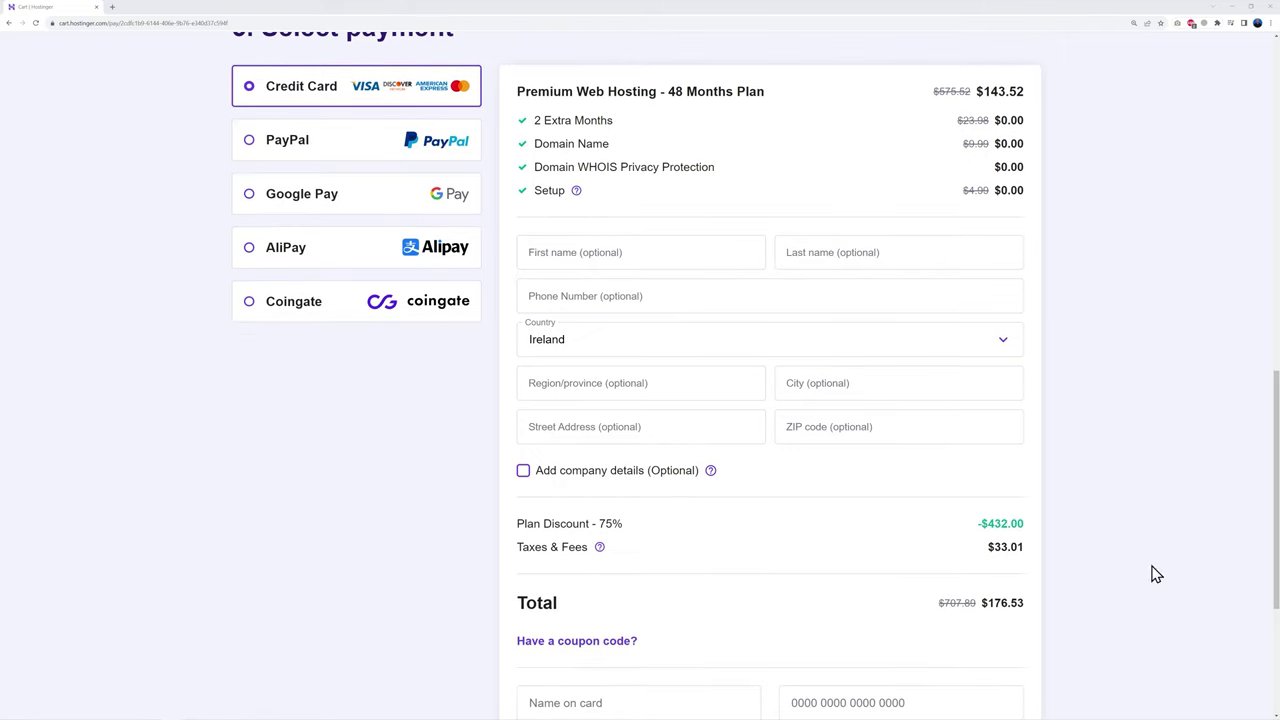
Step: Apply coupon MRWEB to bring the discount to 78% ($158.88 total), then go to the Hostinger homepage
{"action": "scroll", "coordinate": [1077, 511], "scroll_direction": "down", "scroll_amount": 3}
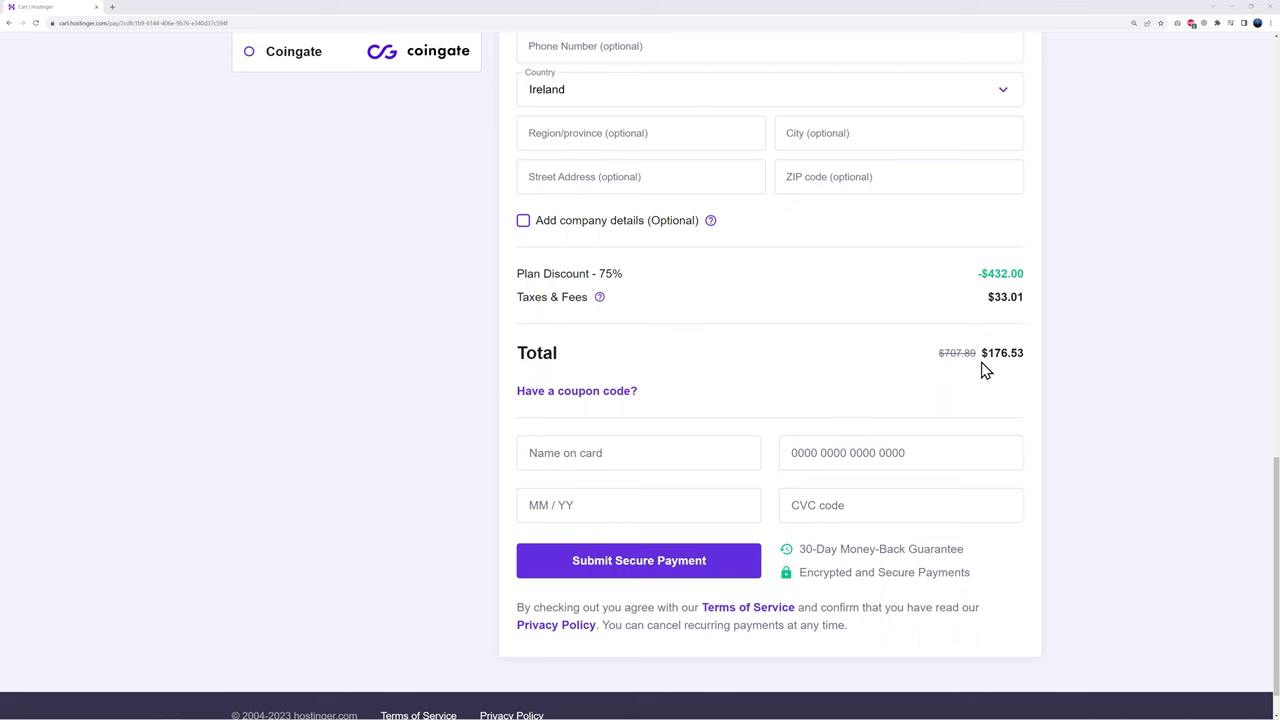
{"action": "left_click", "coordinate": [623, 396]}
{"action": "left_click", "coordinate": [666, 436]}
{"action": "type", "text": "MR"}
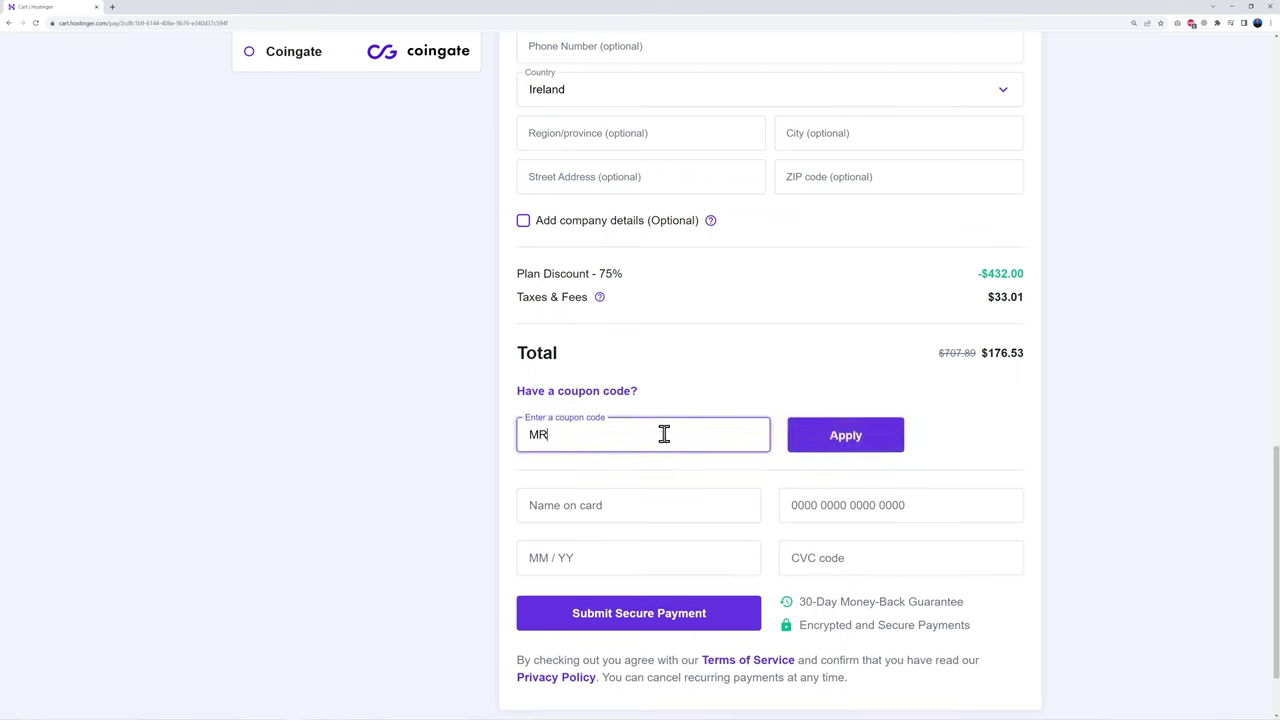
{"action": "left_click", "coordinate": [843, 455]}
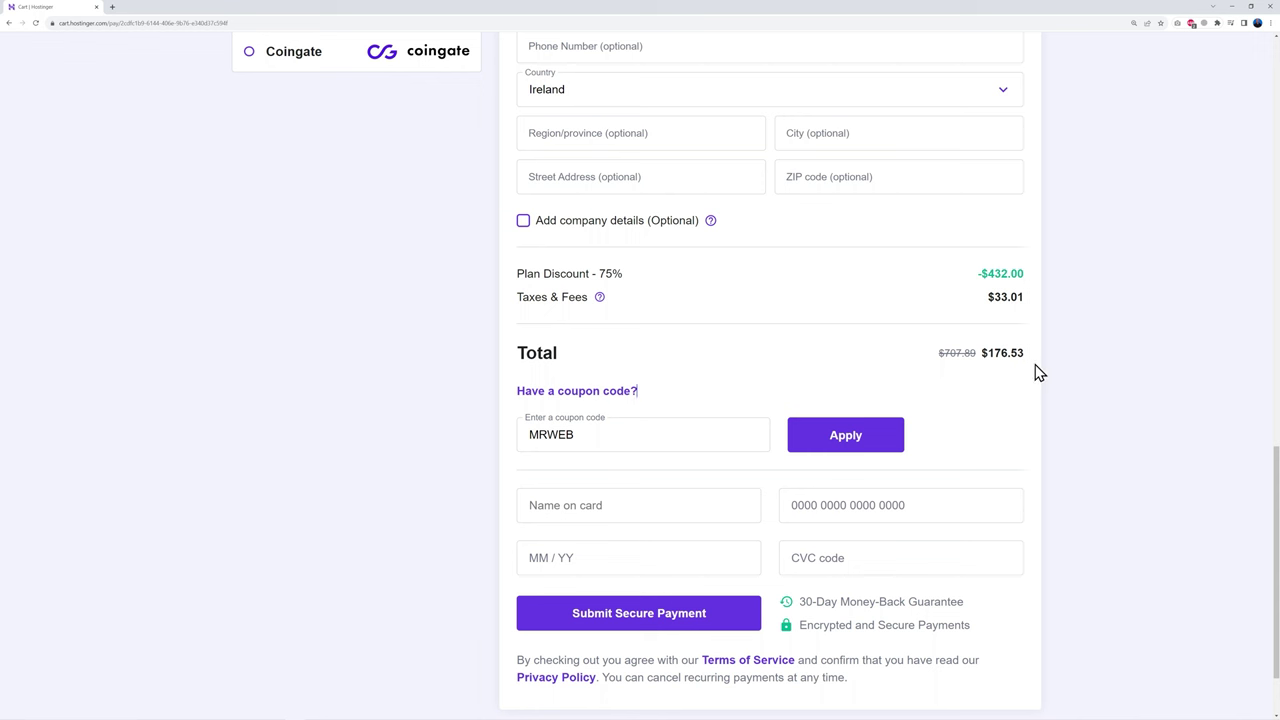
{"action": "left_click", "coordinate": [845, 440]}
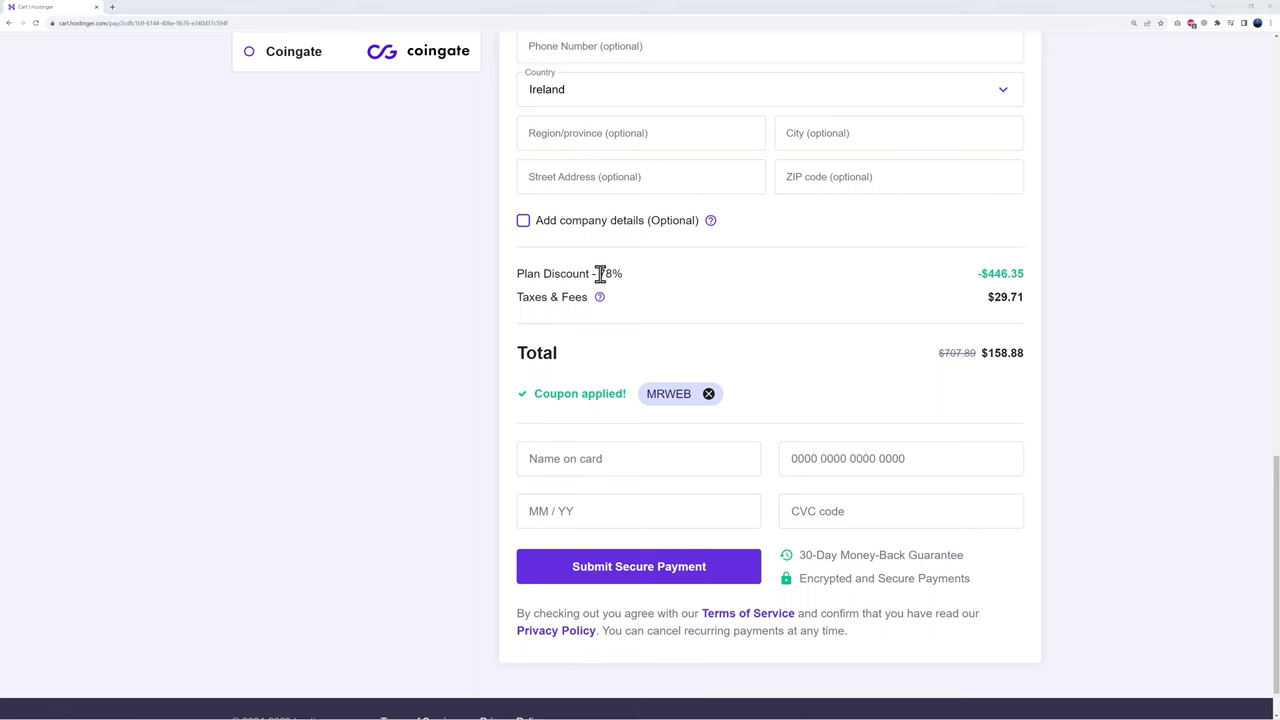
{"action": "left_click_drag", "start_coordinate": [600, 274], "coordinate": [630, 280]}
{"action": "left_click", "coordinate": [689, 300]}
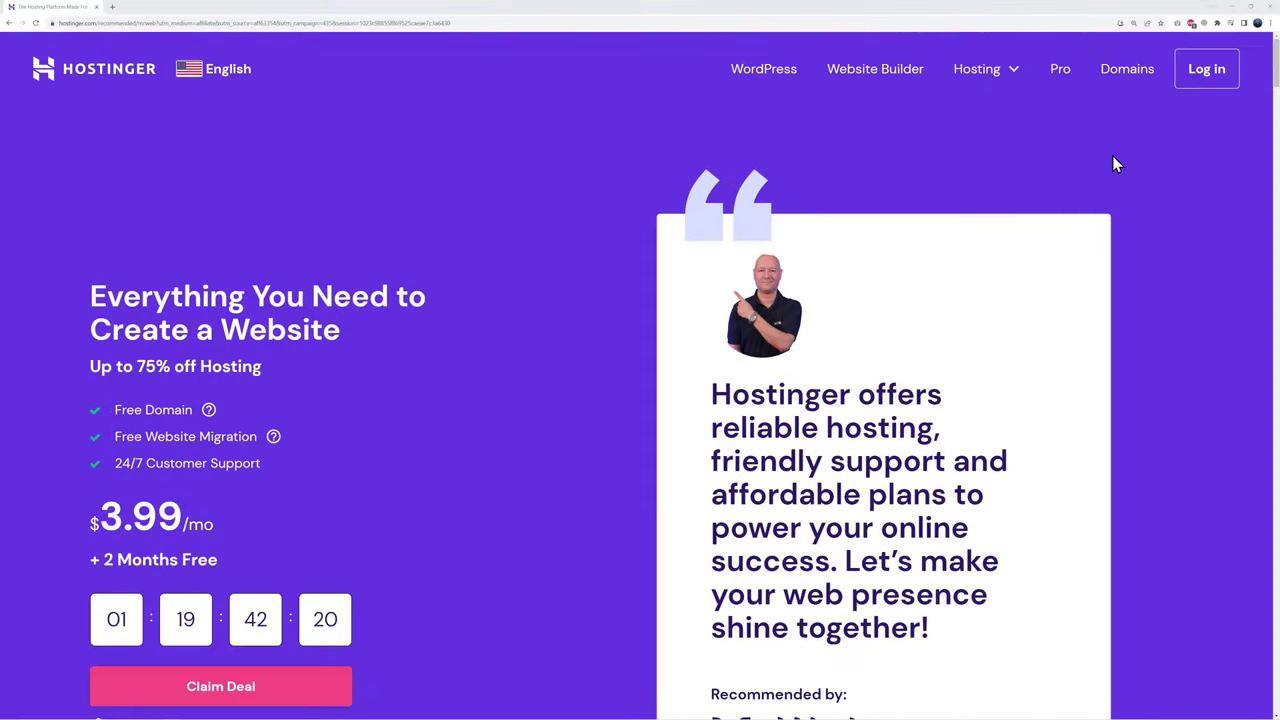
Step: Log in to hPanel, start claiming the free domain and check a .com name's availability
{"action": "left_click", "coordinate": [1186, 77]}
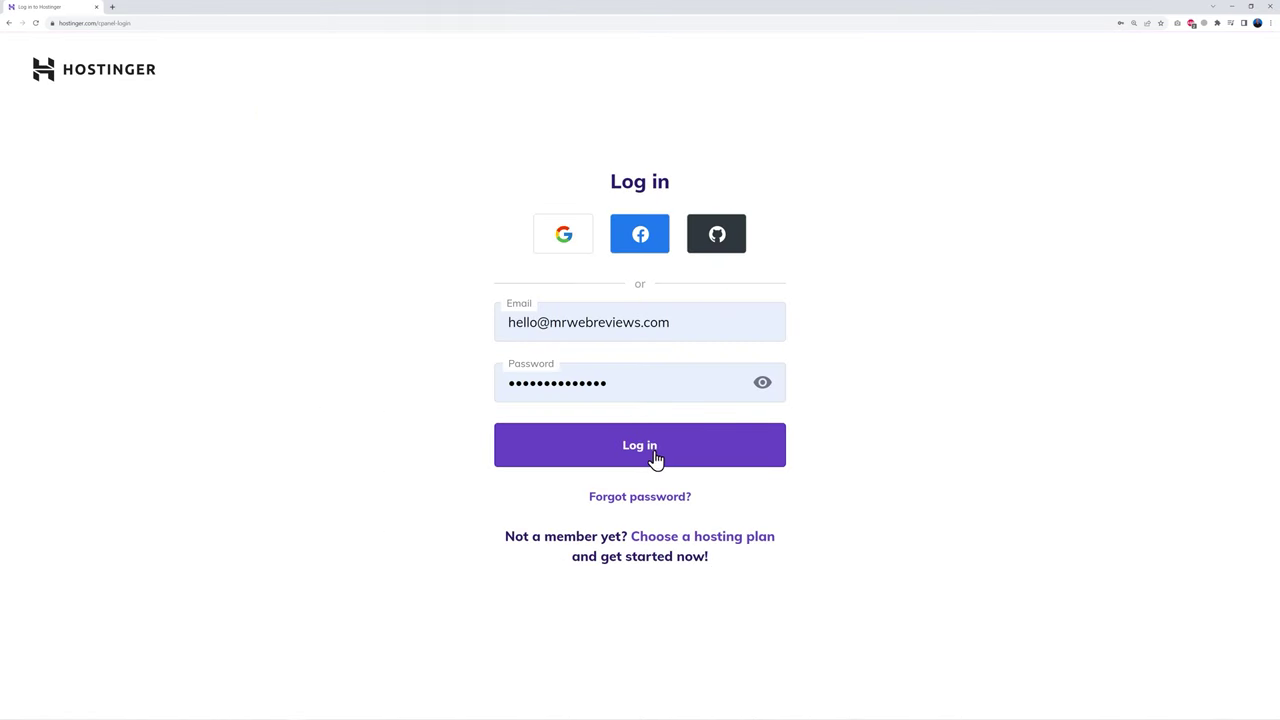
{"action": "left_click", "coordinate": [652, 456]}
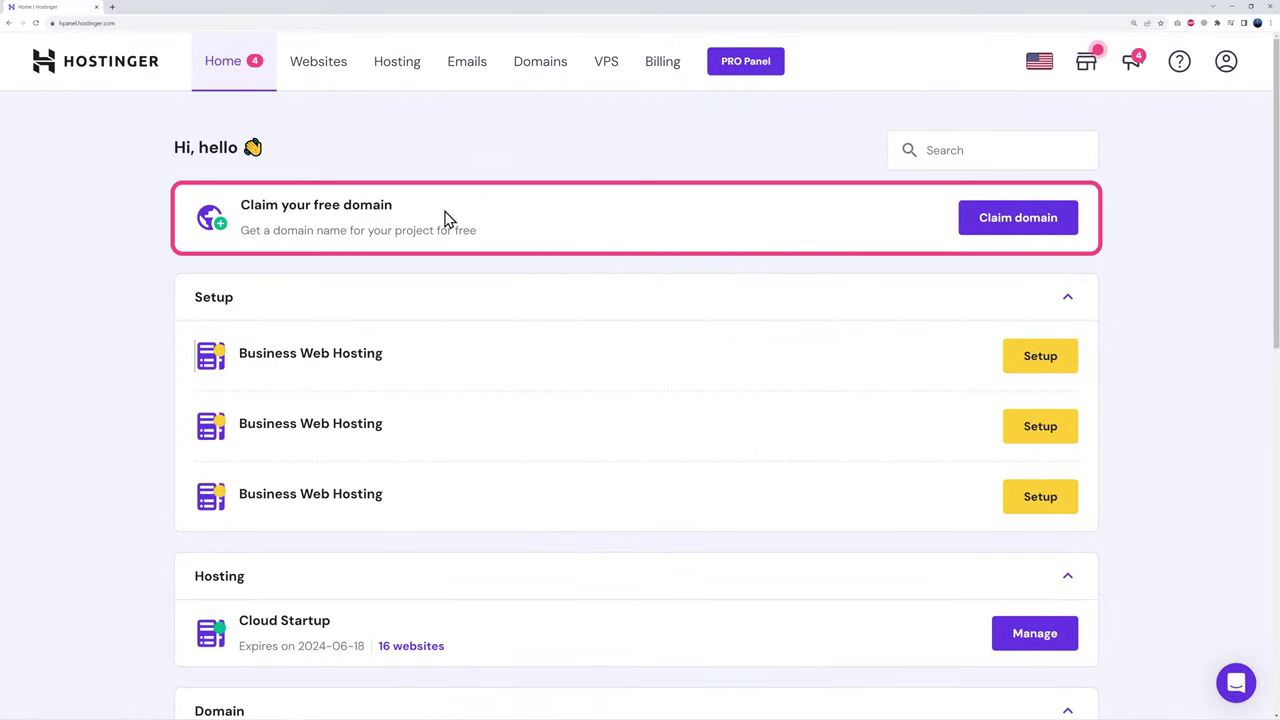
{"action": "left_click", "coordinate": [1017, 231]}
{"action": "left_click", "coordinate": [538, 375]}
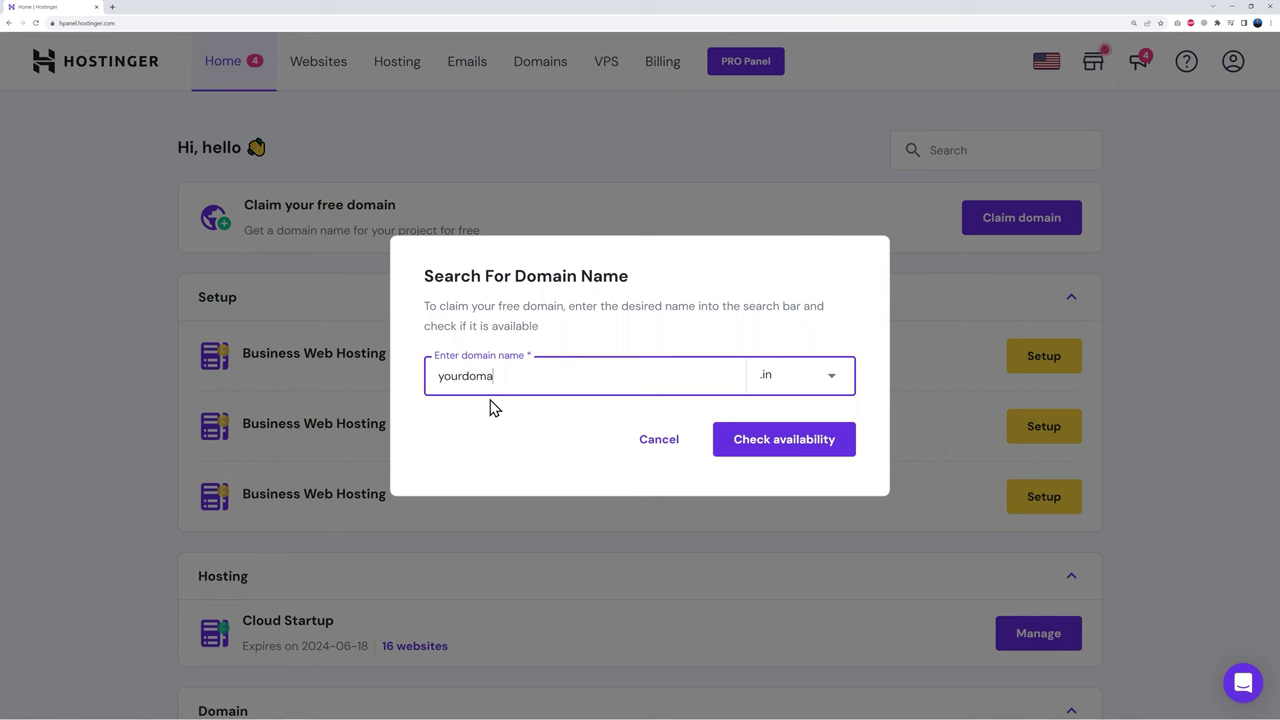
{"action": "left_click", "coordinate": [791, 380]}
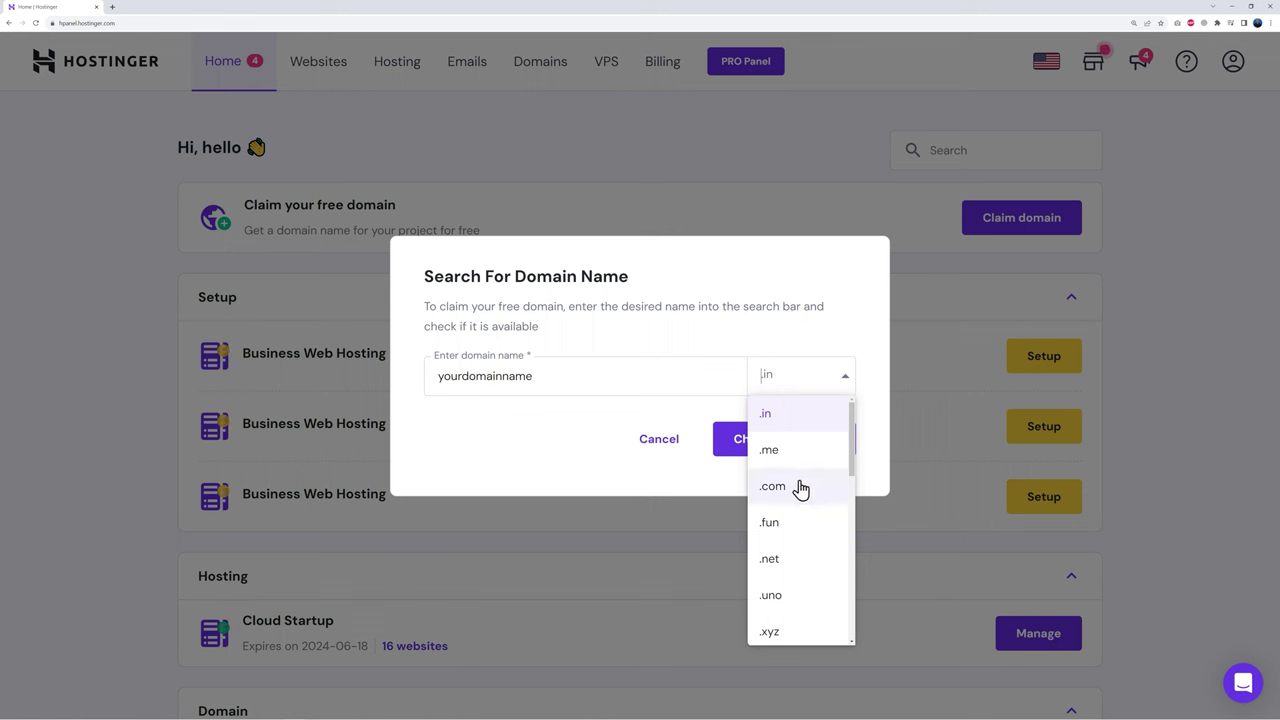
{"action": "scroll", "coordinate": [808, 548], "scroll_direction": "down", "scroll_amount": 1}
{"action": "scroll", "coordinate": [808, 548], "scroll_direction": "down", "scroll_amount": 5}
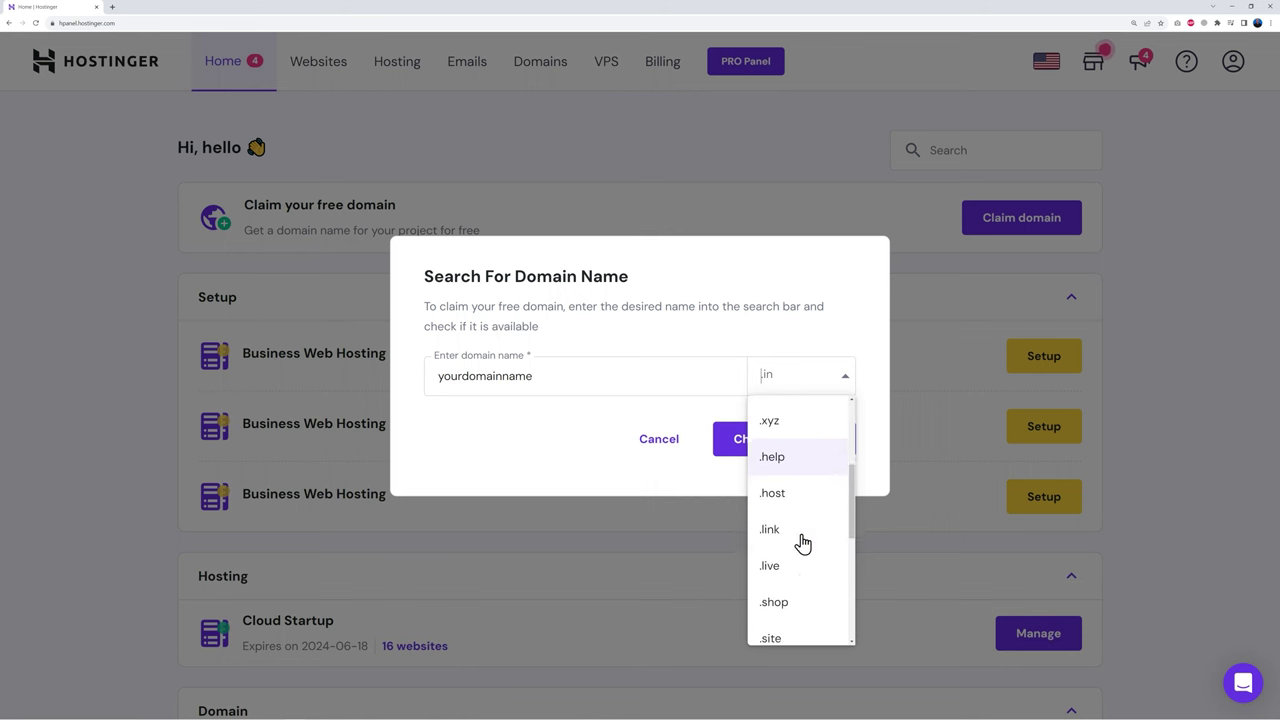
{"action": "scroll", "coordinate": [806, 560], "scroll_direction": "down", "scroll_amount": 1}
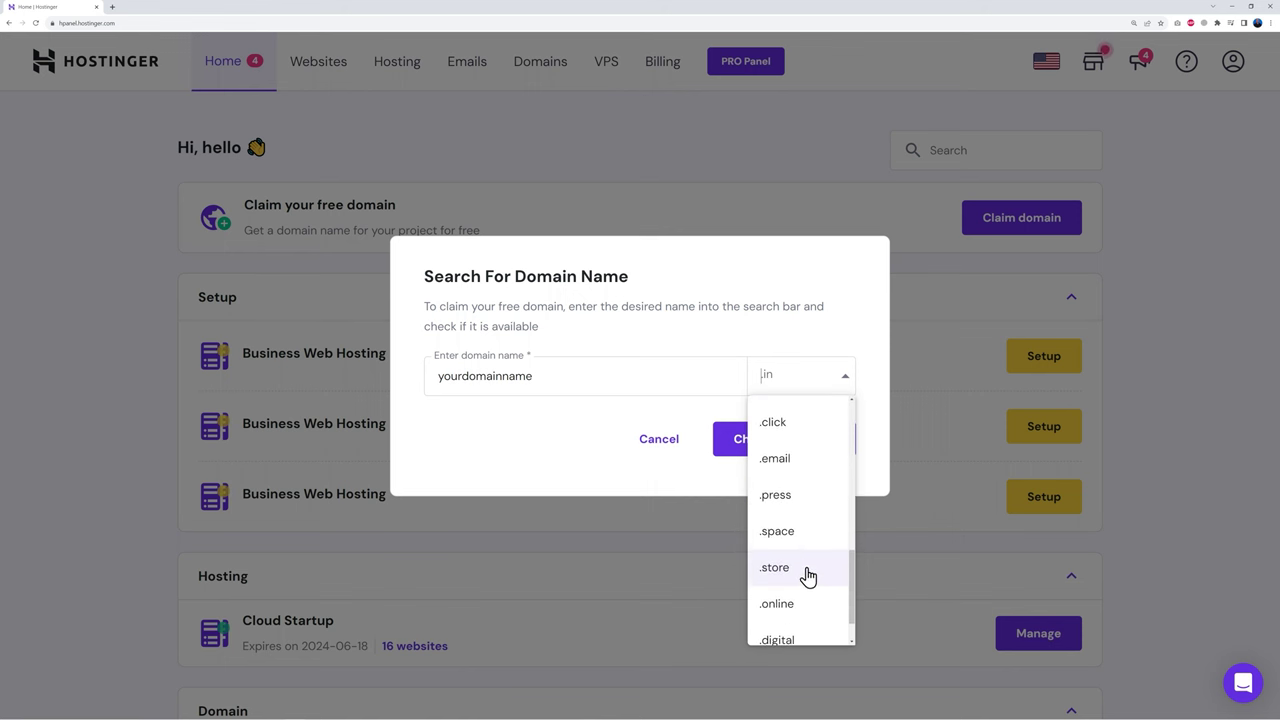
{"action": "scroll", "coordinate": [806, 576], "scroll_direction": "down", "scroll_amount": 1}
{"action": "scroll", "coordinate": [808, 577], "scroll_direction": "up", "scroll_amount": 8}
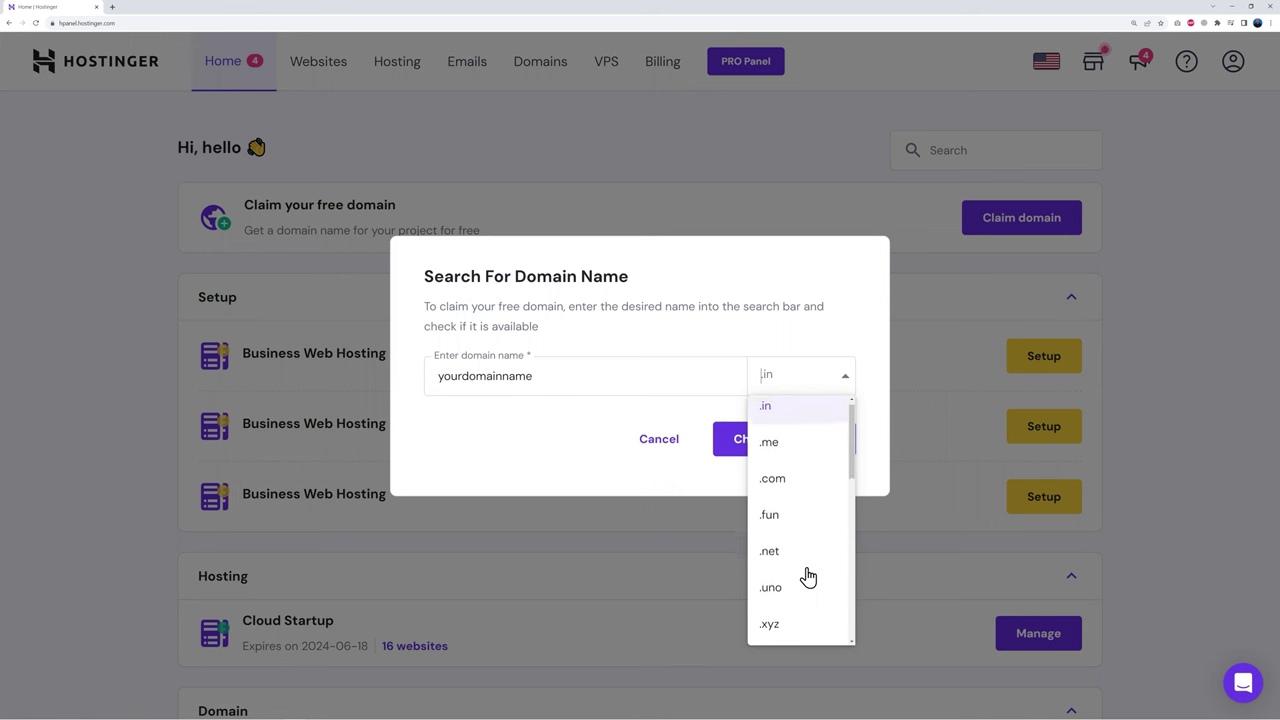
{"action": "left_click", "coordinate": [795, 497]}
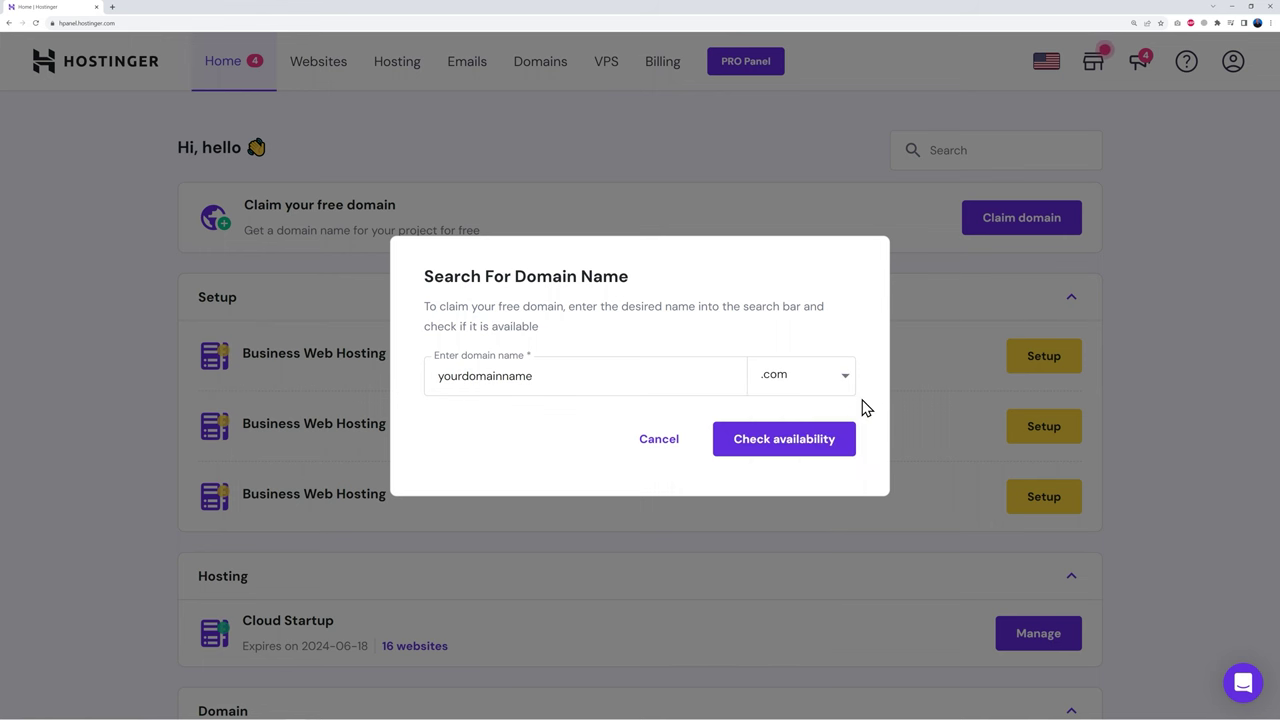
{"action": "left_click", "coordinate": [786, 450]}
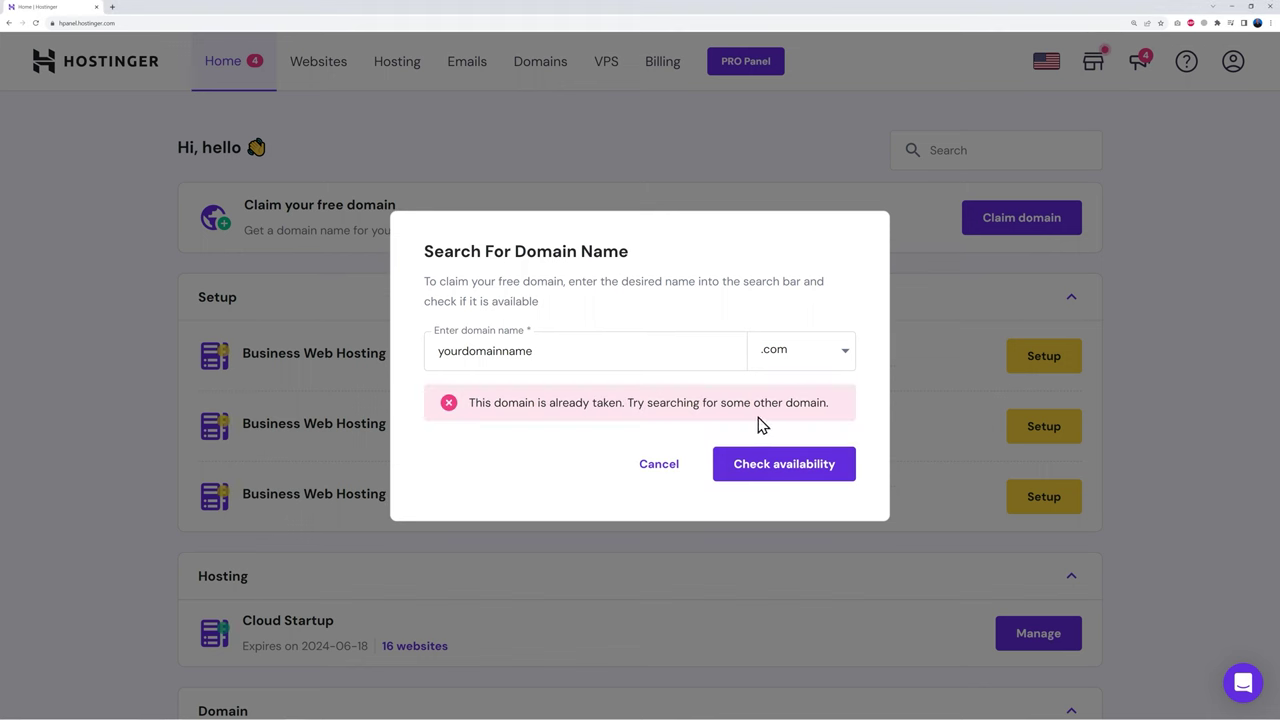
Step: Replace the name with learnwithmrweb.com, claim it, and confirm Ireland with Company / Organization
{"action": "left_click_drag", "start_coordinate": [436, 352], "coordinate": [589, 352]}
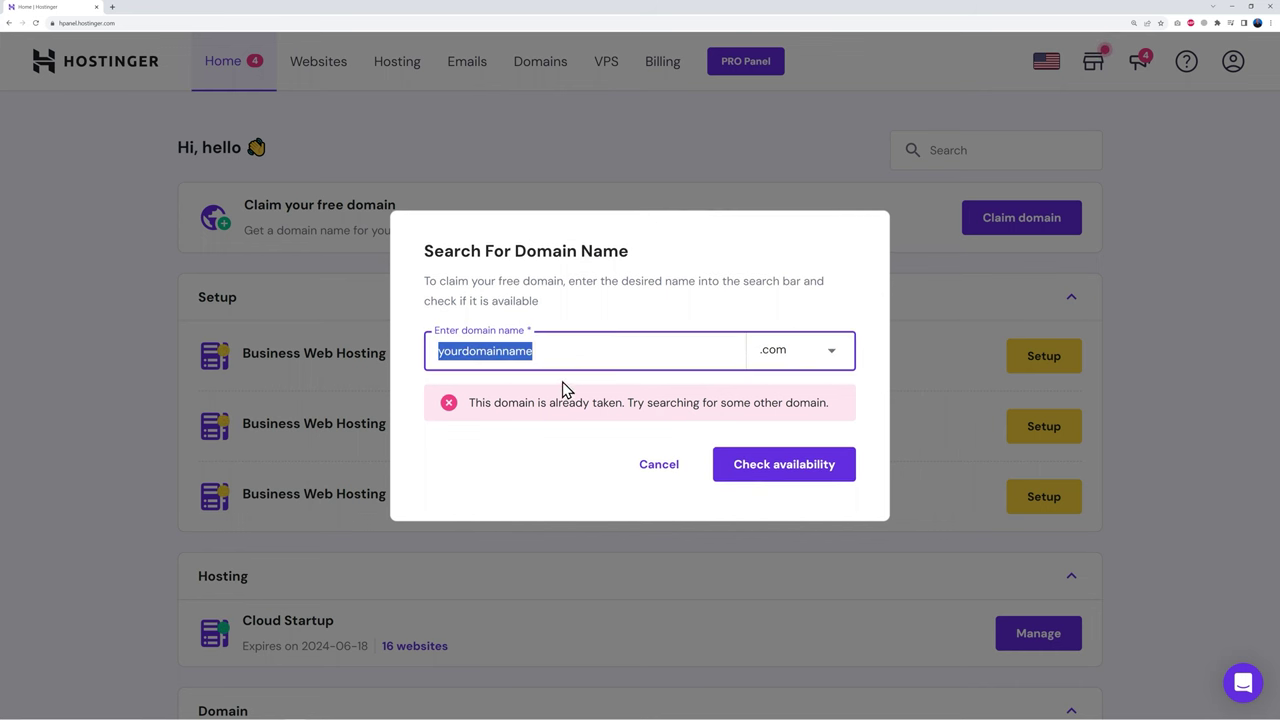
{"action": "type", "text": "learnwithmrweb"}
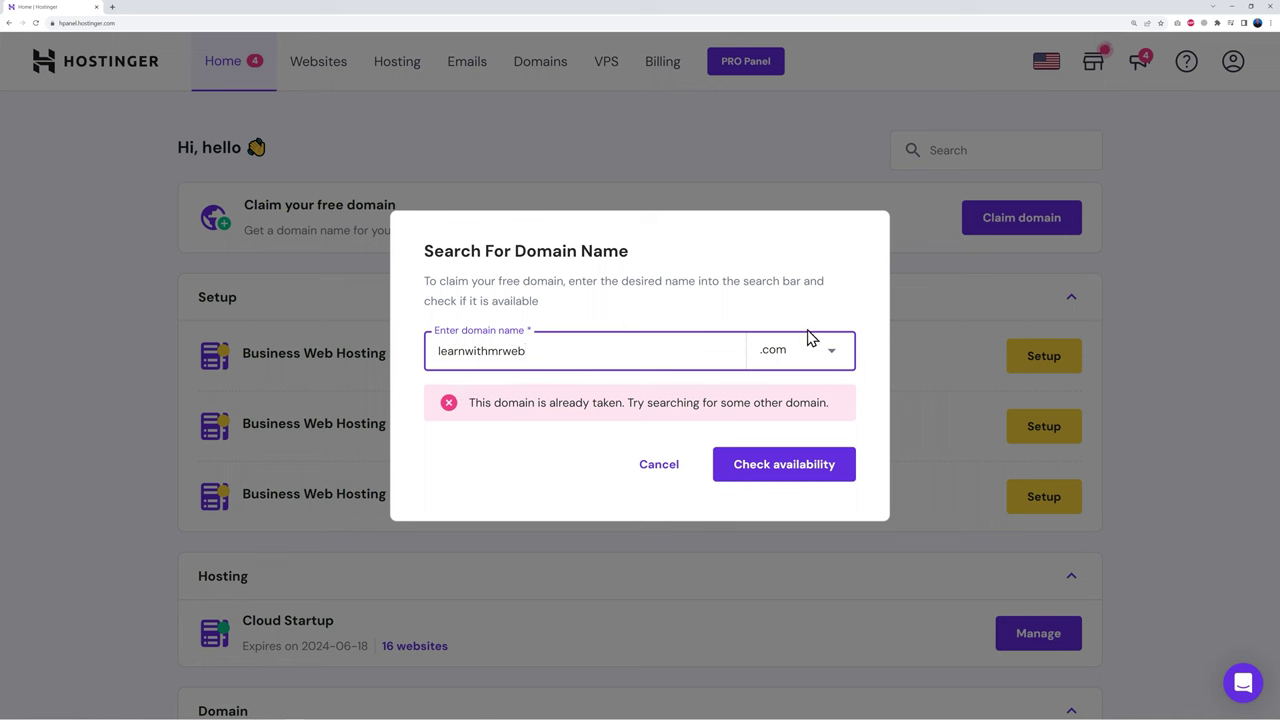
{"action": "left_click", "coordinate": [780, 474]}
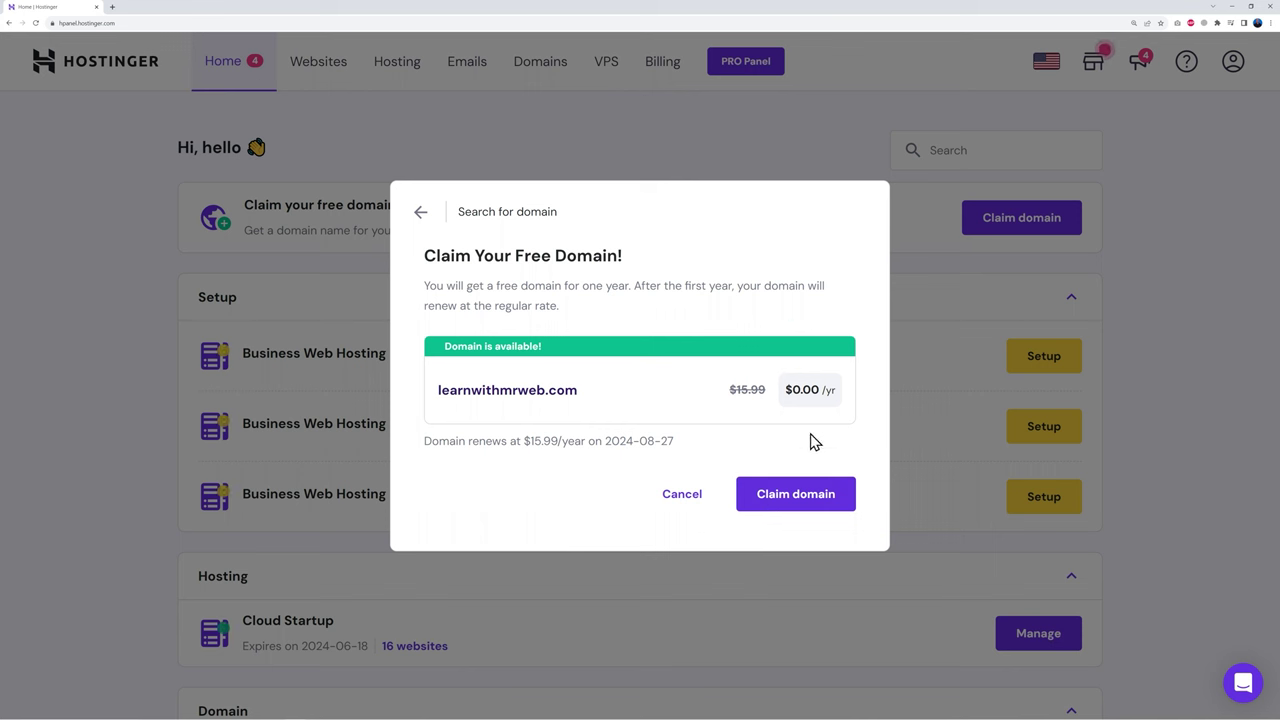
{"action": "left_click", "coordinate": [796, 511]}
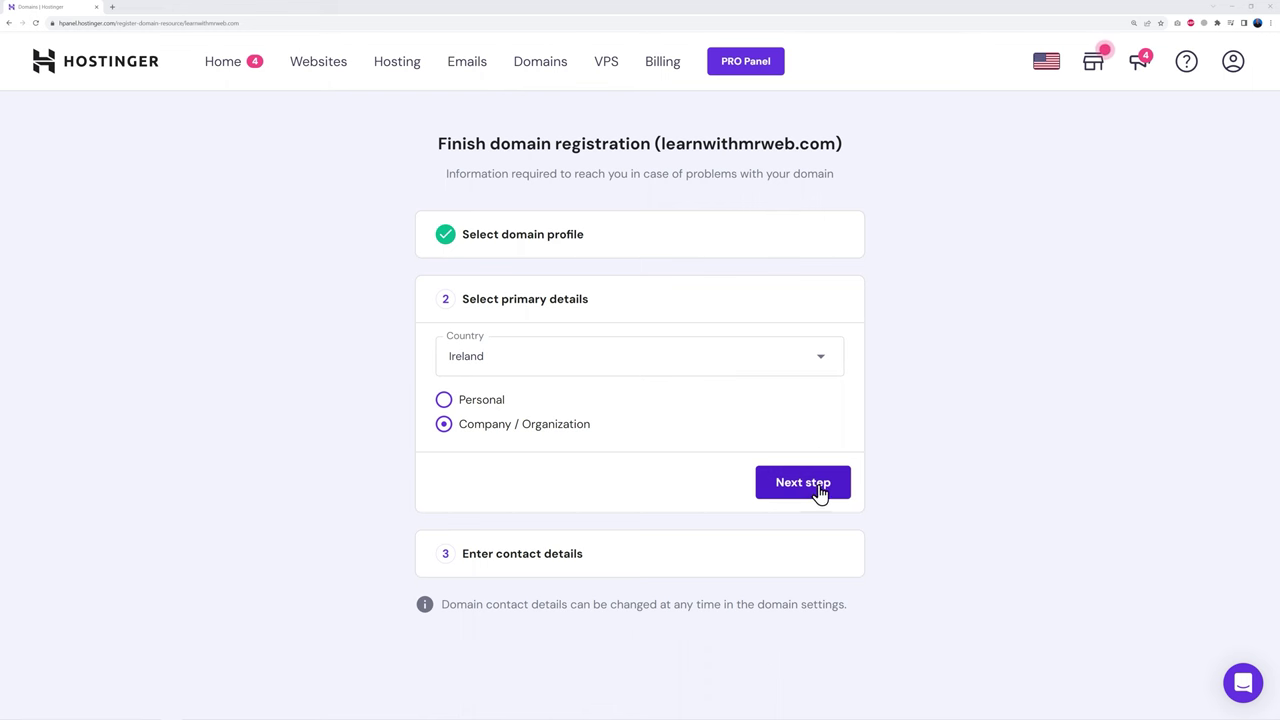
{"action": "left_click", "coordinate": [820, 489]}
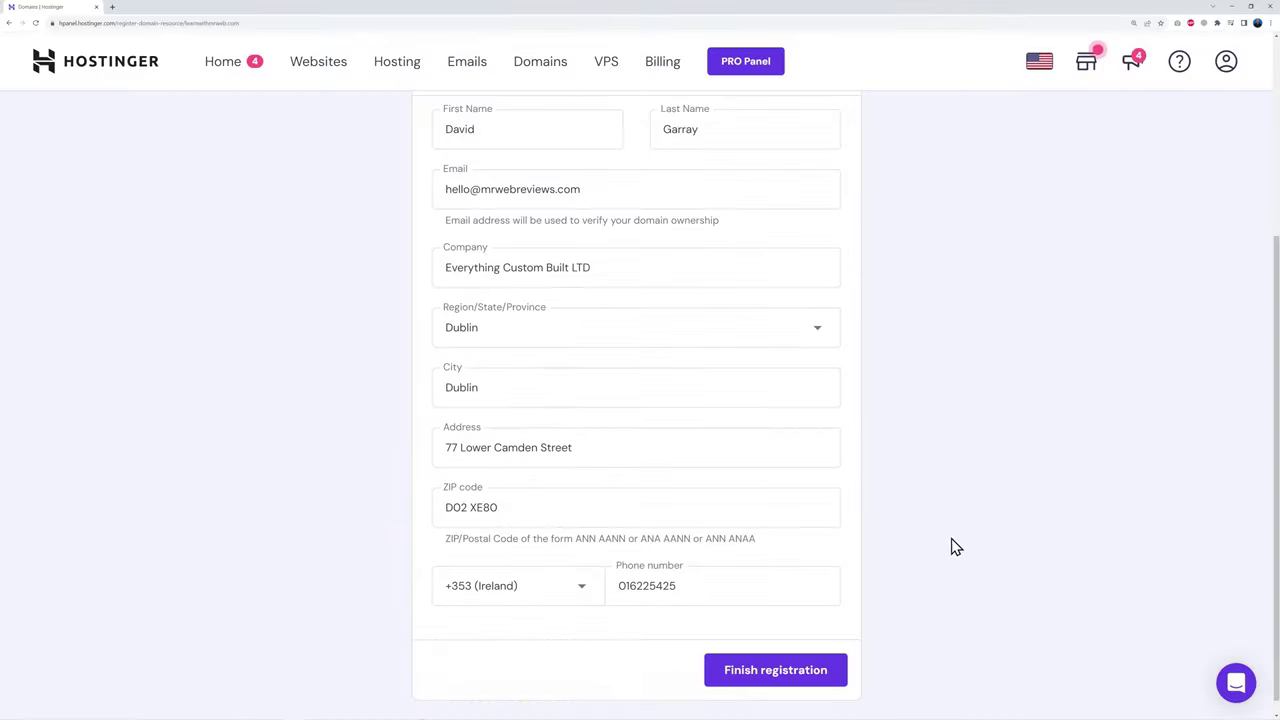
Step: Submit contact details to register learnwithmrweb.com, refresh its email verification status, and return home
{"action": "left_click", "coordinate": [775, 670]}
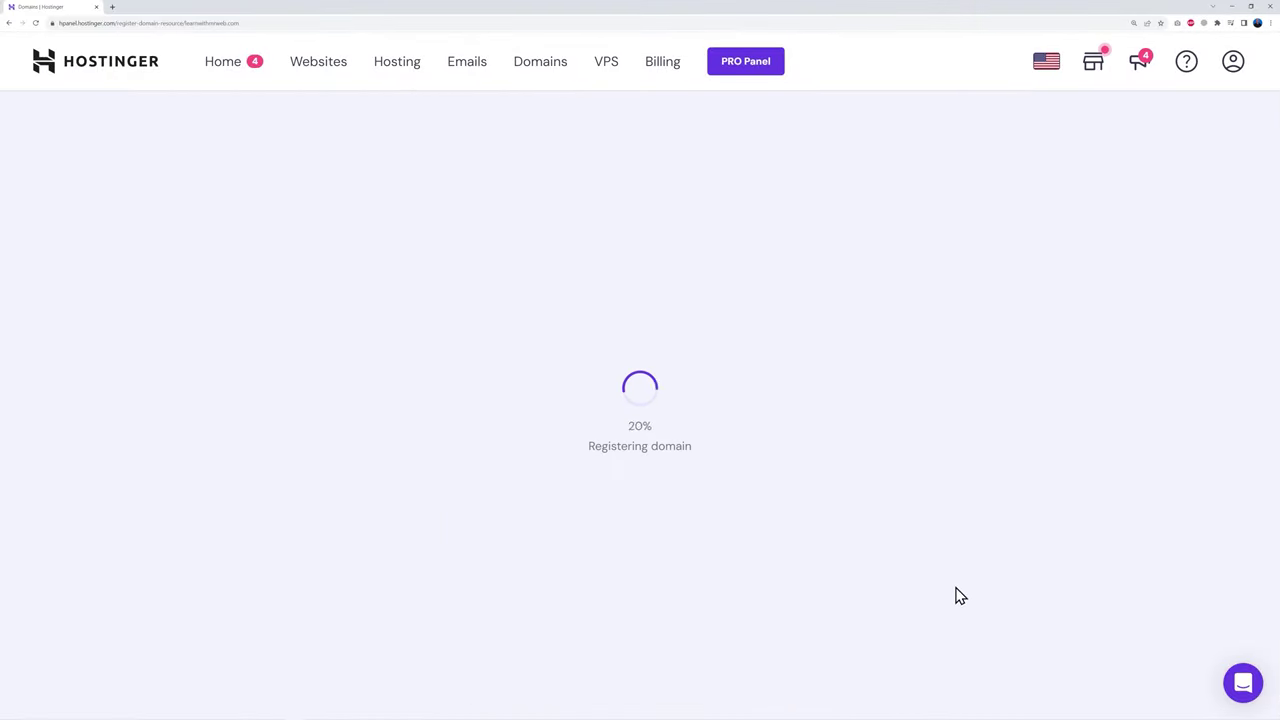
{"action": "left_click", "coordinate": [640, 495]}
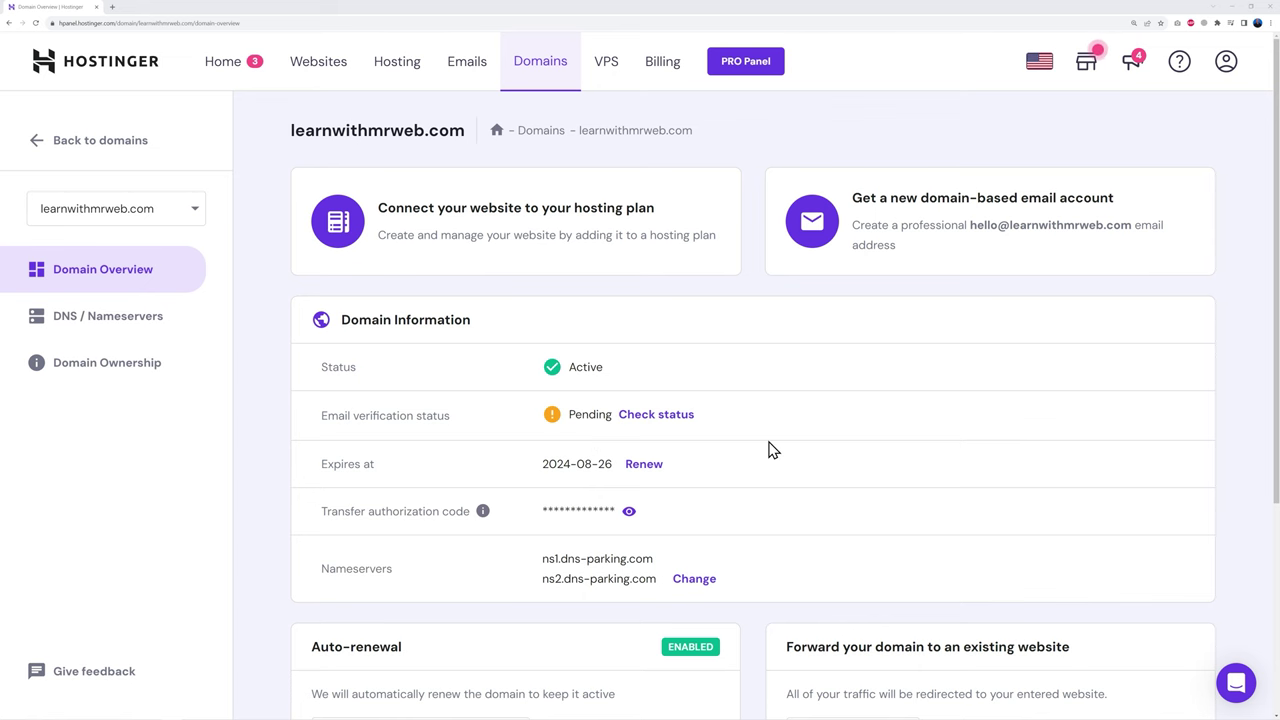
{"action": "left_click", "coordinate": [36, 23]}
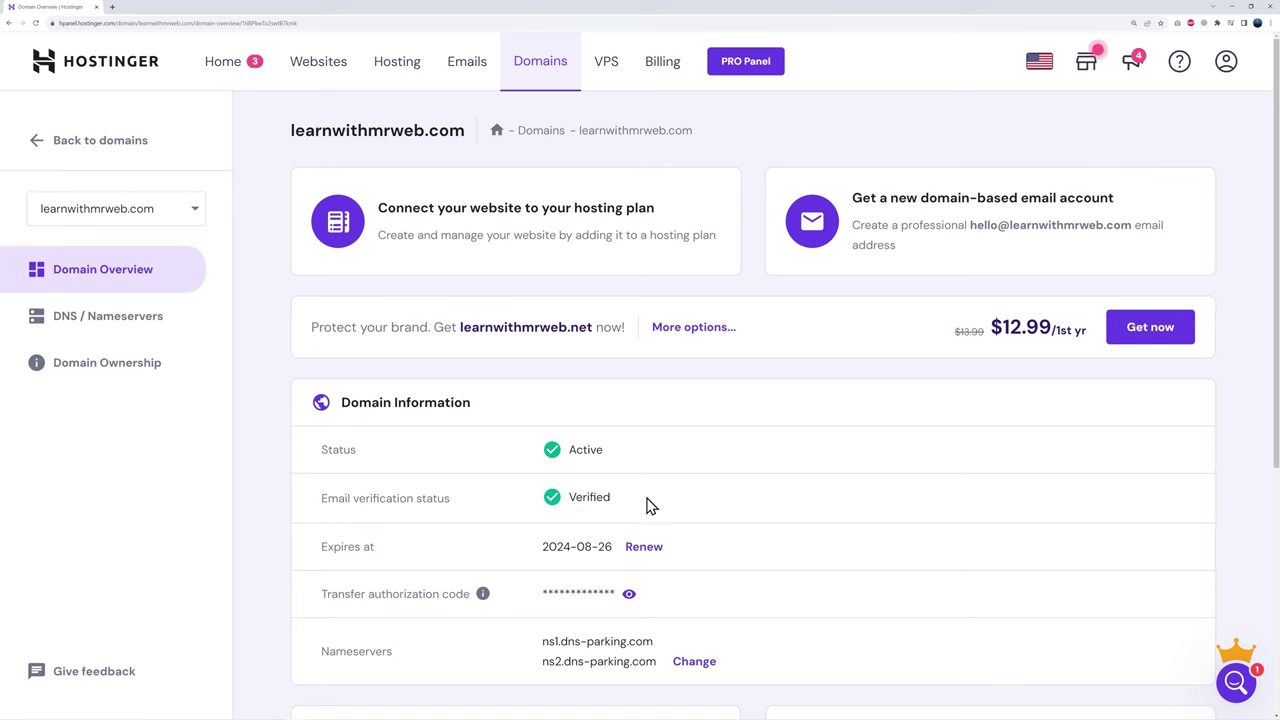
{"action": "left_click", "coordinate": [232, 72]}
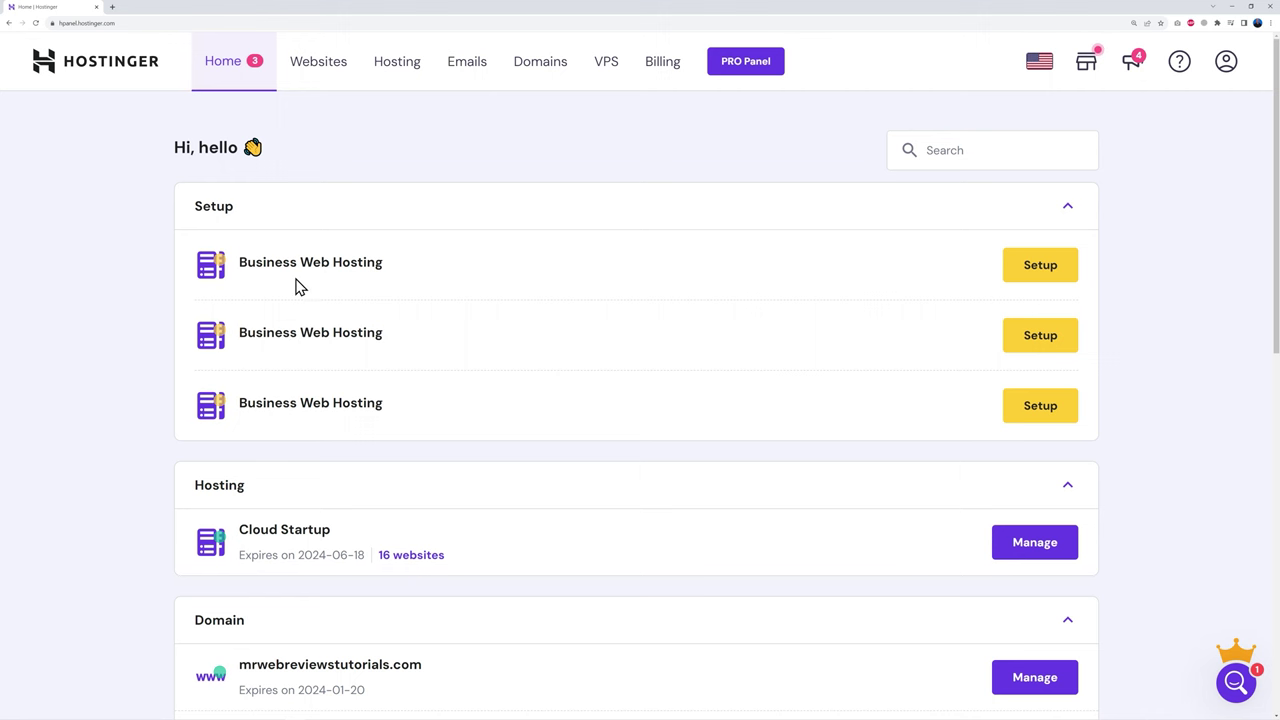
Step: Start setting up the first Business Web Hosting plan, skipping the personalisation survey
{"action": "left_click", "coordinate": [1042, 270]}
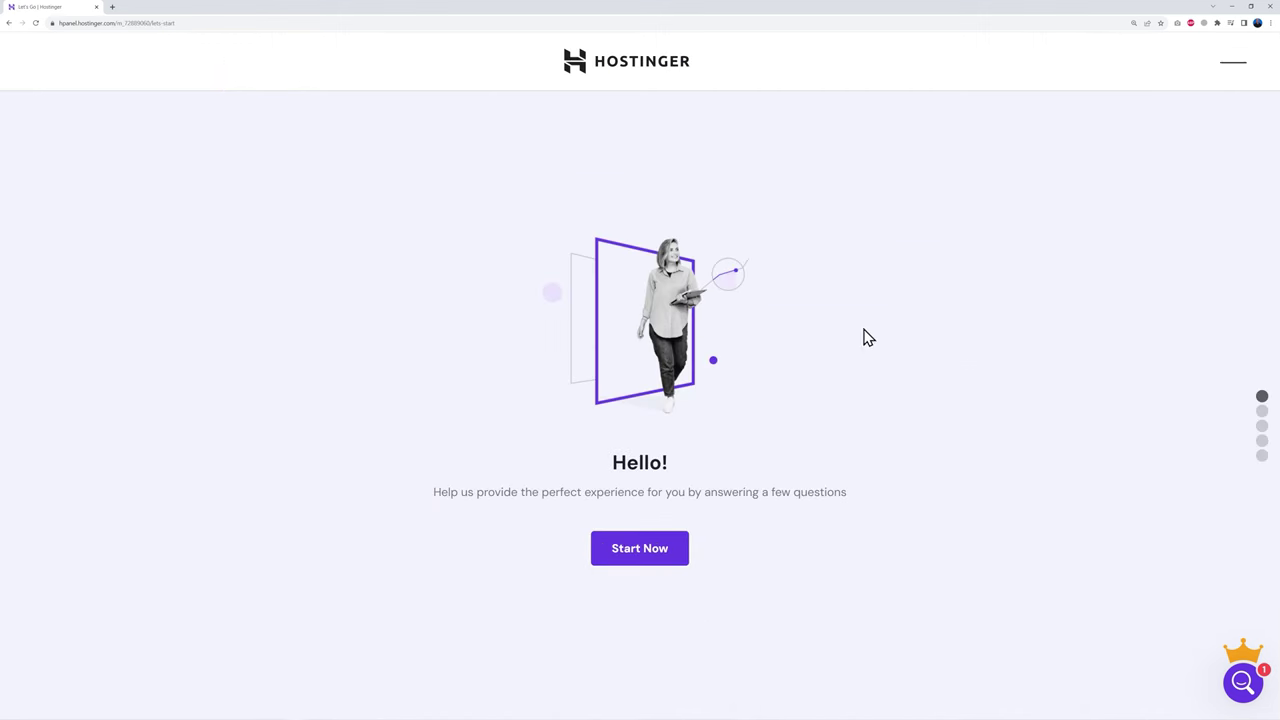
{"action": "left_click", "coordinate": [660, 556]}
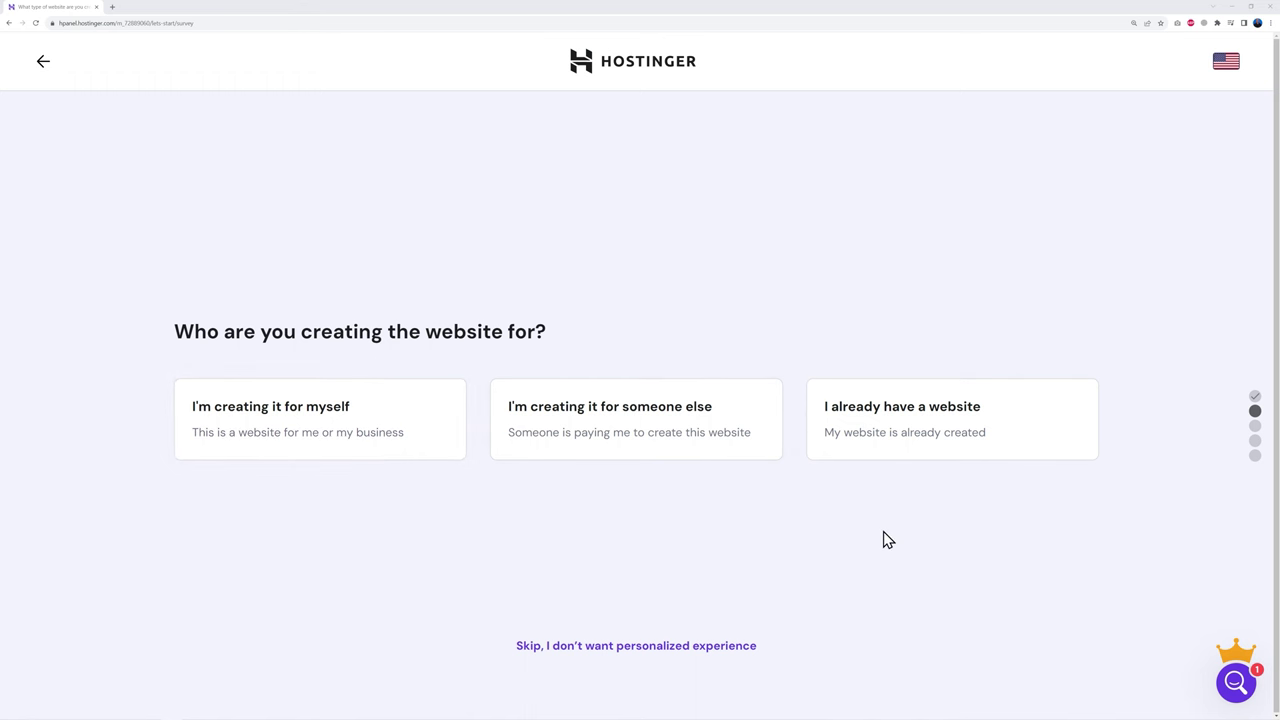
{"action": "left_click", "coordinate": [619, 655]}
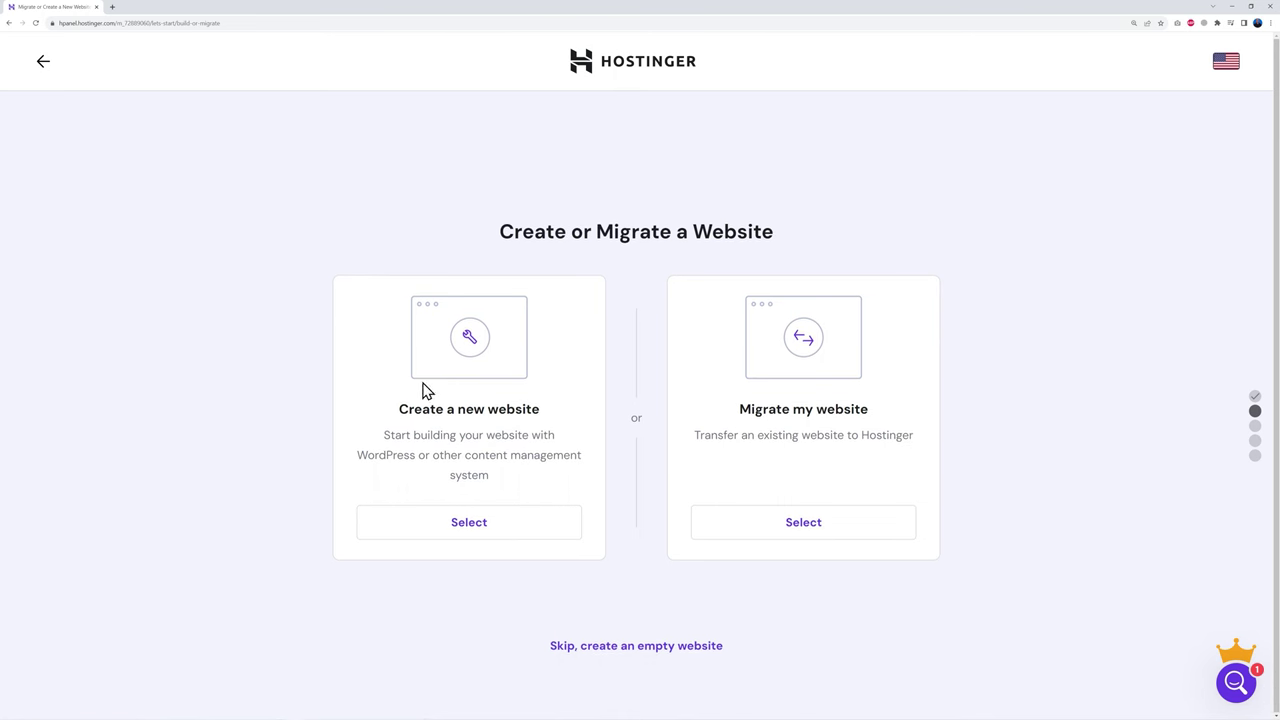
Step: Create a new website from scratch on the learnwithmrweb.com domain
{"action": "left_click", "coordinate": [474, 533]}
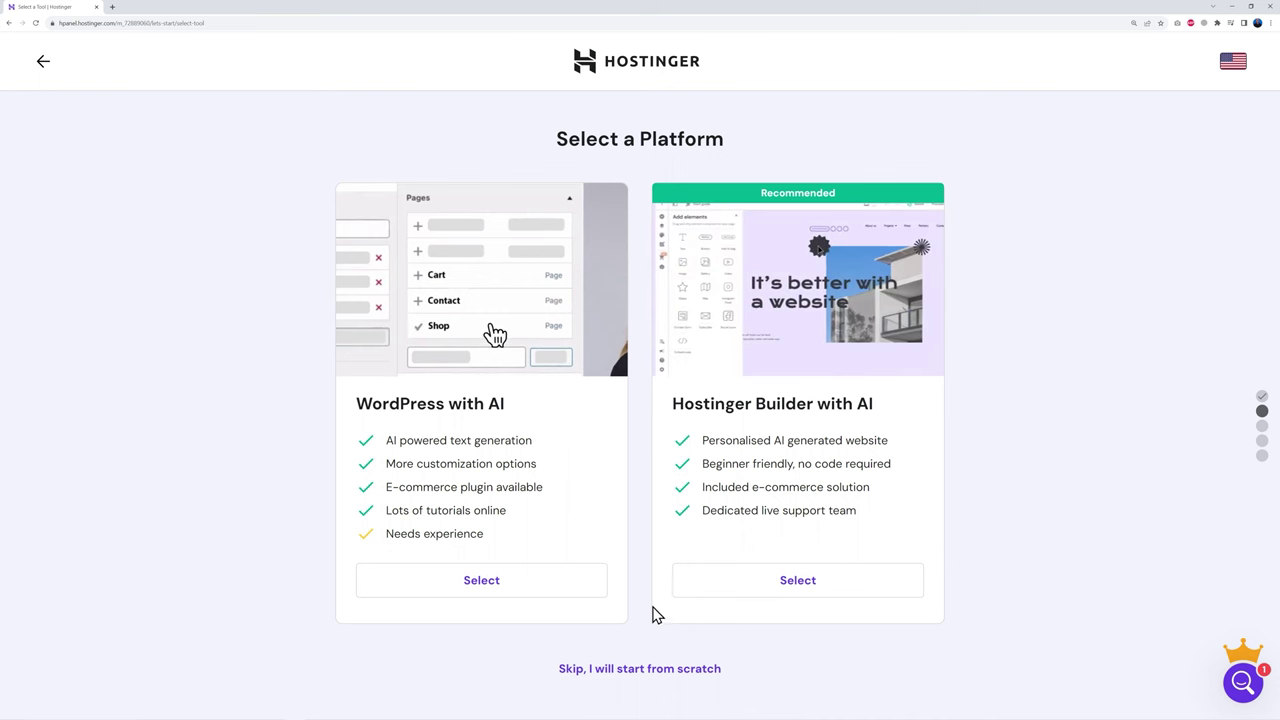
{"action": "left_click", "coordinate": [640, 670]}
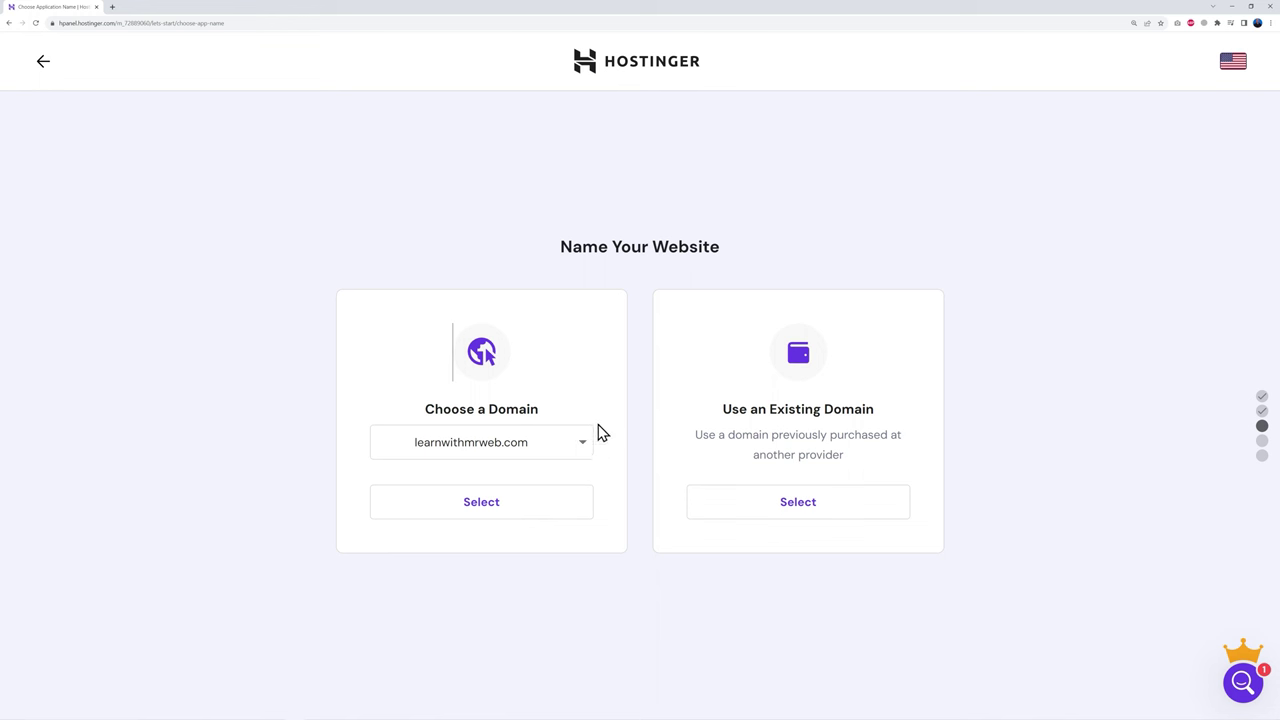
{"action": "left_click", "coordinate": [560, 450]}
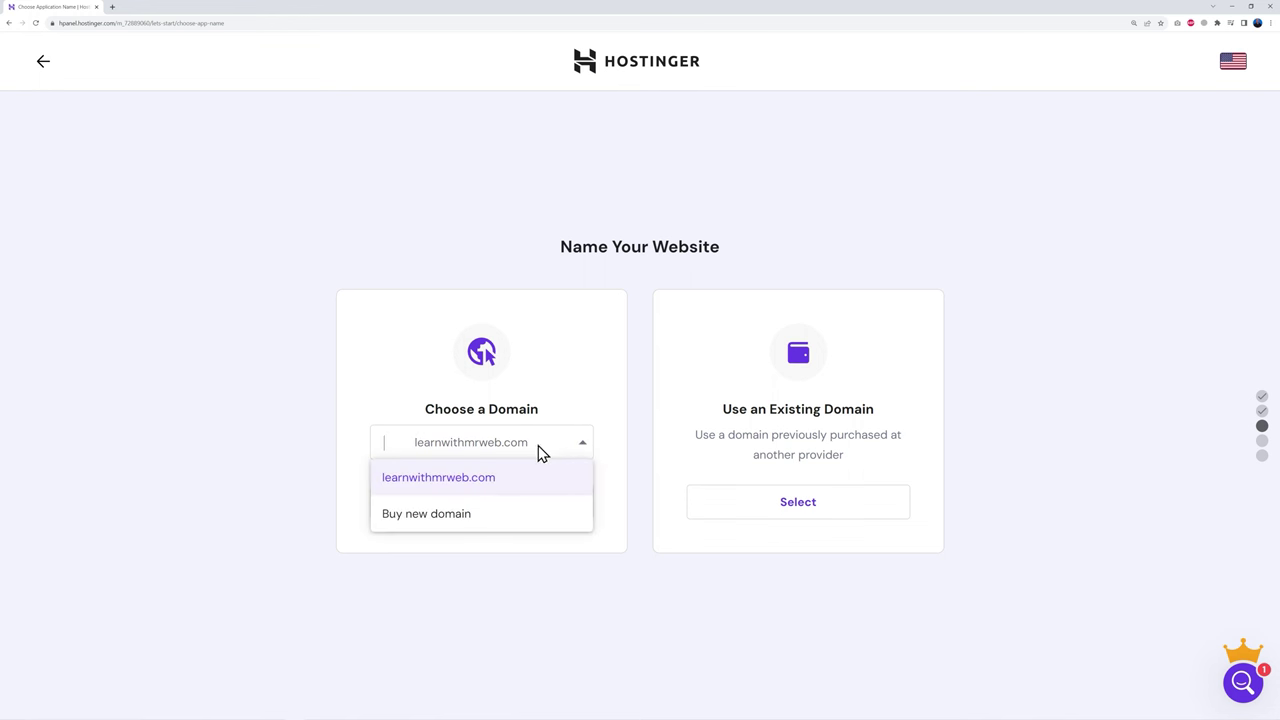
{"action": "left_click", "coordinate": [490, 479]}
{"action": "left_click", "coordinate": [488, 510]}
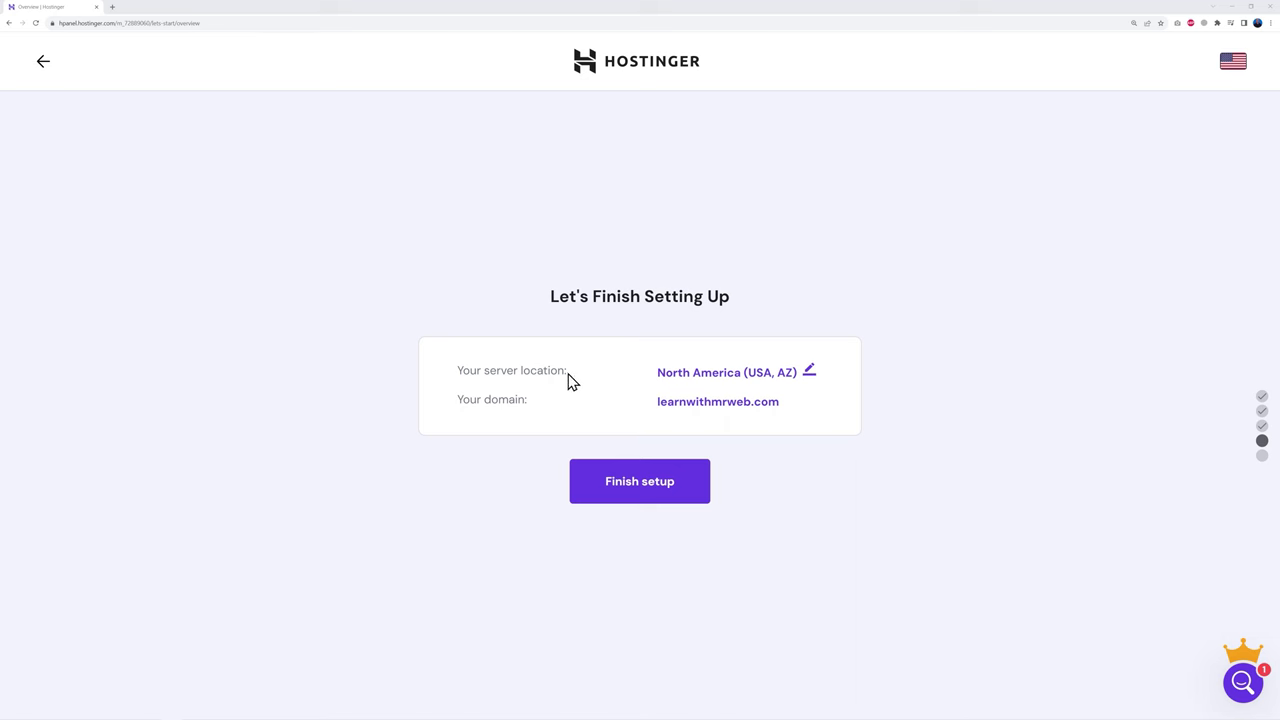
{"action": "left_click", "coordinate": [810, 374]}
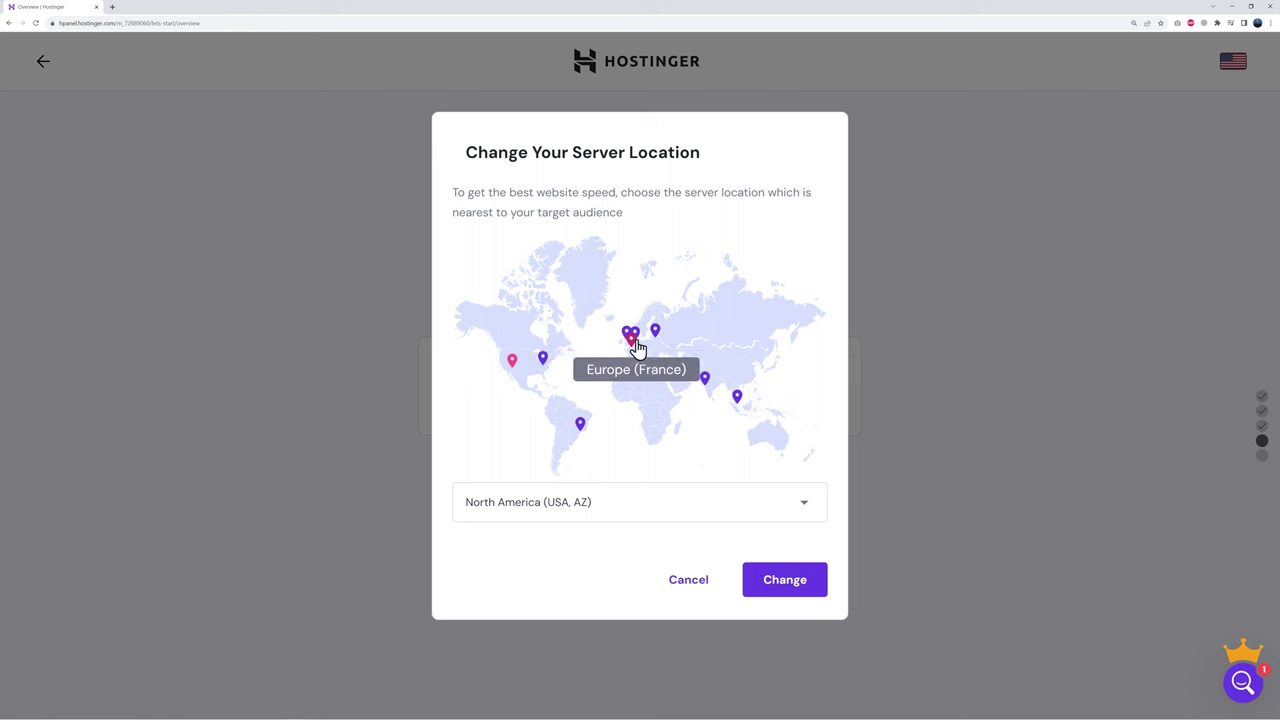
Step: Switch the server from North America (USA, AZ) to Europe (United Kingdom) and finish setup
{"action": "left_click", "coordinate": [801, 505]}
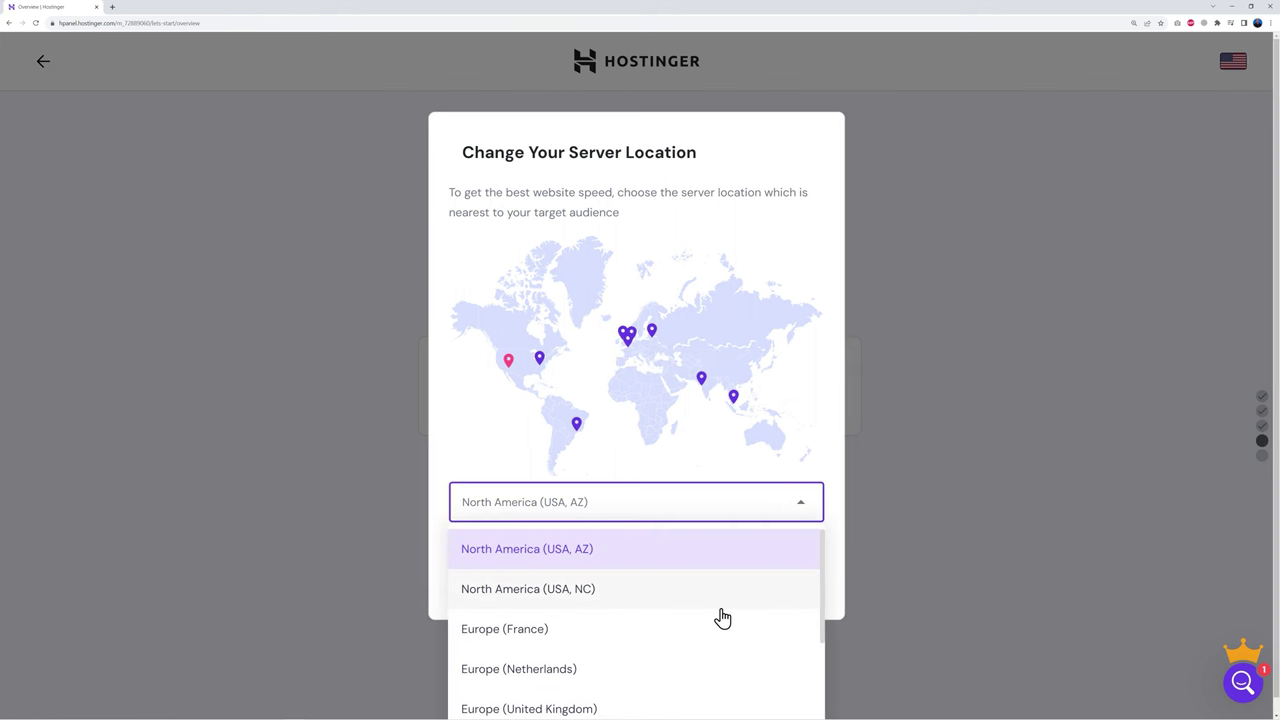
{"action": "scroll", "coordinate": [717, 617], "scroll_direction": "down", "scroll_amount": 1}
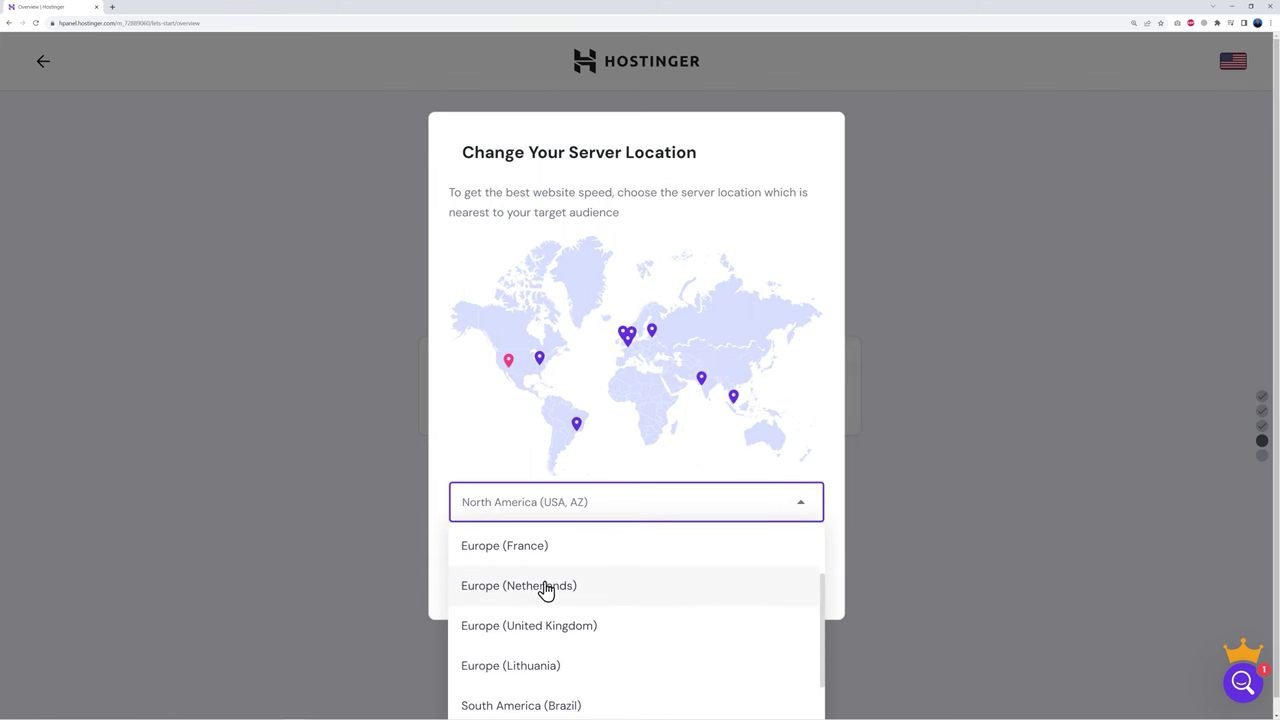
{"action": "left_click", "coordinate": [565, 630]}
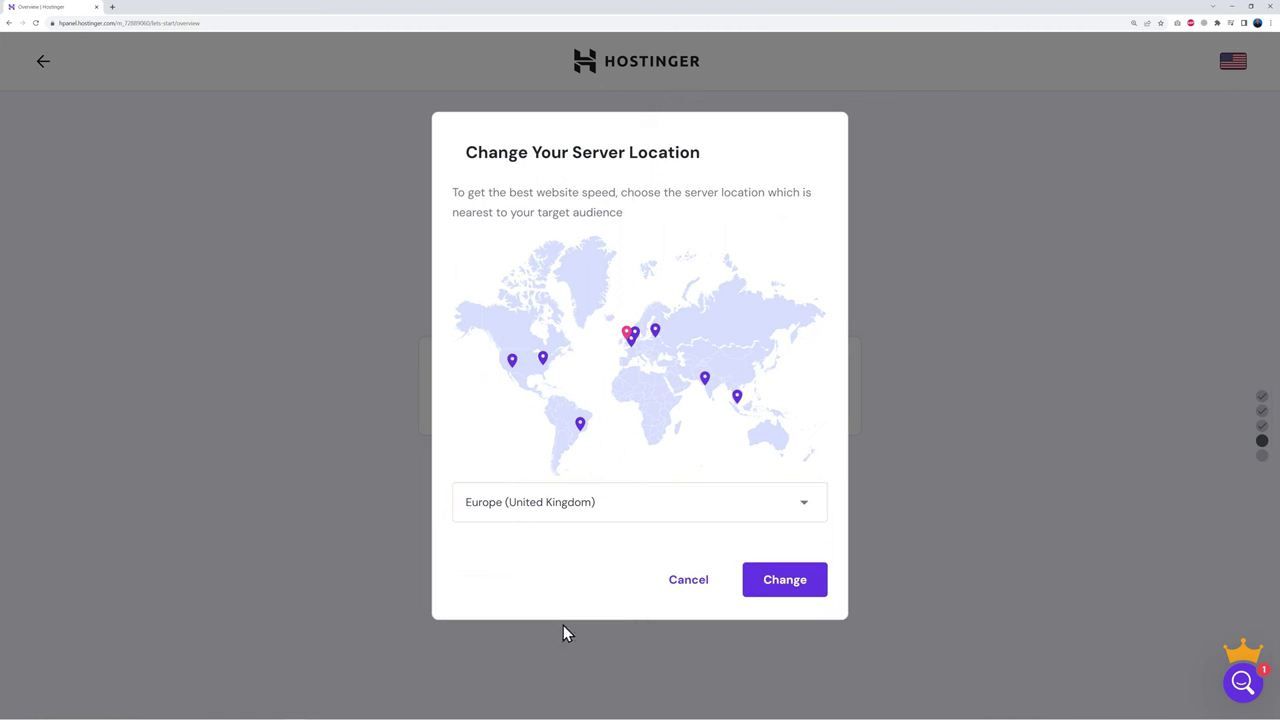
{"action": "left_click", "coordinate": [785, 585]}
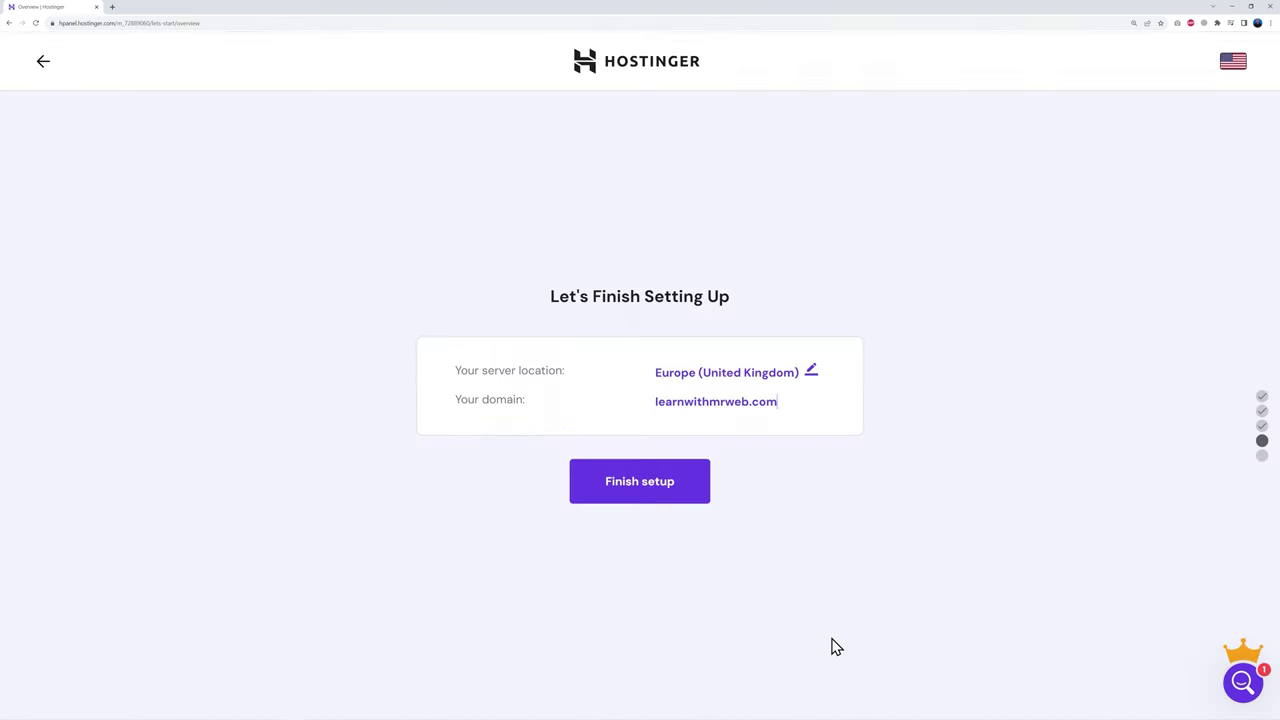
{"action": "left_click", "coordinate": [640, 490]}
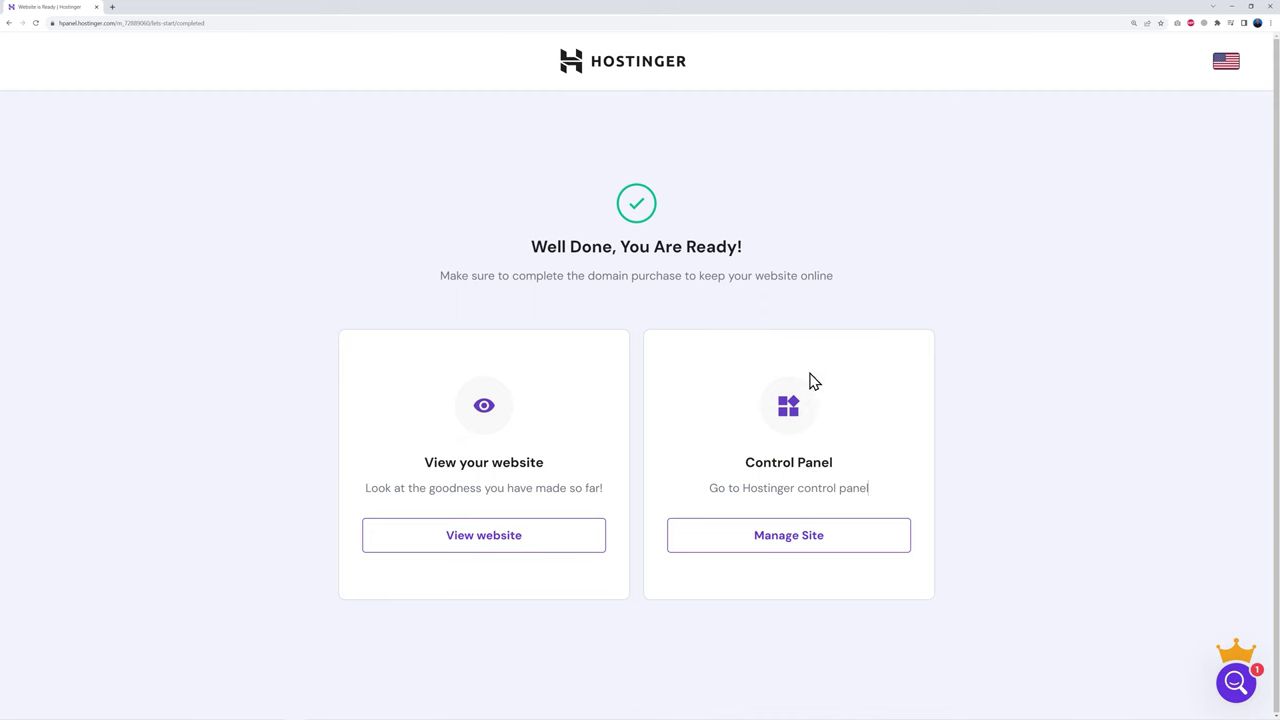
Step: From the site's control panel, choose the free Titan email plan
{"action": "left_click", "coordinate": [797, 549]}
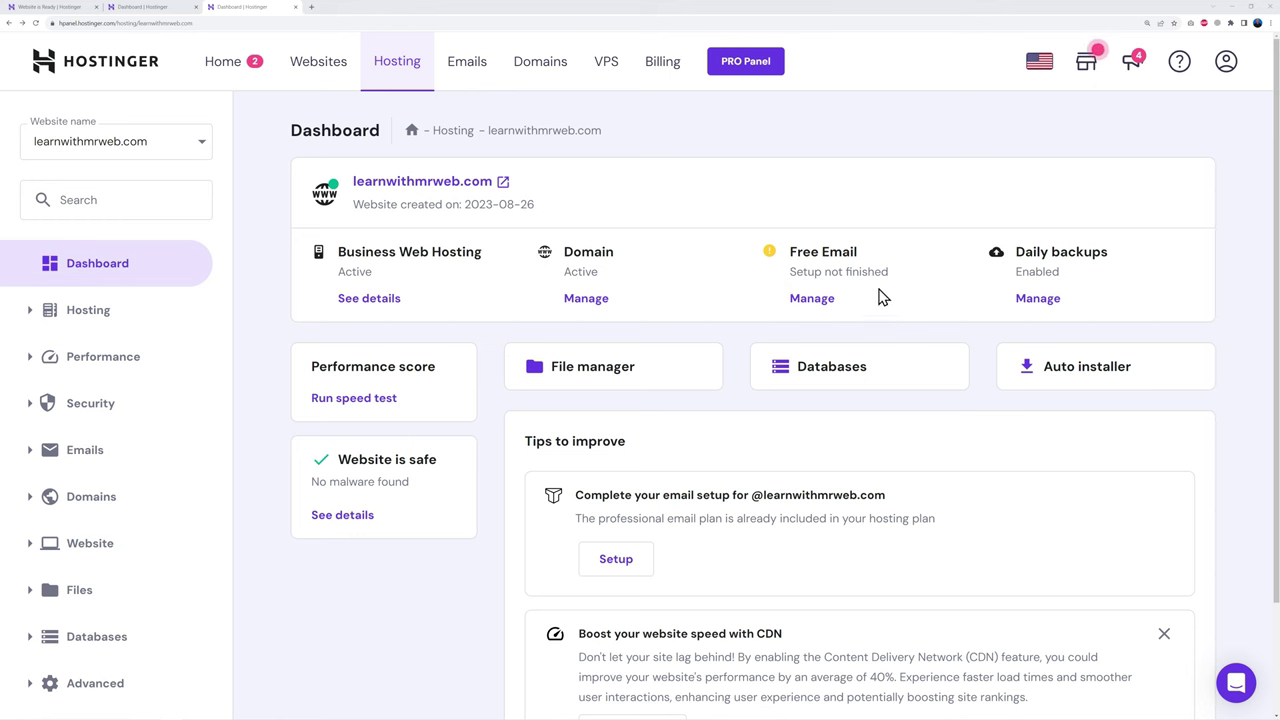
{"action": "left_click", "coordinate": [815, 300]}
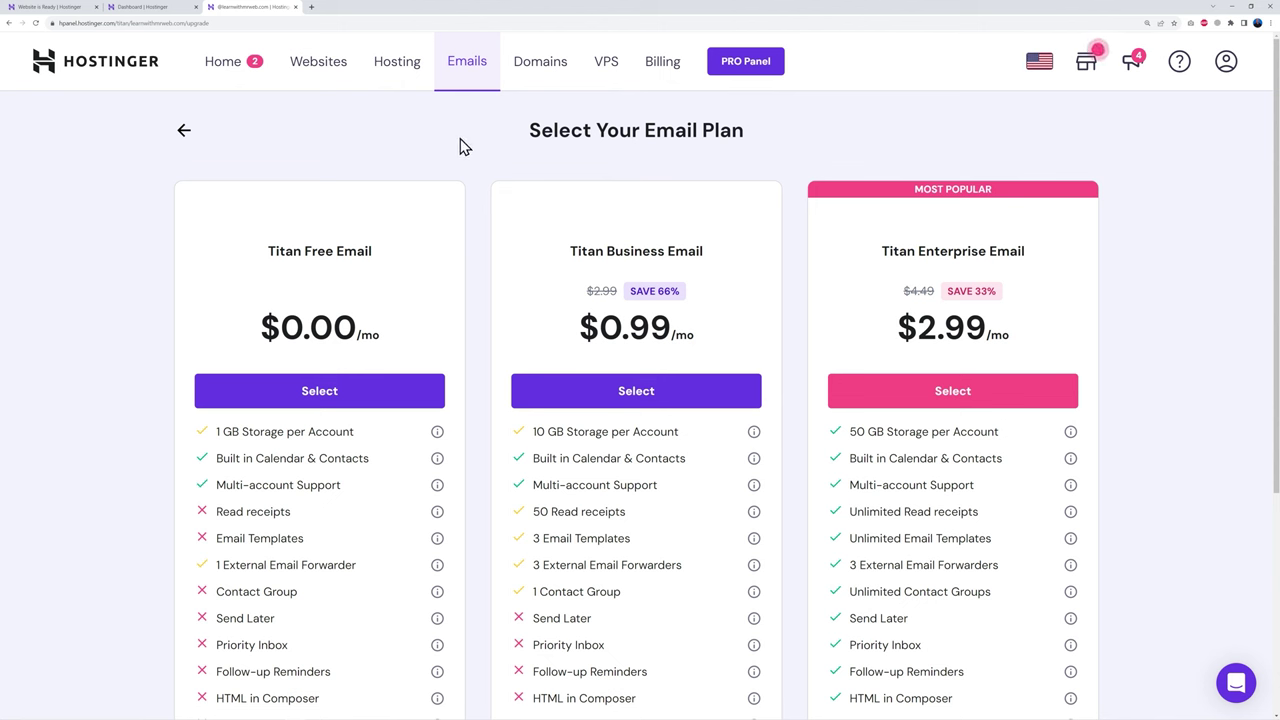
{"action": "left_click", "coordinate": [319, 398]}
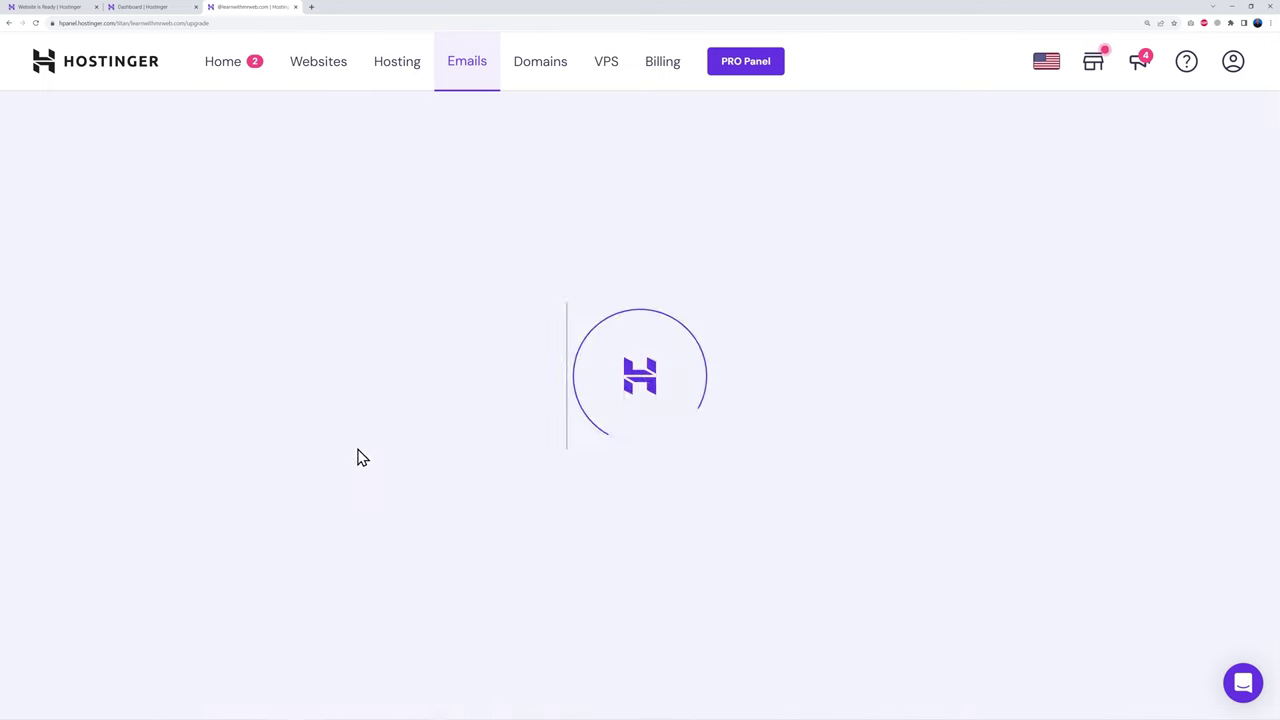
{"action": "left_click", "coordinate": [285, 341]}
{"action": "left_click", "coordinate": [399, 430]}
{"action": "key", "text": "ctrl+v"}
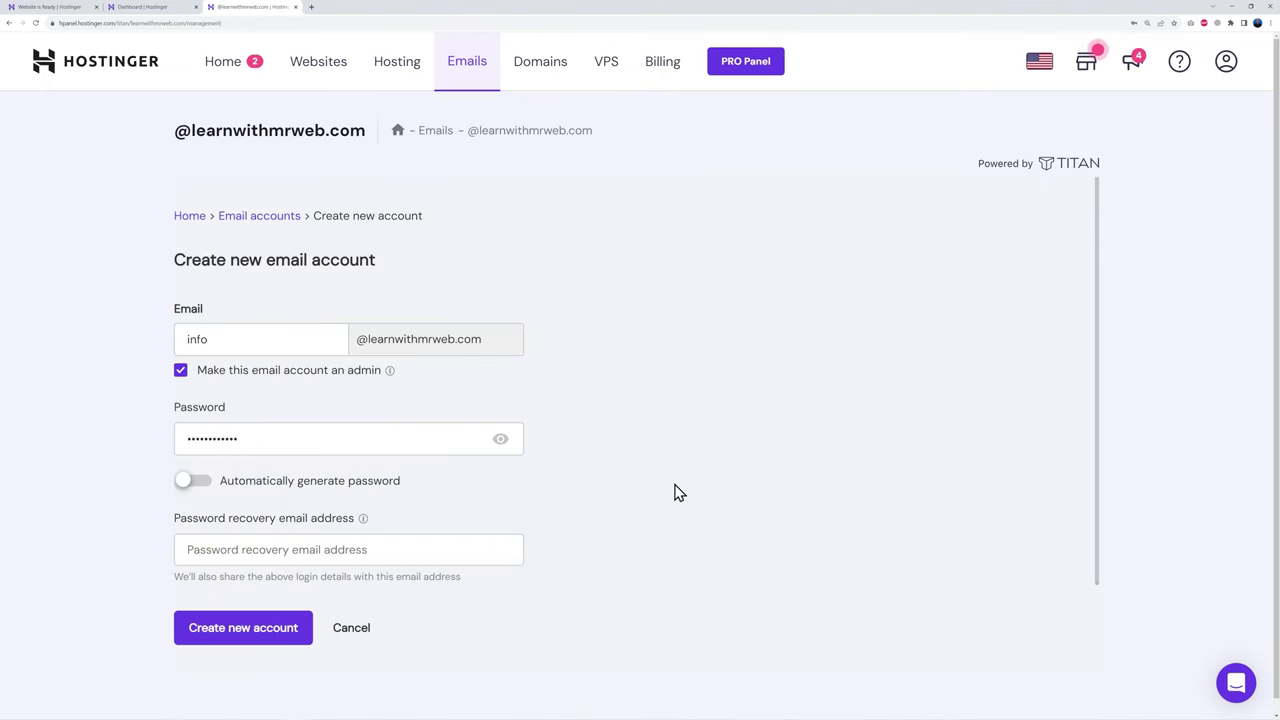
{"action": "left_click", "coordinate": [381, 551]}
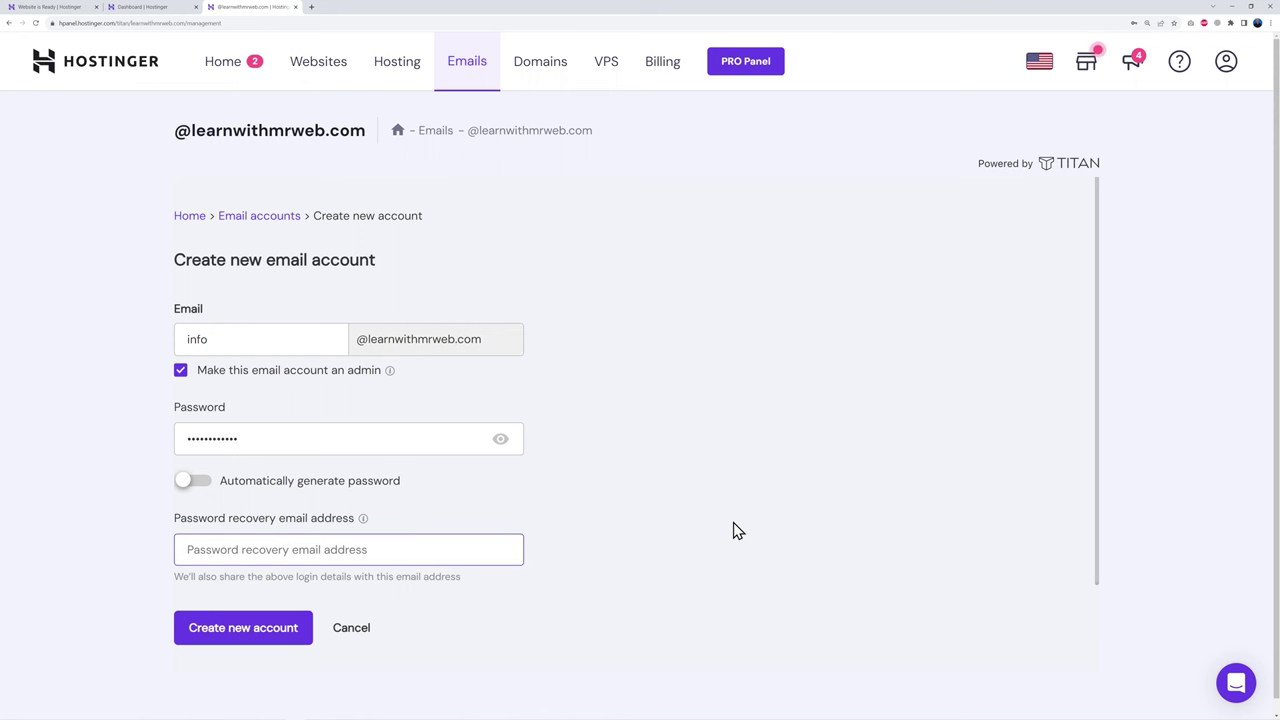
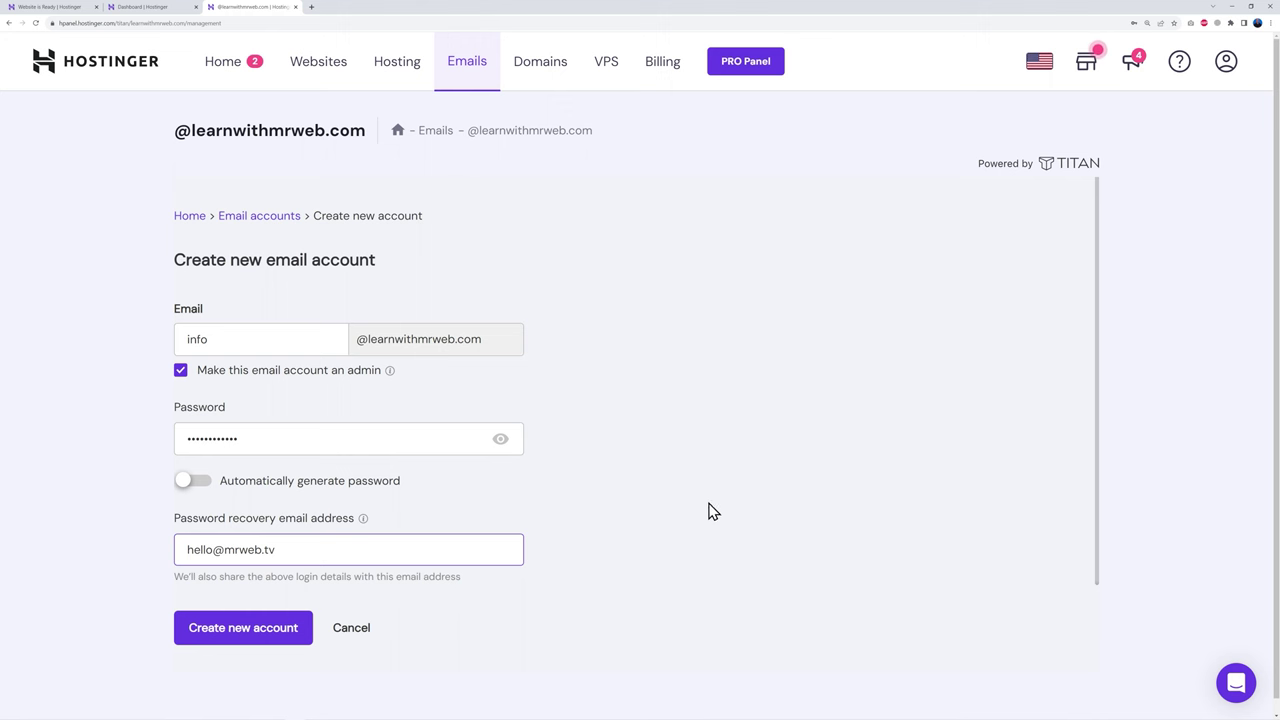
{"action": "left_click", "coordinate": [285, 645]}
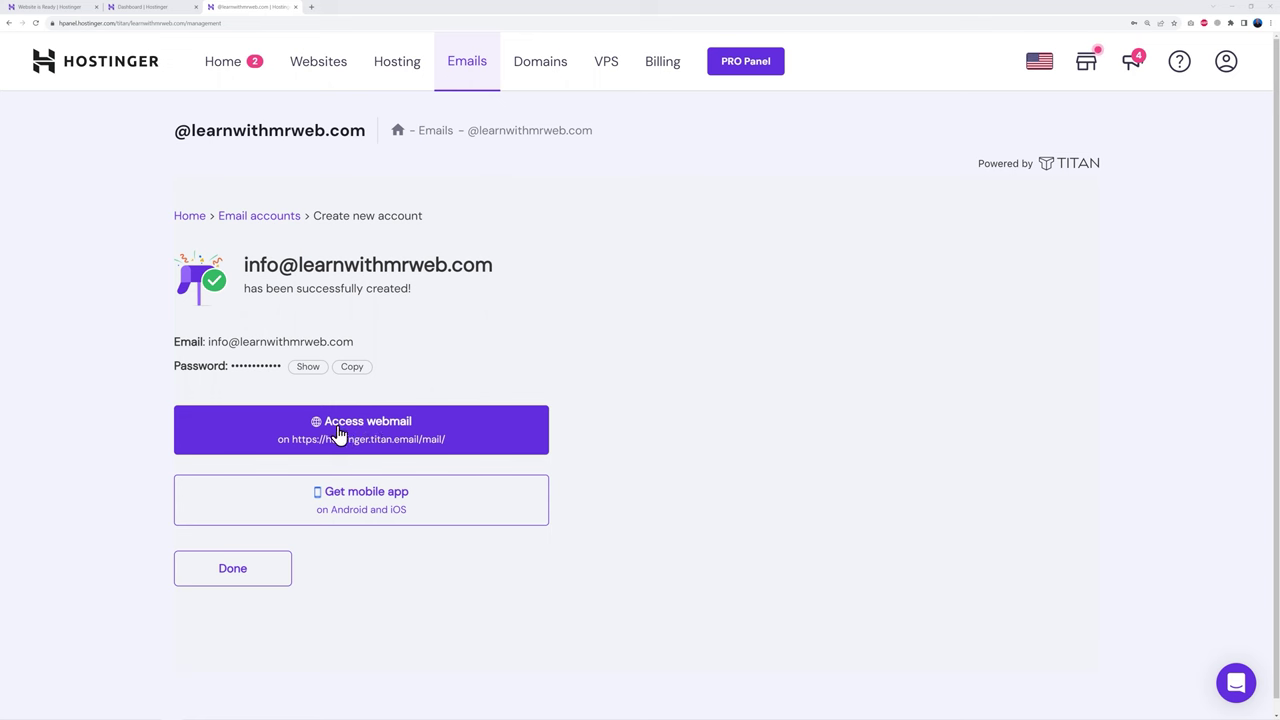
{"action": "left_click", "coordinate": [391, 429]}
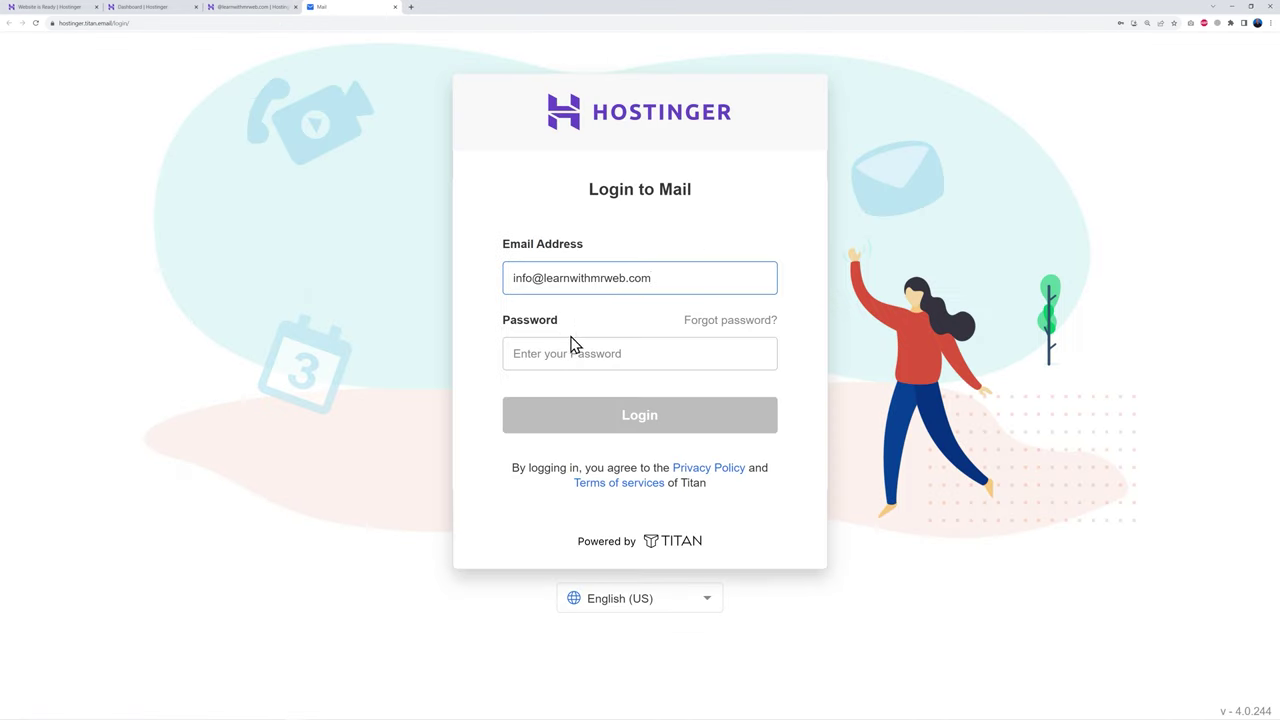
{"action": "left_click", "coordinate": [577, 353]}
Step: Log in to the info mailbox with its saved password, then switch back to the Dashboard tab
{"action": "key", "text": "ctrl+v"}
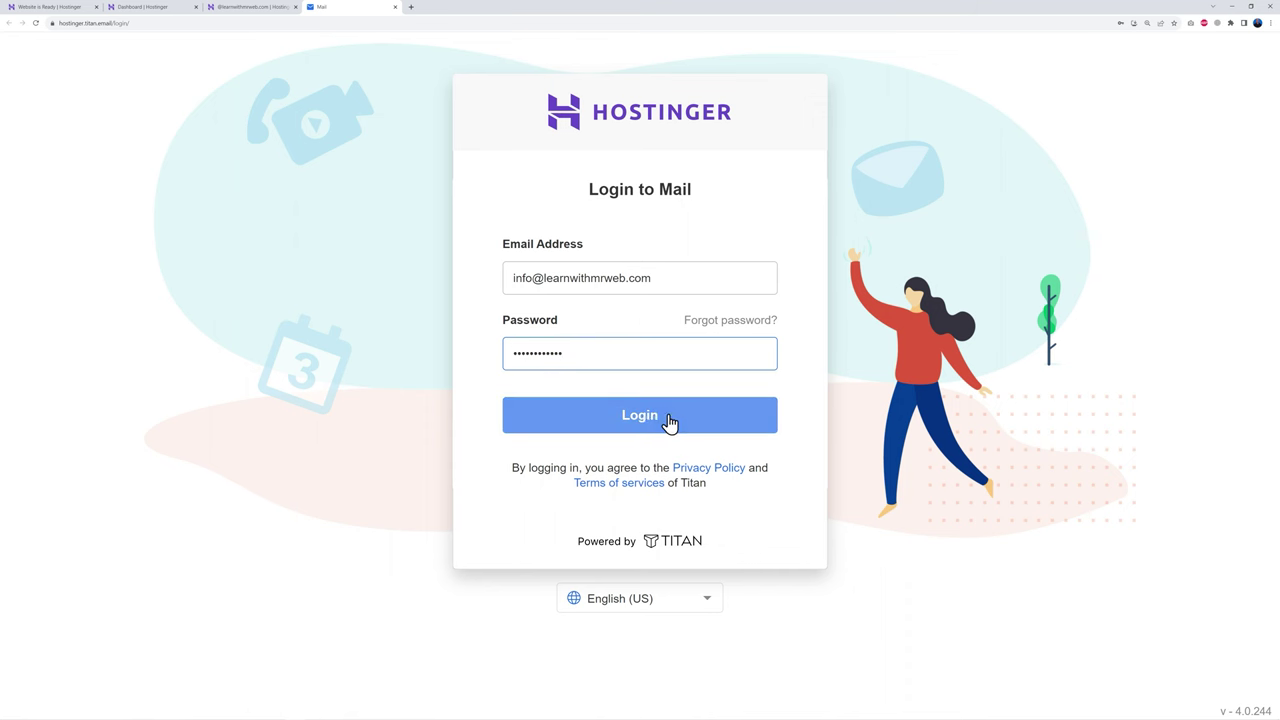
{"action": "left_click", "coordinate": [680, 426]}
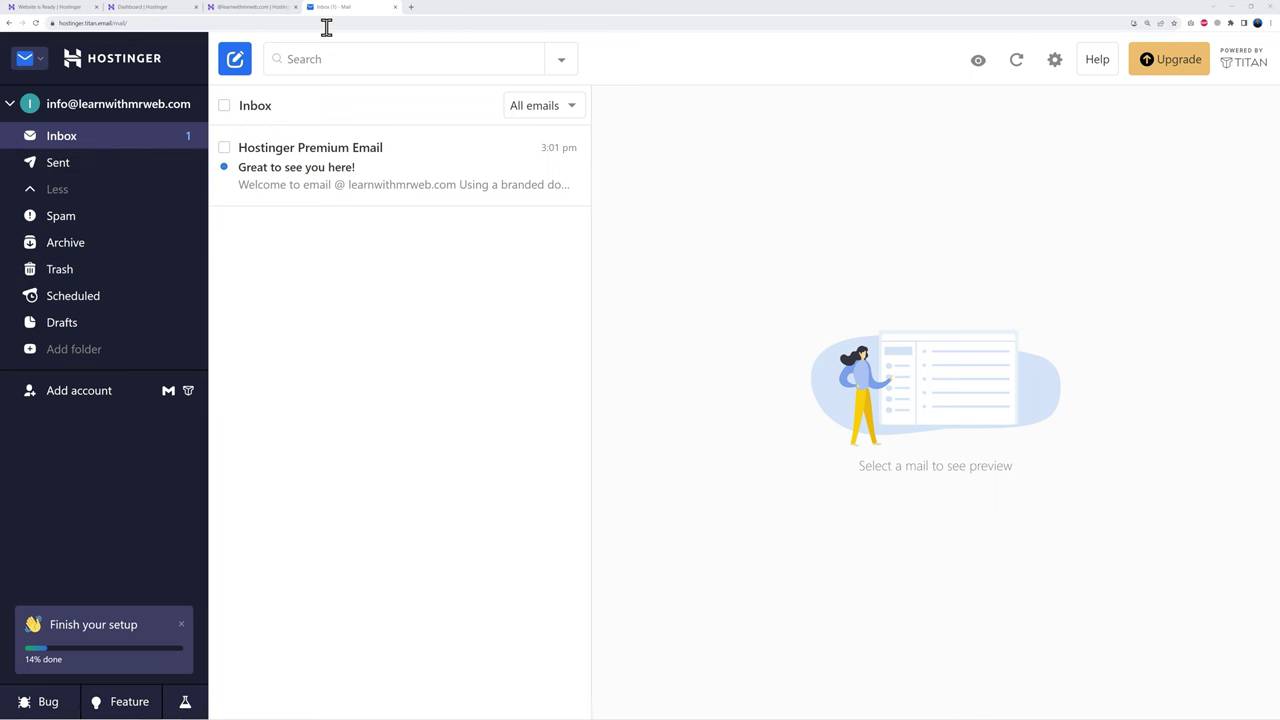
{"action": "left_click", "coordinate": [148, 9]}
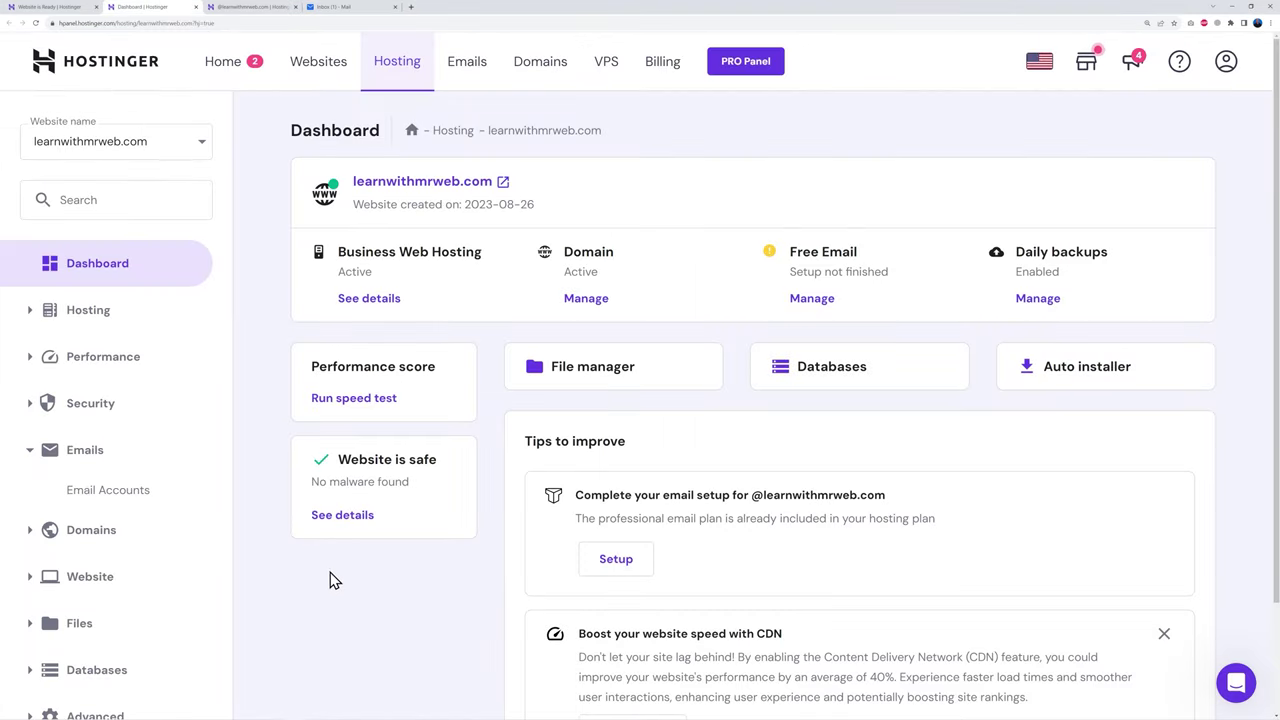
Step: Open Website > Auto Installer and select WordPress
{"action": "scroll", "coordinate": [314, 580], "scroll_direction": "down", "scroll_amount": 2}
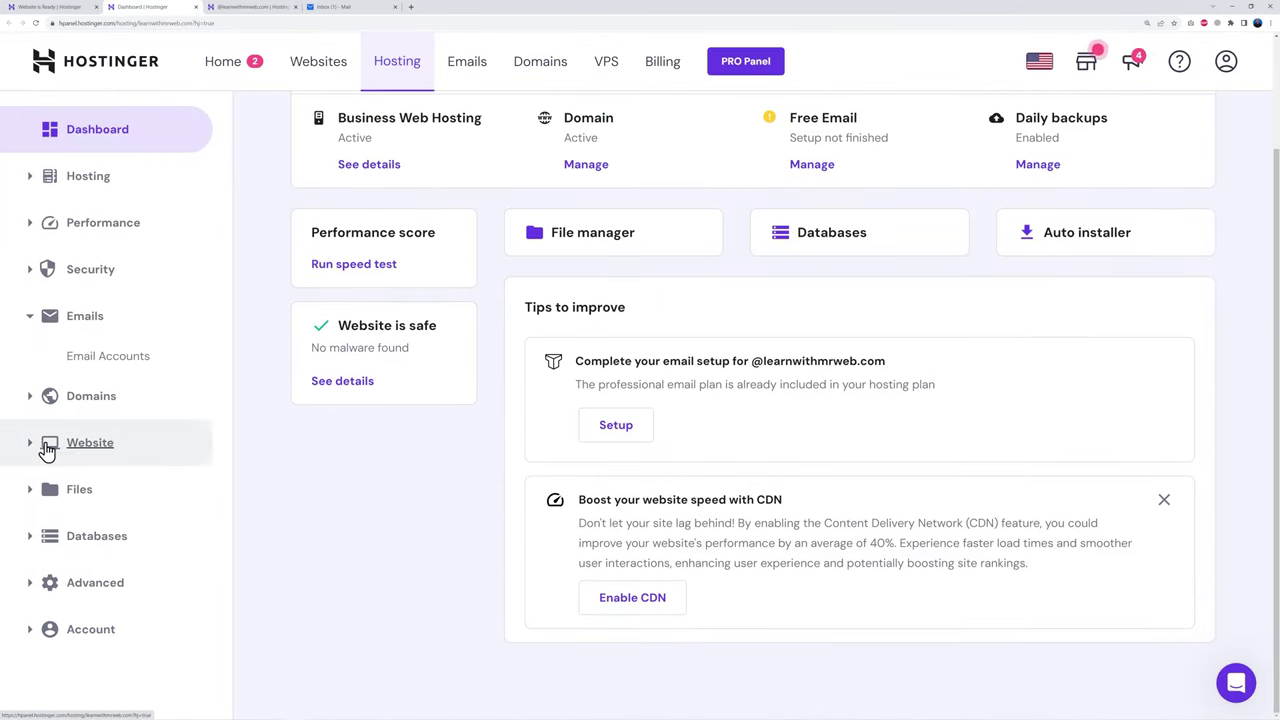
{"action": "left_click", "coordinate": [29, 443]}
{"action": "scroll", "coordinate": [300, 465], "scroll_direction": "down", "scroll_amount": 1}
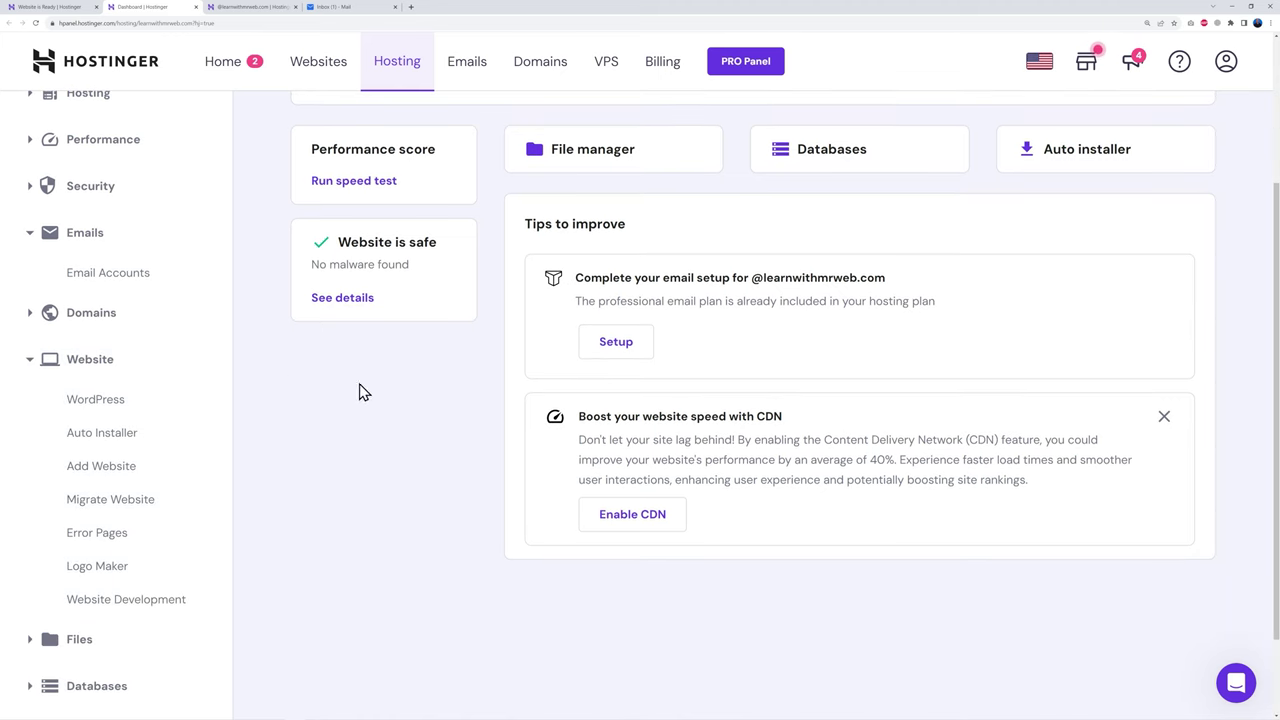
{"action": "left_click", "coordinate": [103, 441]}
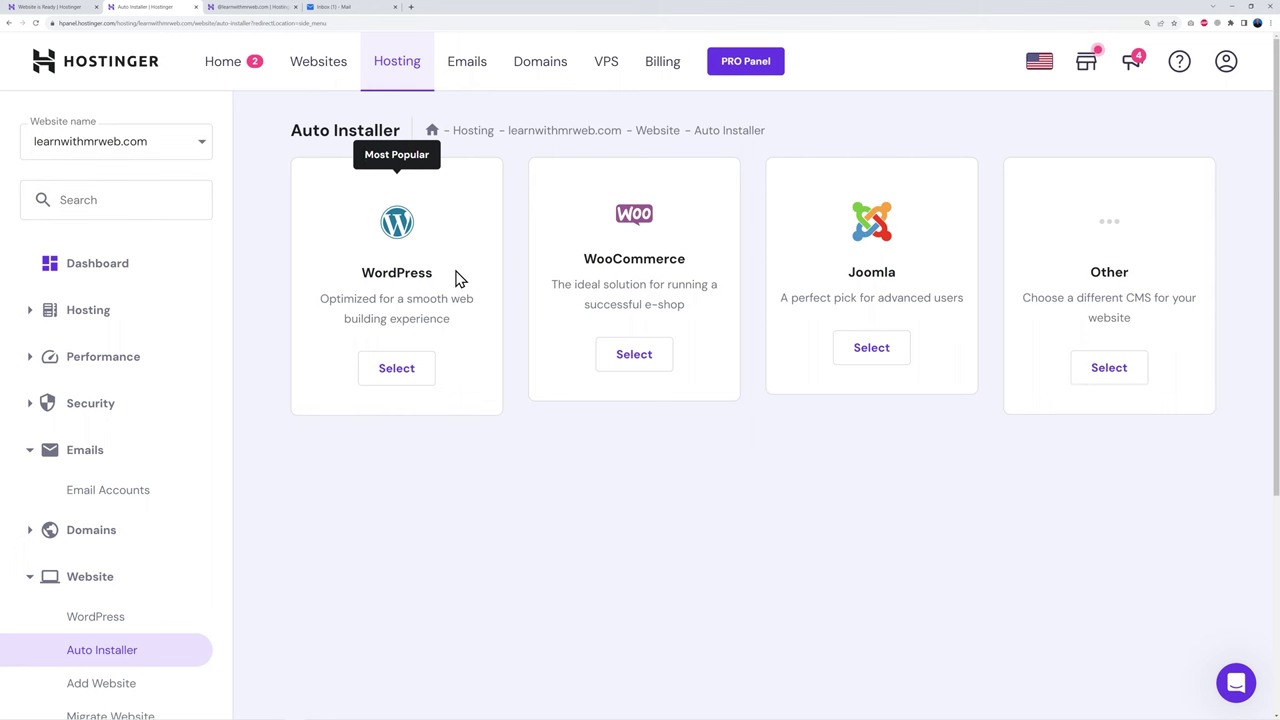
{"action": "left_click", "coordinate": [396, 369]}
Step: Install WordPress titled 'Learn with Mr Web' with always-latest updates, then open its admin
{"action": "left_click", "coordinate": [570, 329]}
{"action": "type", "text": "Learn with Mr Web"}
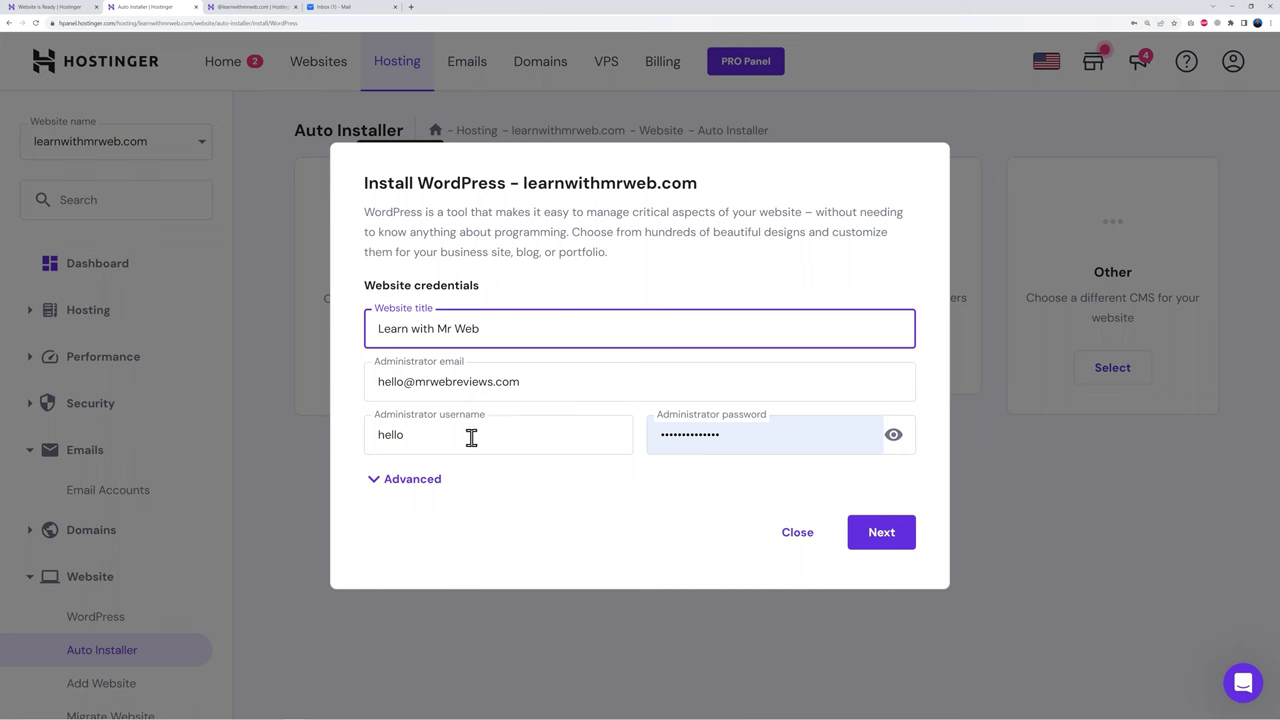
{"action": "left_click", "coordinate": [884, 535]}
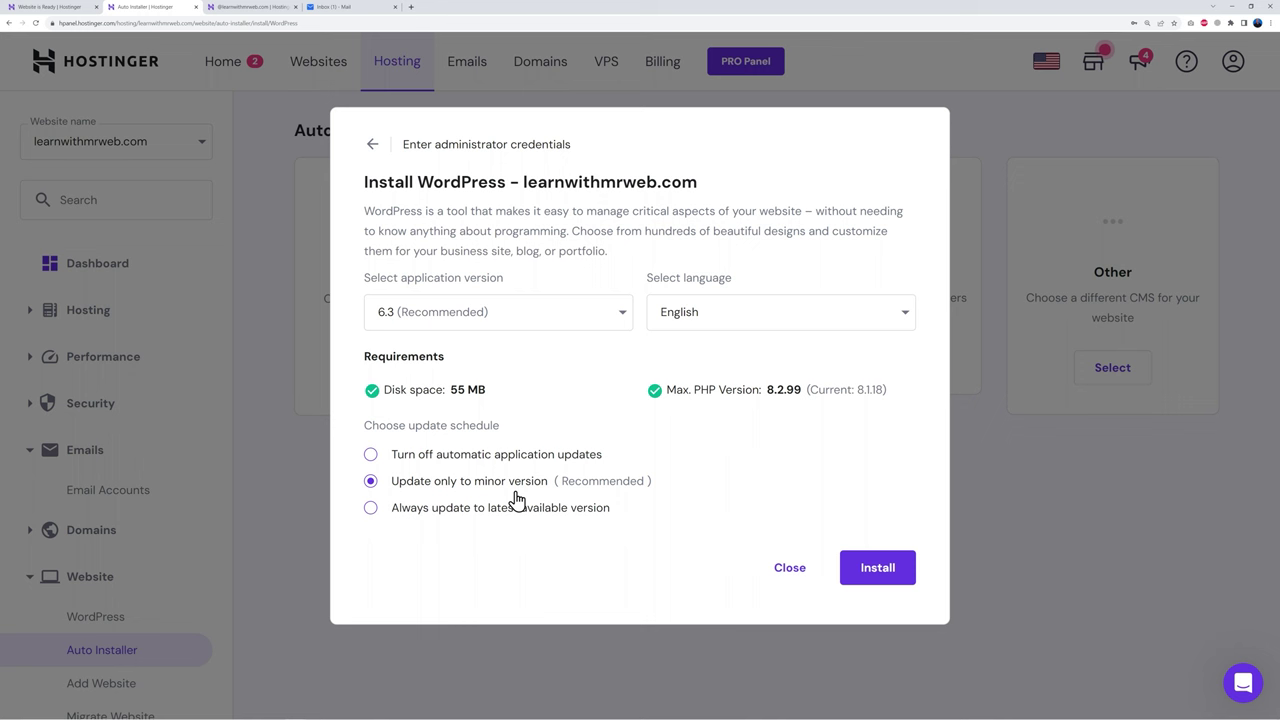
{"action": "left_click", "coordinate": [371, 508]}
{"action": "left_click", "coordinate": [894, 570]}
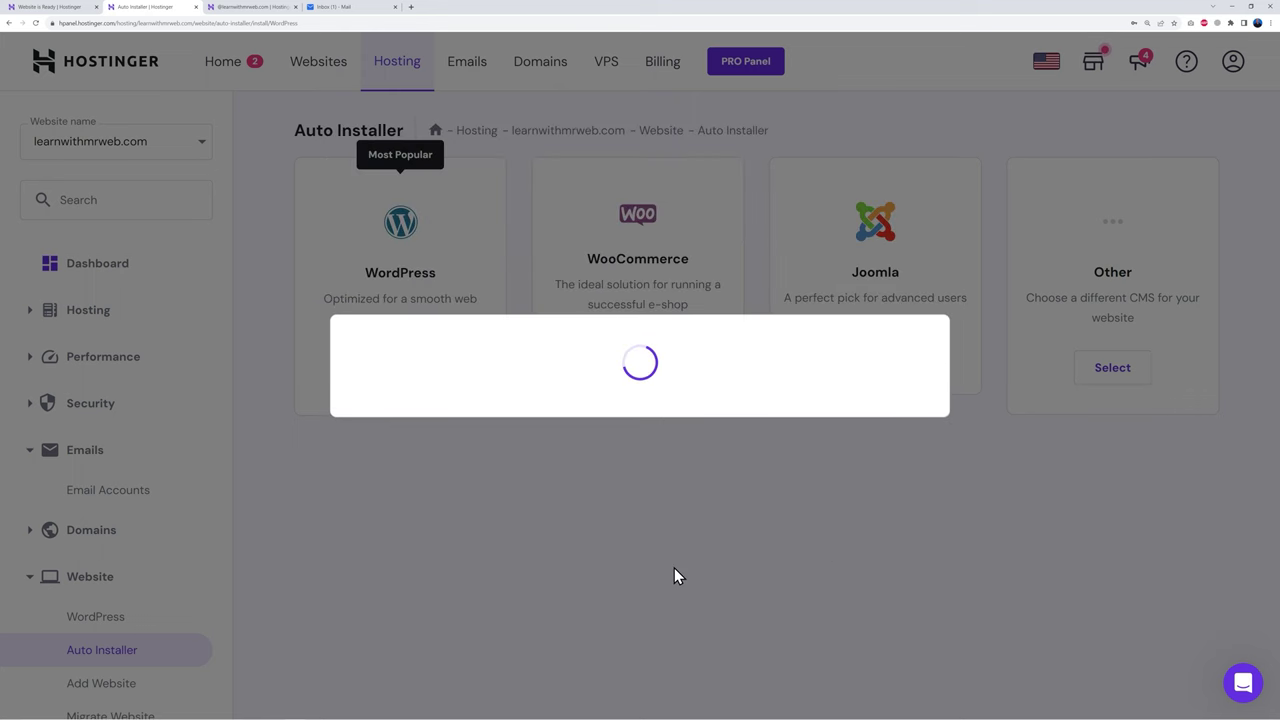
{"action": "scroll", "coordinate": [600, 410], "scroll_direction": "down", "scroll_amount": 5}
{"action": "scroll", "coordinate": [620, 420], "scroll_direction": "up", "scroll_amount": 3}
{"action": "scroll", "coordinate": [637, 423], "scroll_direction": "down", "scroll_amount": 3}
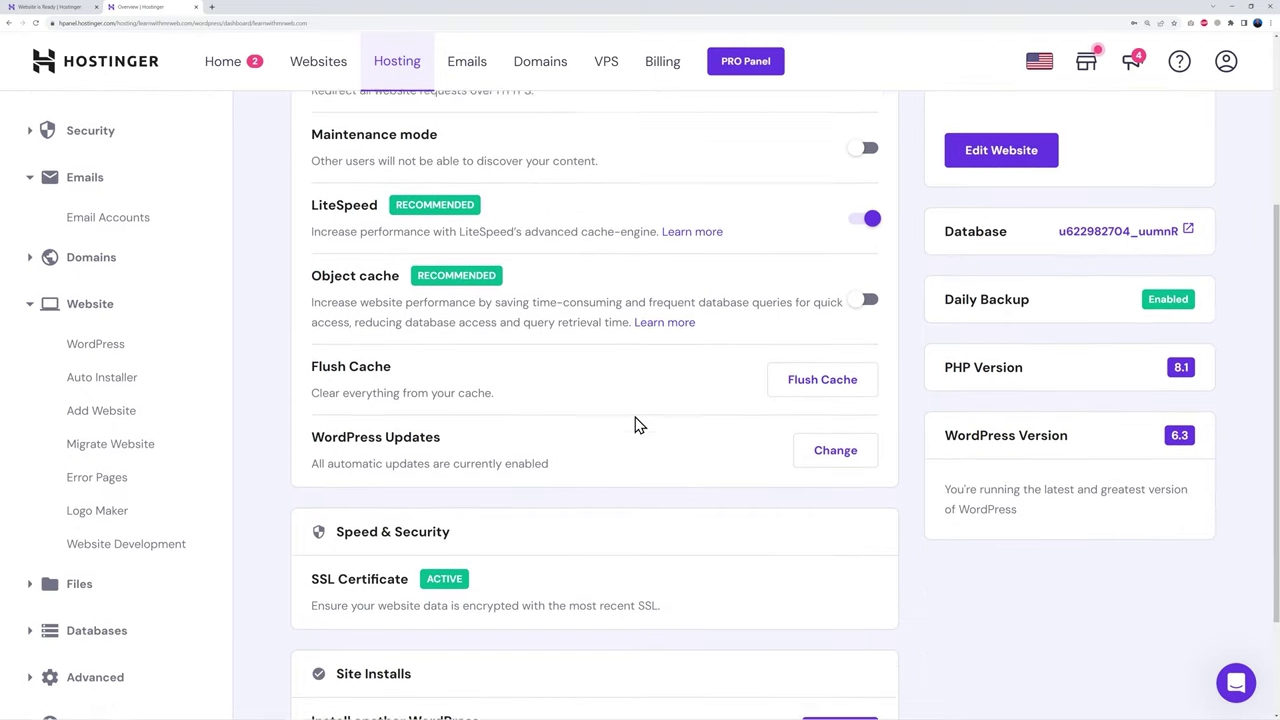
{"action": "scroll", "coordinate": [550, 300], "scroll_direction": "down", "scroll_amount": 3}
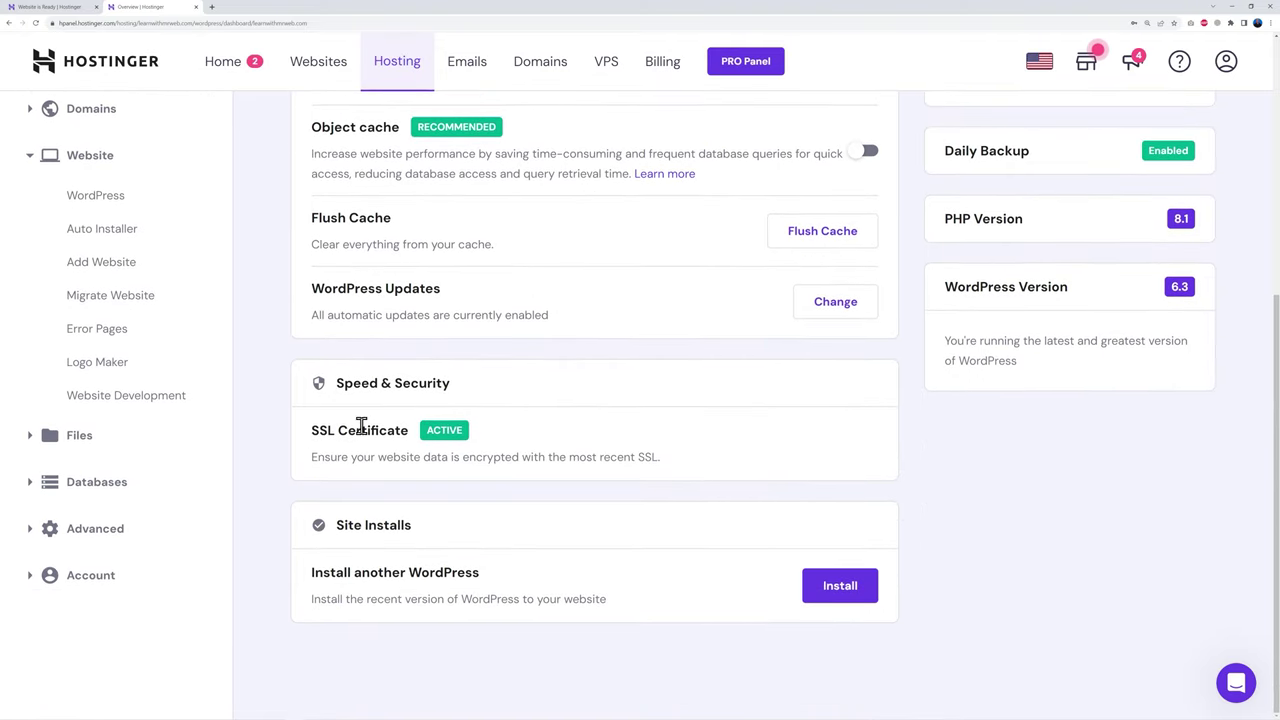
{"action": "scroll", "coordinate": [666, 517], "scroll_direction": "up", "scroll_amount": 5}
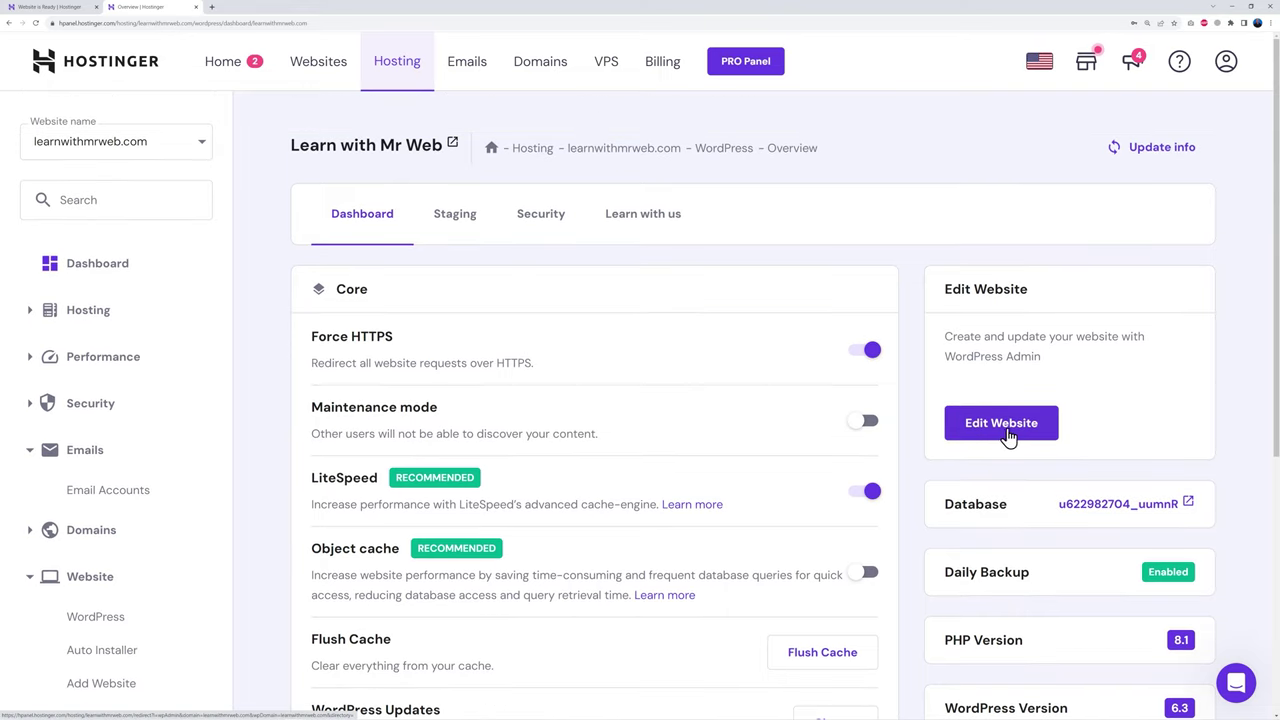
{"action": "left_click", "coordinate": [1001, 423]}
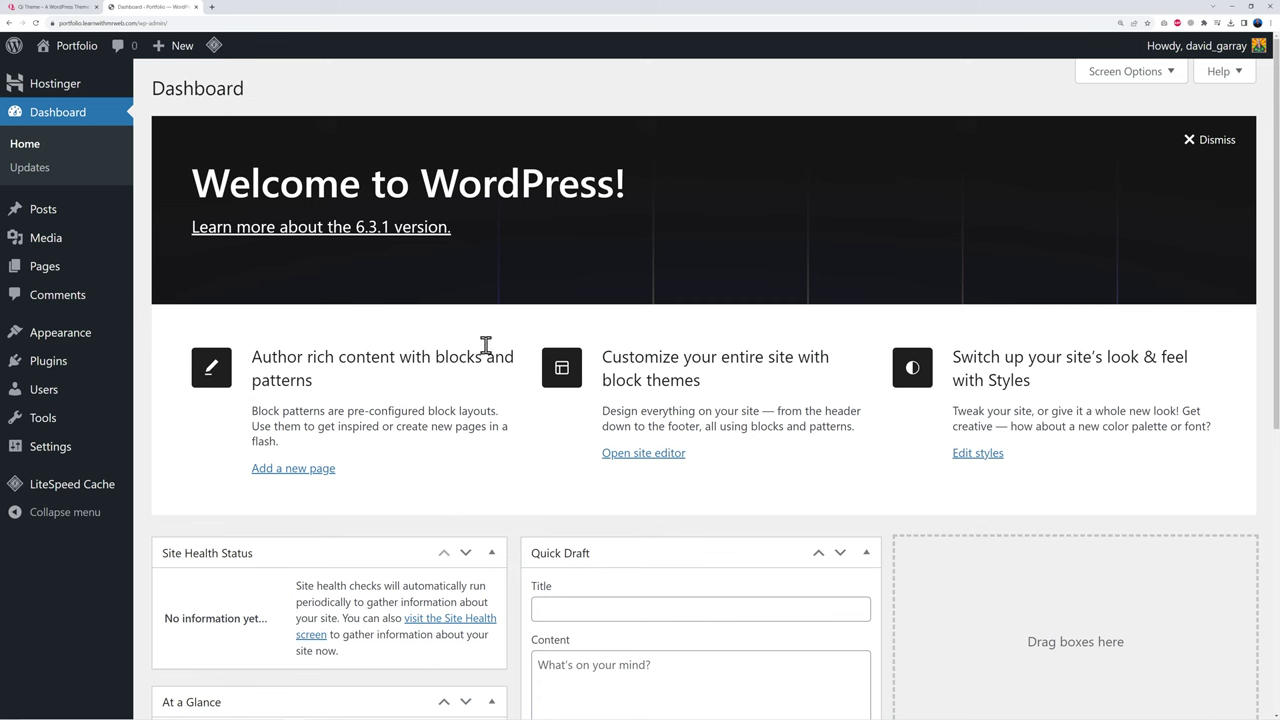
Step: Bulk-delete the Hello Dolly and Akismet Anti-Spam plugins and deactivate LiteSpeed Cache
{"action": "mouse_move", "coordinate": [51, 369]}
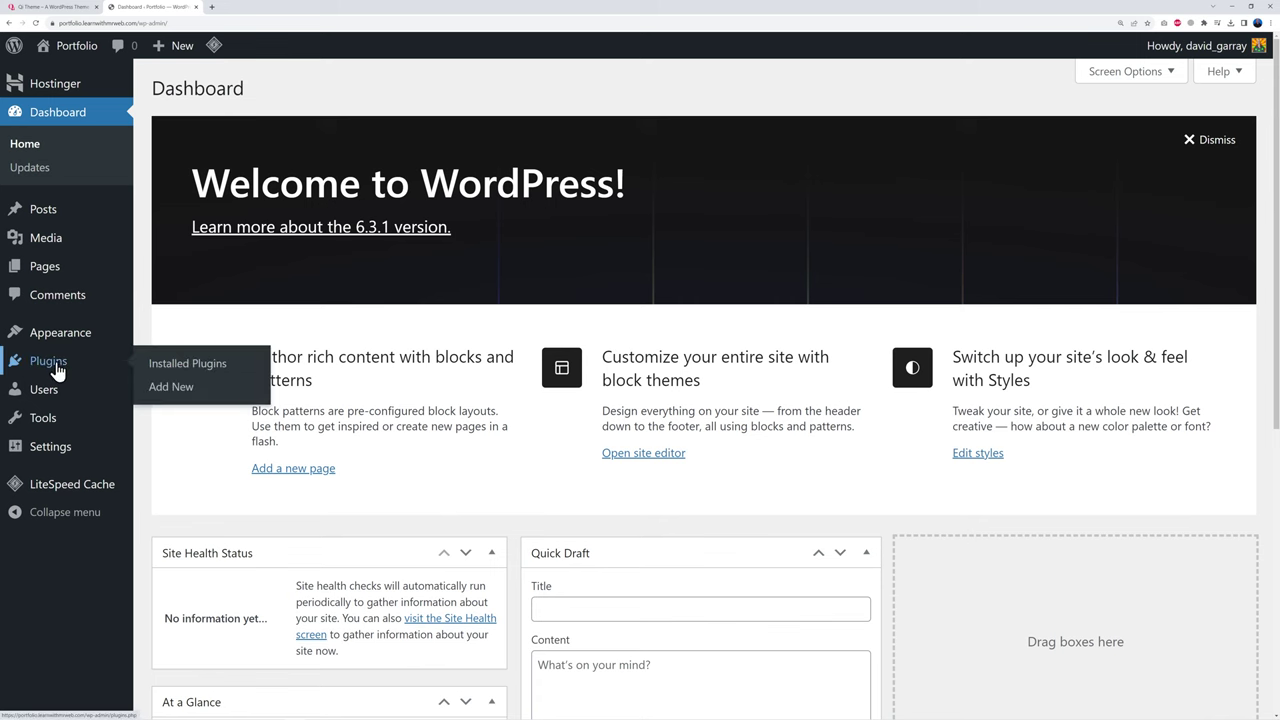
{"action": "left_click", "coordinate": [184, 368]}
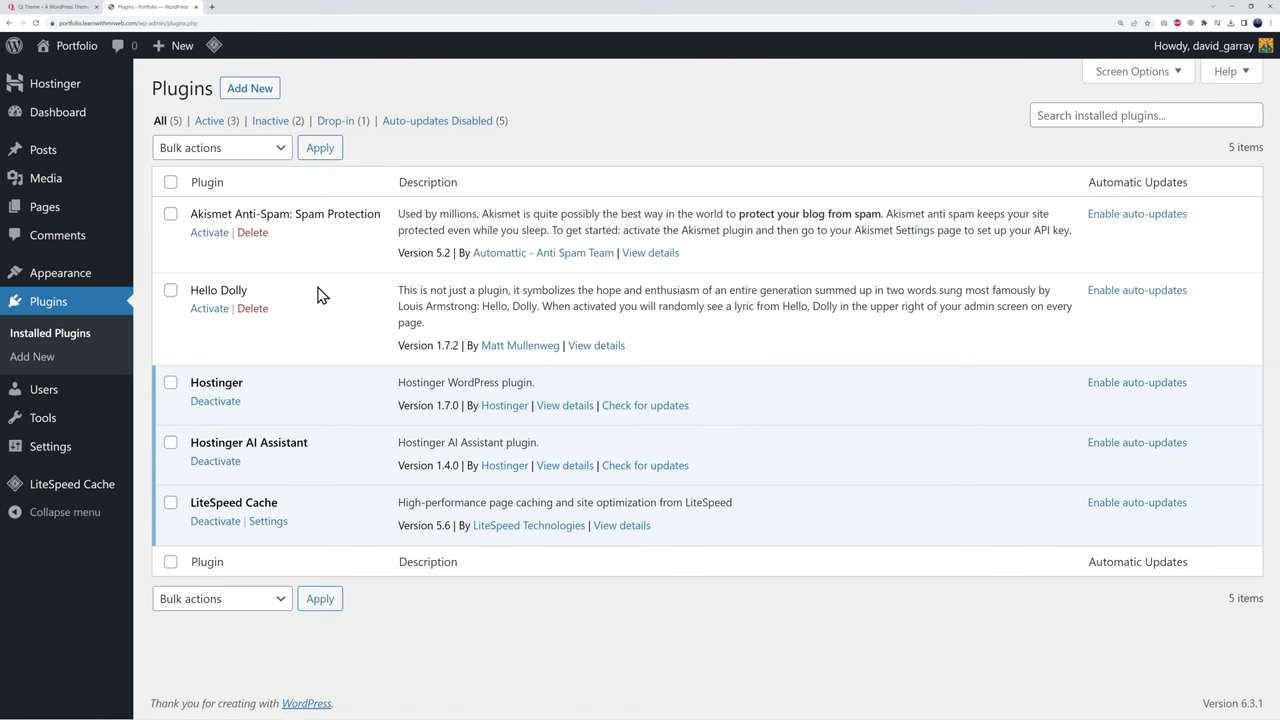
{"action": "left_click", "coordinate": [171, 291]}
{"action": "left_click", "coordinate": [170, 214]}
{"action": "left_click", "coordinate": [268, 149]}
{"action": "left_click", "coordinate": [200, 232]}
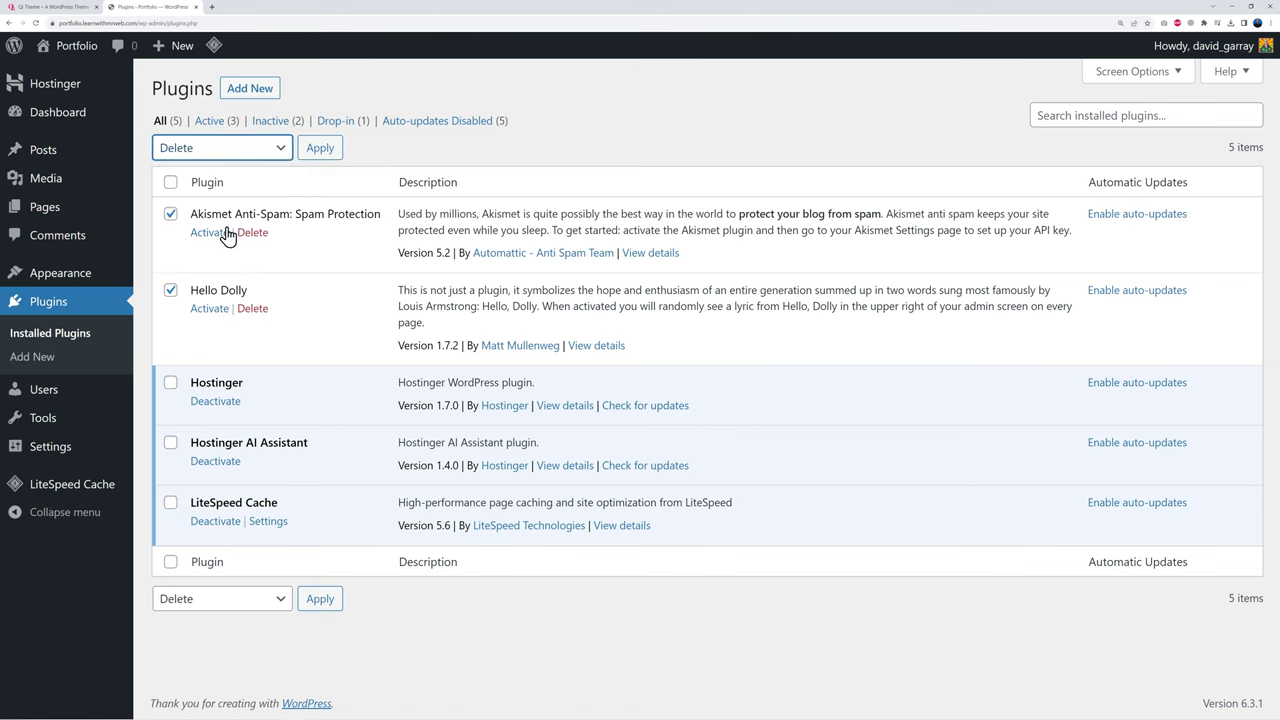
{"action": "left_click", "coordinate": [316, 153]}
{"action": "left_click", "coordinate": [680, 80]}
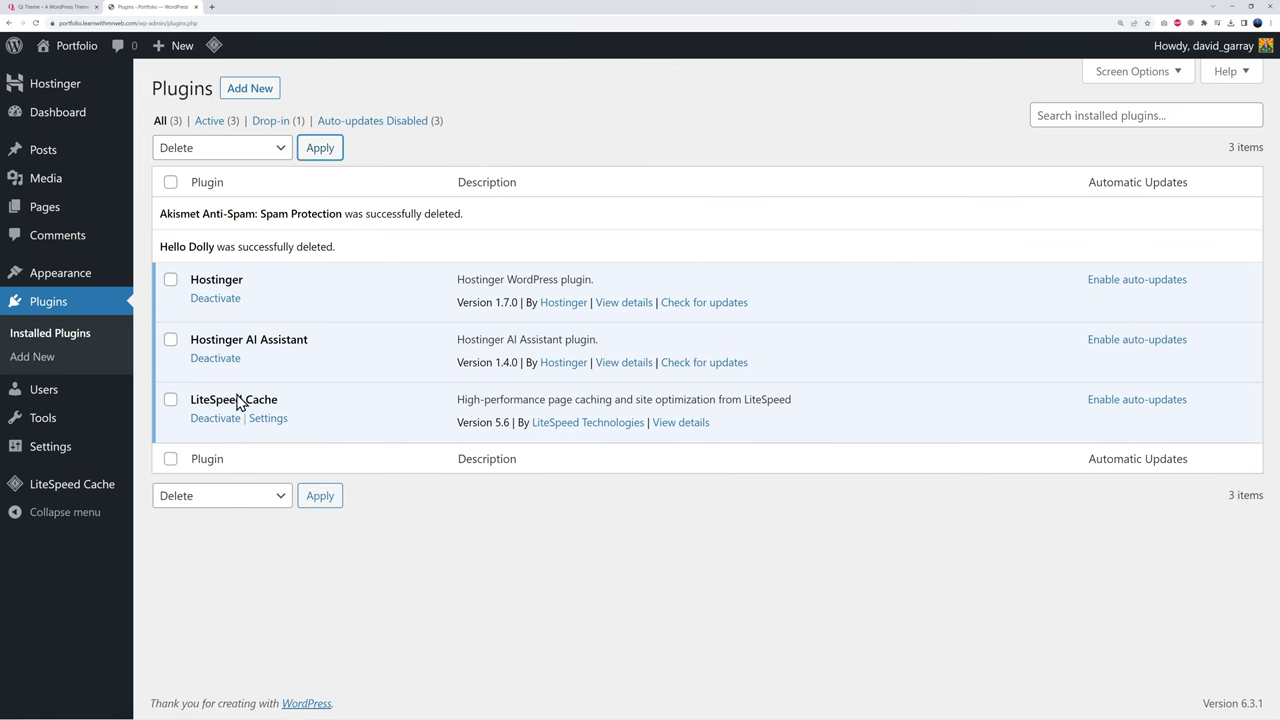
{"action": "left_click", "coordinate": [215, 418]}
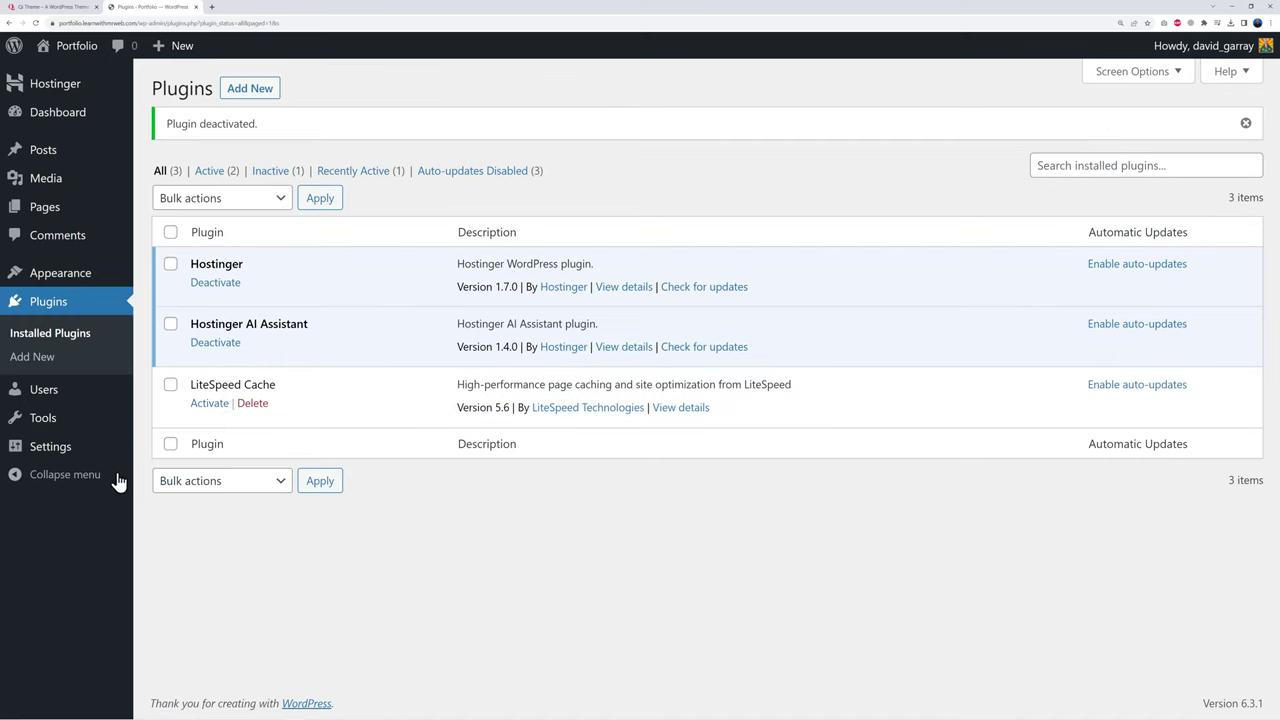
Step: In General settings, set the tagline to 'Let's Build a Beautiful Portfolio Website with Mr Web'
{"action": "mouse_move", "coordinate": [54, 449]}
{"action": "left_click", "coordinate": [165, 449]}
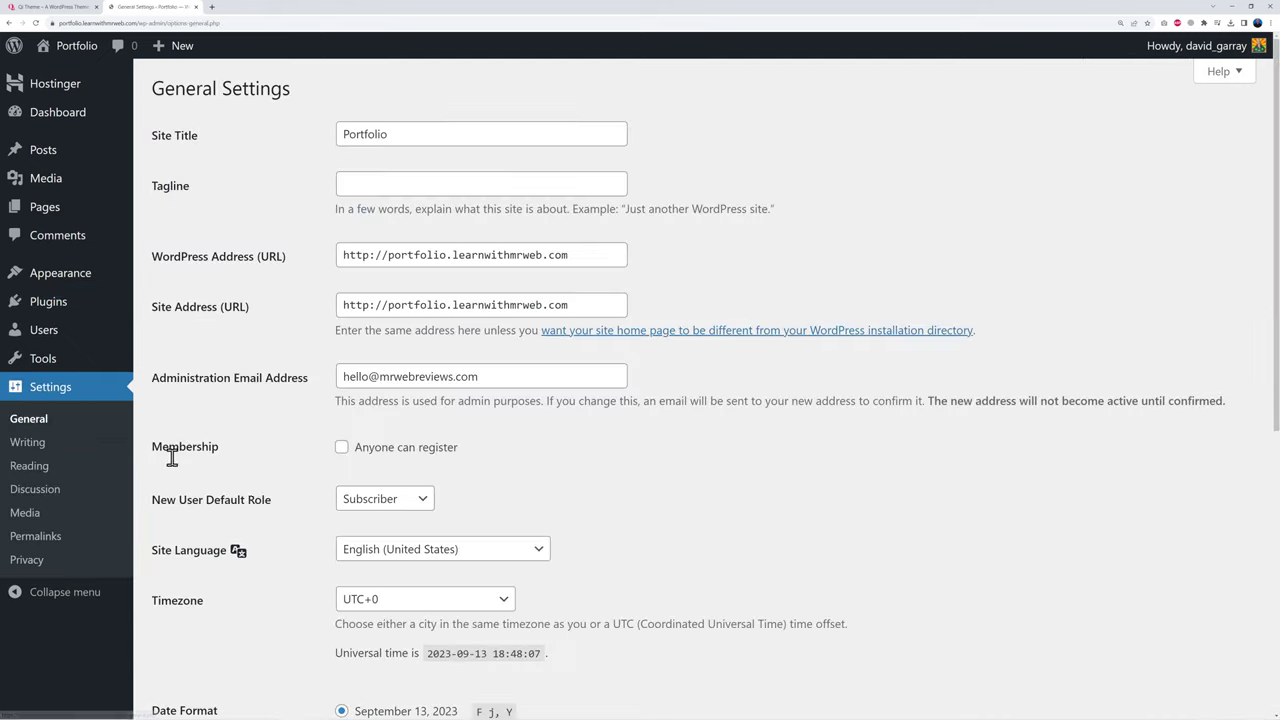
{"action": "left_click_drag", "start_coordinate": [340, 134], "coordinate": [477, 143]}
{"action": "left_click", "coordinate": [715, 150]}
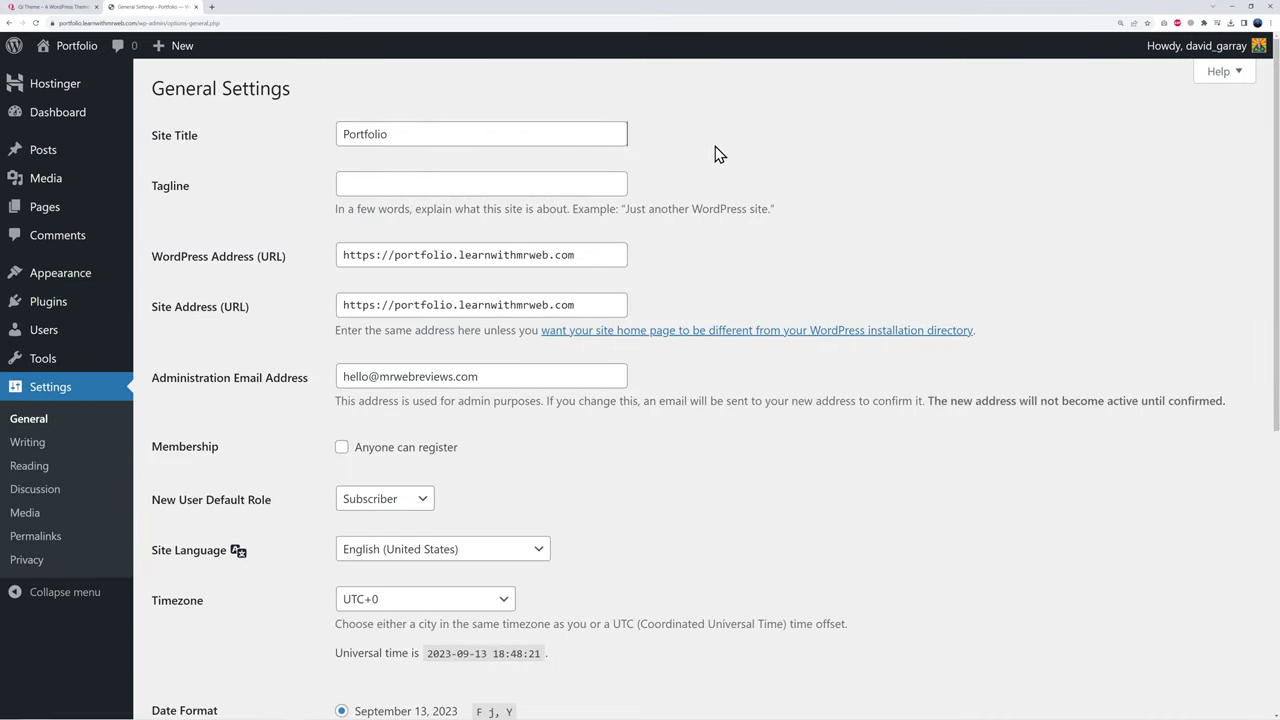
{"action": "left_click", "coordinate": [466, 182]}
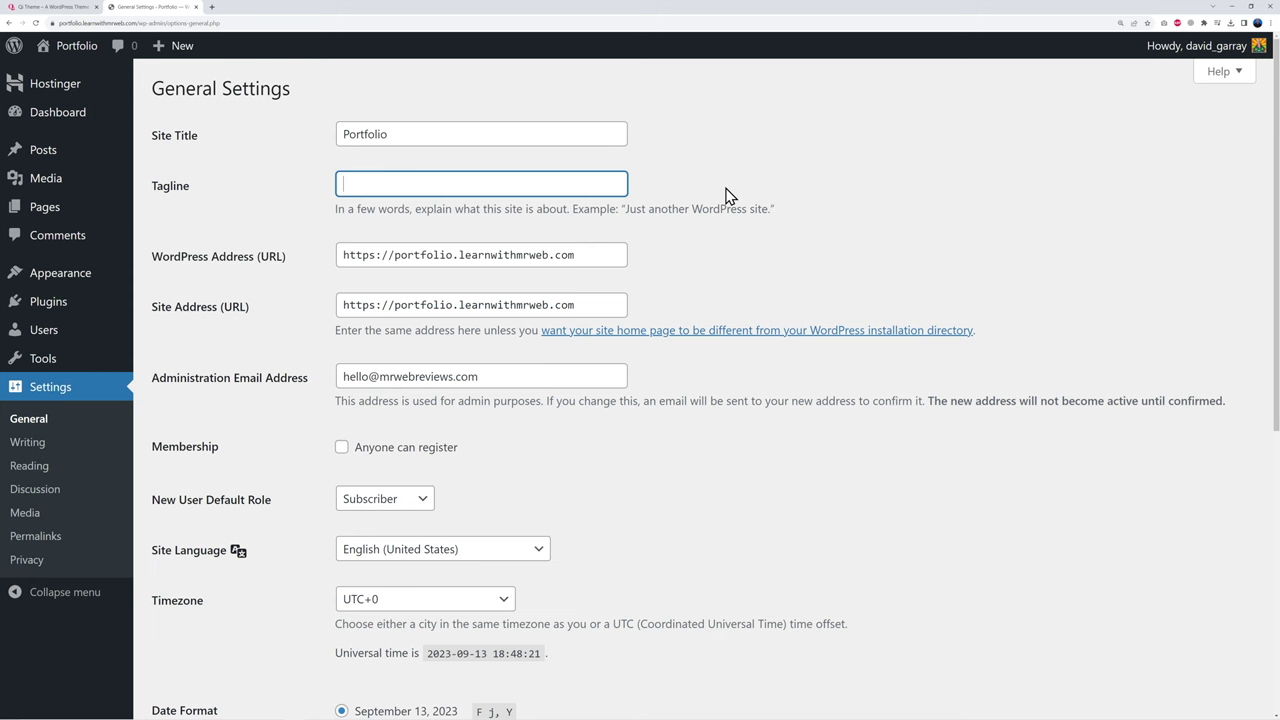
{"action": "type", "text": "Let's Build a Beautiful Portfolio Website with Mr Web"}
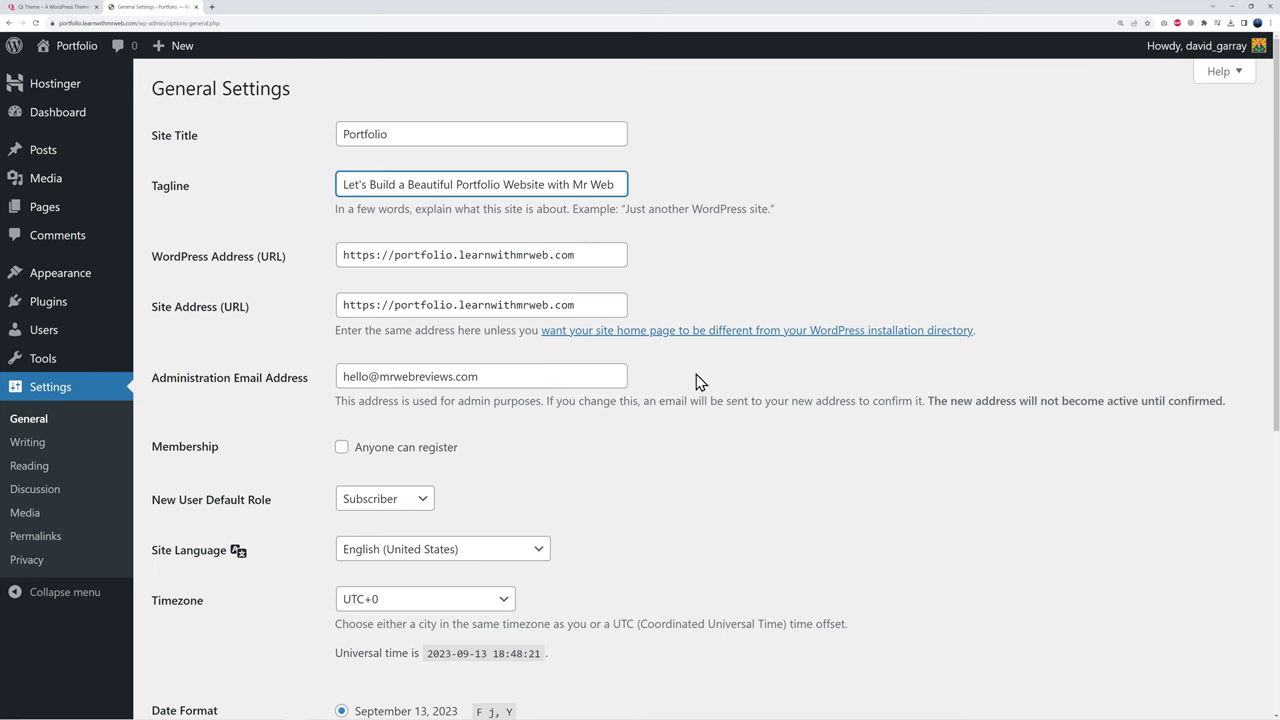
{"action": "scroll", "coordinate": [697, 374], "scroll_direction": "down", "scroll_amount": 1}
{"action": "left_click_drag", "start_coordinate": [343, 292], "coordinate": [491, 289]}
{"action": "left_click", "coordinate": [666, 405]}
{"action": "scroll", "coordinate": [715, 400], "scroll_direction": "down", "scroll_amount": 5}
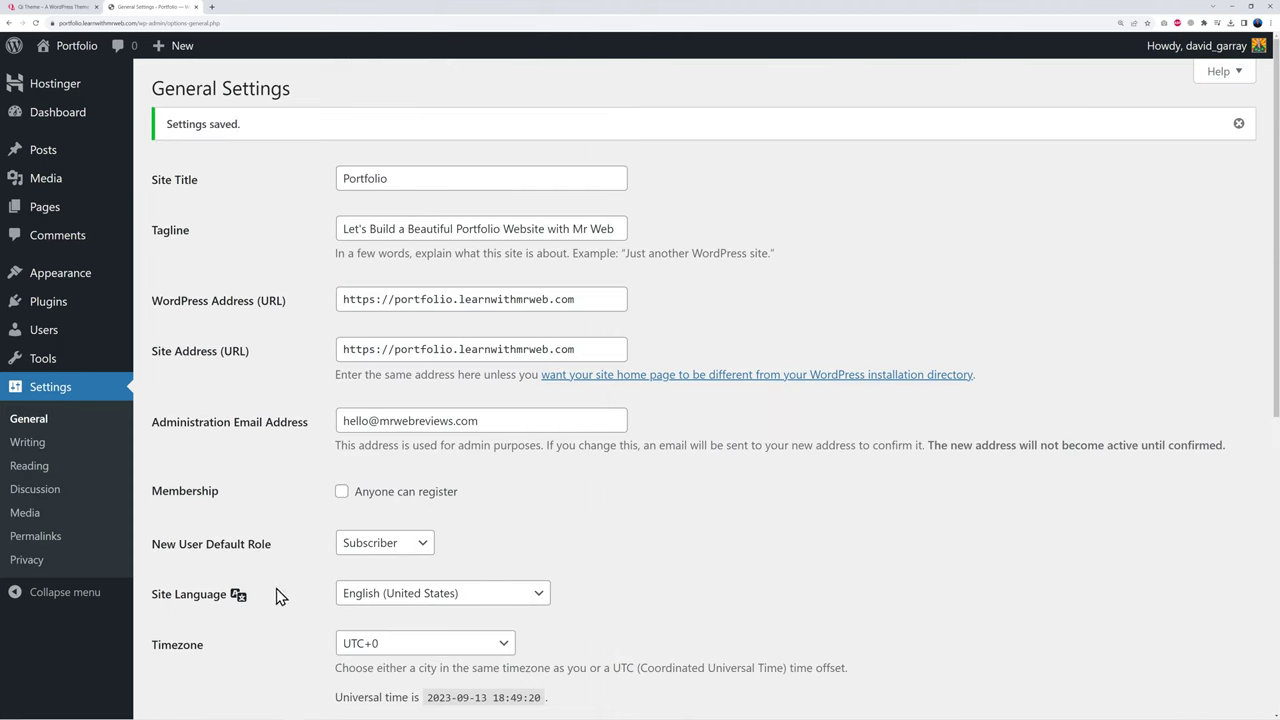
Step: Save permalinks as Post name, then open the site link options to visit it
{"action": "left_click", "coordinate": [52, 539]}
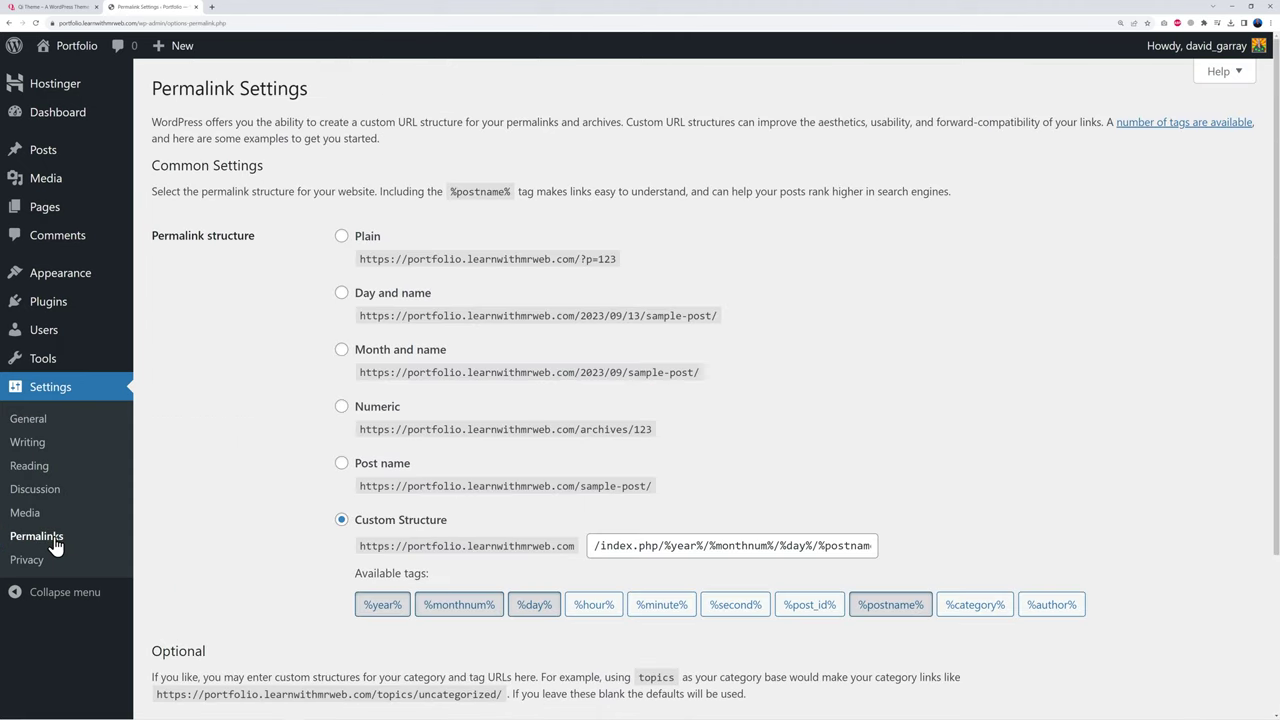
{"action": "left_click", "coordinate": [341, 465]}
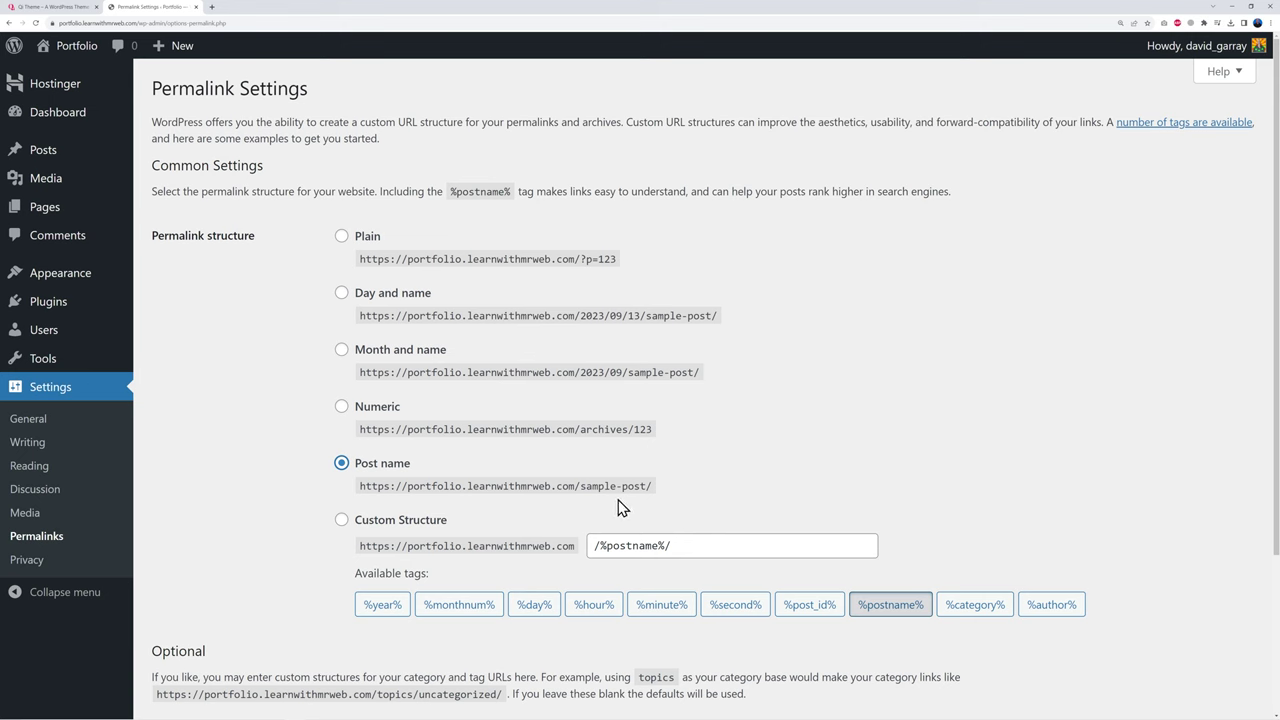
{"action": "scroll", "coordinate": [833, 464], "scroll_direction": "down", "scroll_amount": 3}
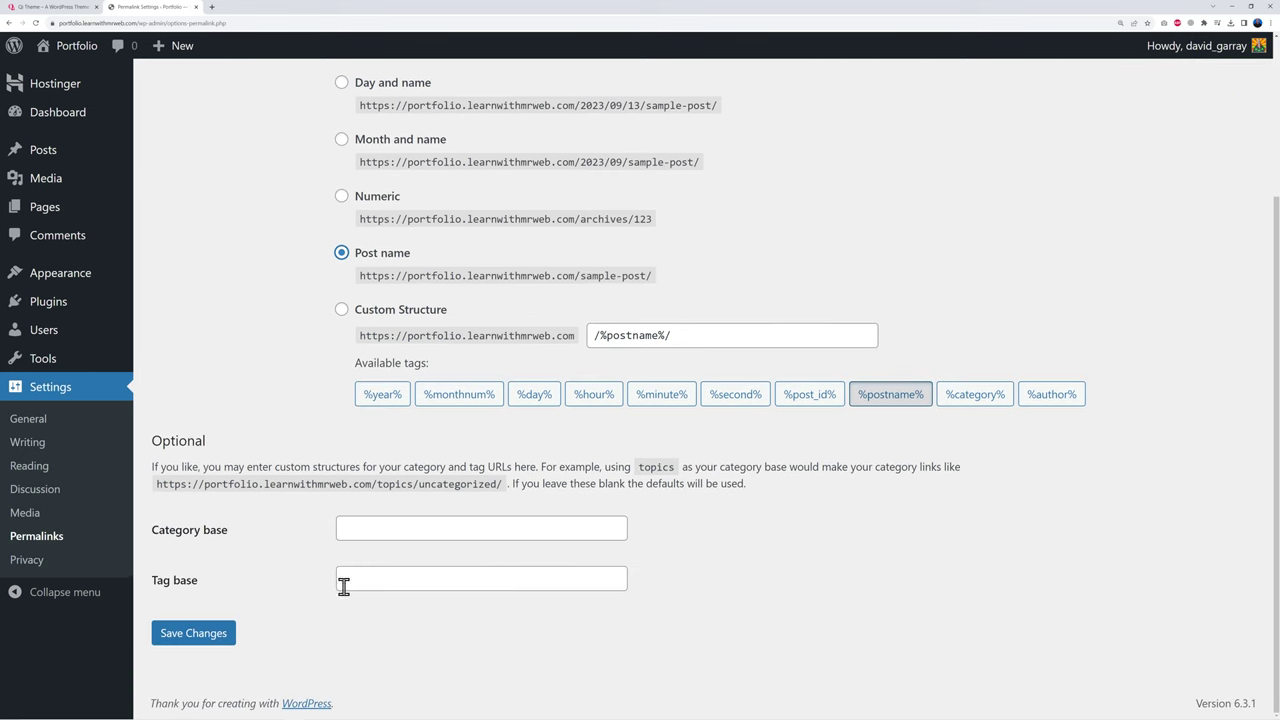
{"action": "left_click", "coordinate": [208, 645]}
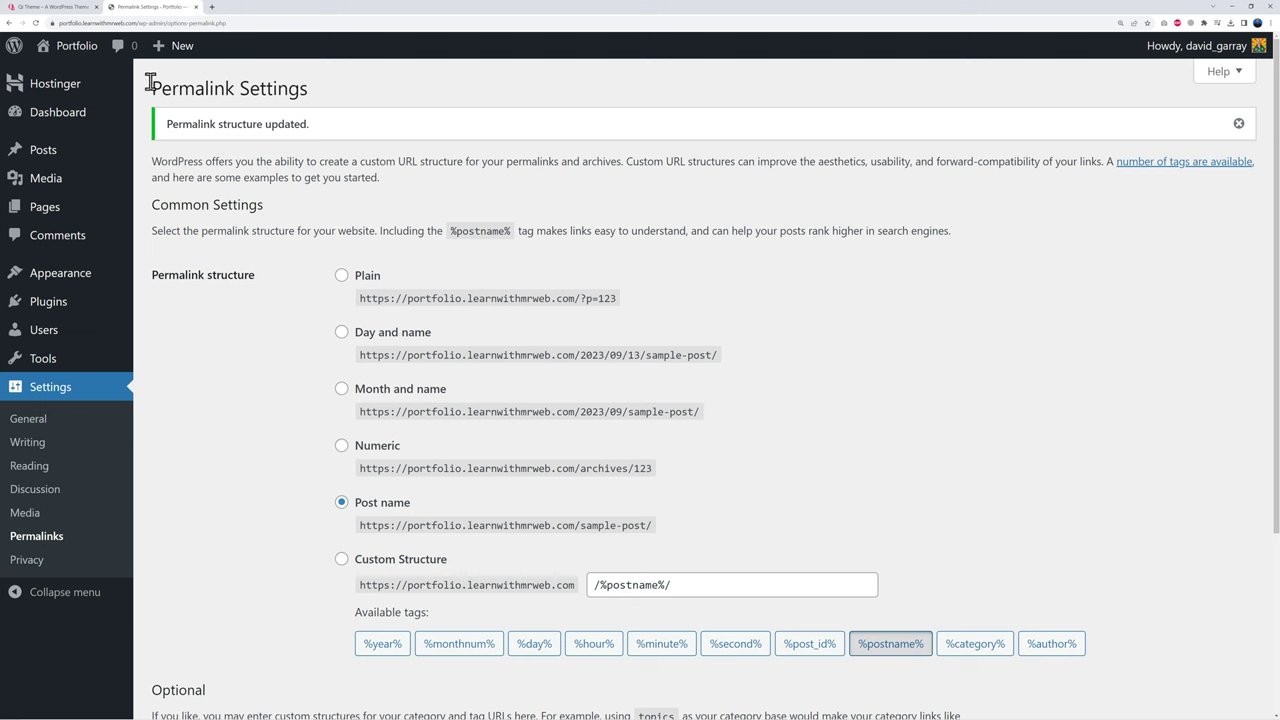
{"action": "mouse_move", "coordinate": [71, 52]}
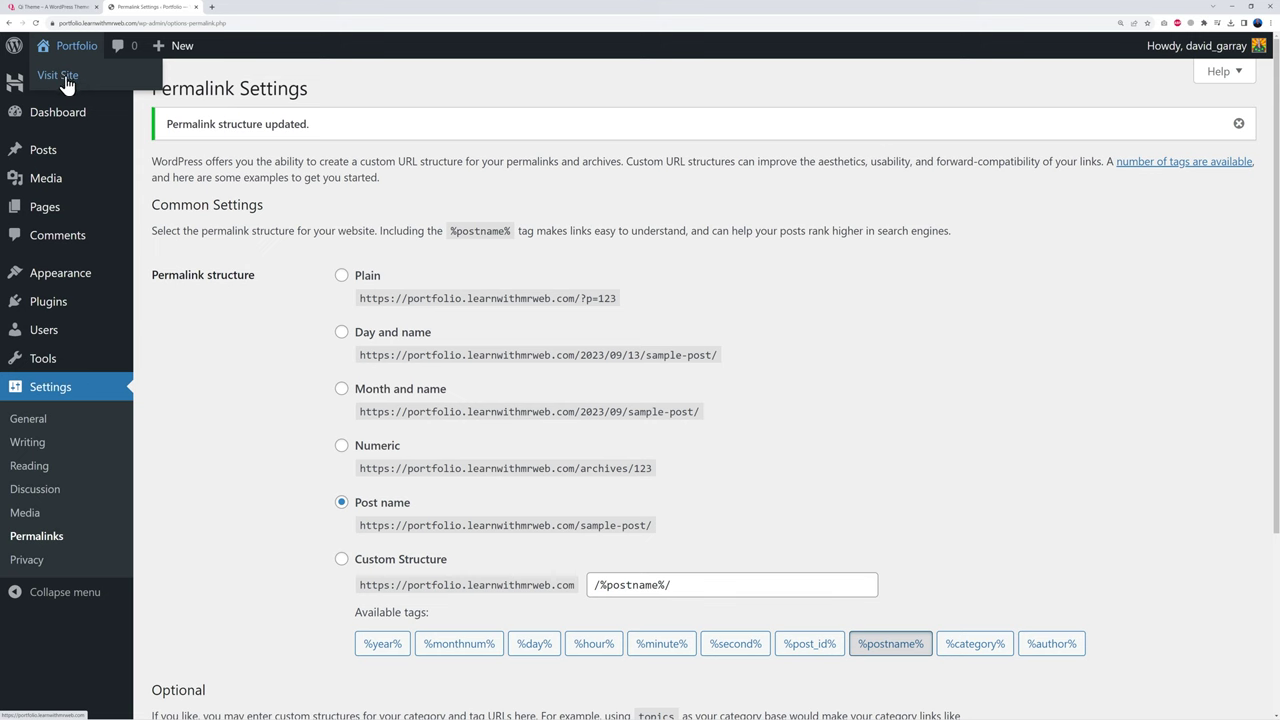
{"action": "right_click", "coordinate": [71, 77]}
Step: Open the live site in a new tab and view its Mindblown blog homepage
{"action": "left_click", "coordinate": [88, 87]}
{"action": "left_click", "coordinate": [247, 8]}
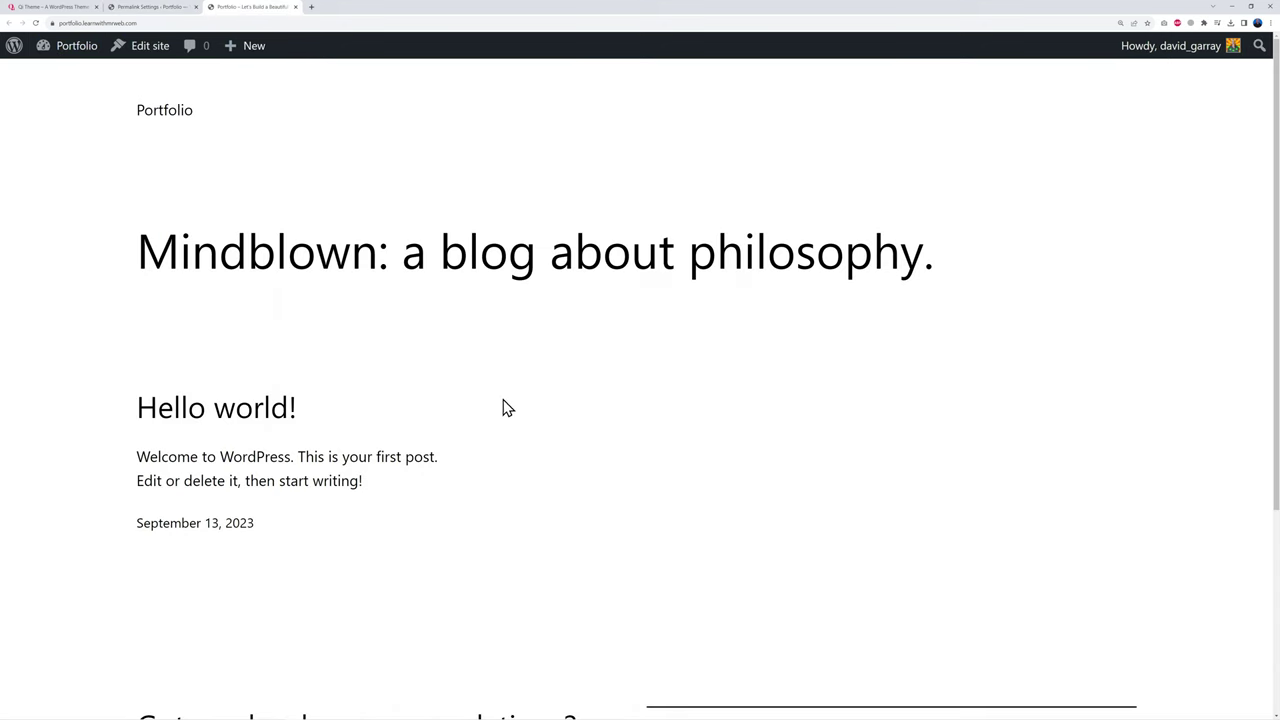
{"action": "scroll", "coordinate": [505, 405], "scroll_direction": "down", "scroll_amount": 3}
{"action": "scroll", "coordinate": [521, 486], "scroll_direction": "up", "scroll_amount": 3}
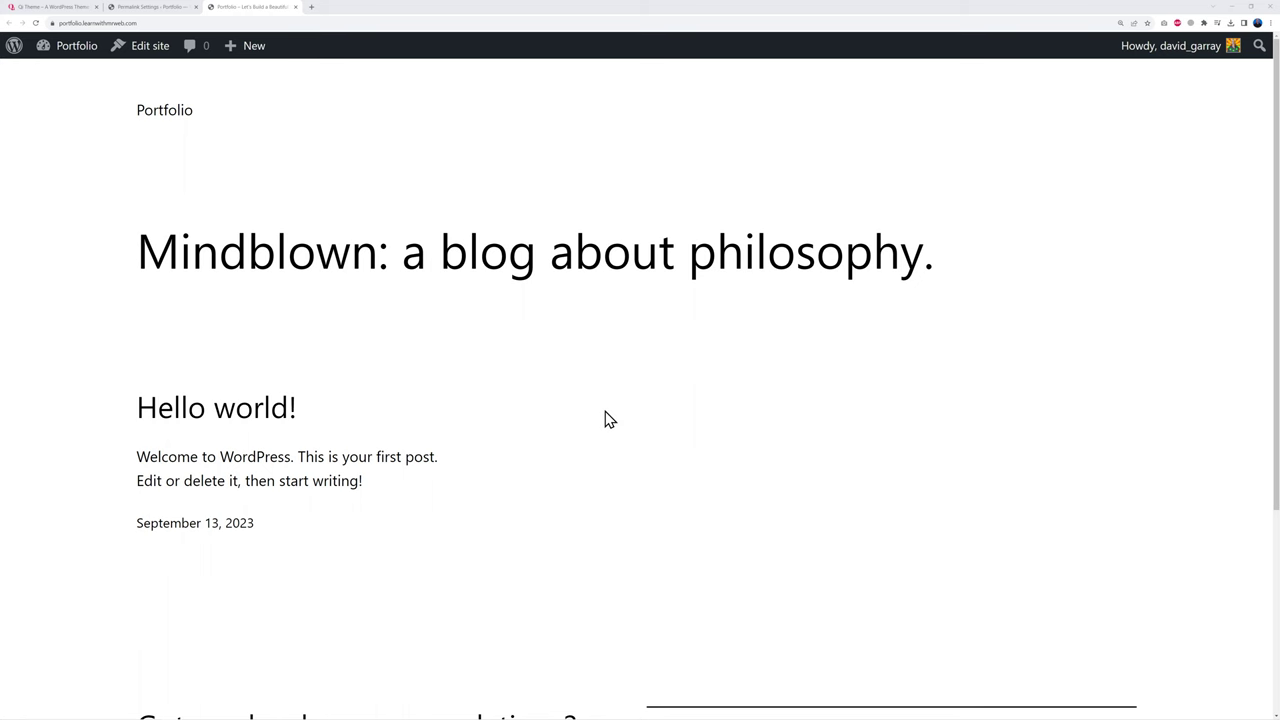
{"action": "left_click", "coordinate": [50, 8]}
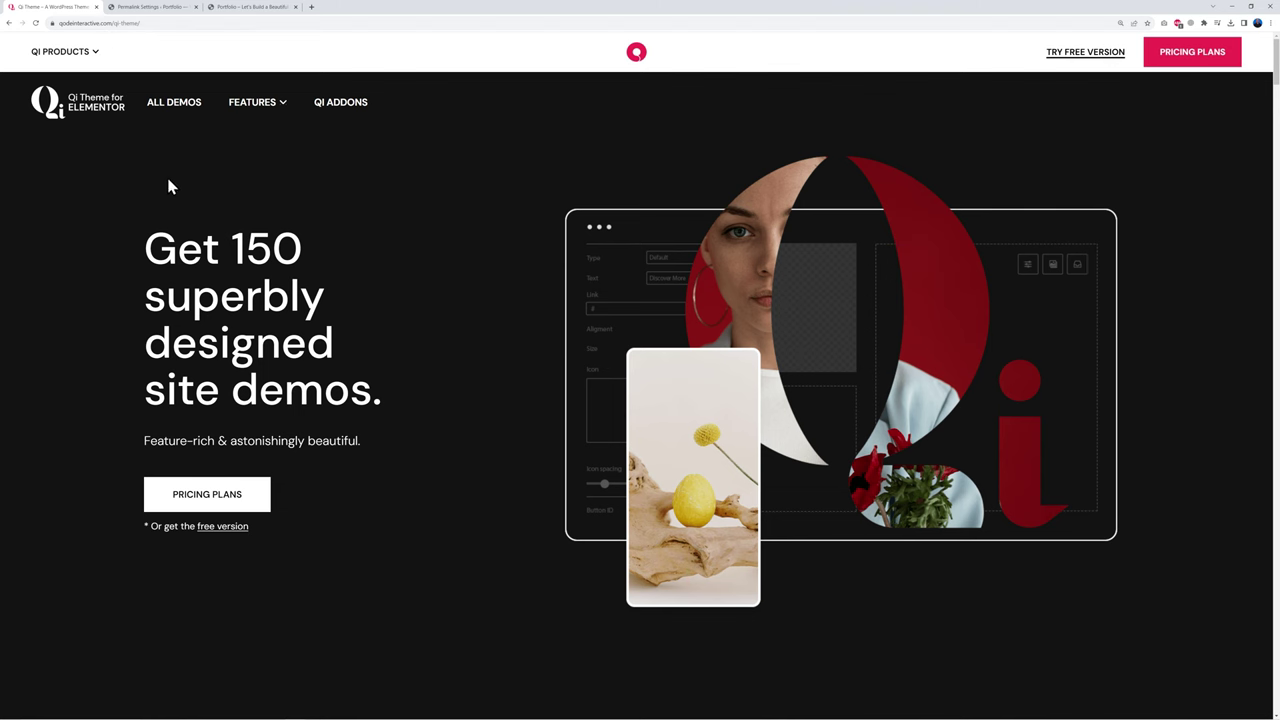
Step: Open All Demos and filter the gallery to the Portfolio category and Free demos
{"action": "left_click", "coordinate": [174, 108]}
{"action": "scroll", "coordinate": [284, 378], "scroll_direction": "down", "scroll_amount": 1}
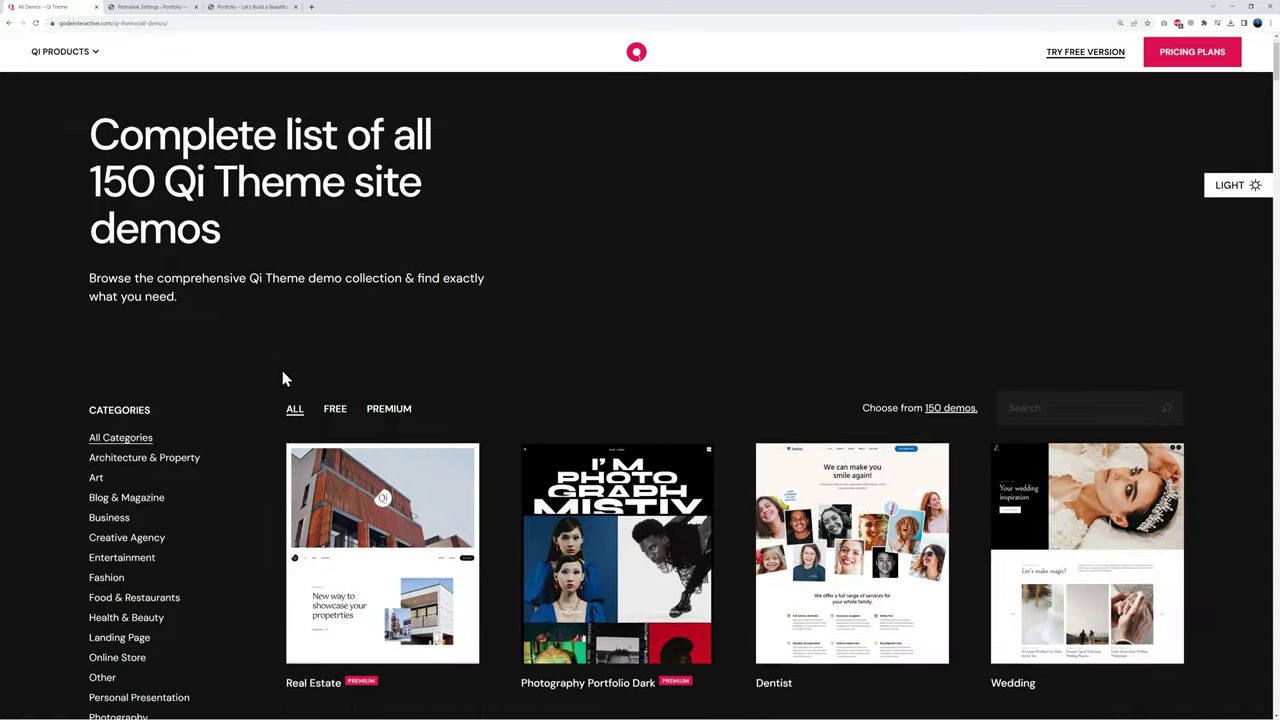
{"action": "scroll", "coordinate": [270, 380], "scroll_direction": "down", "scroll_amount": 3}
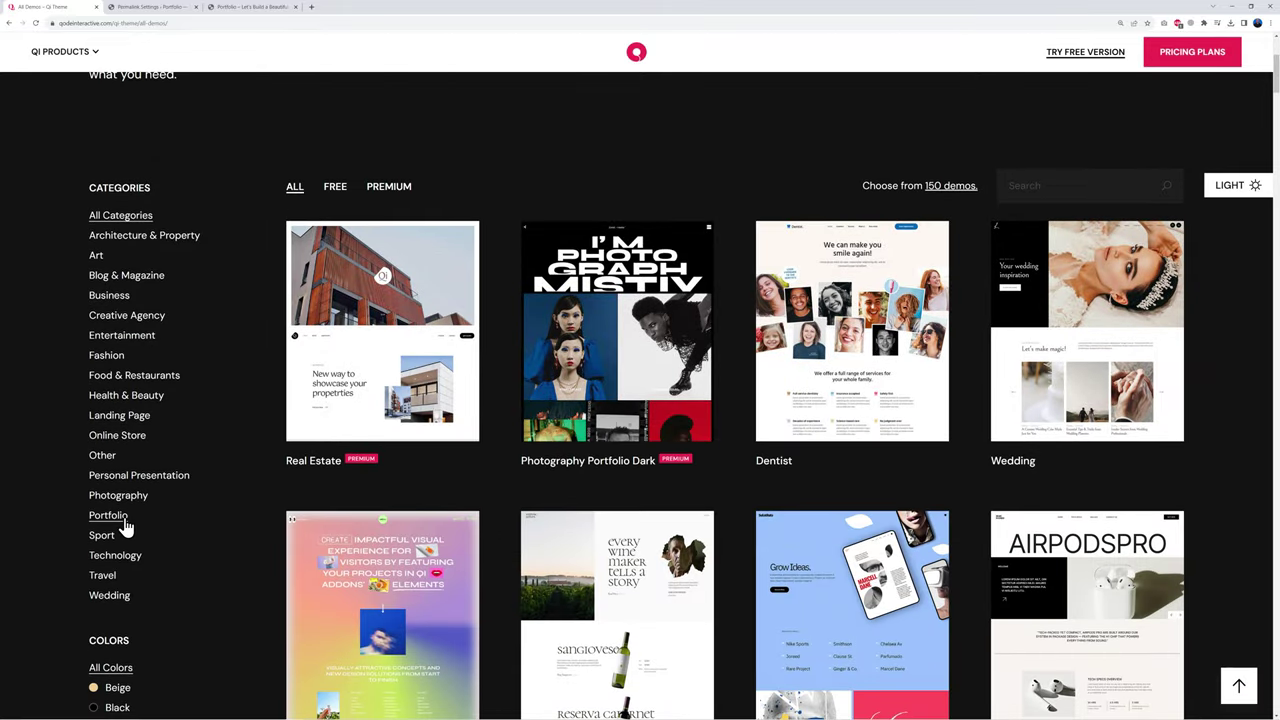
{"action": "left_click", "coordinate": [110, 515]}
{"action": "scroll", "coordinate": [280, 380], "scroll_direction": "up", "scroll_amount": 1}
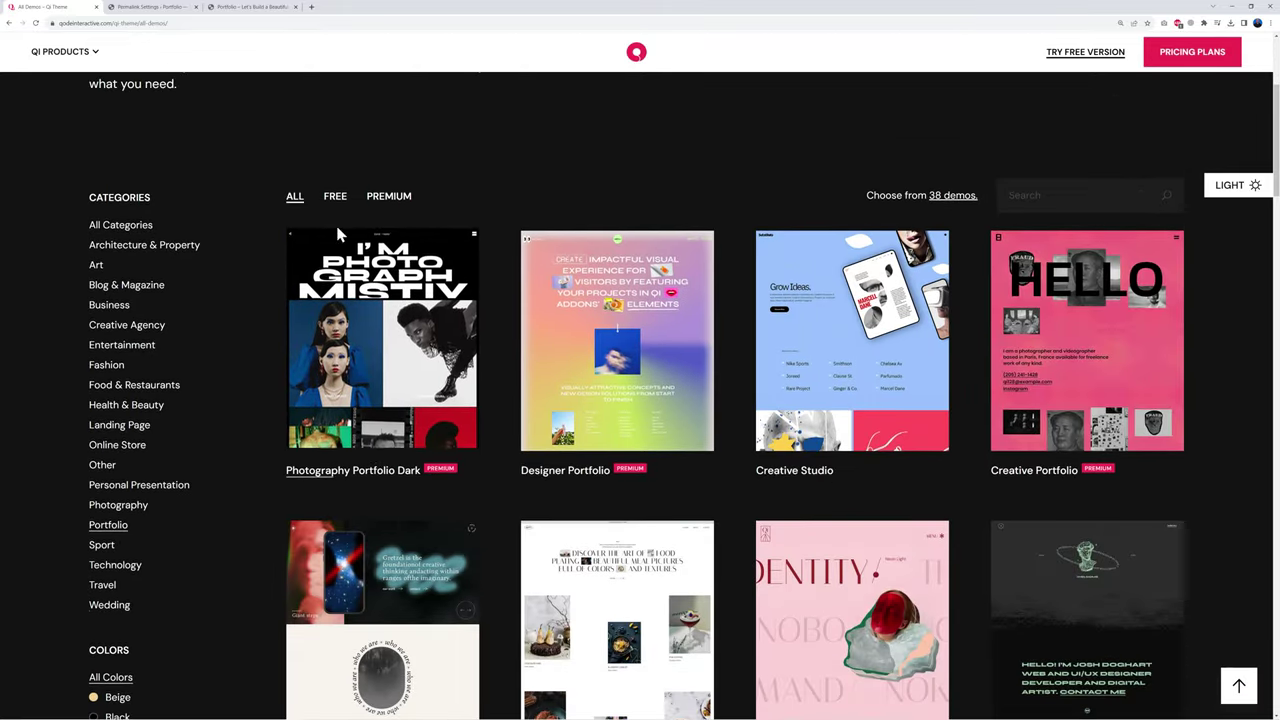
{"action": "left_click", "coordinate": [335, 199]}
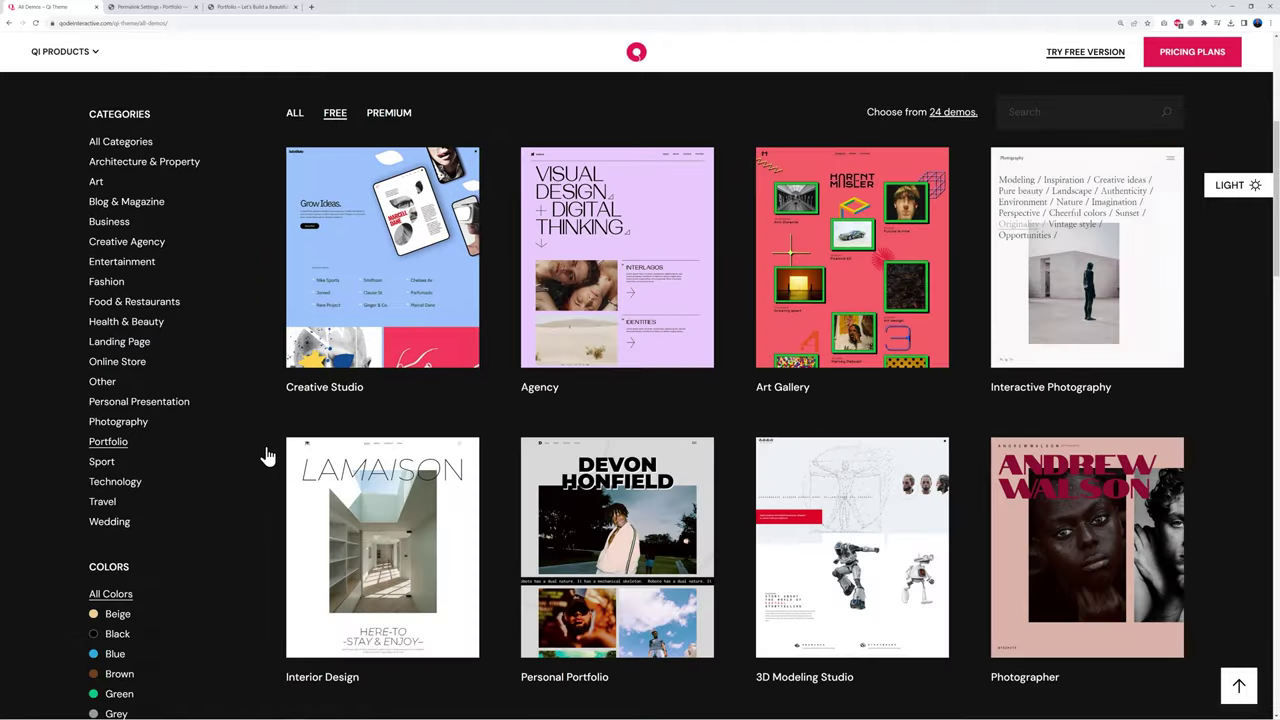
Step: Browse the free Portfolio demos and open Creative Studio in a new tab
{"action": "scroll", "coordinate": [1200, 387], "scroll_direction": "down", "scroll_amount": 1}
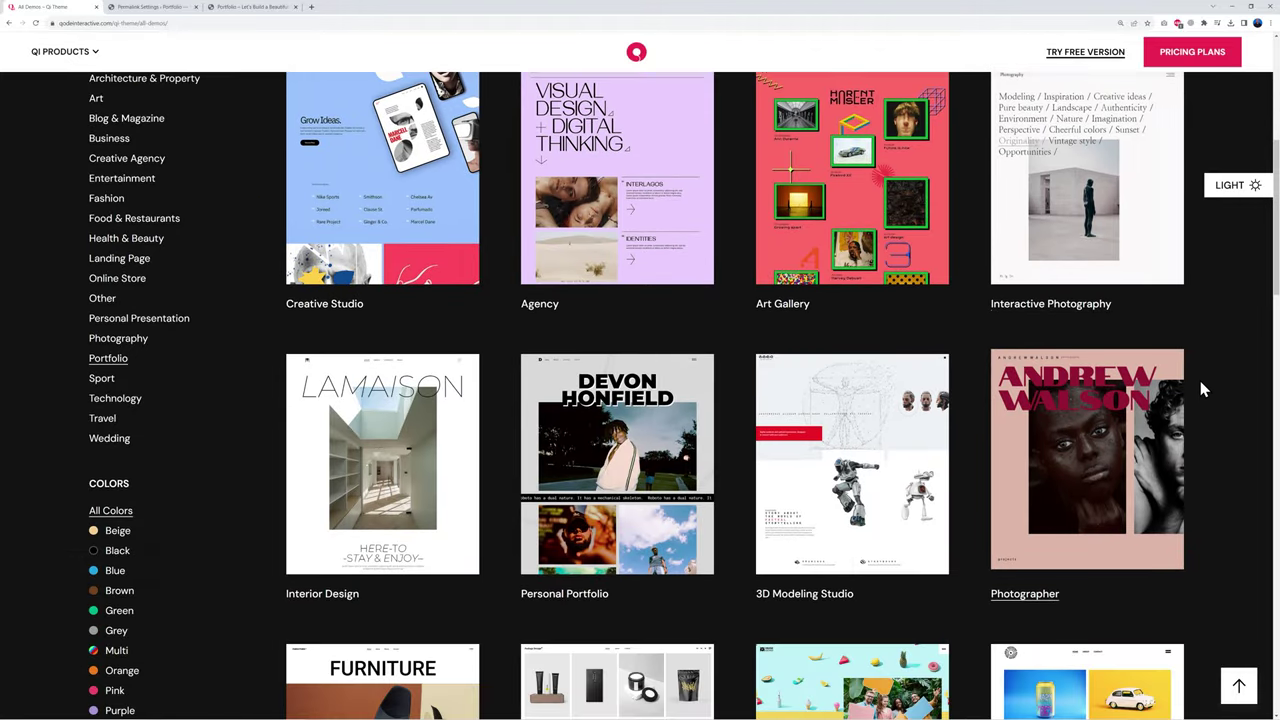
{"action": "scroll", "coordinate": [1203, 390], "scroll_direction": "down", "scroll_amount": 6}
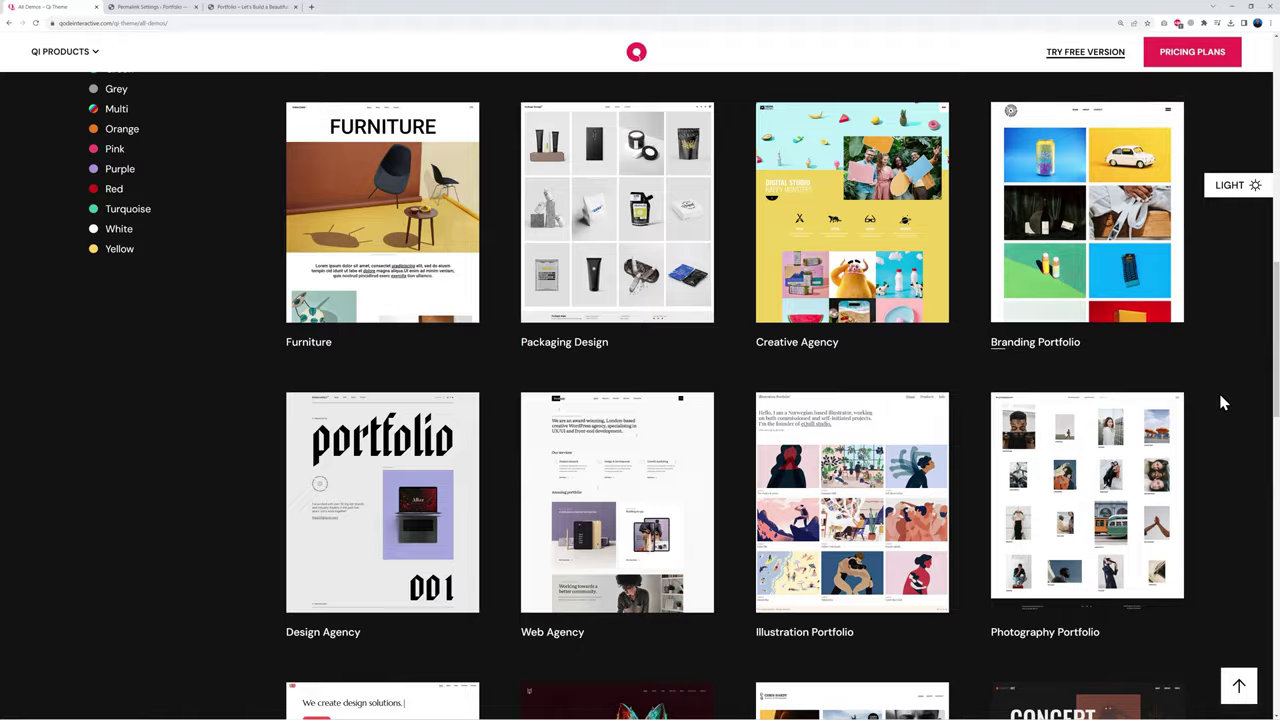
{"action": "scroll", "coordinate": [1222, 403], "scroll_direction": "down", "scroll_amount": 6}
{"action": "scroll", "coordinate": [1222, 405], "scroll_direction": "down", "scroll_amount": 3}
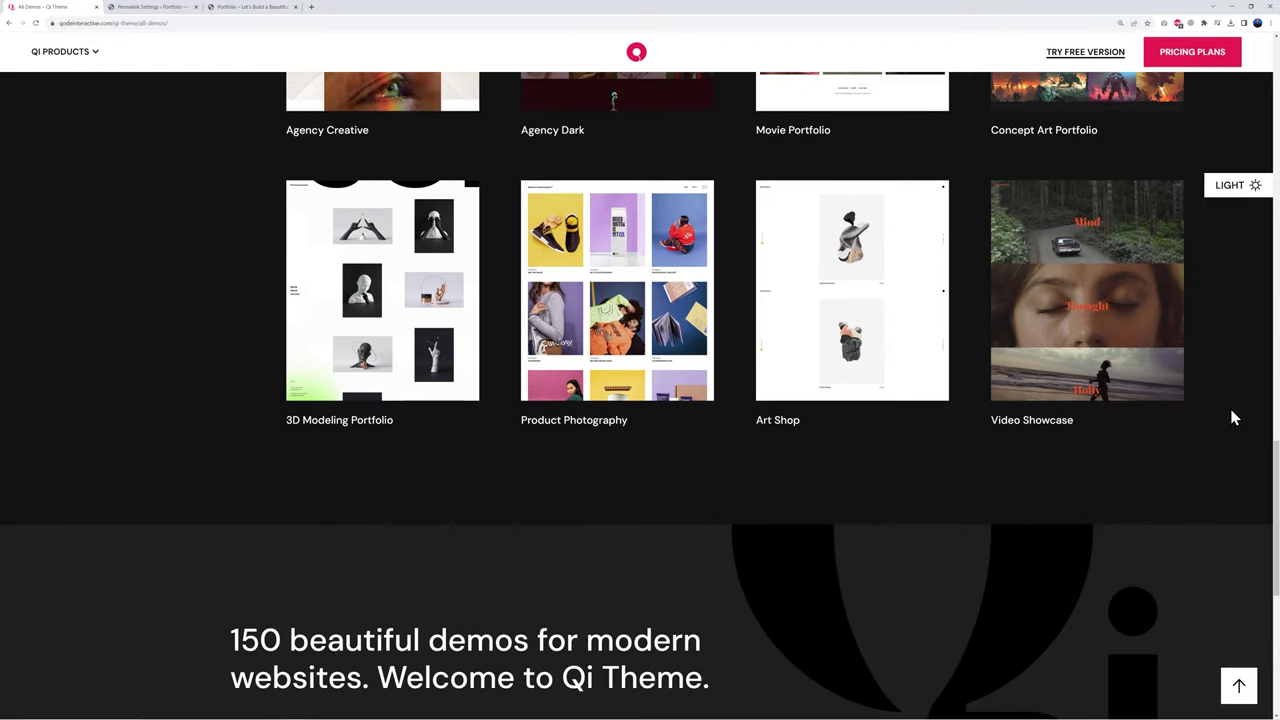
{"action": "scroll", "coordinate": [1232, 417], "scroll_direction": "up", "scroll_amount": 2}
{"action": "scroll", "coordinate": [1222, 428], "scroll_direction": "up", "scroll_amount": 1}
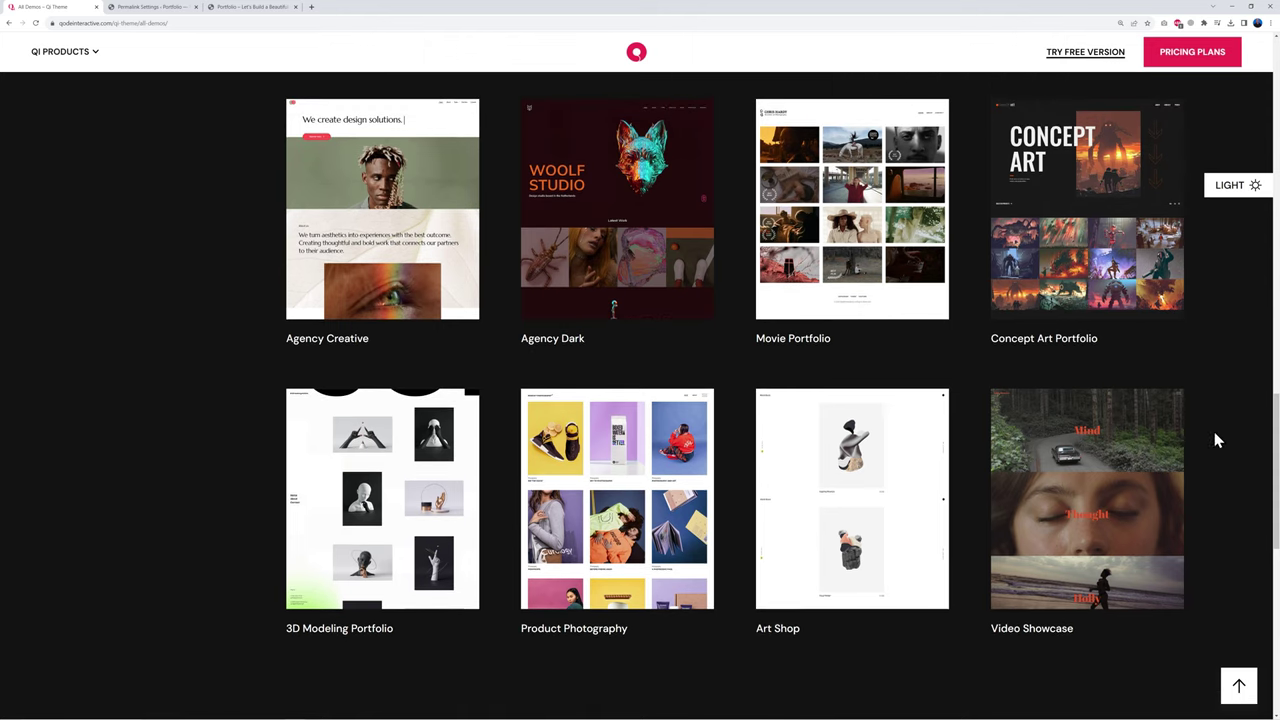
{"action": "scroll", "coordinate": [605, 640], "scroll_direction": "up", "scroll_amount": 1}
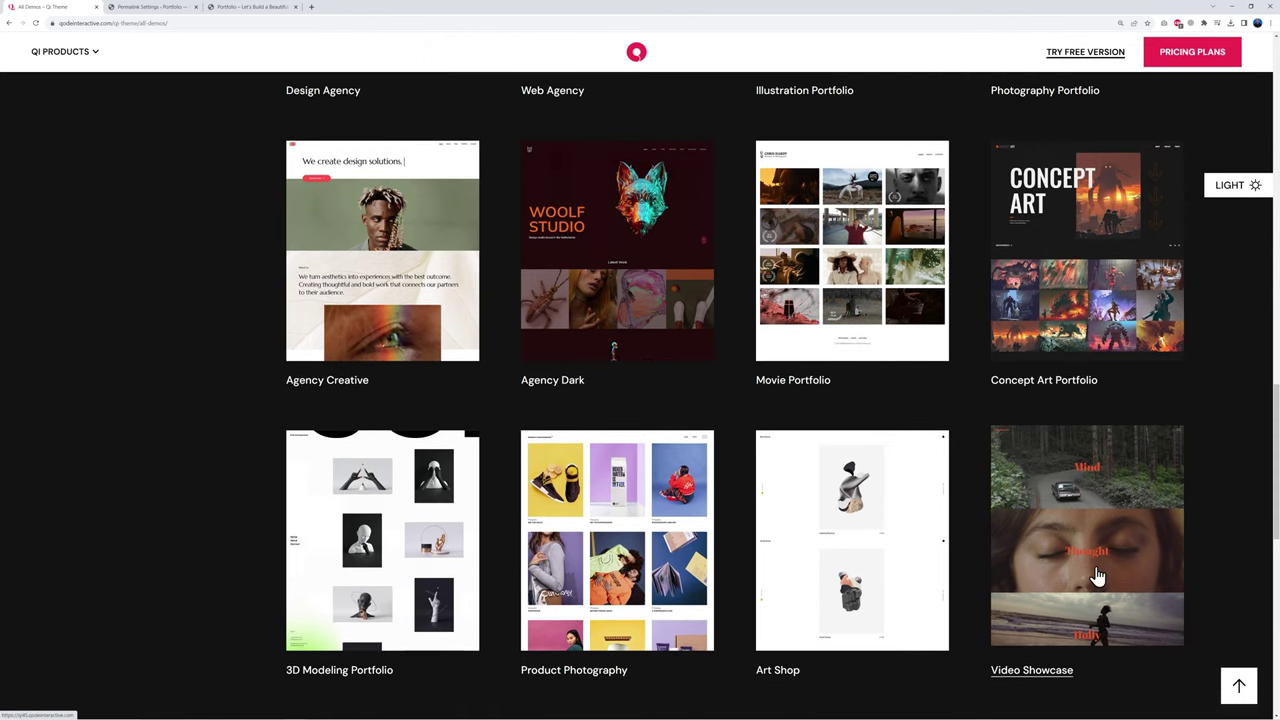
{"action": "scroll", "coordinate": [1100, 578], "scroll_direction": "up", "scroll_amount": 2}
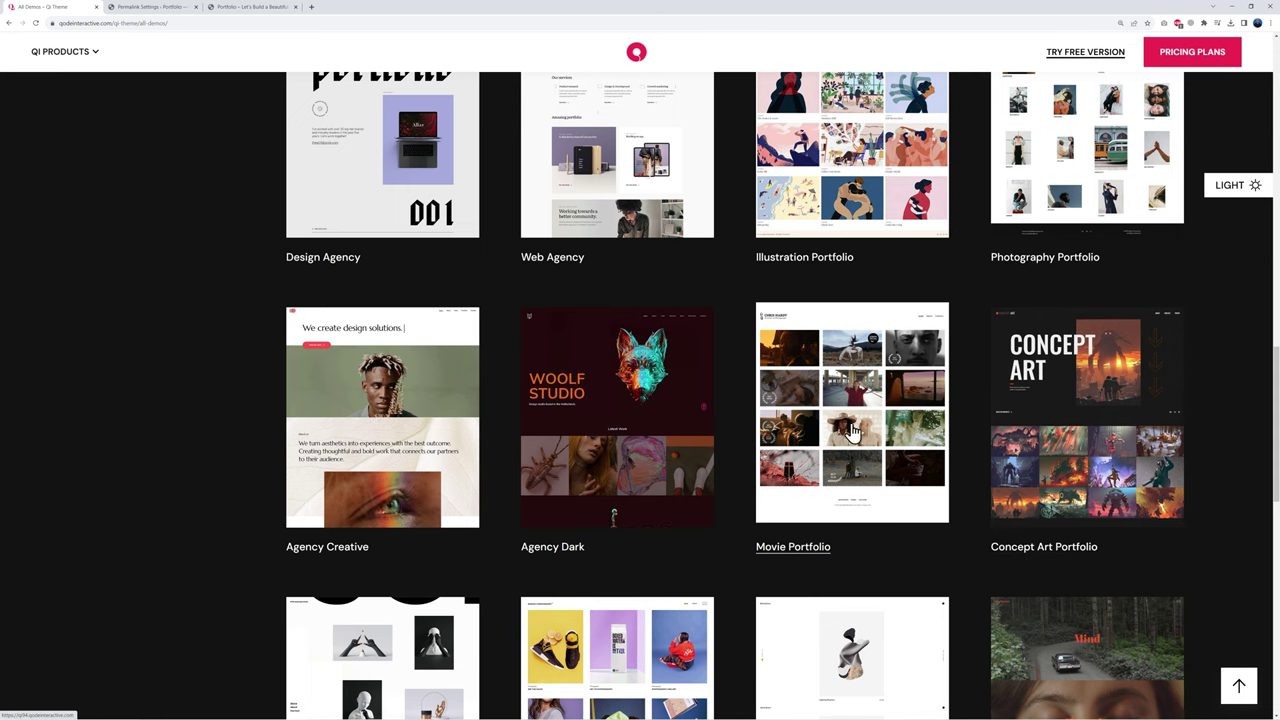
{"action": "scroll", "coordinate": [853, 437], "scroll_direction": "up", "scroll_amount": 3}
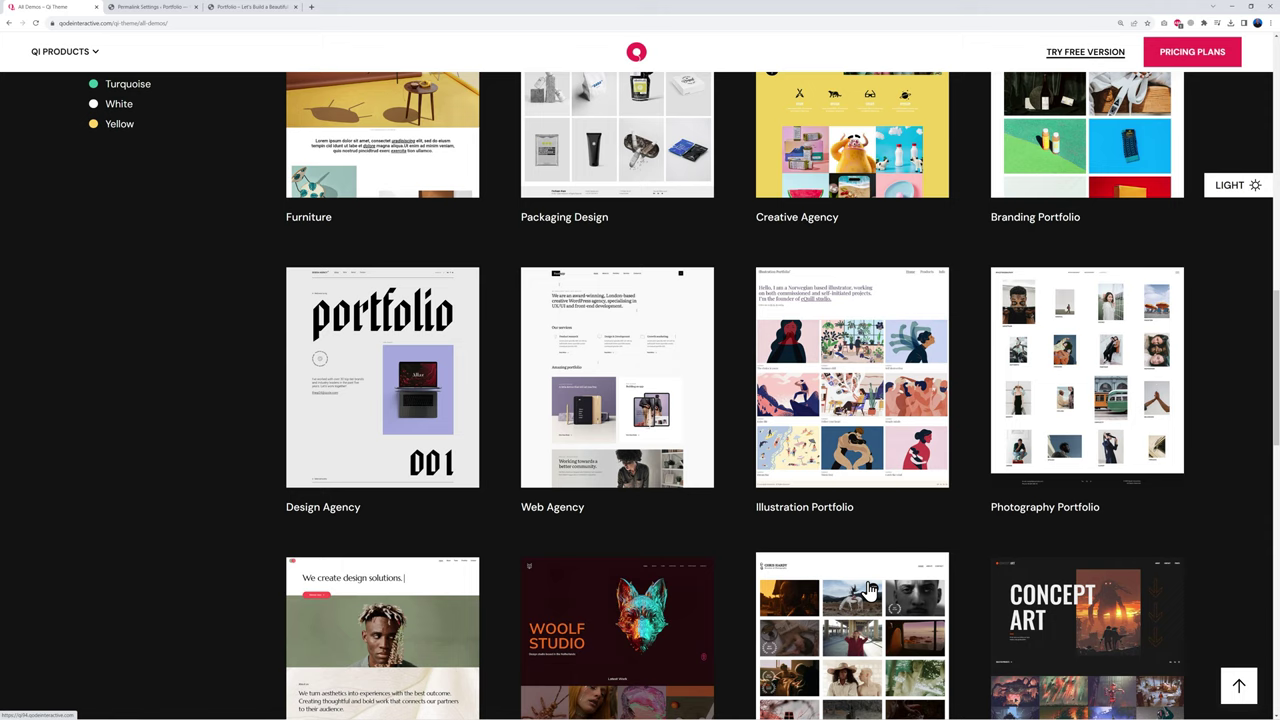
{"action": "scroll", "coordinate": [845, 458], "scroll_direction": "up", "scroll_amount": 1}
{"action": "scroll", "coordinate": [845, 458], "scroll_direction": "up", "scroll_amount": 3}
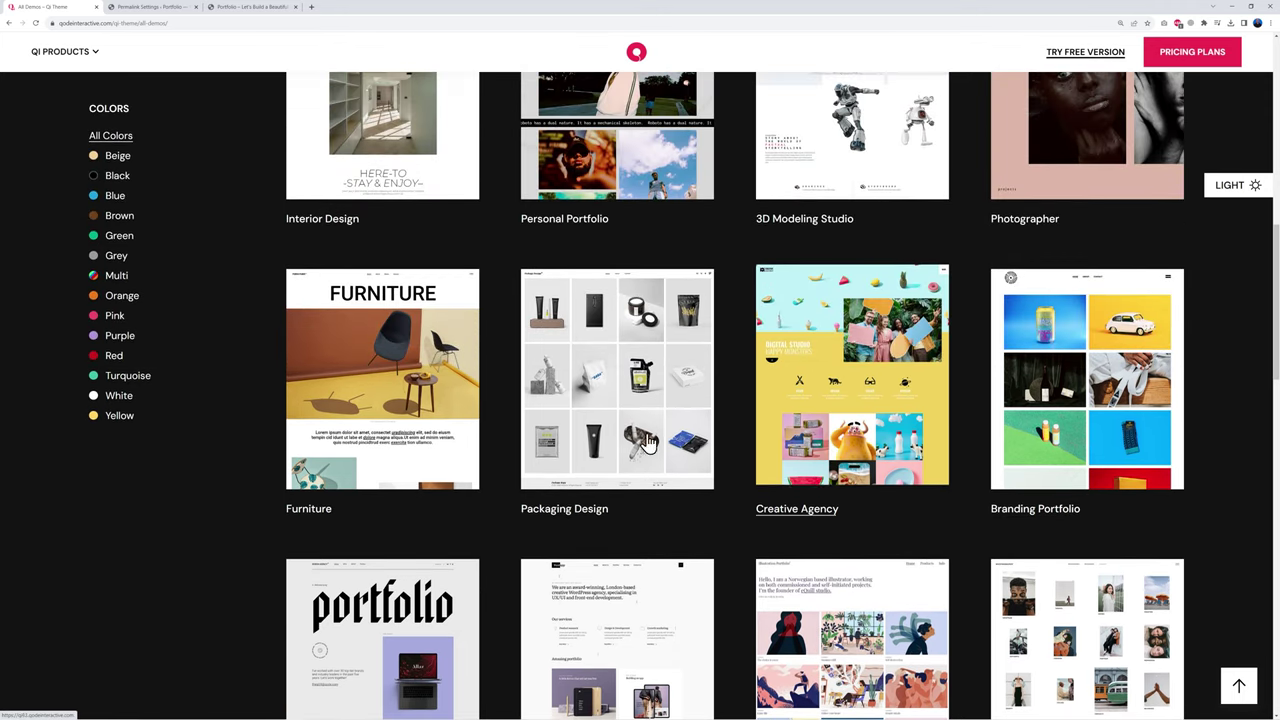
{"action": "scroll", "coordinate": [918, 370], "scroll_direction": "up", "scroll_amount": 1}
{"action": "scroll", "coordinate": [918, 370], "scroll_direction": "up", "scroll_amount": 3}
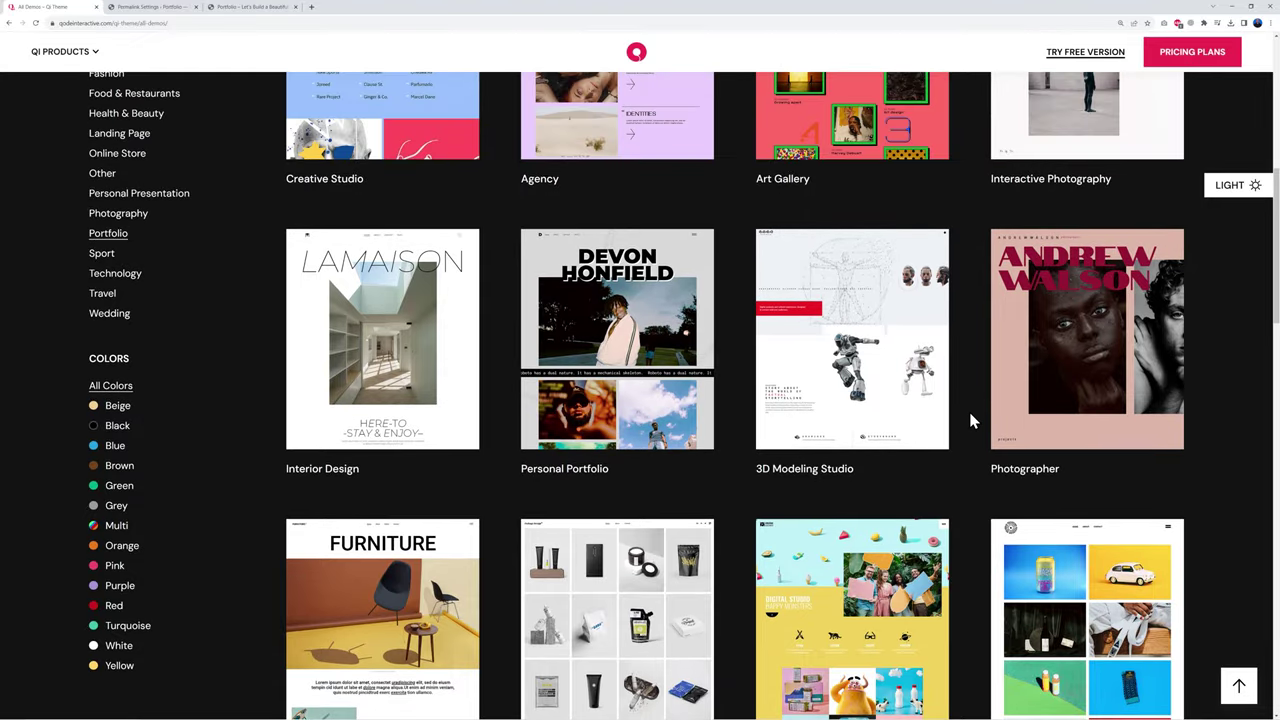
{"action": "scroll", "coordinate": [972, 414], "scroll_direction": "down", "scroll_amount": 1}
{"action": "scroll", "coordinate": [973, 415], "scroll_direction": "up", "scroll_amount": 4}
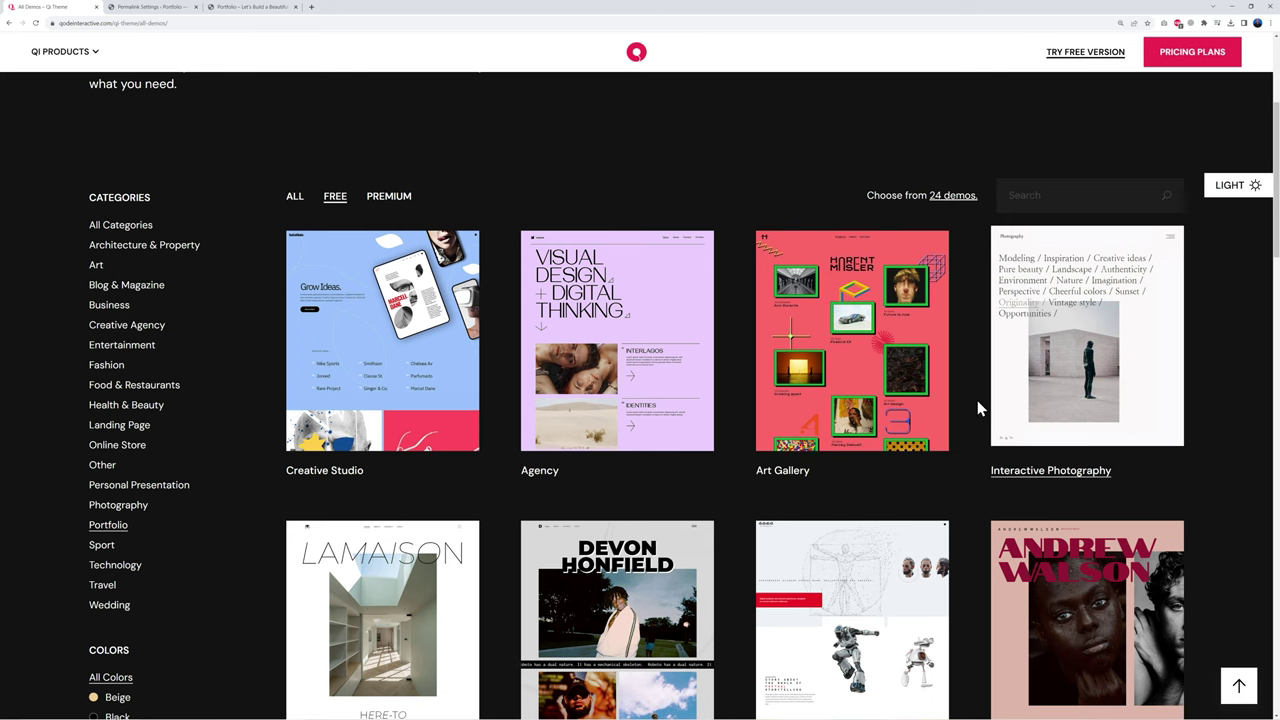
{"action": "scroll", "coordinate": [975, 407], "scroll_direction": "down", "scroll_amount": 1}
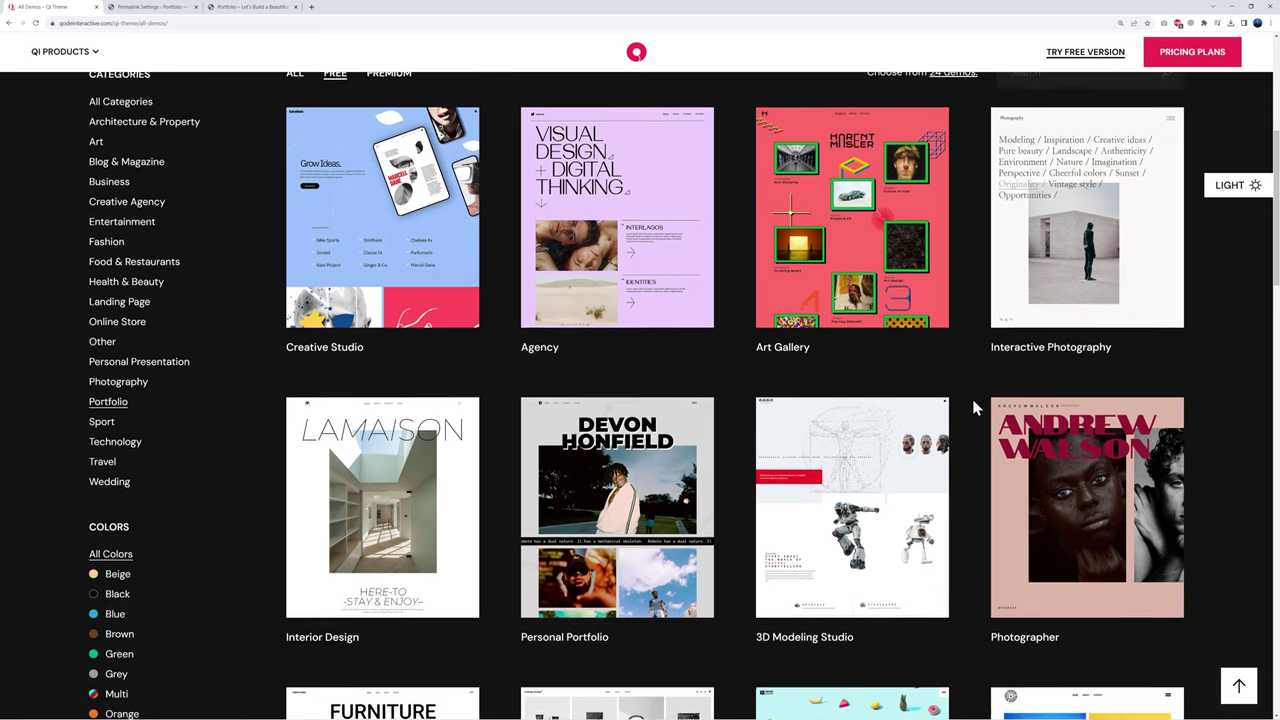
{"action": "left_click", "coordinate": [372, 242]}
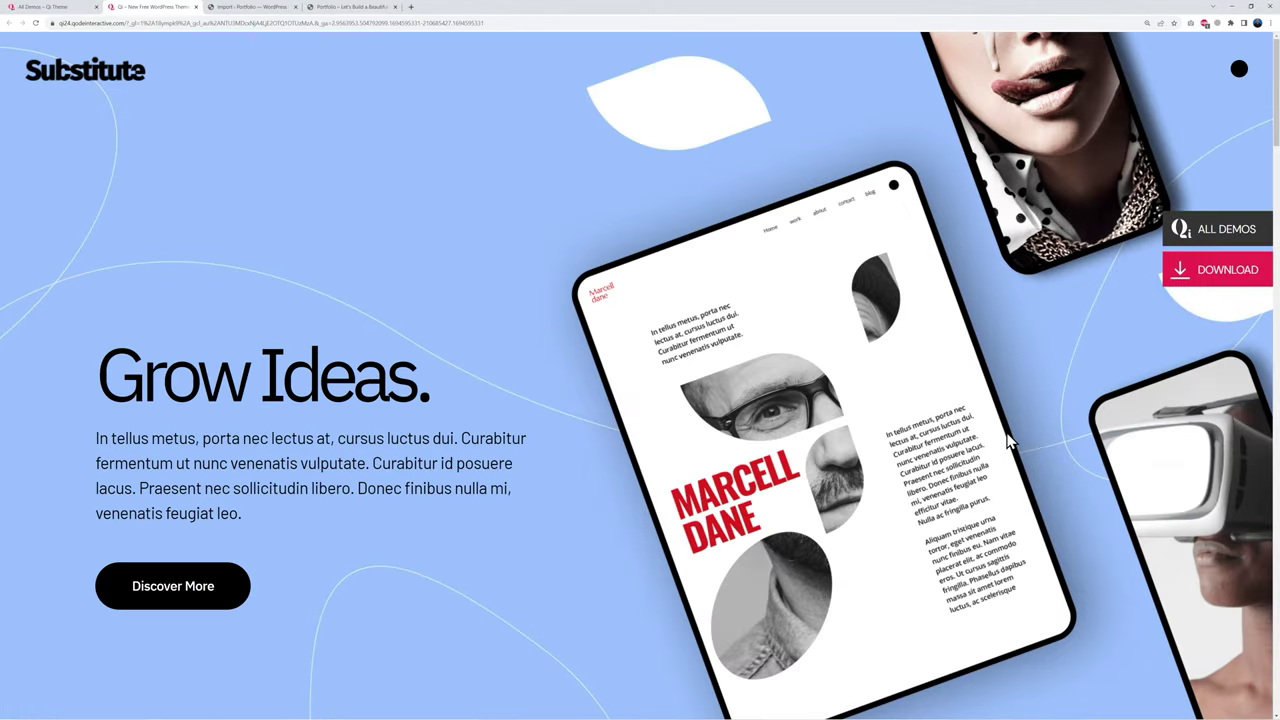
Step: Scroll through the Creative Studio demo preview and close its tab
{"action": "scroll", "coordinate": [1131, 396], "scroll_direction": "down", "scroll_amount": 5}
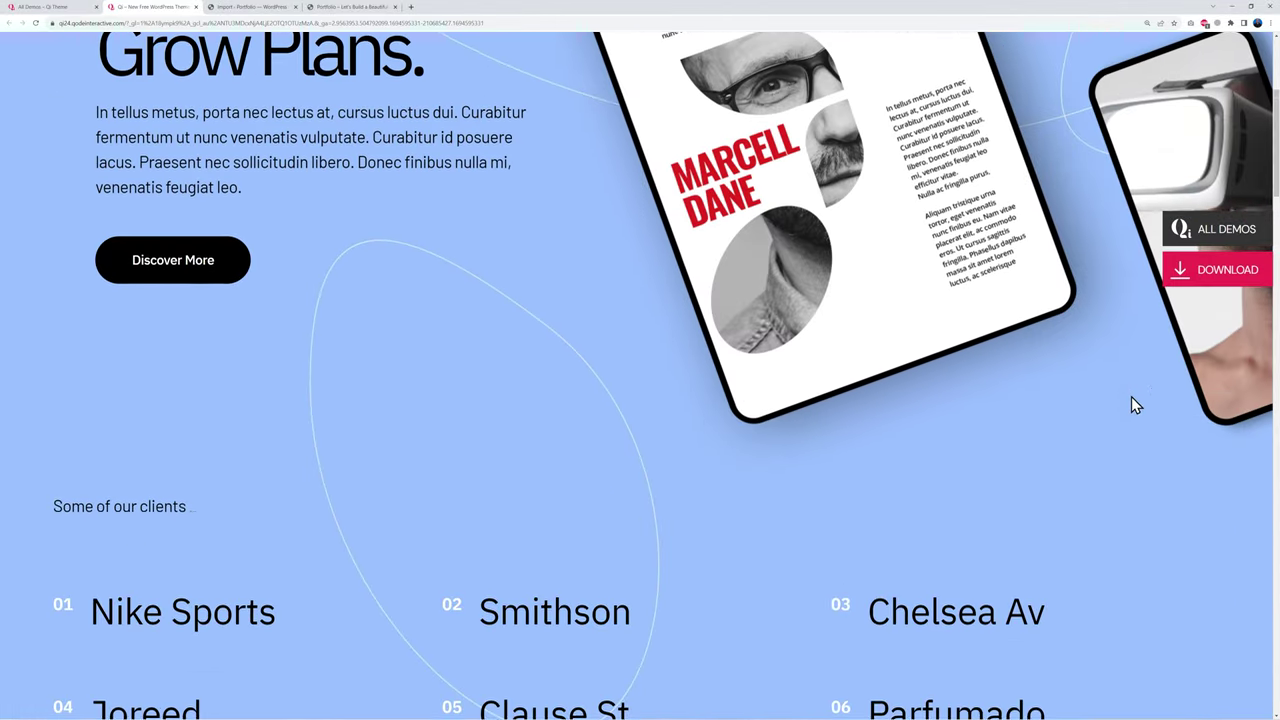
{"action": "scroll", "coordinate": [1150, 430], "scroll_direction": "down", "scroll_amount": 10}
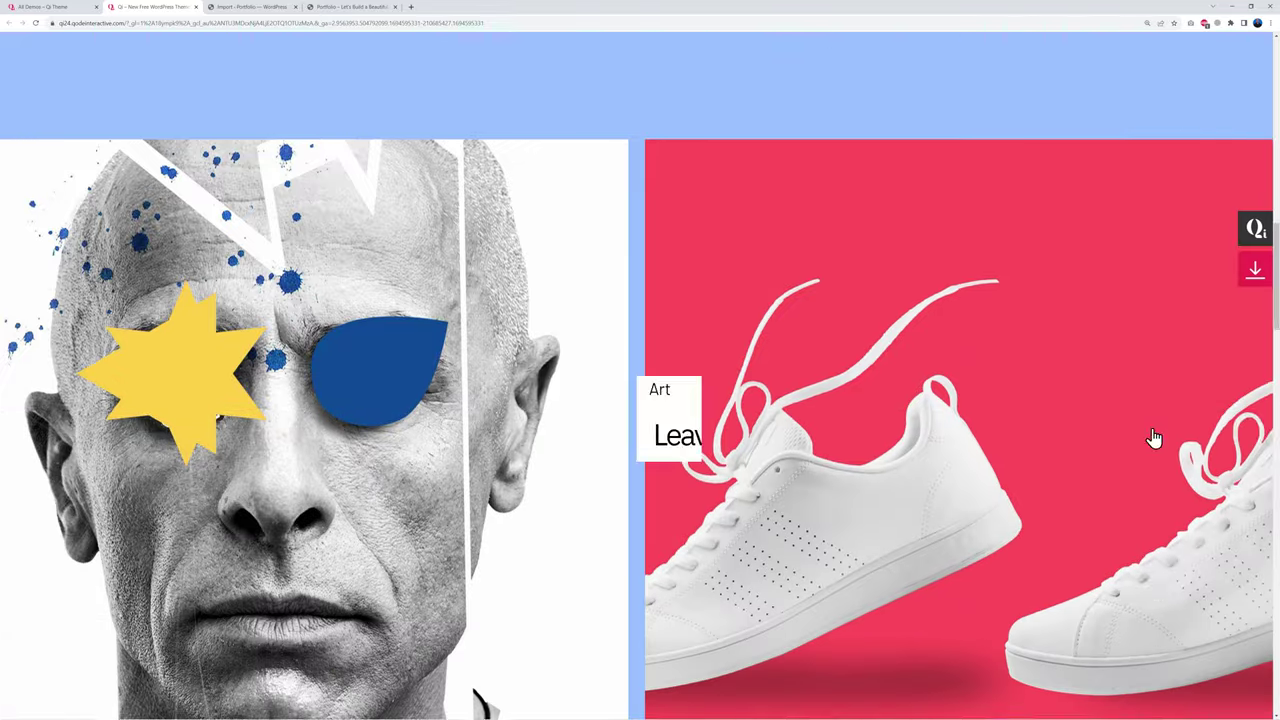
{"action": "scroll", "coordinate": [1155, 437], "scroll_direction": "down", "scroll_amount": 10}
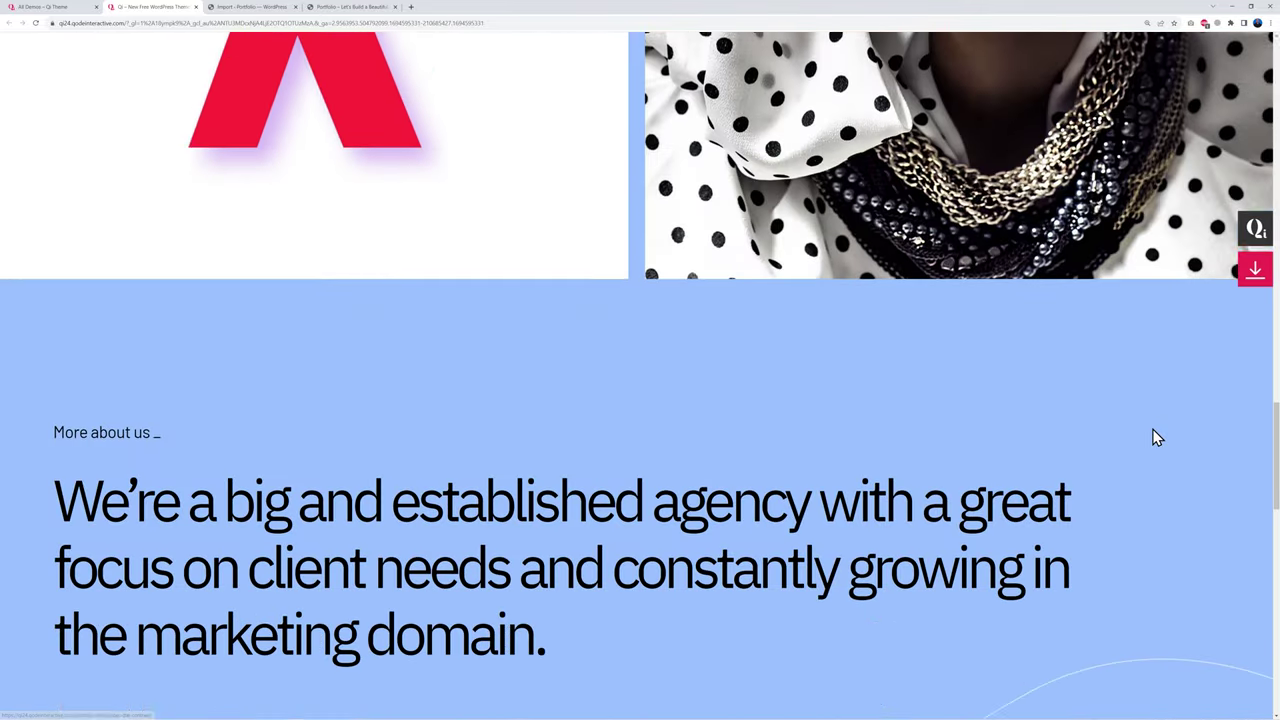
{"action": "scroll", "coordinate": [1155, 437], "scroll_direction": "down", "scroll_amount": 10}
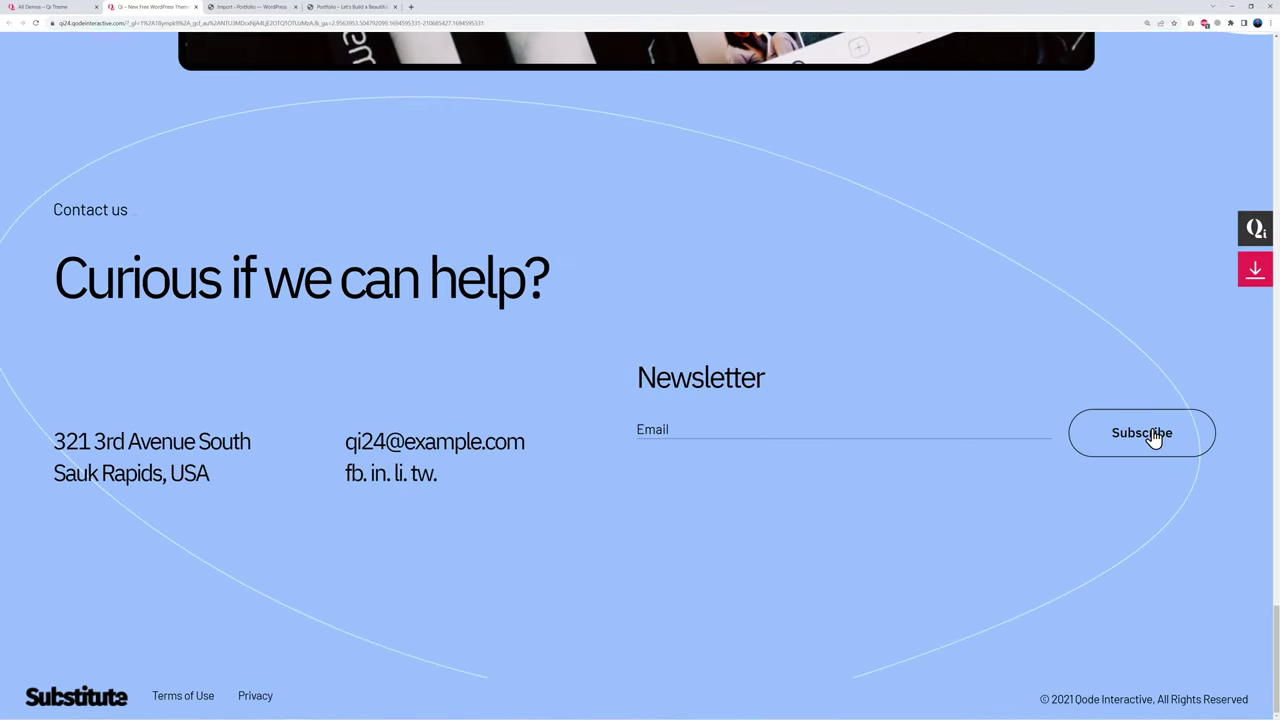
{"action": "scroll", "coordinate": [1155, 437], "scroll_direction": "up", "scroll_amount": 1}
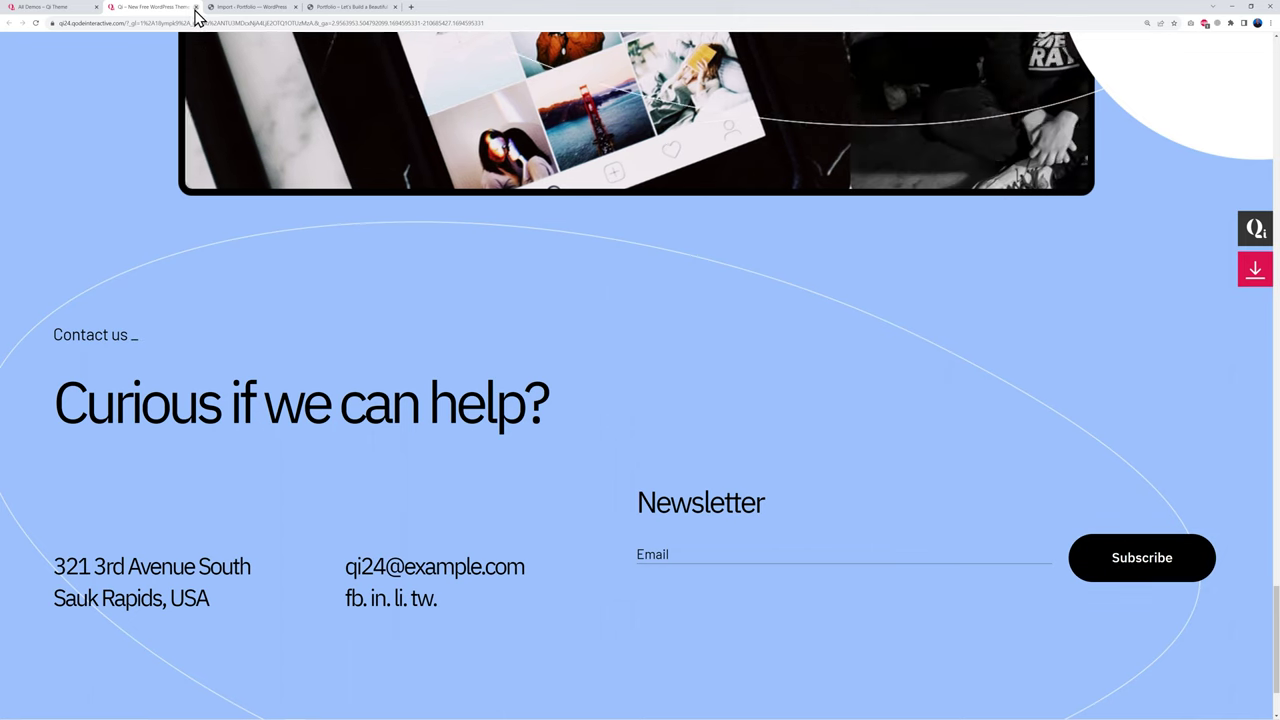
{"action": "left_click", "coordinate": [196, 7]}
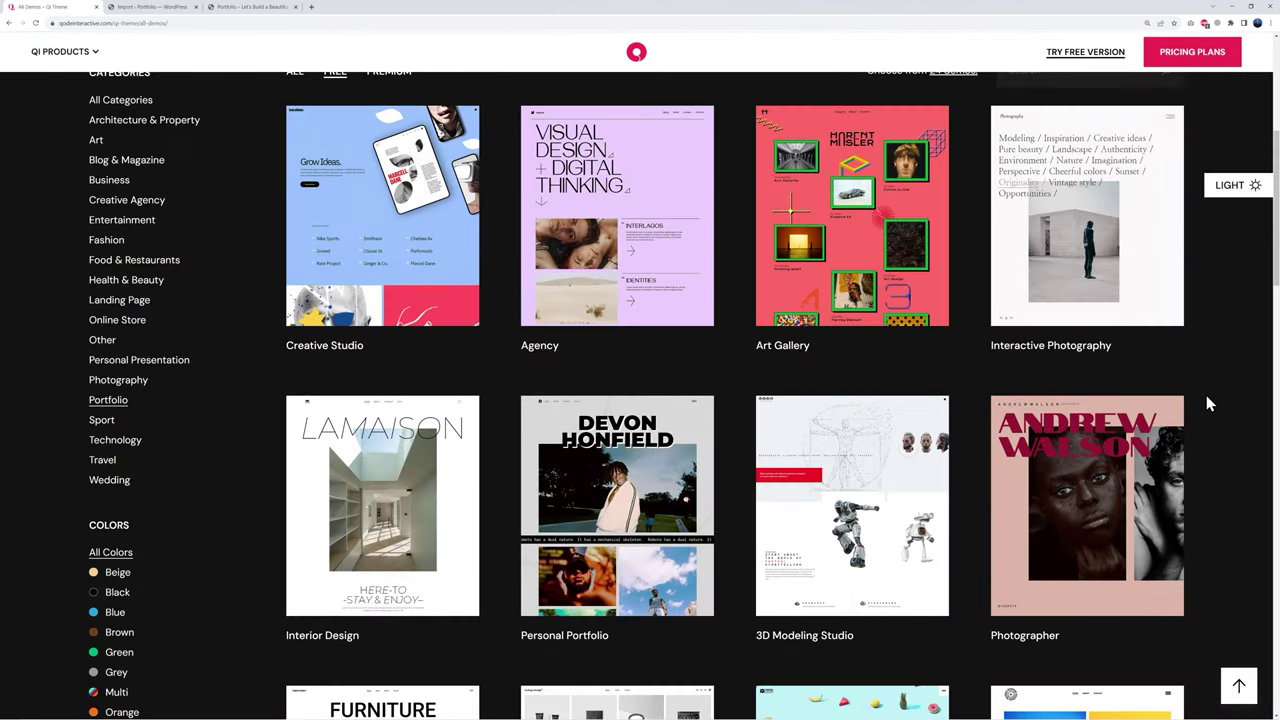
Step: Scroll the All Demos grid down to Creative Agency and open its preview
{"action": "scroll", "coordinate": [975, 407], "scroll_direction": "down", "scroll_amount": 2}
{"action": "scroll", "coordinate": [975, 407], "scroll_direction": "down", "scroll_amount": 3}
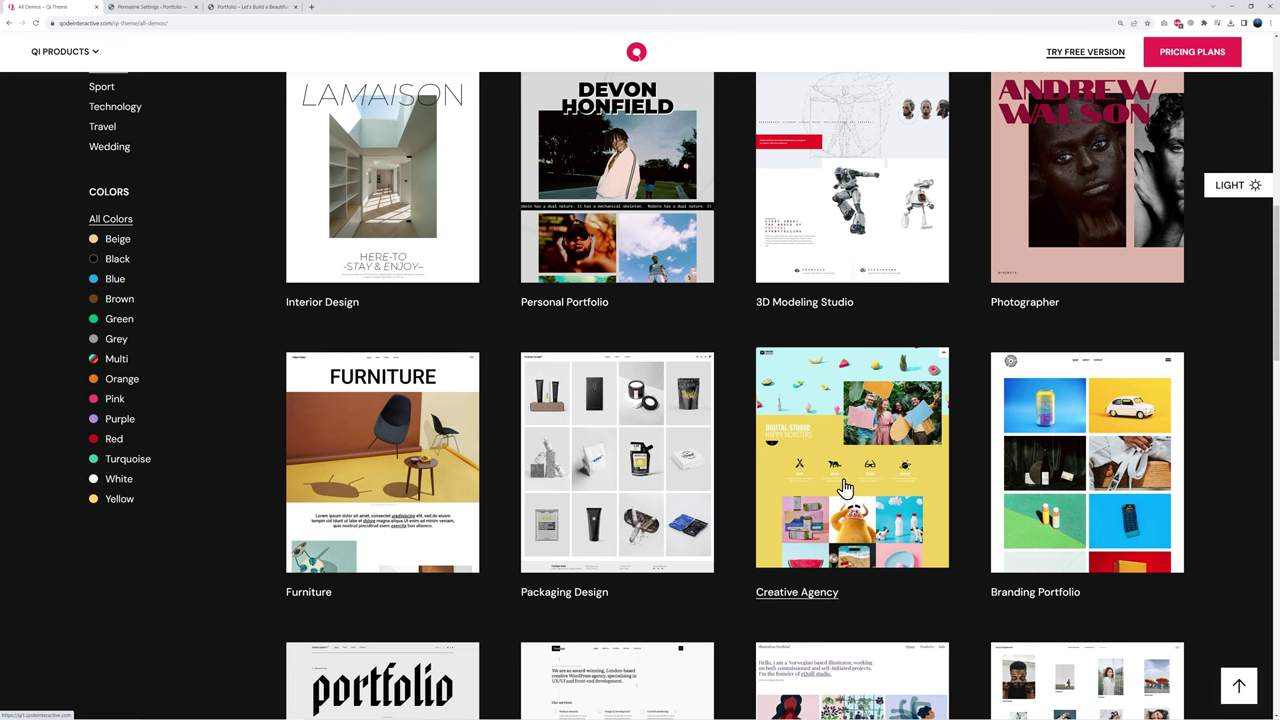
{"action": "left_click", "coordinate": [840, 478]}
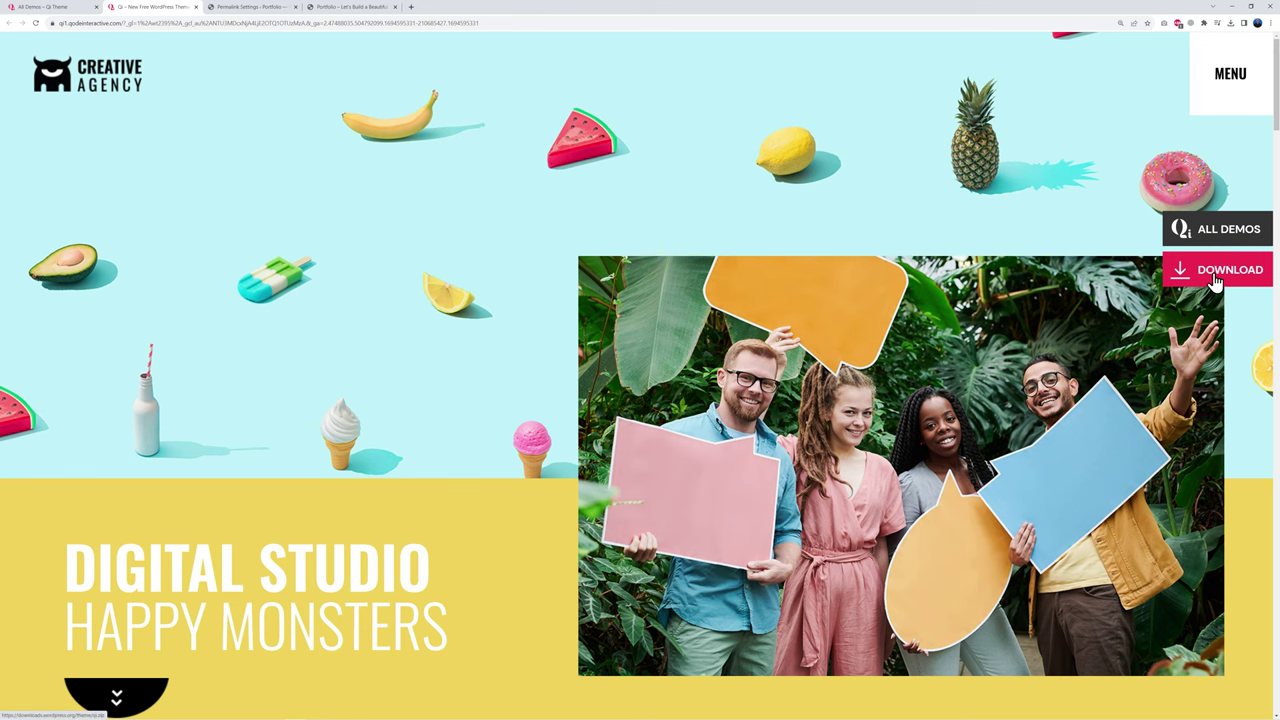
Step: Download the Qi theme as qi.1.2.7.zip into the THEME folder
{"action": "left_click", "coordinate": [1214, 281]}
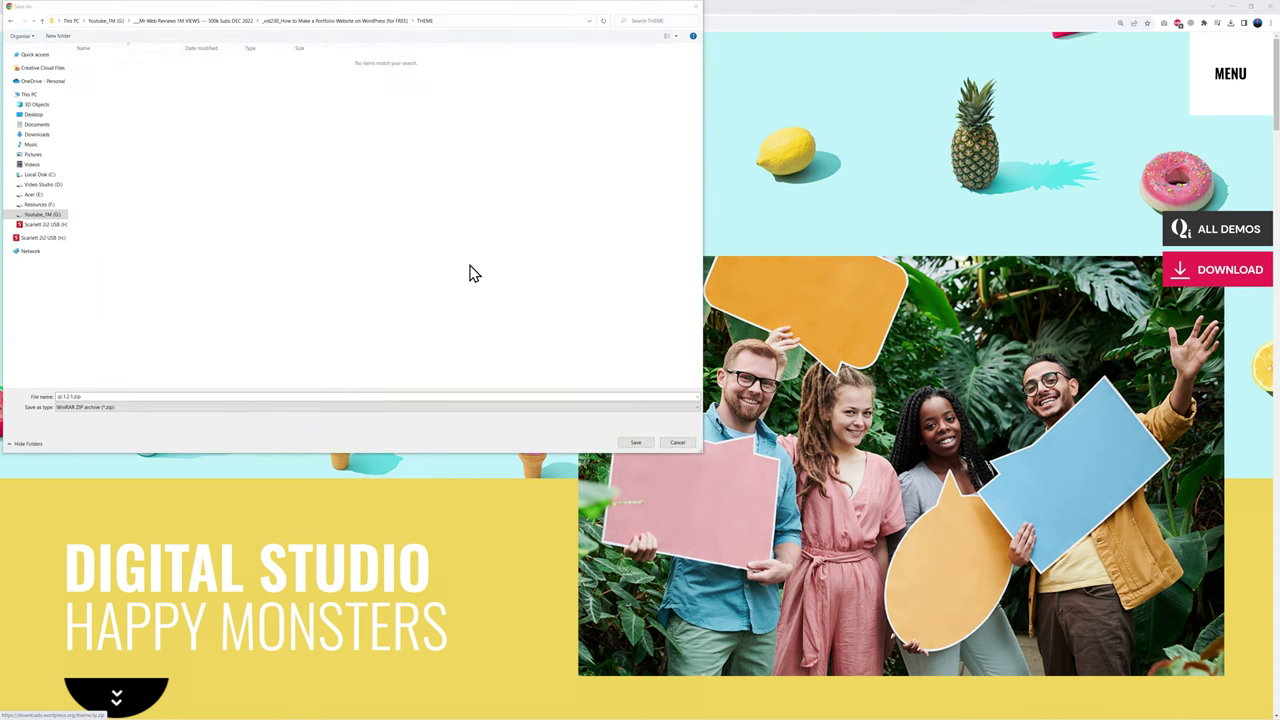
{"action": "left_click", "coordinate": [638, 444]}
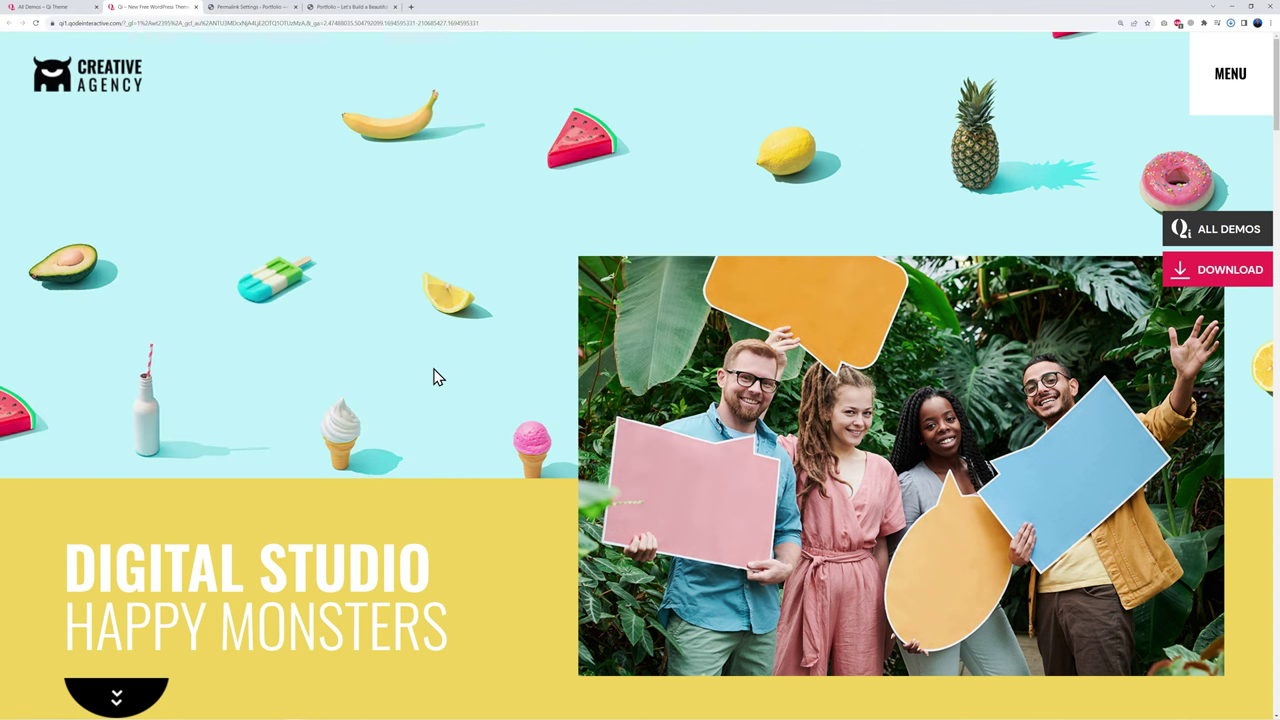
{"action": "left_click", "coordinate": [258, 7]}
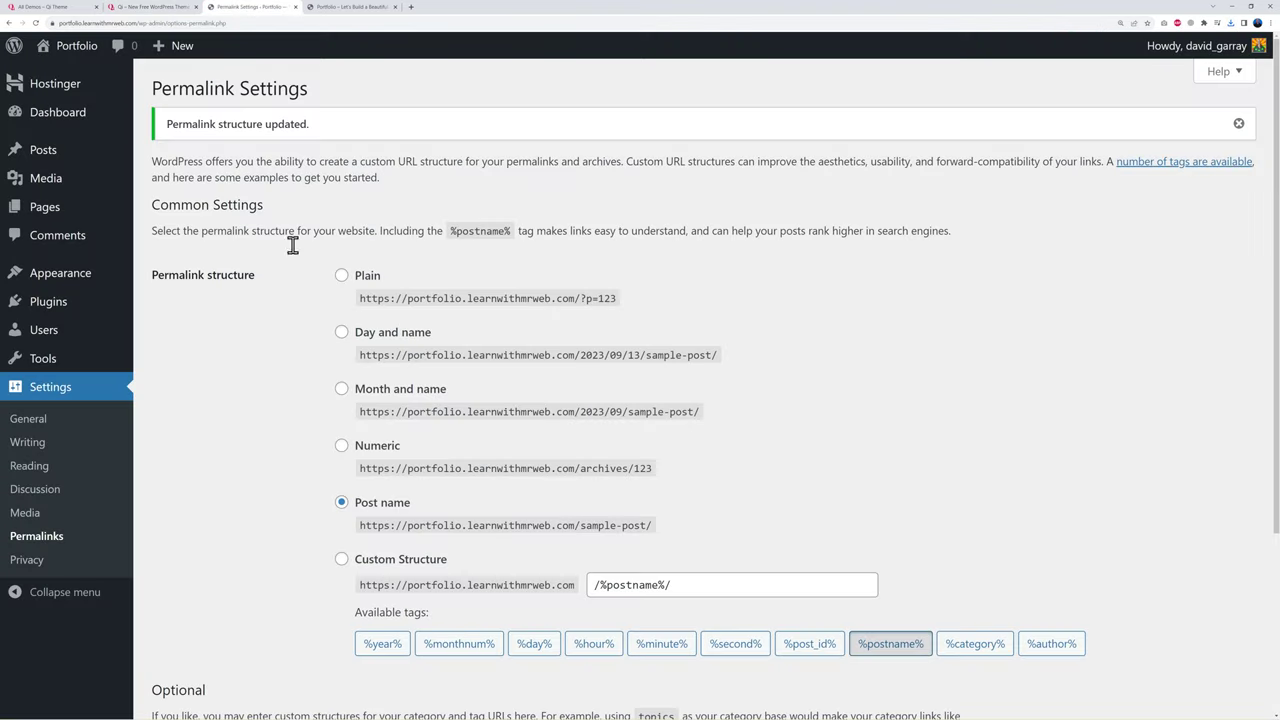
Step: Upload qi.1.2.1.zip under Appearance > Themes > Add New, install it and activate Qi
{"action": "mouse_move", "coordinate": [71, 280]}
{"action": "left_click", "coordinate": [172, 276]}
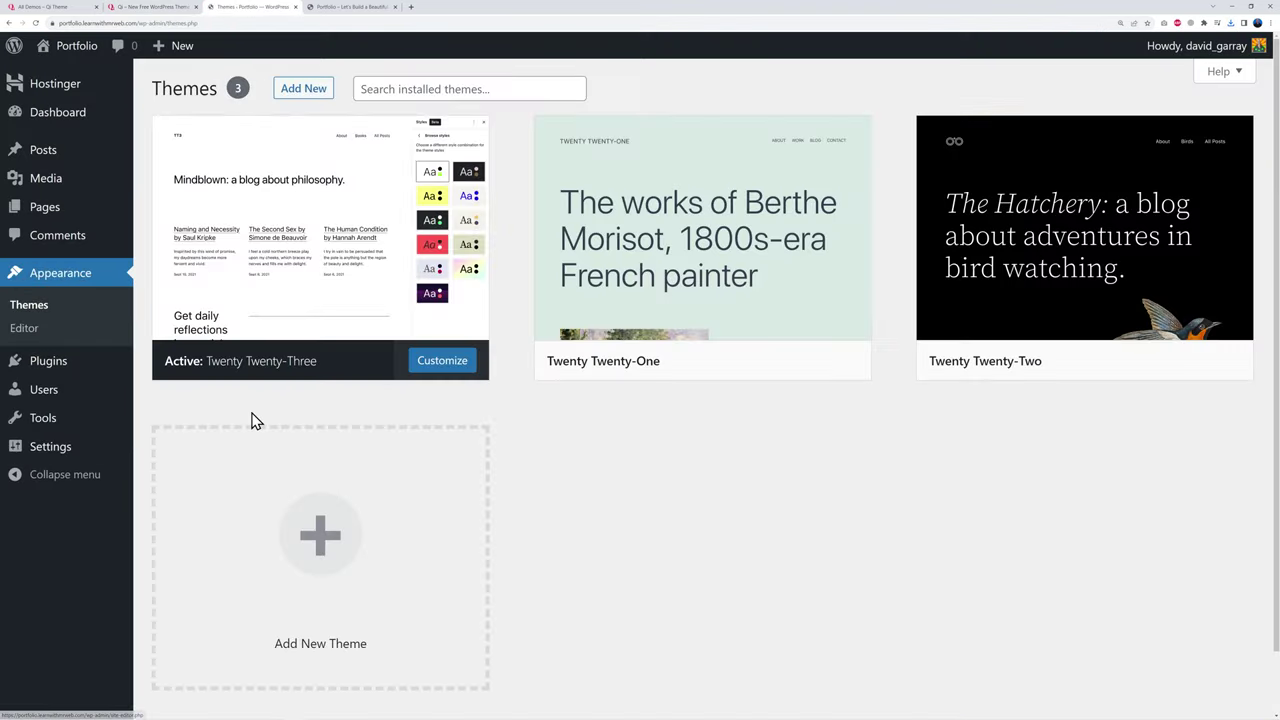
{"action": "left_click", "coordinate": [305, 92]}
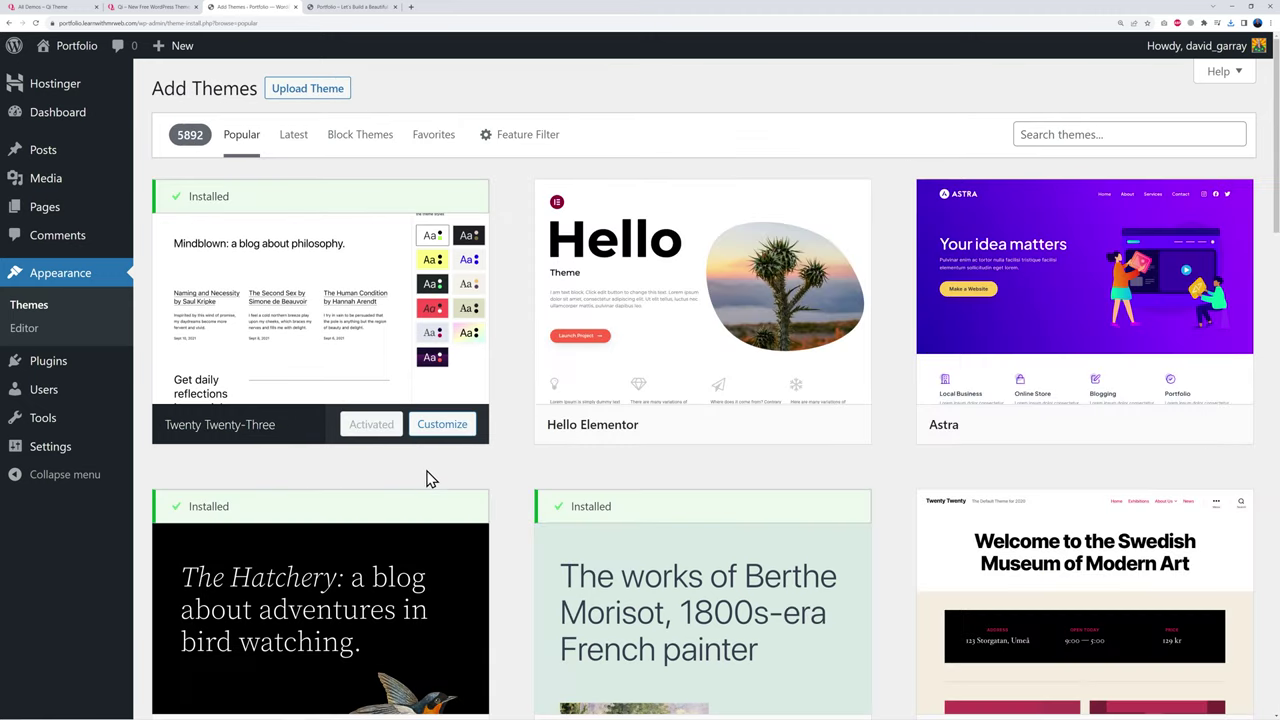
{"action": "left_click", "coordinate": [292, 100]}
{"action": "left_click", "coordinate": [621, 238]}
{"action": "left_click", "coordinate": [100, 66]}
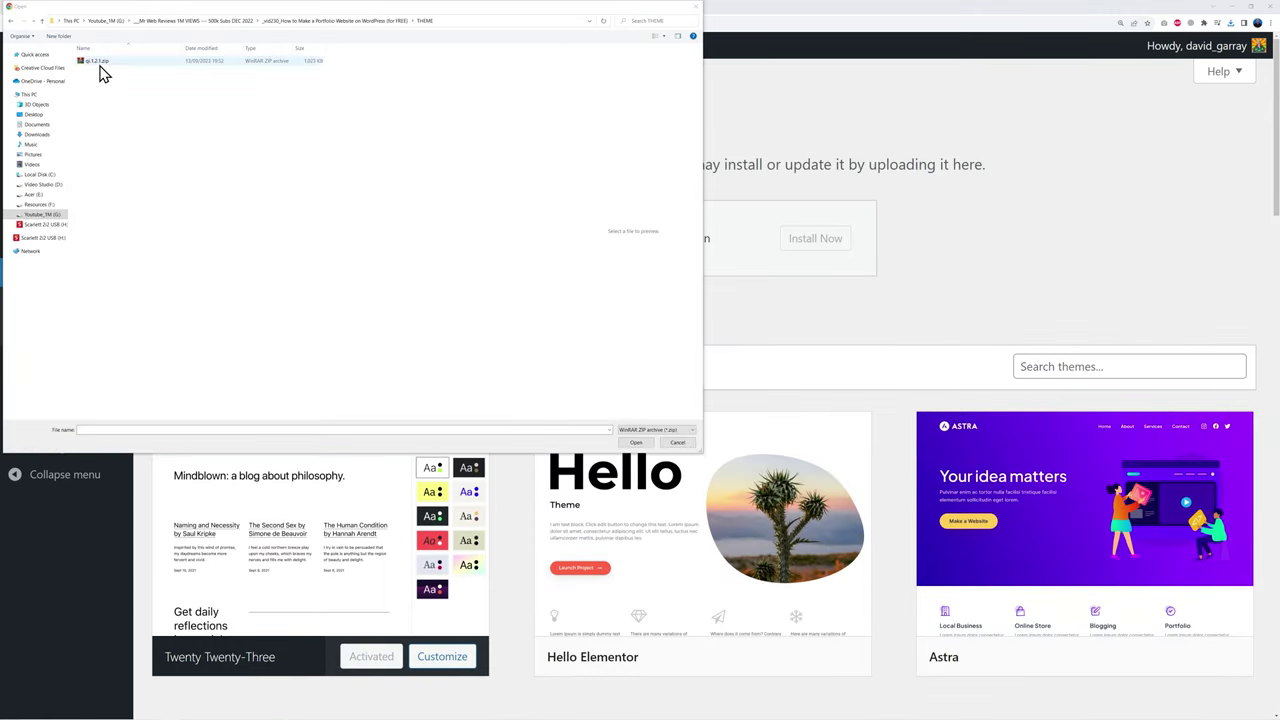
{"action": "left_click", "coordinate": [636, 442]}
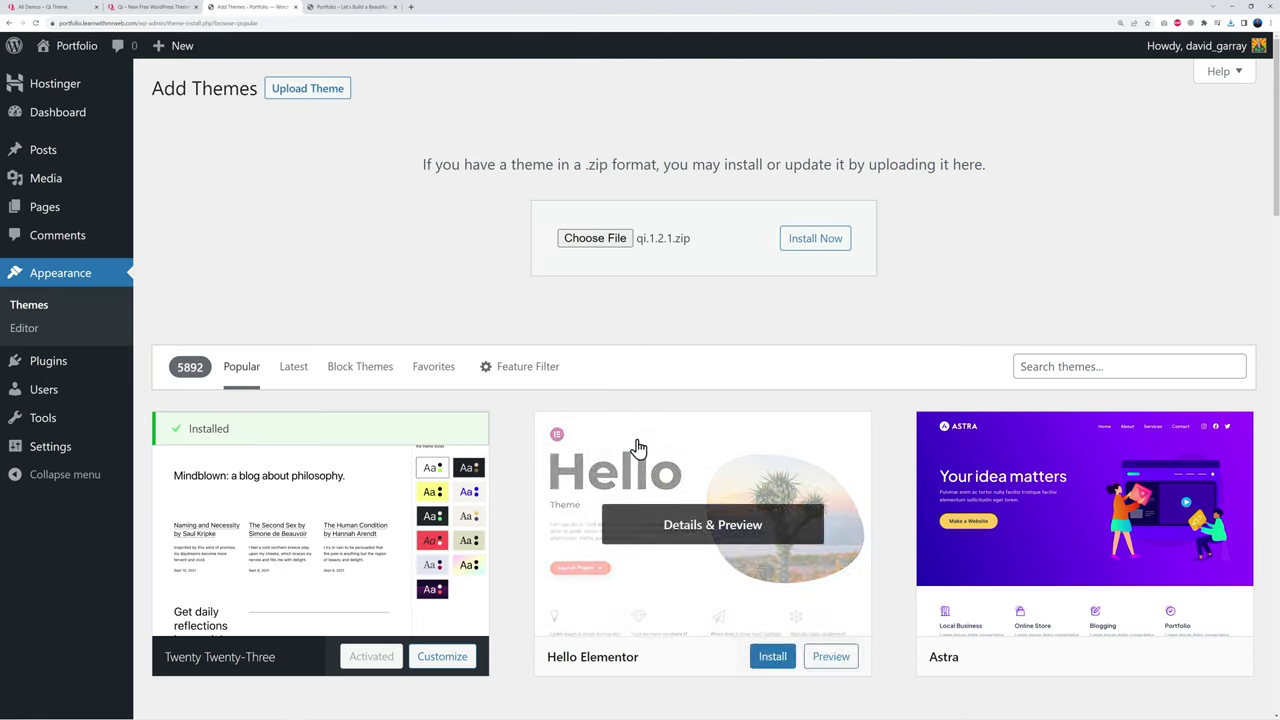
{"action": "left_click", "coordinate": [816, 243]}
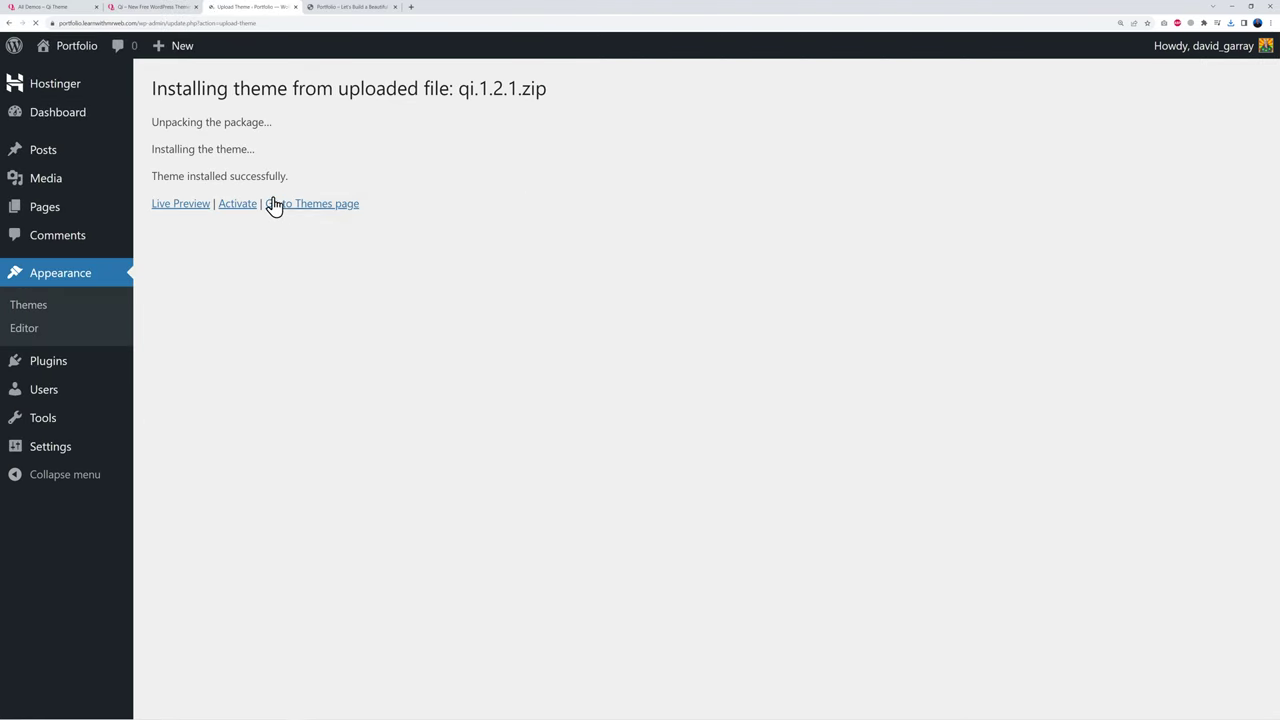
{"action": "left_click", "coordinate": [238, 205]}
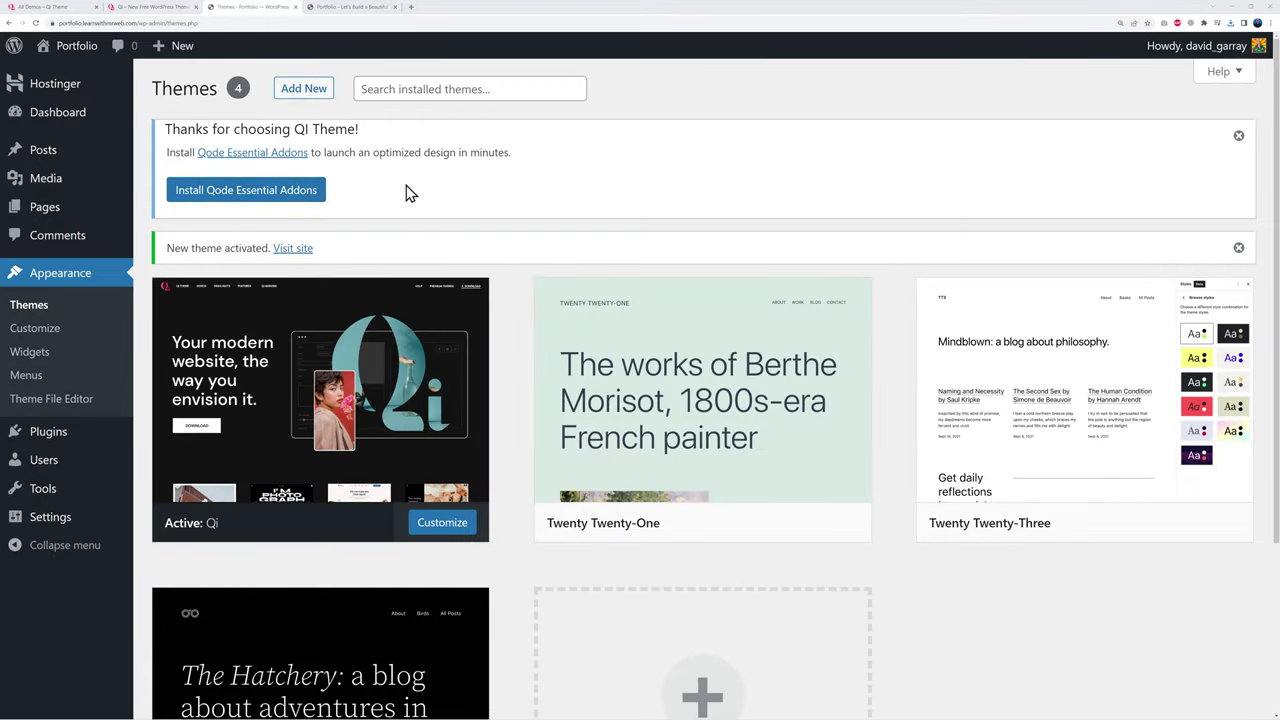
Step: Install the Qode Essential Addons plugin from the Qi theme's recommendation notice
{"action": "left_click", "coordinate": [240, 196]}
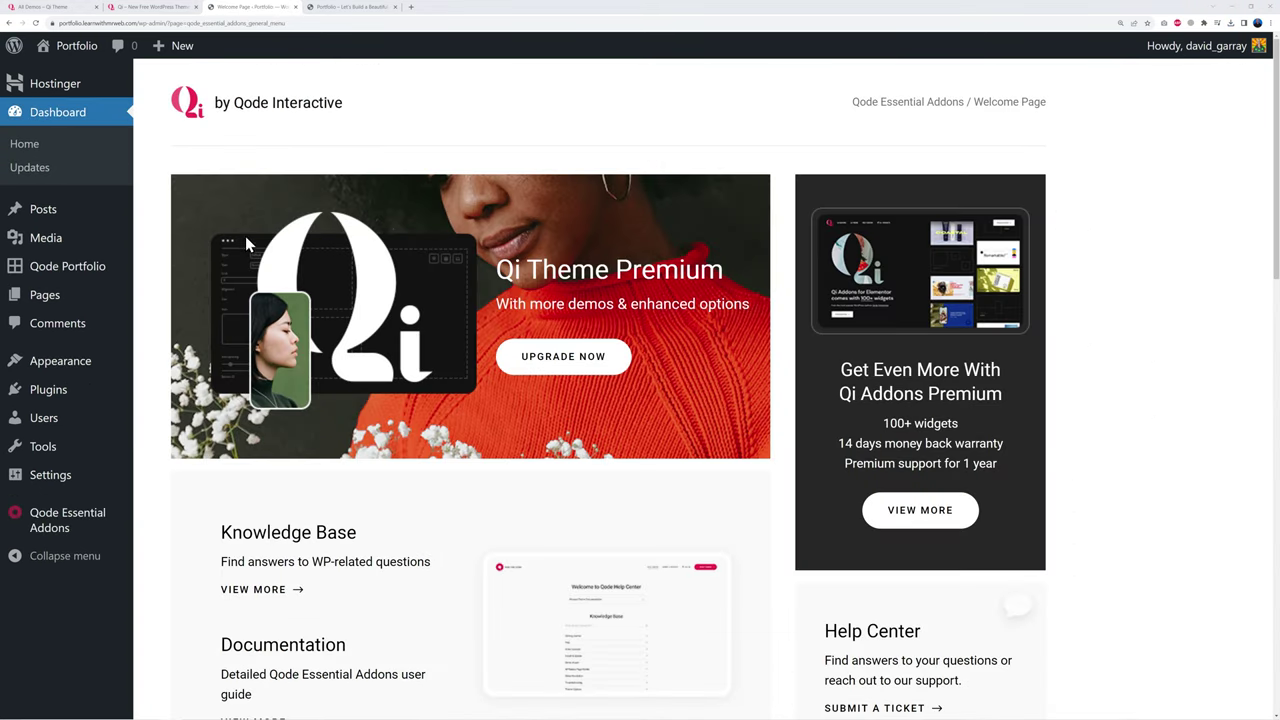
{"action": "mouse_move", "coordinate": [90, 270]}
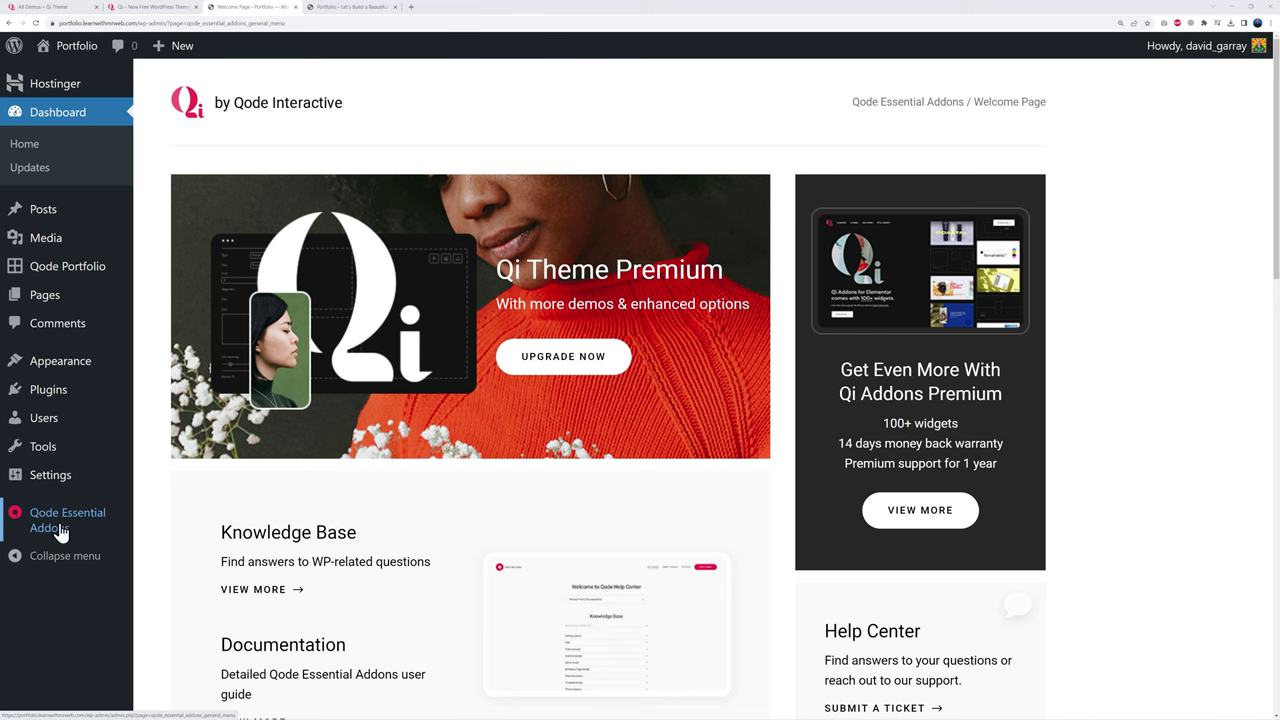
{"action": "mouse_move", "coordinate": [74, 529]}
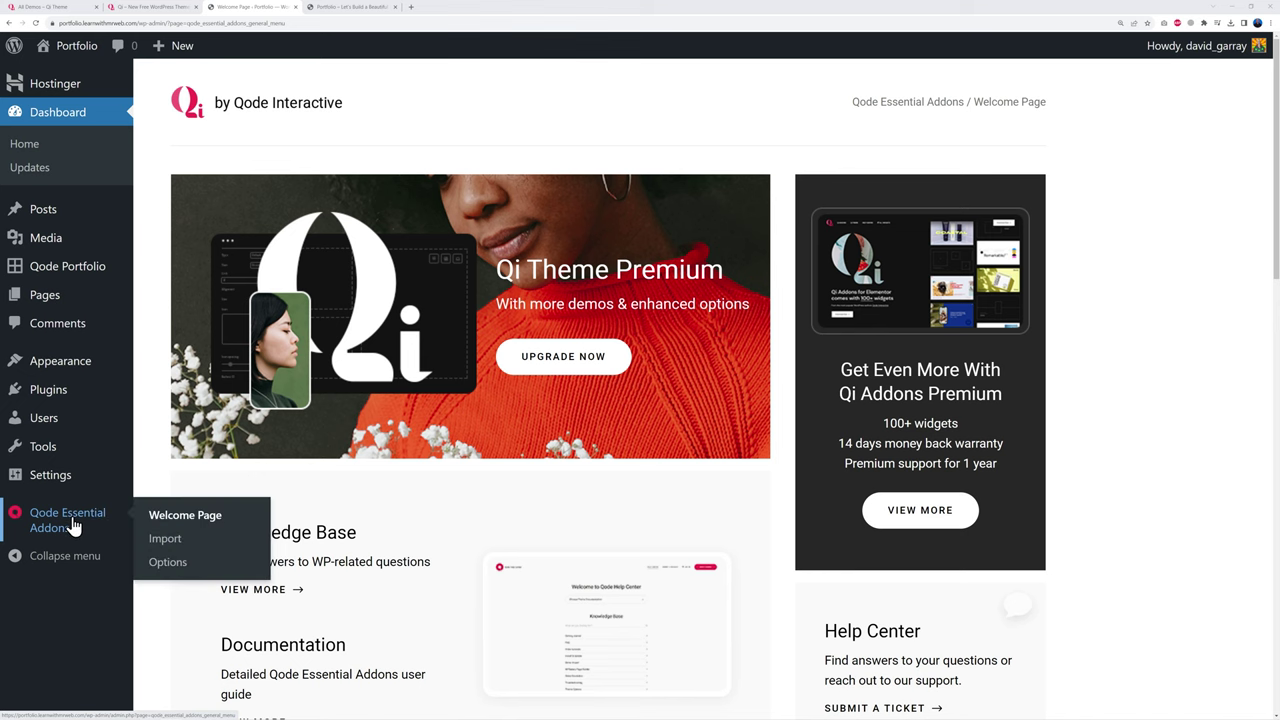
Step: Start importing the free Portfolio demo Creative Agency and install the required Elementor plugin
{"action": "left_click", "coordinate": [166, 545]}
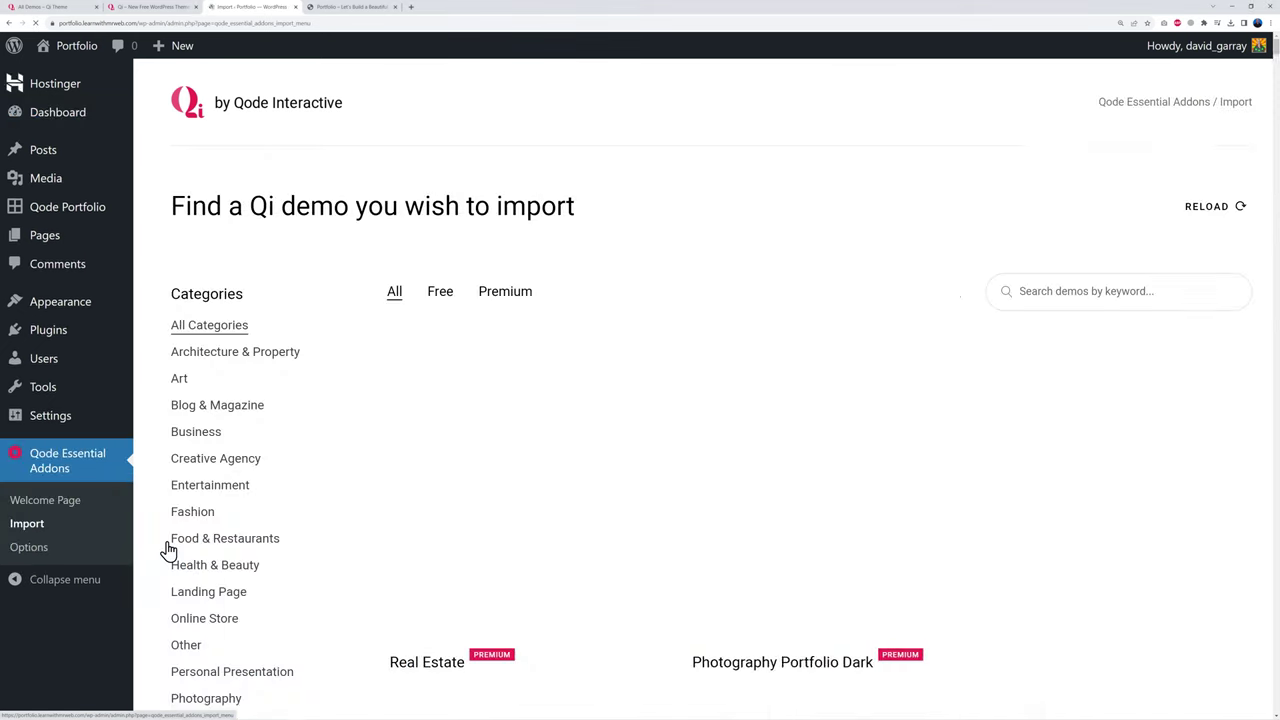
{"action": "scroll", "coordinate": [360, 471], "scroll_direction": "down", "scroll_amount": 2}
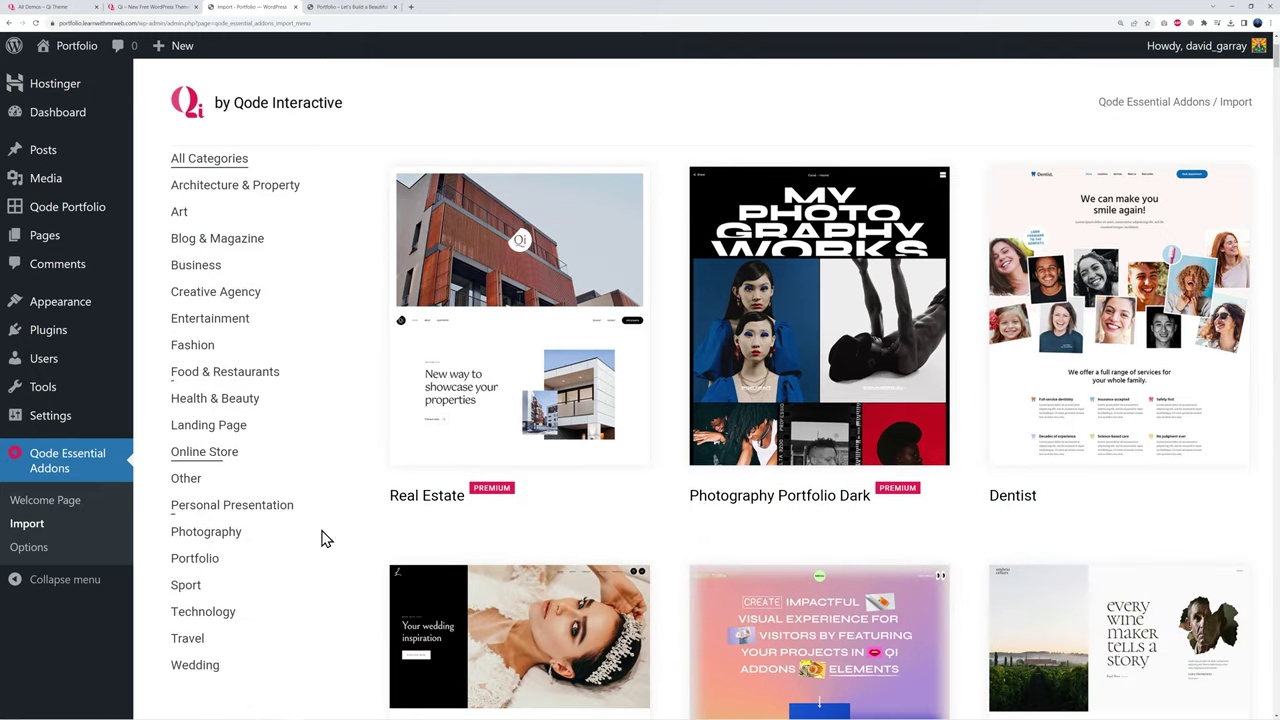
{"action": "left_click", "coordinate": [217, 567]}
{"action": "left_click", "coordinate": [441, 297]}
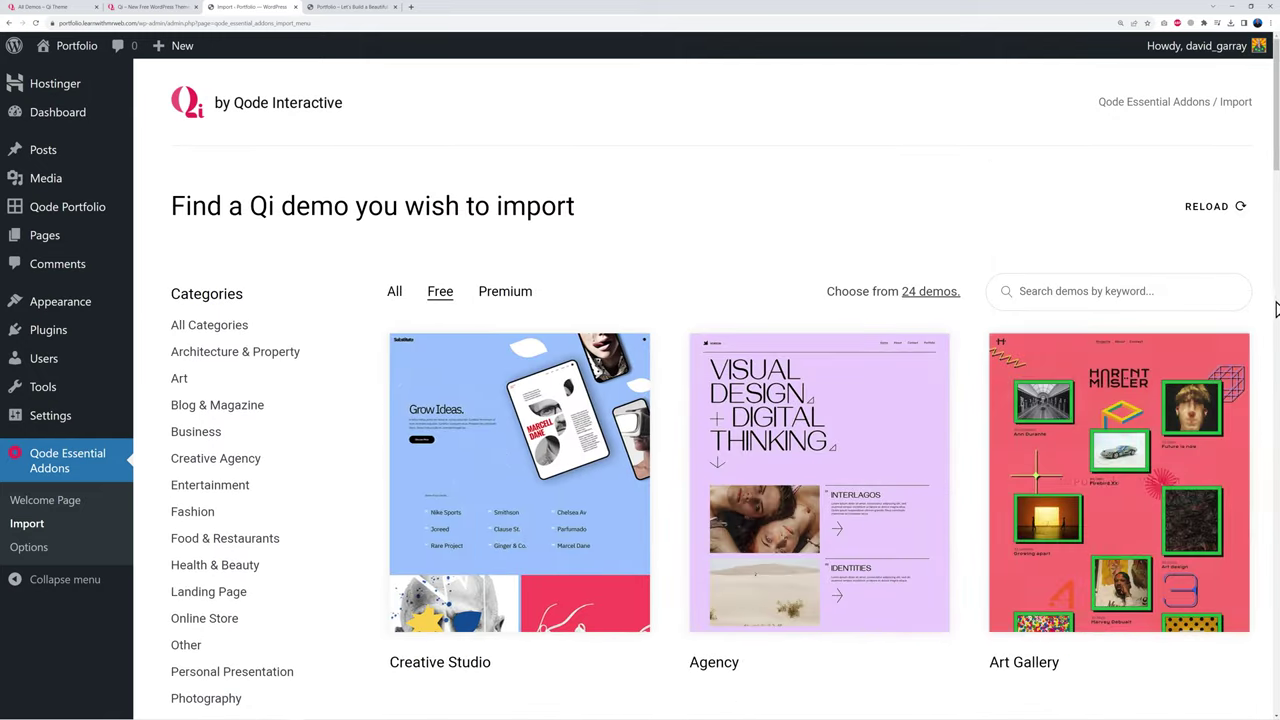
{"action": "scroll", "coordinate": [1258, 311], "scroll_direction": "down", "scroll_amount": 3}
{"action": "scroll", "coordinate": [1262, 315], "scroll_direction": "down", "scroll_amount": 4}
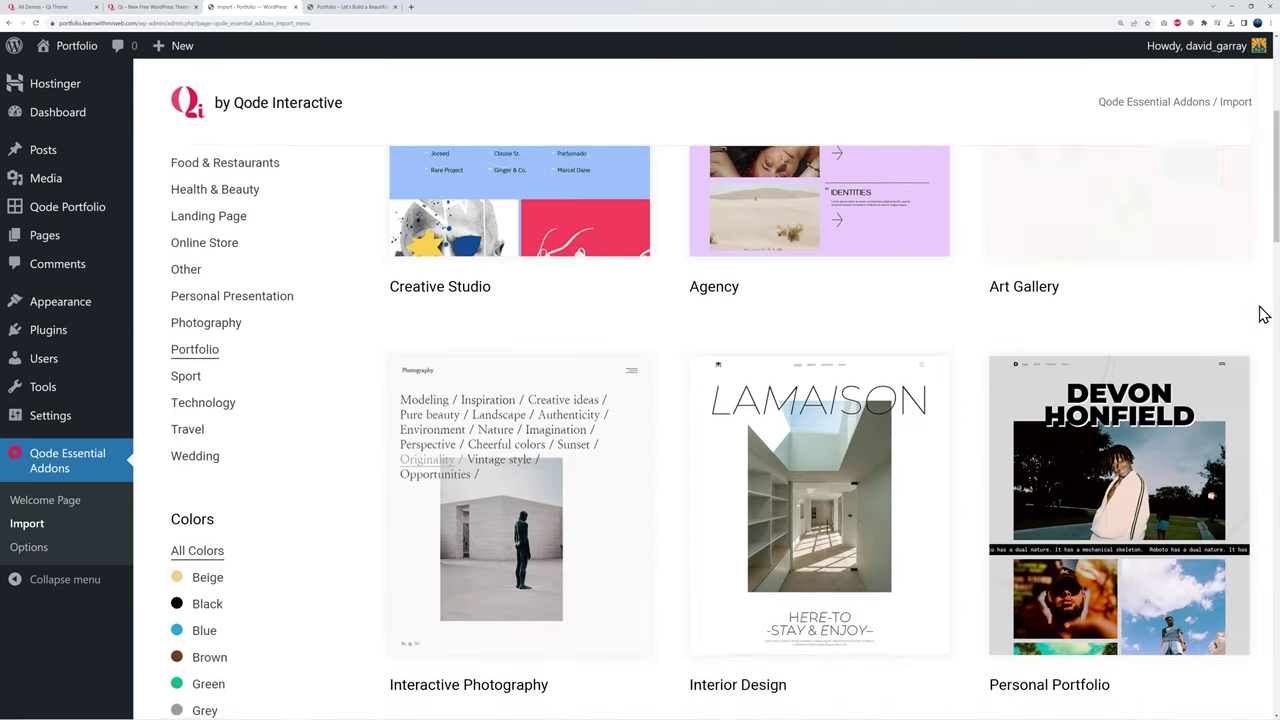
{"action": "scroll", "coordinate": [1274, 332], "scroll_direction": "down", "scroll_amount": 5}
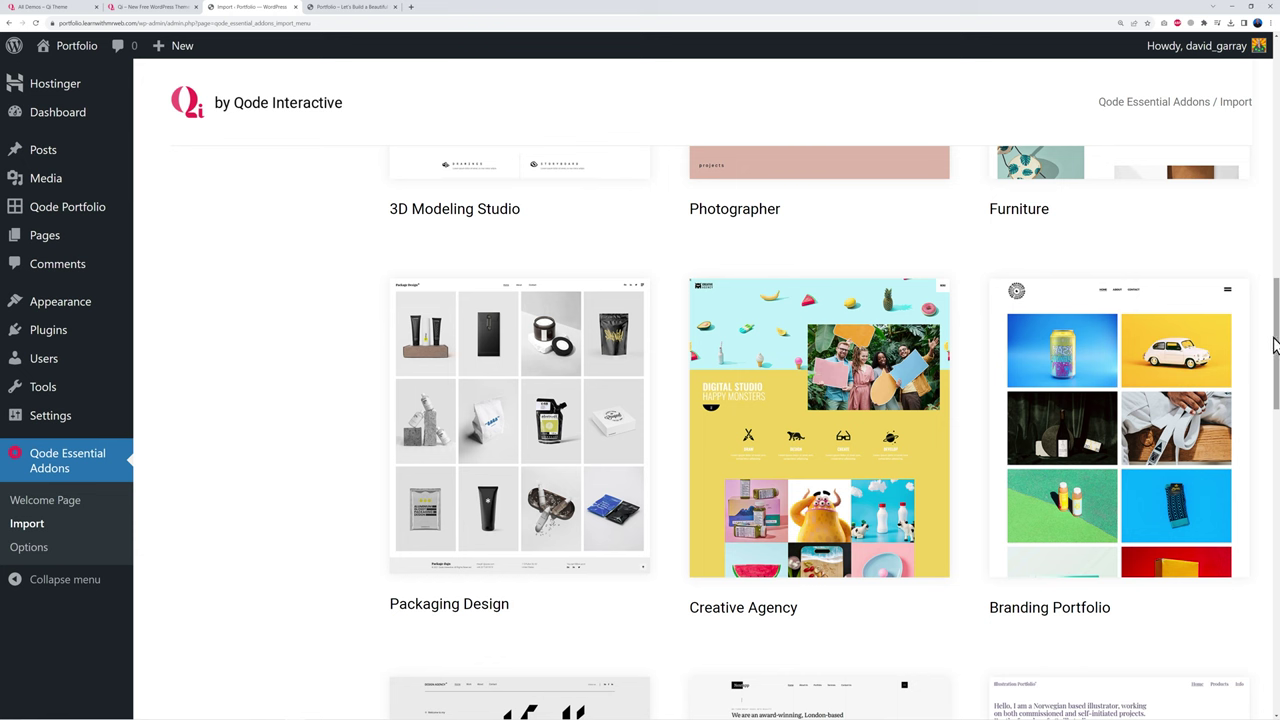
{"action": "mouse_move", "coordinate": [841, 474]}
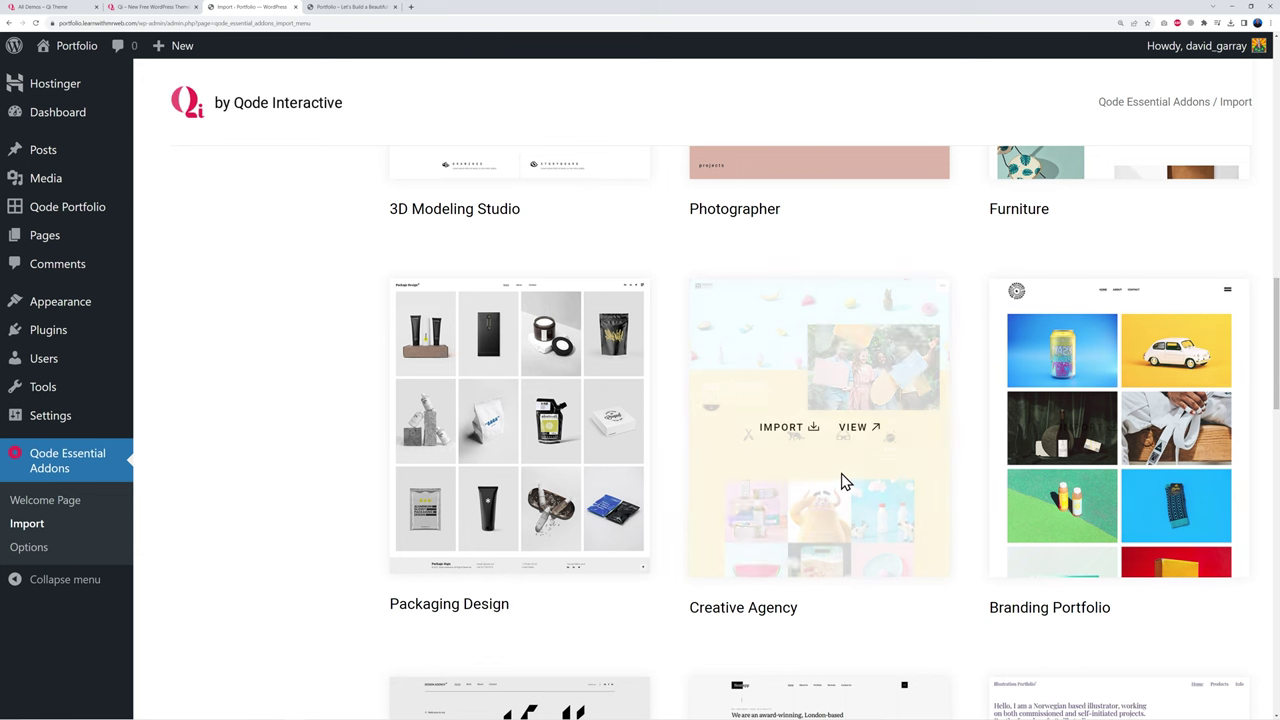
{"action": "left_click", "coordinate": [795, 432]}
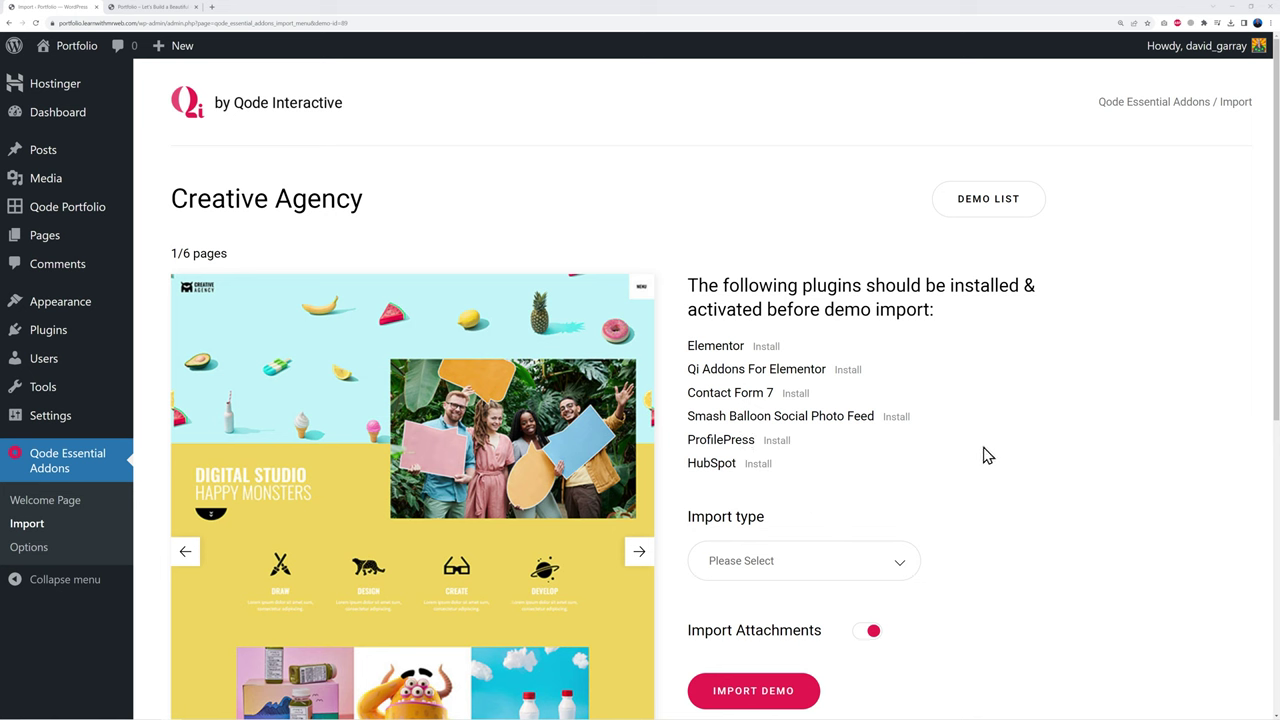
{"action": "left_click", "coordinate": [768, 347]}
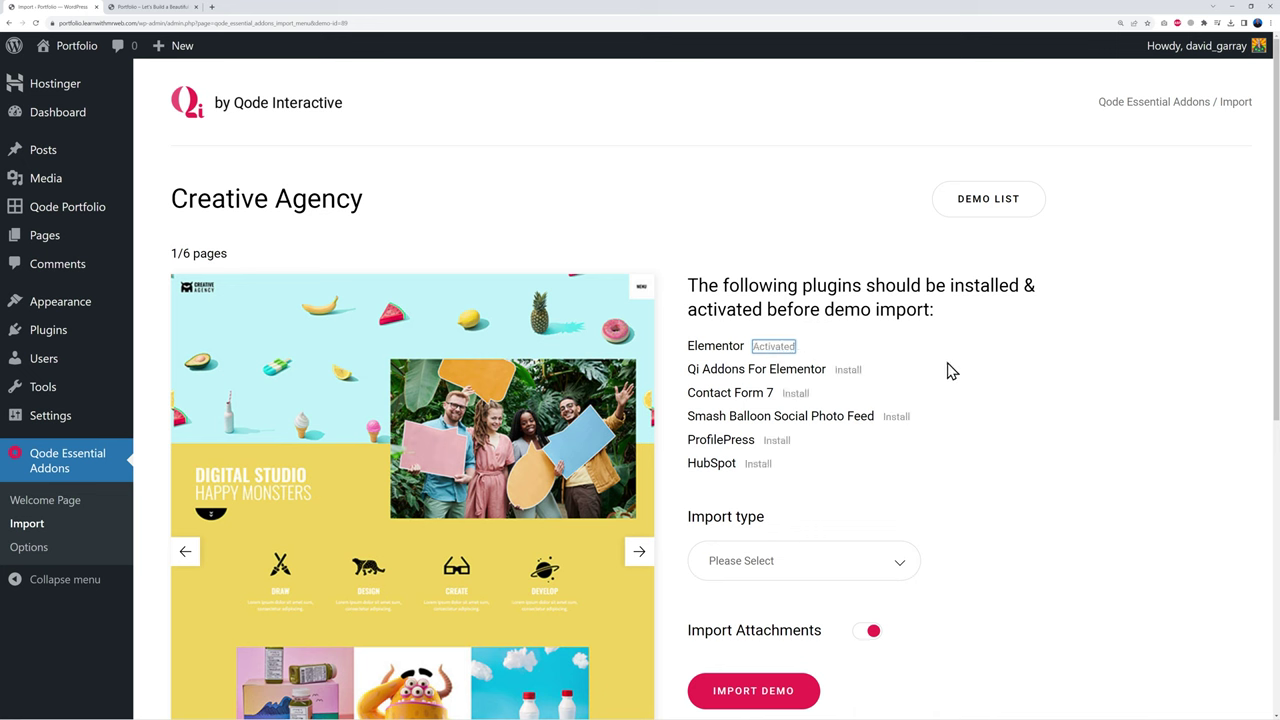
Step: Install Qi Addons For Elementor, then import All of Creative Agency with attachments
{"action": "left_click", "coordinate": [848, 370]}
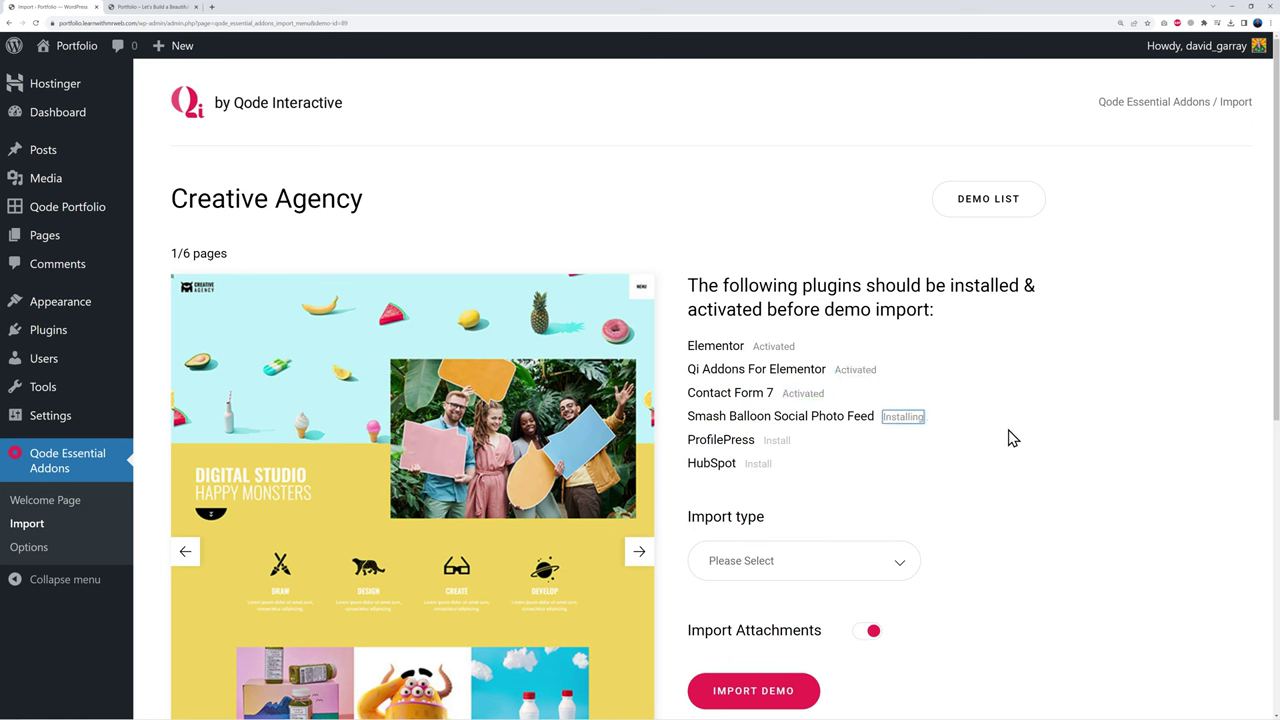
{"action": "scroll", "coordinate": [1014, 438], "scroll_direction": "down", "scroll_amount": 1}
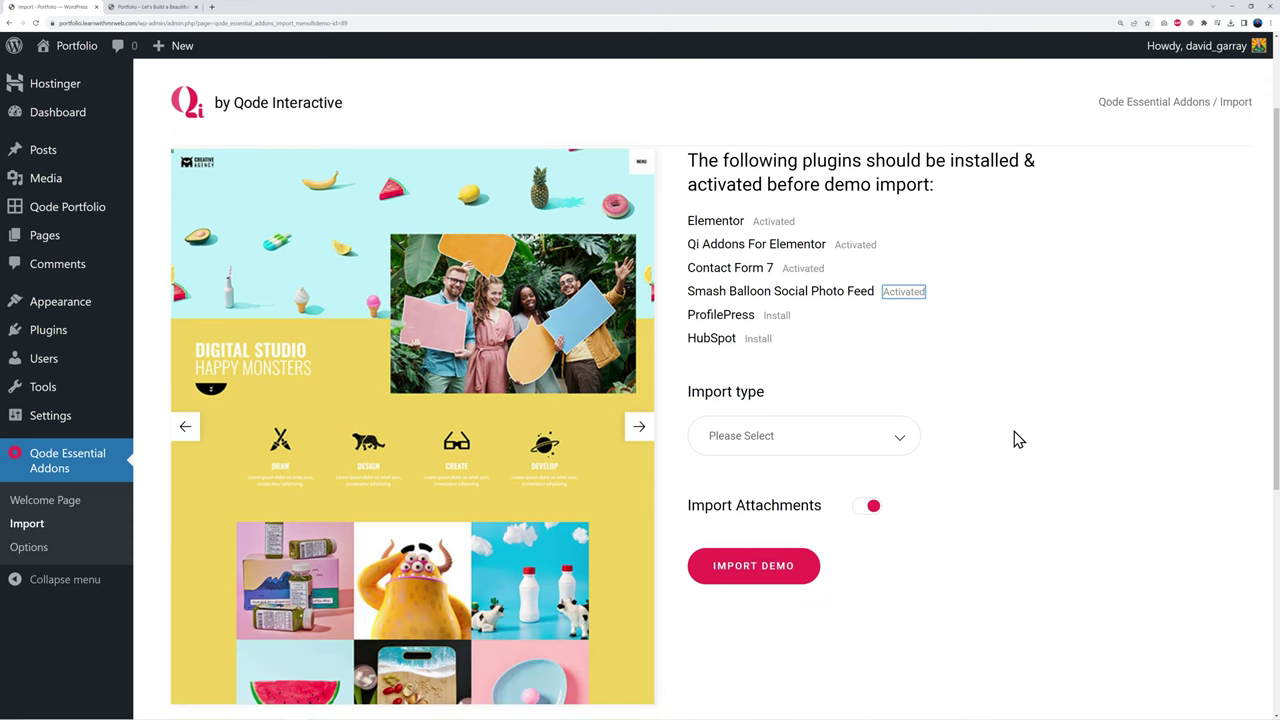
{"action": "left_click", "coordinate": [900, 440]}
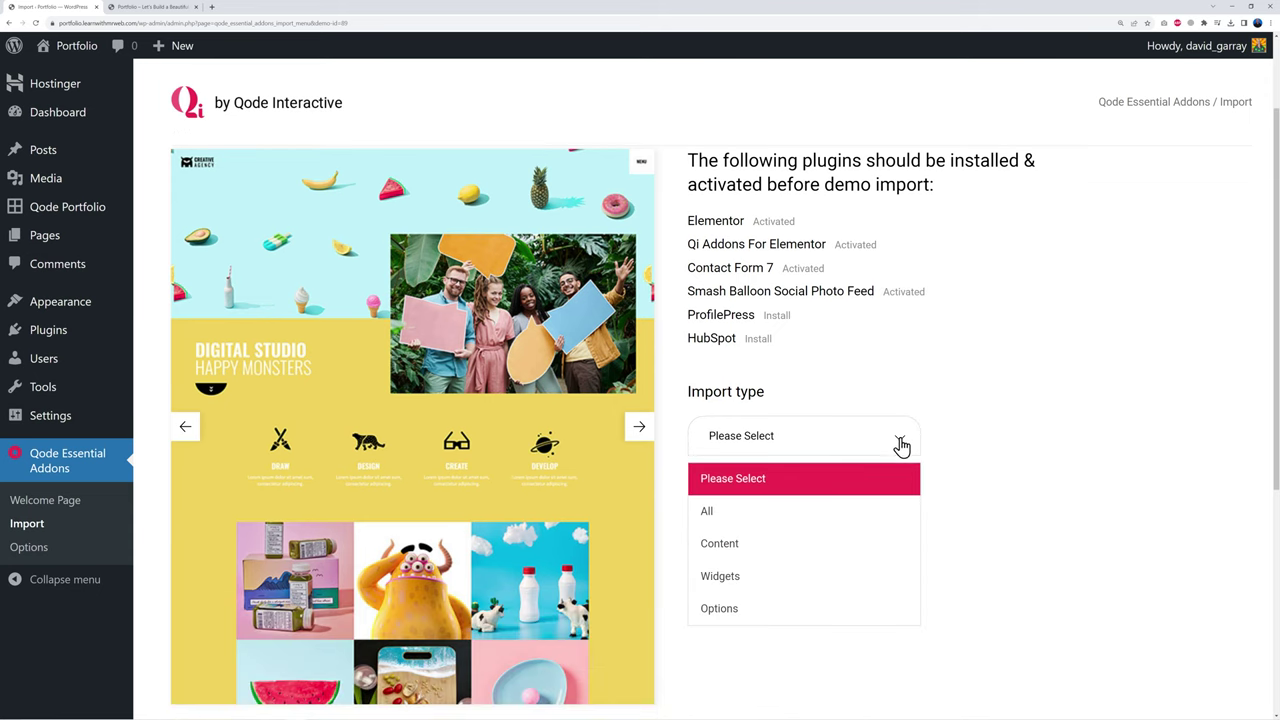
{"action": "left_click", "coordinate": [744, 516]}
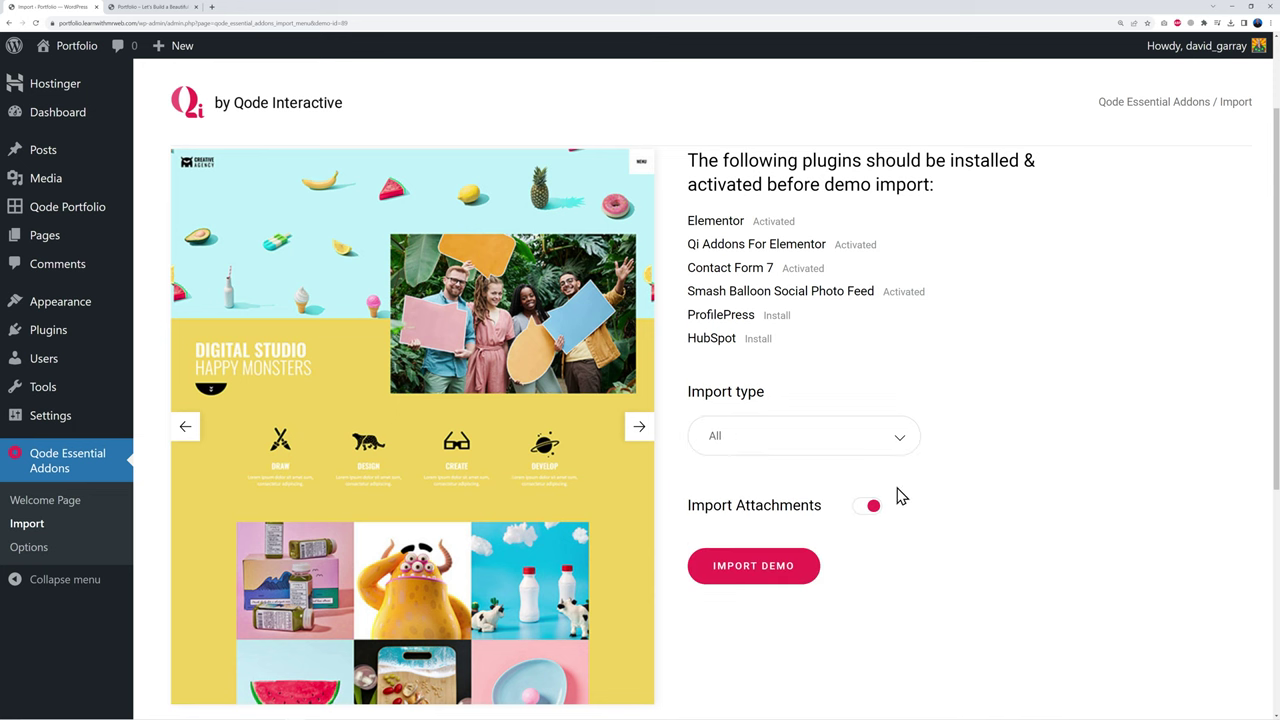
{"action": "left_click", "coordinate": [869, 512]}
{"action": "left_click", "coordinate": [869, 512]}
{"action": "left_click", "coordinate": [749, 571]}
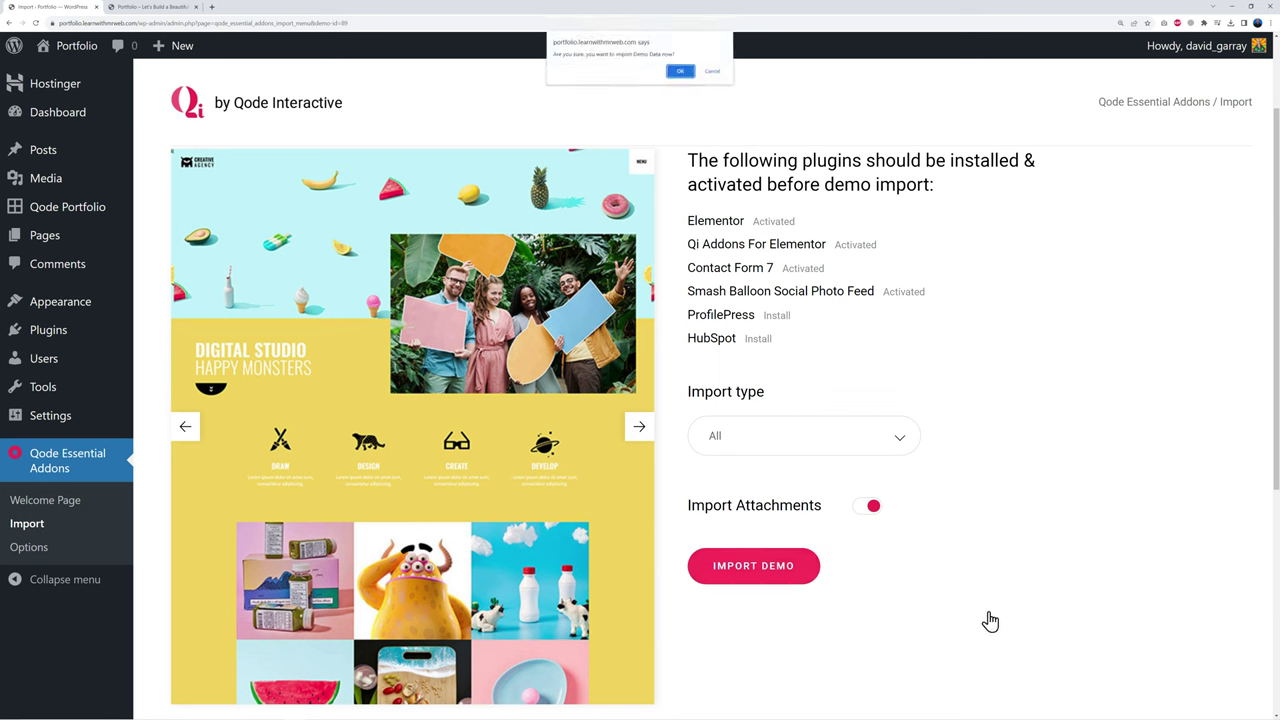
{"action": "left_click", "coordinate": [680, 72]}
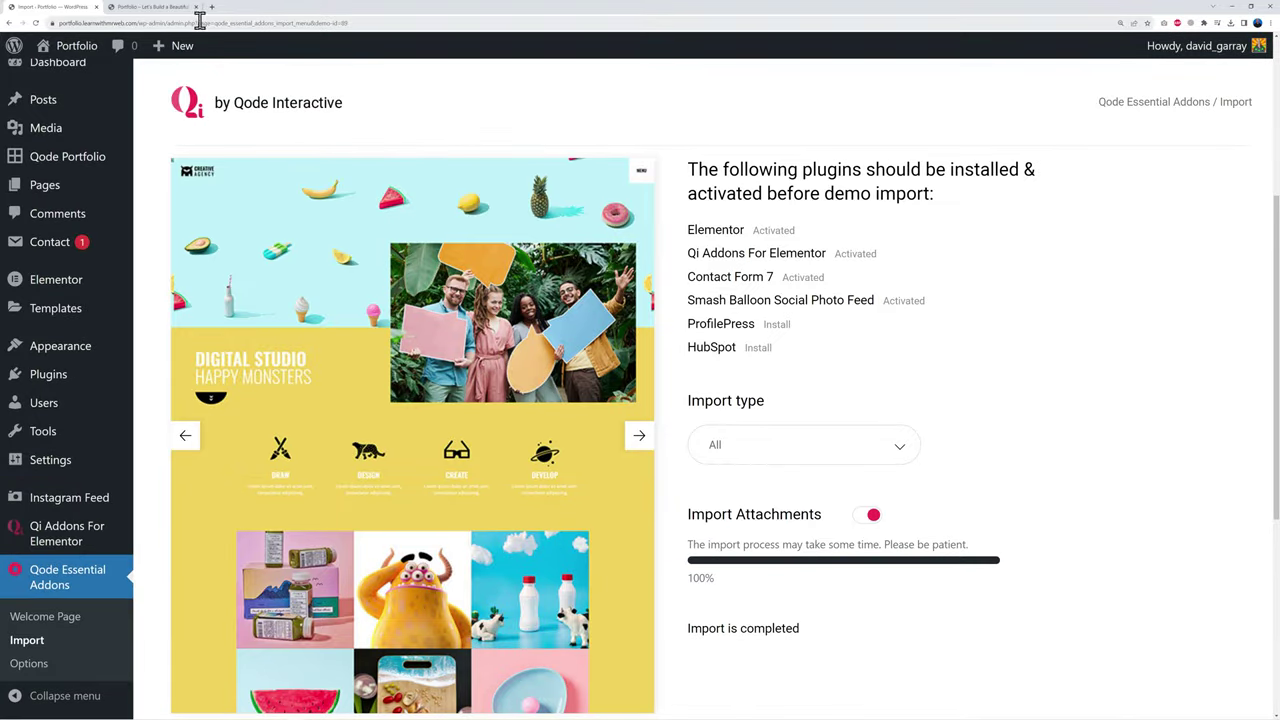
{"action": "left_click", "coordinate": [162, 12]}
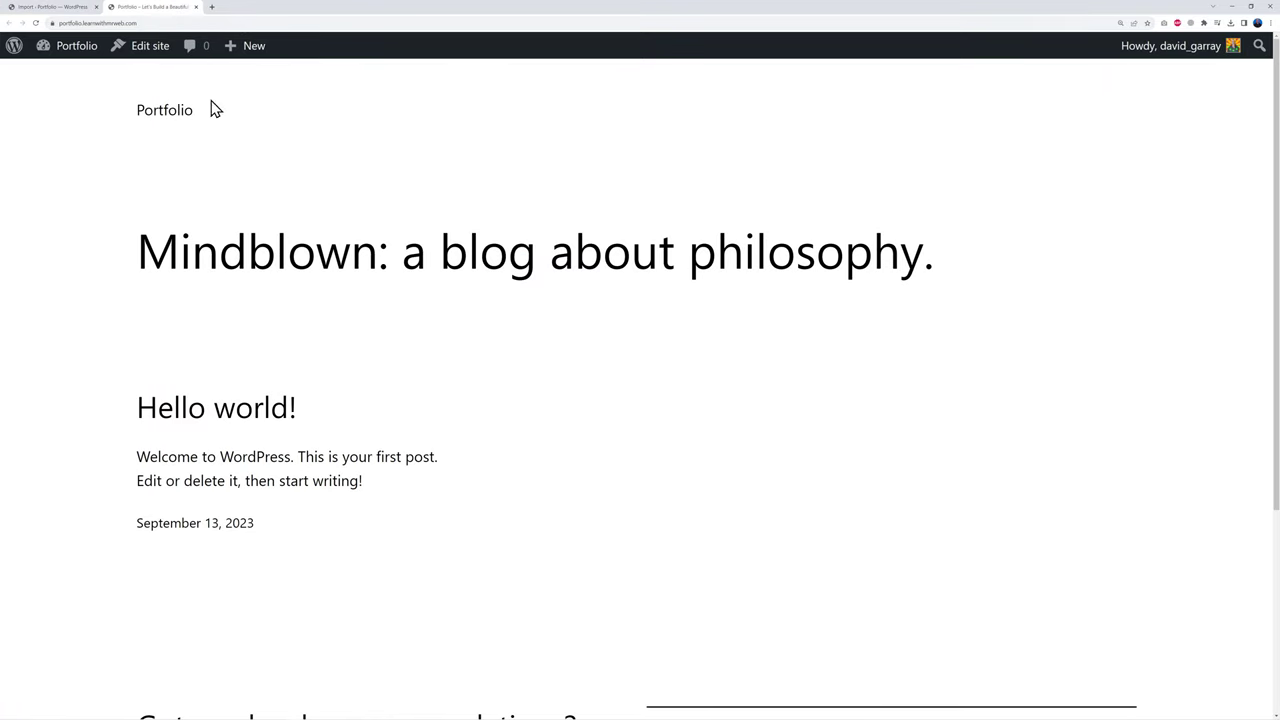
{"action": "left_click", "coordinate": [60, 45]}
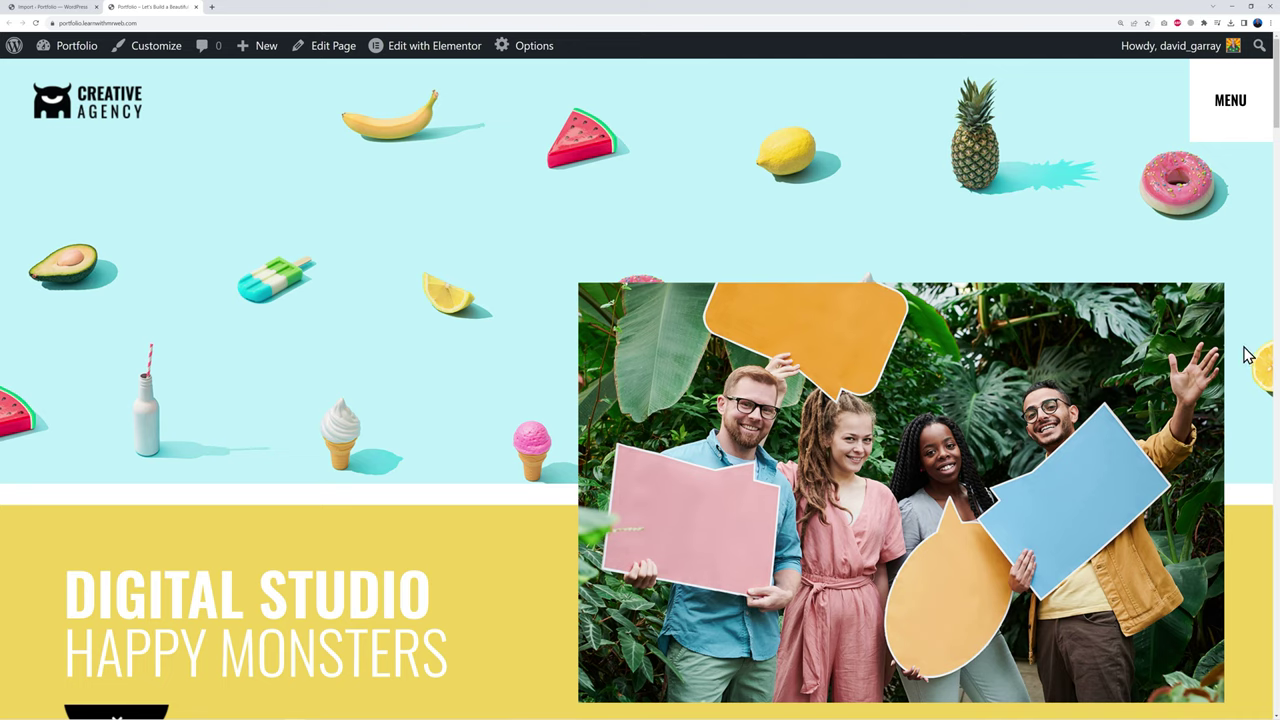
{"action": "scroll", "coordinate": [1247, 360], "scroll_direction": "down", "scroll_amount": 5}
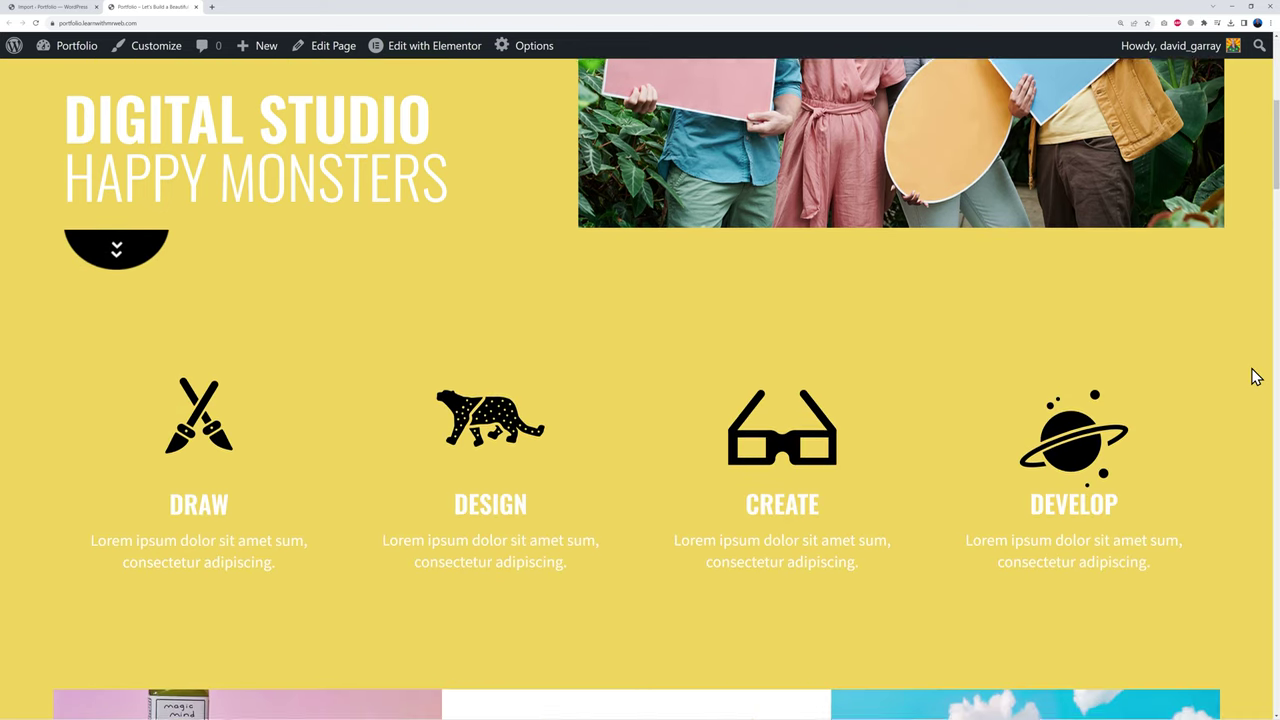
{"action": "scroll", "coordinate": [1257, 377], "scroll_direction": "down", "scroll_amount": 4}
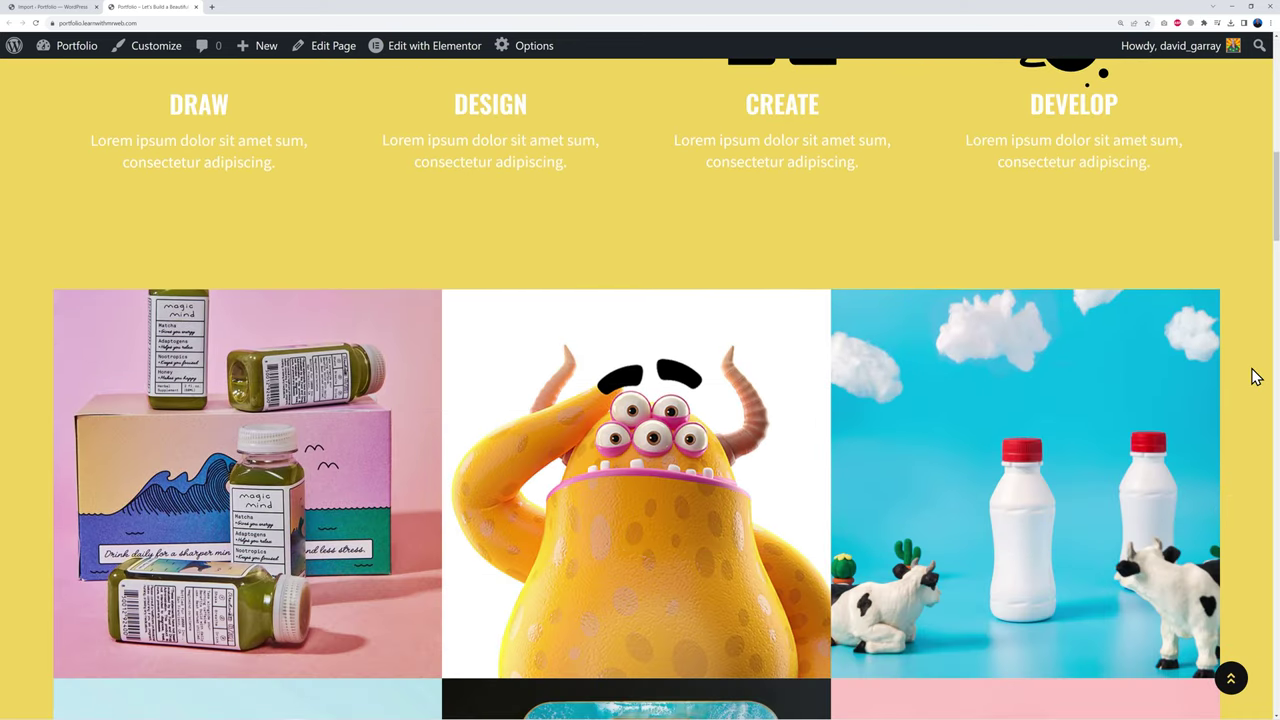
{"action": "scroll", "coordinate": [1257, 377], "scroll_direction": "down", "scroll_amount": 4}
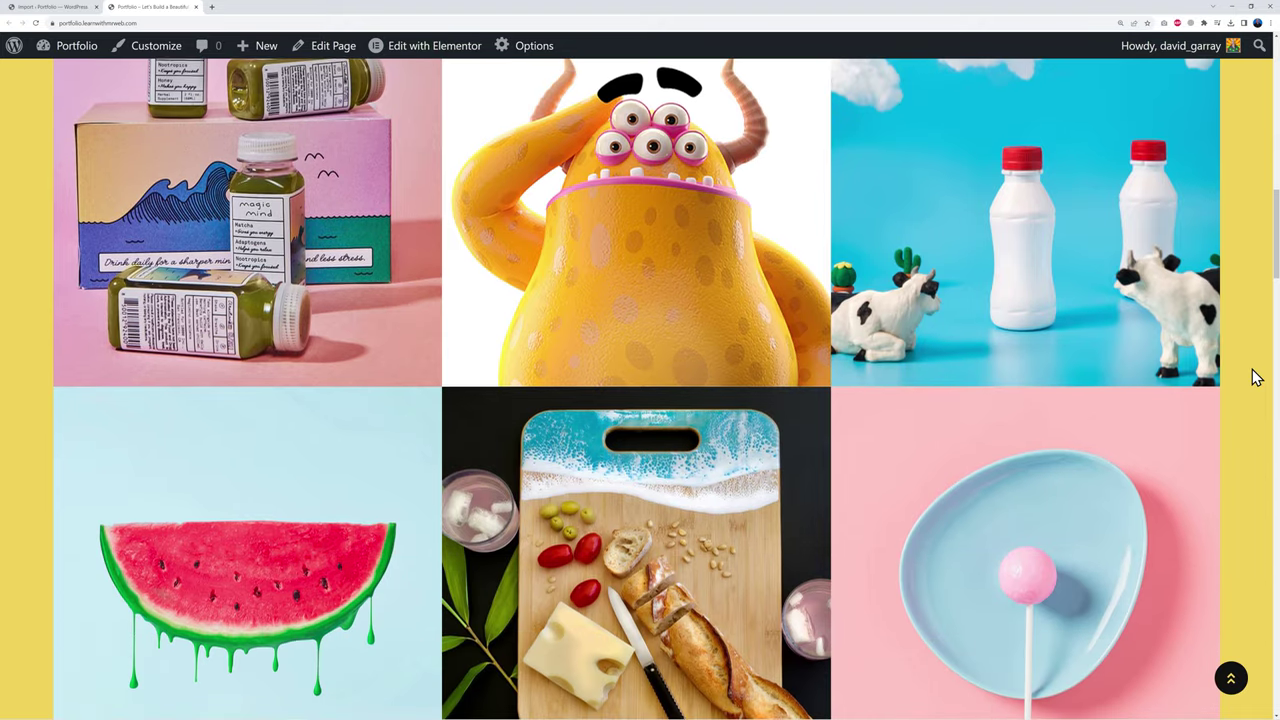
{"action": "scroll", "coordinate": [1257, 377], "scroll_direction": "down", "scroll_amount": 7}
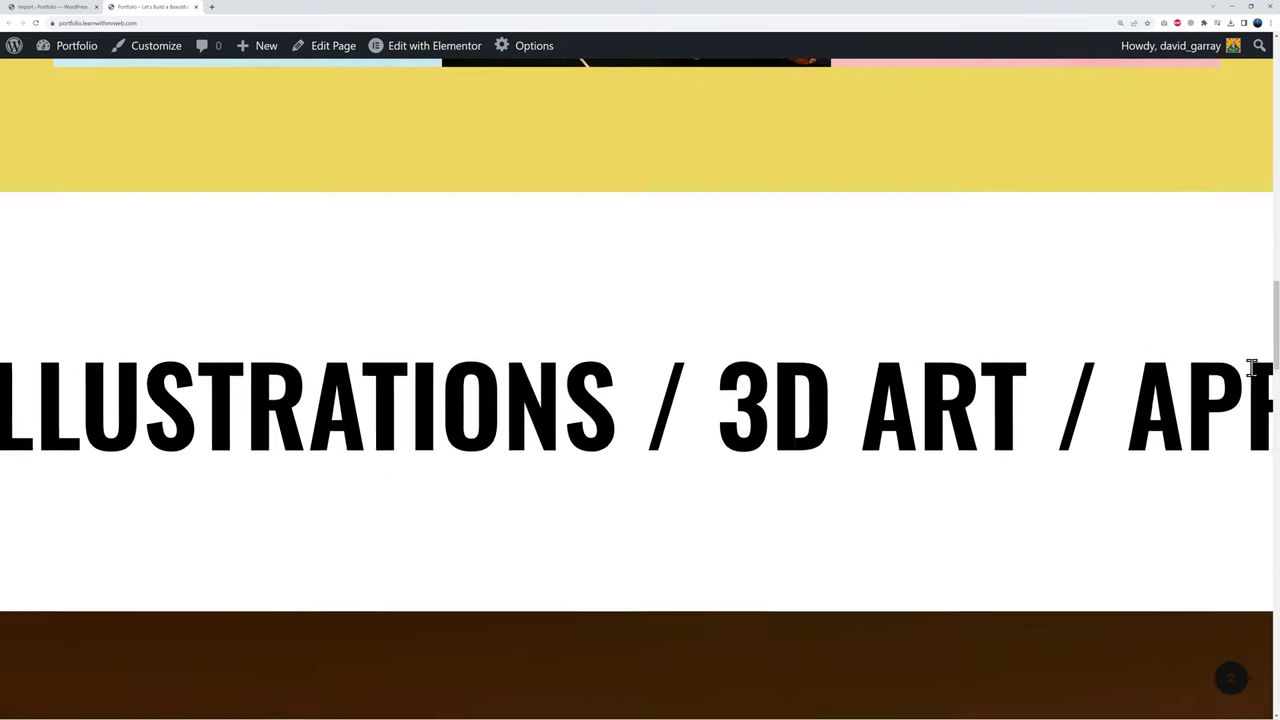
{"action": "scroll", "coordinate": [1257, 377], "scroll_direction": "down", "scroll_amount": 7}
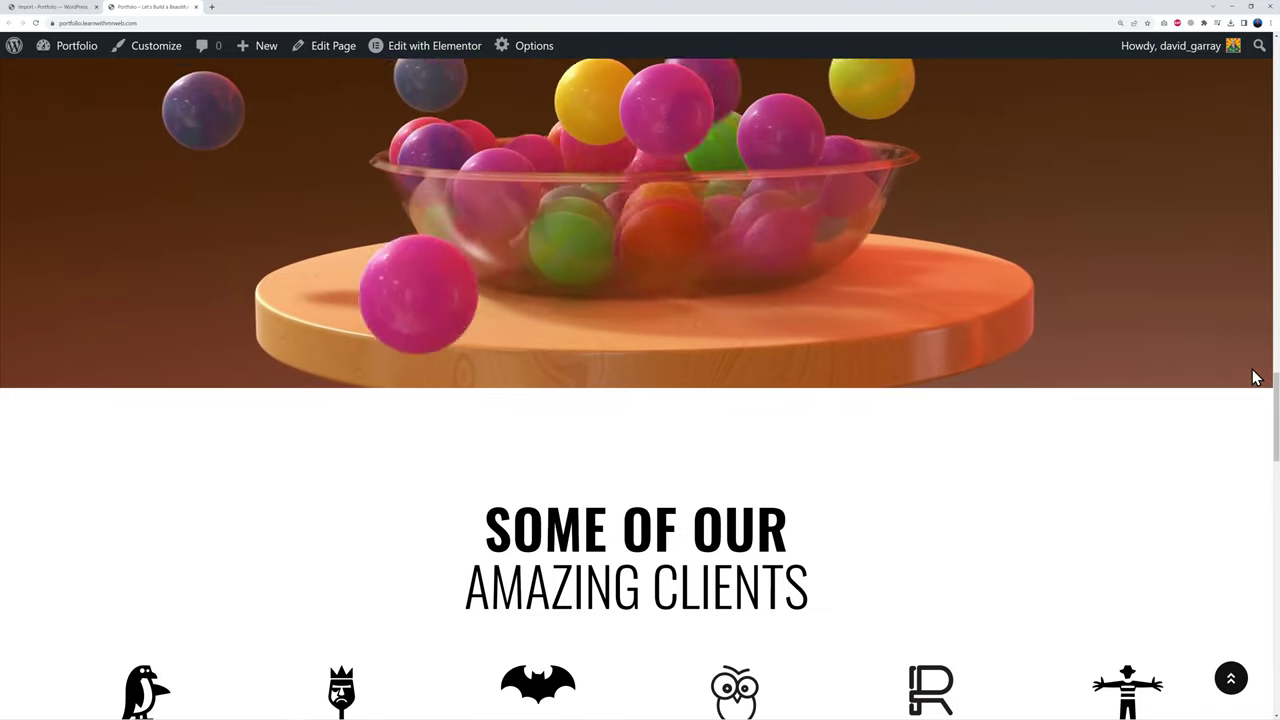
{"action": "scroll", "coordinate": [1257, 377], "scroll_direction": "down", "scroll_amount": 1}
{"action": "scroll", "coordinate": [1257, 377], "scroll_direction": "down", "scroll_amount": 8}
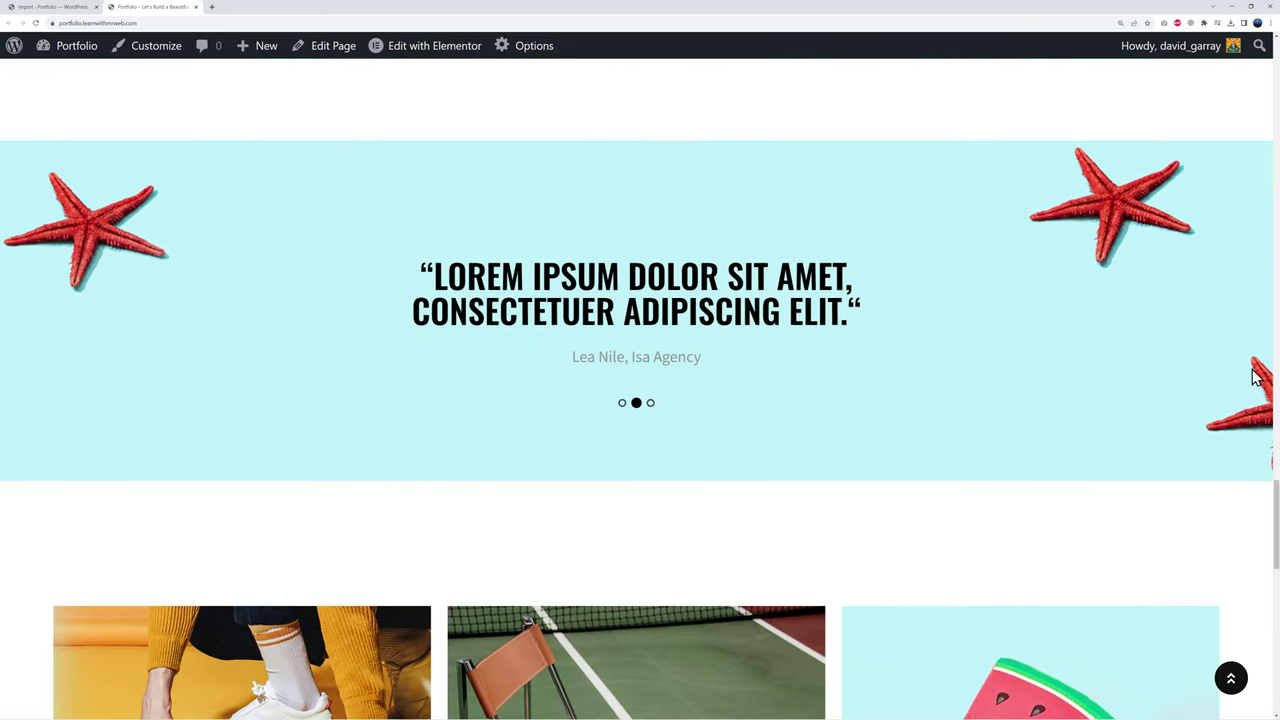
{"action": "scroll", "coordinate": [1257, 377], "scroll_direction": "down", "scroll_amount": 7}
{"action": "scroll", "coordinate": [1257, 377], "scroll_direction": "up", "scroll_amount": 13}
{"action": "scroll", "coordinate": [1257, 377], "scroll_direction": "up", "scroll_amount": 15}
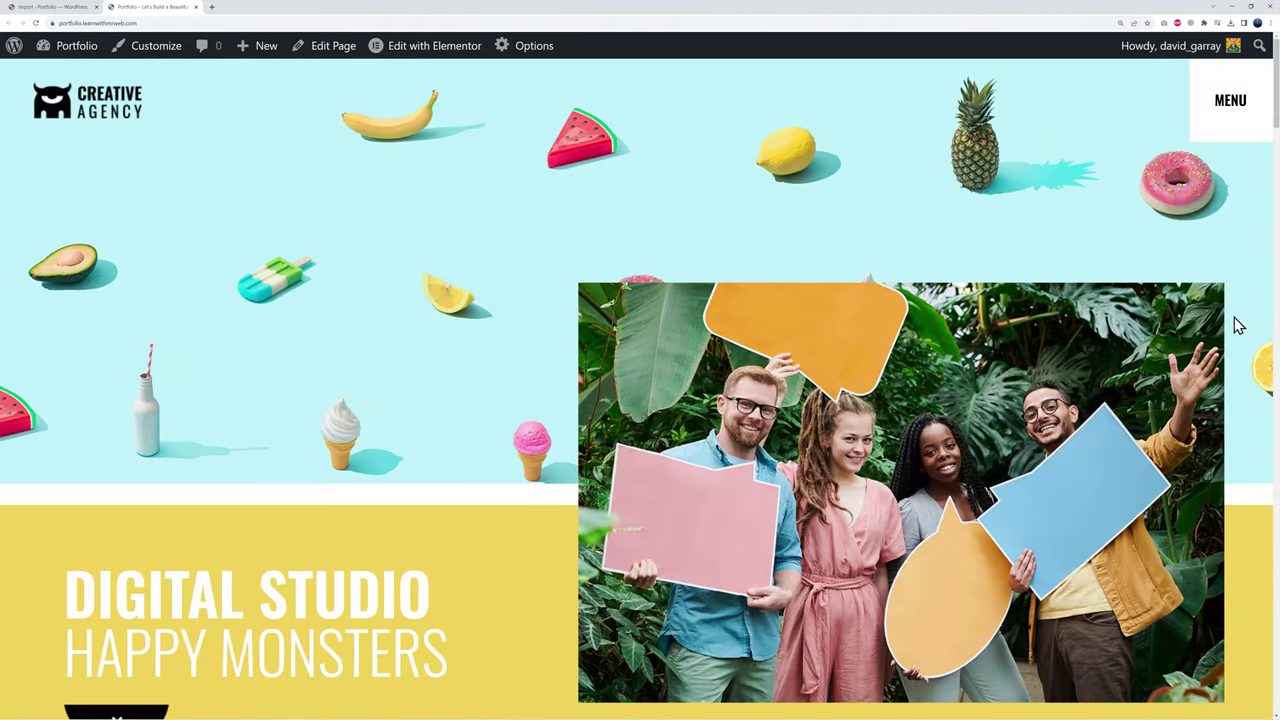
{"action": "left_click", "coordinate": [1230, 120]}
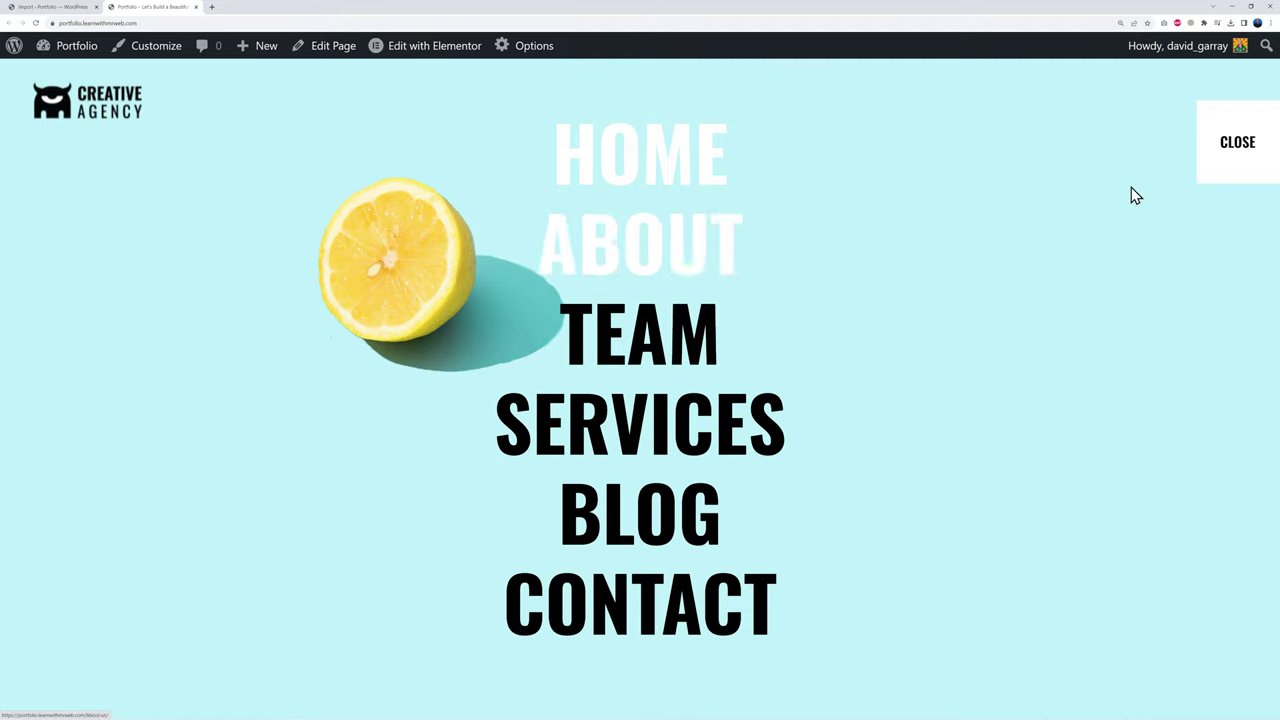
{"action": "left_click", "coordinate": [1236, 145]}
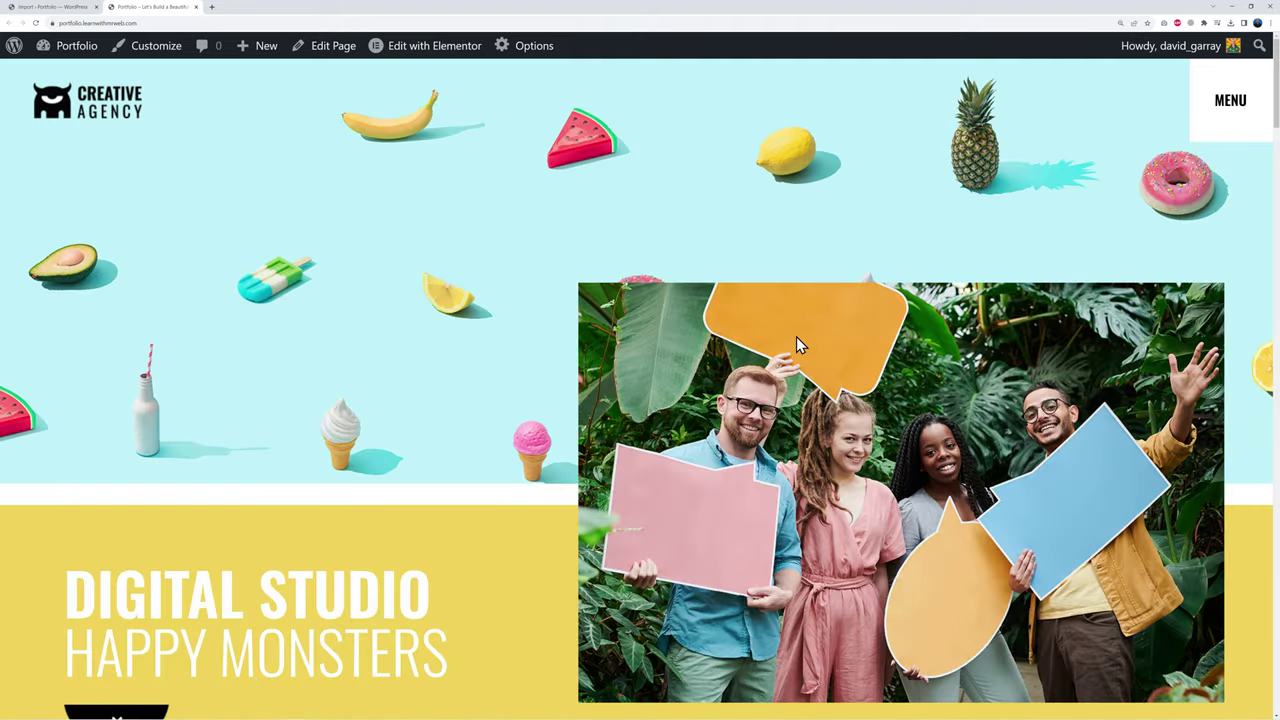
{"action": "scroll", "coordinate": [949, 505], "scroll_direction": "down", "scroll_amount": 3}
{"action": "scroll", "coordinate": [1086, 509], "scroll_direction": "up", "scroll_amount": 2}
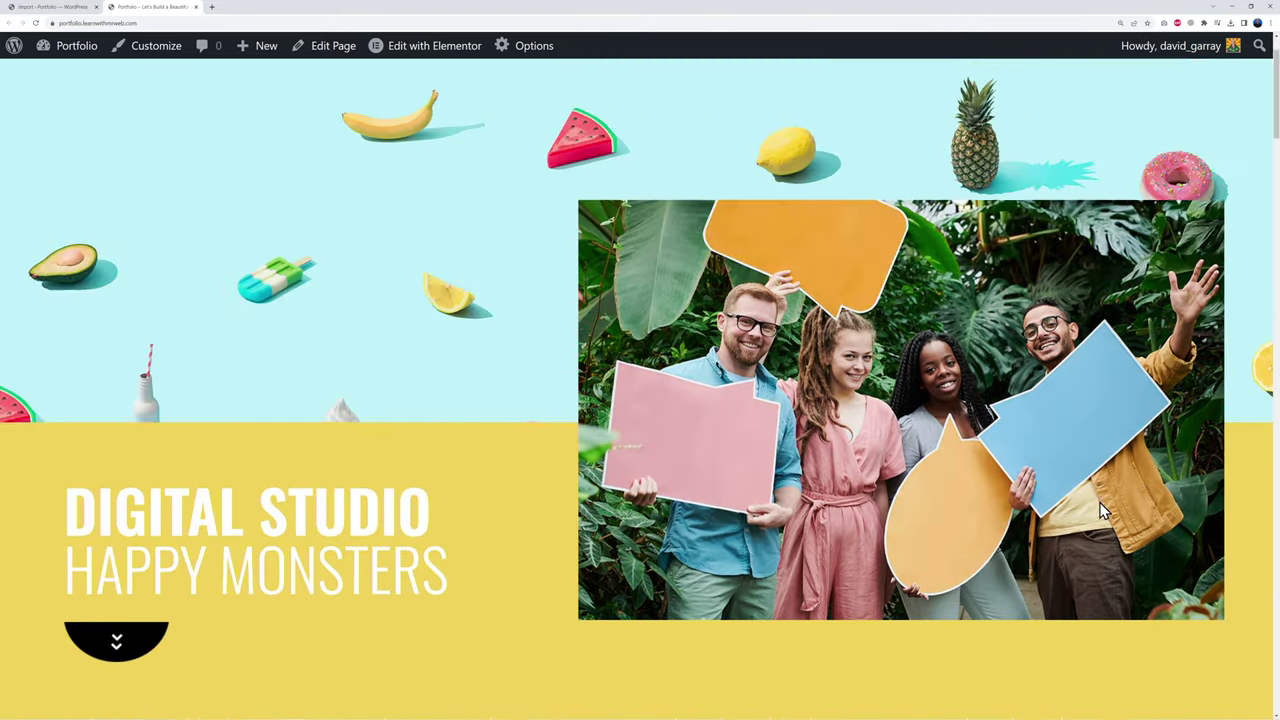
{"action": "scroll", "coordinate": [1100, 510], "scroll_direction": "up", "scroll_amount": 1}
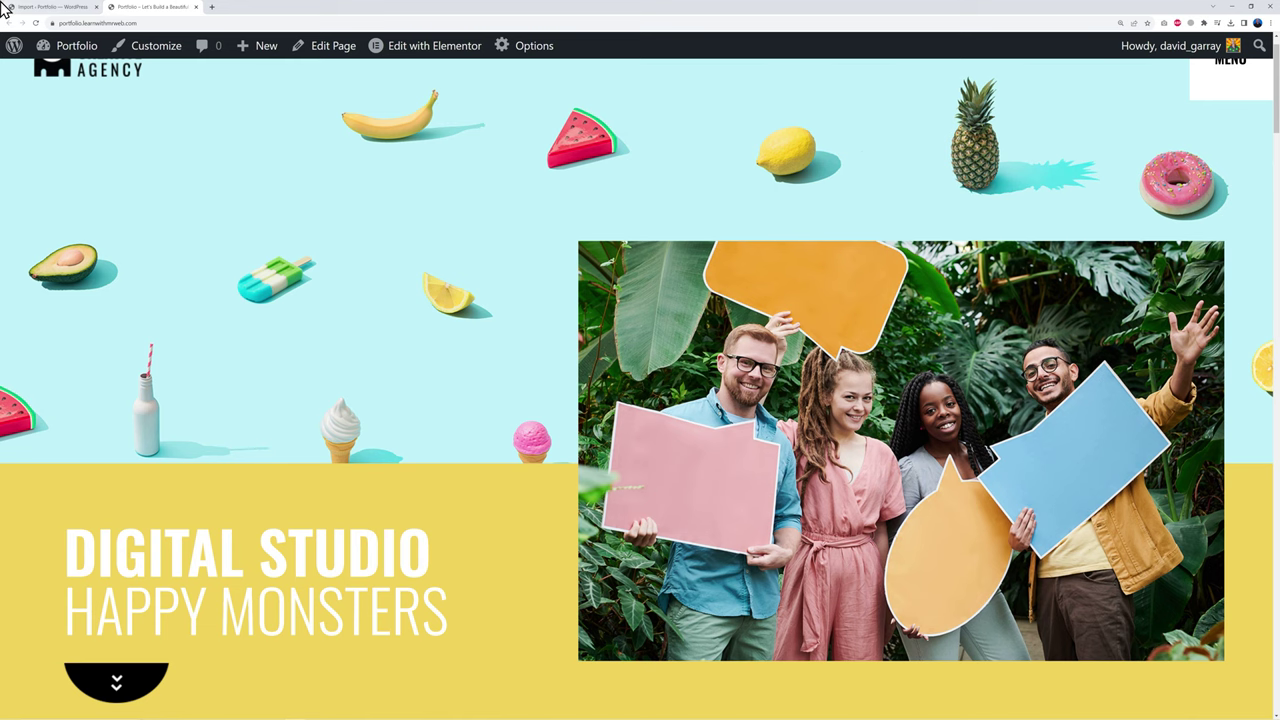
{"action": "left_click", "coordinate": [42, 8]}
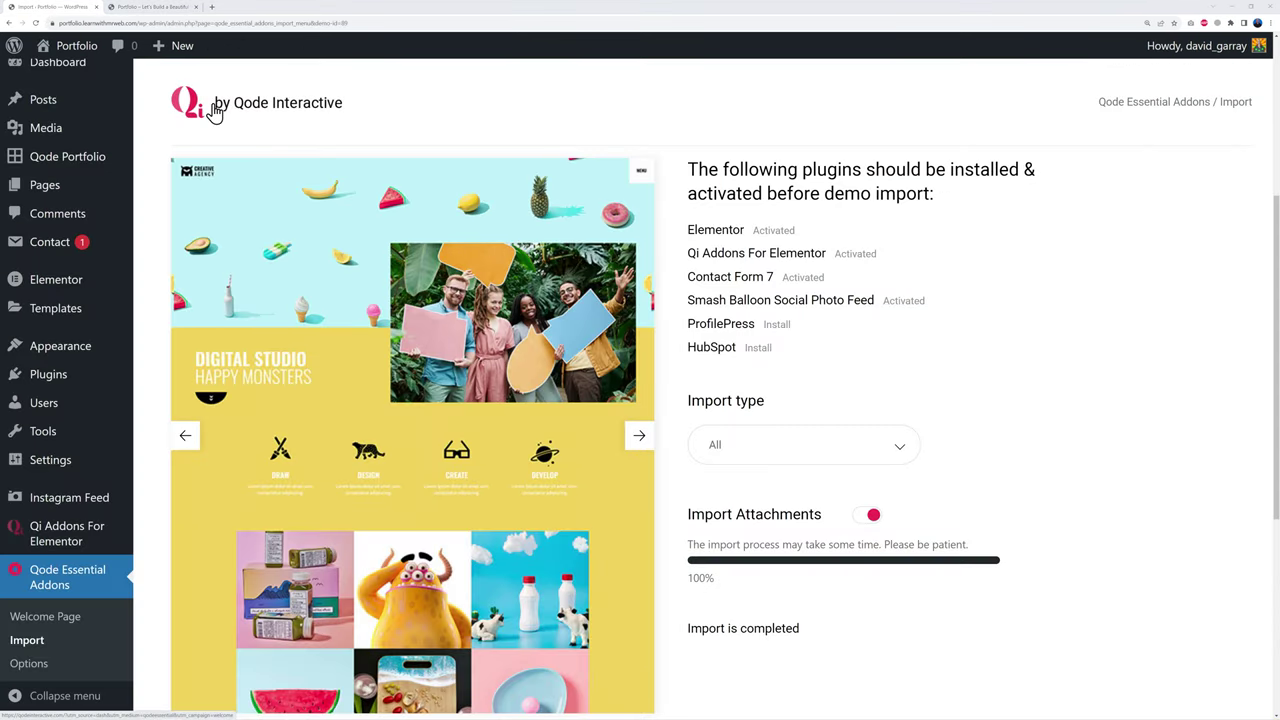
Step: Open All Pages in a new tab and allow Qi Addons diagnostic data collection
{"action": "mouse_move", "coordinate": [63, 189]}
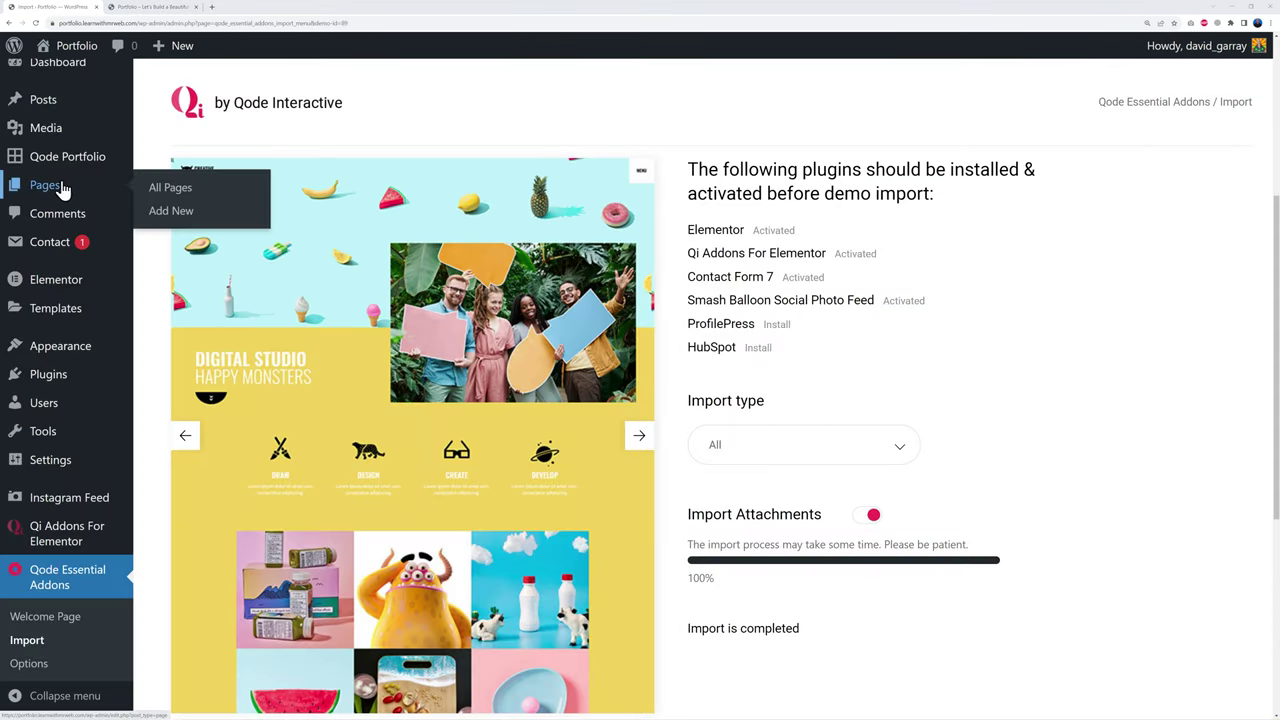
{"action": "right_click", "coordinate": [172, 197]}
{"action": "left_click", "coordinate": [188, 206]}
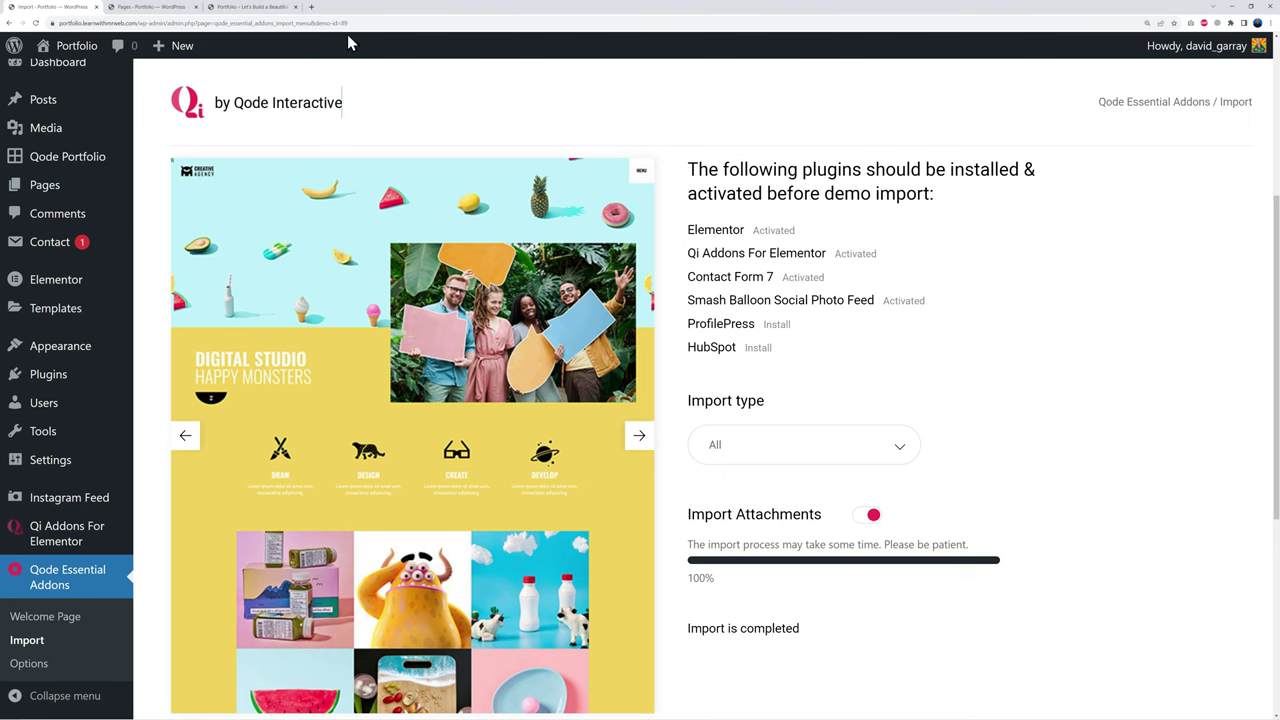
{"action": "left_click", "coordinate": [230, 8]}
{"action": "left_click", "coordinate": [155, 8]}
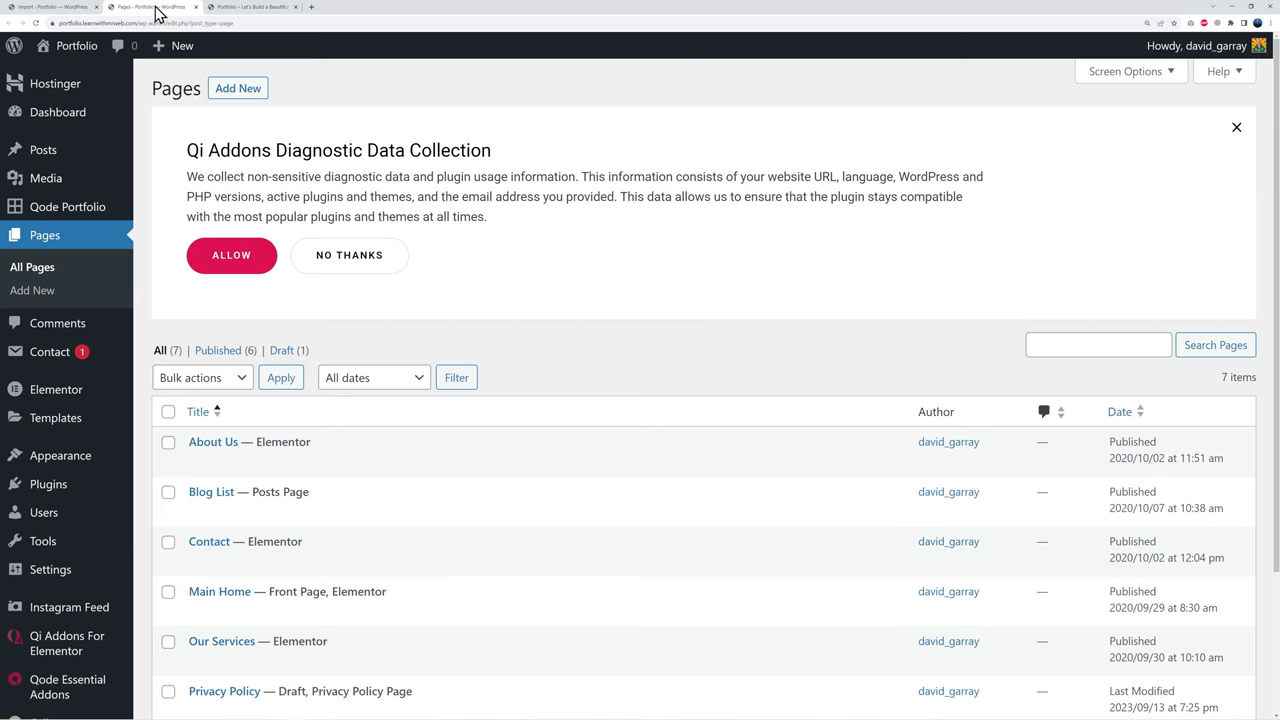
{"action": "left_click", "coordinate": [45, 8]}
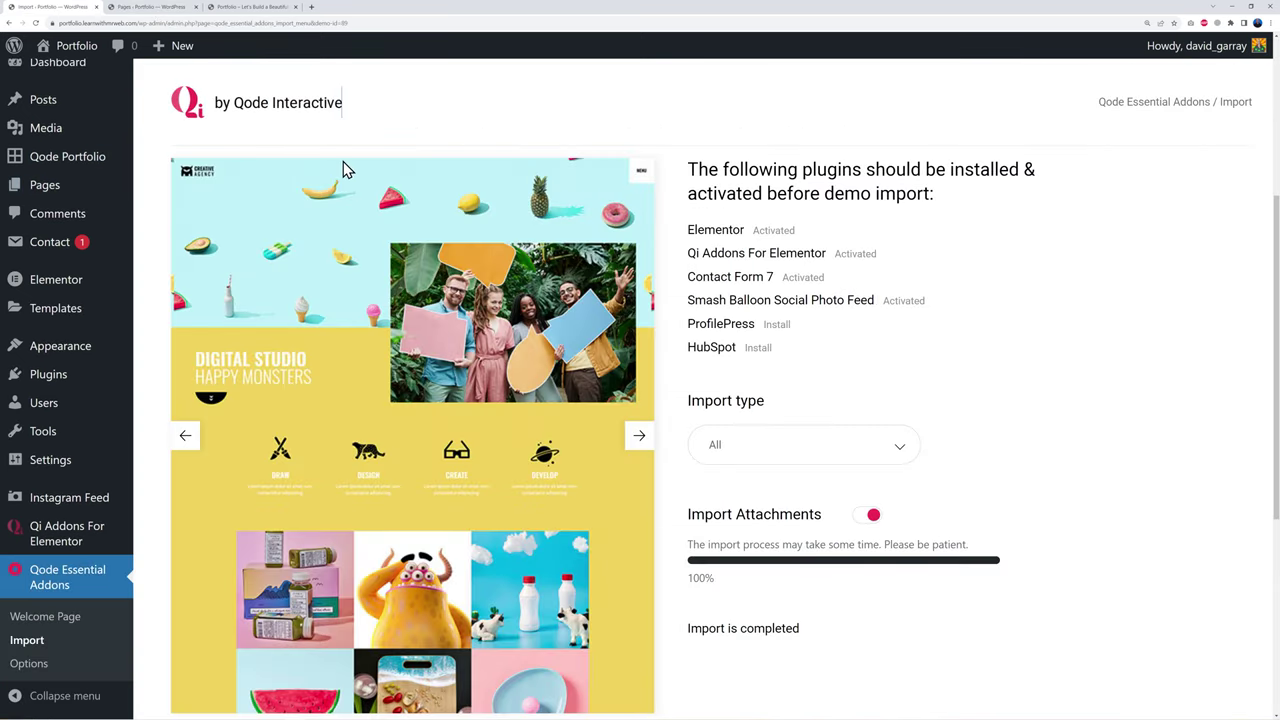
{"action": "left_click", "coordinate": [150, 9]}
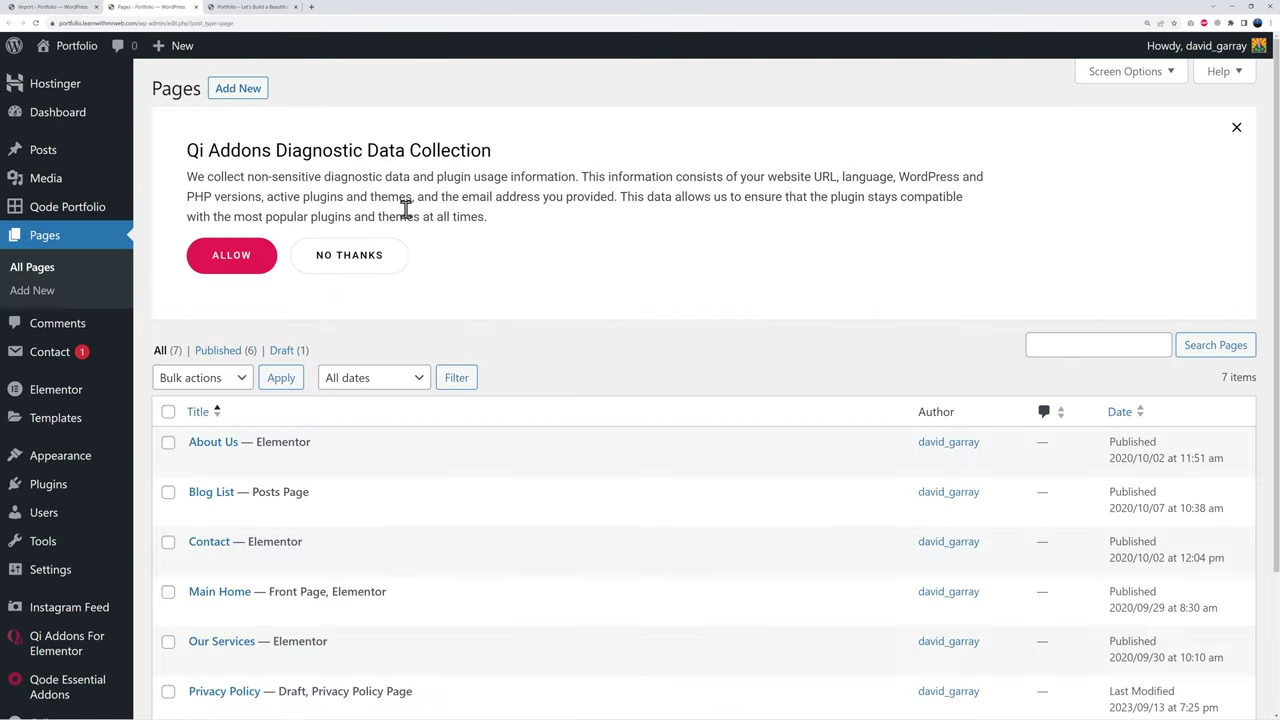
{"action": "left_click", "coordinate": [251, 261]}
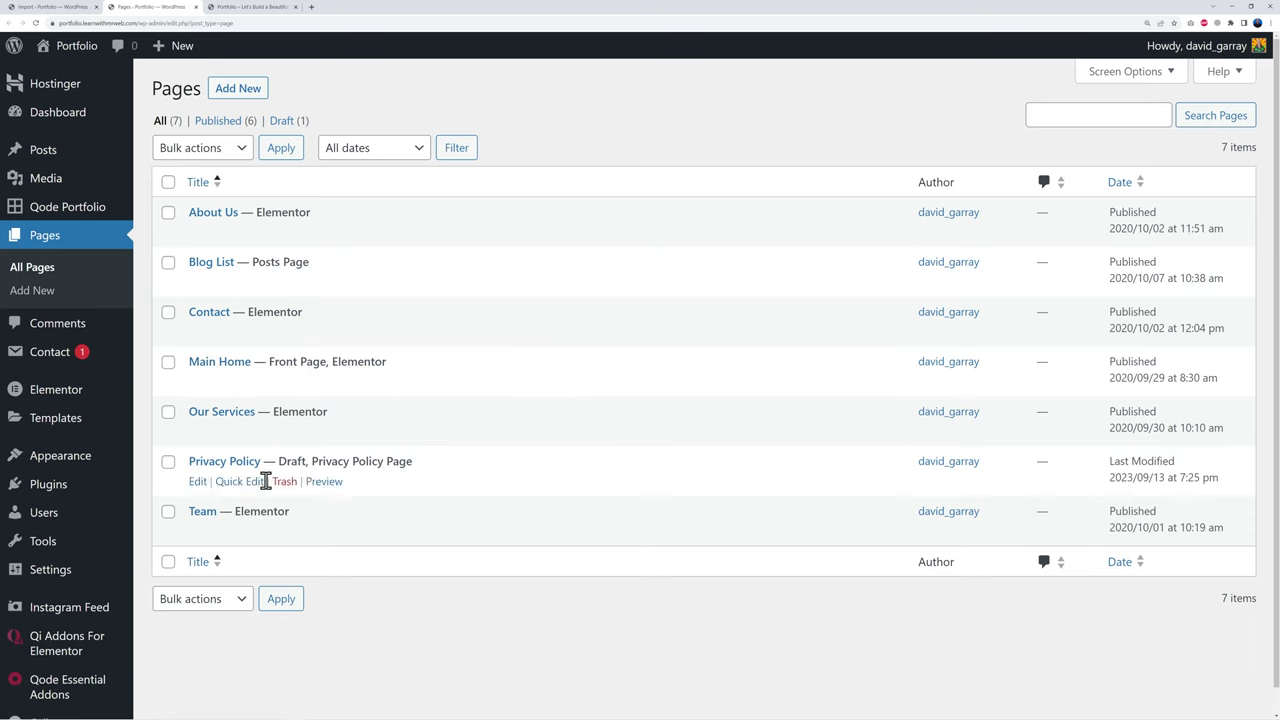
Step: Check the front page's Creative Agency hero and full-screen menu, then return to Pages
{"action": "left_click", "coordinate": [251, 8]}
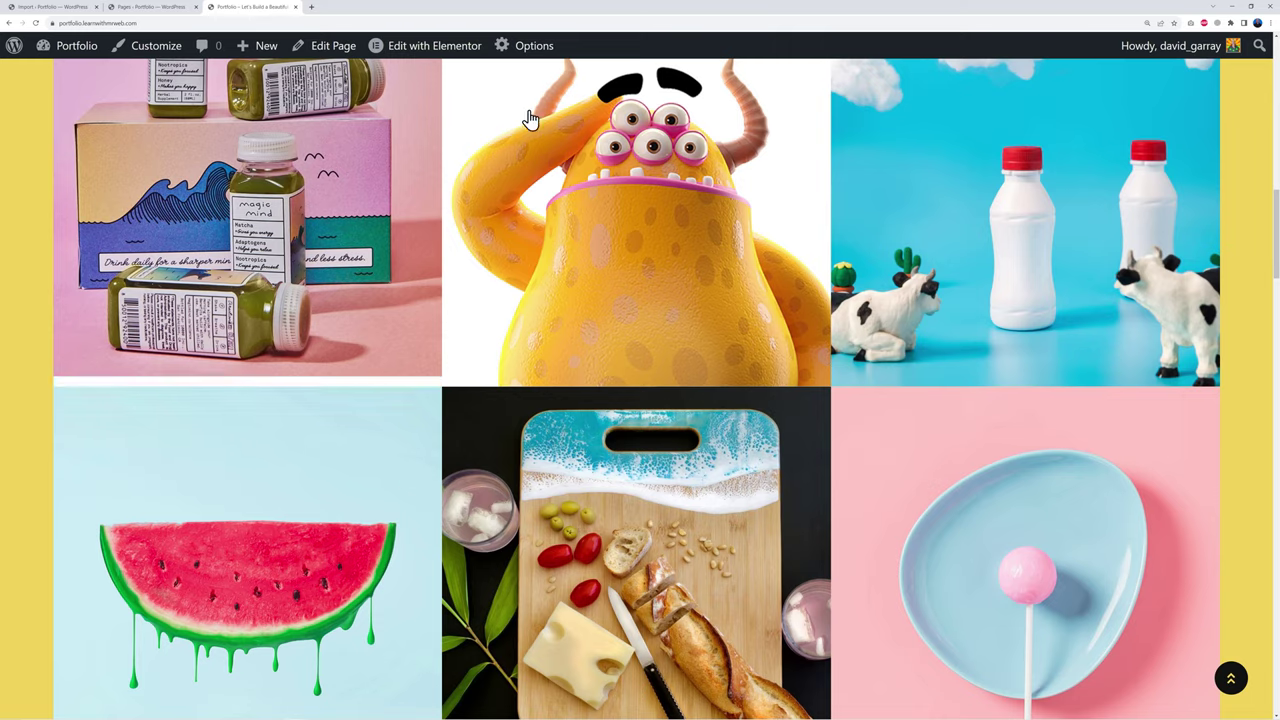
{"action": "scroll", "coordinate": [1248, 183], "scroll_direction": "up", "scroll_amount": 10}
{"action": "left_click", "coordinate": [1233, 115]}
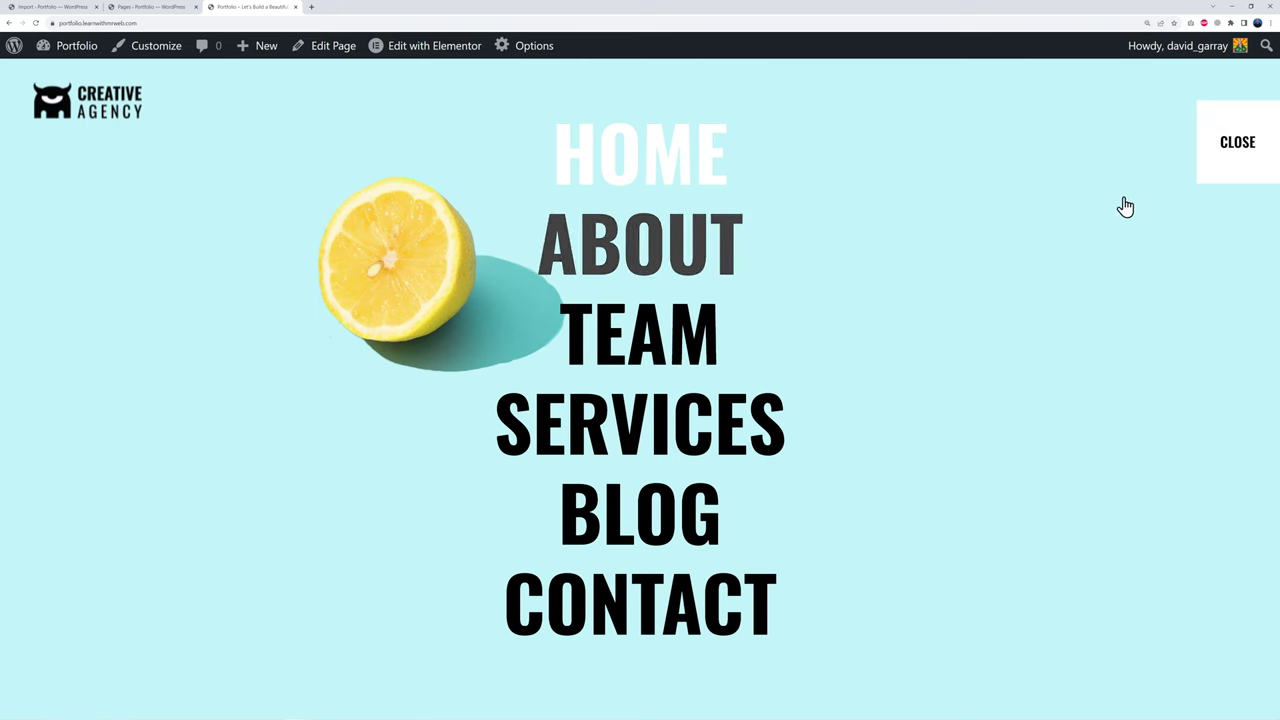
{"action": "left_click", "coordinate": [1220, 163]}
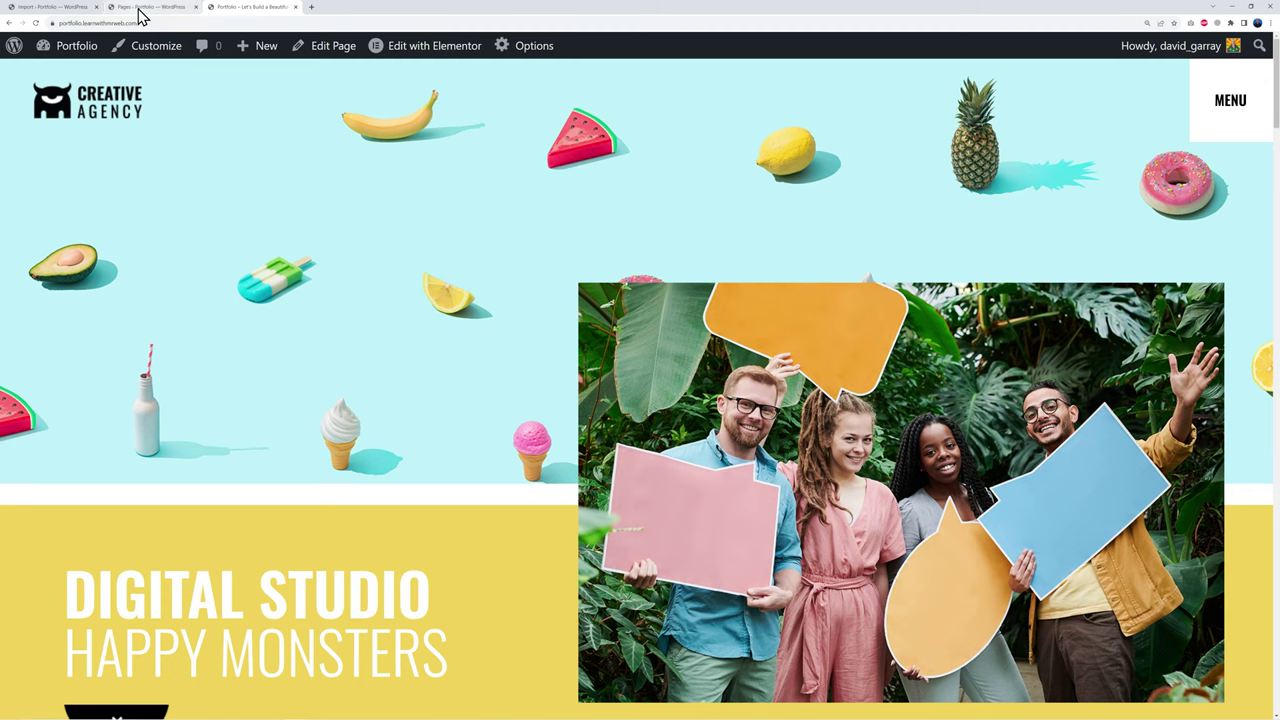
{"action": "left_click", "coordinate": [140, 9]}
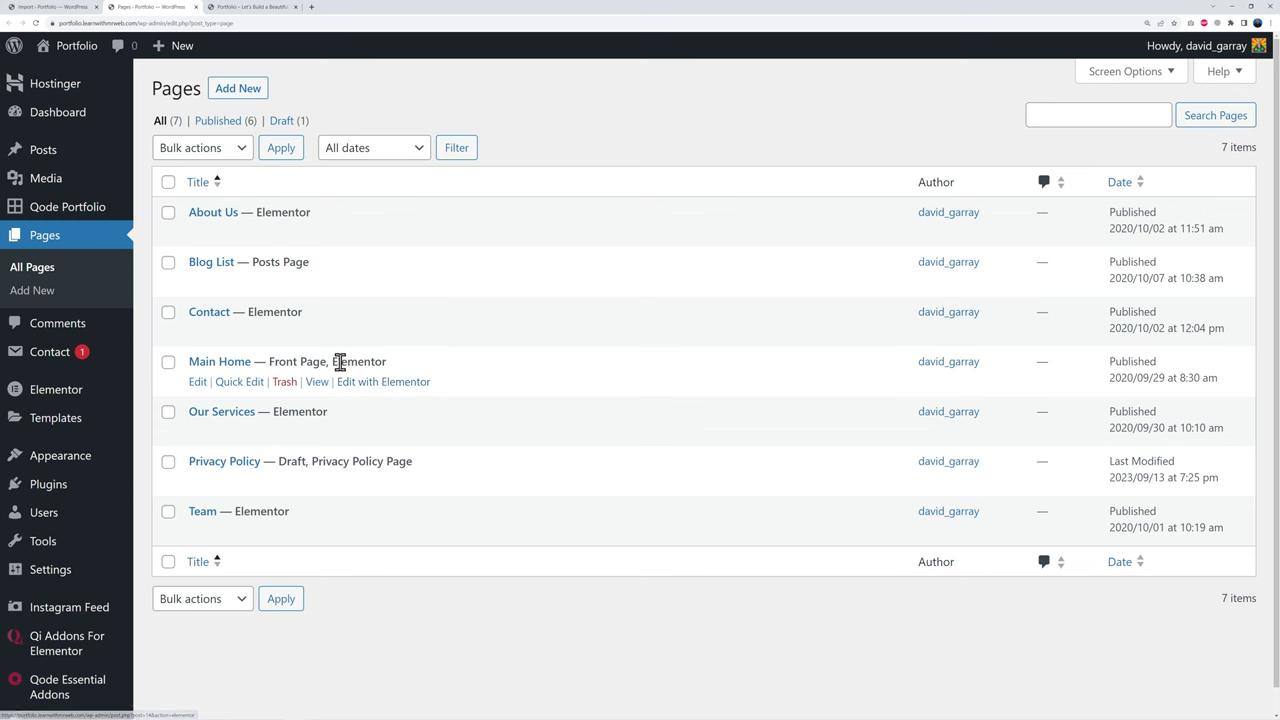
Step: Open Main Home in Elementor, then sync the template library and recreate the default kit
{"action": "left_click_drag", "start_coordinate": [334, 362], "coordinate": [378, 361]}
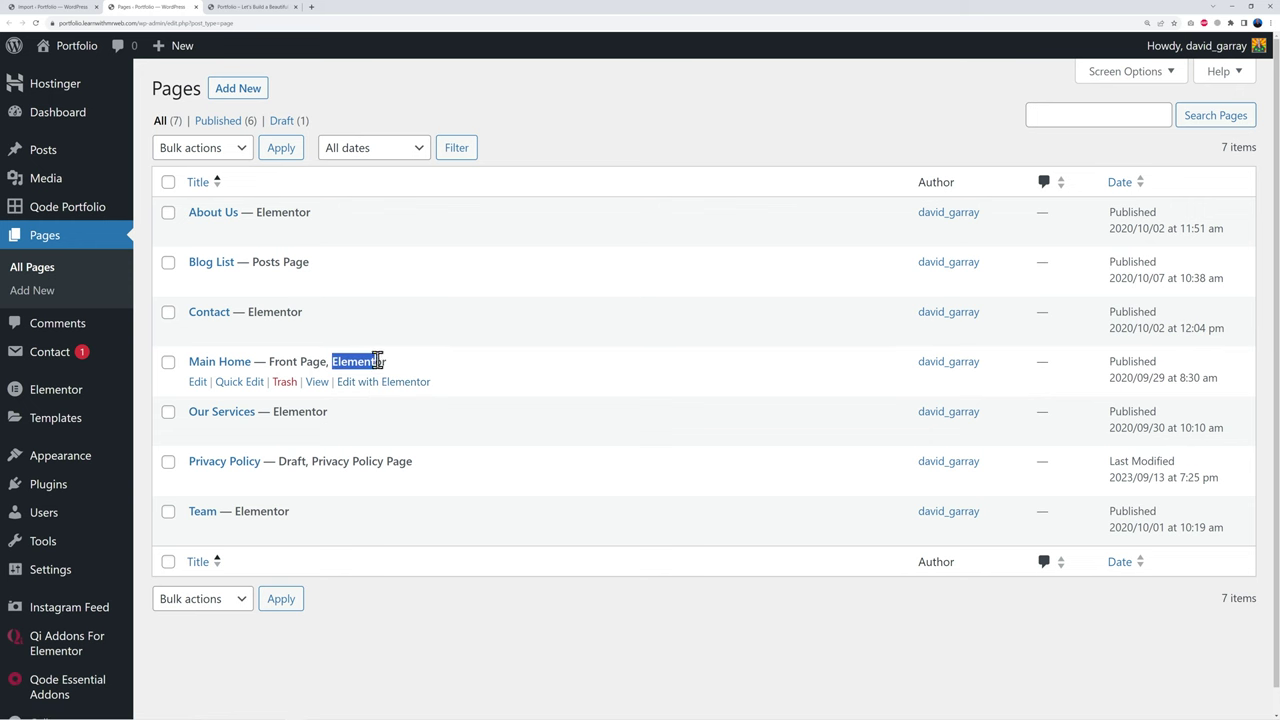
{"action": "left_click", "coordinate": [450, 371]}
{"action": "left_click", "coordinate": [387, 385]}
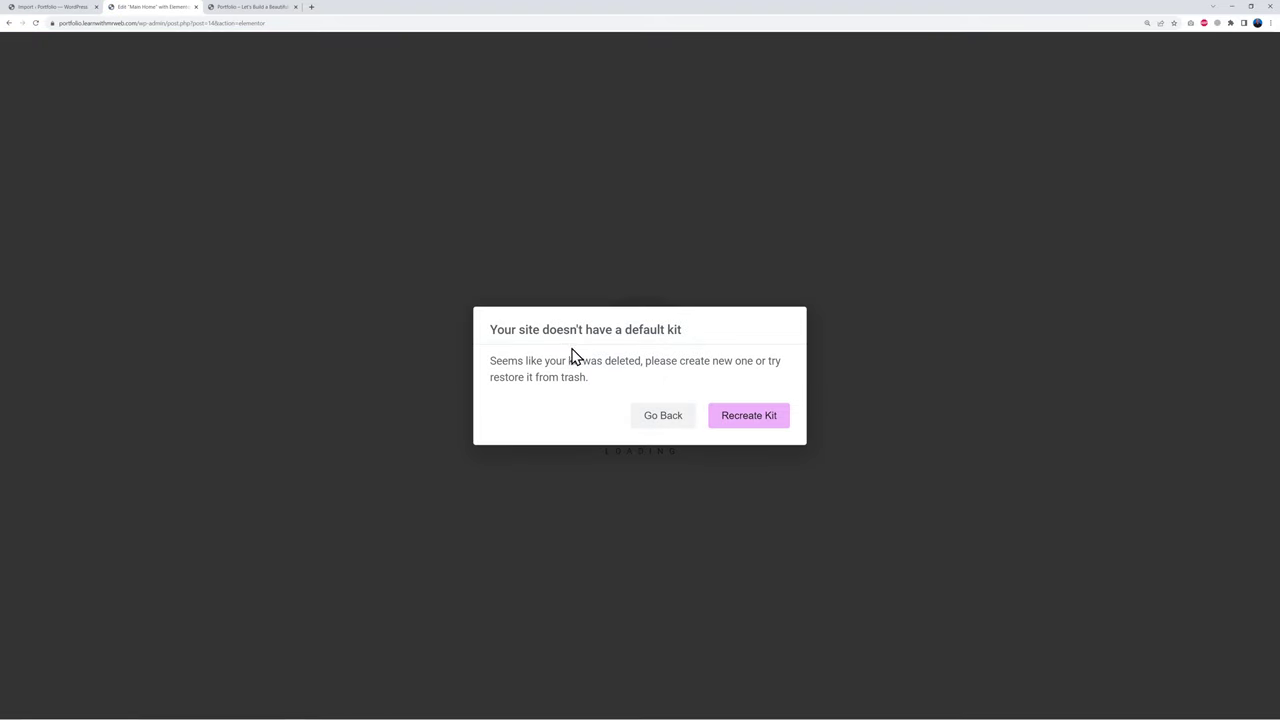
{"action": "left_click", "coordinate": [741, 417]}
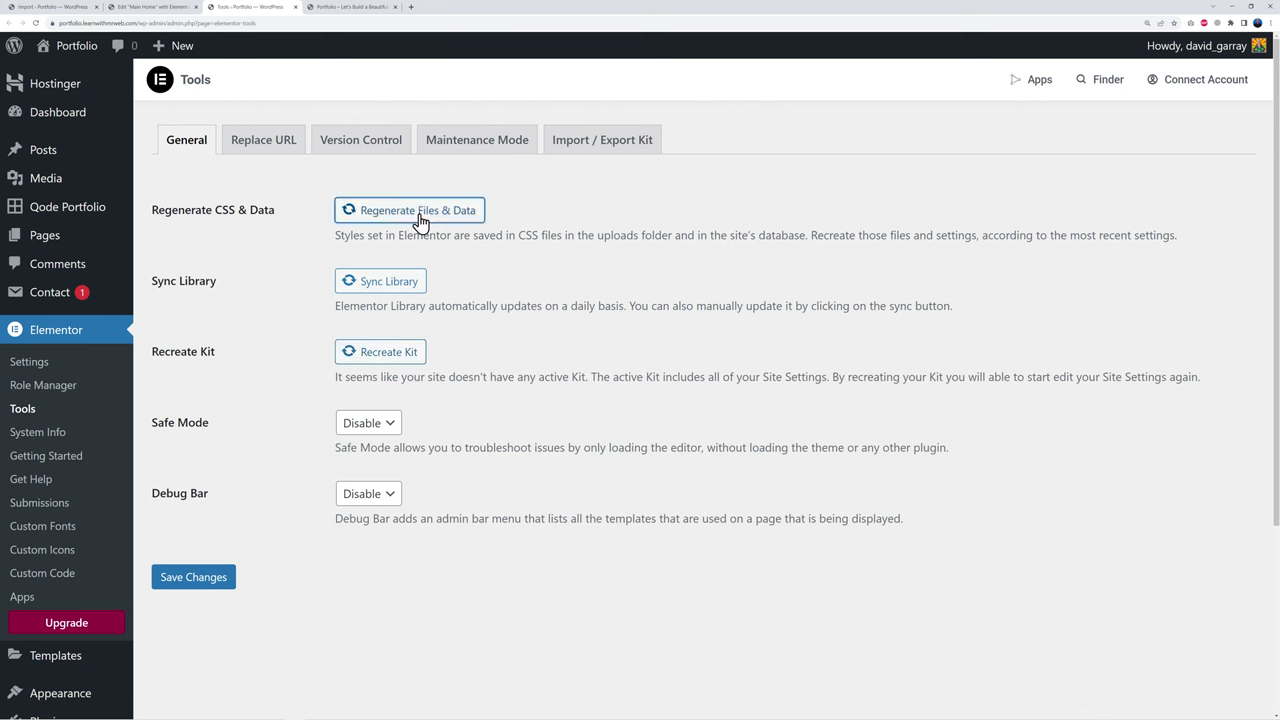
{"action": "left_click", "coordinate": [402, 286]}
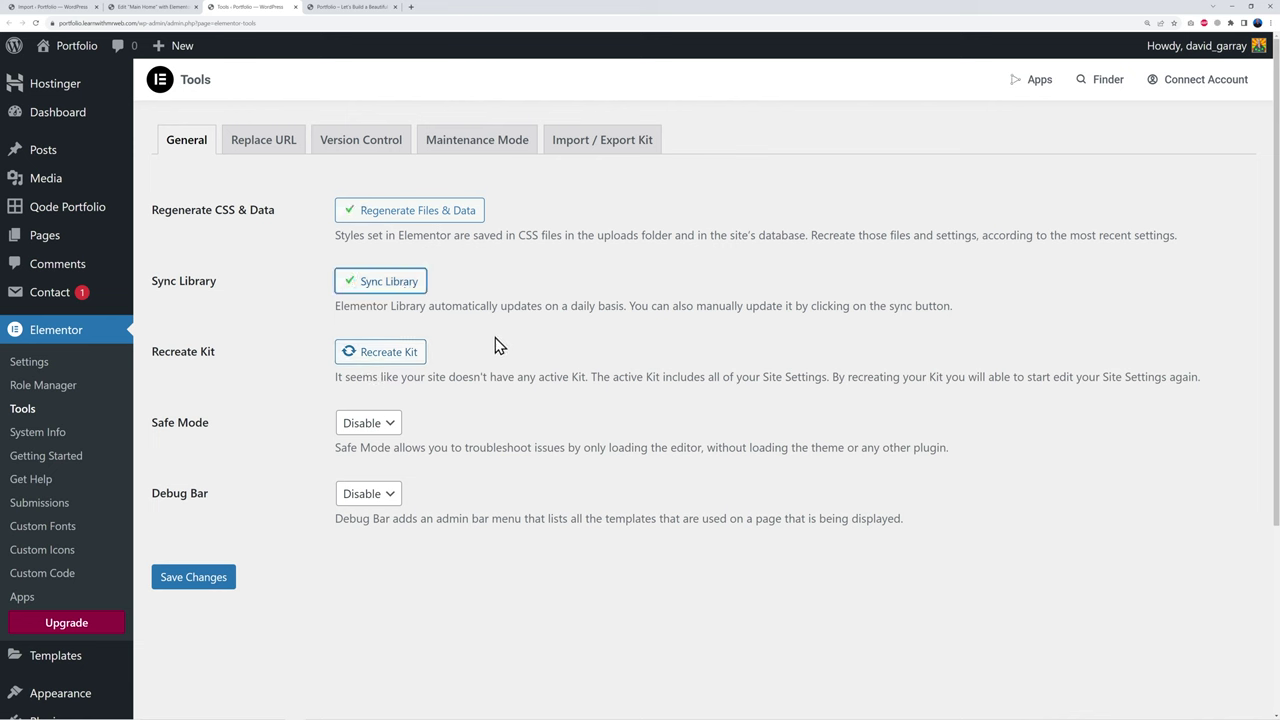
{"action": "left_click", "coordinate": [407, 358]}
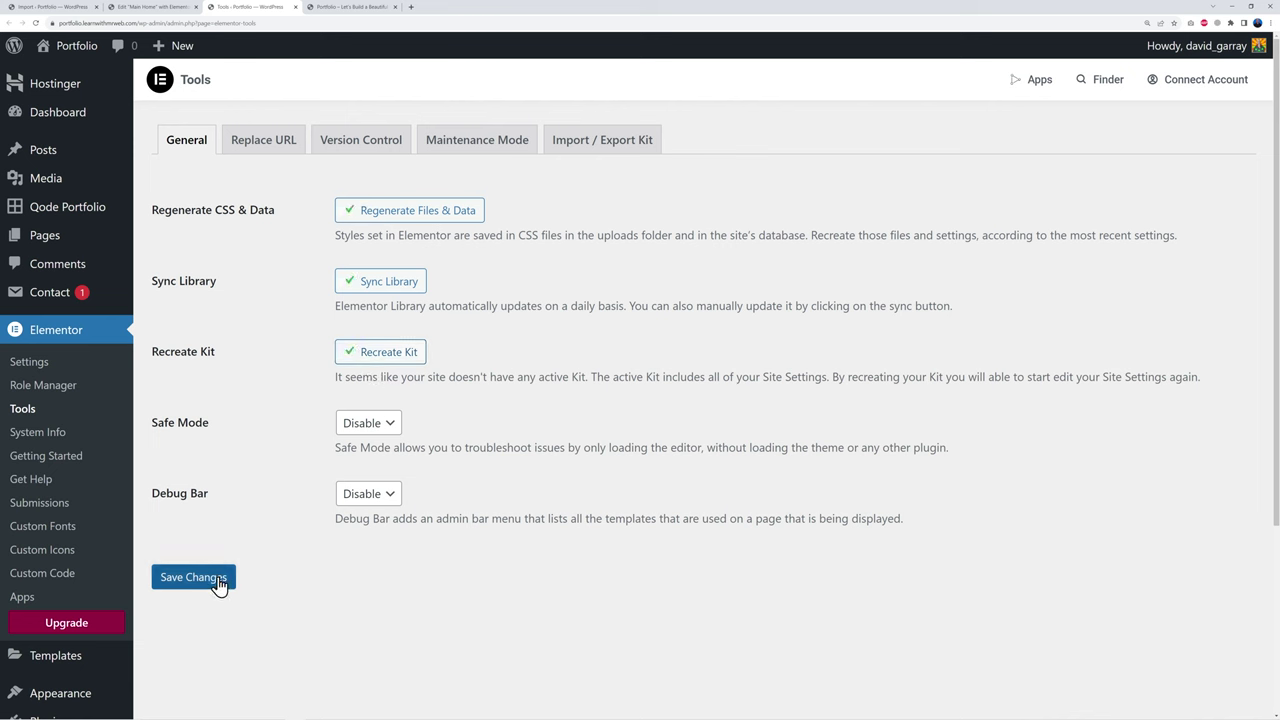
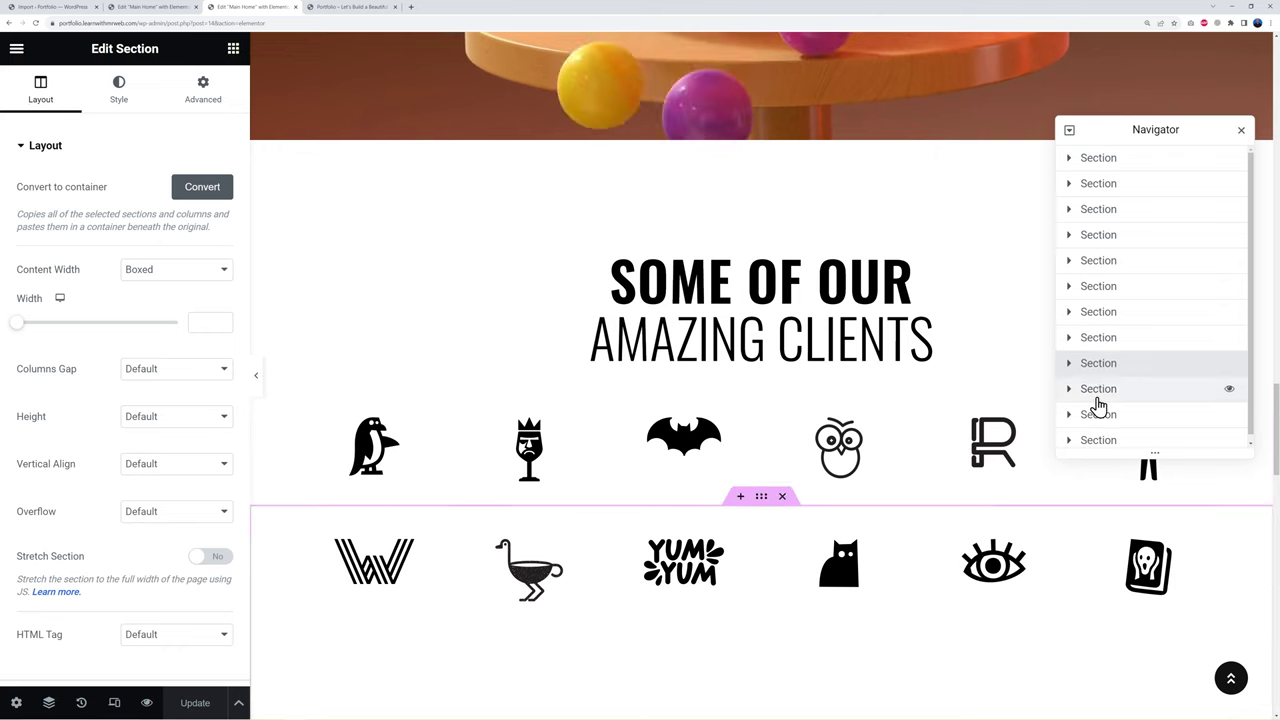
Step: Jump to the hero section through the Navigator, then bring back the Elements widget panel
{"action": "left_click", "coordinate": [1097, 166]}
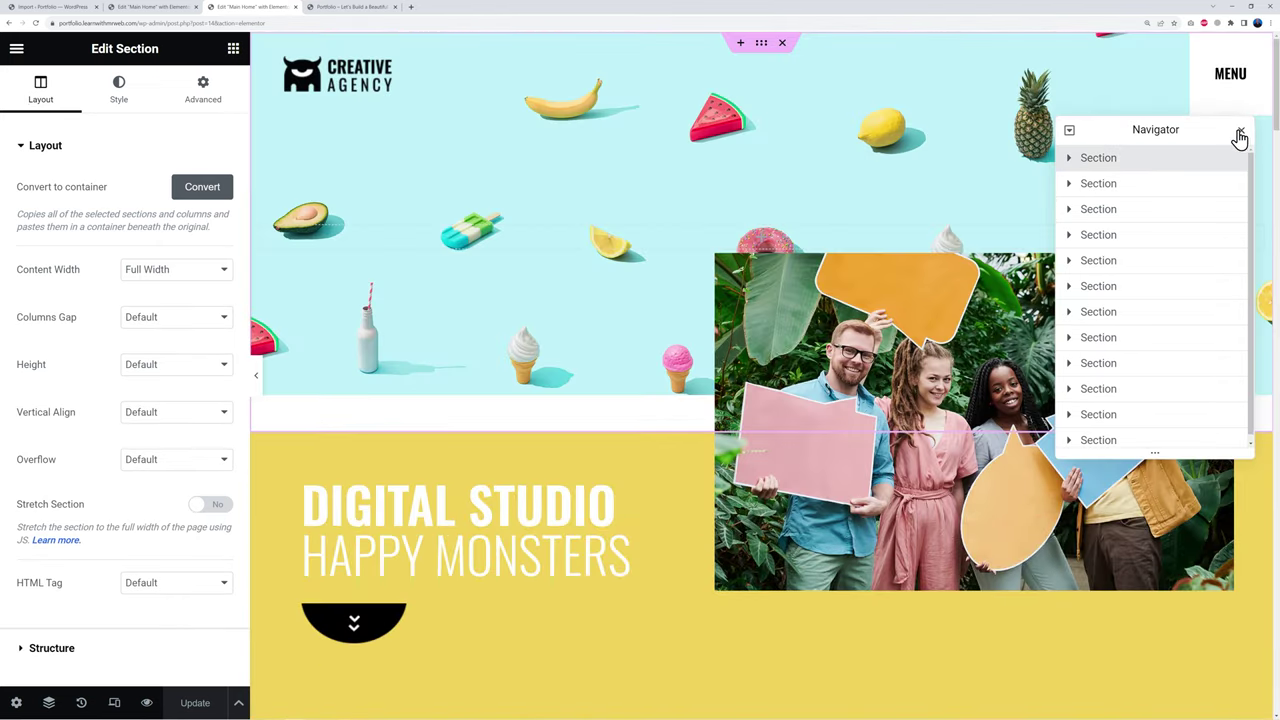
{"action": "left_click", "coordinate": [1240, 134]}
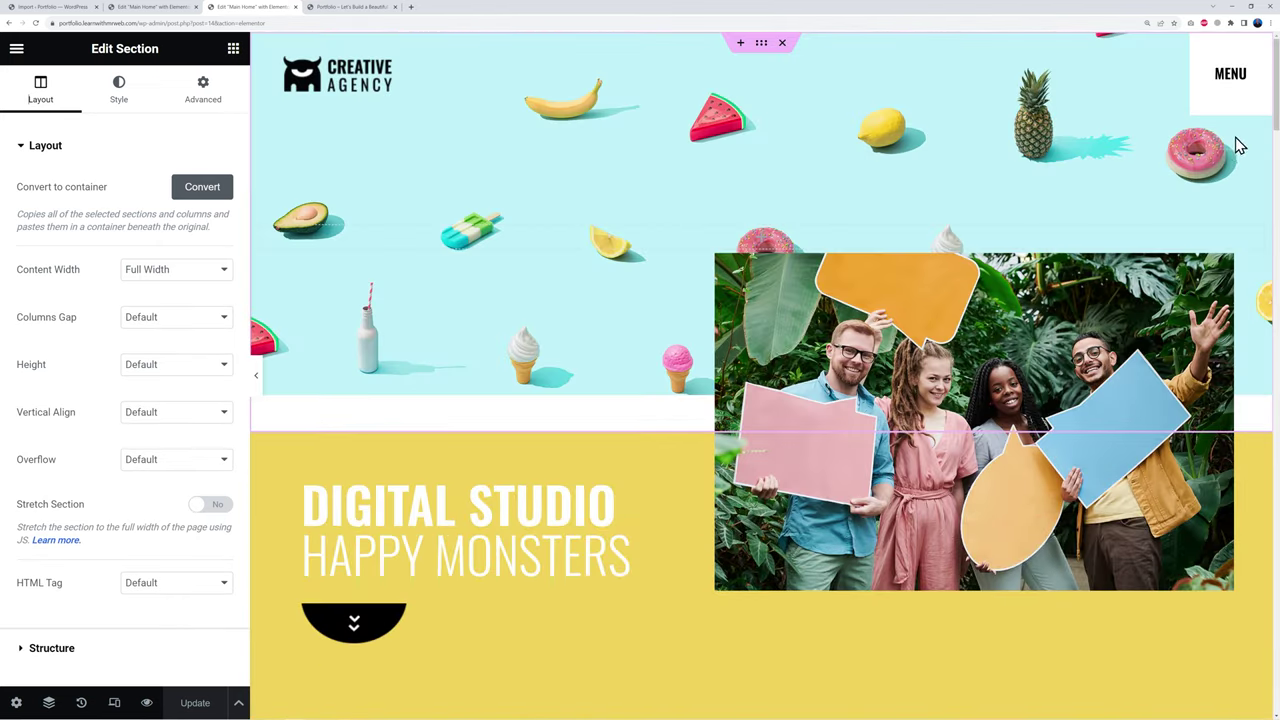
{"action": "left_click", "coordinate": [53, 706]}
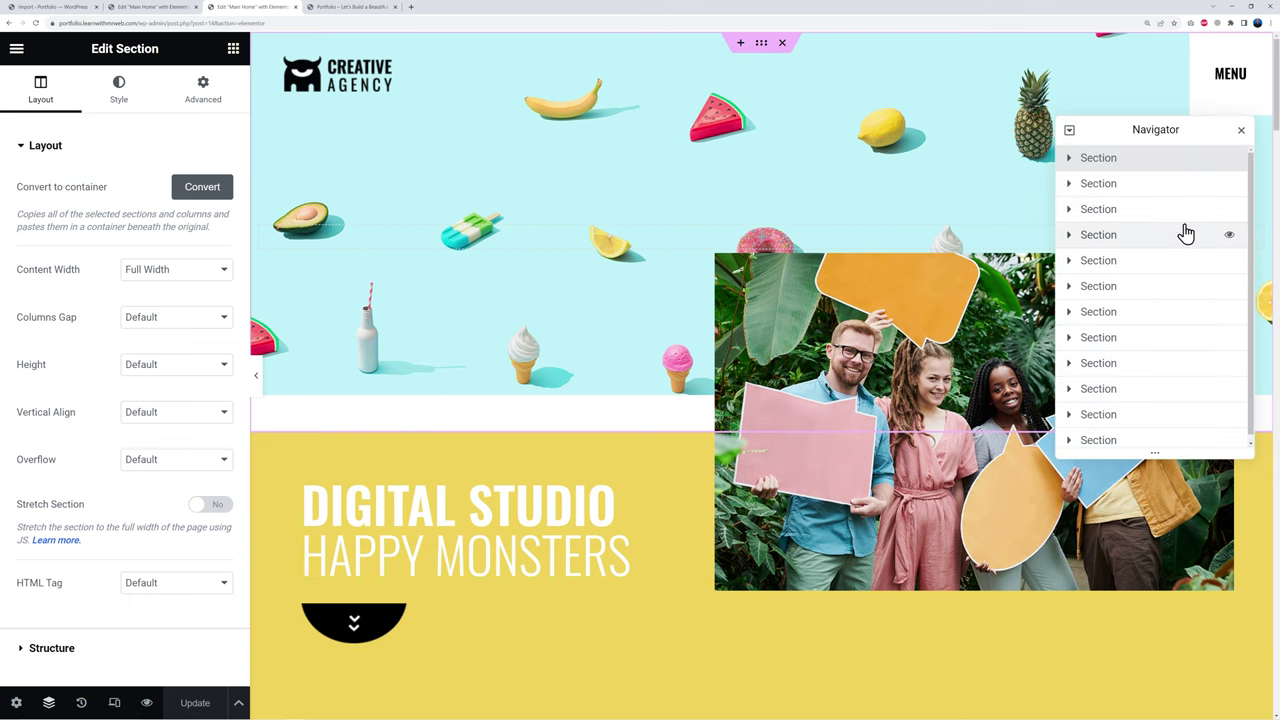
{"action": "left_click", "coordinate": [1241, 131]}
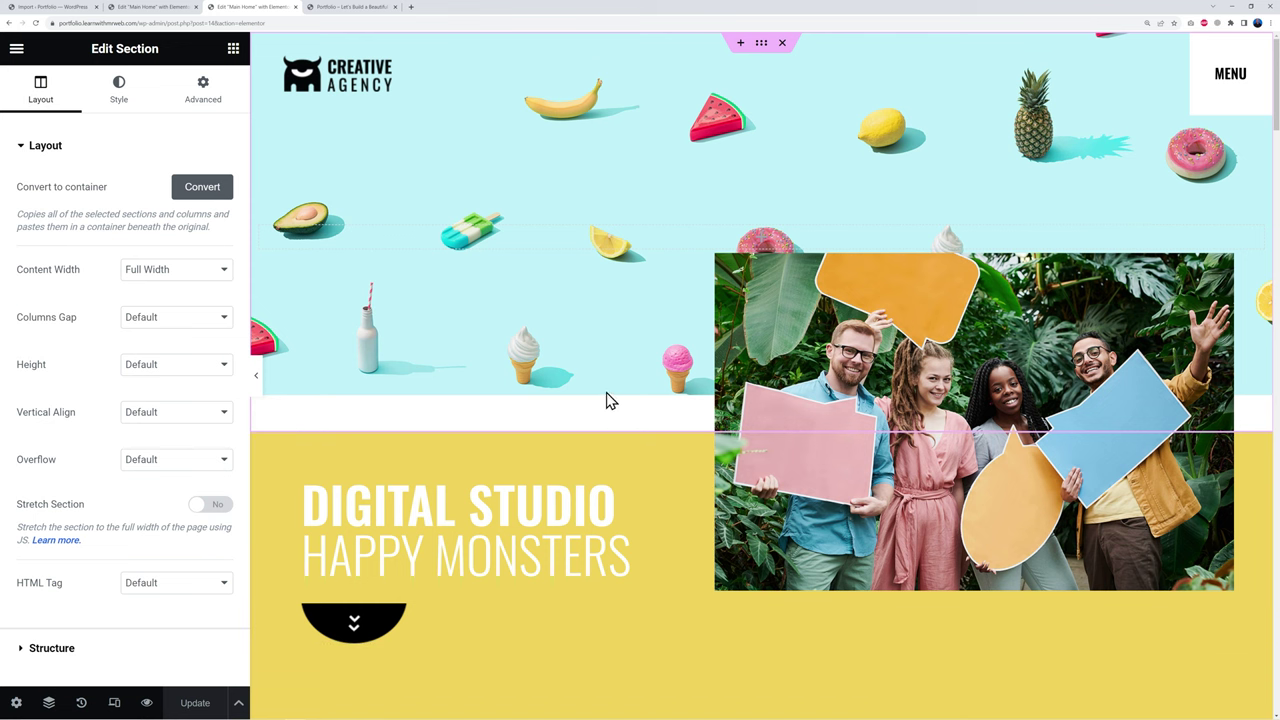
{"action": "left_click", "coordinate": [233, 49]}
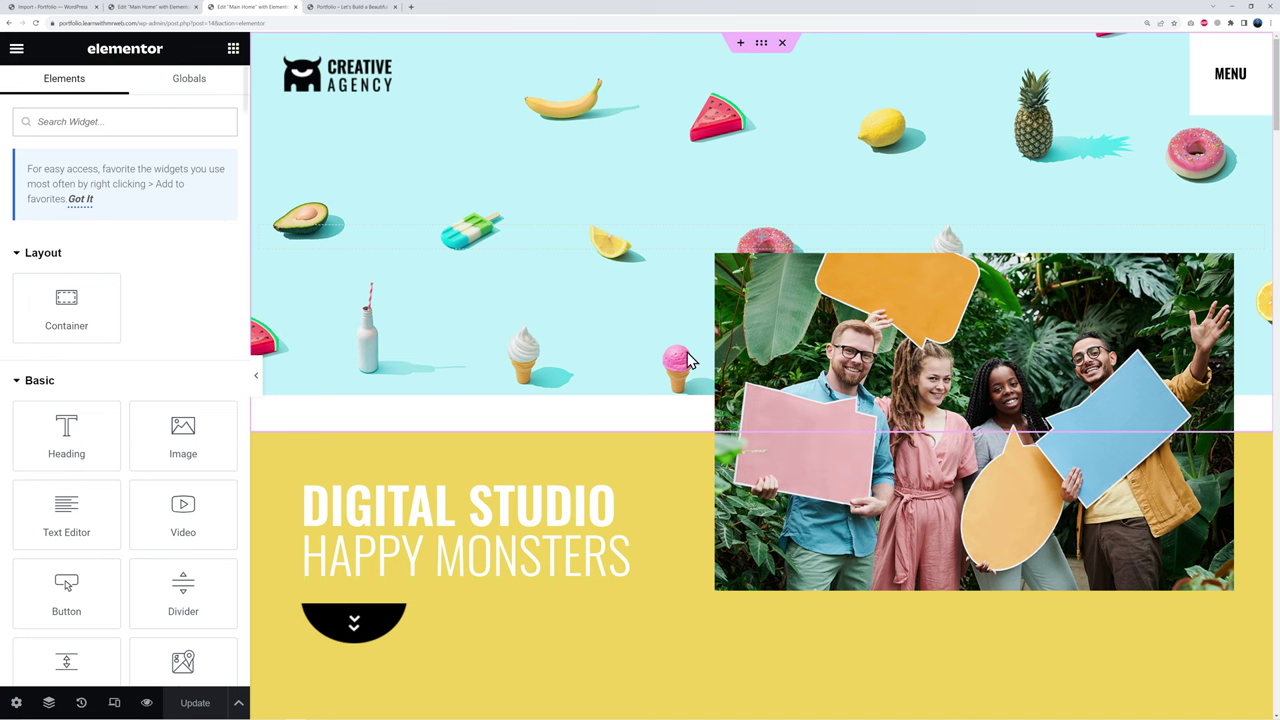
Step: Select the hero section and column, then load the title, subtitle and arrow image settings
{"action": "left_click", "coordinate": [762, 44]}
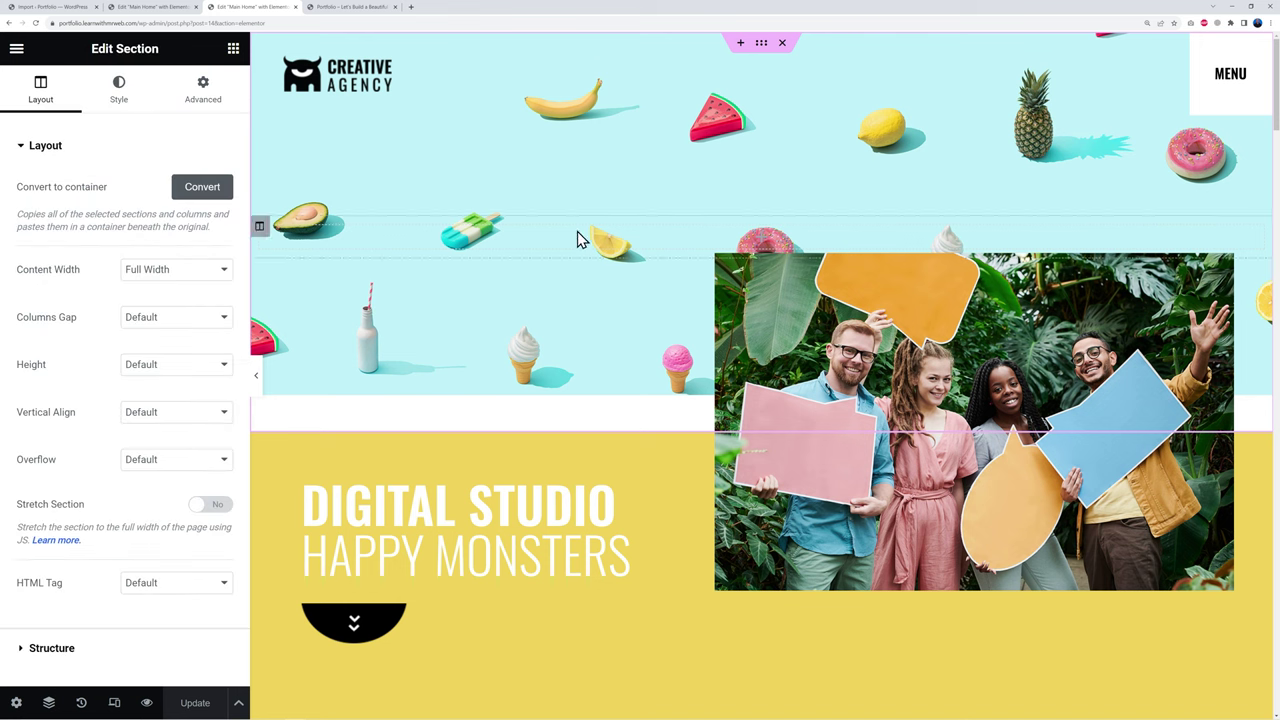
{"action": "scroll", "coordinate": [688, 358], "scroll_direction": "down", "scroll_amount": 3}
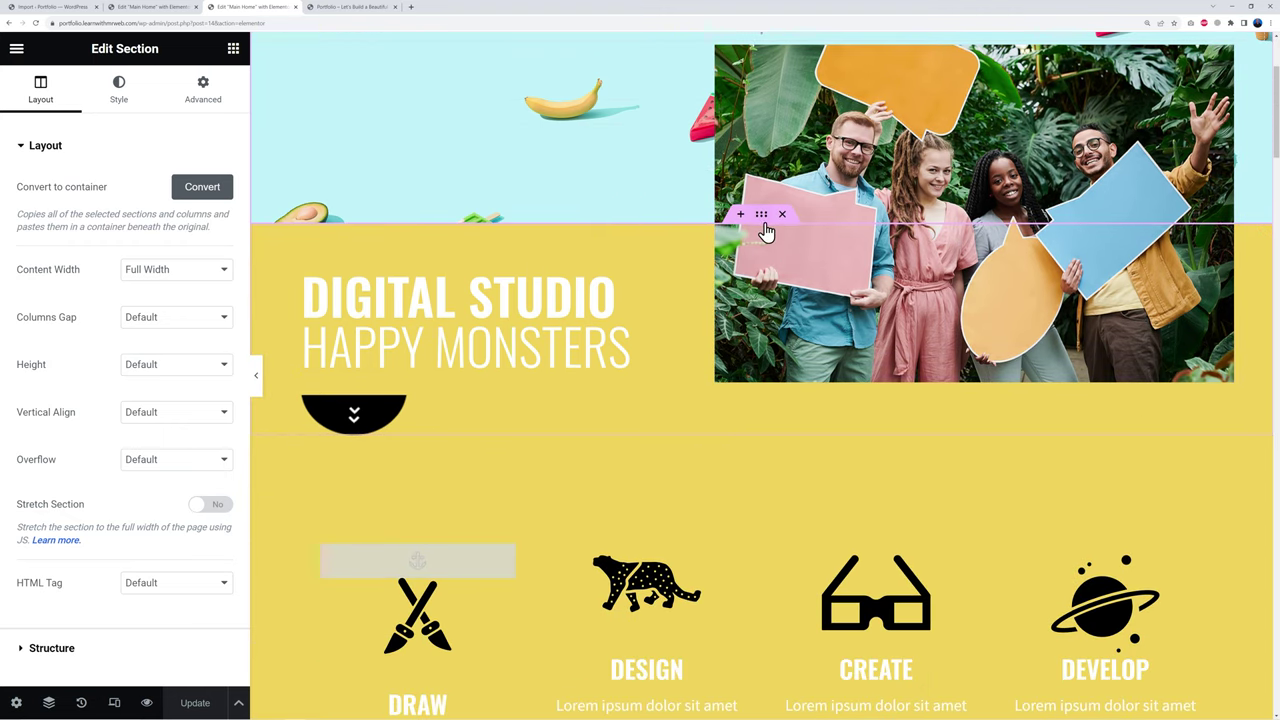
{"action": "scroll", "coordinate": [760, 300], "scroll_direction": "up", "scroll_amount": 1}
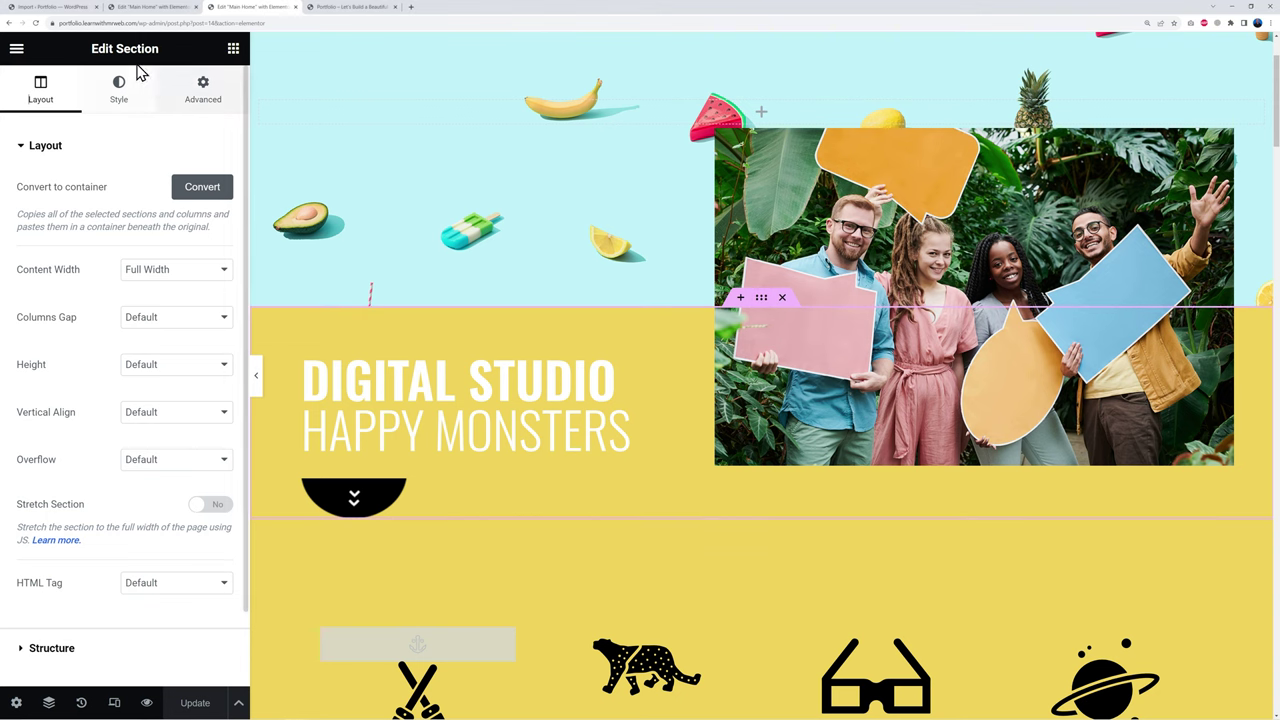
{"action": "scroll", "coordinate": [799, 353], "scroll_direction": "down", "scroll_amount": 1}
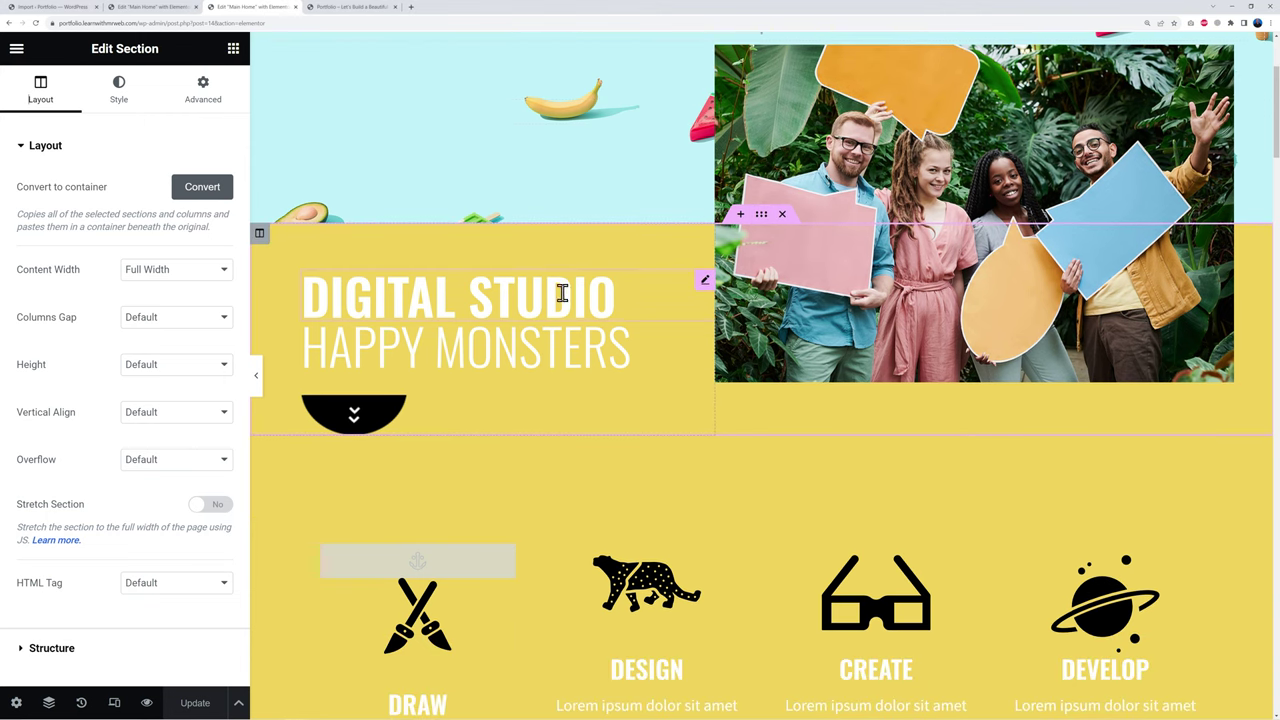
{"action": "left_click", "coordinate": [259, 238]}
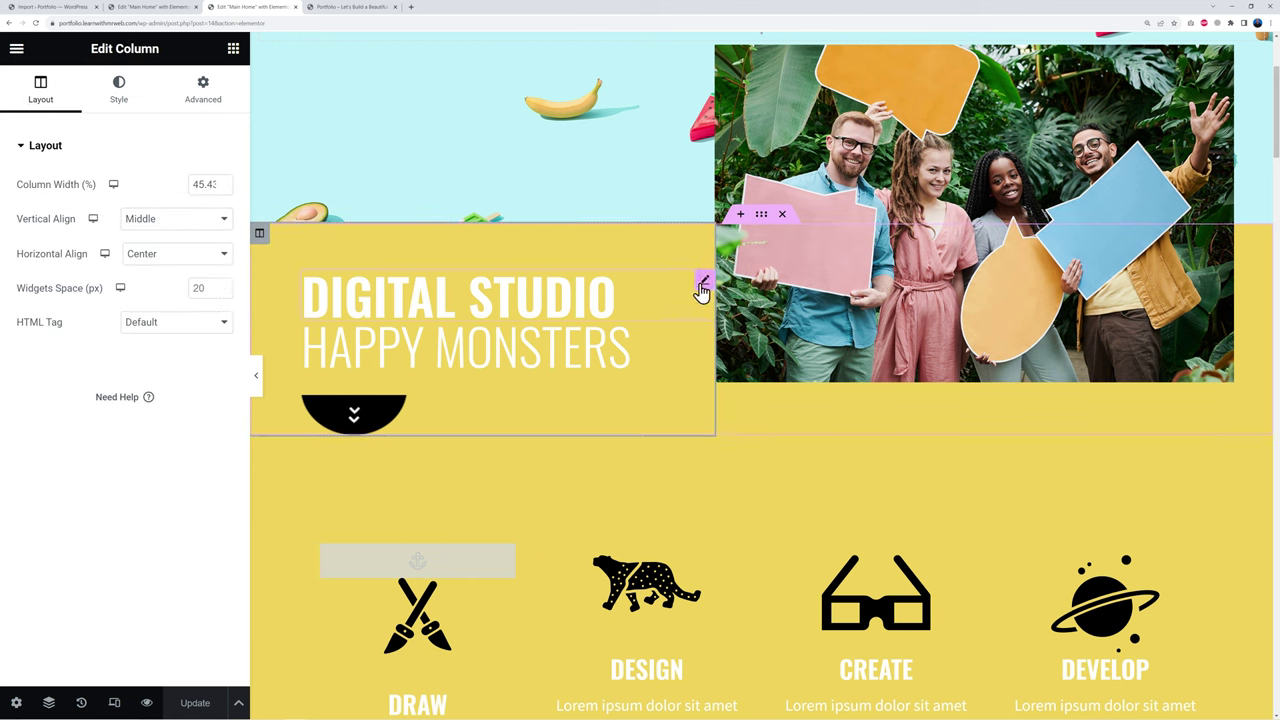
{"action": "left_click", "coordinate": [705, 281]}
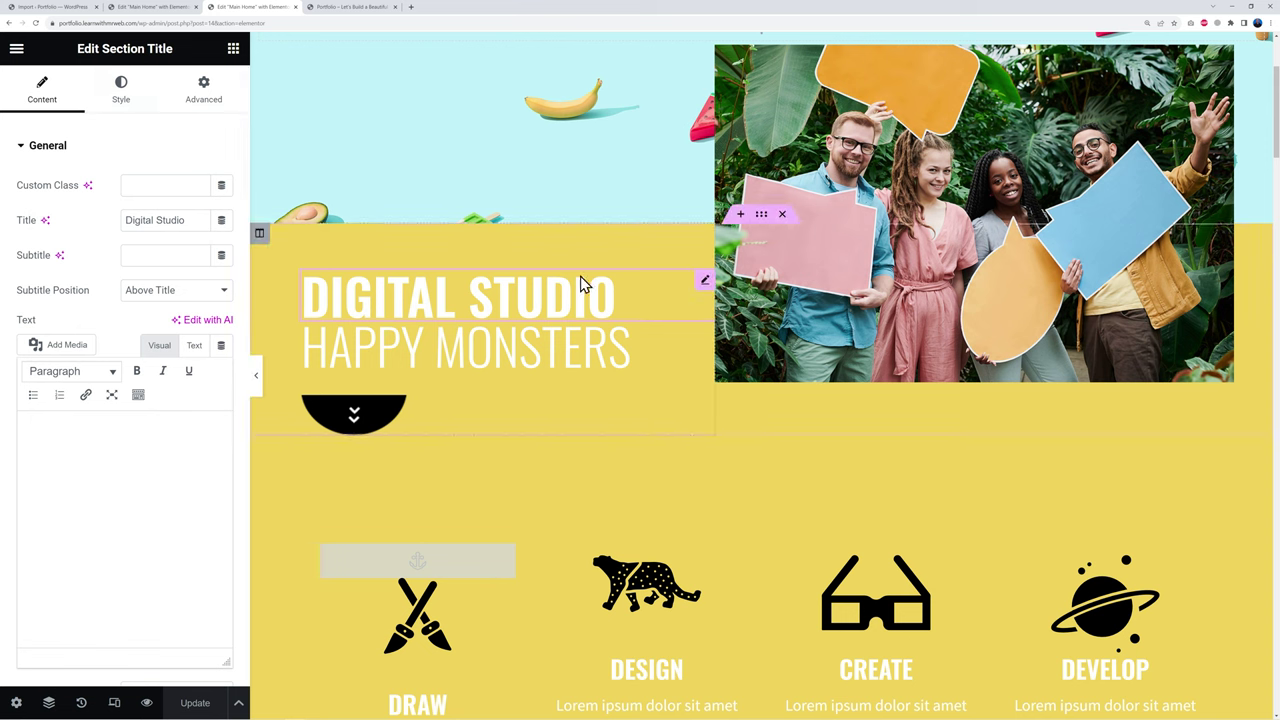
{"action": "left_click", "coordinate": [705, 350]}
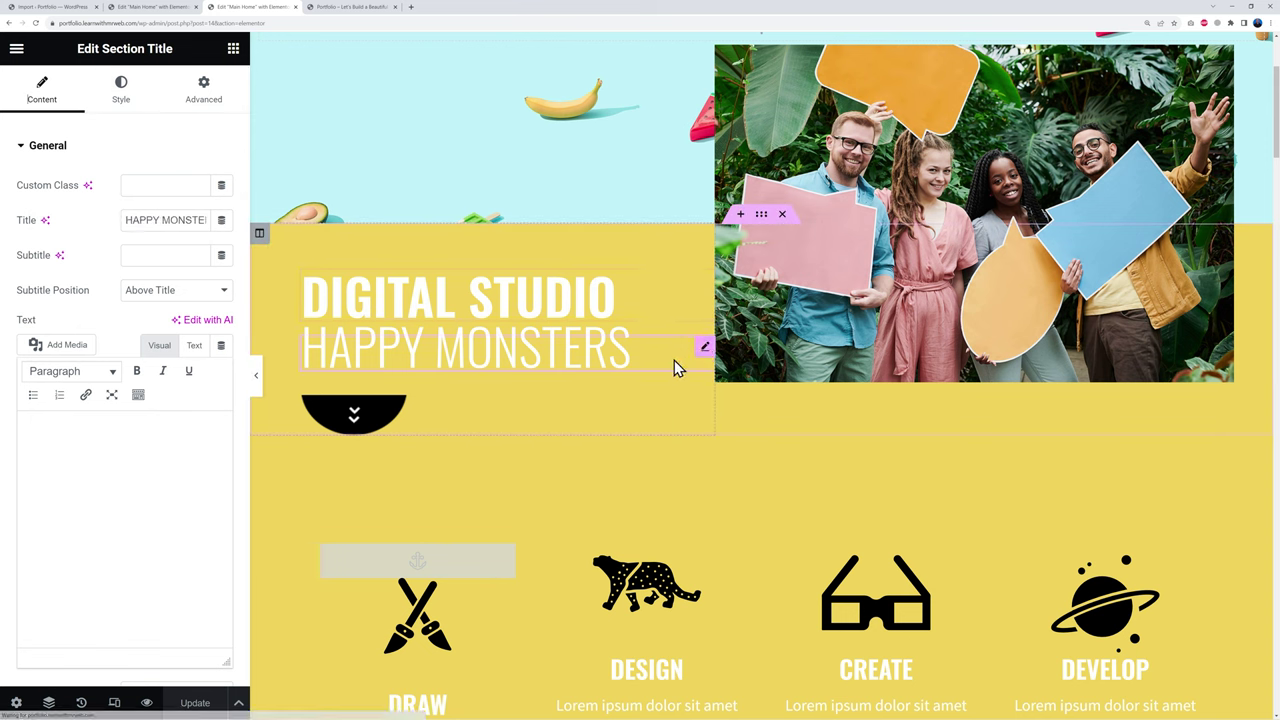
{"action": "left_click", "coordinate": [705, 402]}
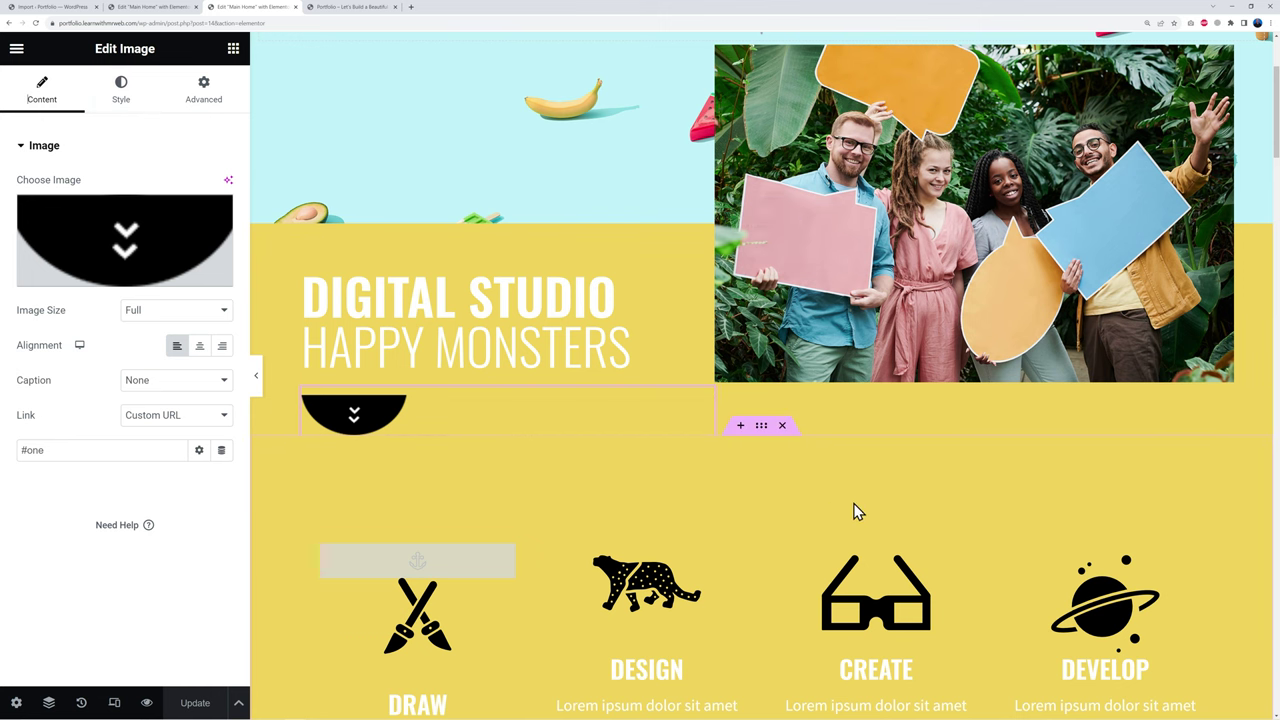
{"action": "scroll", "coordinate": [840, 510], "scroll_direction": "up", "scroll_amount": 3}
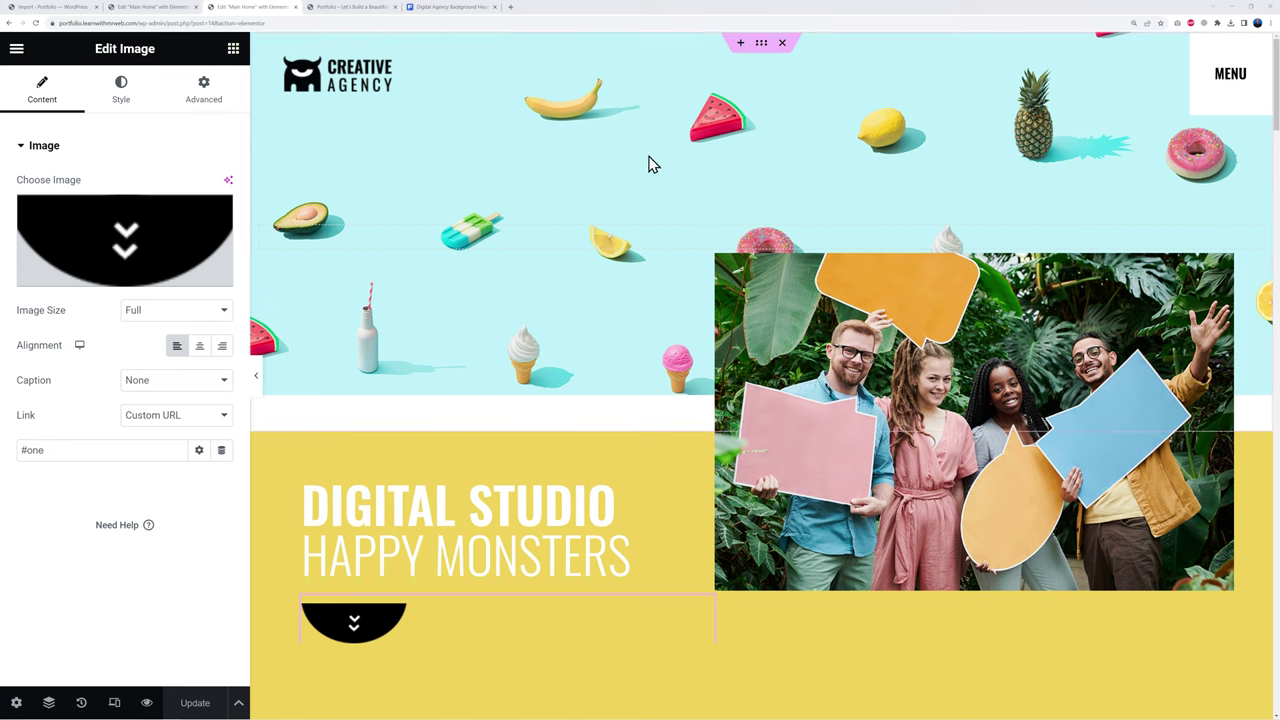
Step: Open the hero section's Style background settings to choose a new background image
{"action": "right_click", "coordinate": [566, 297]}
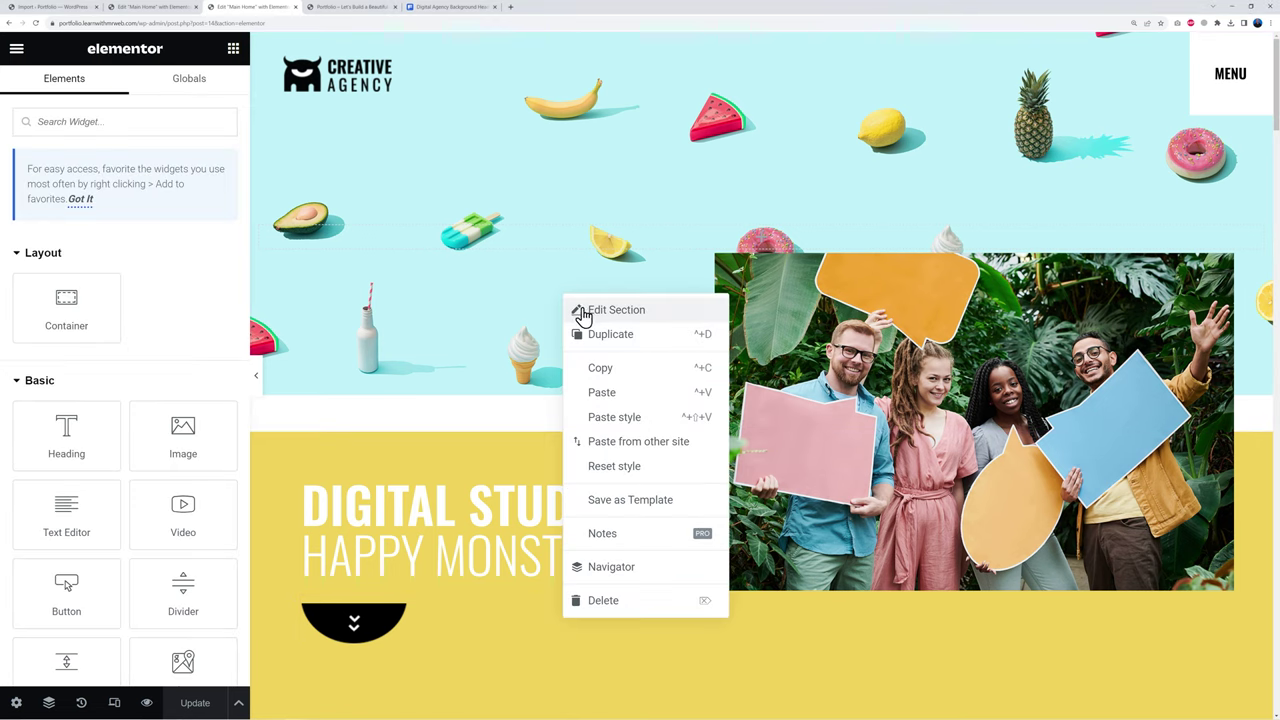
{"action": "left_click", "coordinate": [584, 311]}
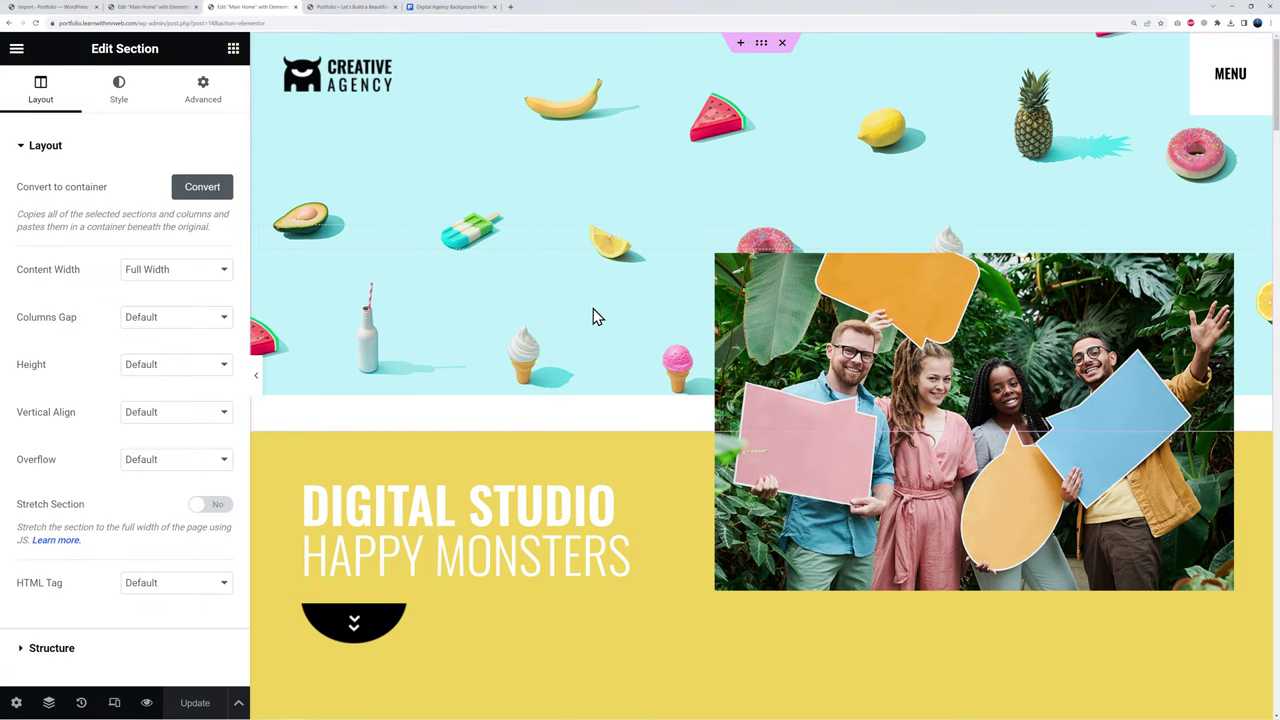
{"action": "left_click", "coordinate": [118, 98]}
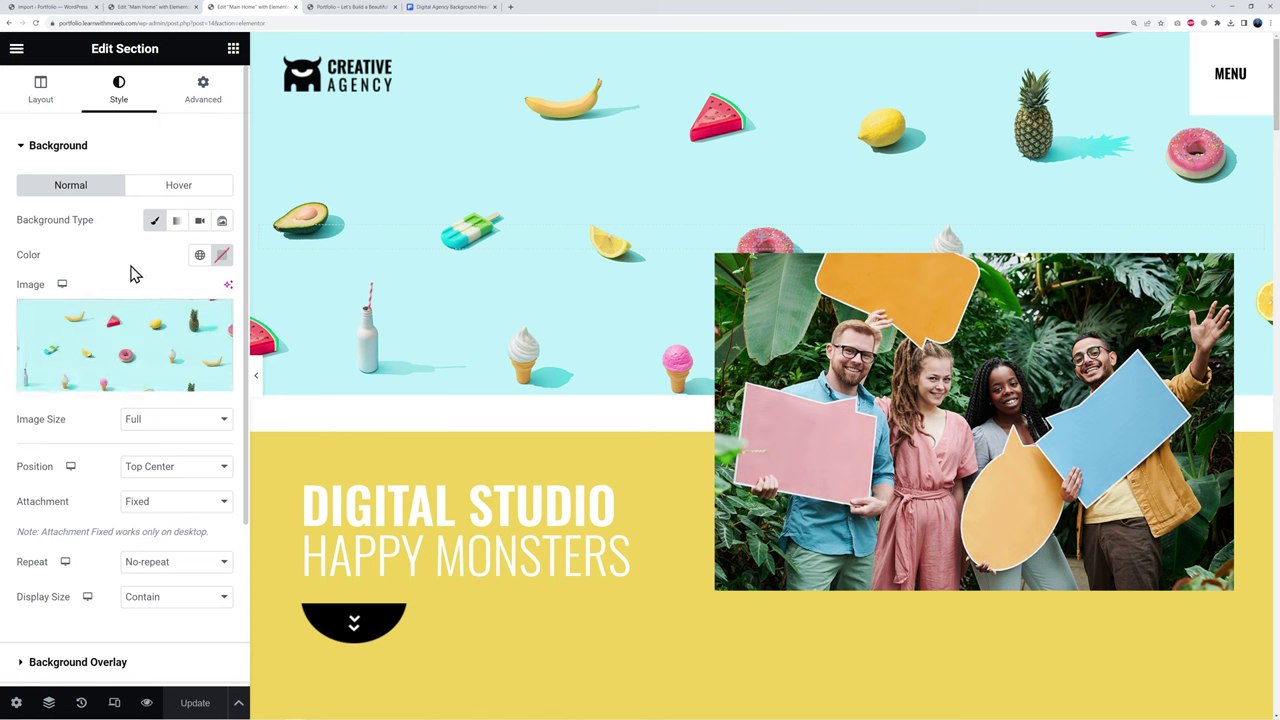
{"action": "left_click", "coordinate": [122, 343]}
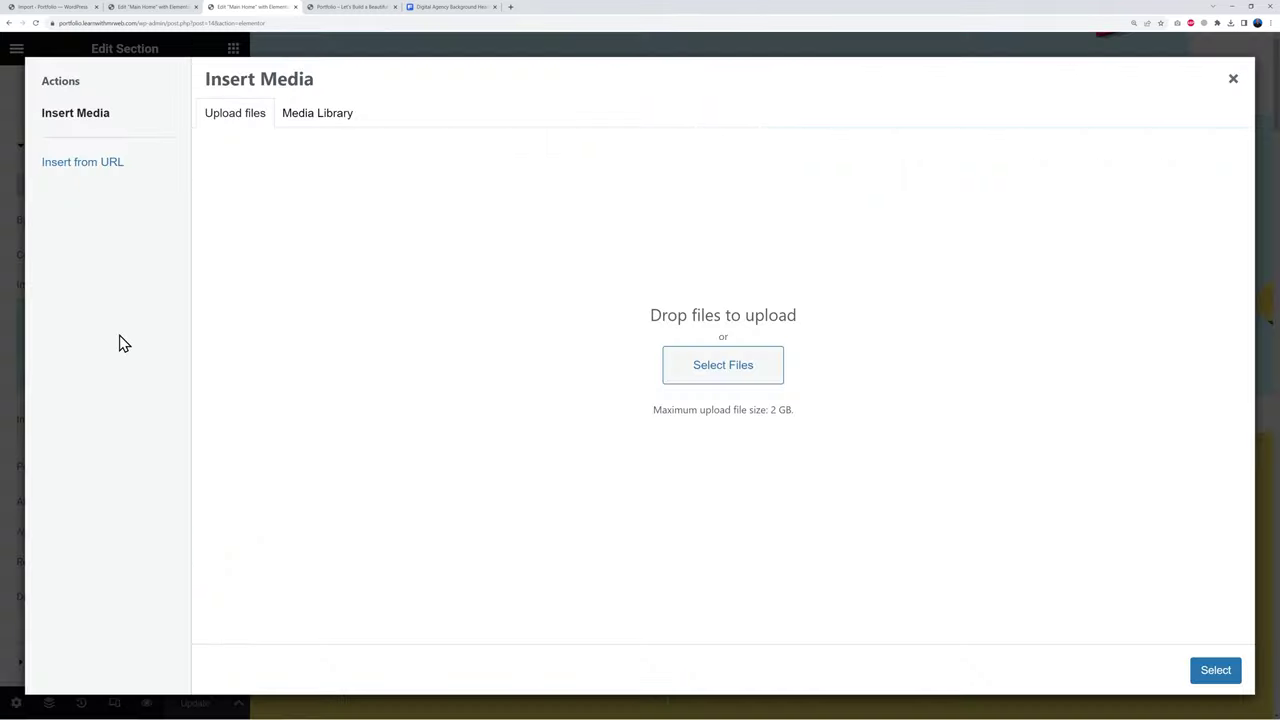
Step: Upload the laptop desk and leaves banner images and apply the laptop photo as background
{"action": "left_click", "coordinate": [330, 126]}
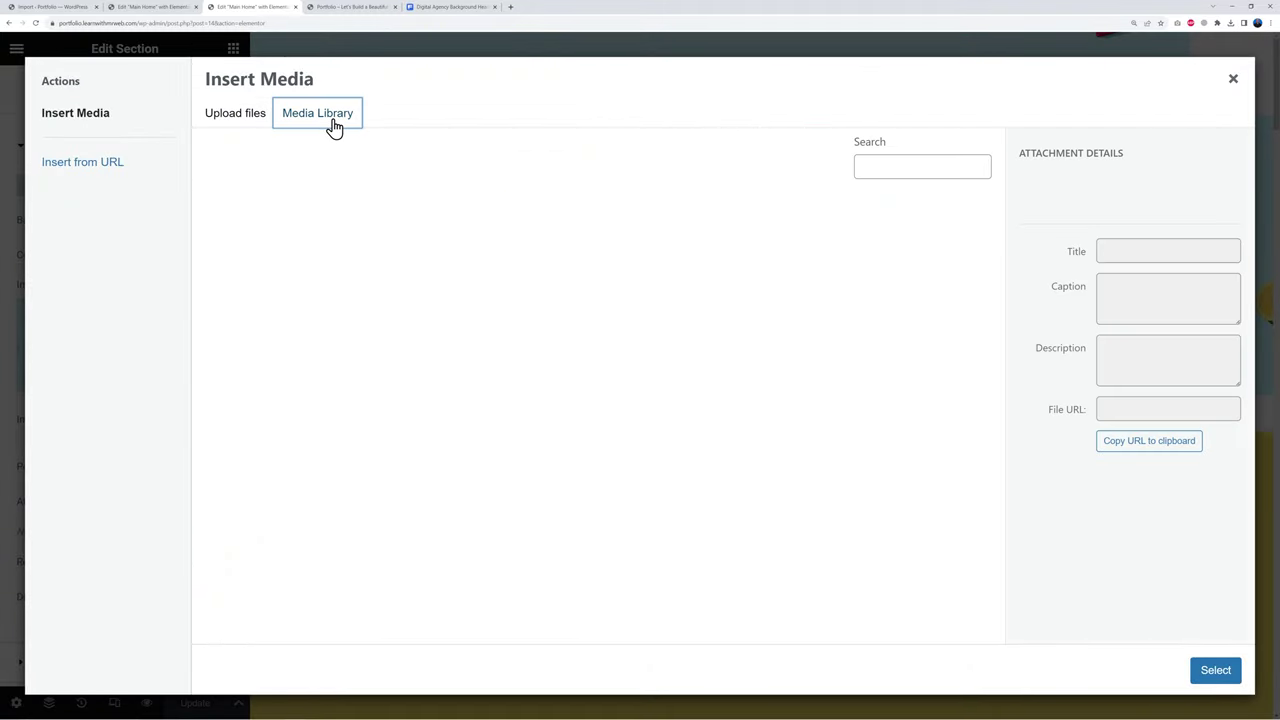
{"action": "scroll", "coordinate": [651, 414], "scroll_direction": "down", "scroll_amount": 5}
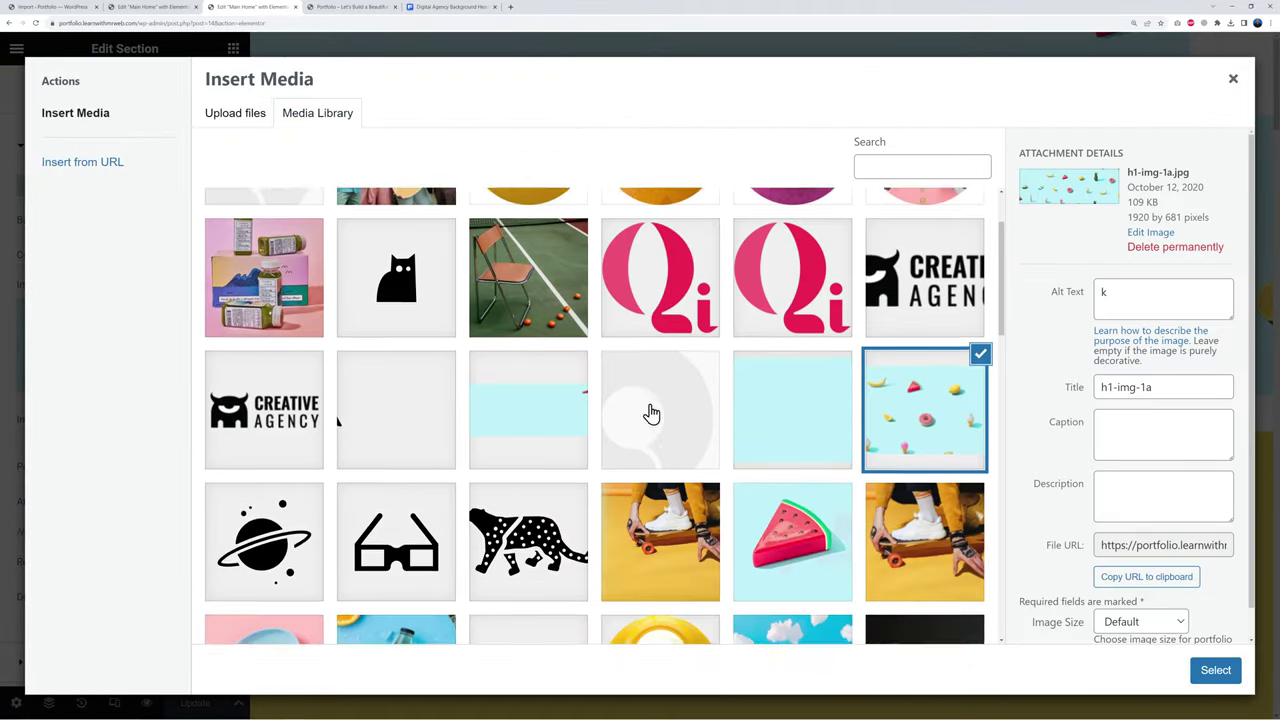
{"action": "scroll", "coordinate": [726, 443], "scroll_direction": "down", "scroll_amount": 3}
{"action": "scroll", "coordinate": [726, 443], "scroll_direction": "up", "scroll_amount": 6}
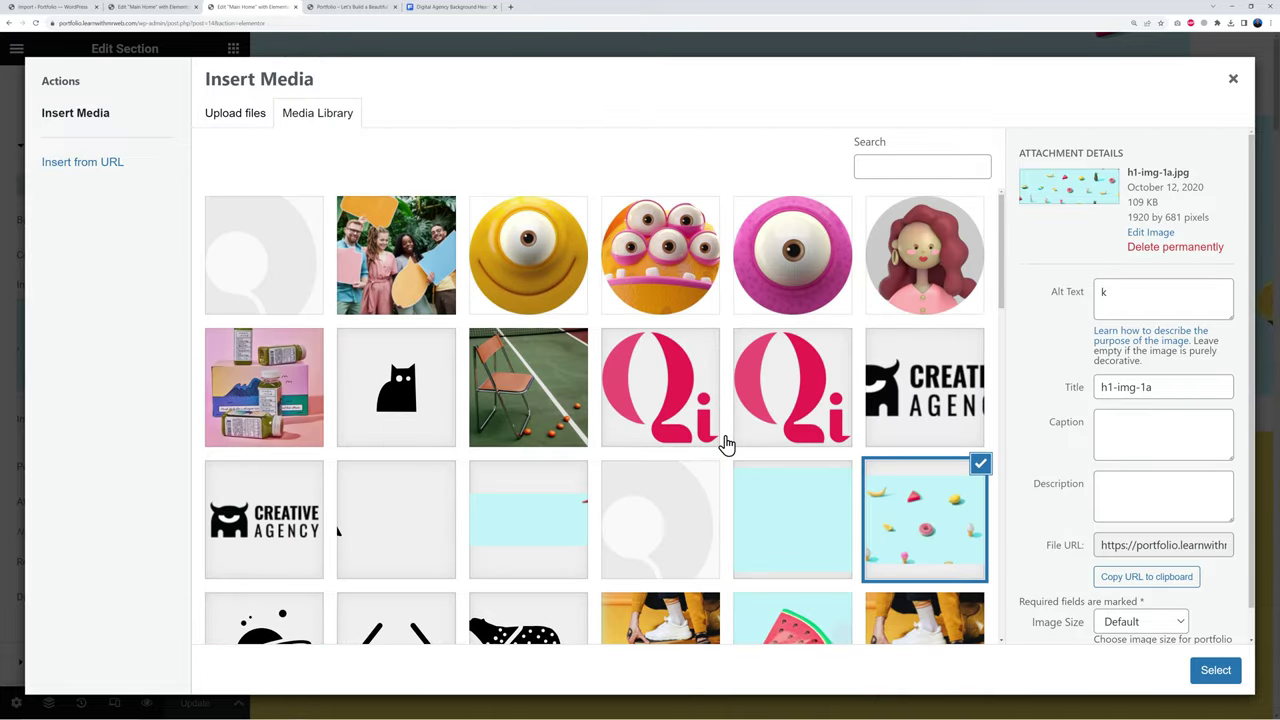
{"action": "left_click", "coordinate": [252, 123]}
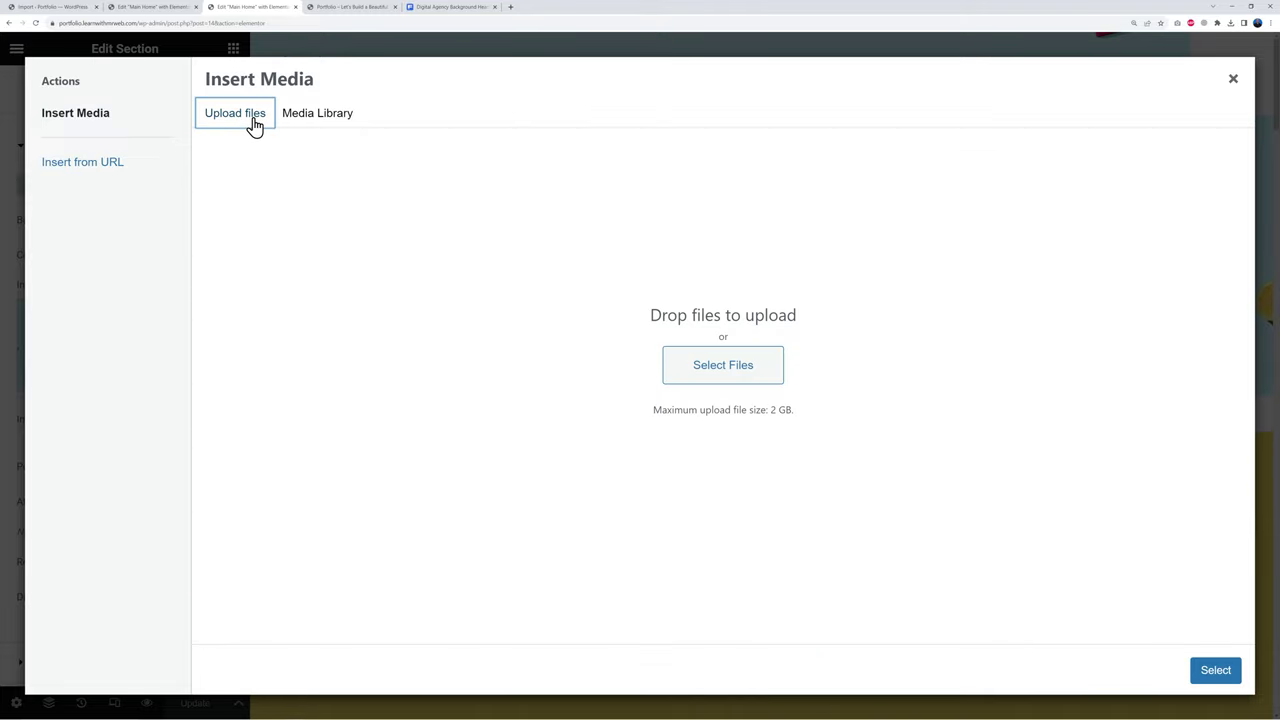
{"action": "left_click", "coordinate": [757, 370]}
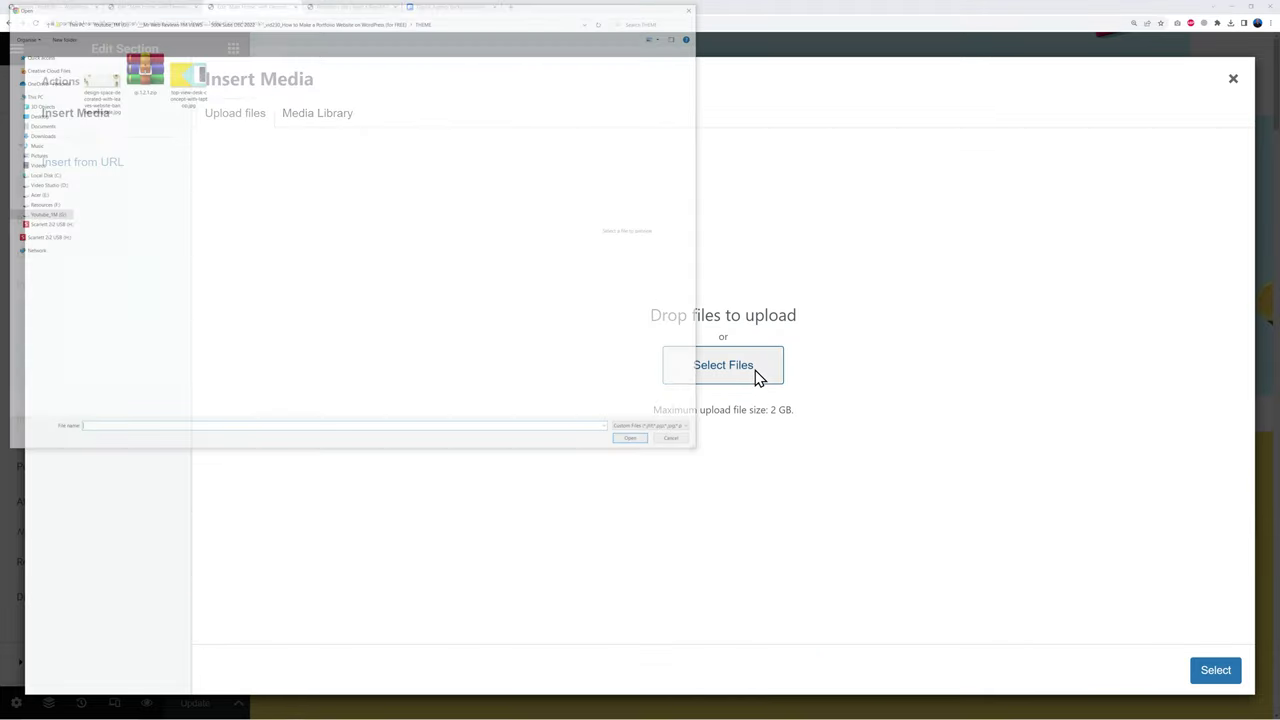
{"action": "left_click", "coordinate": [190, 86]}
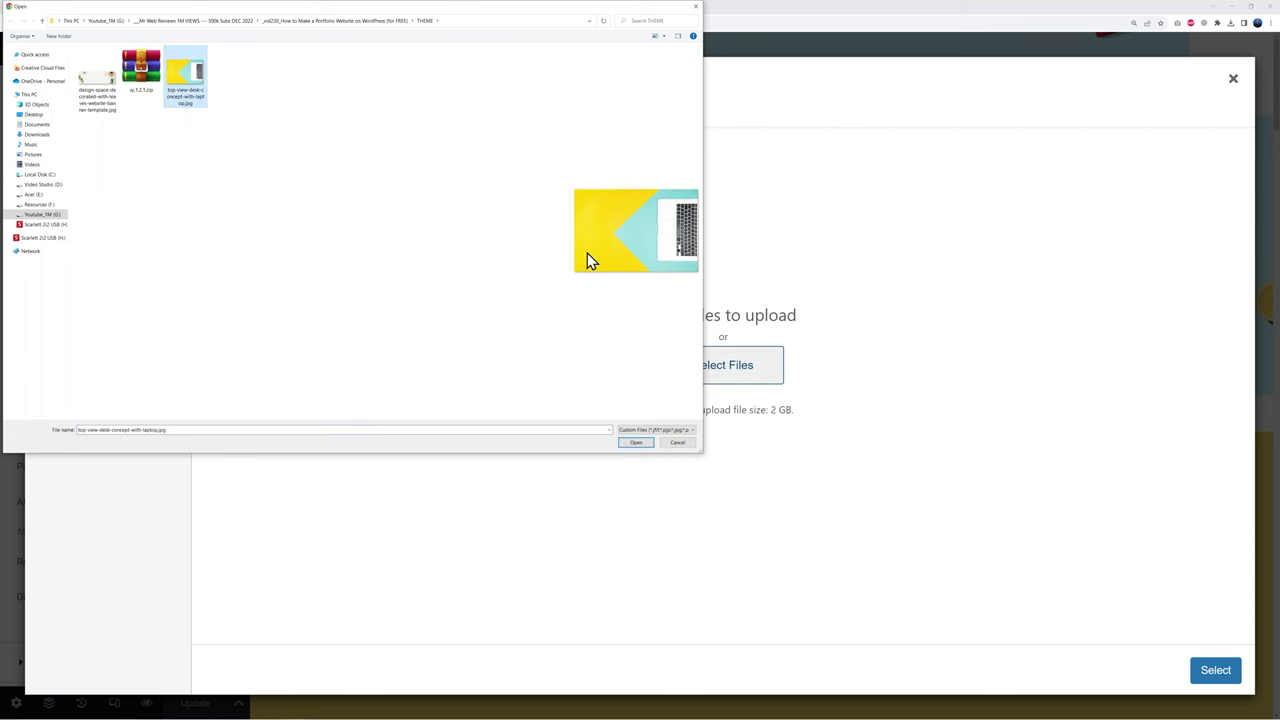
{"action": "left_click", "coordinate": [103, 107]}
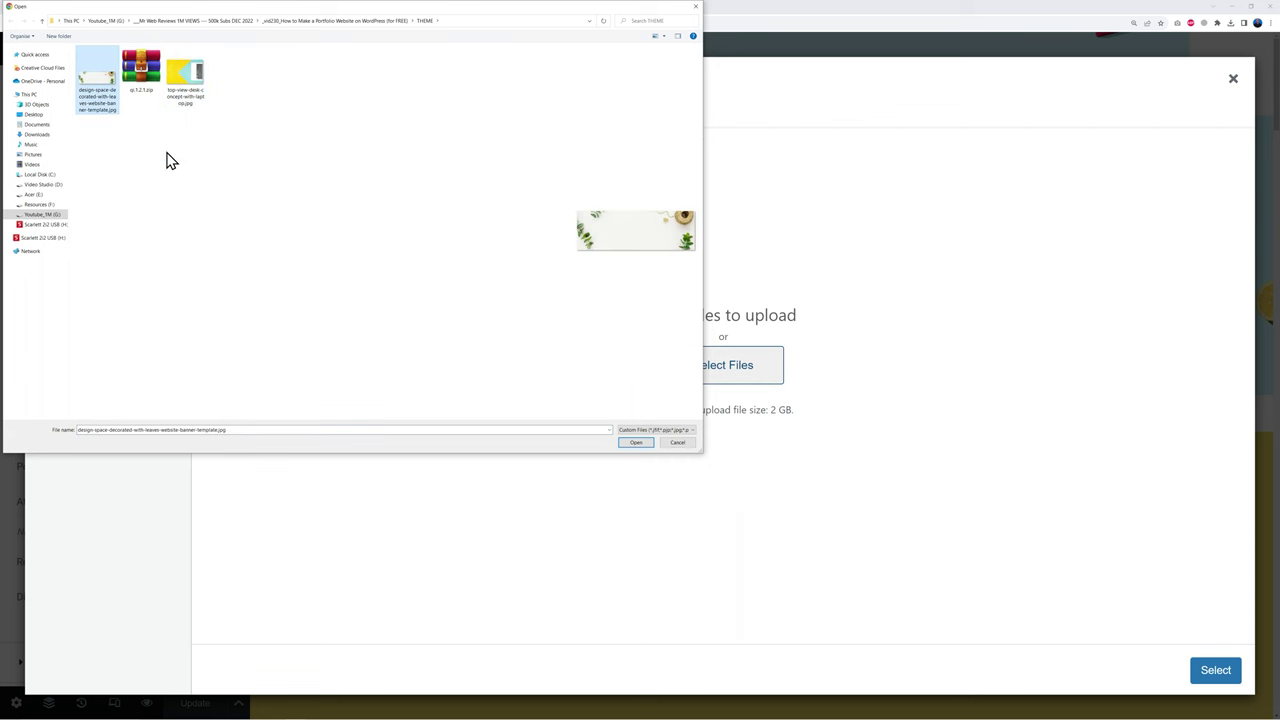
{"action": "left_click", "coordinate": [181, 110], "text": "ctrl"}
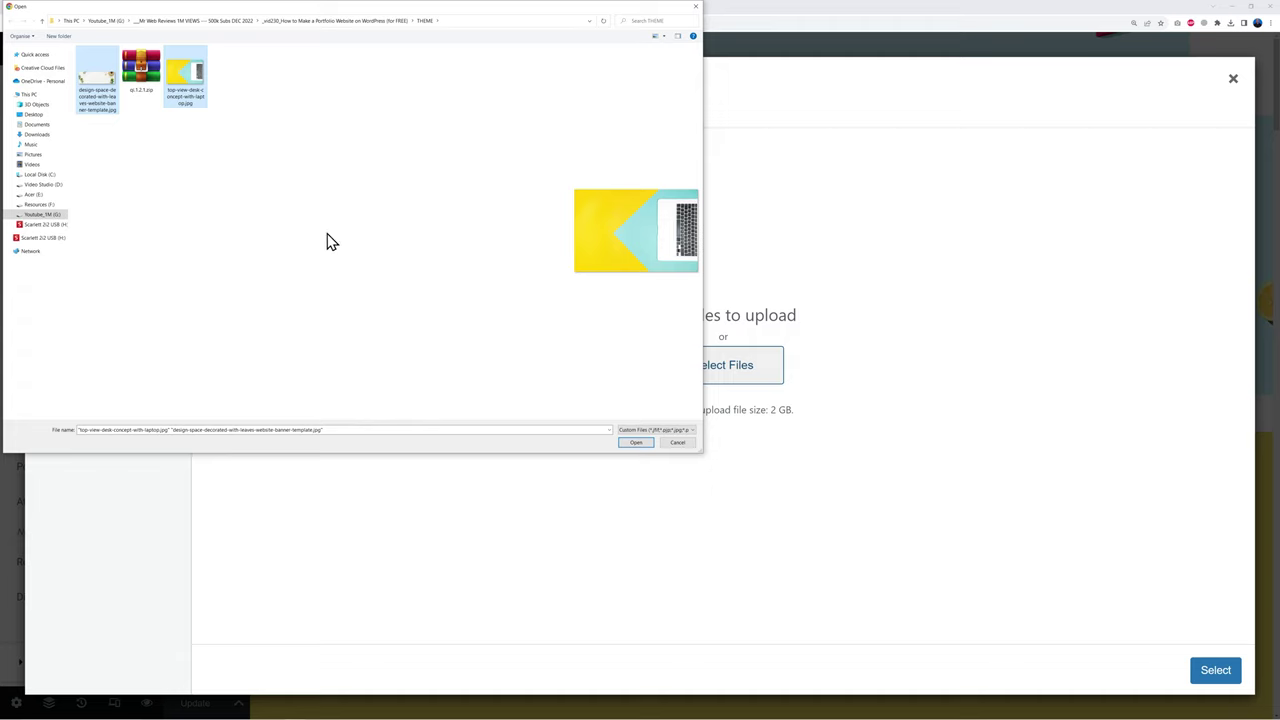
{"action": "left_click", "coordinate": [636, 443]}
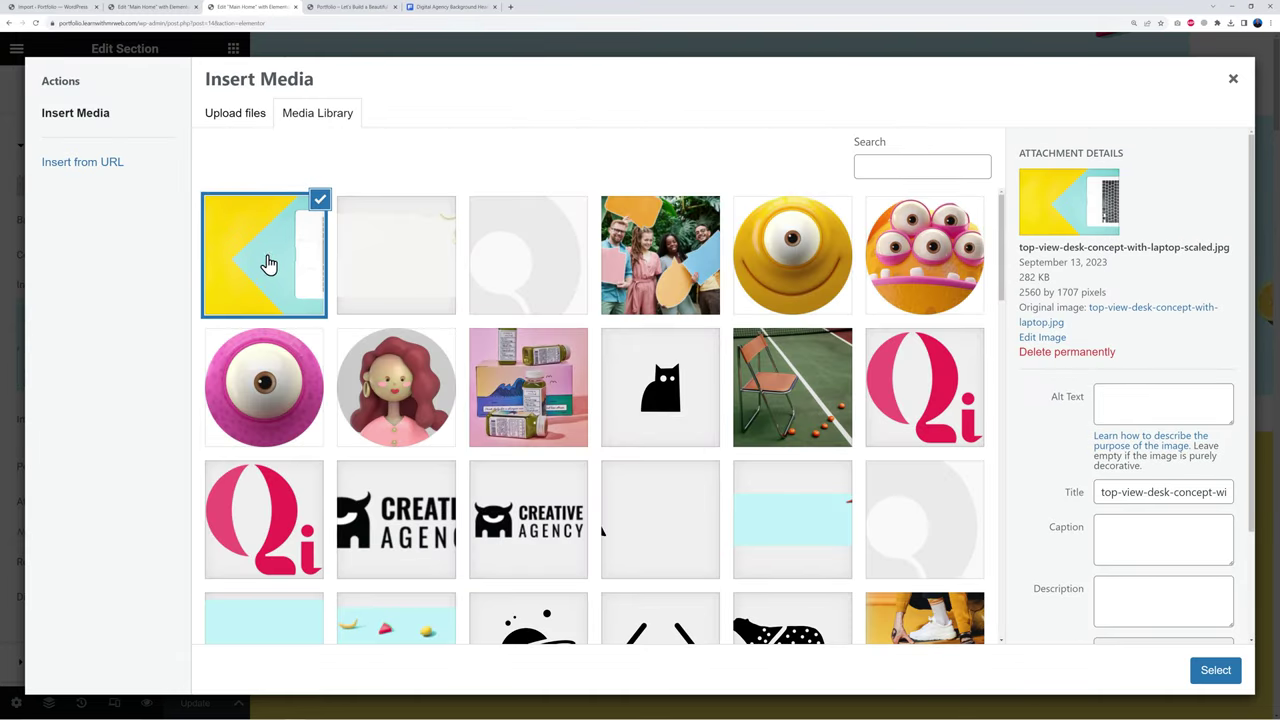
{"action": "left_click", "coordinate": [1214, 671]}
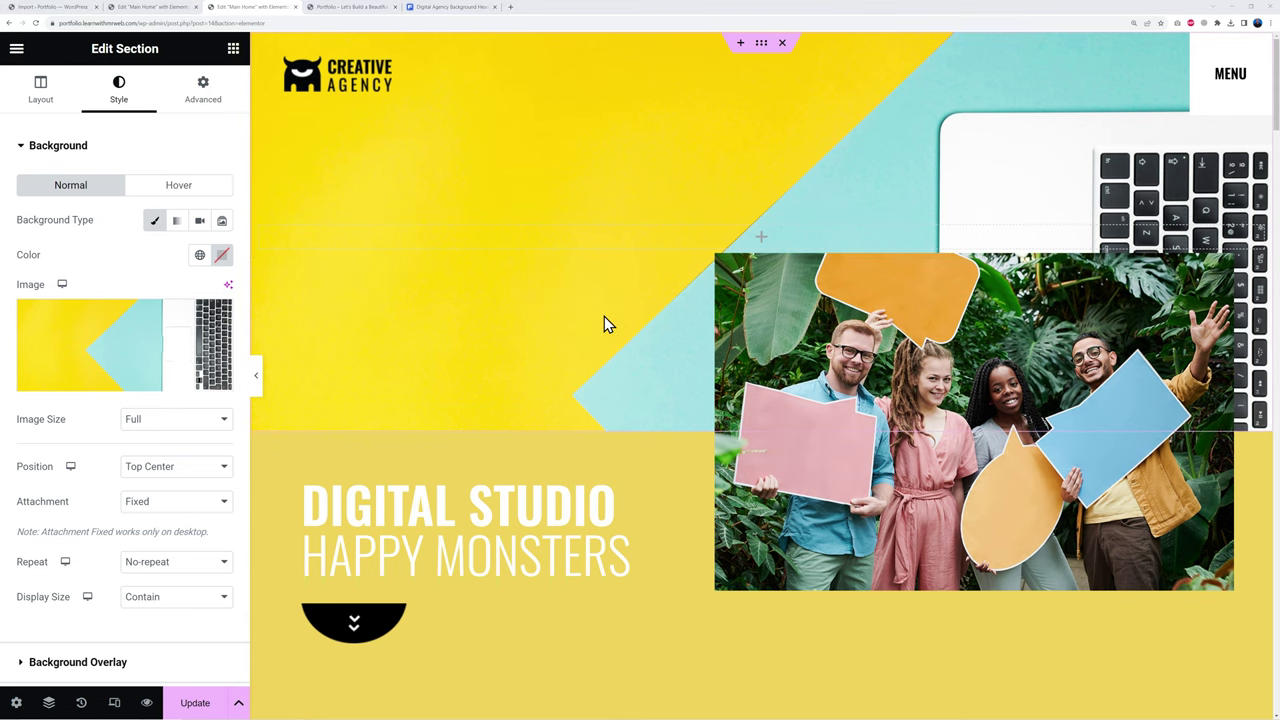
Step: Swap the hero background to the leaves banner image from the Media Library
{"action": "scroll", "coordinate": [604, 316], "scroll_direction": "down", "scroll_amount": 2}
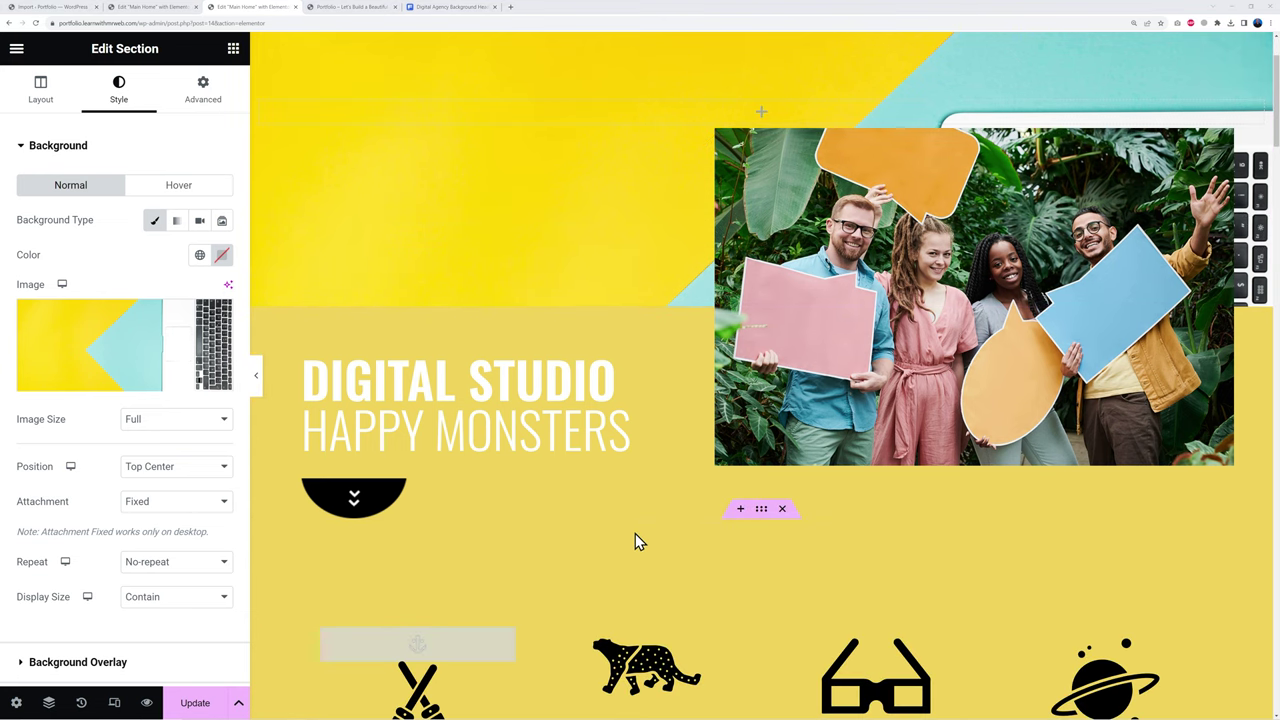
{"action": "scroll", "coordinate": [642, 521], "scroll_direction": "up", "scroll_amount": 2}
{"action": "scroll", "coordinate": [642, 521], "scroll_direction": "down", "scroll_amount": 1}
{"action": "scroll", "coordinate": [643, 522], "scroll_direction": "down", "scroll_amount": 2}
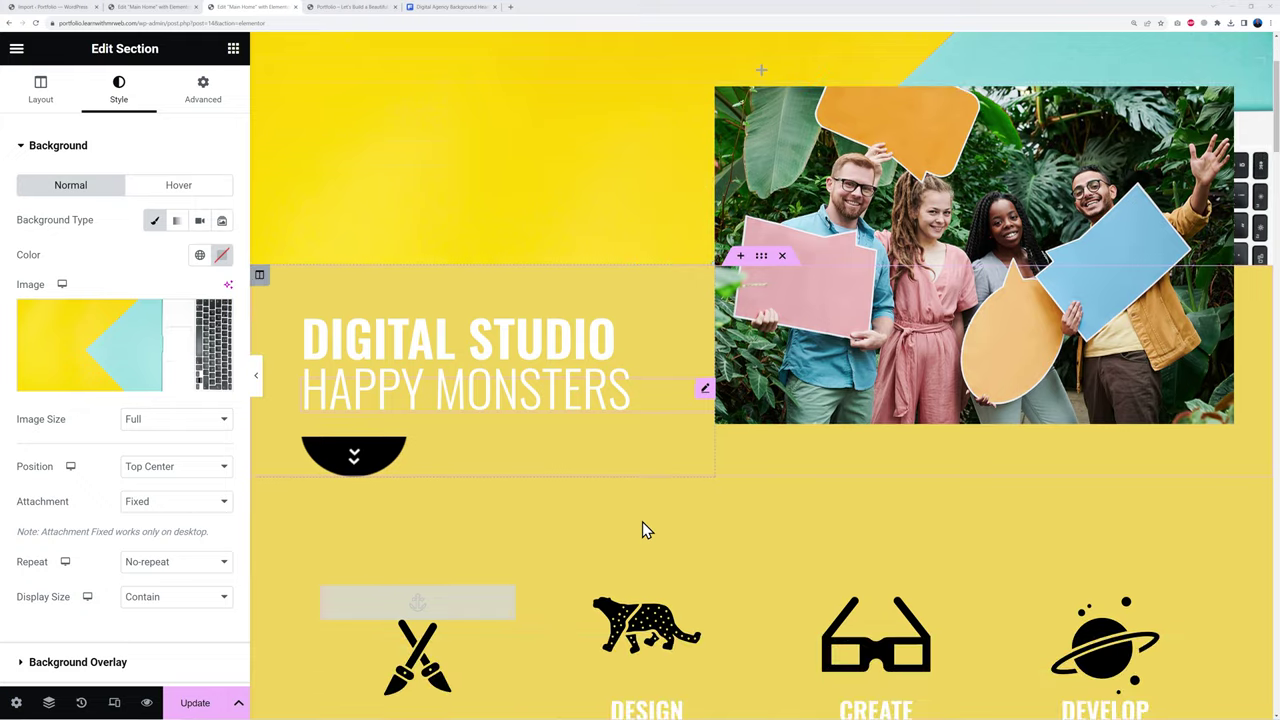
{"action": "scroll", "coordinate": [643, 522], "scroll_direction": "up", "scroll_amount": 3}
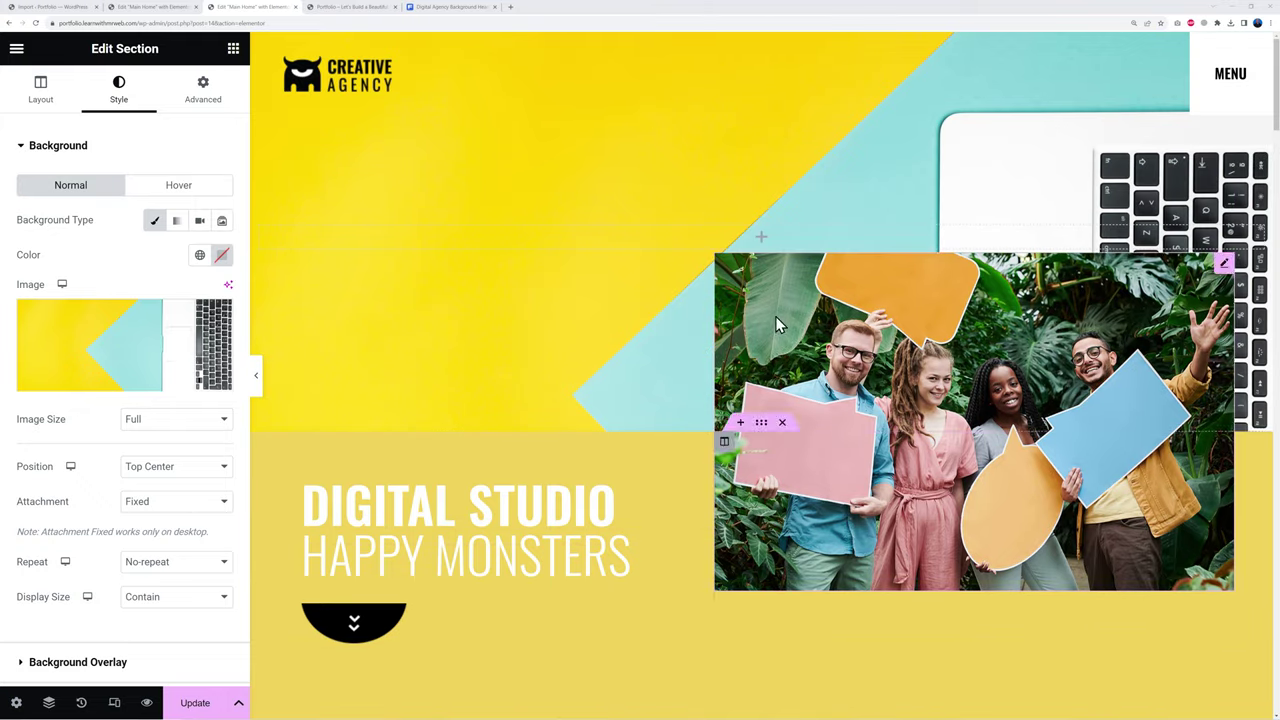
{"action": "left_click", "coordinate": [140, 338]}
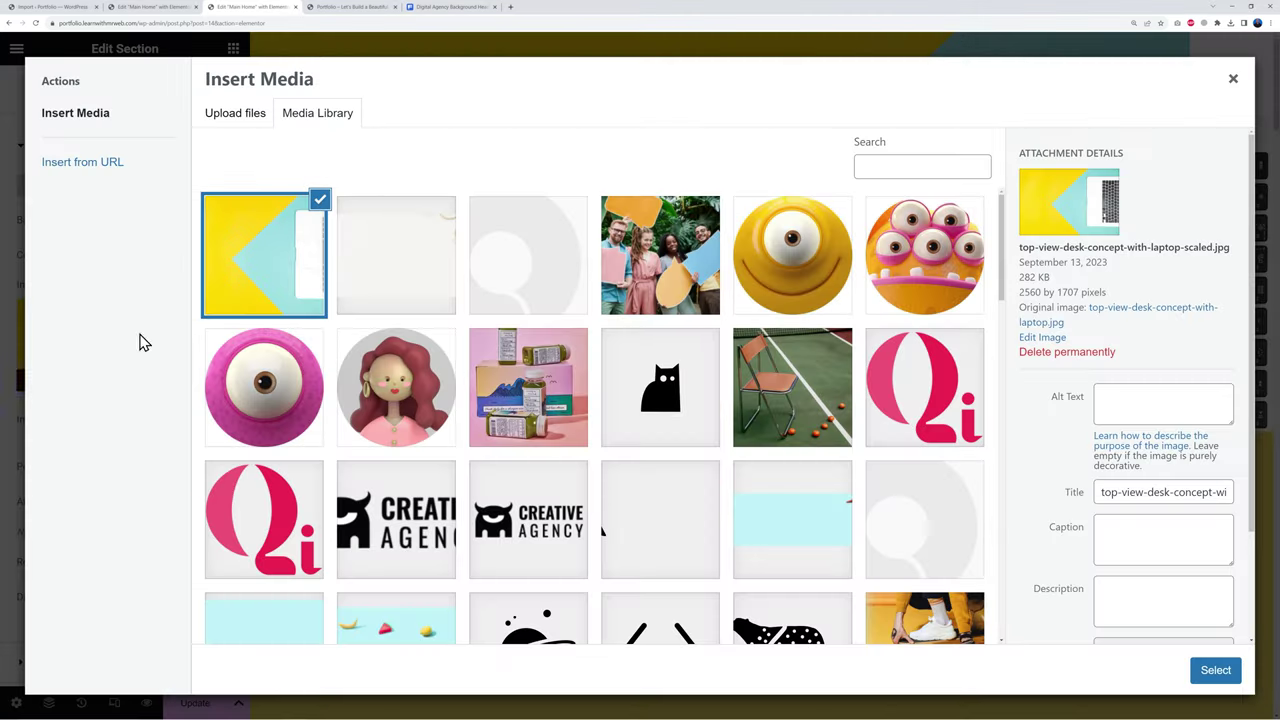
{"action": "left_click", "coordinate": [431, 271]}
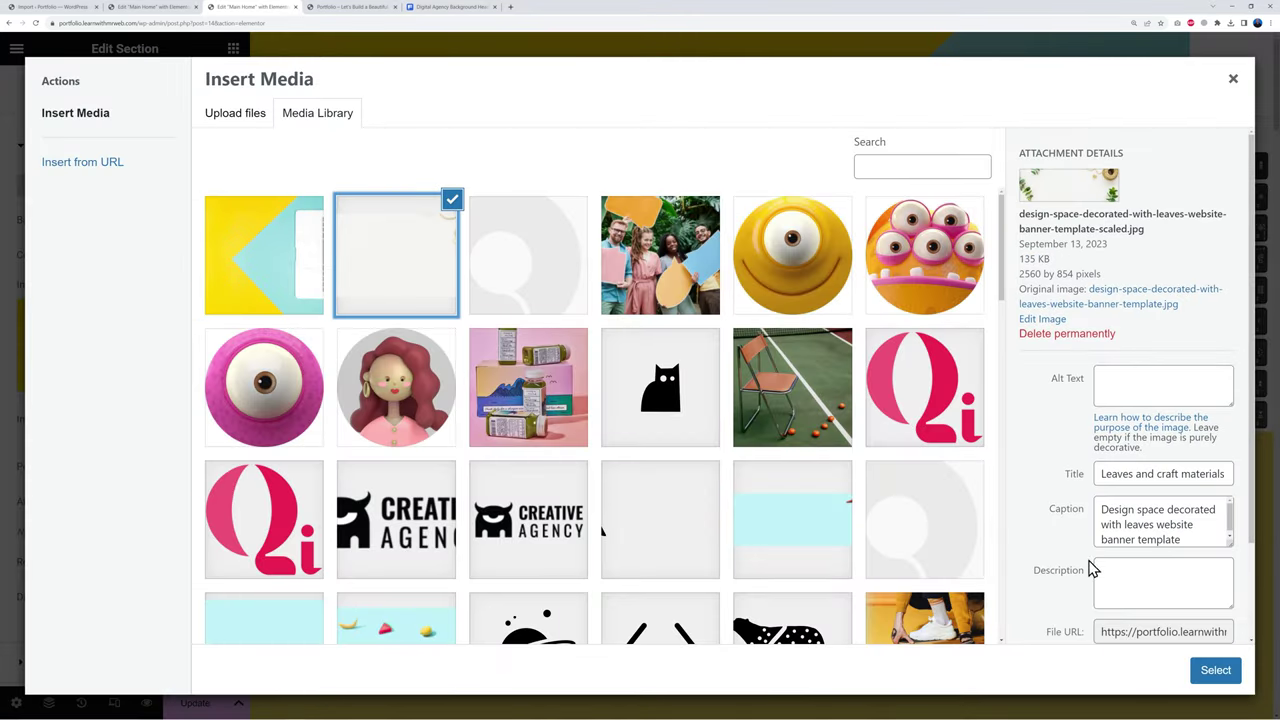
{"action": "left_click", "coordinate": [1214, 671]}
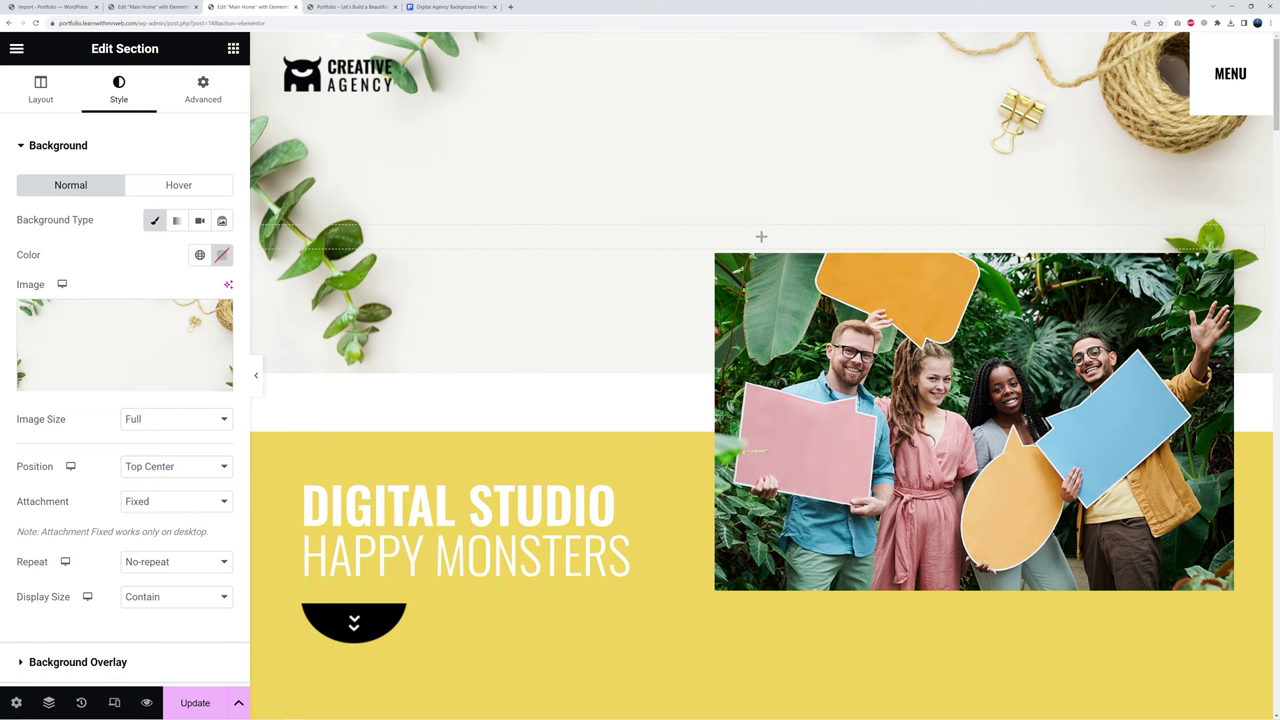
{"action": "scroll", "coordinate": [484, 383], "scroll_direction": "down", "scroll_amount": 2}
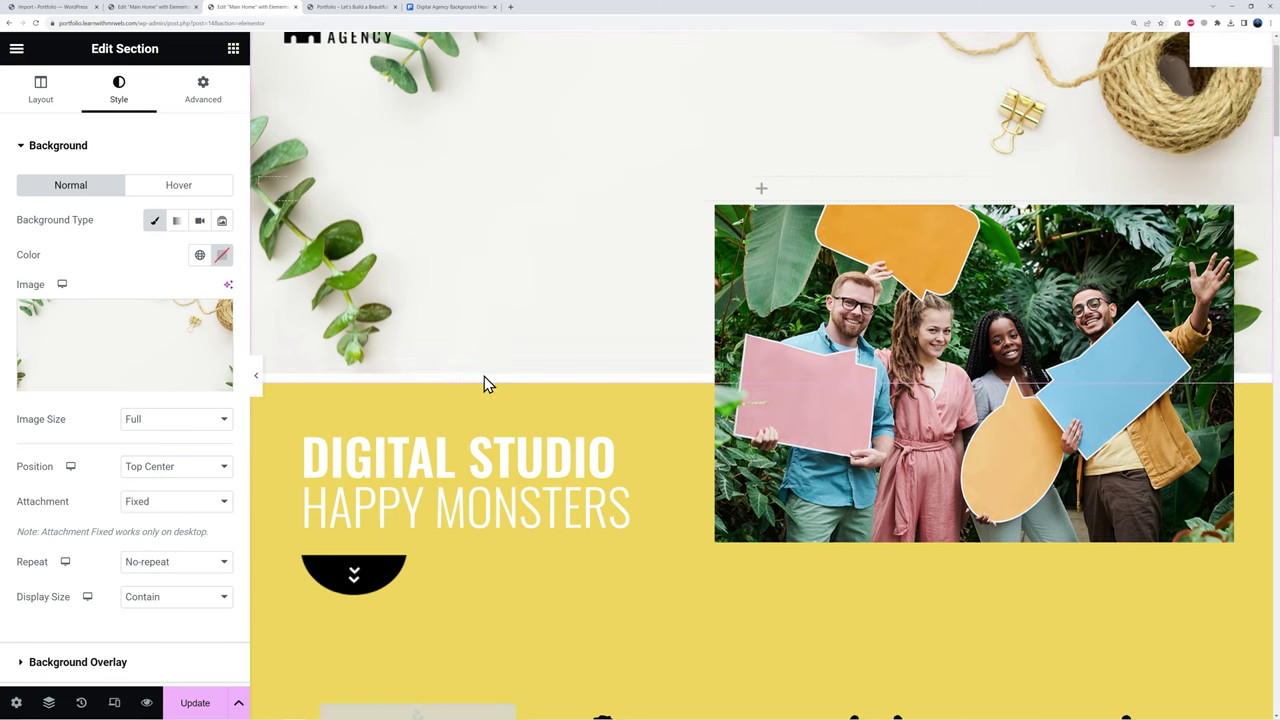
{"action": "scroll", "coordinate": [484, 383], "scroll_direction": "up", "scroll_amount": 2}
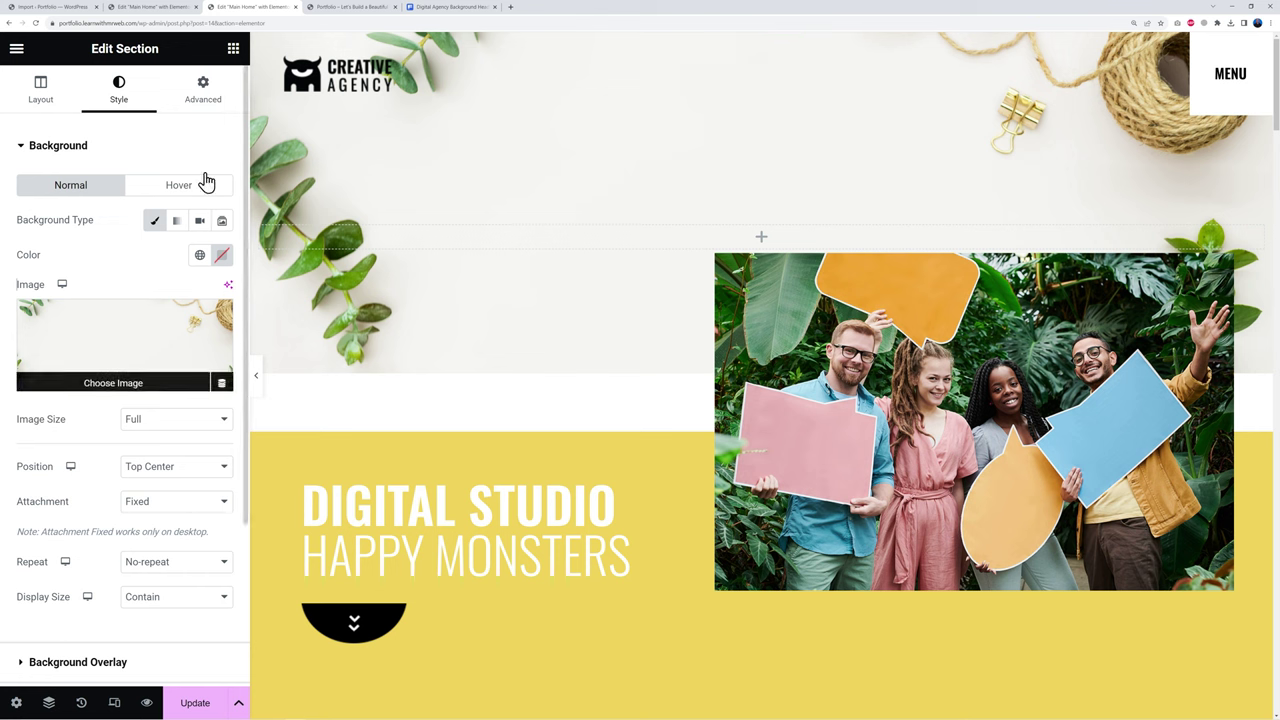
Step: Lower the hero section's bottom padding from 17% to 11% in the Advanced tab
{"action": "left_click", "coordinate": [204, 102]}
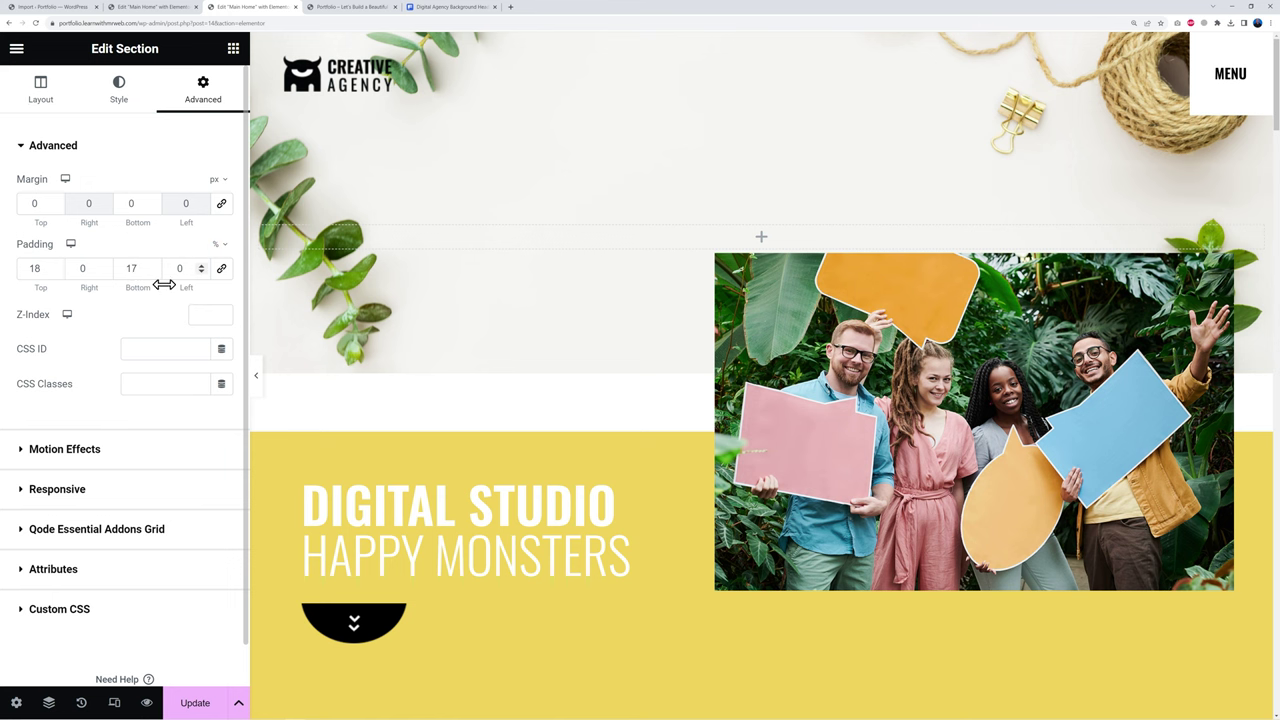
{"action": "left_click", "coordinate": [153, 272]}
{"action": "left_click", "coordinate": [153, 272]}
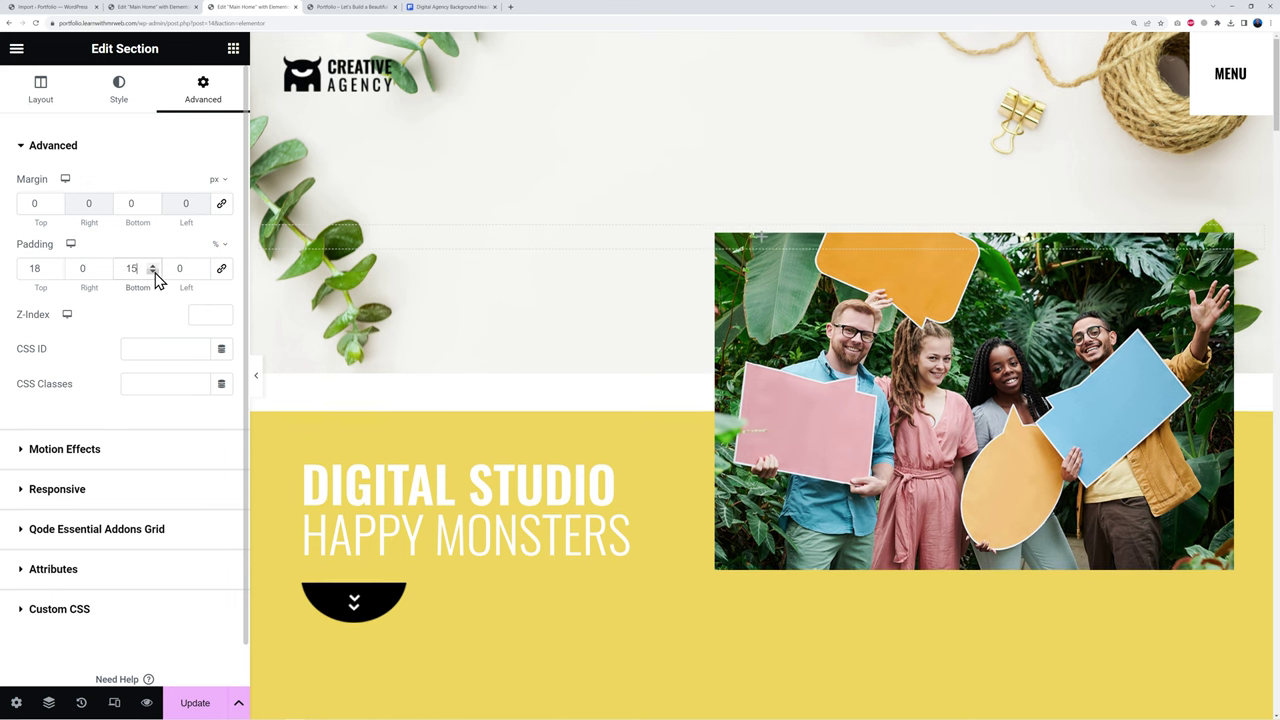
{"action": "left_click", "coordinate": [153, 272]}
{"action": "left_click", "coordinate": [153, 272]}
{"action": "left_click", "coordinate": [153, 272]}
{"action": "left_click", "coordinate": [153, 272]}
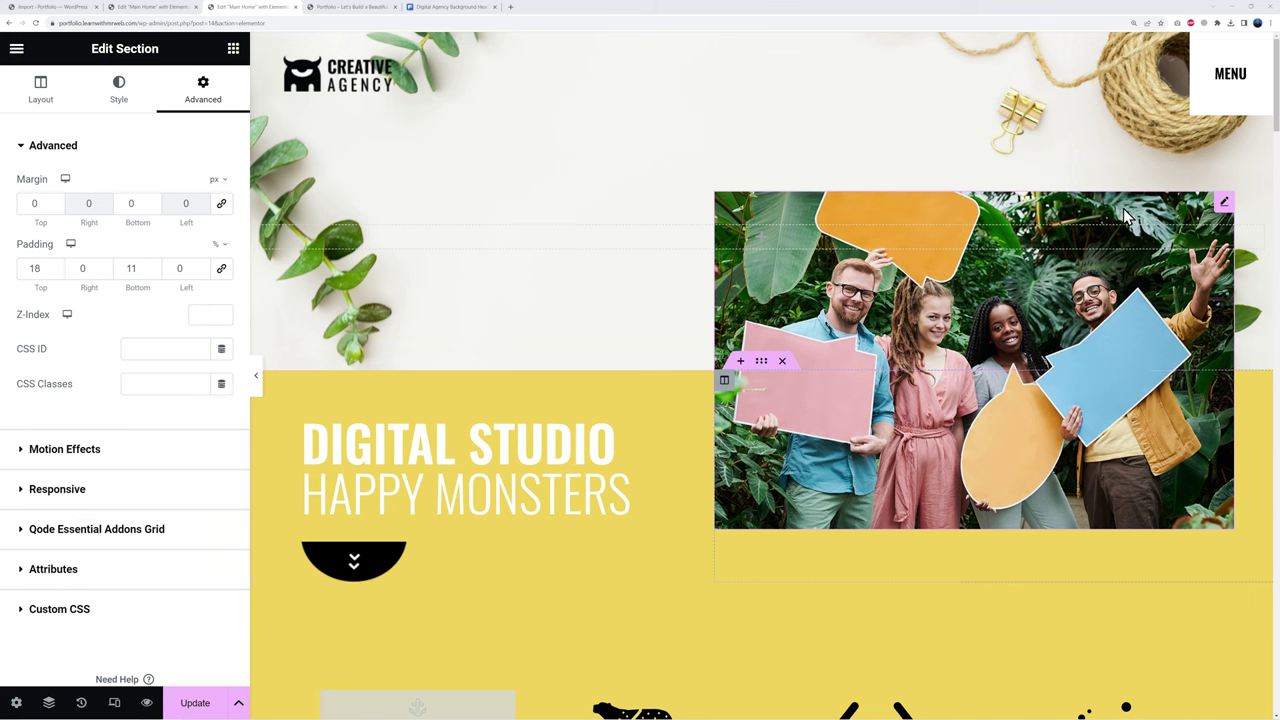
Step: Replace the hero image with the uploaded office team photo pexels-fauxels-3184357.jpg
{"action": "left_click", "coordinate": [1222, 207]}
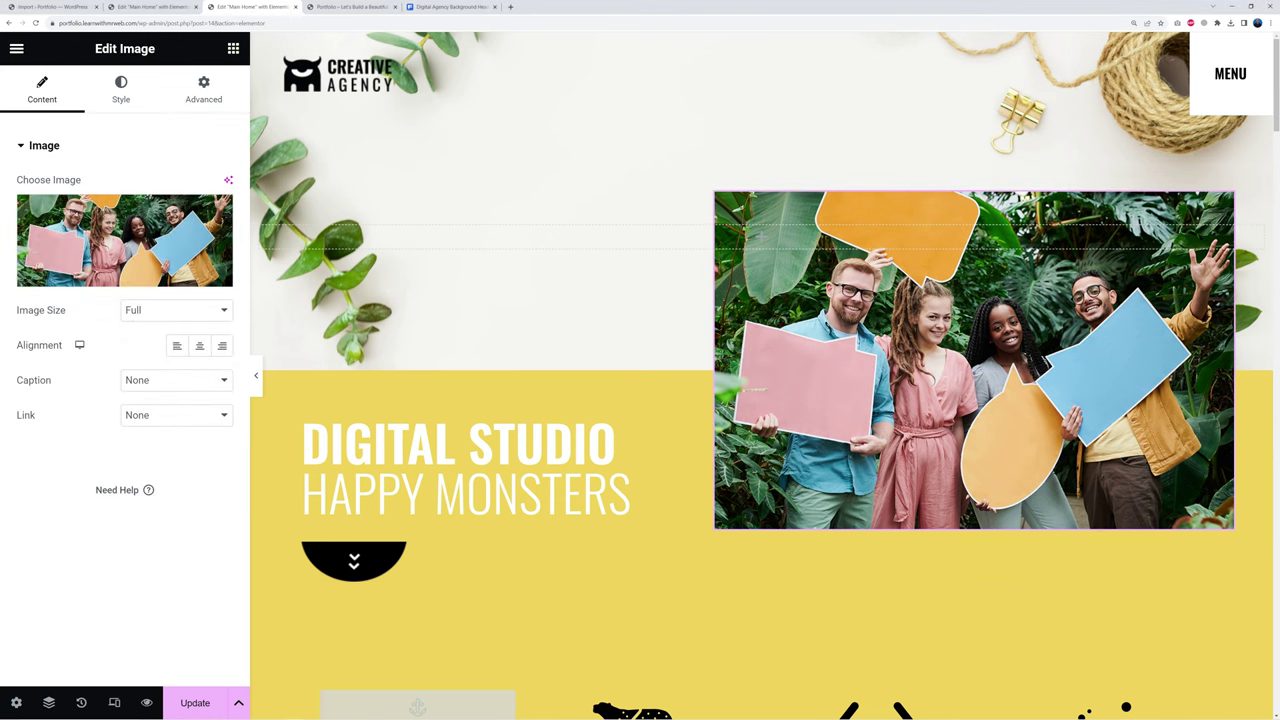
{"action": "left_click", "coordinate": [137, 243]}
{"action": "left_click", "coordinate": [234, 115]}
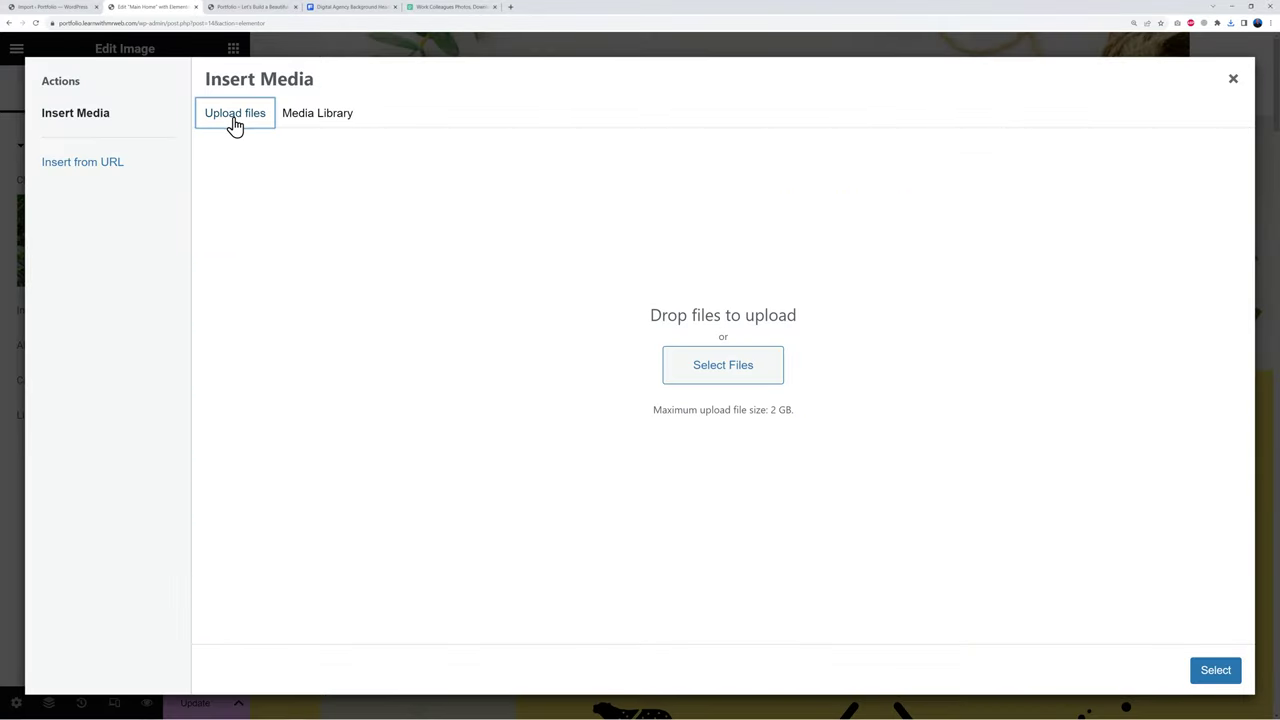
{"action": "left_click", "coordinate": [690, 368]}
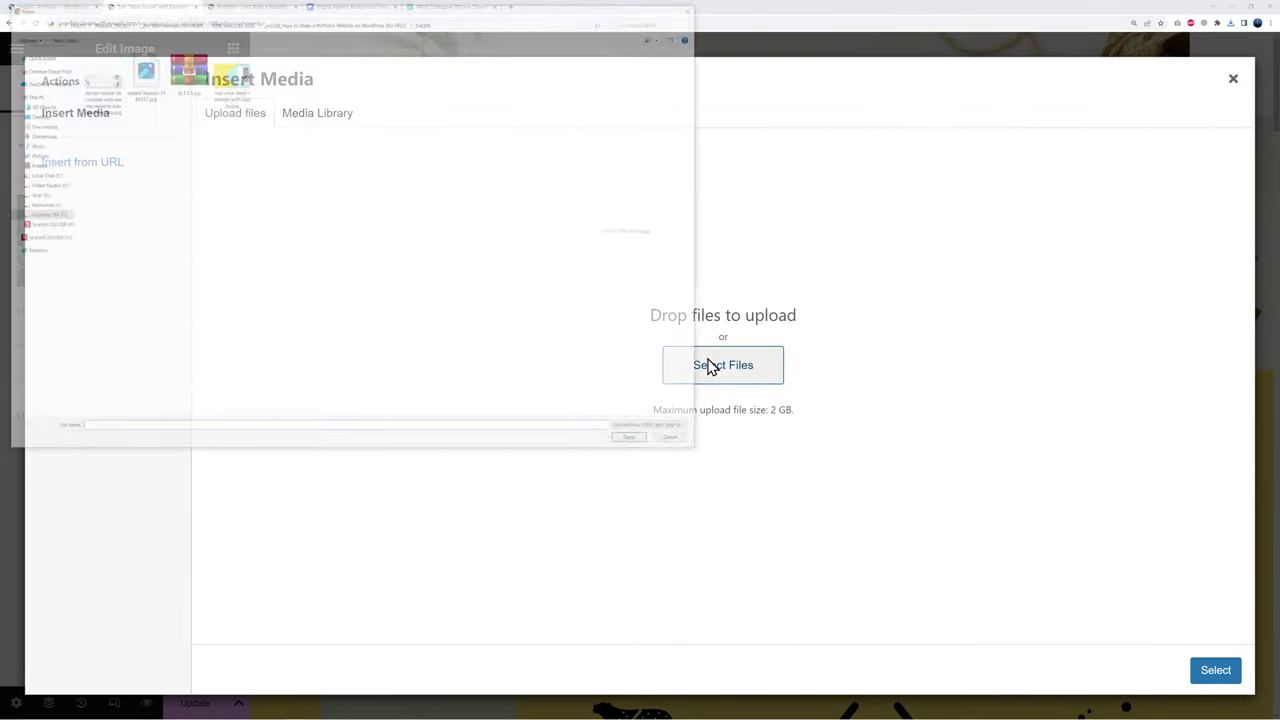
{"action": "left_click", "coordinate": [155, 88]}
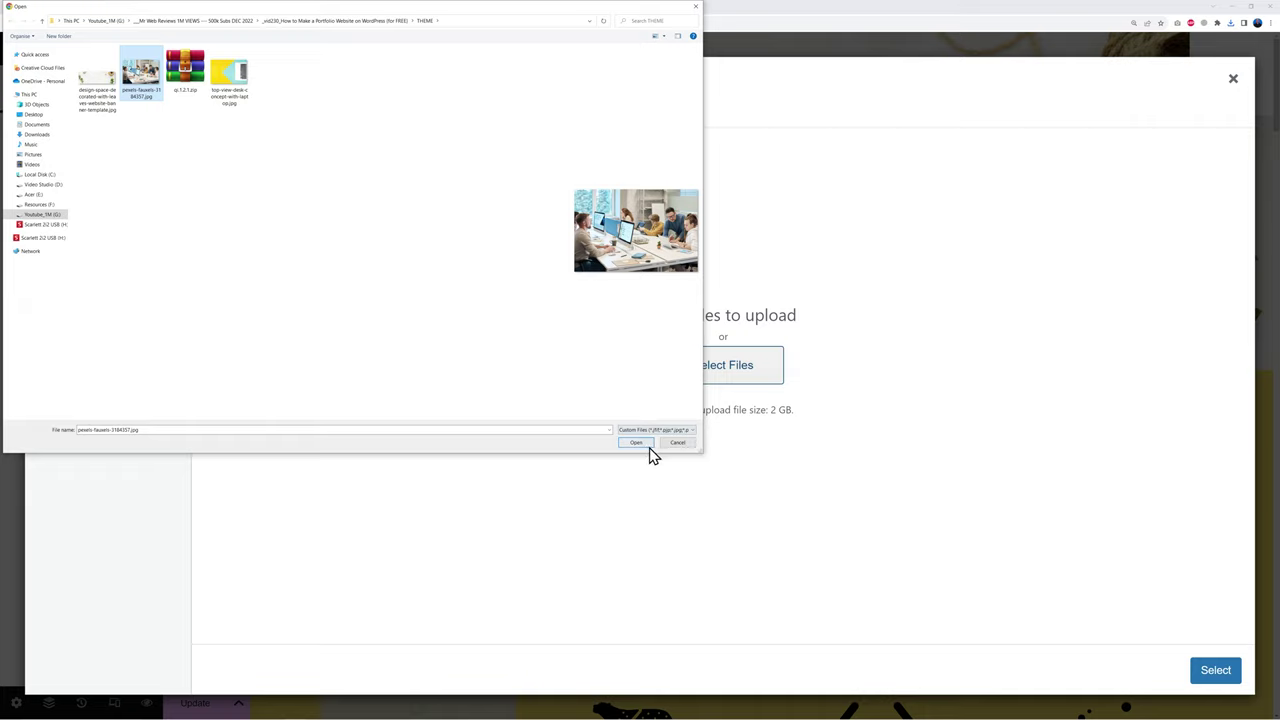
{"action": "left_click", "coordinate": [645, 443]}
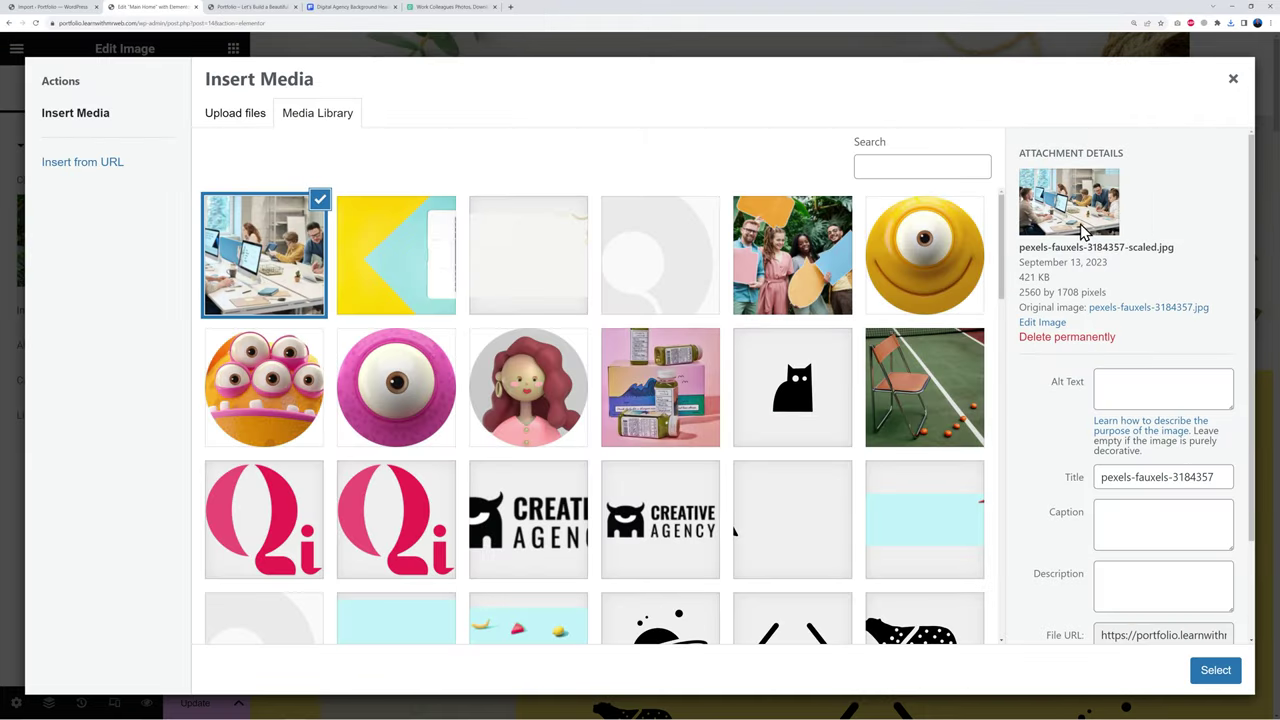
{"action": "left_click", "coordinate": [1230, 673]}
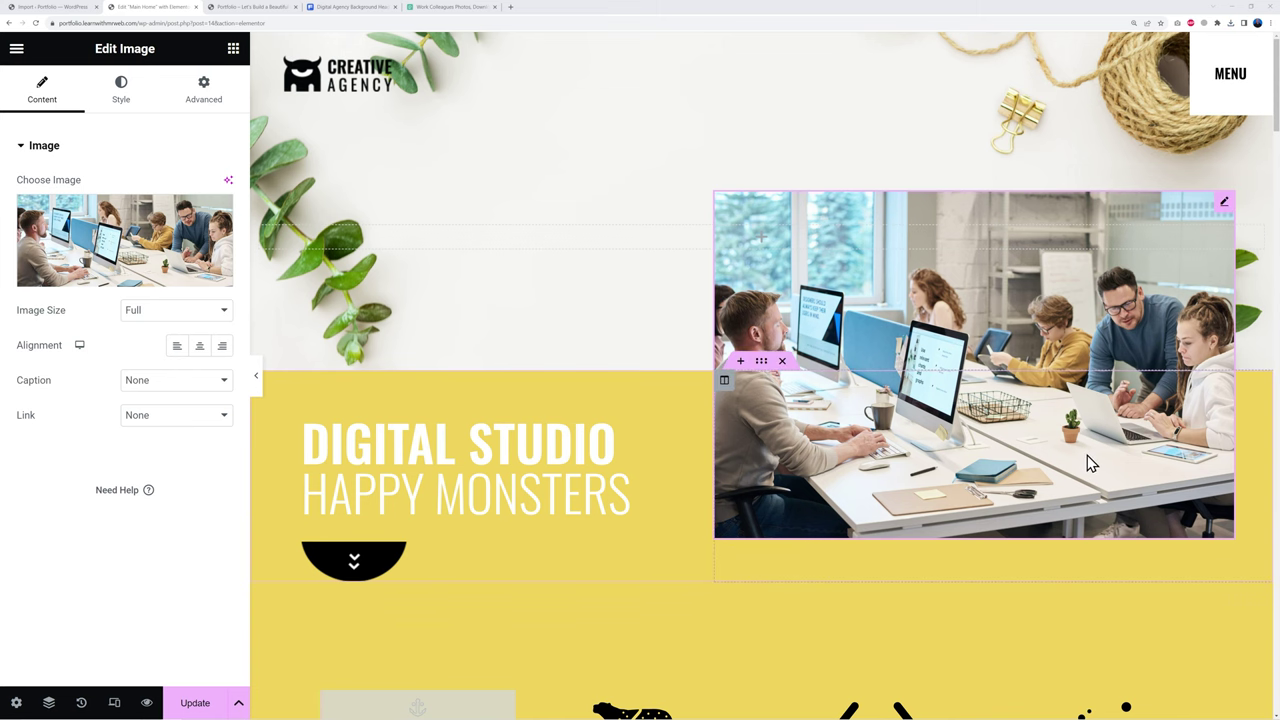
{"action": "scroll", "coordinate": [1090, 462], "scroll_direction": "down", "scroll_amount": 3}
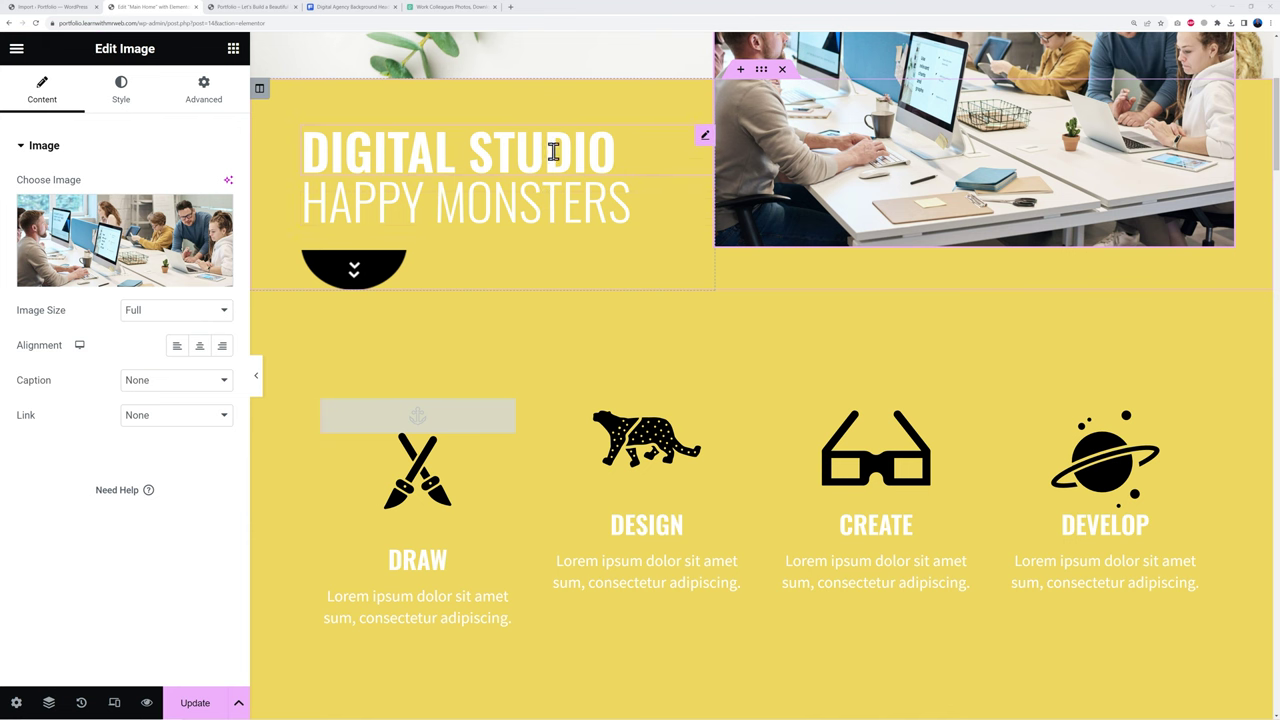
Step: Change 'Digital' to 'Mr Web' in the title so the heading reads 'Mr Web Studio'
{"action": "left_click", "coordinate": [703, 140]}
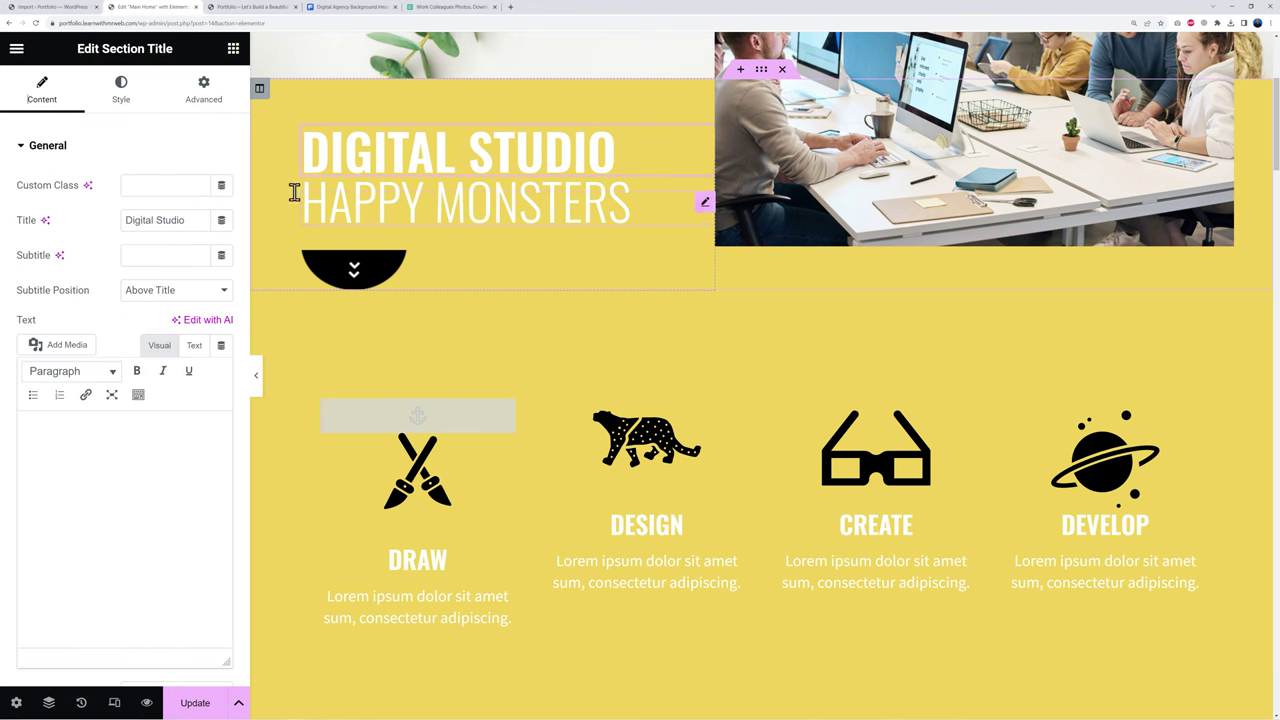
{"action": "left_click_drag", "start_coordinate": [188, 220], "coordinate": [124, 220]}
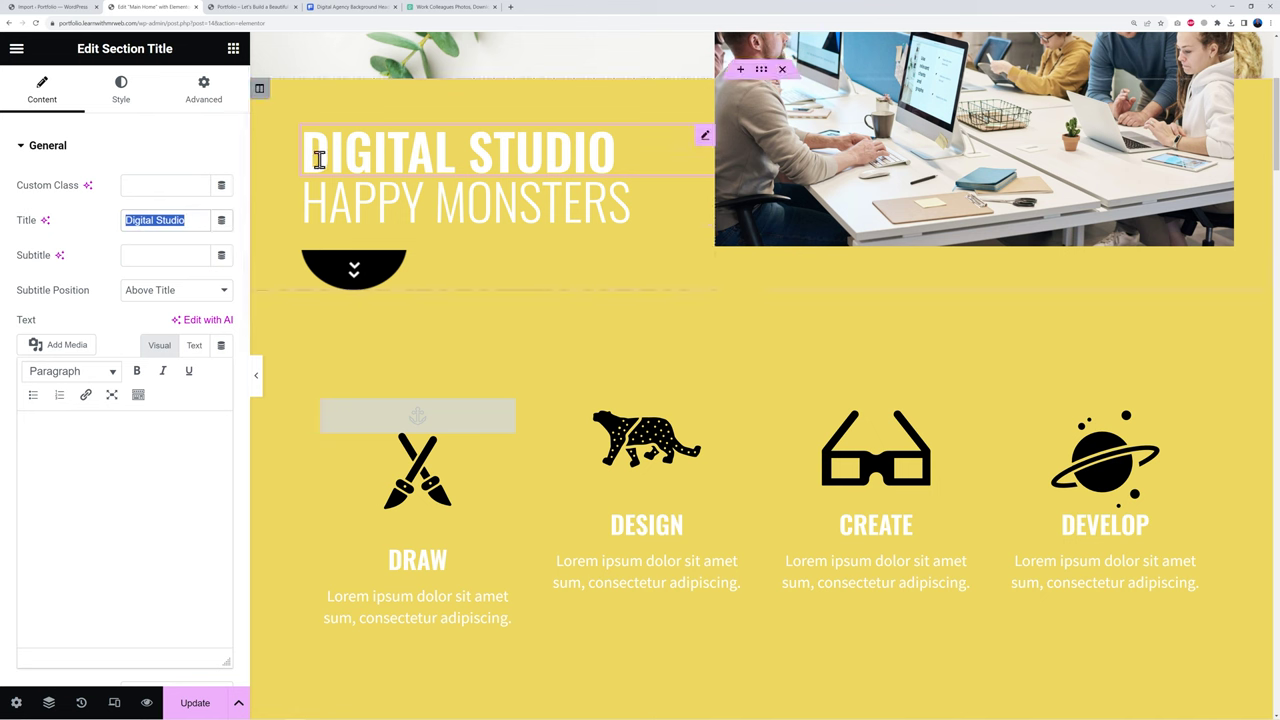
{"action": "left_click_drag", "start_coordinate": [153, 220], "coordinate": [98, 232]}
{"action": "type", "text": "Mr We"}
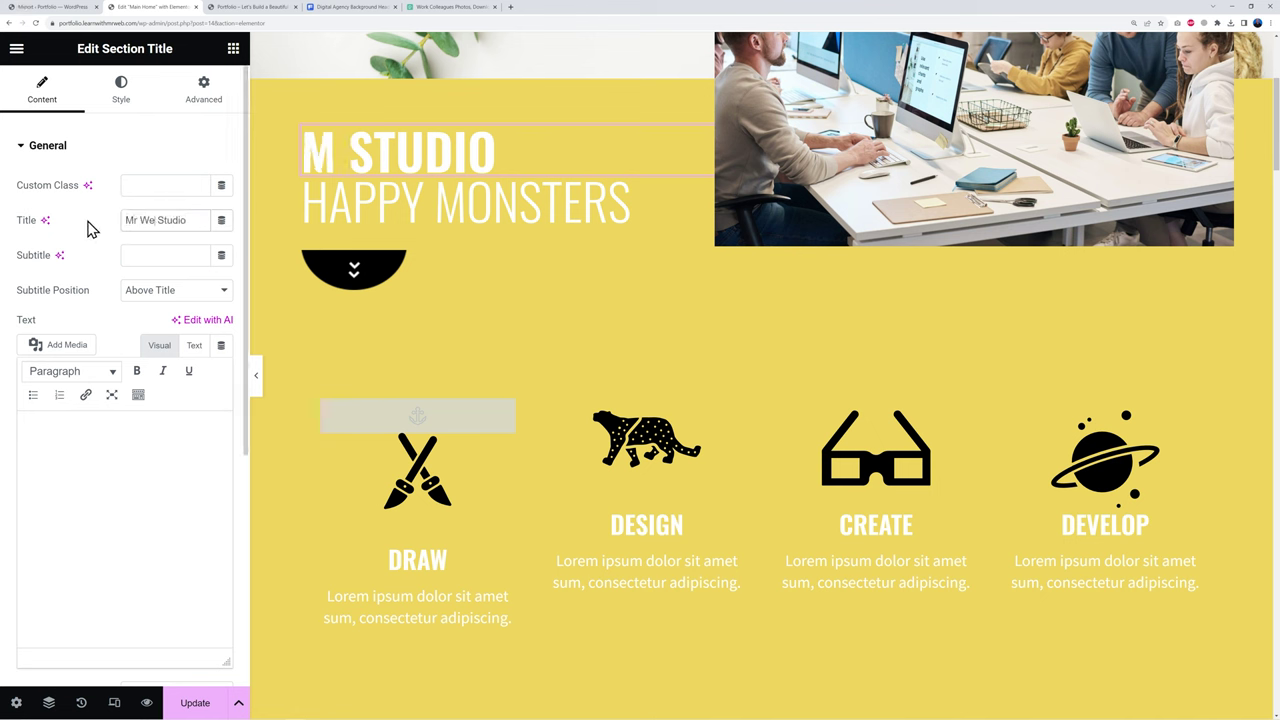
{"action": "type", "text": "b"}
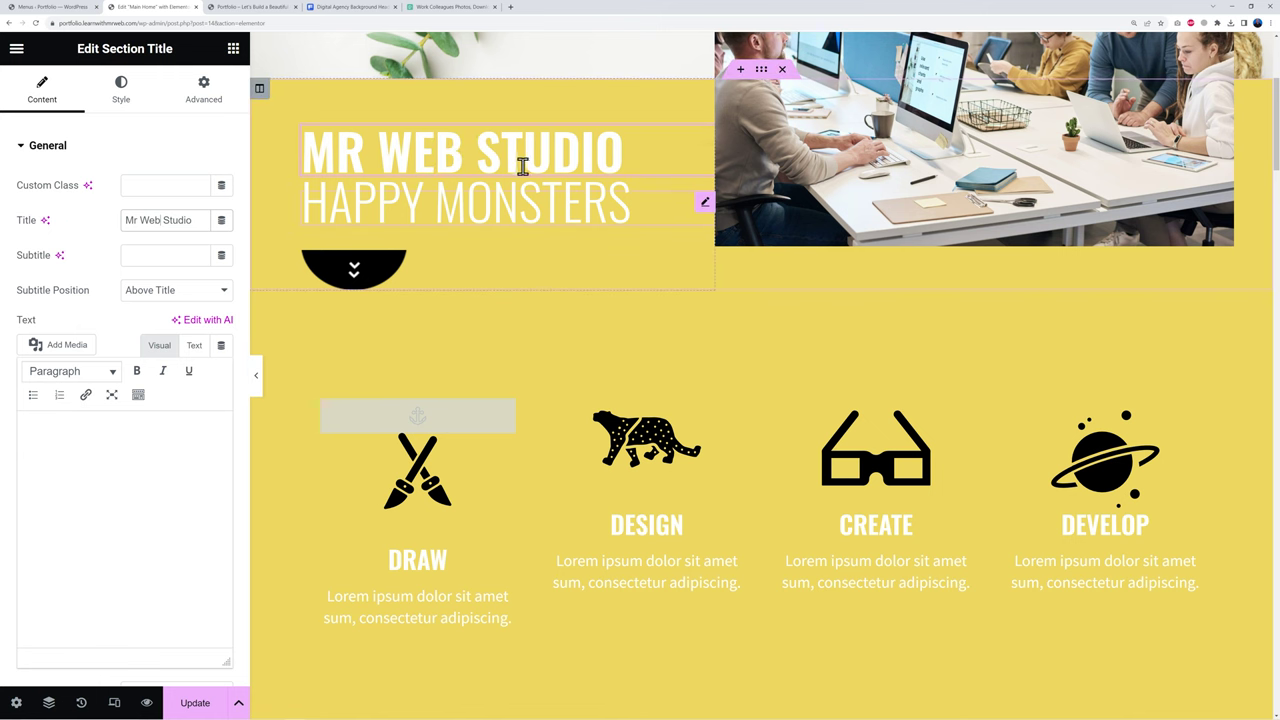
{"action": "left_click", "coordinate": [122, 104]}
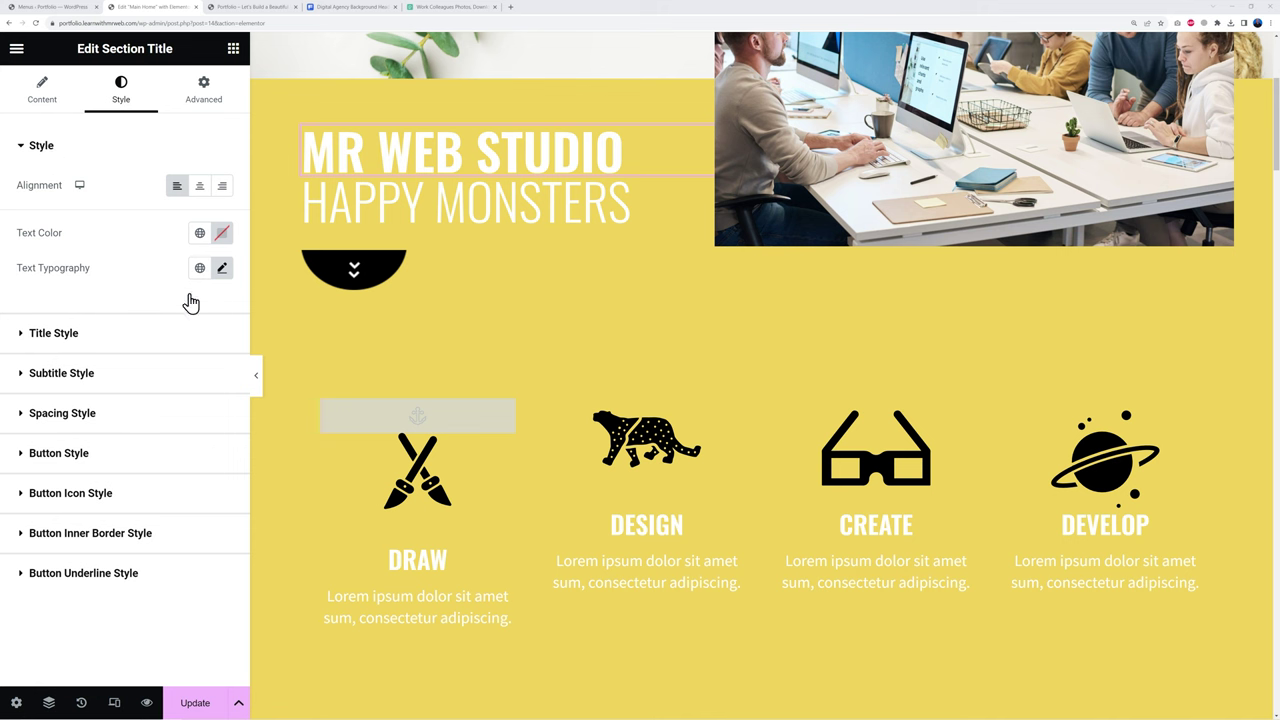
Step: Give the title uppercase text, a larger font size and 900 Black weight
{"action": "left_click", "coordinate": [20, 345]}
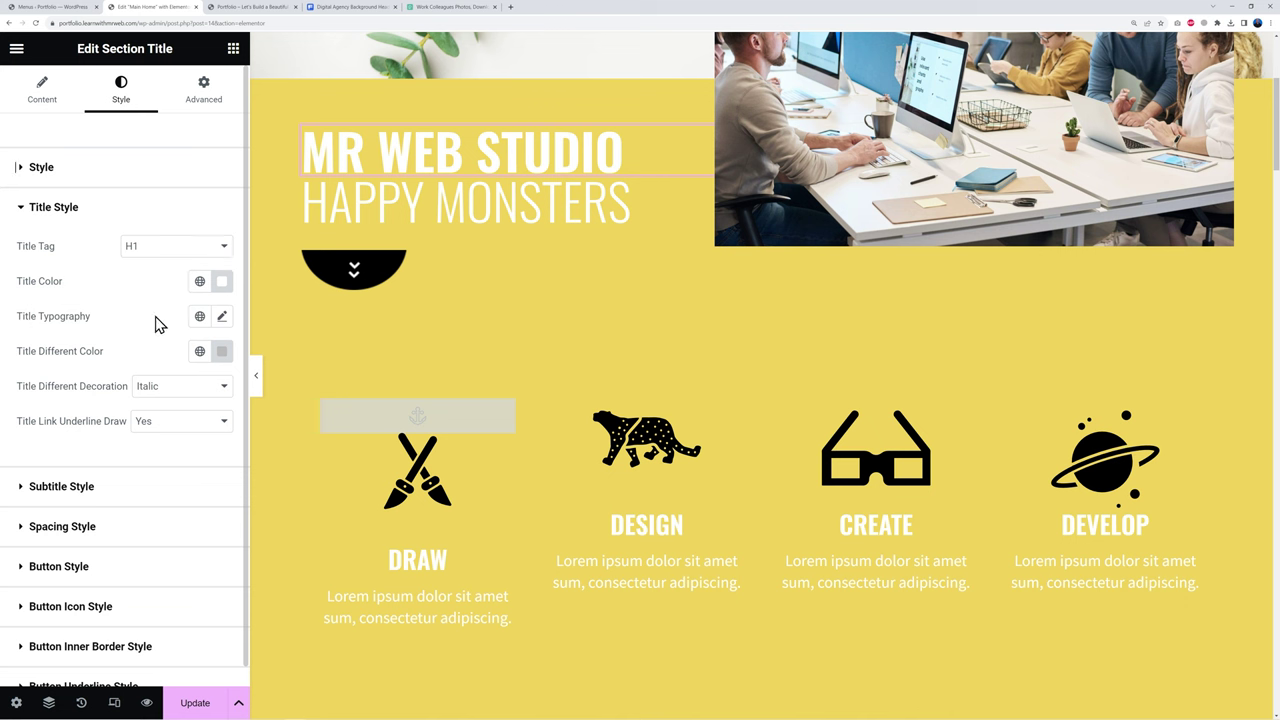
{"action": "left_click", "coordinate": [222, 318]}
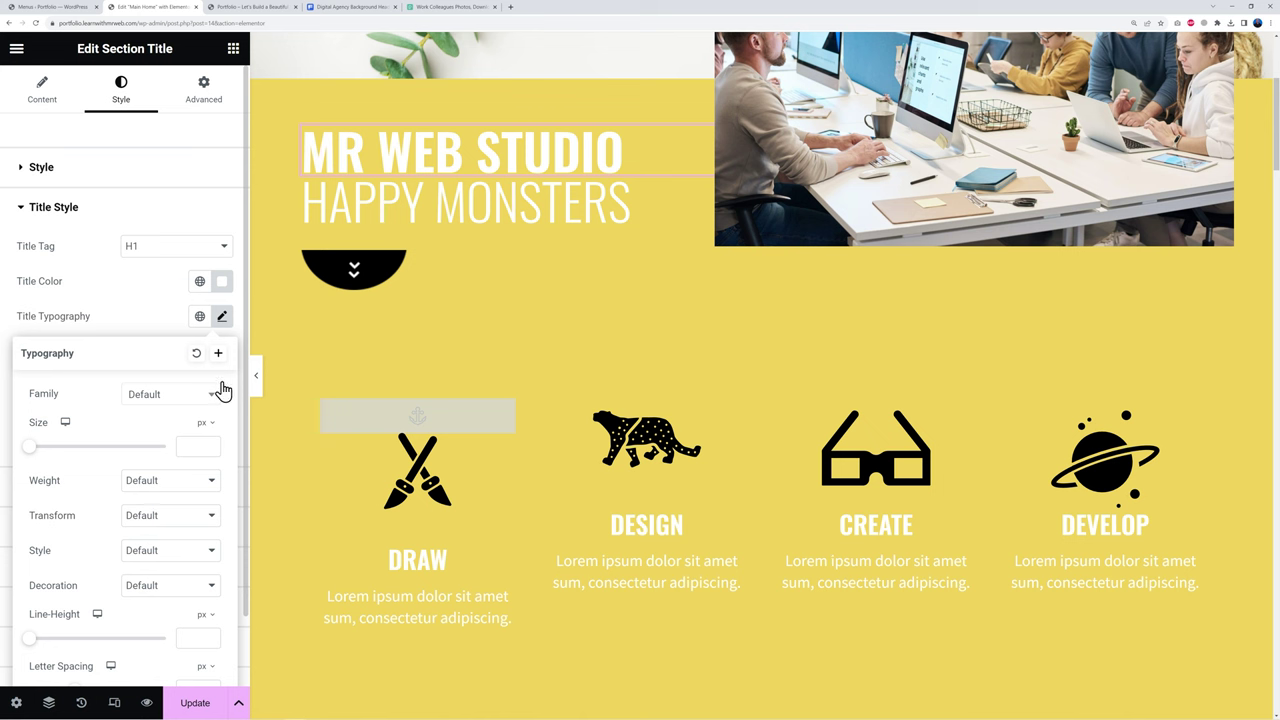
{"action": "left_click", "coordinate": [190, 520]}
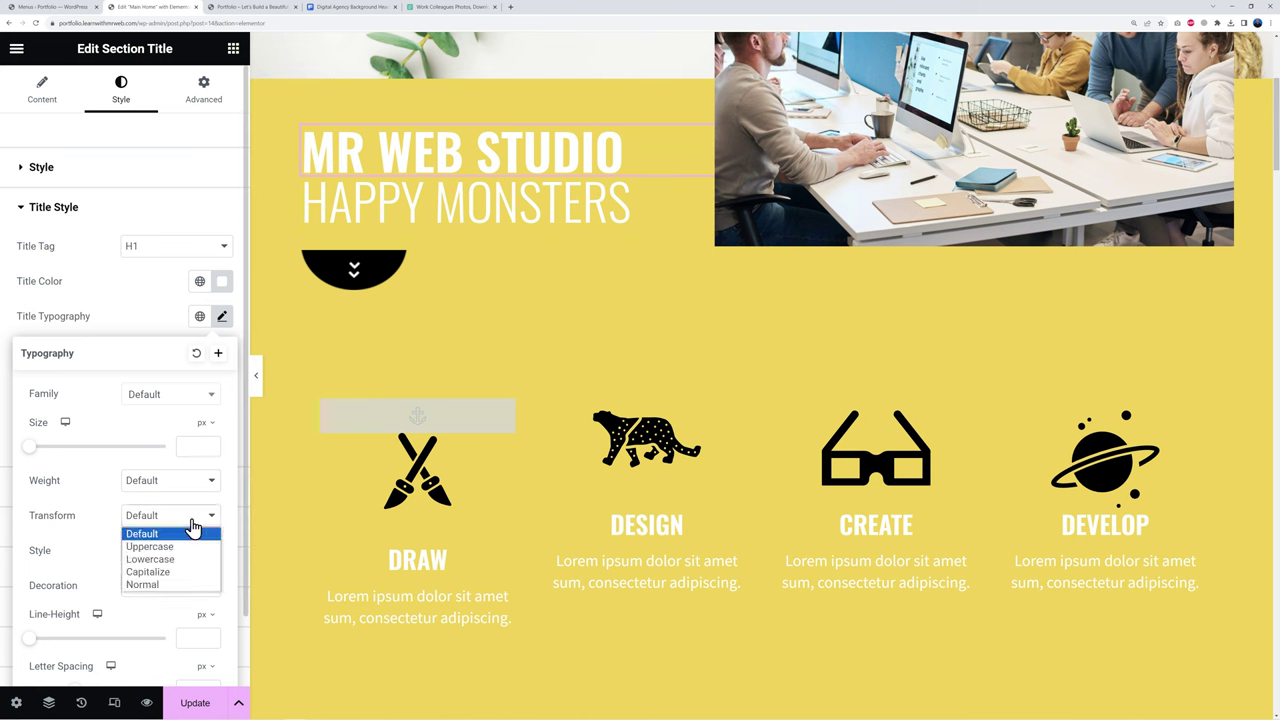
{"action": "left_click", "coordinate": [190, 560]}
{"action": "left_click", "coordinate": [194, 520]}
{"action": "left_click", "coordinate": [186, 548]}
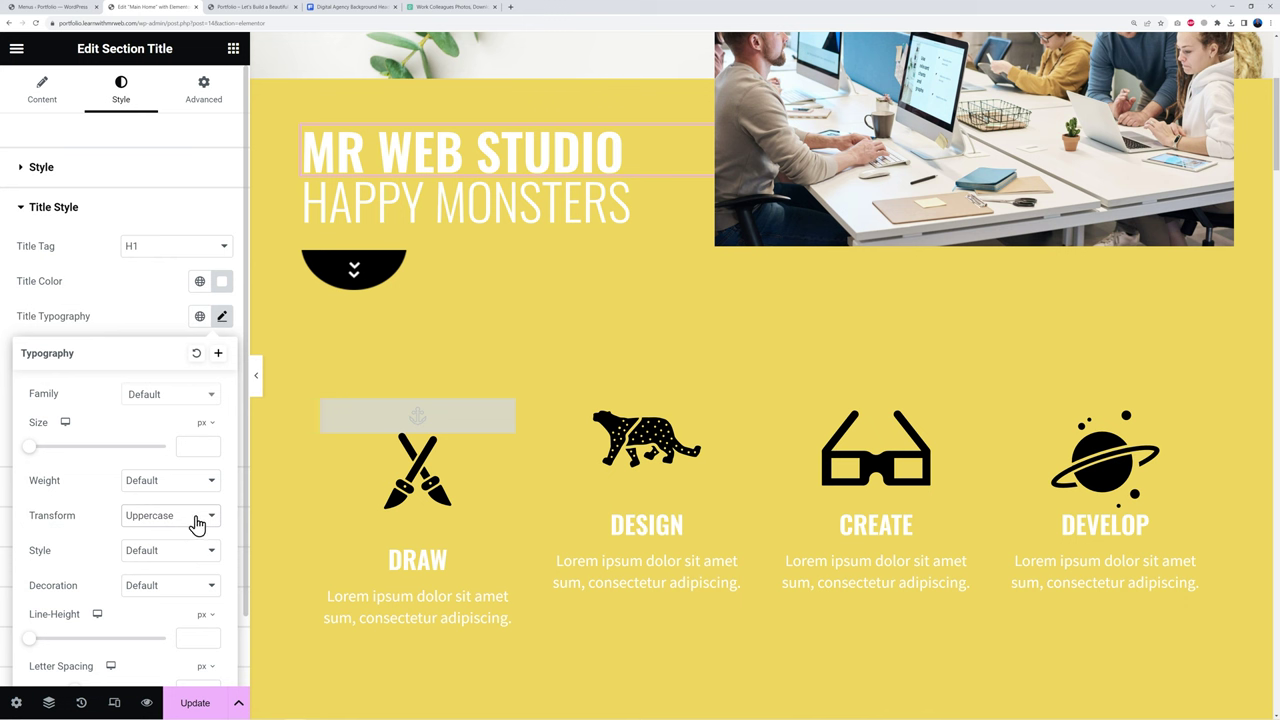
{"action": "left_click", "coordinate": [197, 402]}
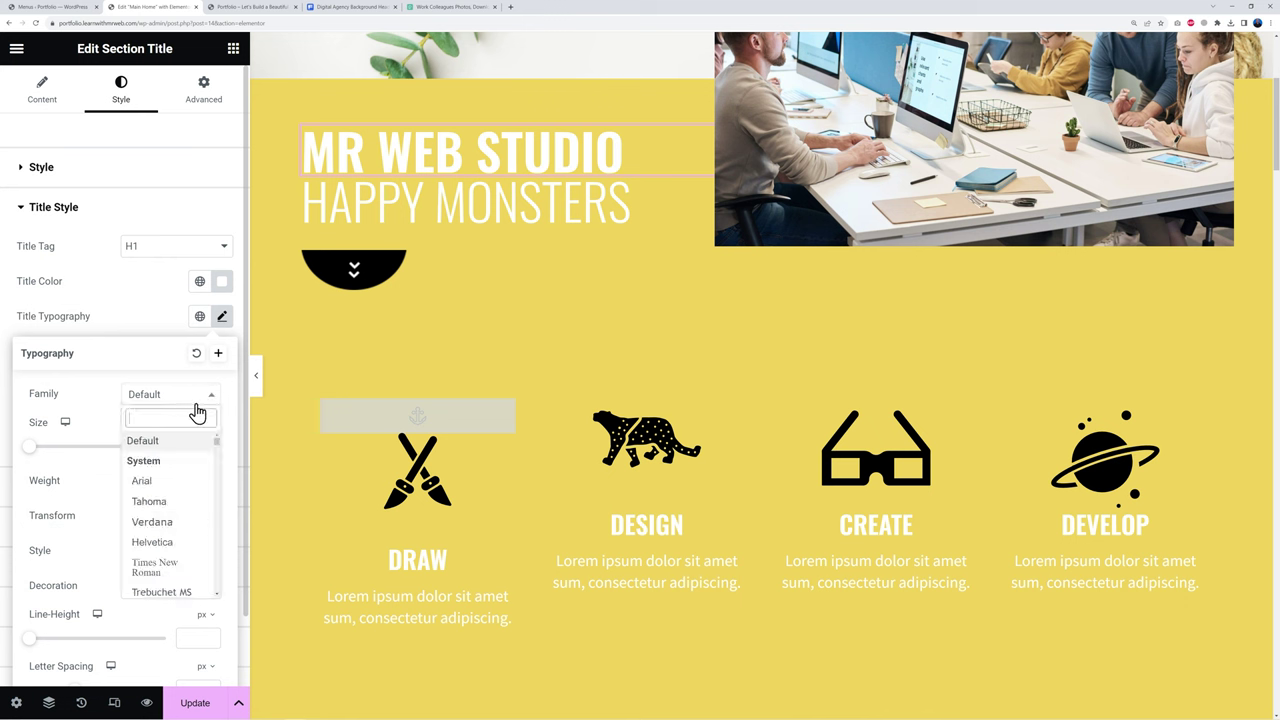
{"action": "left_click", "coordinate": [88, 393]}
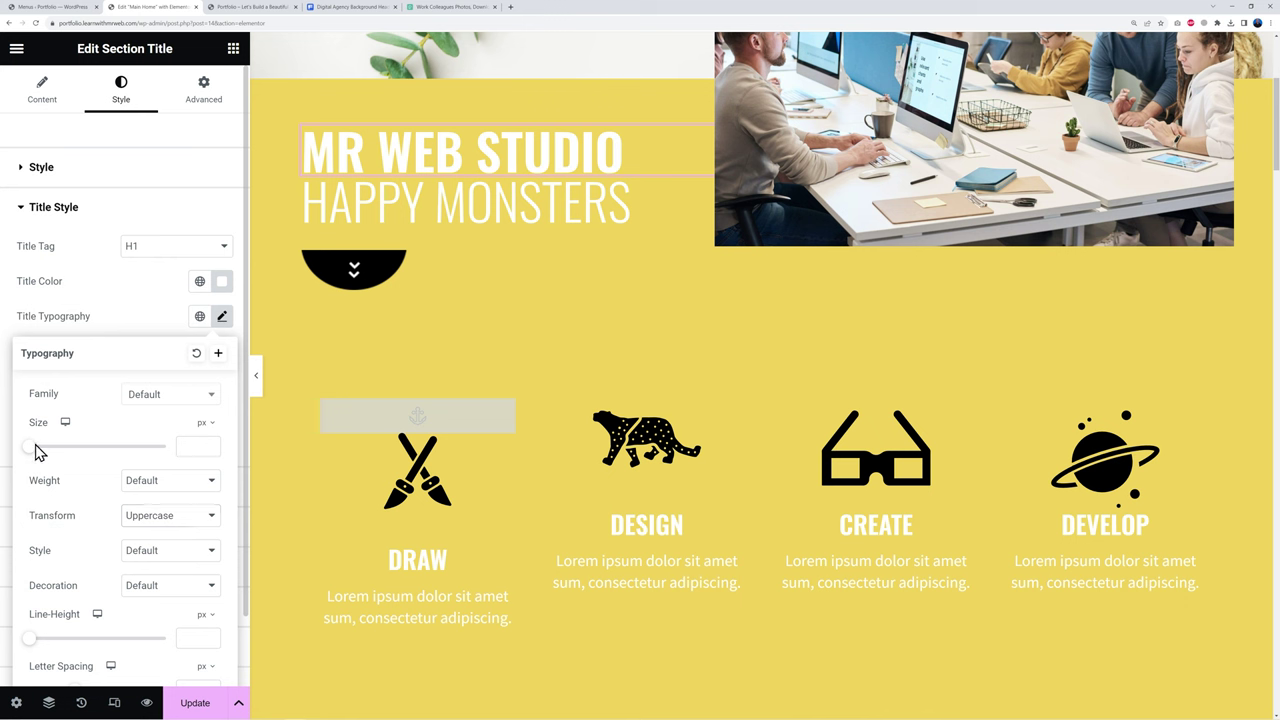
{"action": "left_click", "coordinate": [37, 450]}
{"action": "left_click_drag", "start_coordinate": [37, 453], "coordinate": [75, 453]}
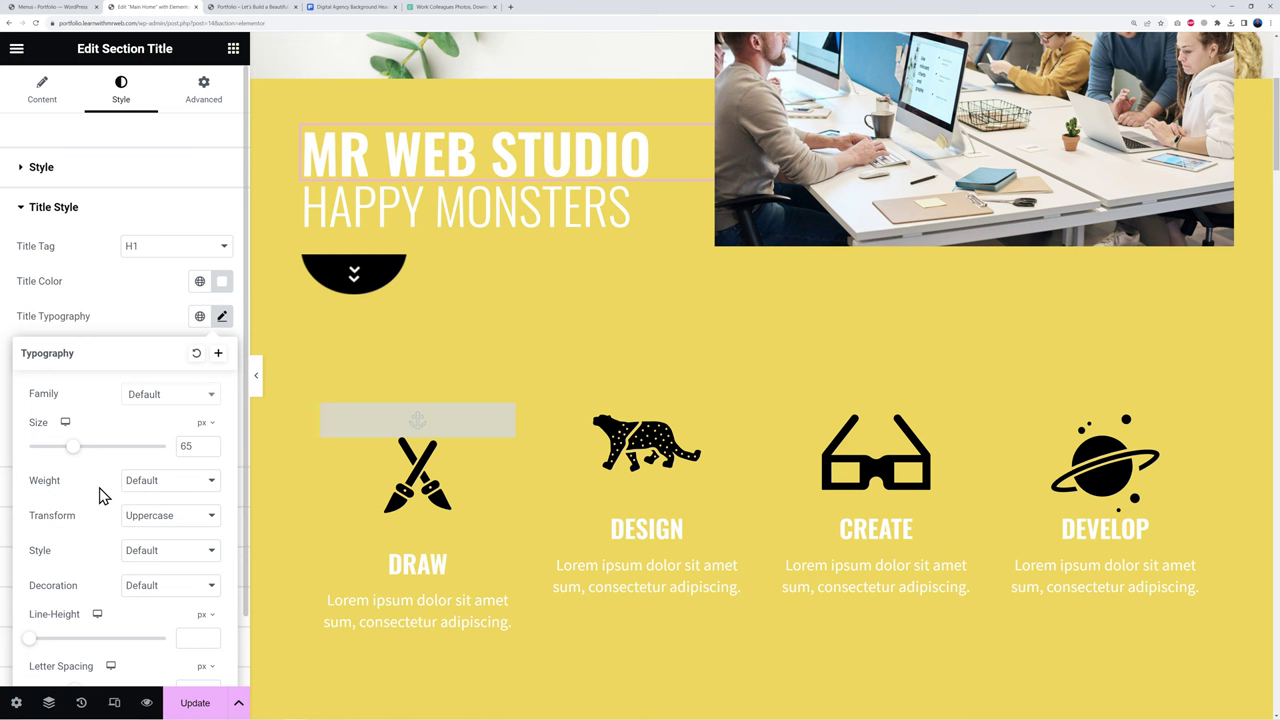
{"action": "left_click", "coordinate": [181, 484]}
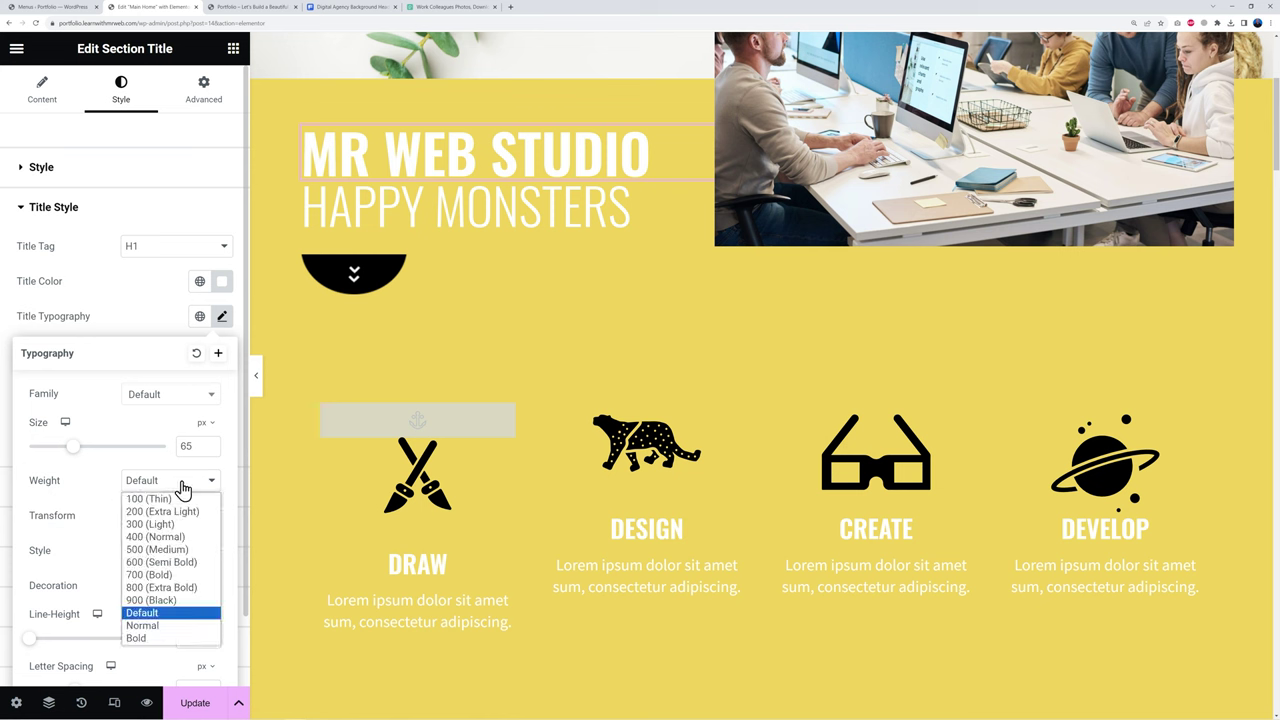
{"action": "left_click", "coordinate": [176, 499]}
{"action": "left_click", "coordinate": [180, 485]}
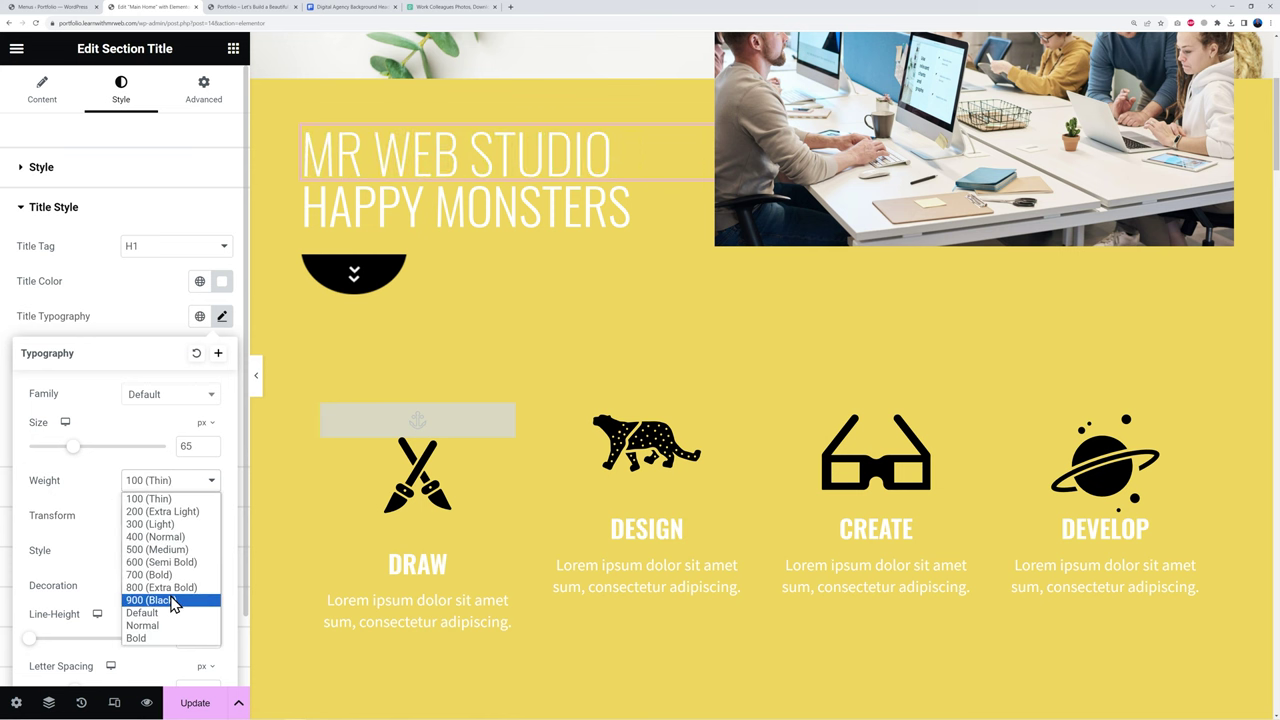
{"action": "left_click", "coordinate": [174, 601]}
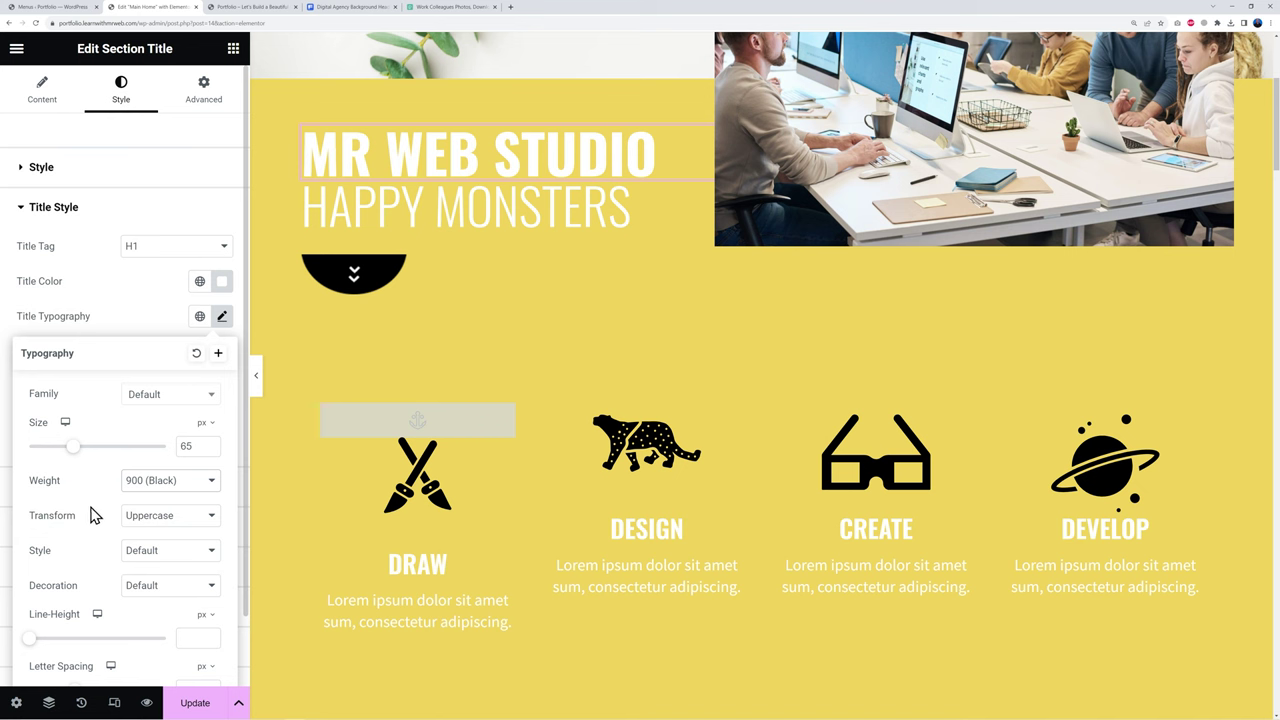
{"action": "scroll", "coordinate": [90, 515], "scroll_direction": "down", "scroll_amount": 1}
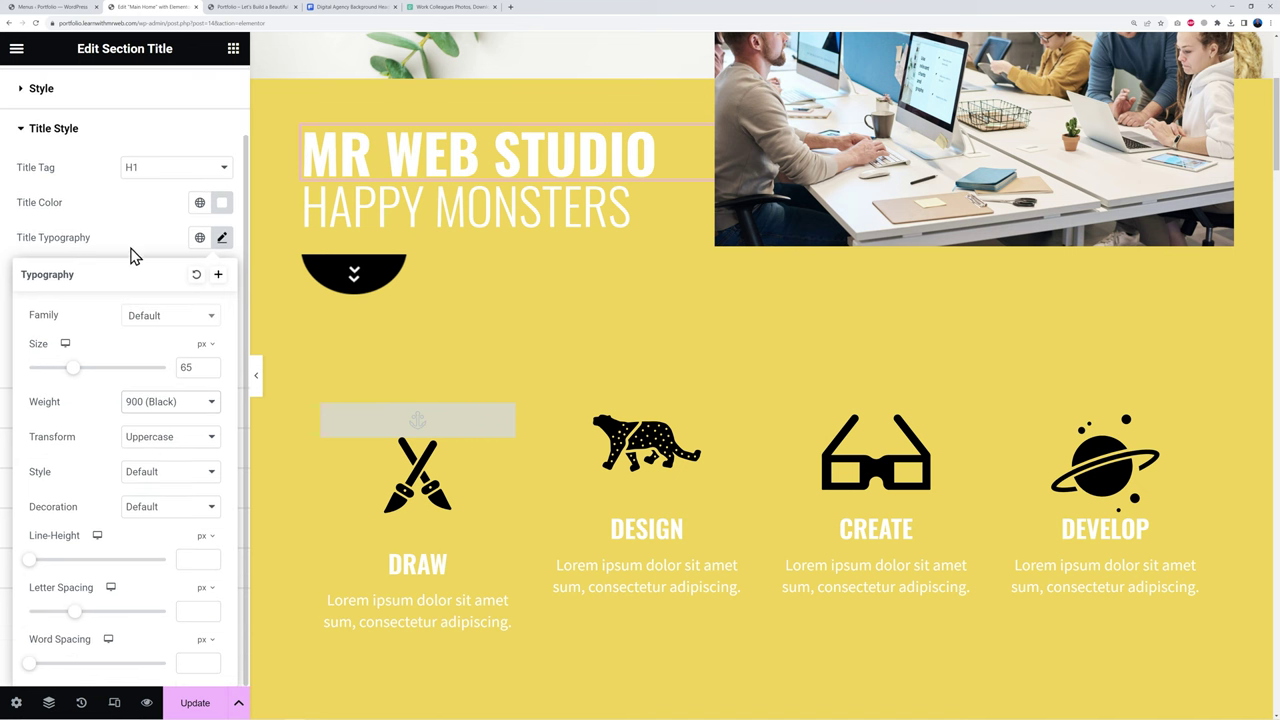
{"action": "left_click", "coordinate": [130, 248]}
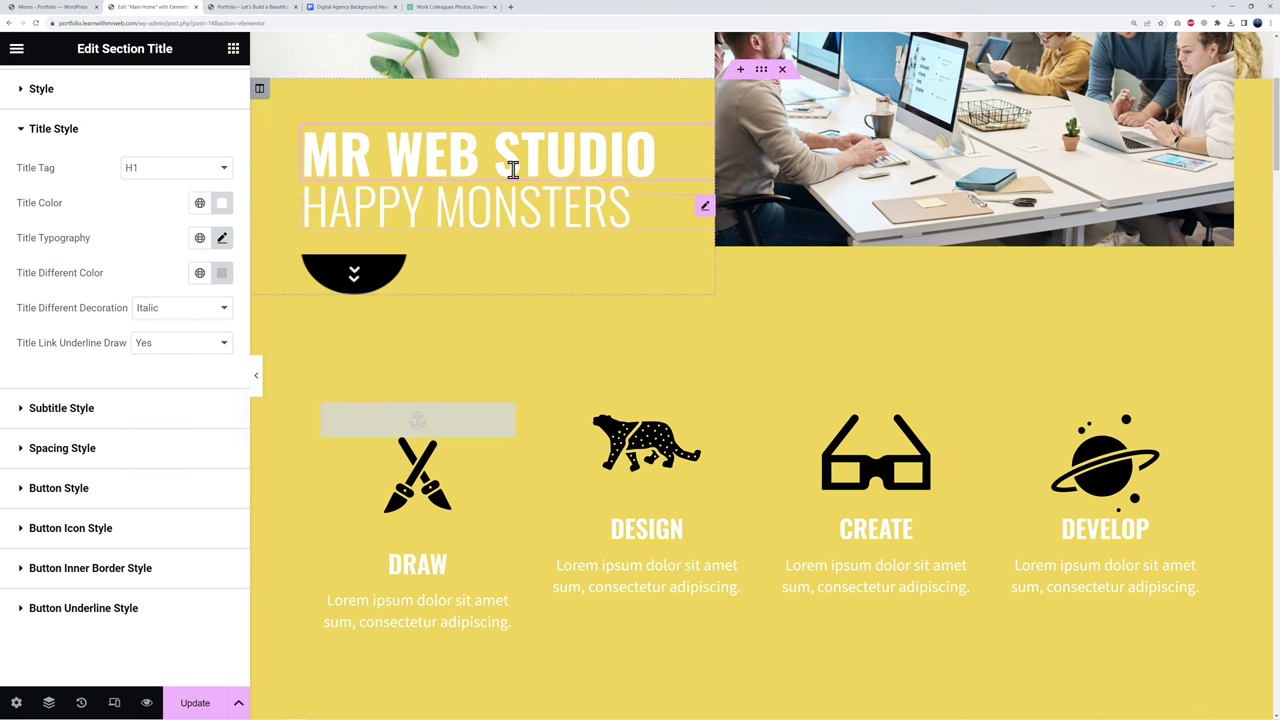
Step: Set the title colour to black #000000
{"action": "left_click", "coordinate": [221, 203]}
{"action": "type", "text": "#FF5B5B"}
{"action": "scroll", "coordinate": [258, 312], "scroll_direction": "up", "scroll_amount": 1}
{"action": "left_click_drag", "start_coordinate": [249, 329], "coordinate": [123, 468]}
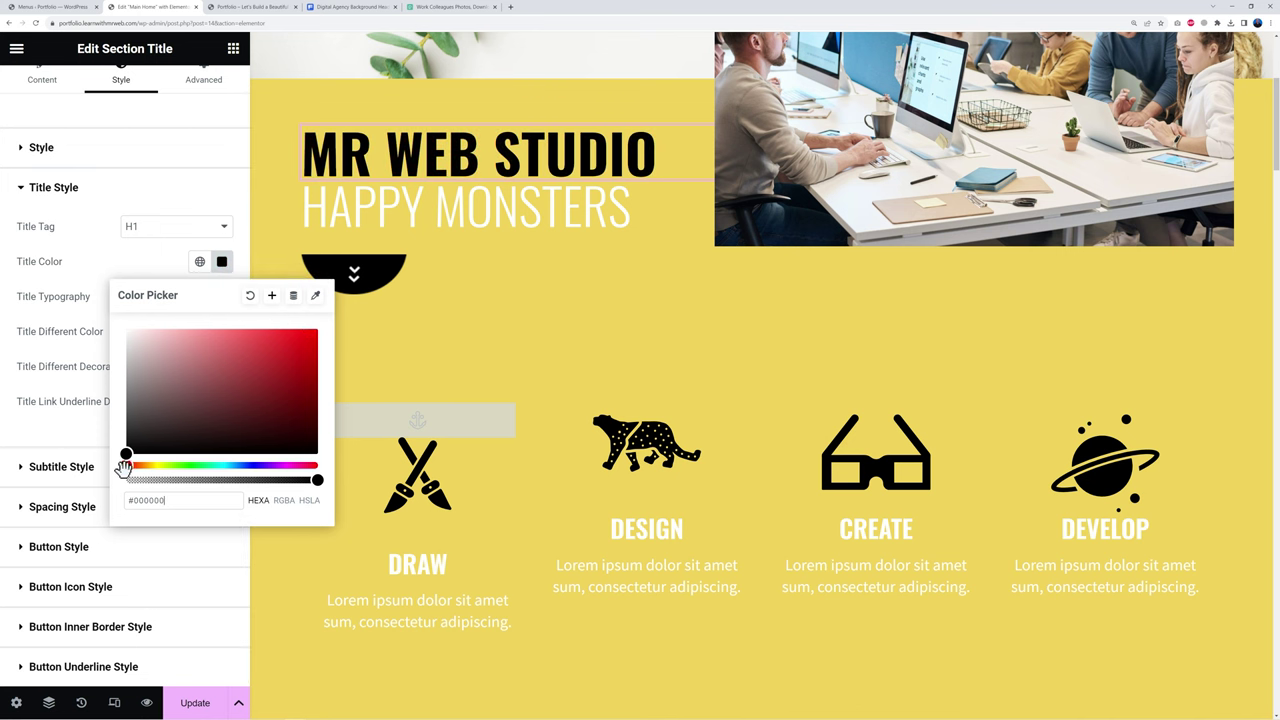
{"action": "left_click", "coordinate": [140, 275]}
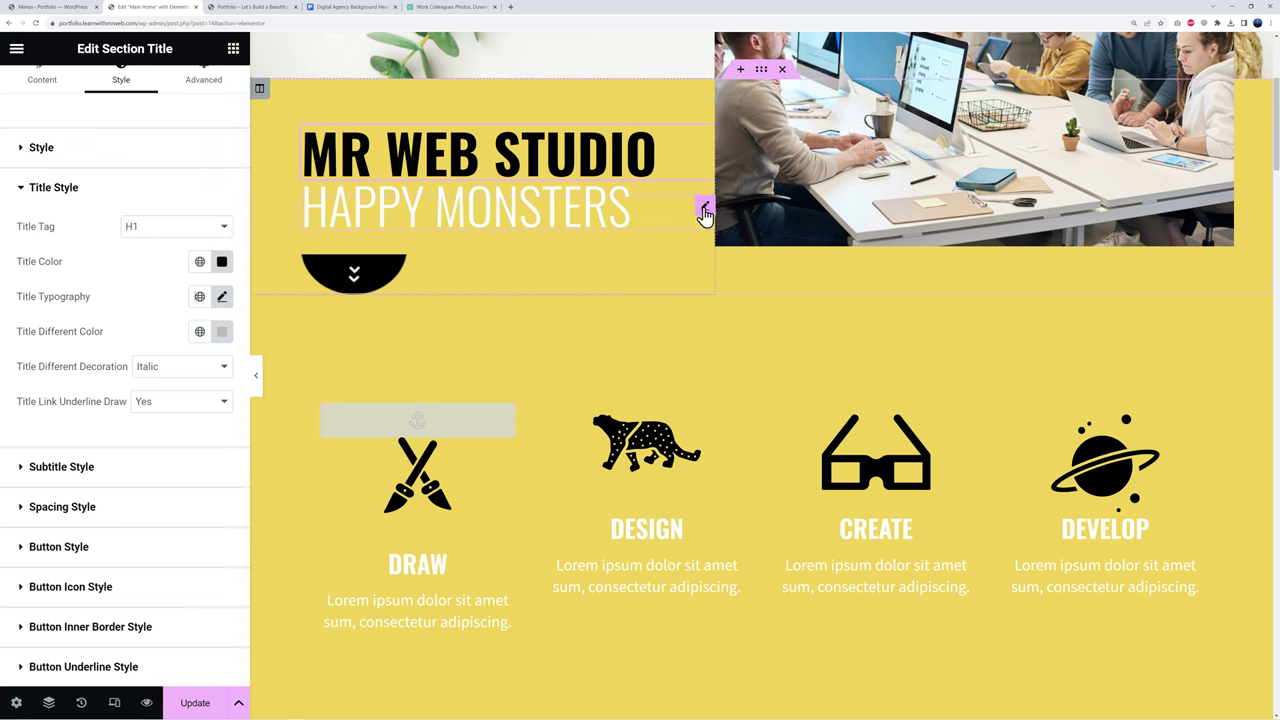
Step: Replace the HAPPY MONSTERS title text with PORTFOLIO
{"action": "left_click", "coordinate": [705, 206]}
{"action": "triple_click", "coordinate": [170, 220]}
{"action": "type", "text": "PORTFOLIO"}
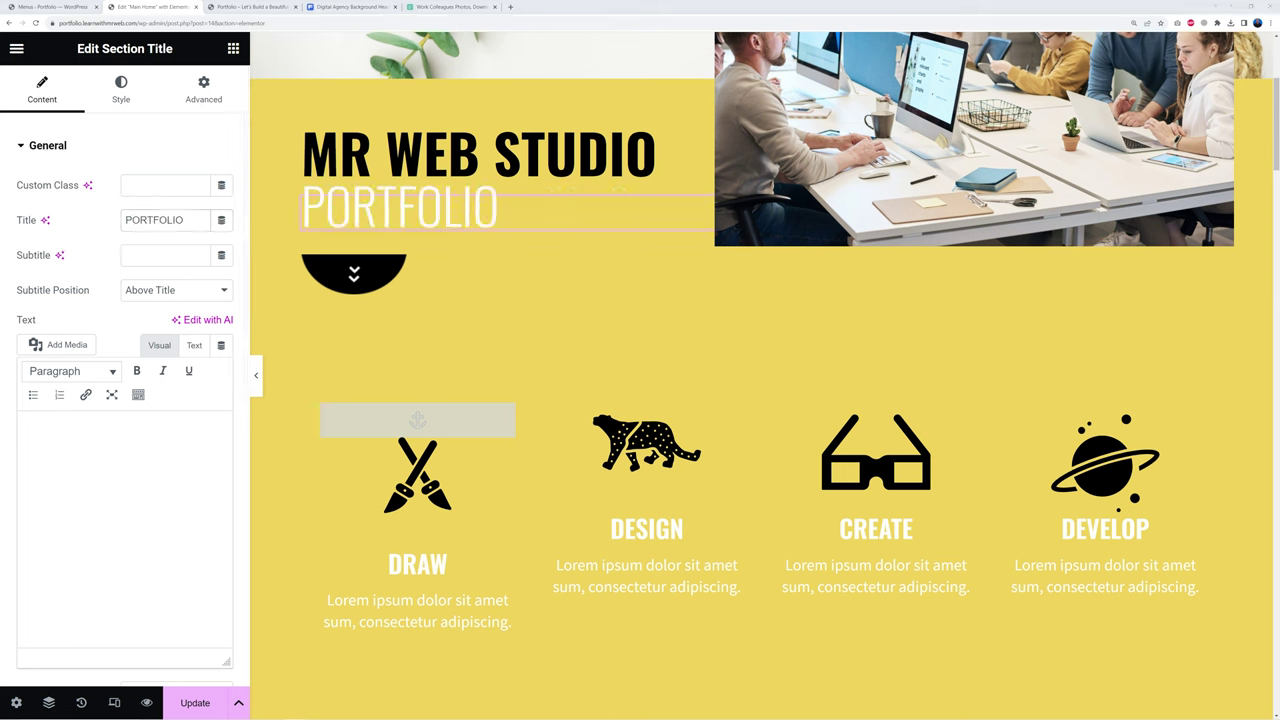
{"action": "scroll", "coordinate": [769, 443], "scroll_direction": "up", "scroll_amount": 2}
{"action": "scroll", "coordinate": [770, 464], "scroll_direction": "down", "scroll_amount": 2}
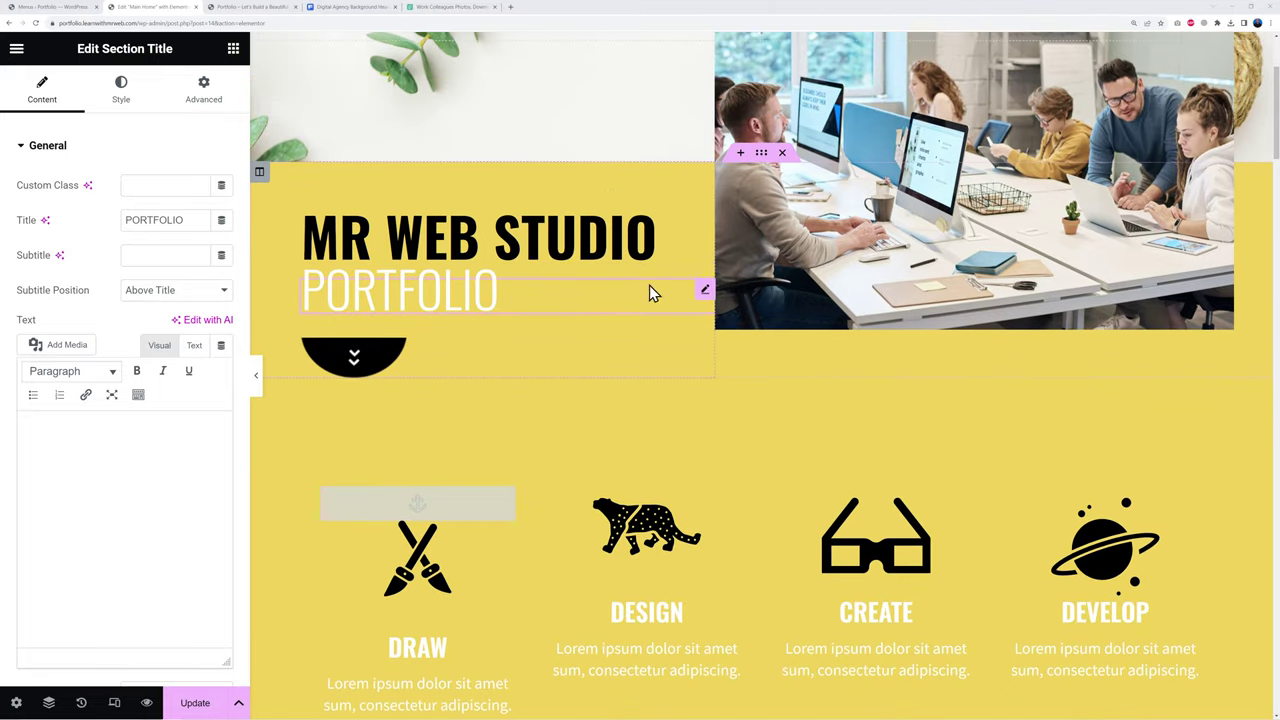
{"action": "scroll", "coordinate": [530, 248], "scroll_direction": "up", "scroll_amount": 1}
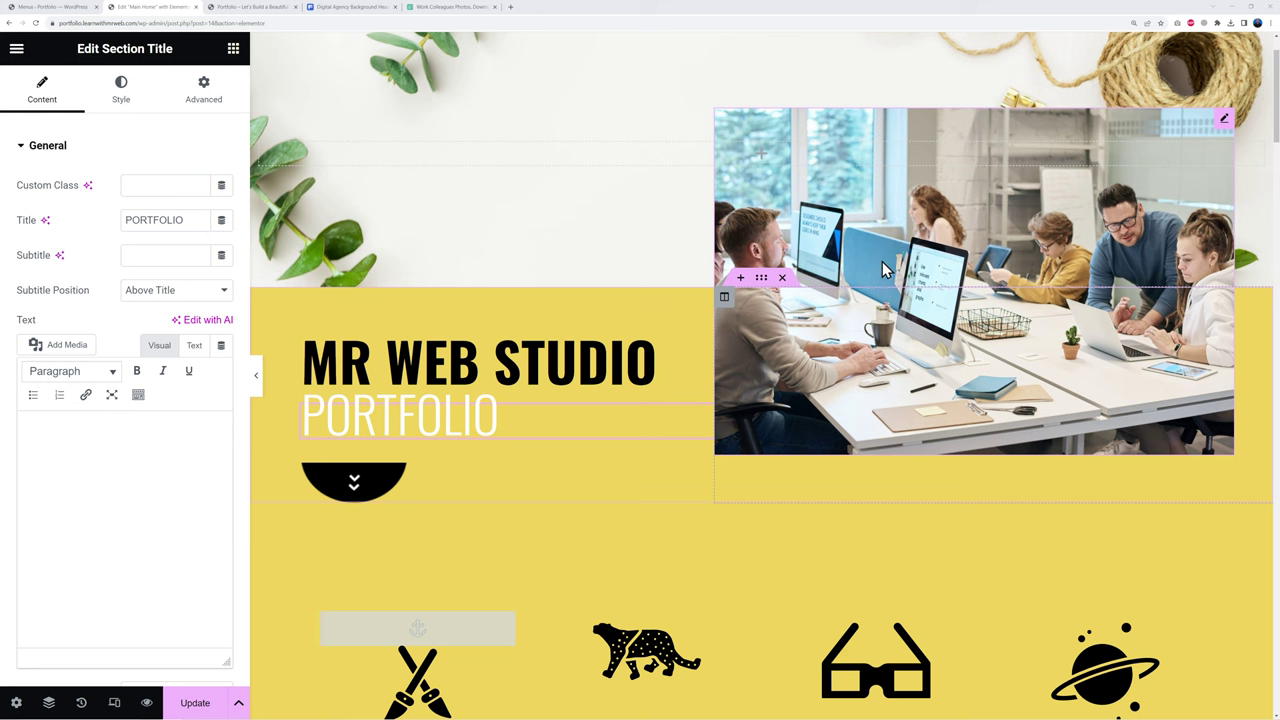
Step: Set the hero section's background colour to light blue #59A4E3 and copy its hex
{"action": "left_click", "coordinate": [762, 284]}
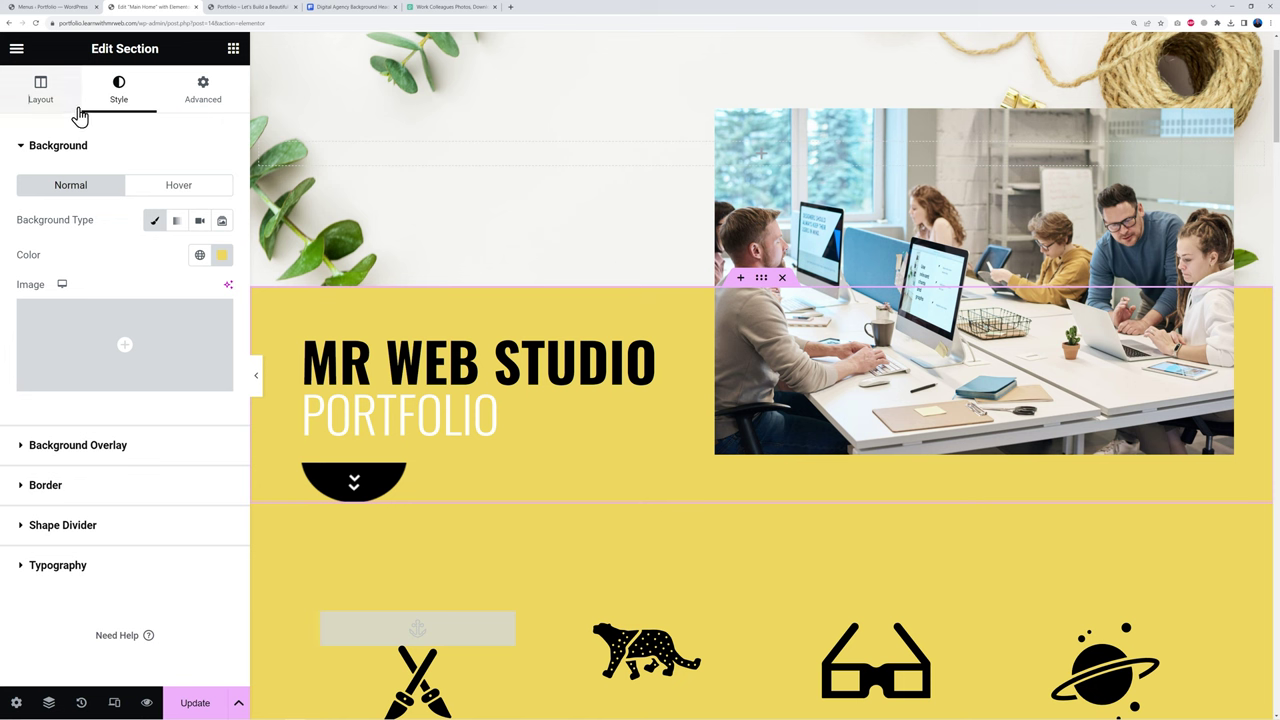
{"action": "left_click", "coordinate": [222, 257]}
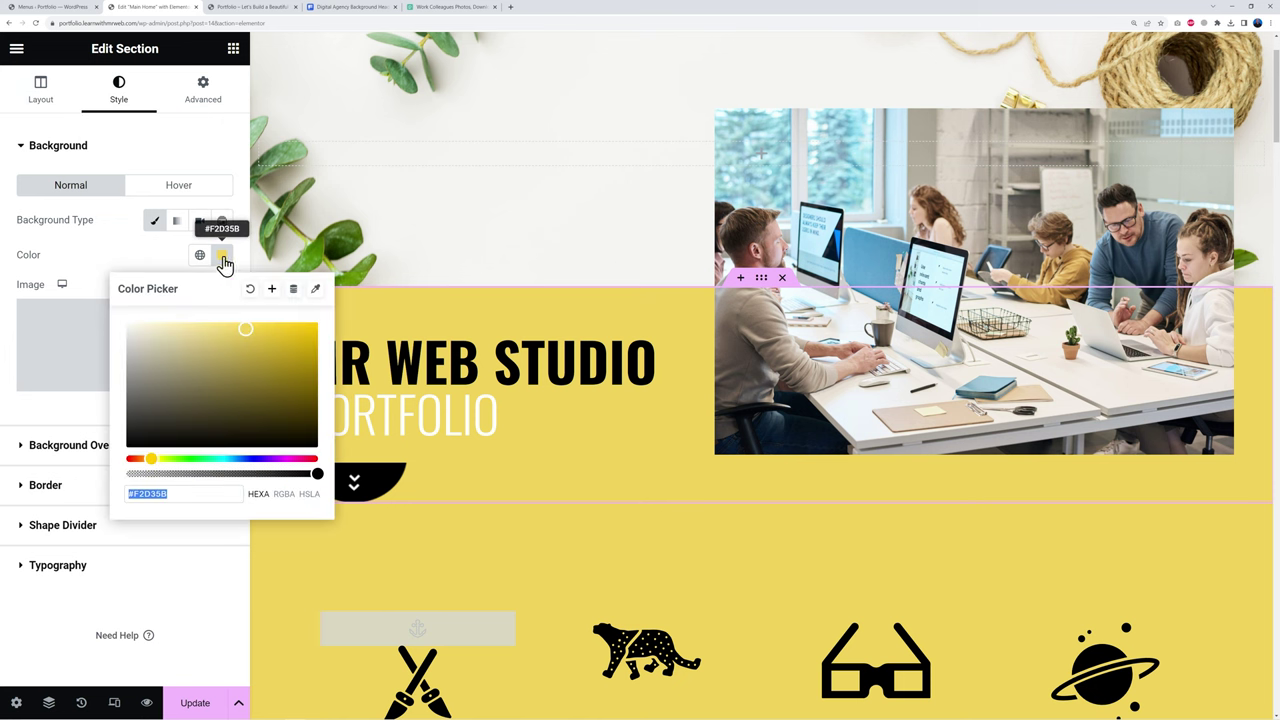
{"action": "type", "text": "#5BB5F2"}
{"action": "left_click", "coordinate": [235, 458]}
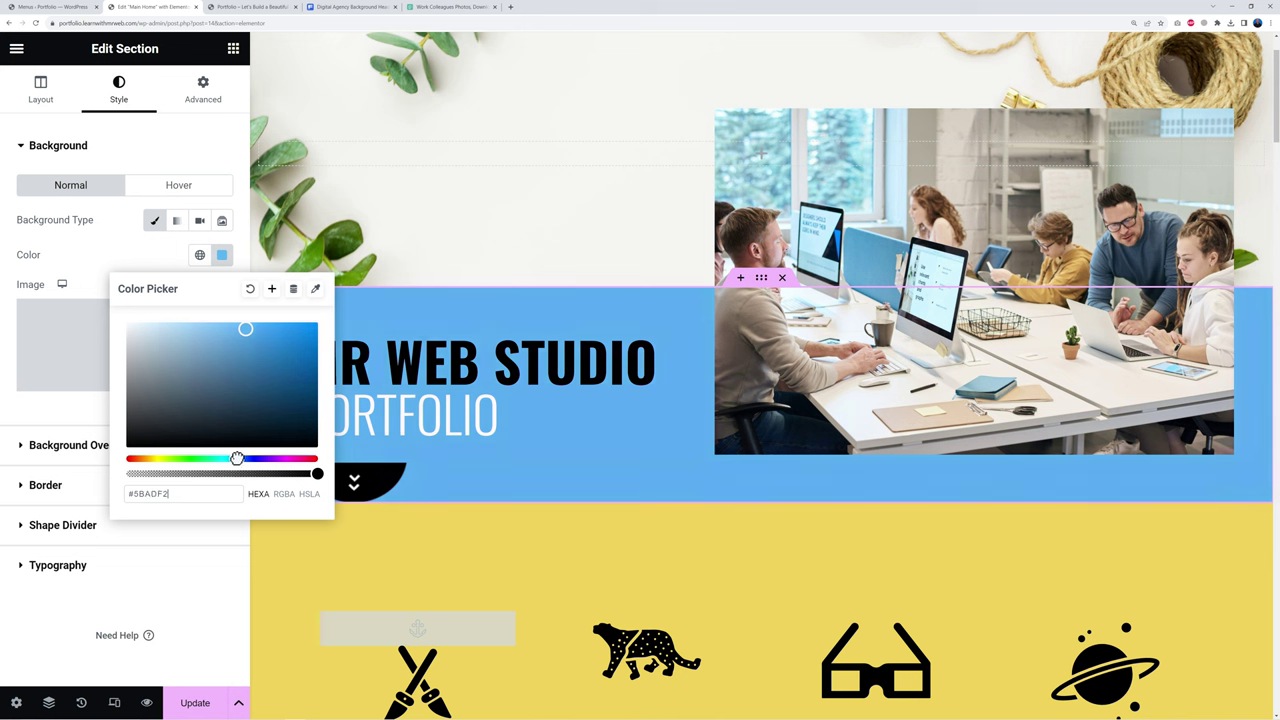
{"action": "left_click", "coordinate": [248, 326]}
{"action": "left_click_drag", "start_coordinate": [253, 323], "coordinate": [241, 338]}
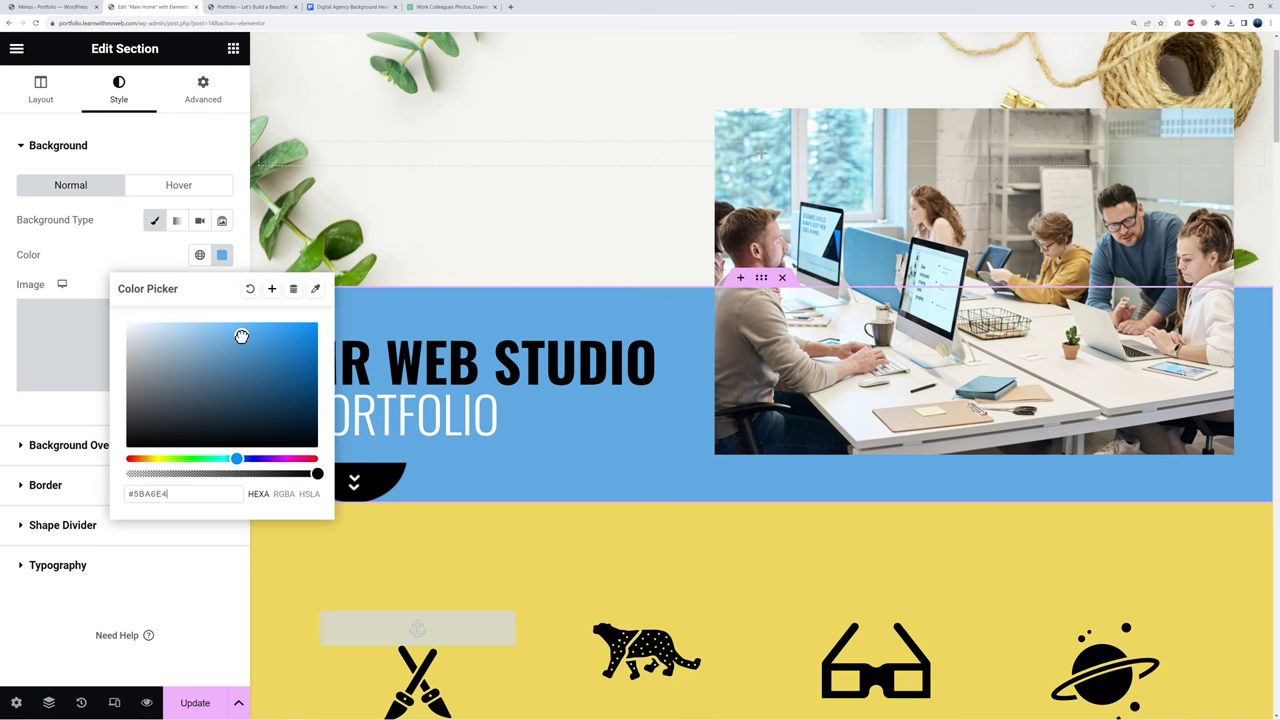
{"action": "left_click_drag", "start_coordinate": [214, 491], "coordinate": [133, 497]}
{"action": "key", "text": "ctrl+c"}
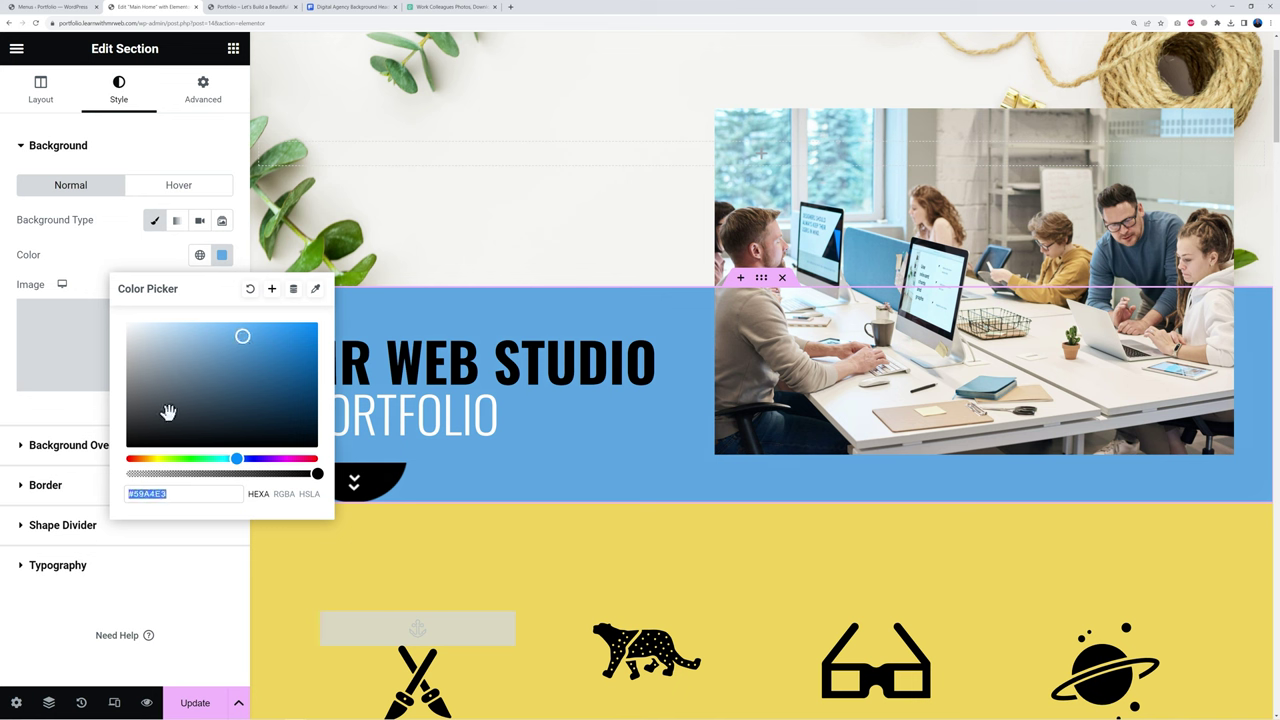
{"action": "left_click", "coordinate": [629, 439]}
Step: Paste the same #59A4E3 blue into the icon-row section's background colour
{"action": "scroll", "coordinate": [616, 447], "scroll_direction": "down", "scroll_amount": 1}
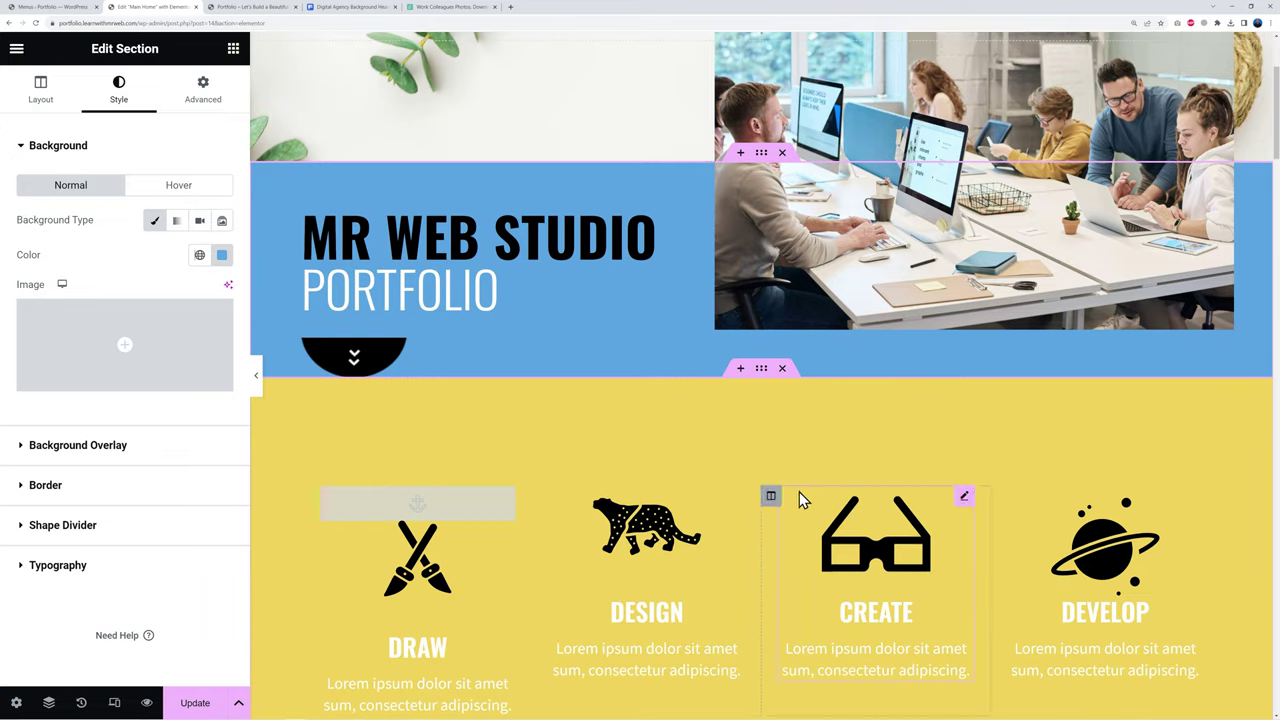
{"action": "left_click", "coordinate": [760, 370]}
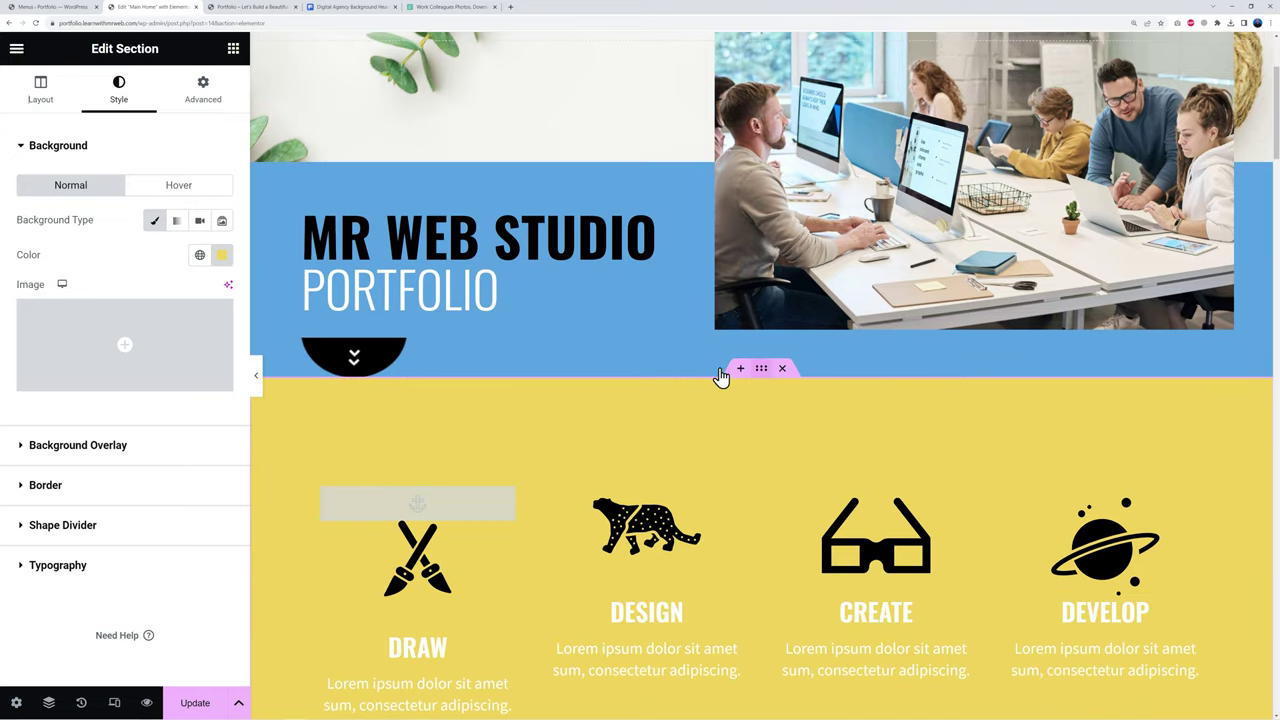
{"action": "left_click", "coordinate": [222, 256]}
{"action": "key", "text": "ctrl+v"}
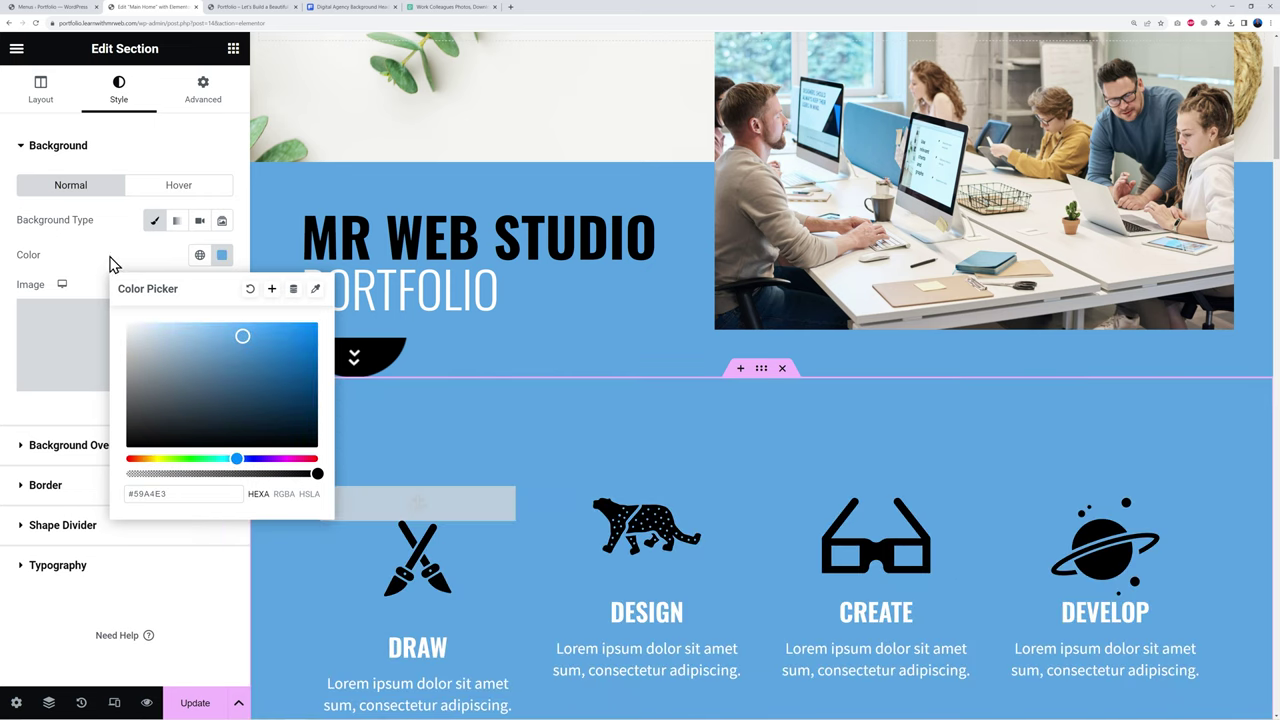
{"action": "left_click", "coordinate": [697, 449]}
Step: Apply the #59A4E3 blue background to the portfolio gallery section as well
{"action": "scroll", "coordinate": [697, 449], "scroll_direction": "down", "scroll_amount": 5}
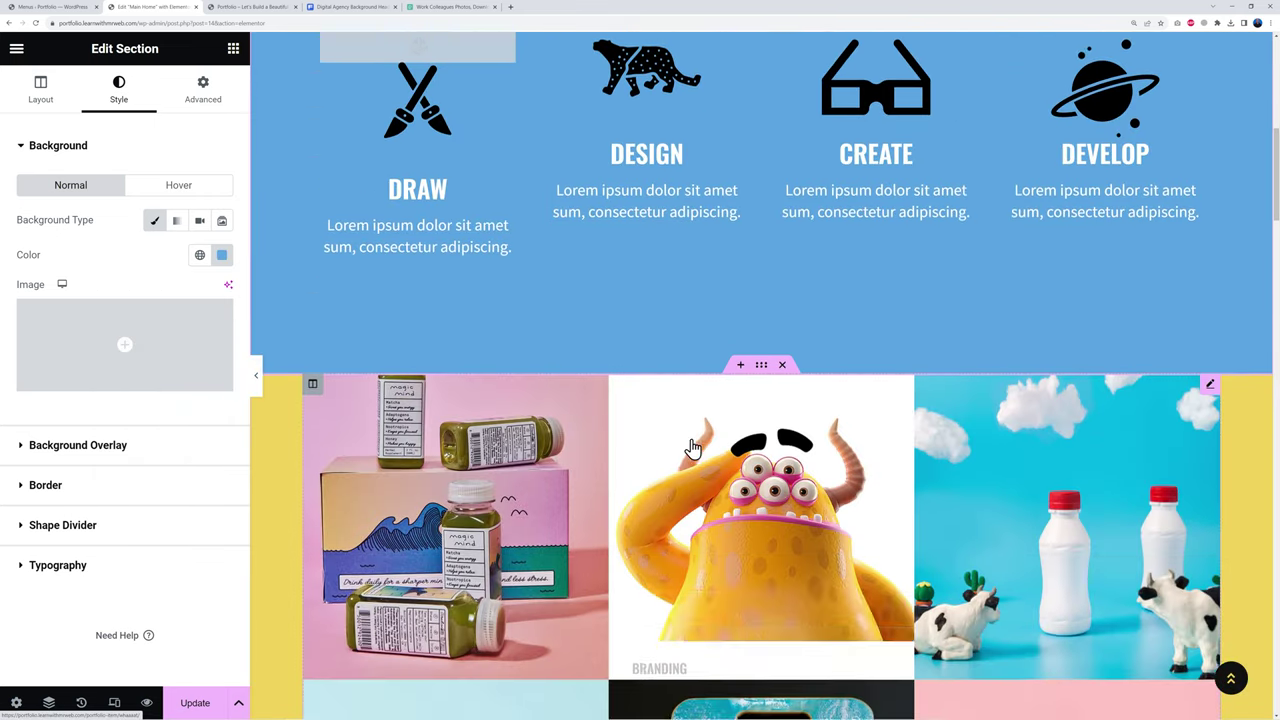
{"action": "scroll", "coordinate": [693, 447], "scroll_direction": "down", "scroll_amount": 3}
{"action": "scroll", "coordinate": [691, 445], "scroll_direction": "up", "scroll_amount": 2}
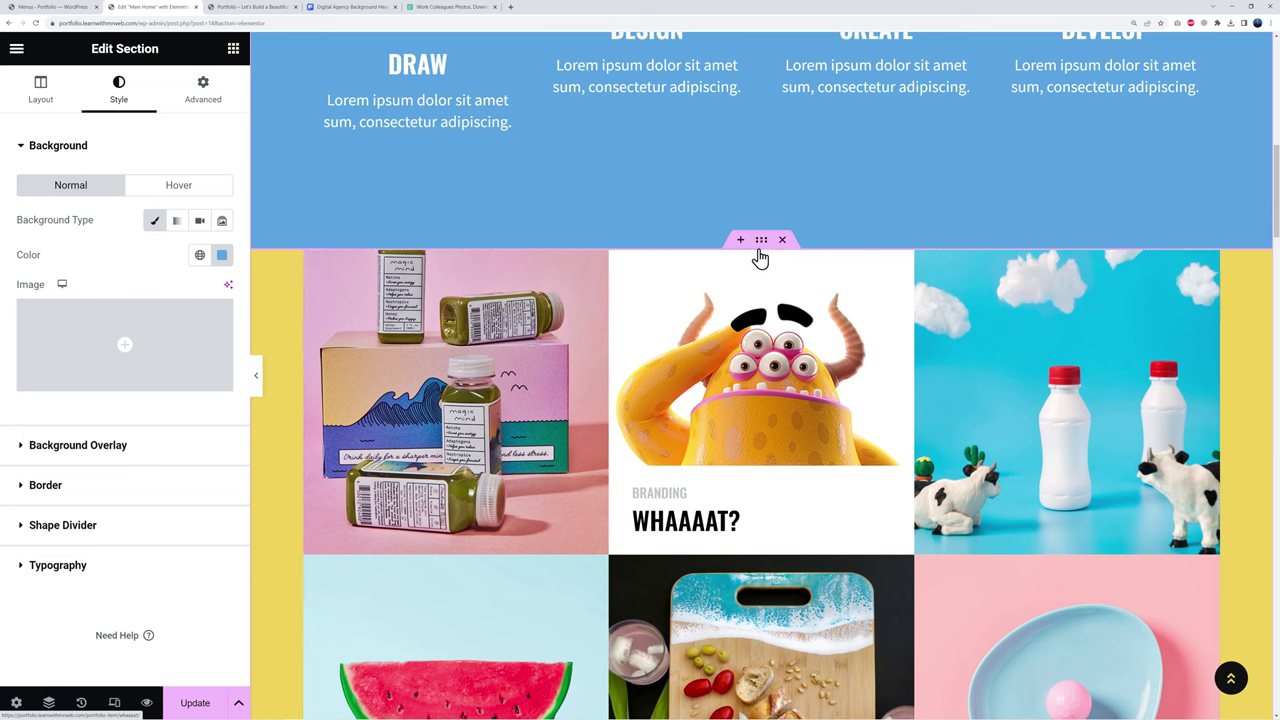
{"action": "left_click", "coordinate": [761, 241]}
{"action": "left_click", "coordinate": [222, 255]}
{"action": "left_click", "coordinate": [168, 494]}
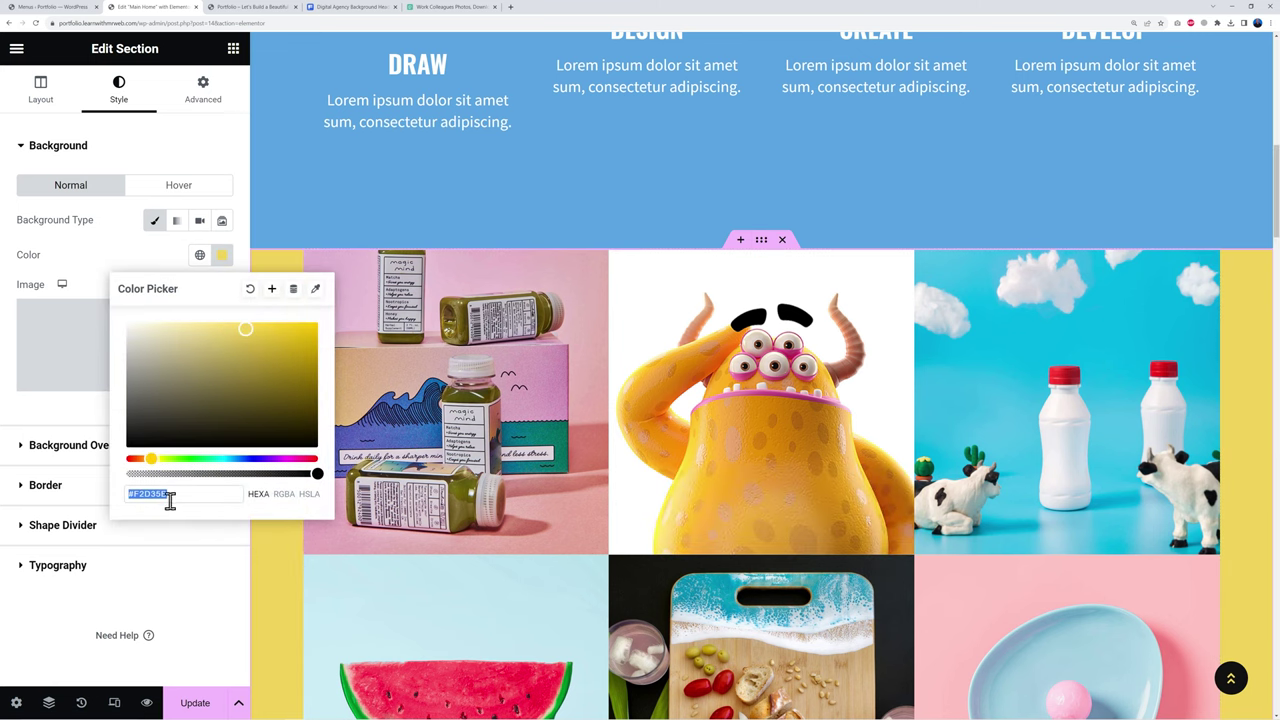
{"action": "key", "text": "ctrl+v"}
{"action": "left_click", "coordinate": [120, 251]}
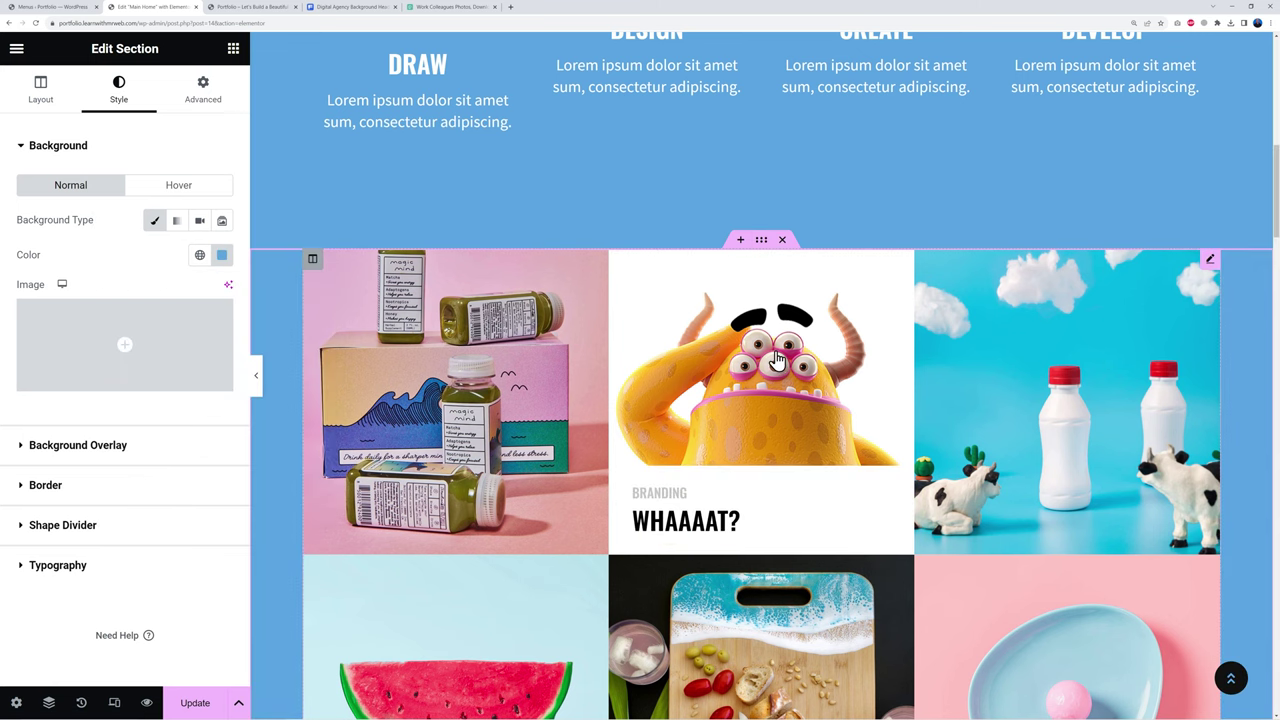
{"action": "scroll", "coordinate": [776, 358], "scroll_direction": "up", "scroll_amount": 8}
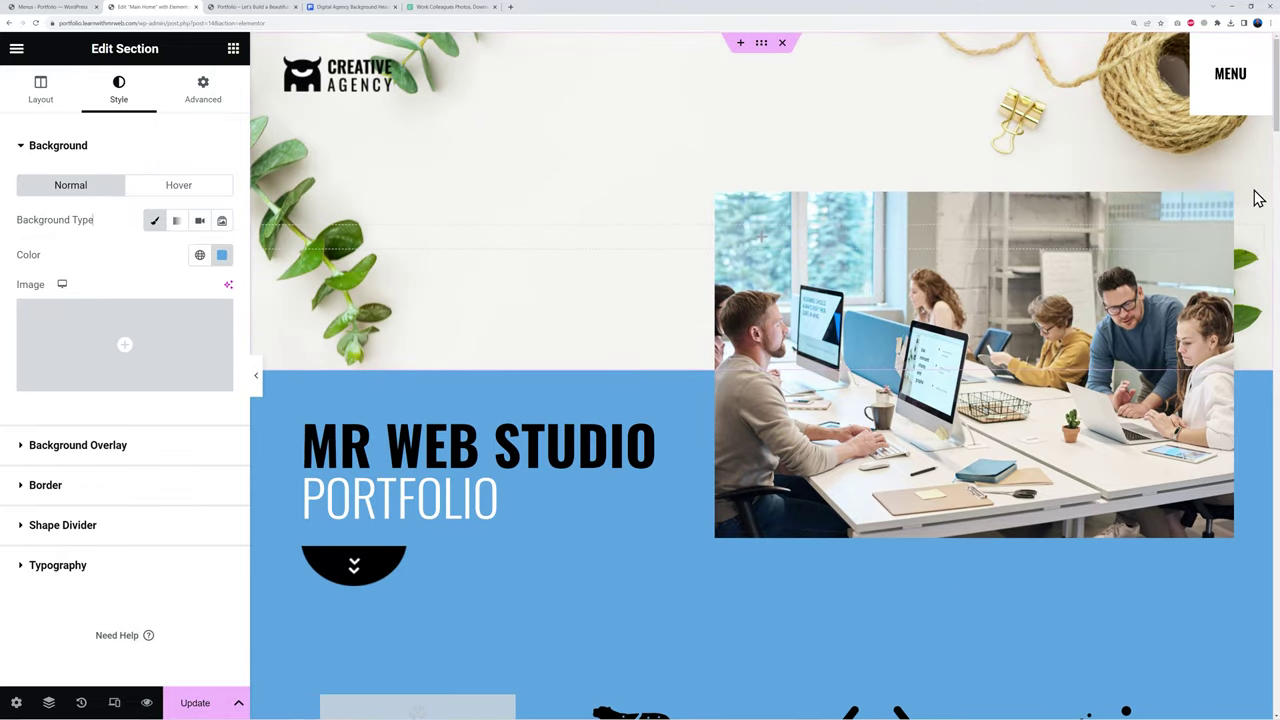
Step: Review the blue hero and icon-row sections, then open the hero's Background Color picker
{"action": "scroll", "coordinate": [1255, 197], "scroll_direction": "down", "scroll_amount": 1}
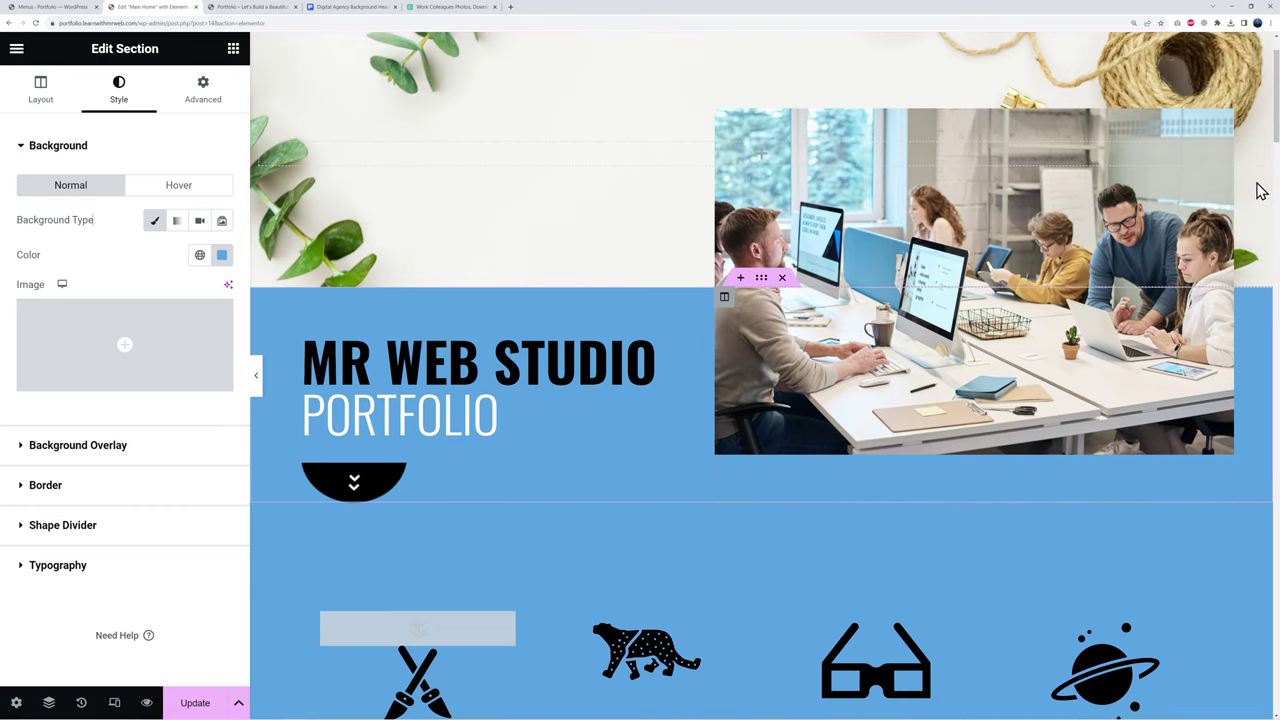
{"action": "scroll", "coordinate": [1260, 192], "scroll_direction": "down", "scroll_amount": 3}
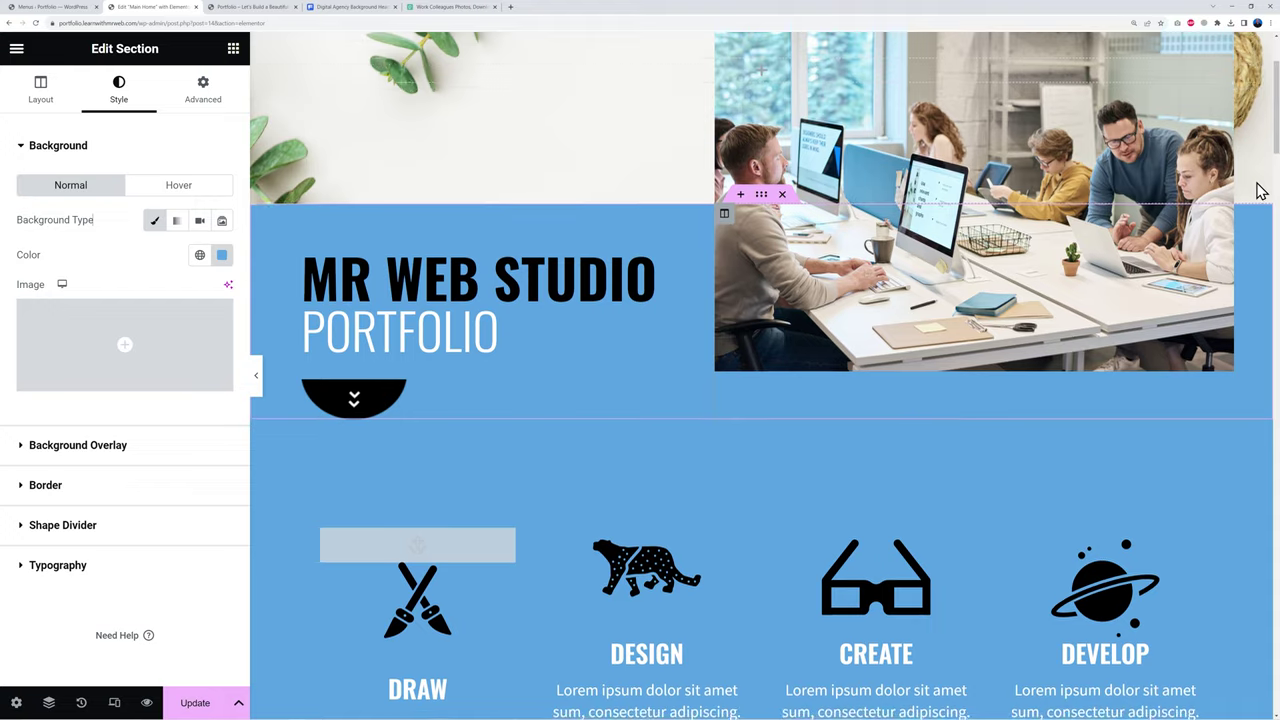
{"action": "scroll", "coordinate": [1258, 191], "scroll_direction": "down", "scroll_amount": 3}
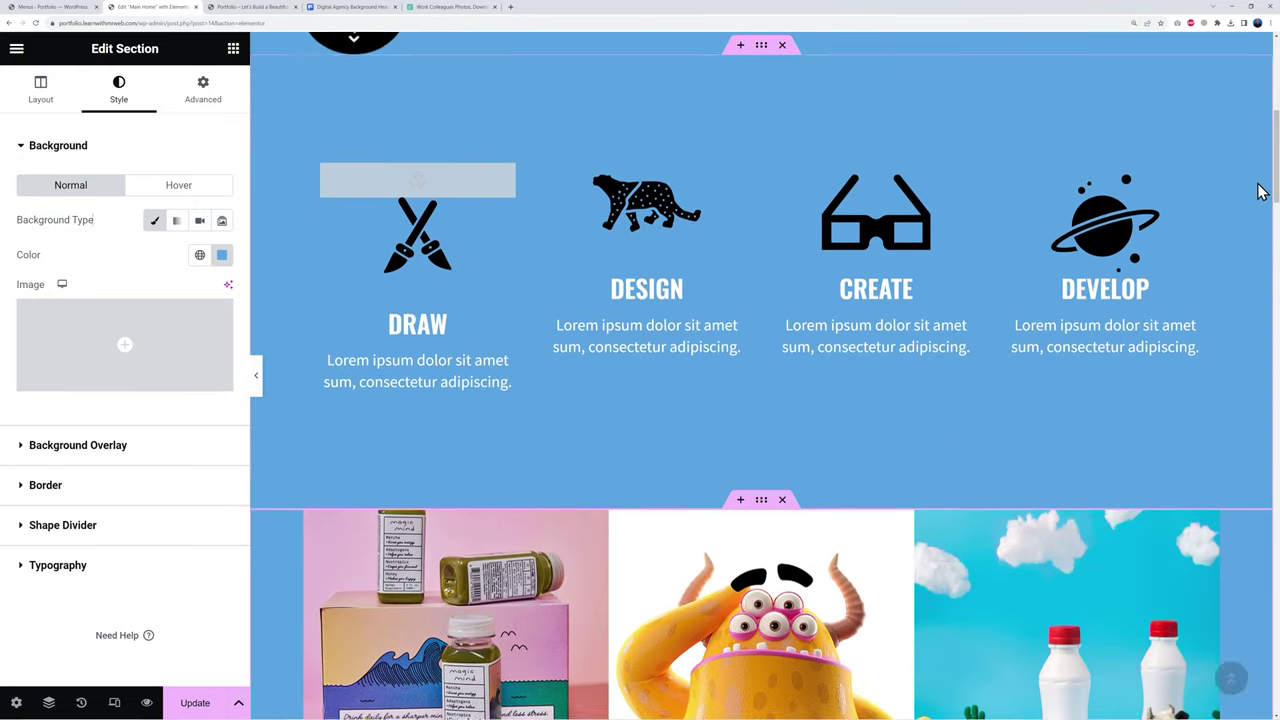
{"action": "scroll", "coordinate": [1258, 191], "scroll_direction": "up", "scroll_amount": 5}
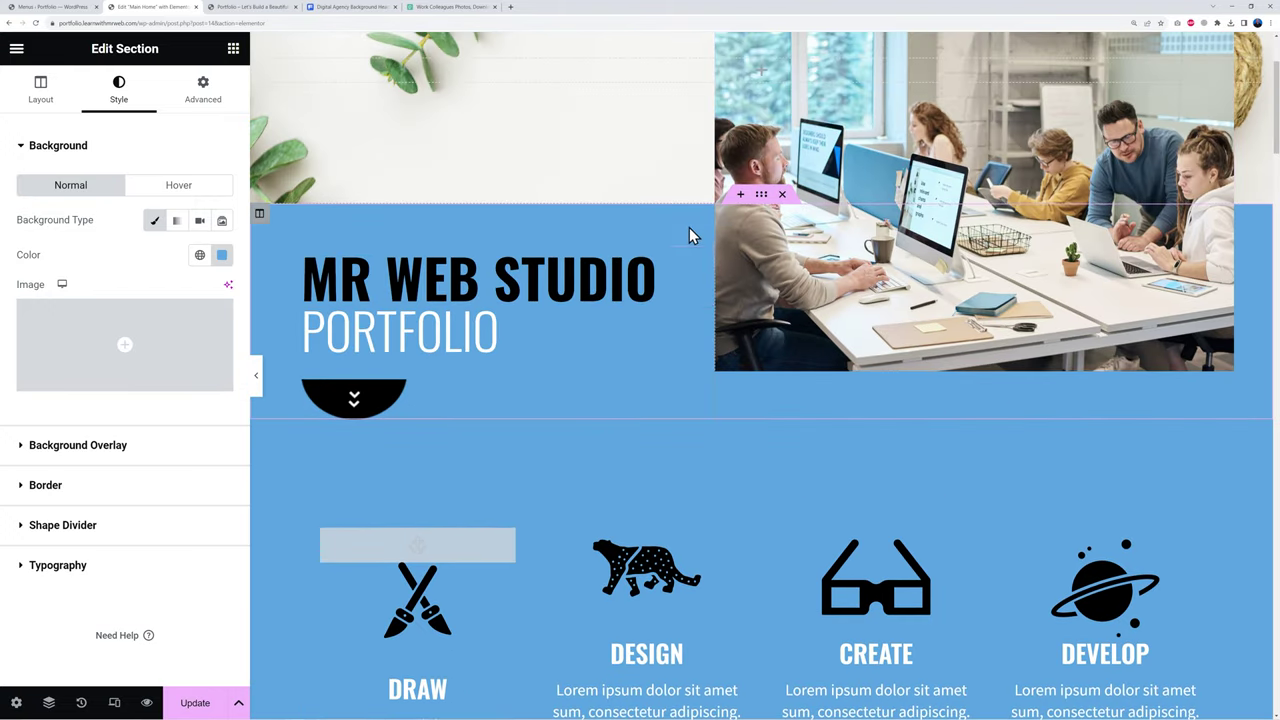
{"action": "scroll", "coordinate": [823, 391], "scroll_direction": "down", "scroll_amount": 7}
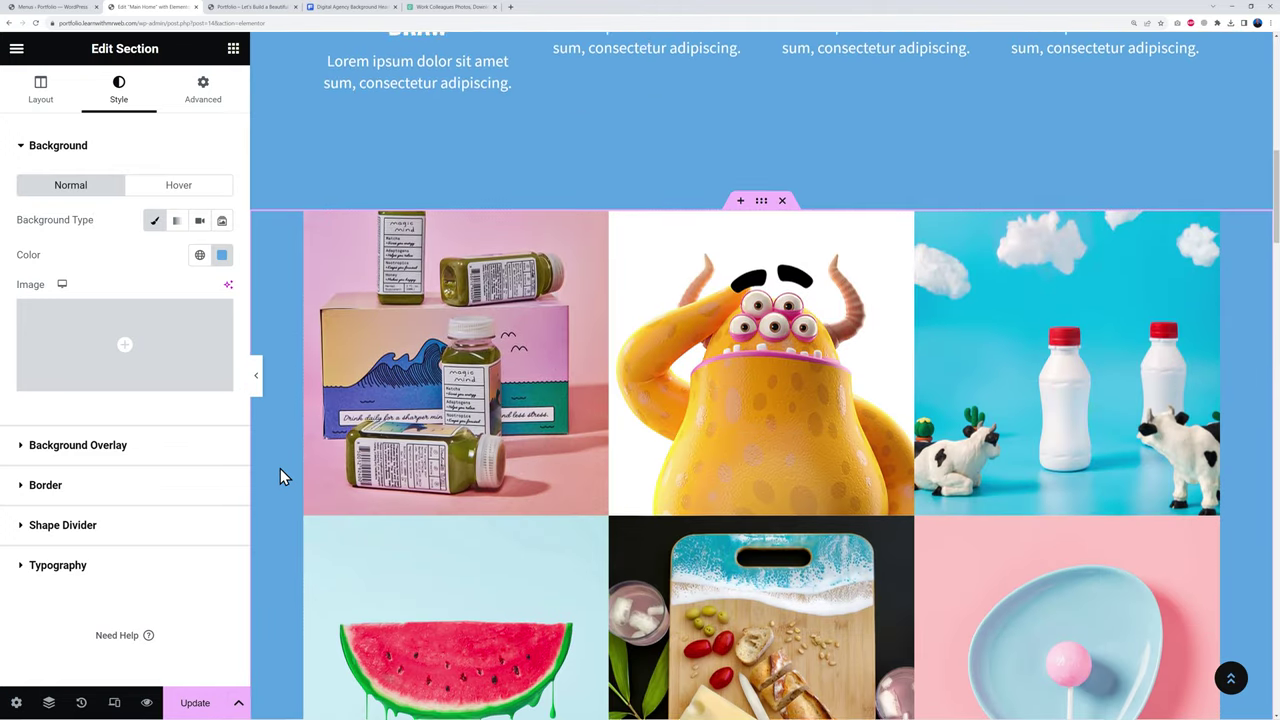
{"action": "scroll", "coordinate": [280, 468], "scroll_direction": "up", "scroll_amount": 4}
{"action": "scroll", "coordinate": [378, 460], "scroll_direction": "up", "scroll_amount": 2}
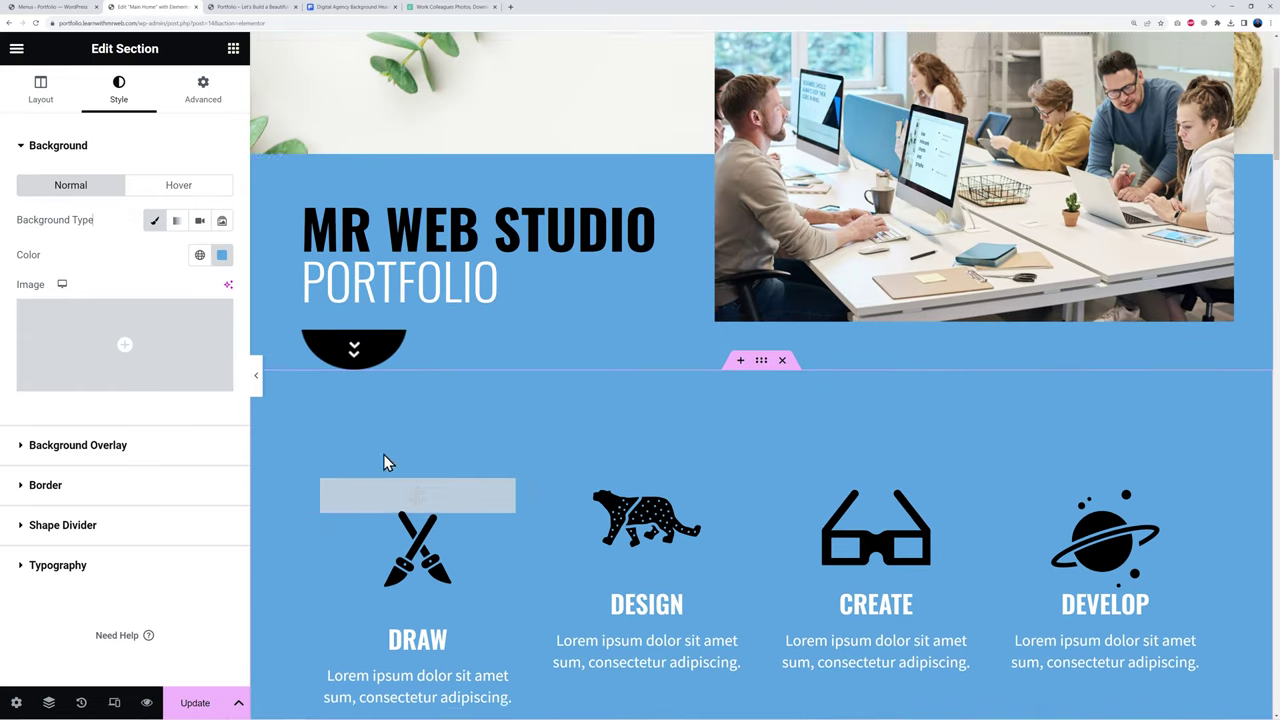
{"action": "scroll", "coordinate": [966, 466], "scroll_direction": "up", "scroll_amount": 2}
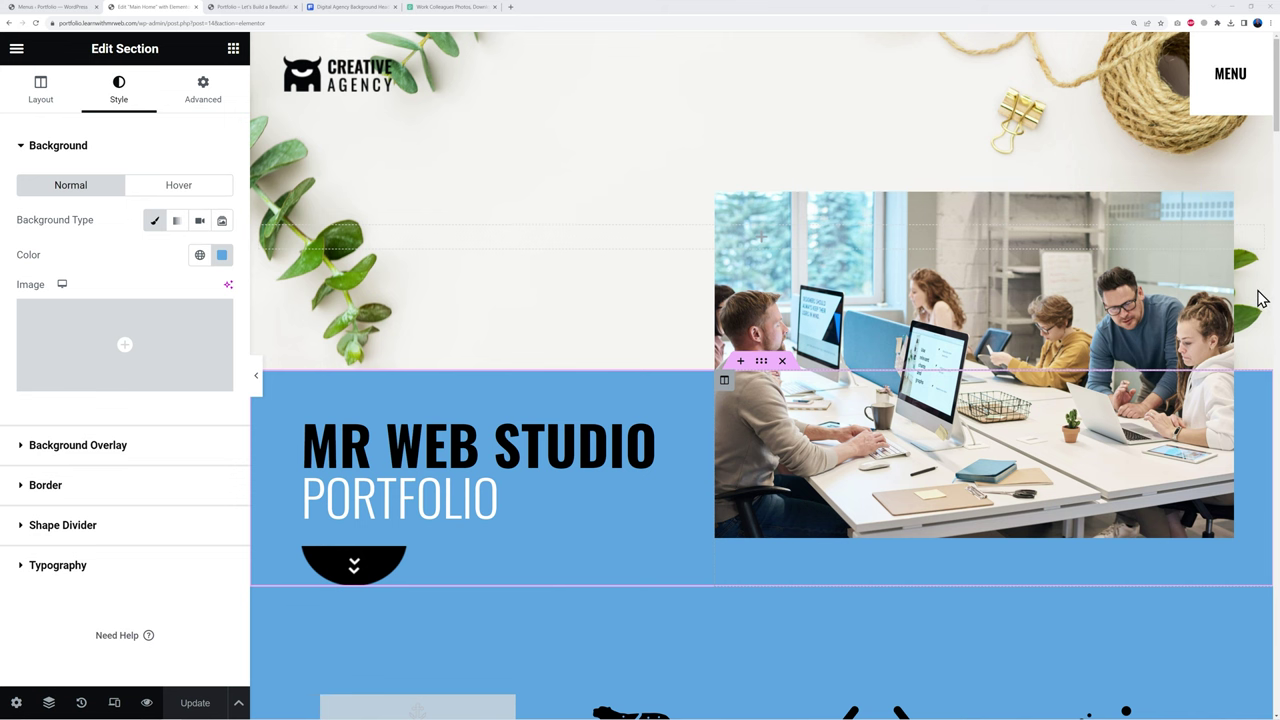
{"action": "scroll", "coordinate": [1260, 300], "scroll_direction": "down", "scroll_amount": 1}
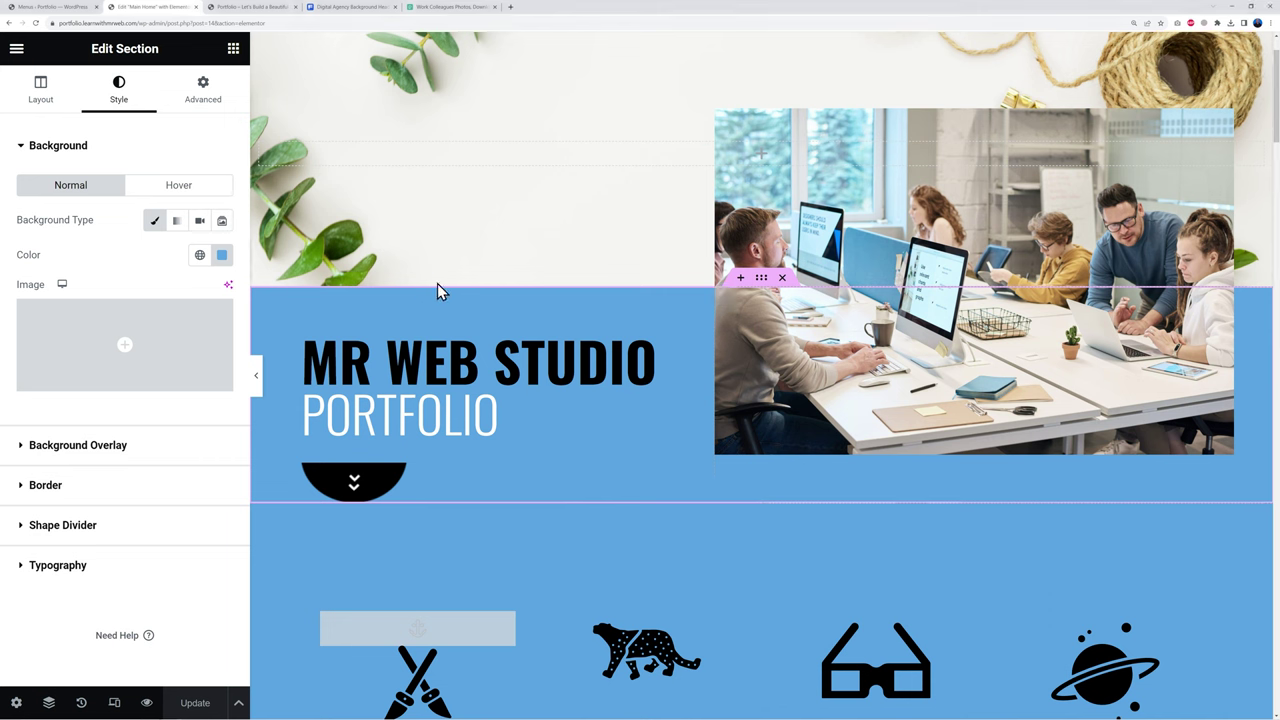
{"action": "left_click", "coordinate": [222, 255]}
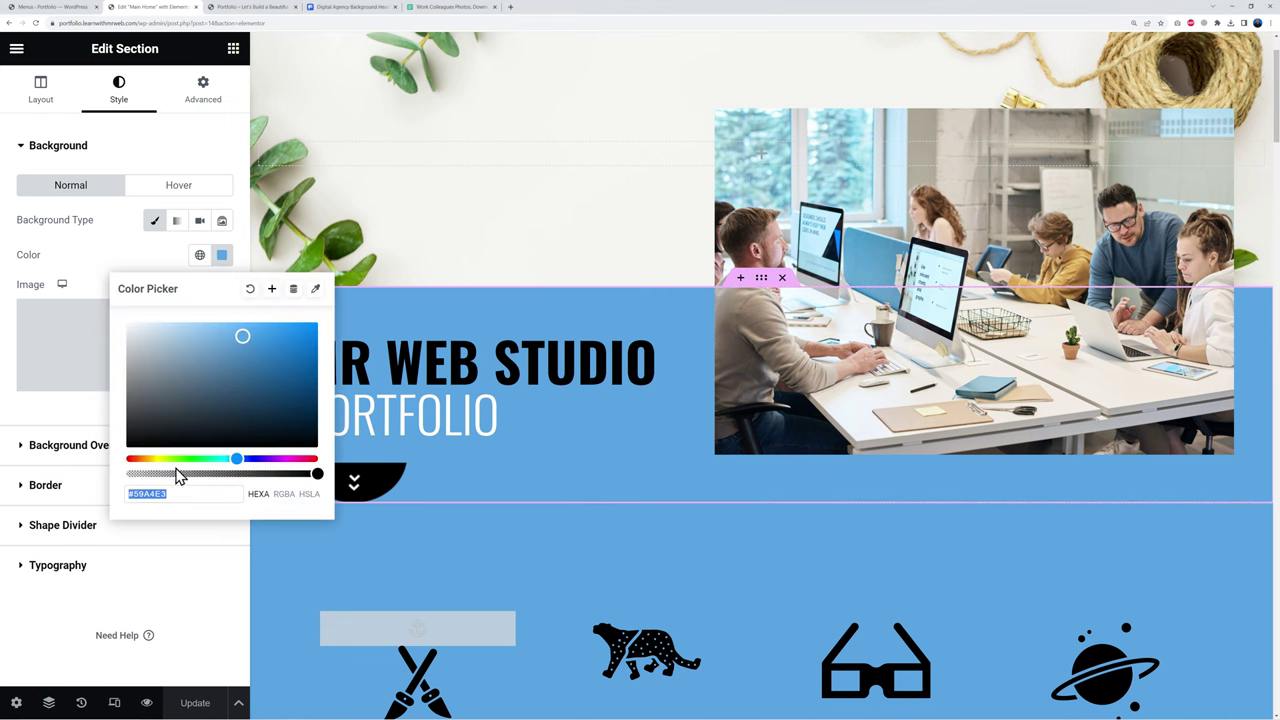
Step: Shift the hero background to light pink #FF83FC and copy its hex code
{"action": "left_click", "coordinate": [284, 458]}
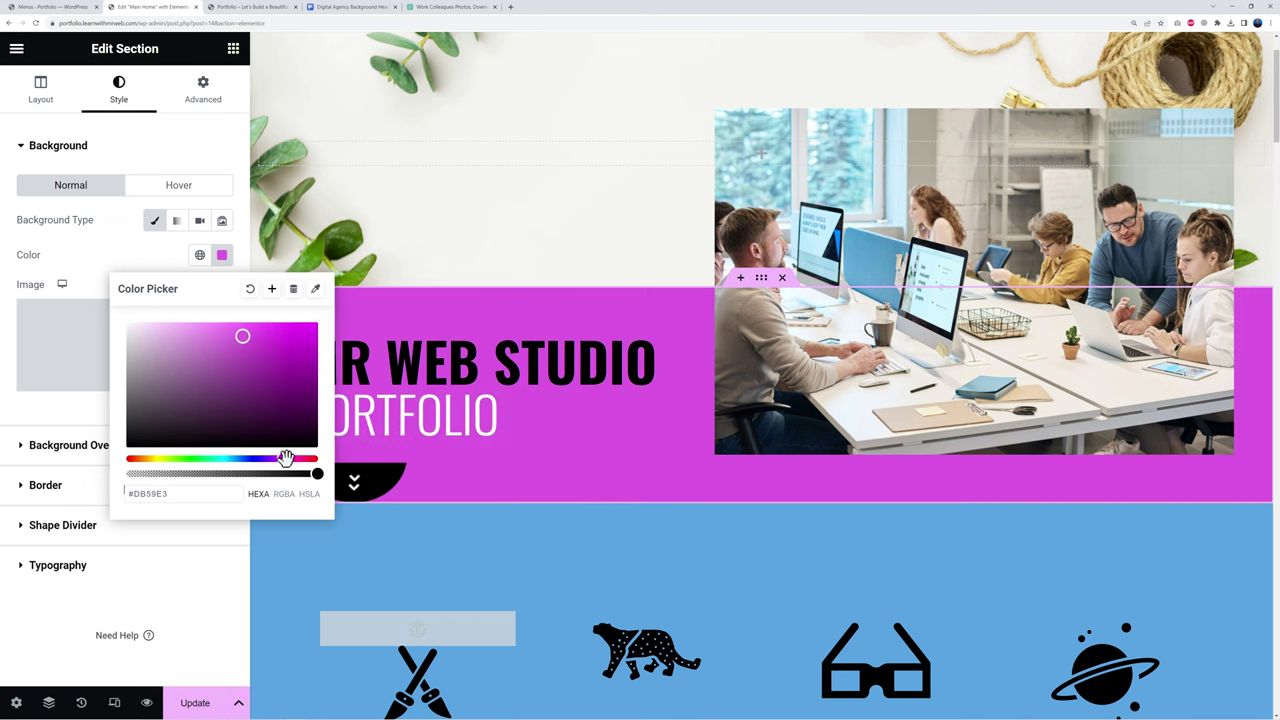
{"action": "left_click_drag", "start_coordinate": [244, 336], "coordinate": [219, 307]}
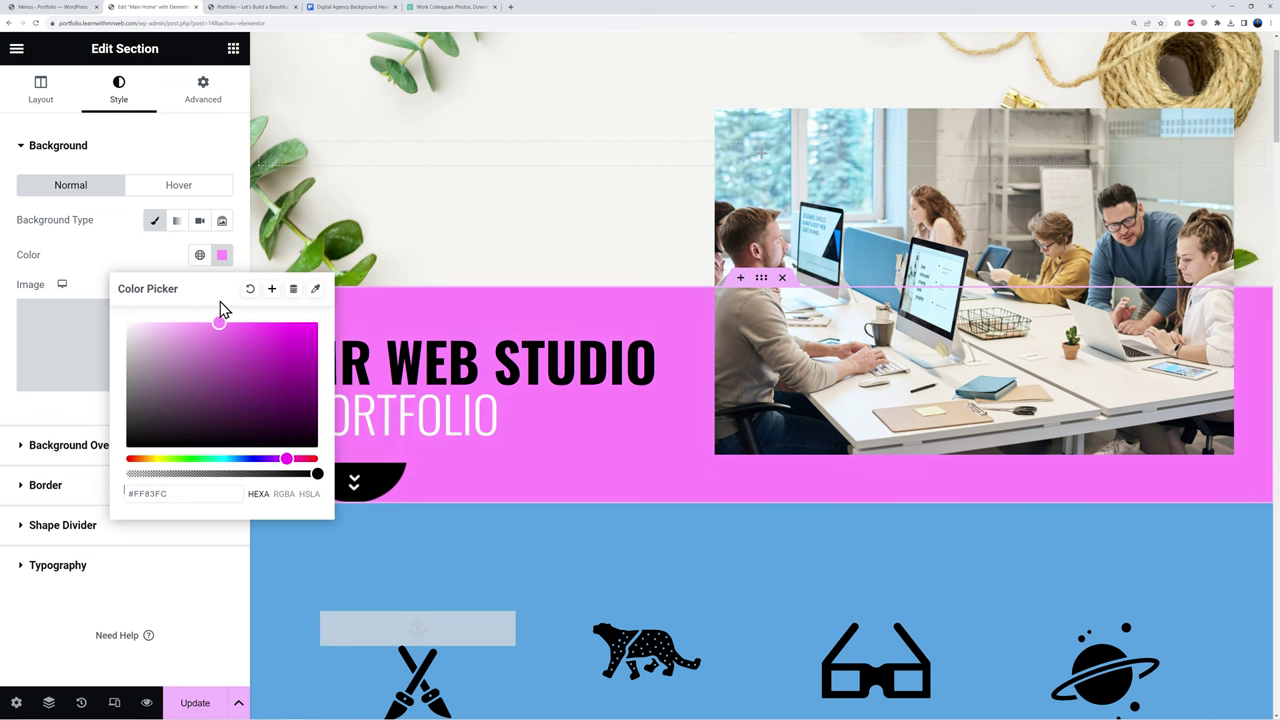
{"action": "left_click_drag", "start_coordinate": [193, 498], "coordinate": [117, 503]}
{"action": "key", "text": "Escape"}
Step: Paste the pink background style onto the icon-row section and the gallery section
{"action": "scroll", "coordinate": [657, 522], "scroll_direction": "down", "scroll_amount": 3}
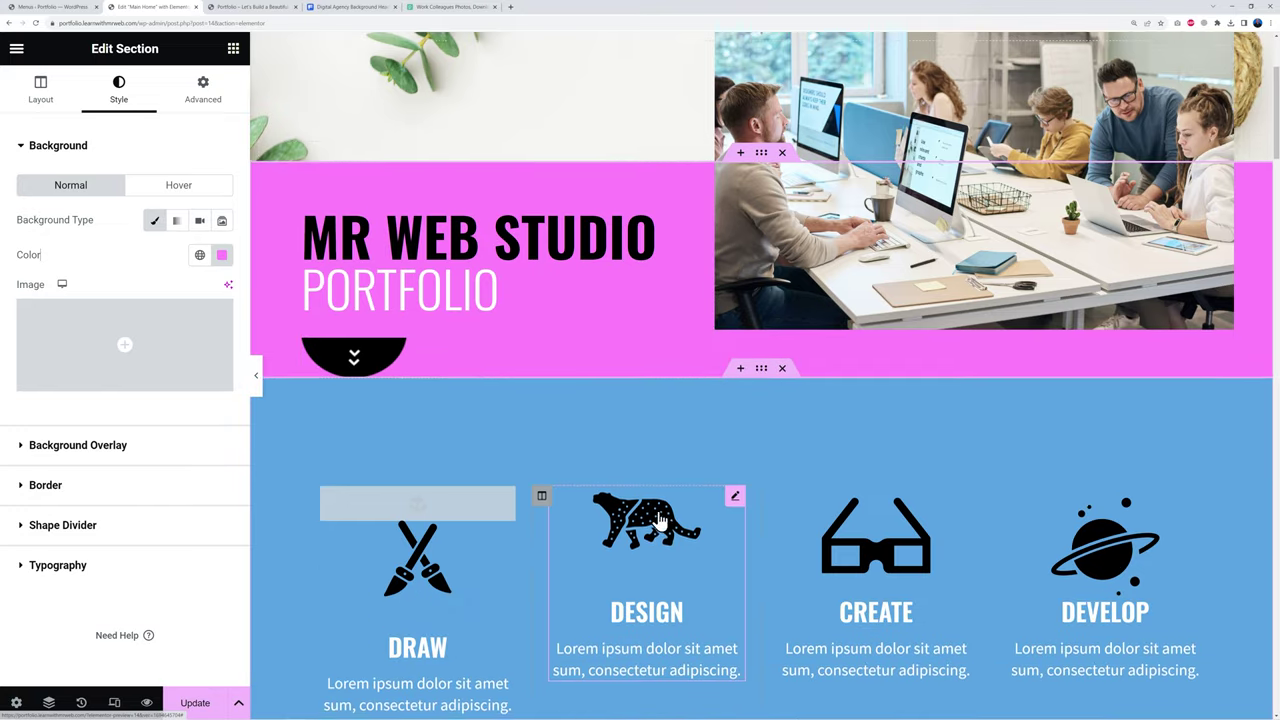
{"action": "left_click", "coordinate": [731, 289]}
{"action": "key", "text": "ctrl+shift+v"}
{"action": "scroll", "coordinate": [757, 400], "scroll_direction": "down", "scroll_amount": 5}
{"action": "left_click", "coordinate": [757, 288]}
{"action": "key", "text": "ctrl+shift+v"}
Step: Scroll up from the image grid to the DRAW, DESIGN, CREATE and DEVELOP row
{"action": "scroll", "coordinate": [909, 463], "scroll_direction": "down", "scroll_amount": 3}
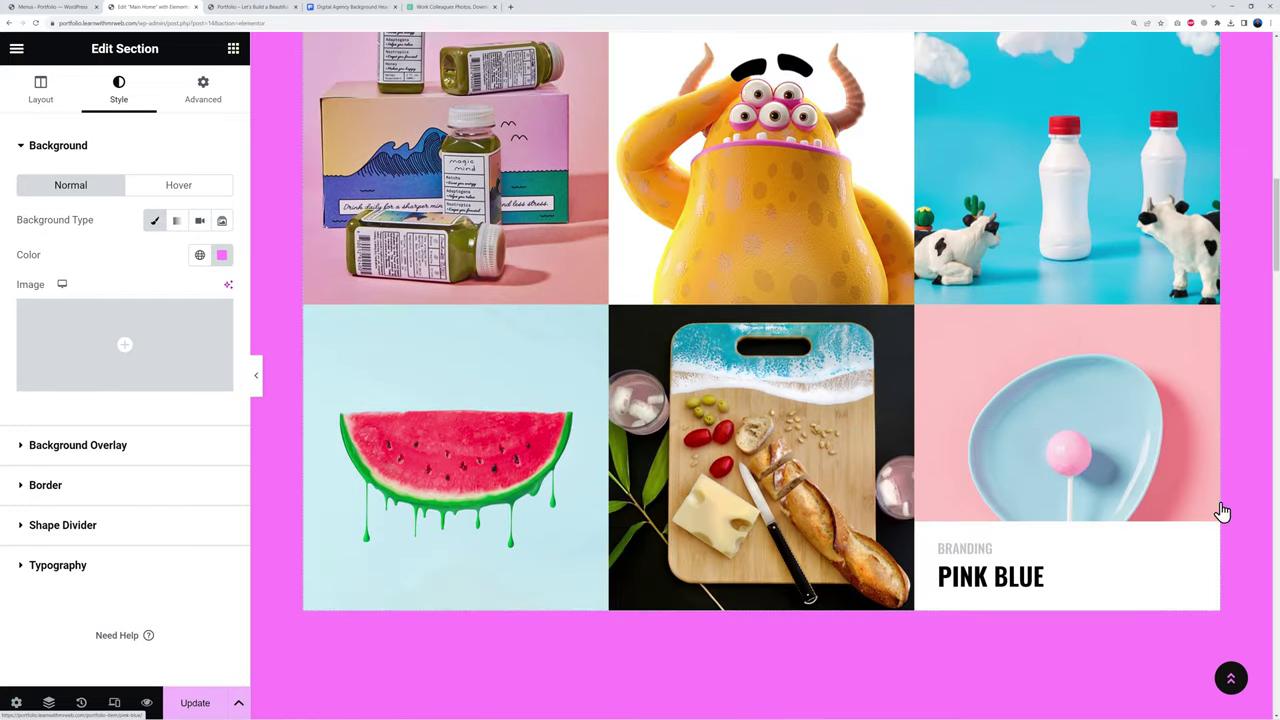
{"action": "scroll", "coordinate": [1262, 522], "scroll_direction": "up", "scroll_amount": 1}
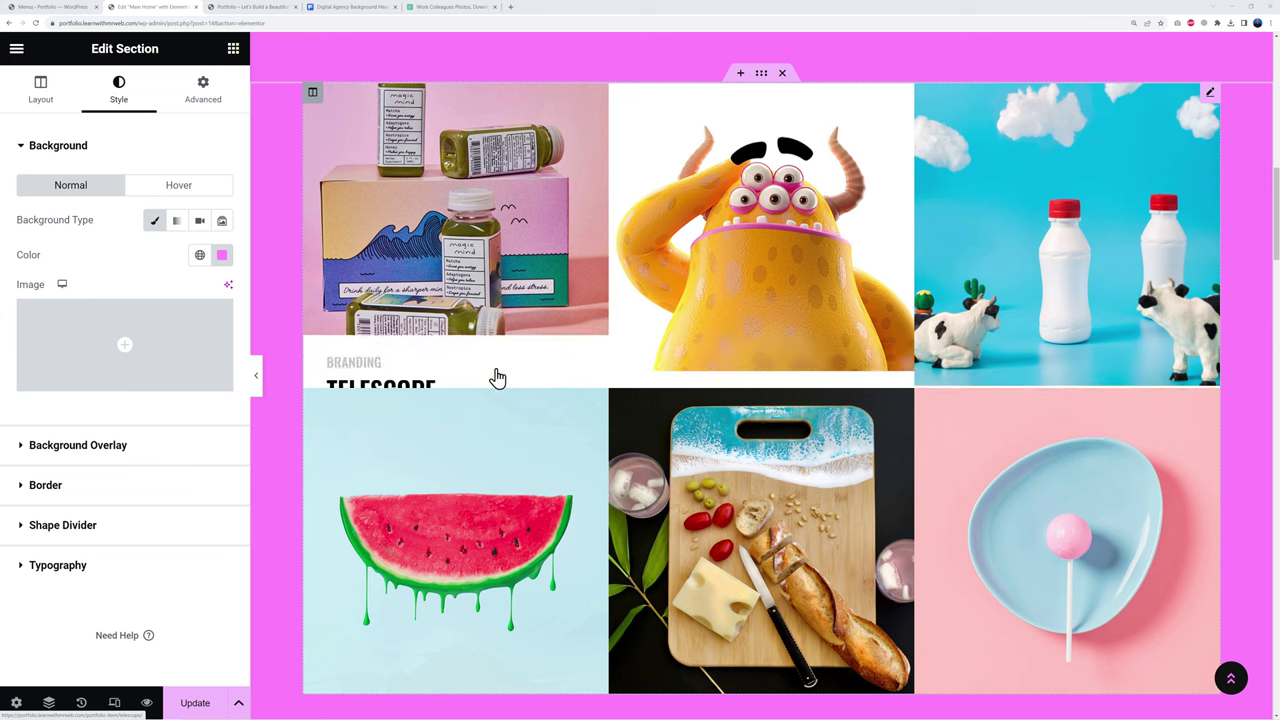
{"action": "scroll", "coordinate": [1190, 250], "scroll_direction": "up", "scroll_amount": 1}
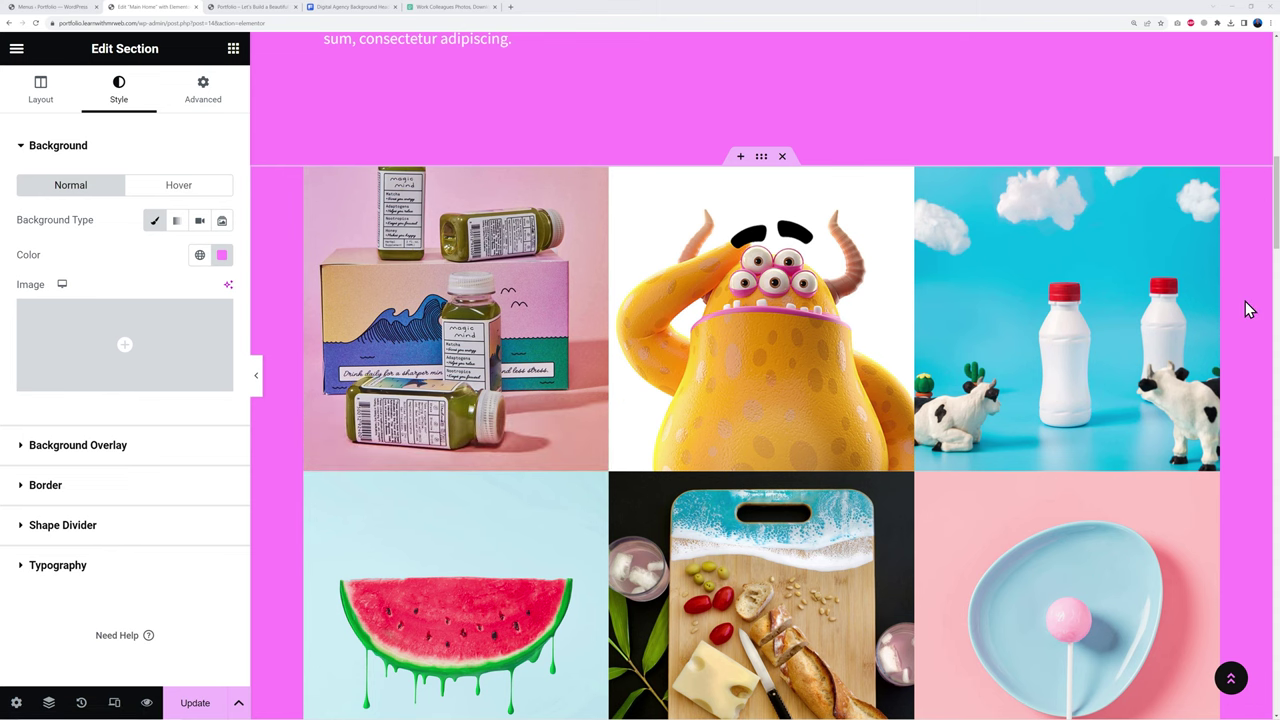
{"action": "scroll", "coordinate": [1242, 320], "scroll_direction": "up", "scroll_amount": 5}
{"action": "scroll", "coordinate": [1242, 320], "scroll_direction": "up", "scroll_amount": 2}
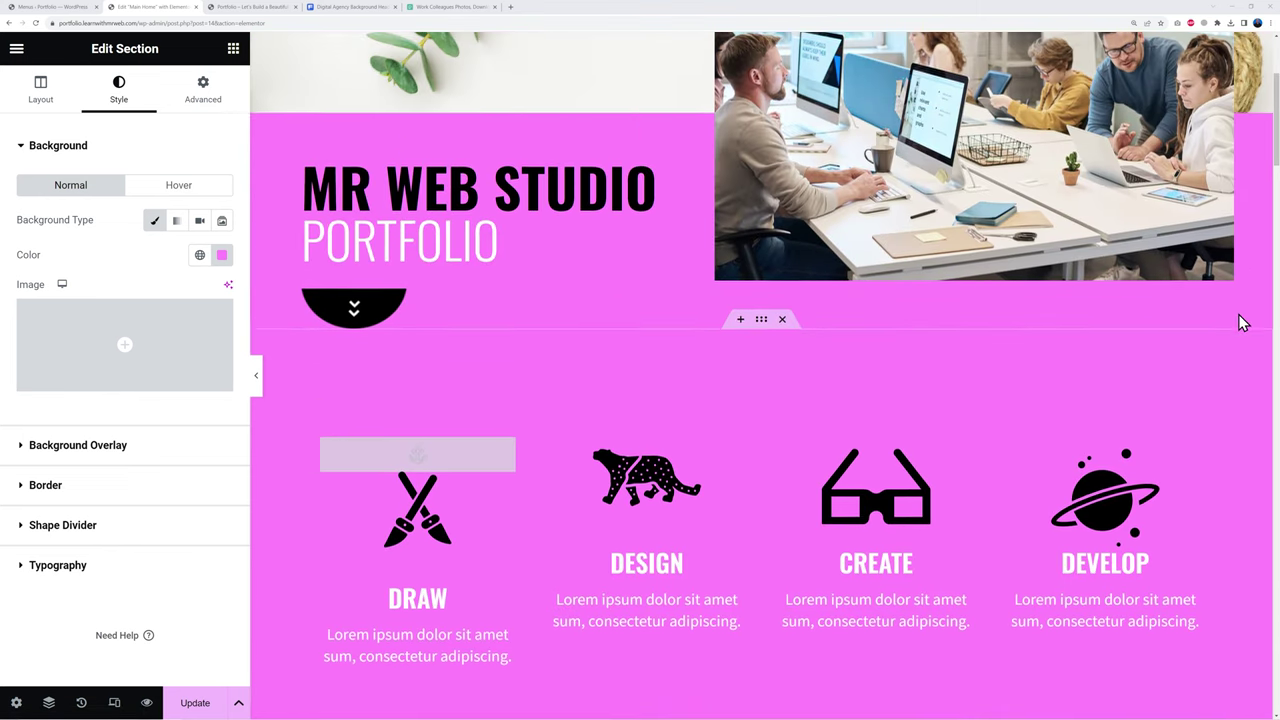
{"action": "scroll", "coordinate": [1242, 320], "scroll_direction": "down", "scroll_amount": 1}
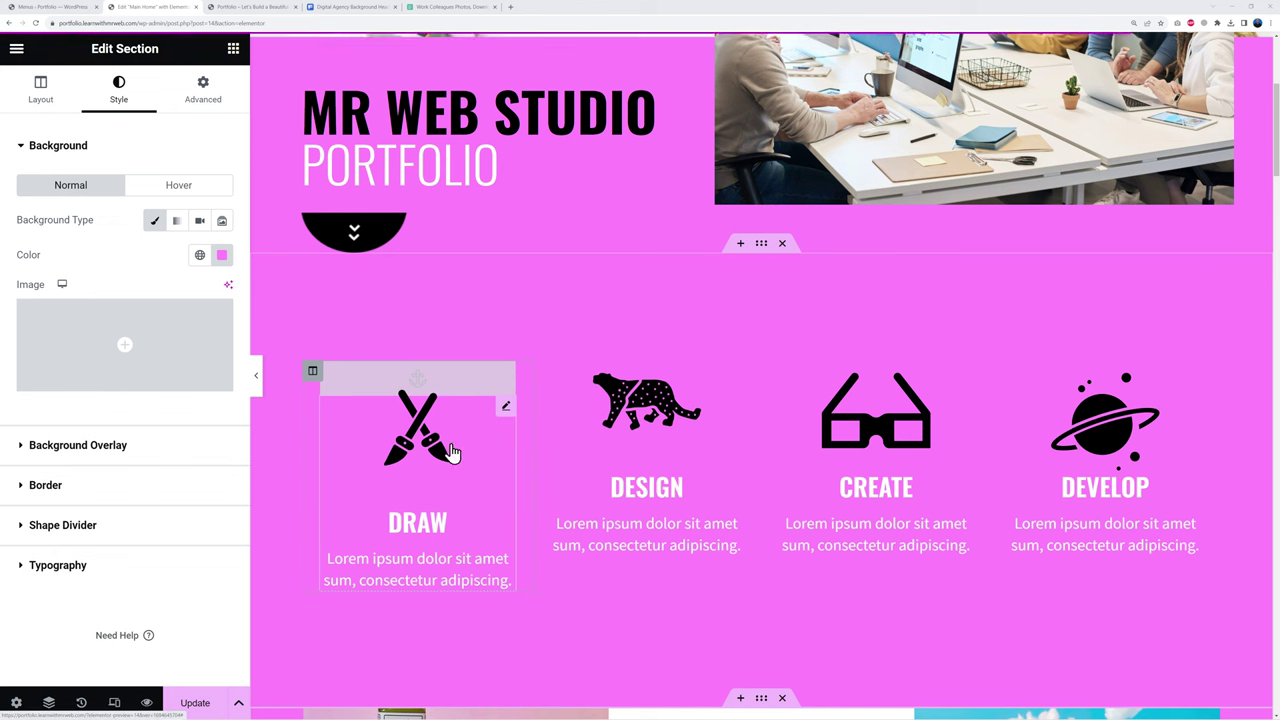
Step: Open the DRAW skill block, clear its link value and review its description text
{"action": "left_click", "coordinate": [504, 410]}
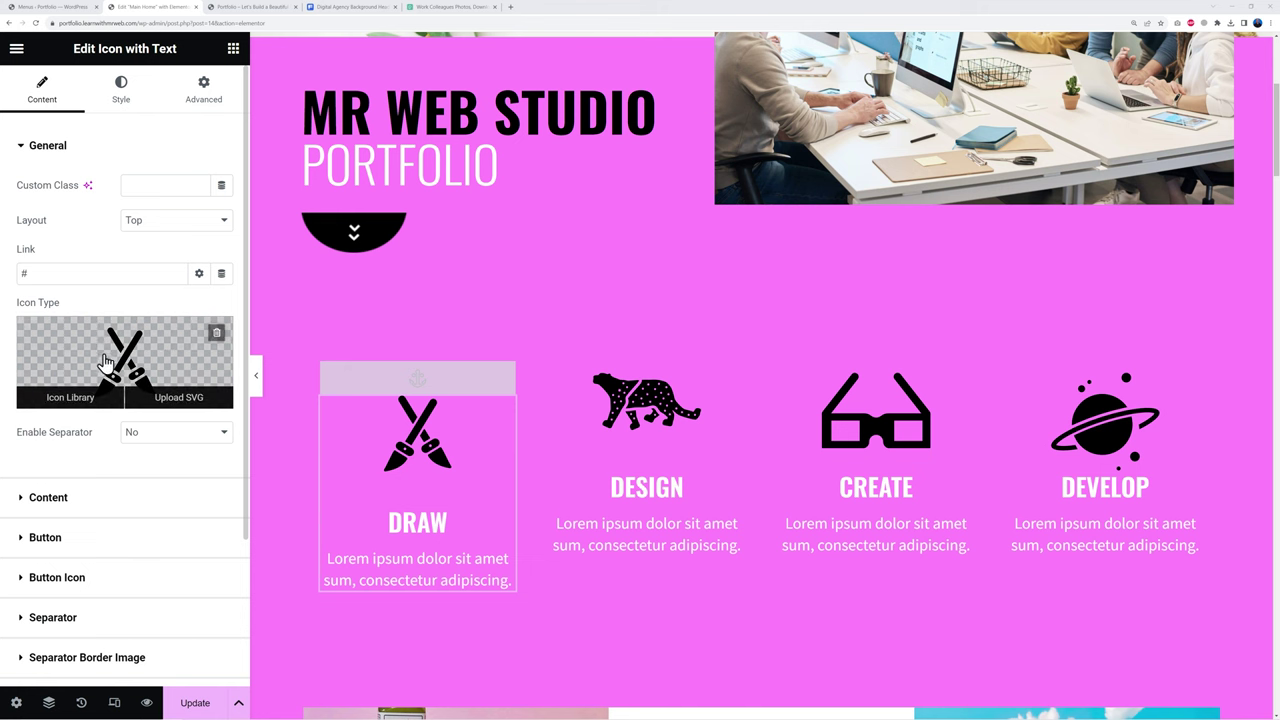
{"action": "left_click", "coordinate": [22, 273]}
{"action": "key", "text": "BackSpace"}
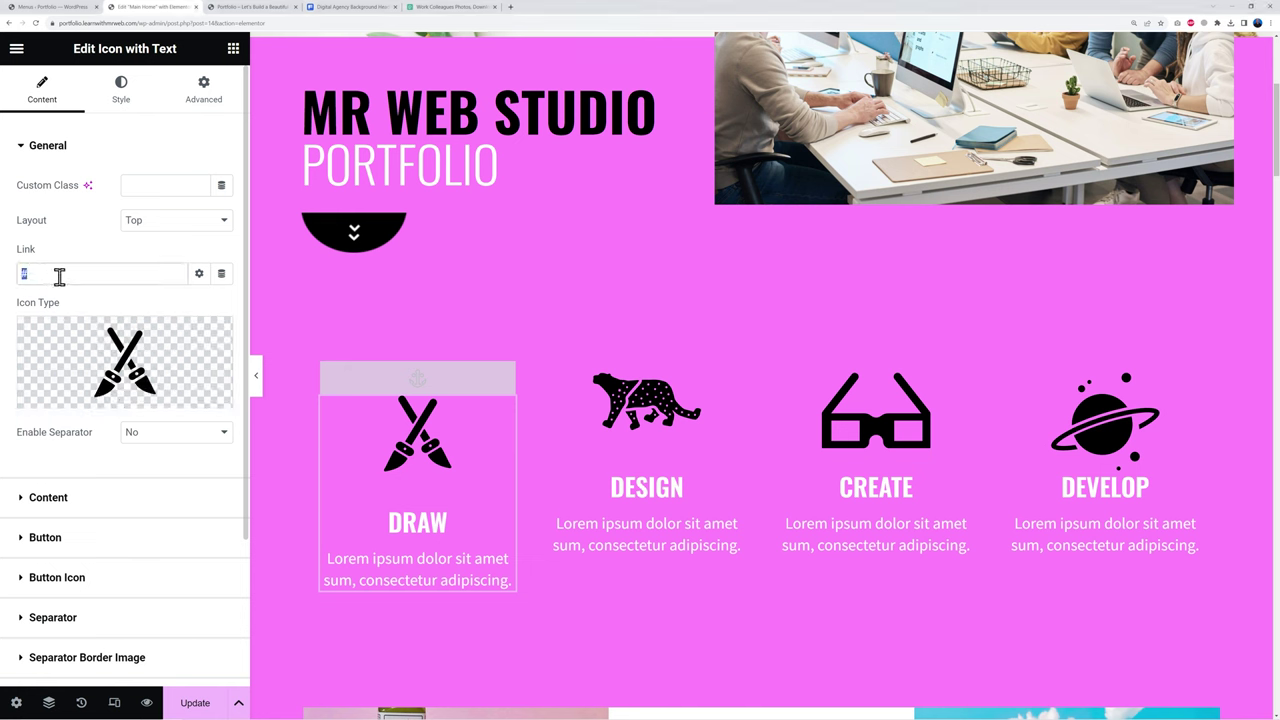
{"action": "left_click", "coordinate": [30, 498]}
{"action": "left_click_drag", "start_coordinate": [25, 367], "coordinate": [204, 392]}
{"action": "left_click", "coordinate": [44, 184]}
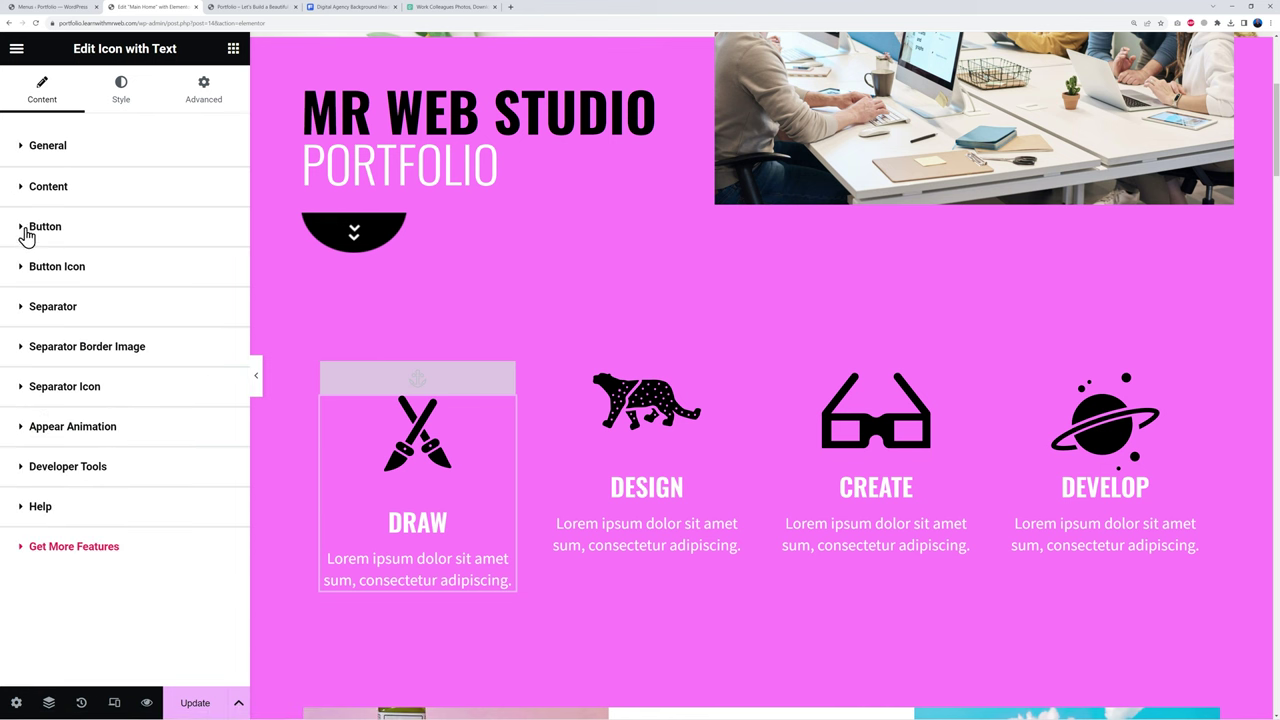
Step: Add a 'BuY NOW' button label to the DRAW block, then delete it again
{"action": "left_click", "coordinate": [27, 236]}
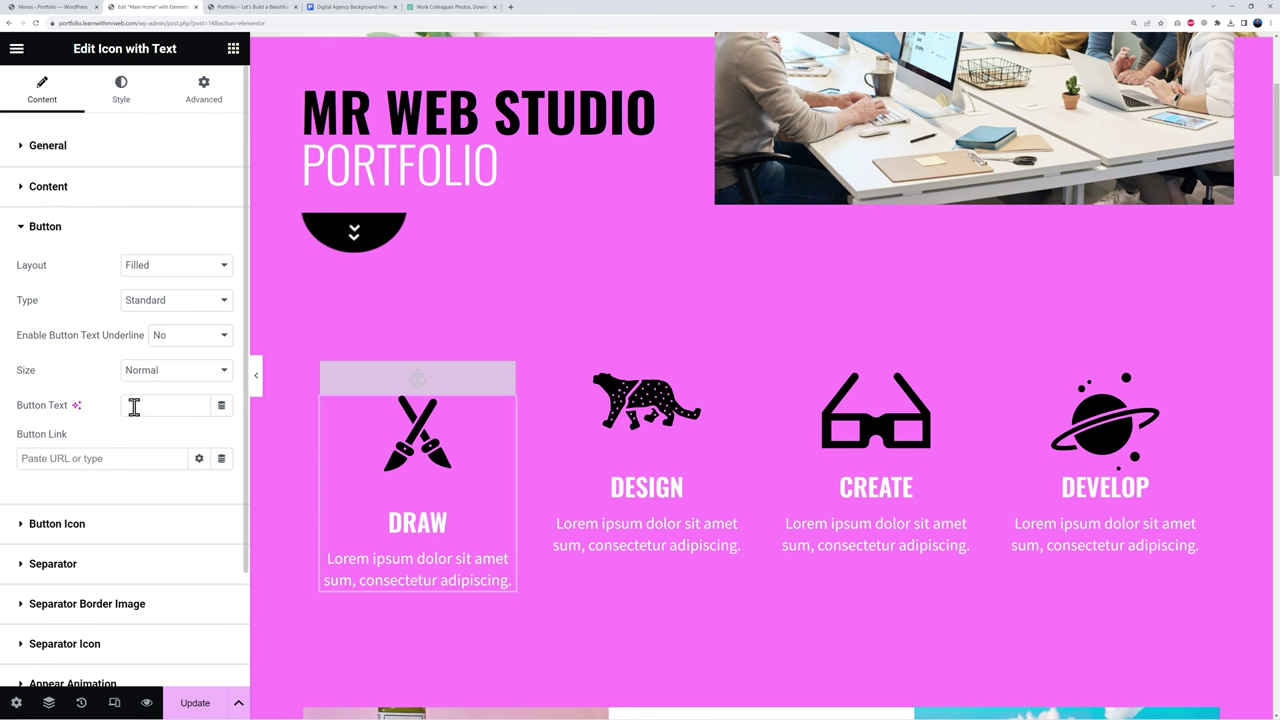
{"action": "type", "text": "BuY NOW"}
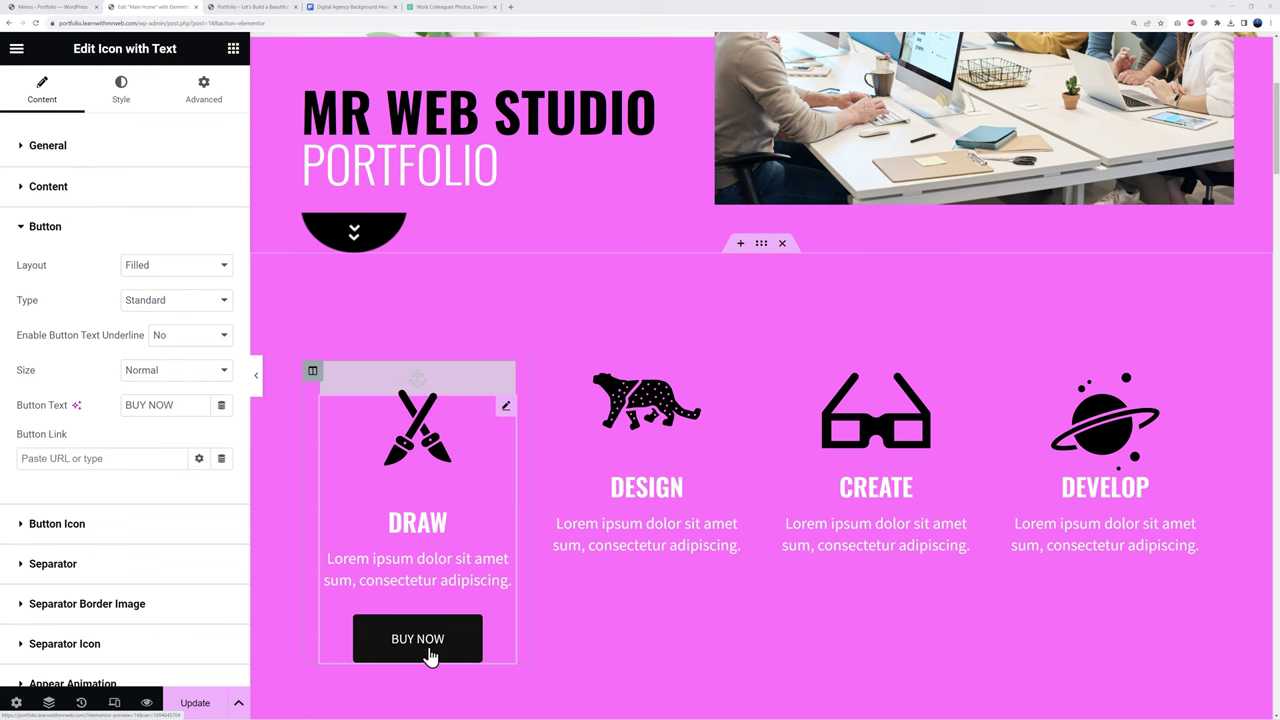
{"action": "left_click_drag", "start_coordinate": [180, 405], "coordinate": [112, 416]}
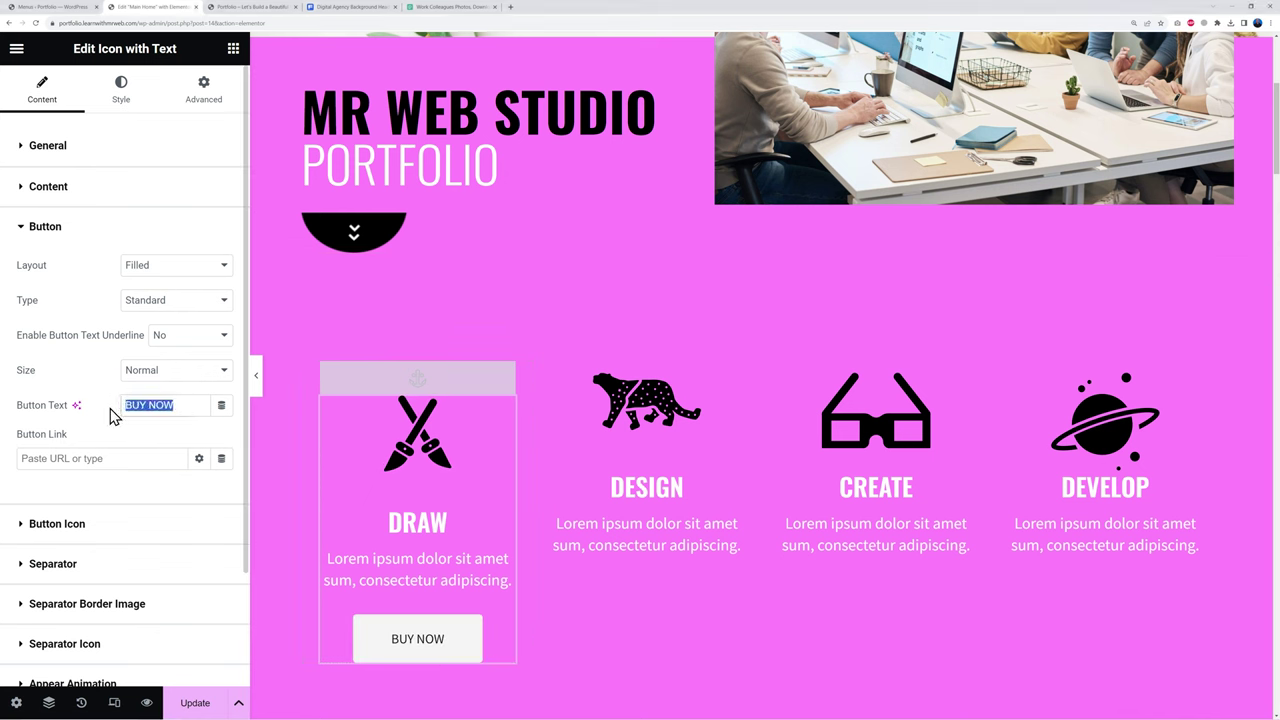
{"action": "key", "text": "BackSpace"}
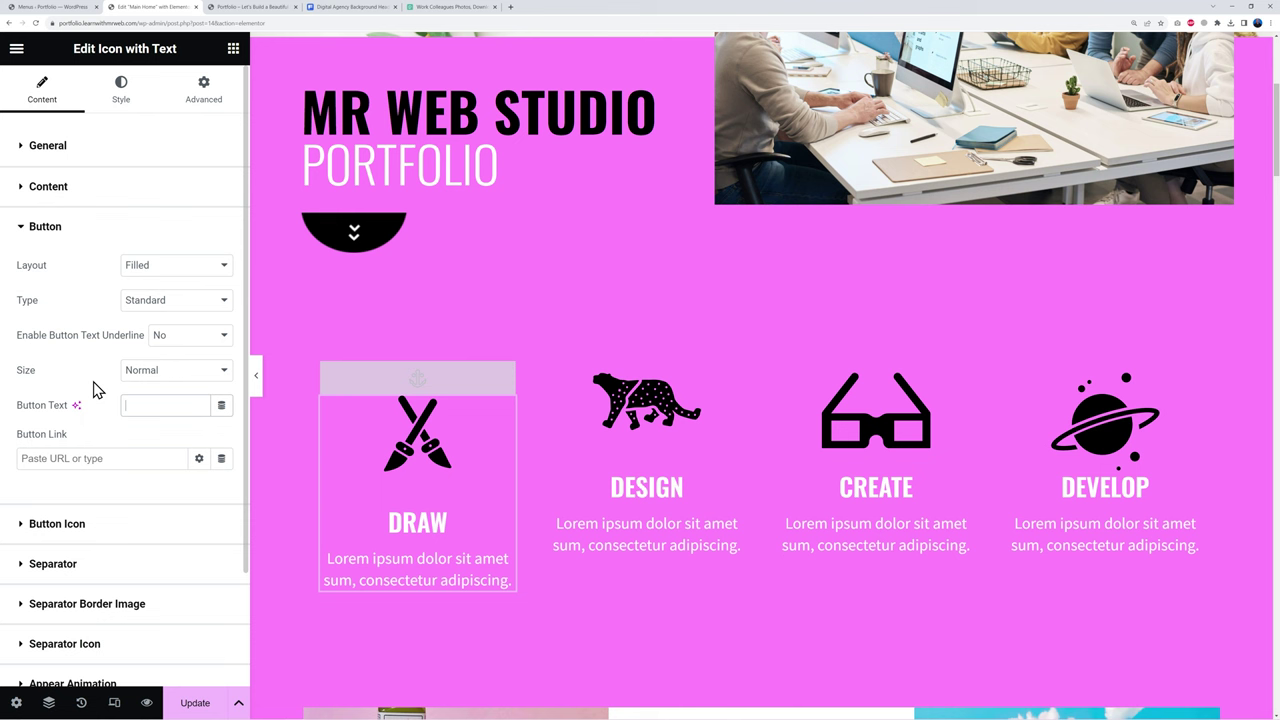
{"action": "left_click", "coordinate": [45, 226]}
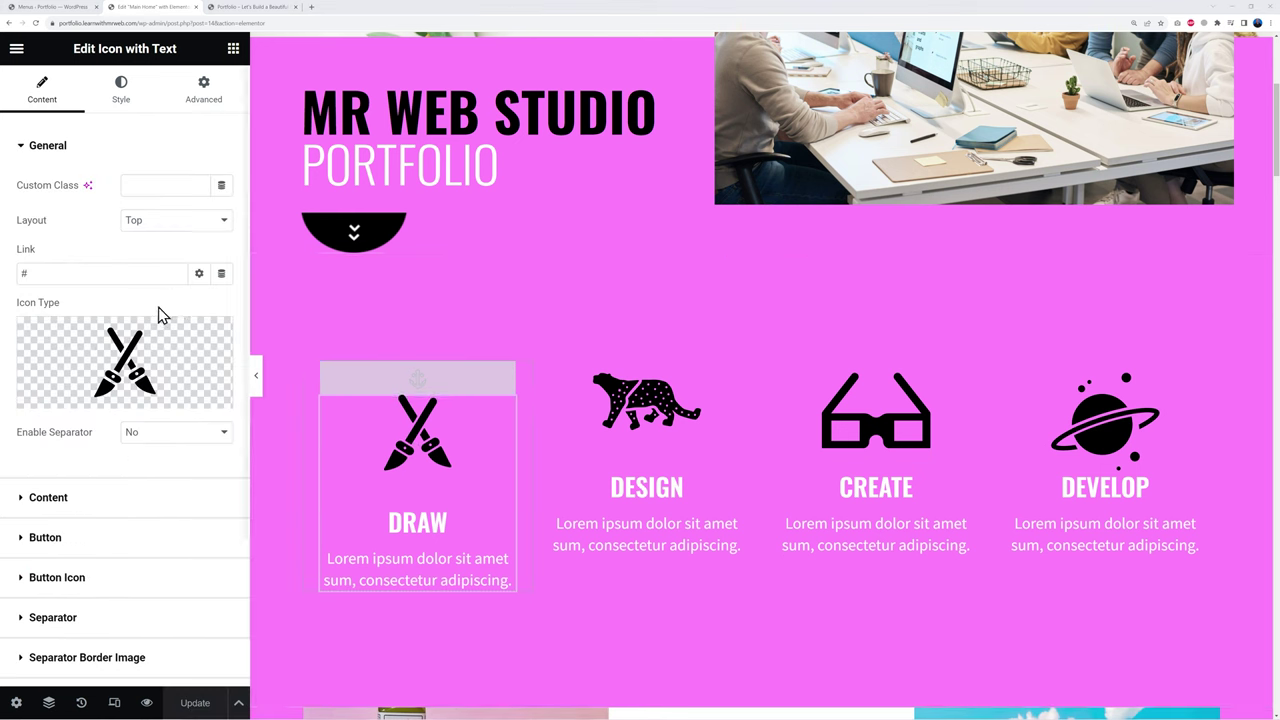
Step: Open the Icon Library for the DRAW block's icon
{"action": "double_click", "coordinate": [22, 273]}
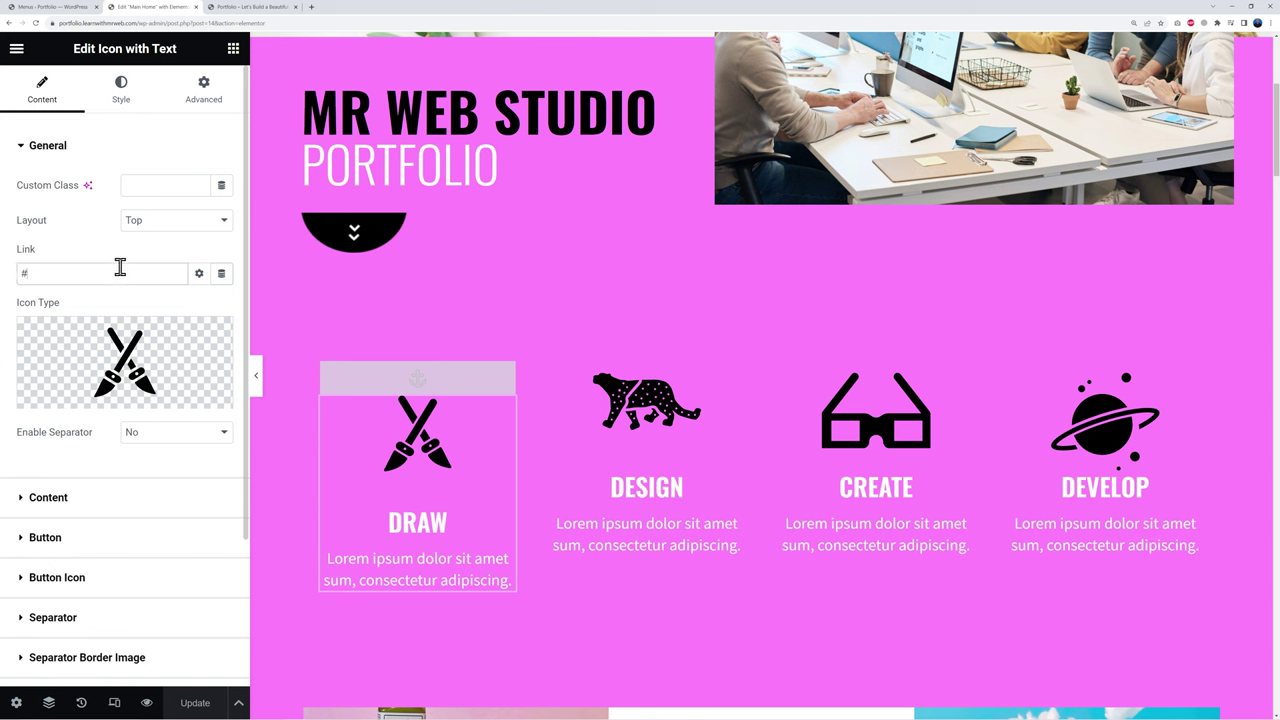
{"action": "mouse_move", "coordinate": [145, 350]}
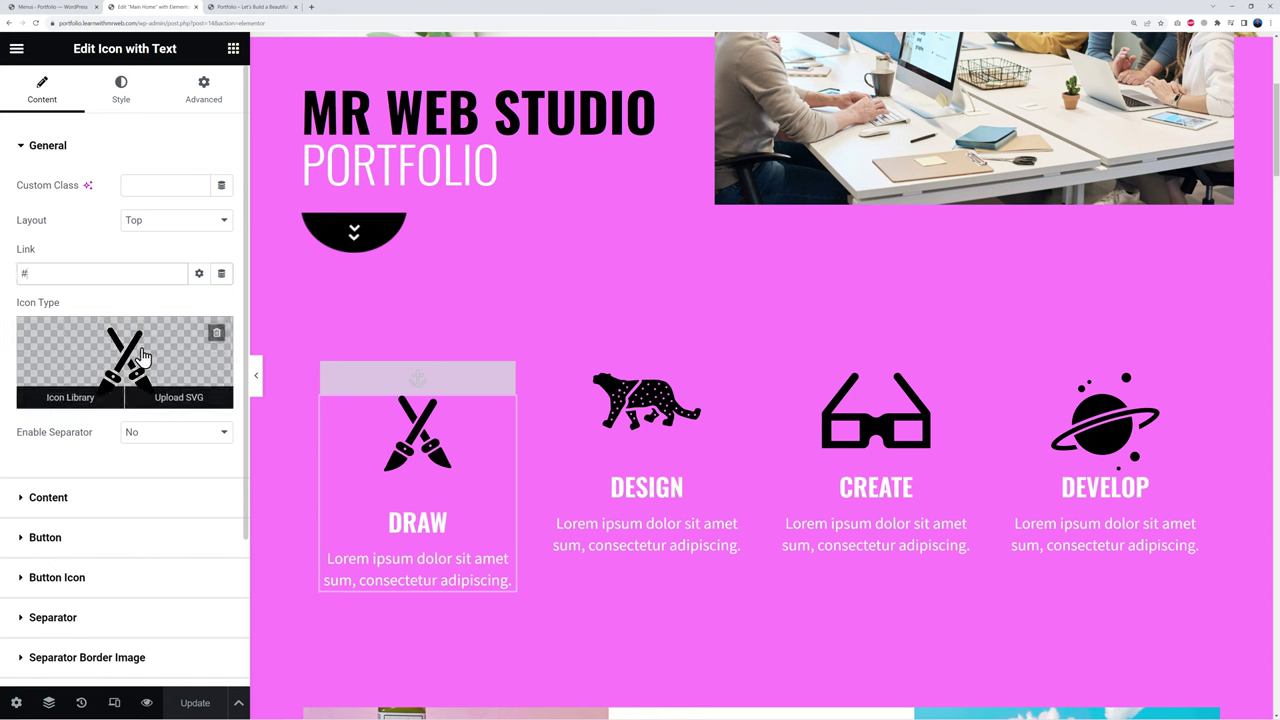
{"action": "left_click", "coordinate": [128, 360]}
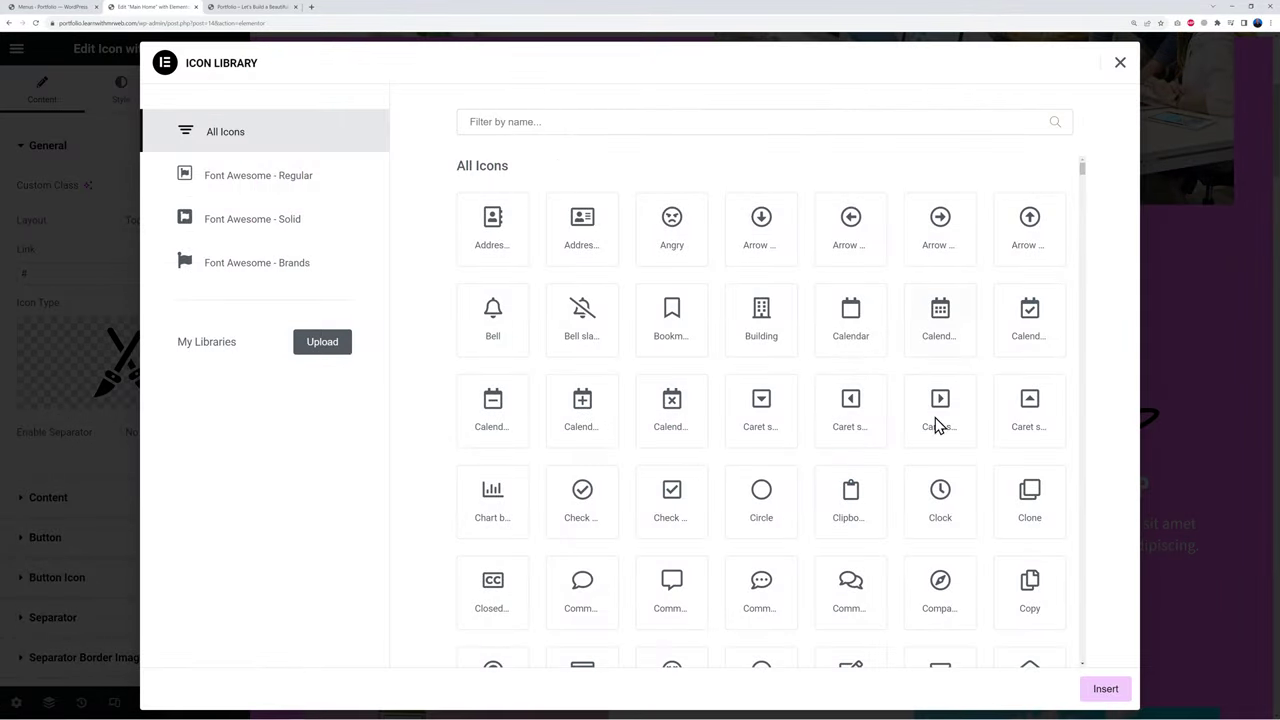
Step: Browse the Icon Library and close it without inserting a new icon
{"action": "scroll", "coordinate": [874, 471], "scroll_direction": "down", "scroll_amount": 3}
{"action": "scroll", "coordinate": [872, 467], "scroll_direction": "up", "scroll_amount": 3}
{"action": "left_click", "coordinate": [1118, 66]}
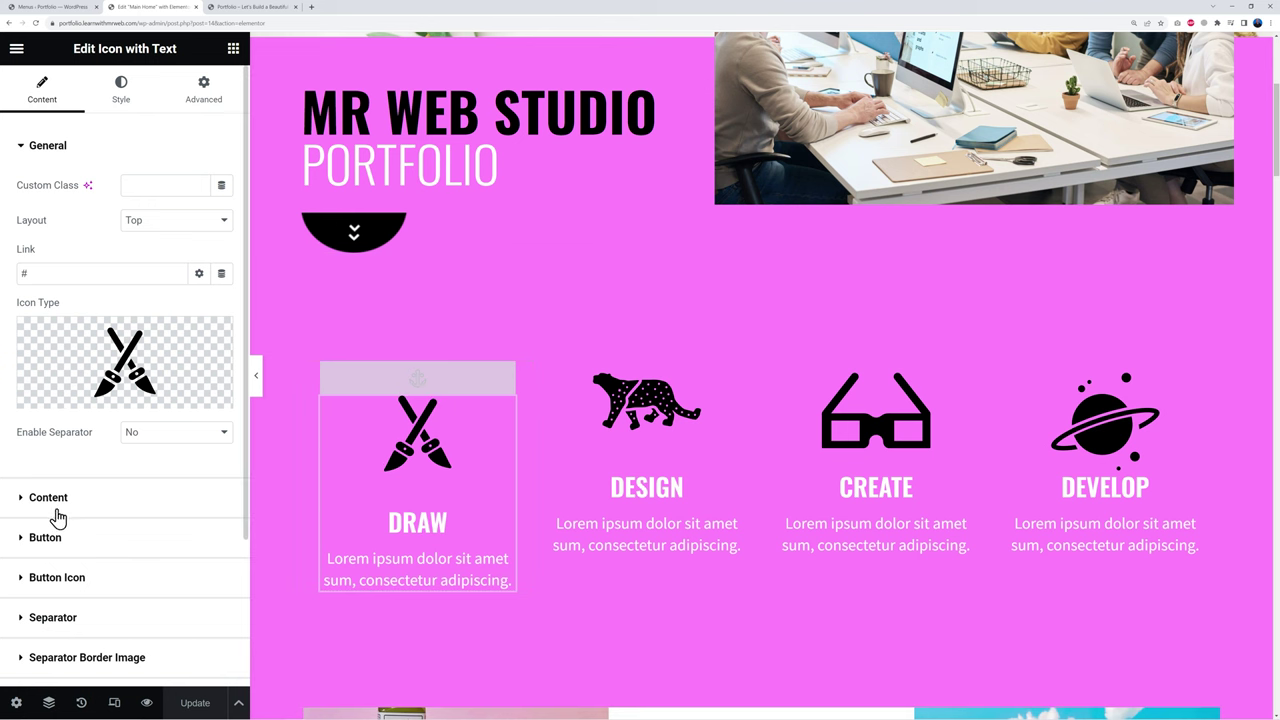
Step: Retitle the DRAW block 'SKILL #1' and paste in its new description paragraph
{"action": "scroll", "coordinate": [87, 595], "scroll_direction": "down", "scroll_amount": 2}
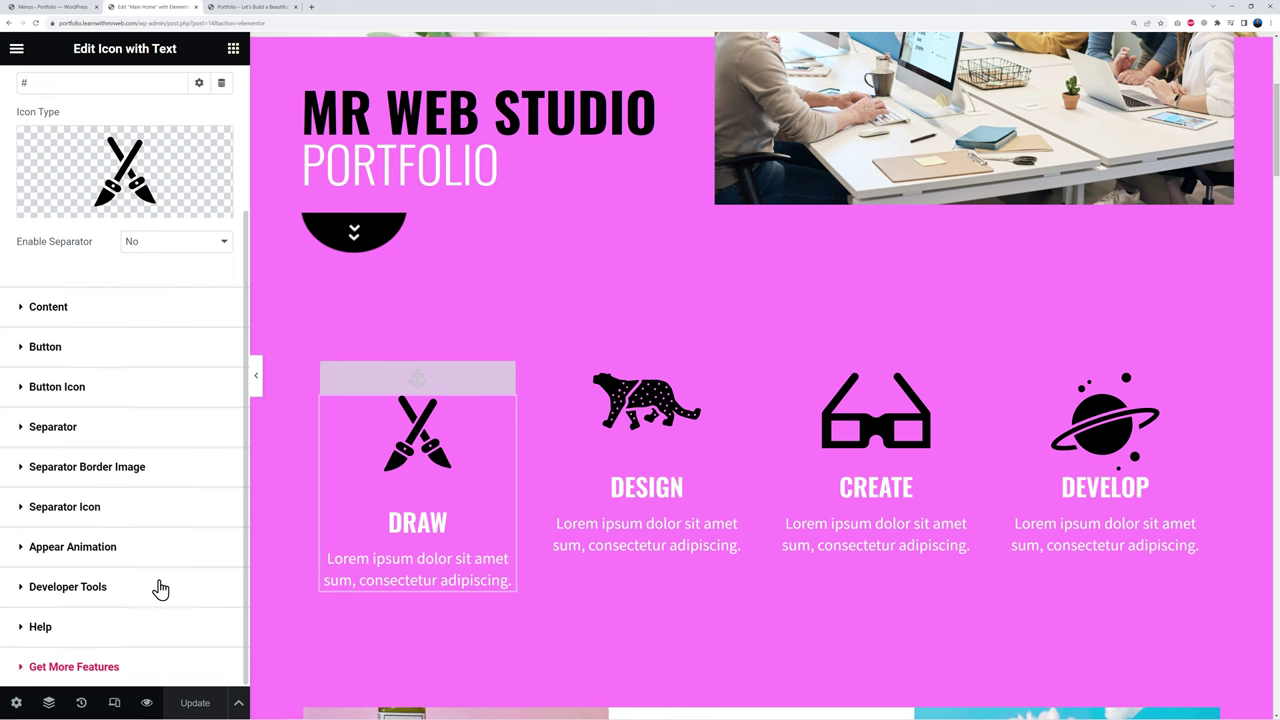
{"action": "scroll", "coordinate": [140, 578], "scroll_direction": "up", "scroll_amount": 2}
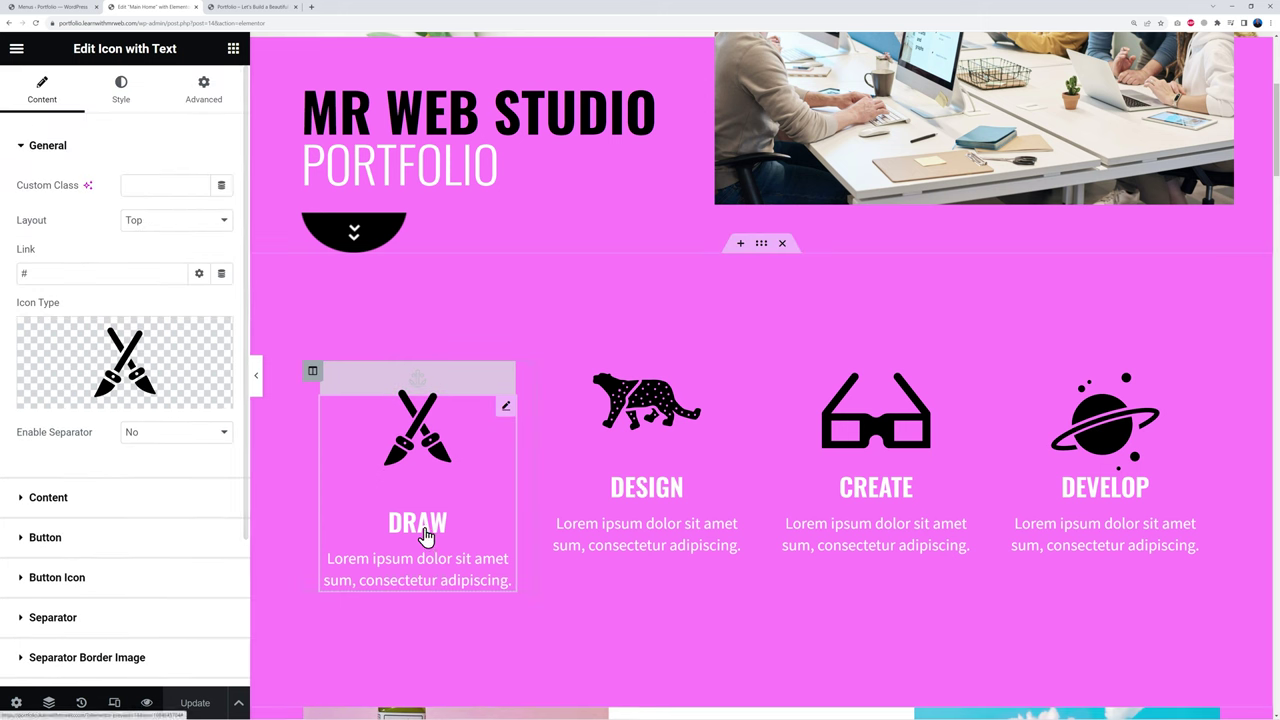
{"action": "left_click", "coordinate": [22, 500]}
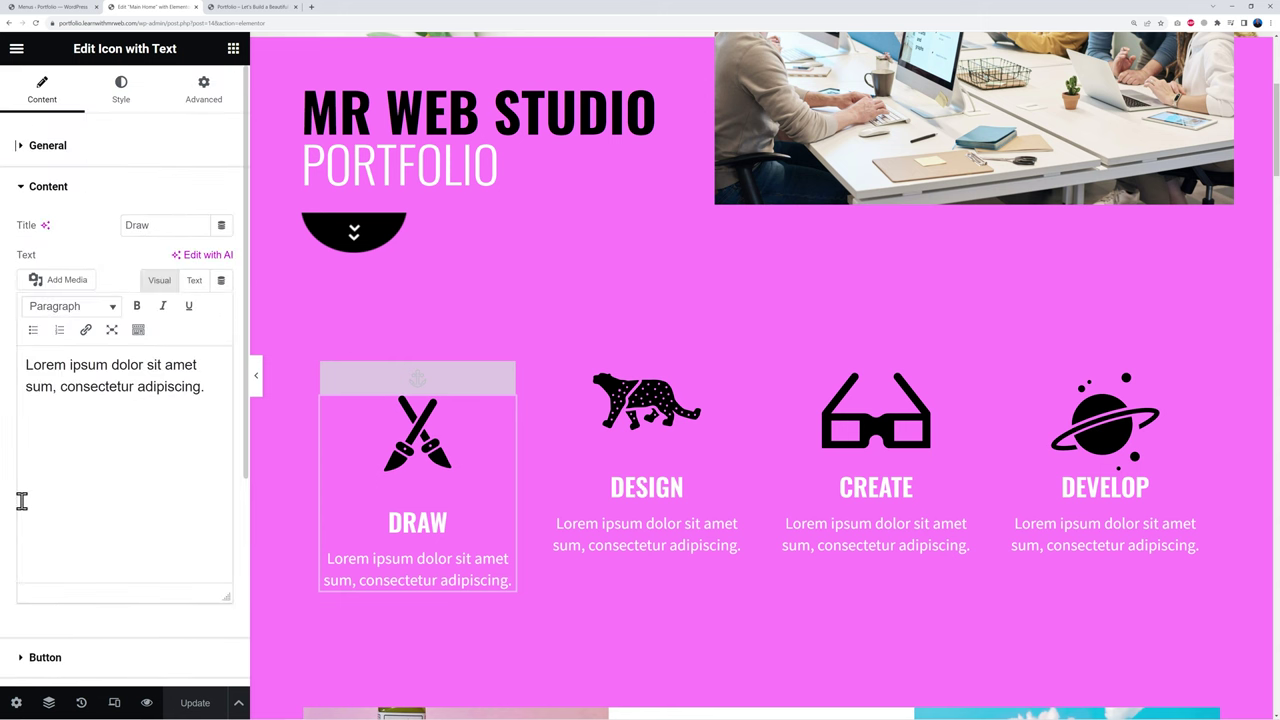
{"action": "double_click", "coordinate": [129, 229]}
{"action": "type", "text": "S"}
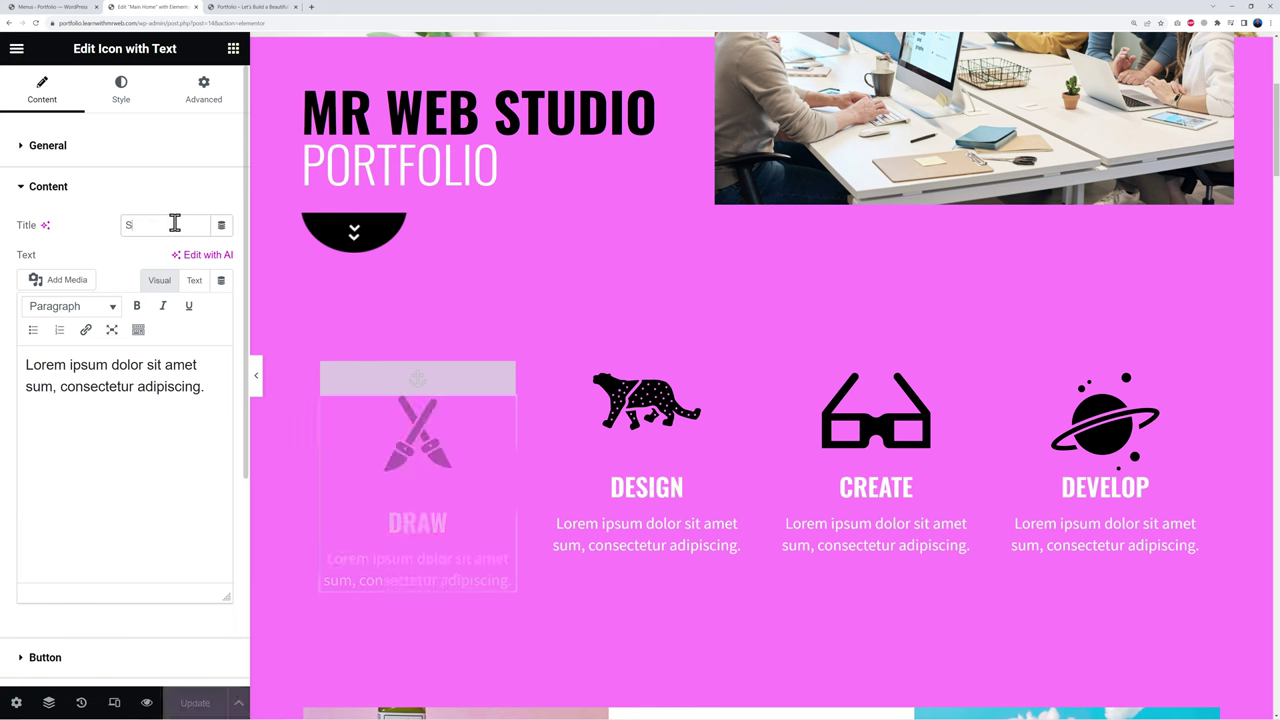
{"action": "type", "text": "KILL #1"}
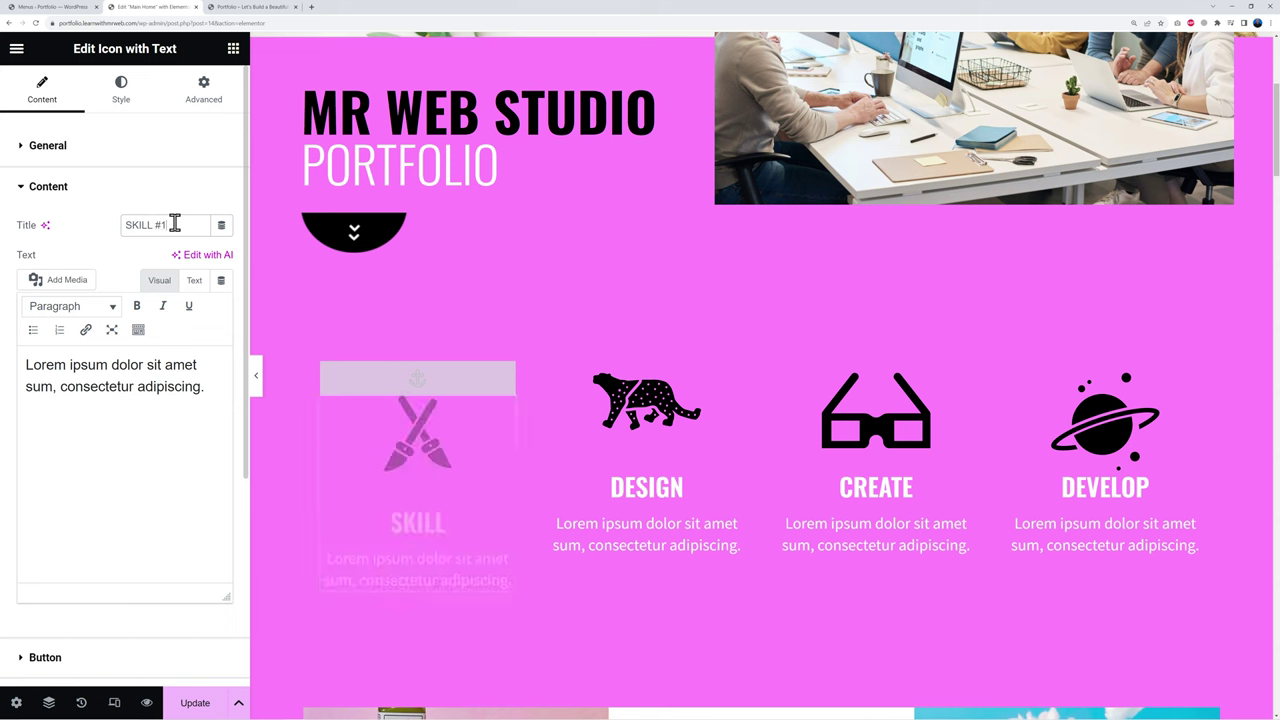
{"action": "left_click_drag", "start_coordinate": [204, 388], "coordinate": [8, 364]}
{"action": "type", "text": "This is the description of skill #1 to emphasize the main benefits of that skill"}
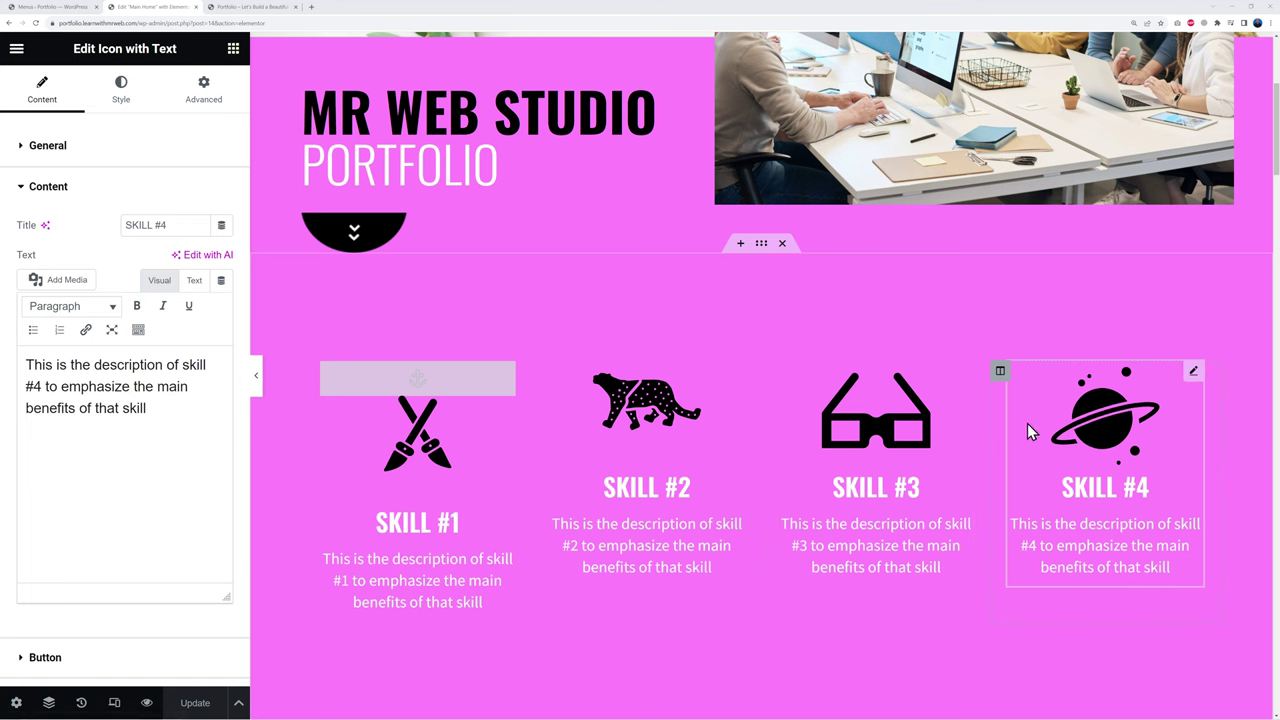
{"action": "right_click", "coordinate": [1001, 376]}
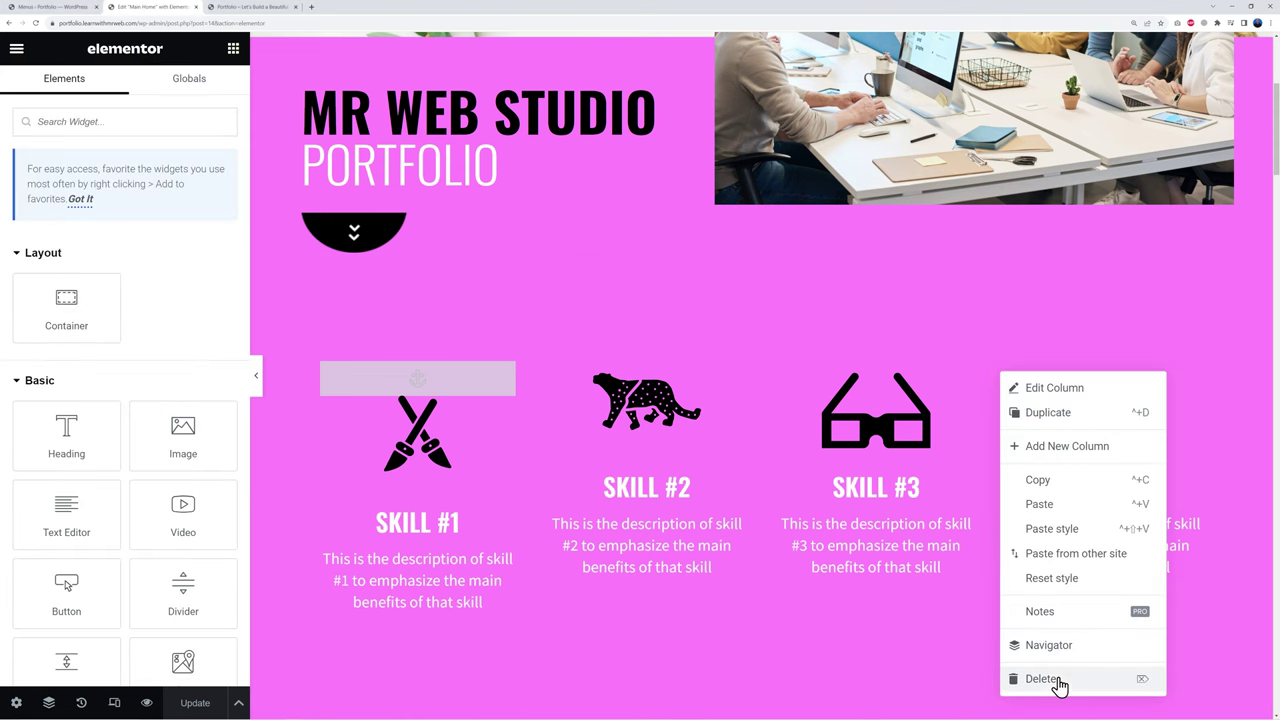
{"action": "left_click", "coordinate": [1059, 683]}
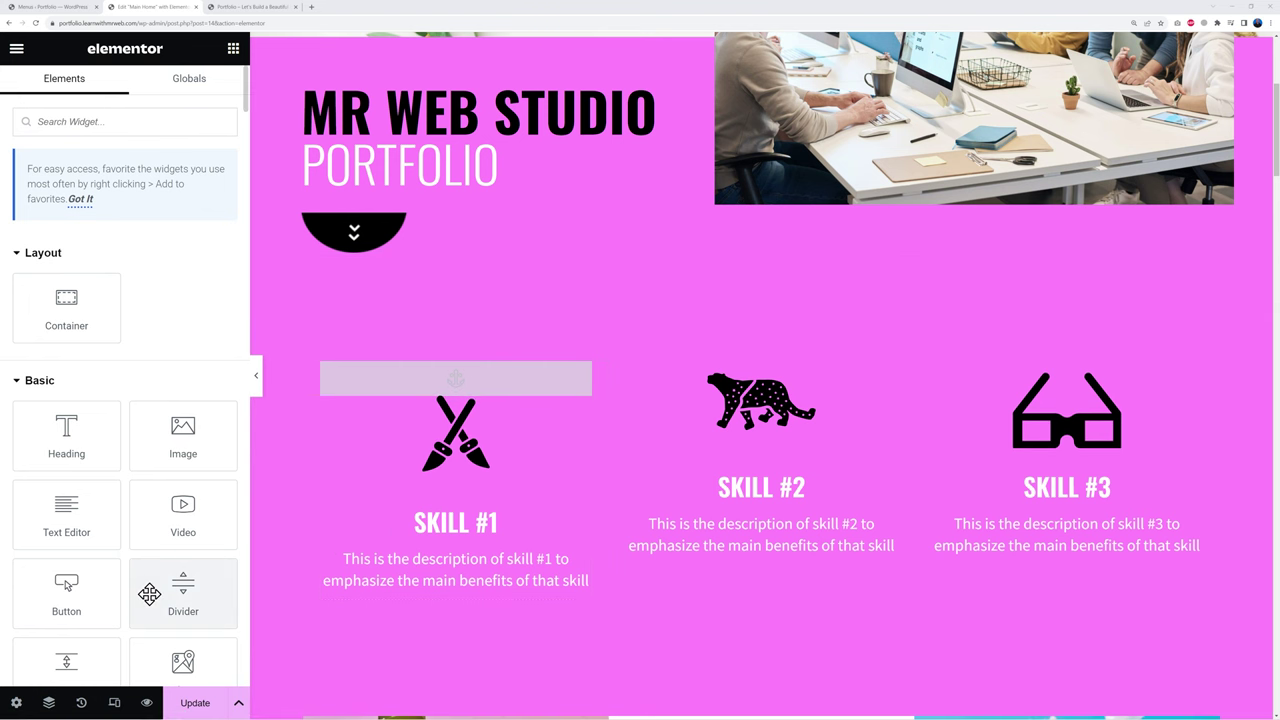
{"action": "left_click", "coordinate": [81, 702]}
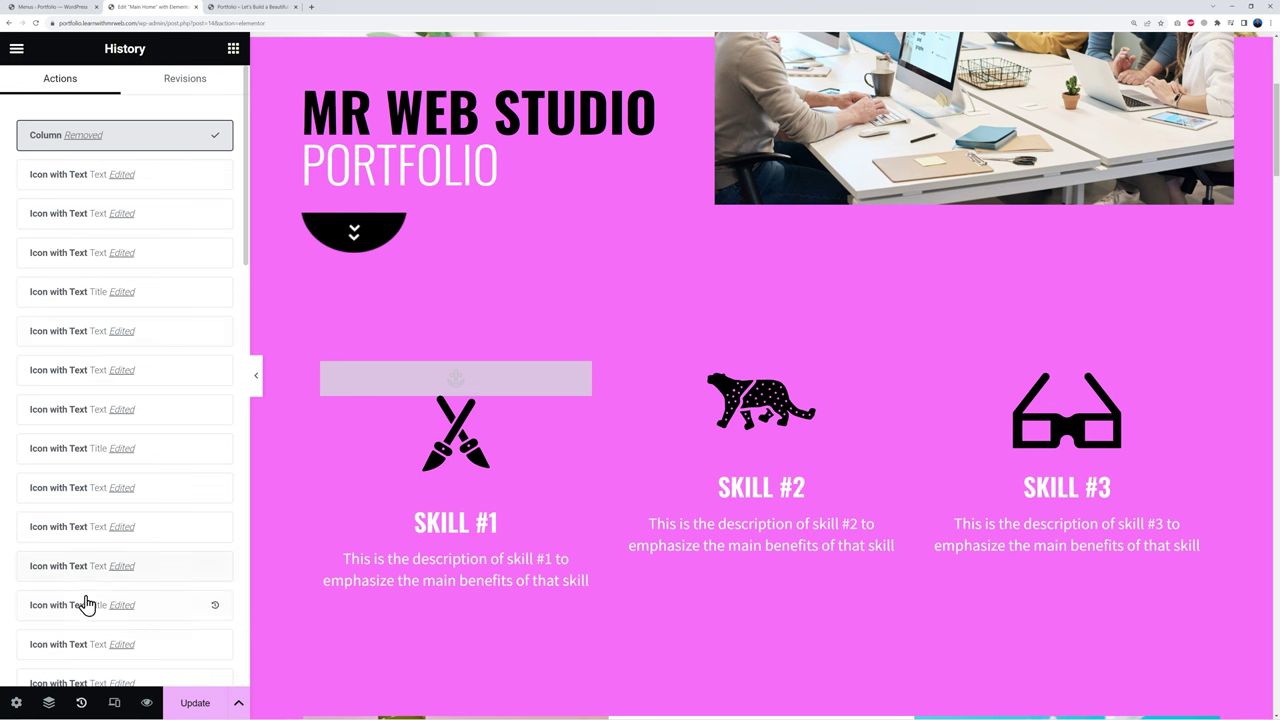
{"action": "left_click", "coordinate": [70, 187]}
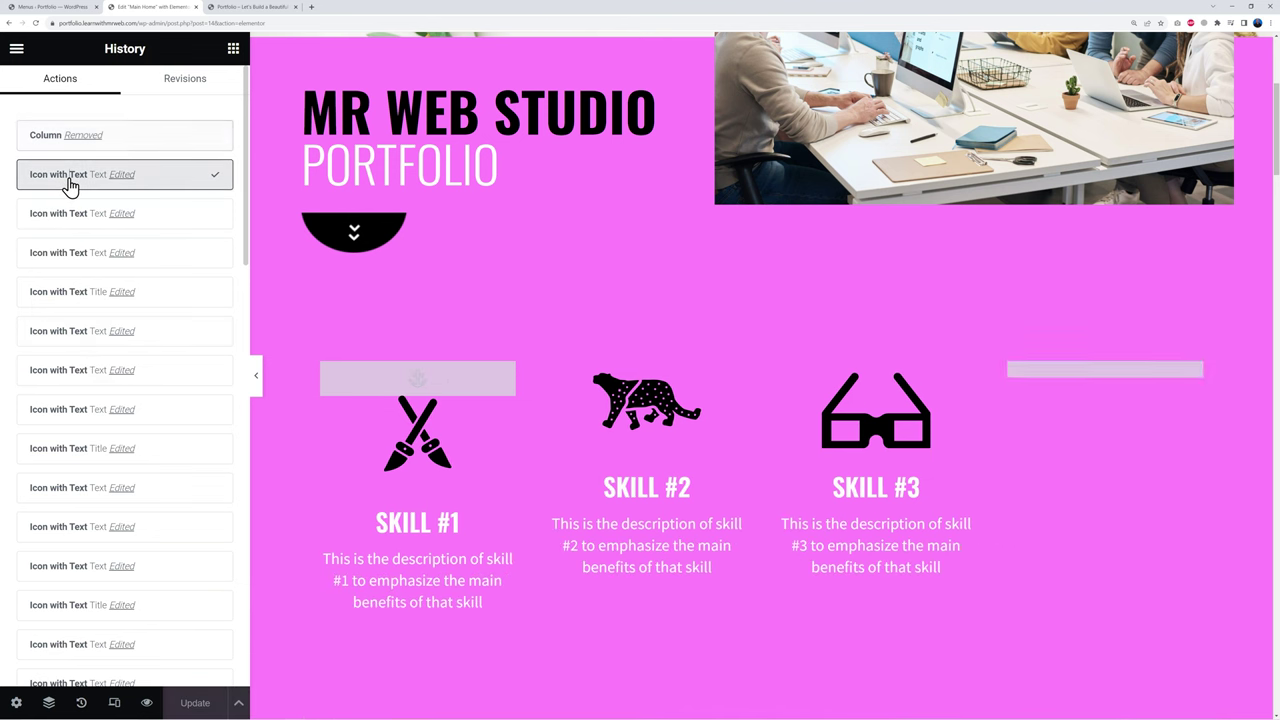
{"action": "left_click", "coordinate": [233, 50]}
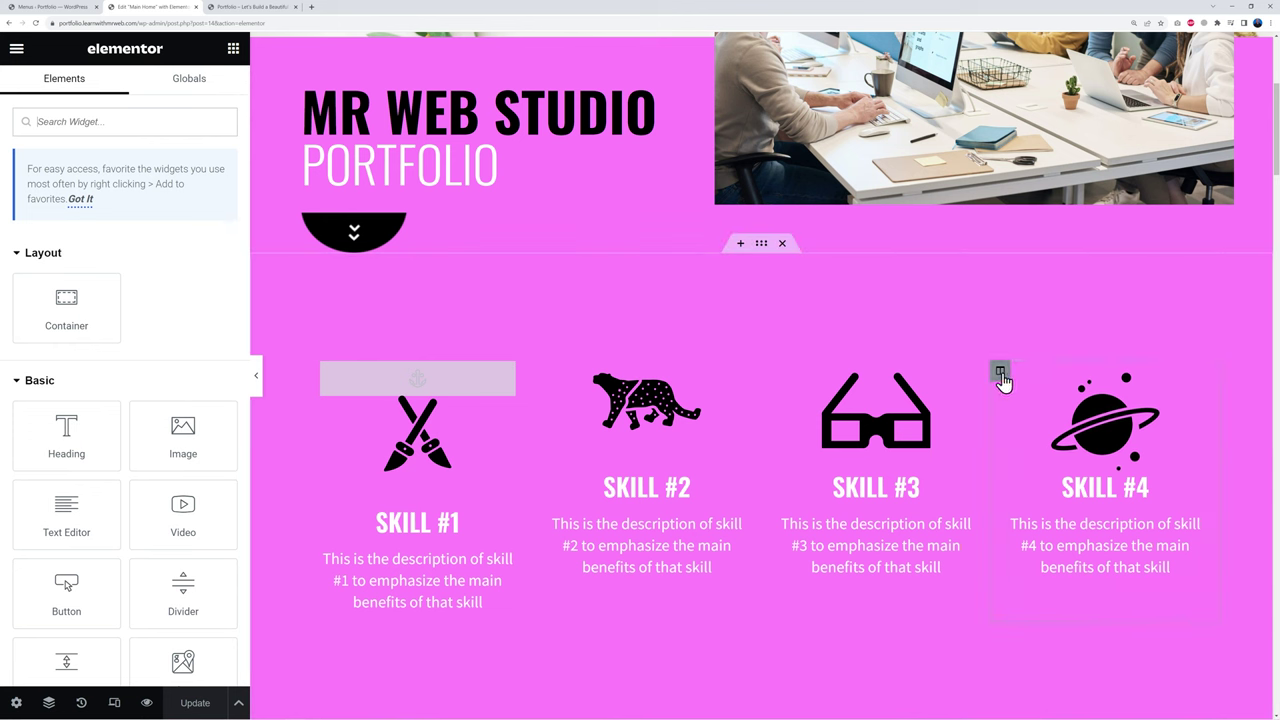
Step: Duplicate then delete the SKILL #4 column, check the menu anchor, and go to the live site
{"action": "right_click", "coordinate": [1002, 377]}
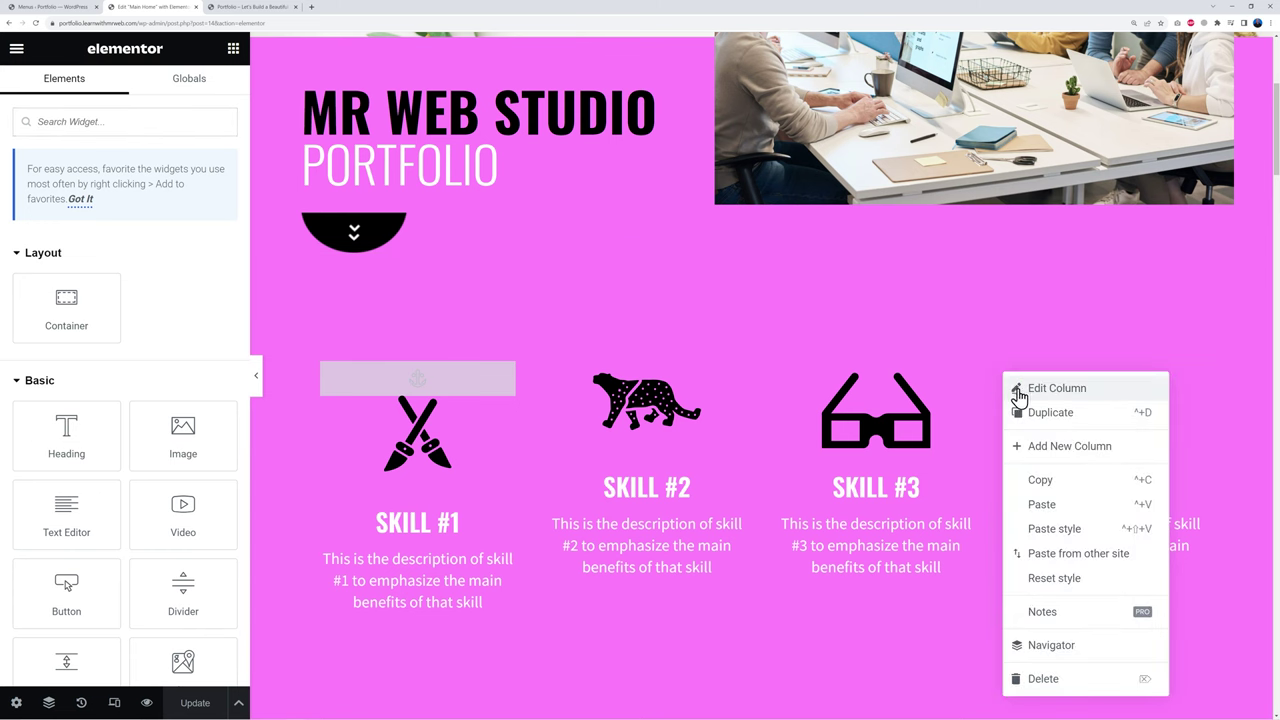
{"action": "left_click", "coordinate": [1050, 416]}
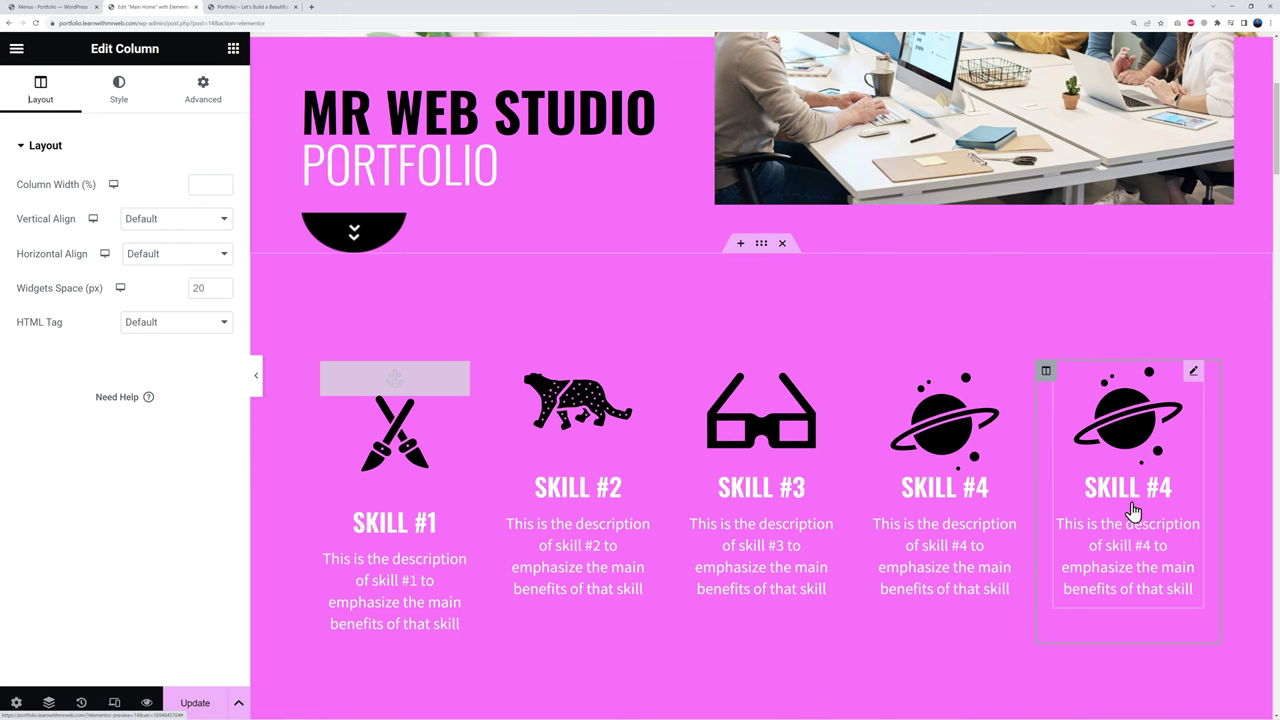
{"action": "right_click", "coordinate": [1046, 373]}
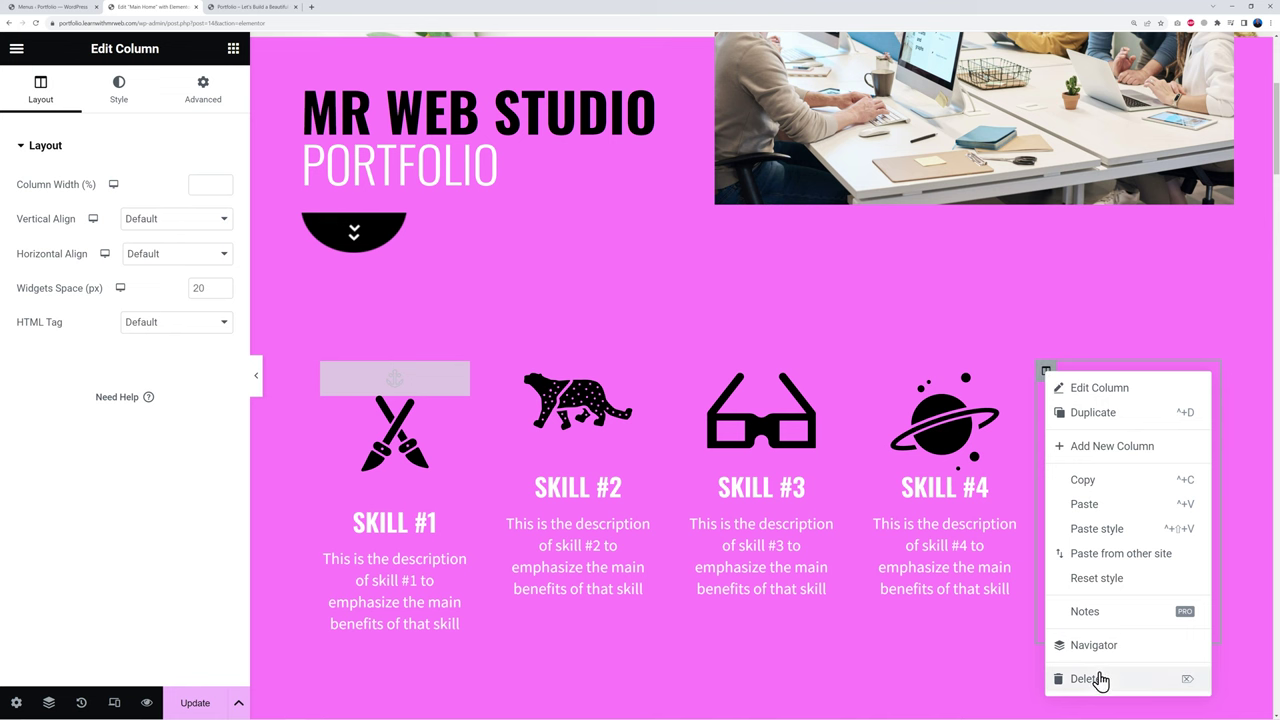
{"action": "left_click", "coordinate": [1095, 678]}
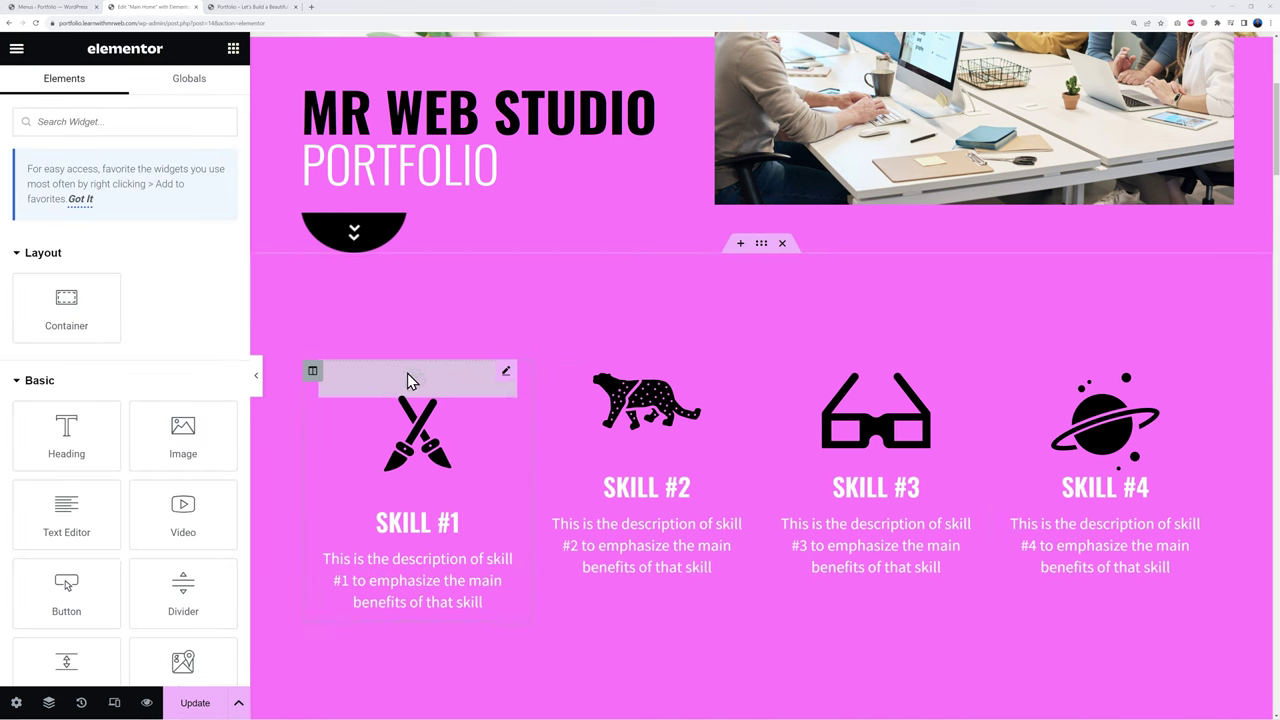
{"action": "left_click", "coordinate": [506, 380]}
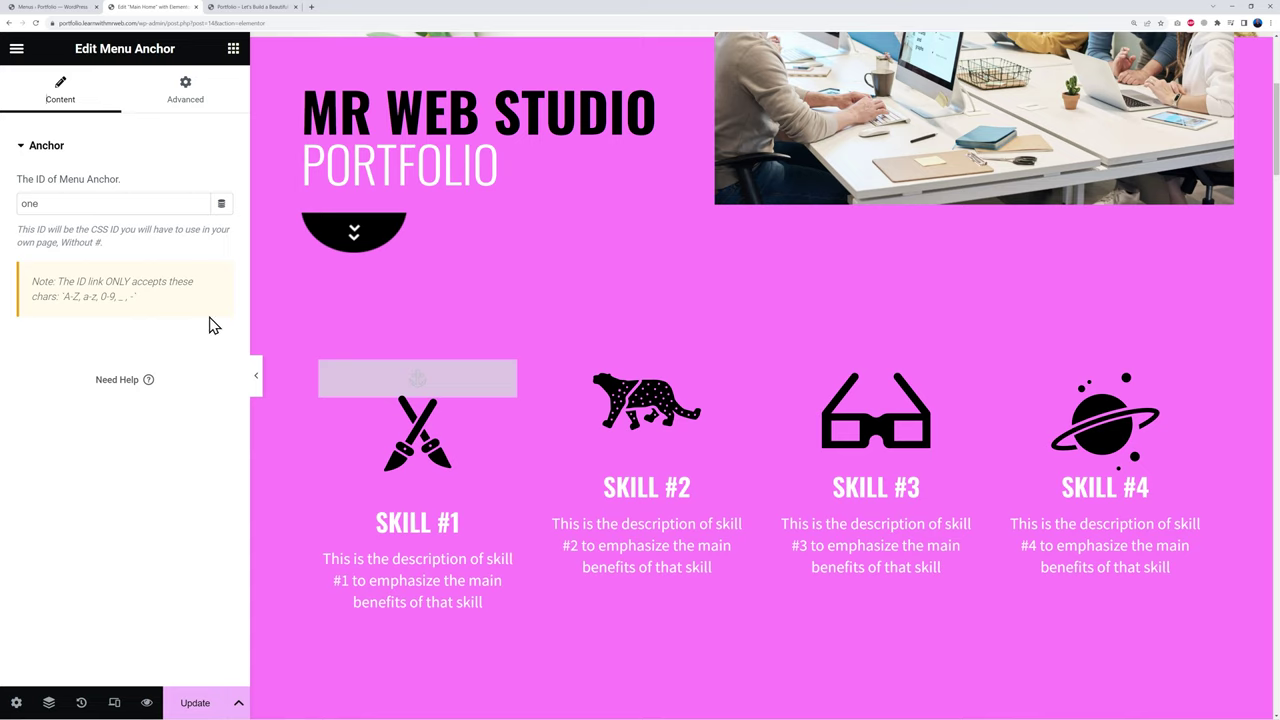
{"action": "left_click", "coordinate": [264, 8]}
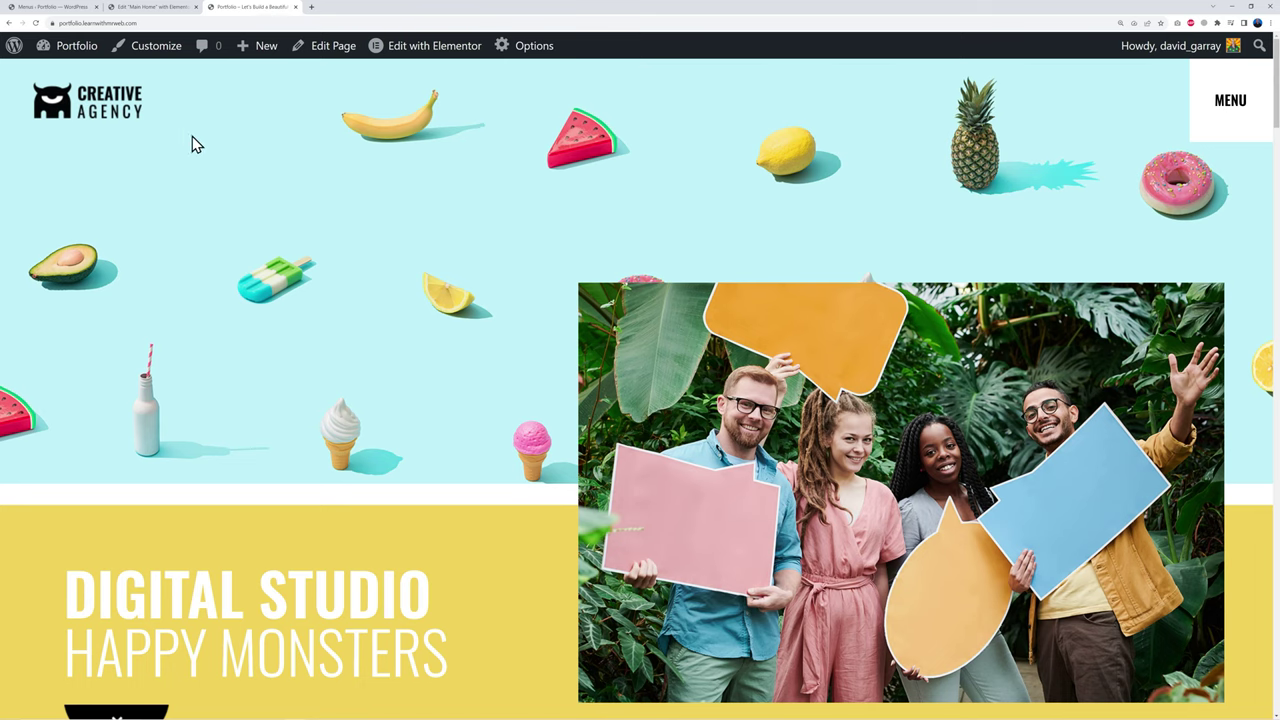
Step: Reload the live homepage and test the down arrow's jump to the skills section twice
{"action": "left_click", "coordinate": [126, 114]}
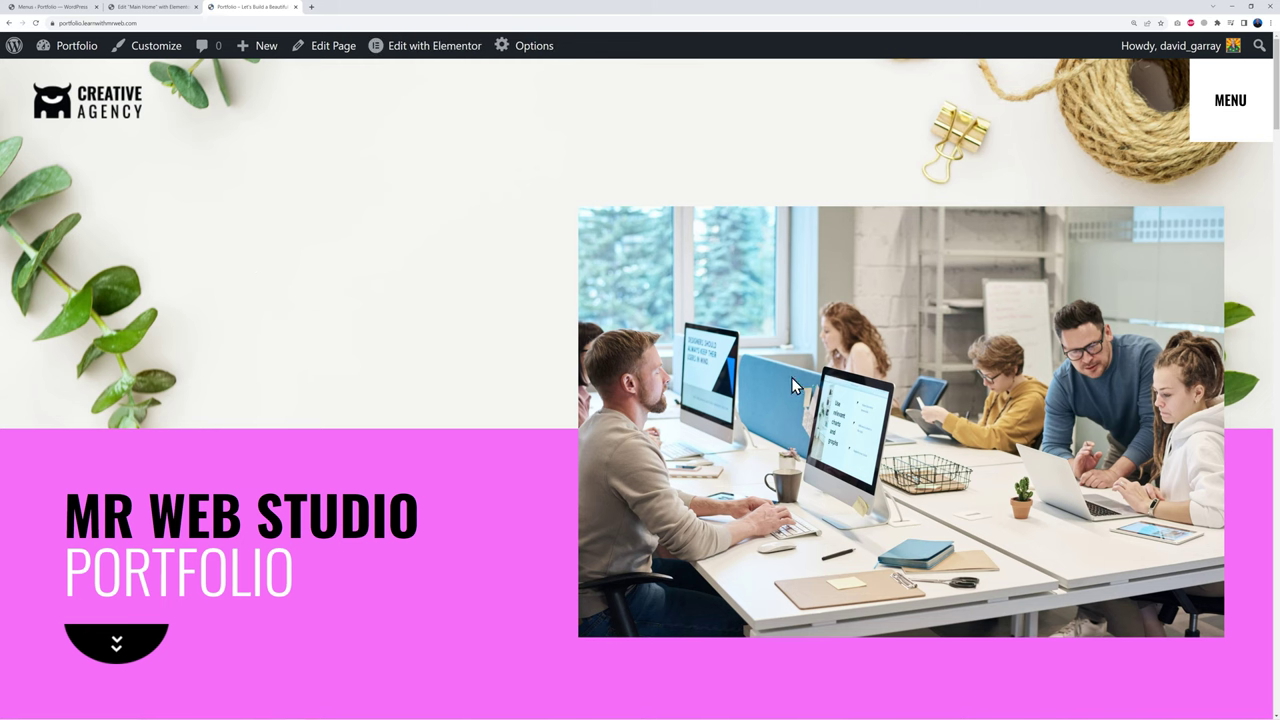
{"action": "scroll", "coordinate": [517, 400], "scroll_direction": "down", "scroll_amount": 5}
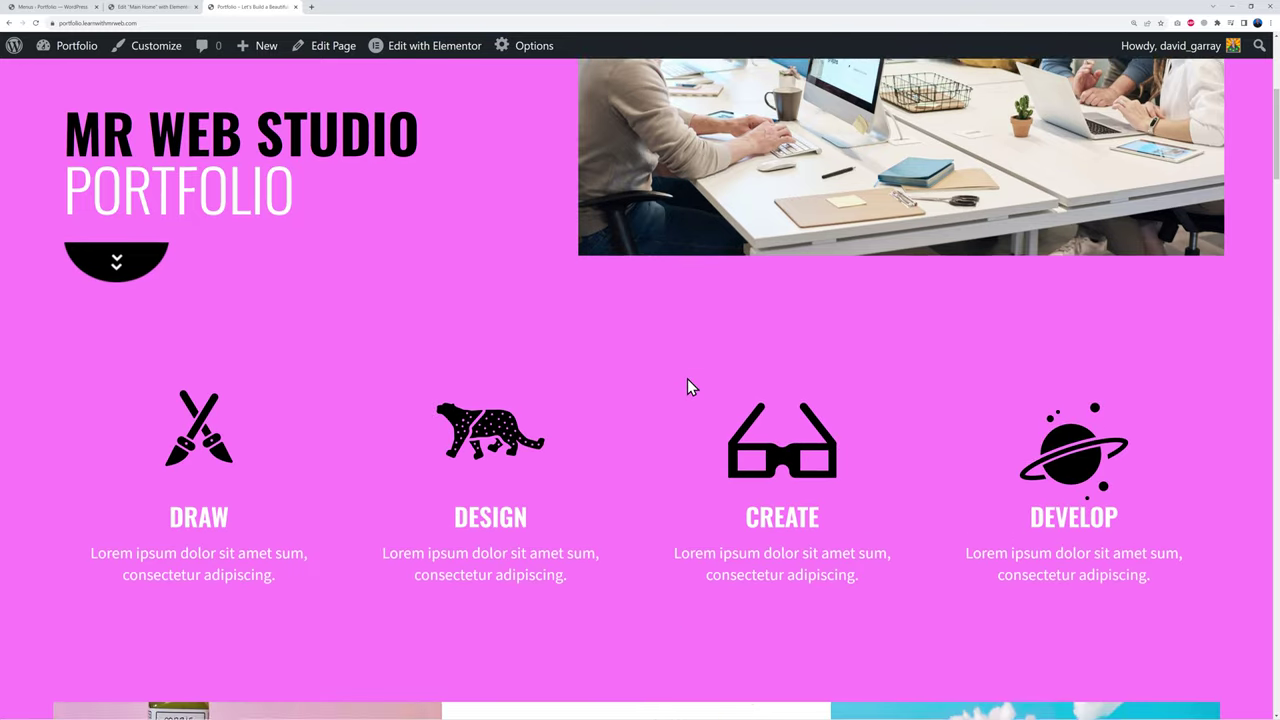
{"action": "scroll", "coordinate": [686, 380], "scroll_direction": "down", "scroll_amount": 4}
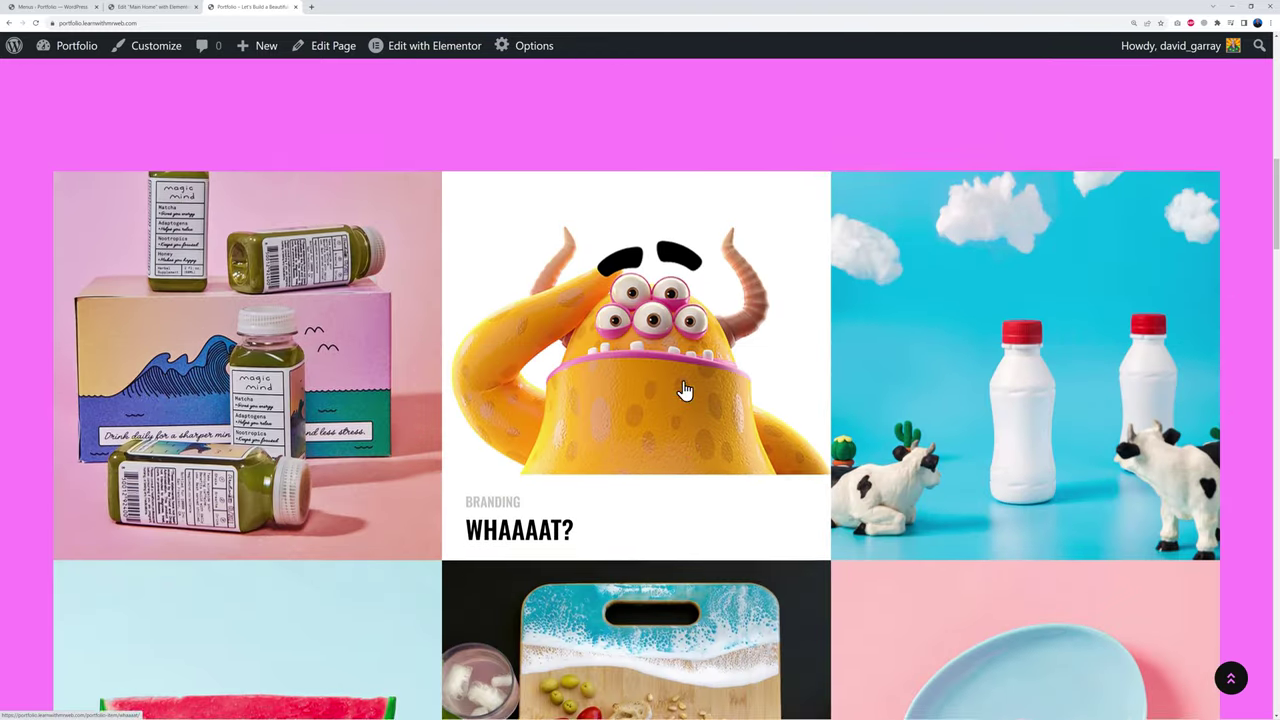
{"action": "scroll", "coordinate": [683, 381], "scroll_direction": "up", "scroll_amount": 7}
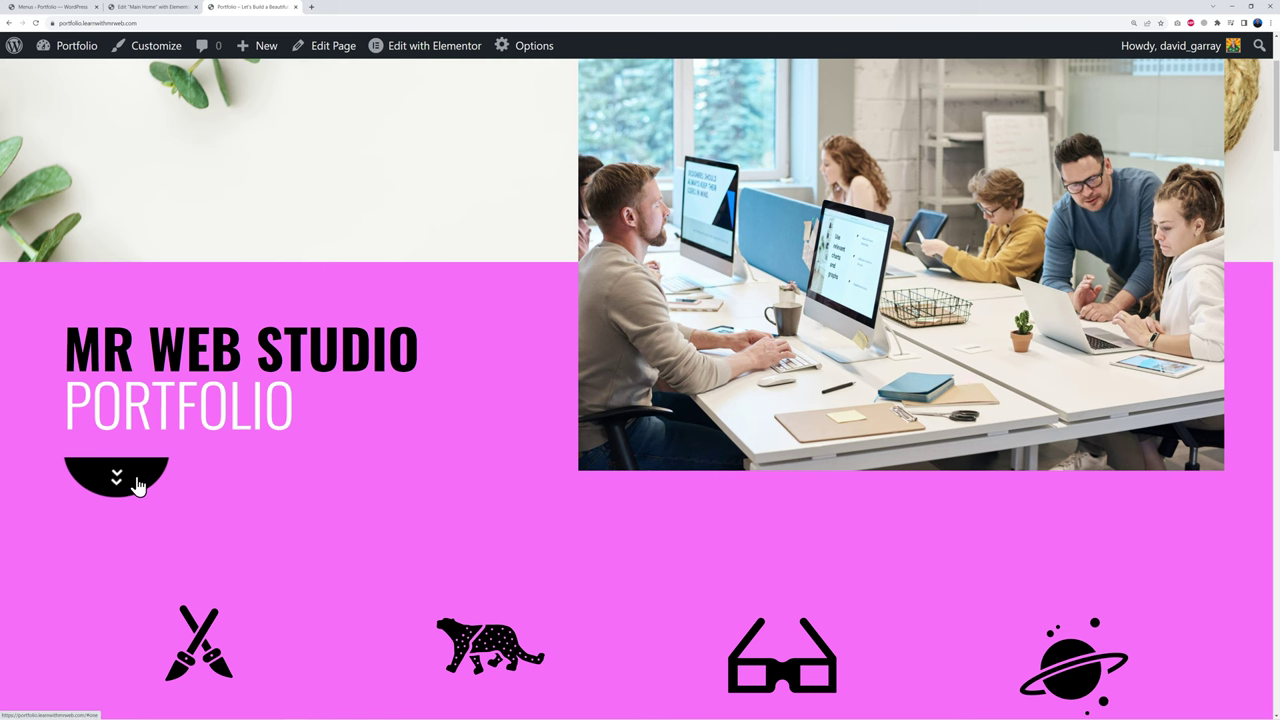
{"action": "left_click", "coordinate": [131, 485]}
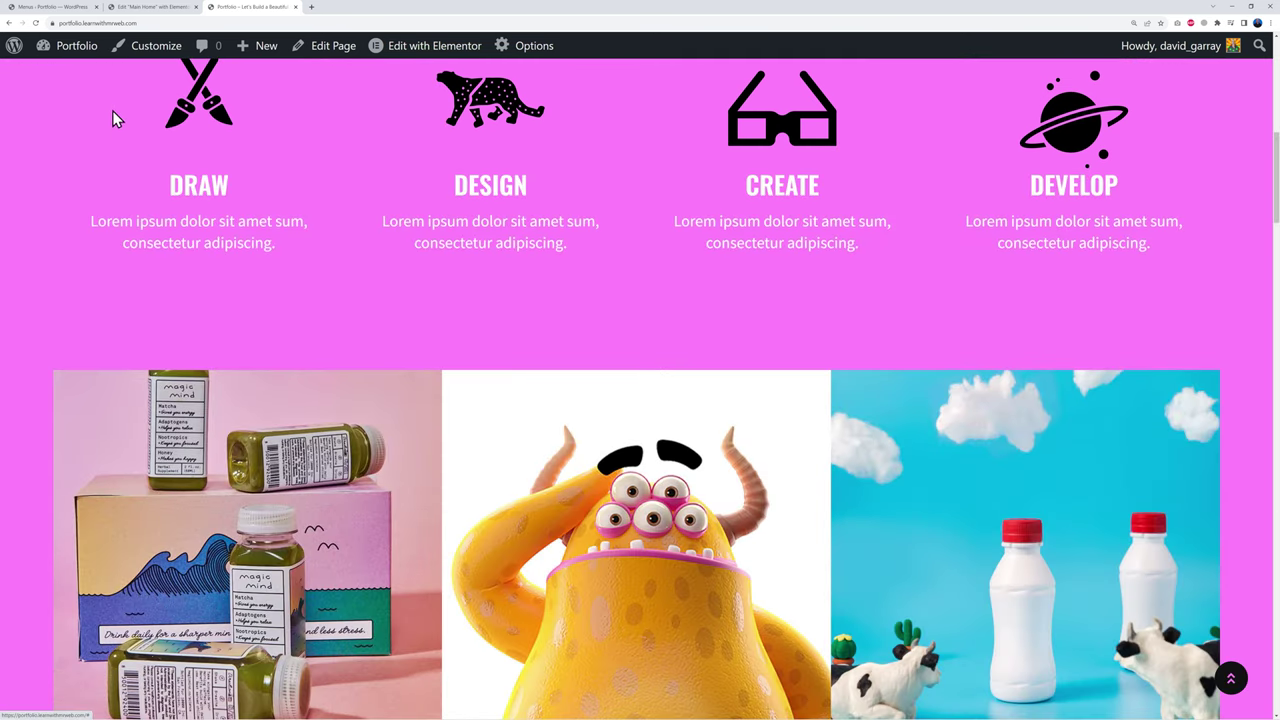
{"action": "scroll", "coordinate": [1056, 278], "scroll_direction": "up", "scroll_amount": 1}
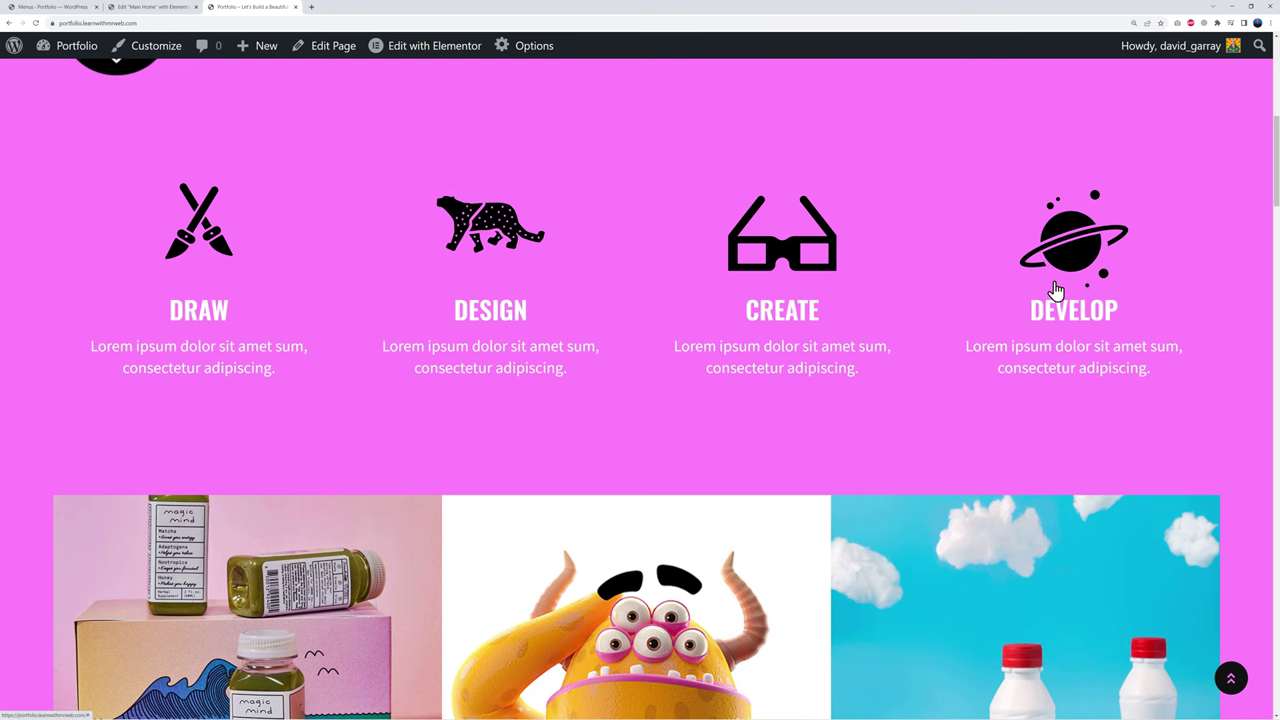
{"action": "scroll", "coordinate": [831, 297], "scroll_direction": "up", "scroll_amount": 1}
{"action": "left_click", "coordinate": [131, 134]}
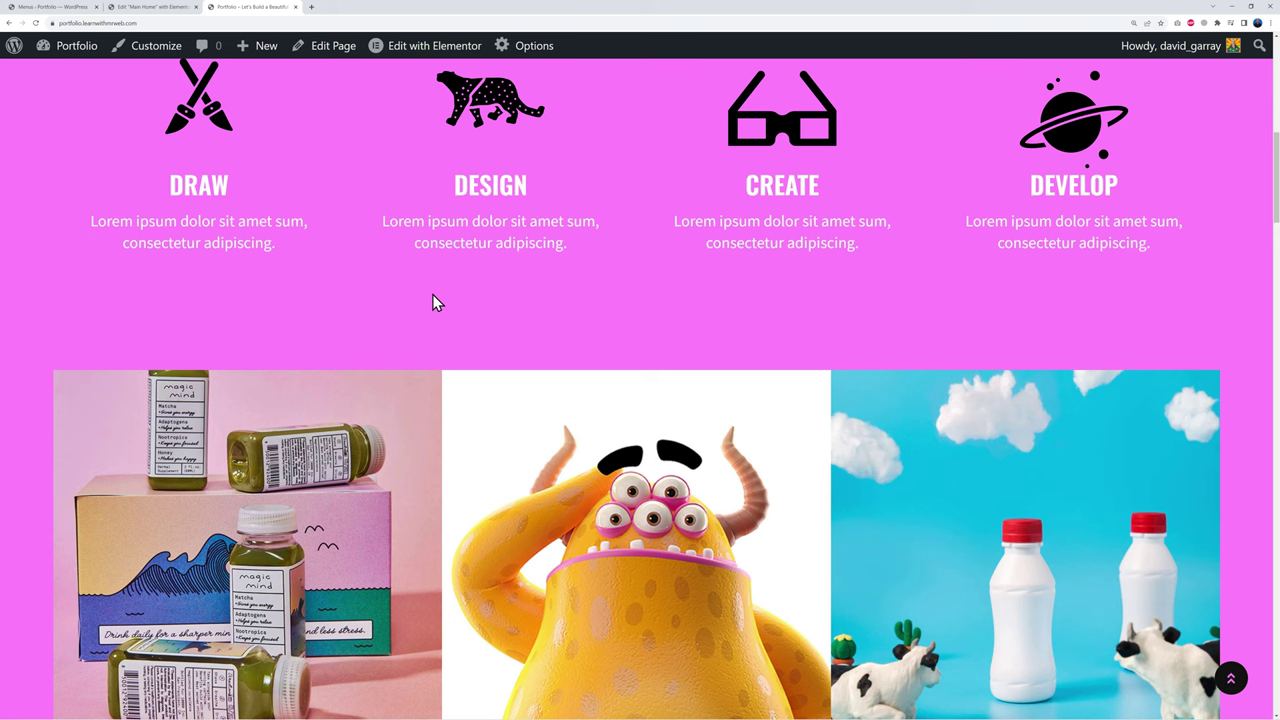
{"action": "left_click", "coordinate": [150, 8]}
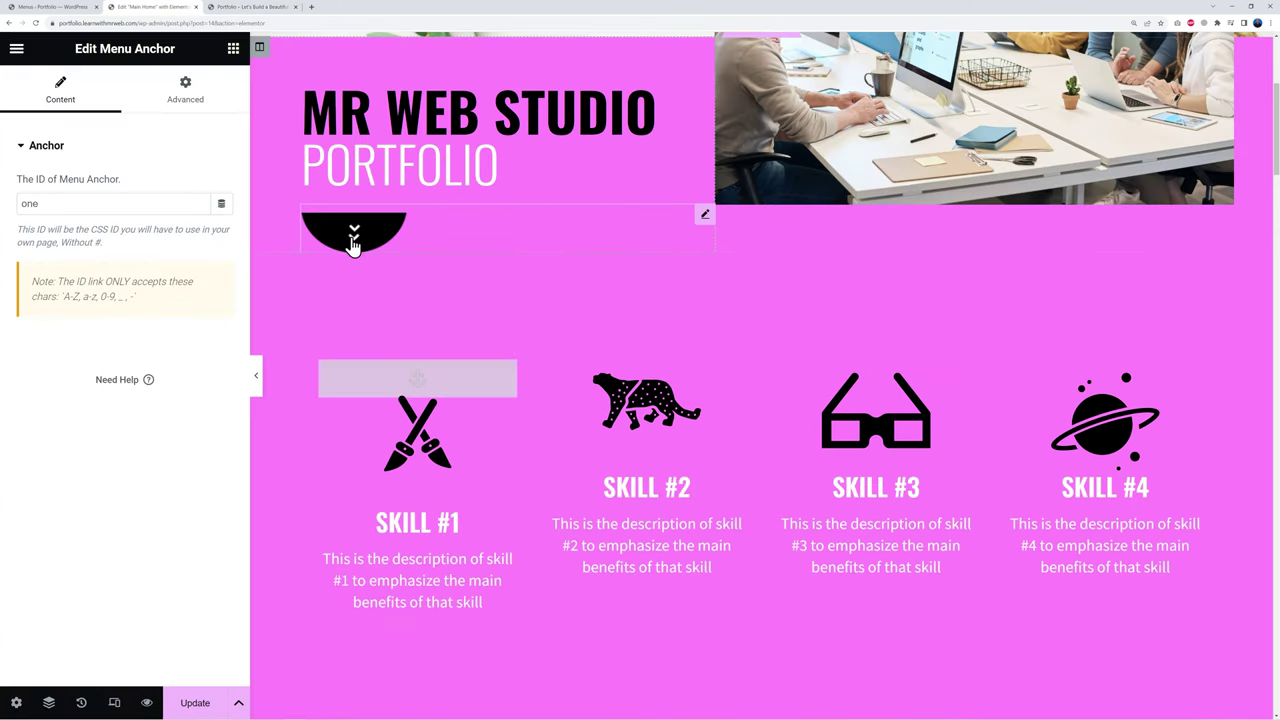
Step: Compare the arrow image's #one link with the menu anchor's ID 'one'
{"action": "left_click", "coordinate": [705, 218]}
{"action": "left_click_drag", "start_coordinate": [20, 451], "coordinate": [74, 451]}
{"action": "left_click", "coordinate": [35, 517]}
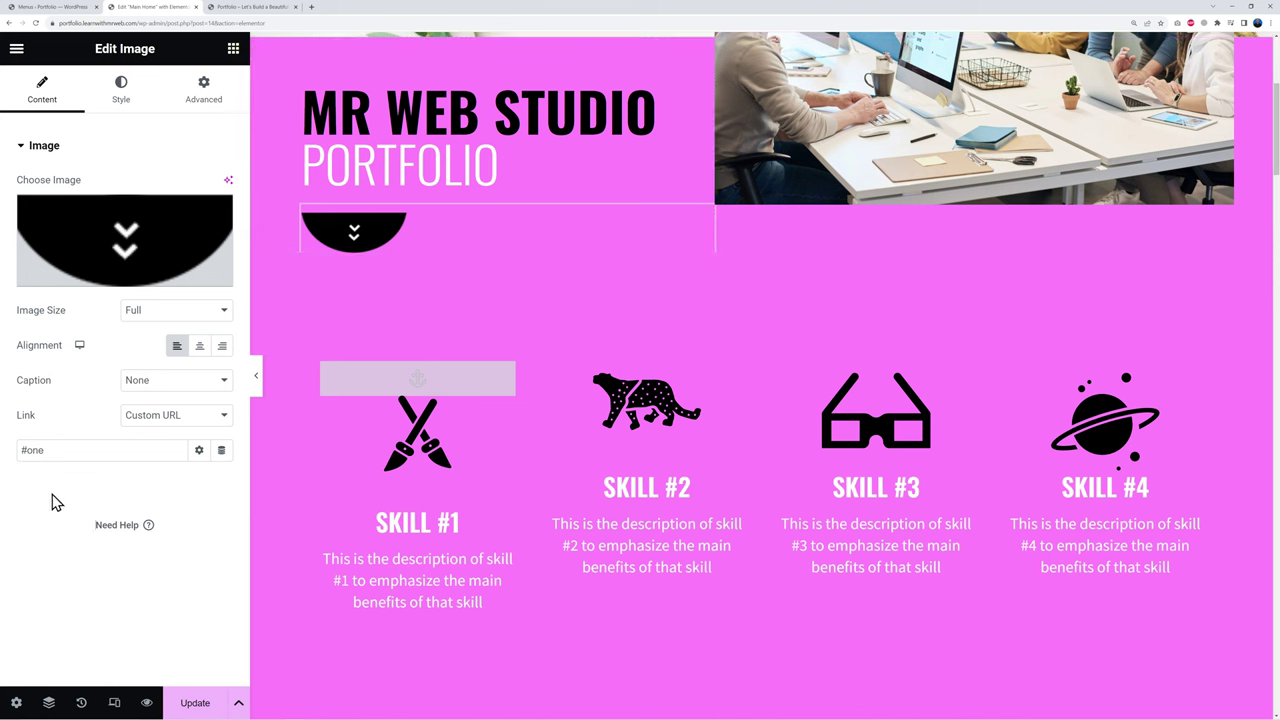
{"action": "left_click", "coordinate": [507, 385]}
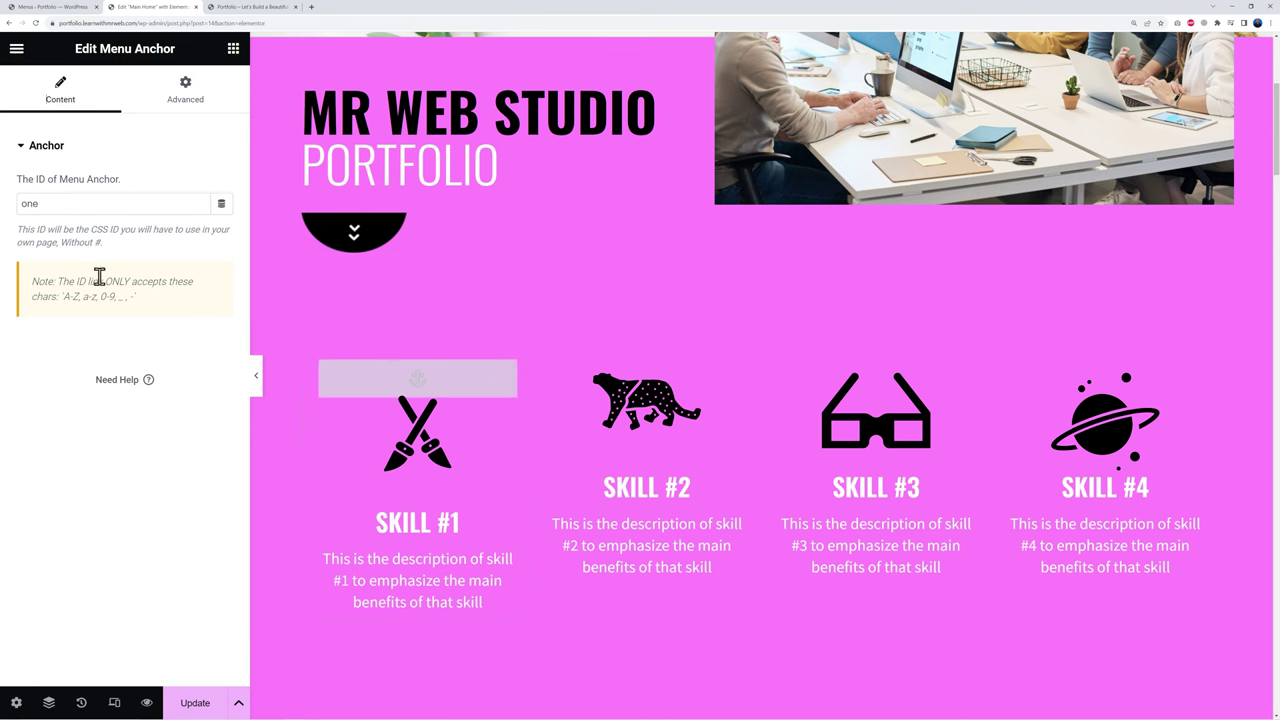
{"action": "double_click", "coordinate": [28, 203]}
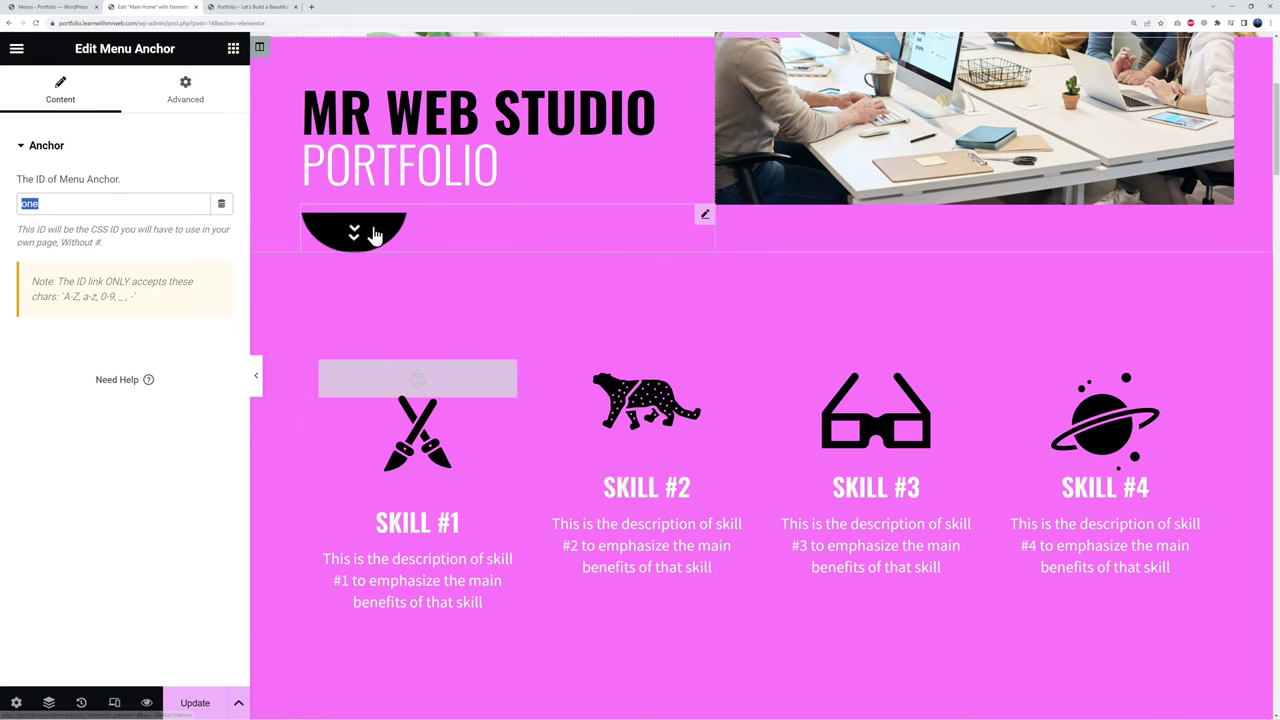
{"action": "left_click", "coordinate": [360, 234]}
{"action": "scroll", "coordinate": [360, 300], "scroll_direction": "down", "scroll_amount": 2}
{"action": "left_click_drag", "start_coordinate": [20, 451], "coordinate": [42, 455]}
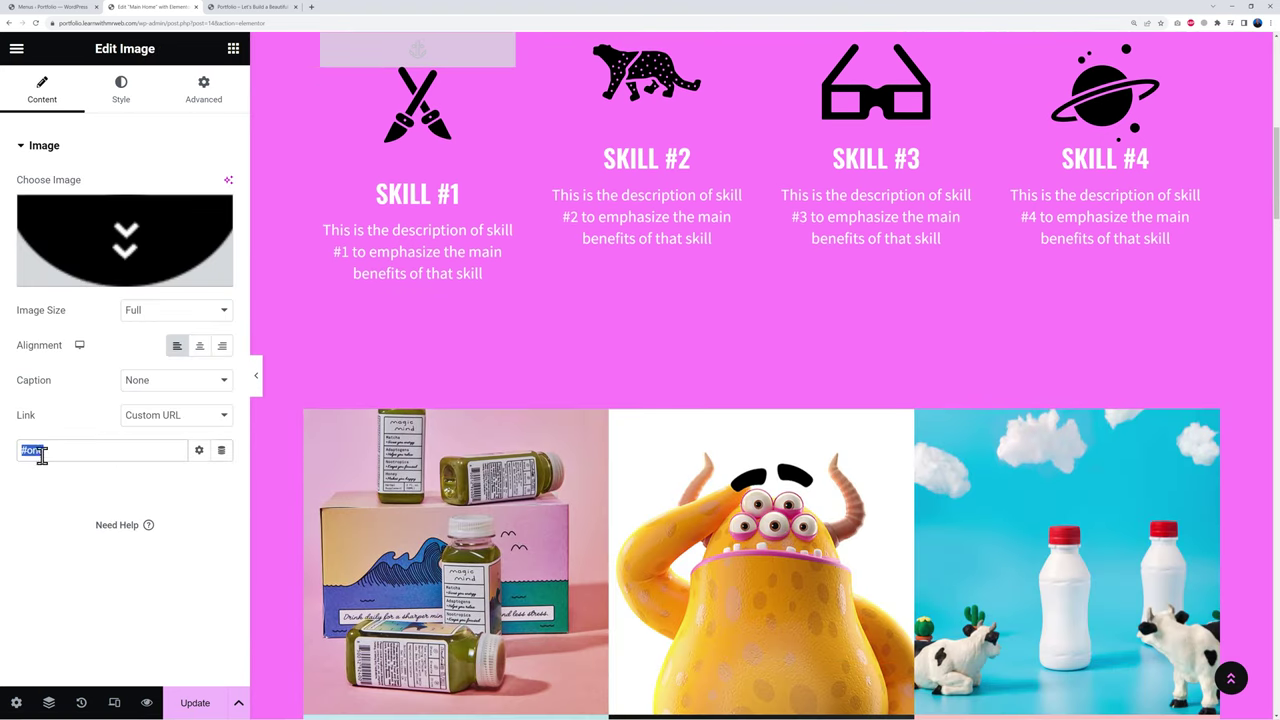
{"action": "left_click", "coordinate": [39, 513]}
Step: Open the portfolio grid widget's settings, then switch to the WordPress Menus page
{"action": "scroll", "coordinate": [430, 254], "scroll_direction": "up", "scroll_amount": 1}
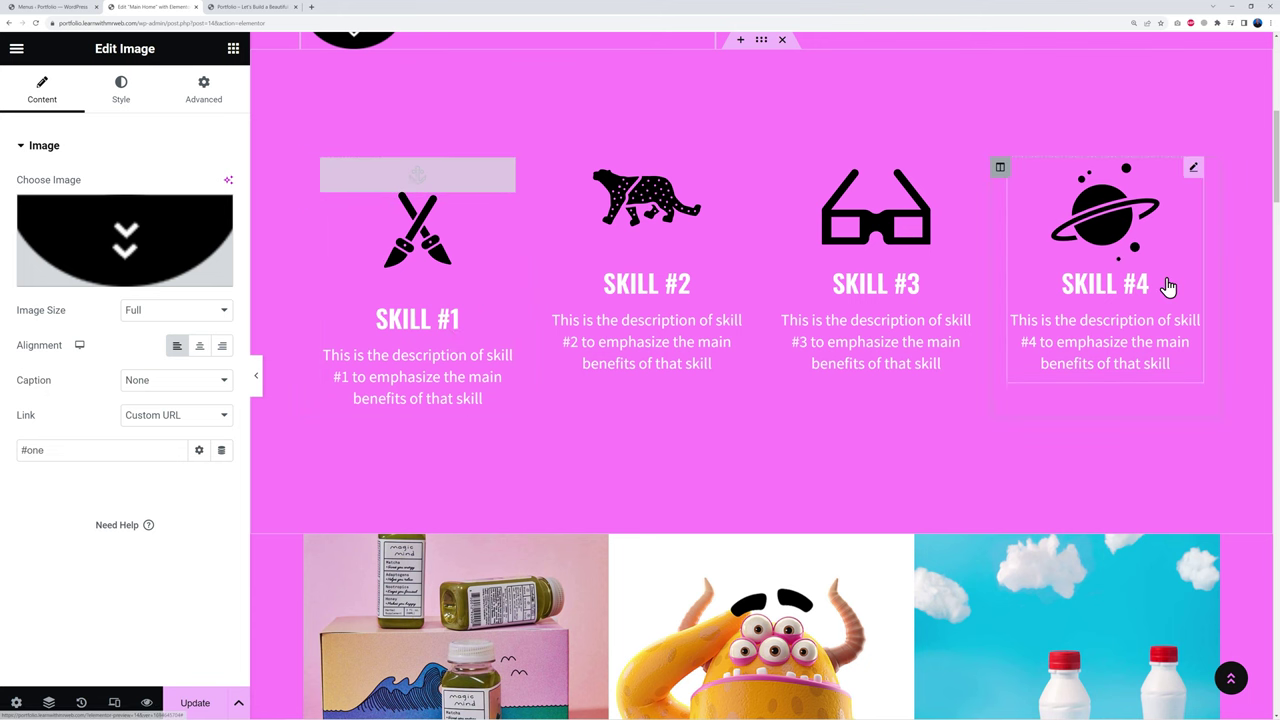
{"action": "scroll", "coordinate": [1200, 288], "scroll_direction": "down", "scroll_amount": 3}
{"action": "scroll", "coordinate": [1258, 292], "scroll_direction": "down", "scroll_amount": 1}
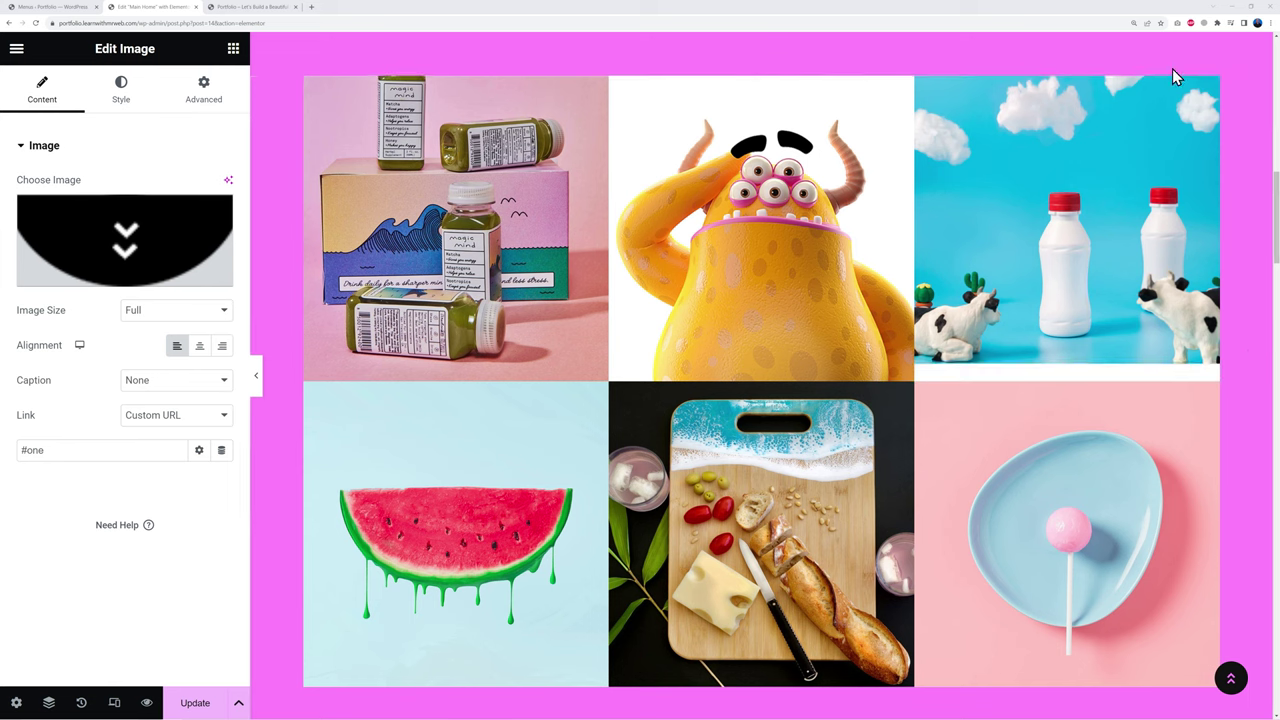
{"action": "left_click", "coordinate": [1214, 94]}
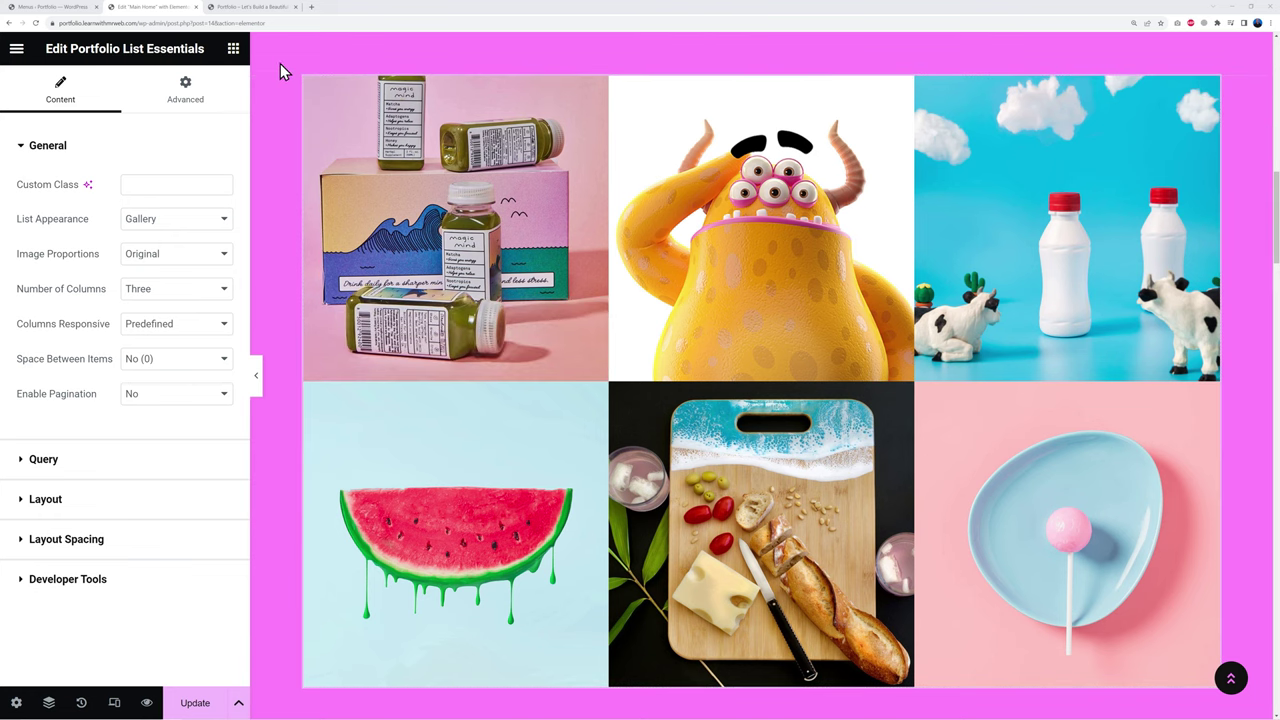
{"action": "left_click", "coordinate": [77, 14]}
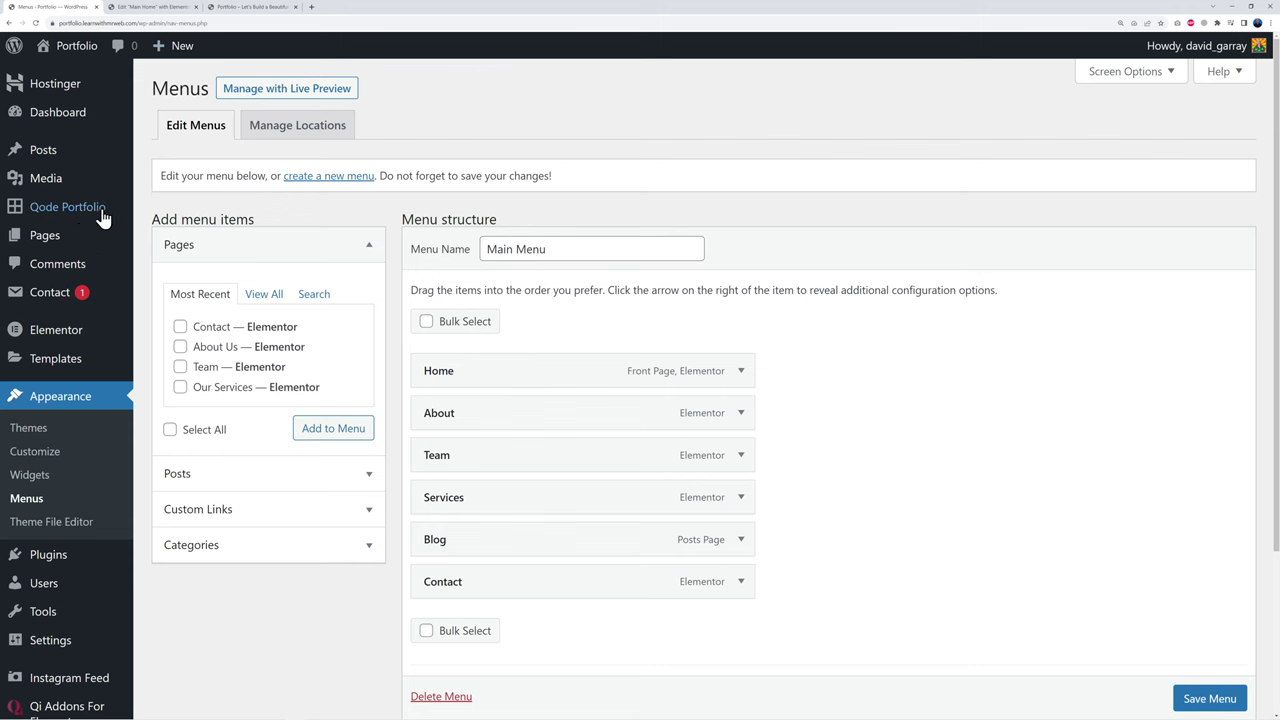
Step: Open the Qode Portfolio Portfolio Categories page from the sidebar
{"action": "mouse_move", "coordinate": [74, 214]}
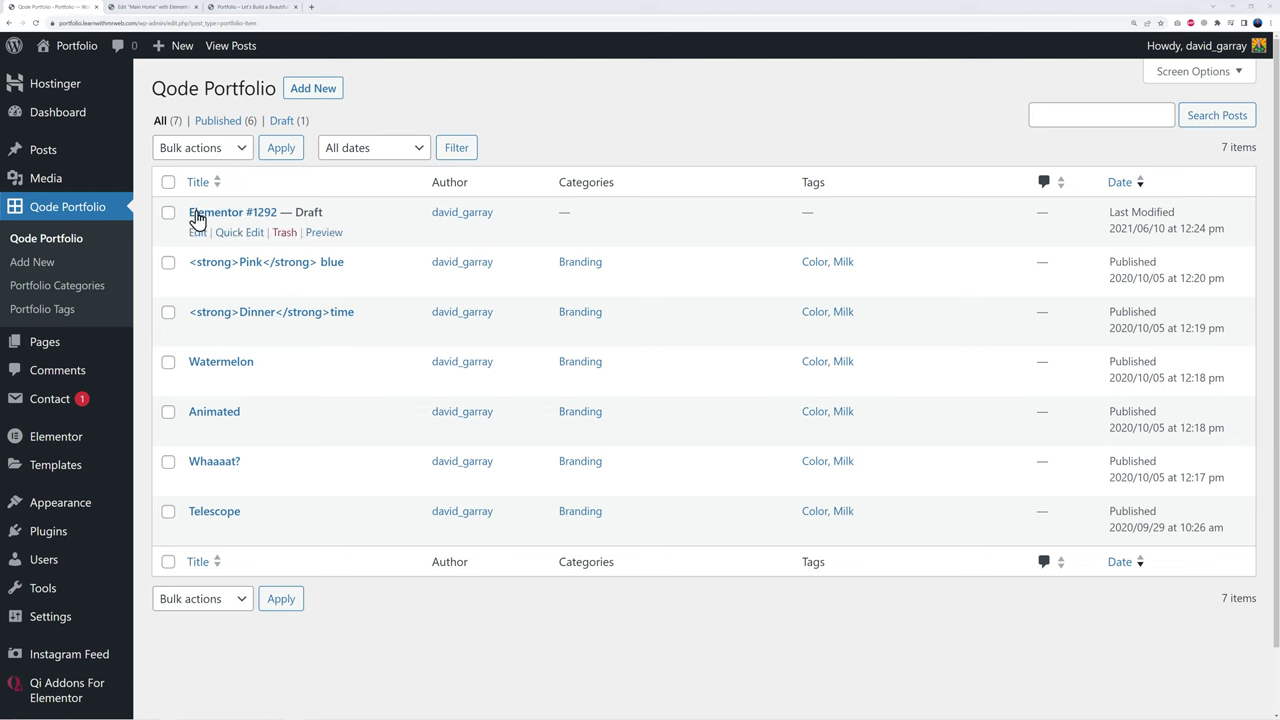
{"action": "mouse_move", "coordinate": [229, 286]}
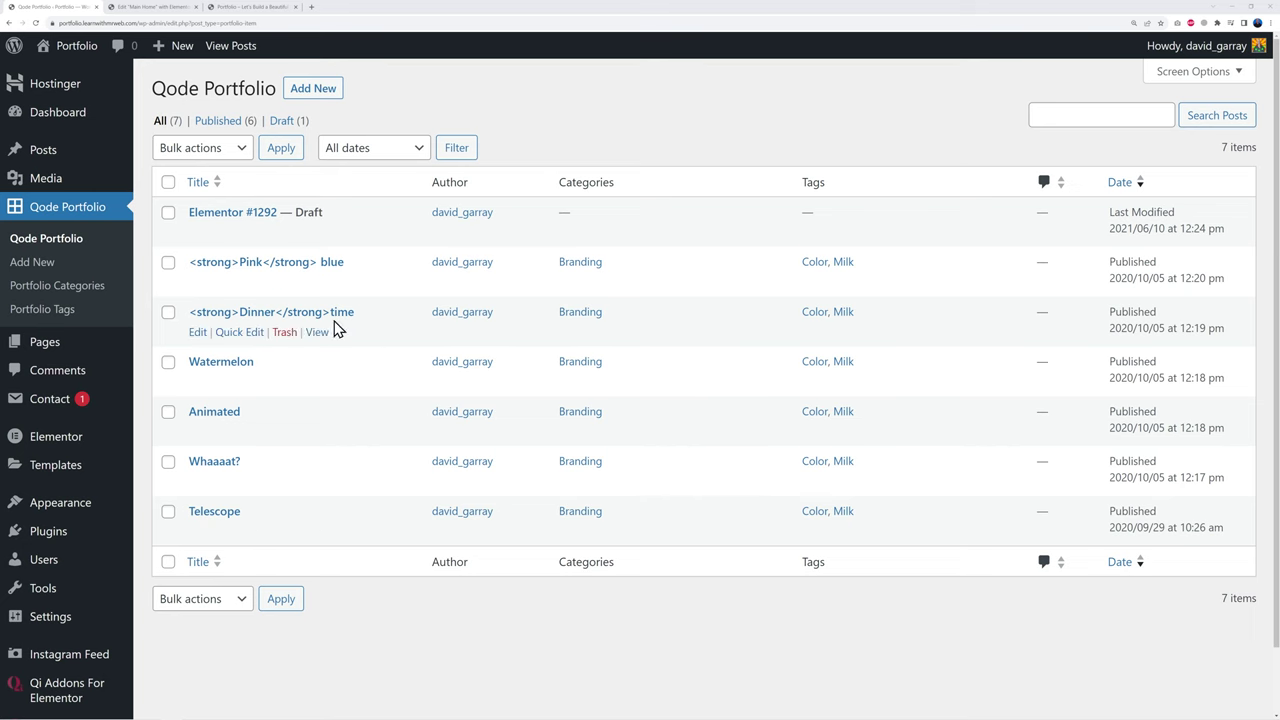
{"action": "left_click", "coordinate": [95, 292]}
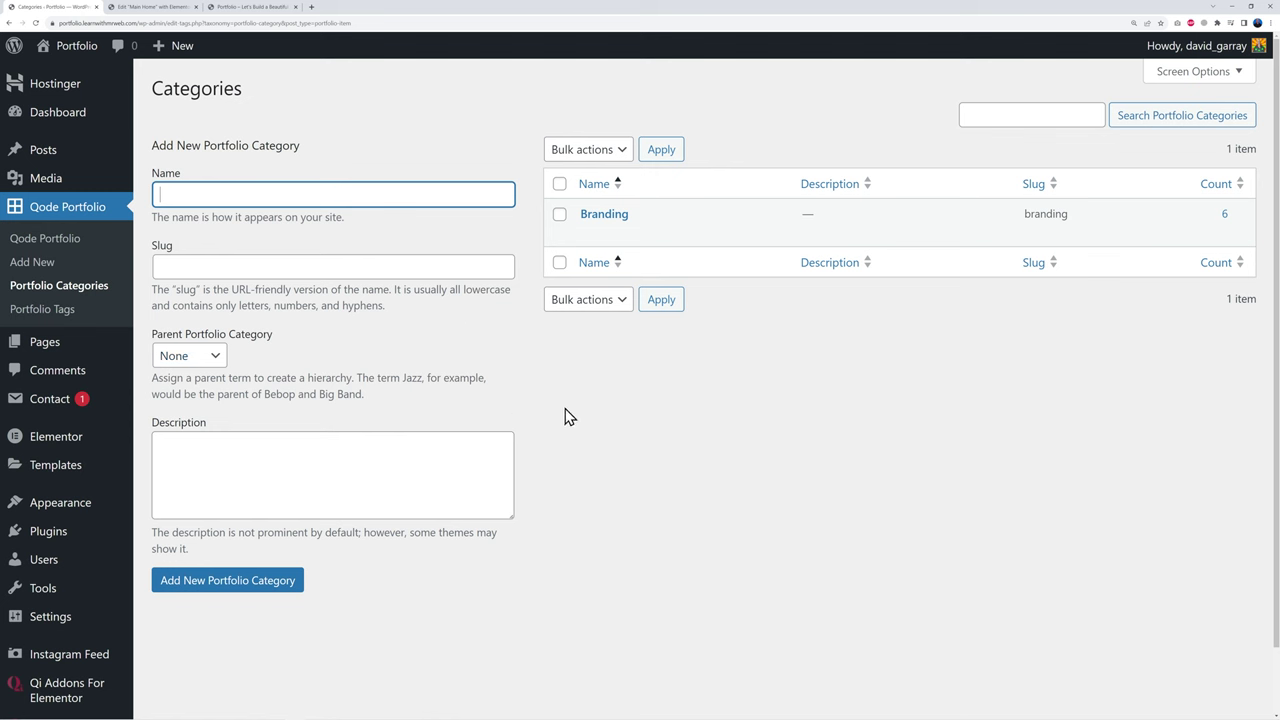
Step: Add the portfolio categories Packaging, Printing and Logo Design
{"action": "left_click", "coordinate": [329, 197]}
{"action": "left_click", "coordinate": [229, 585]}
{"action": "left_click", "coordinate": [291, 252]}
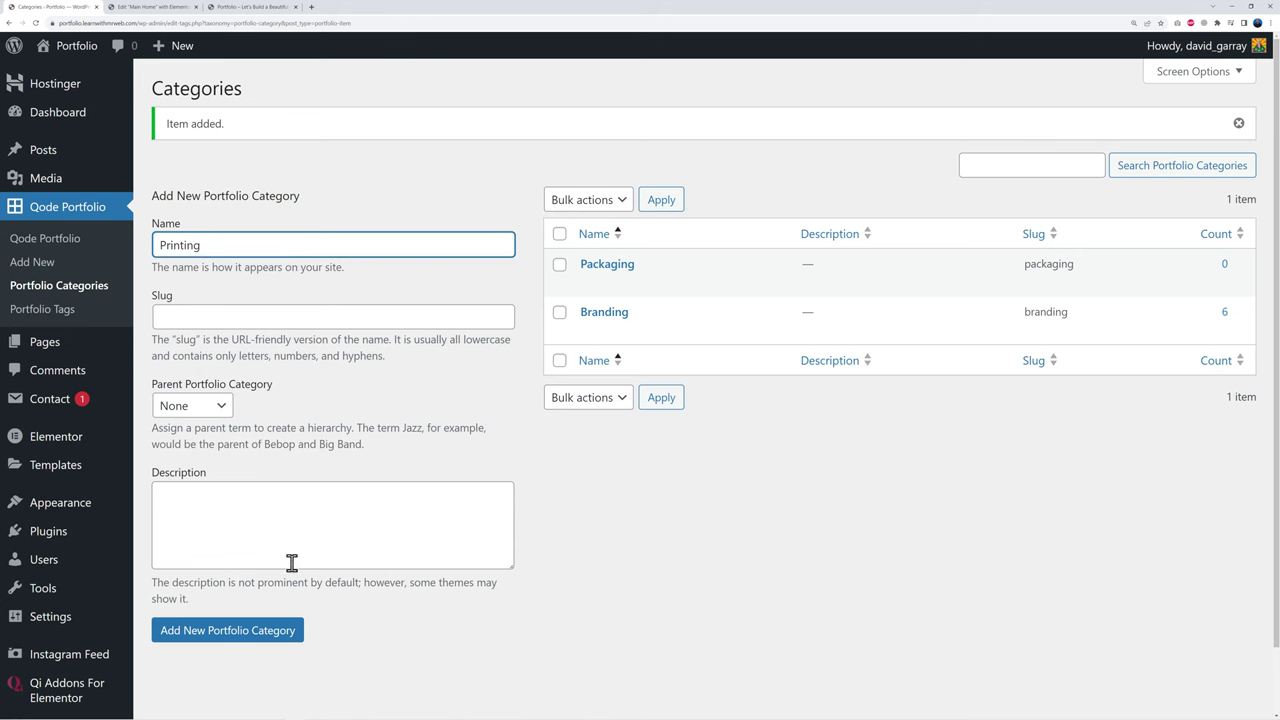
{"action": "left_click", "coordinate": [277, 636]}
{"action": "left_click", "coordinate": [232, 251]}
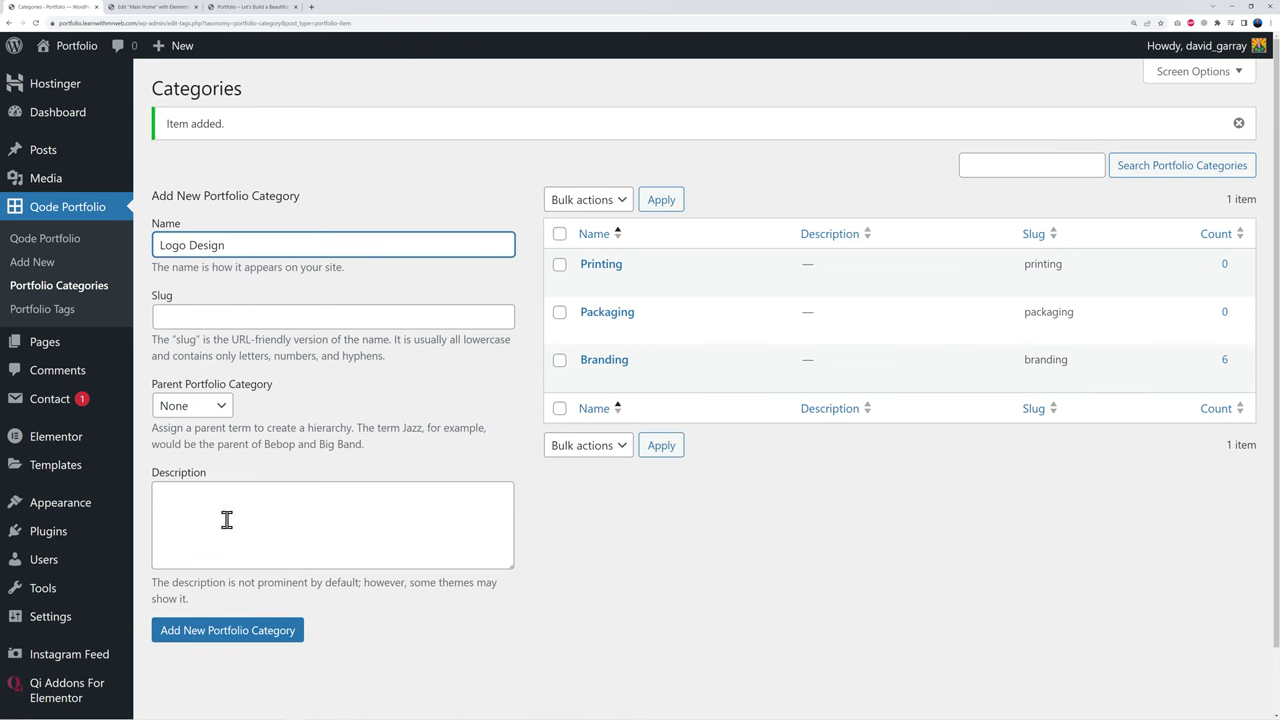
{"action": "left_click", "coordinate": [267, 626]}
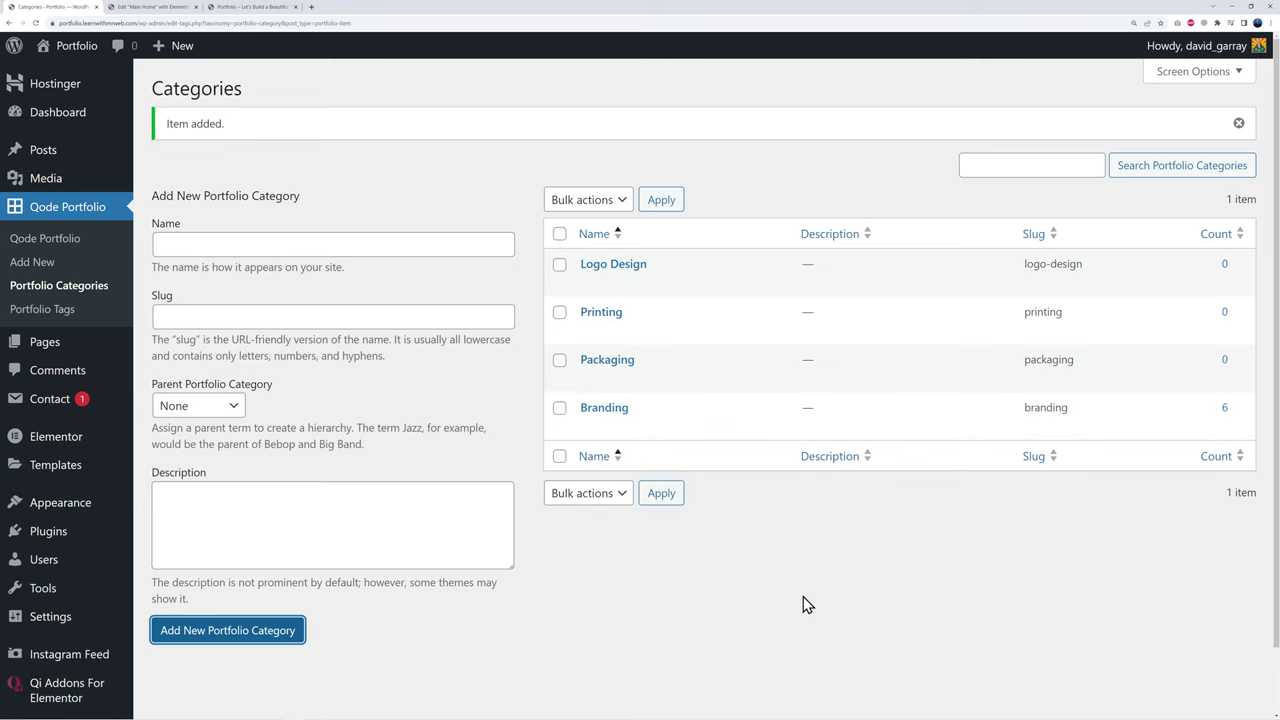
Step: Look over the Portfolio Tags list, then go back to the Qode Portfolio items list
{"action": "left_click", "coordinate": [72, 314]}
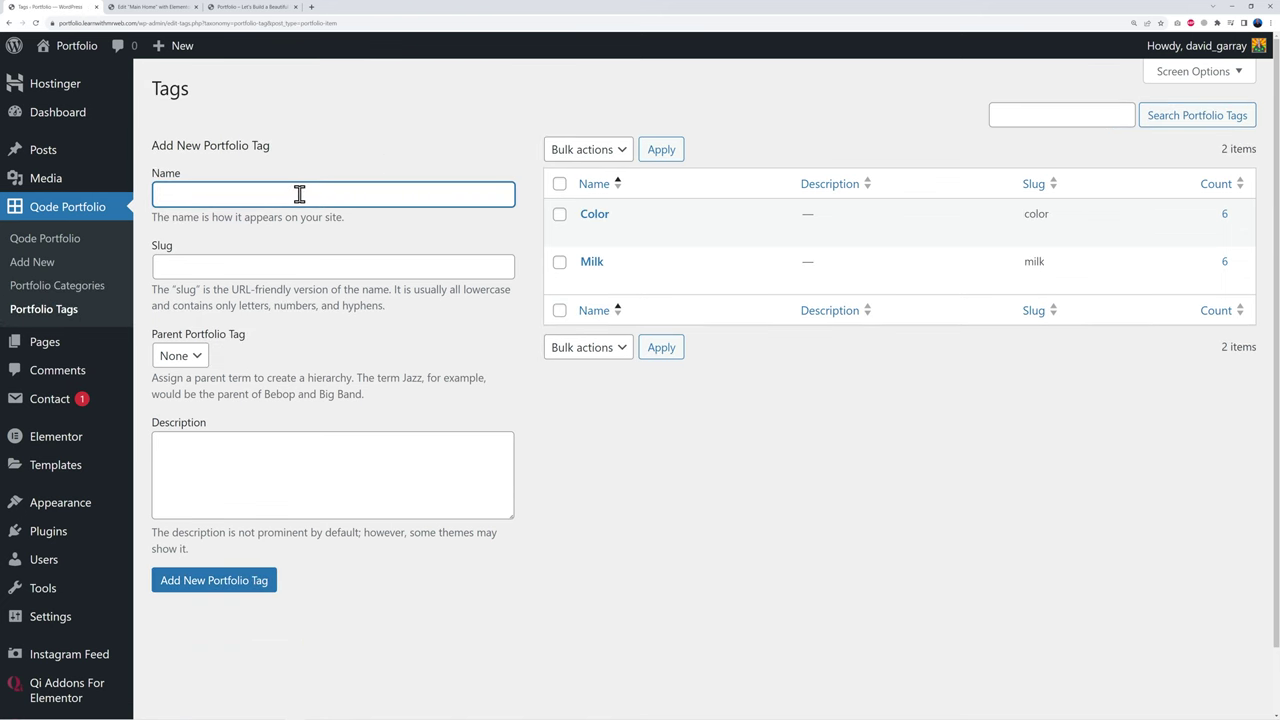
{"action": "left_click", "coordinate": [46, 240]}
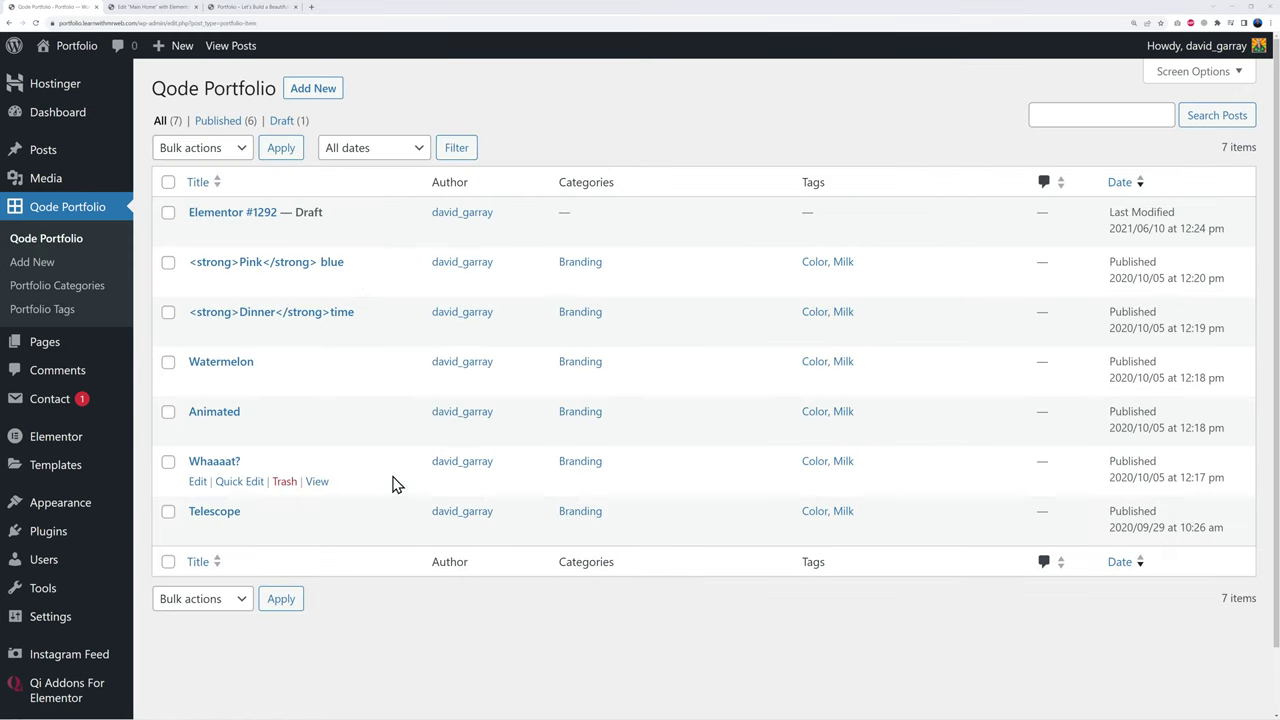
{"action": "mouse_move", "coordinate": [243, 533]}
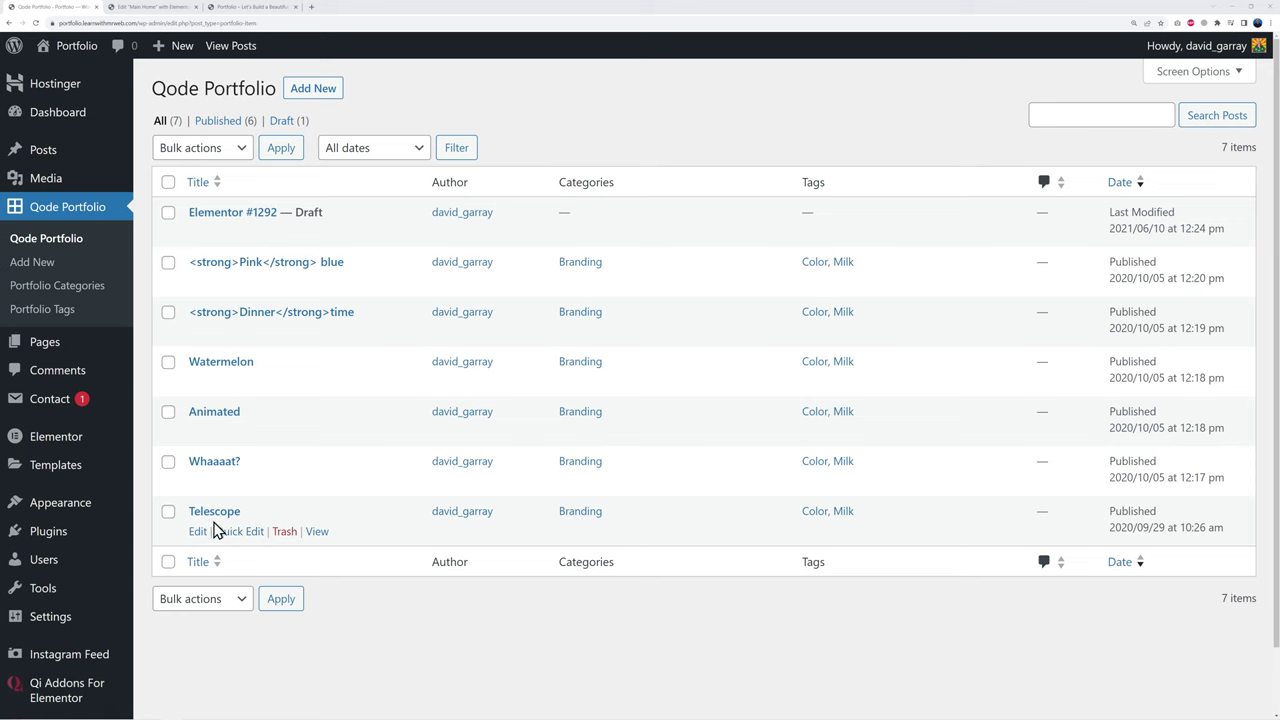
Step: Open the Telescope item's page from the live portfolio homepage grid
{"action": "left_click", "coordinate": [268, 7]}
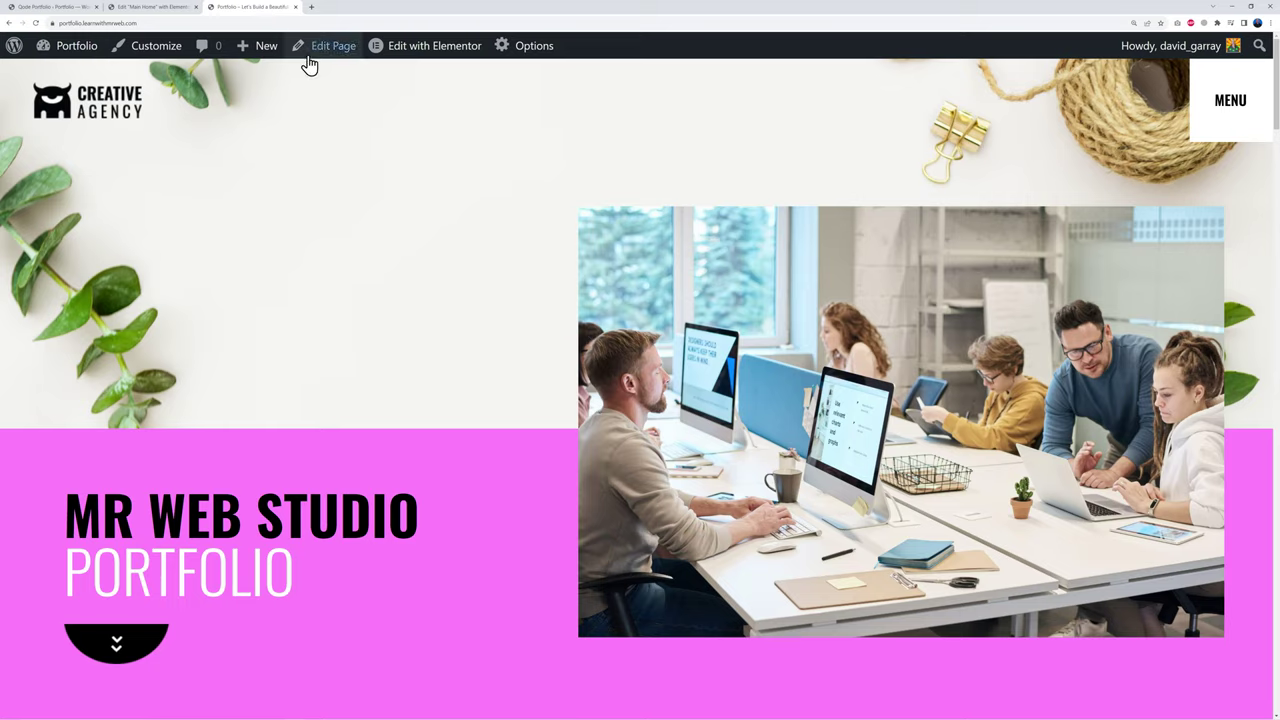
{"action": "scroll", "coordinate": [520, 530], "scroll_direction": "down", "scroll_amount": 6}
{"action": "scroll", "coordinate": [520, 530], "scroll_direction": "down", "scroll_amount": 3}
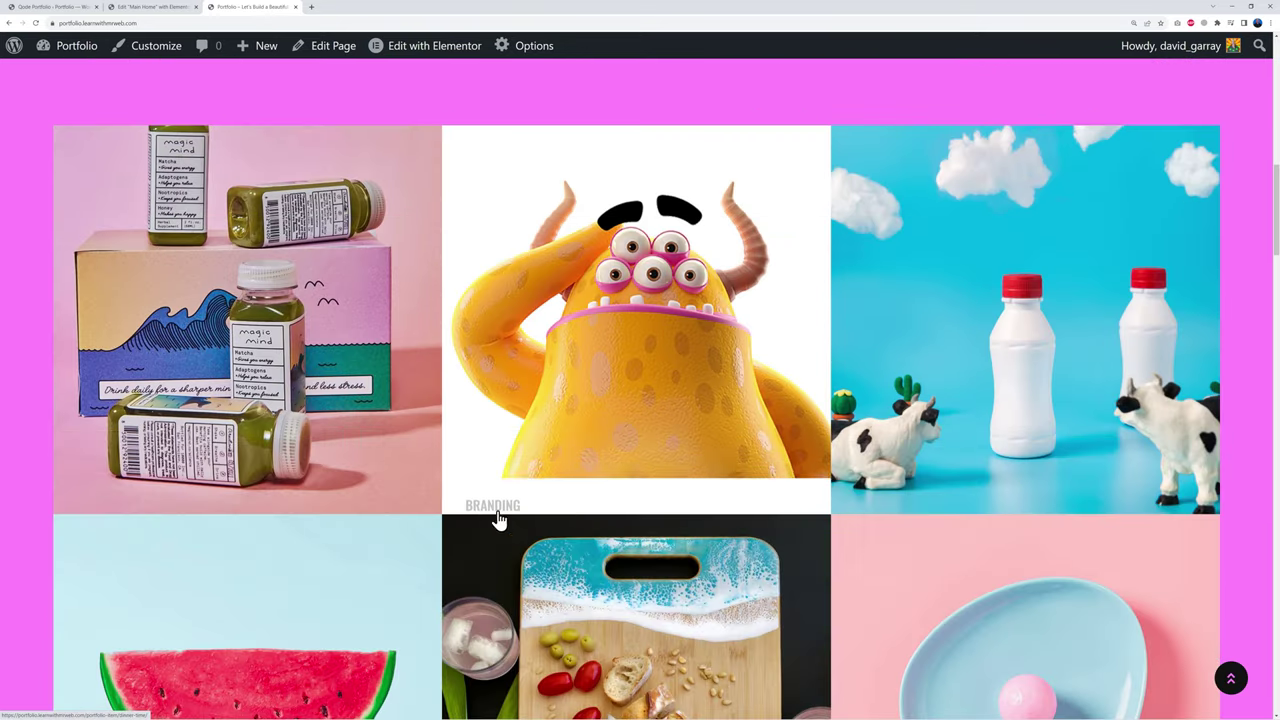
{"action": "left_click", "coordinate": [243, 350]}
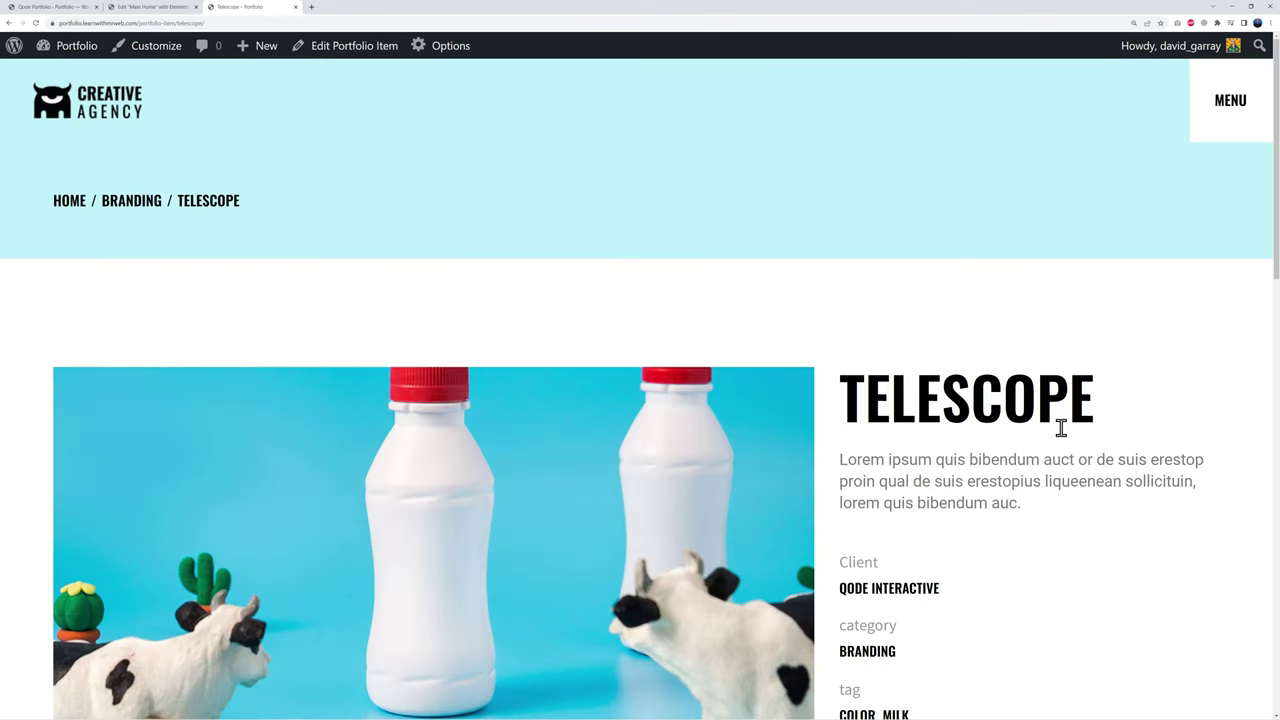
Step: Scroll through the Telescope page, then return to the Qode Portfolio admin list
{"action": "scroll", "coordinate": [1055, 430], "scroll_direction": "down", "scroll_amount": 1}
{"action": "scroll", "coordinate": [1046, 423], "scroll_direction": "up", "scroll_amount": 1}
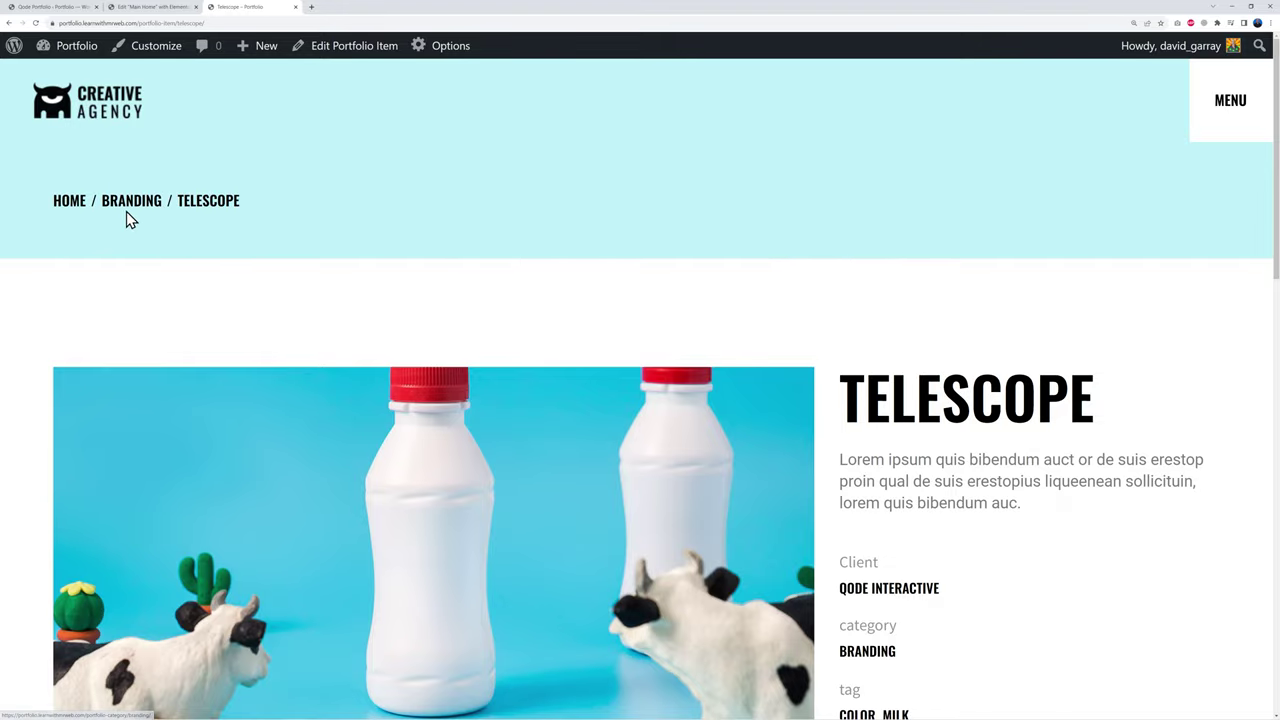
{"action": "scroll", "coordinate": [1045, 468], "scroll_direction": "down", "scroll_amount": 3}
{"action": "scroll", "coordinate": [1050, 478], "scroll_direction": "down", "scroll_amount": 10}
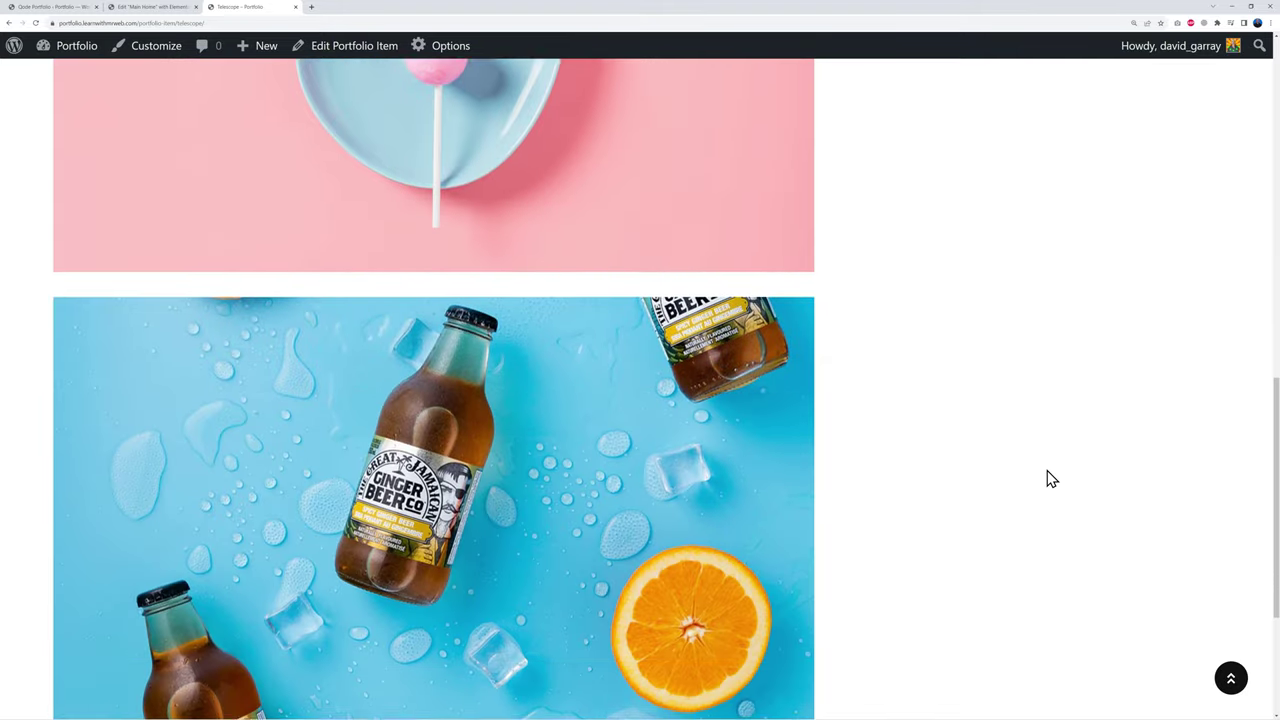
{"action": "scroll", "coordinate": [1046, 477], "scroll_direction": "up", "scroll_amount": 12}
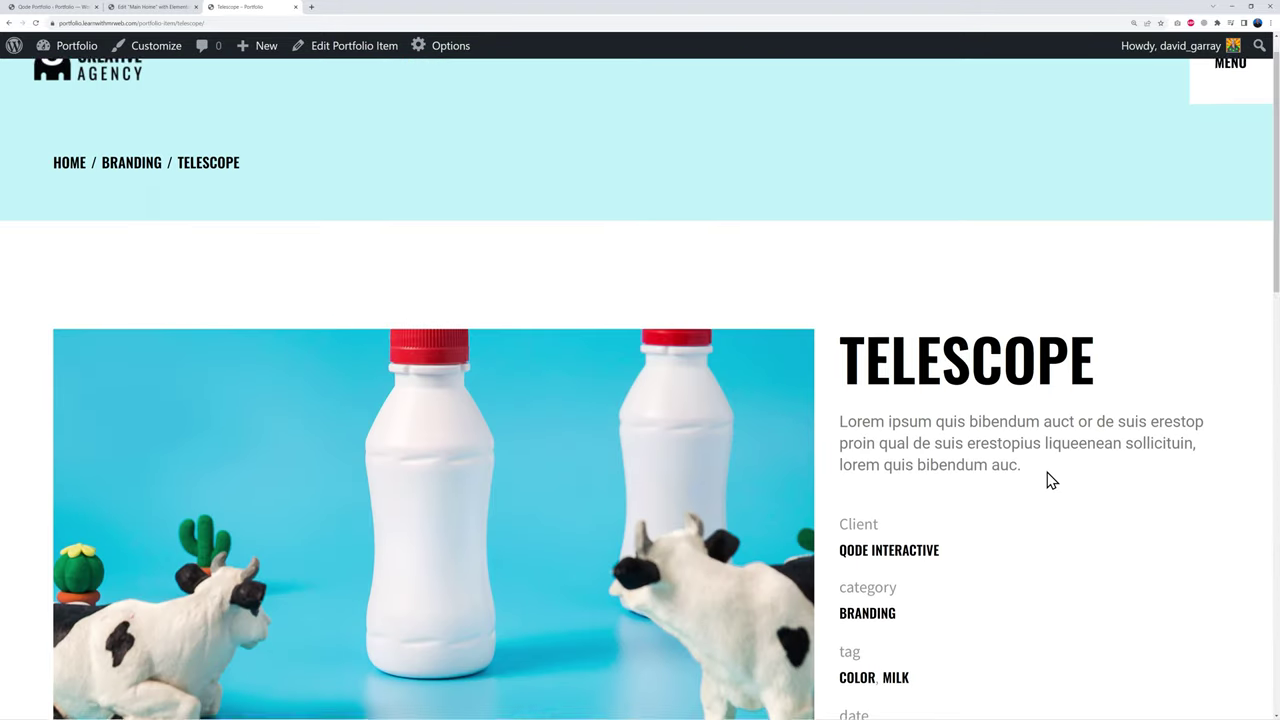
{"action": "scroll", "coordinate": [1077, 540], "scroll_direction": "down", "scroll_amount": 1}
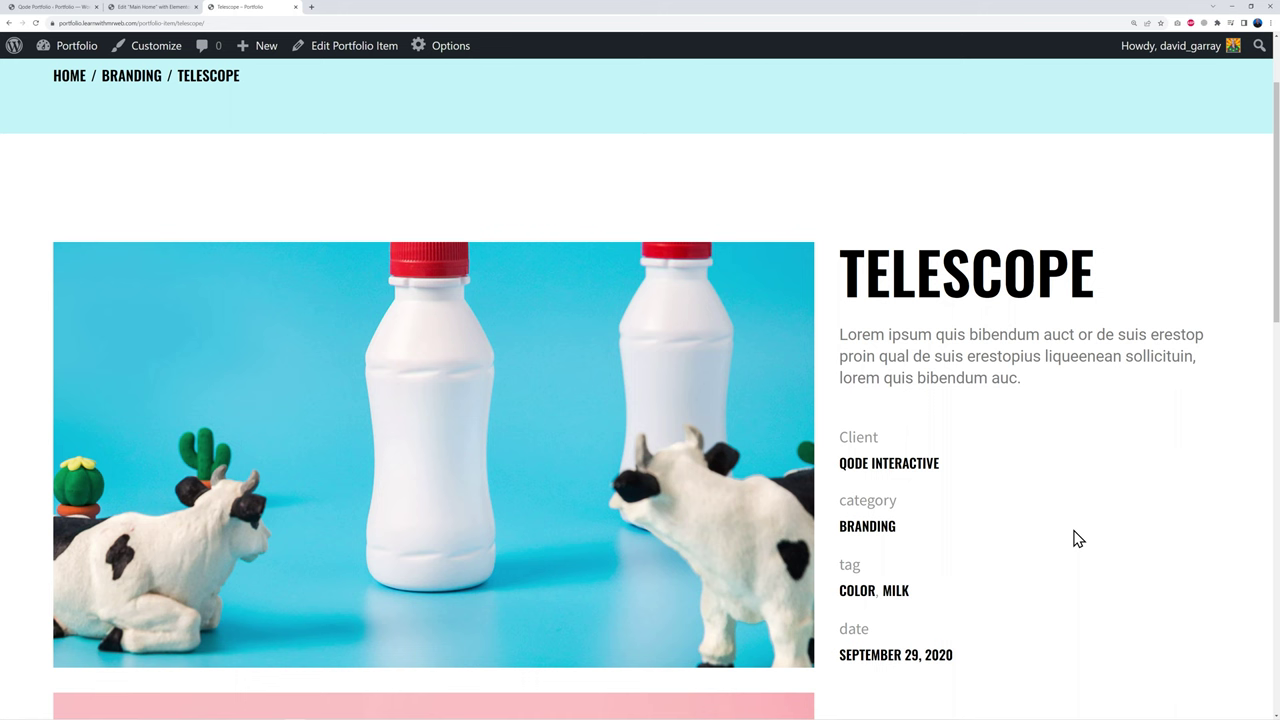
{"action": "scroll", "coordinate": [1050, 538], "scroll_direction": "down", "scroll_amount": 1}
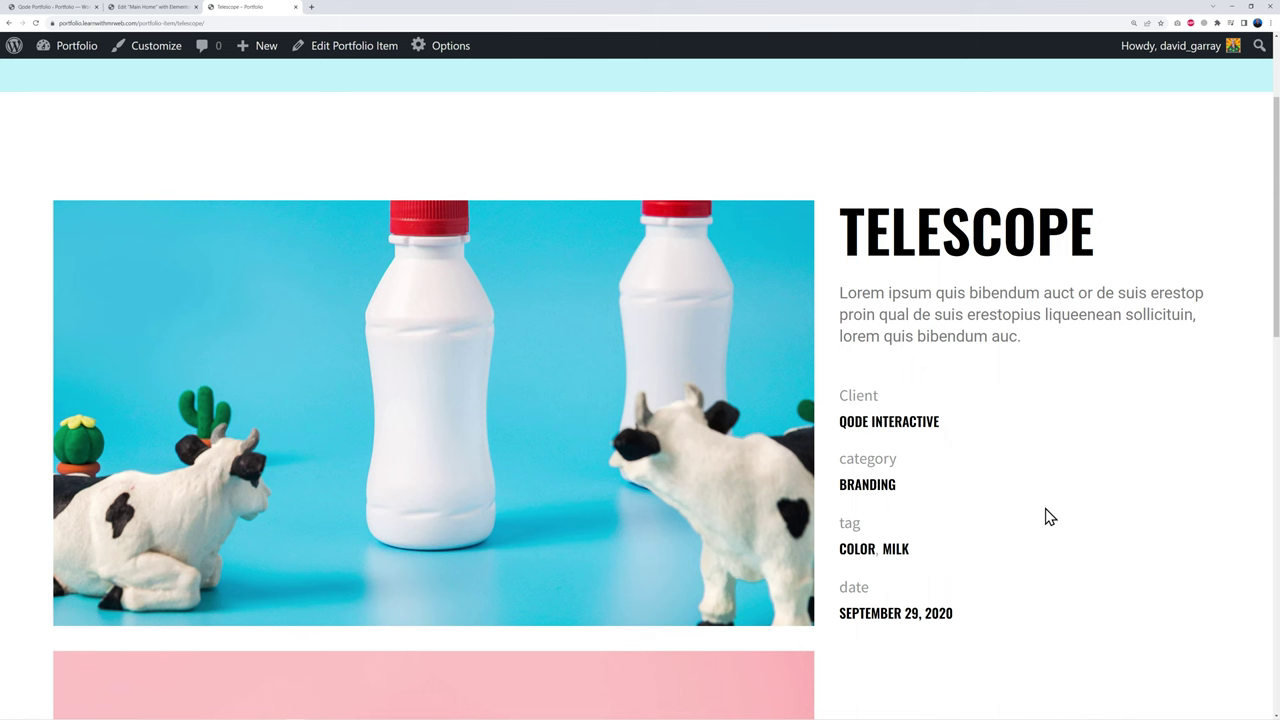
{"action": "scroll", "coordinate": [1045, 510], "scroll_direction": "up", "scroll_amount": 4}
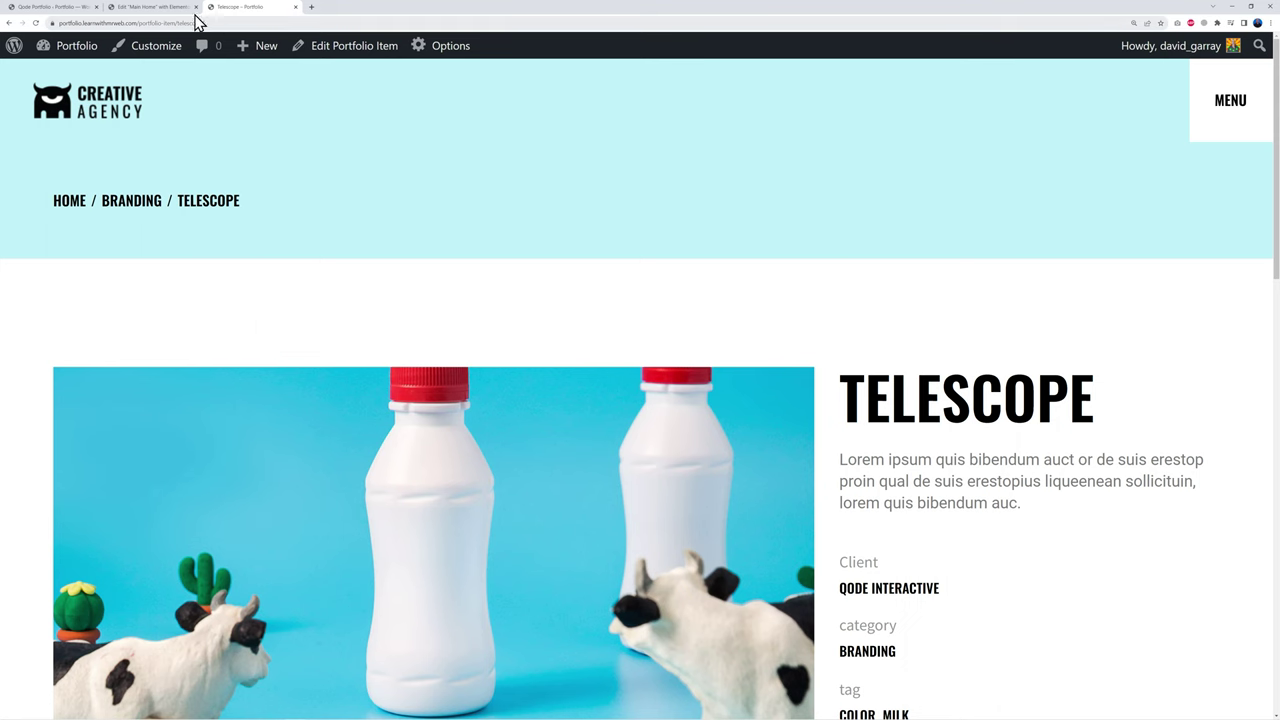
{"action": "left_click", "coordinate": [43, 9]}
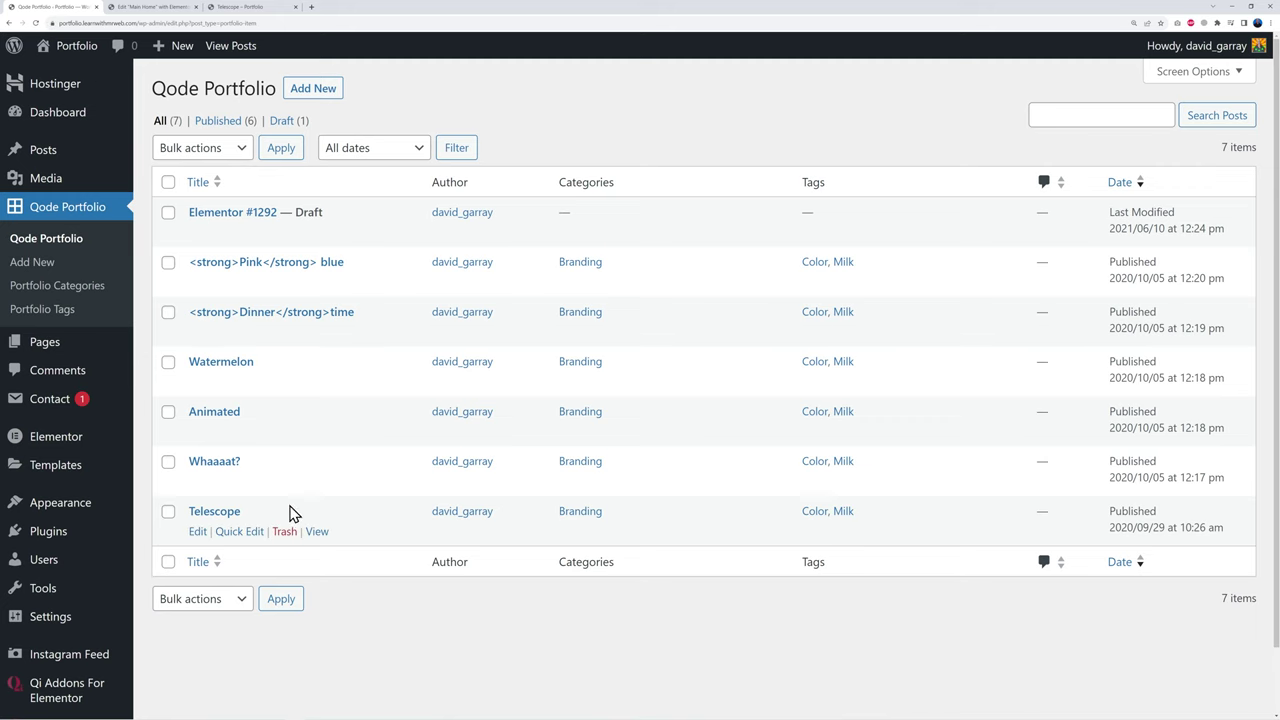
Step: Open the Telescope portfolio item for editing and try the Image media type
{"action": "left_click", "coordinate": [226, 513]}
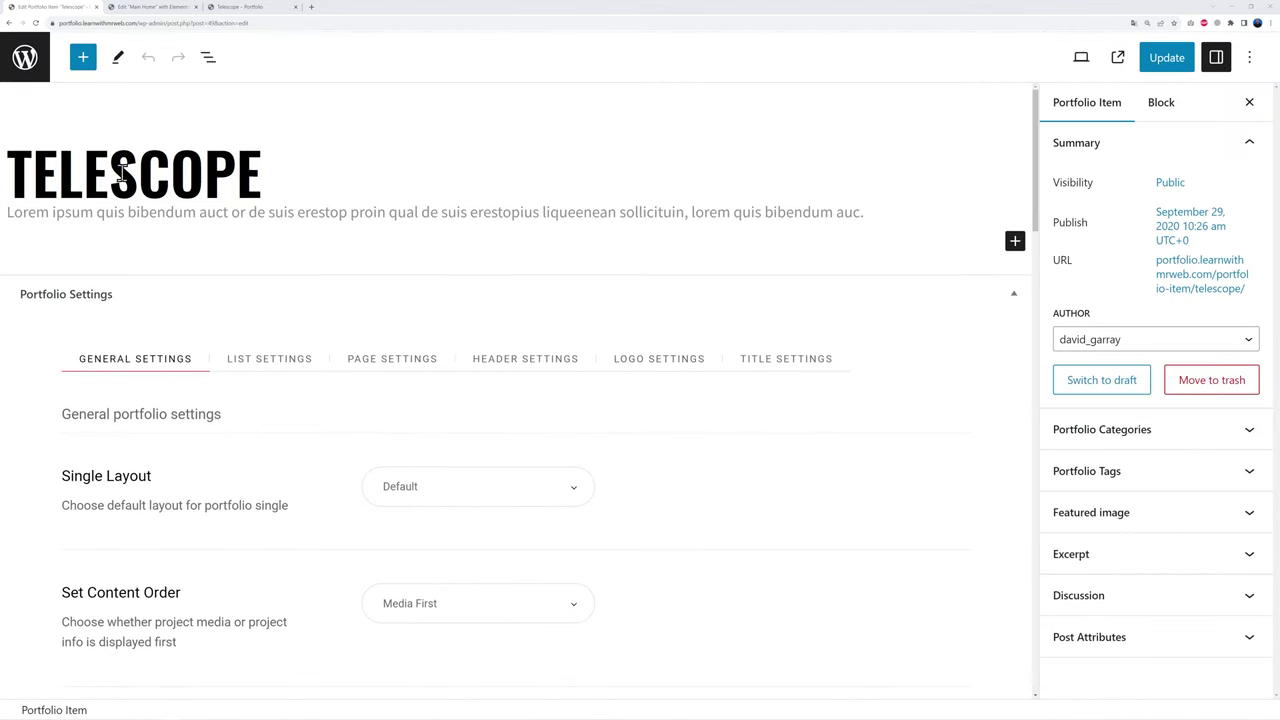
{"action": "scroll", "coordinate": [893, 420], "scroll_direction": "down", "scroll_amount": 5}
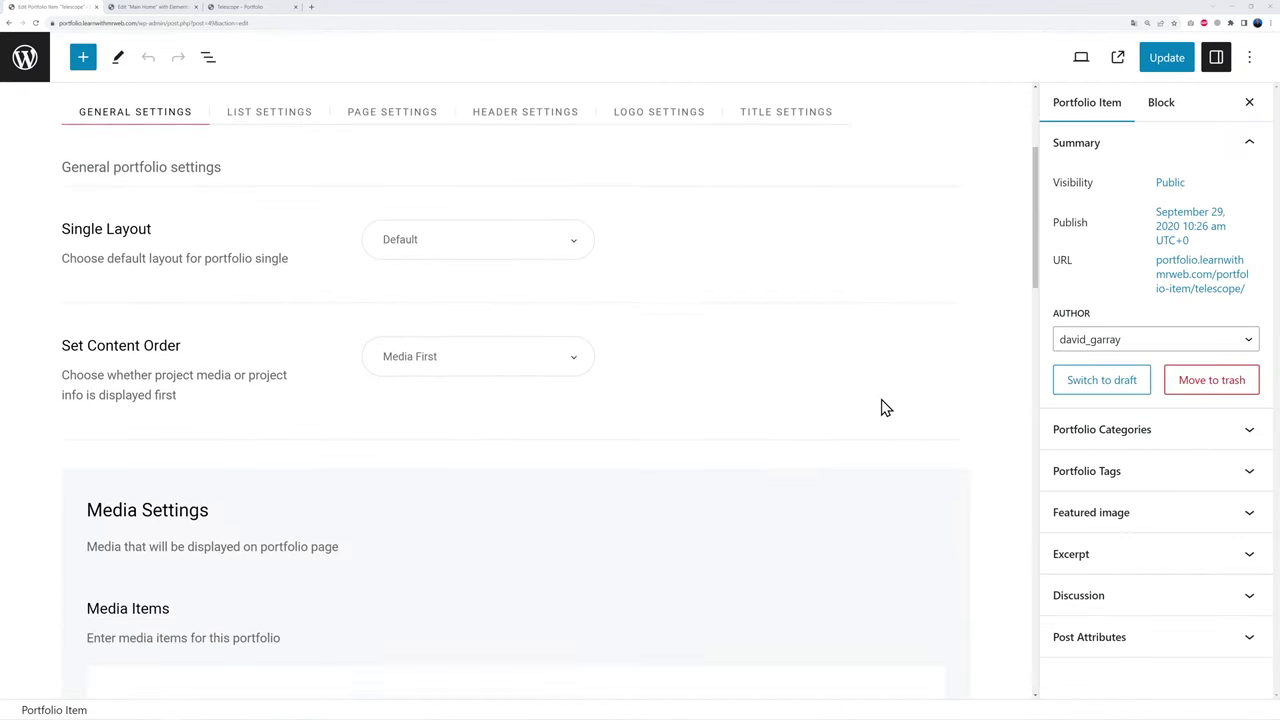
{"action": "scroll", "coordinate": [880, 350], "scroll_direction": "down", "scroll_amount": 1}
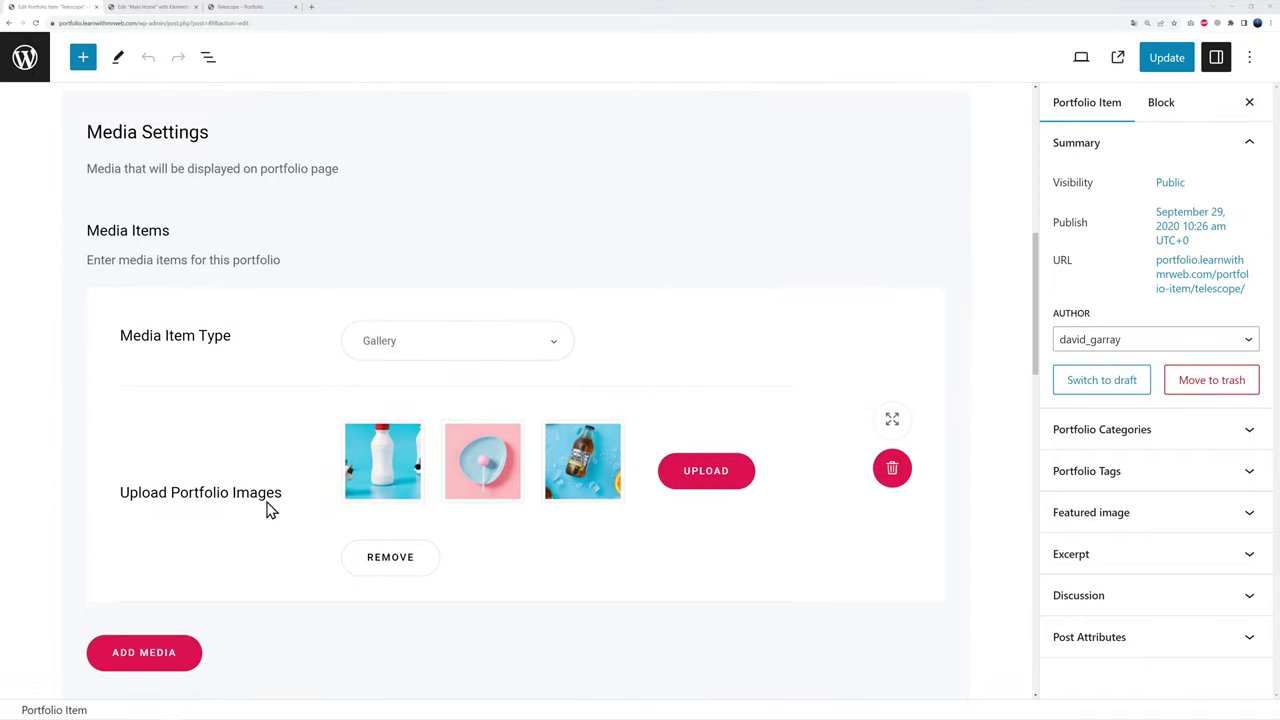
{"action": "left_click", "coordinate": [556, 343]}
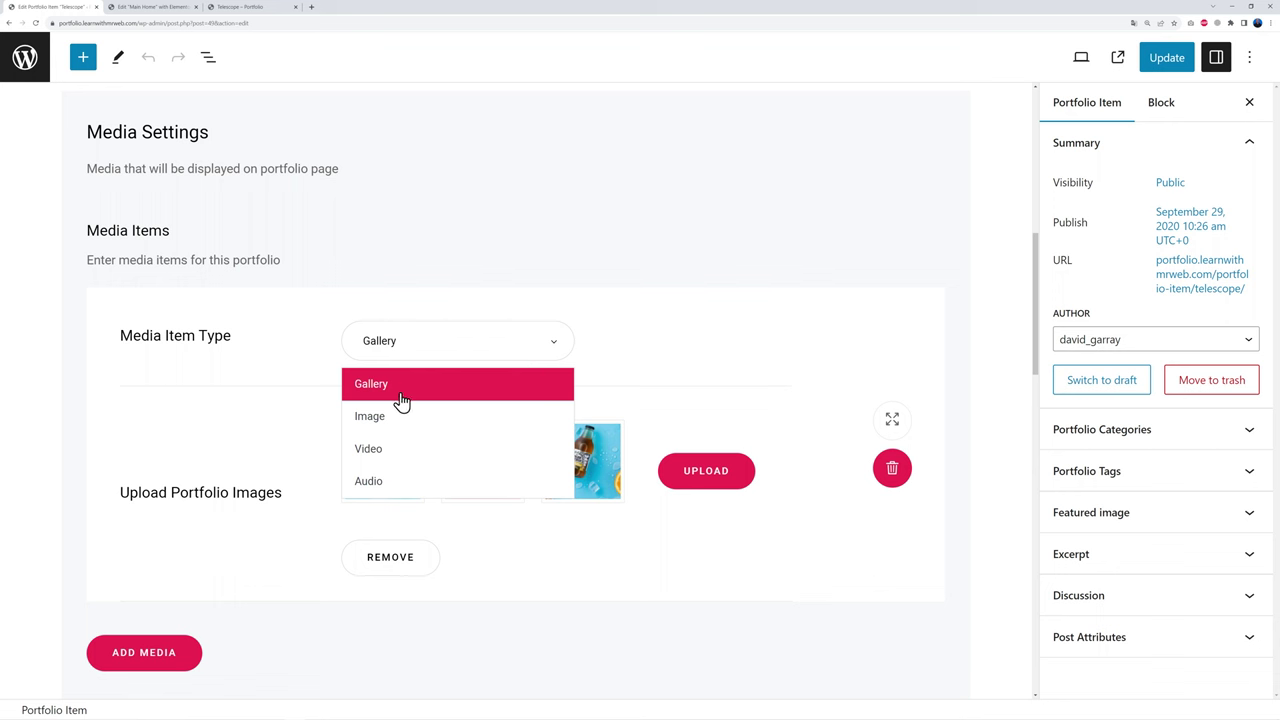
{"action": "left_click", "coordinate": [388, 425]}
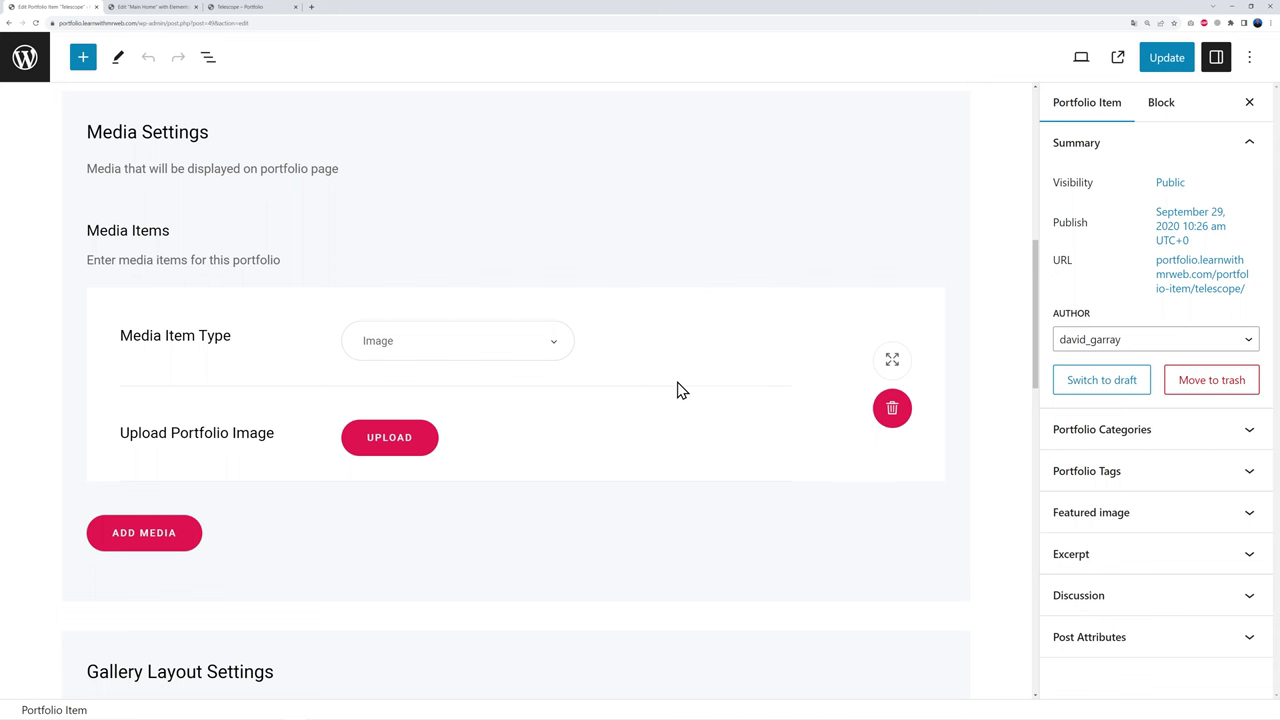
Step: Try the Video and Audio media types, then set the media item back to Gallery
{"action": "left_click", "coordinate": [565, 352]}
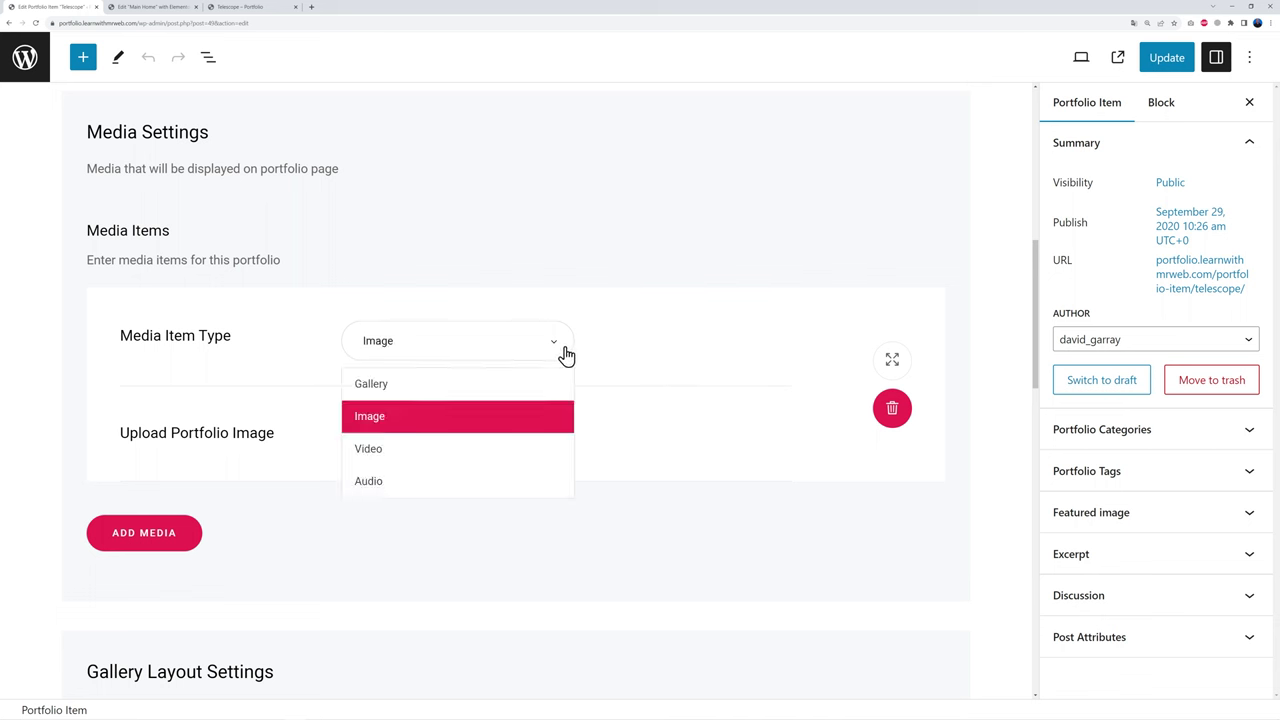
{"action": "left_click", "coordinate": [465, 448]}
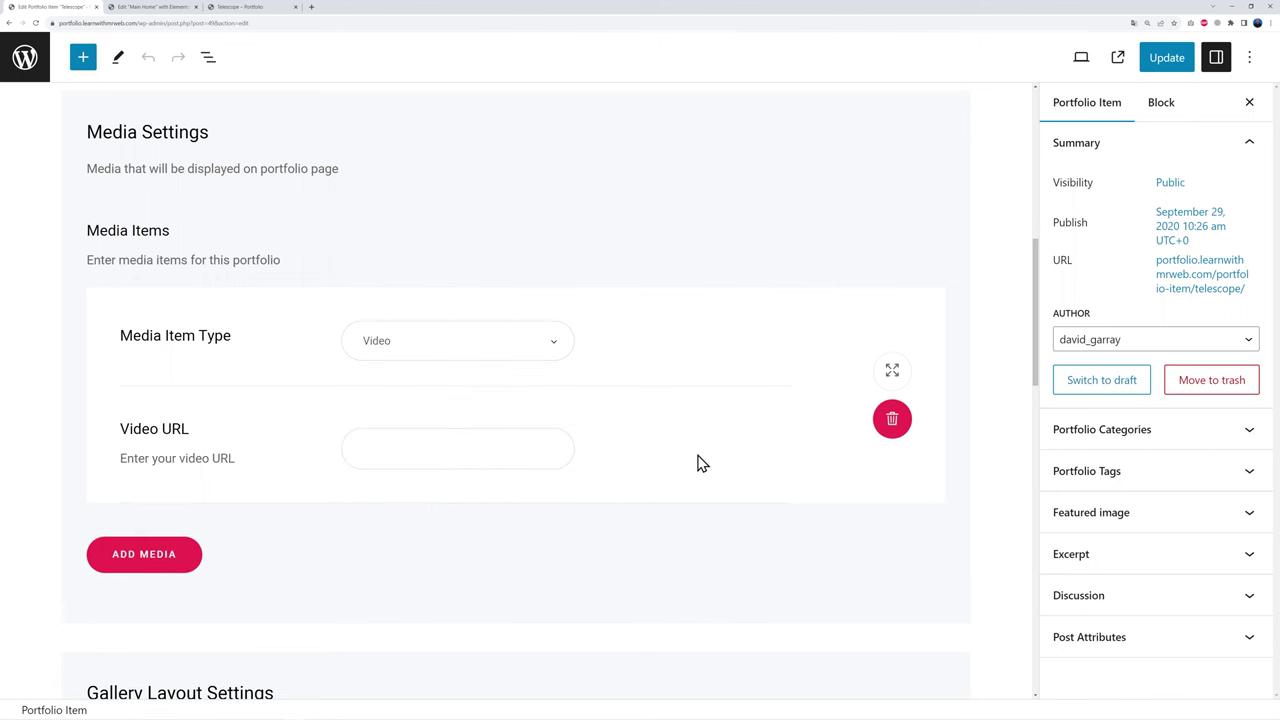
{"action": "left_click", "coordinate": [414, 460]}
{"action": "left_click", "coordinate": [537, 342]}
{"action": "left_click", "coordinate": [372, 486]}
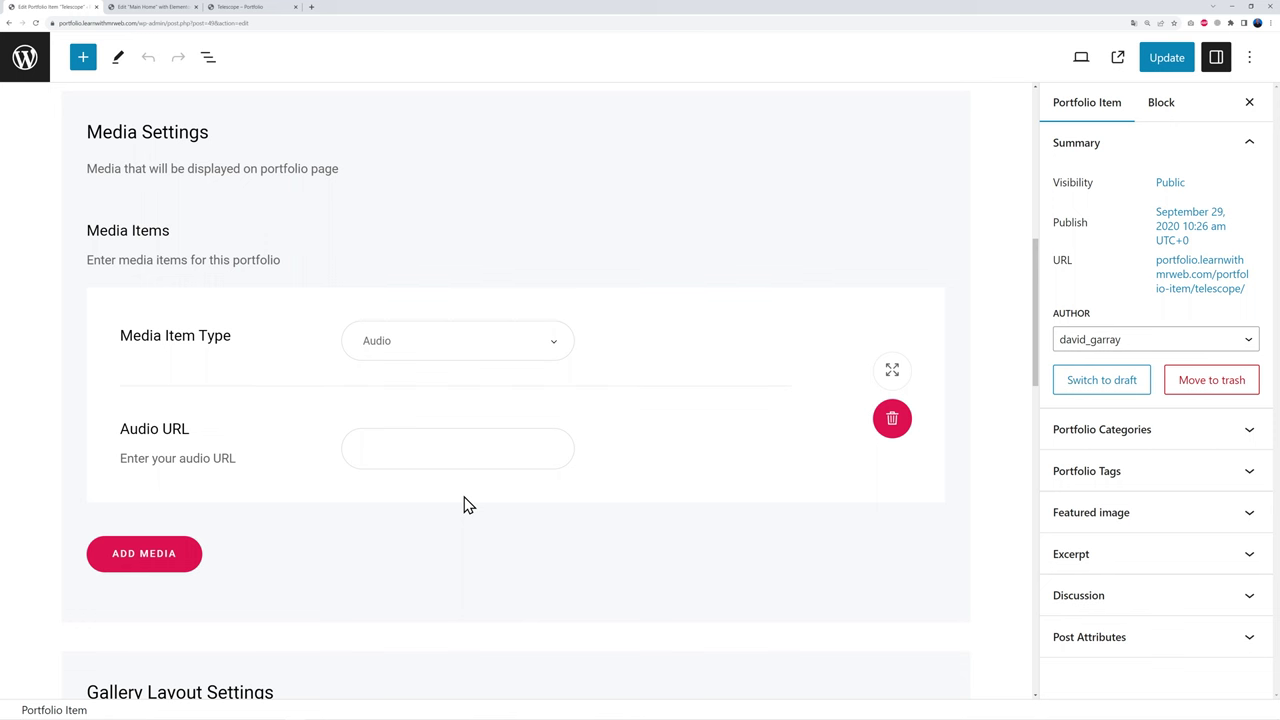
{"action": "left_click", "coordinate": [551, 350]}
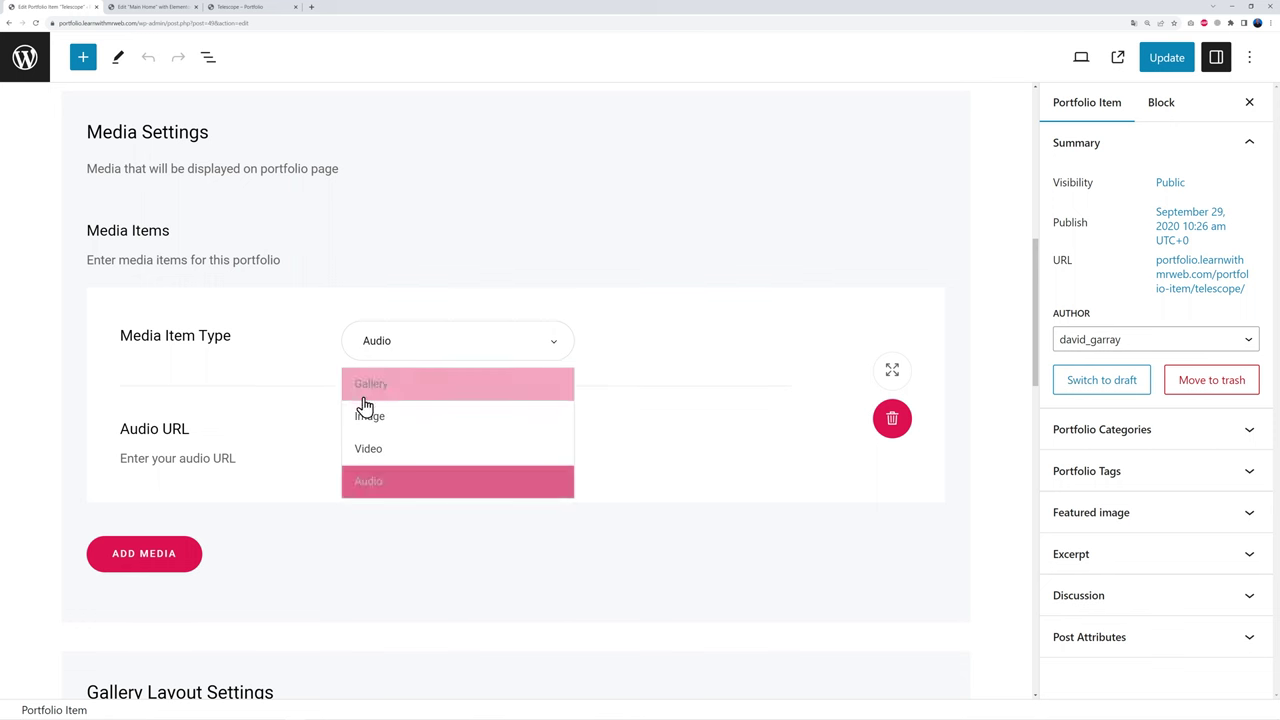
{"action": "left_click", "coordinate": [371, 390]}
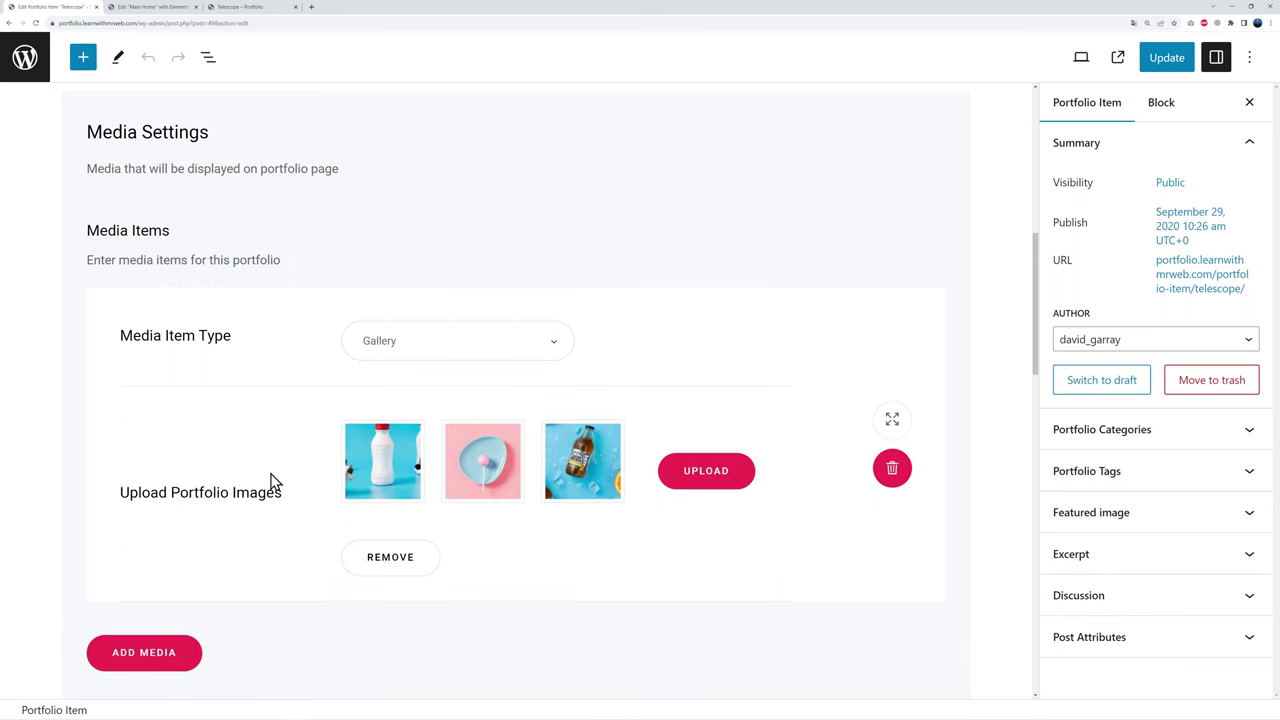
{"action": "scroll", "coordinate": [965, 478], "scroll_direction": "down", "scroll_amount": 4}
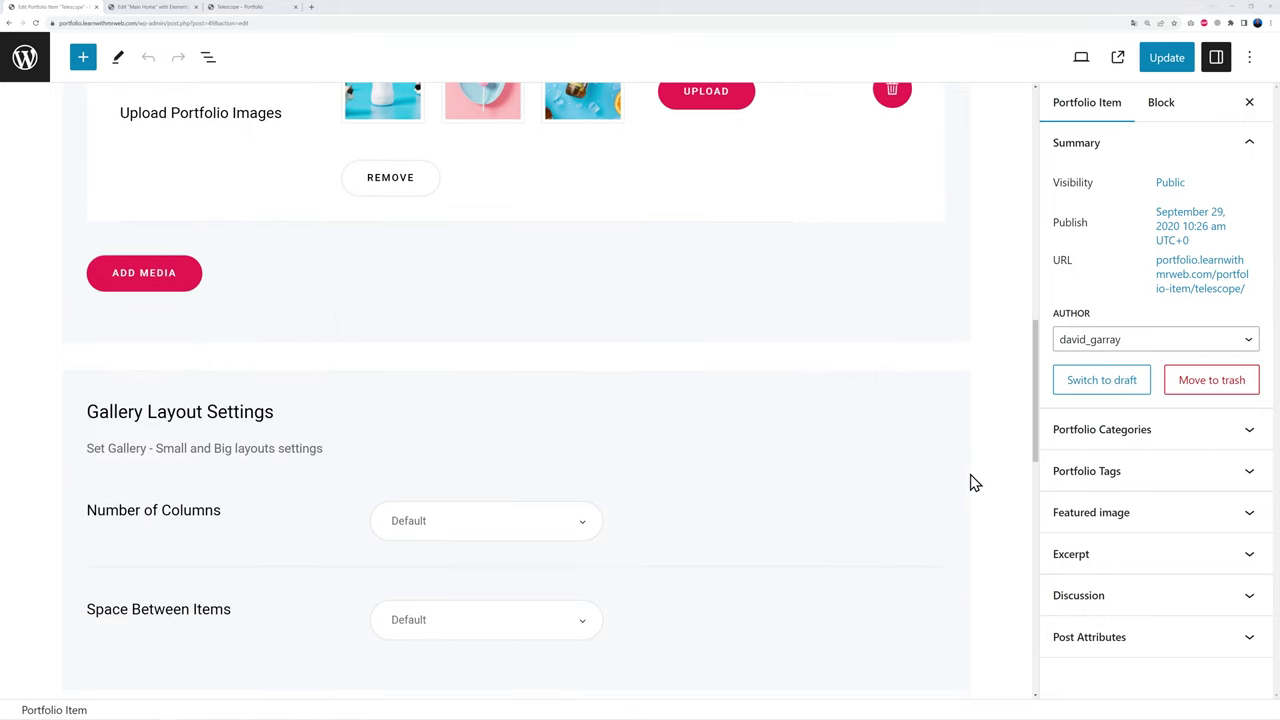
Step: Check the gallery's Number of Columns choices without changing them
{"action": "scroll", "coordinate": [970, 476], "scroll_direction": "down", "scroll_amount": 2}
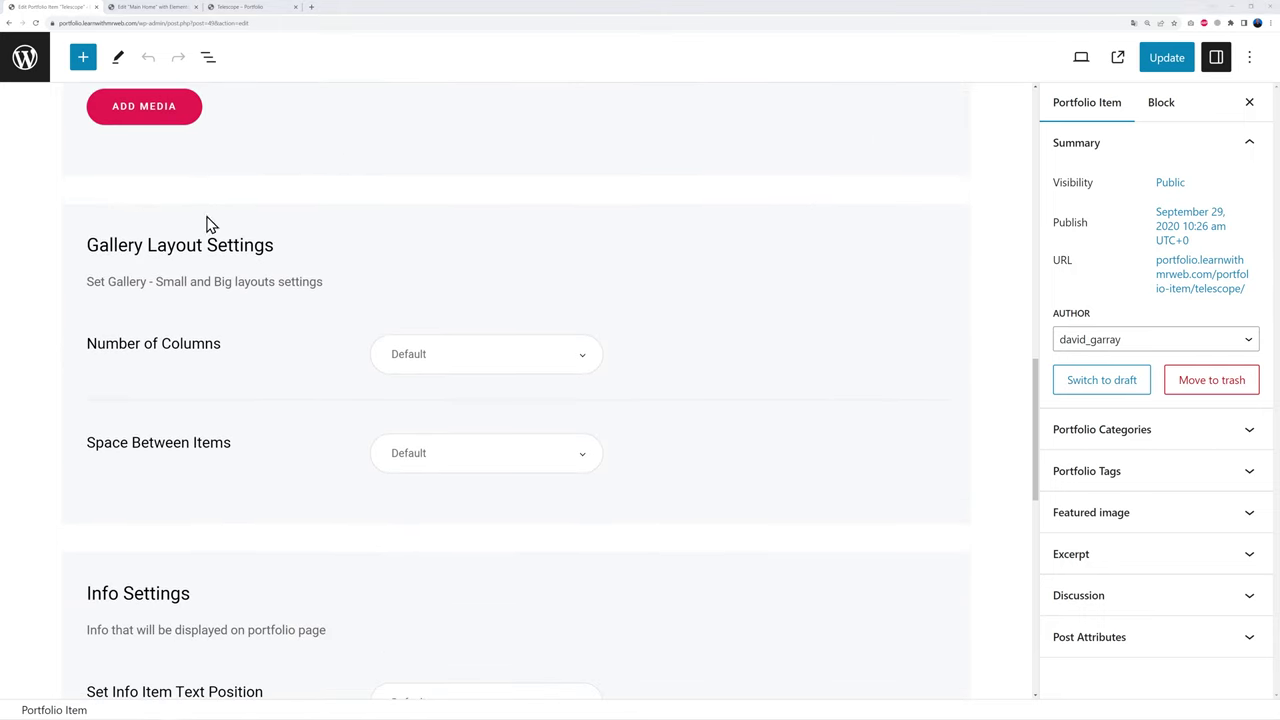
{"action": "left_click", "coordinate": [584, 366]}
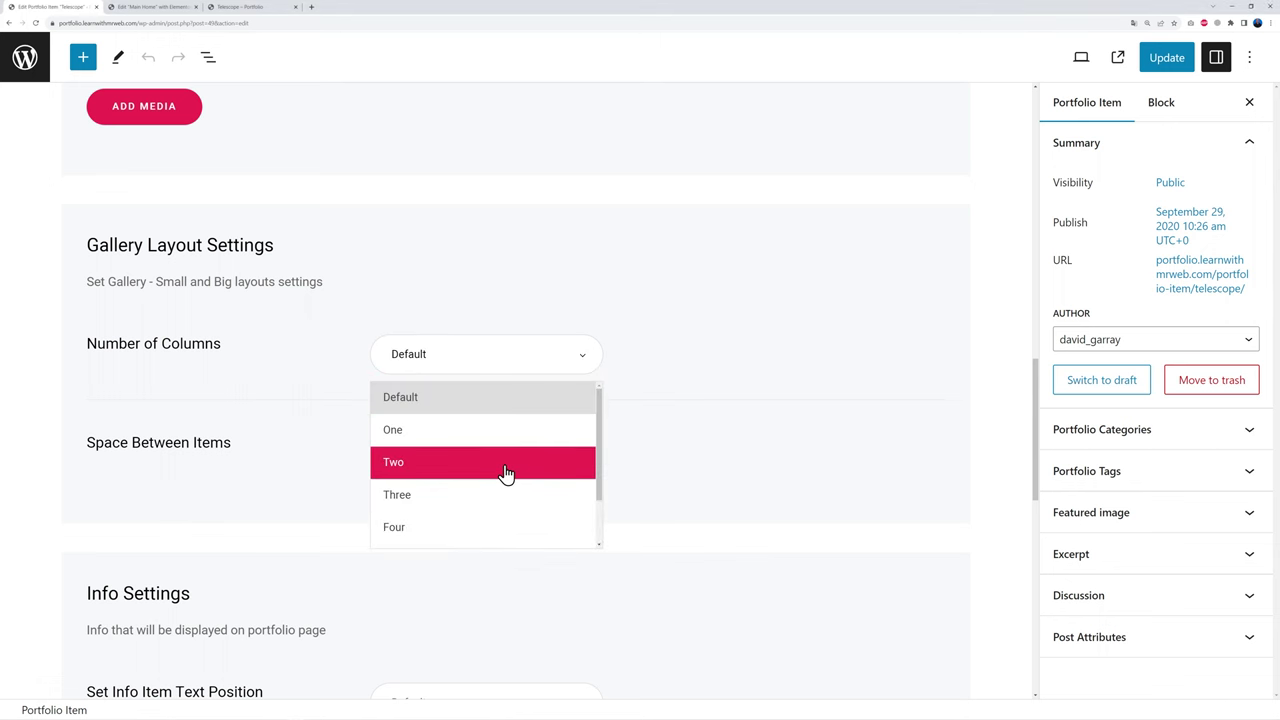
{"action": "scroll", "coordinate": [495, 531], "scroll_direction": "down", "scroll_amount": 2}
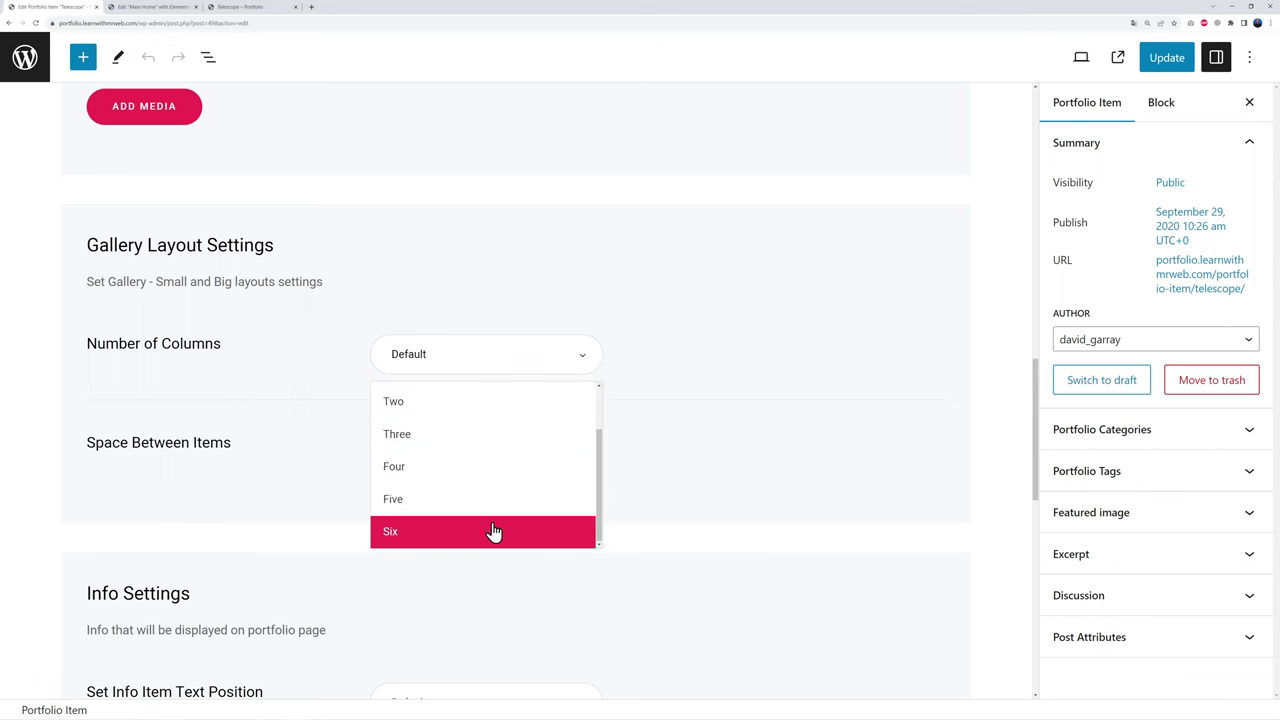
{"action": "left_click", "coordinate": [1015, 447]}
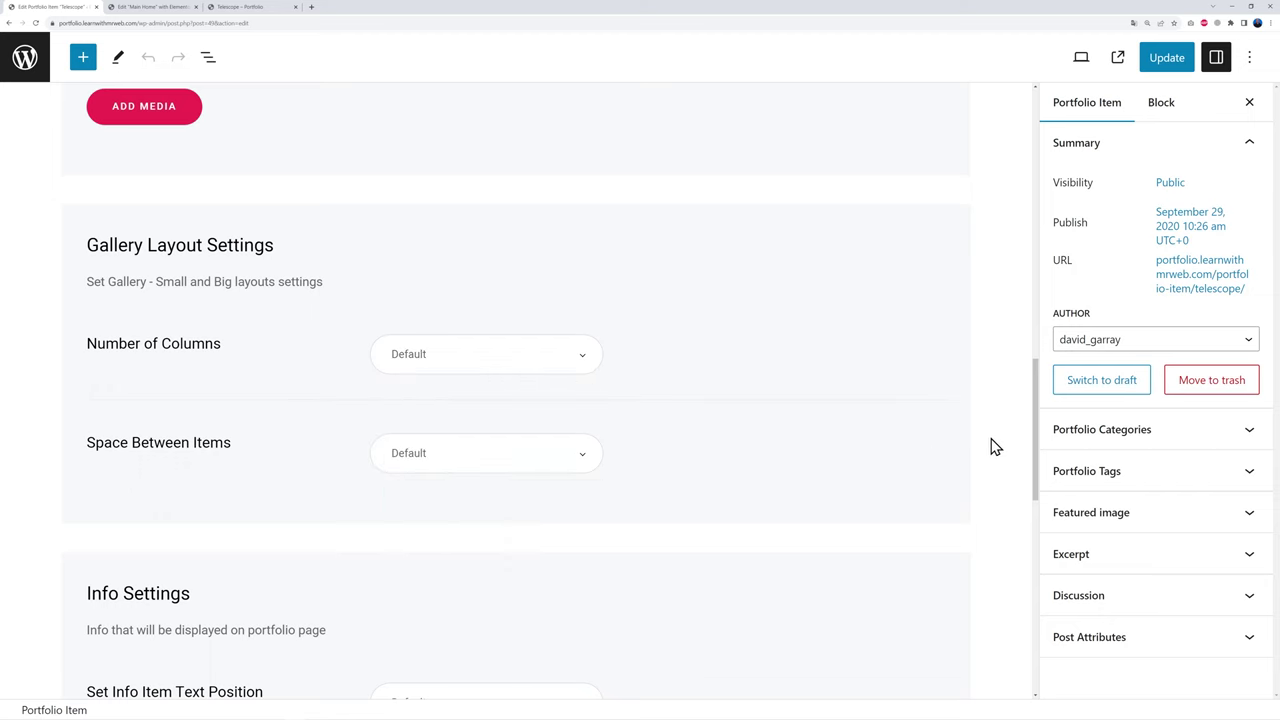
Step: Go from the Telescope front-end page to the site home via the HOME breadcrumb
{"action": "left_click", "coordinate": [260, 8]}
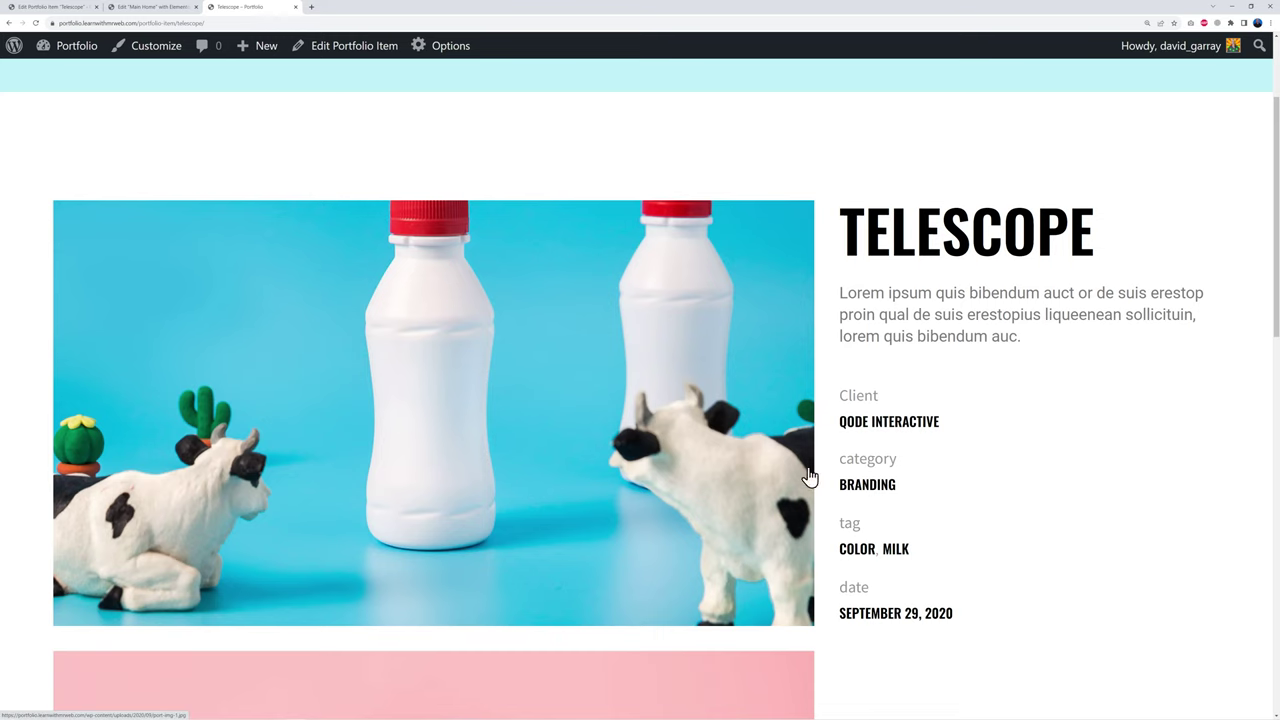
{"action": "scroll", "coordinate": [810, 478], "scroll_direction": "up", "scroll_amount": 2}
{"action": "left_click", "coordinate": [79, 205]}
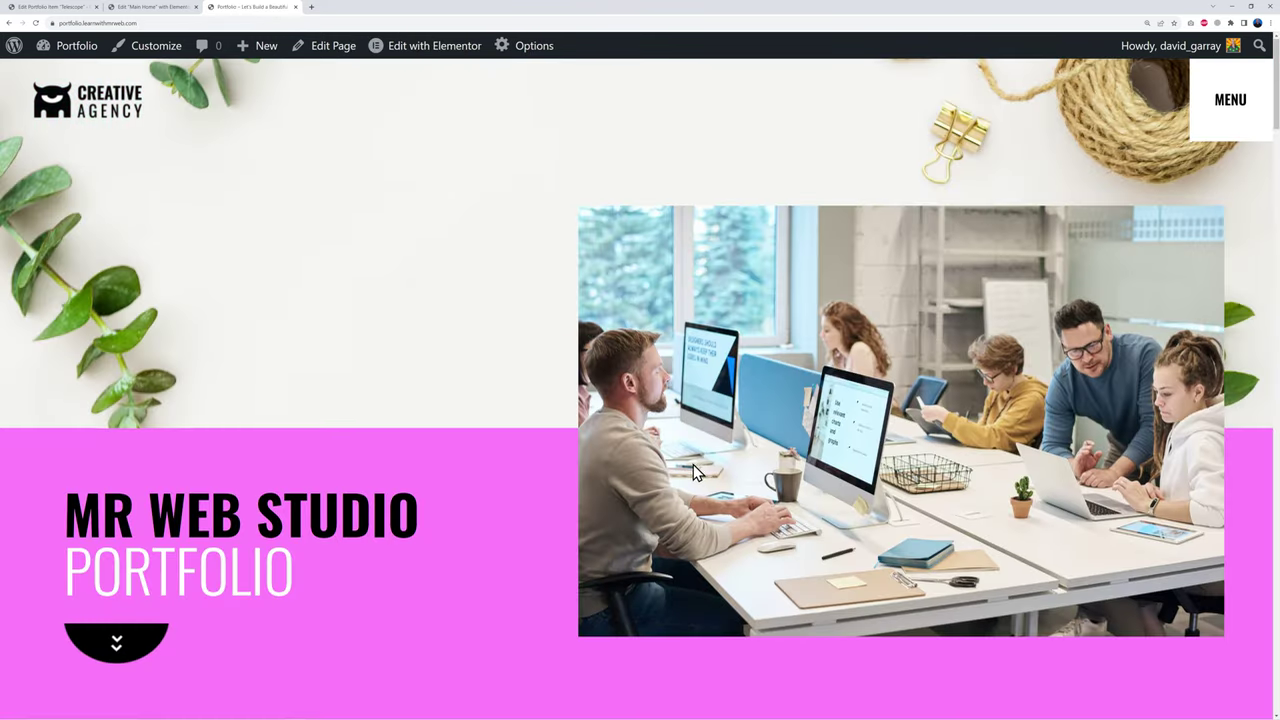
Step: Confirm the Elementor portfolio grid keeps Three columns, then return to the Telescope editor
{"action": "scroll", "coordinate": [660, 460], "scroll_direction": "down", "scroll_amount": 10}
{"action": "scroll", "coordinate": [679, 471], "scroll_direction": "up", "scroll_amount": 2}
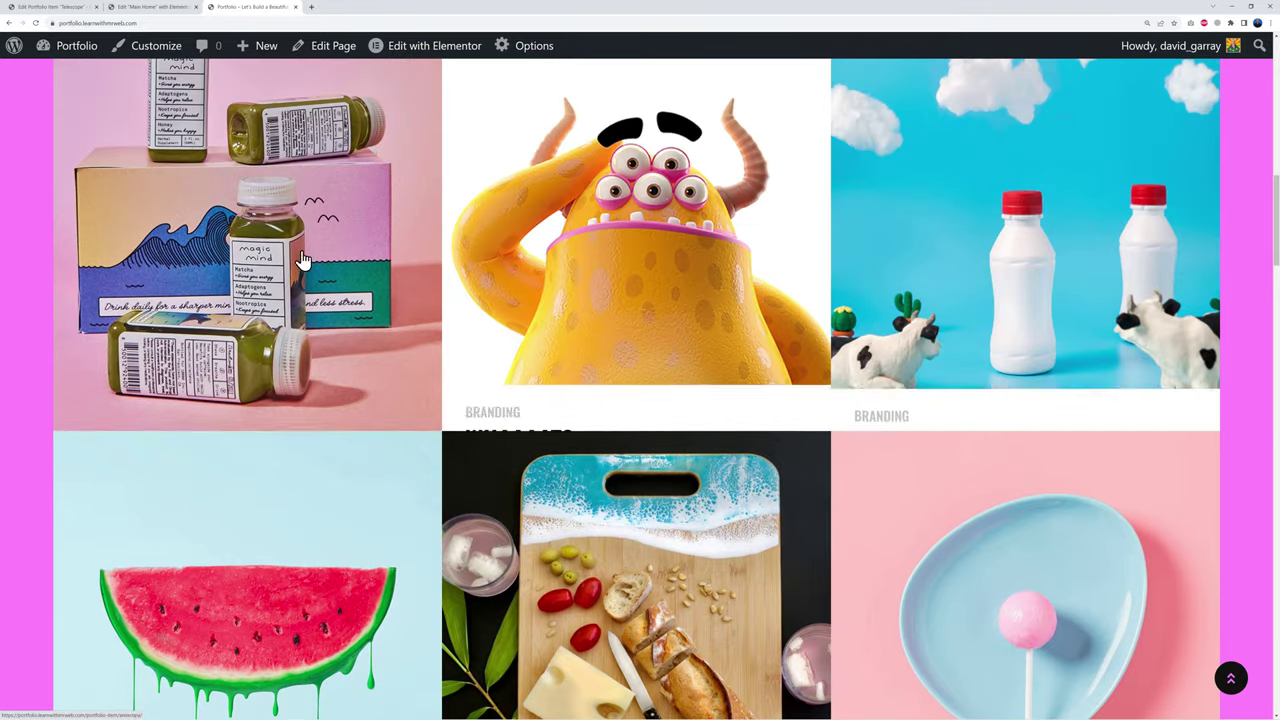
{"action": "scroll", "coordinate": [517, 326], "scroll_direction": "up", "scroll_amount": 1}
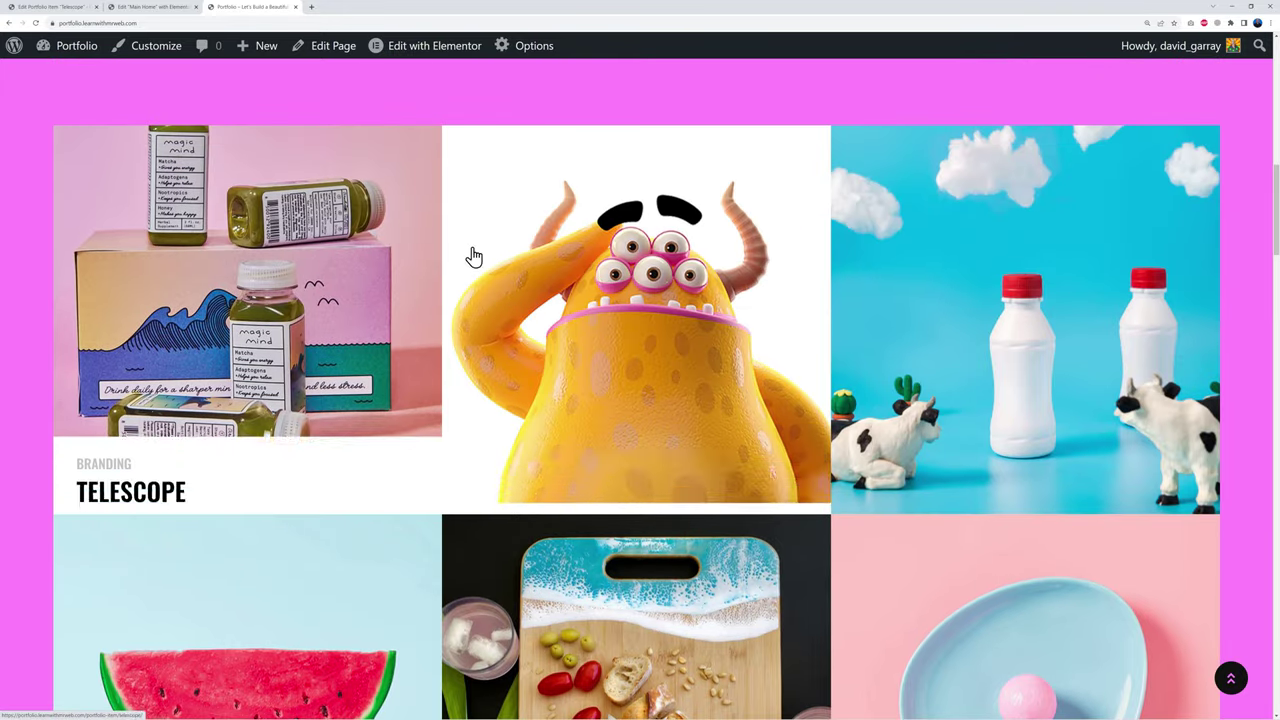
{"action": "left_click", "coordinate": [166, 8]}
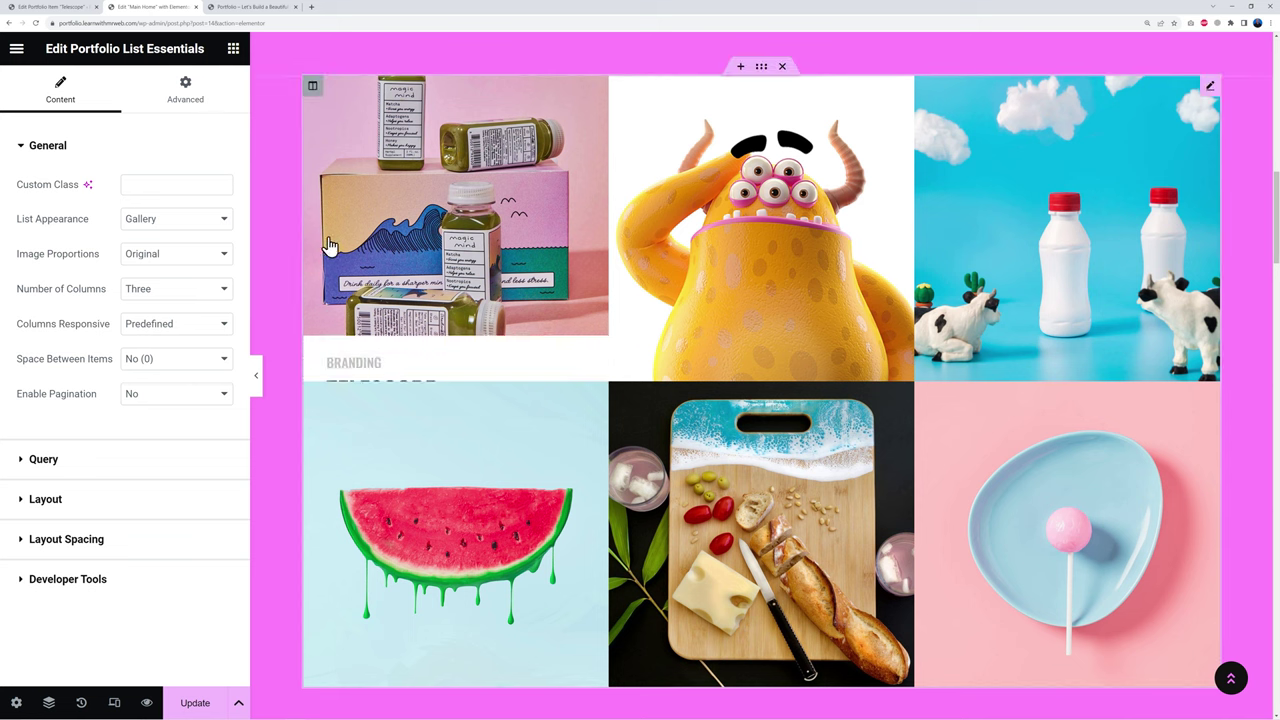
{"action": "left_click", "coordinate": [199, 297]}
{"action": "left_click", "coordinate": [197, 297]}
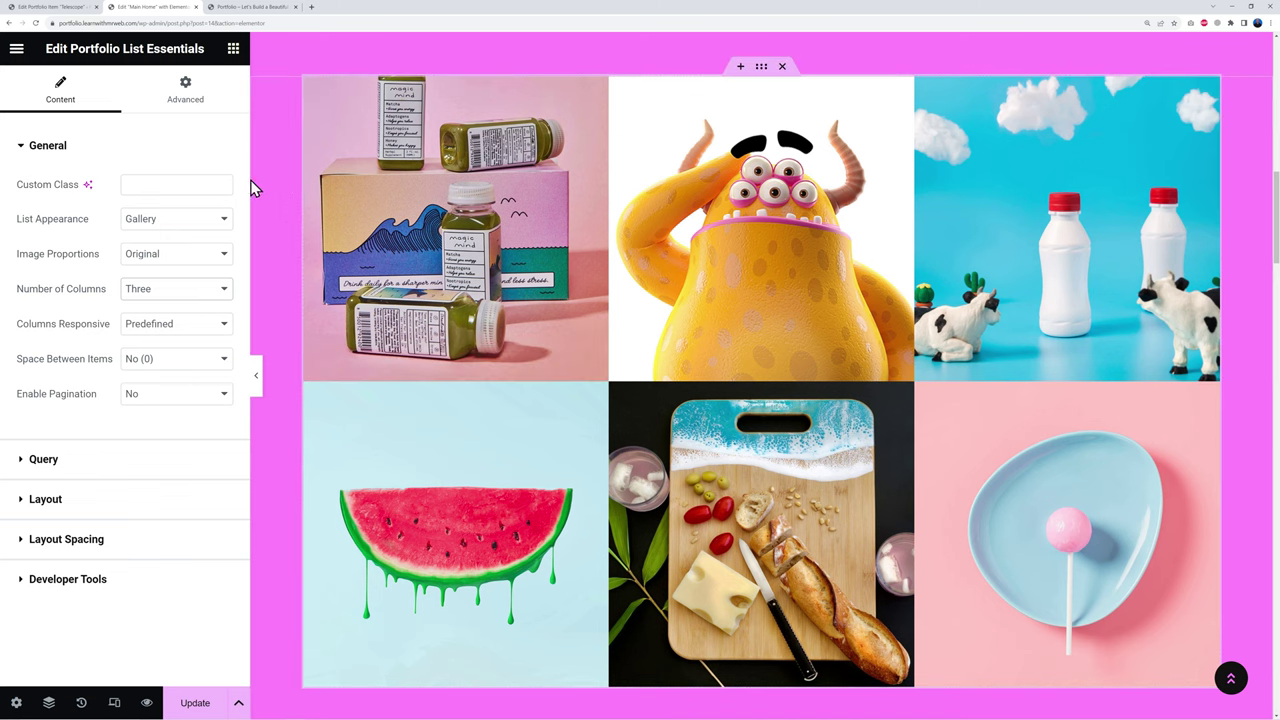
{"action": "left_click", "coordinate": [50, 7]}
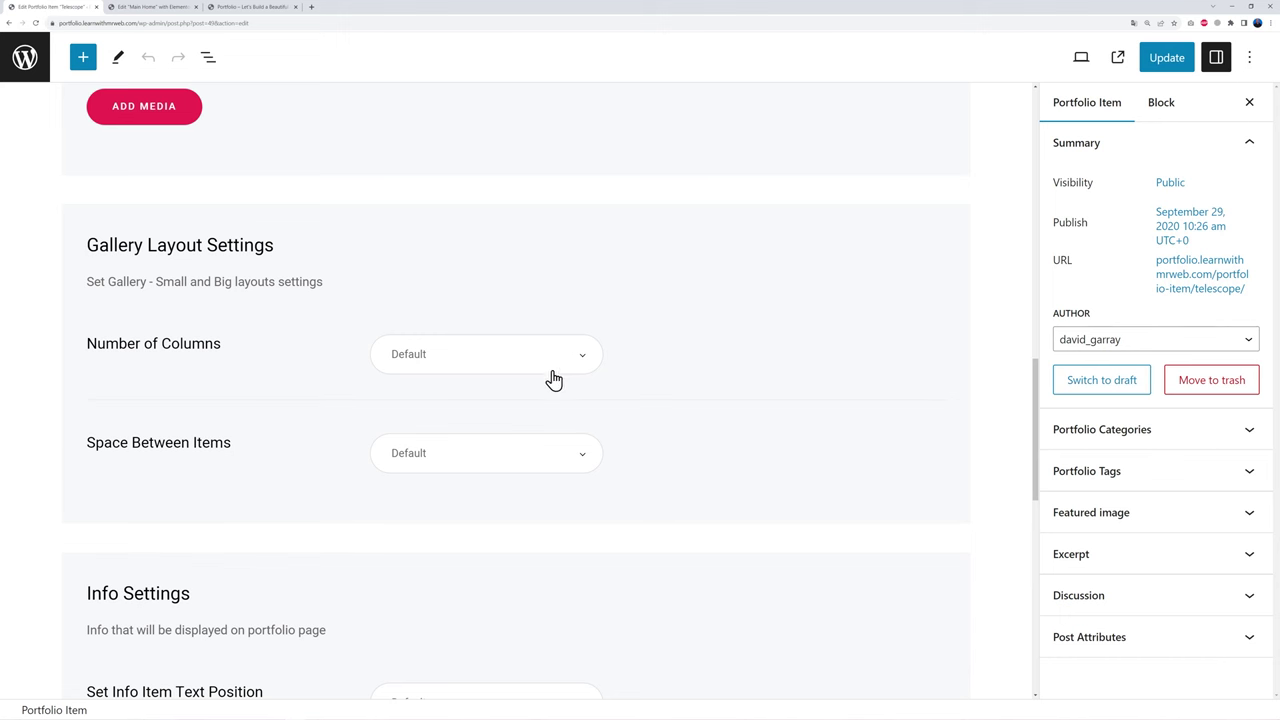
{"action": "left_click", "coordinate": [182, 9]}
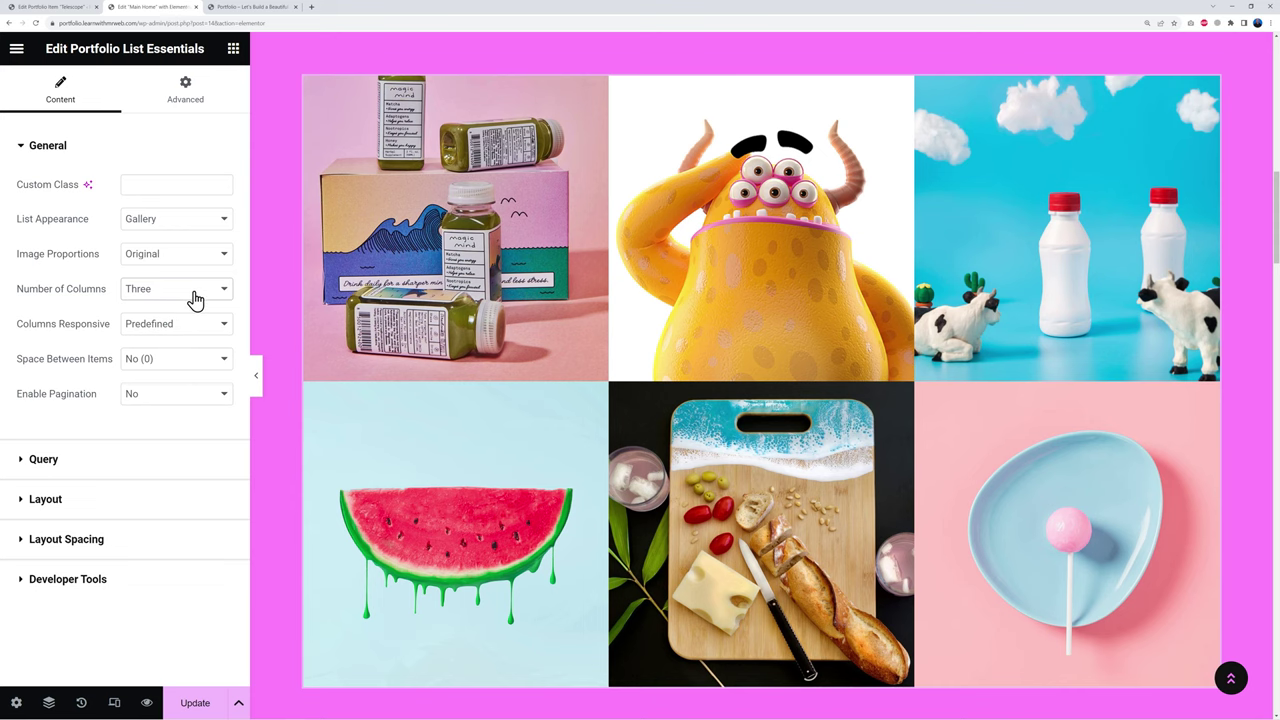
{"action": "left_click", "coordinate": [63, 8]}
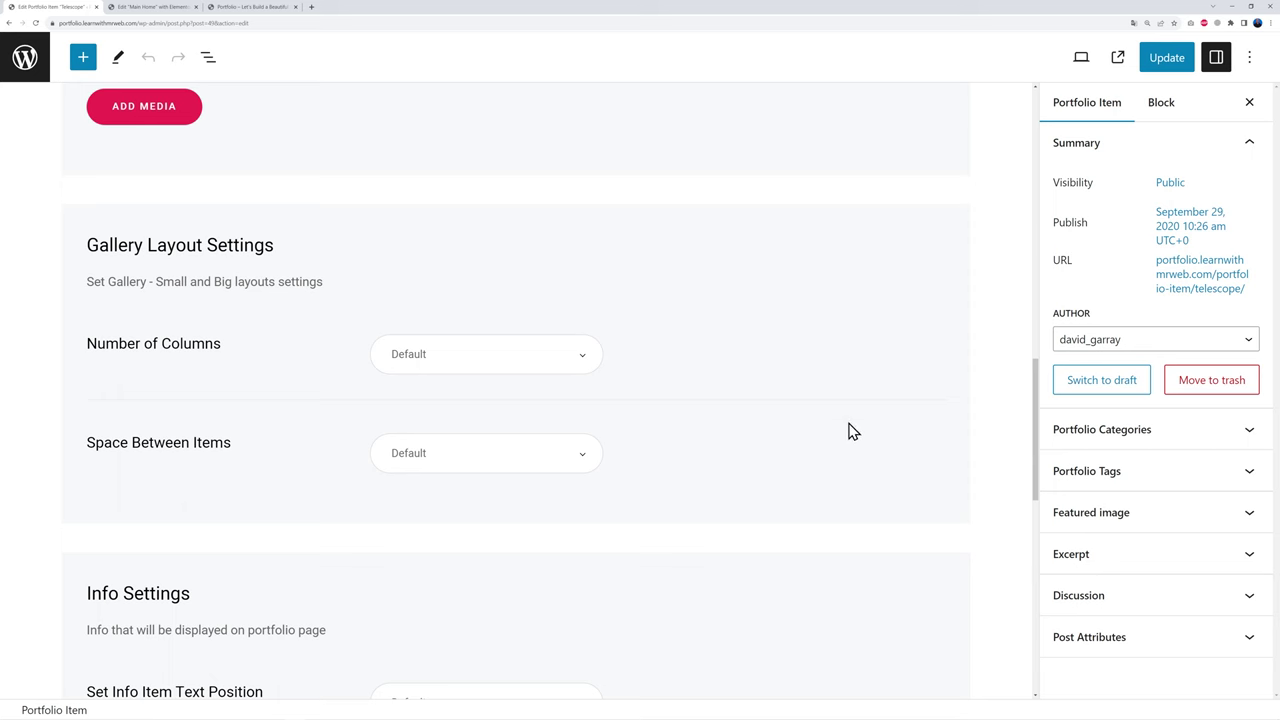
Step: Open the Telescope item page from the home portfolio grid
{"action": "scroll", "coordinate": [940, 400], "scroll_direction": "down", "scroll_amount": 6}
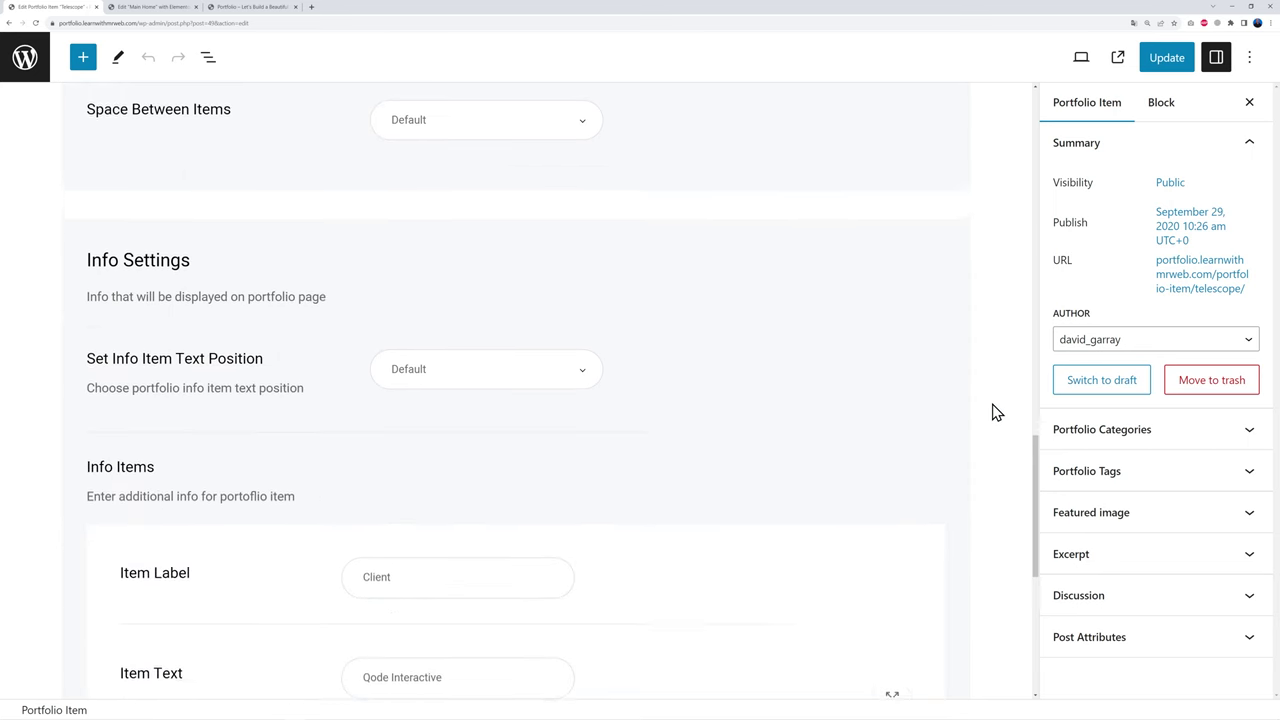
{"action": "scroll", "coordinate": [98, 330], "scroll_direction": "down", "scroll_amount": 1}
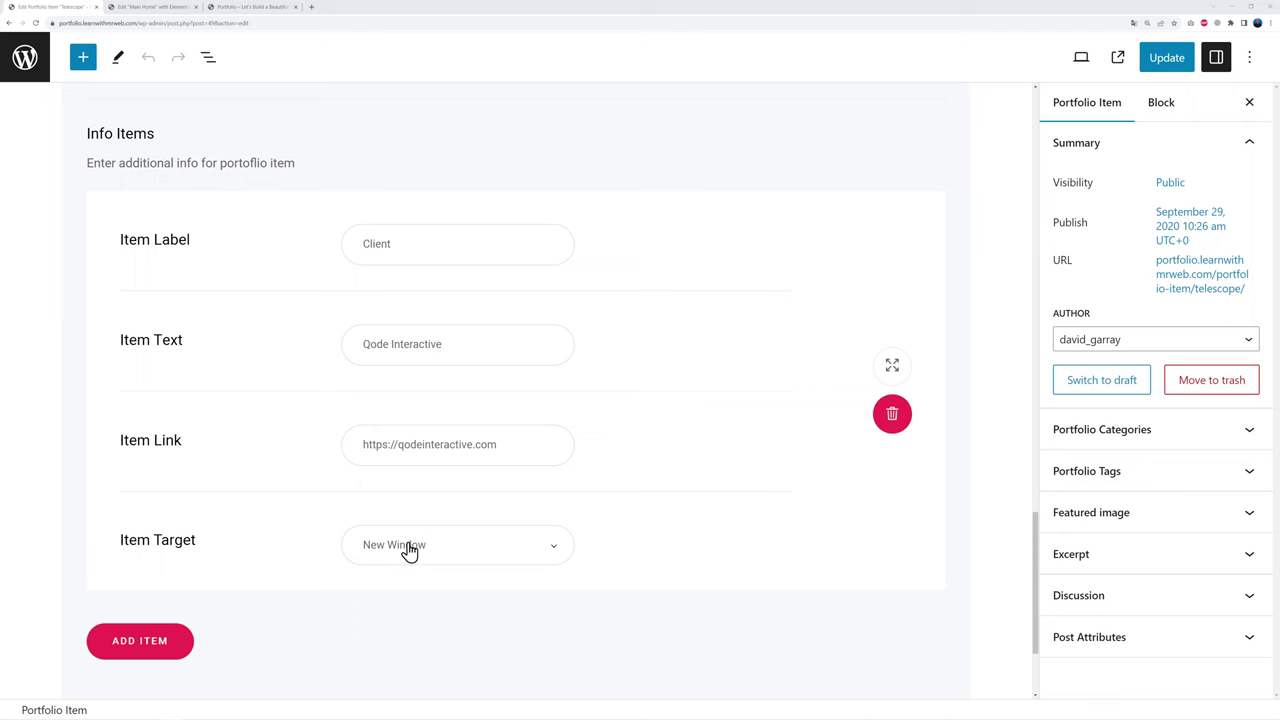
{"action": "left_click", "coordinate": [249, 9]}
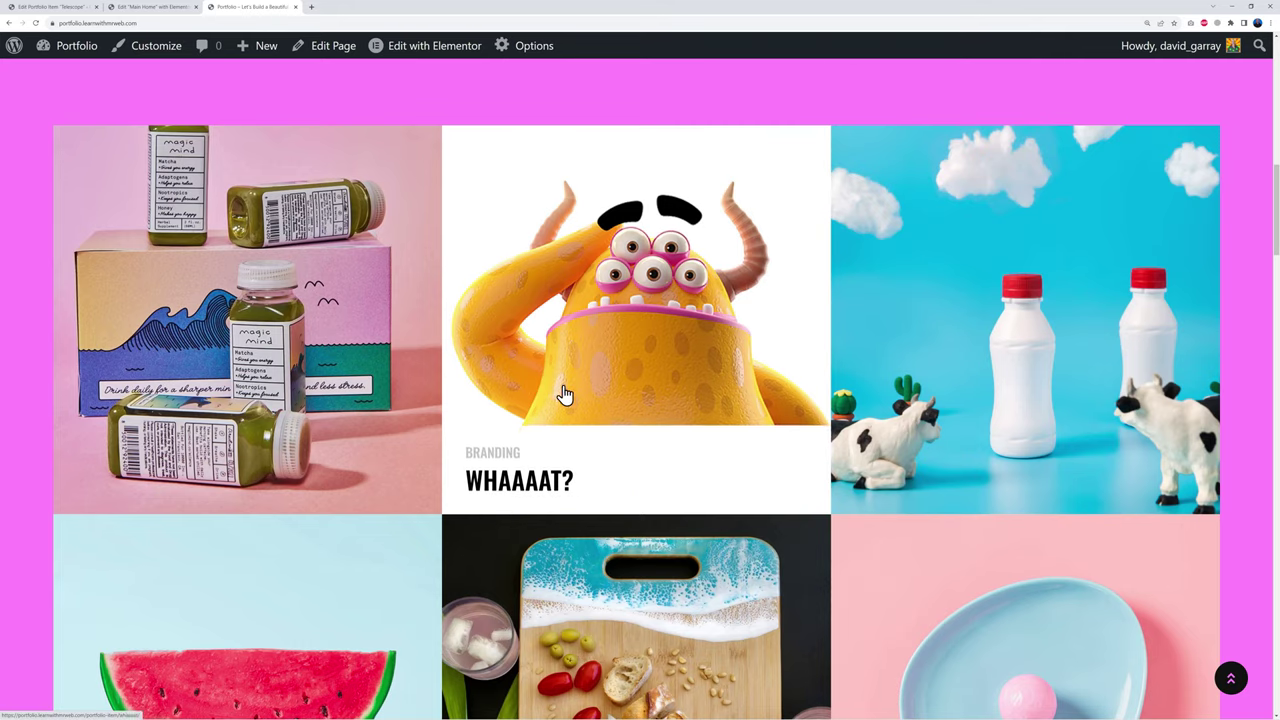
{"action": "left_click", "coordinate": [255, 380]}
{"action": "scroll", "coordinate": [1043, 397], "scroll_direction": "down", "scroll_amount": 3}
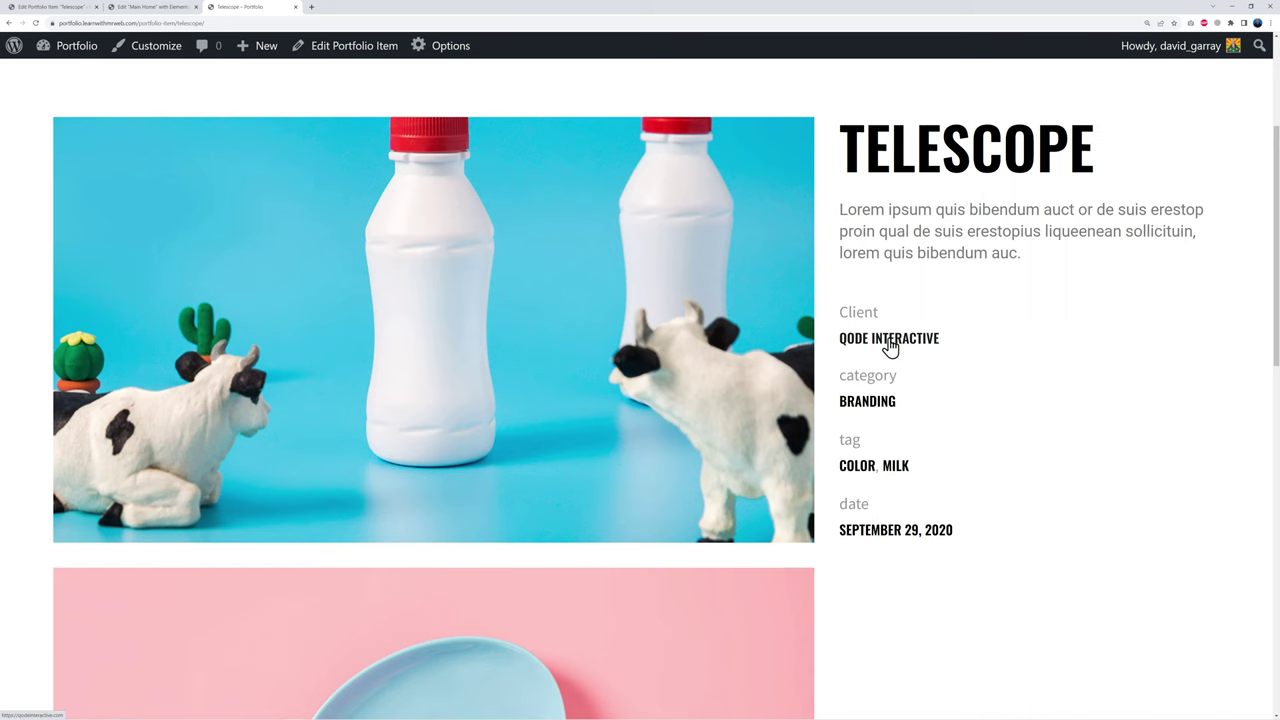
Step: Follow the Qode Interactive client link, close that site, and resume editing Telescope
{"action": "left_click", "coordinate": [889, 340]}
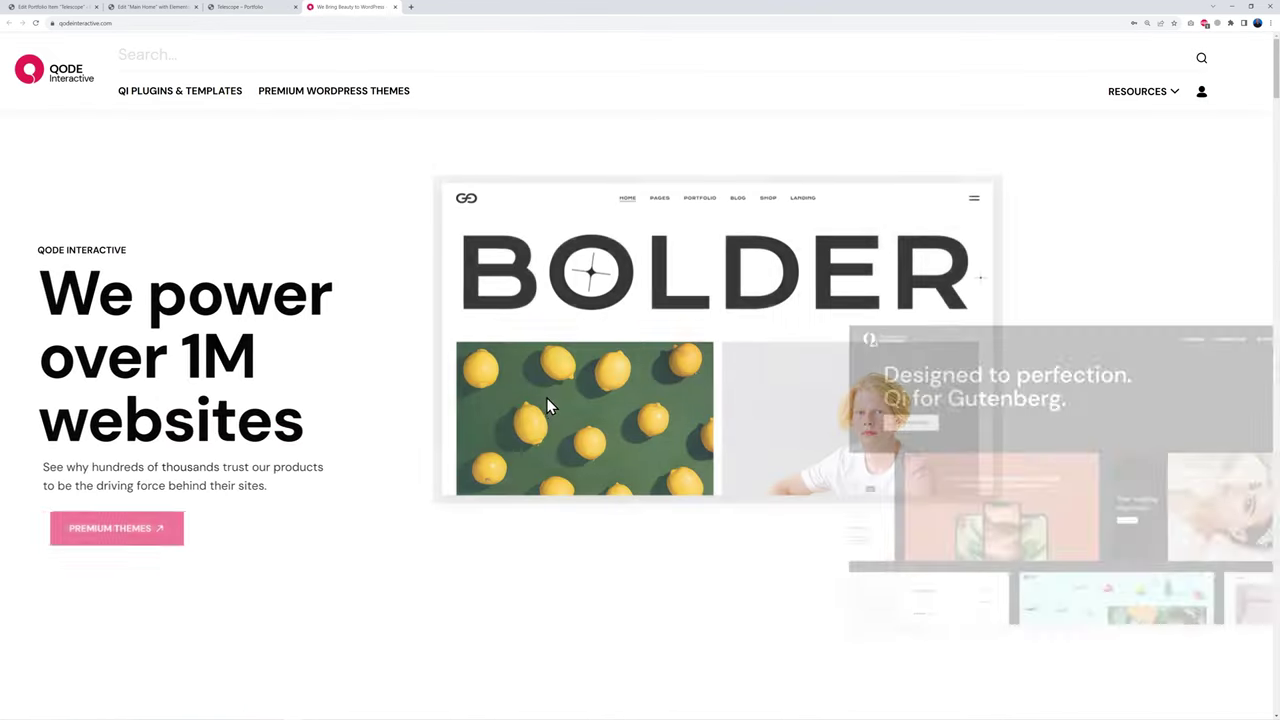
{"action": "left_click", "coordinate": [395, 7]}
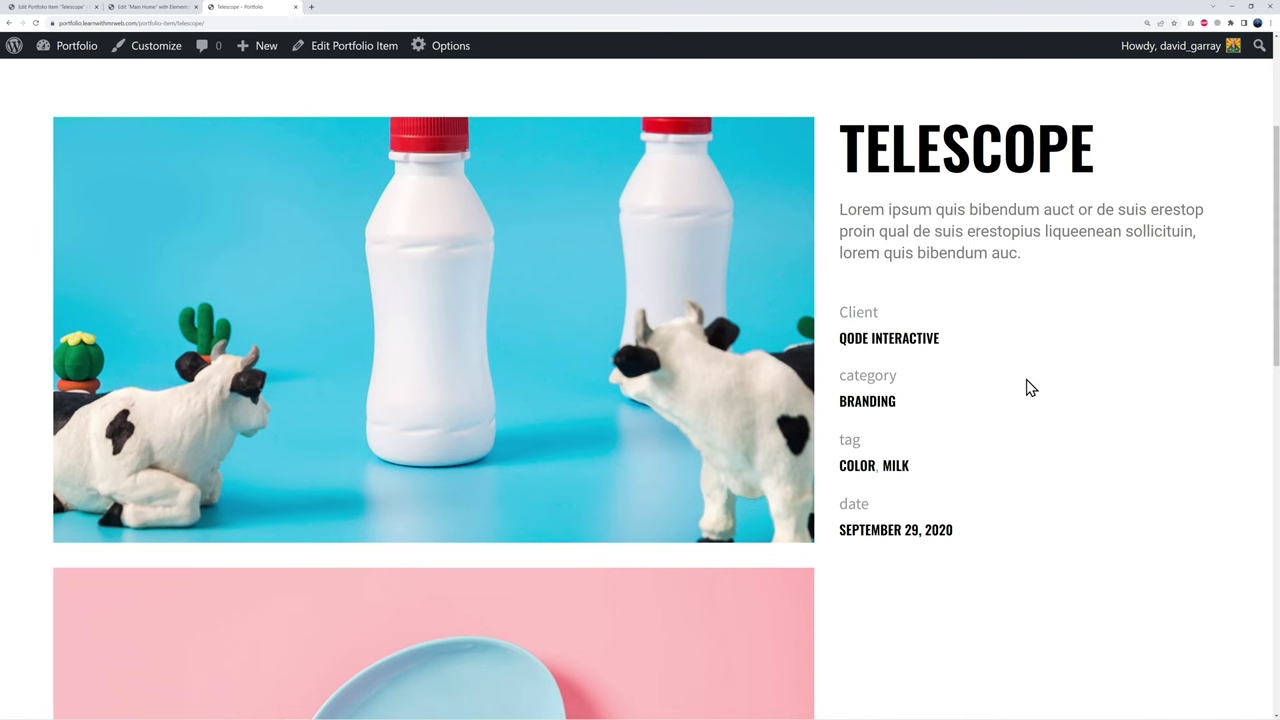
{"action": "left_click", "coordinate": [55, 7]}
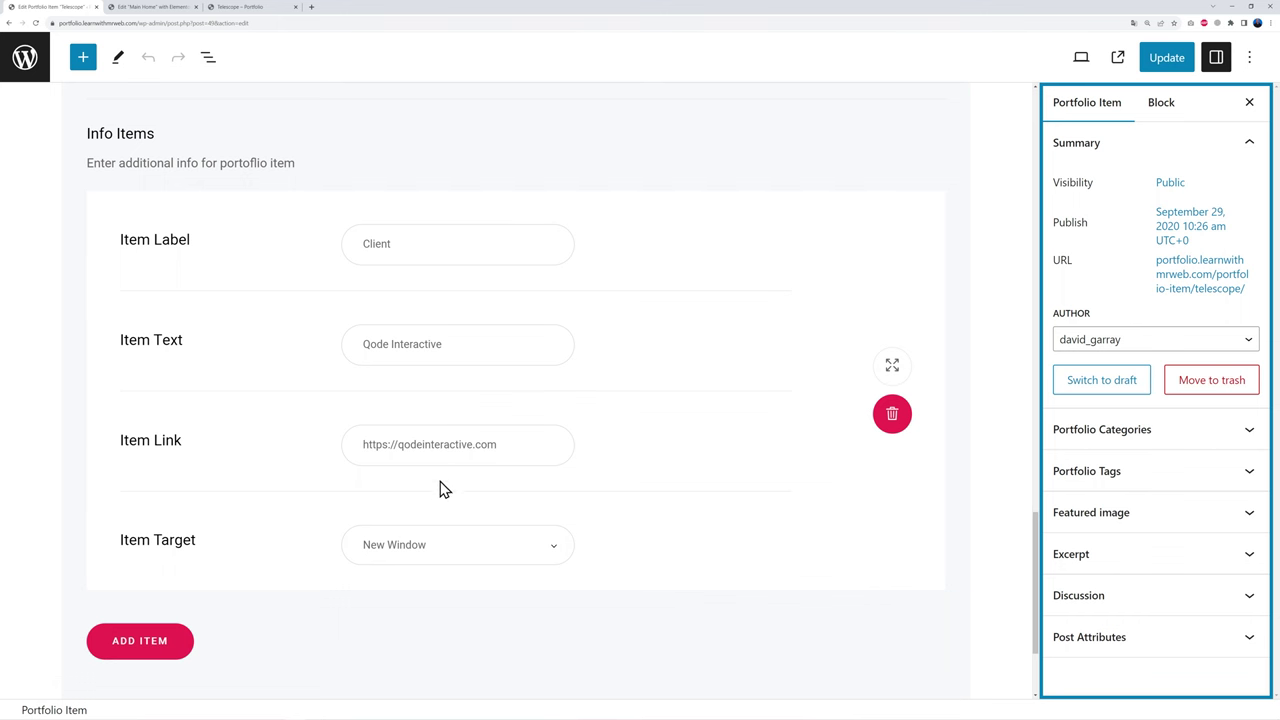
Step: Add and then delete an empty info item, and expand Portfolio Categories showing Branding ticked
{"action": "scroll", "coordinate": [505, 619], "scroll_direction": "down", "scroll_amount": 1}
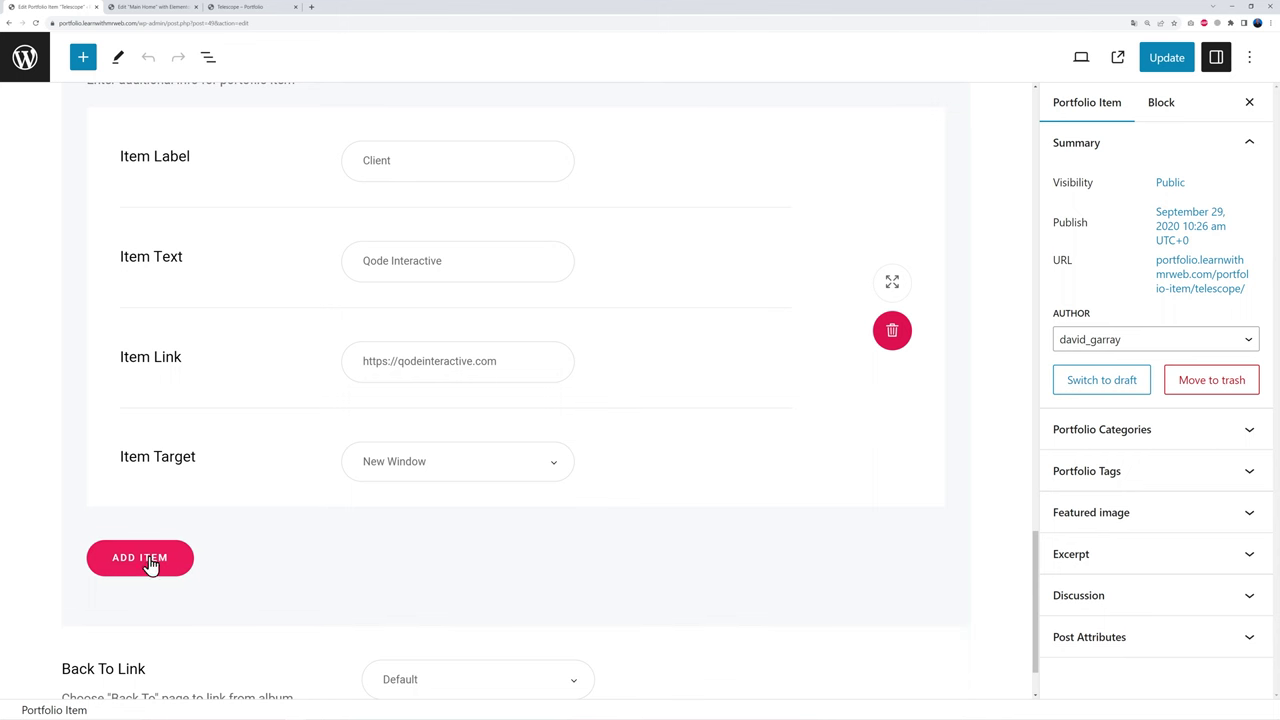
{"action": "left_click", "coordinate": [150, 563]}
{"action": "scroll", "coordinate": [797, 563], "scroll_direction": "down", "scroll_amount": 3}
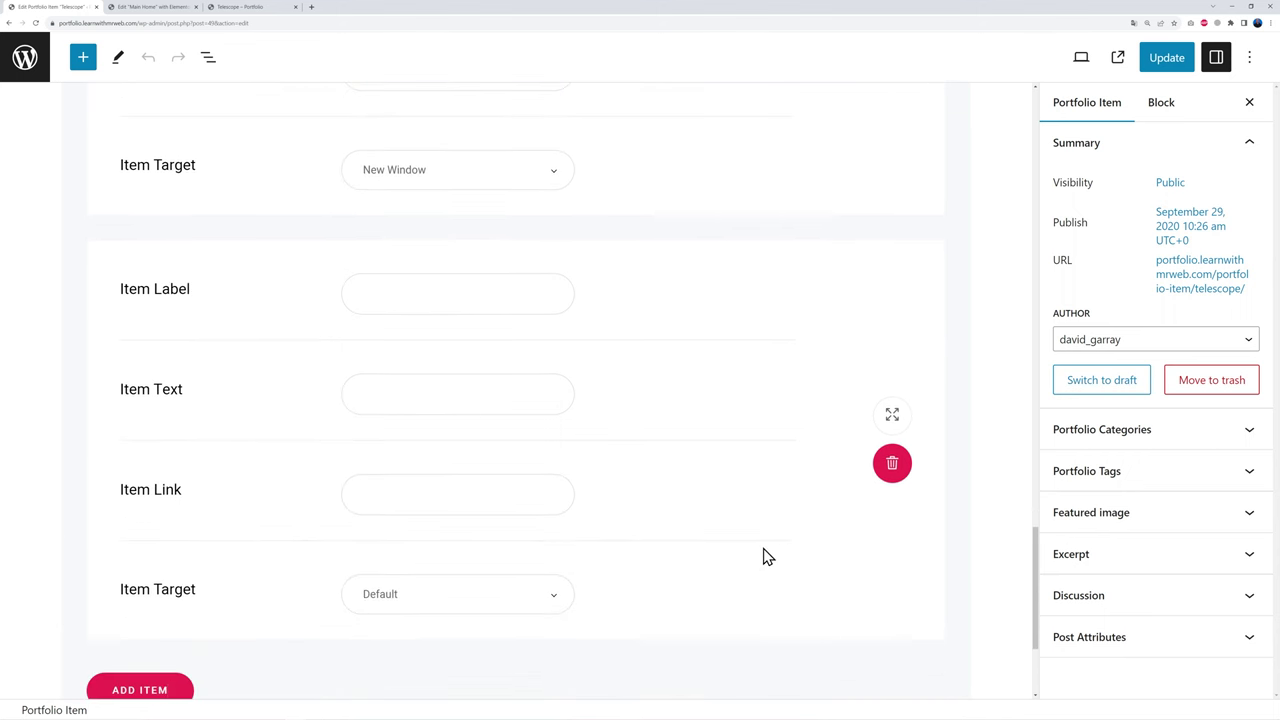
{"action": "left_click", "coordinate": [890, 468]}
{"action": "left_click", "coordinate": [682, 70]}
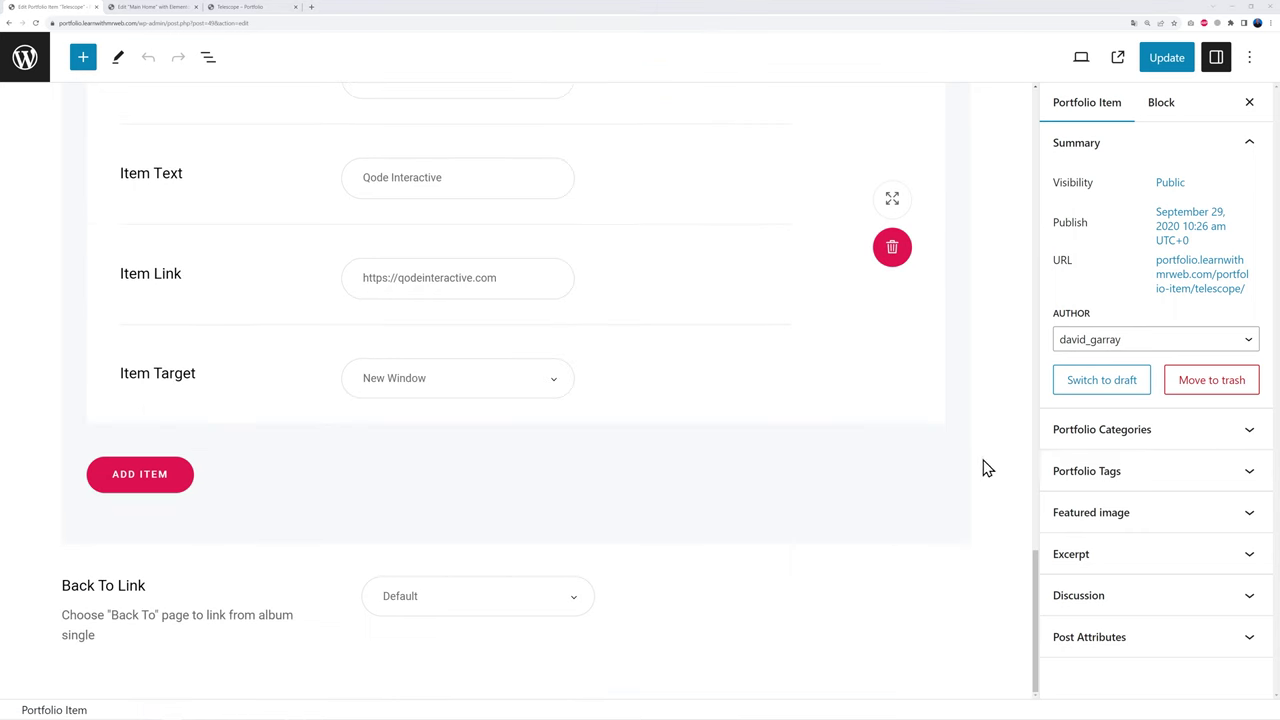
{"action": "left_click", "coordinate": [1248, 432]}
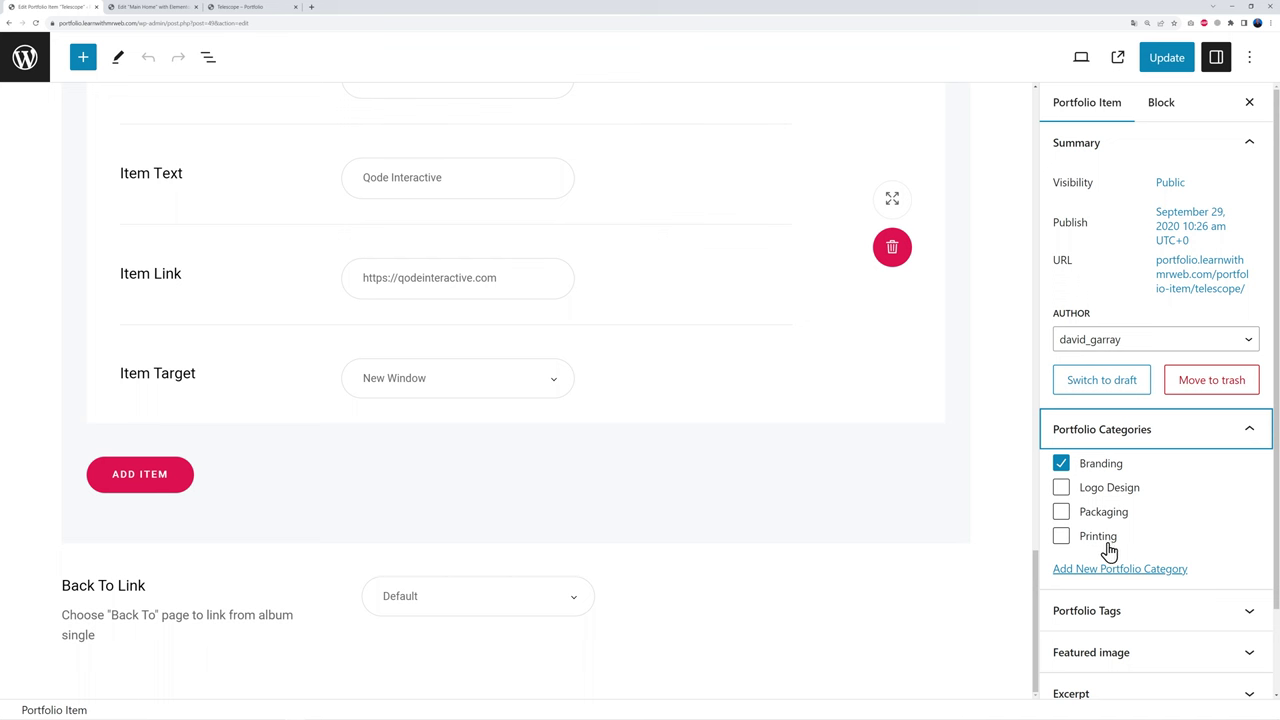
Step: Add a new portfolio tag named Tag to the Telescope item
{"action": "left_click", "coordinate": [1252, 615]}
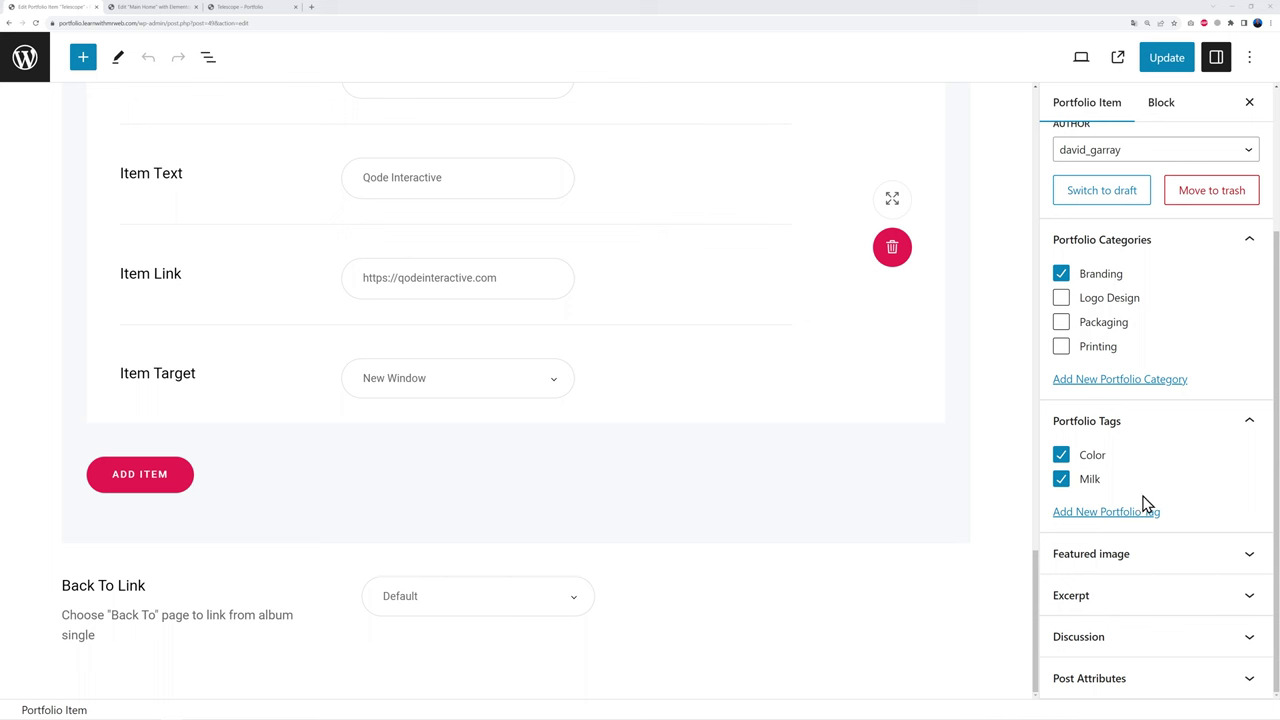
{"action": "left_click", "coordinate": [1103, 516]}
{"action": "left_click", "coordinate": [1123, 565]}
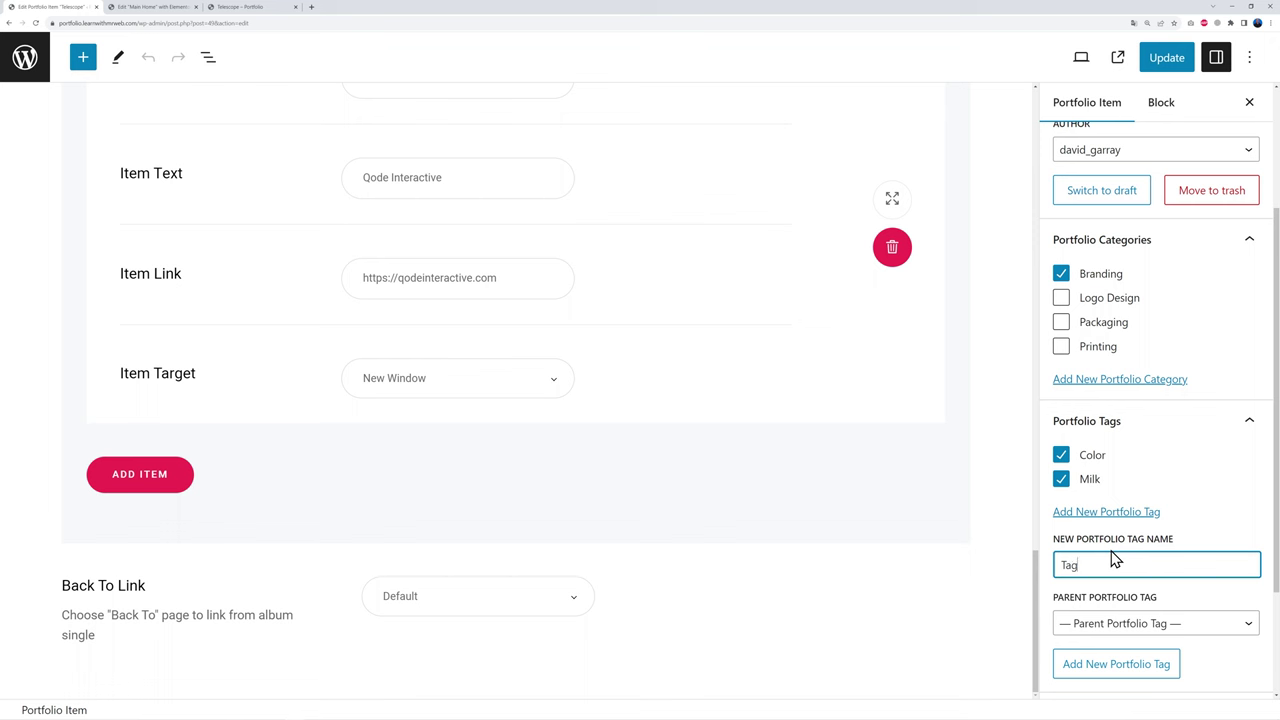
{"action": "scroll", "coordinate": [1145, 566], "scroll_direction": "down", "scroll_amount": 2}
{"action": "left_click", "coordinate": [1141, 590]}
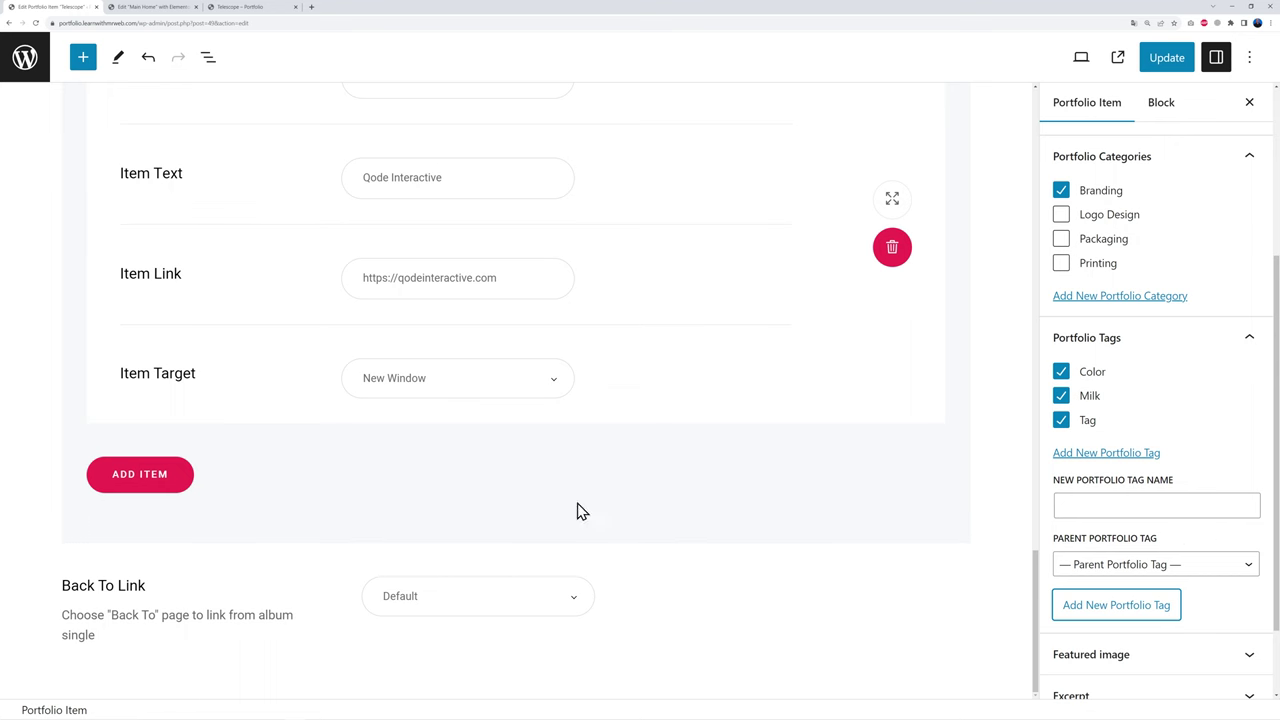
Step: Check the featured image and the live gallery page before returning to the editor
{"action": "left_click", "coordinate": [1249, 554]}
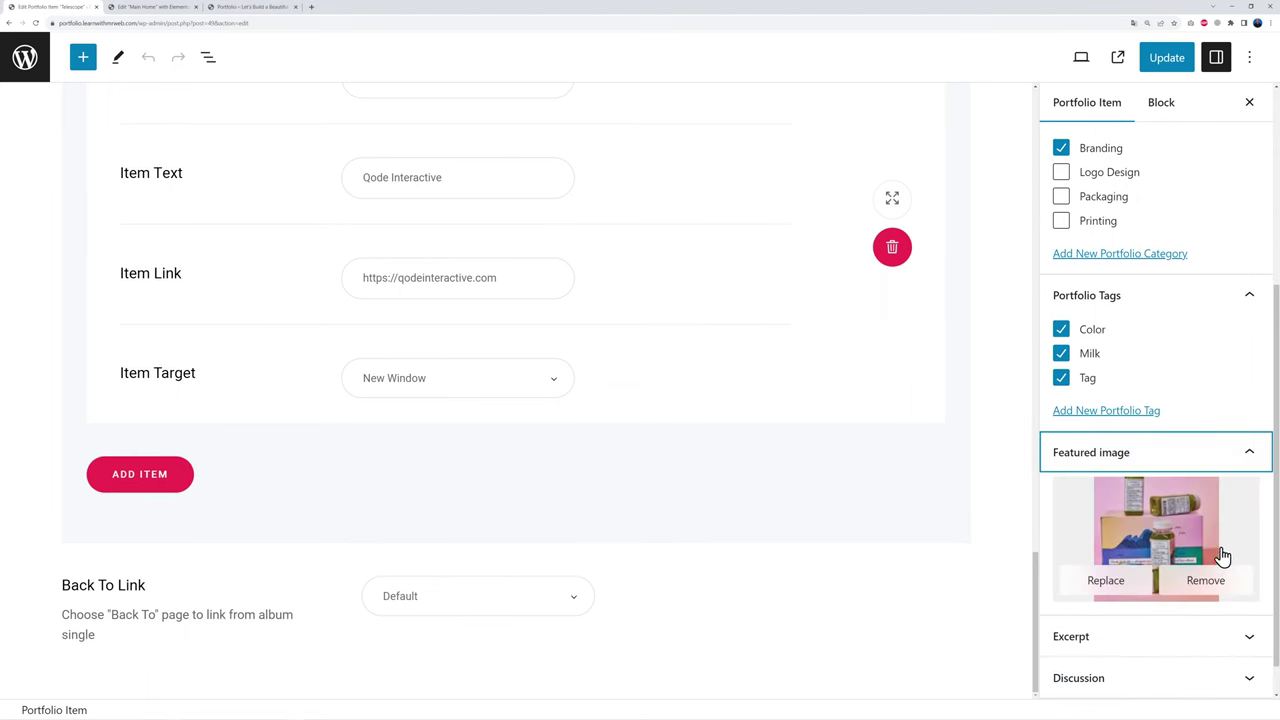
{"action": "left_click", "coordinate": [257, 7]}
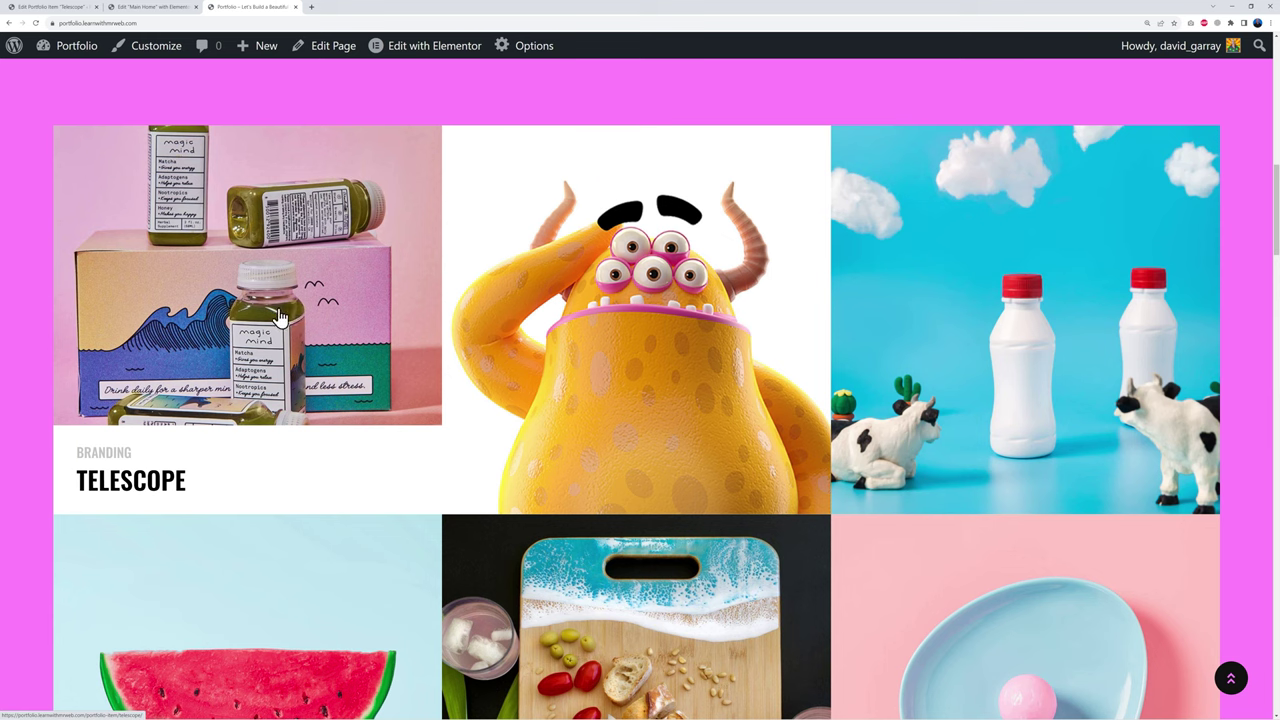
{"action": "left_click", "coordinate": [50, 7]}
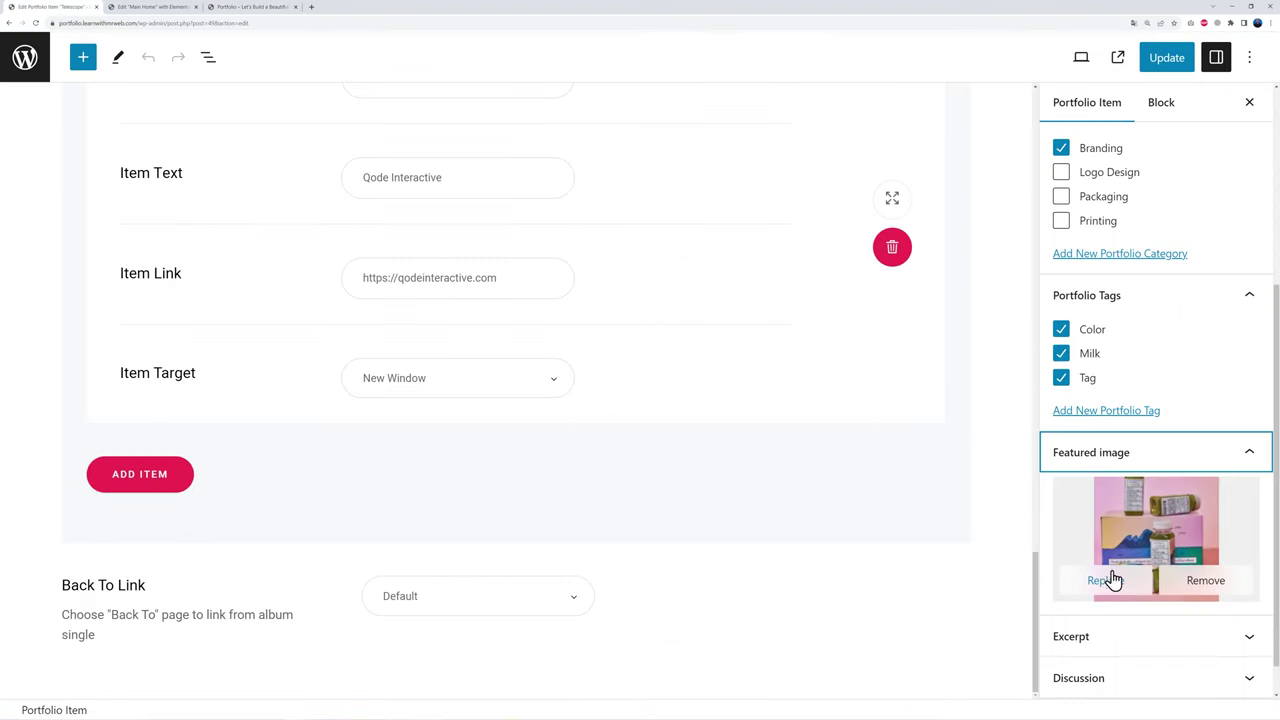
{"action": "scroll", "coordinate": [1203, 400], "scroll_direction": "down", "scroll_amount": 1}
{"action": "scroll", "coordinate": [1234, 363], "scroll_direction": "up", "scroll_amount": 4}
Step: Save the Telescope item with Update, then return to the Elementor homepage editor
{"action": "left_click", "coordinate": [1169, 68]}
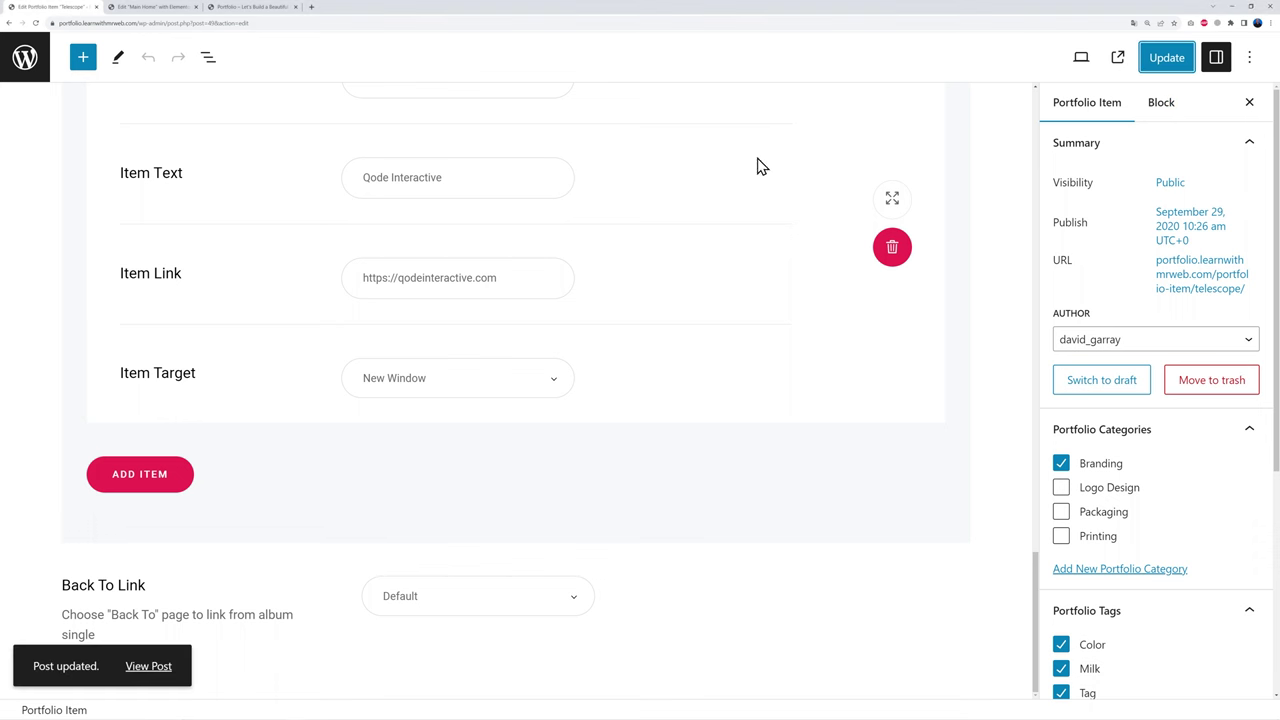
{"action": "left_click", "coordinate": [34, 63]}
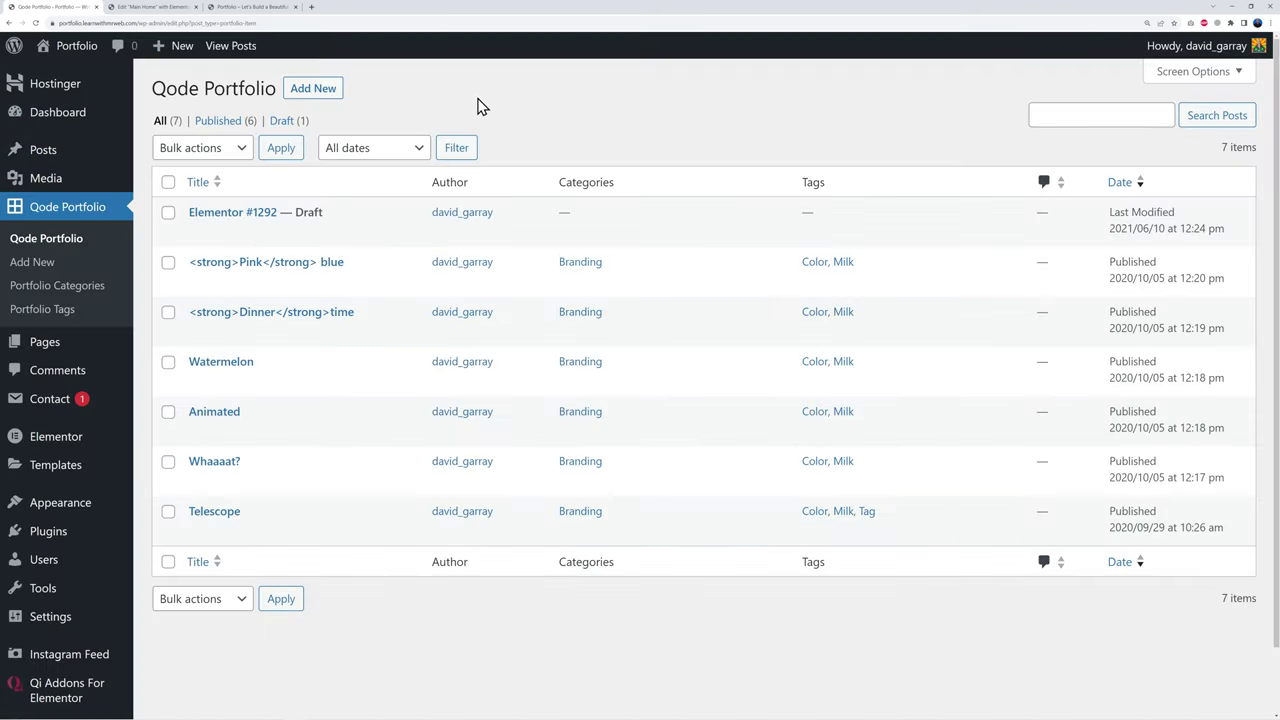
{"action": "left_click", "coordinate": [150, 7]}
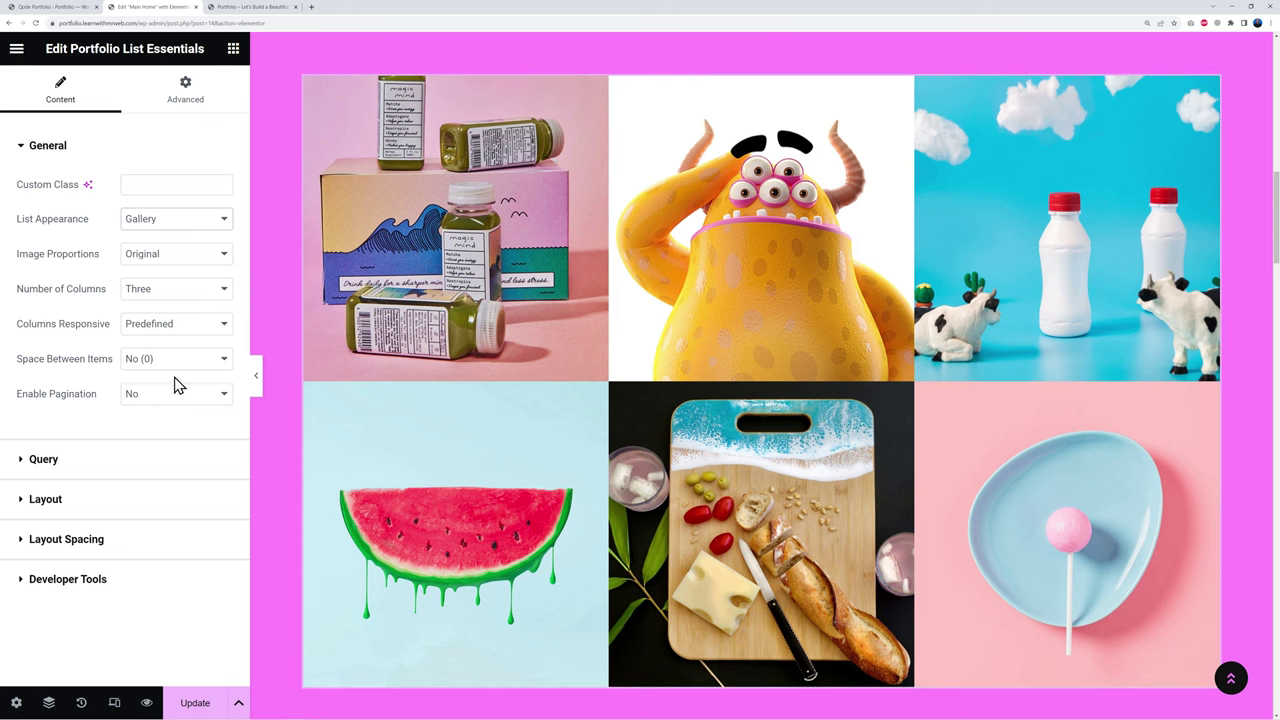
Step: Switch List Appearance to Masonry, then back to Gallery, and bring up Image Proportions
{"action": "left_click", "coordinate": [220, 222]}
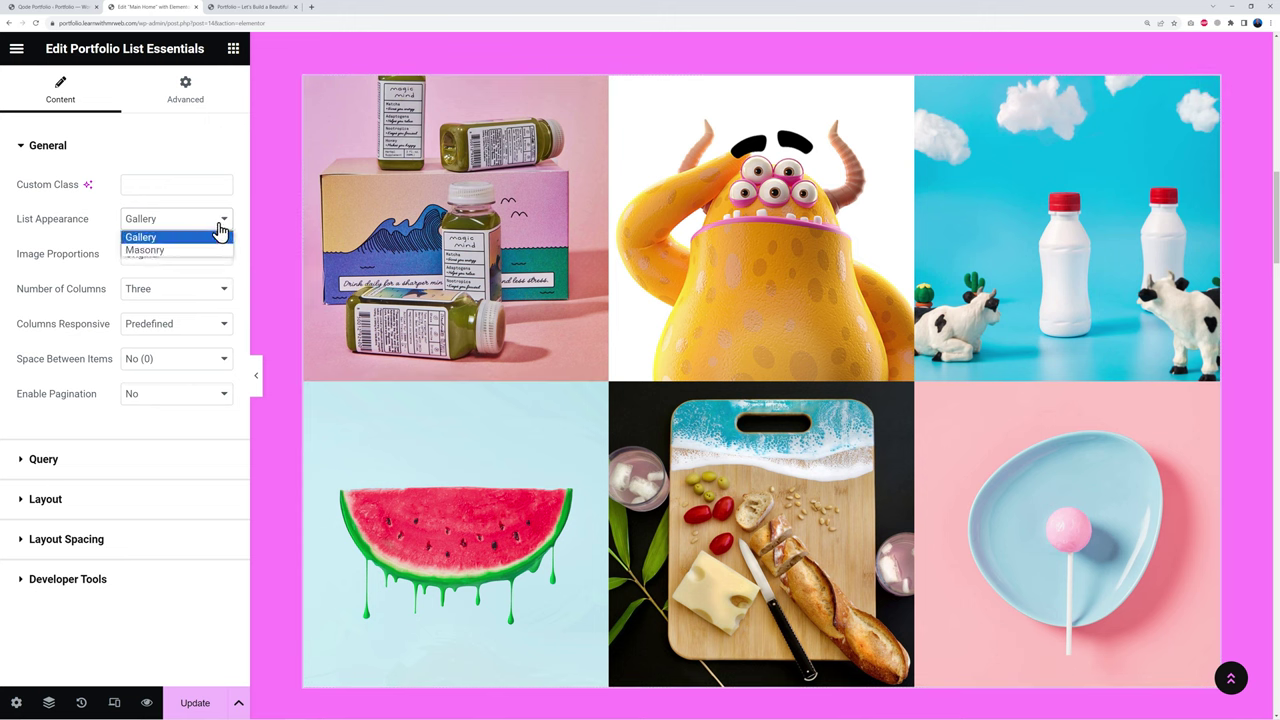
{"action": "left_click", "coordinate": [163, 250]}
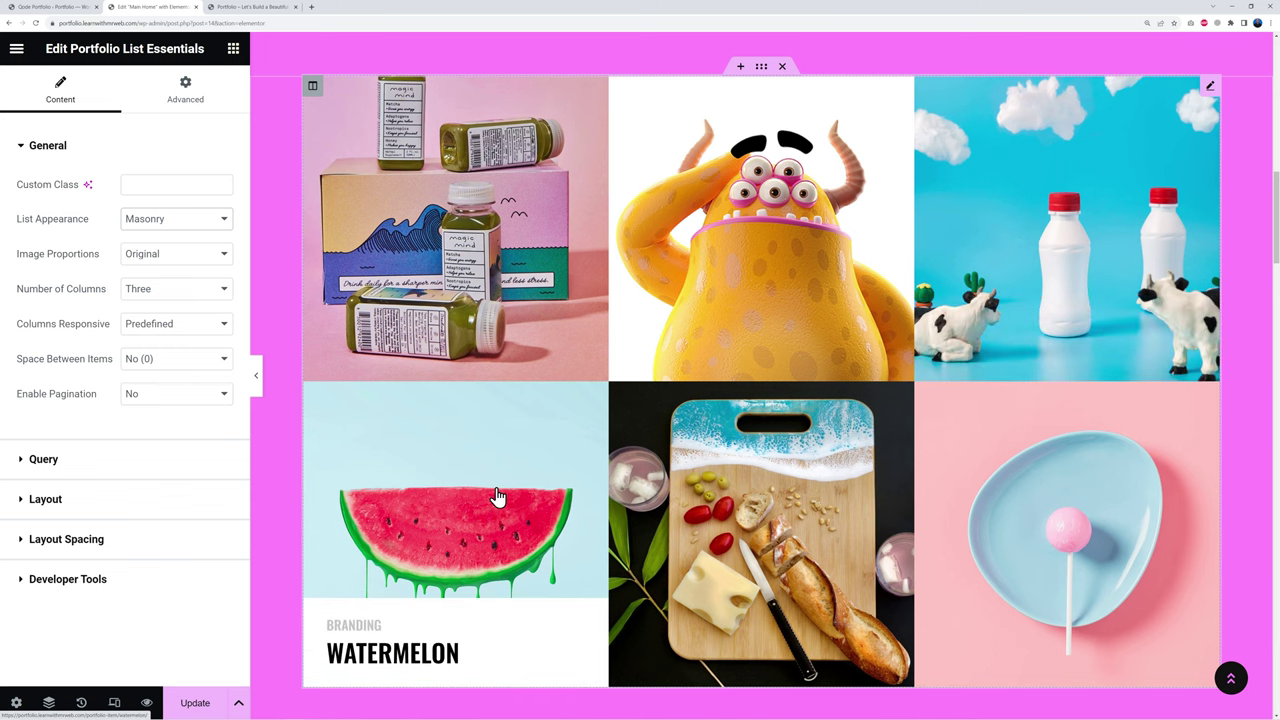
{"action": "left_click", "coordinate": [224, 220]}
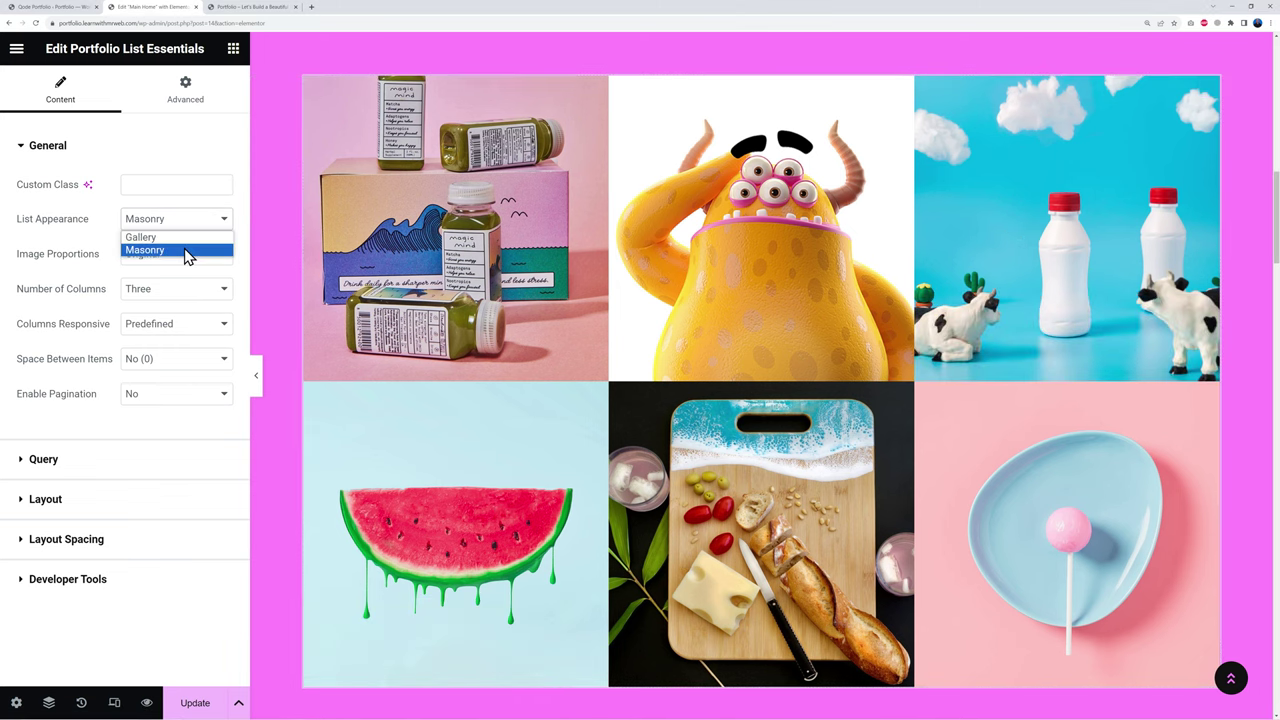
{"action": "left_click", "coordinate": [145, 237]}
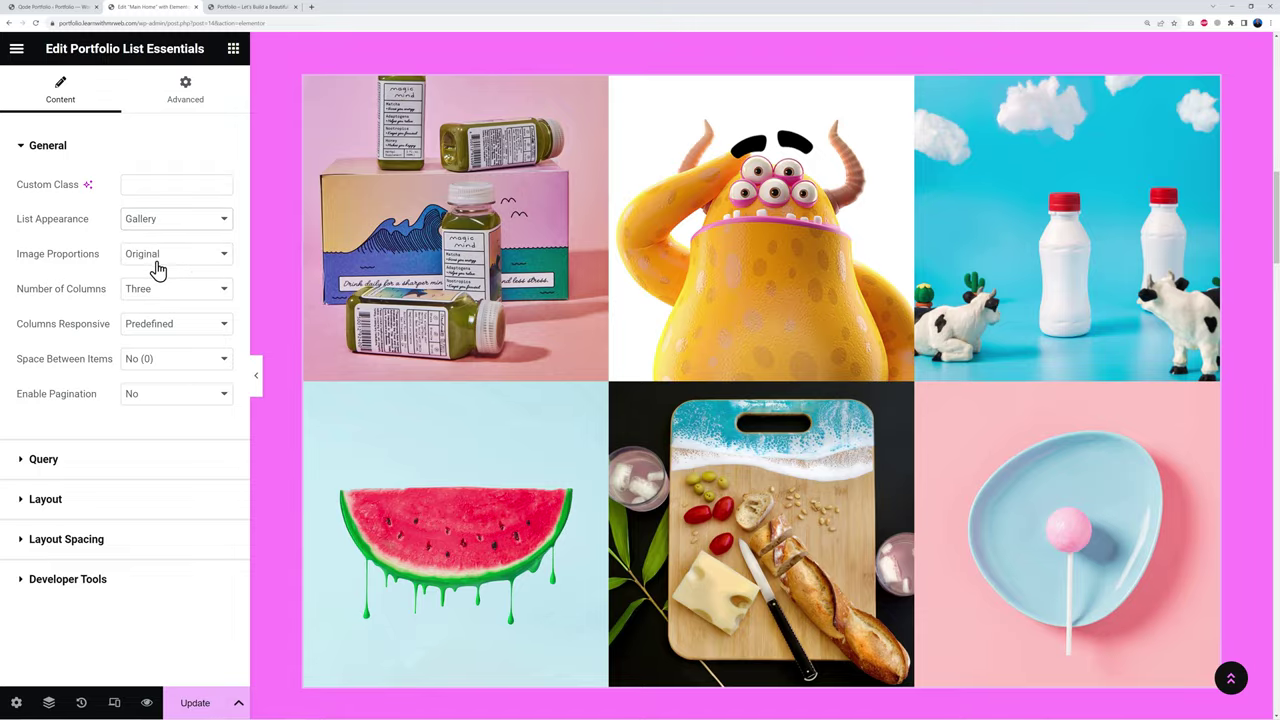
{"action": "left_click", "coordinate": [220, 260]}
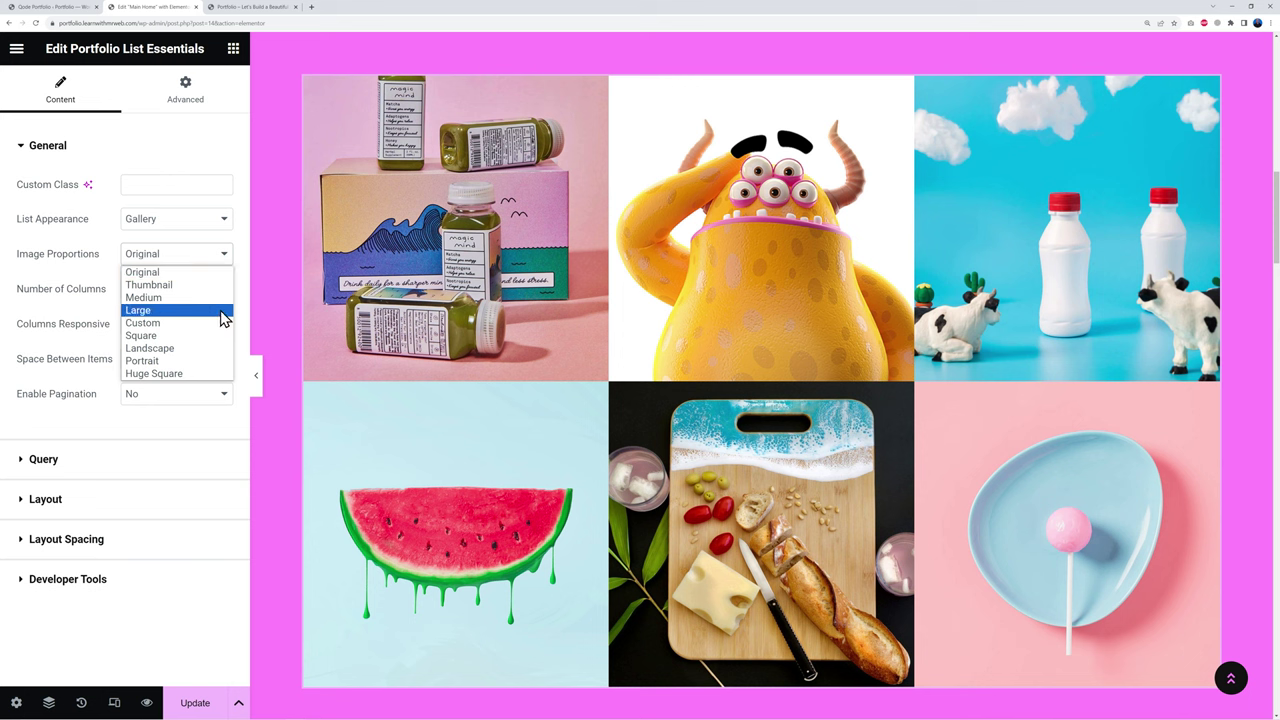
Step: Set Square image proportions and, after trying Four and Two, three gallery columns
{"action": "left_click", "coordinate": [176, 340]}
{"action": "left_click", "coordinate": [214, 254]}
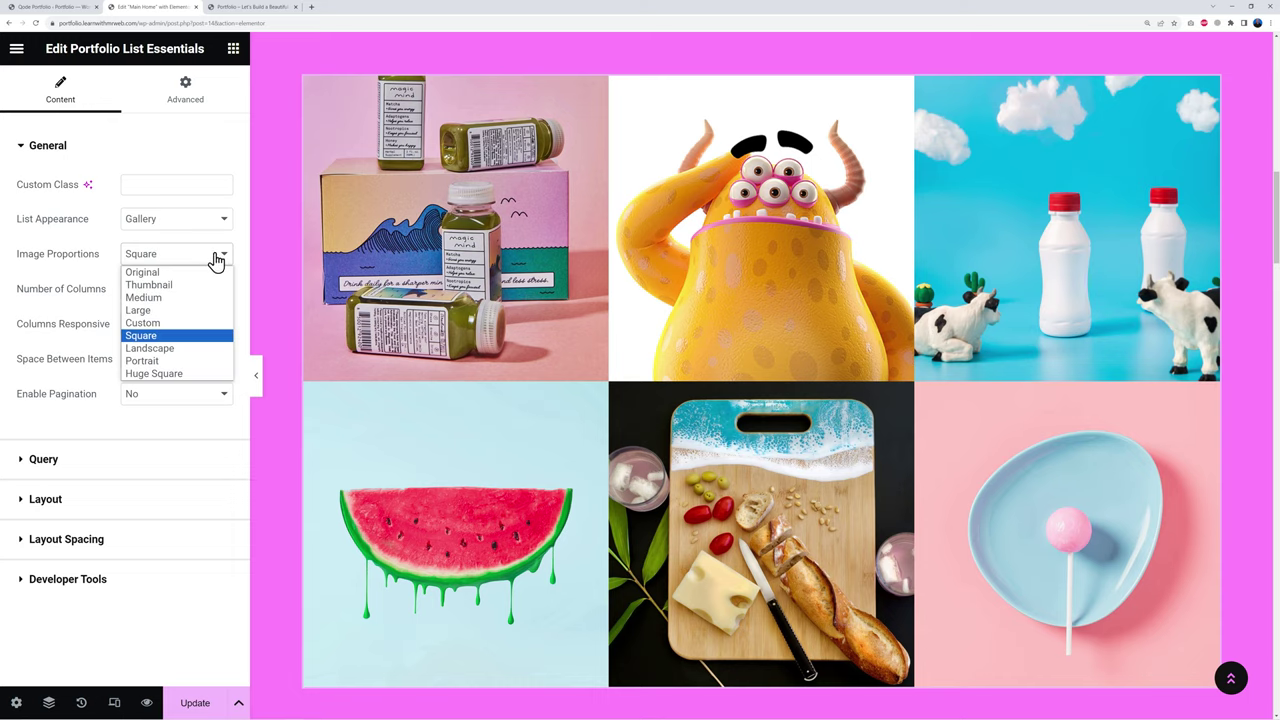
{"action": "left_click", "coordinate": [180, 340]}
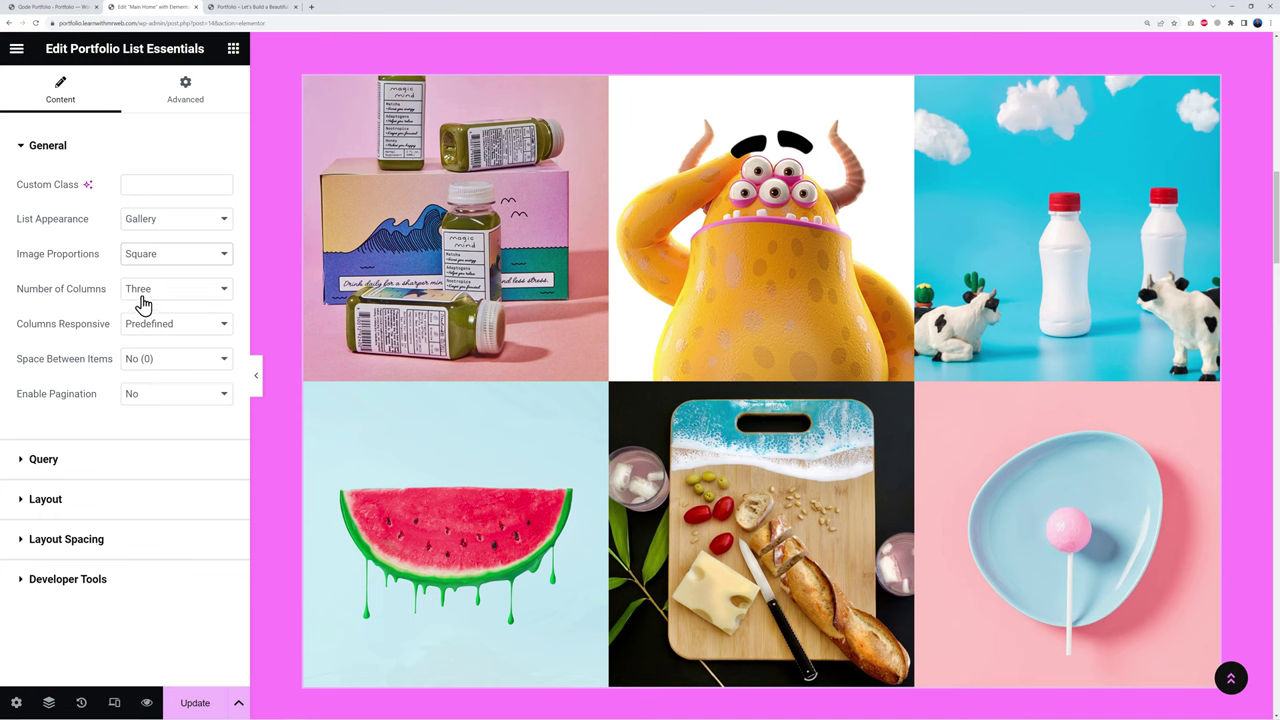
{"action": "left_click", "coordinate": [222, 297]}
{"action": "left_click", "coordinate": [178, 344]}
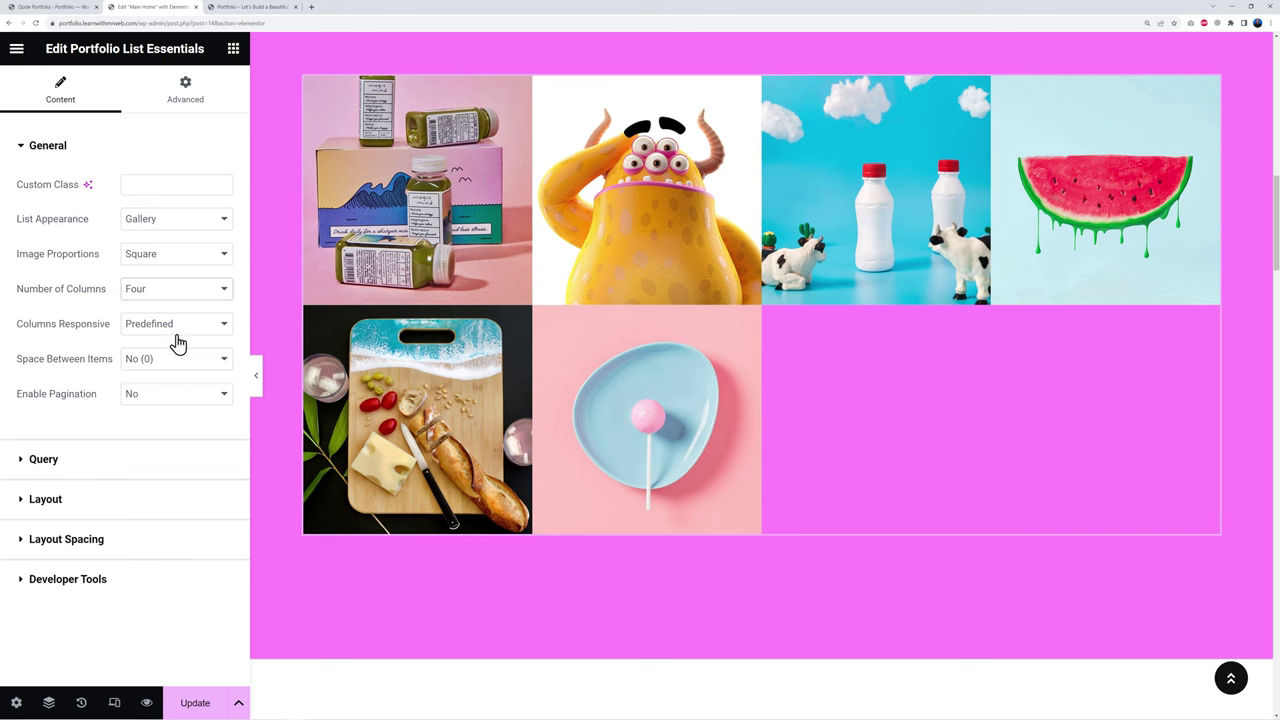
{"action": "left_click", "coordinate": [202, 296]}
{"action": "left_click", "coordinate": [198, 323]}
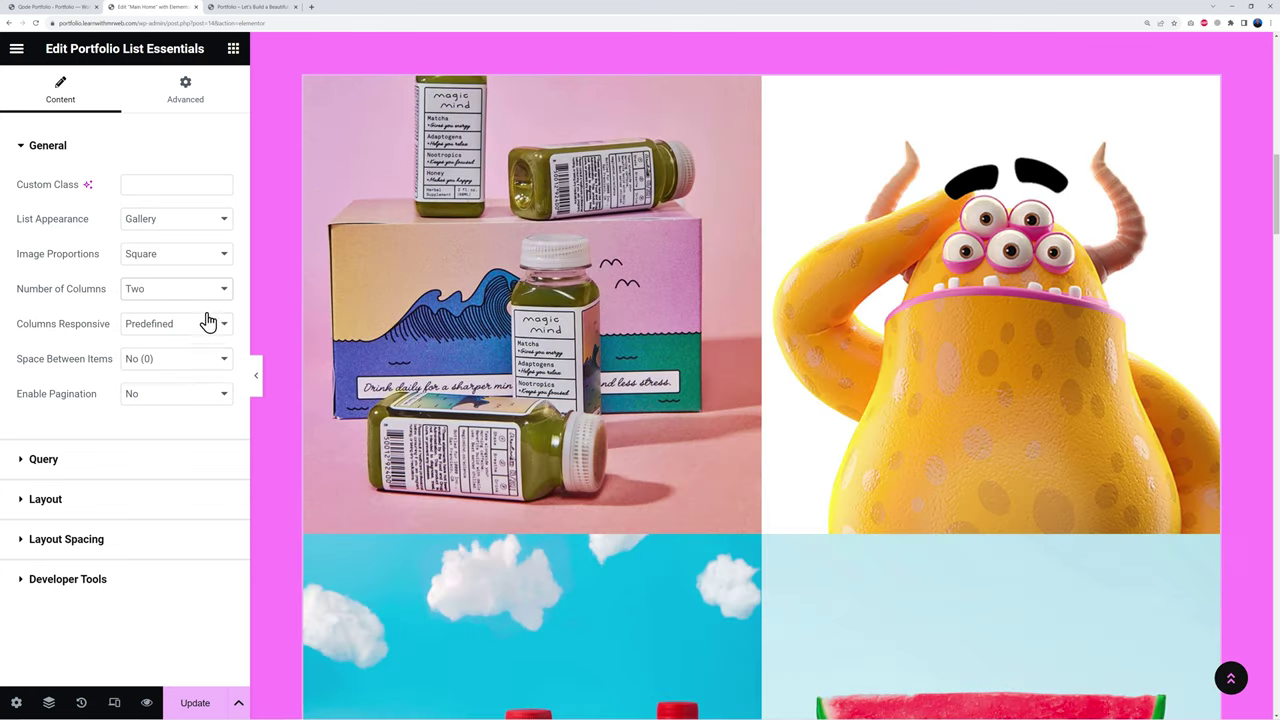
{"action": "scroll", "coordinate": [410, 294], "scroll_direction": "down", "scroll_amount": 1}
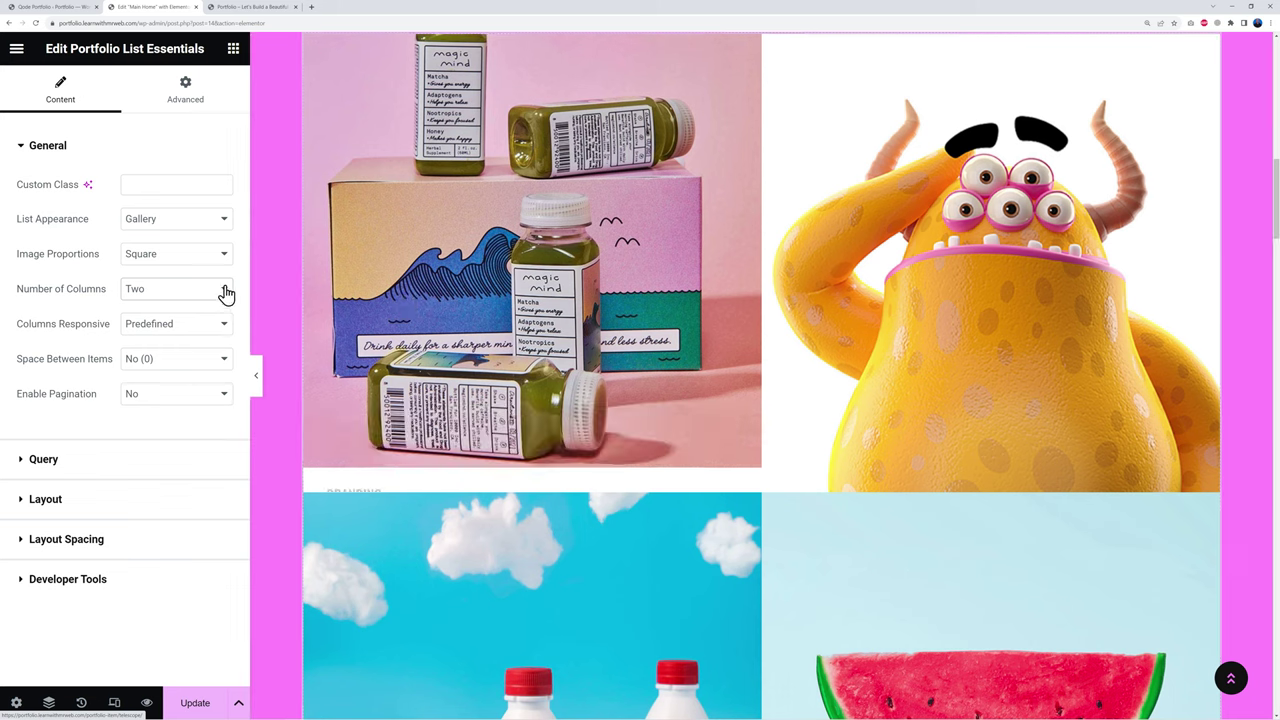
{"action": "left_click", "coordinate": [220, 290]}
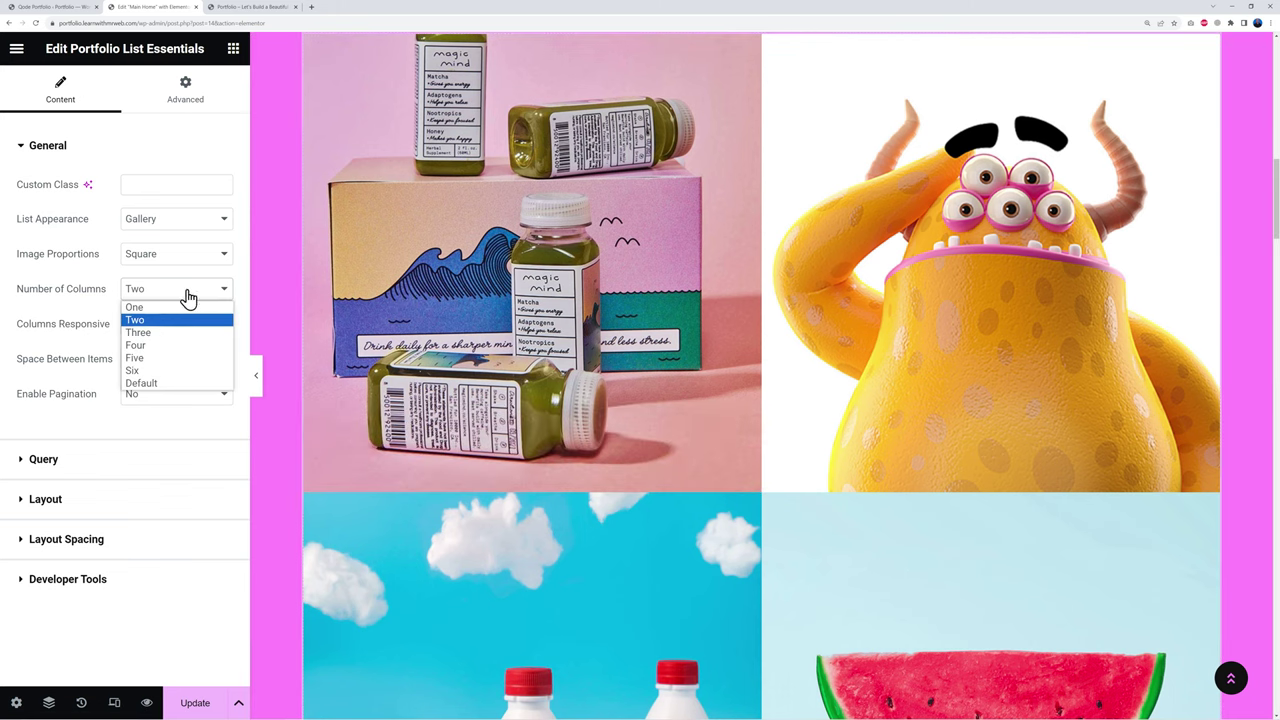
{"action": "left_click", "coordinate": [146, 330]}
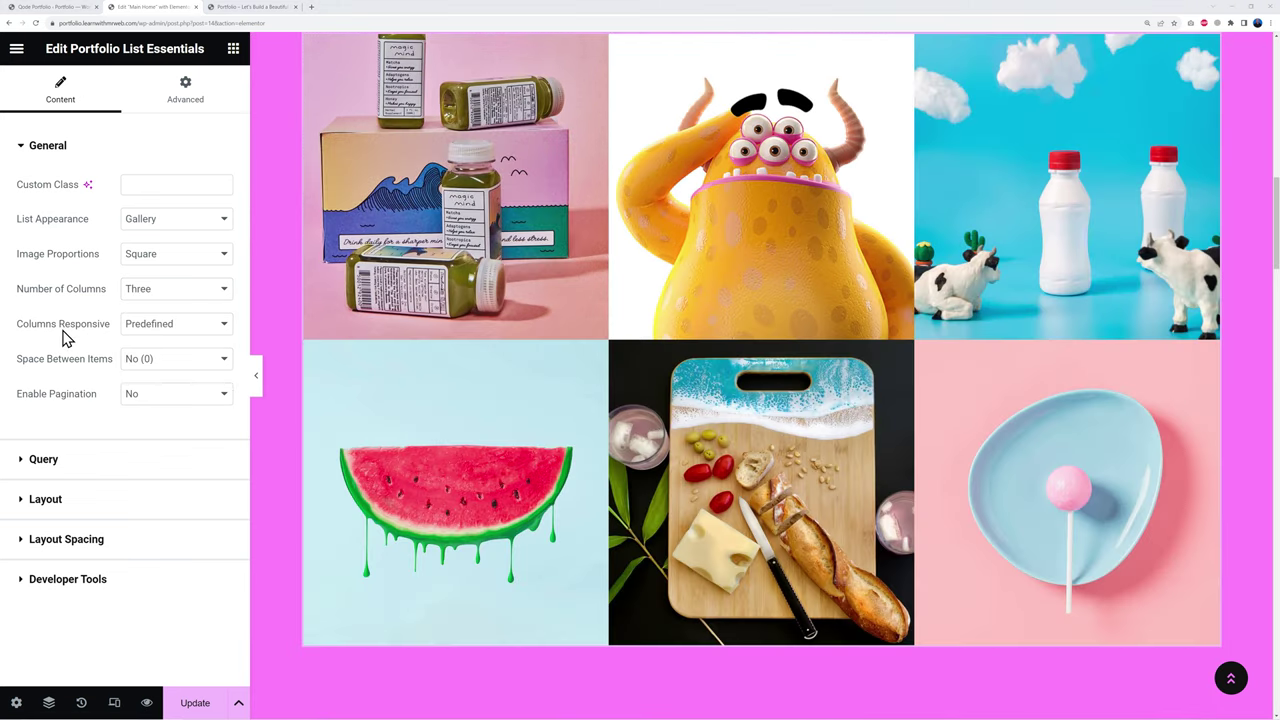
Step: Set Columns Responsive to Custom, with every breakpoint at Three
{"action": "left_click", "coordinate": [201, 331]}
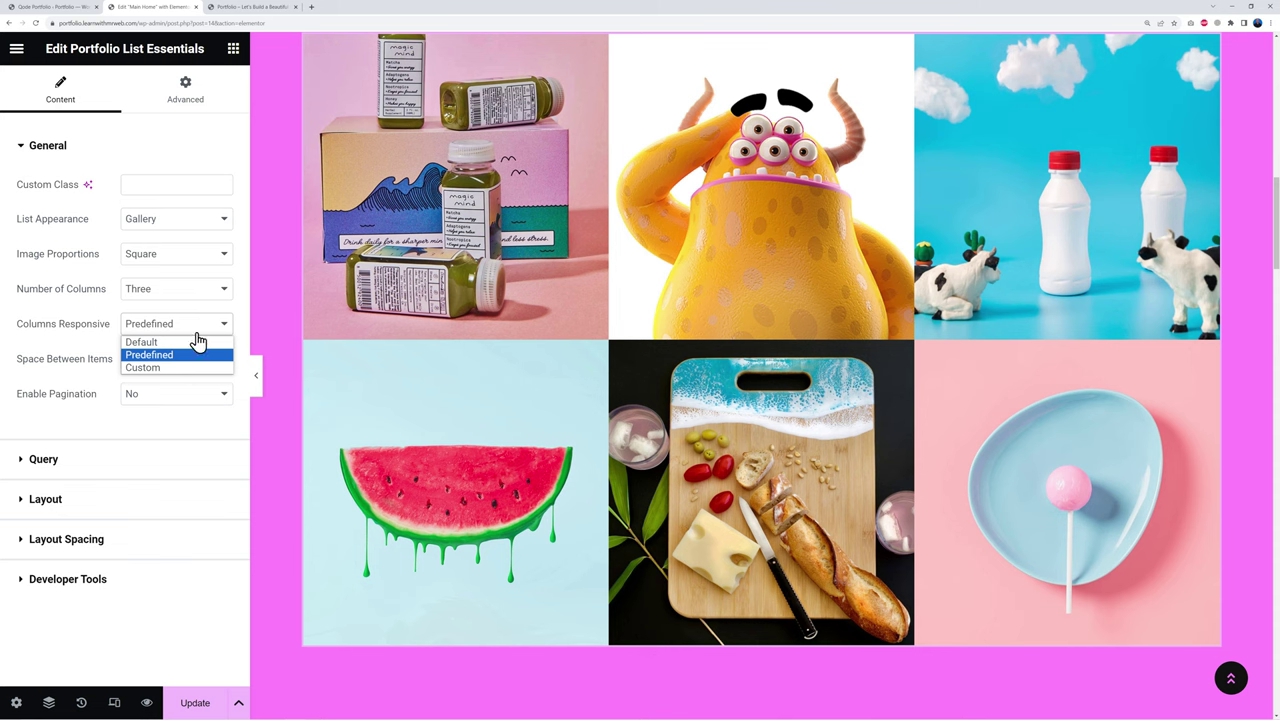
{"action": "left_click", "coordinate": [185, 342]}
{"action": "left_click", "coordinate": [208, 328]}
{"action": "left_click", "coordinate": [178, 368]}
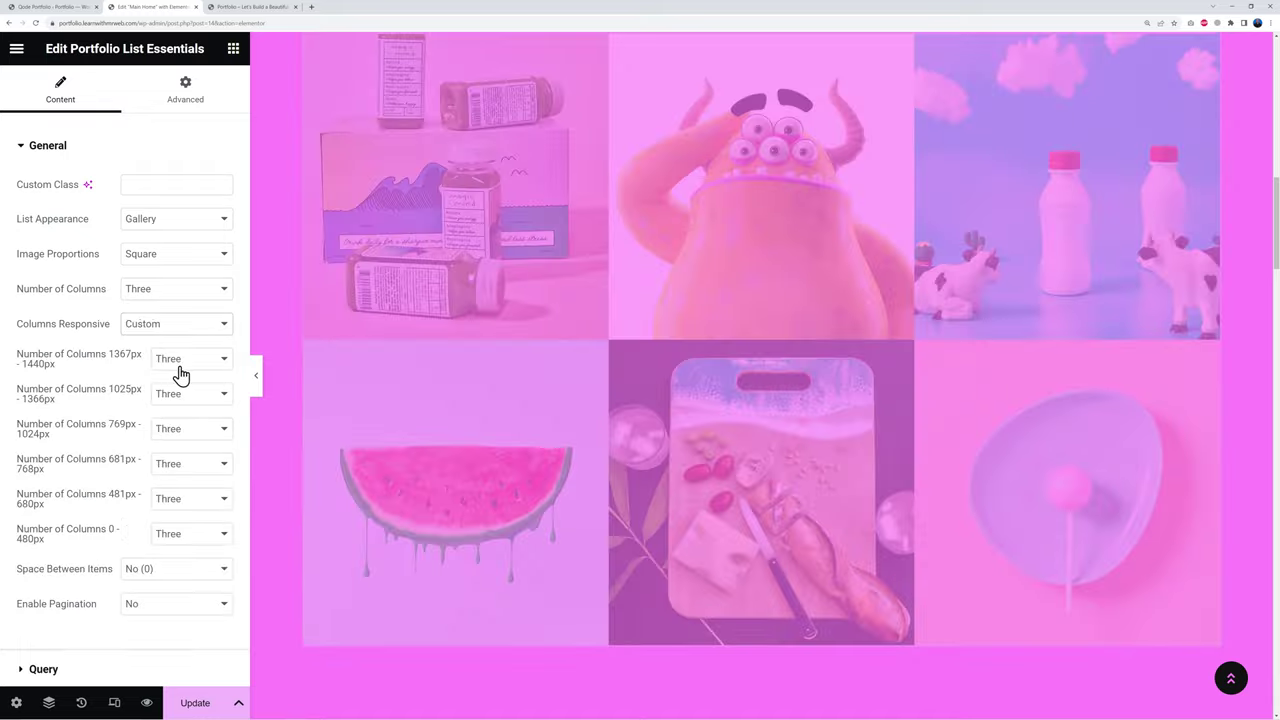
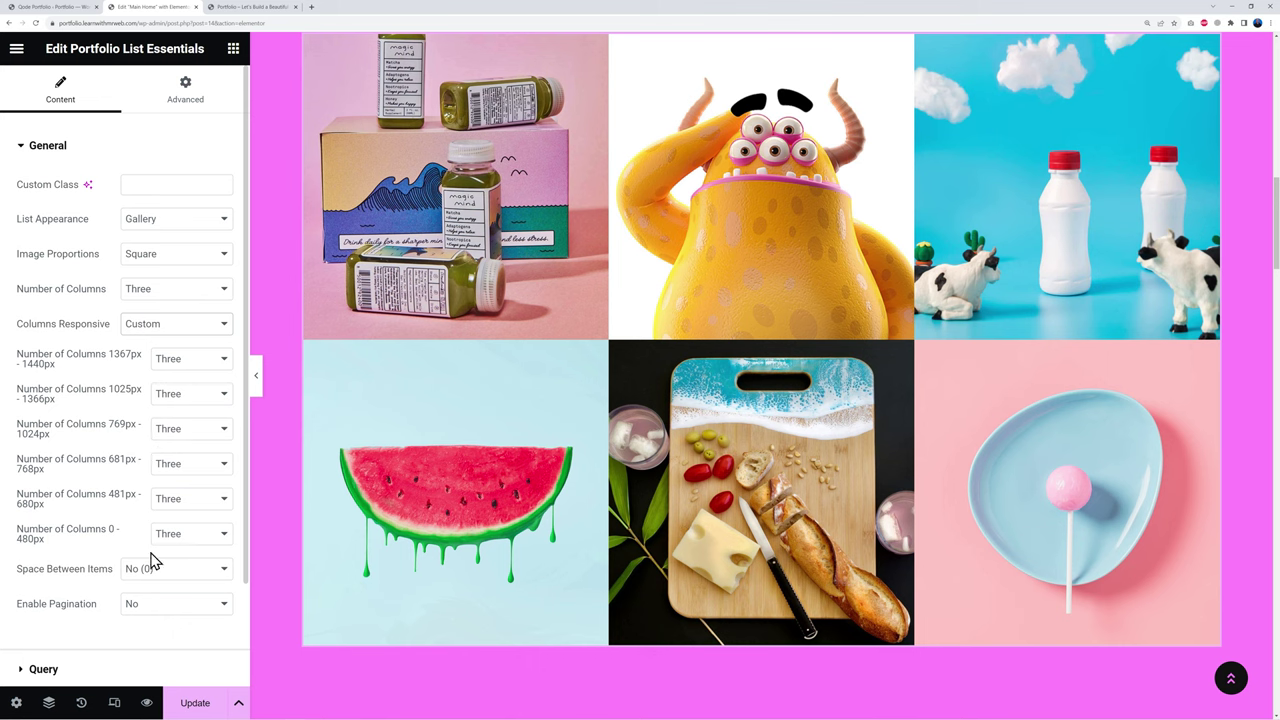
Step: Preview the page at tablet and phone widths and set one gallery column for screens up to 480px
{"action": "left_click", "coordinate": [114, 705]}
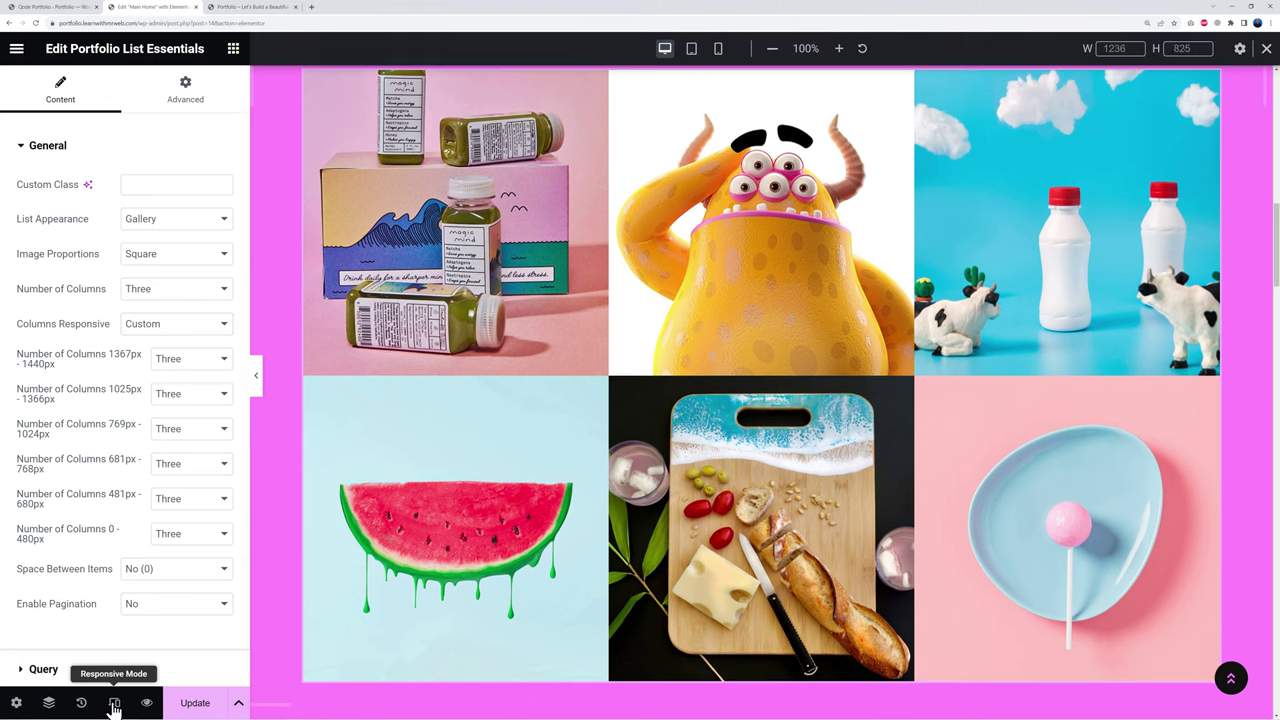
{"action": "left_click", "coordinate": [691, 52]}
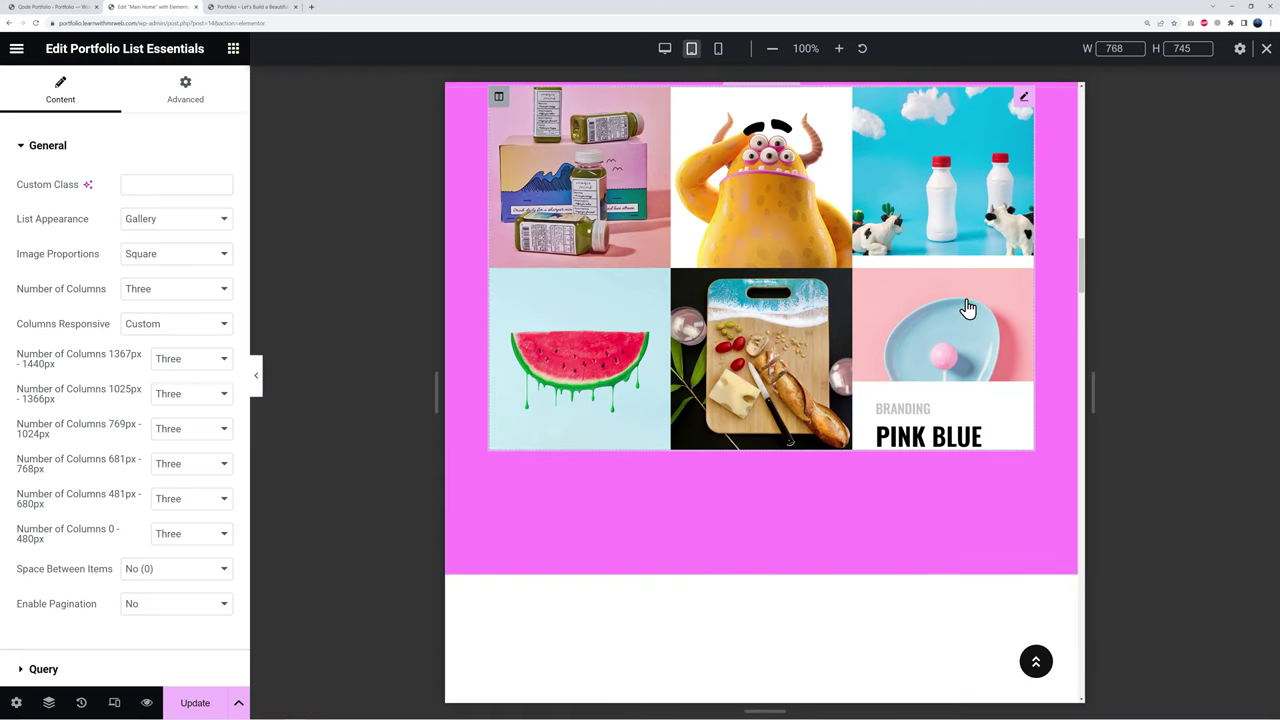
{"action": "left_click", "coordinate": [718, 48]}
{"action": "scroll", "coordinate": [835, 320], "scroll_direction": "down", "scroll_amount": 3}
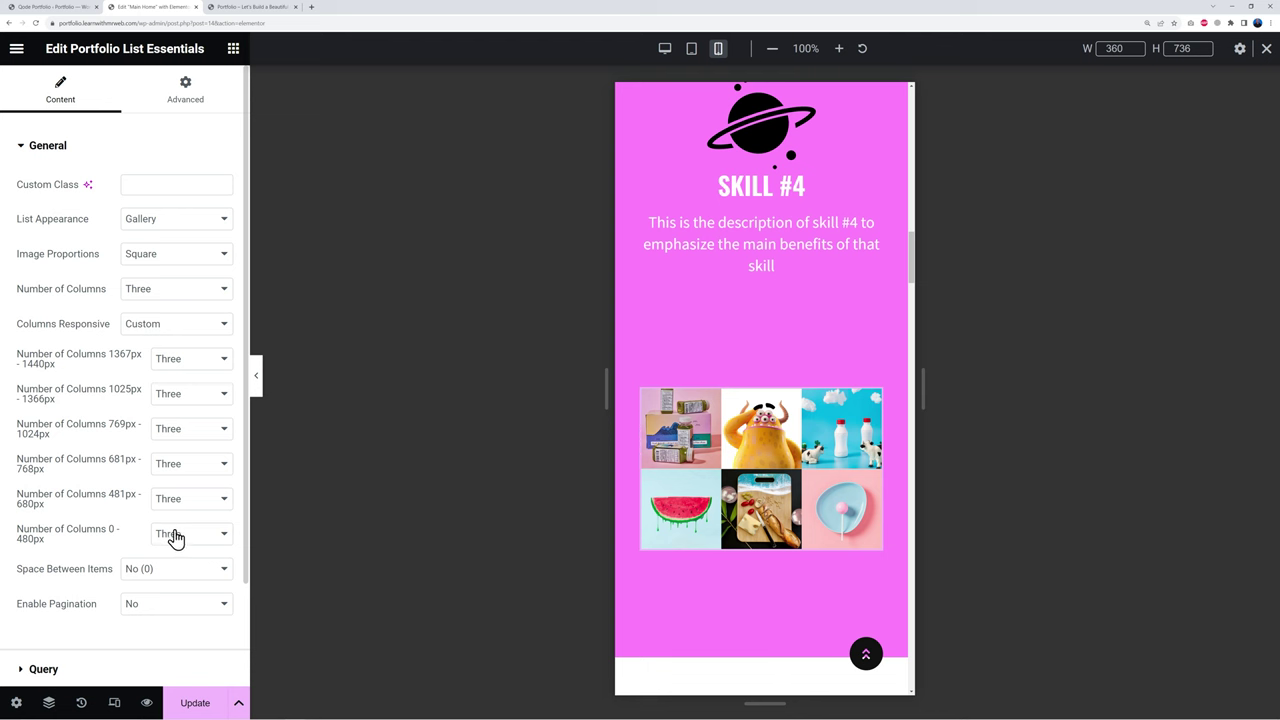
{"action": "left_click", "coordinate": [178, 537]}
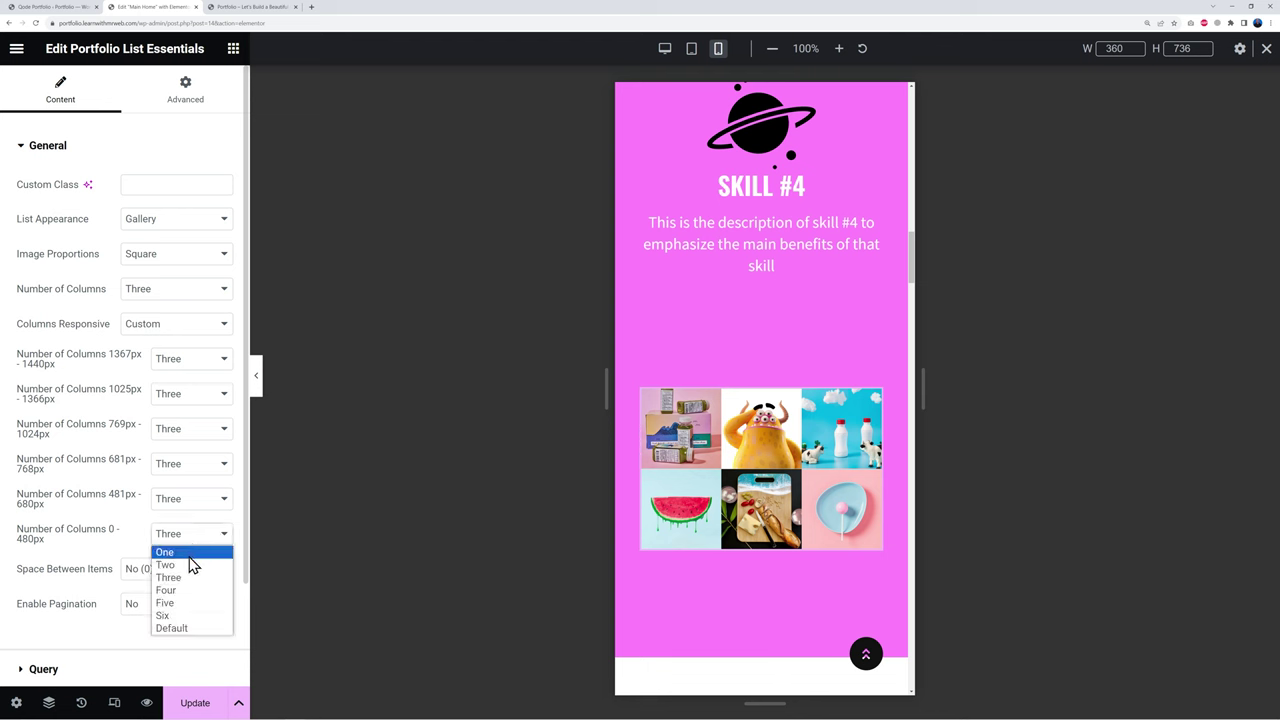
{"action": "left_click", "coordinate": [190, 565]}
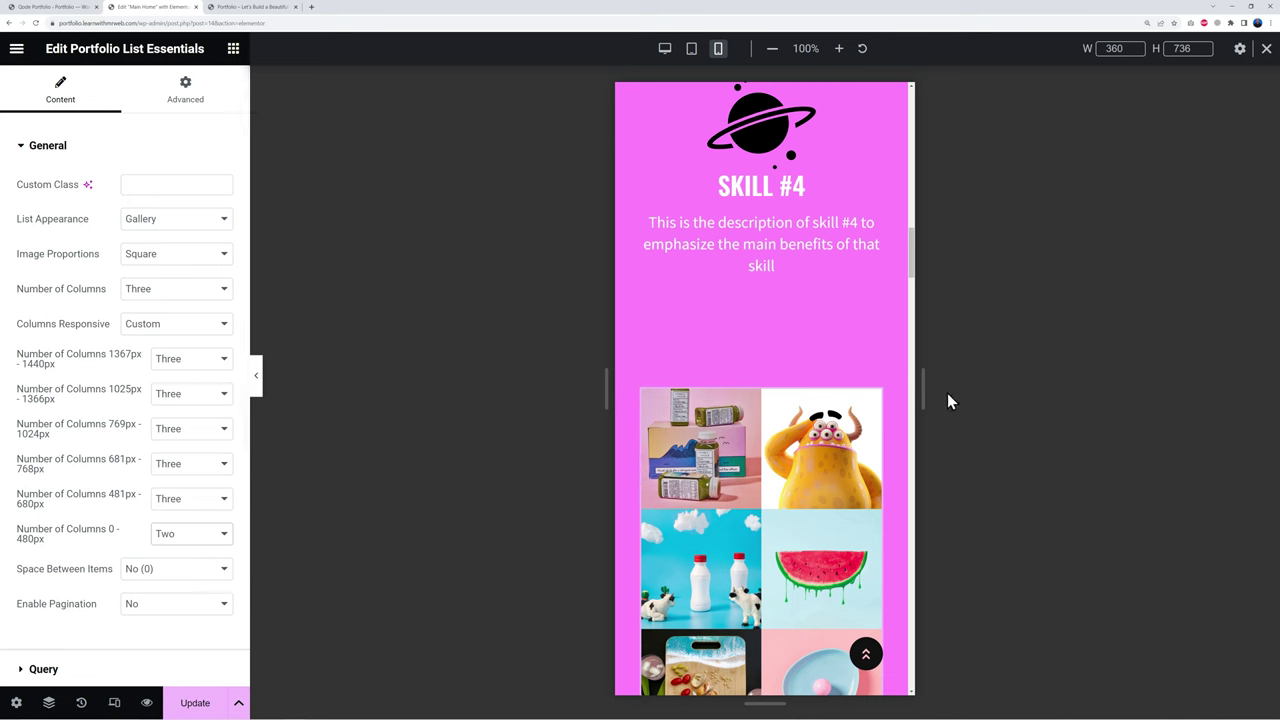
{"action": "scroll", "coordinate": [867, 337], "scroll_direction": "down", "scroll_amount": 1}
{"action": "scroll", "coordinate": [894, 372], "scroll_direction": "down", "scroll_amount": 2}
{"action": "left_click", "coordinate": [226, 540]}
{"action": "left_click", "coordinate": [214, 552]}
{"action": "scroll", "coordinate": [834, 509], "scroll_direction": "down", "scroll_amount": 5}
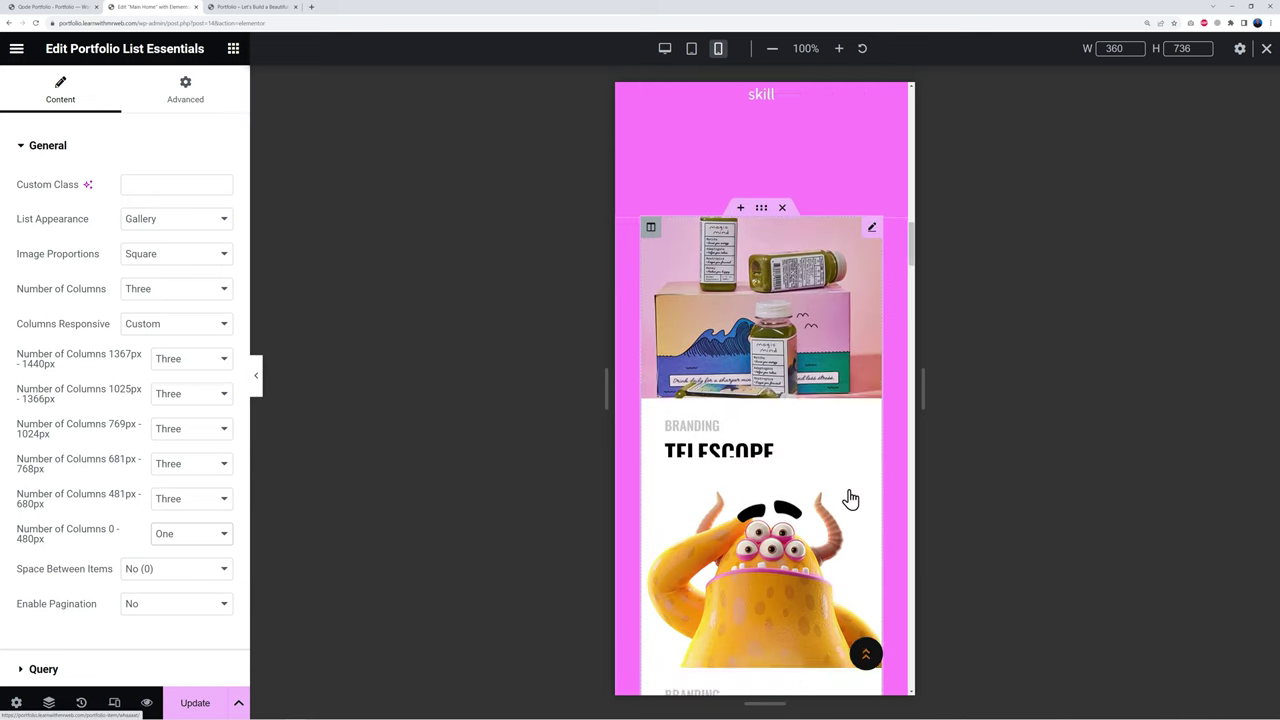
{"action": "scroll", "coordinate": [893, 481], "scroll_direction": "down", "scroll_amount": 7}
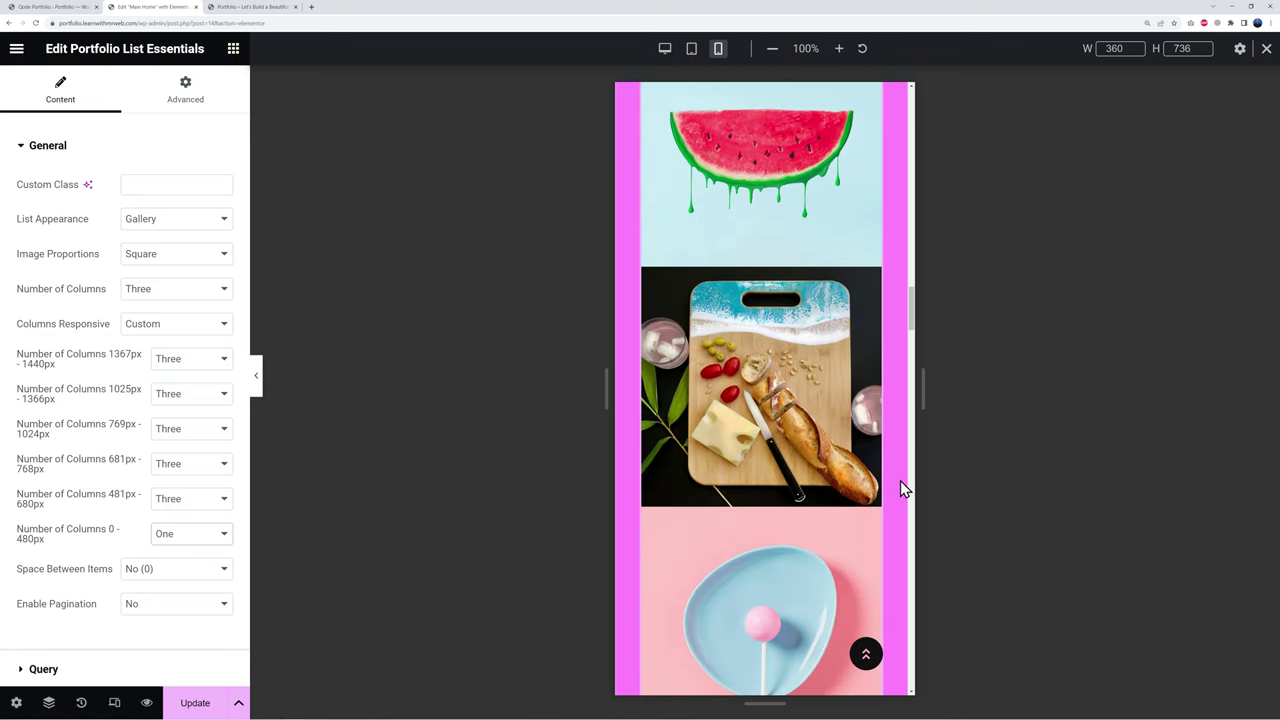
{"action": "scroll", "coordinate": [900, 481], "scroll_direction": "up", "scroll_amount": 6}
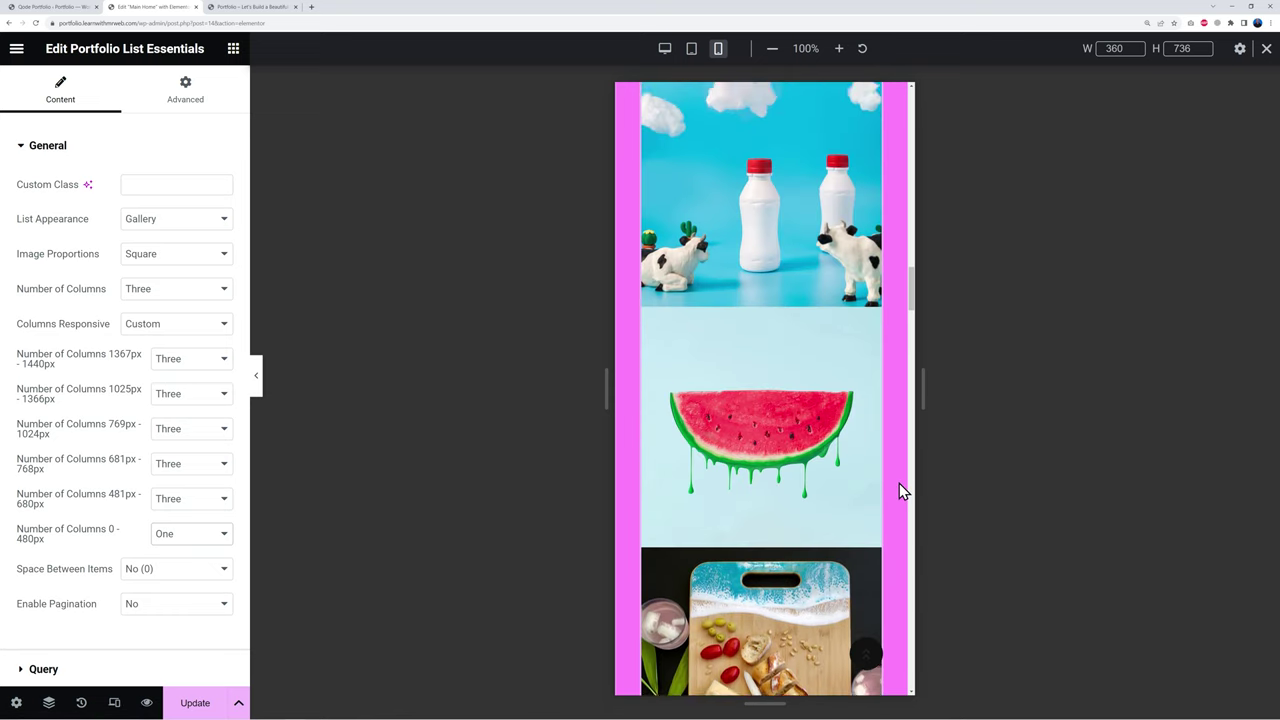
{"action": "scroll", "coordinate": [899, 483], "scroll_direction": "up", "scroll_amount": 7}
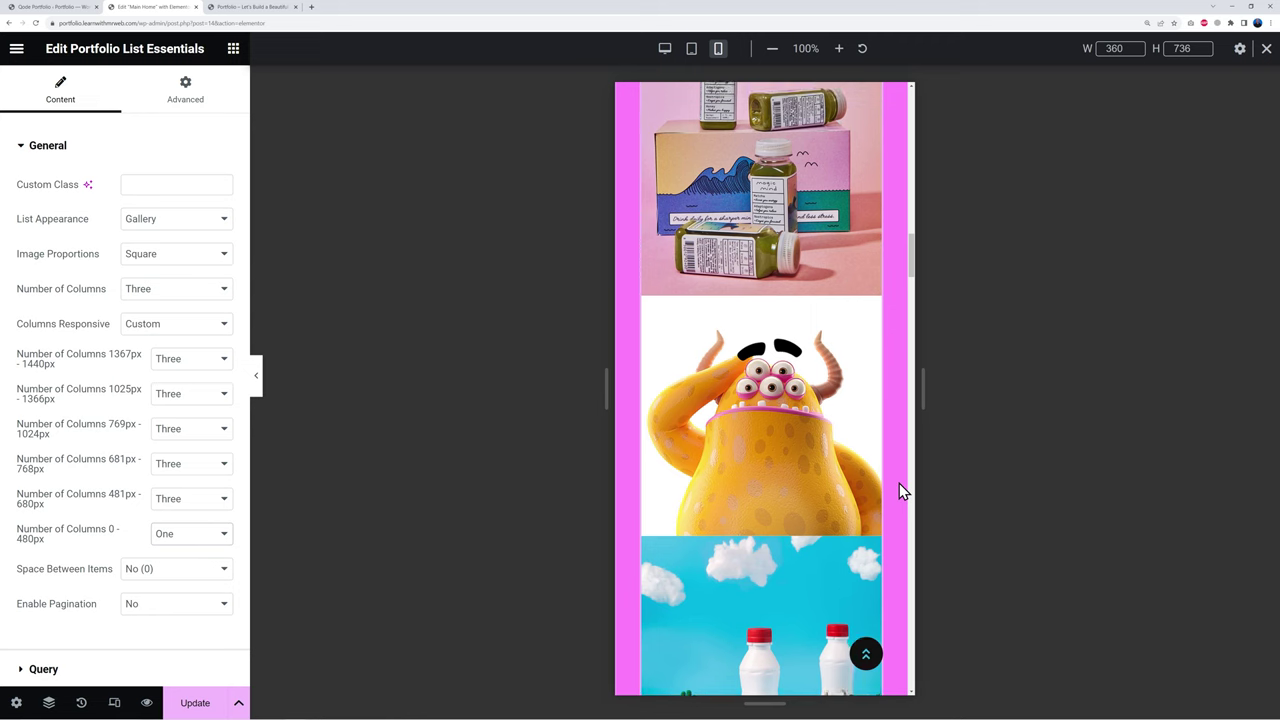
{"action": "scroll", "coordinate": [898, 483], "scroll_direction": "up", "scroll_amount": 2}
{"action": "scroll", "coordinate": [886, 463], "scroll_direction": "down", "scroll_amount": 1}
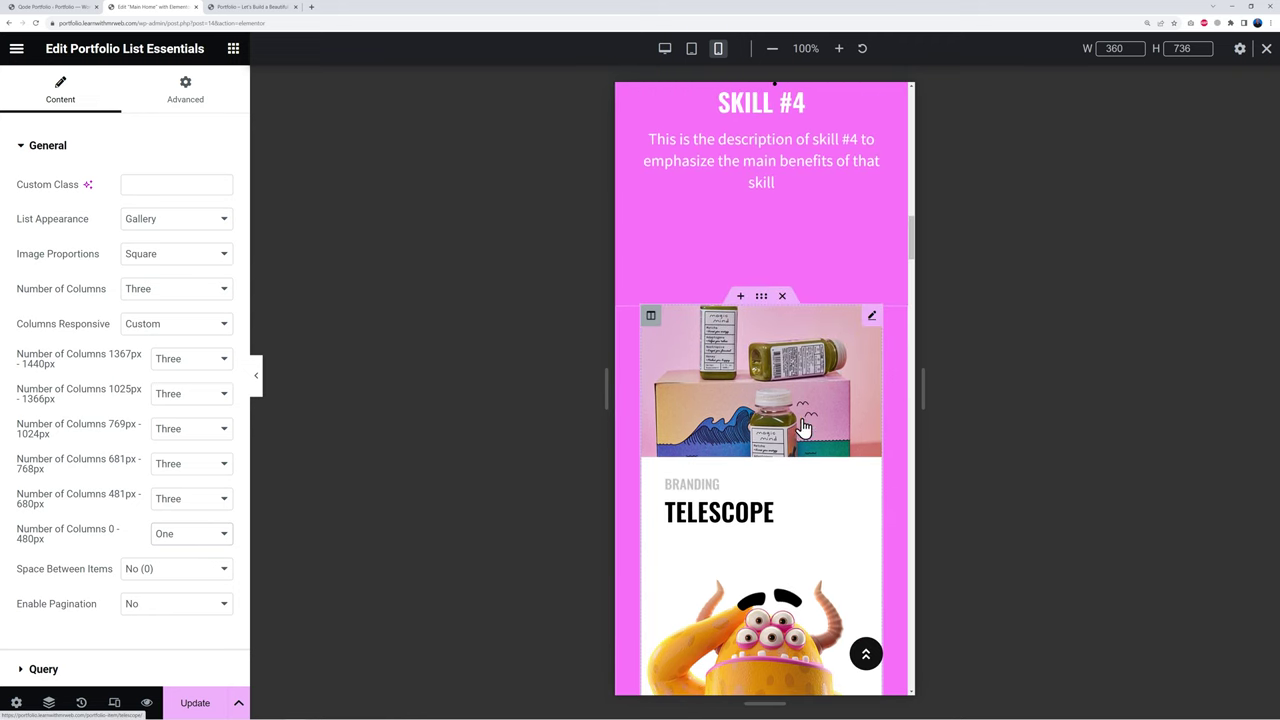
{"action": "scroll", "coordinate": [806, 511], "scroll_direction": "down", "scroll_amount": 2}
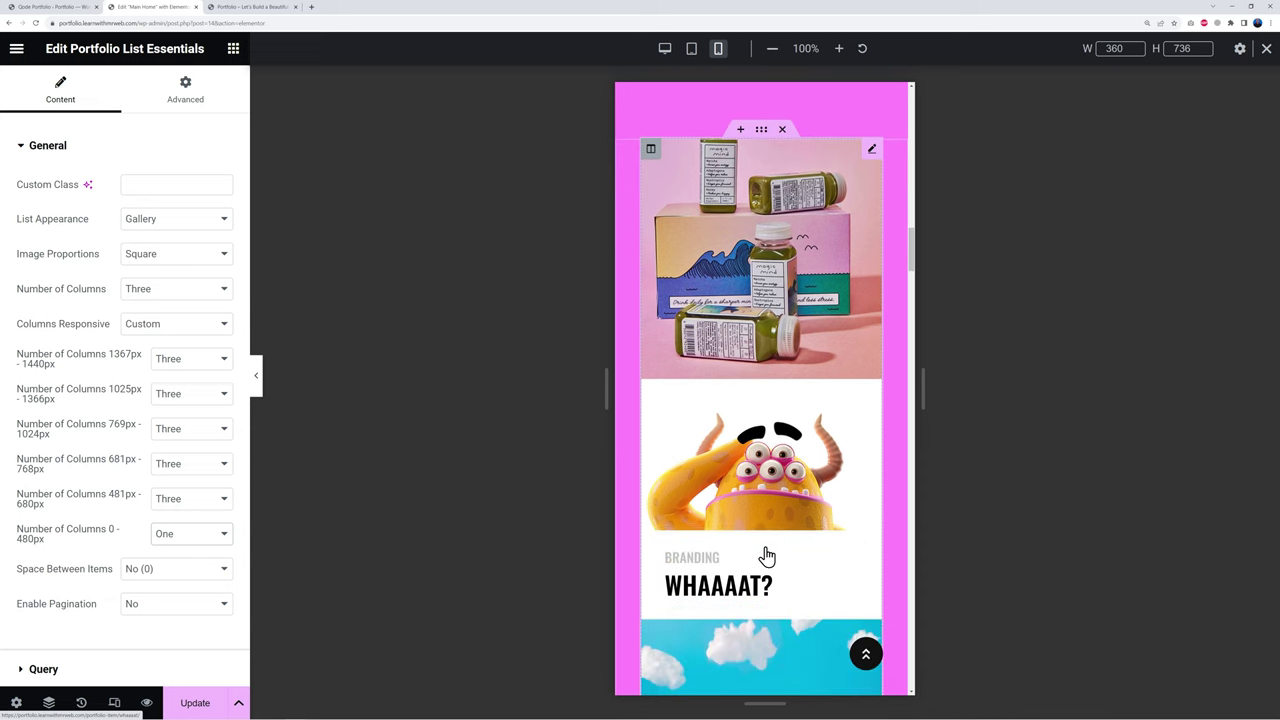
{"action": "scroll", "coordinate": [894, 470], "scroll_direction": "up", "scroll_amount": 2}
{"action": "scroll", "coordinate": [894, 470], "scroll_direction": "down", "scroll_amount": 1}
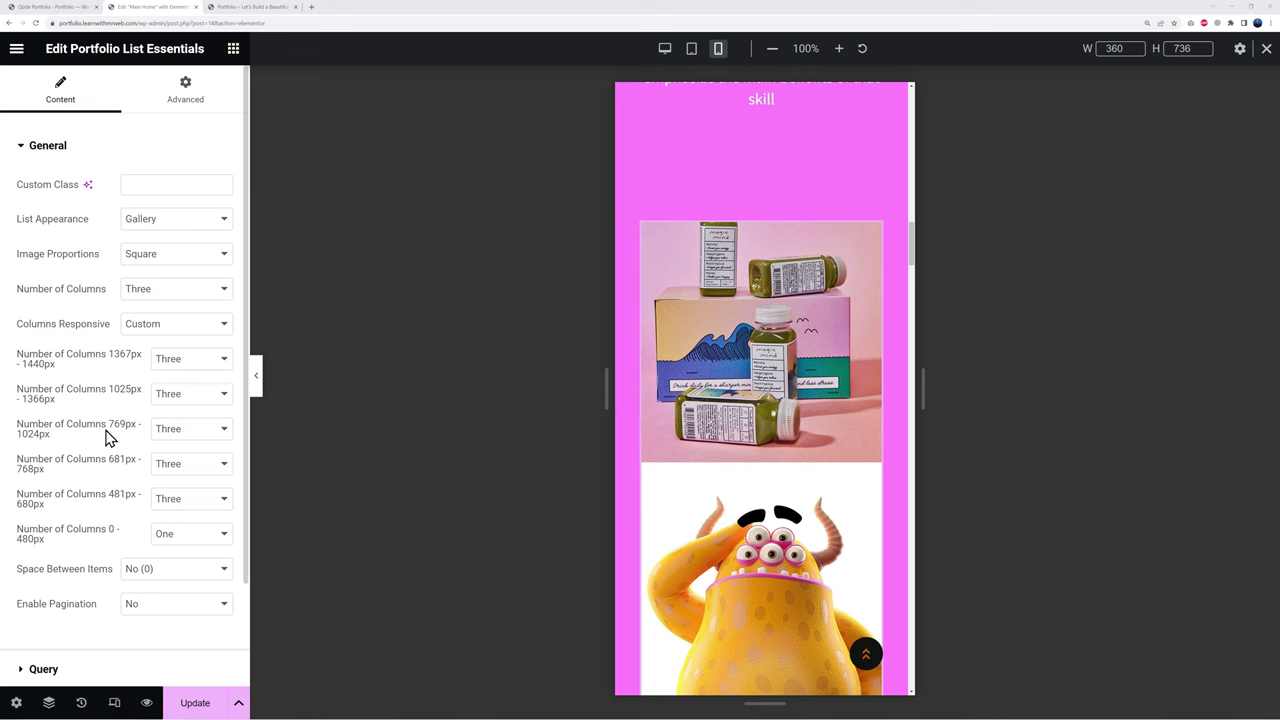
Step: Set two columns for 769–1024px and 681–768px, one for 481–680px, and update the page
{"action": "left_click", "coordinate": [170, 430]}
{"action": "left_click", "coordinate": [188, 460]}
{"action": "left_click", "coordinate": [196, 466]}
{"action": "left_click", "coordinate": [194, 493]}
{"action": "left_click", "coordinate": [196, 506]}
{"action": "left_click", "coordinate": [189, 518]}
{"action": "left_click", "coordinate": [192, 704]}
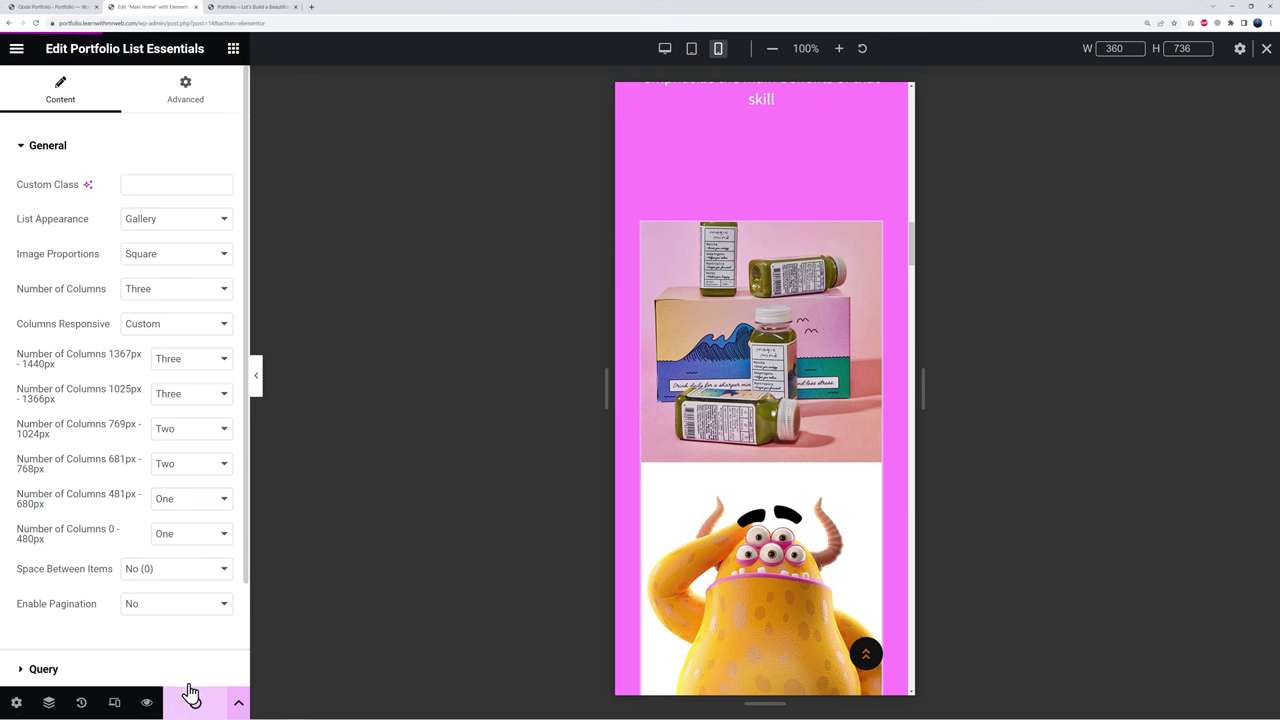
{"action": "left_click", "coordinate": [1266, 48]}
{"action": "scroll", "coordinate": [686, 380], "scroll_direction": "up", "scroll_amount": 1}
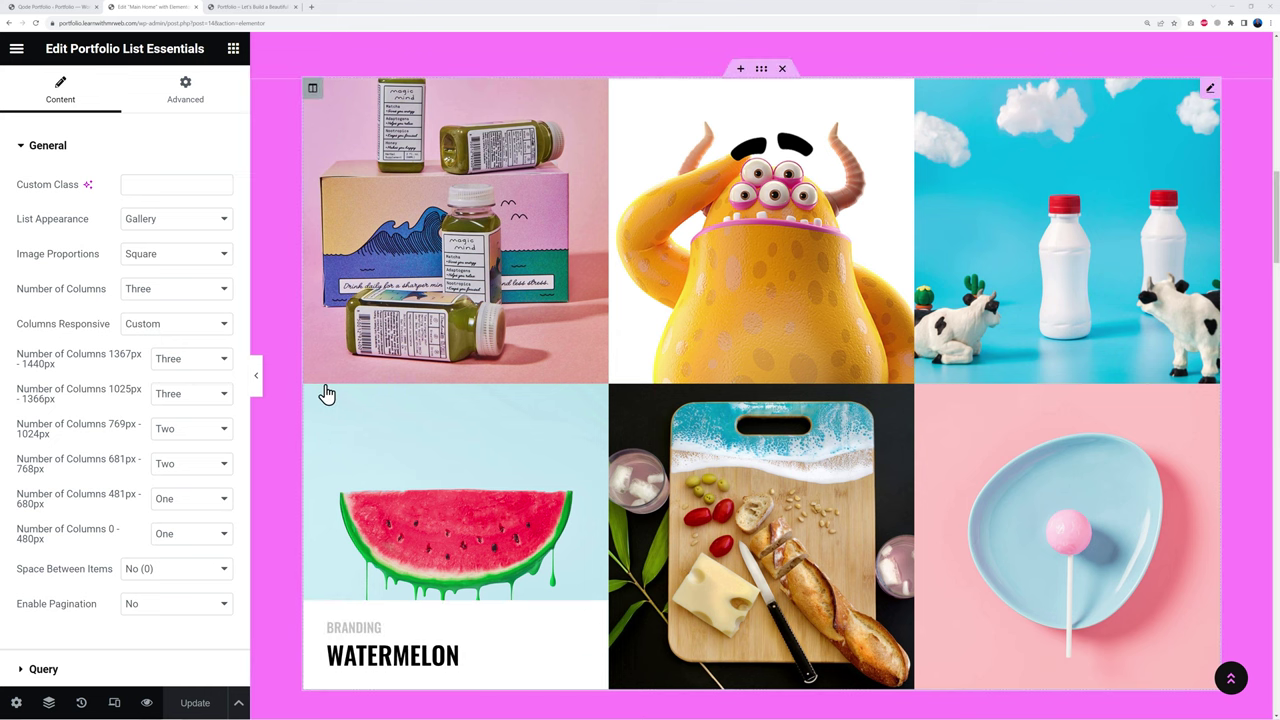
{"action": "left_click", "coordinate": [222, 570]}
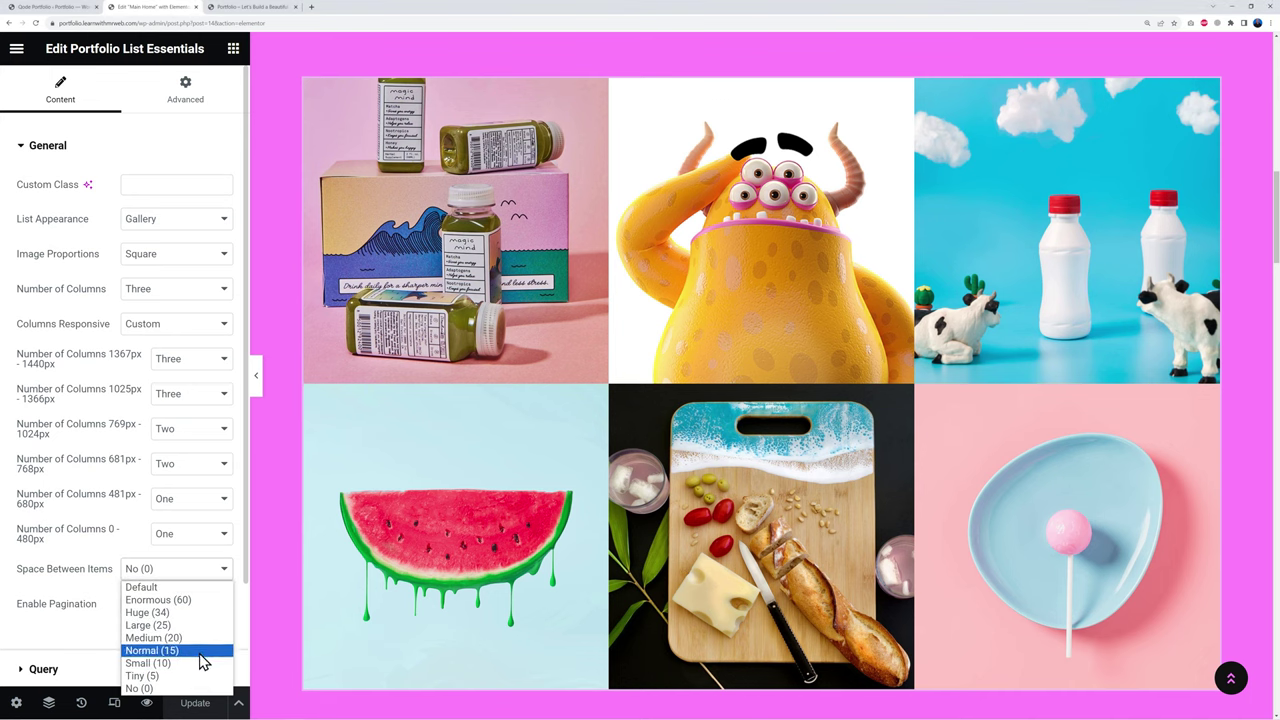
{"action": "left_click", "coordinate": [195, 677]}
{"action": "left_click", "coordinate": [201, 574]}
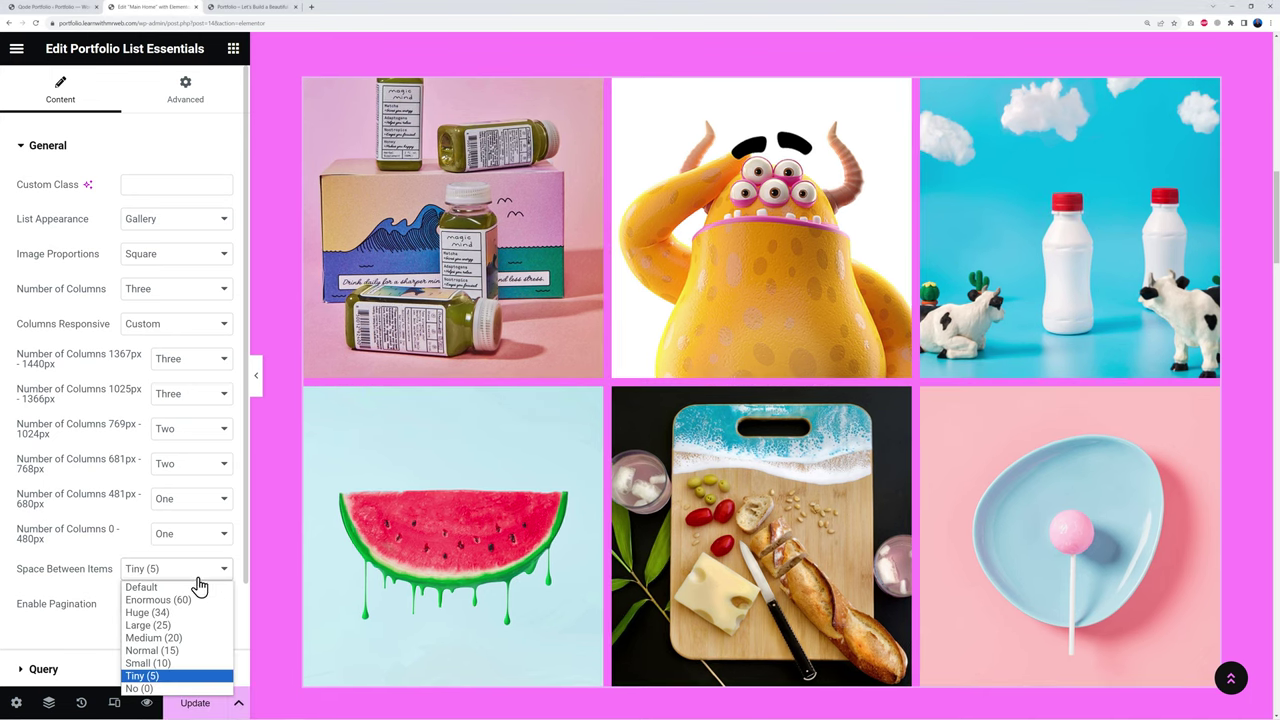
{"action": "left_click", "coordinate": [188, 655]}
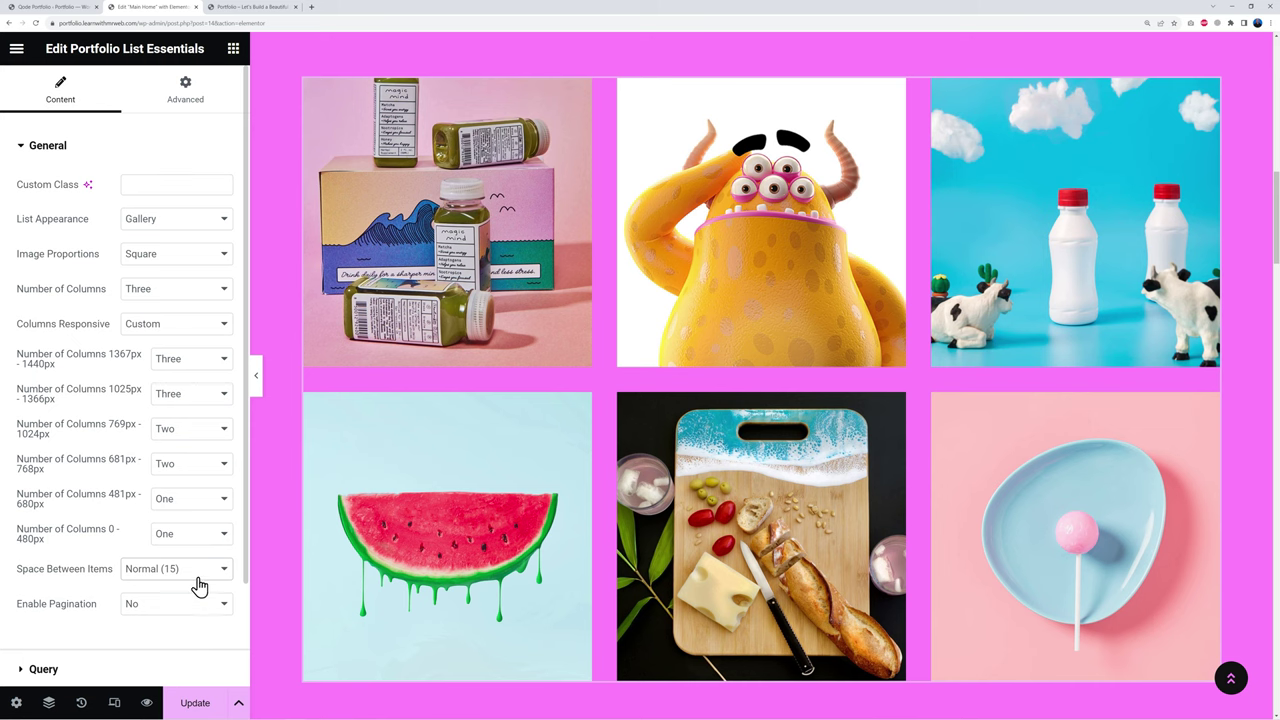
{"action": "left_click", "coordinate": [200, 574]}
{"action": "left_click", "coordinate": [190, 612]}
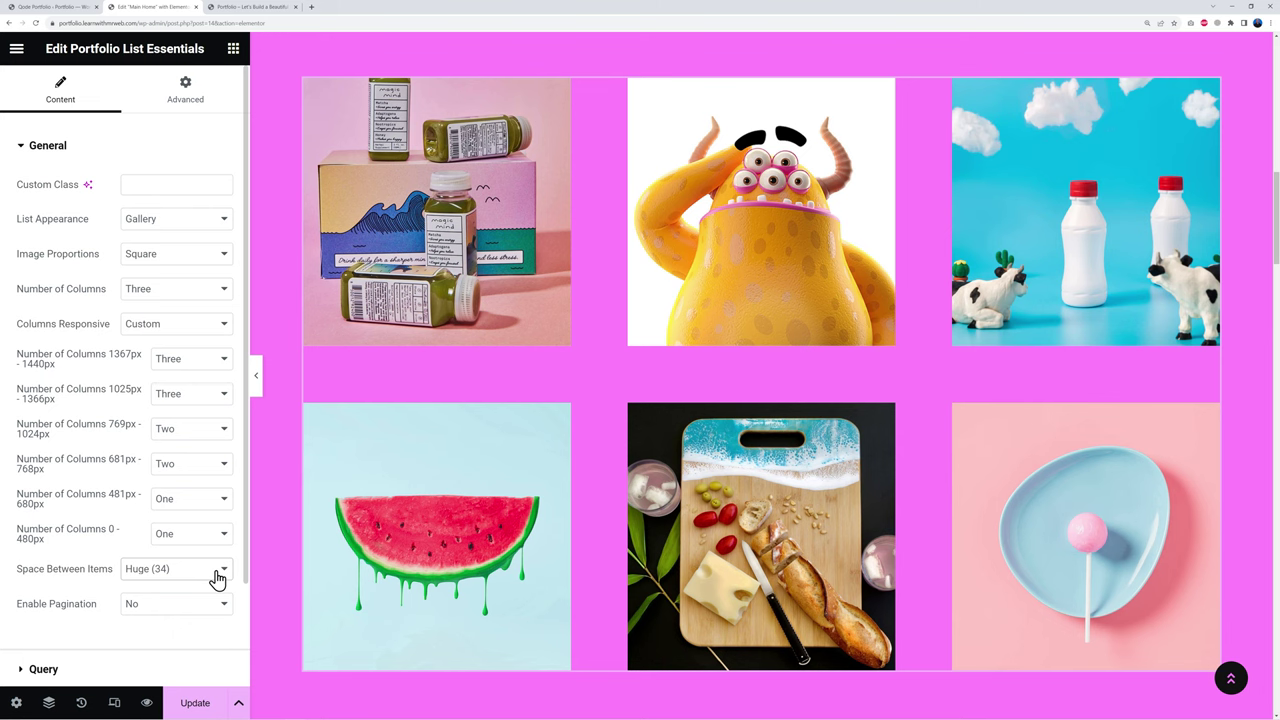
{"action": "left_click", "coordinate": [217, 578]}
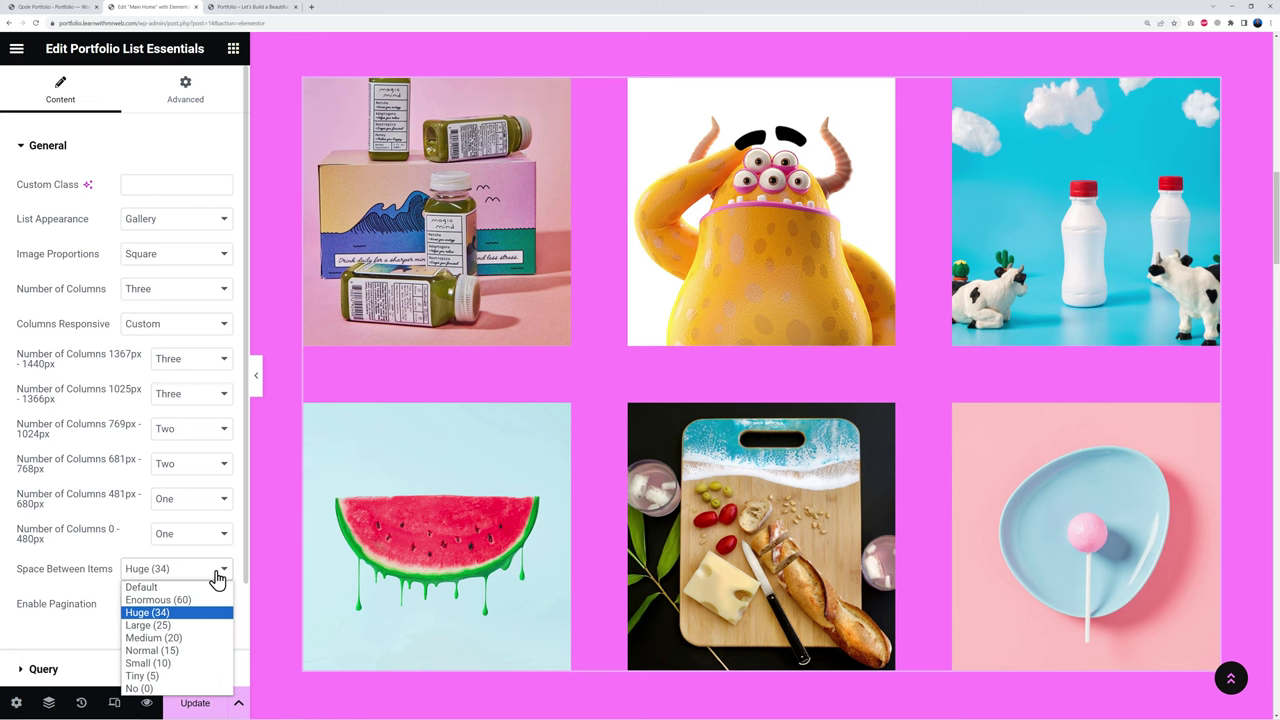
{"action": "left_click", "coordinate": [140, 688]}
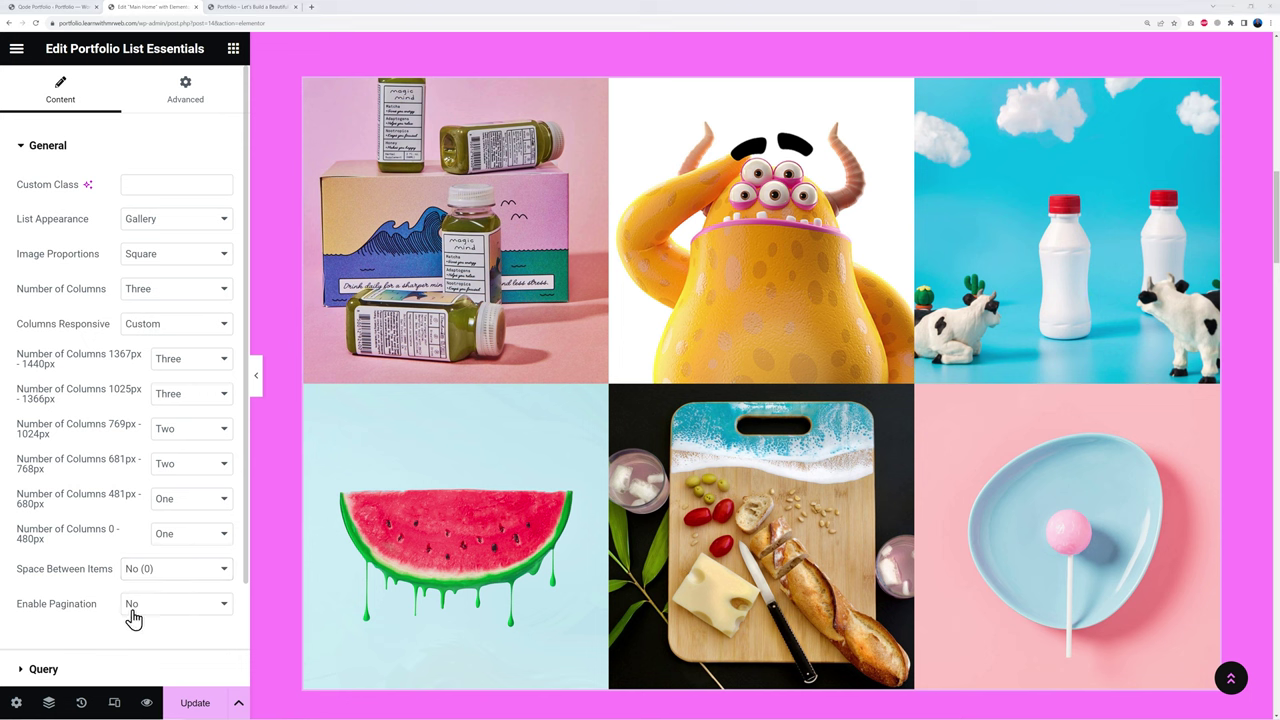
{"action": "left_click", "coordinate": [135, 610]}
Step: Toggle gallery pagination to Yes and back to No, then expand the Query section
{"action": "left_click", "coordinate": [151, 612]}
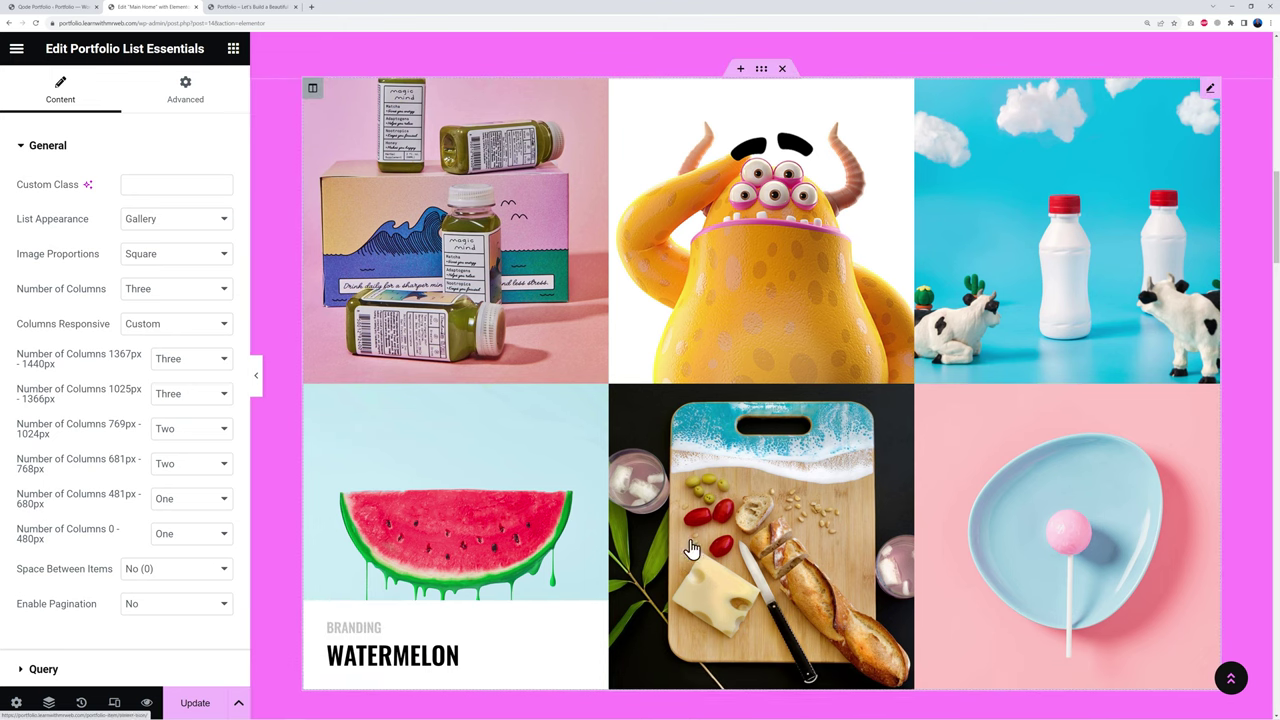
{"action": "scroll", "coordinate": [537, 560], "scroll_direction": "down", "scroll_amount": 3}
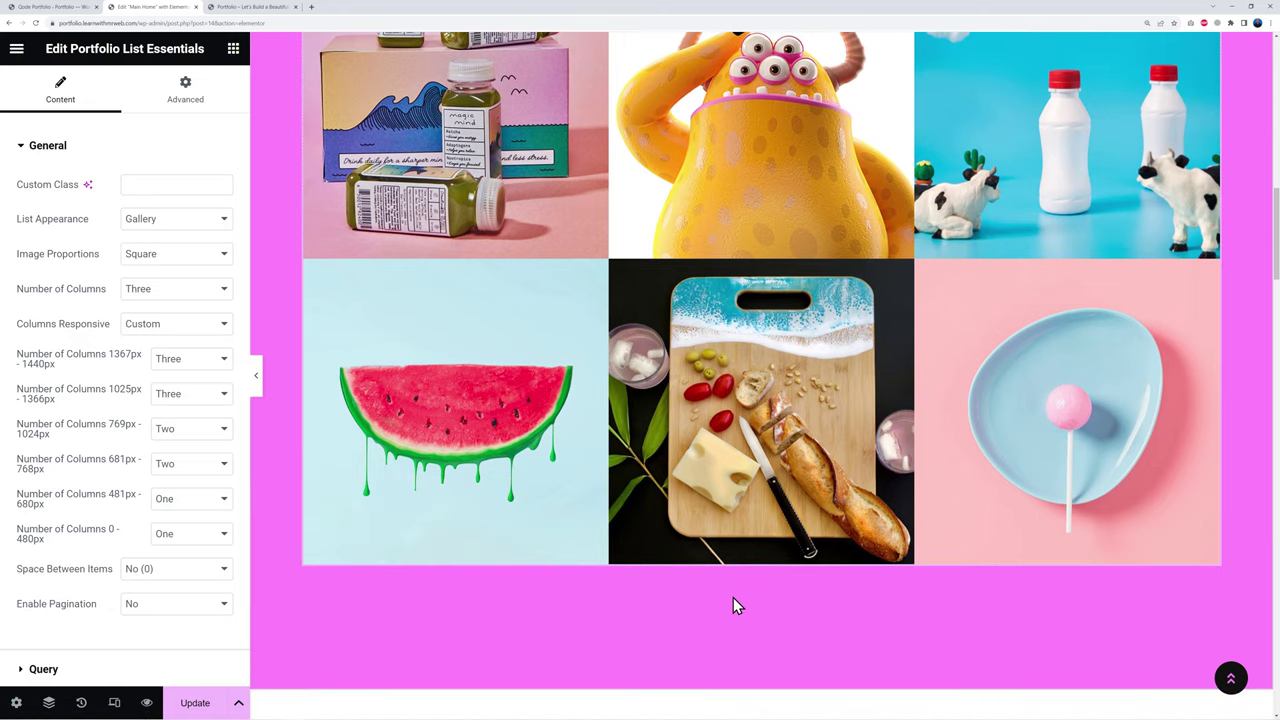
{"action": "left_click", "coordinate": [217, 604]}
{"action": "left_click", "coordinate": [188, 634]}
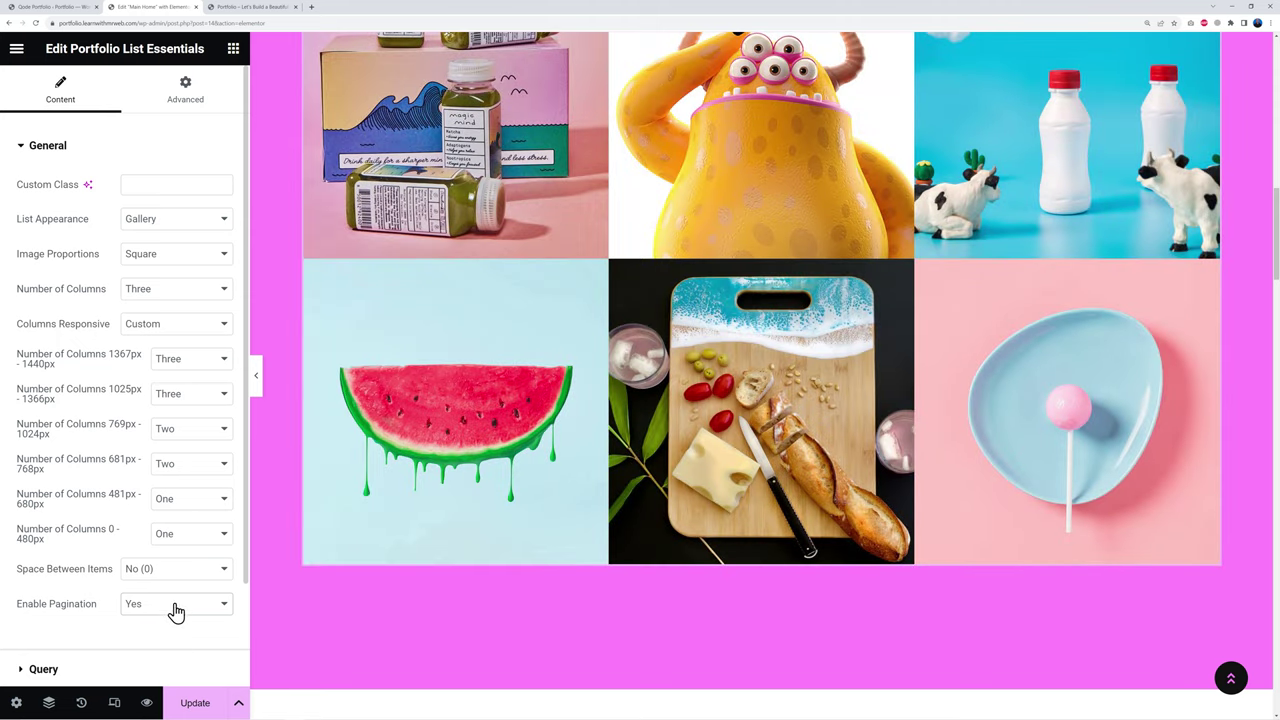
{"action": "left_click", "coordinate": [174, 610]}
{"action": "left_click", "coordinate": [170, 632]}
{"action": "scroll", "coordinate": [54, 537], "scroll_direction": "down", "scroll_amount": 1}
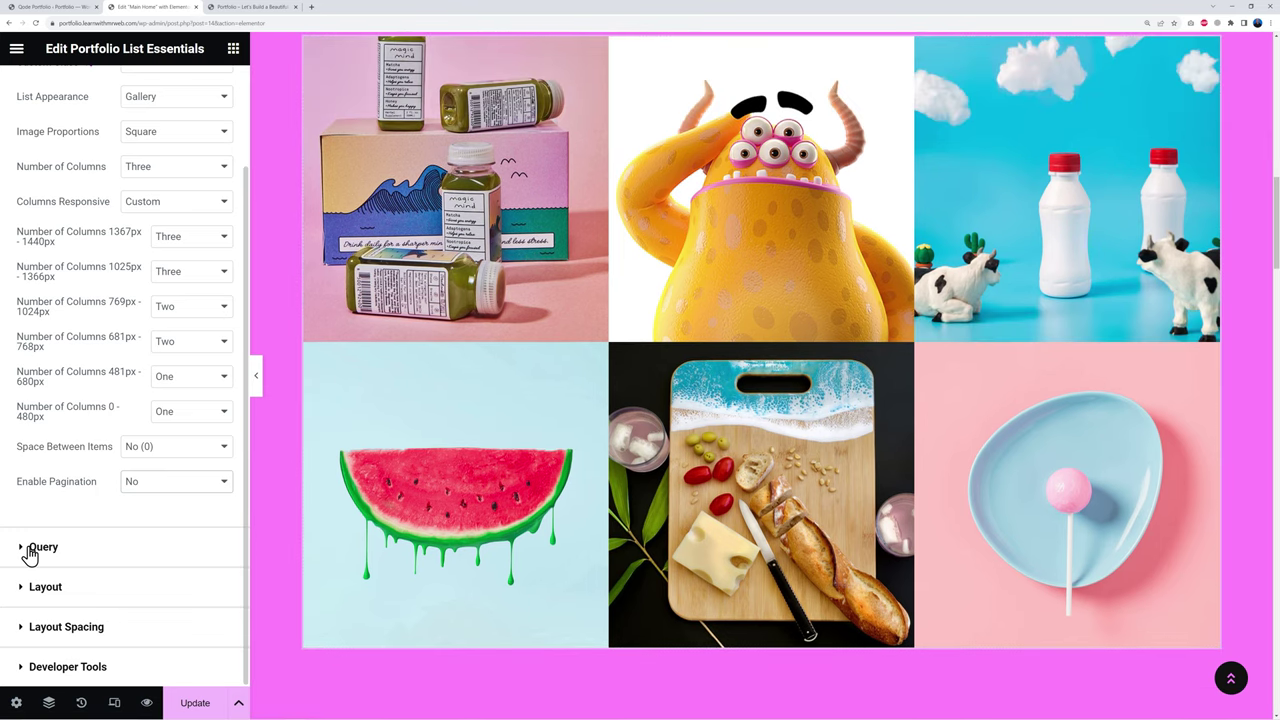
{"action": "left_click", "coordinate": [30, 550]}
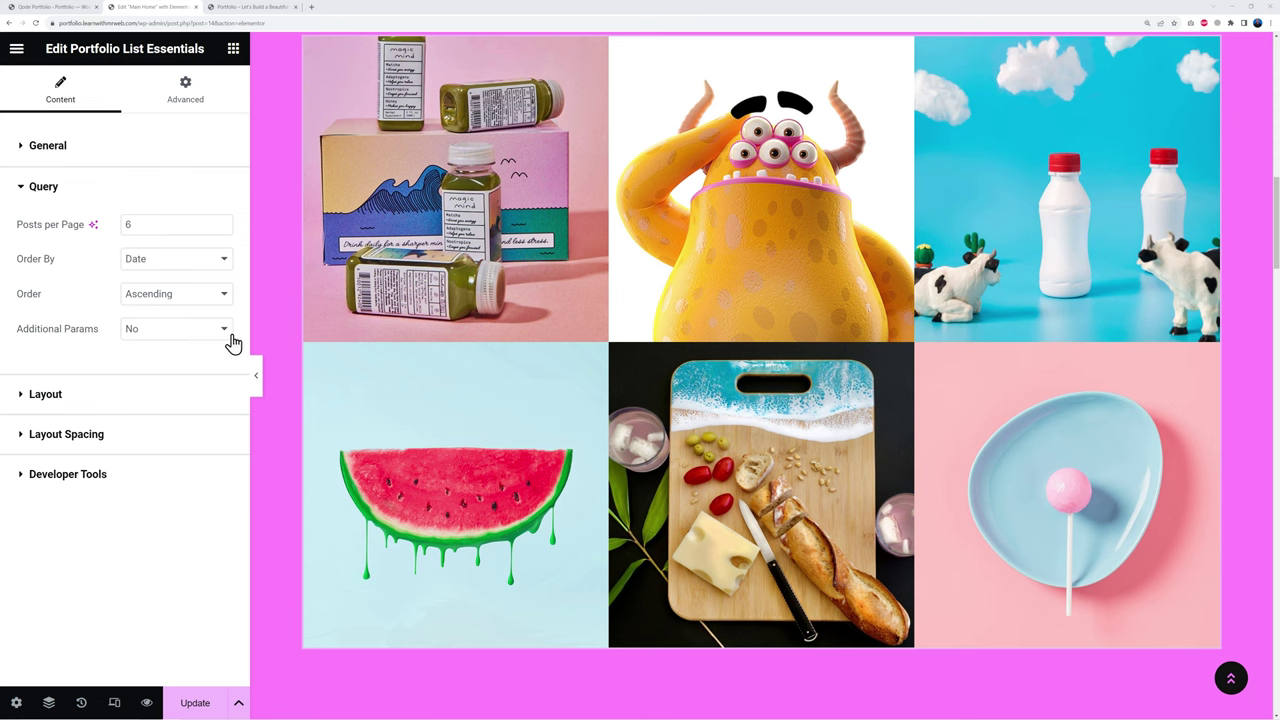
Step: Change the gallery's posts per page to 24 and reopen the Query settings
{"action": "scroll", "coordinate": [320, 443], "scroll_direction": "up", "scroll_amount": 1}
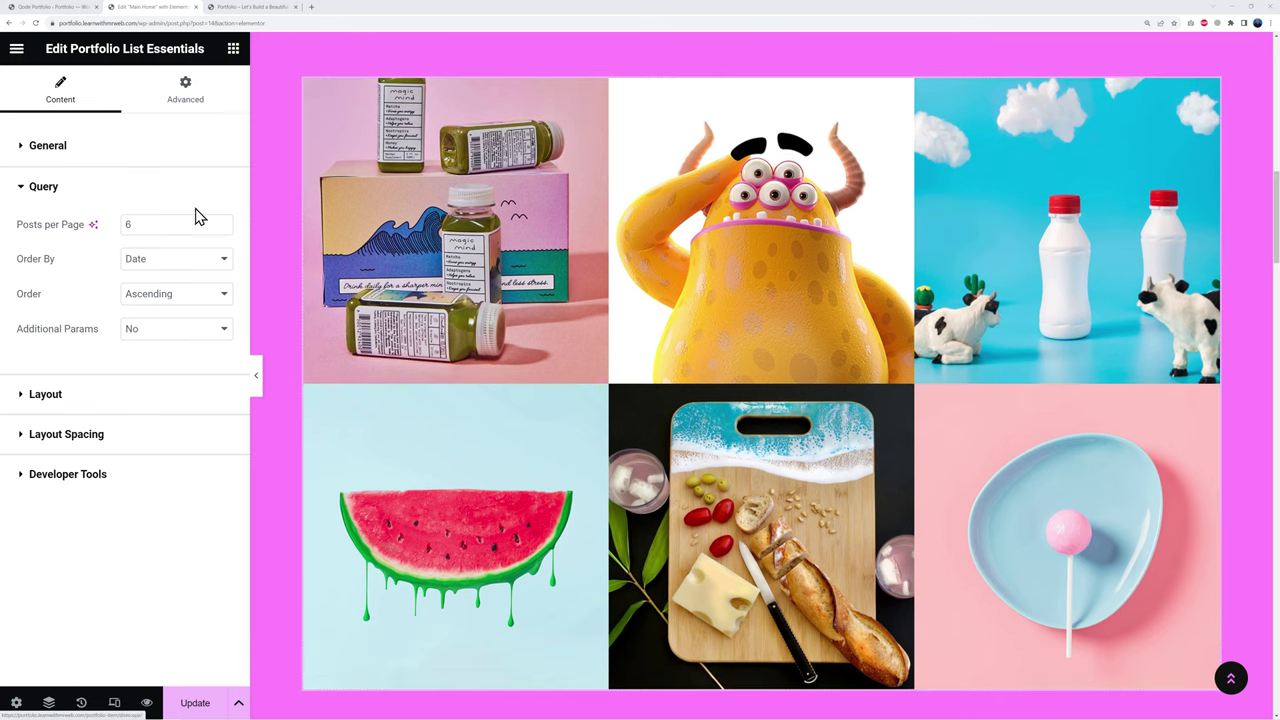
{"action": "double_click", "coordinate": [140, 225]}
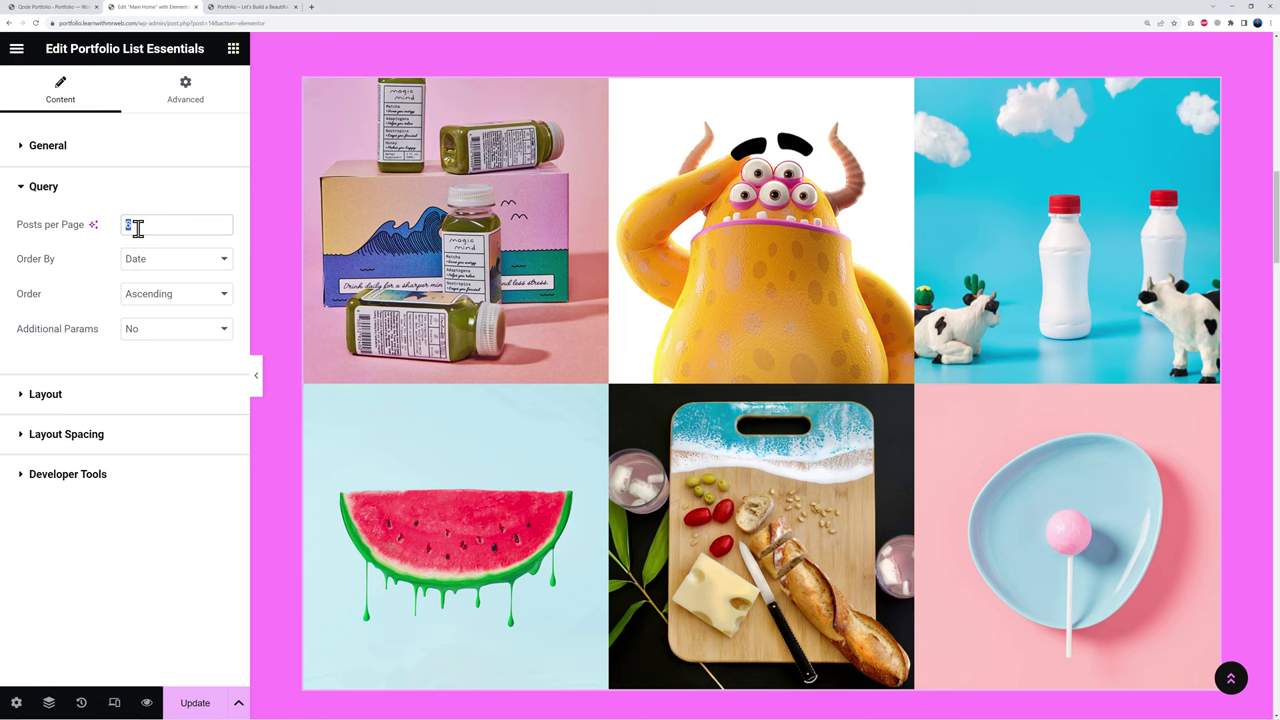
{"action": "type", "text": "24"}
{"action": "scroll", "coordinate": [63, 547], "scroll_direction": "down", "scroll_amount": 2}
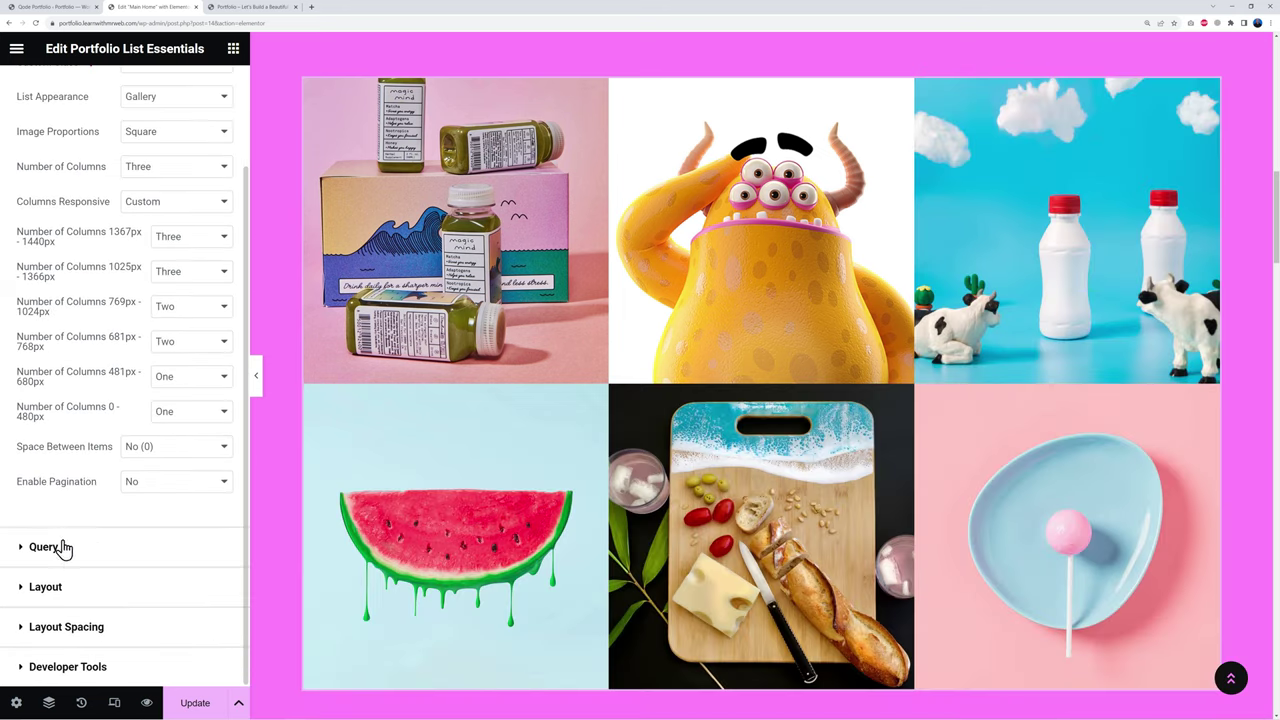
{"action": "left_click", "coordinate": [44, 547]}
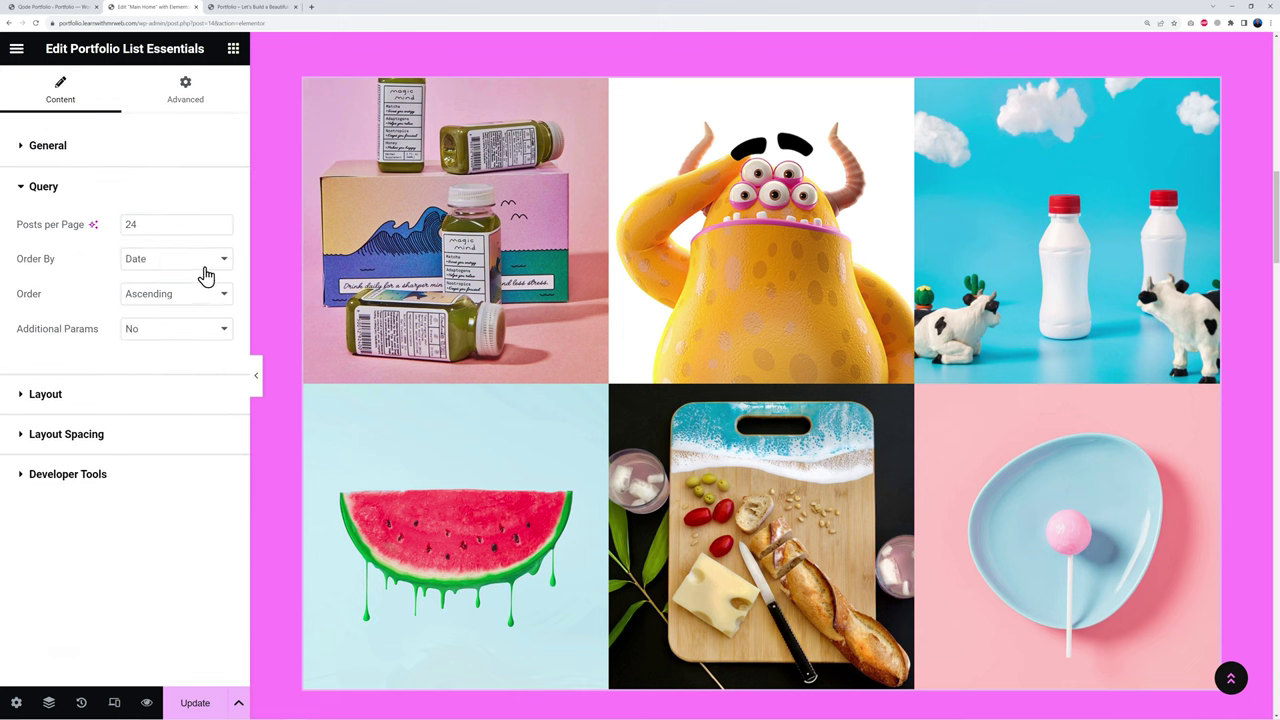
Step: Try ordering portfolio items by Title, then return to Date ascending
{"action": "left_click", "coordinate": [207, 272]}
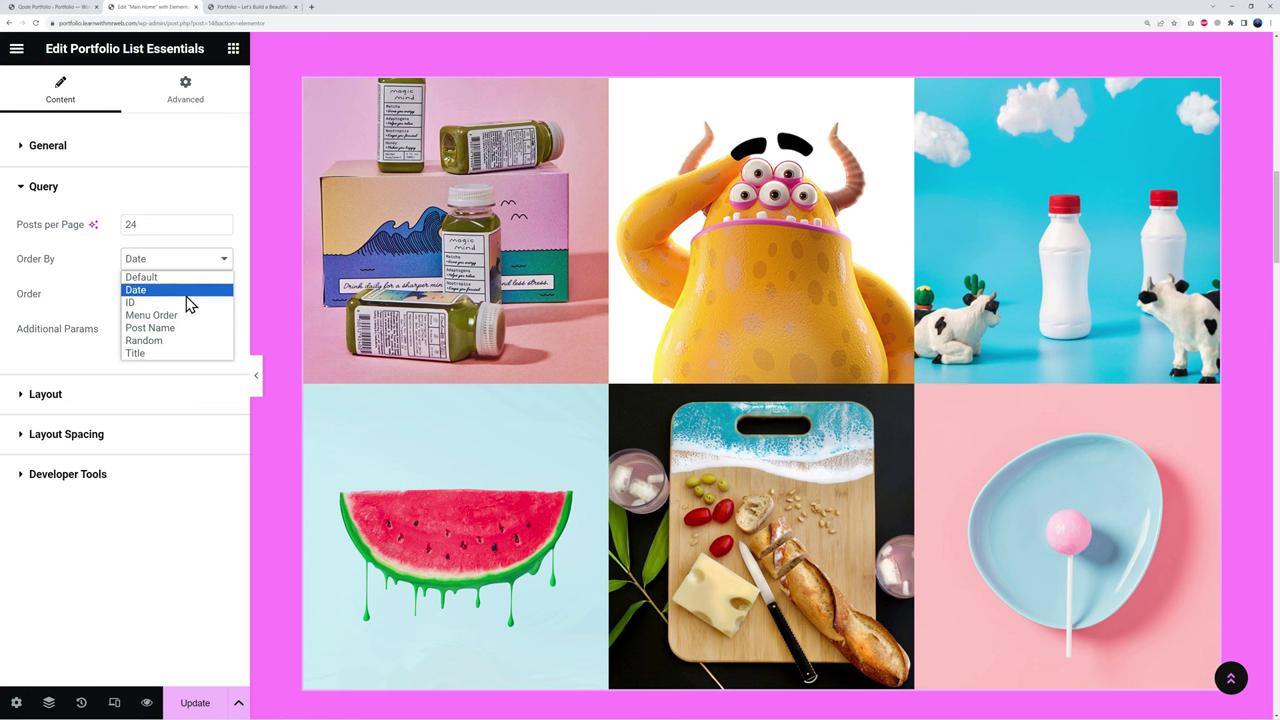
{"action": "left_click", "coordinate": [188, 294]}
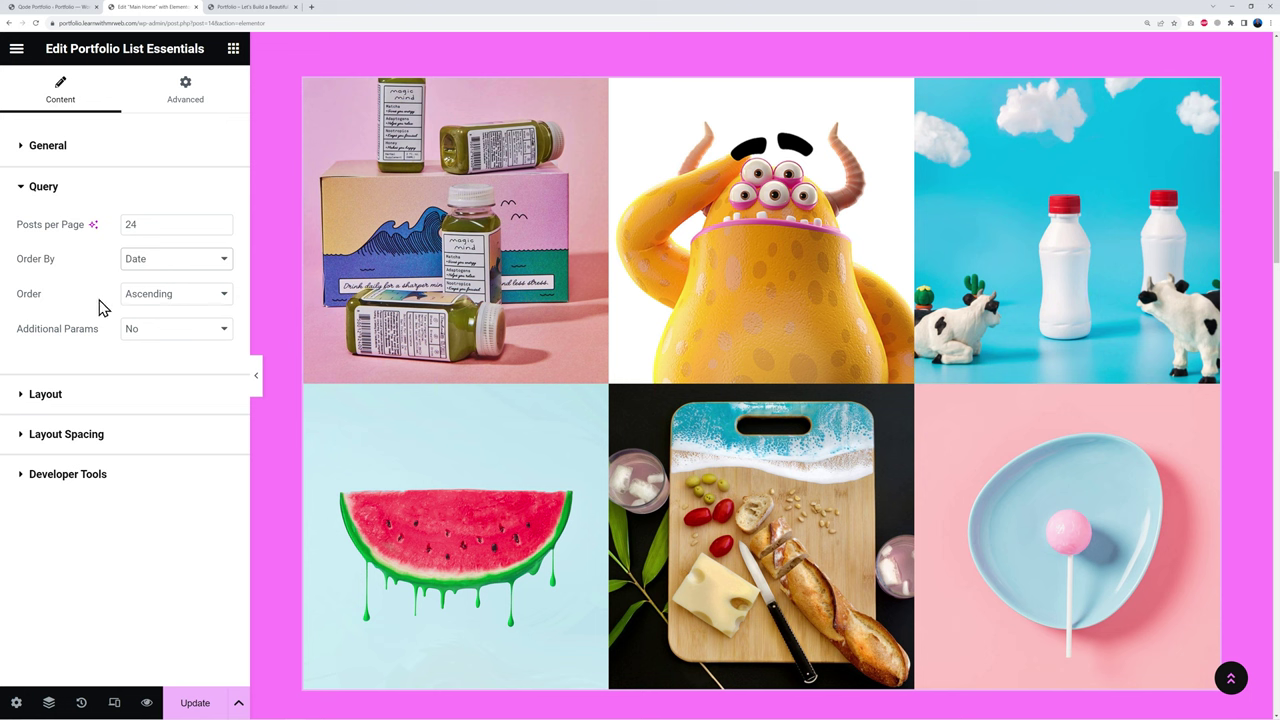
{"action": "left_click", "coordinate": [195, 306]}
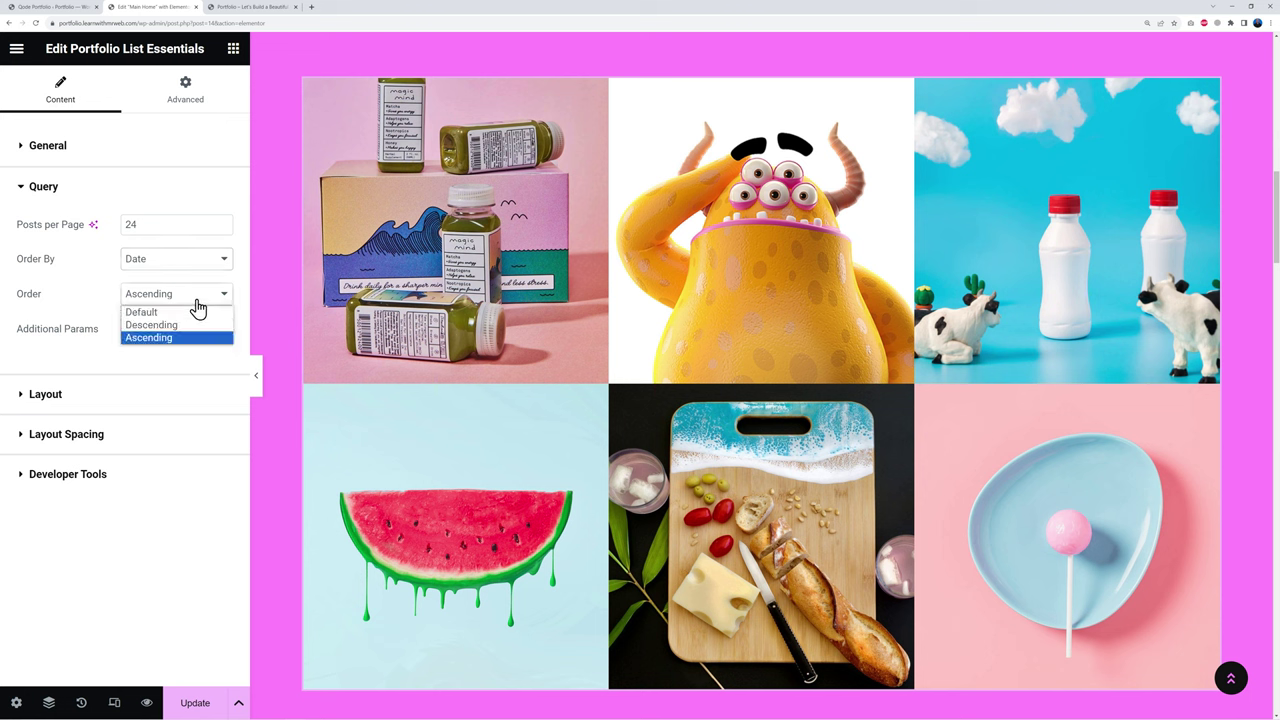
{"action": "left_click", "coordinate": [197, 305]}
{"action": "left_click", "coordinate": [213, 262]}
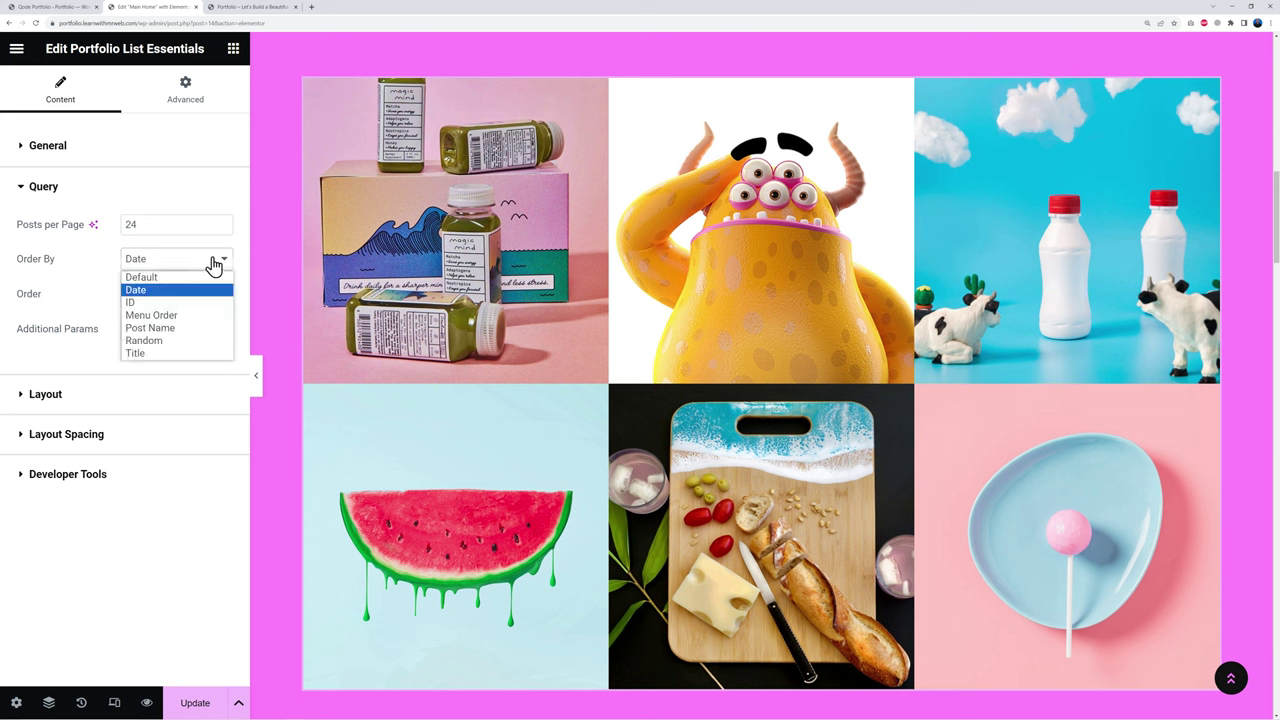
{"action": "left_click", "coordinate": [190, 355]}
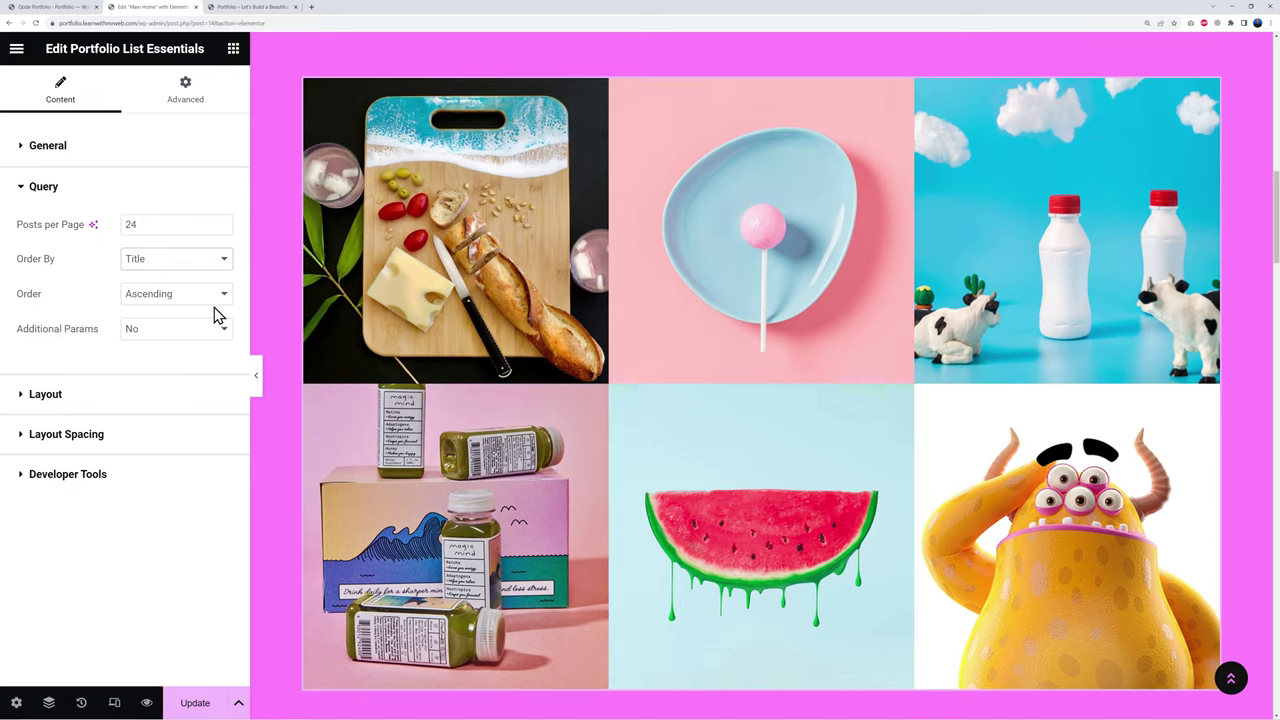
{"action": "left_click", "coordinate": [219, 300]}
{"action": "left_click", "coordinate": [220, 297]}
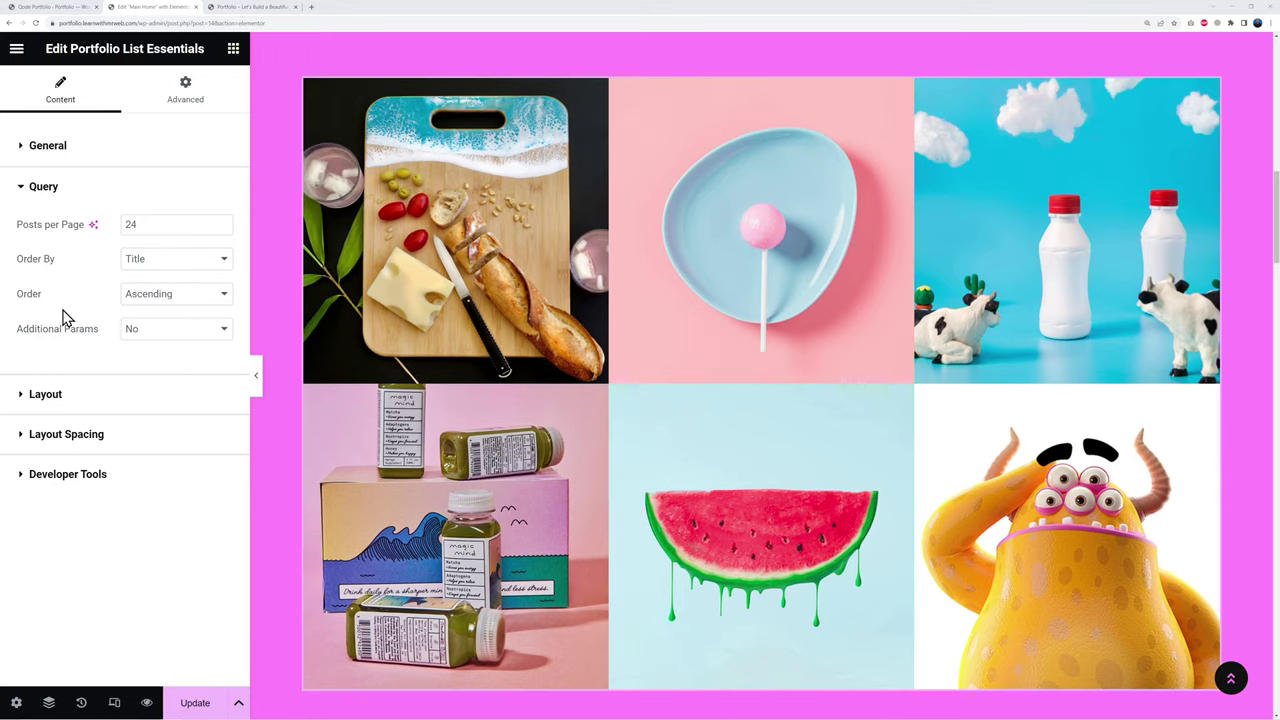
{"action": "left_click", "coordinate": [218, 262]}
{"action": "left_click", "coordinate": [192, 290]}
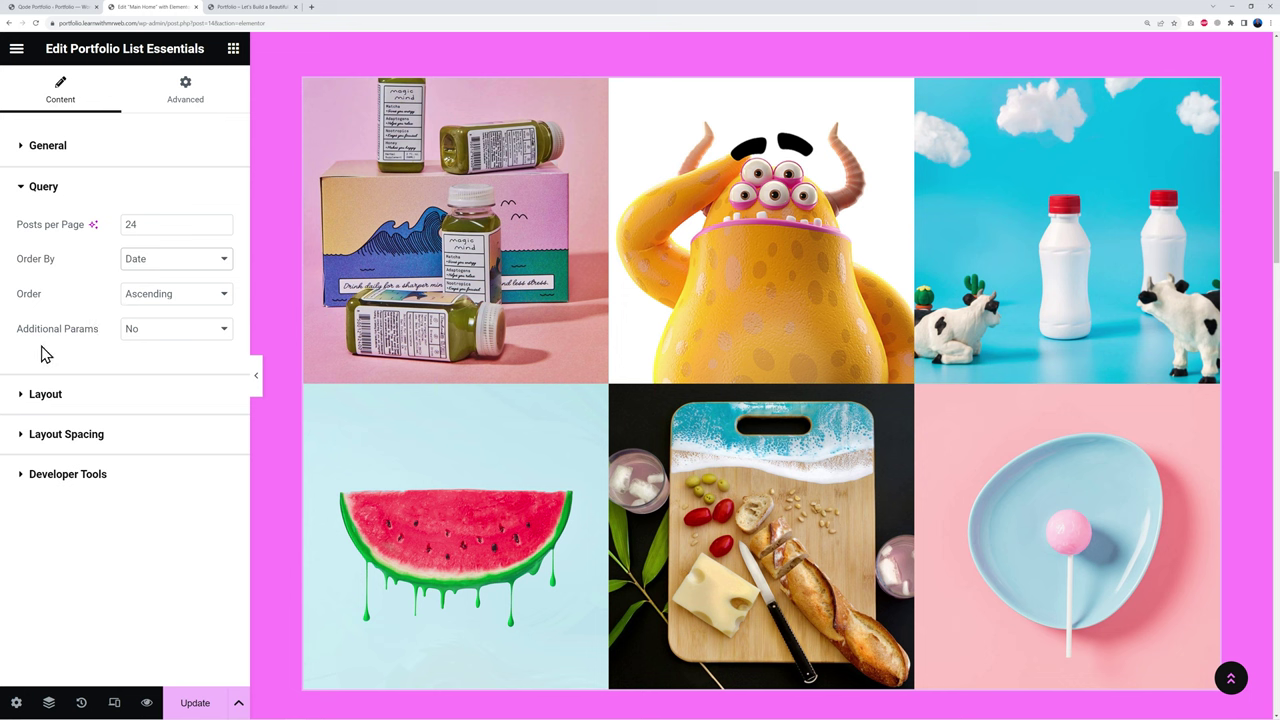
Step: Set Additional Params to Post IDs and bring up the Qode Portfolio admin list
{"action": "left_click", "coordinate": [223, 335]}
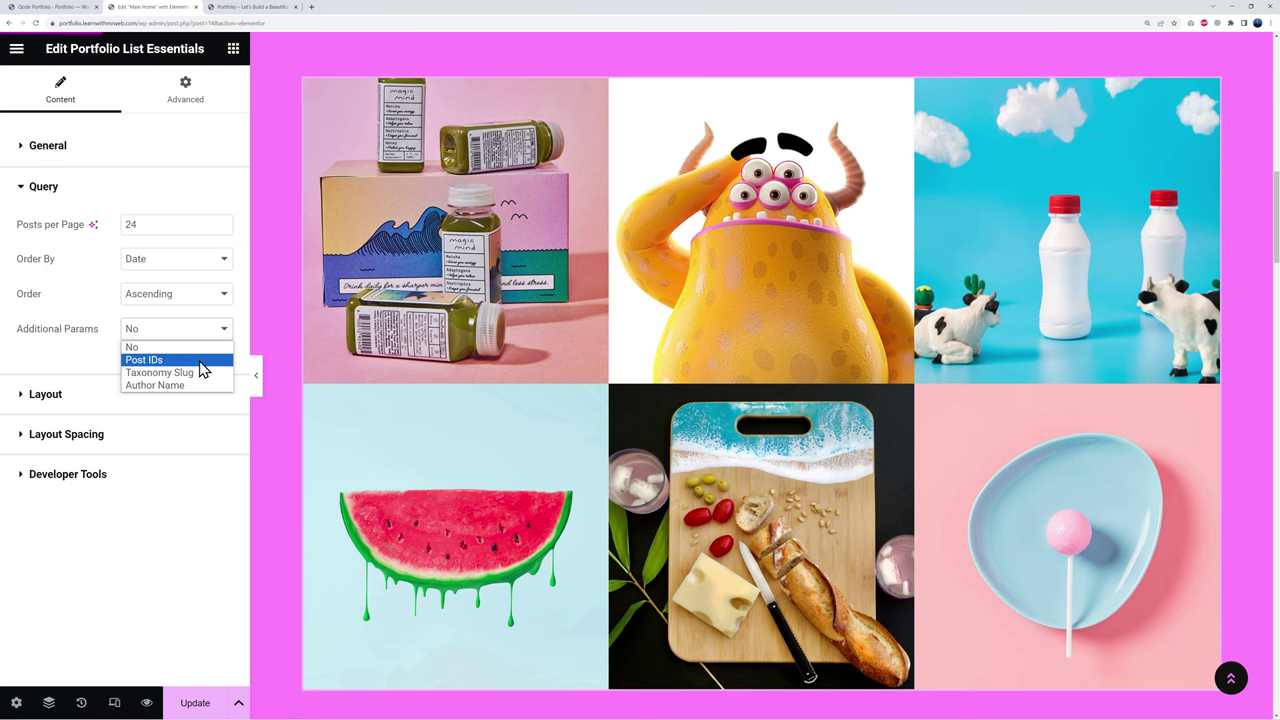
{"action": "left_click", "coordinate": [150, 359]}
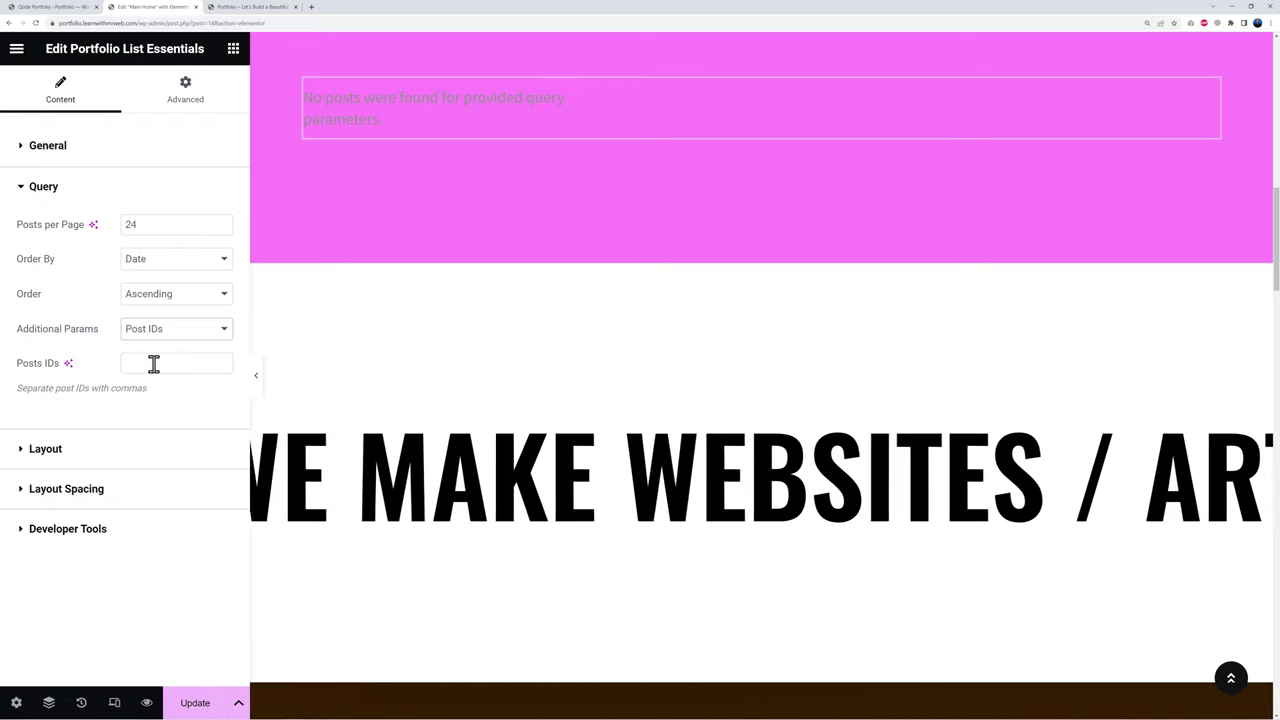
{"action": "left_click", "coordinate": [63, 7]}
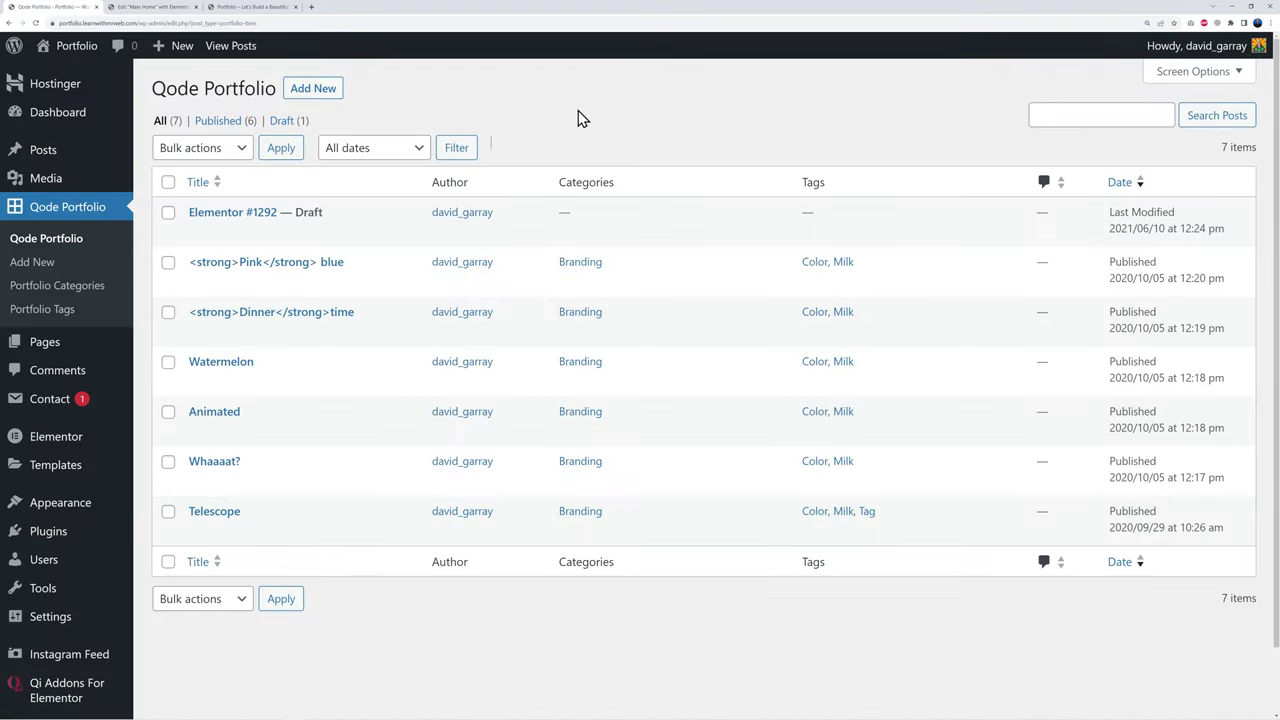
Step: Check the portfolio items' post IDs in the Qode Portfolio list, then go back to Elementor
{"action": "mouse_move", "coordinate": [249, 487]}
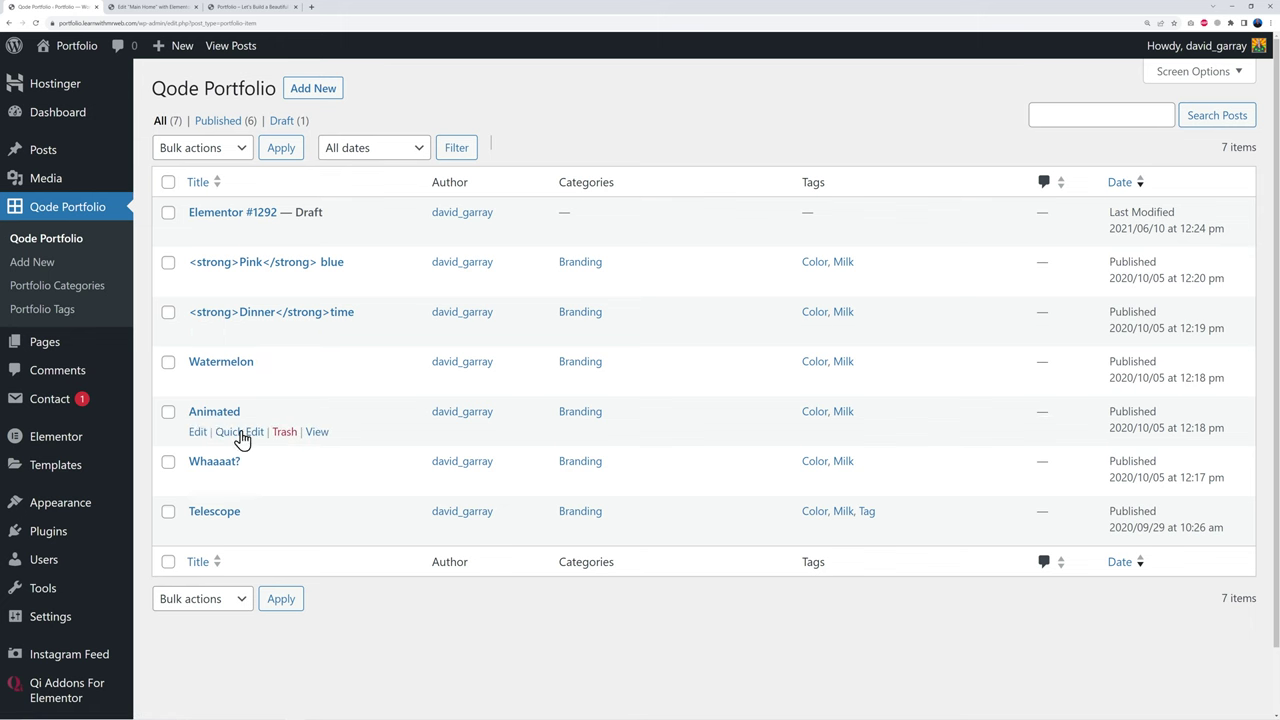
{"action": "mouse_move", "coordinate": [259, 326]}
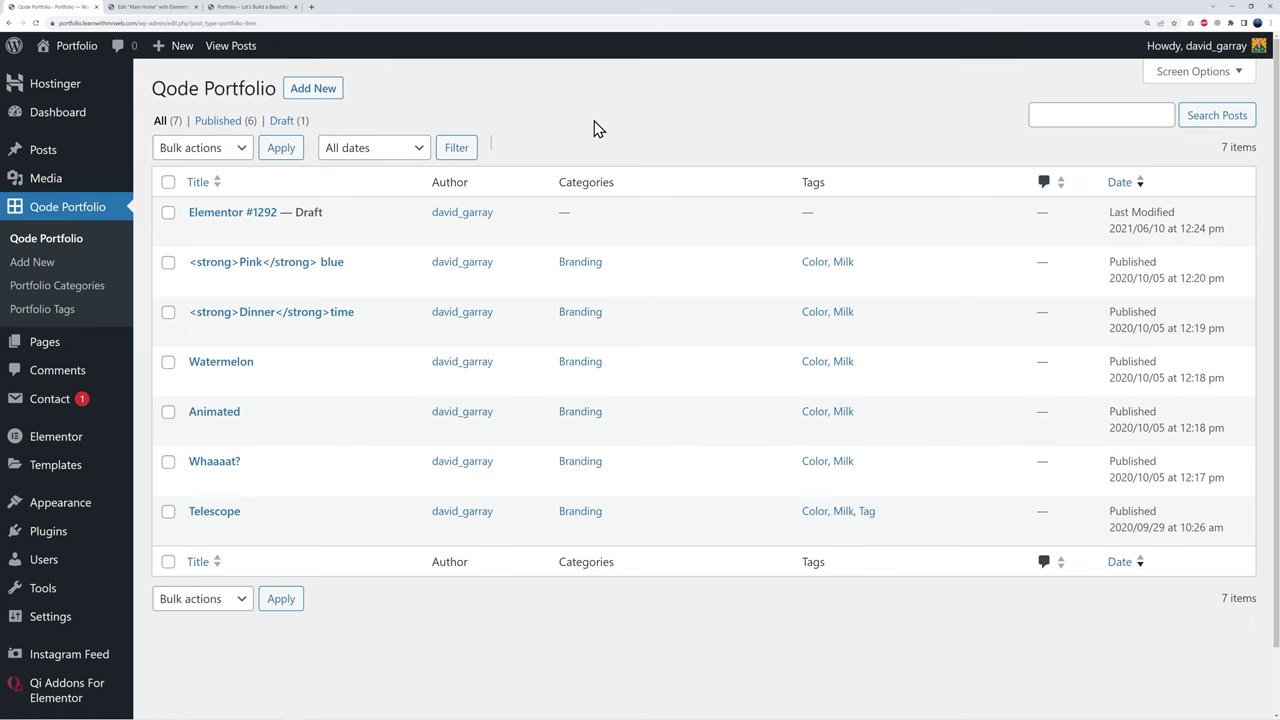
{"action": "mouse_move", "coordinate": [220, 522]}
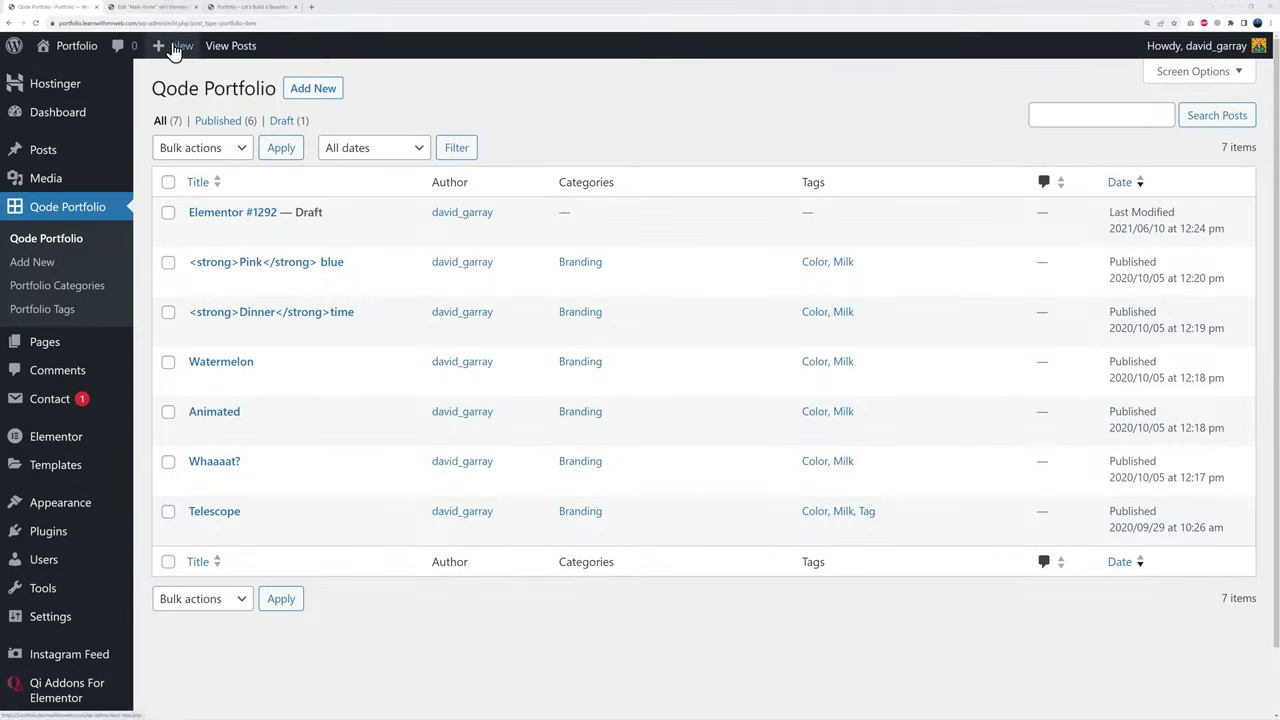
{"action": "left_click", "coordinate": [170, 16]}
Step: Enter 49,453 in the Posts IDs field, looking up the second ID in the admin tab
{"action": "left_click", "coordinate": [180, 367]}
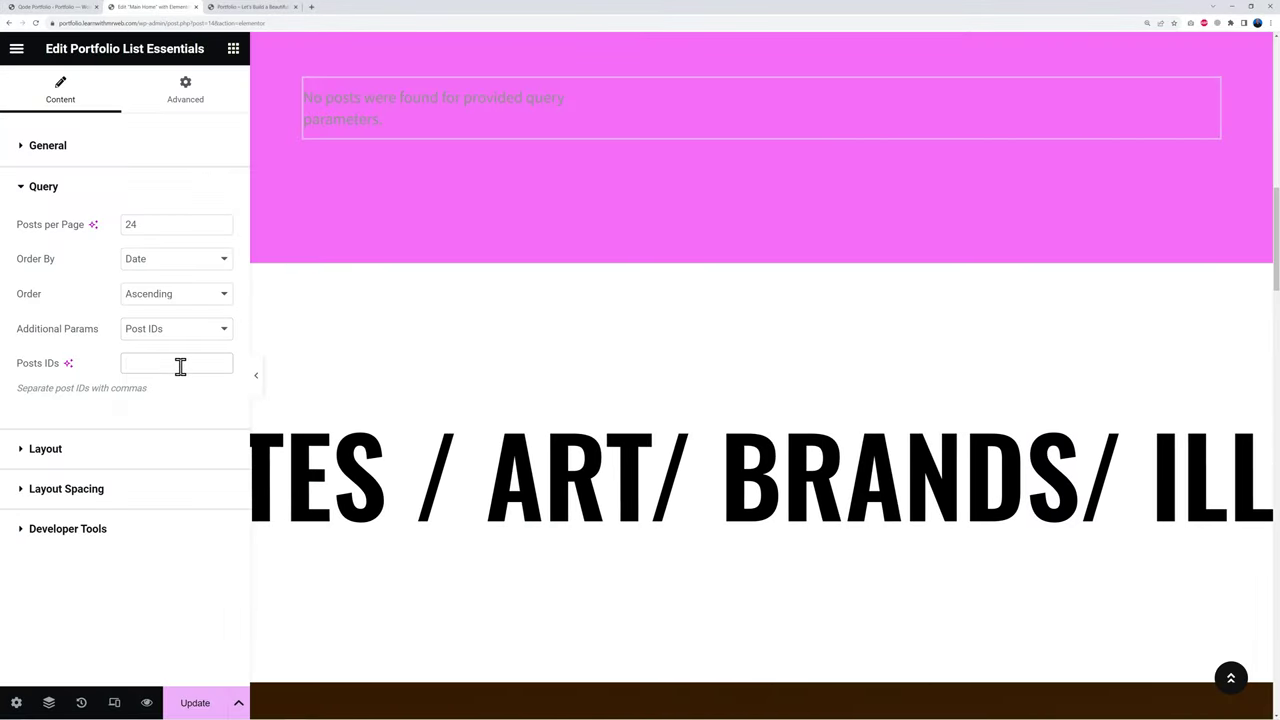
{"action": "type", "text": "49"}
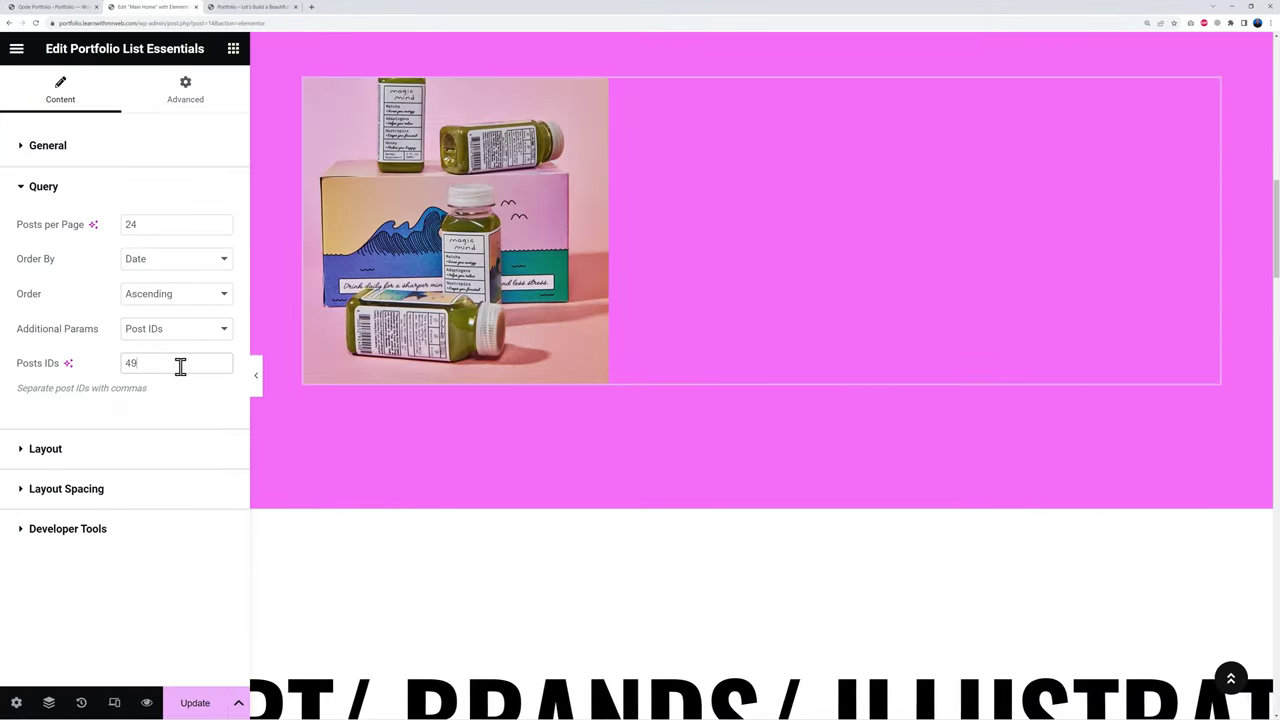
{"action": "type", "text": ","}
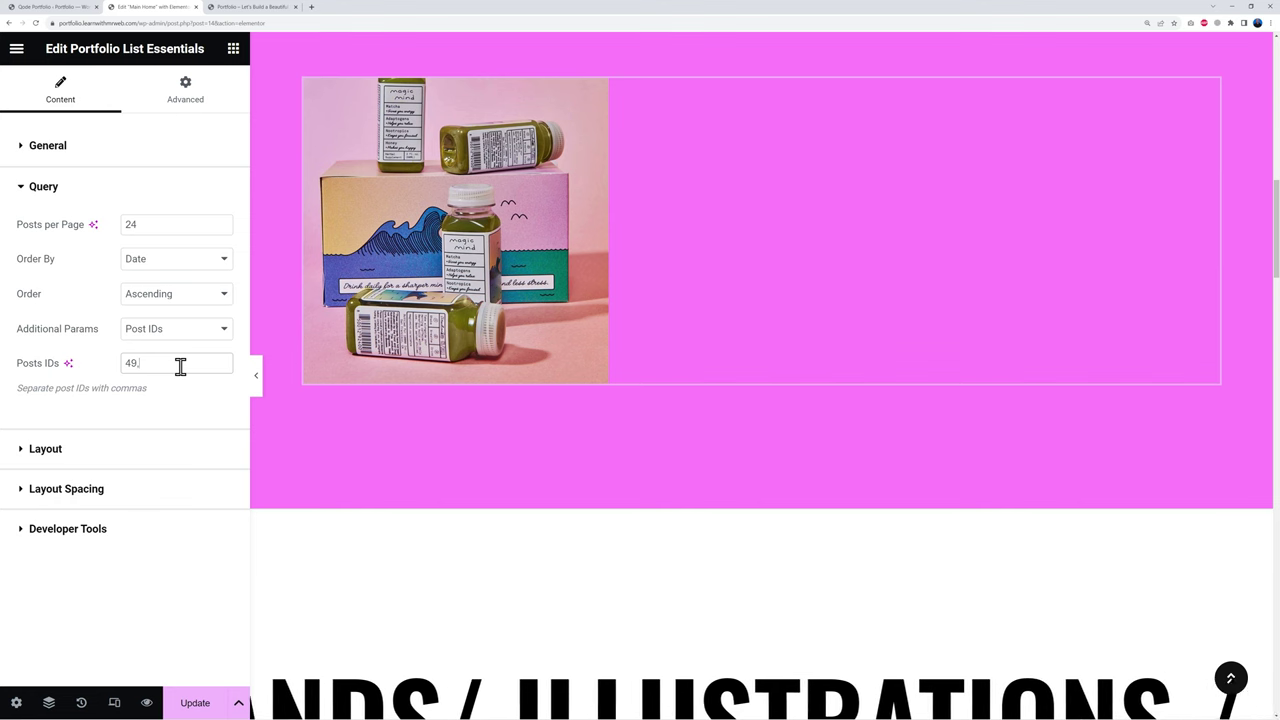
{"action": "left_click", "coordinate": [78, 6]}
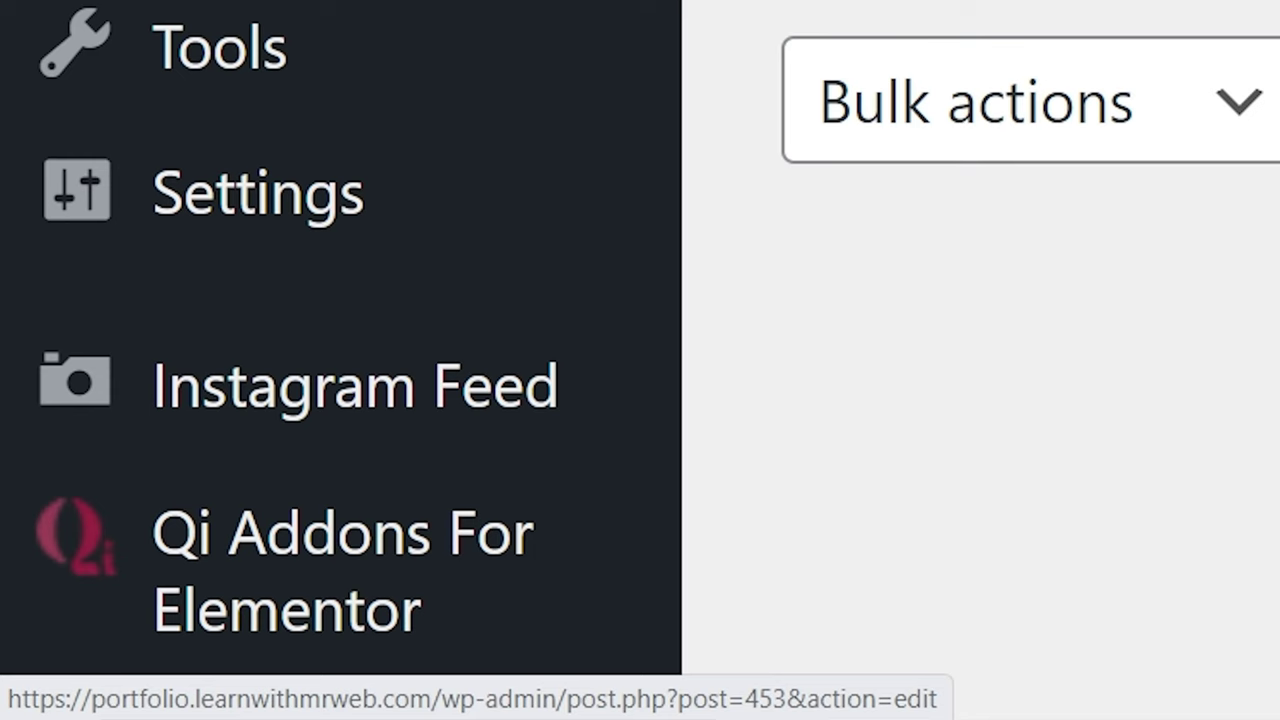
{"action": "left_click", "coordinate": [160, 7]}
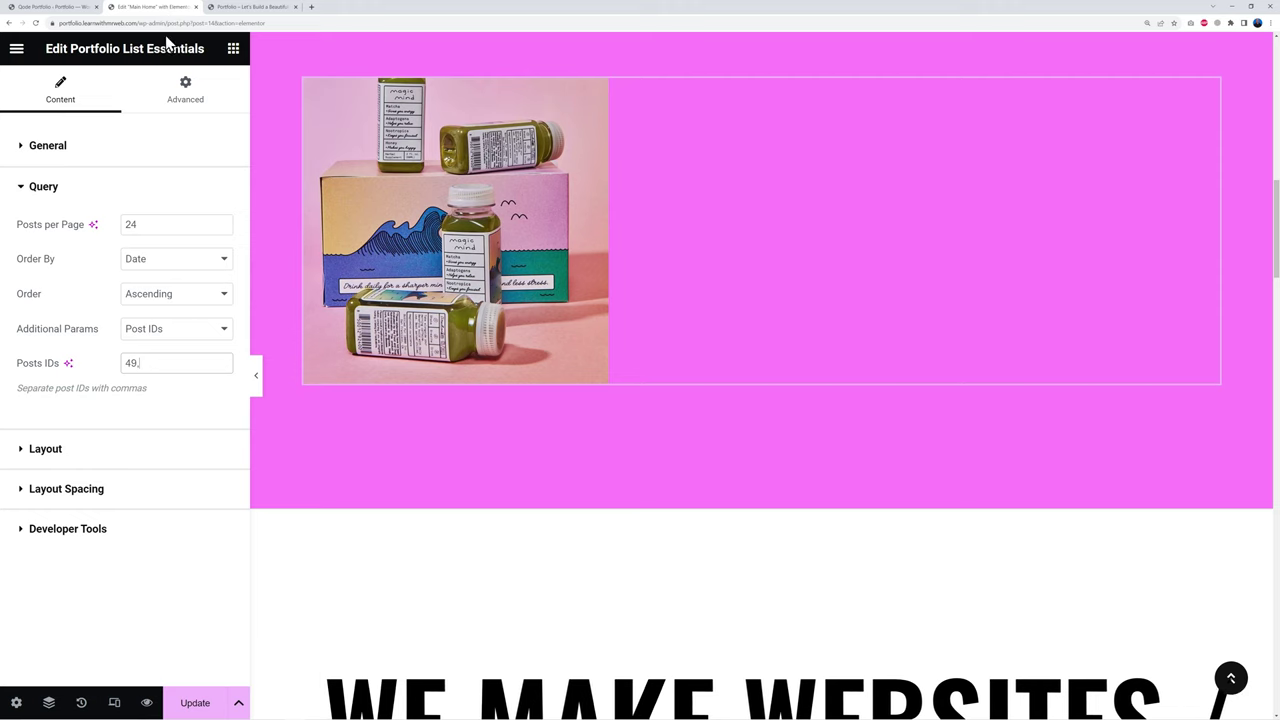
{"action": "type", "text": "453"}
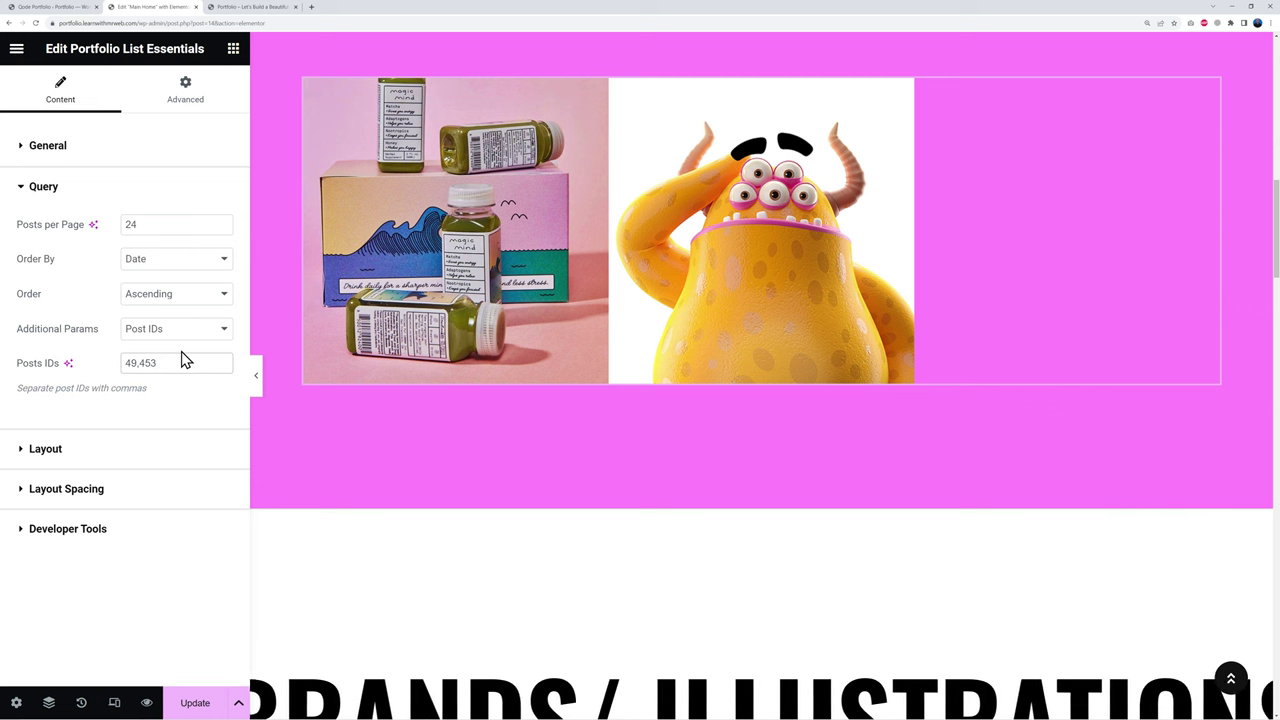
{"action": "left_click", "coordinate": [200, 331]}
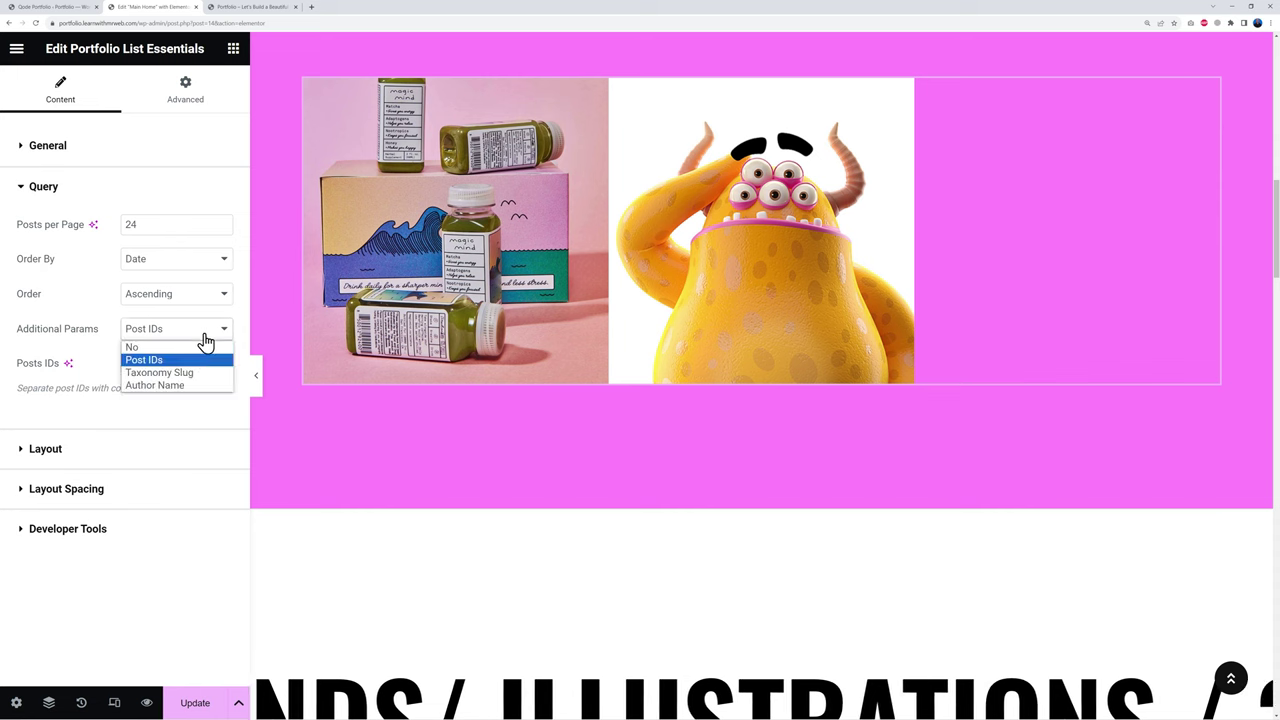
Step: Switch the query filter to Taxonomy Slug using the Portfolio Category taxonomy
{"action": "left_click", "coordinate": [149, 373]}
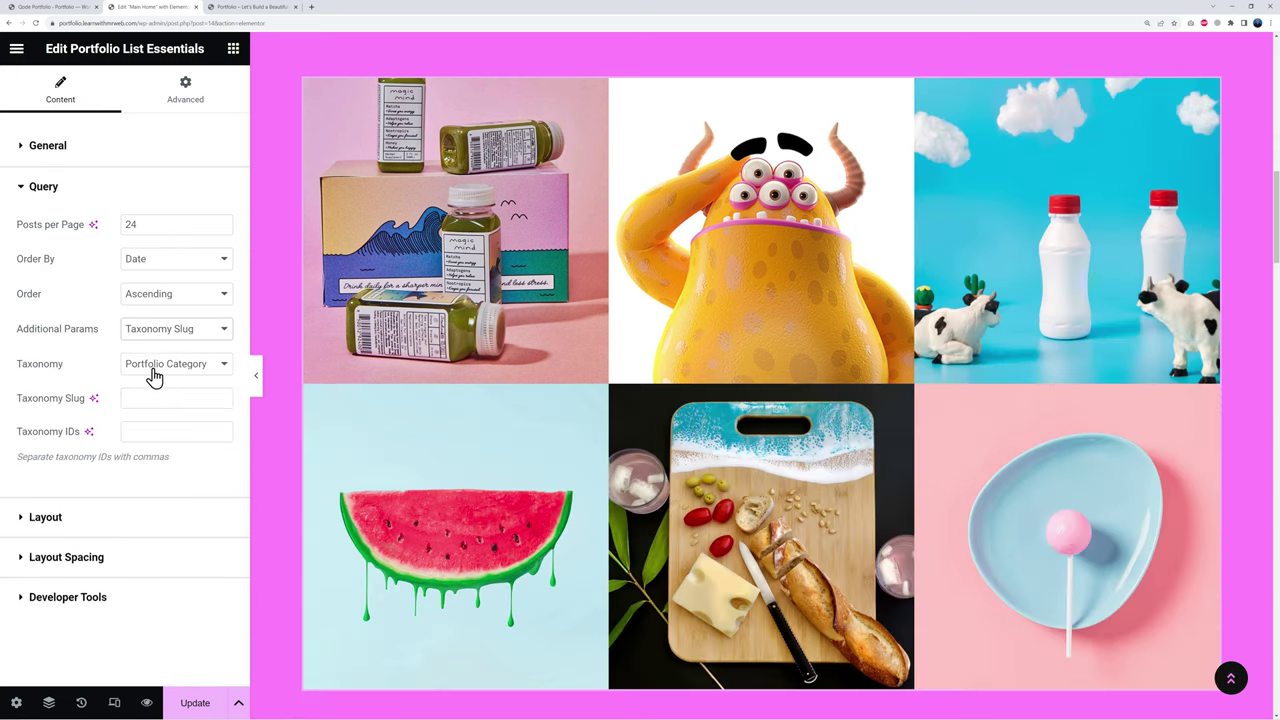
{"action": "left_click", "coordinate": [219, 378]}
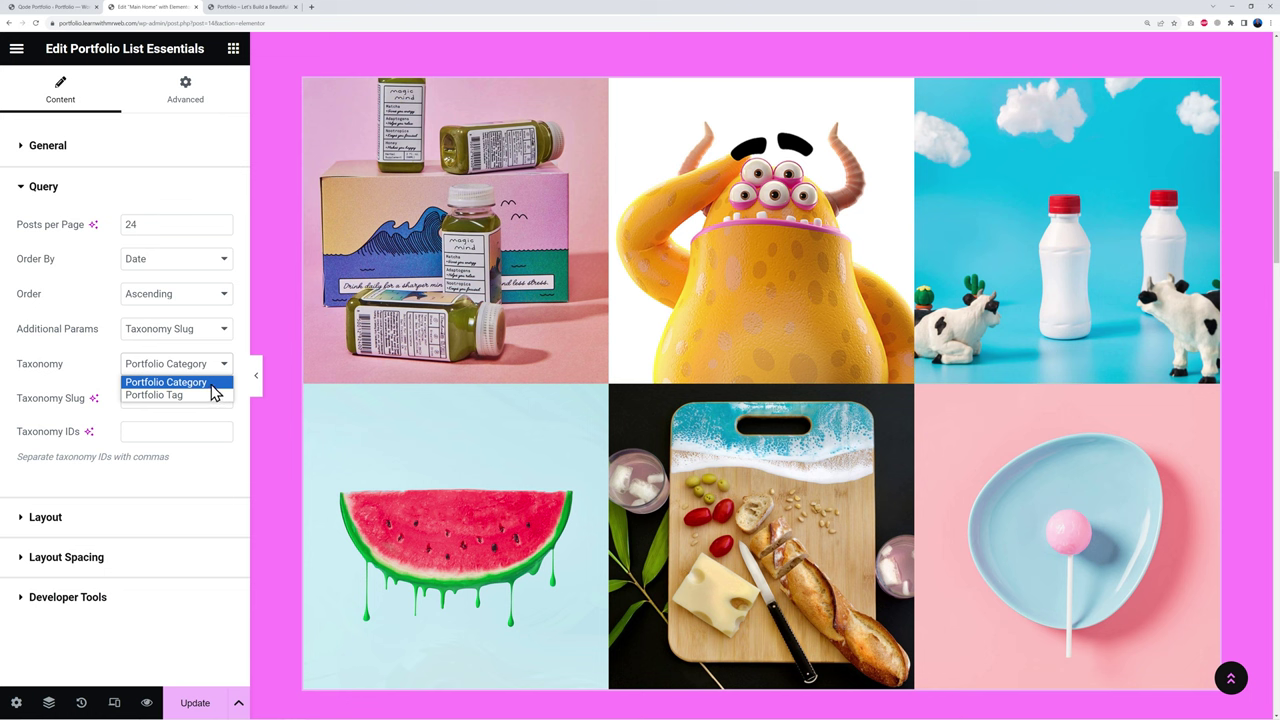
{"action": "left_click", "coordinate": [213, 383]}
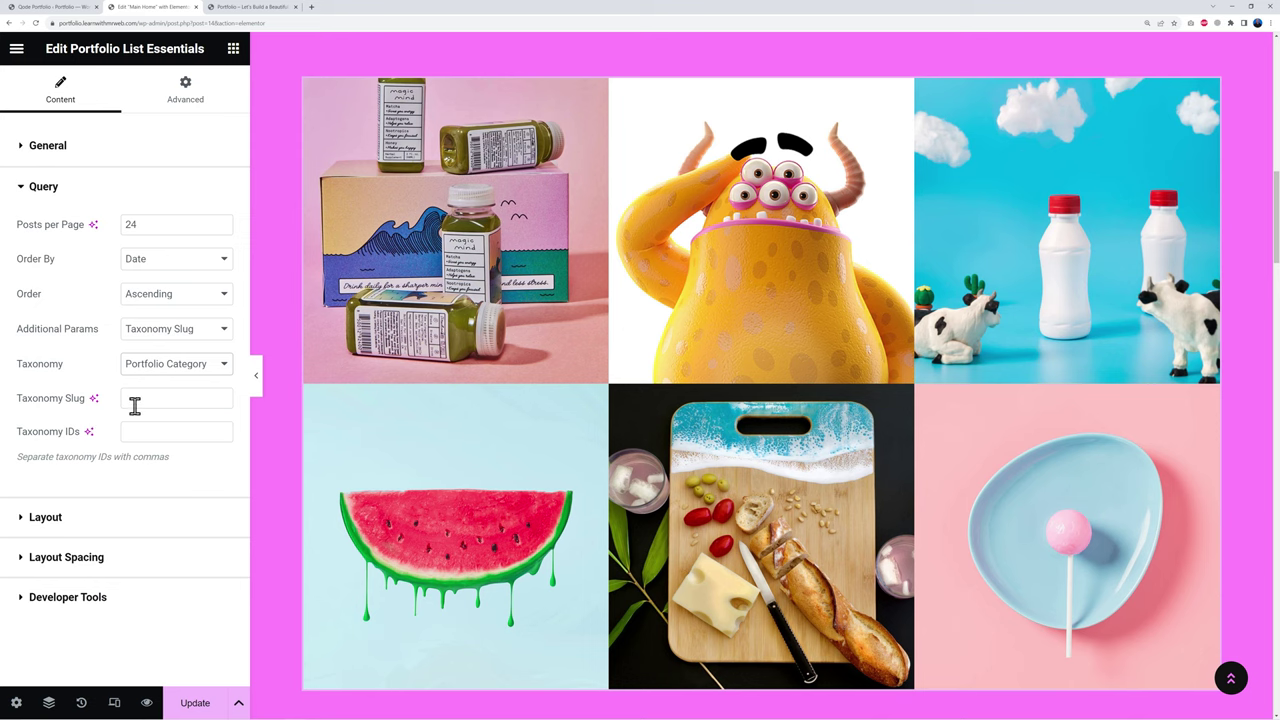
Step: Copy the 'branding' slug from Portfolio Categories and paste it as the taxonomy slug
{"action": "left_click", "coordinate": [58, 8]}
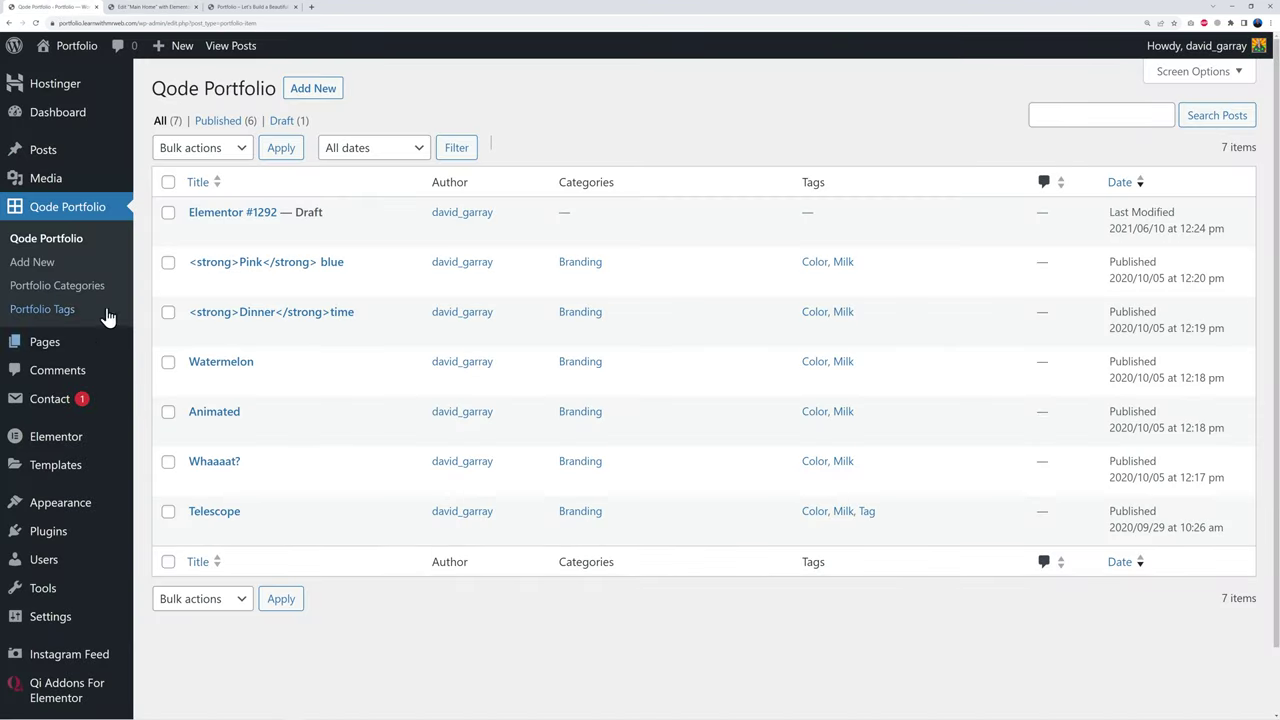
{"action": "left_click", "coordinate": [70, 290]}
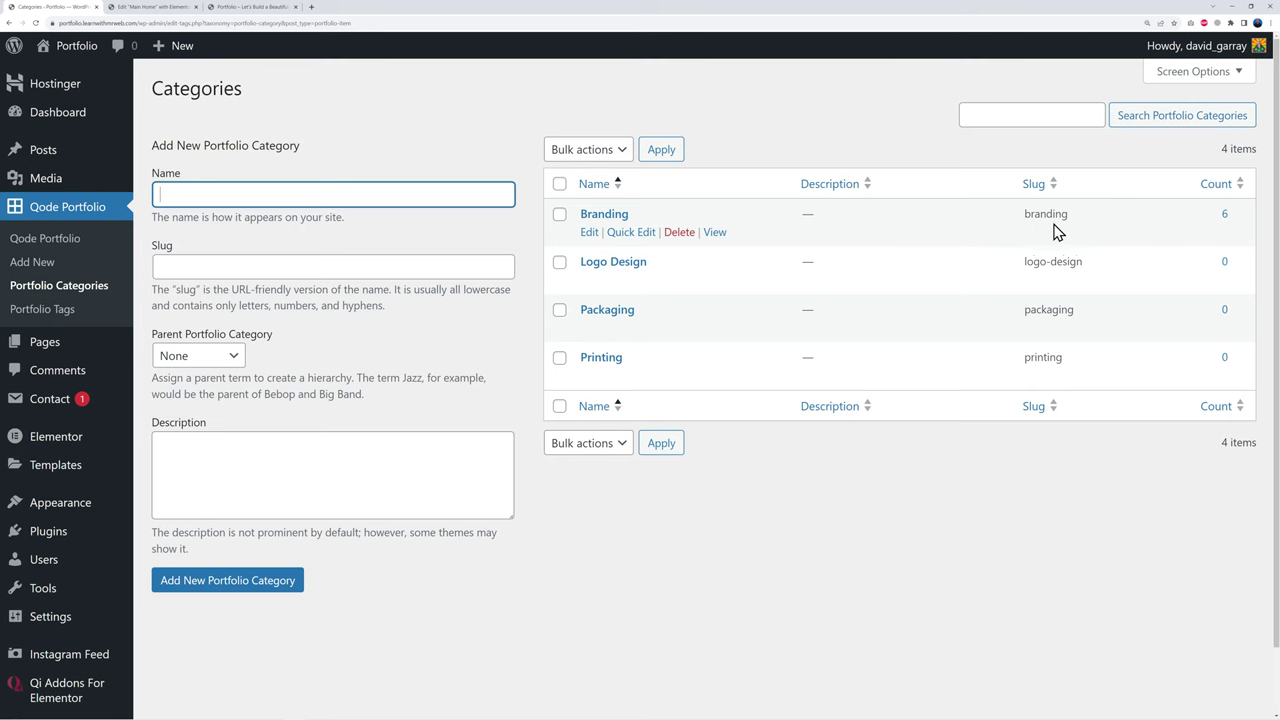
{"action": "left_click_drag", "start_coordinate": [1026, 218], "coordinate": [1078, 224]}
{"action": "key", "text": "ctrl+c"}
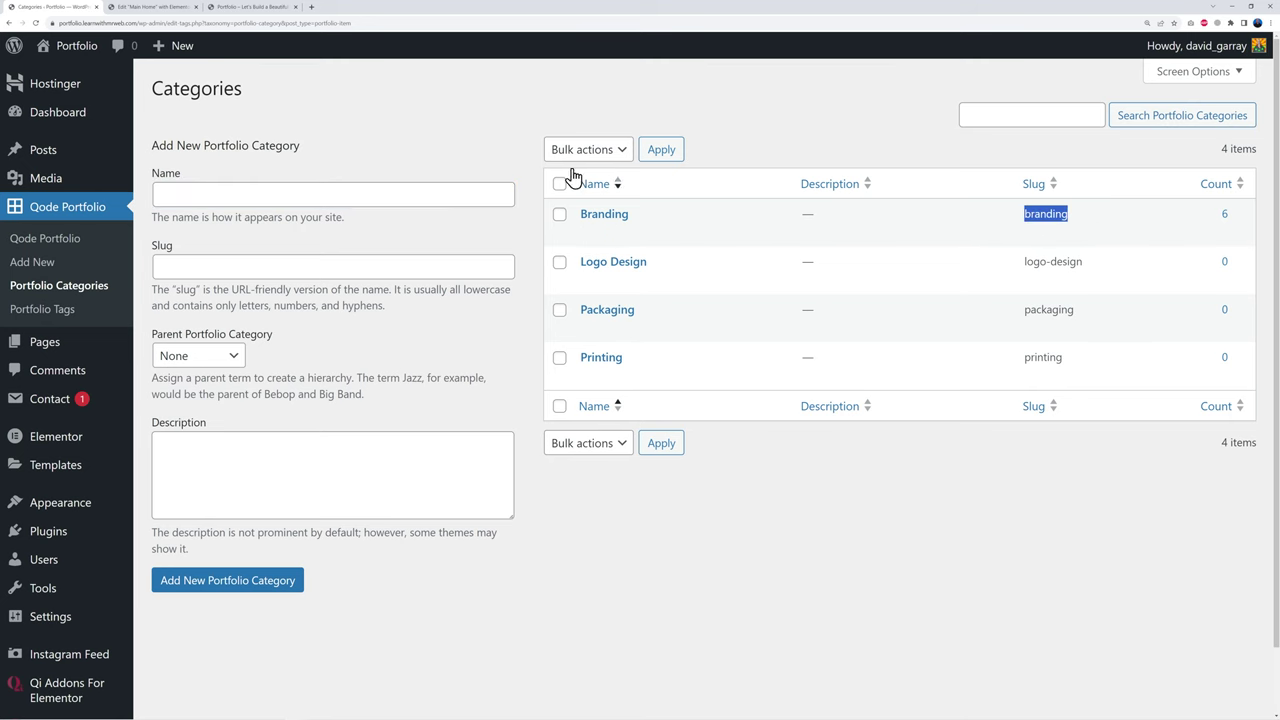
{"action": "left_click", "coordinate": [181, 10]}
{"action": "left_click", "coordinate": [171, 397]}
{"action": "key", "text": "ctrl+v"}
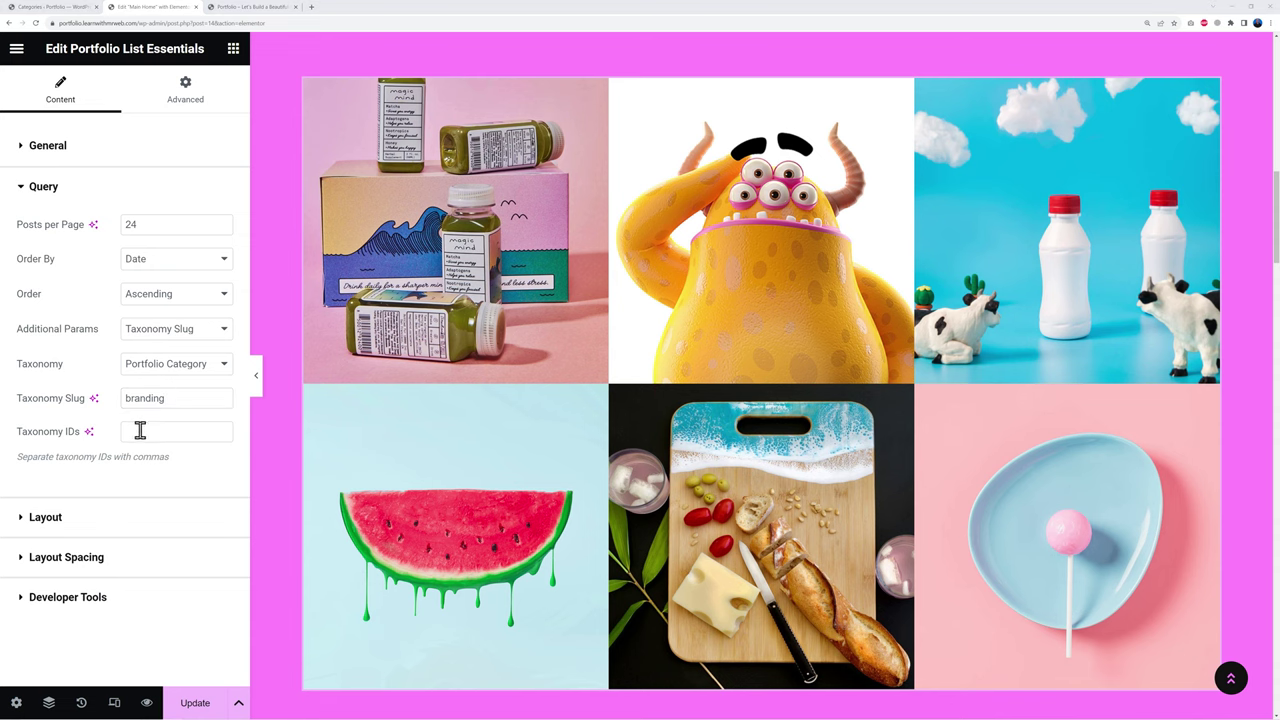
Step: Recheck the portfolio categories, then delete 'branding' from the Taxonomy Slug field
{"action": "left_click", "coordinate": [58, 7]}
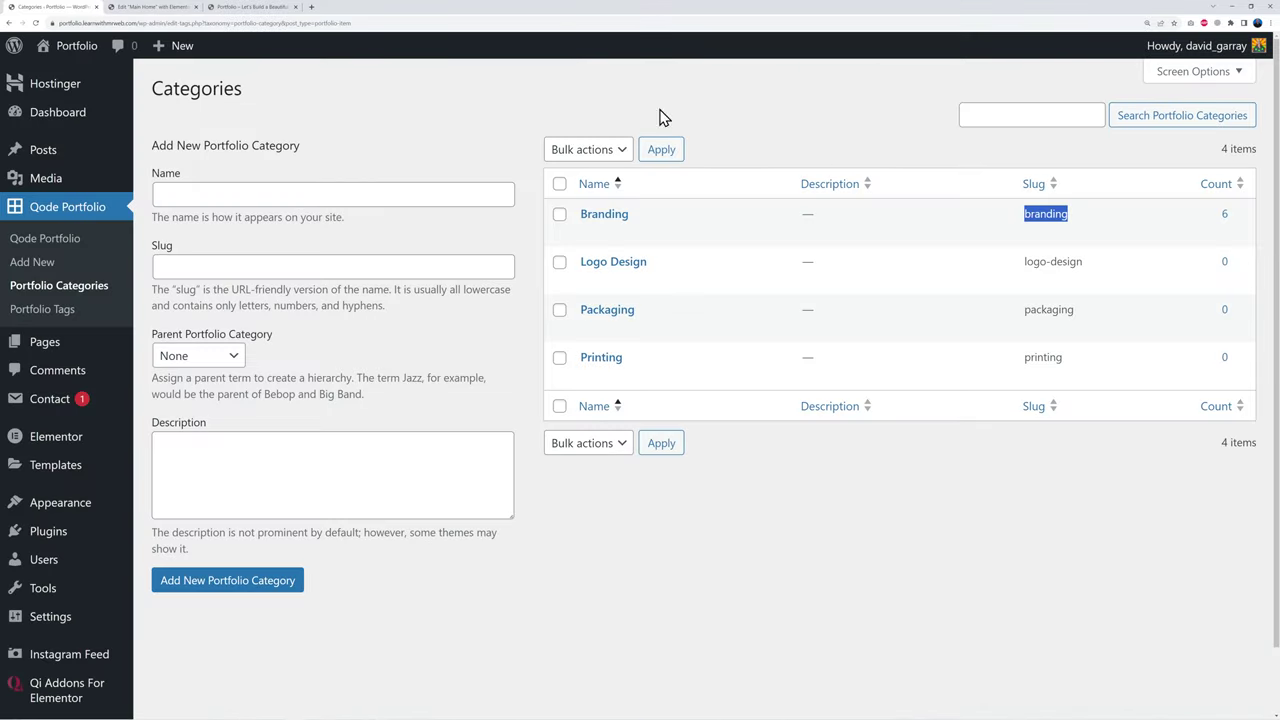
{"action": "left_click", "coordinate": [153, 8]}
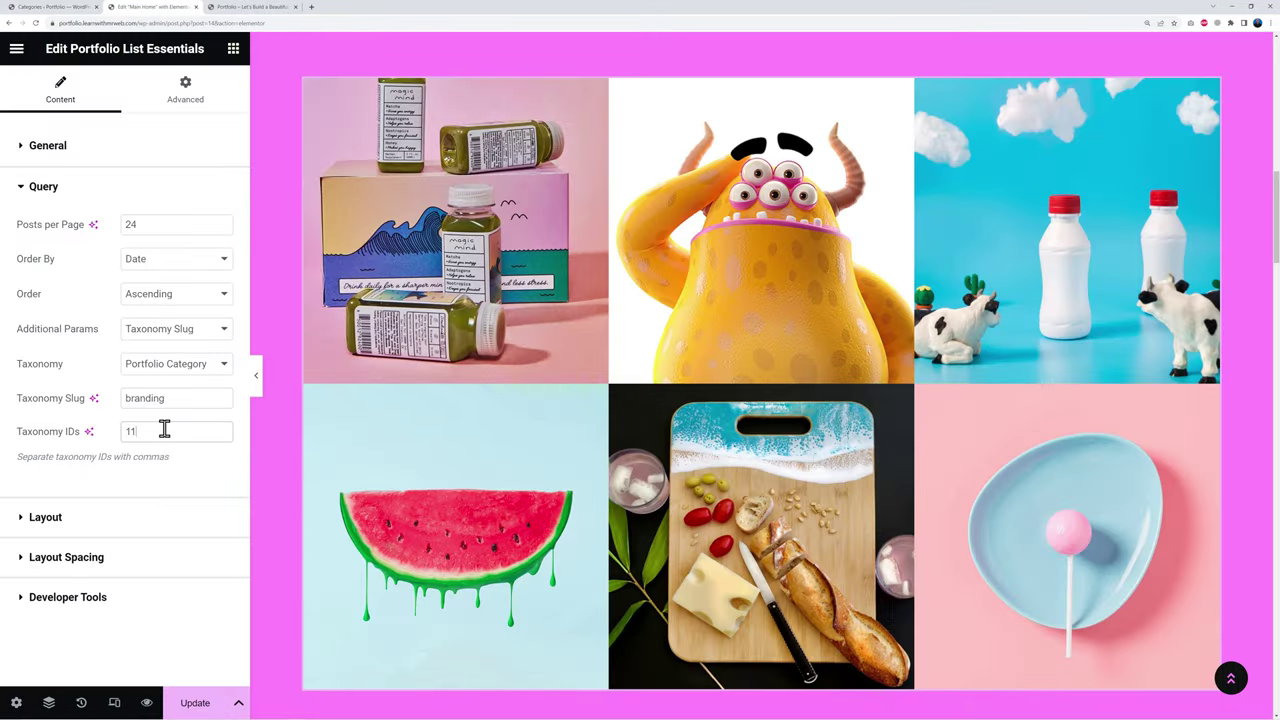
{"action": "left_click_drag", "start_coordinate": [183, 398], "coordinate": [112, 400]}
{"action": "key", "text": "BackSpace"}
{"action": "key", "text": "BackSpace"}
{"action": "key", "text": "BackSpace"}
Step: Filter by Author Name, pasting the administrator's username from Users as the author slug
{"action": "left_click", "coordinate": [221, 341]}
{"action": "left_click", "coordinate": [172, 385]}
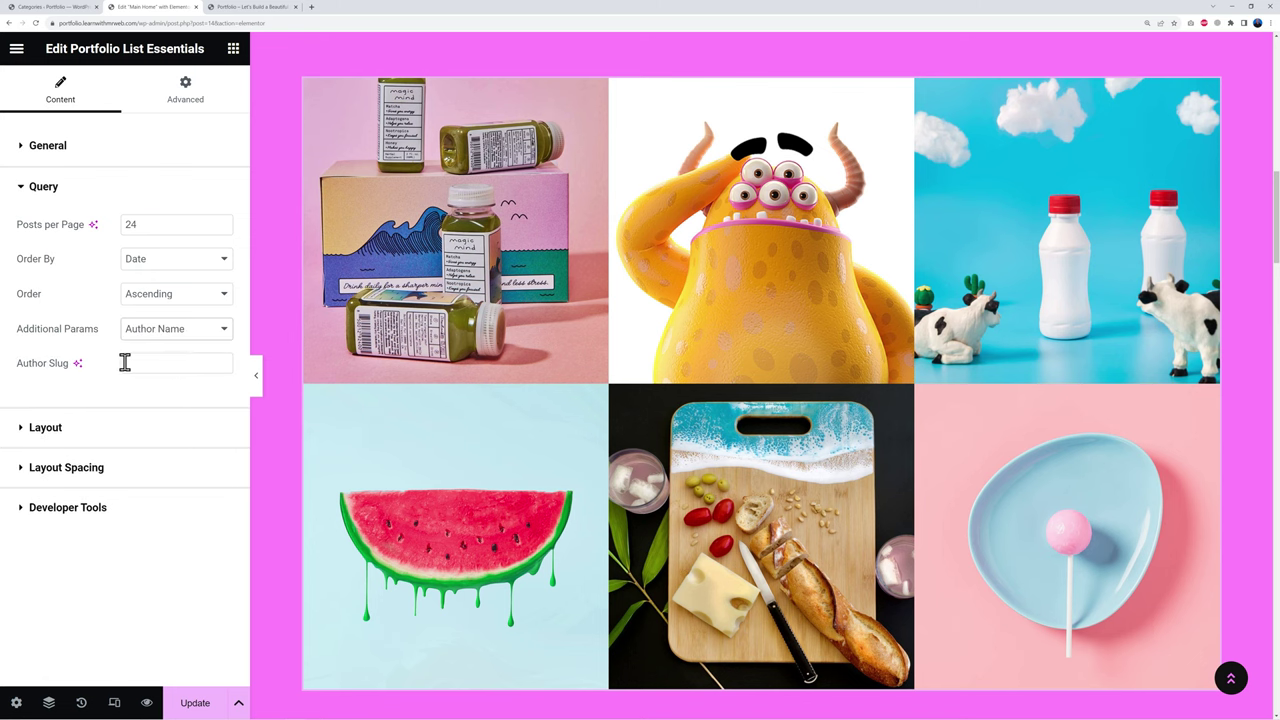
{"action": "left_click", "coordinate": [60, 7]}
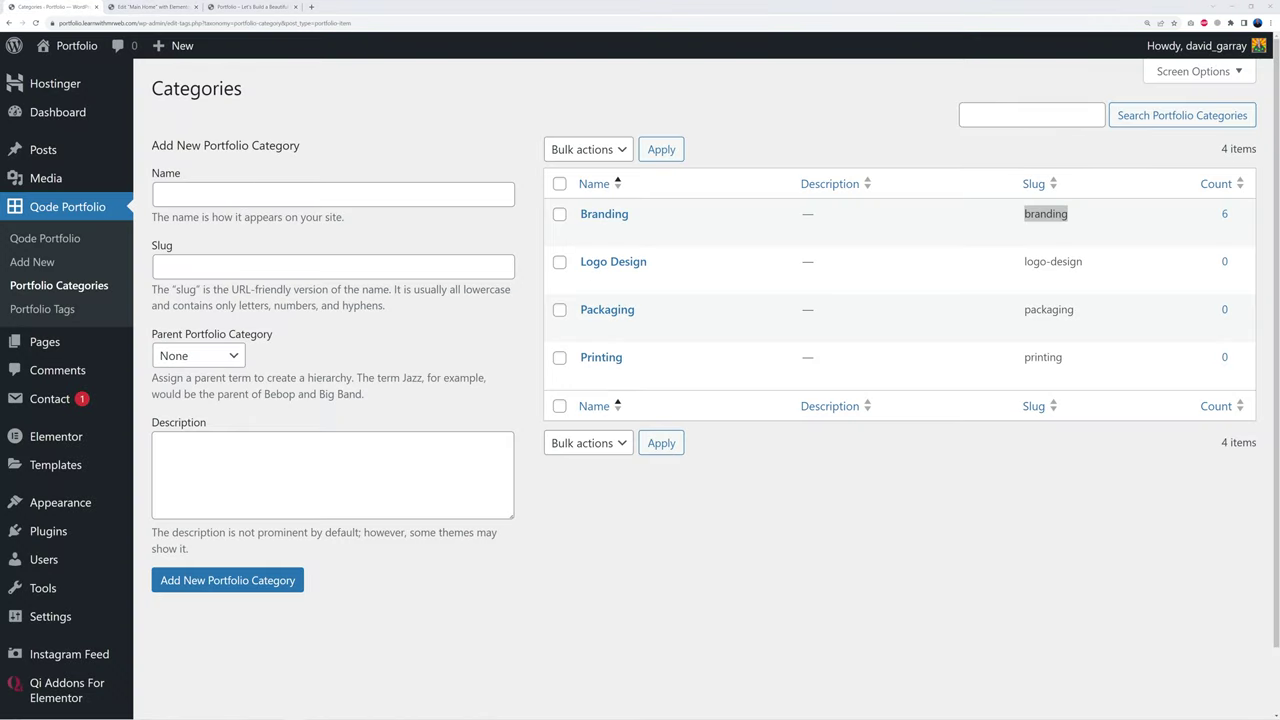
{"action": "left_click", "coordinate": [44, 566]}
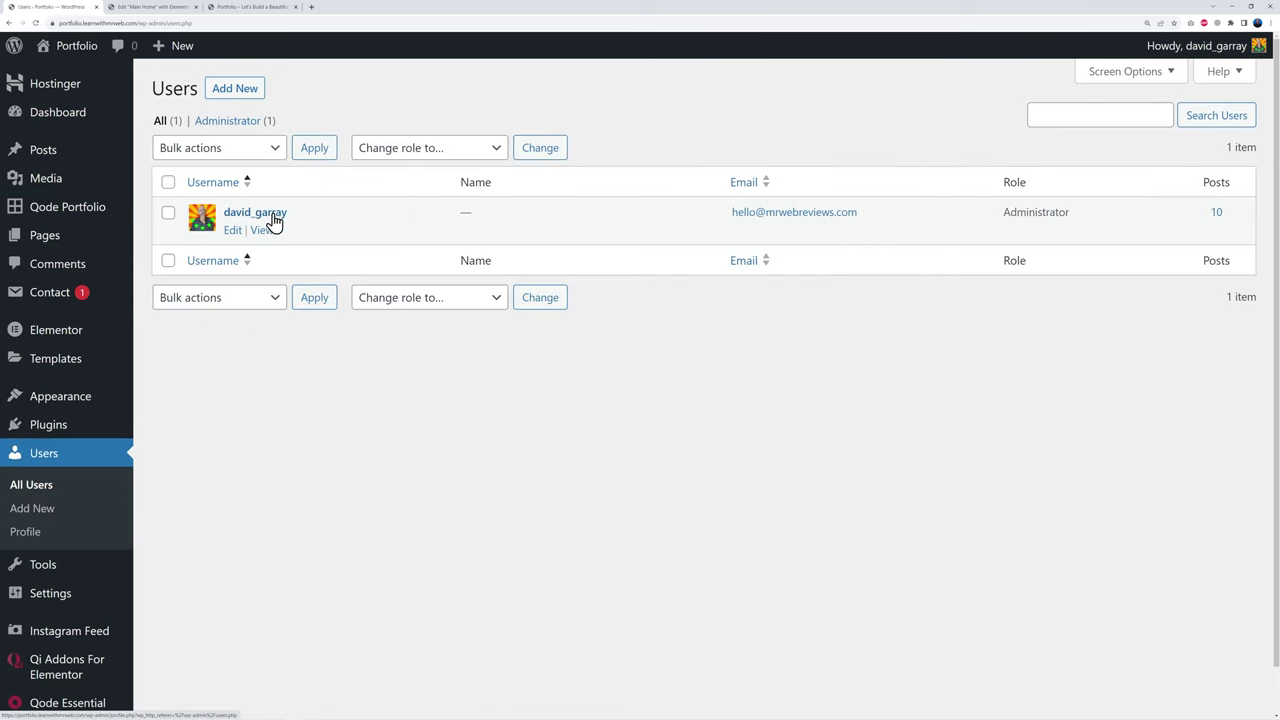
{"action": "left_click_drag", "start_coordinate": [289, 213], "coordinate": [222, 213]}
{"action": "key", "text": "ctrl+c"}
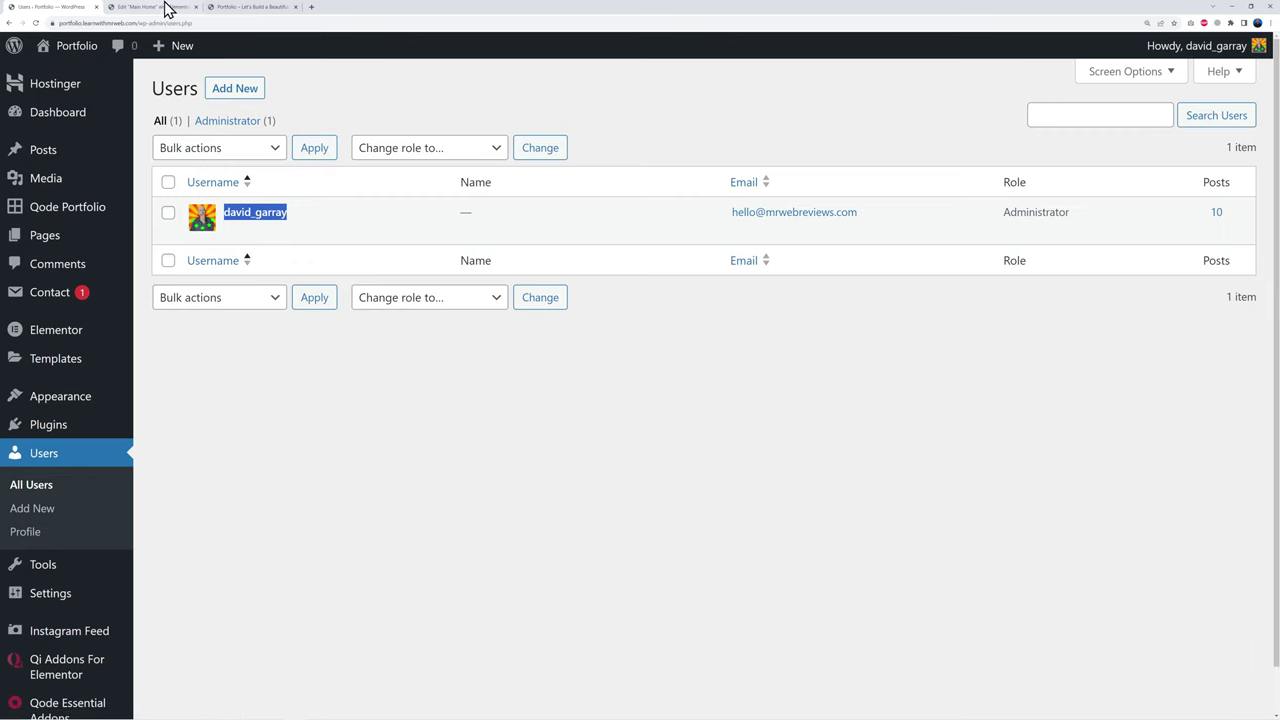
{"action": "left_click", "coordinate": [170, 7]}
{"action": "left_click", "coordinate": [166, 364]}
{"action": "key", "text": "ctrl+v"}
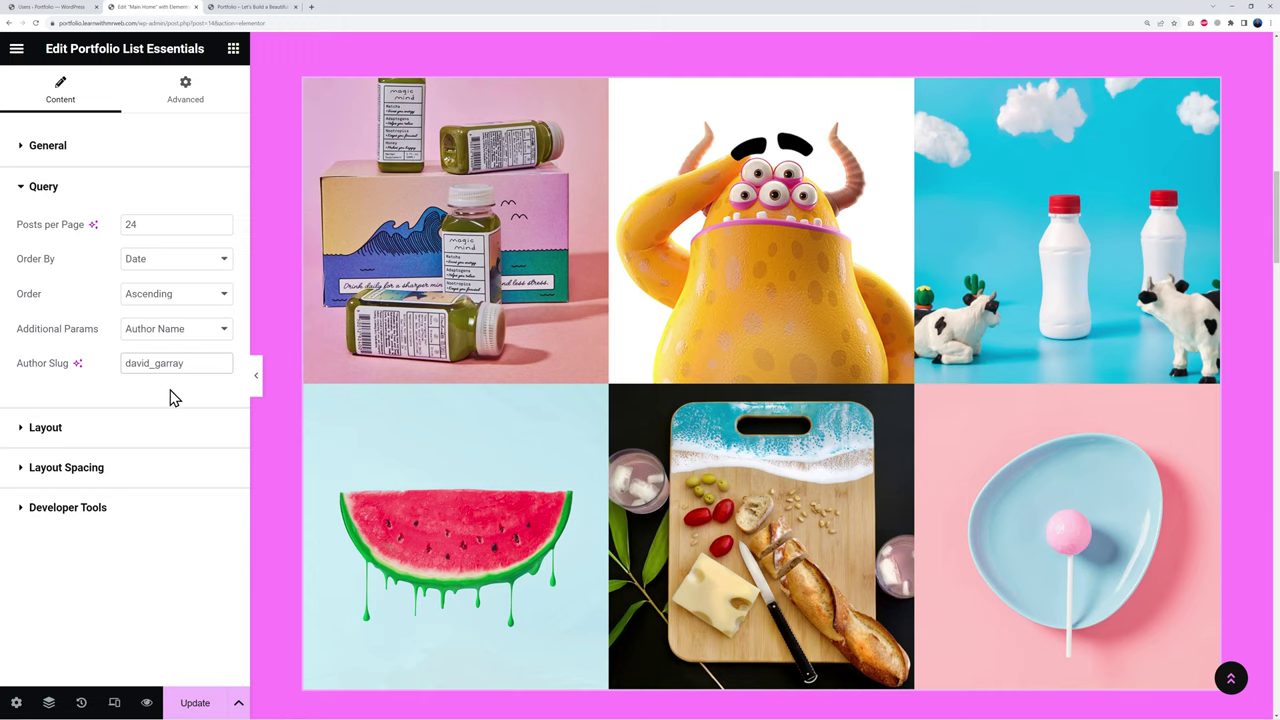
Step: Delete the author slug and set Additional Params to No
{"action": "left_click_drag", "start_coordinate": [200, 363], "coordinate": [123, 366]}
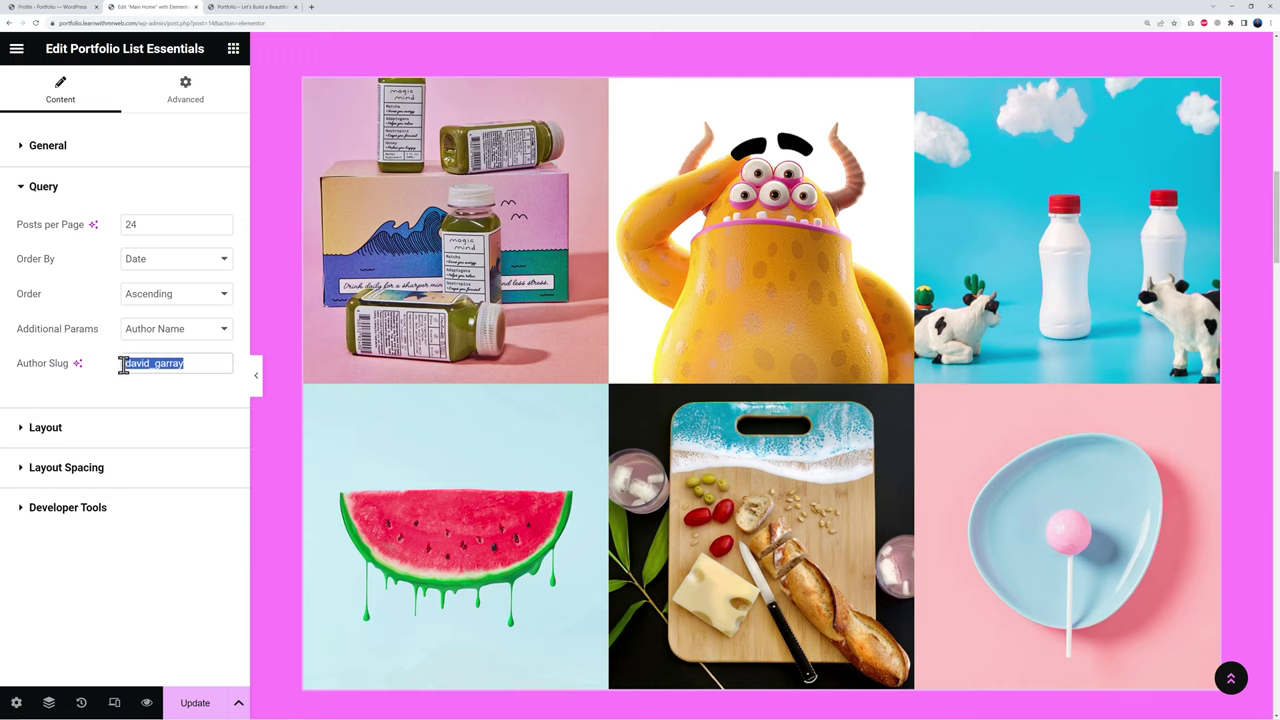
{"action": "key", "text": "BackSpace"}
{"action": "left_click", "coordinate": [220, 332]}
{"action": "left_click", "coordinate": [203, 350]}
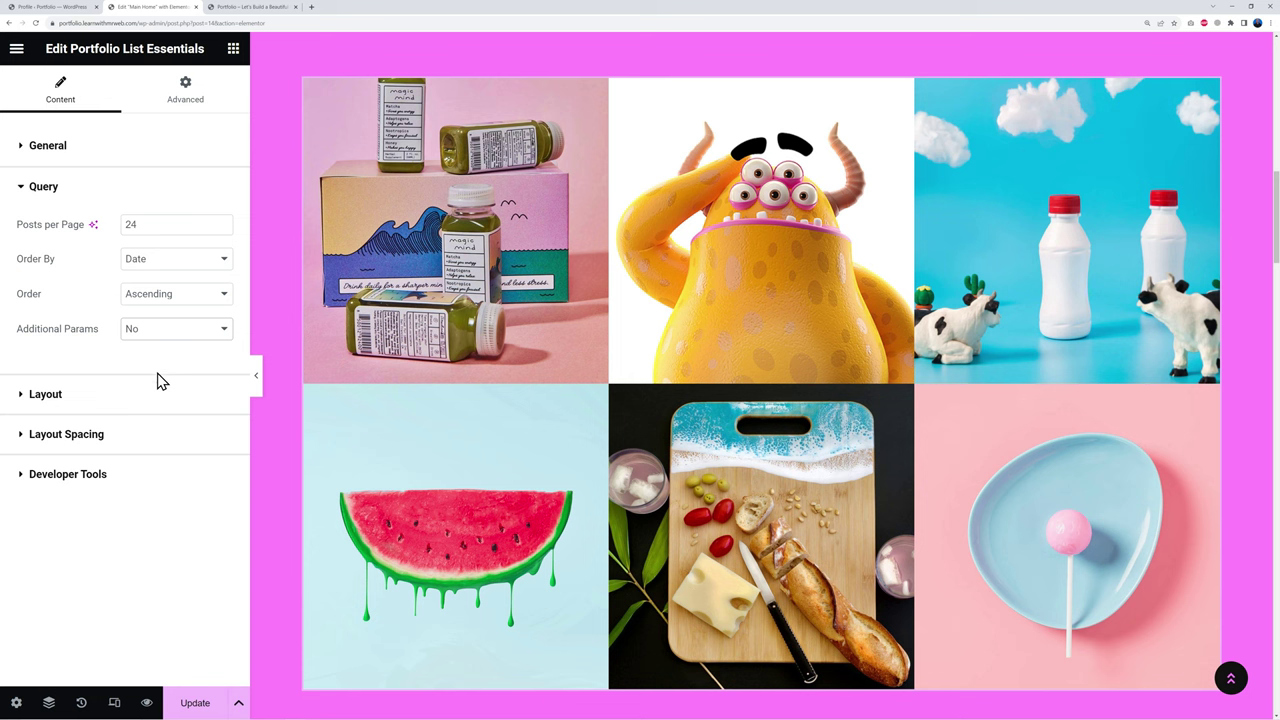
Step: Expand the Layout settings and try the Info On Hover and Info Below item layouts
{"action": "left_click", "coordinate": [44, 401]}
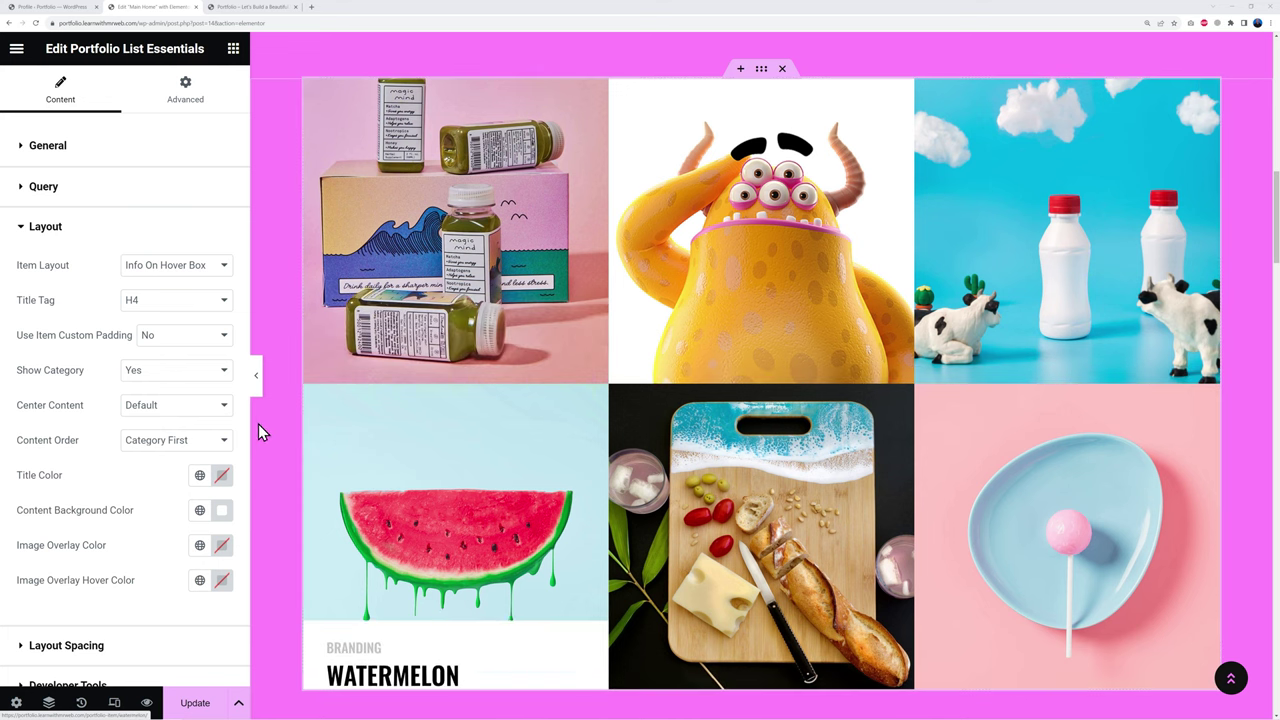
{"action": "left_click", "coordinate": [215, 267]}
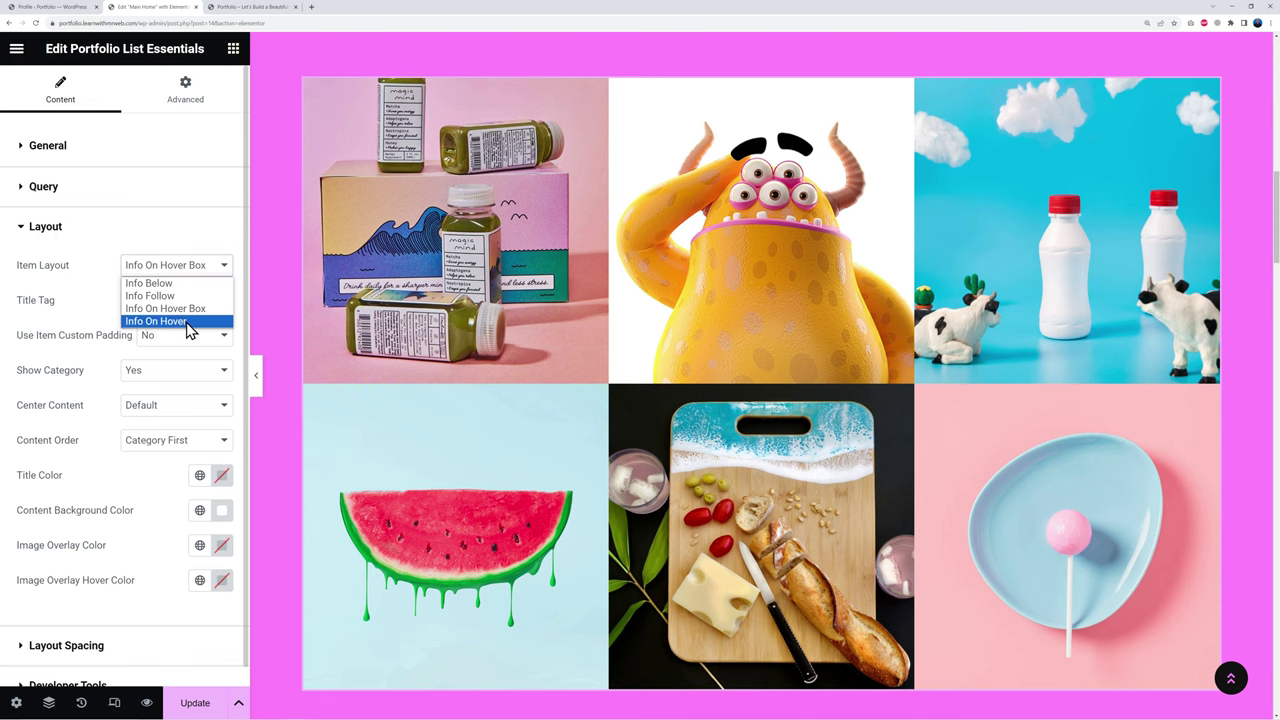
{"action": "left_click", "coordinate": [187, 322]}
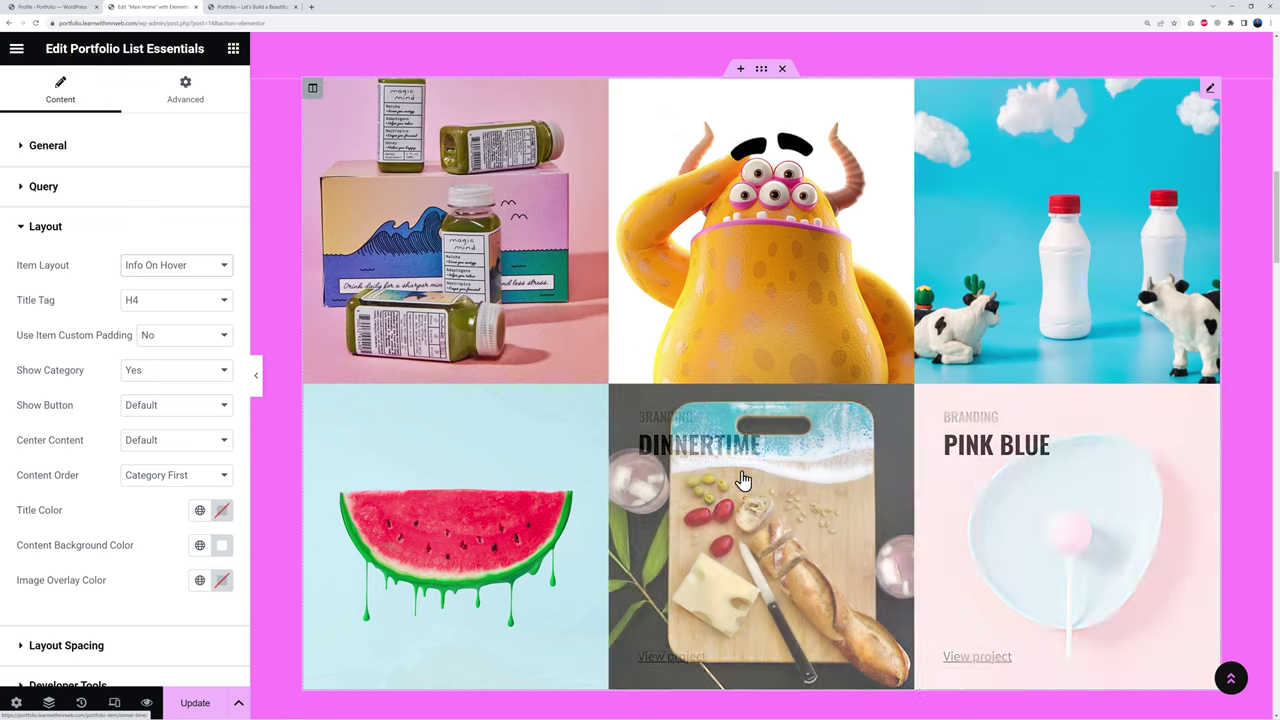
{"action": "left_click", "coordinate": [212, 275]}
{"action": "left_click", "coordinate": [200, 283]}
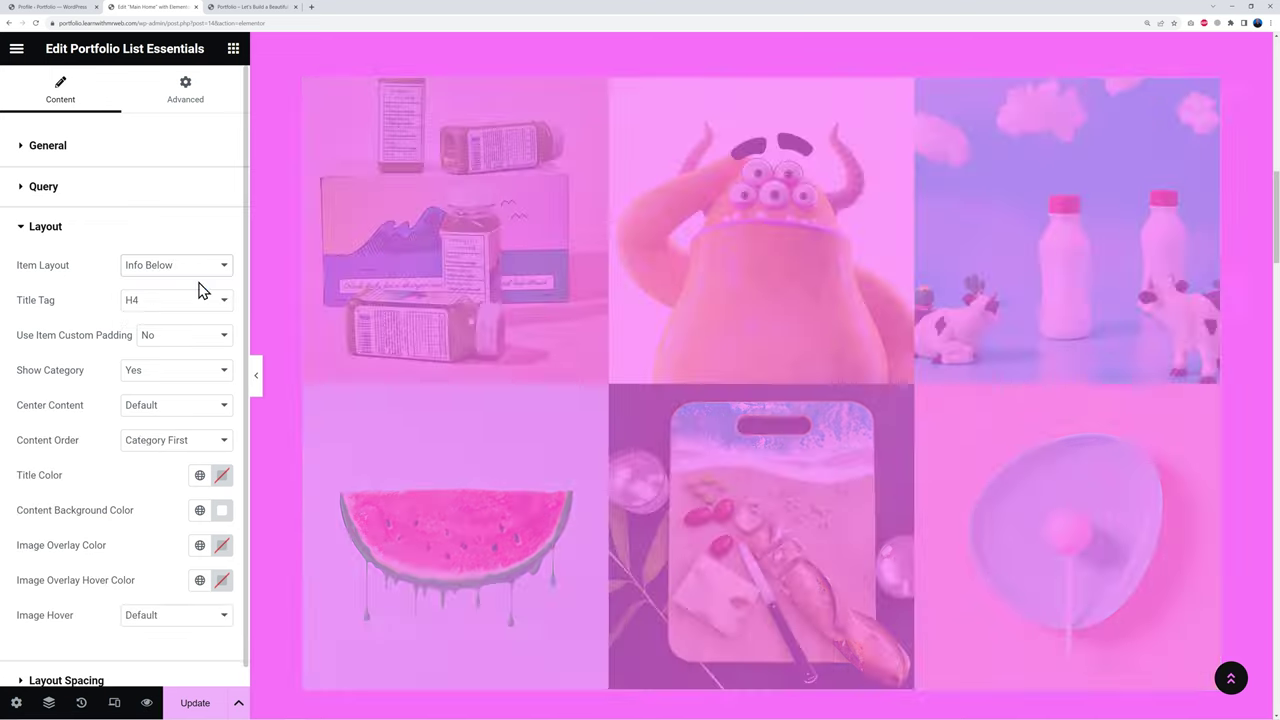
{"action": "scroll", "coordinate": [1120, 440], "scroll_direction": "down", "scroll_amount": 3}
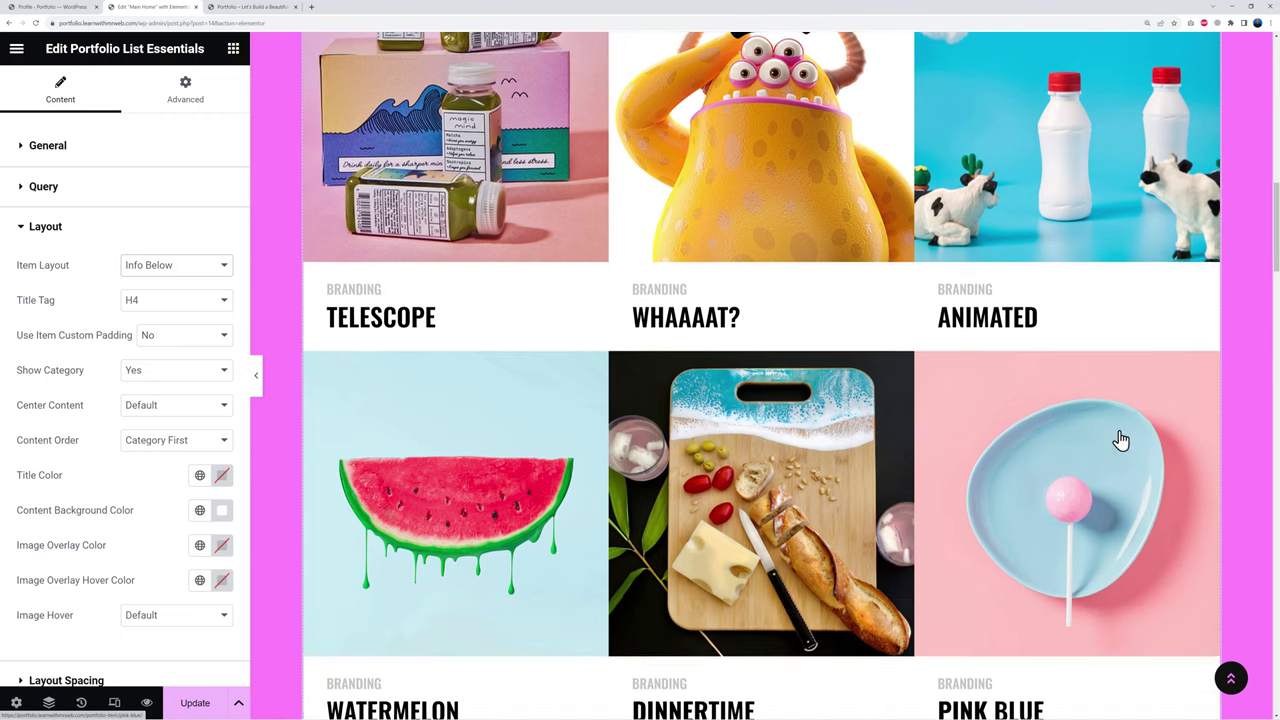
{"action": "scroll", "coordinate": [1114, 437], "scroll_direction": "up", "scroll_amount": 2}
Step: Try the Info Follow layout, then settle on Info On Hover Box and move down to the marquee
{"action": "left_click", "coordinate": [214, 270]}
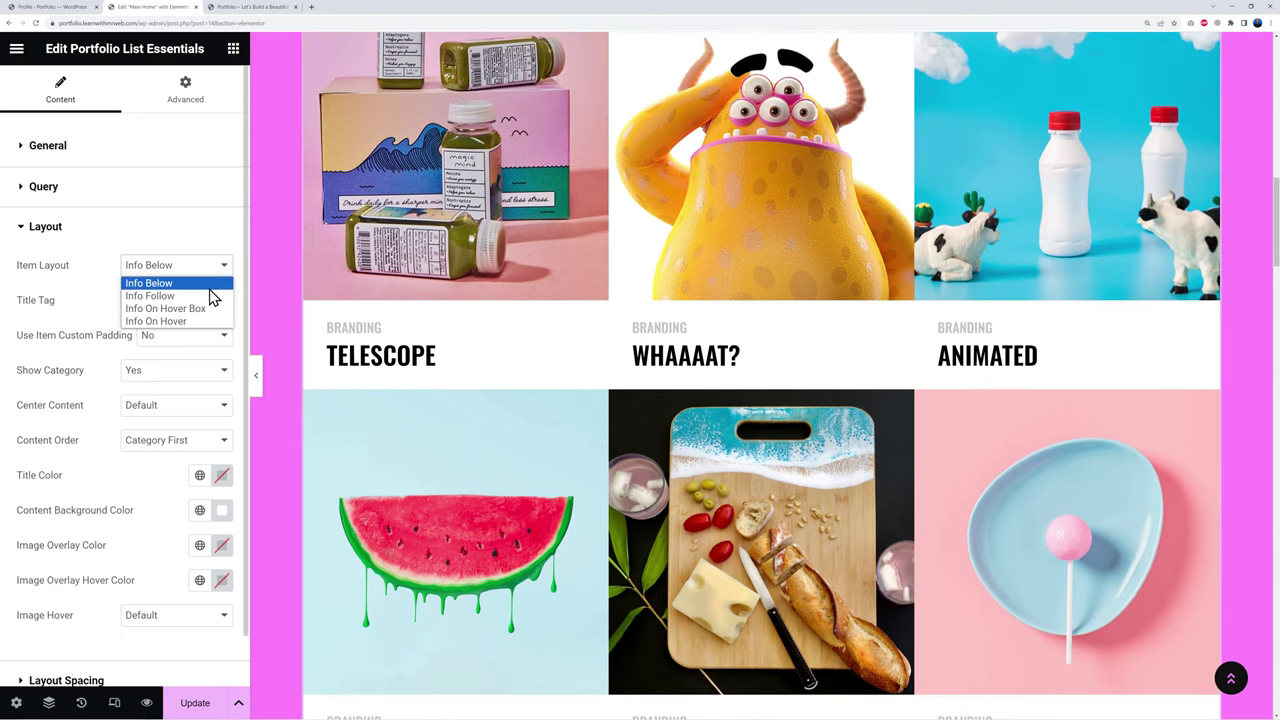
{"action": "left_click", "coordinate": [209, 295]}
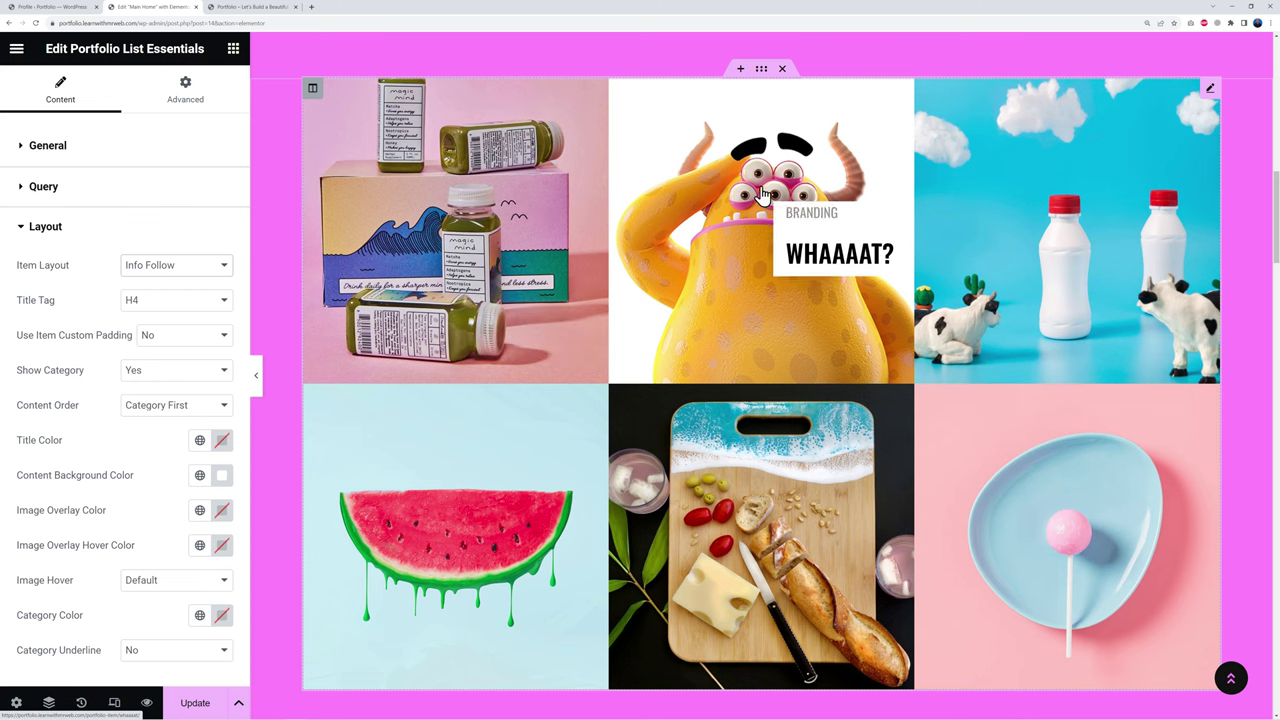
{"action": "left_click", "coordinate": [197, 270]}
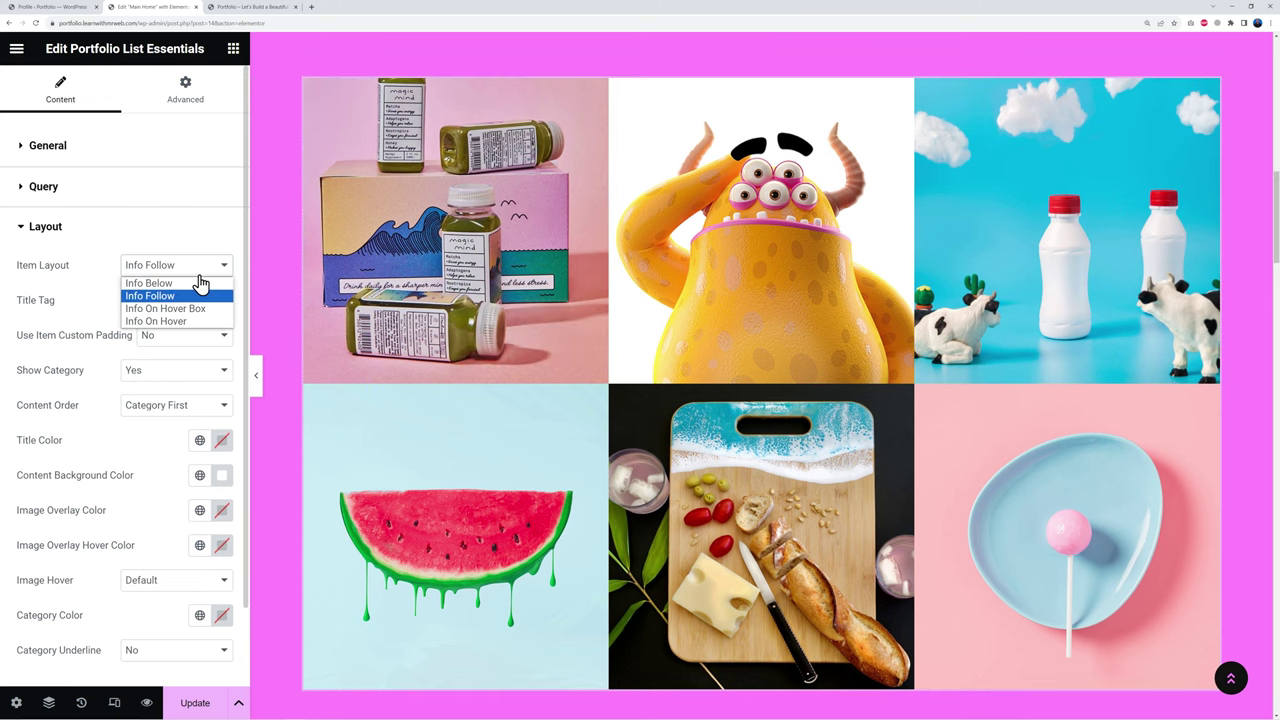
{"action": "left_click", "coordinate": [196, 312]}
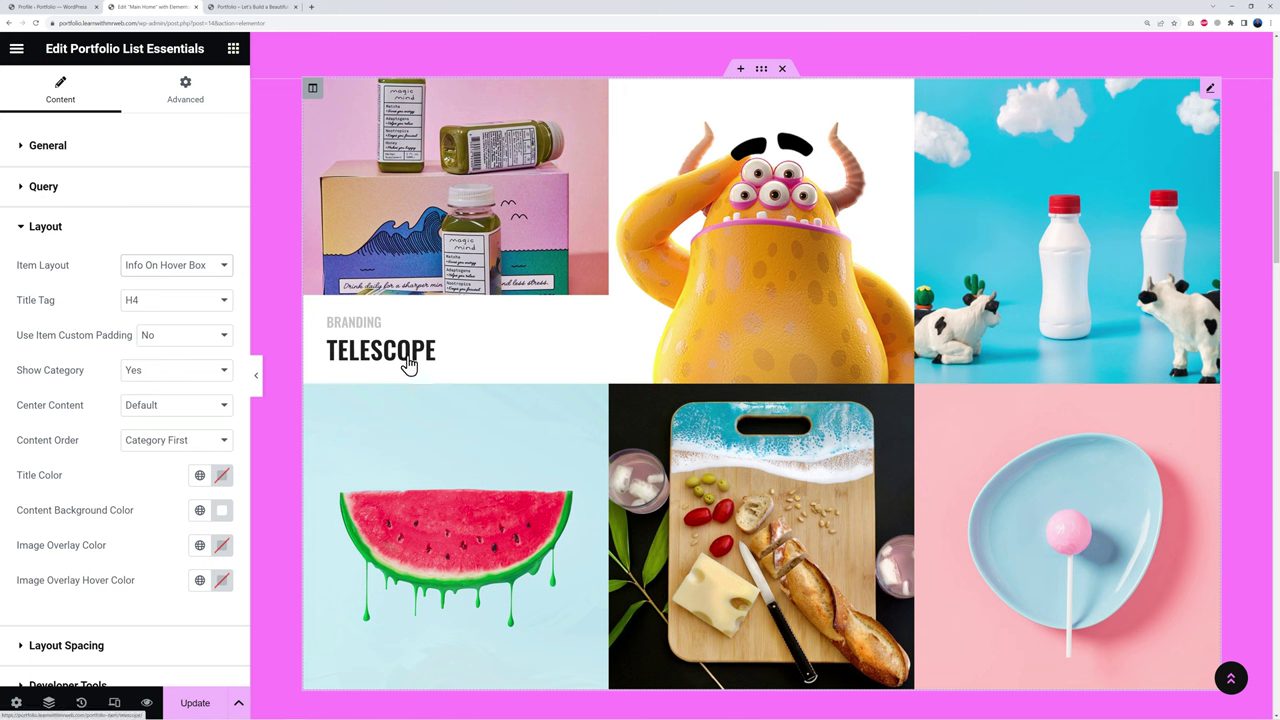
{"action": "scroll", "coordinate": [103, 503], "scroll_direction": "down", "scroll_amount": 1}
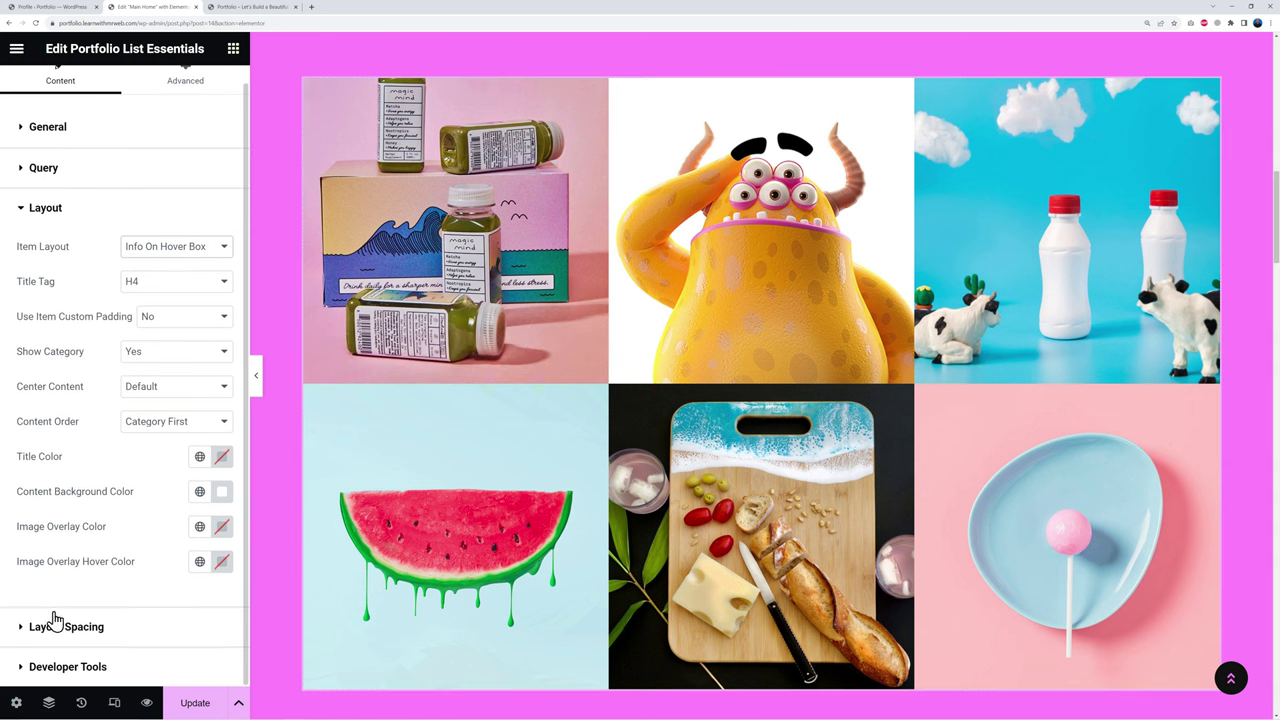
{"action": "scroll", "coordinate": [51, 614], "scroll_direction": "up", "scroll_amount": 1}
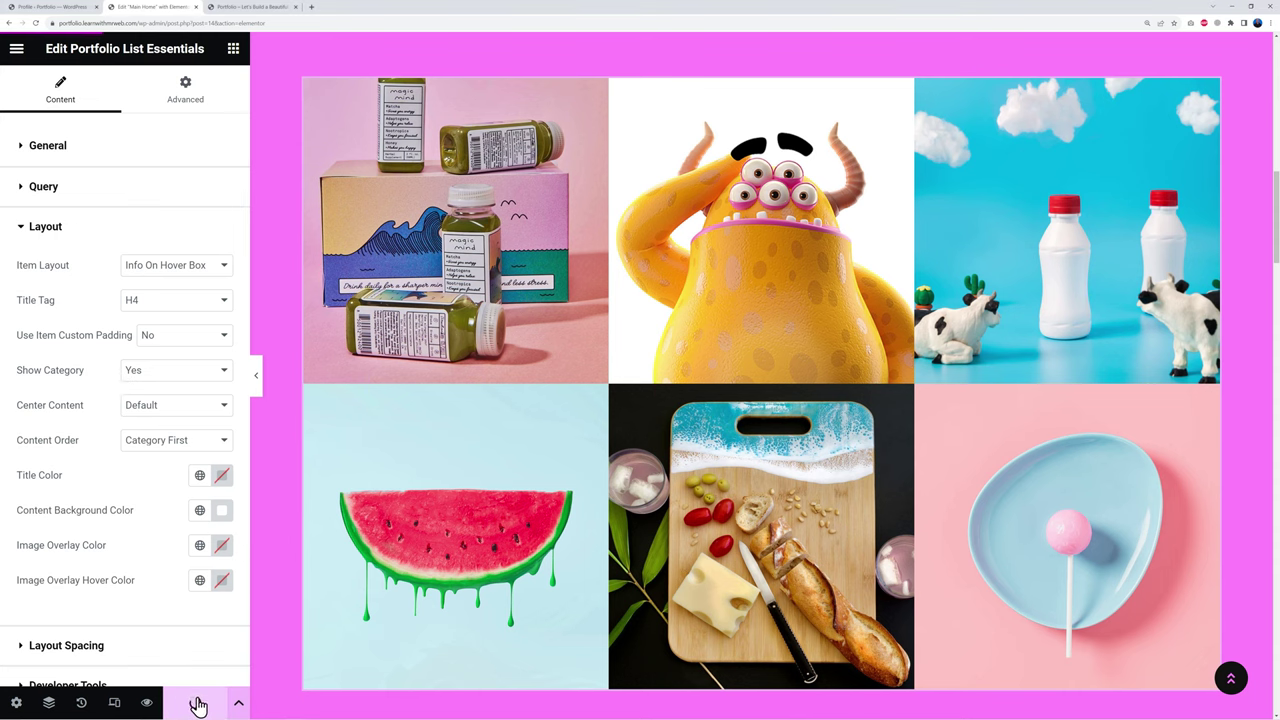
{"action": "scroll", "coordinate": [1238, 292], "scroll_direction": "down", "scroll_amount": 6}
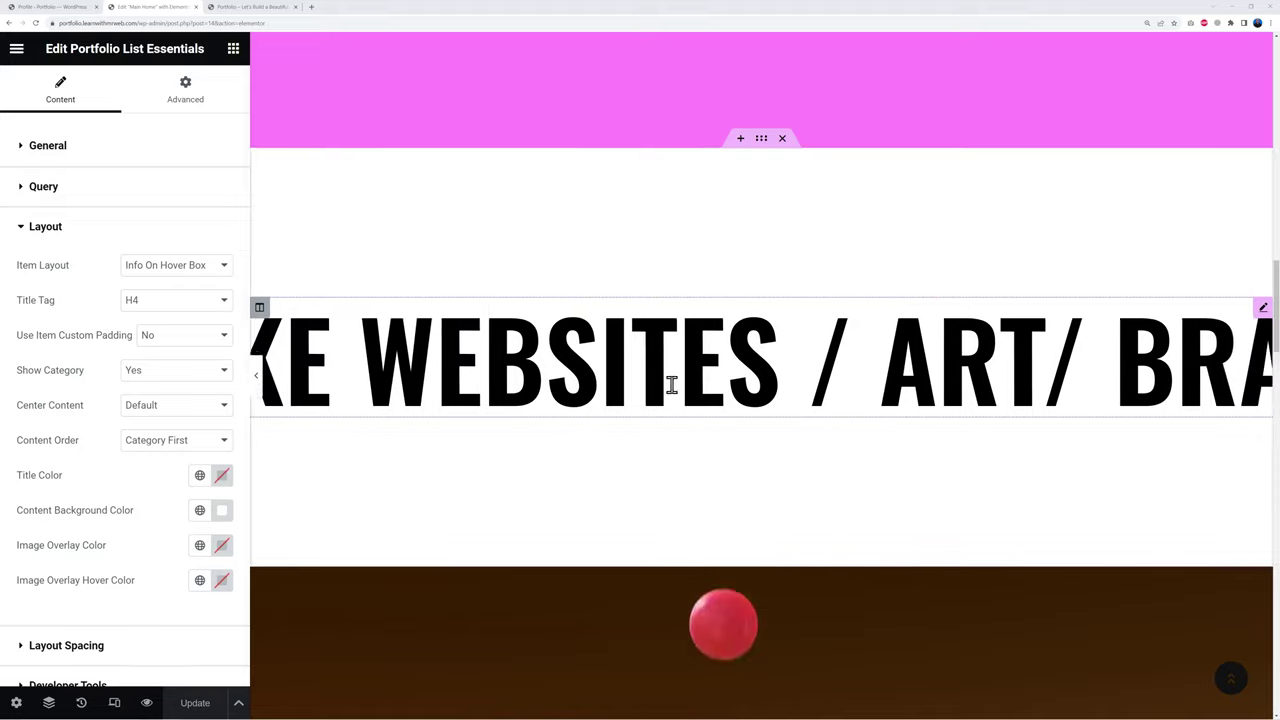
Step: Expand the marquee's Item to inspect its text, leaving it unchanged, then collapse it
{"action": "left_click", "coordinate": [1265, 312]}
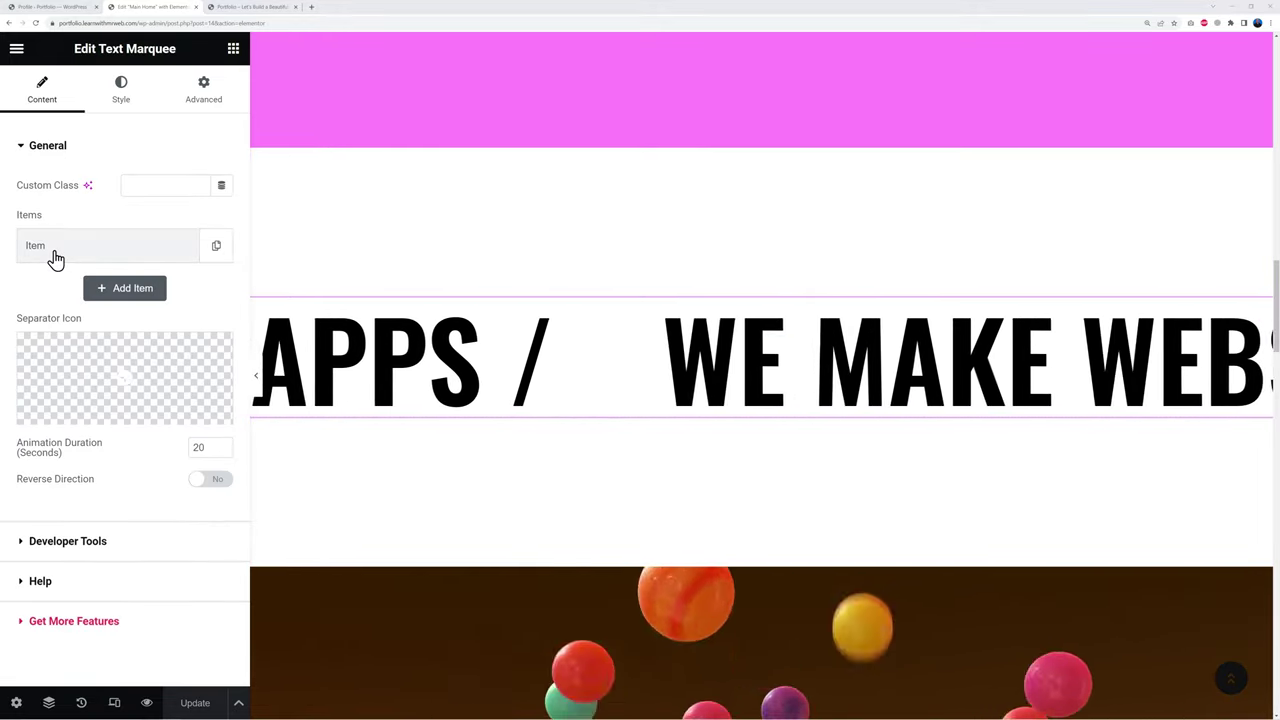
{"action": "left_click", "coordinate": [50, 248]}
{"action": "triple_click", "coordinate": [140, 321]}
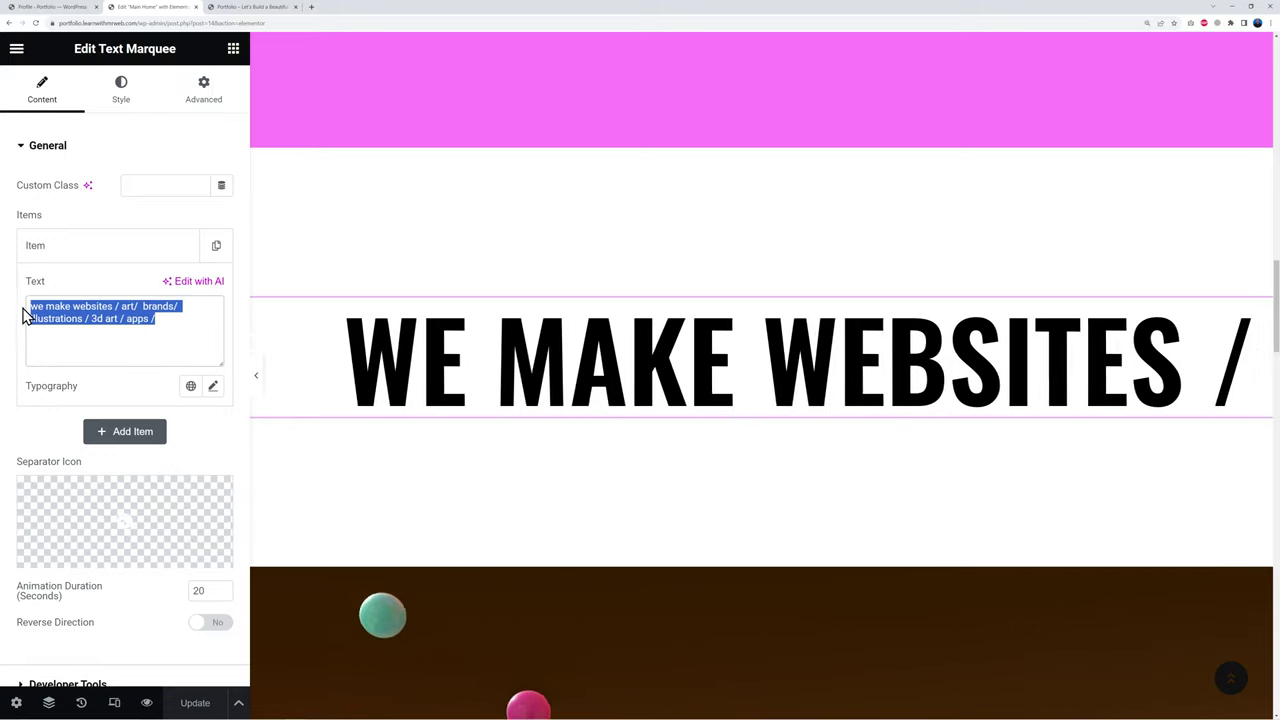
{"action": "left_click", "coordinate": [171, 323]}
{"action": "left_click_drag", "start_coordinate": [171, 323], "coordinate": [35, 310]}
{"action": "left_click", "coordinate": [129, 323]}
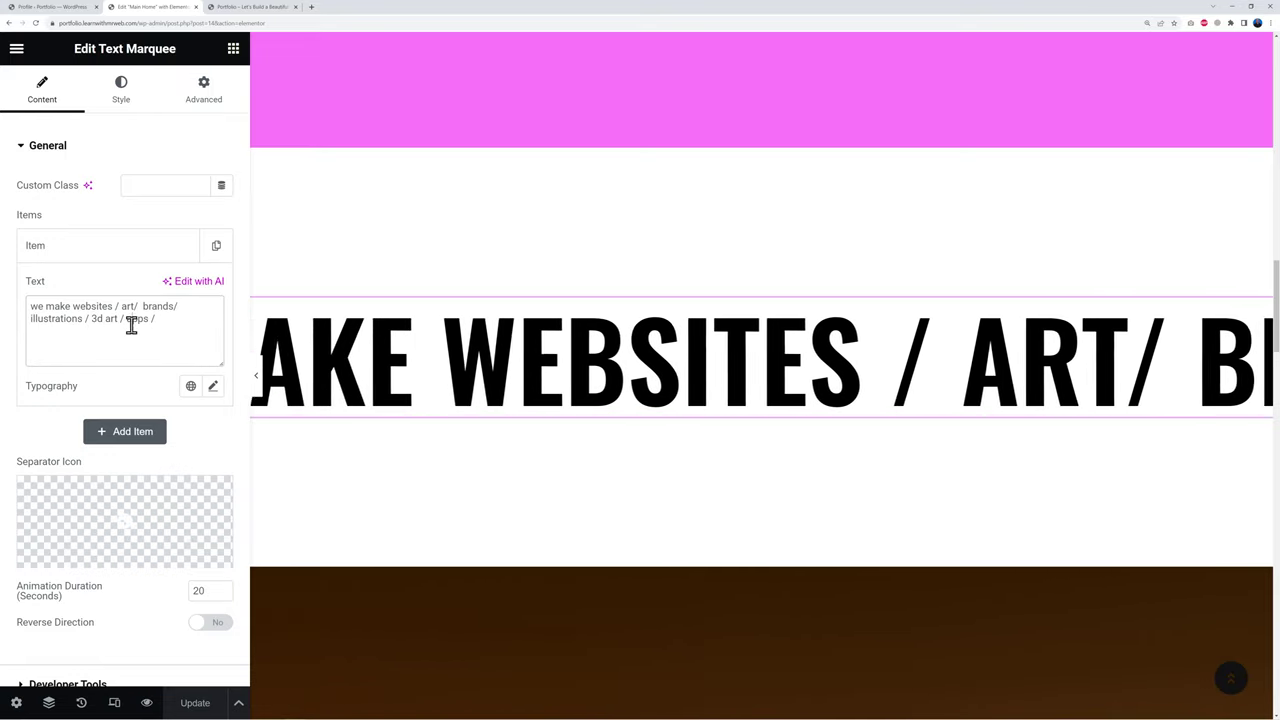
{"action": "left_click", "coordinate": [60, 258]}
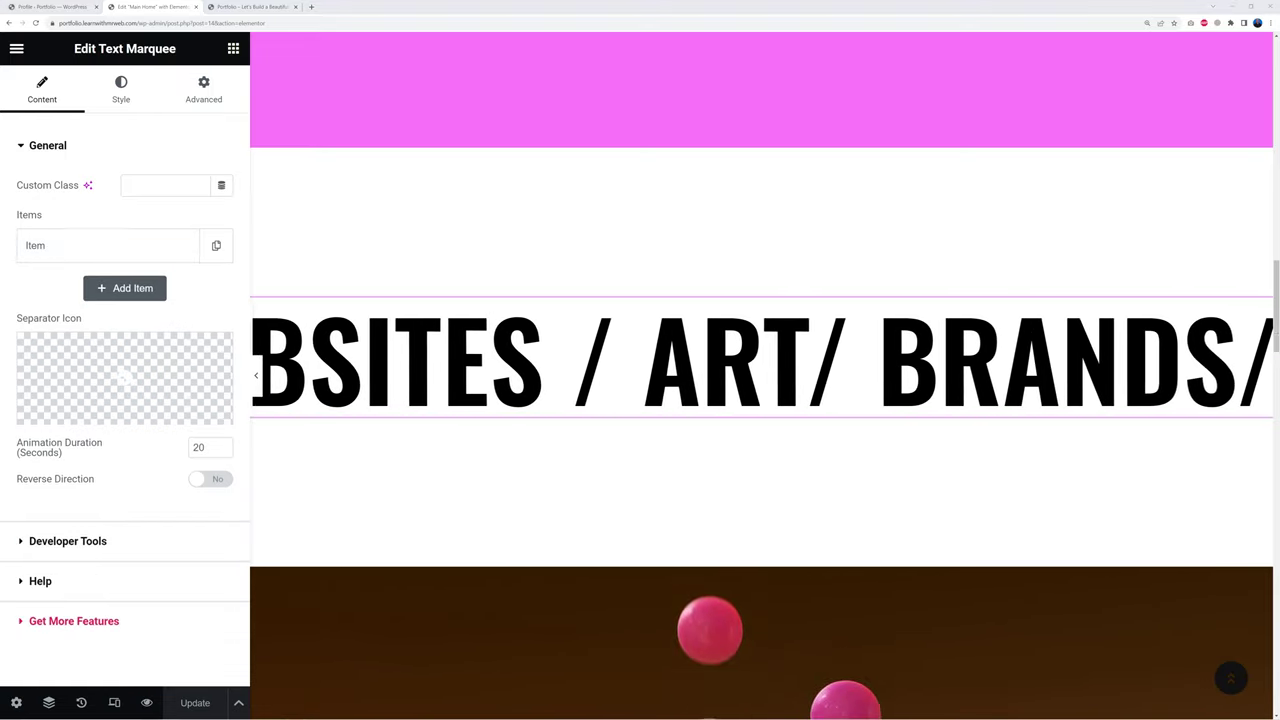
Step: Bring up the Divider widget settings over the candy-bowl video section
{"action": "scroll", "coordinate": [472, 360], "scroll_direction": "down", "scroll_amount": 3}
{"action": "scroll", "coordinate": [474, 369], "scroll_direction": "down", "scroll_amount": 2}
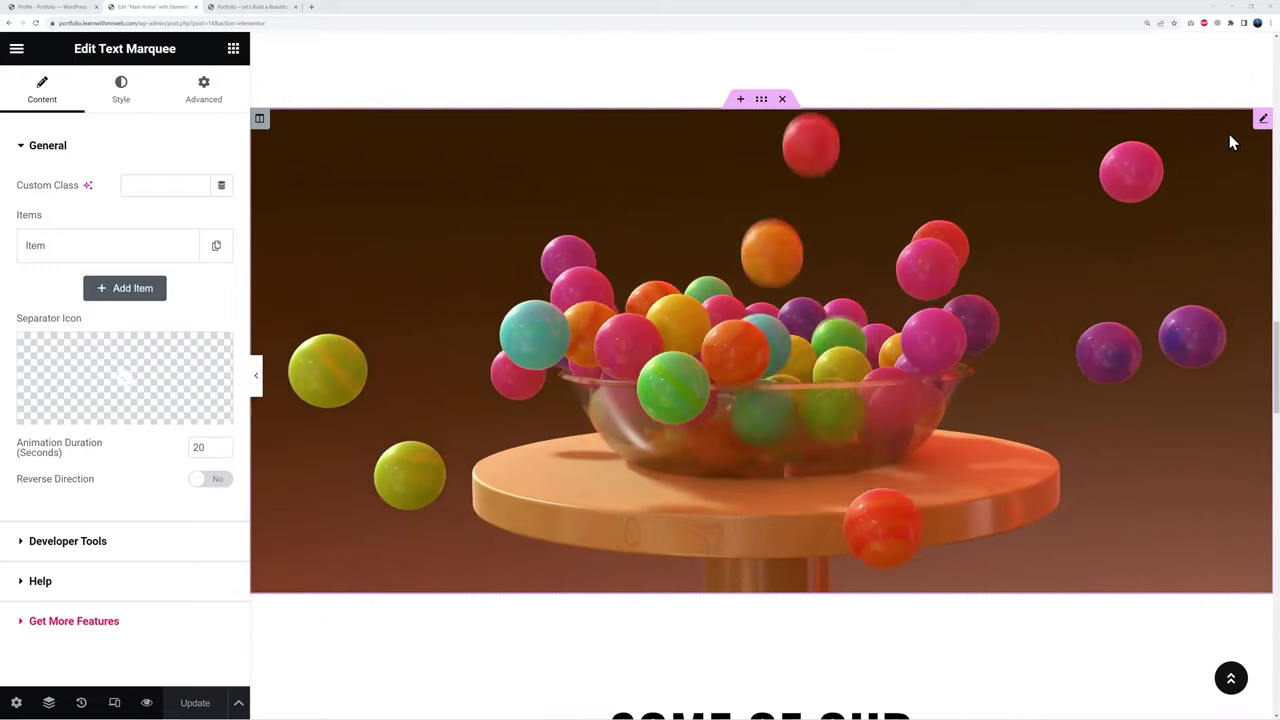
{"action": "left_click", "coordinate": [1262, 118]}
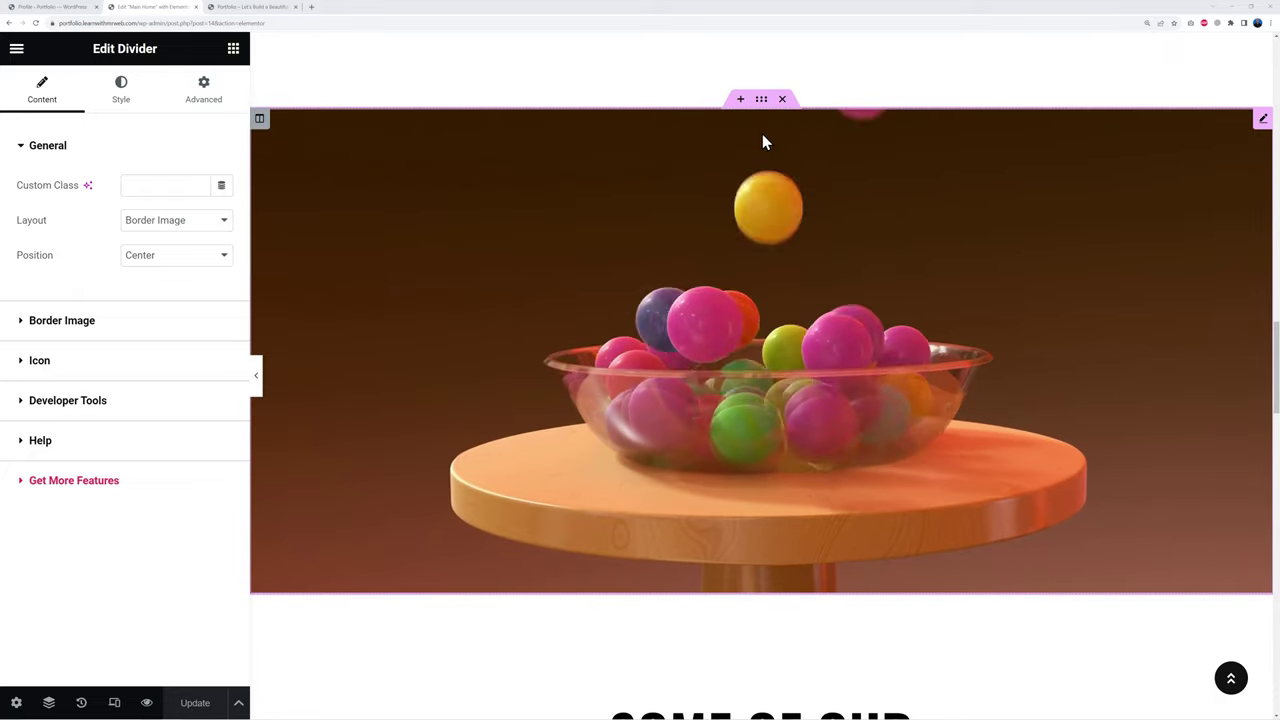
{"action": "left_click", "coordinate": [761, 100]}
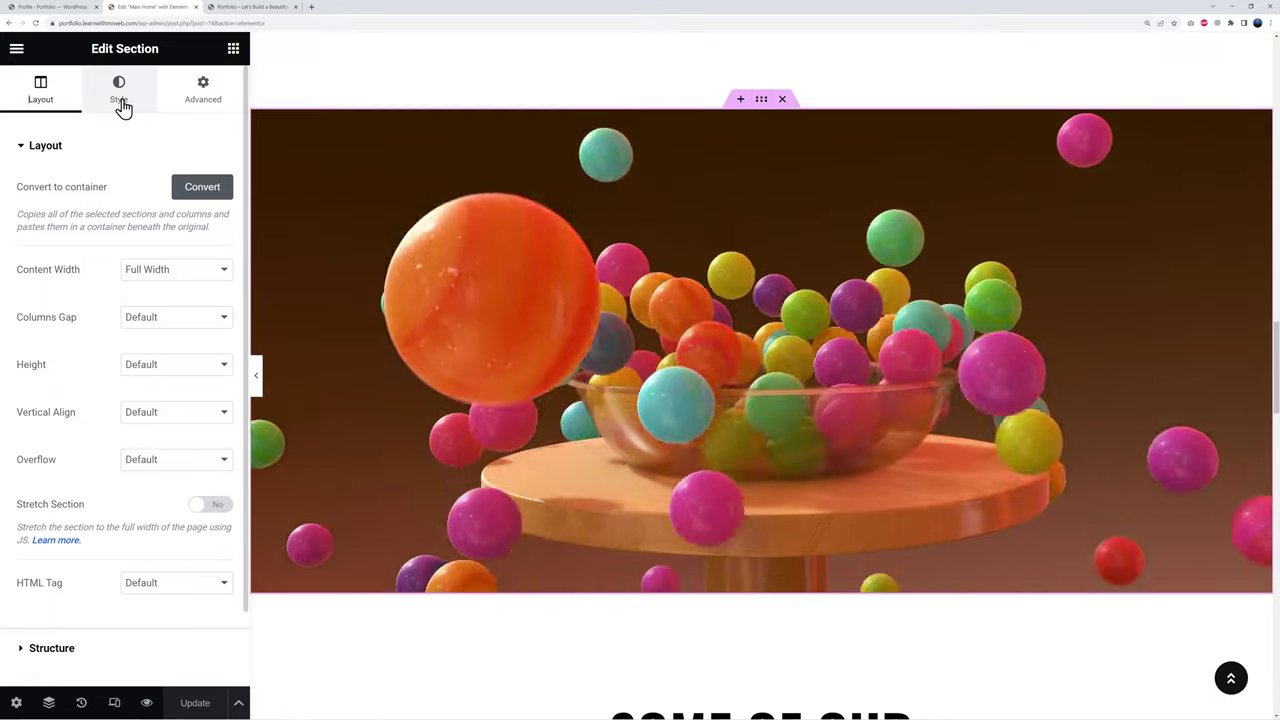
{"action": "left_click", "coordinate": [120, 106]}
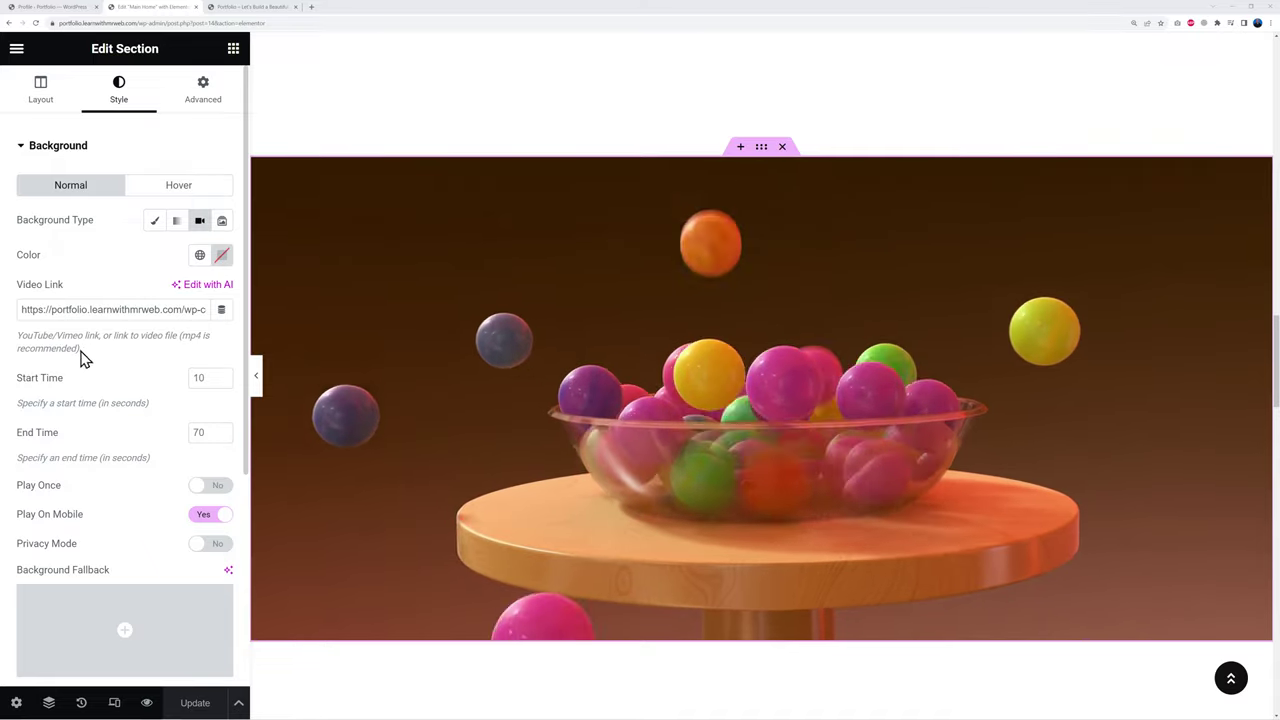
{"action": "triple_click", "coordinate": [118, 309]}
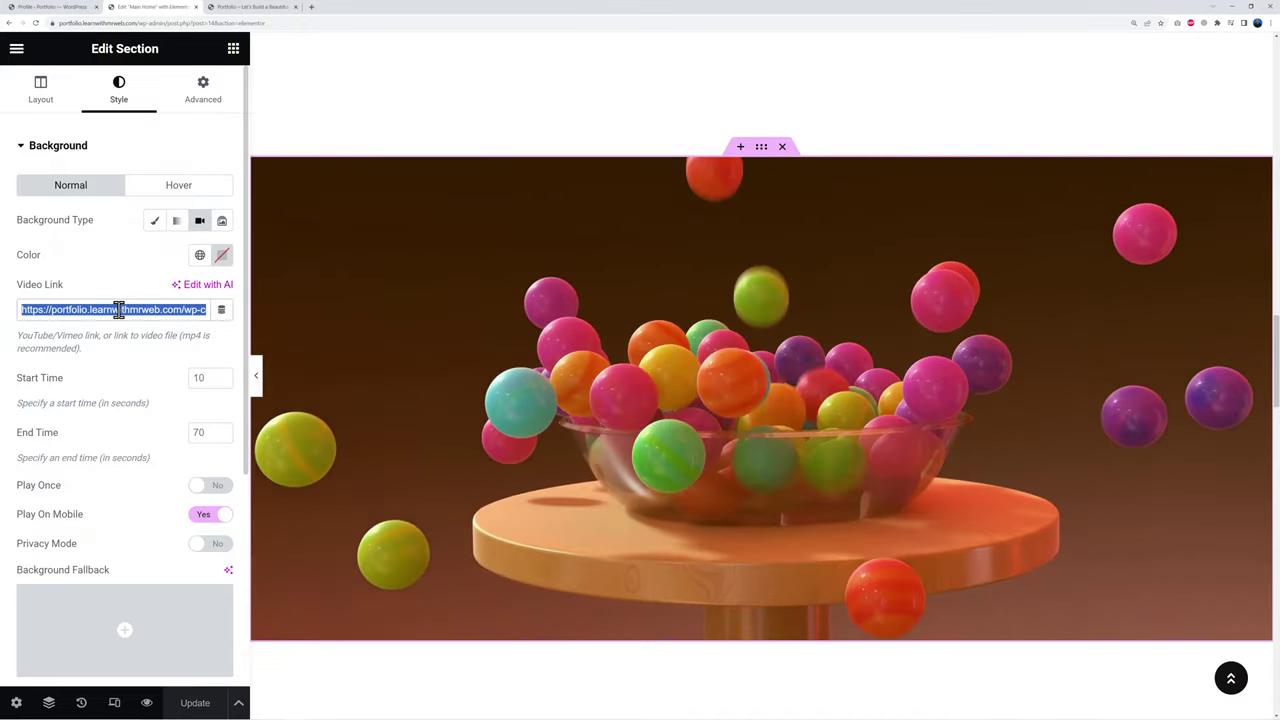
{"action": "key", "text": "ctrl+v"}
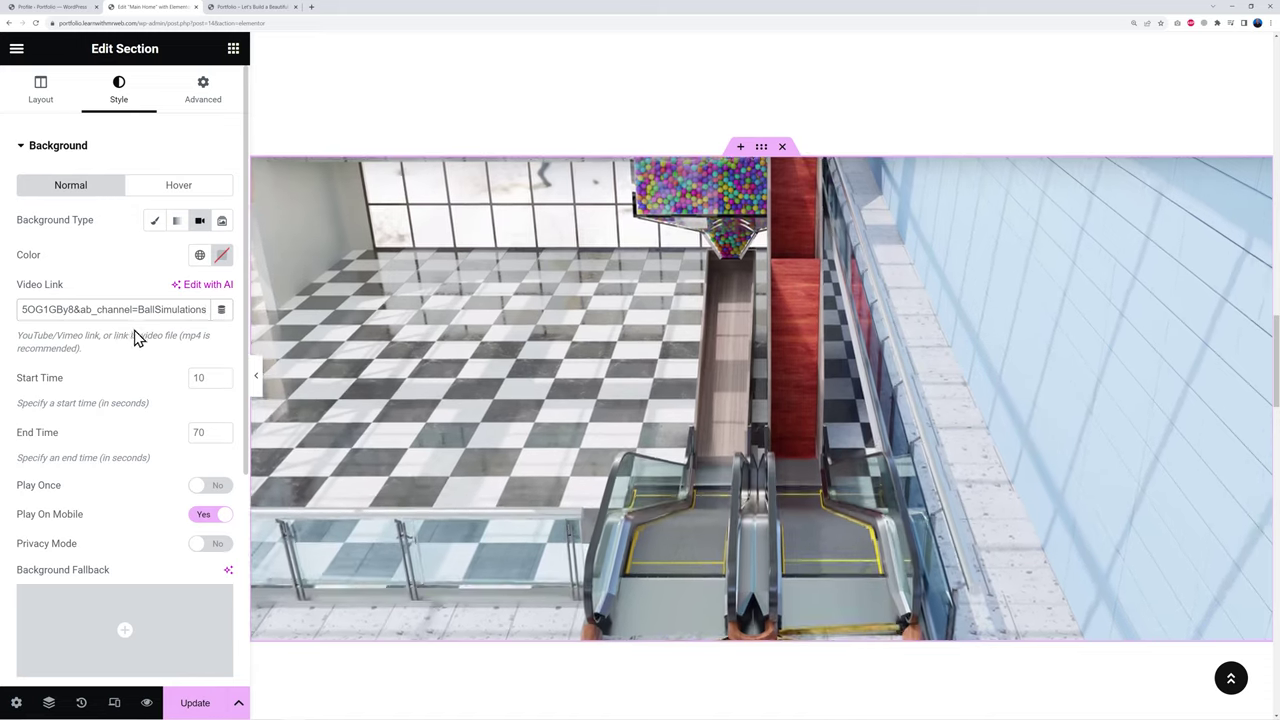
{"action": "scroll", "coordinate": [533, 367], "scroll_direction": "down", "scroll_amount": 1}
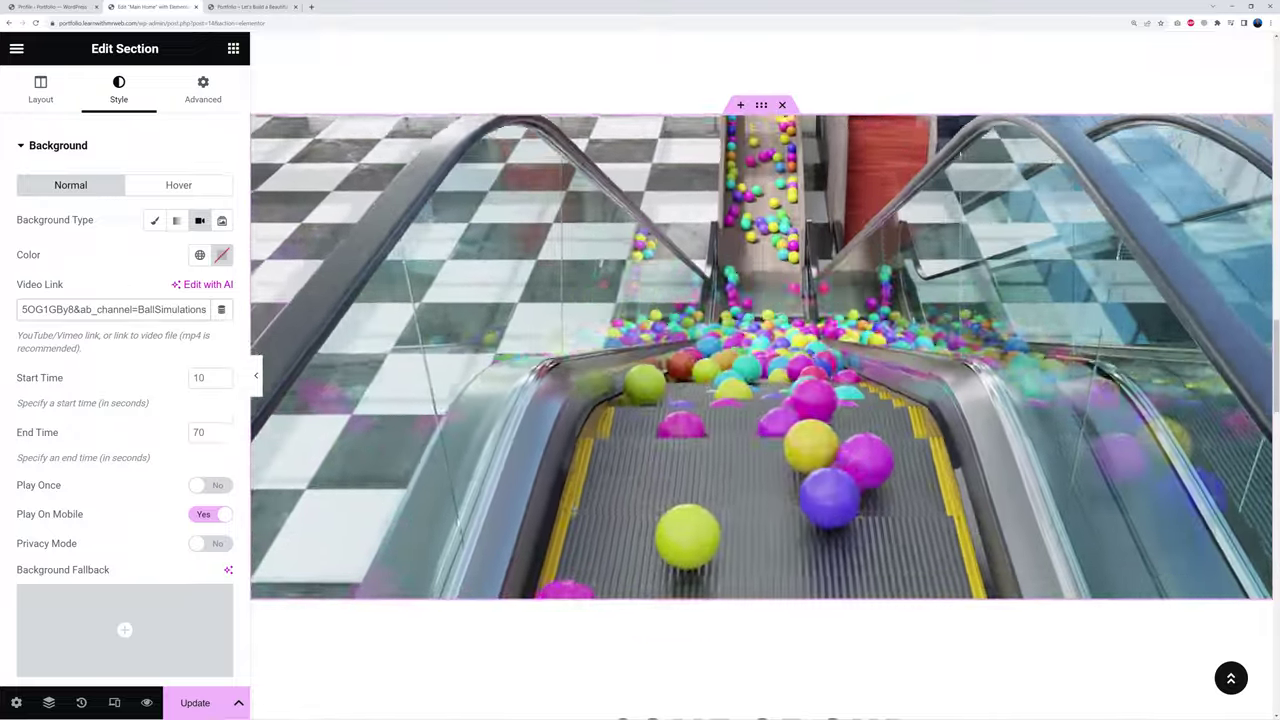
{"action": "scroll", "coordinate": [434, 396], "scroll_direction": "down", "scroll_amount": 1}
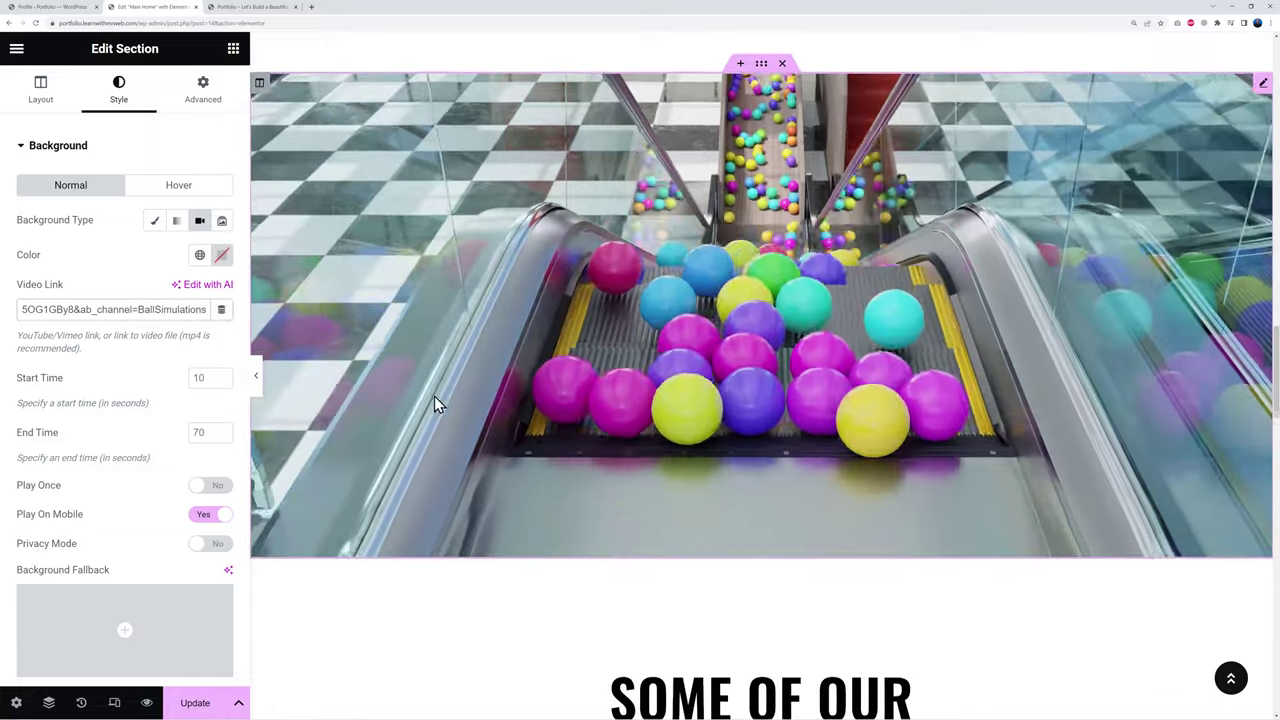
{"action": "scroll", "coordinate": [517, 423], "scroll_direction": "down", "scroll_amount": 5}
{"action": "scroll", "coordinate": [518, 424], "scroll_direction": "up", "scroll_amount": 1}
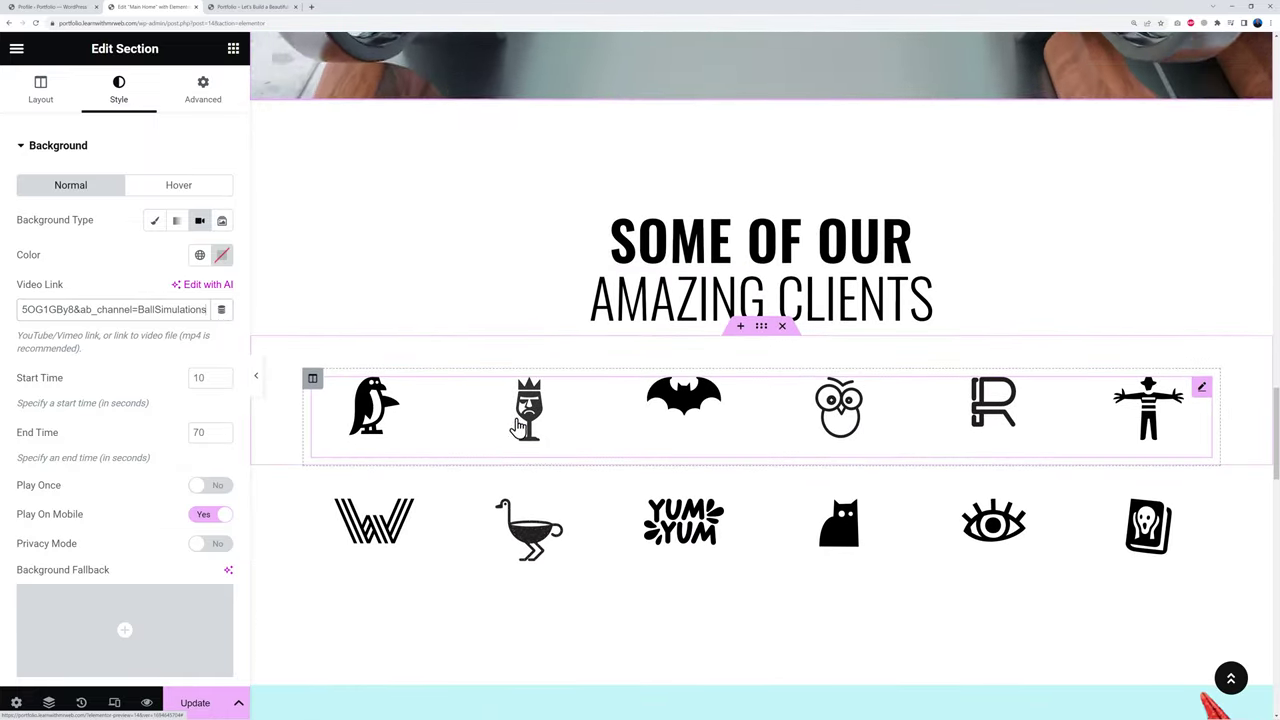
{"action": "scroll", "coordinate": [700, 443], "scroll_direction": "down", "scroll_amount": 1}
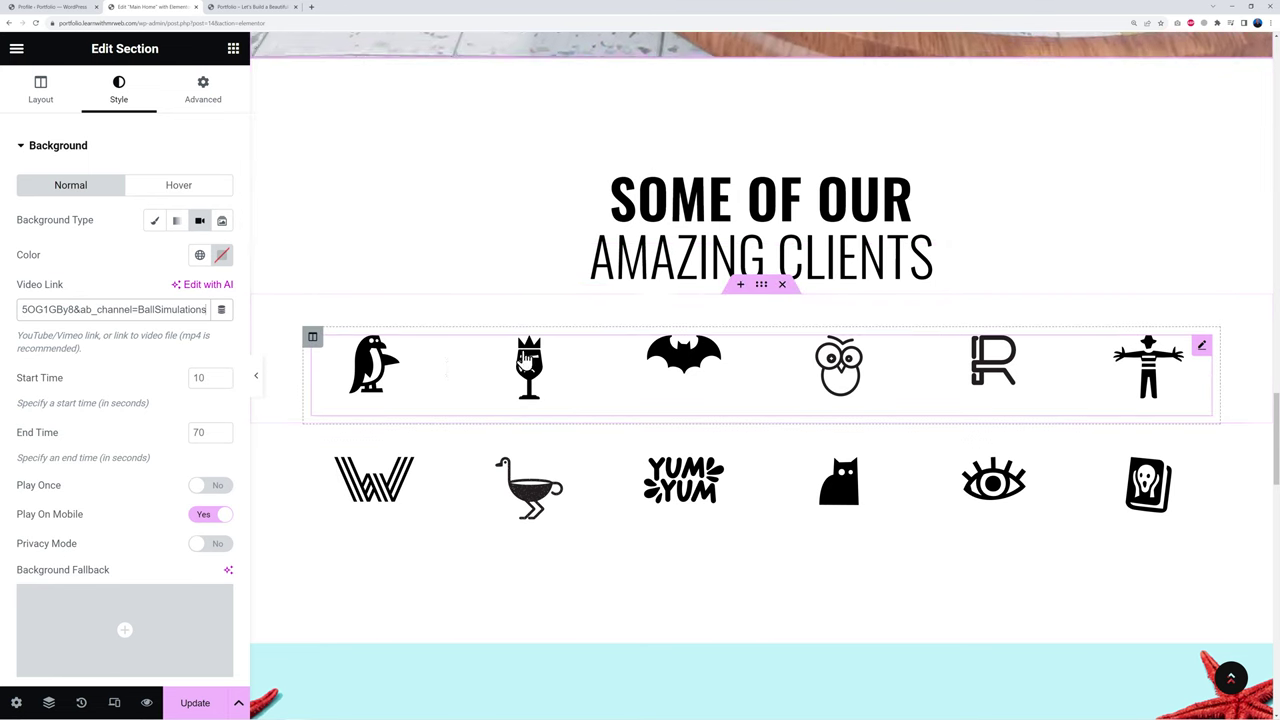
Step: Set the first client item's image to logo-creative-agency from the Media Library
{"action": "left_click", "coordinate": [1201, 350]}
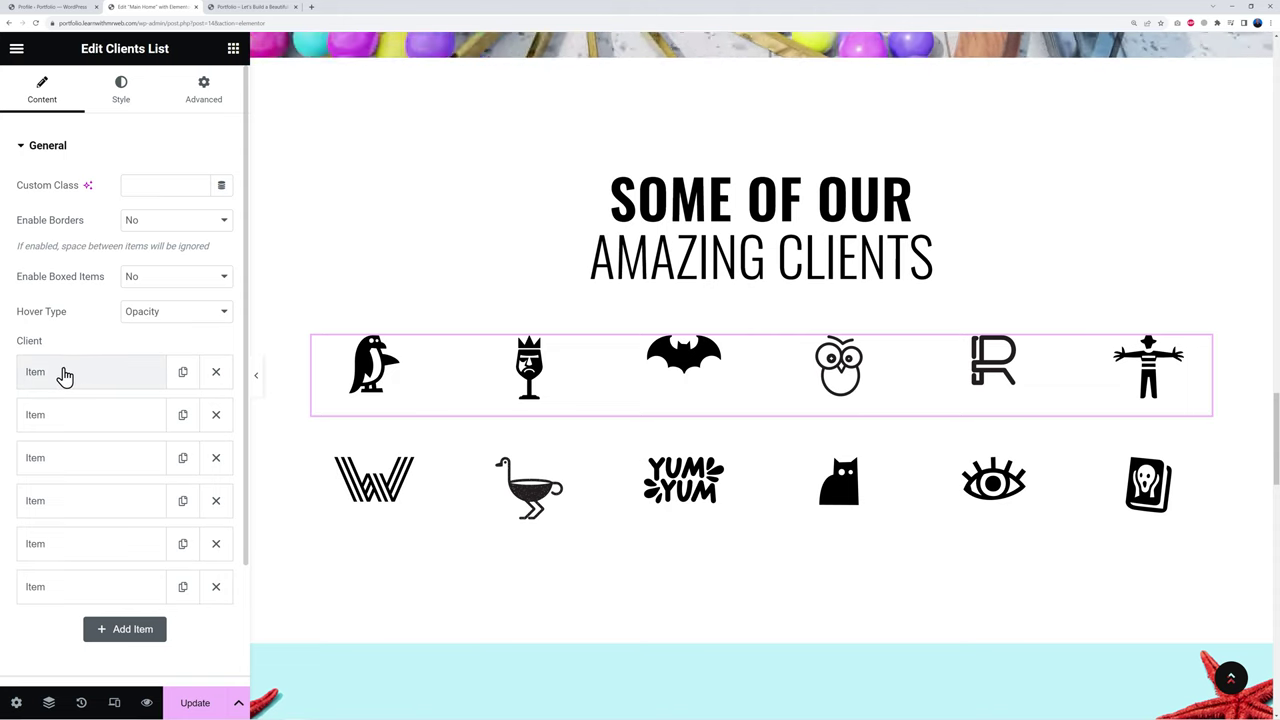
{"action": "left_click", "coordinate": [63, 375]}
{"action": "left_click", "coordinate": [124, 463]}
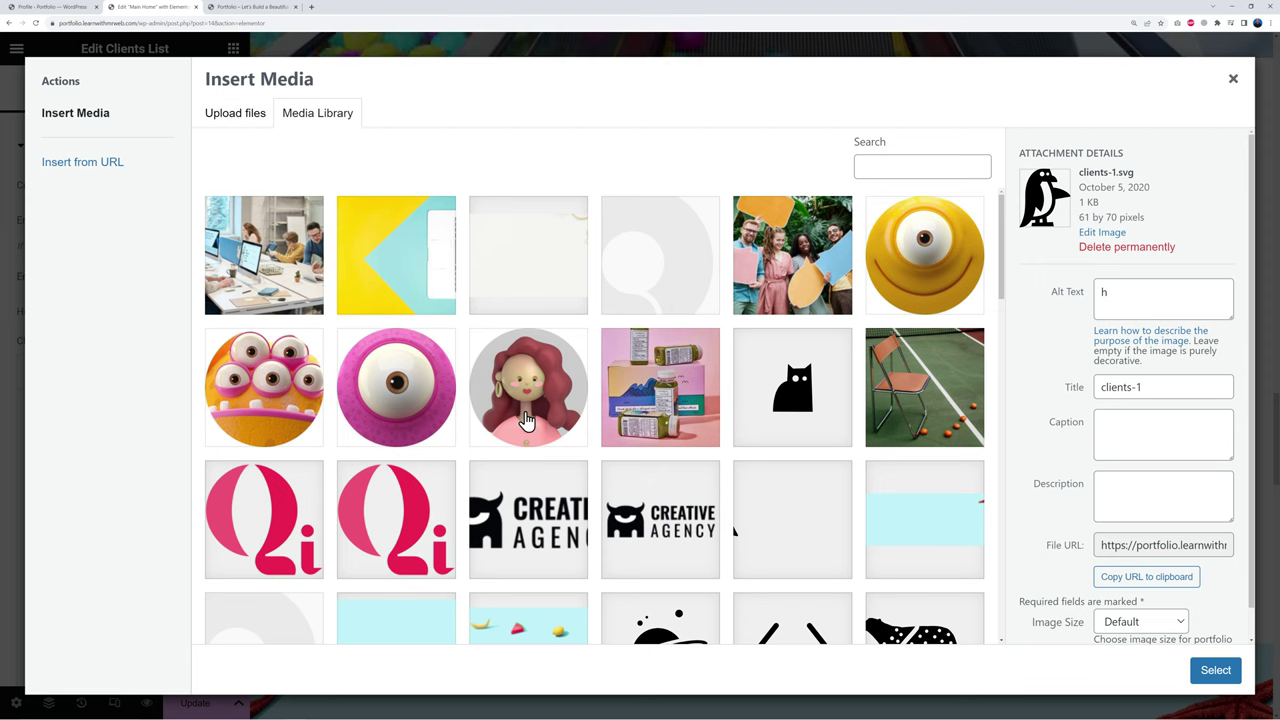
{"action": "scroll", "coordinate": [527, 420], "scroll_direction": "down", "scroll_amount": 2}
{"action": "left_click", "coordinate": [659, 415]}
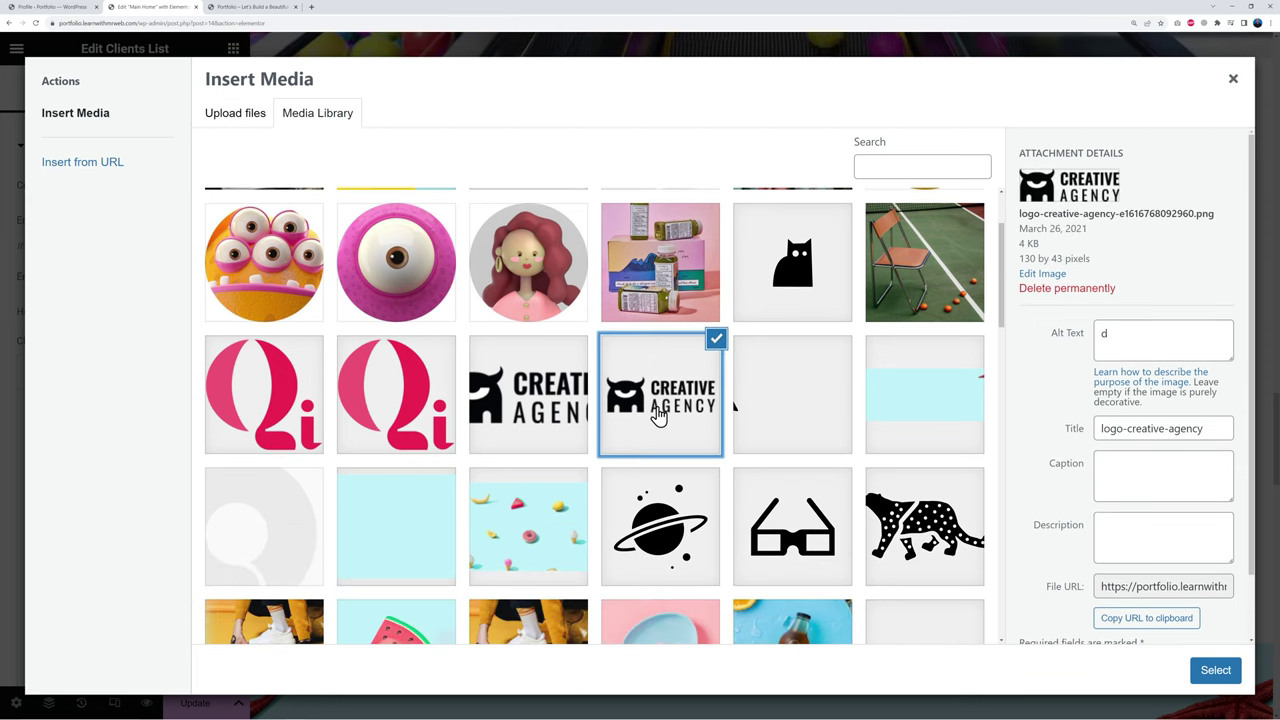
{"action": "left_click", "coordinate": [1214, 671]}
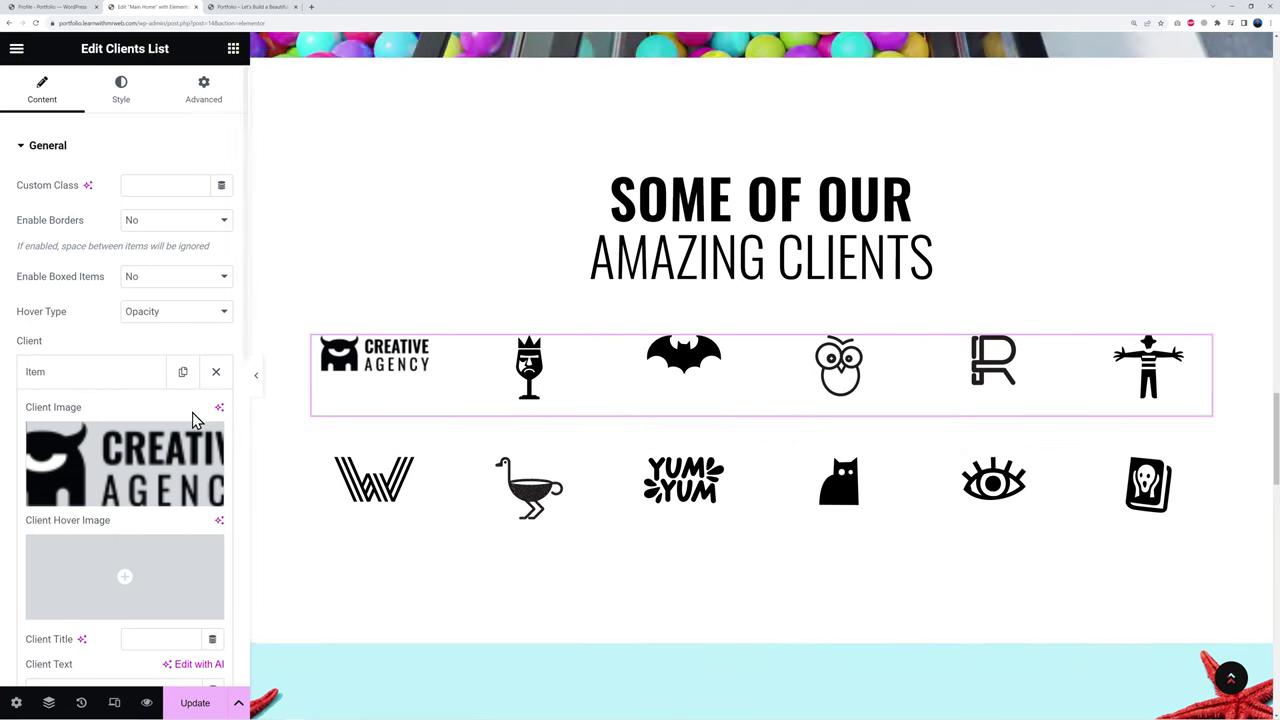
{"action": "left_click", "coordinate": [77, 375]}
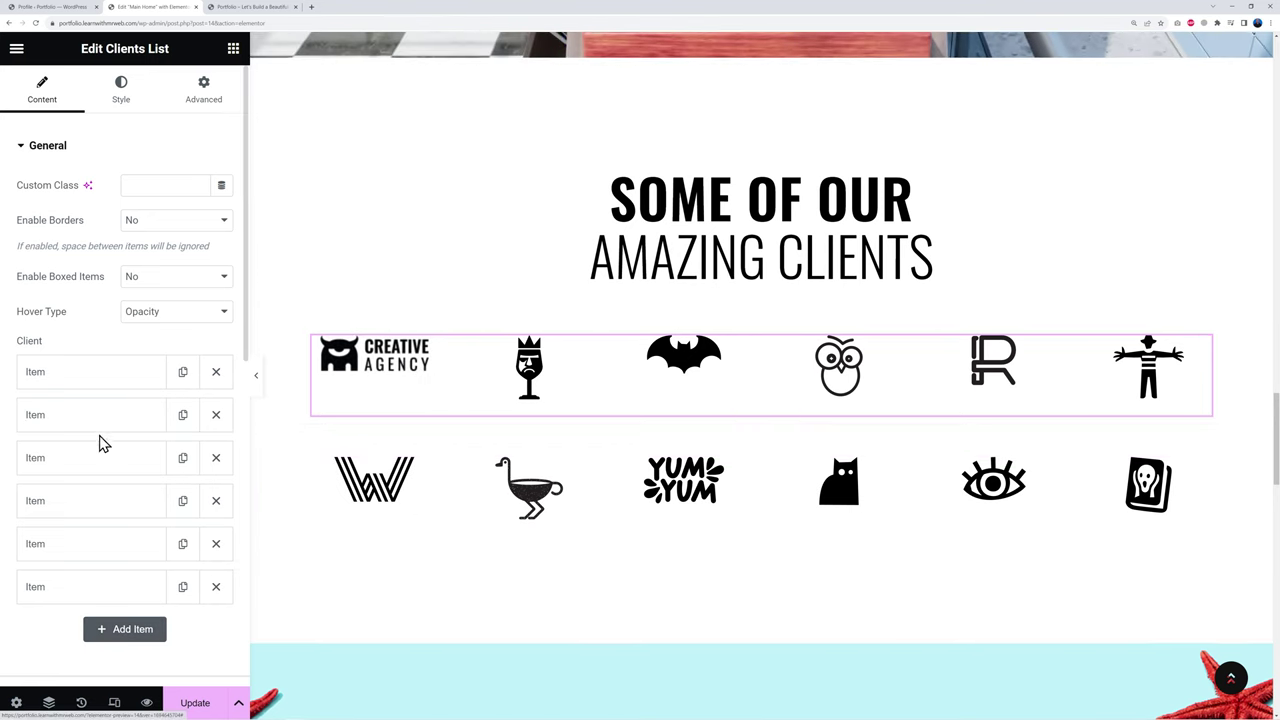
{"action": "scroll", "coordinate": [1020, 416], "scroll_direction": "down", "scroll_amount": 4}
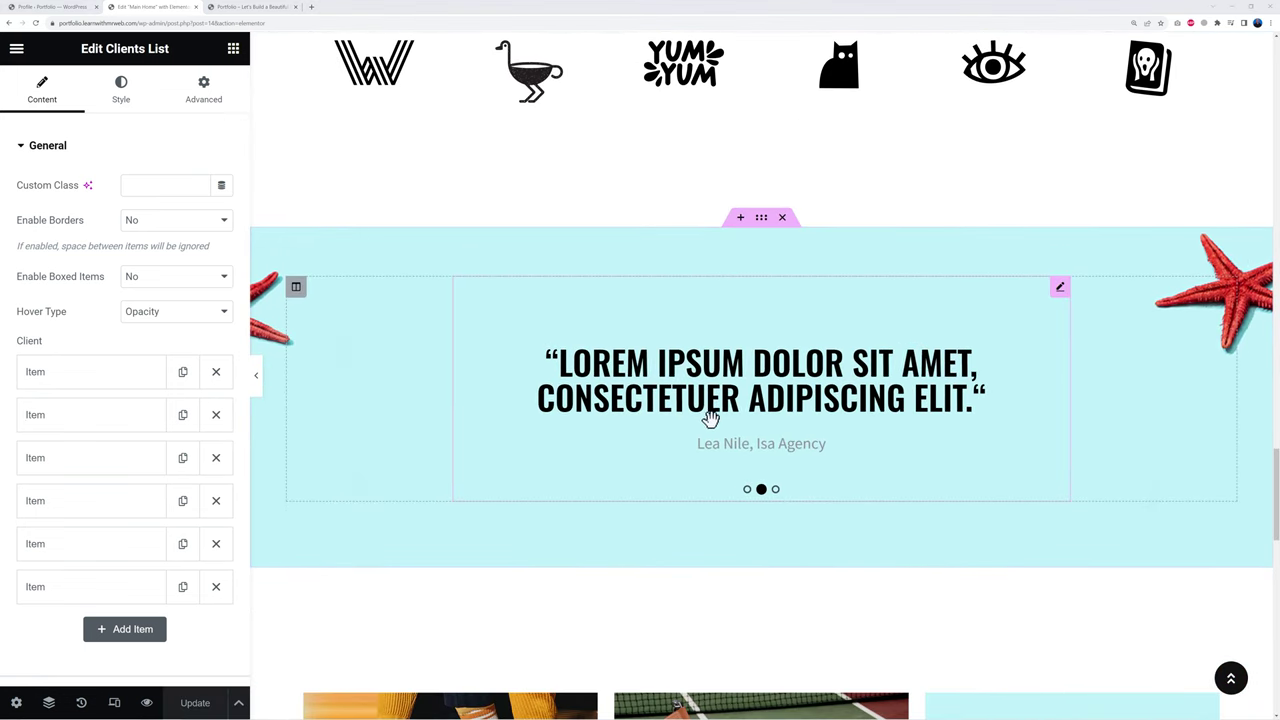
Step: Enter Director as the first testimonial author's occupation
{"action": "left_click", "coordinate": [1060, 289]}
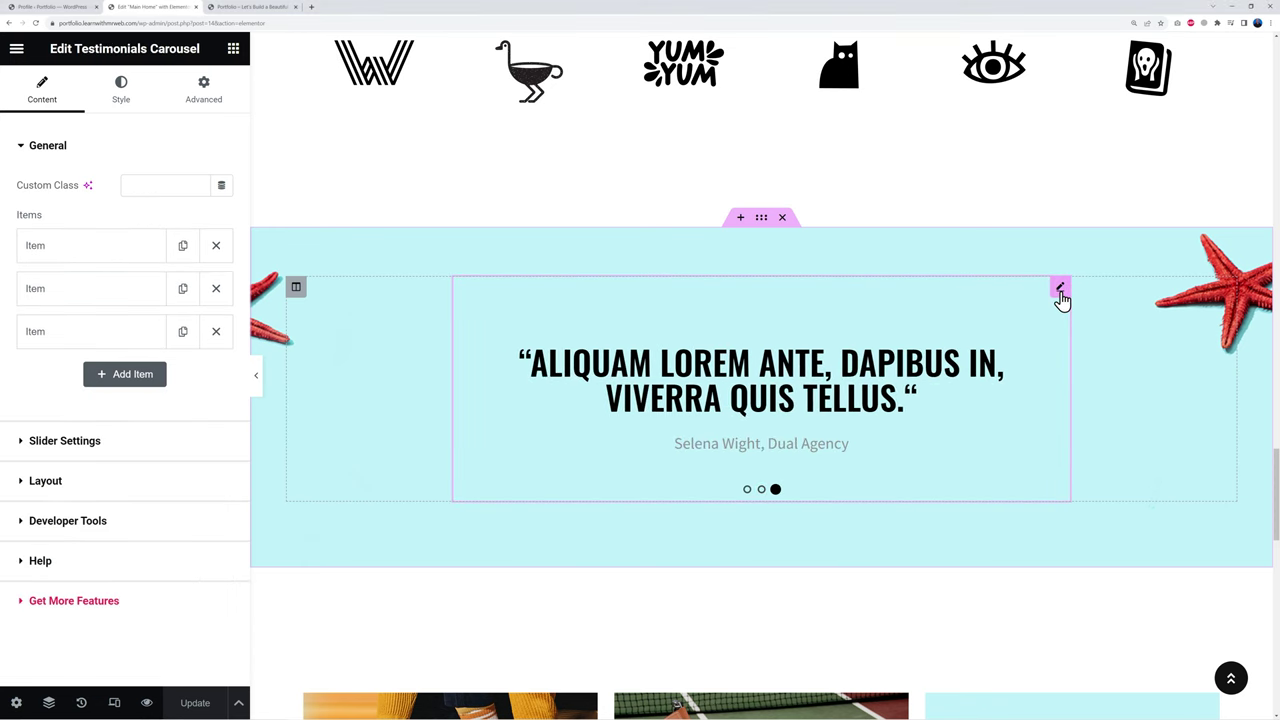
{"action": "left_click", "coordinate": [60, 250]}
{"action": "scroll", "coordinate": [70, 302], "scroll_direction": "down", "scroll_amount": 2}
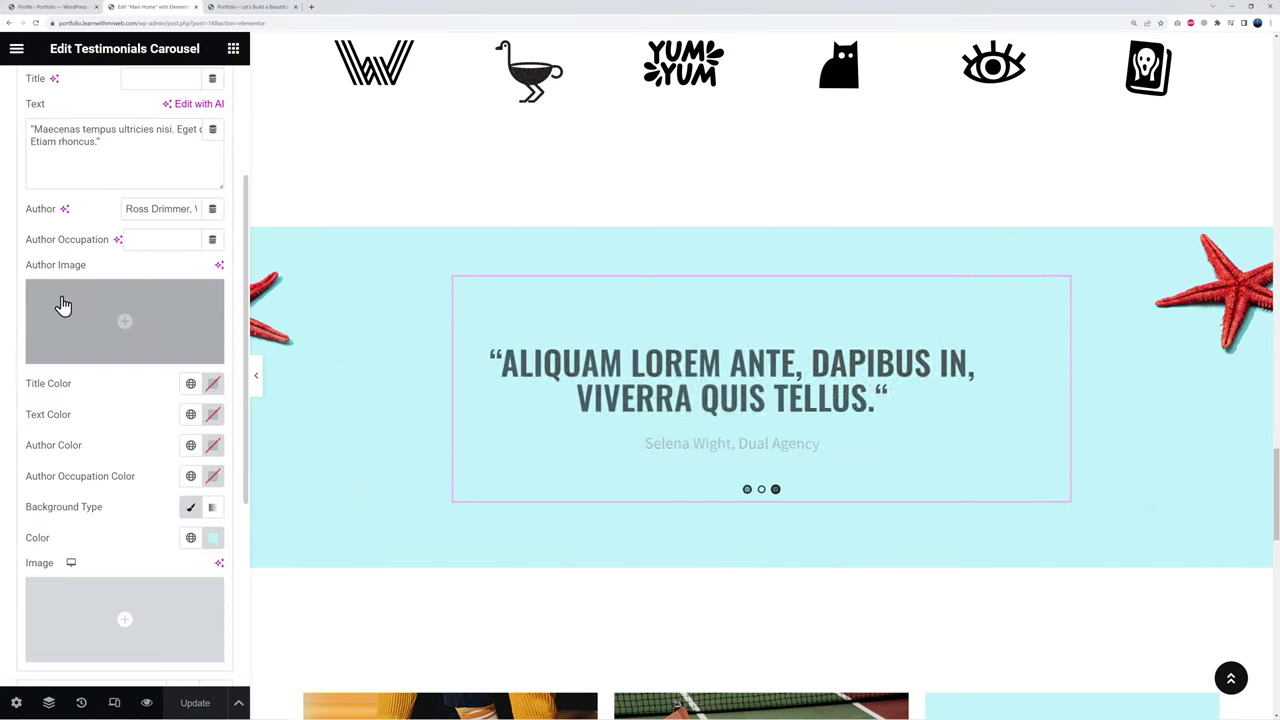
{"action": "scroll", "coordinate": [86, 309], "scroll_direction": "up", "scroll_amount": 1}
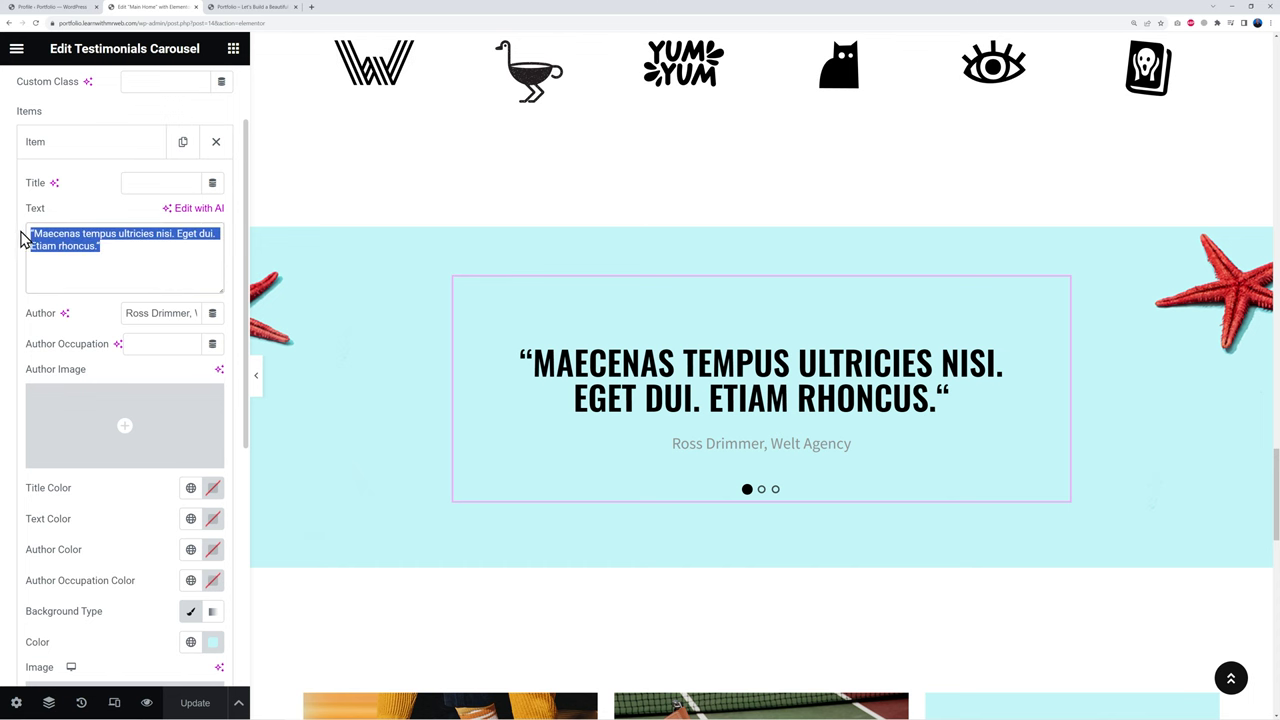
{"action": "left_click", "coordinate": [153, 342]}
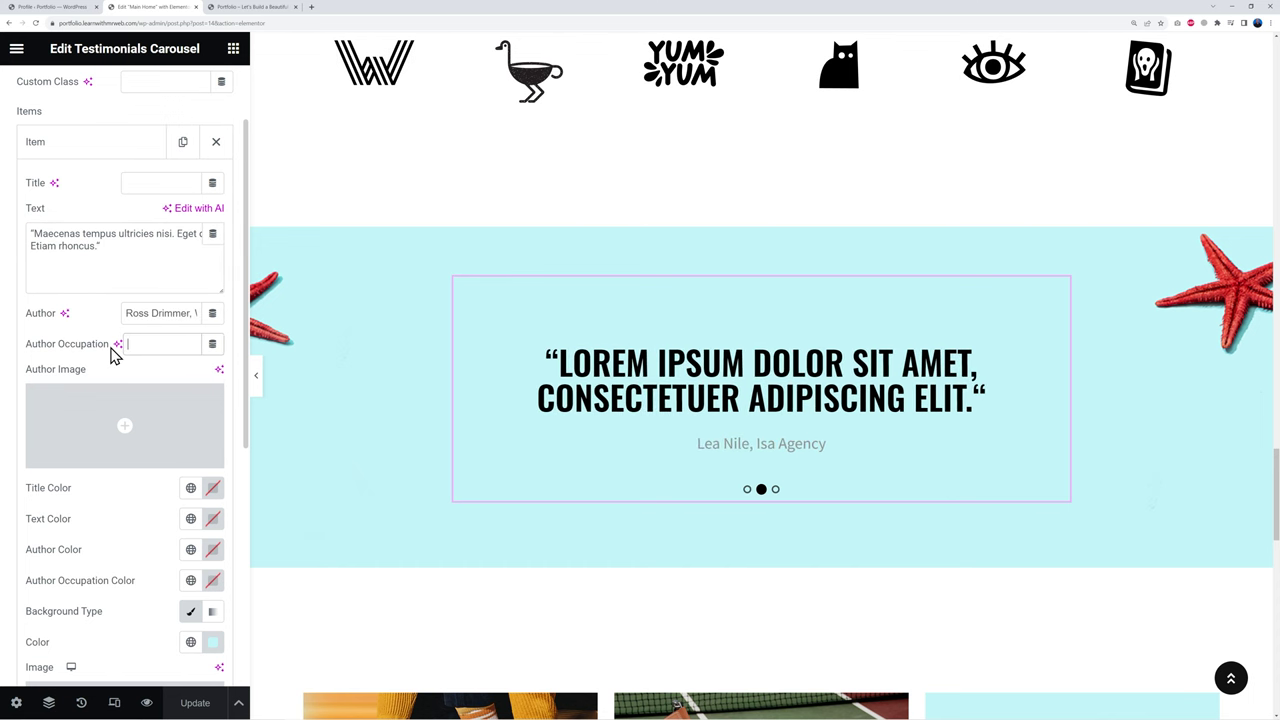
{"action": "type", "text": "Director"}
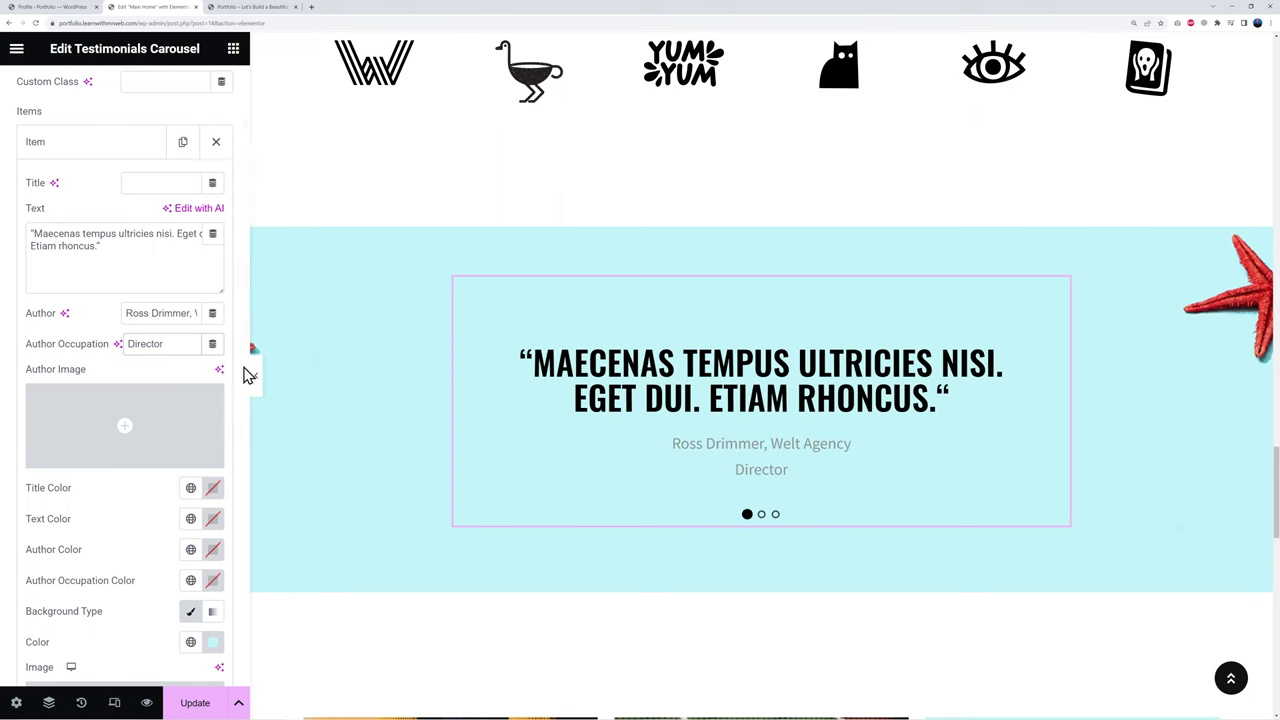
Step: Try a 'Title' on the first testimonial, remove it, then select the testimonial section
{"action": "left_click_drag", "start_coordinate": [123, 266], "coordinate": [30, 232]}
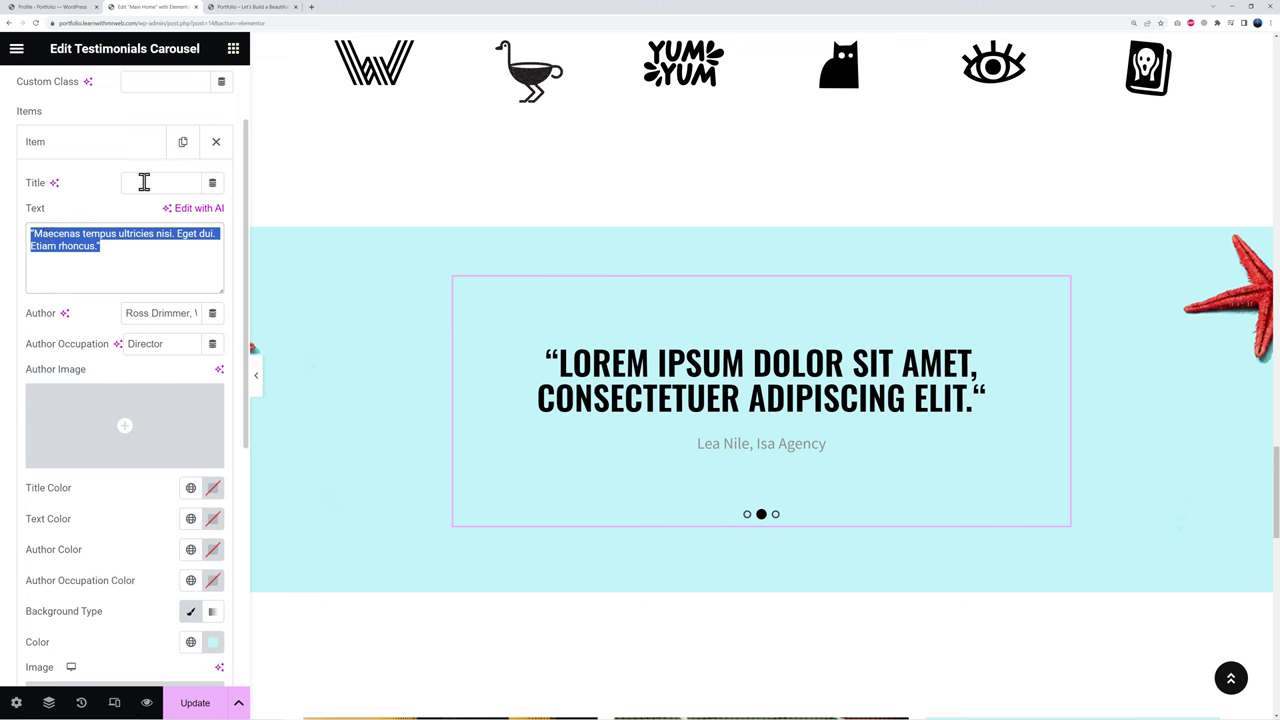
{"action": "key", "text": "shift+Tab"}
{"action": "type", "text": "Title"}
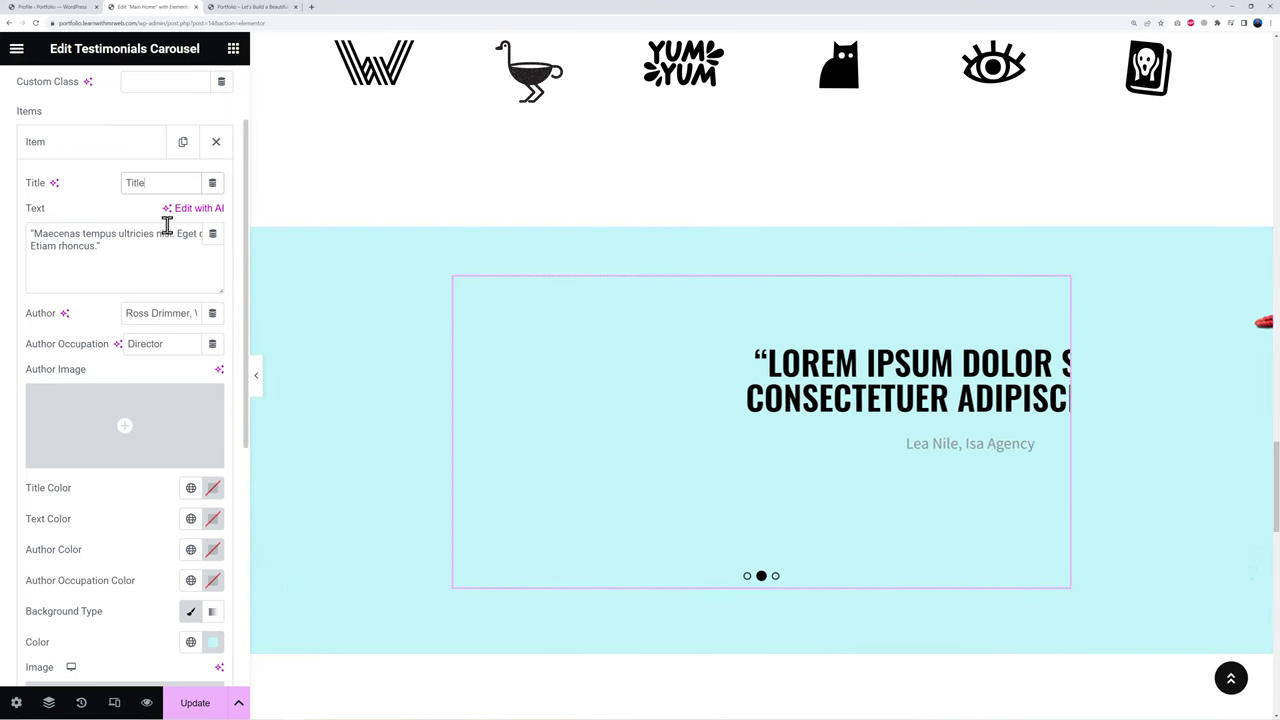
{"action": "key", "text": "BackSpace"}
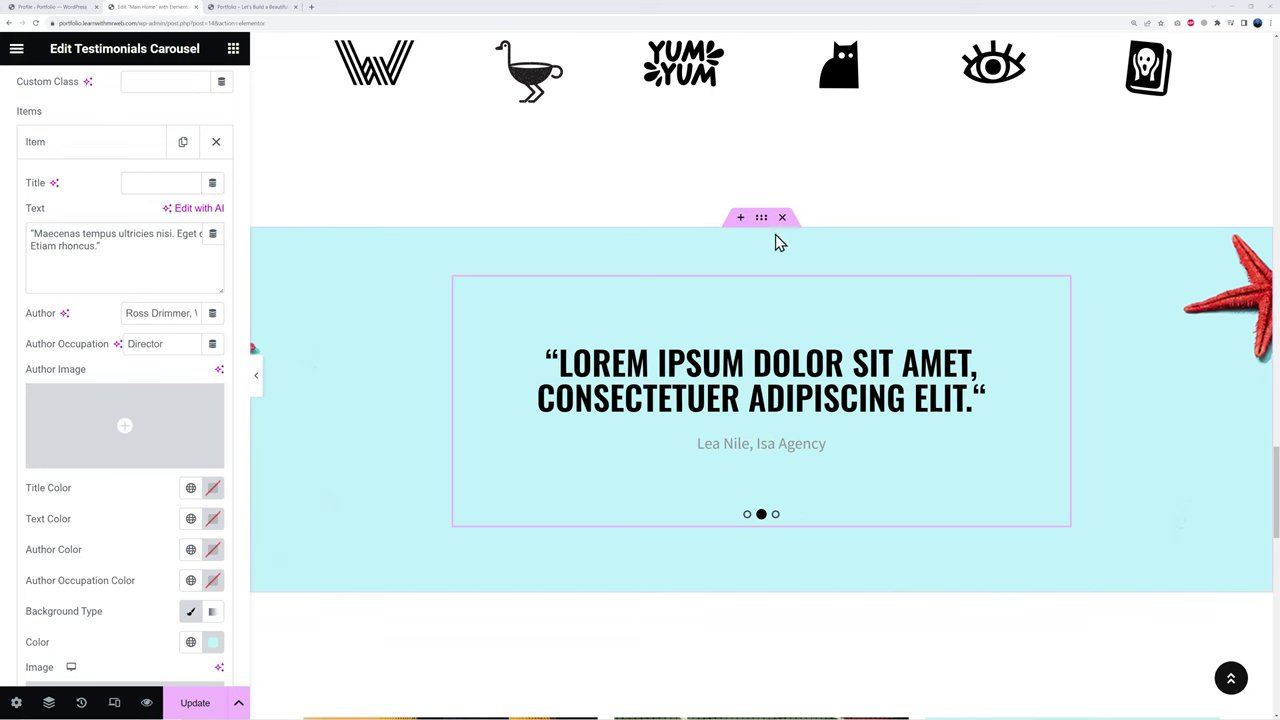
{"action": "left_click", "coordinate": [760, 220]}
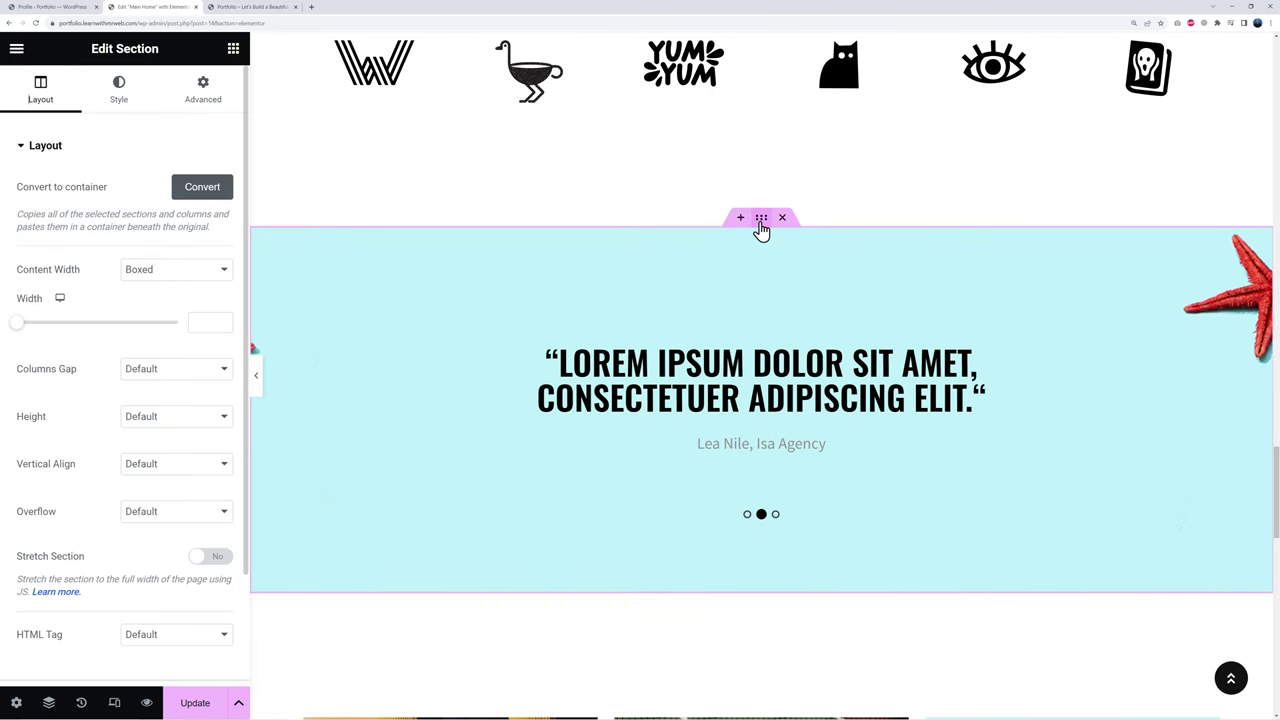
Step: Set the yellow and cyan desk photo as the section's background image
{"action": "left_click", "coordinate": [118, 100]}
{"action": "left_click", "coordinate": [152, 326]}
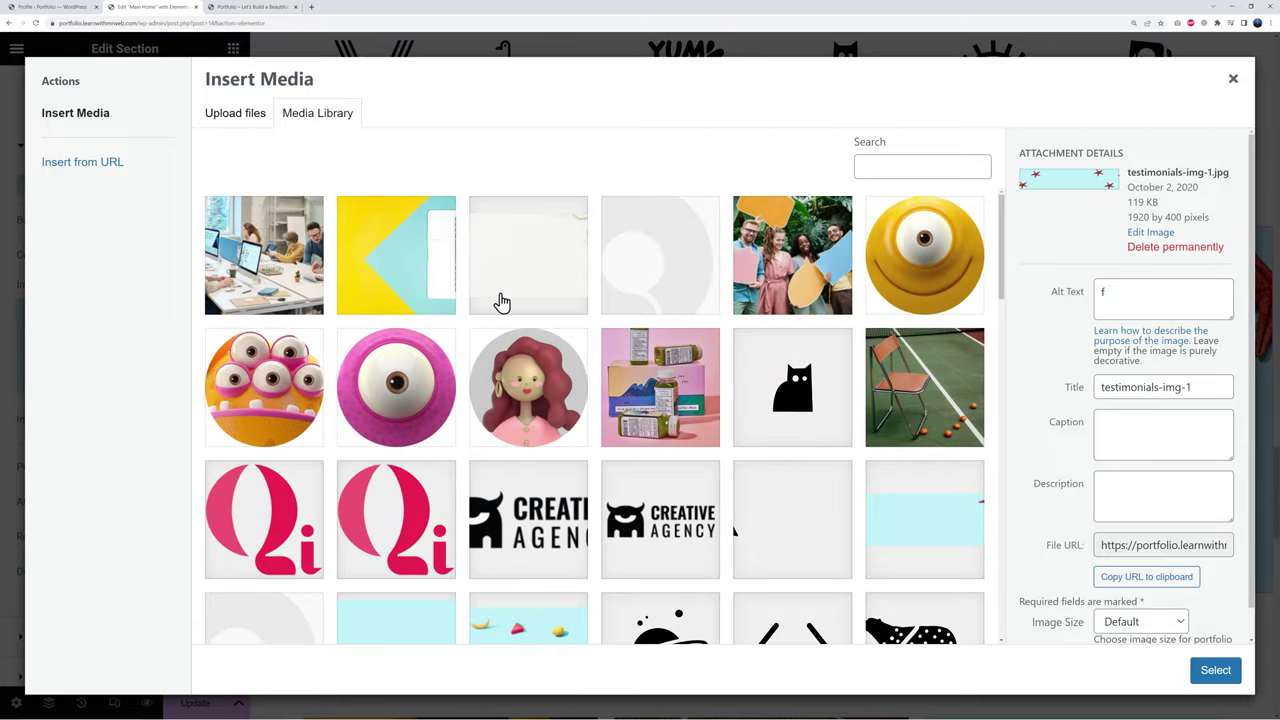
{"action": "left_click", "coordinate": [410, 270]}
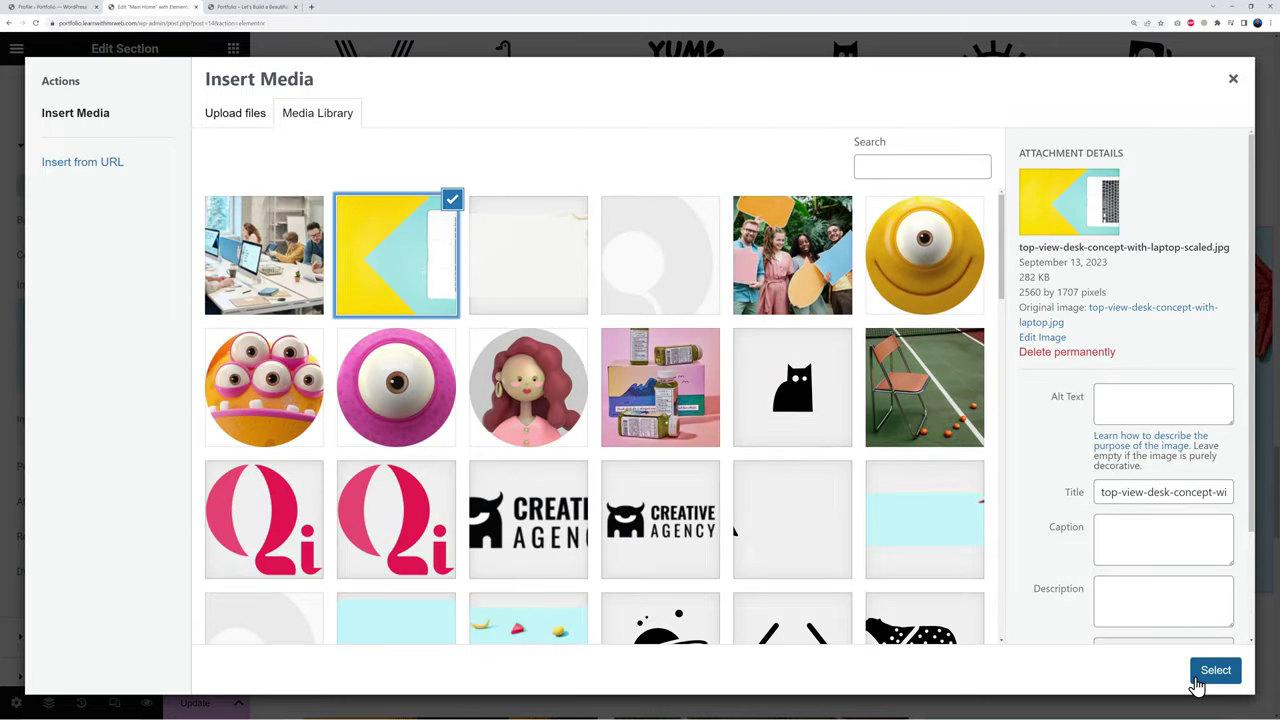
{"action": "left_click", "coordinate": [1214, 670]}
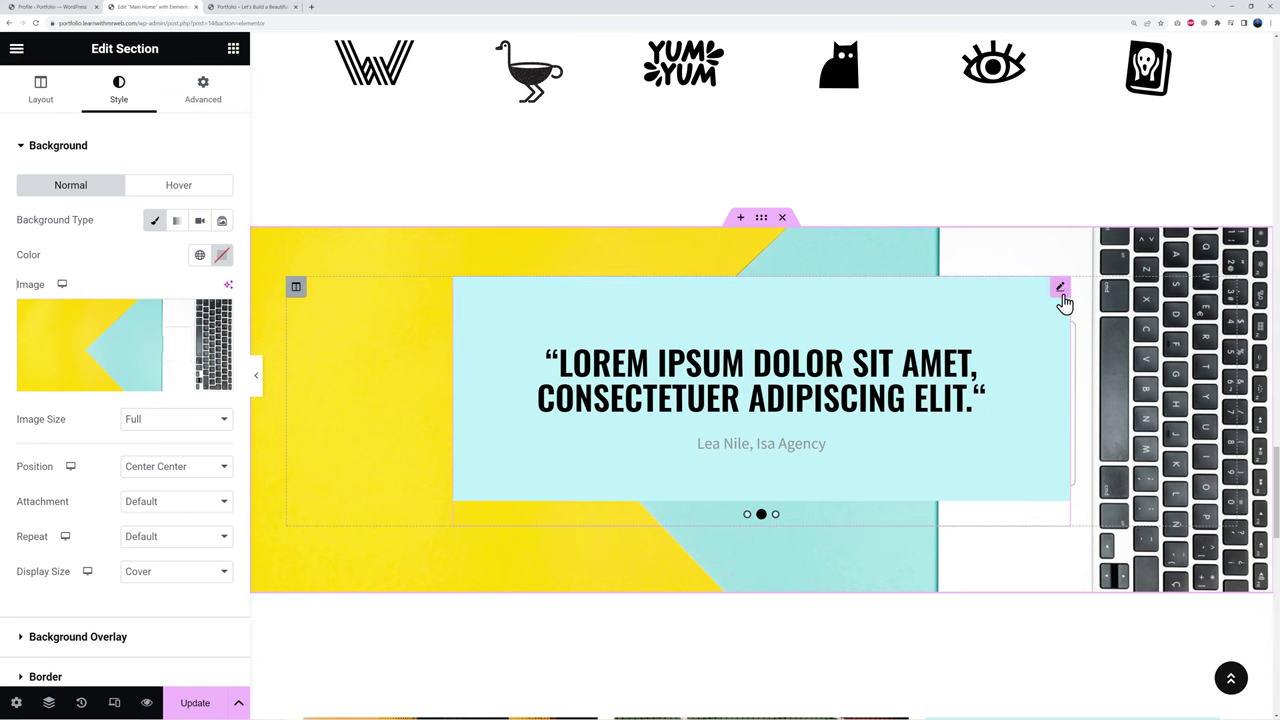
Step: Check the first testimonial's background colour and change the second one to light violet
{"action": "left_click", "coordinate": [1061, 289]}
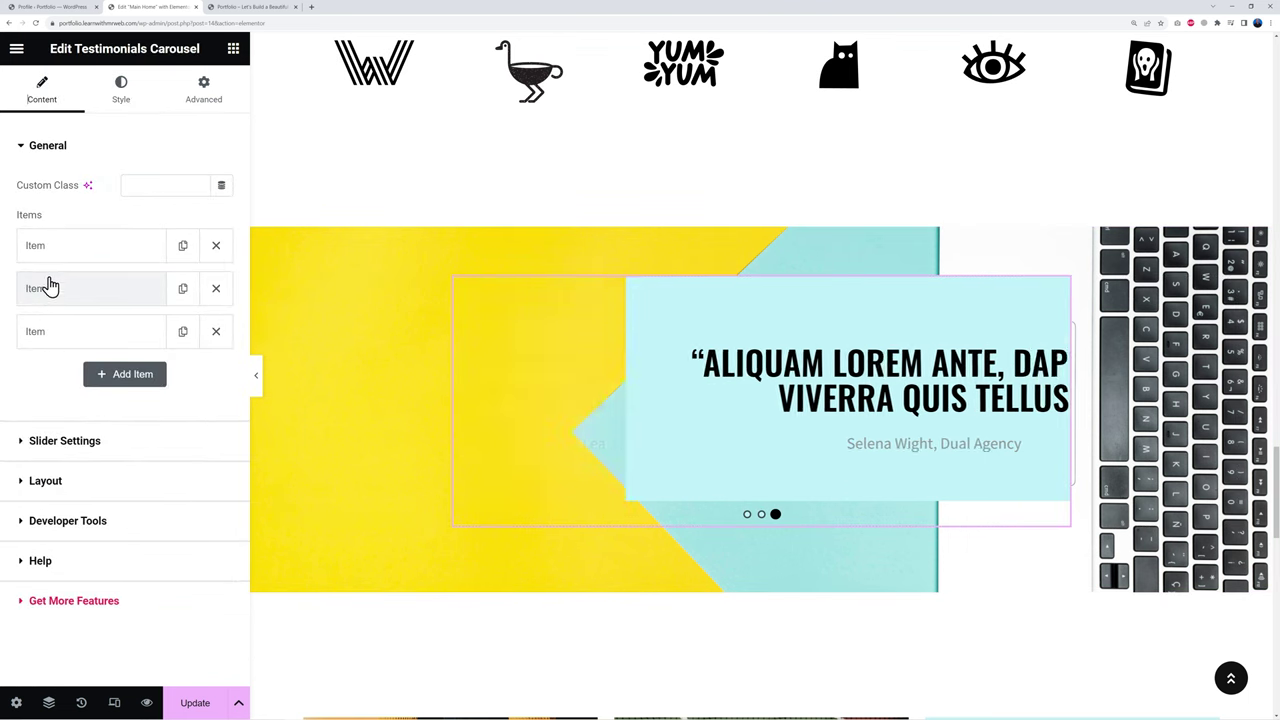
{"action": "left_click", "coordinate": [49, 250]}
{"action": "scroll", "coordinate": [118, 600], "scroll_direction": "down", "scroll_amount": 3}
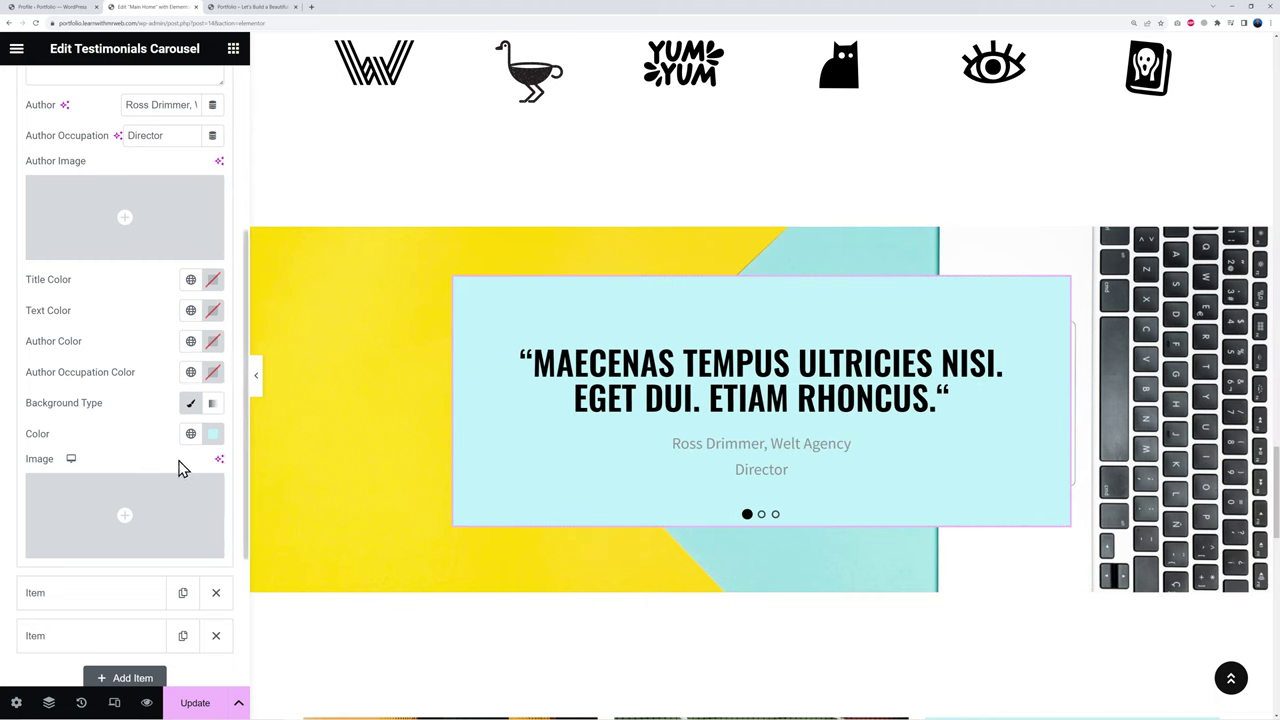
{"action": "left_click", "coordinate": [211, 436]}
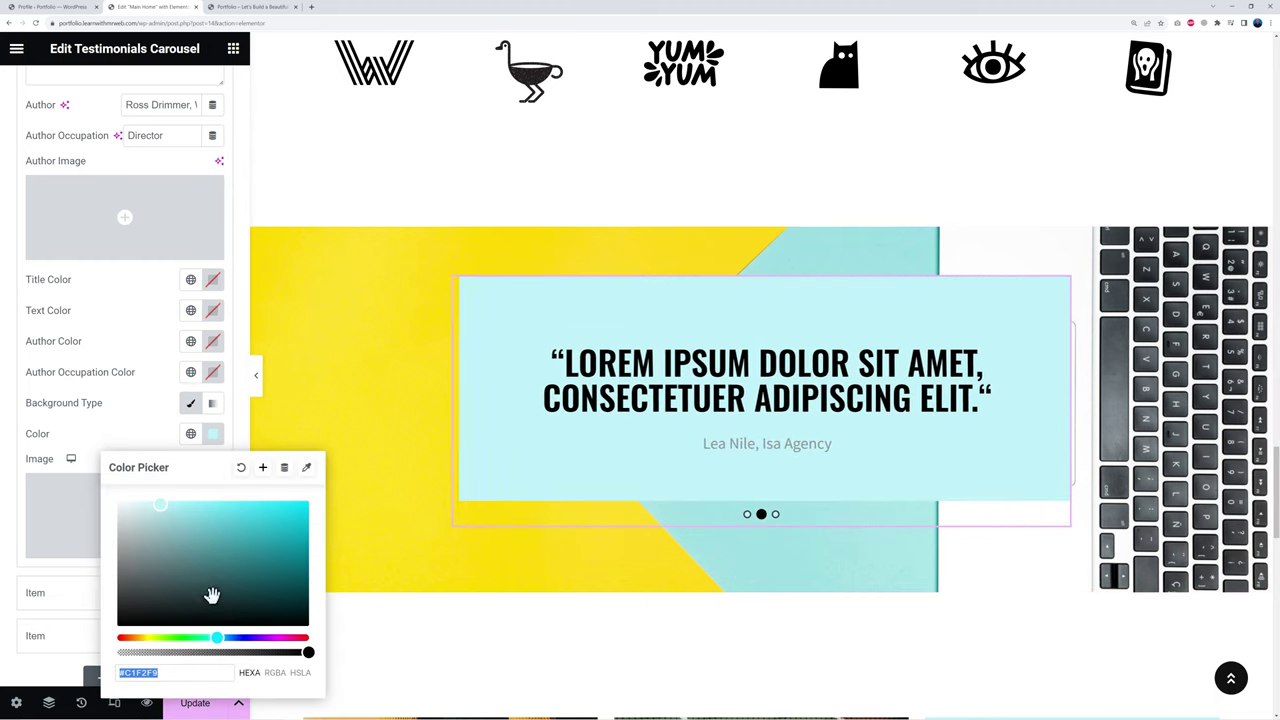
{"action": "left_click", "coordinate": [153, 361]}
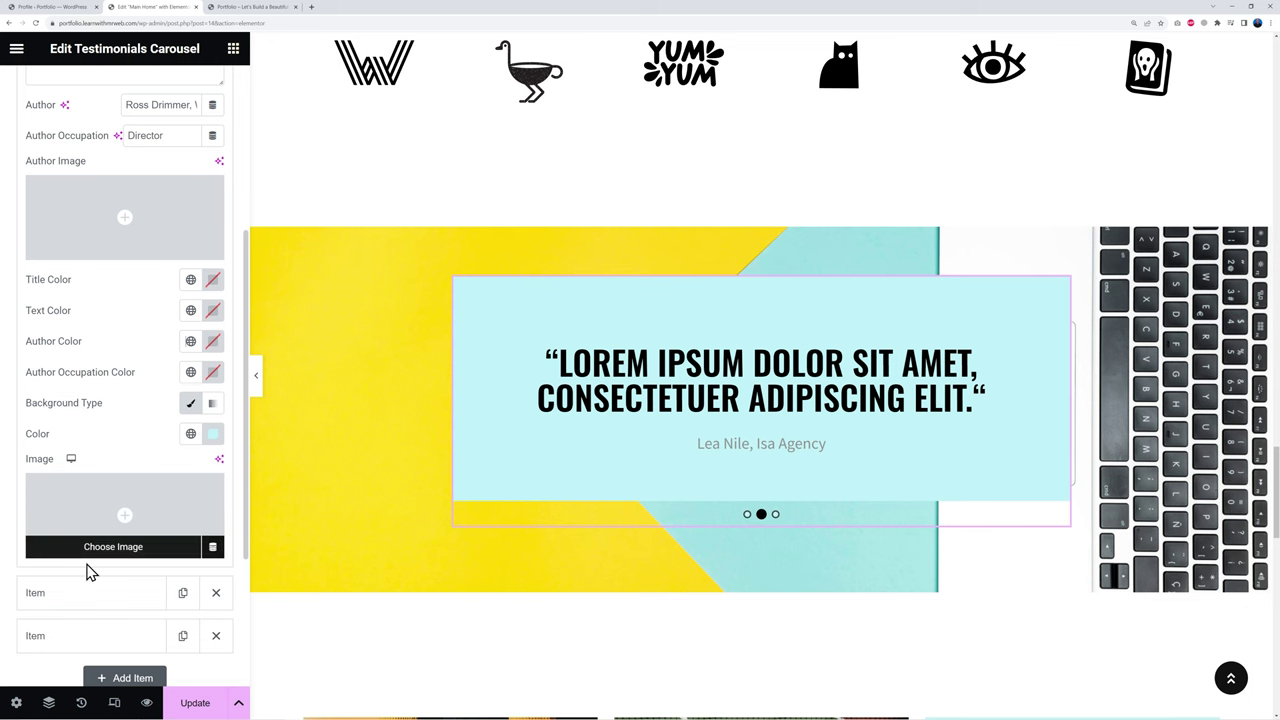
{"action": "left_click", "coordinate": [68, 598]}
{"action": "left_click", "coordinate": [212, 479]}
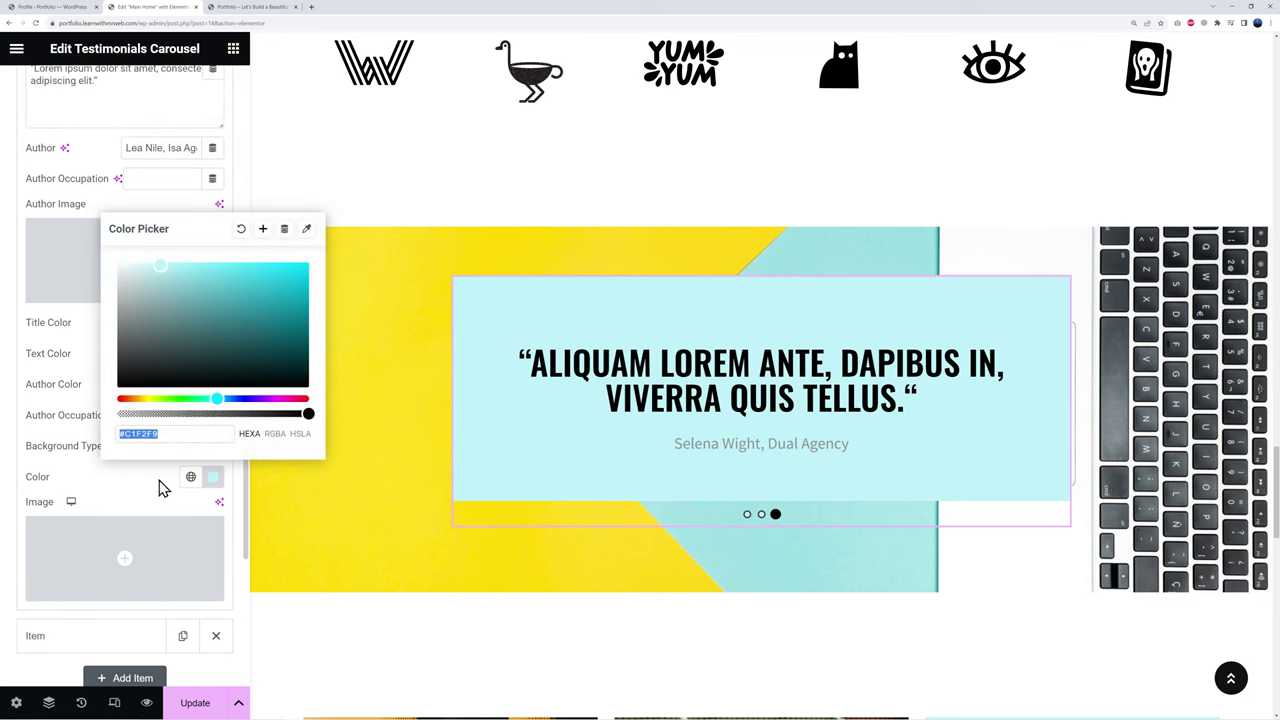
{"action": "left_click", "coordinate": [263, 398]}
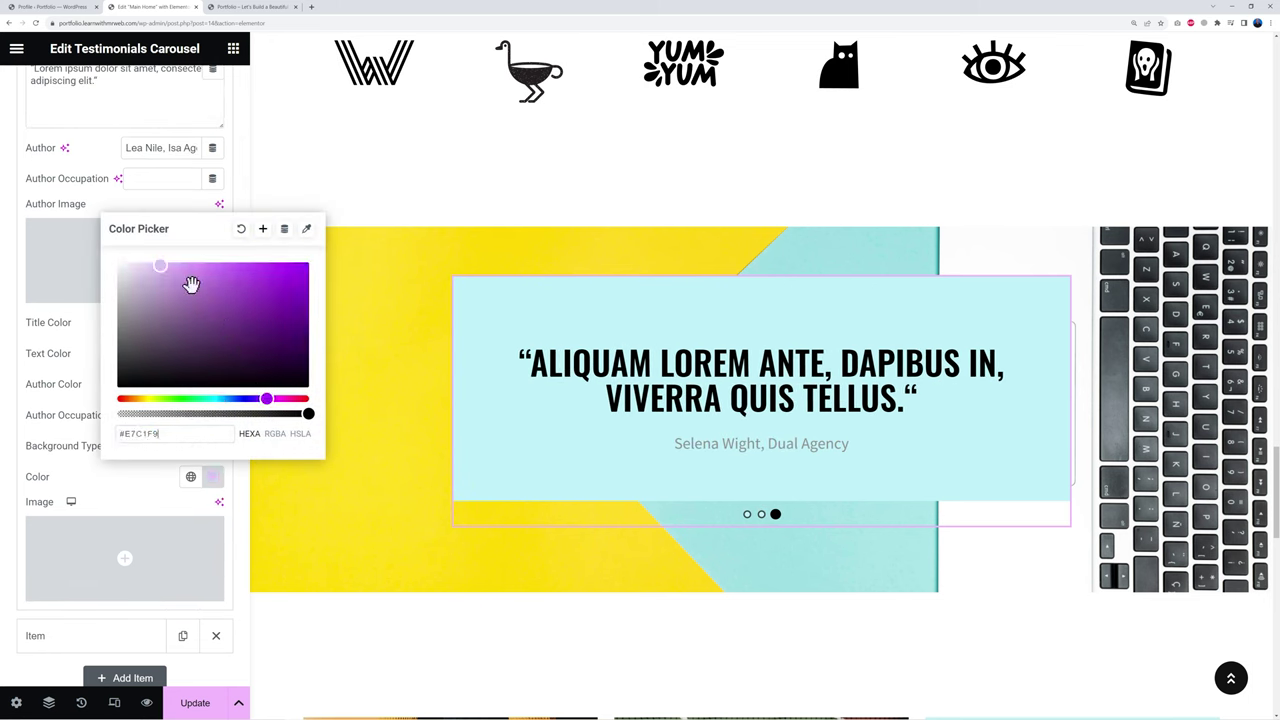
{"action": "left_click", "coordinate": [134, 495]}
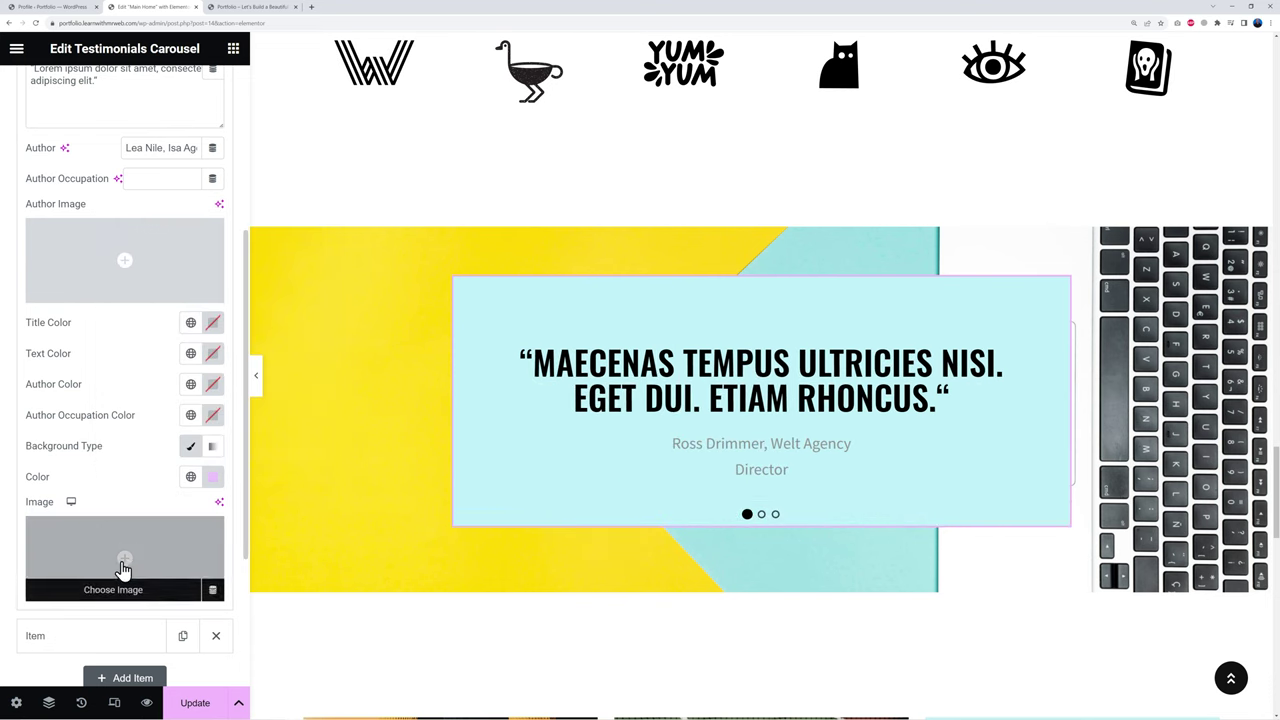
Step: Change the third testimonial's background colour to light periwinkle #C1CDF9
{"action": "scroll", "coordinate": [80, 540], "scroll_direction": "down", "scroll_amount": 2}
{"action": "scroll", "coordinate": [80, 438], "scroll_direction": "up", "scroll_amount": 1}
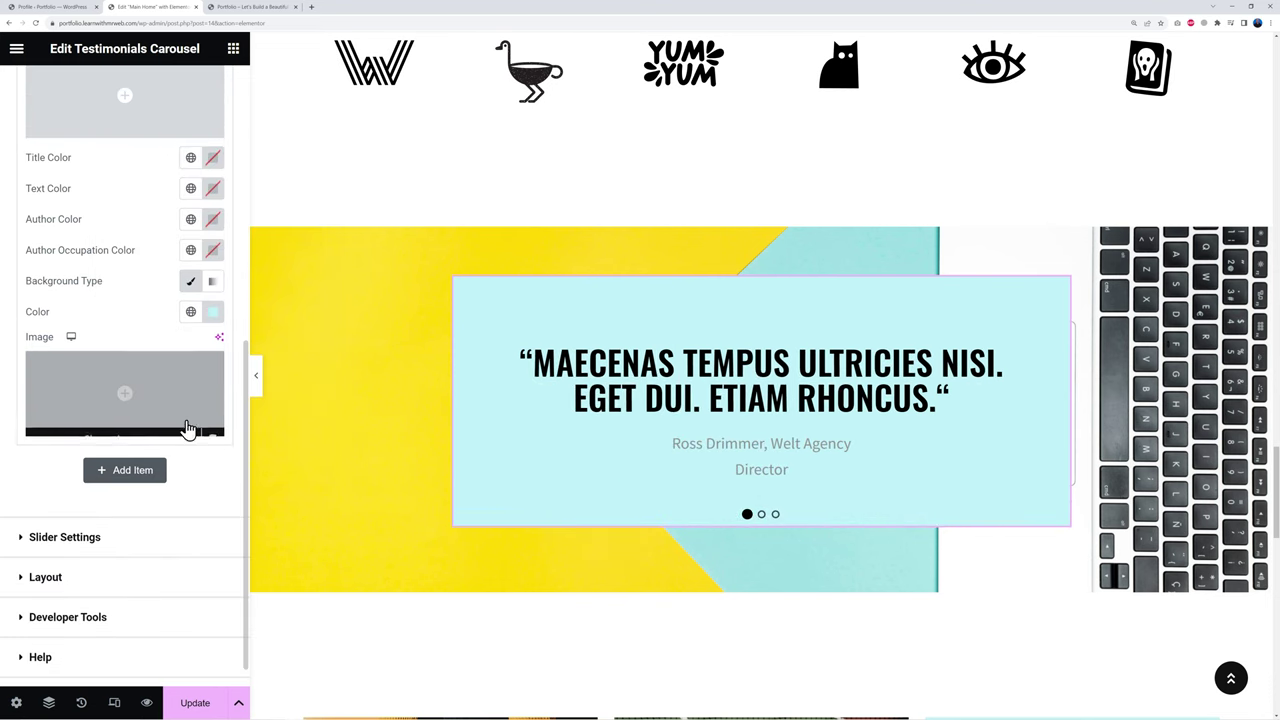
{"action": "left_click", "coordinate": [213, 311]}
{"action": "left_click", "coordinate": [238, 516]}
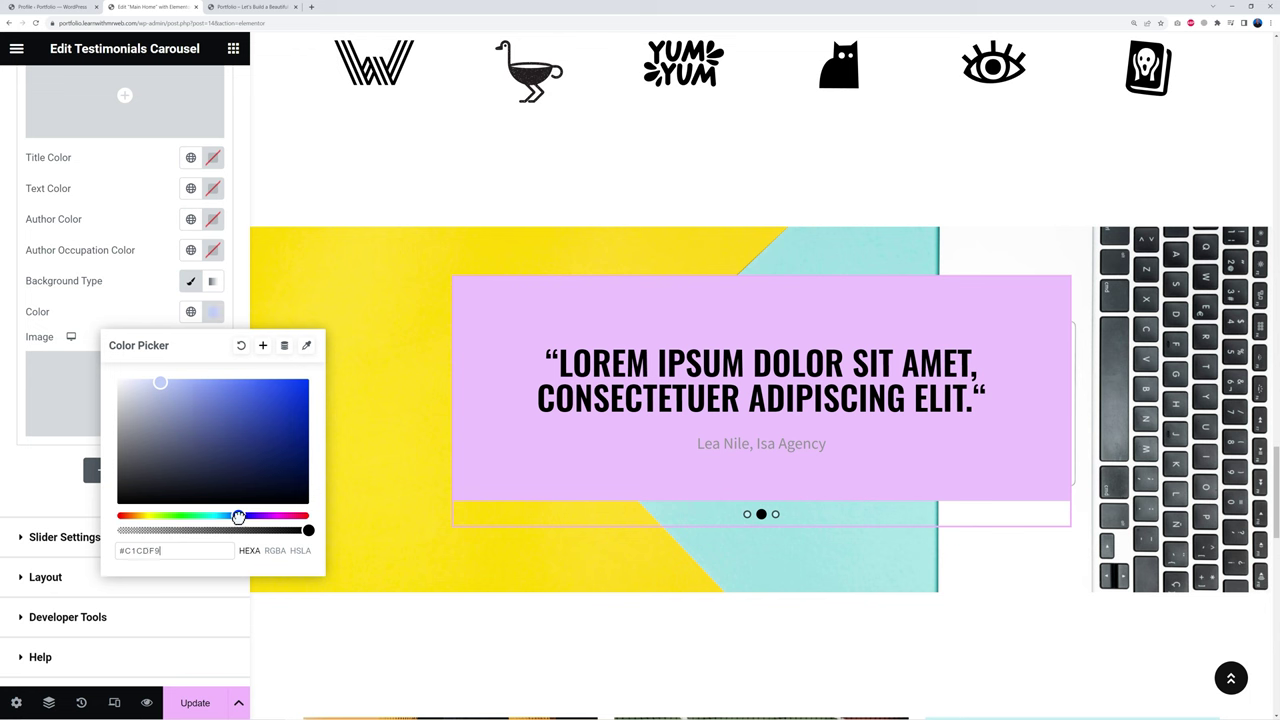
{"action": "left_click", "coordinate": [52, 486]}
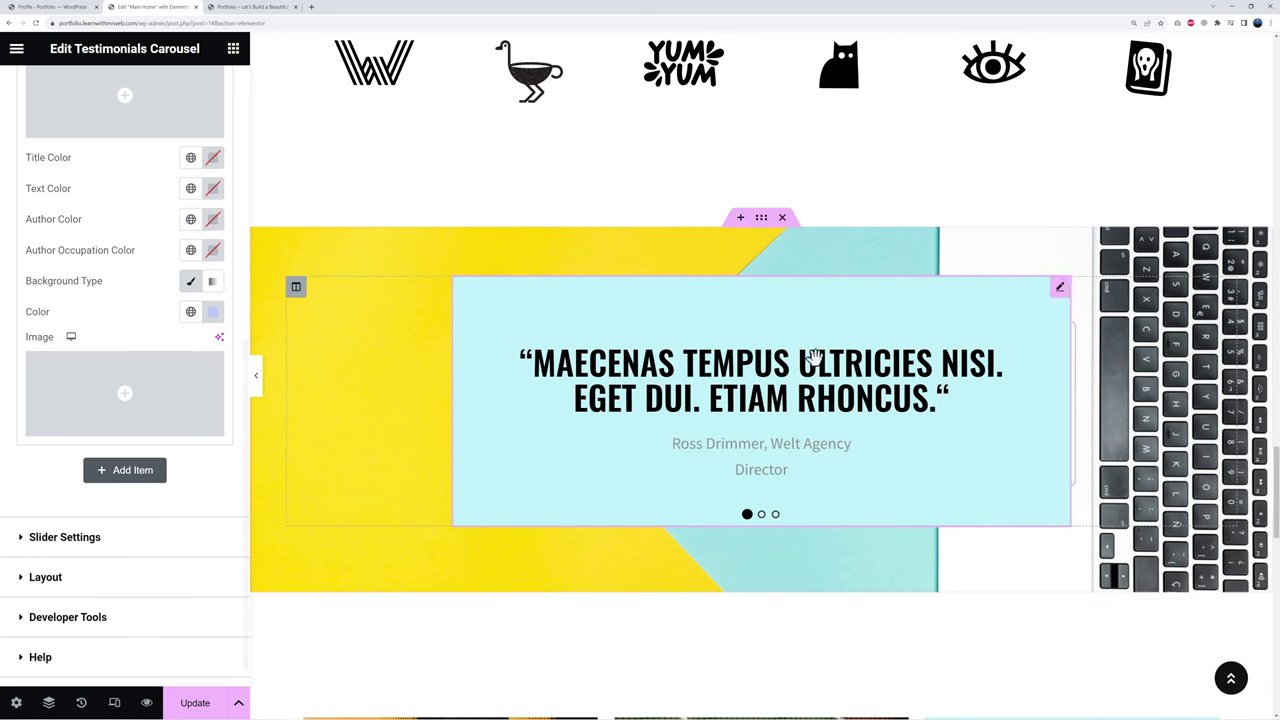
Step: Remove the section's yellow background image and try a light green background colour
{"action": "left_click", "coordinate": [762, 224]}
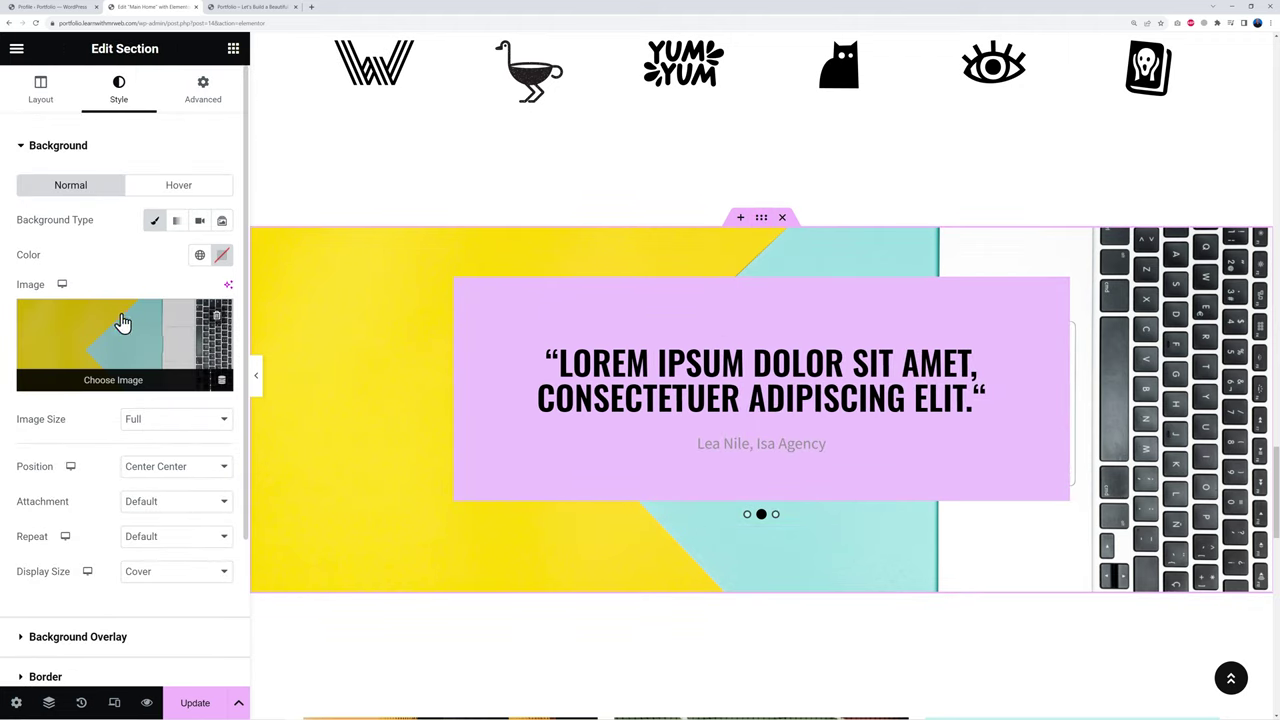
{"action": "key", "text": "ctrl+z"}
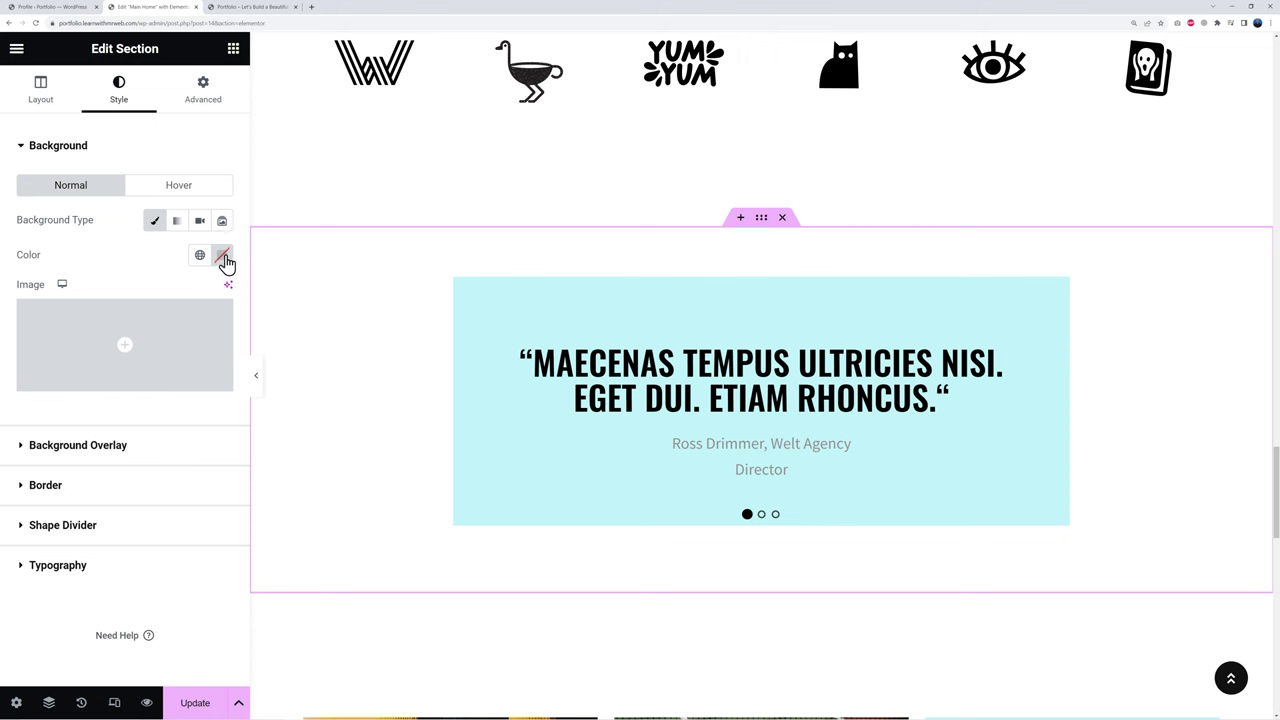
{"action": "left_click", "coordinate": [224, 258]}
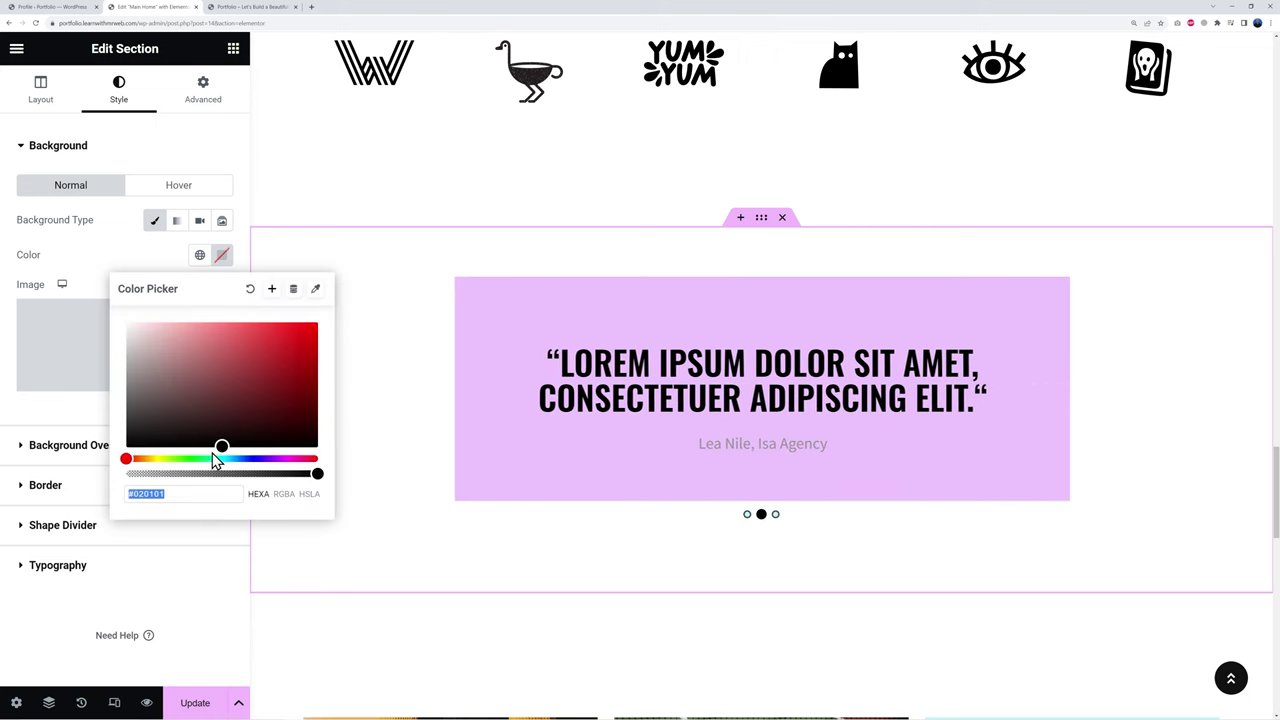
{"action": "left_click_drag", "start_coordinate": [194, 458], "coordinate": [169, 460]}
{"action": "left_click_drag", "start_coordinate": [189, 384], "coordinate": [197, 319]}
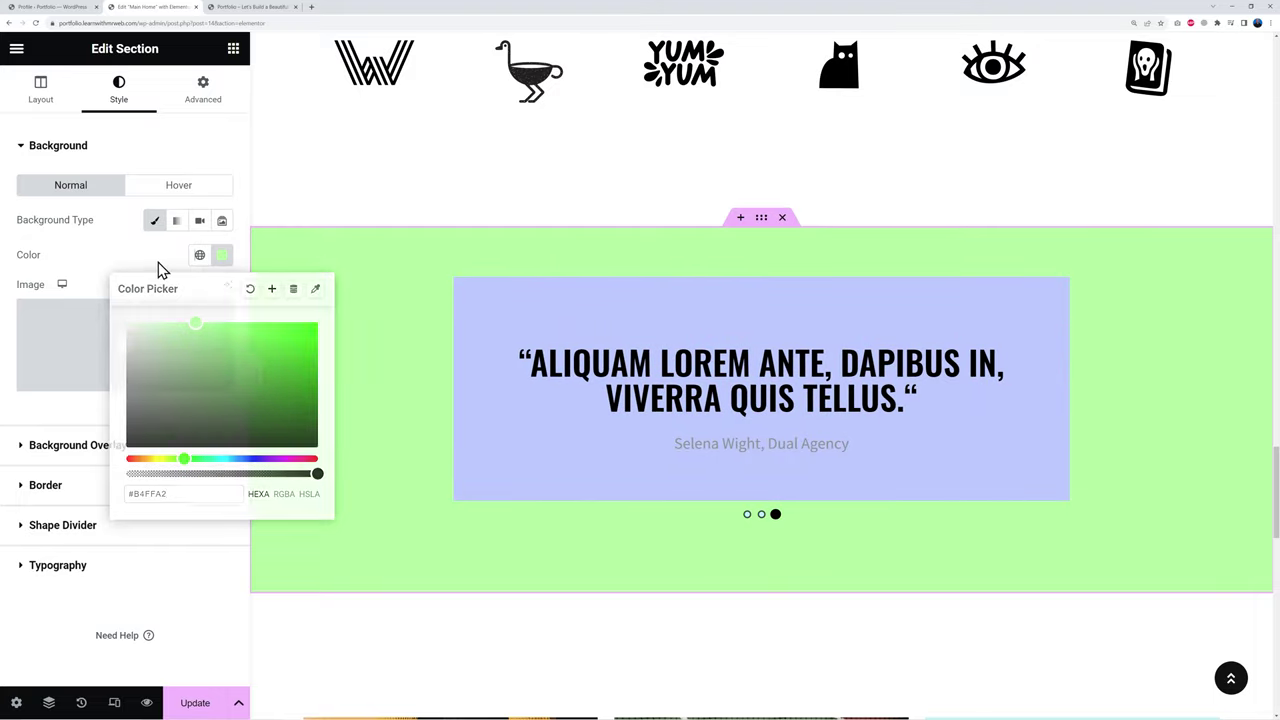
{"action": "left_click", "coordinate": [337, 363]}
Step: Look up the portfolio section's magenta background colour #FF82FC
{"action": "scroll", "coordinate": [337, 363], "scroll_direction": "up", "scroll_amount": 8}
{"action": "scroll", "coordinate": [337, 363], "scroll_direction": "up", "scroll_amount": 10}
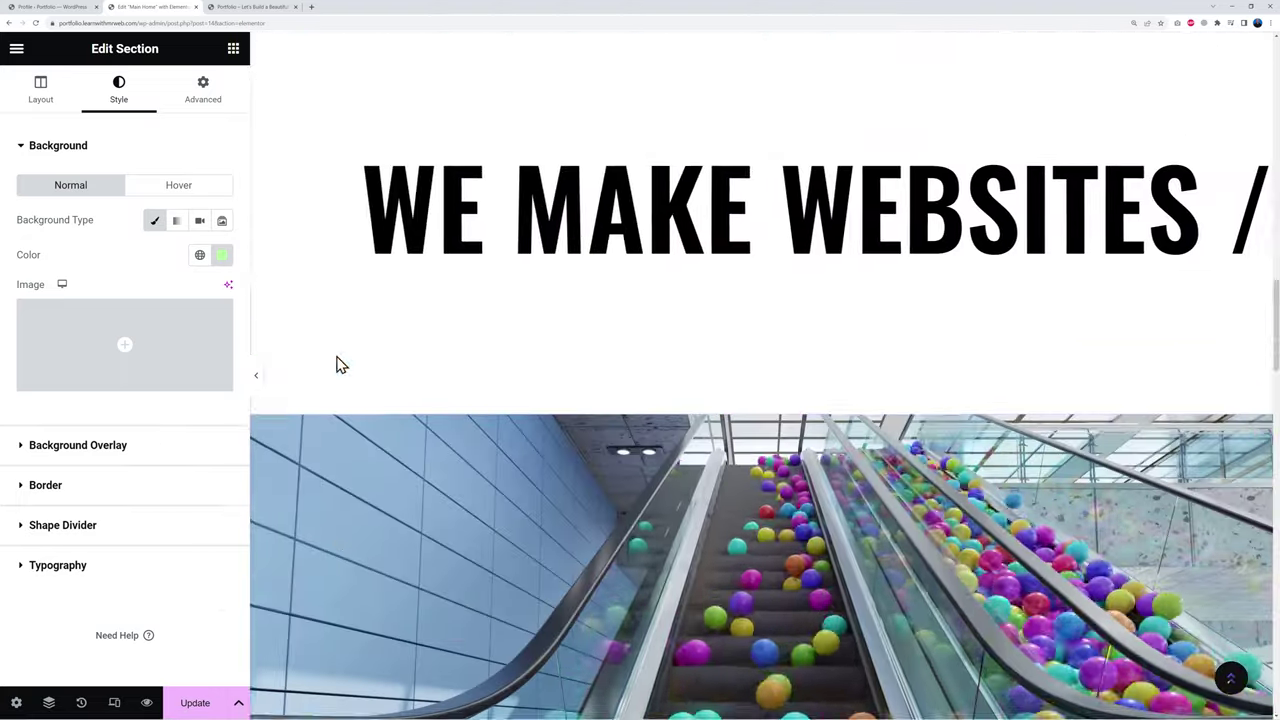
{"action": "scroll", "coordinate": [345, 366], "scroll_direction": "up", "scroll_amount": 5}
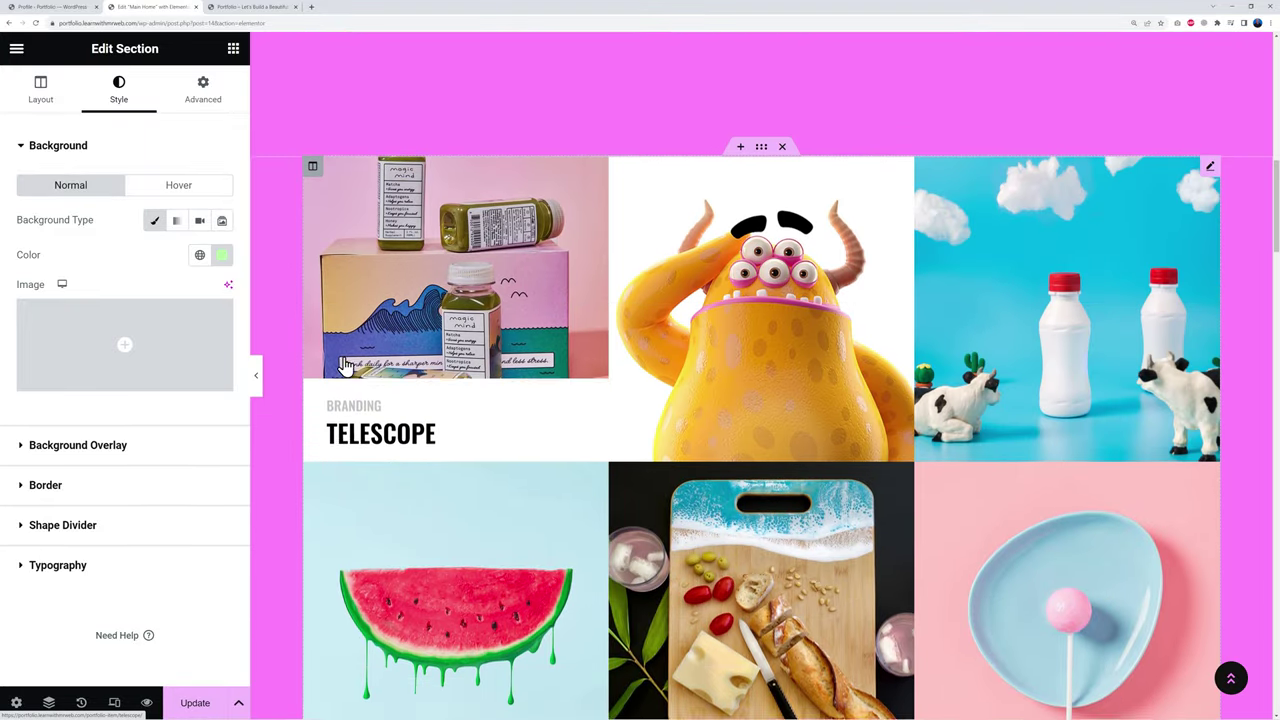
{"action": "left_click", "coordinate": [222, 257]}
{"action": "key", "text": "ctrl+c"}
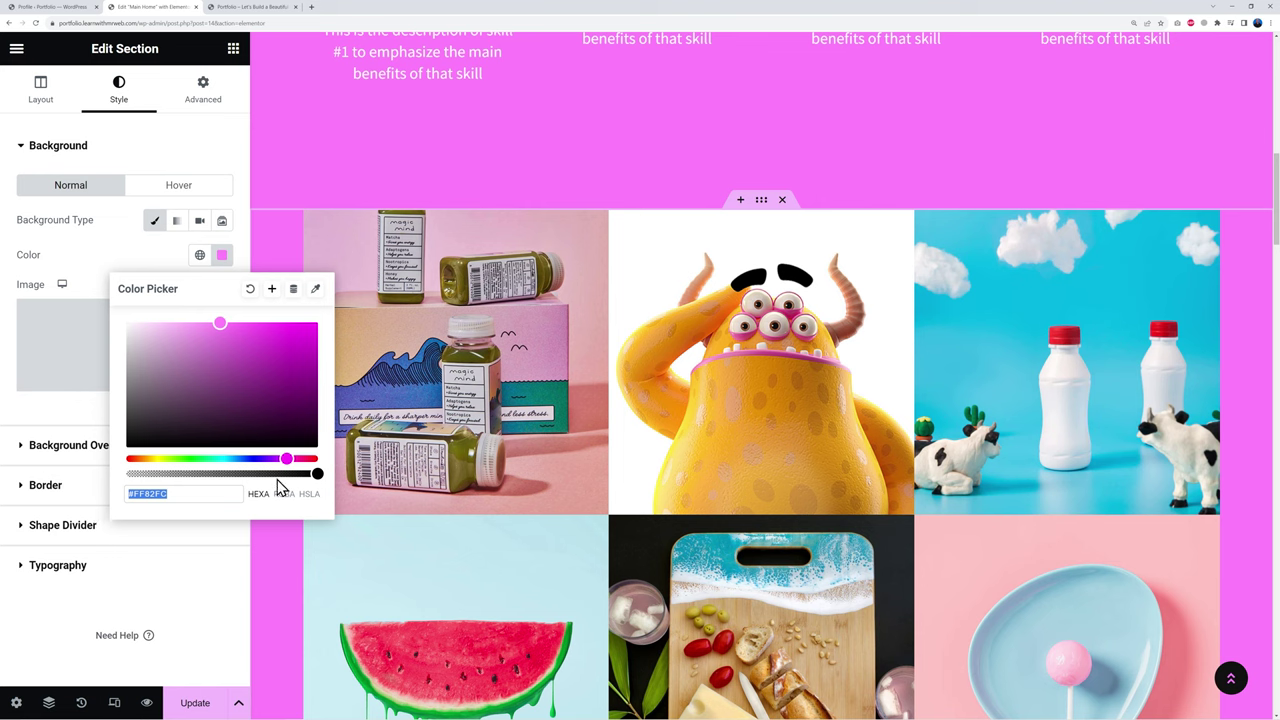
{"action": "left_click", "coordinate": [617, 434]}
Step: Paste #FF82FC as the testimonial section's background colour
{"action": "scroll", "coordinate": [660, 443], "scroll_direction": "down", "scroll_amount": 15}
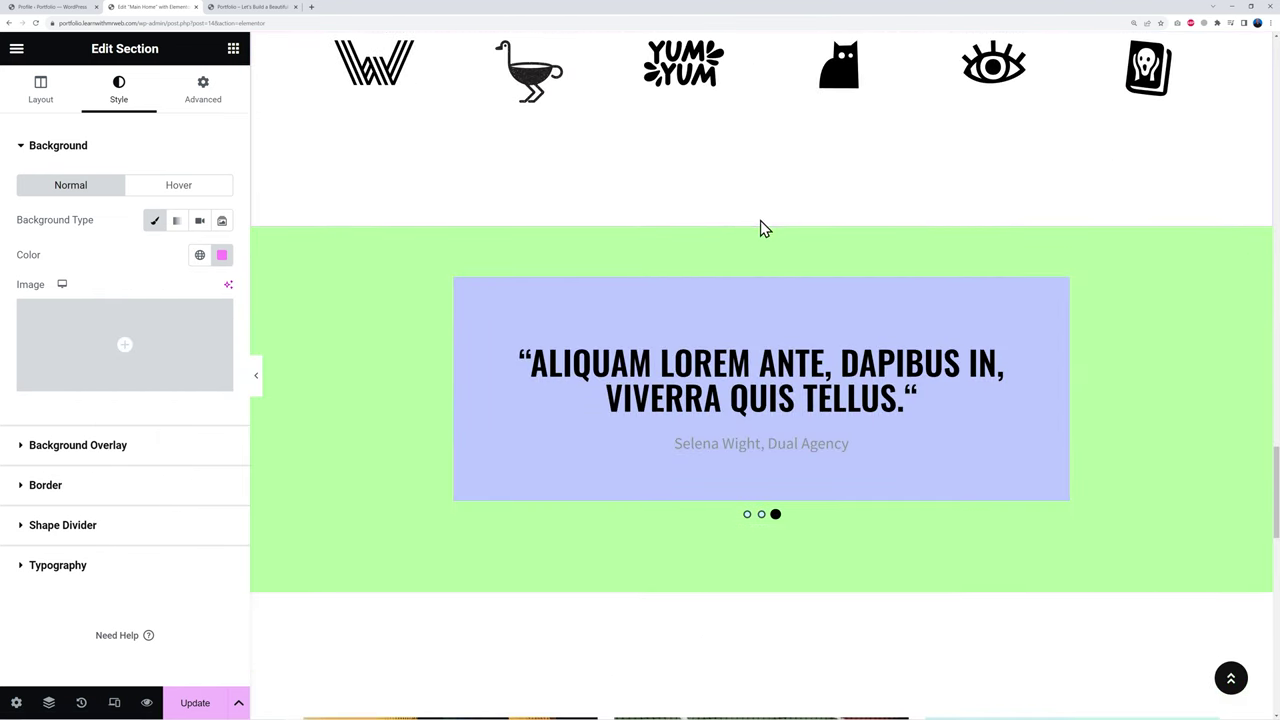
{"action": "left_click", "coordinate": [760, 222]}
{"action": "left_click", "coordinate": [222, 255]}
{"action": "key", "text": "ctrl+v"}
{"action": "left_click", "coordinate": [108, 262]}
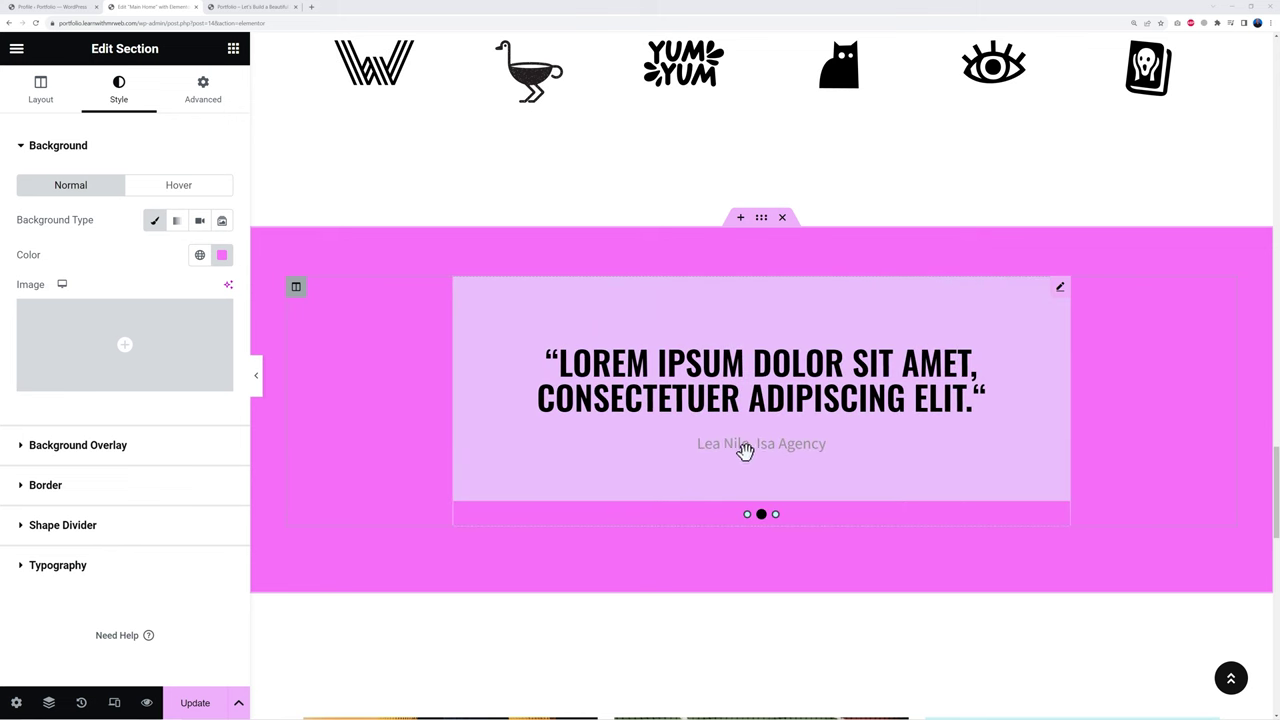
Step: Set the first testimonial's author name and occupation colours to black (#000000)
{"action": "left_click", "coordinate": [1058, 290]}
{"action": "left_click", "coordinate": [52, 261]}
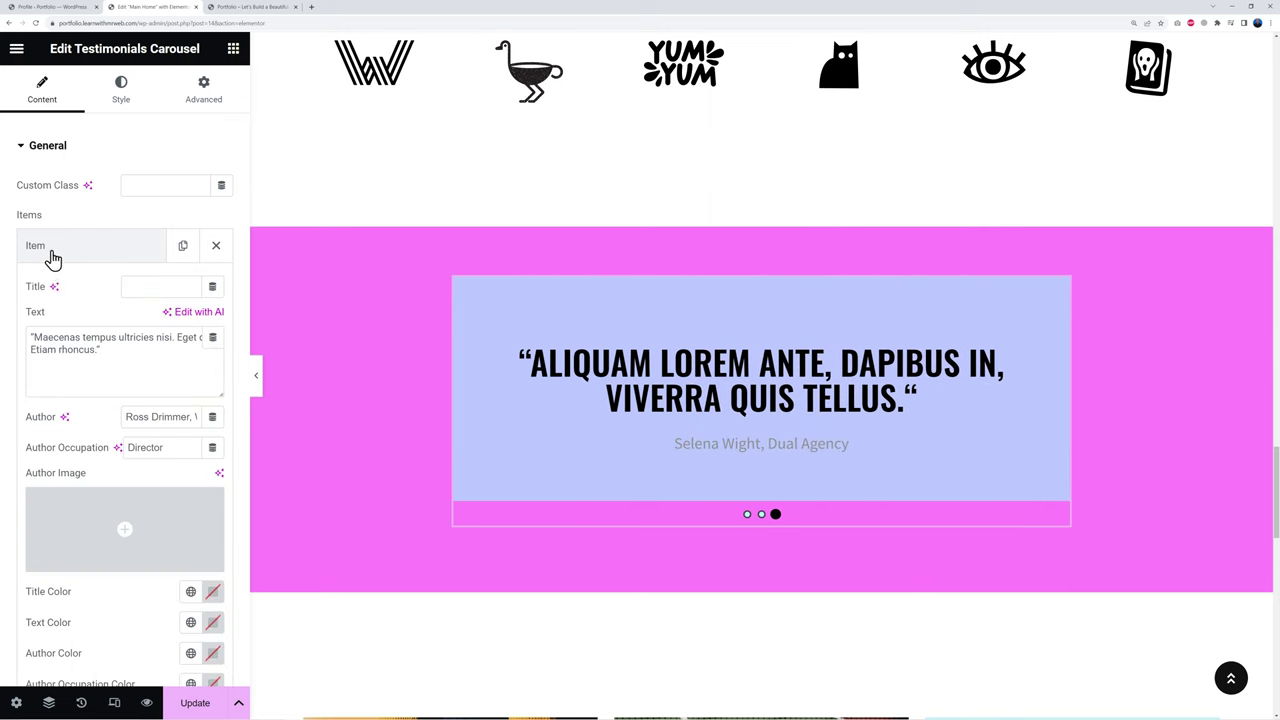
{"action": "scroll", "coordinate": [103, 466], "scroll_direction": "down", "scroll_amount": 2}
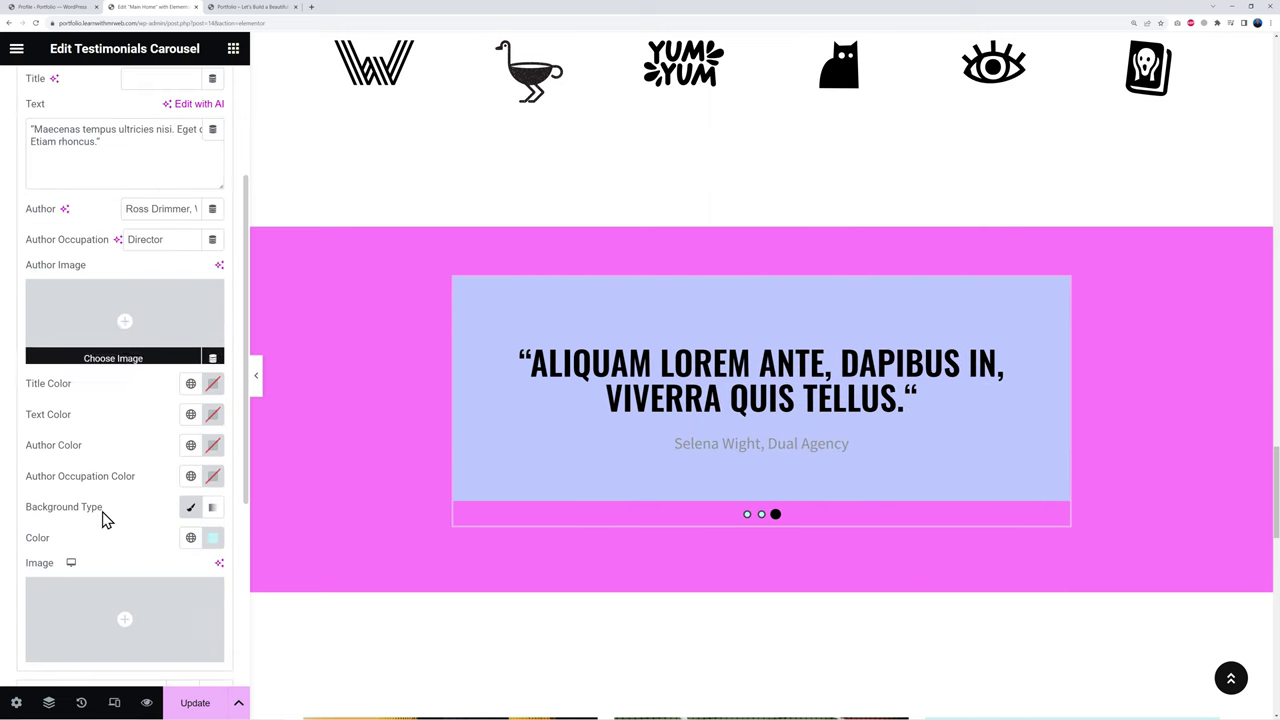
{"action": "left_click", "coordinate": [213, 445]}
{"action": "left_click", "coordinate": [112, 640]}
{"action": "left_click", "coordinate": [126, 476]}
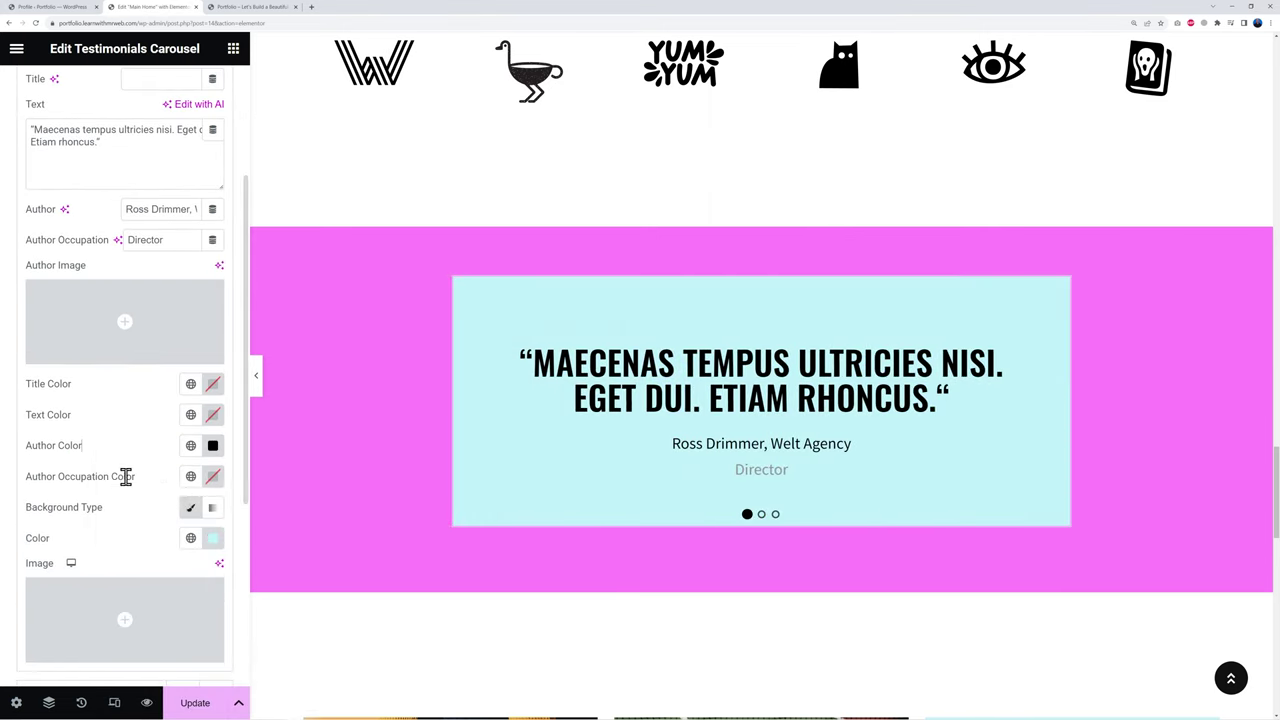
{"action": "left_click", "coordinate": [212, 476]}
{"action": "type", "text": "#000000"}
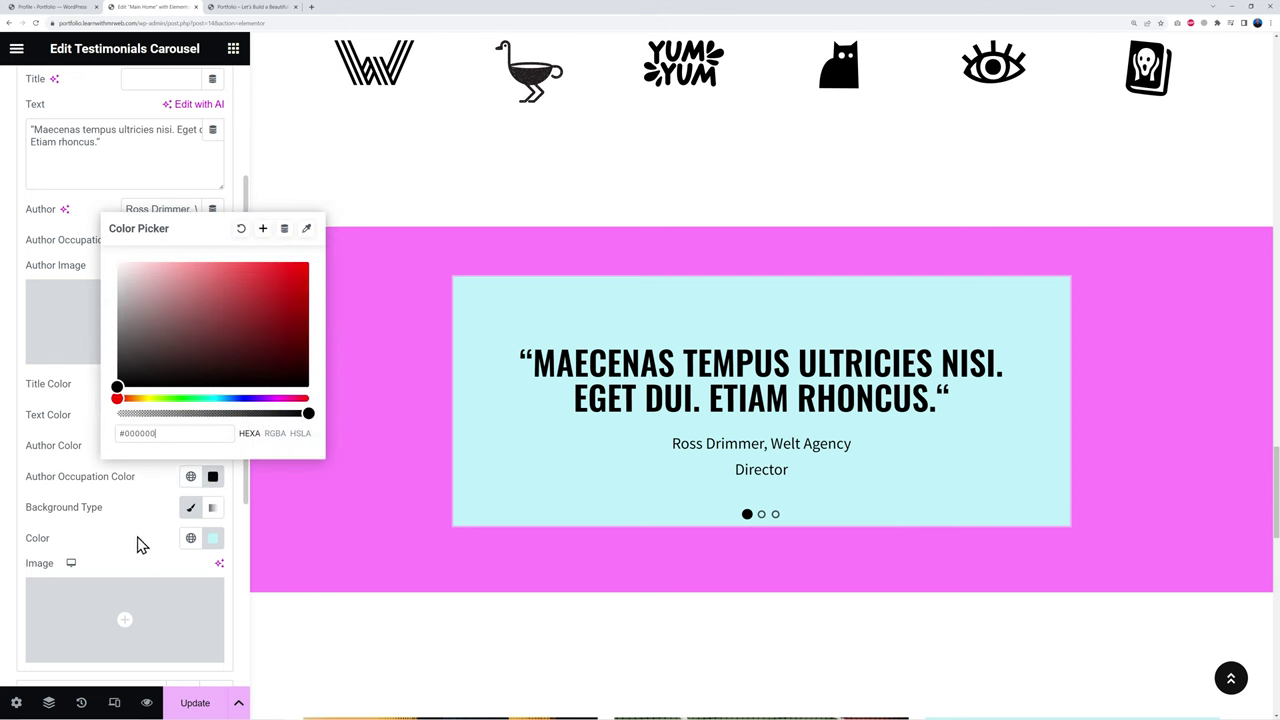
{"action": "left_click", "coordinate": [138, 542]}
Step: Set the author name and occupation colours to white on the second and third testimonials
{"action": "scroll", "coordinate": [91, 371], "scroll_direction": "down", "scroll_amount": 2}
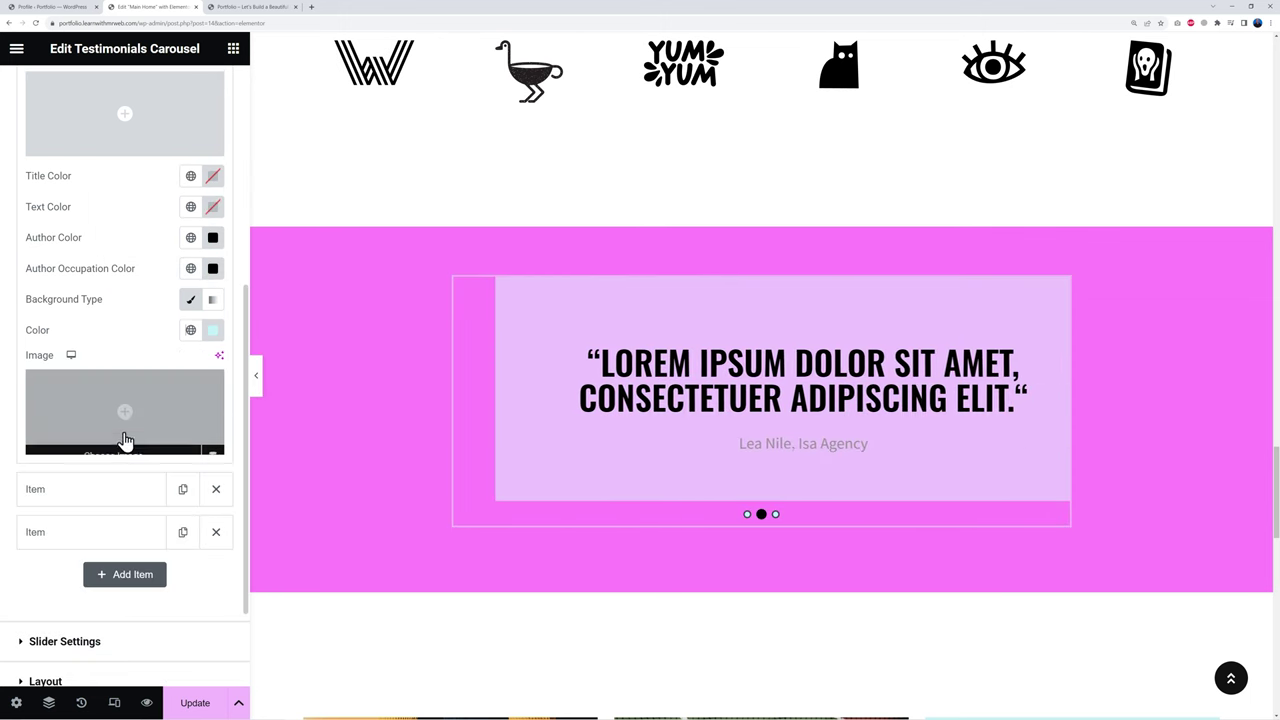
{"action": "left_click", "coordinate": [55, 488]}
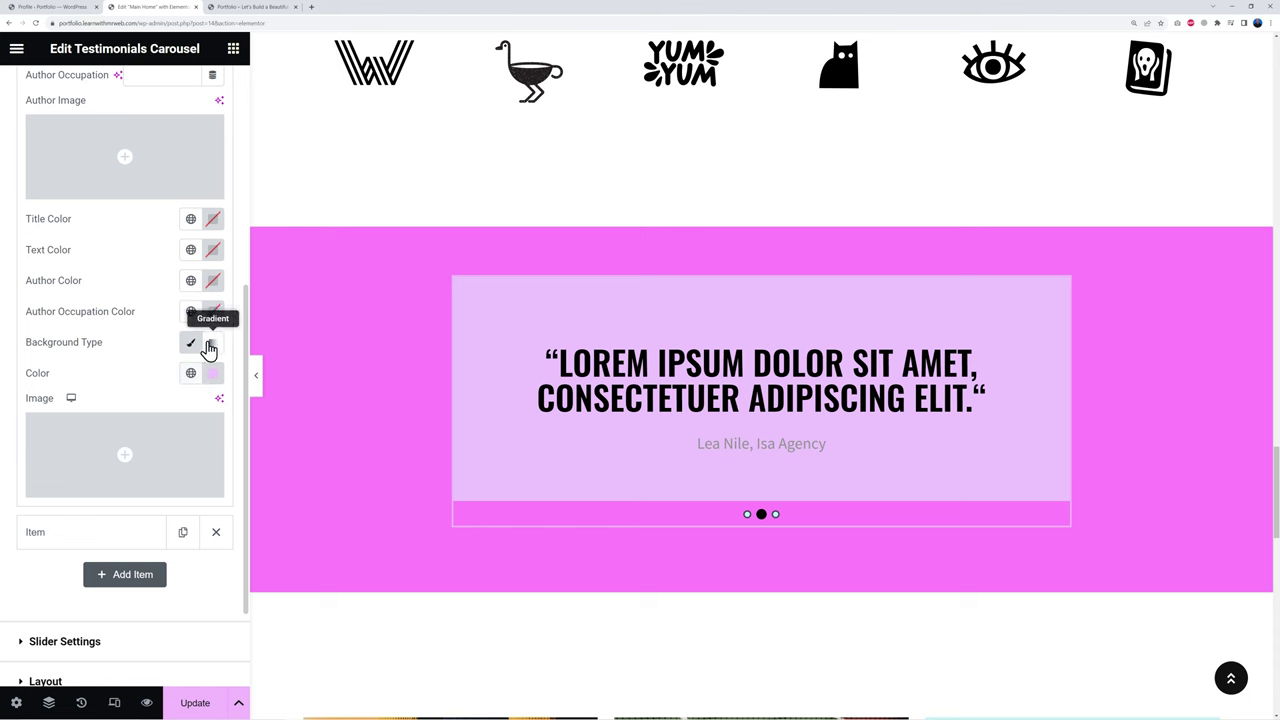
{"action": "left_click", "coordinate": [212, 280]}
{"action": "left_click", "coordinate": [123, 286]}
{"action": "left_click", "coordinate": [212, 311]}
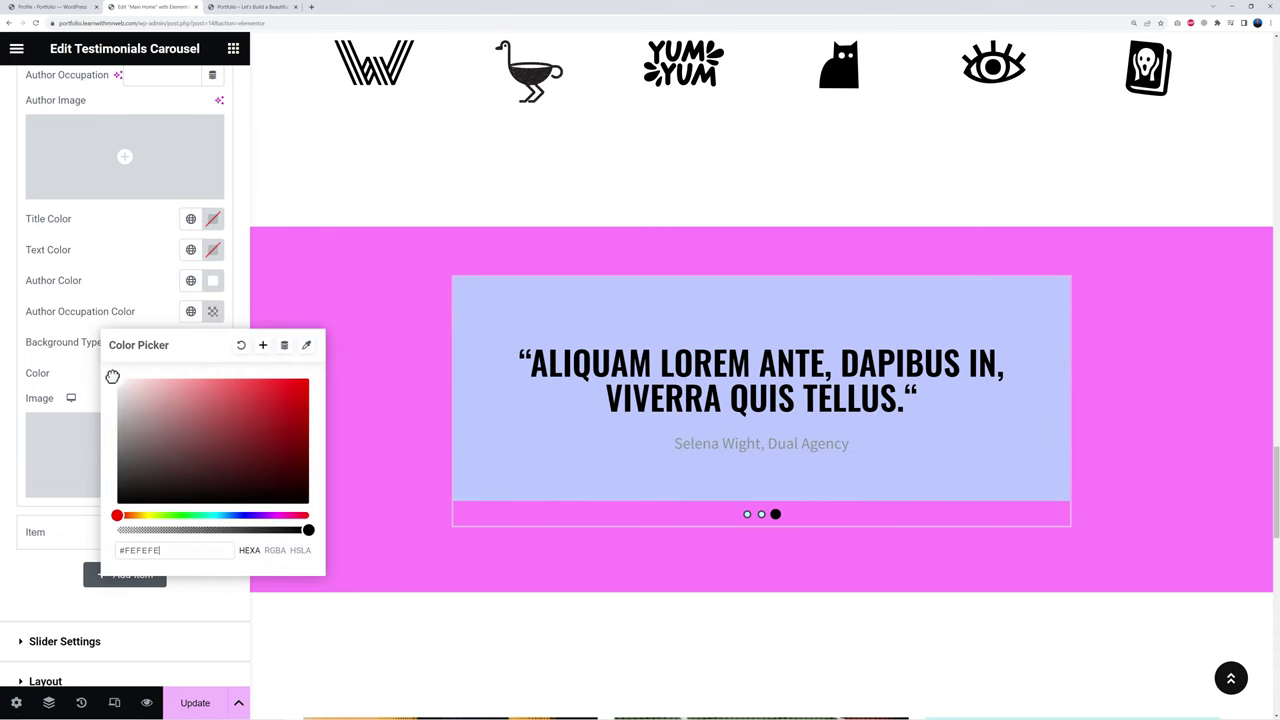
{"action": "left_click", "coordinate": [86, 529]}
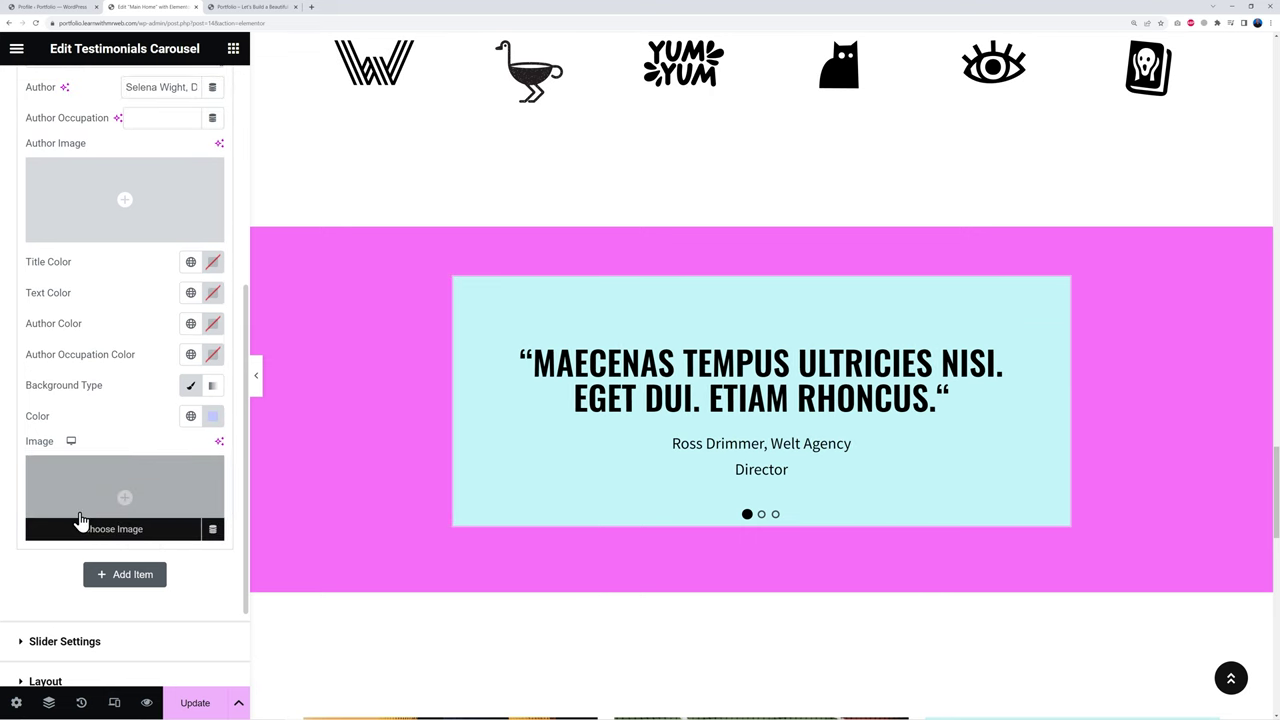
{"action": "left_click", "coordinate": [776, 515]}
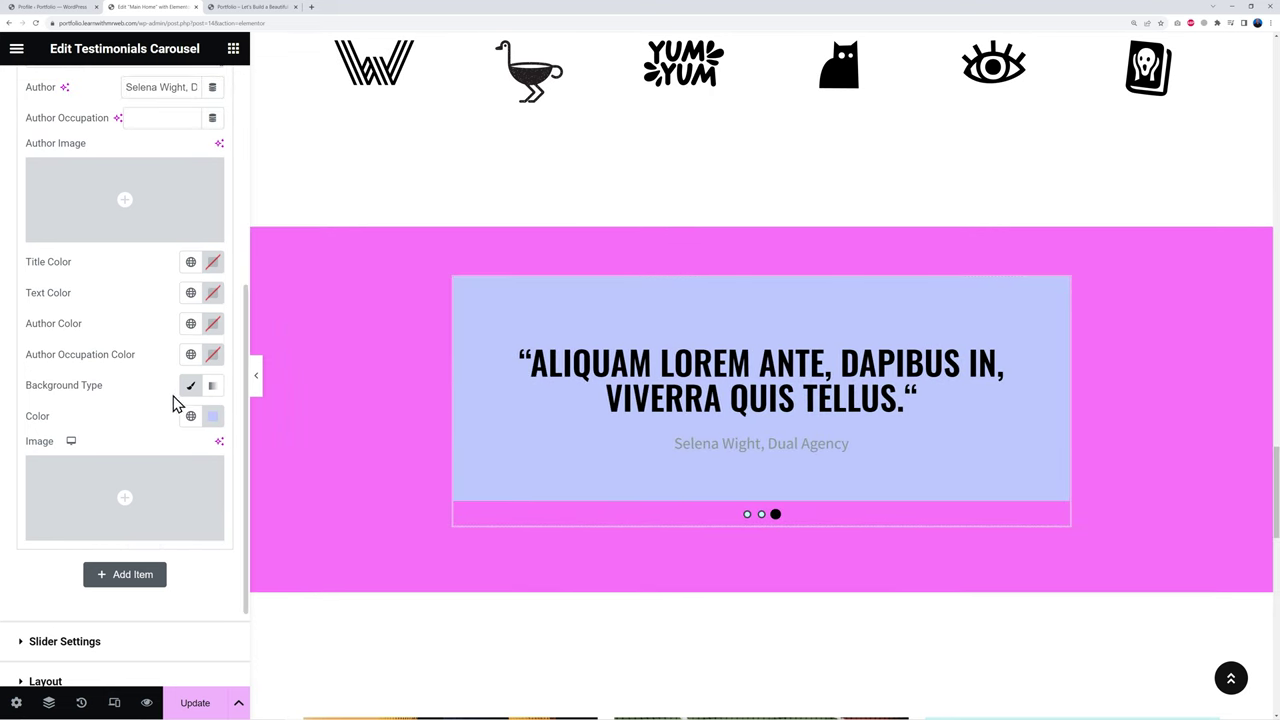
{"action": "left_click", "coordinate": [214, 358]}
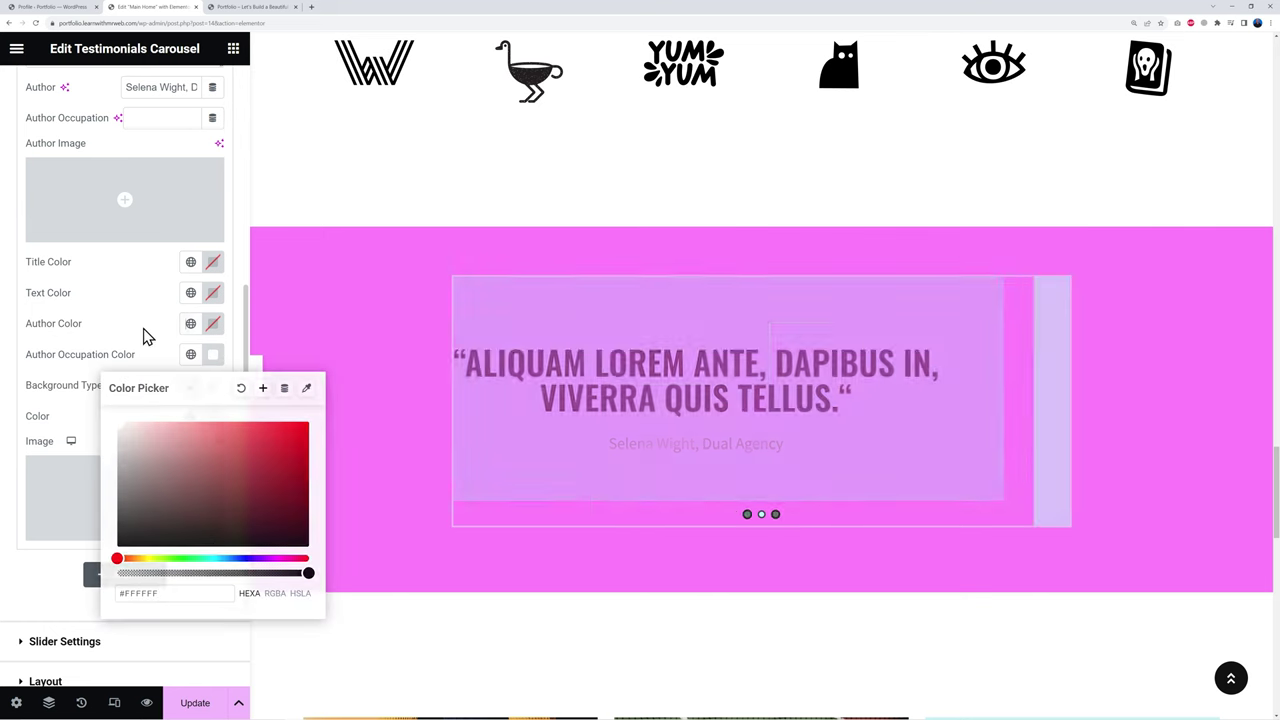
{"action": "left_click", "coordinate": [146, 334]}
{"action": "left_click", "coordinate": [214, 328]}
{"action": "left_click", "coordinate": [128, 322]}
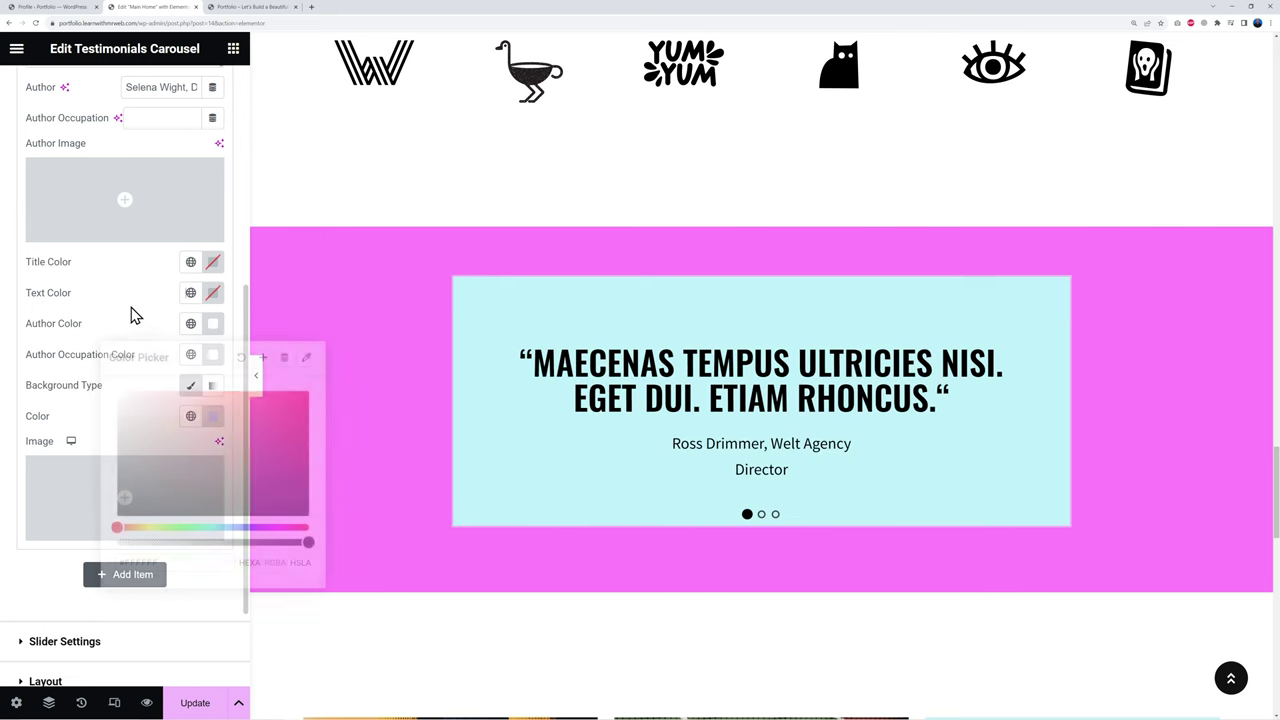
Step: Preview the second and third slides to check the author colours
{"action": "left_click", "coordinate": [761, 515]}
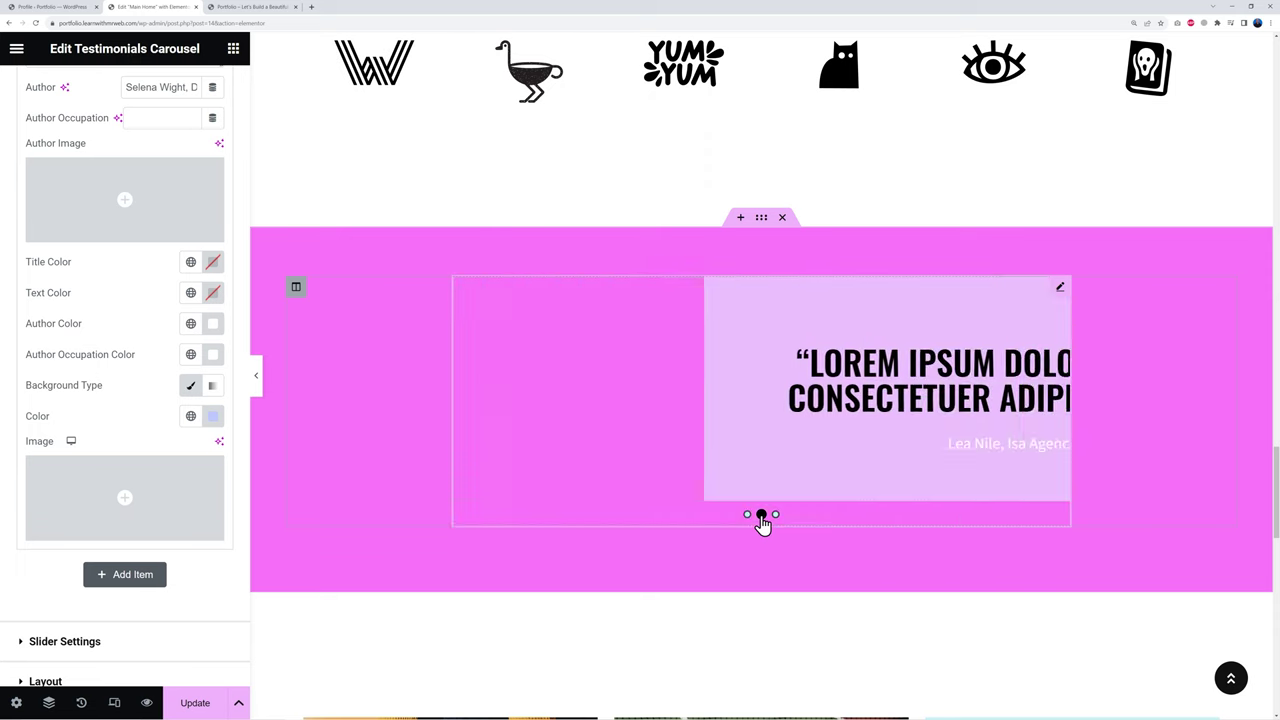
{"action": "left_click", "coordinate": [776, 514]}
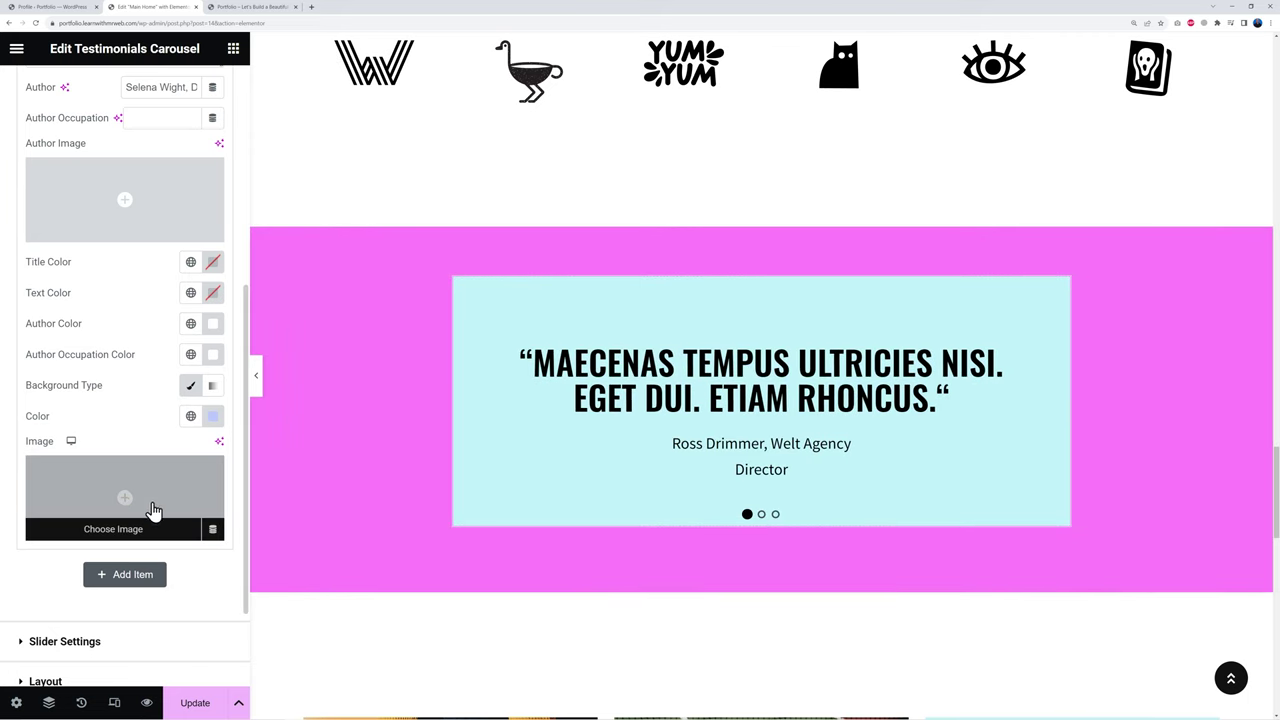
{"action": "scroll", "coordinate": [171, 443], "scroll_direction": "down", "scroll_amount": 2}
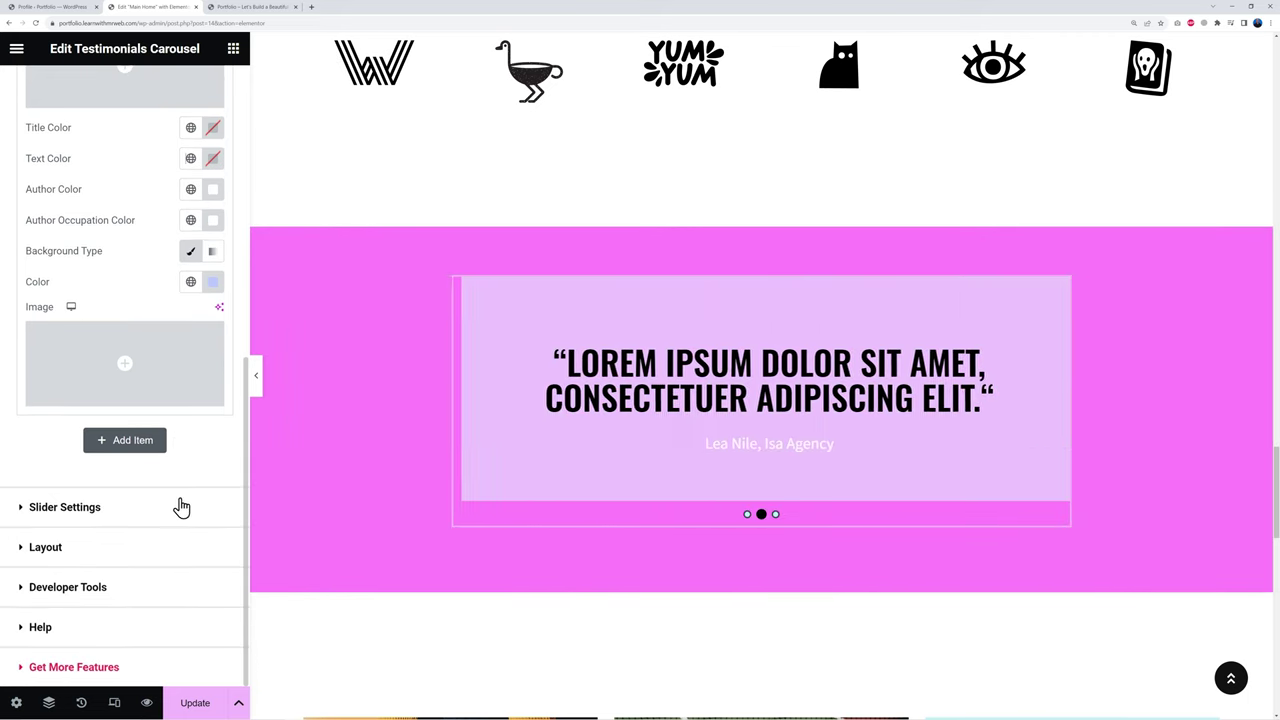
{"action": "left_click", "coordinate": [91, 512]}
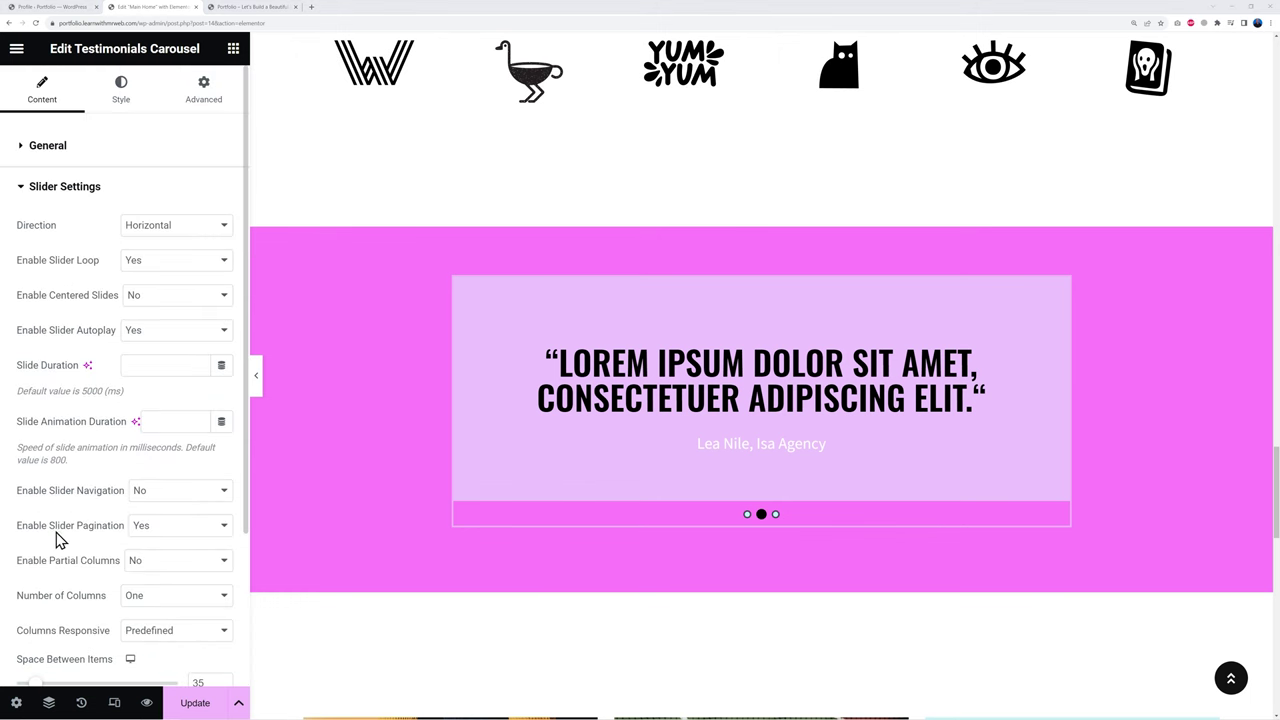
Step: Turn off carousel pagination and clear the first testimonial's Director occupation
{"action": "left_click", "coordinate": [195, 537]}
{"action": "left_click", "coordinate": [166, 570]}
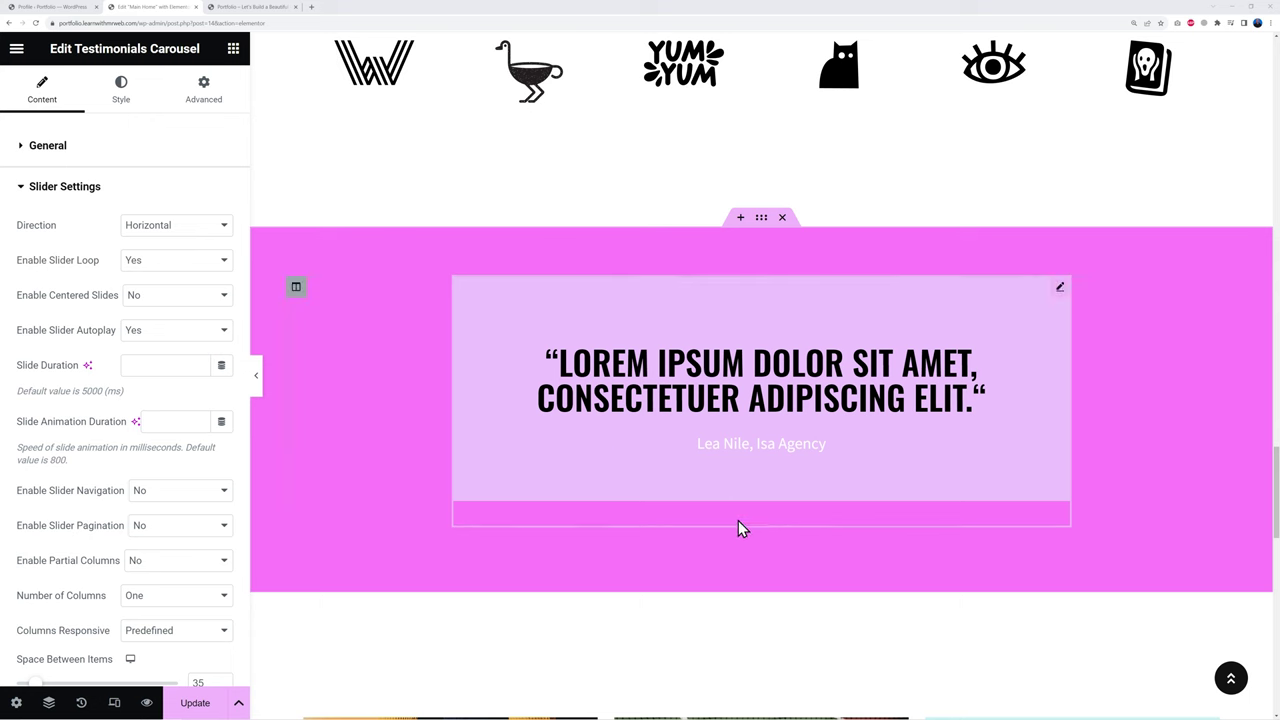
{"action": "left_click", "coordinate": [50, 156]}
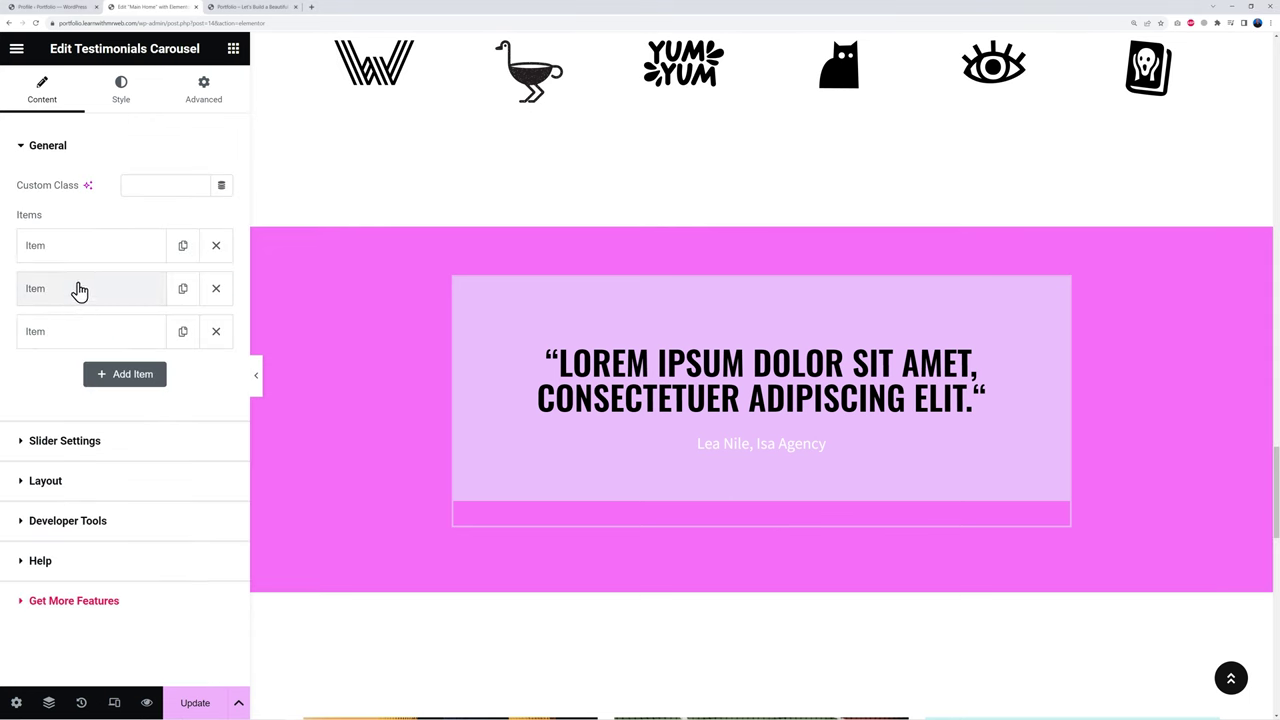
{"action": "left_click", "coordinate": [60, 250]}
{"action": "left_click_drag", "start_coordinate": [166, 447], "coordinate": [128, 447]}
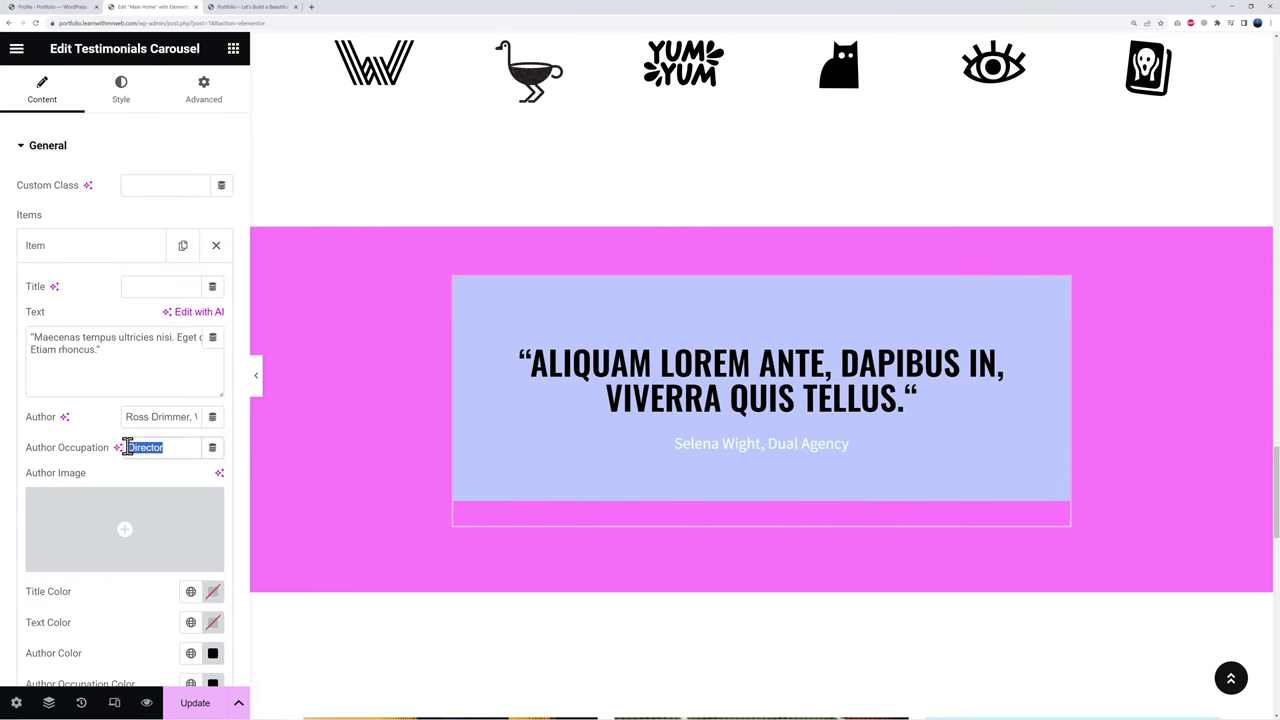
{"action": "left_click", "coordinate": [58, 258]}
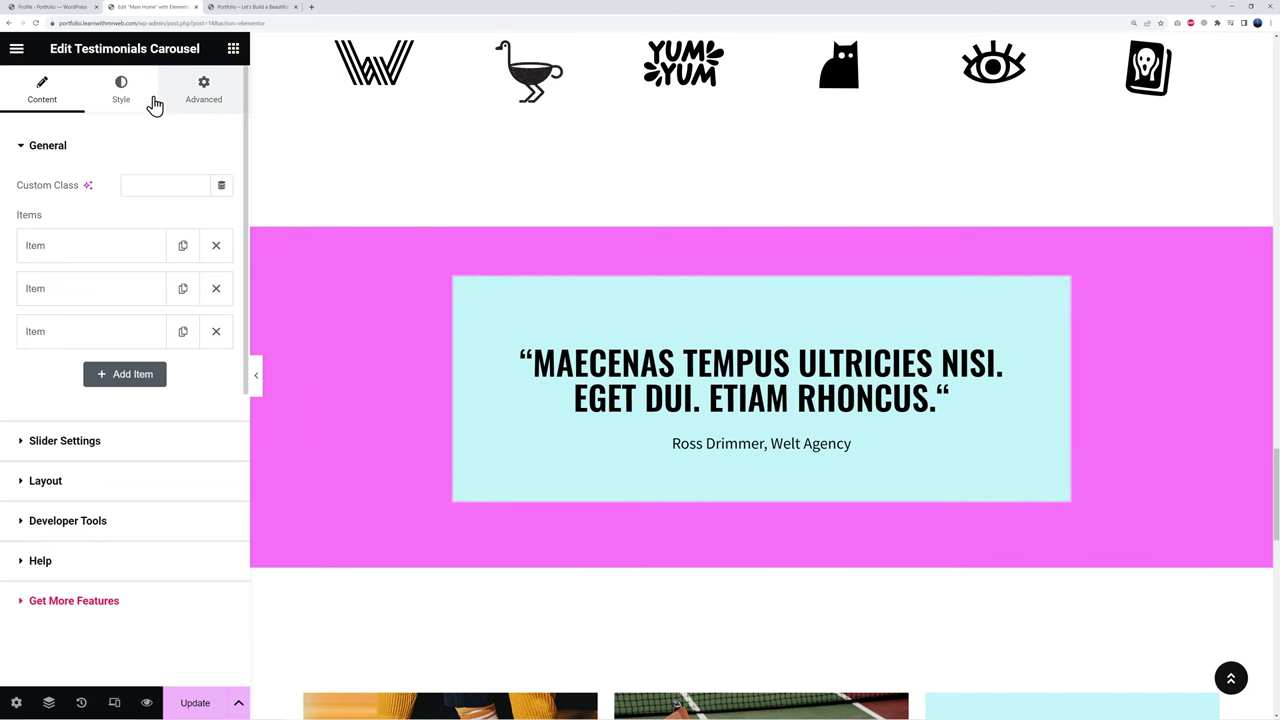
Step: Preview a box shadow in the carousel's Border settings, then reset it to no shadow
{"action": "left_click", "coordinate": [200, 92]}
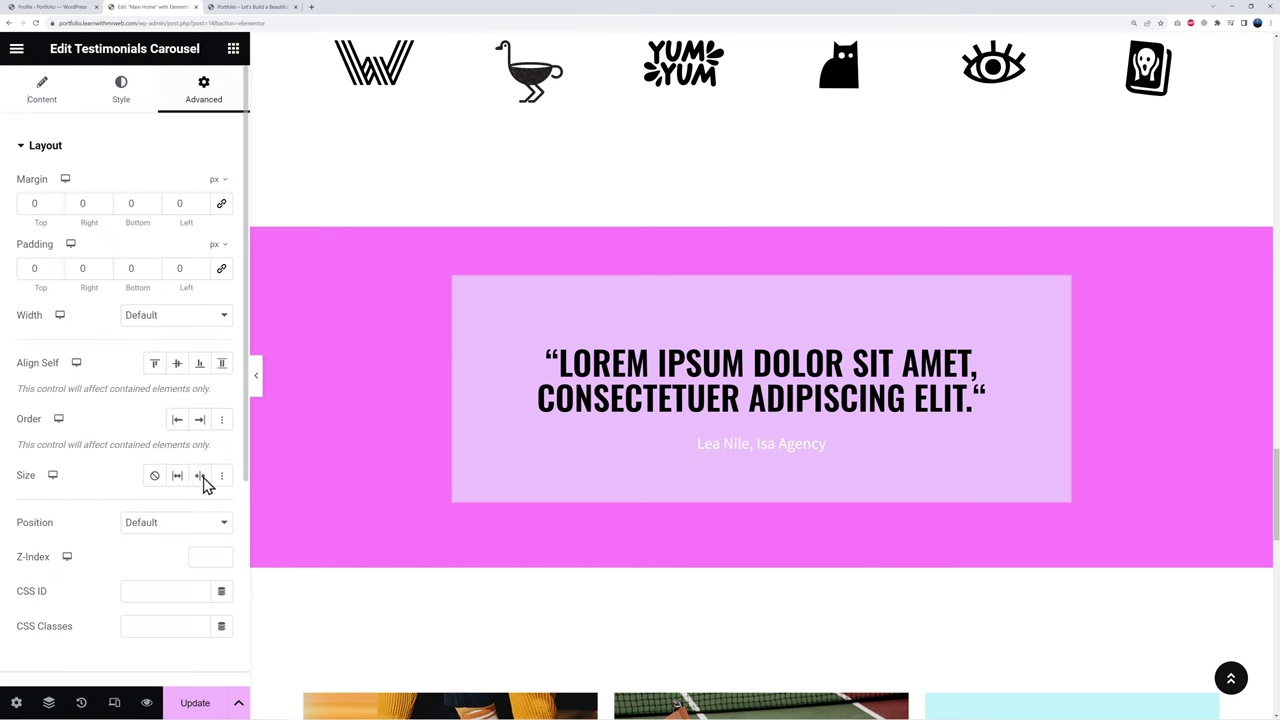
{"action": "scroll", "coordinate": [105, 555], "scroll_direction": "down", "scroll_amount": 3}
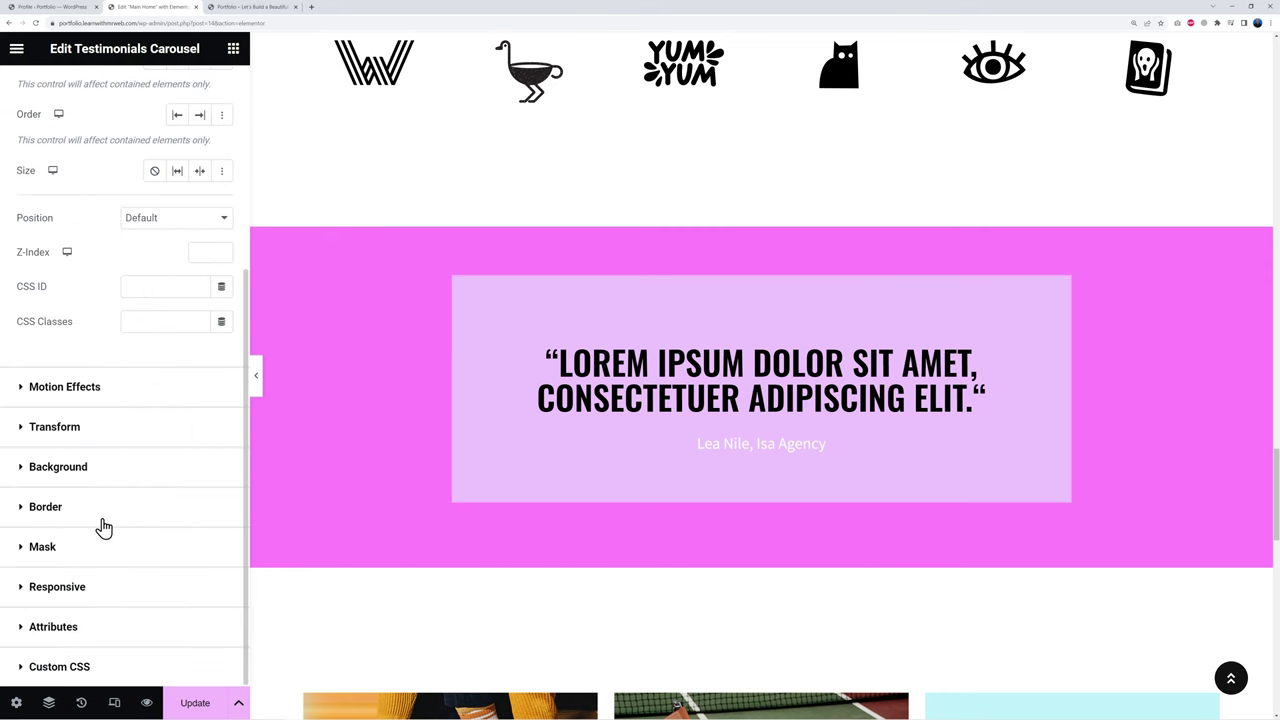
{"action": "left_click", "coordinate": [45, 507]}
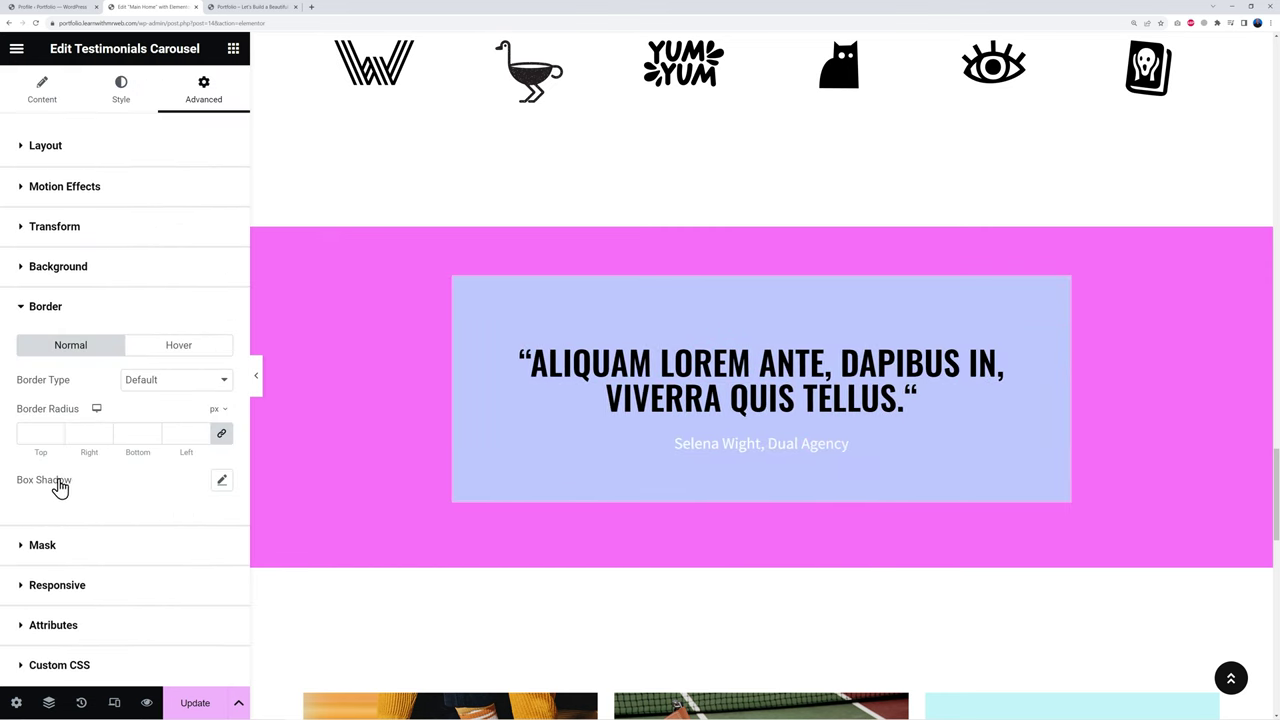
{"action": "left_click", "coordinate": [219, 482]}
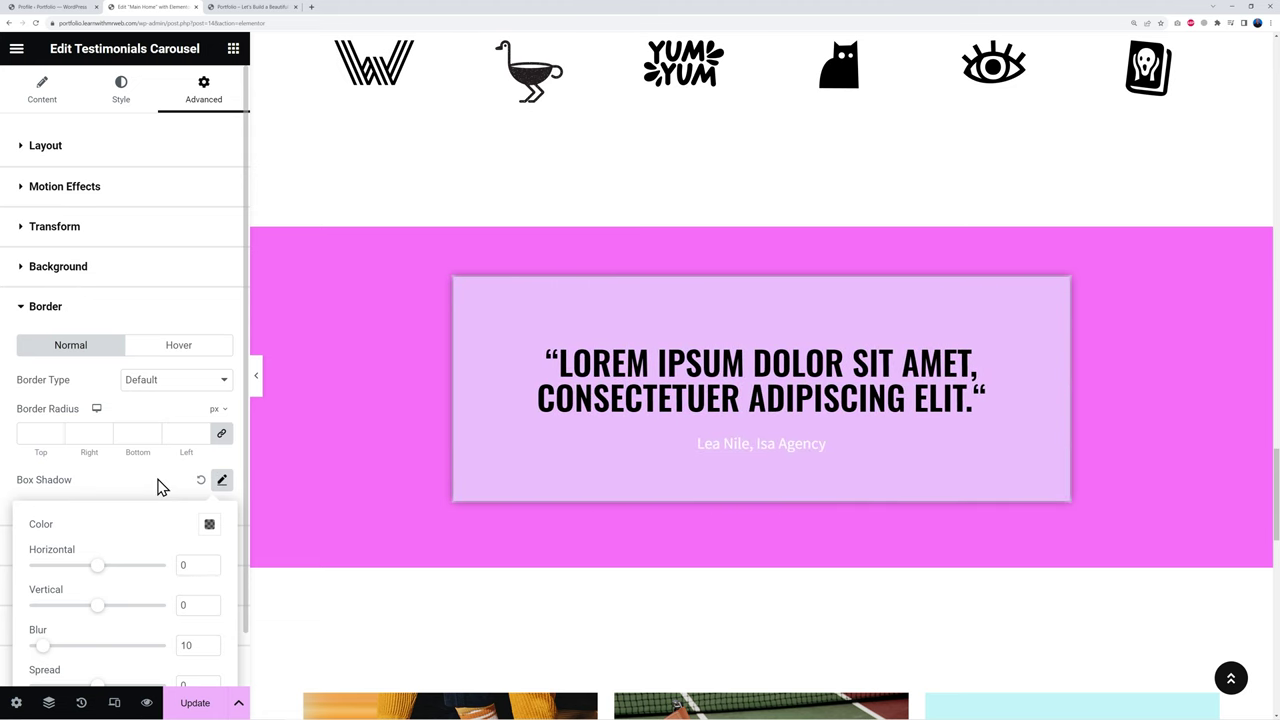
{"action": "left_click", "coordinate": [160, 486]}
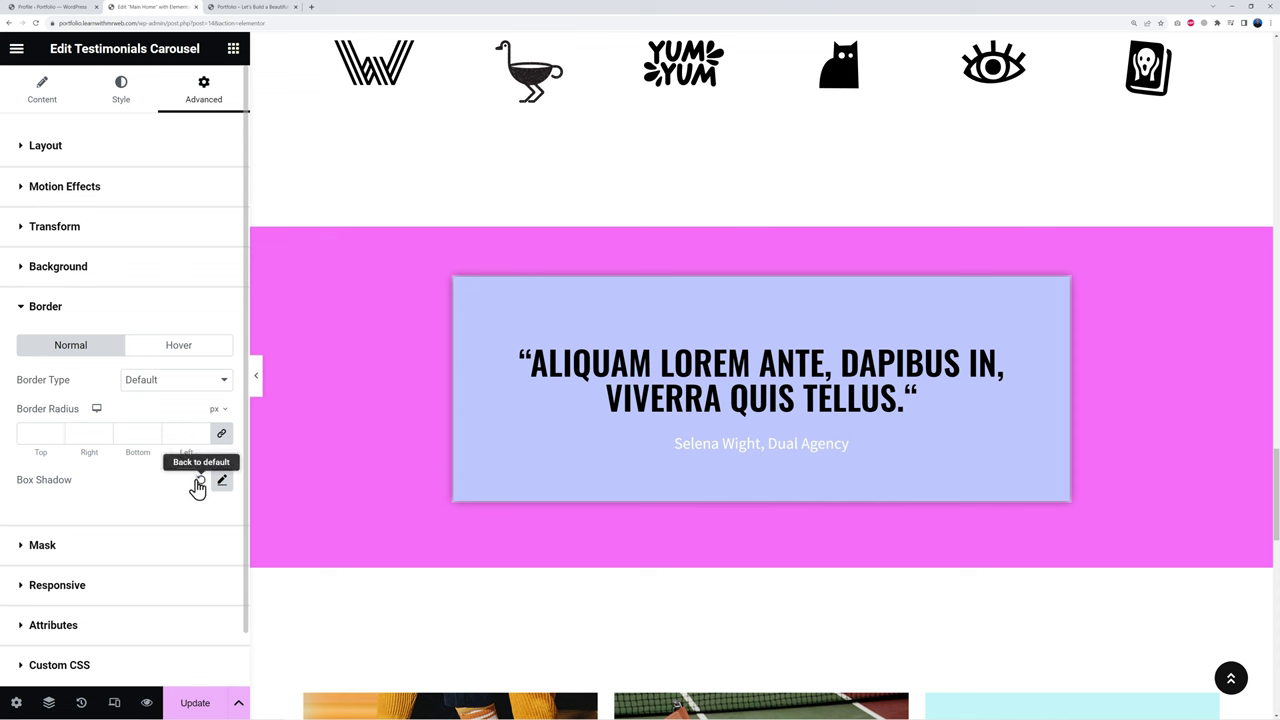
{"action": "left_click", "coordinate": [201, 484]}
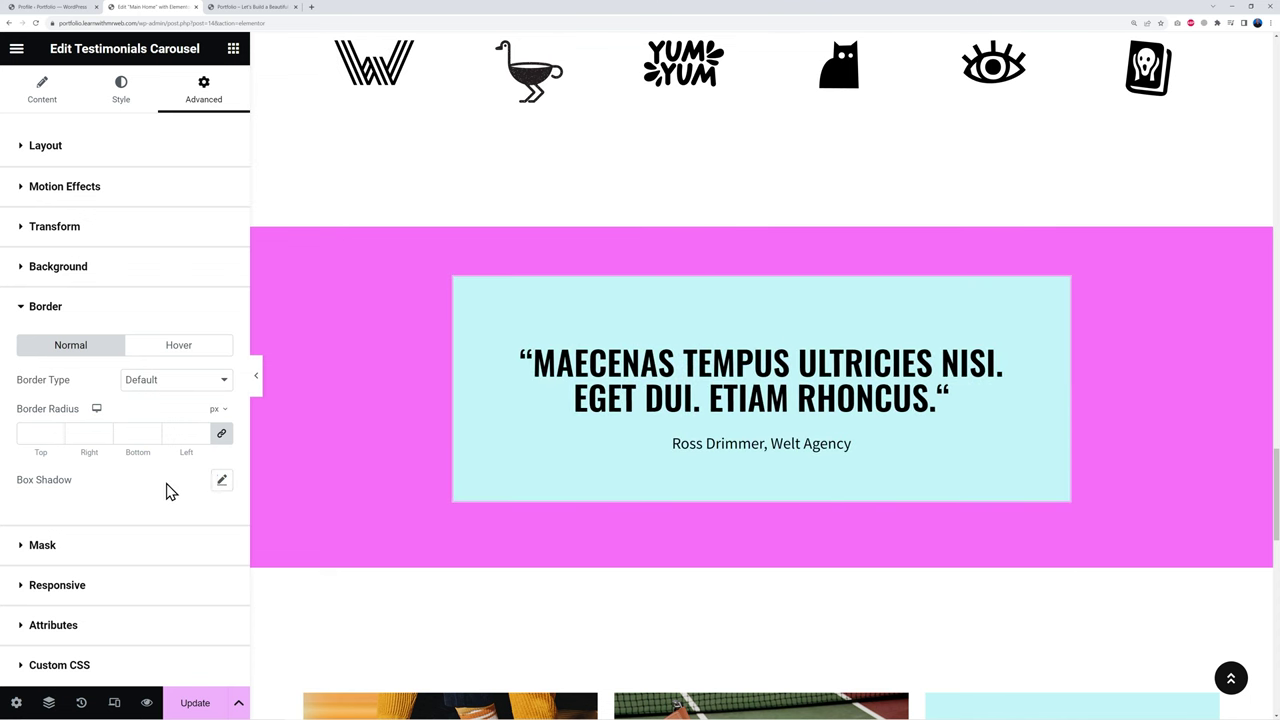
Step: Scroll to the Mindfulness, Attention to Details and Full Service blog grid and edit it
{"action": "scroll", "coordinate": [316, 445], "scroll_direction": "down", "scroll_amount": 3}
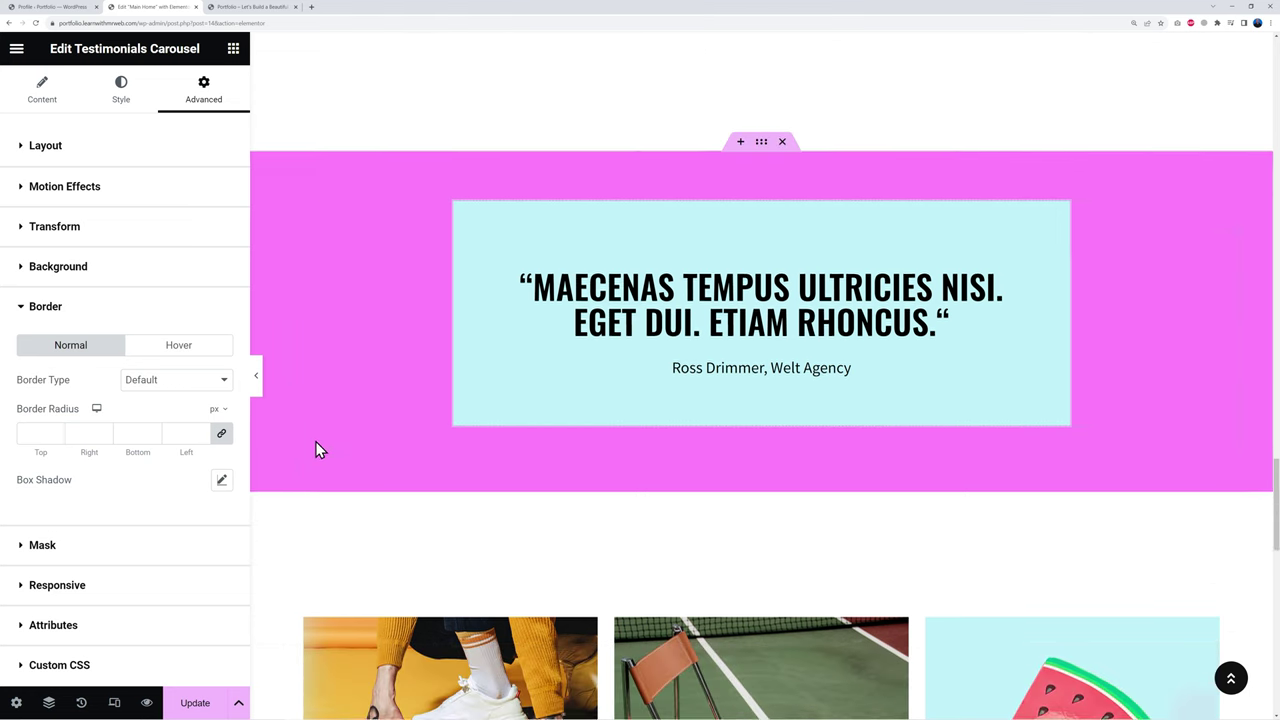
{"action": "scroll", "coordinate": [418, 455], "scroll_direction": "down", "scroll_amount": 3}
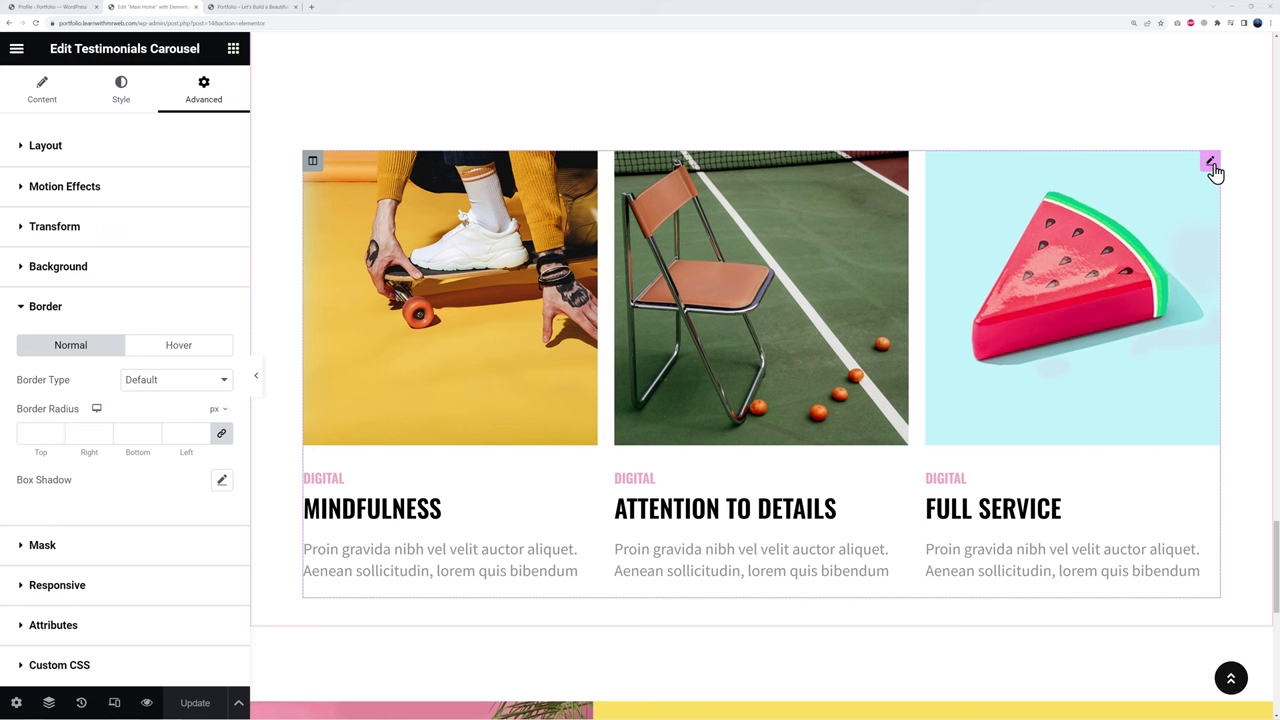
{"action": "left_click", "coordinate": [1211, 164]}
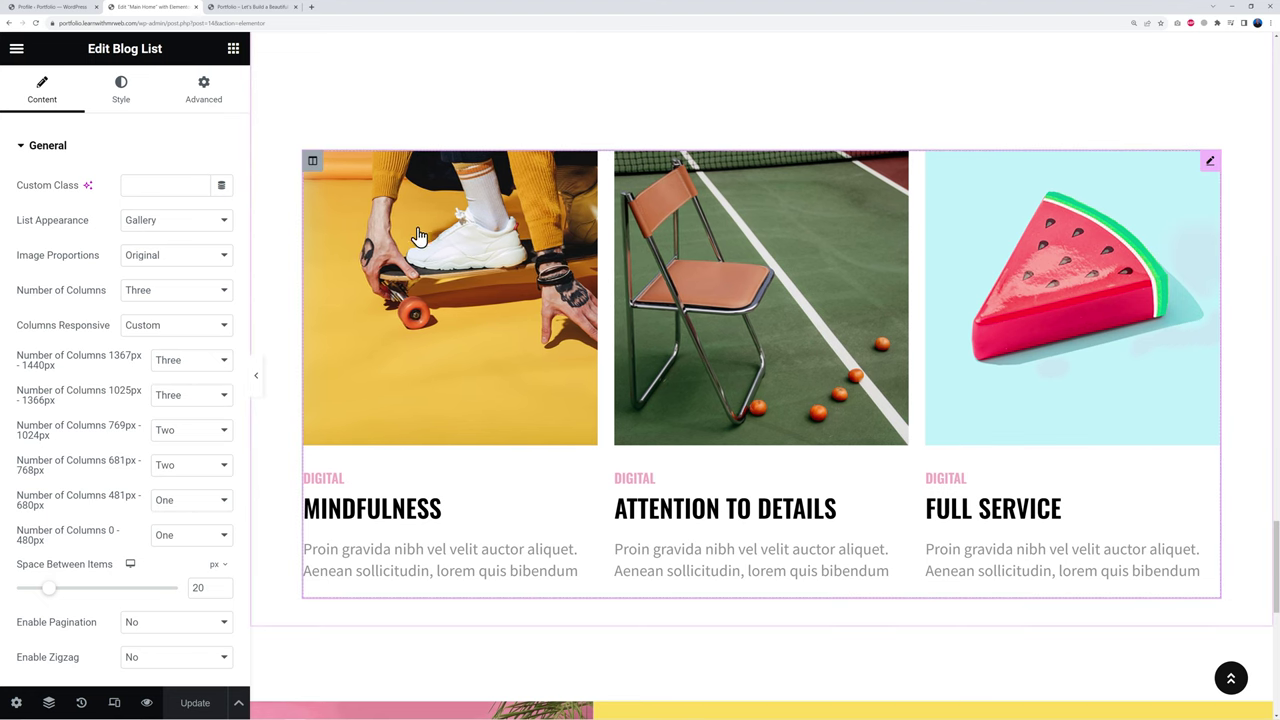
{"action": "left_click", "coordinate": [68, 8]}
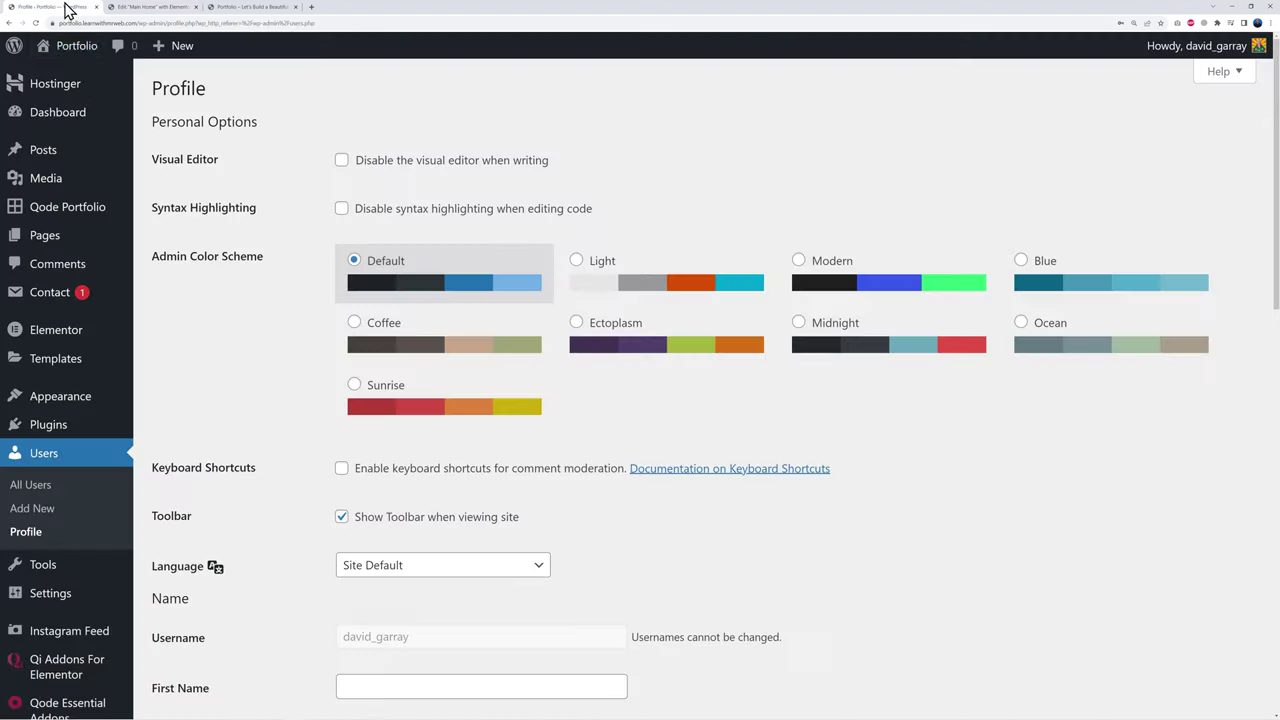
{"action": "left_click", "coordinate": [40, 152]}
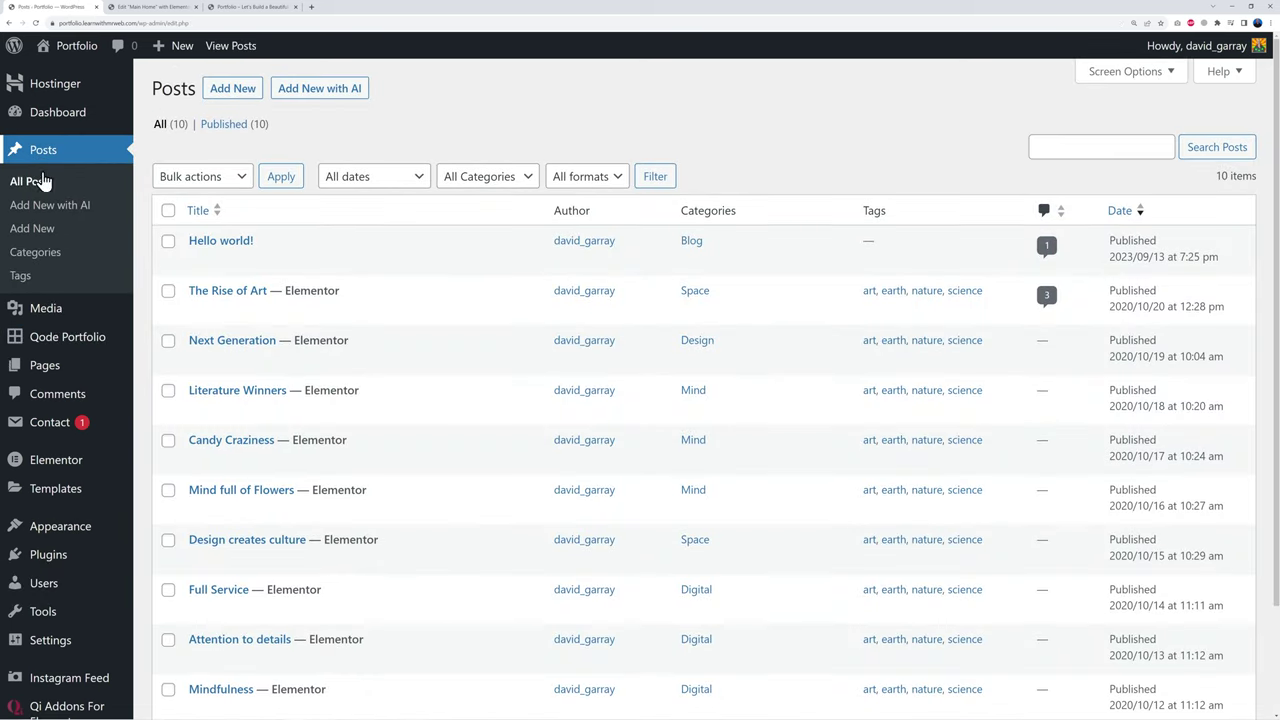
{"action": "scroll", "coordinate": [260, 250], "scroll_direction": "down", "scroll_amount": 2}
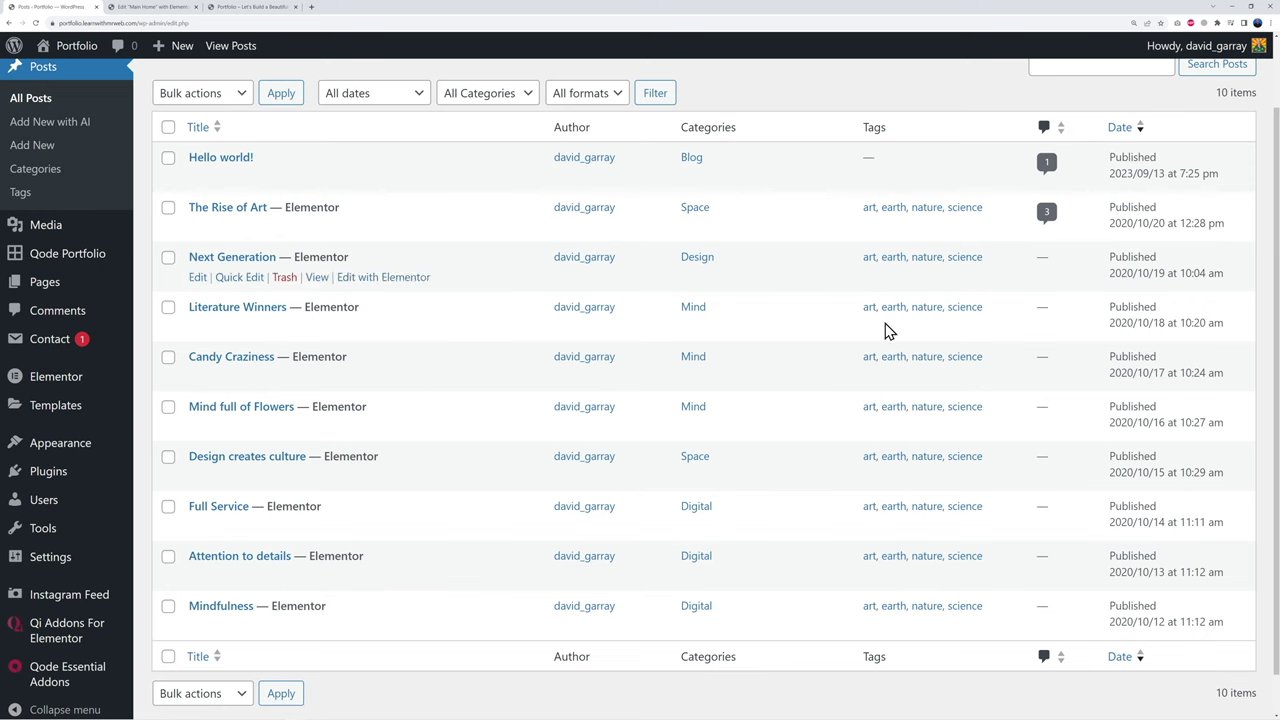
{"action": "left_click", "coordinate": [155, 7]}
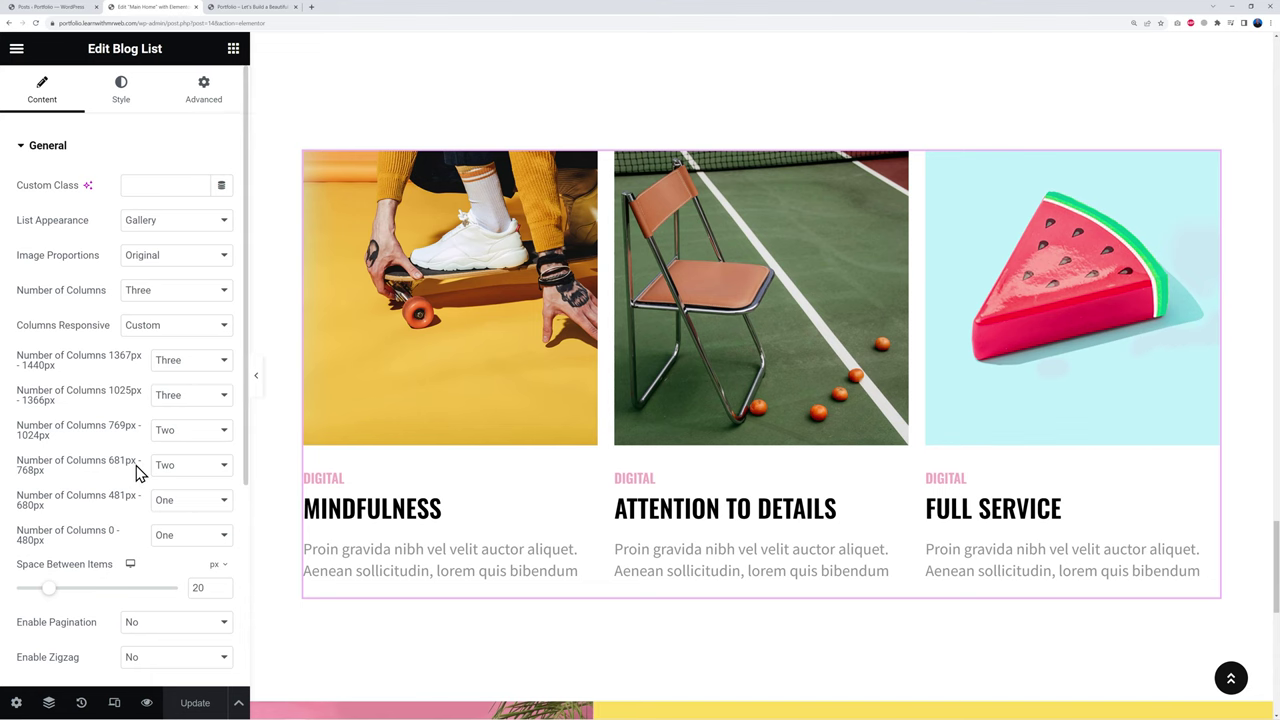
{"action": "left_click", "coordinate": [226, 229]}
{"action": "left_click", "coordinate": [226, 229]}
{"action": "scroll", "coordinate": [112, 600], "scroll_direction": "down", "scroll_amount": 2}
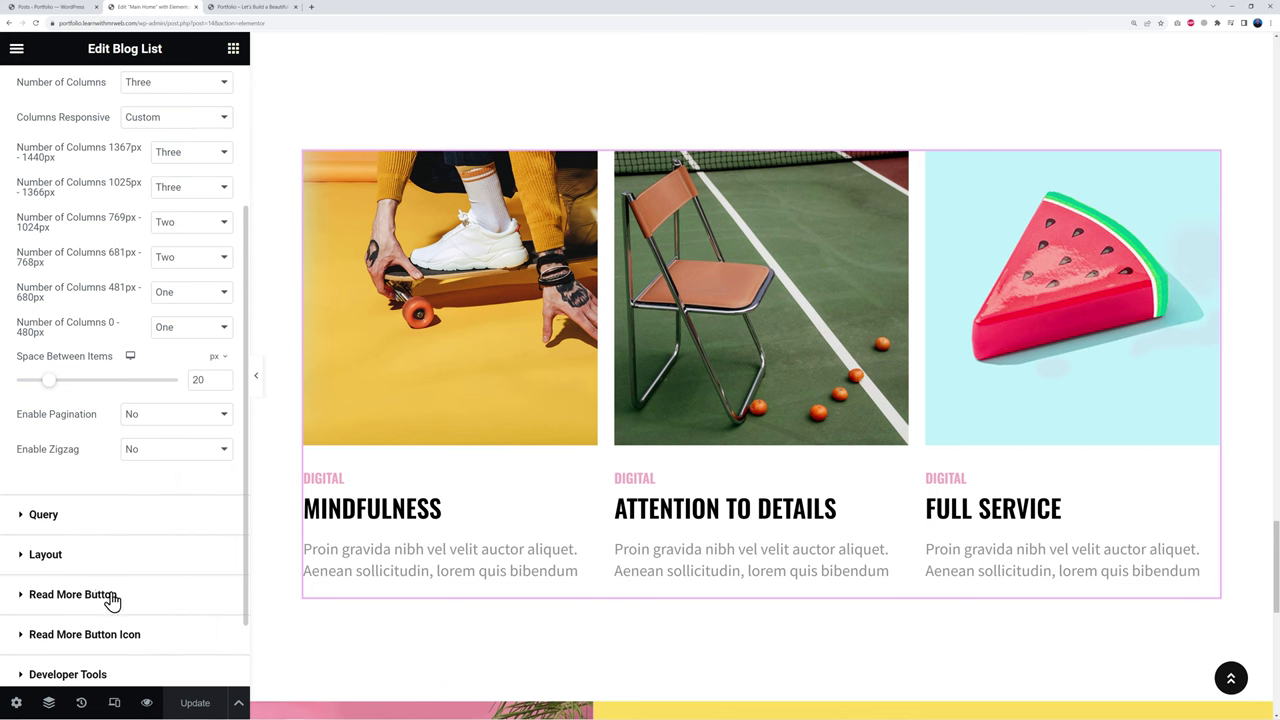
{"action": "left_click", "coordinate": [44, 515]}
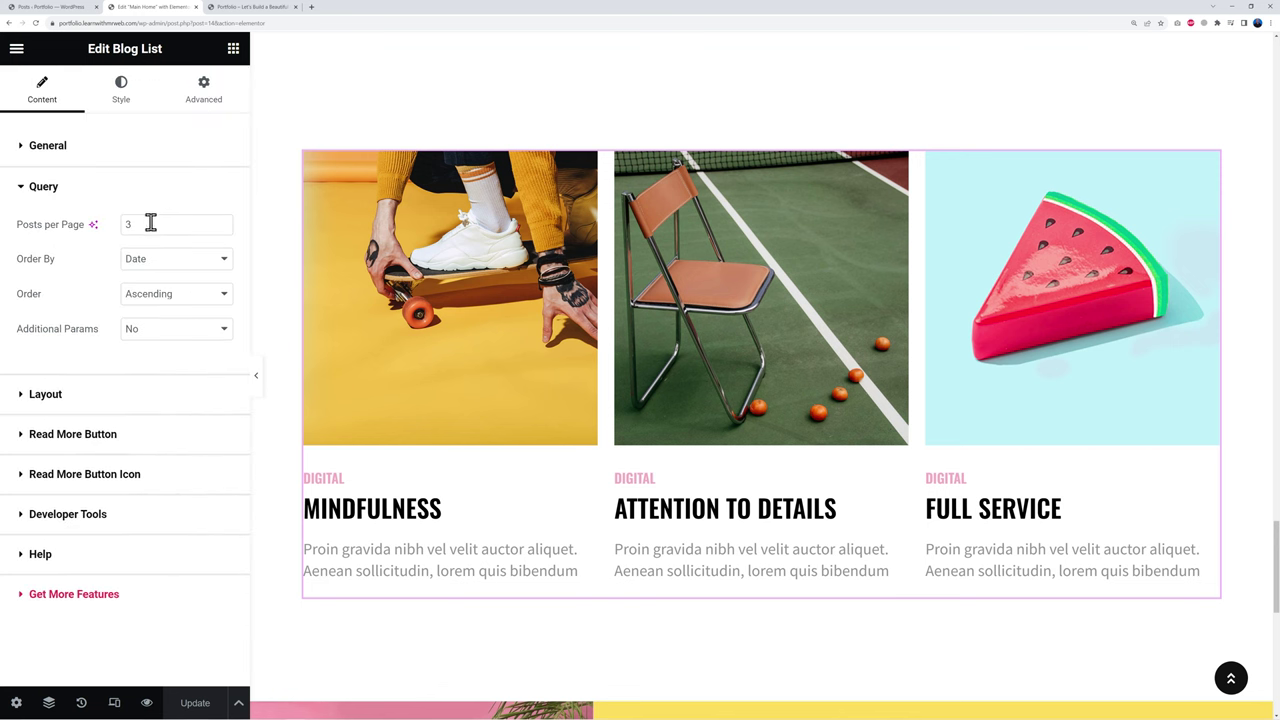
{"action": "left_click", "coordinate": [48, 146]}
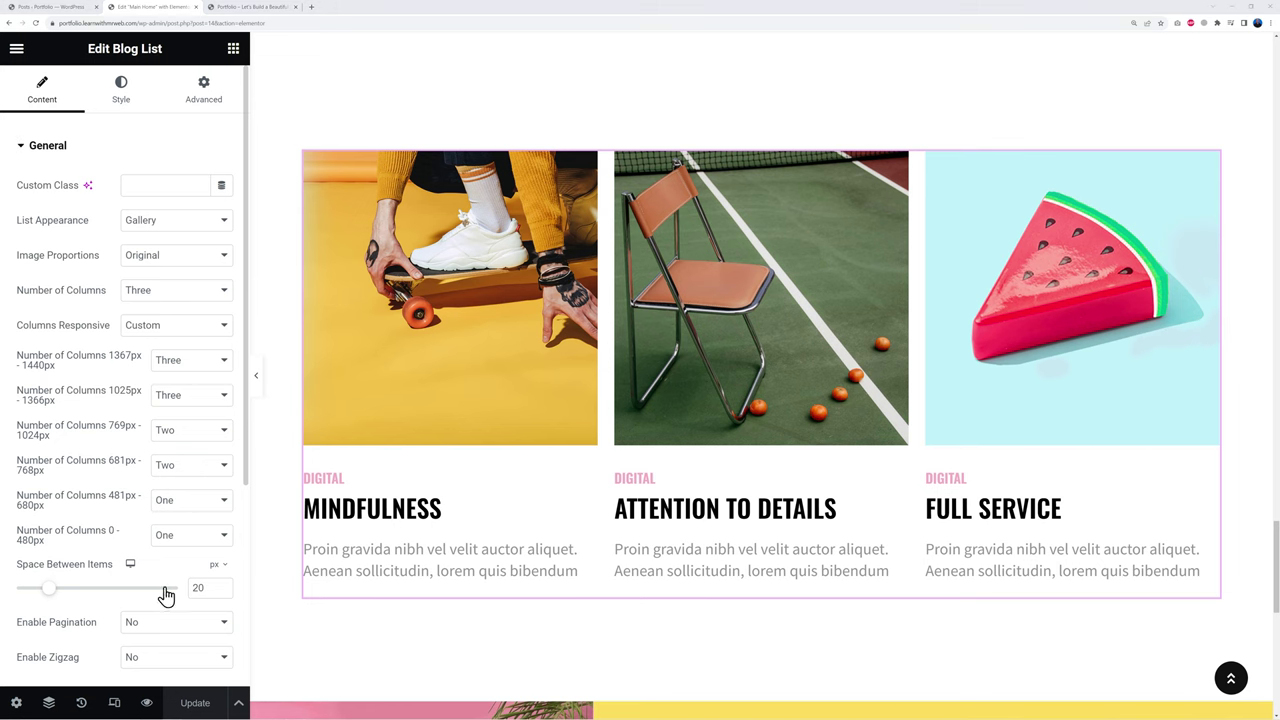
{"action": "scroll", "coordinate": [634, 480], "scroll_direction": "down", "scroll_amount": 3}
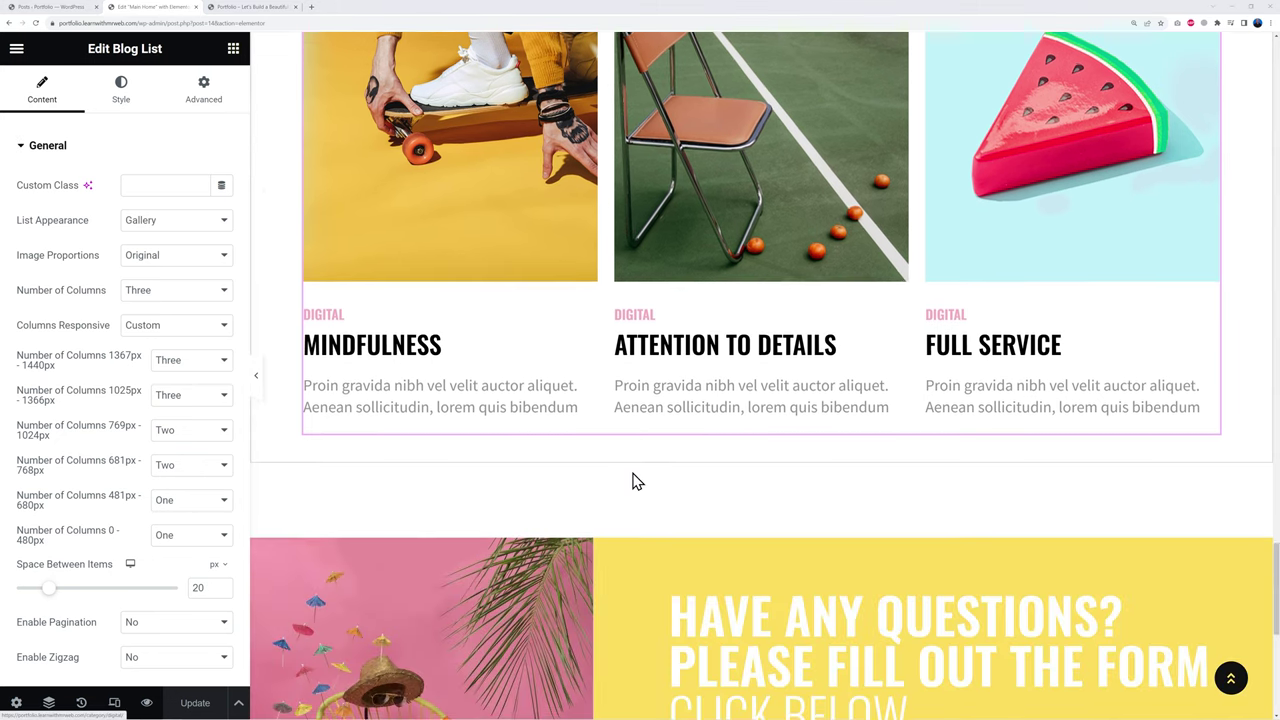
{"action": "scroll", "coordinate": [639, 477], "scroll_direction": "down", "scroll_amount": 2}
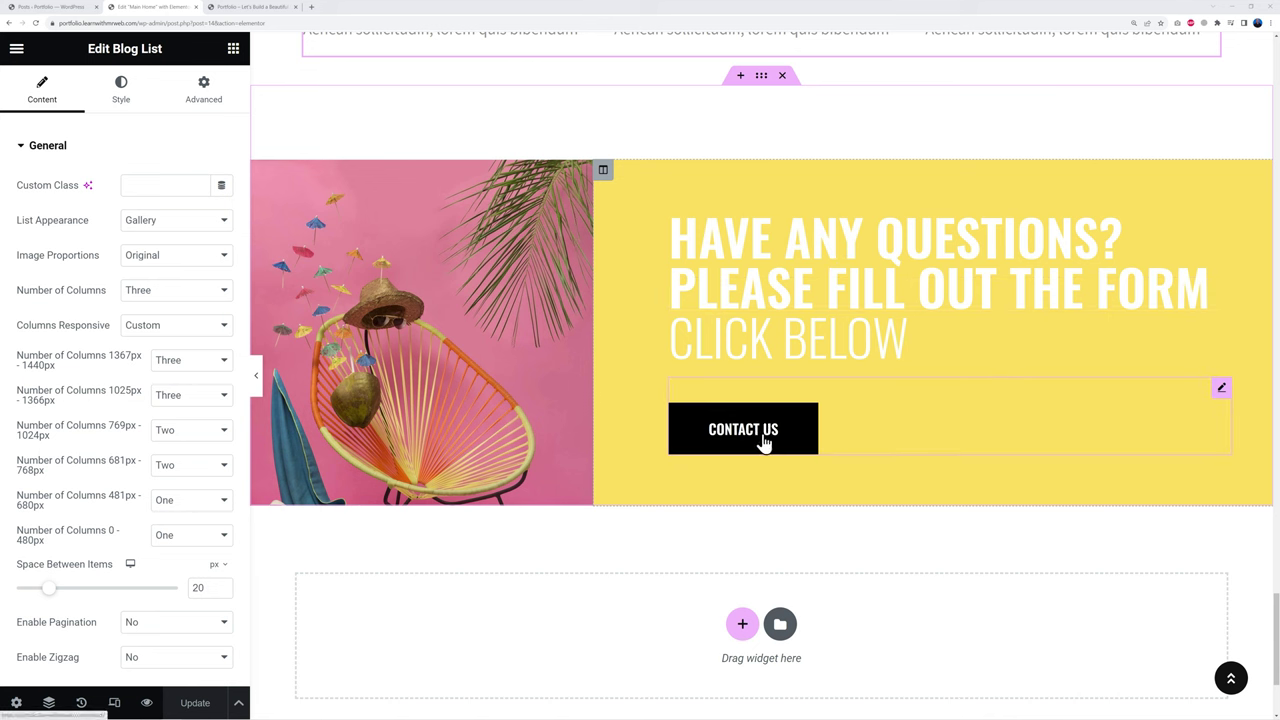
{"action": "left_click", "coordinate": [258, 7]}
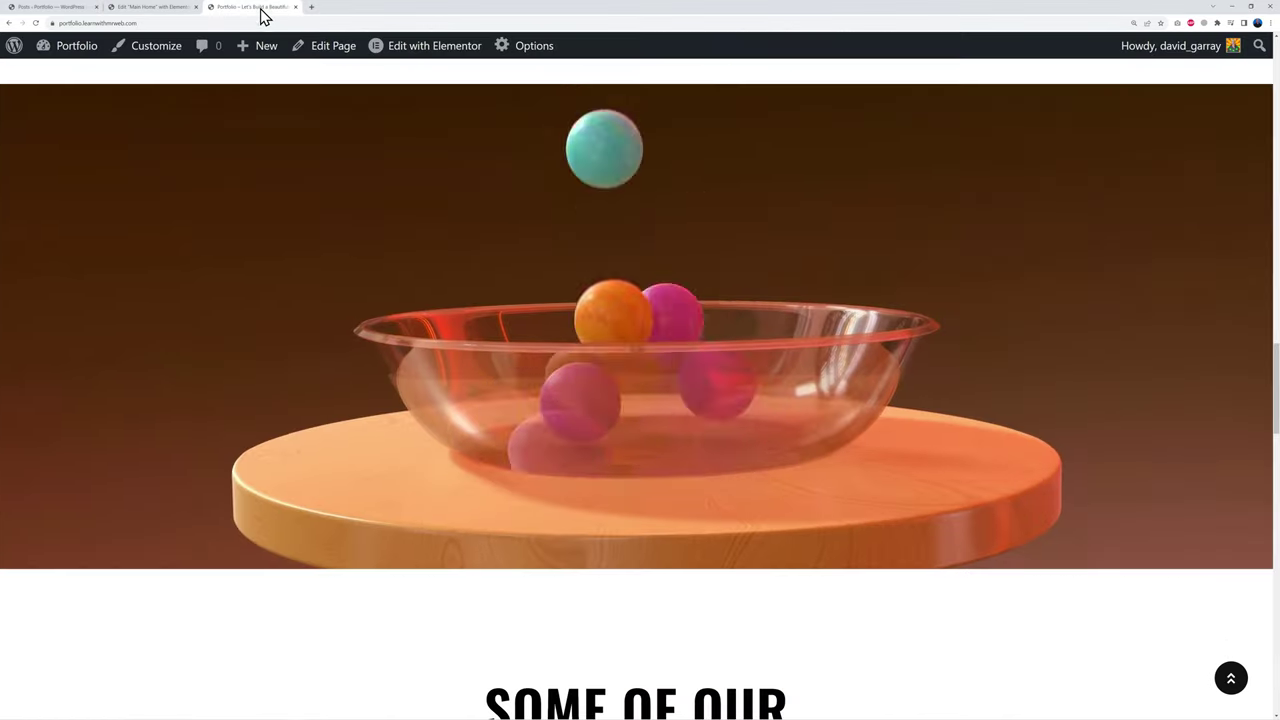
{"action": "scroll", "coordinate": [1210, 185], "scroll_direction": "down", "scroll_amount": 5}
{"action": "scroll", "coordinate": [1191, 196], "scroll_direction": "up", "scroll_amount": 10}
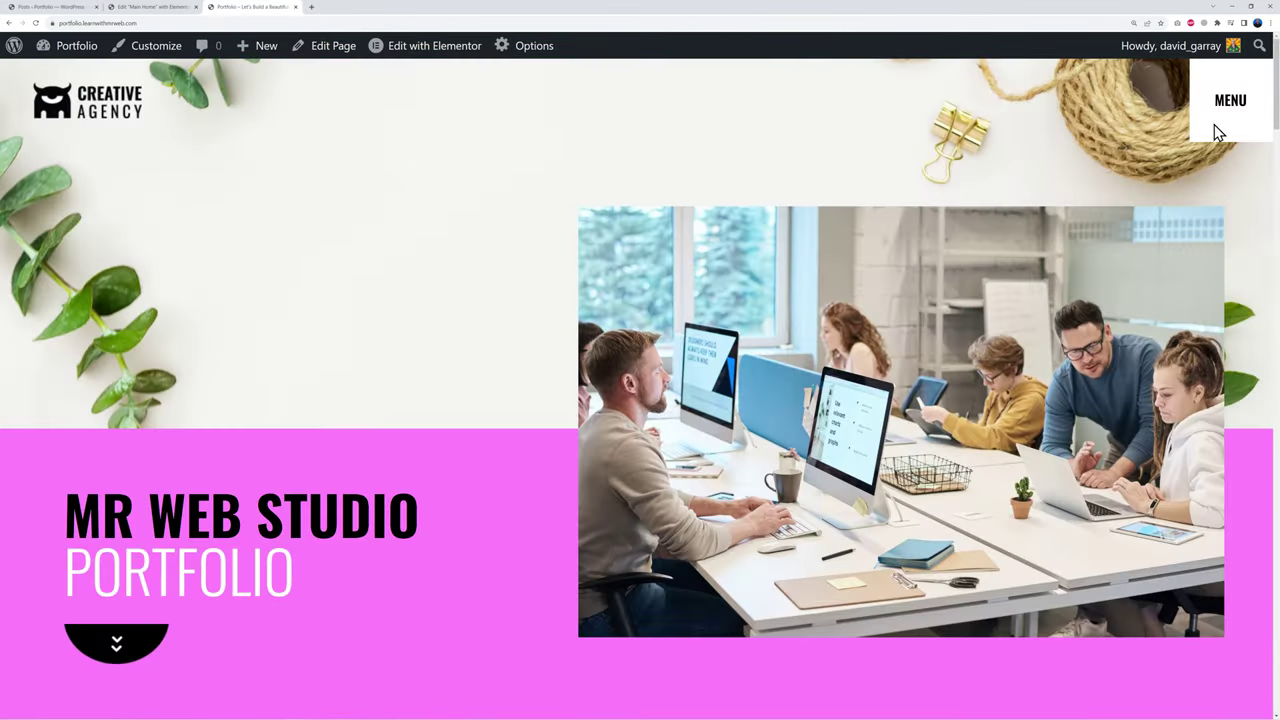
{"action": "left_click", "coordinate": [1217, 128]}
{"action": "left_click", "coordinate": [666, 626]}
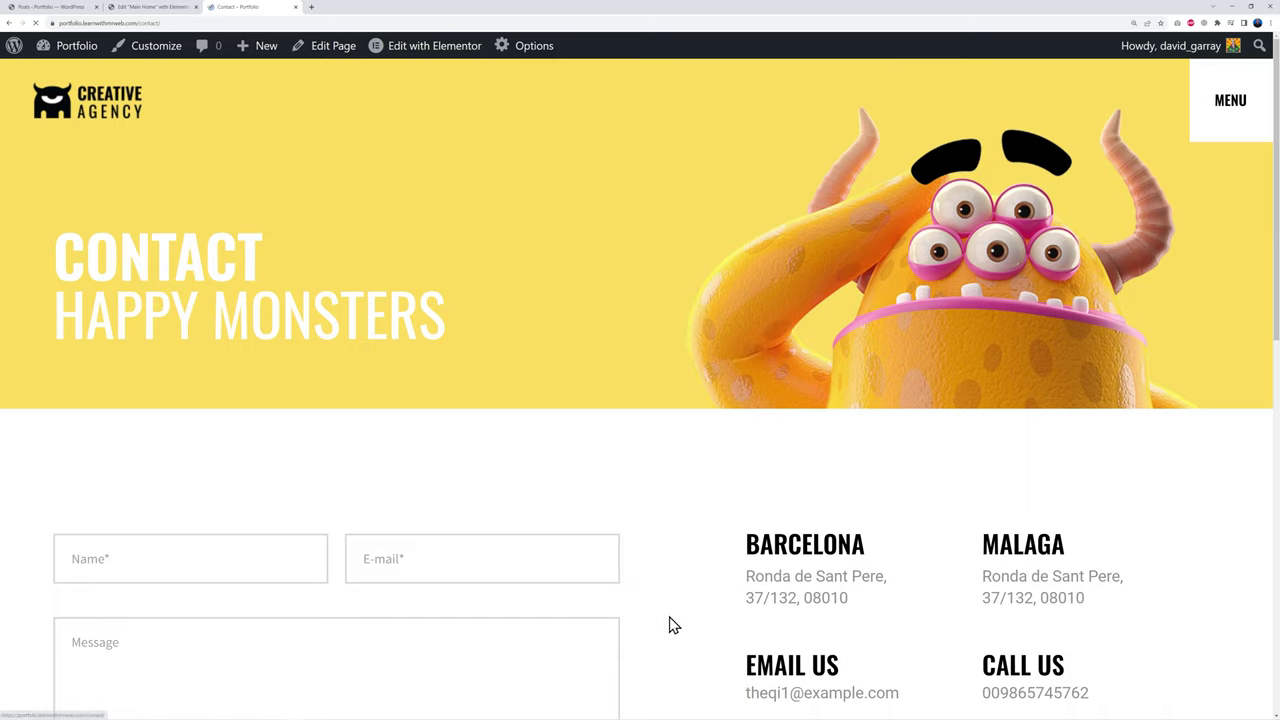
{"action": "scroll", "coordinate": [790, 460], "scroll_direction": "down", "scroll_amount": 3}
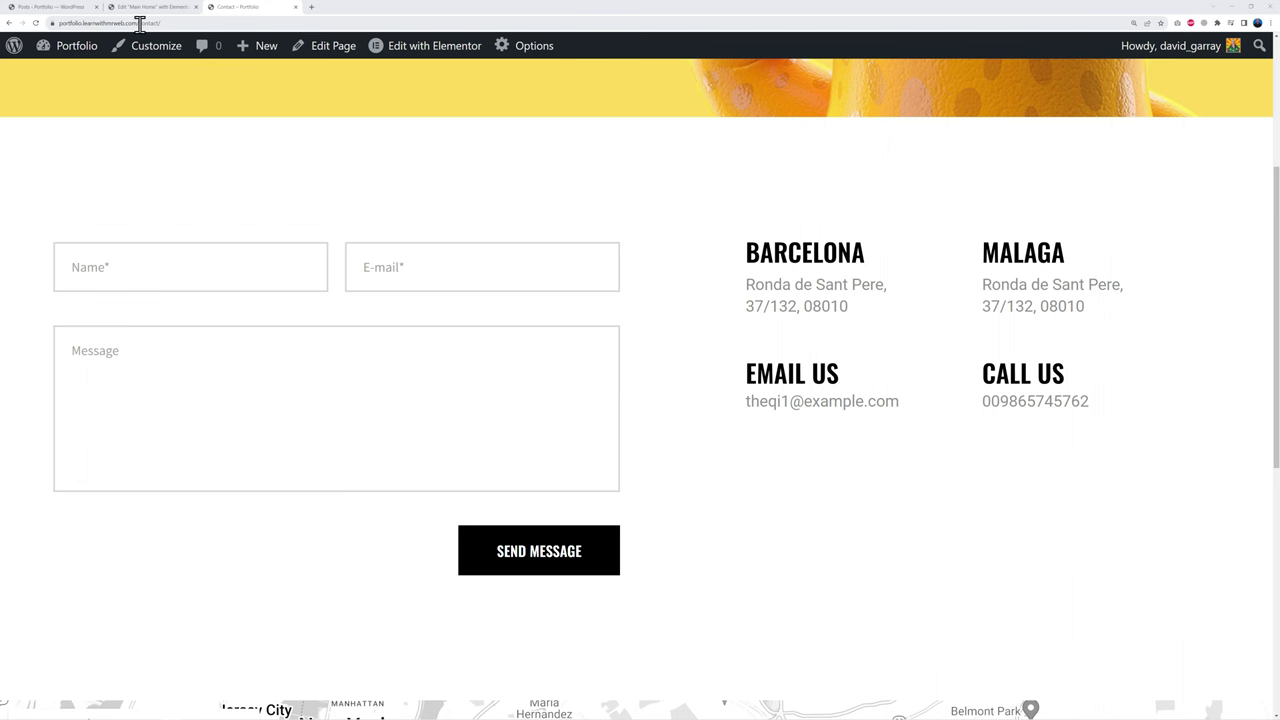
{"action": "left_click_drag", "start_coordinate": [140, 23], "coordinate": [192, 23]}
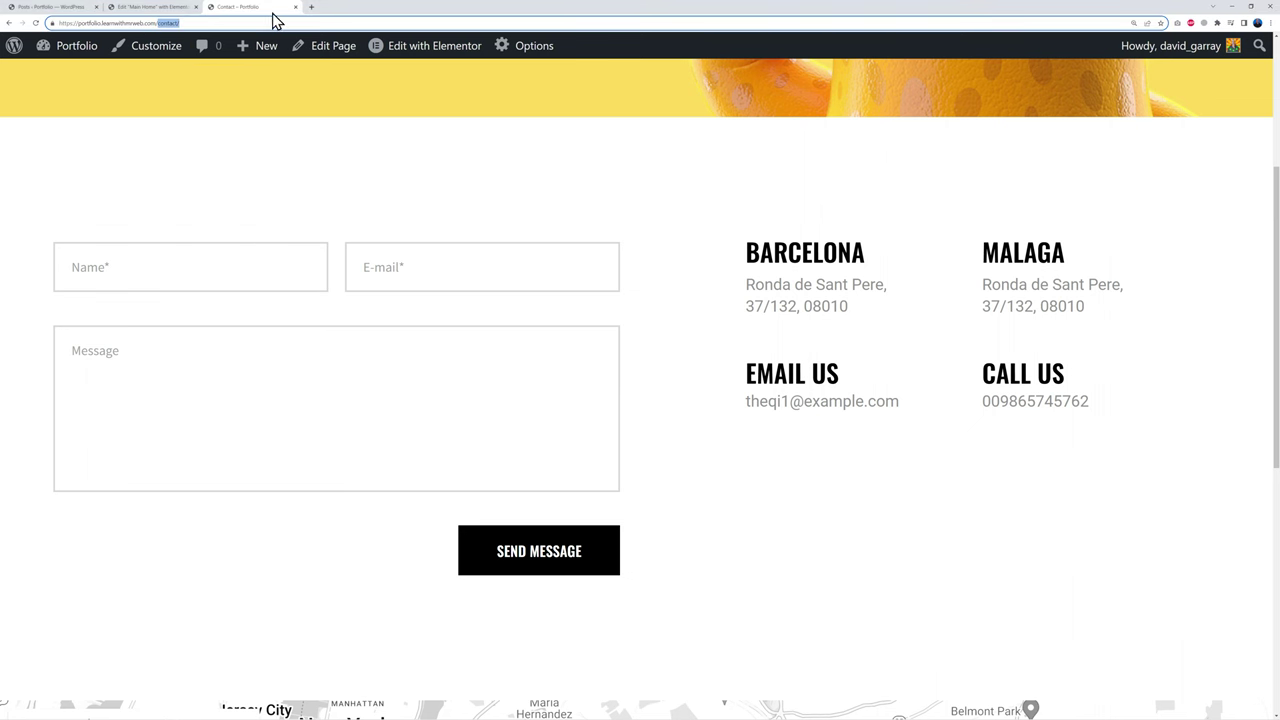
{"action": "left_click", "coordinate": [162, 8]}
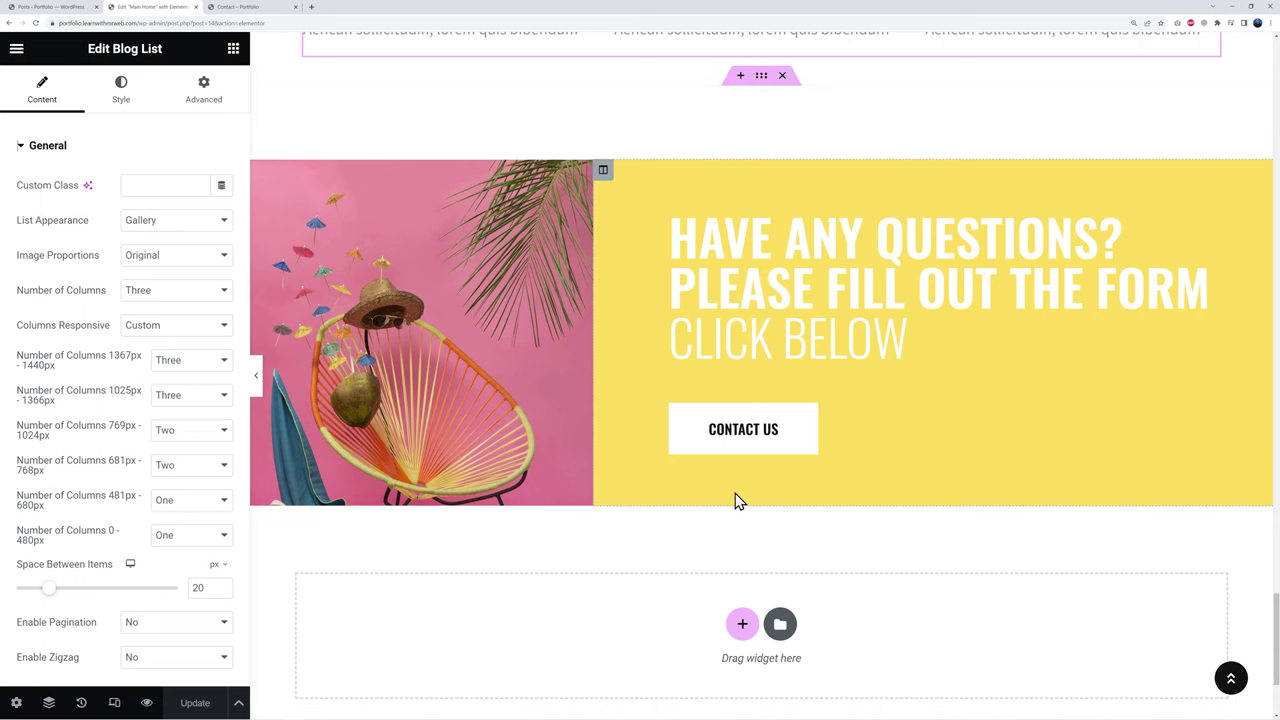
Step: Change the Contact Us button link to /contact/, checking the live Contact page's address
{"action": "left_click", "coordinate": [1220, 389]}
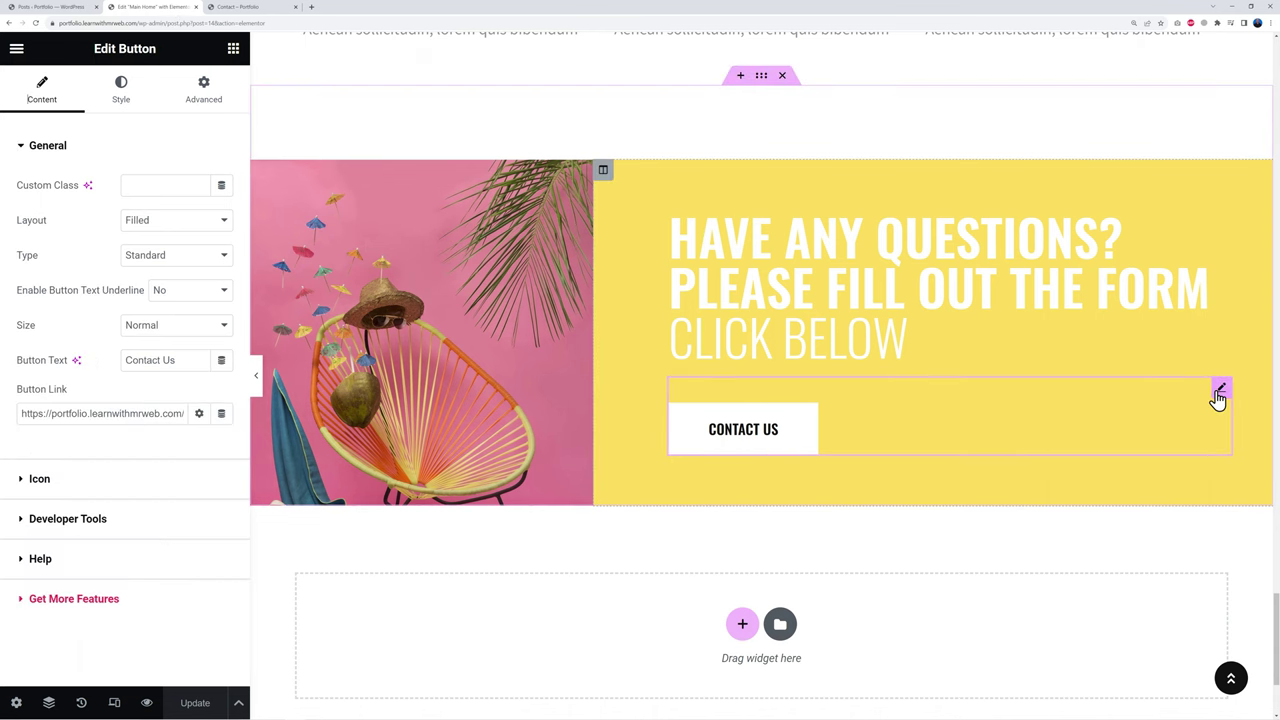
{"action": "triple_click", "coordinate": [110, 418]}
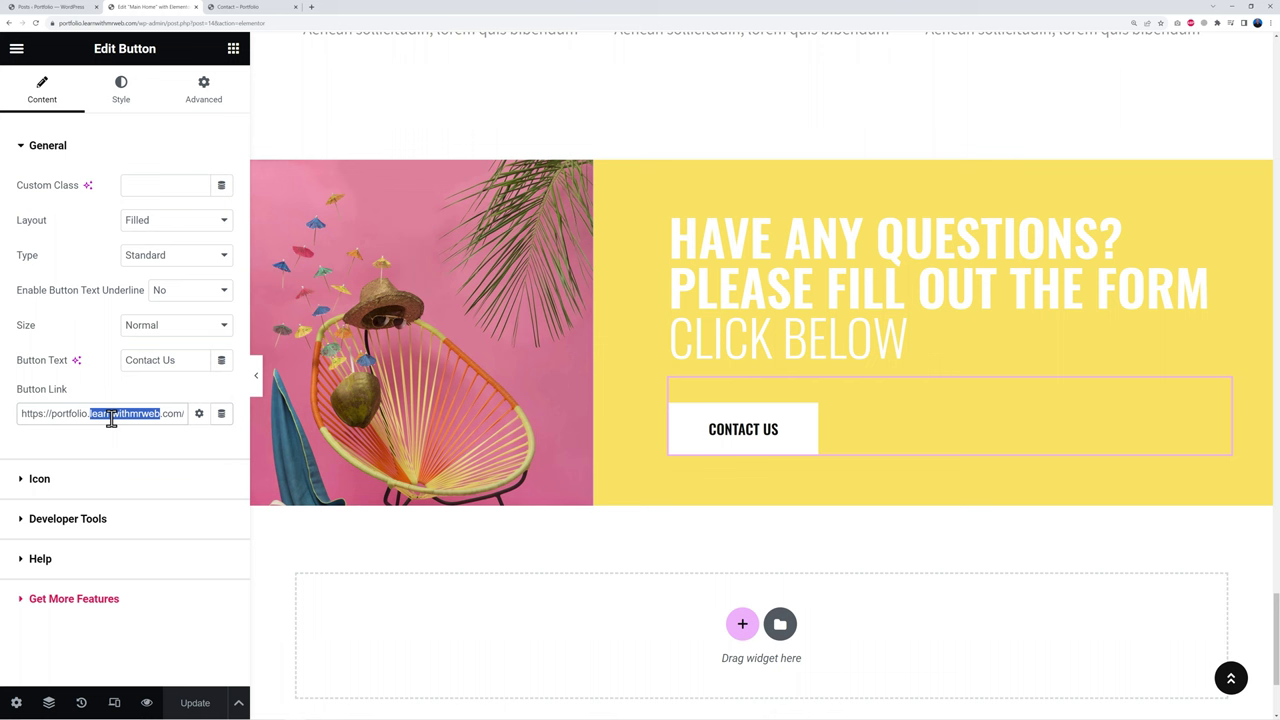
{"action": "key", "text": "BackSpace"}
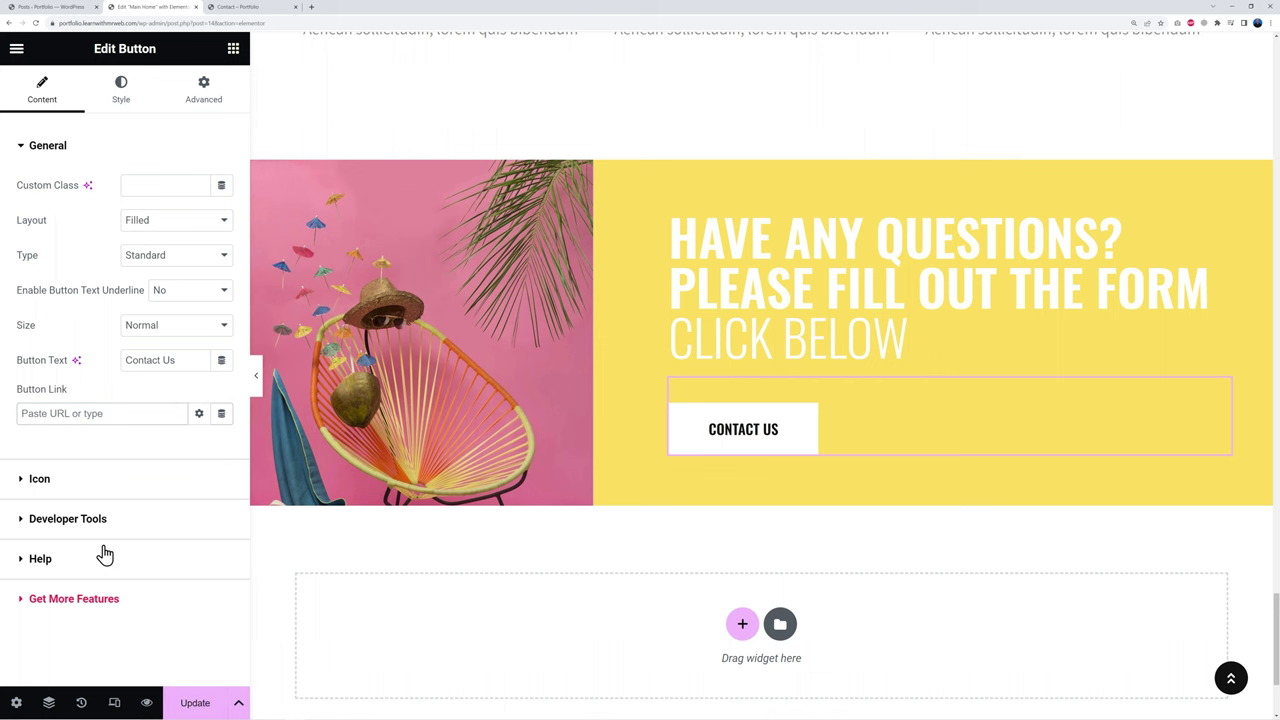
{"action": "type", "text": "/contact/"}
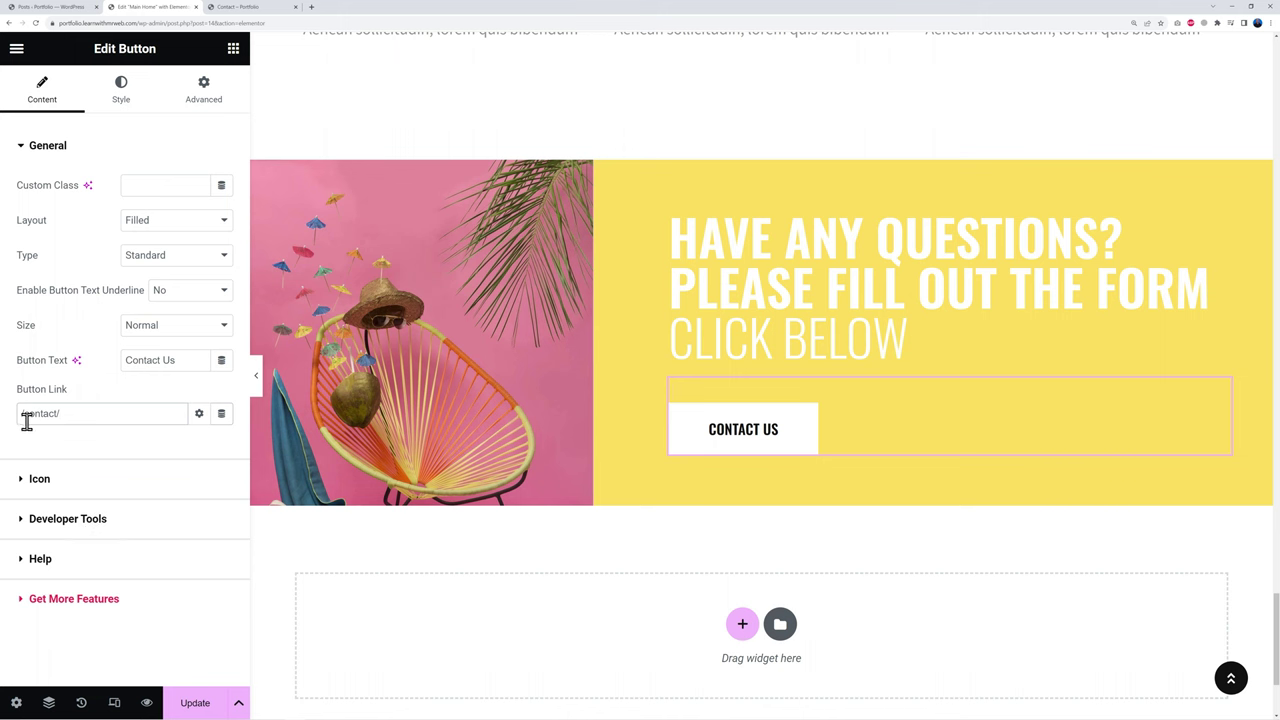
{"action": "left_click", "coordinate": [272, 10]}
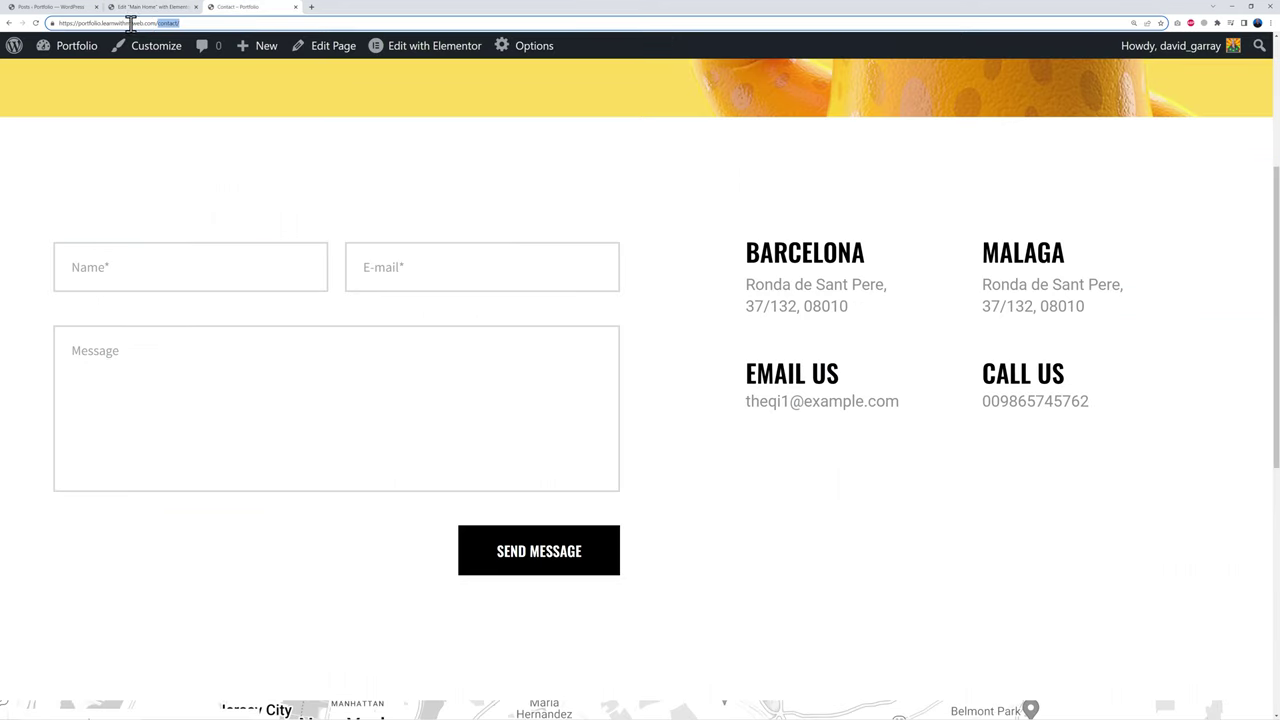
{"action": "left_click", "coordinate": [170, 8]}
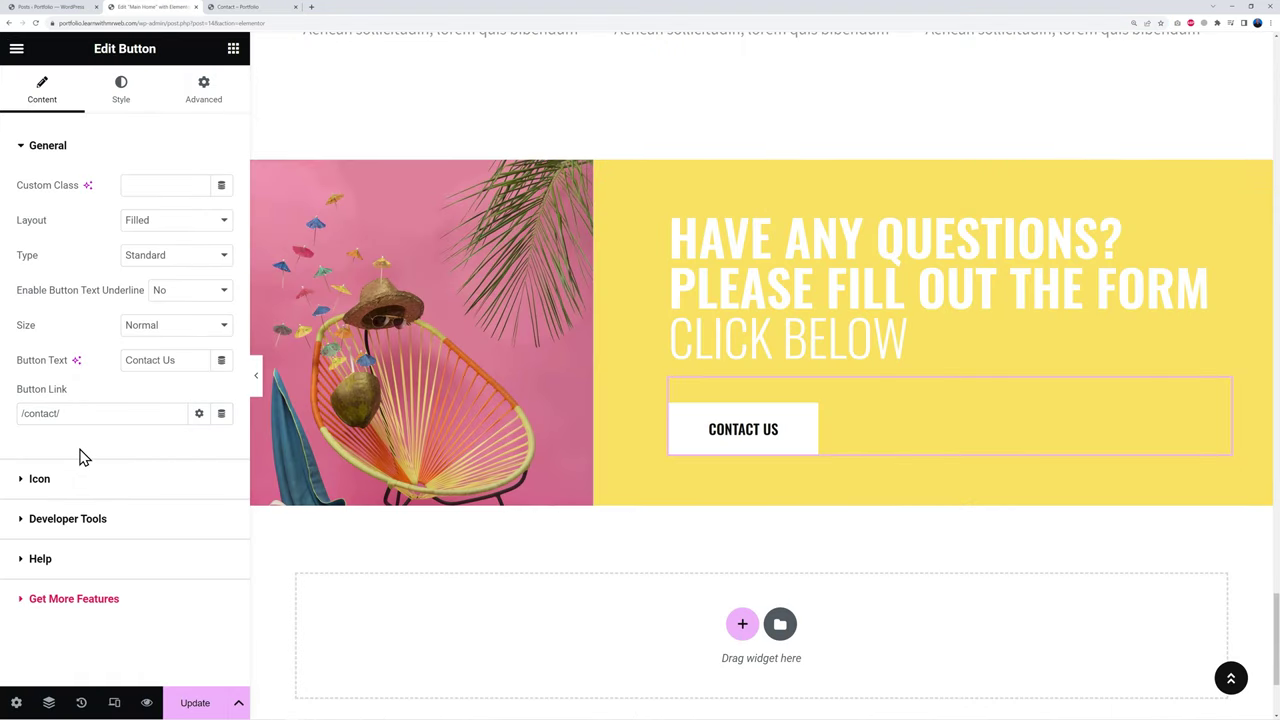
{"action": "left_click", "coordinate": [580, 176]}
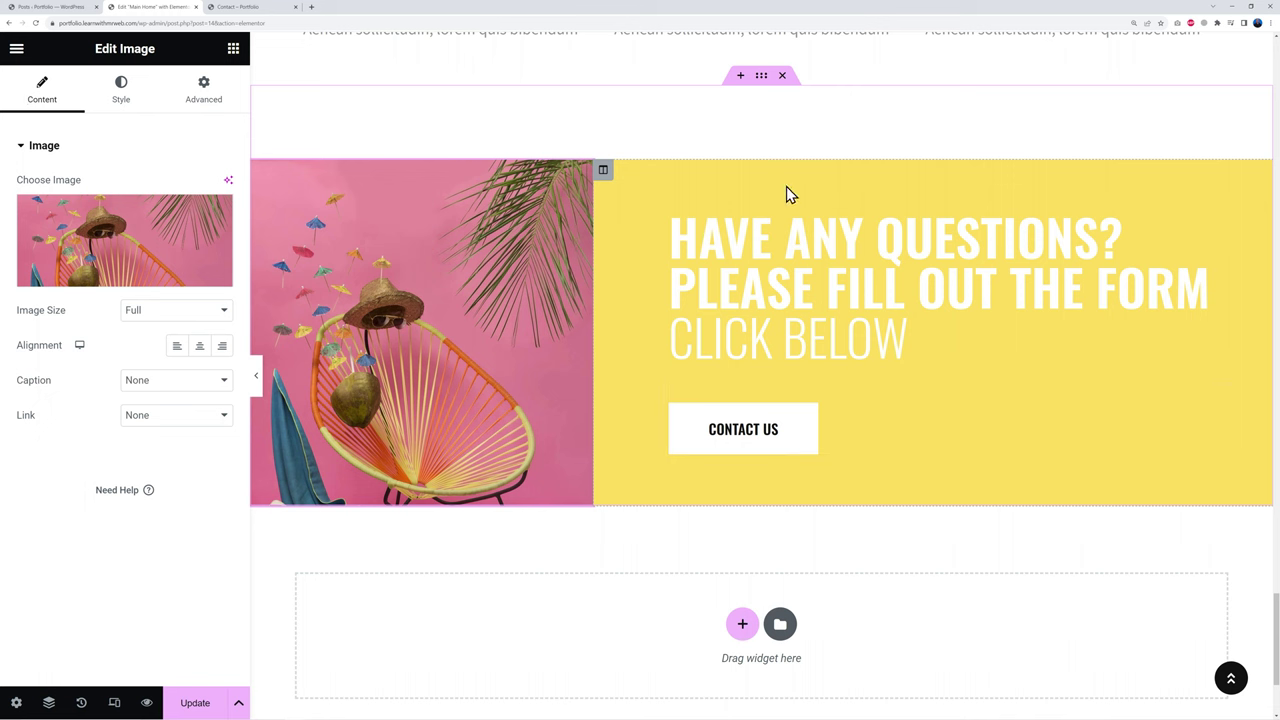
Step: Confirm the yellow column's #FEDD5E background and save the home page with Update
{"action": "left_click", "coordinate": [603, 172]}
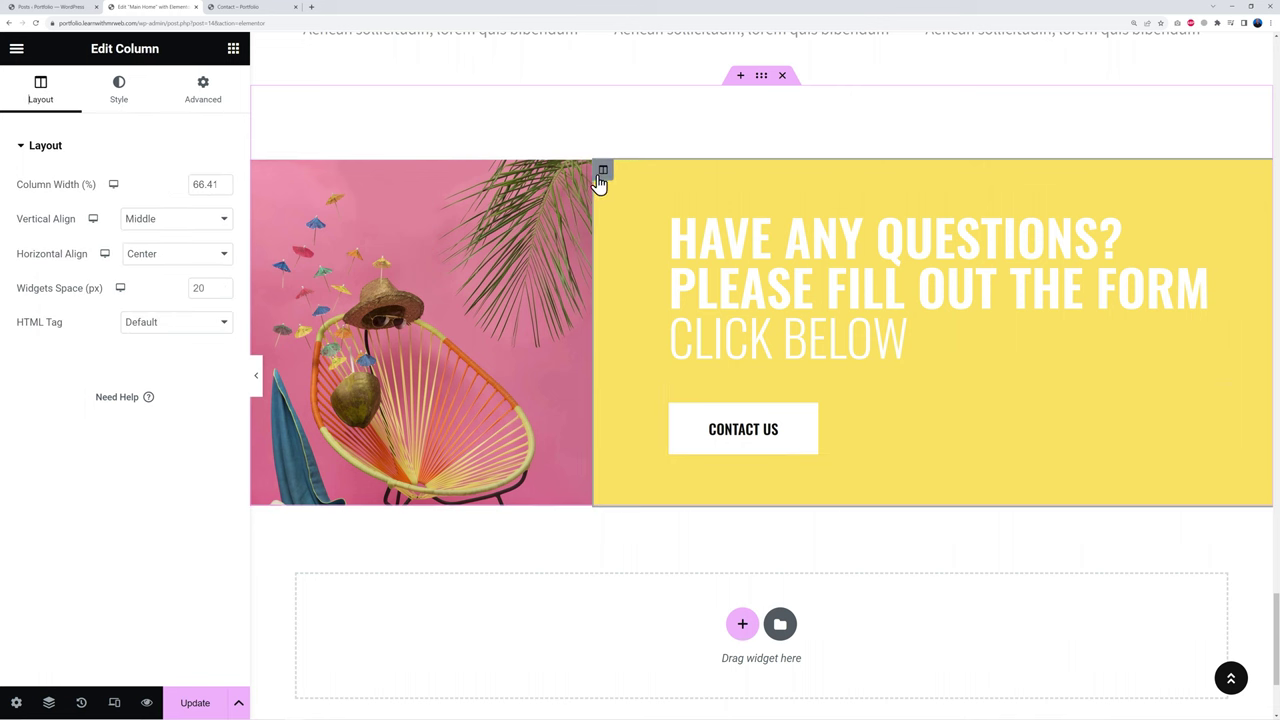
{"action": "left_click", "coordinate": [122, 100]}
{"action": "left_click", "coordinate": [221, 257]}
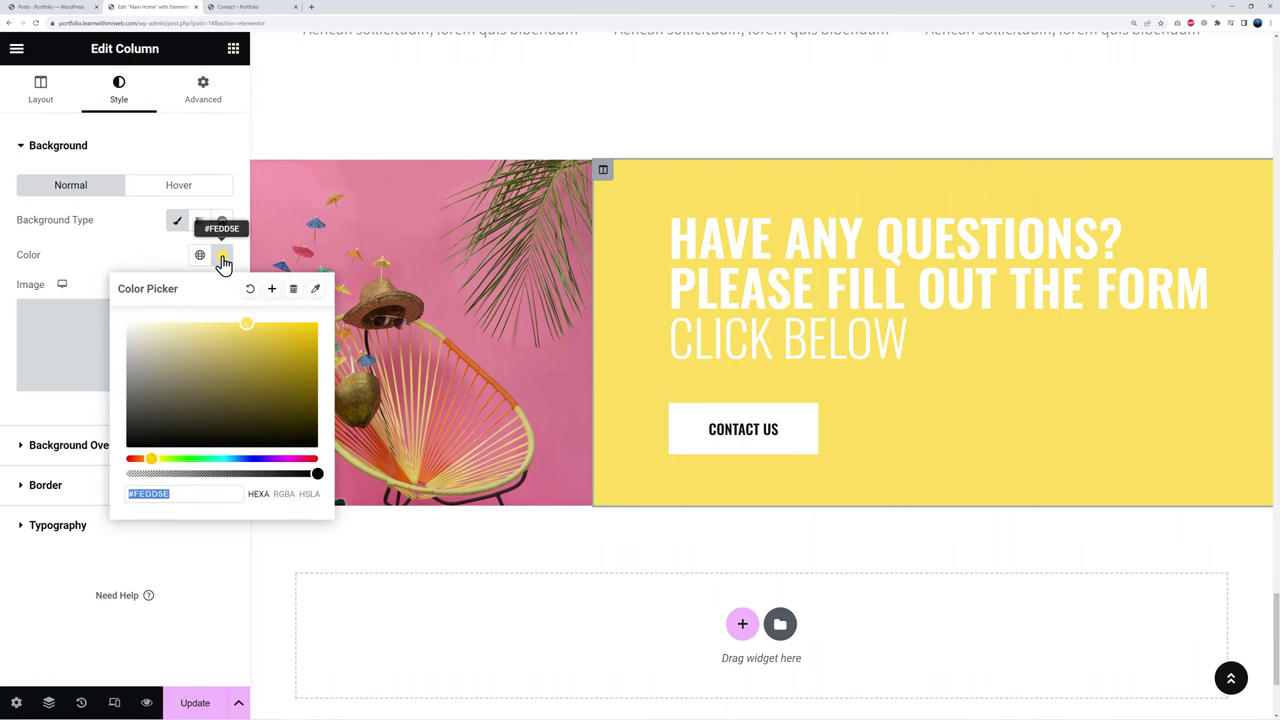
{"action": "left_click", "coordinate": [163, 260]}
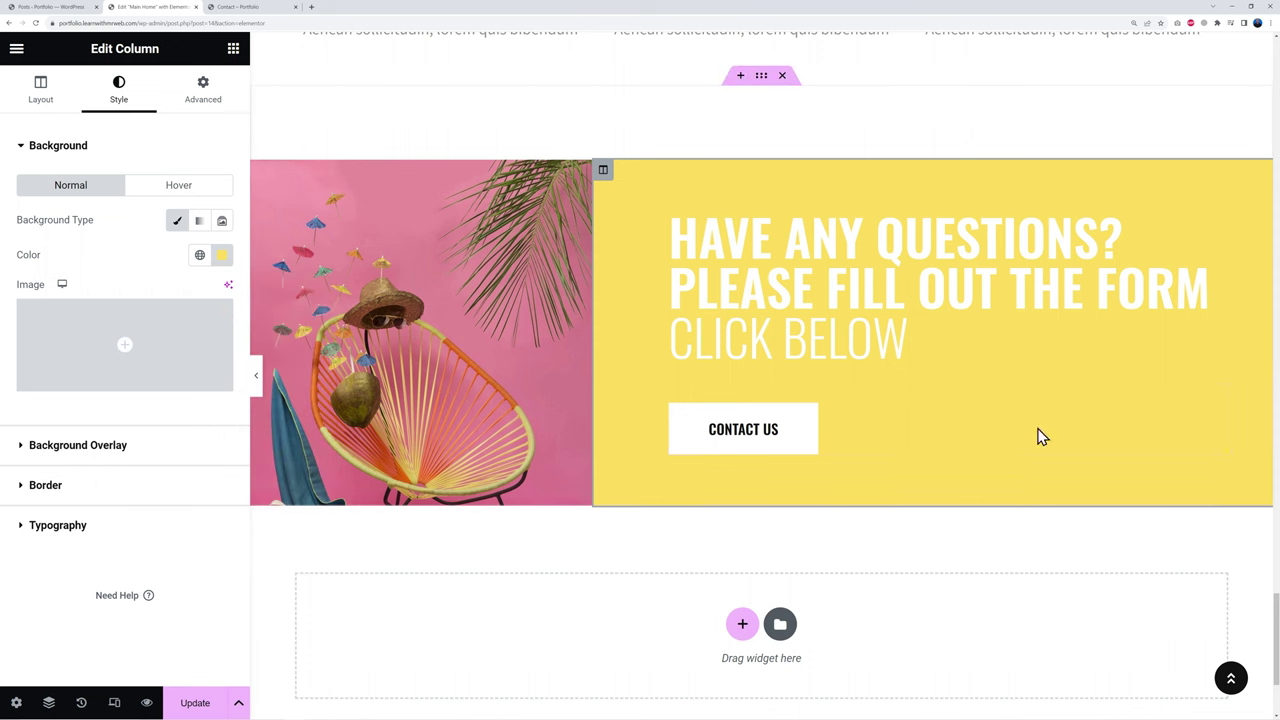
{"action": "left_click", "coordinate": [186, 700]}
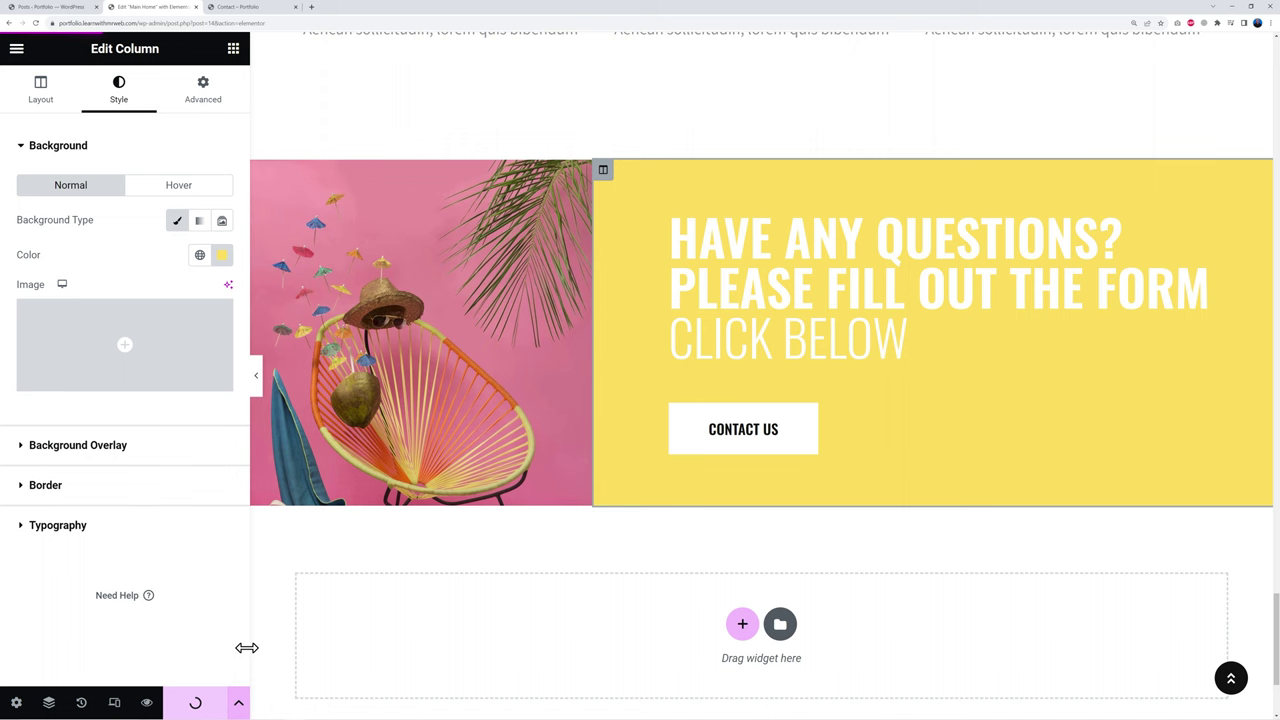
Step: Go from the live Contact page to the home page and test its bottom CONTACT US button
{"action": "left_click", "coordinate": [252, 10]}
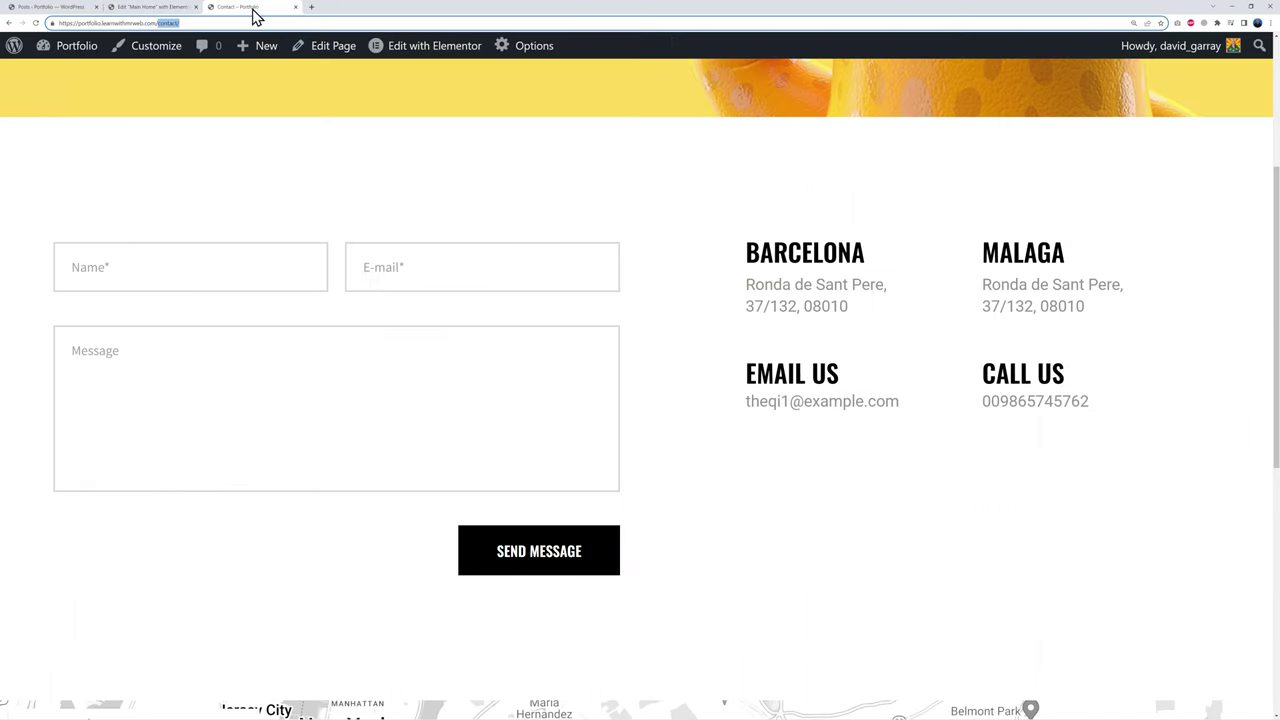
{"action": "scroll", "coordinate": [745, 472], "scroll_direction": "up", "scroll_amount": 3}
{"action": "left_click", "coordinate": [122, 121]}
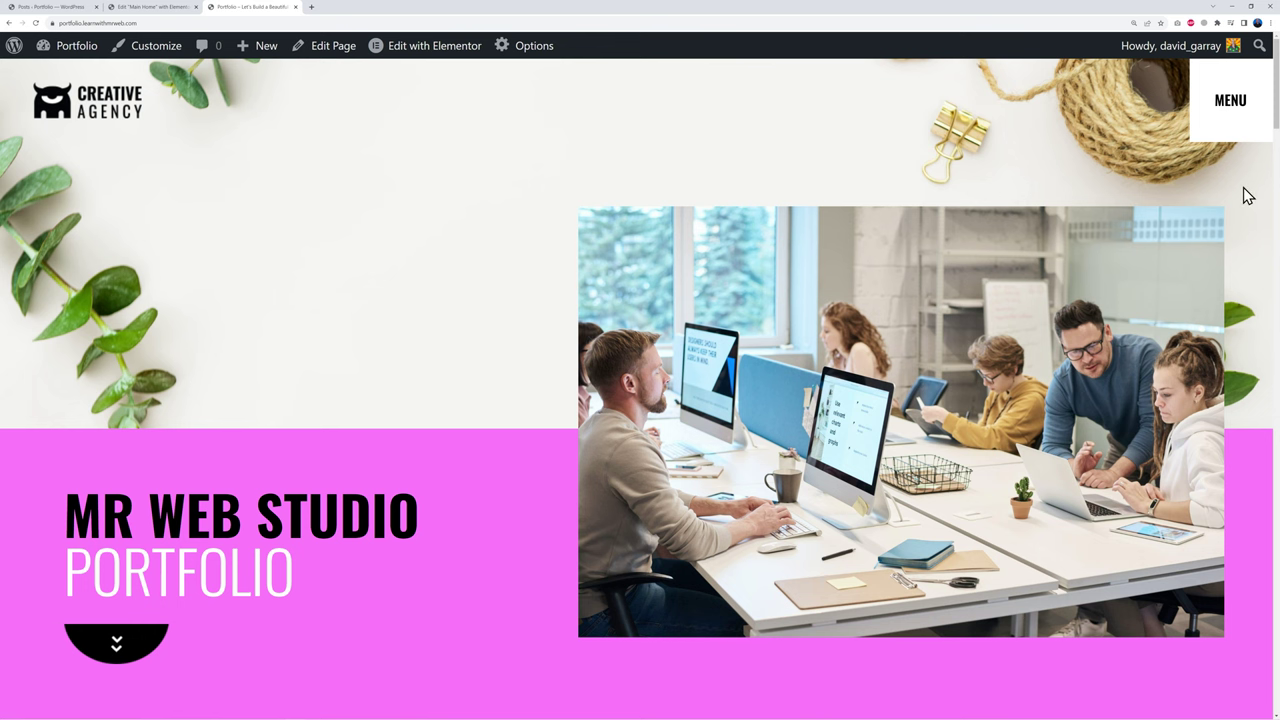
{"action": "scroll", "coordinate": [703, 405], "scroll_direction": "down", "scroll_amount": 5}
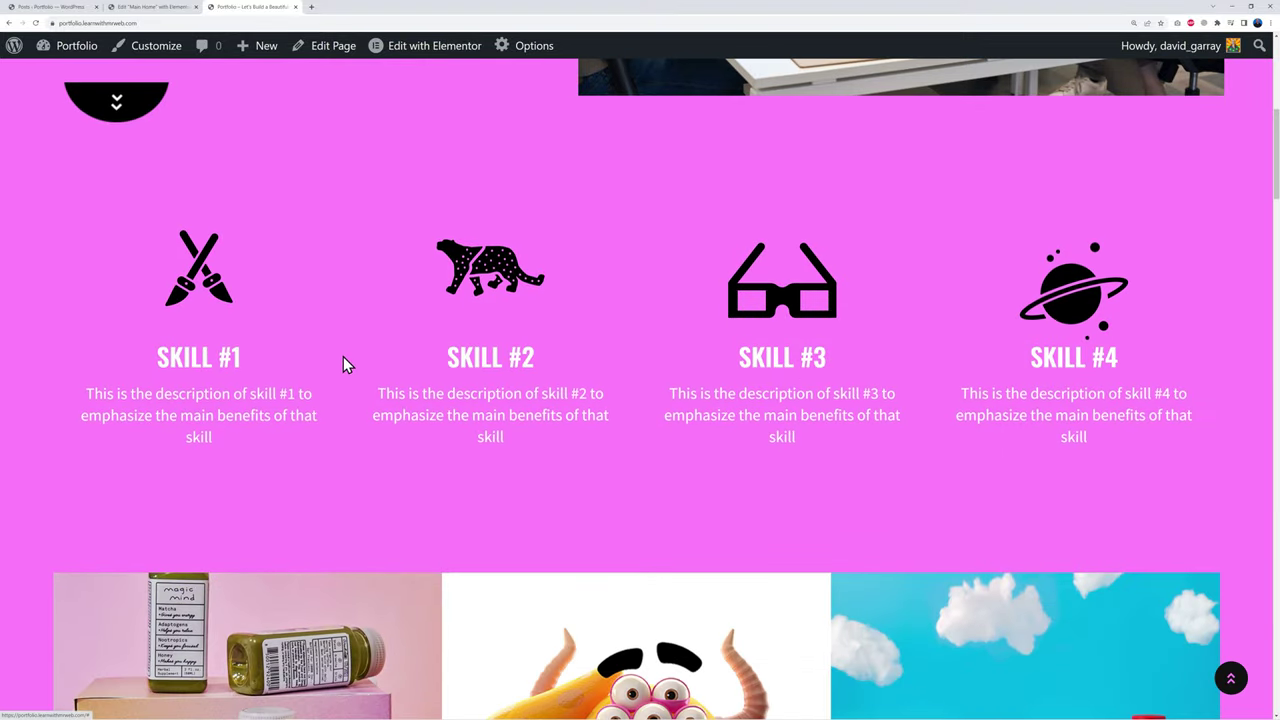
{"action": "scroll", "coordinate": [1249, 417], "scroll_direction": "down", "scroll_amount": 5}
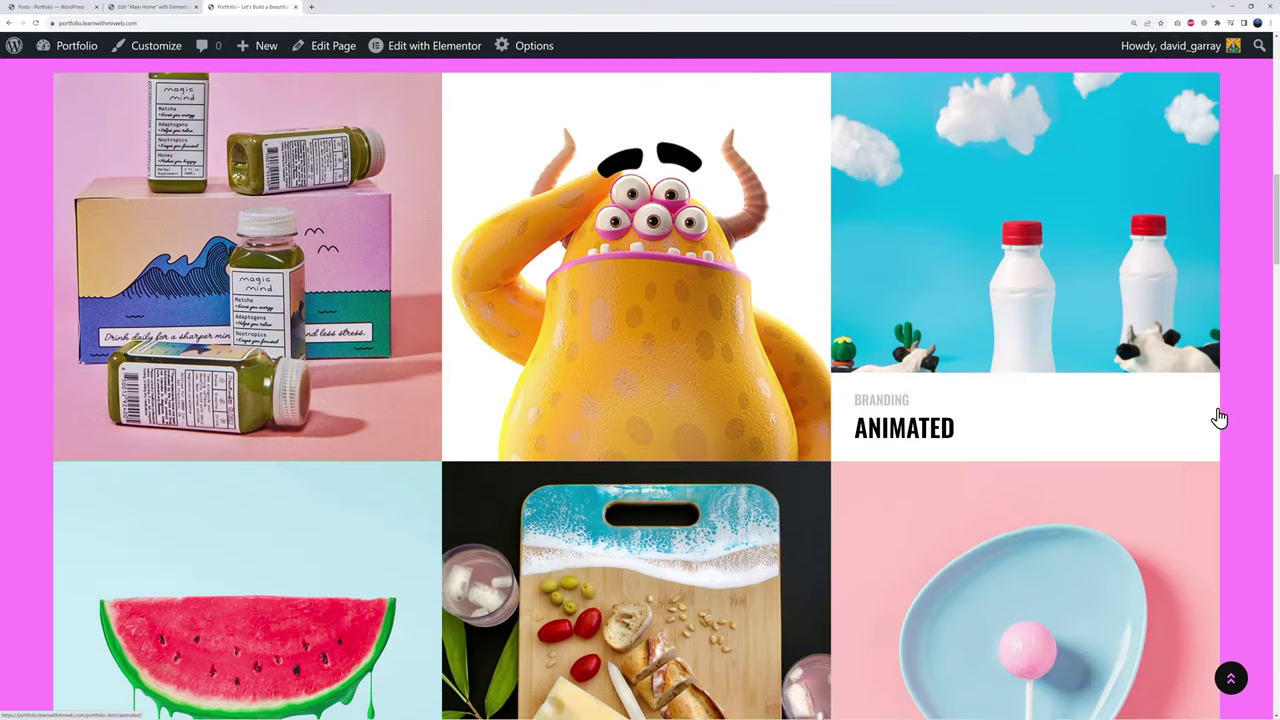
{"action": "scroll", "coordinate": [1253, 418], "scroll_direction": "down", "scroll_amount": 5}
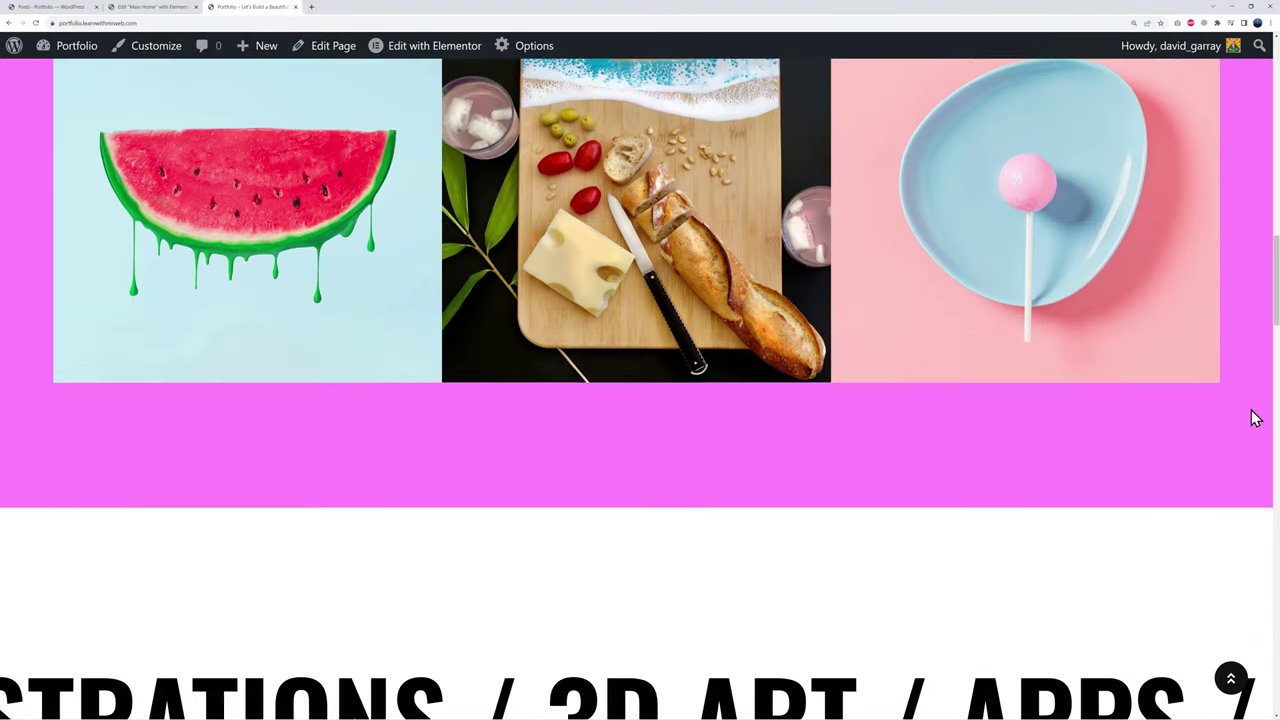
{"action": "scroll", "coordinate": [1255, 418], "scroll_direction": "down", "scroll_amount": 4}
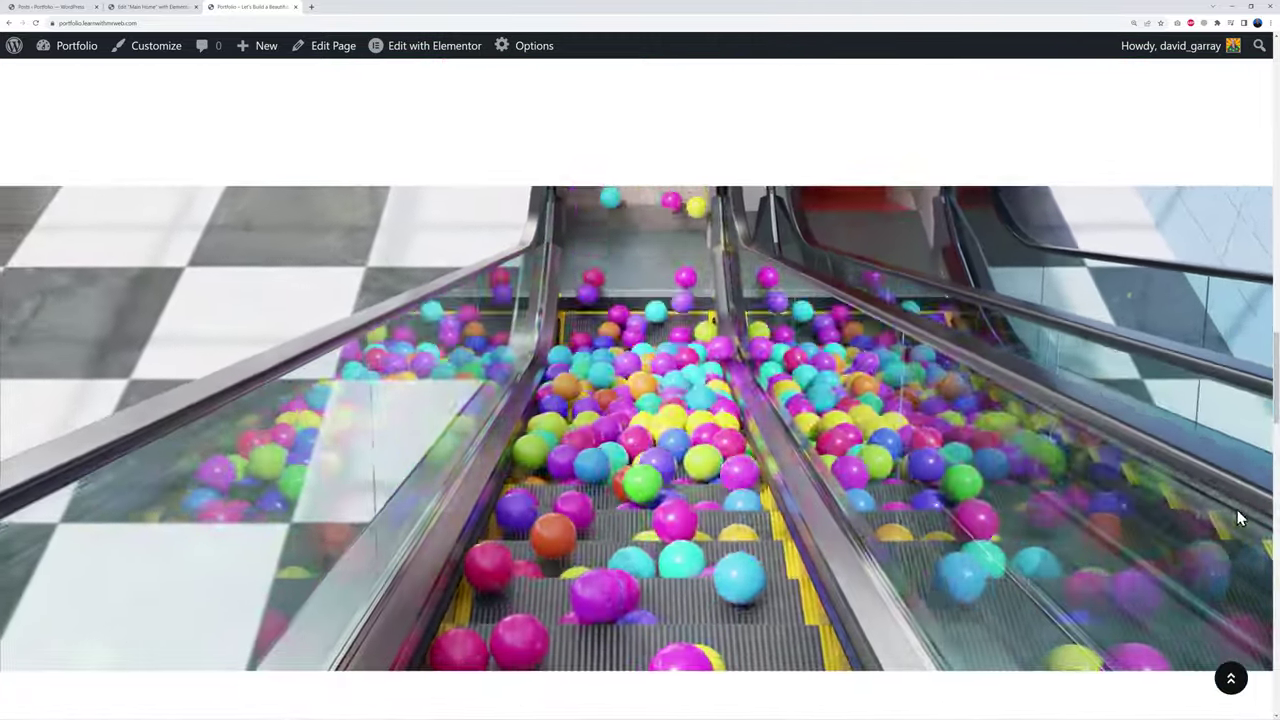
{"action": "scroll", "coordinate": [1270, 500], "scroll_direction": "down", "scroll_amount": 2}
{"action": "scroll", "coordinate": [1275, 500], "scroll_direction": "down", "scroll_amount": 4}
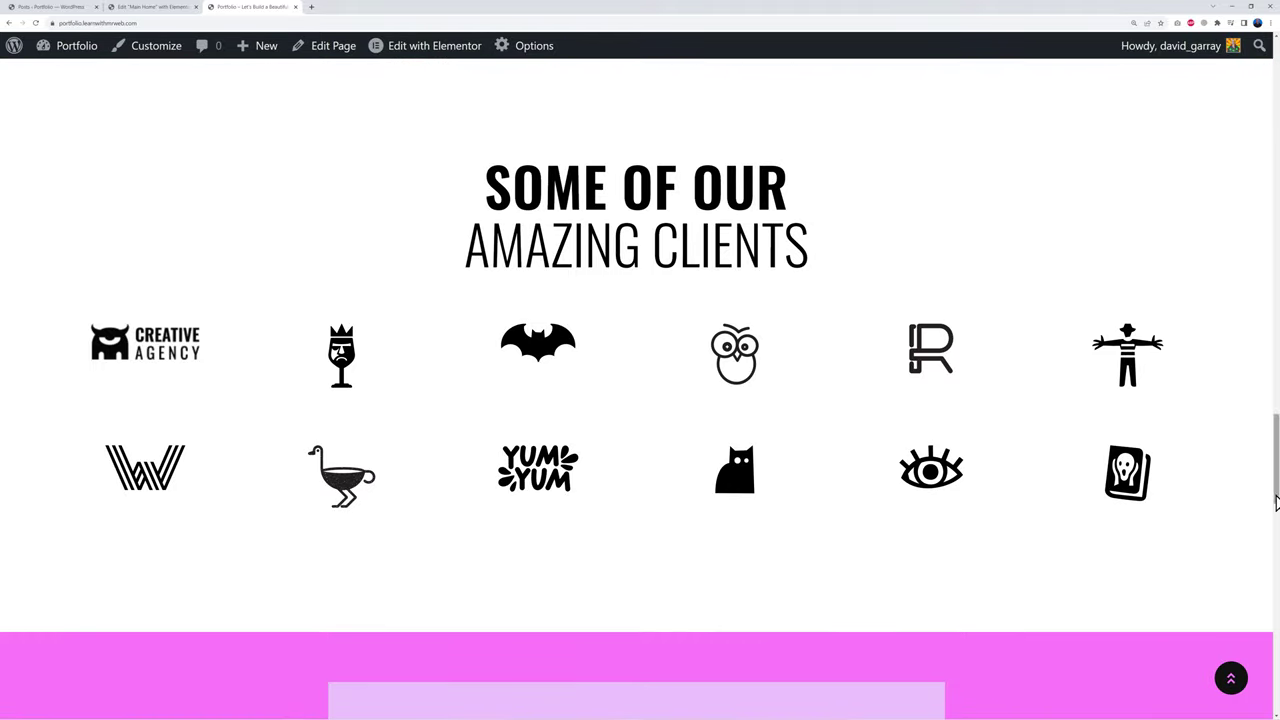
{"action": "scroll", "coordinate": [1183, 520], "scroll_direction": "down", "scroll_amount": 4}
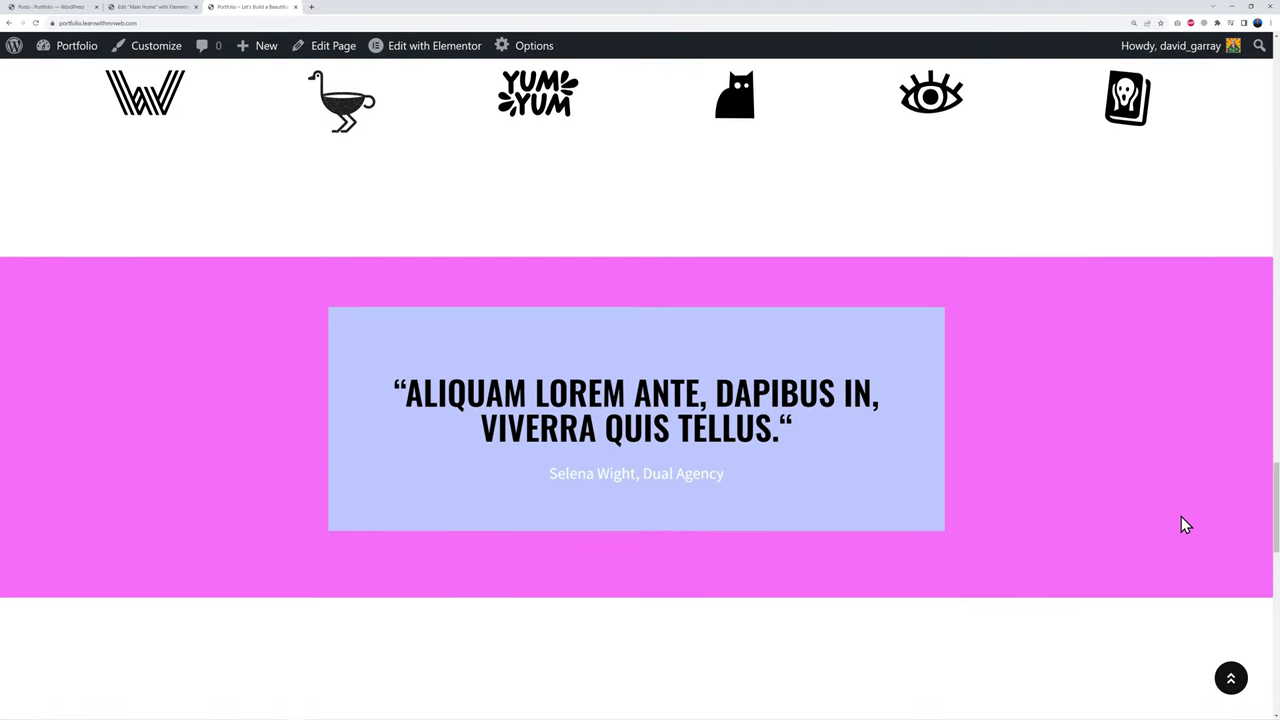
{"action": "scroll", "coordinate": [1189, 480], "scroll_direction": "down", "scroll_amount": 8}
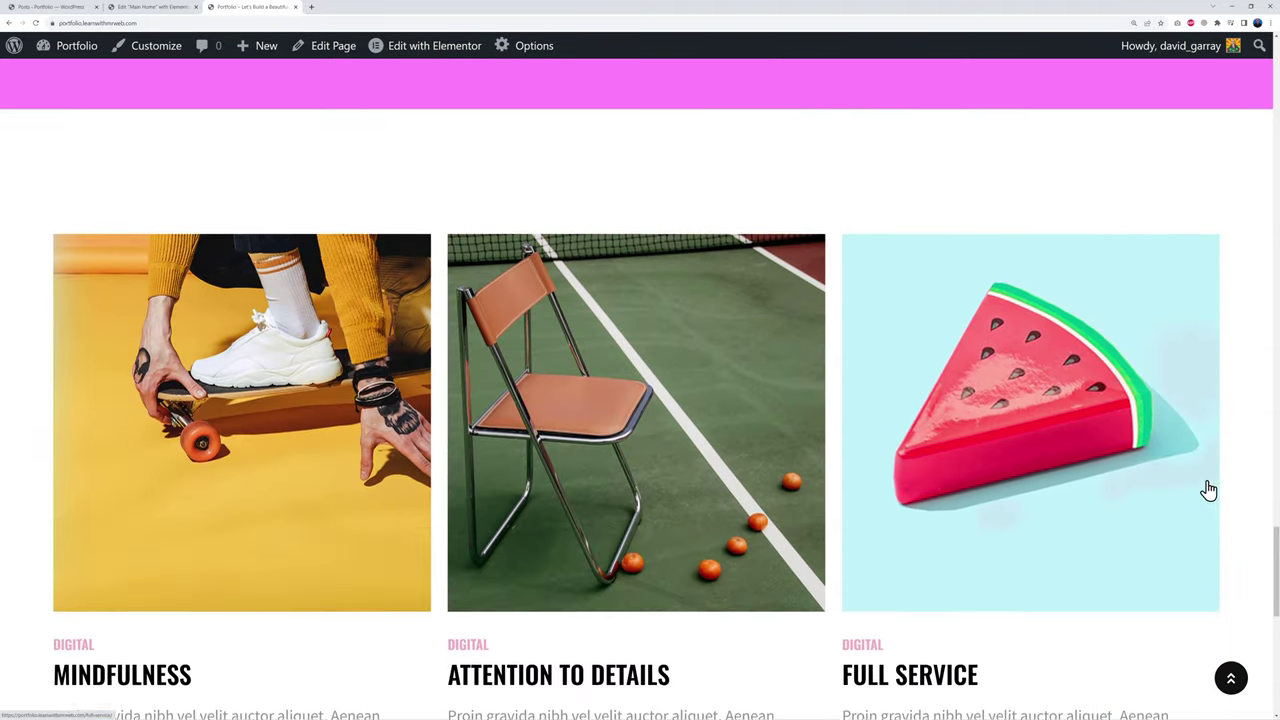
{"action": "scroll", "coordinate": [1236, 486], "scroll_direction": "down", "scroll_amount": 2}
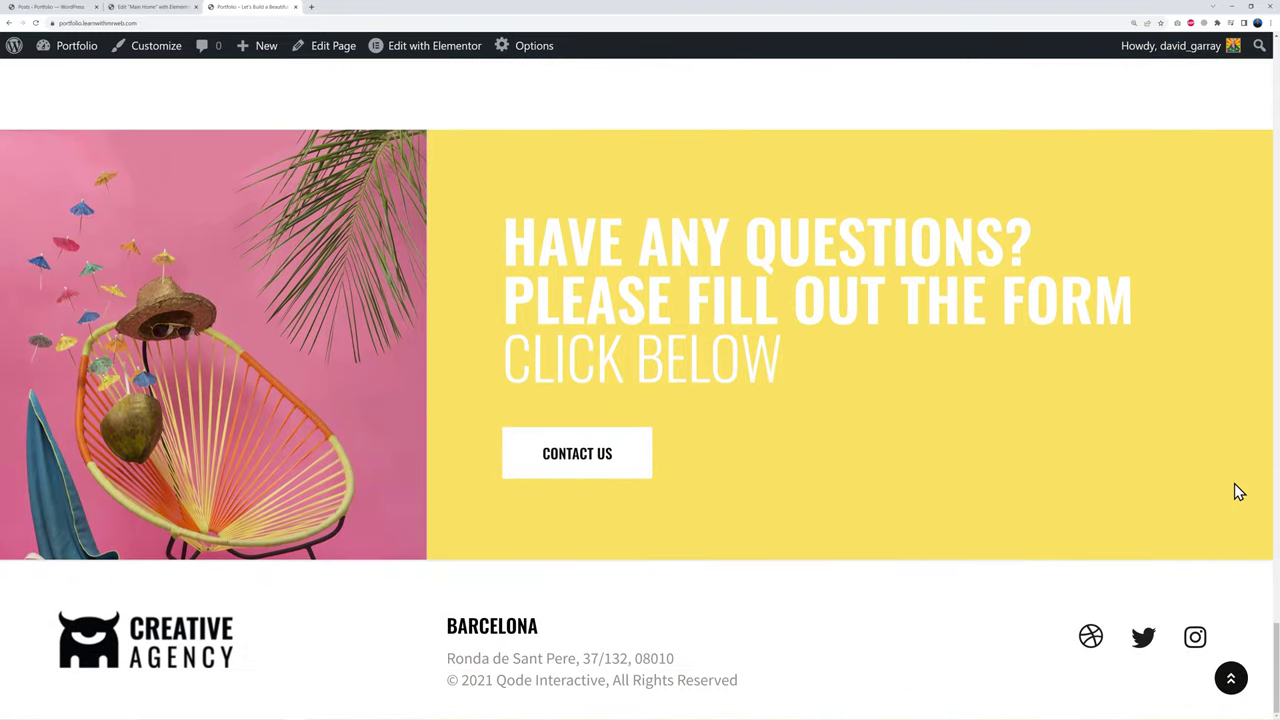
{"action": "left_click", "coordinate": [592, 470]}
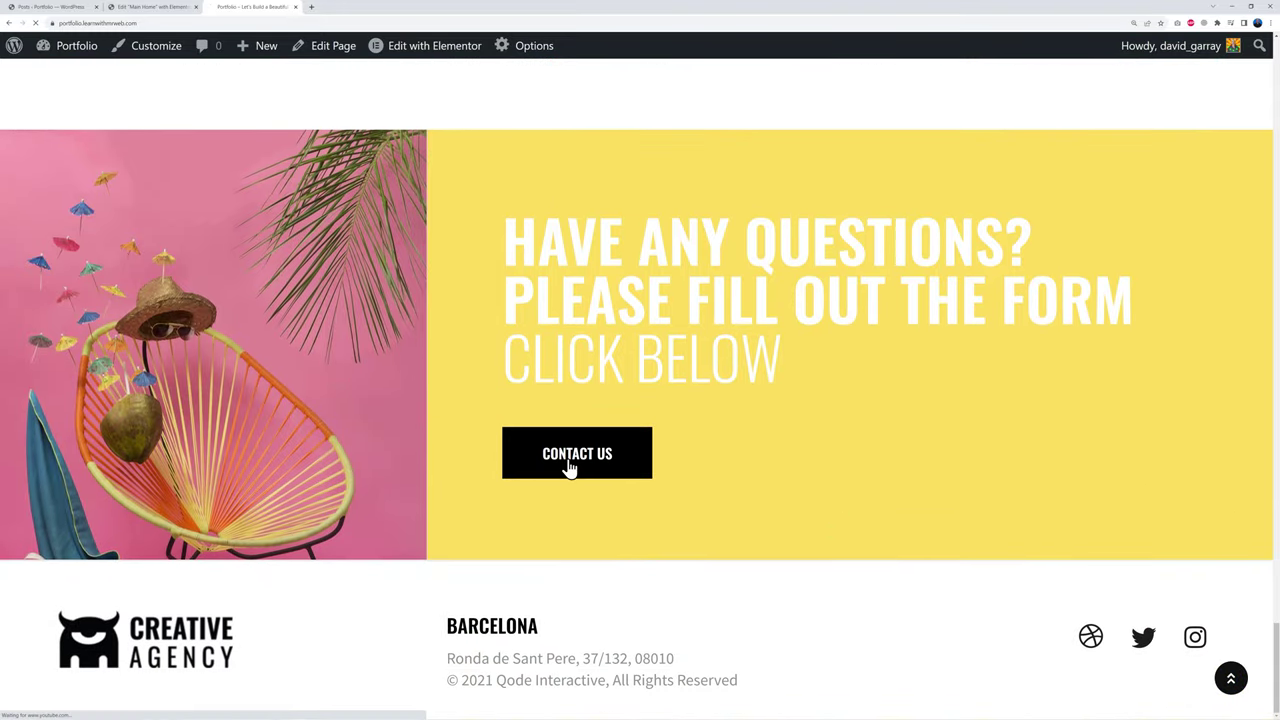
{"action": "scroll", "coordinate": [770, 520], "scroll_direction": "down", "scroll_amount": 2}
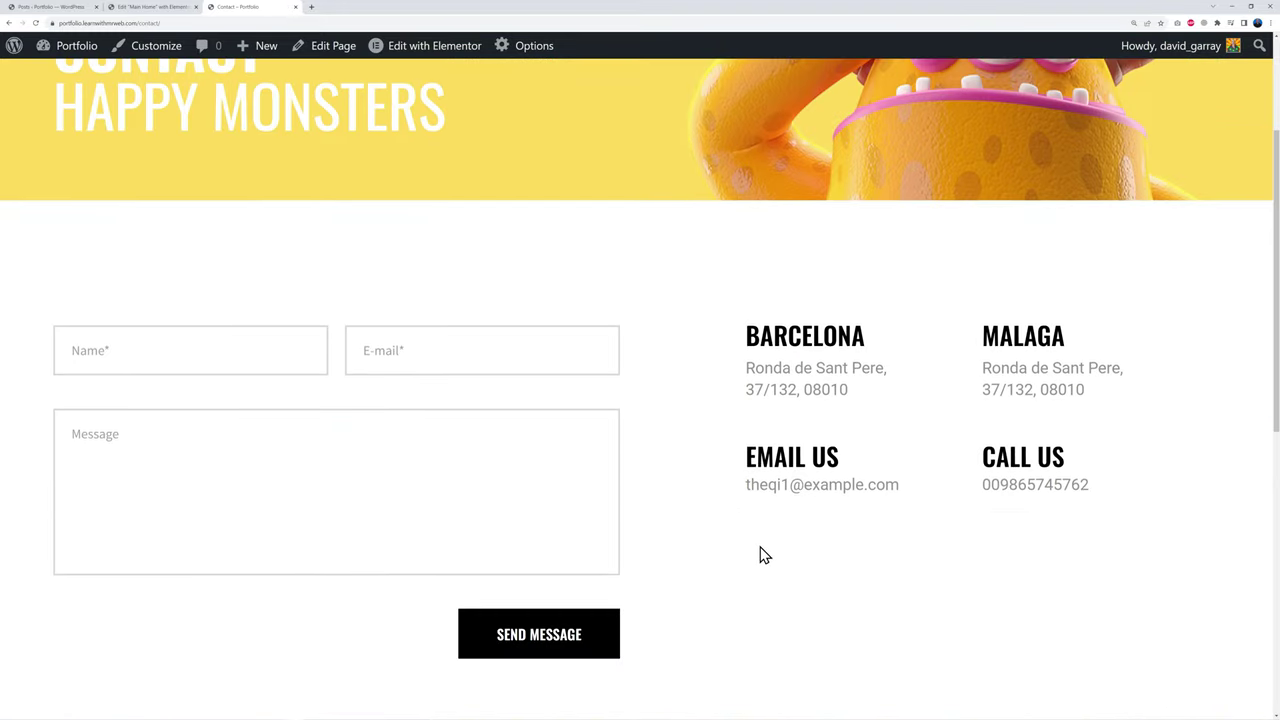
{"action": "scroll", "coordinate": [760, 550], "scroll_direction": "up", "scroll_amount": 2}
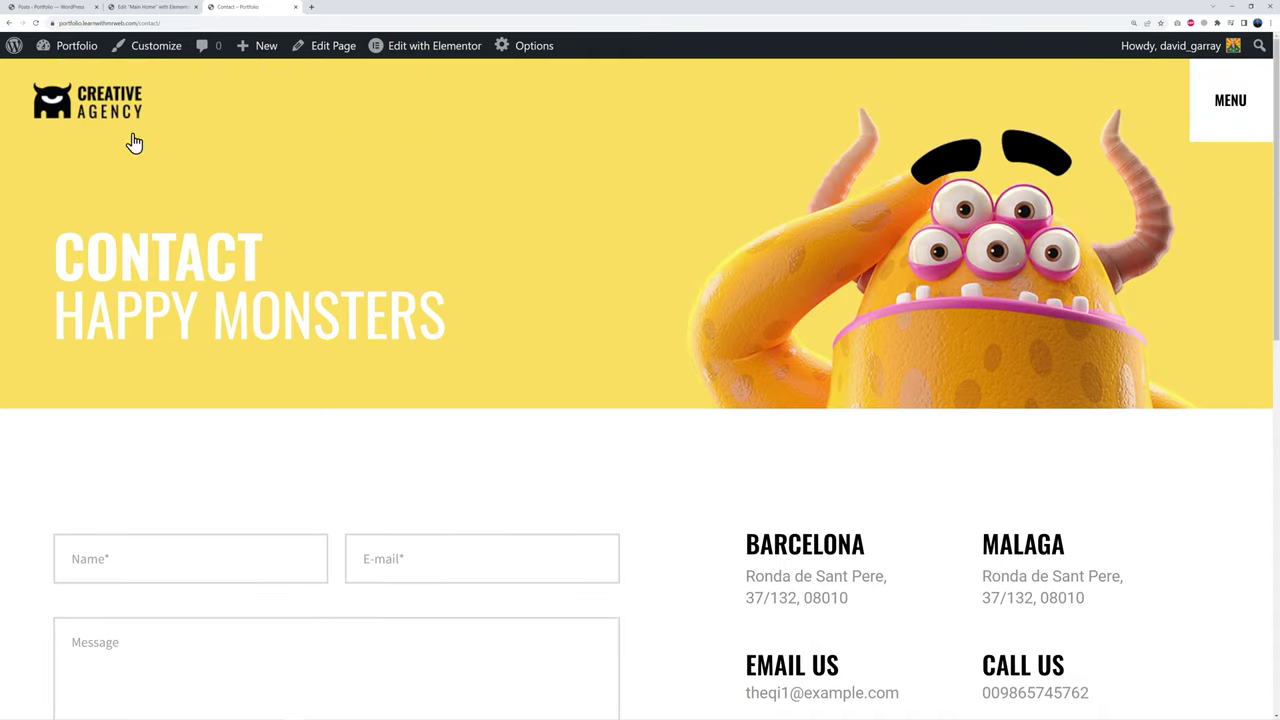
{"action": "scroll", "coordinate": [917, 445], "scroll_direction": "down", "scroll_amount": 2}
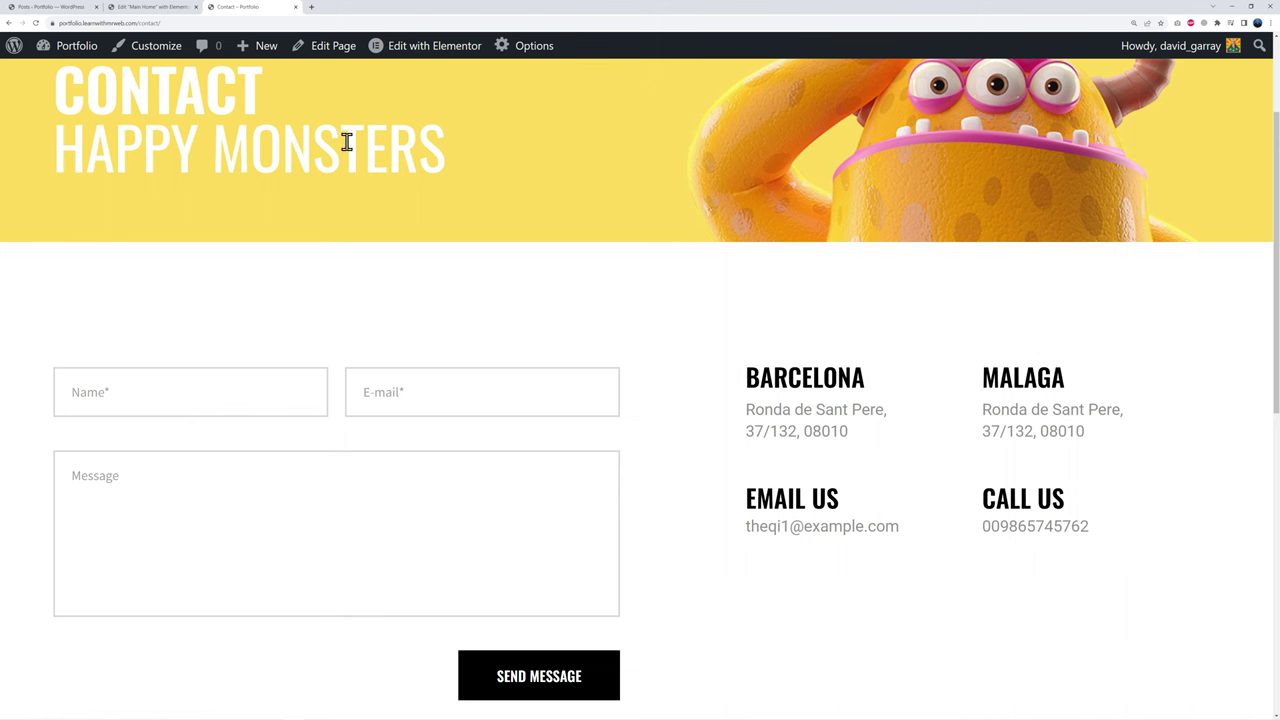
Step: Open the Contact page in Elementor from the WordPress pages list
{"action": "left_click", "coordinate": [50, 7]}
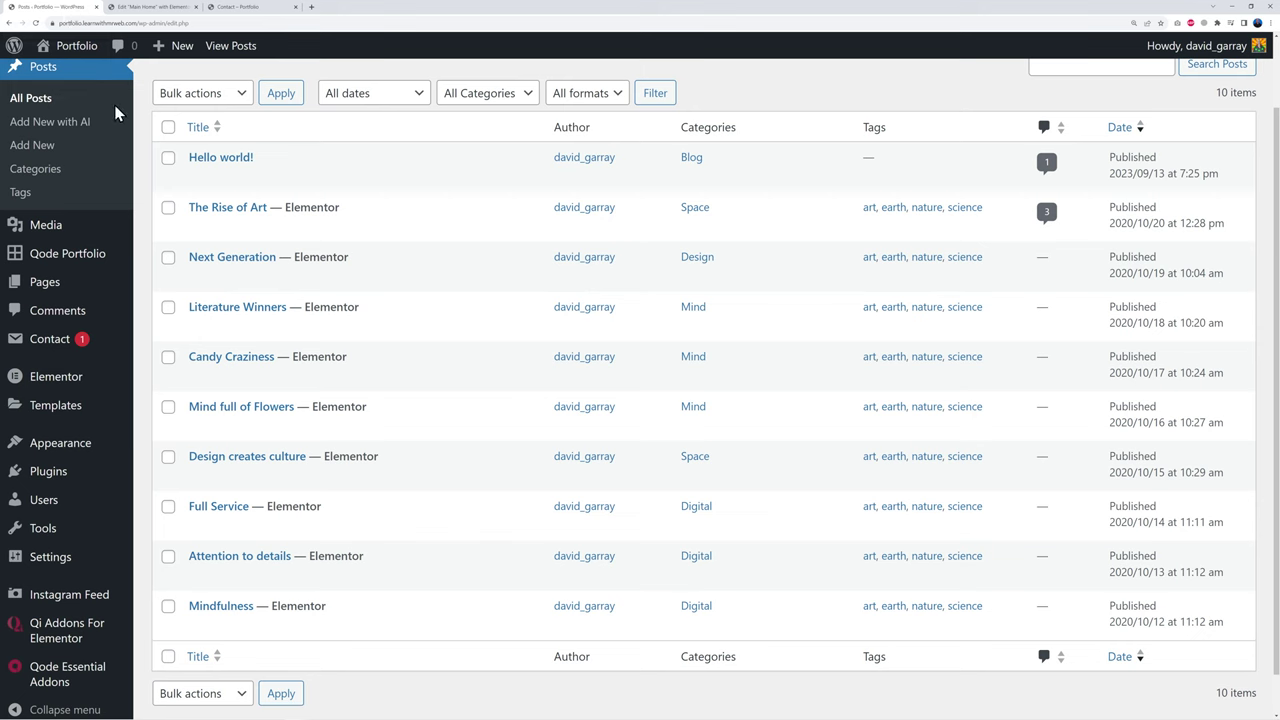
{"action": "right_click", "coordinate": [50, 287]}
{"action": "key", "text": "Escape"}
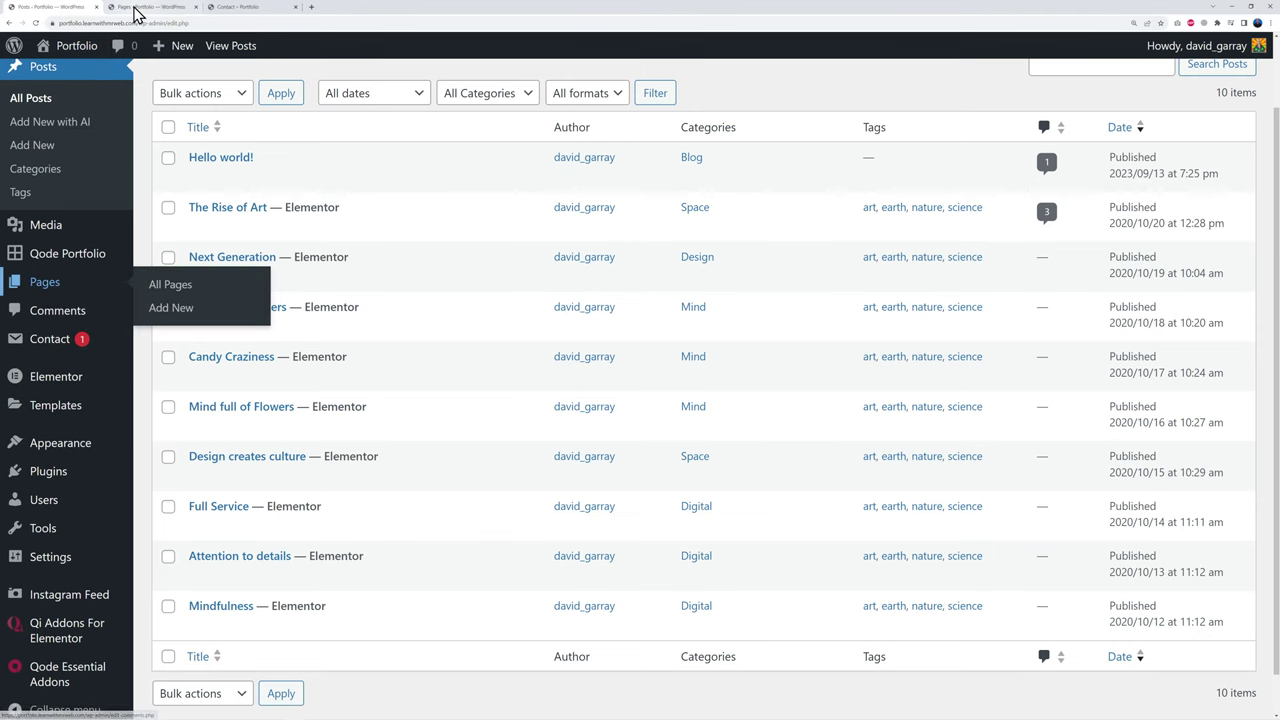
{"action": "left_click", "coordinate": [137, 8]}
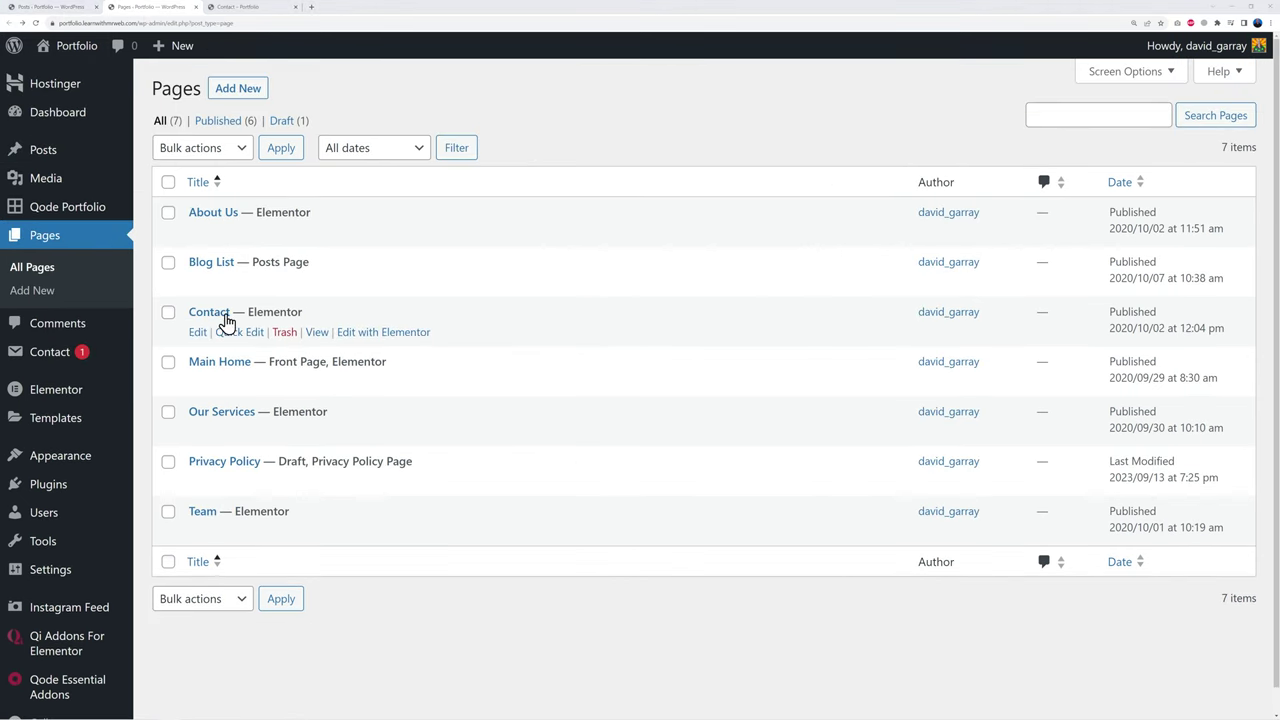
{"action": "left_click", "coordinate": [416, 338]}
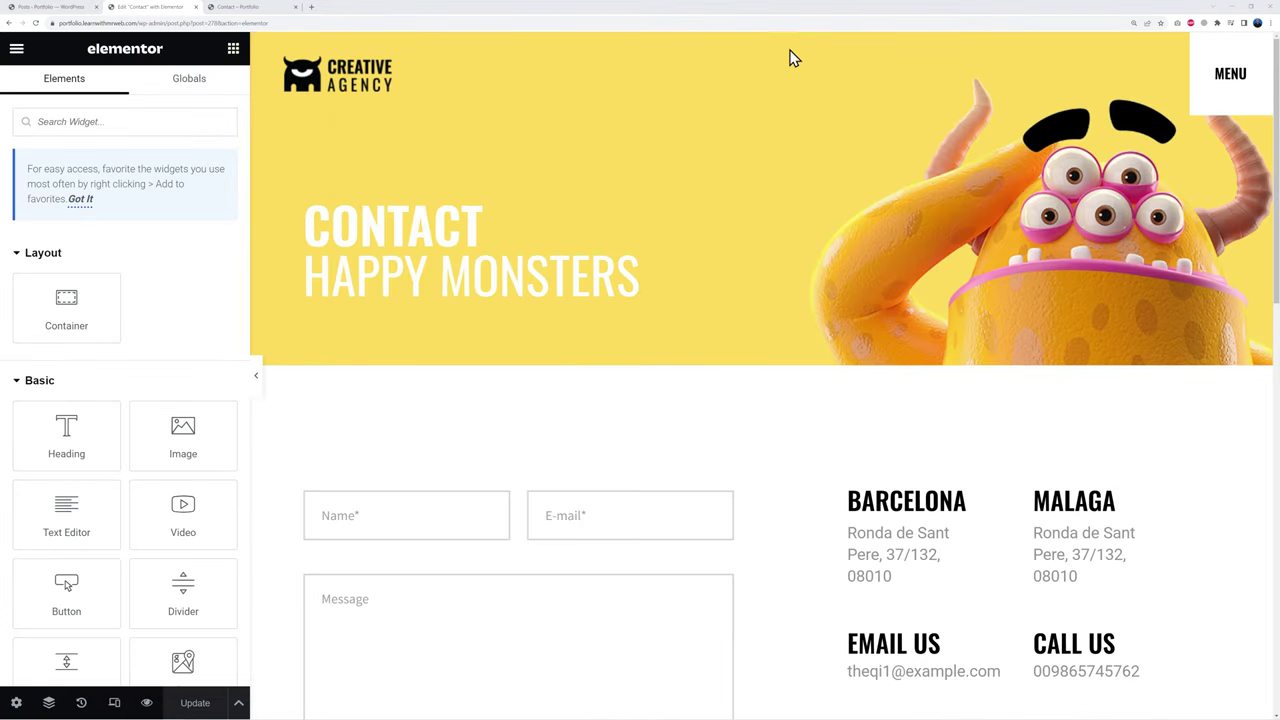
Step: Replace the header heading 'HAPPY MONSTERS' with the title 'mr web studio'
{"action": "left_click", "coordinate": [790, 58]}
{"action": "left_click", "coordinate": [125, 88]}
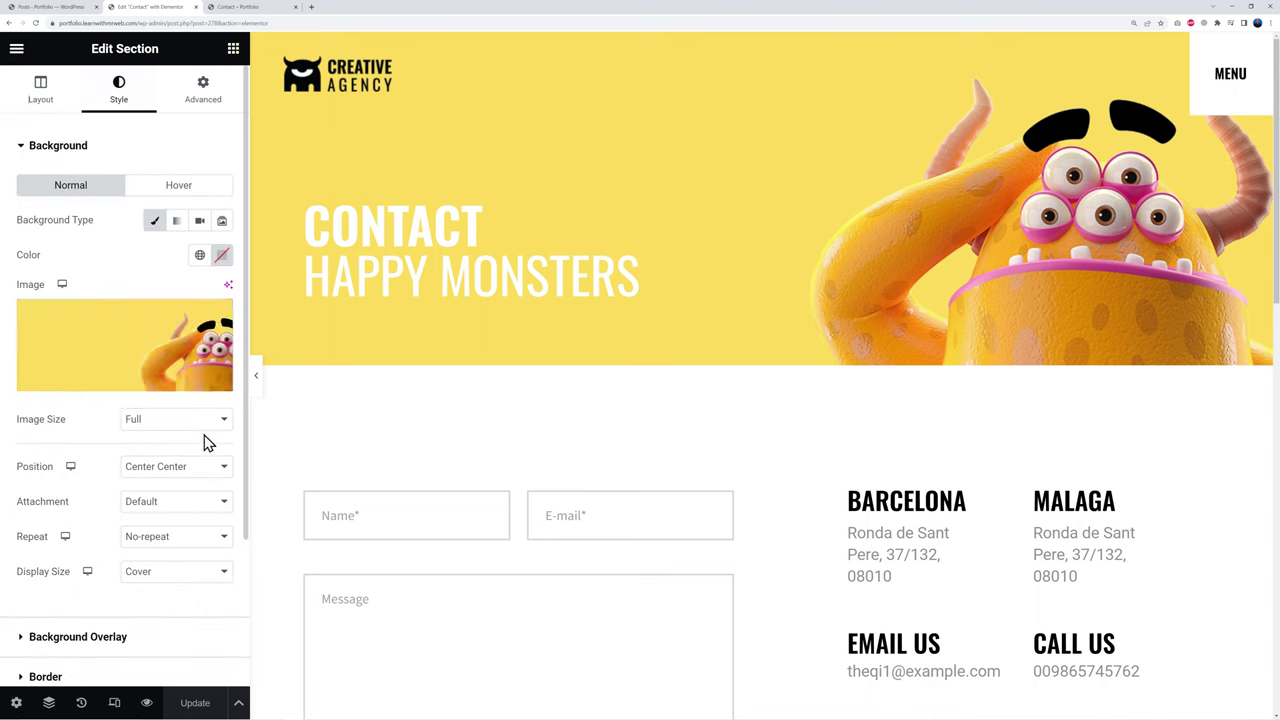
{"action": "mouse_move", "coordinate": [157, 343]}
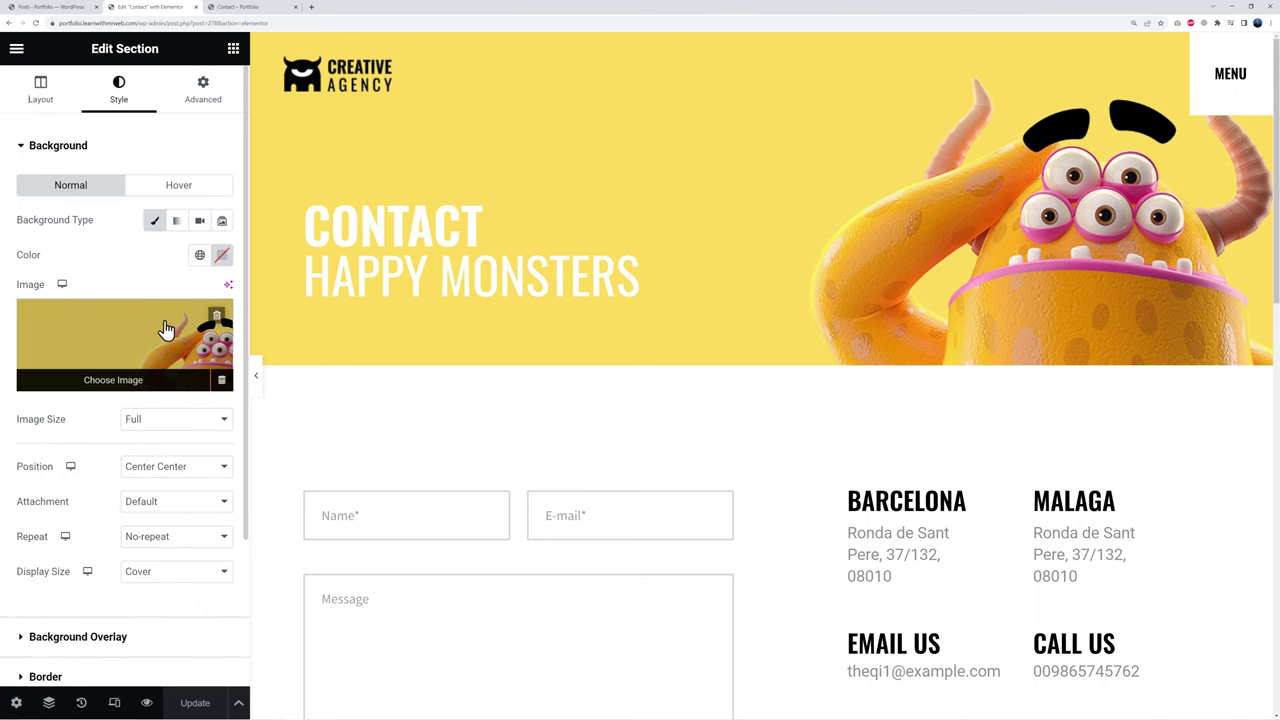
{"action": "mouse_move", "coordinate": [109, 345]}
{"action": "left_click", "coordinate": [340, 232]}
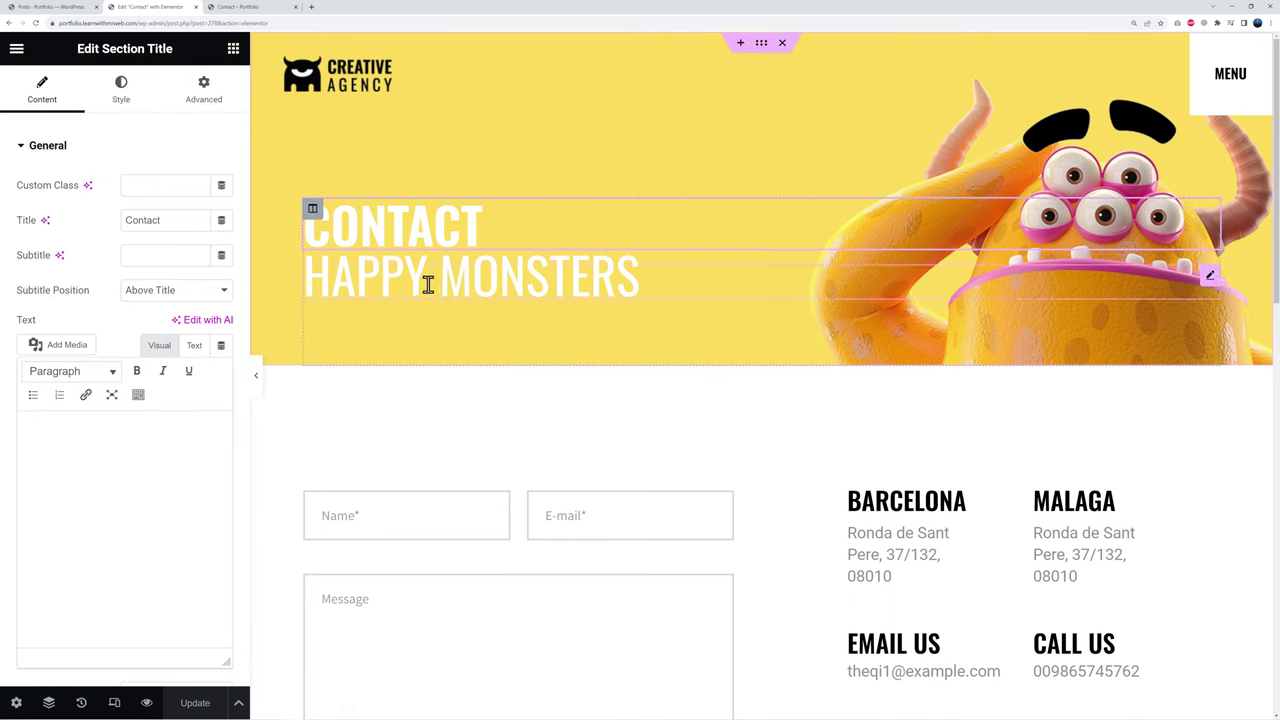
{"action": "left_click", "coordinate": [1207, 276]}
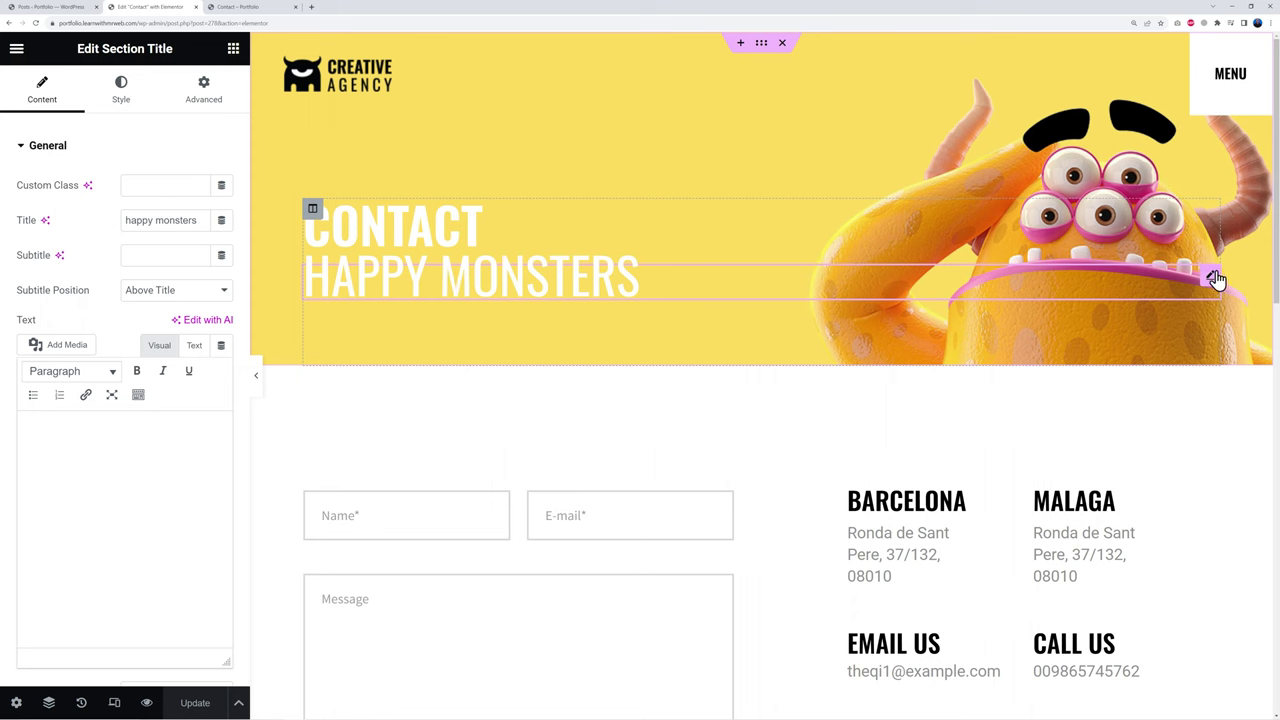
{"action": "left_click_drag", "start_coordinate": [200, 219], "coordinate": [86, 230]}
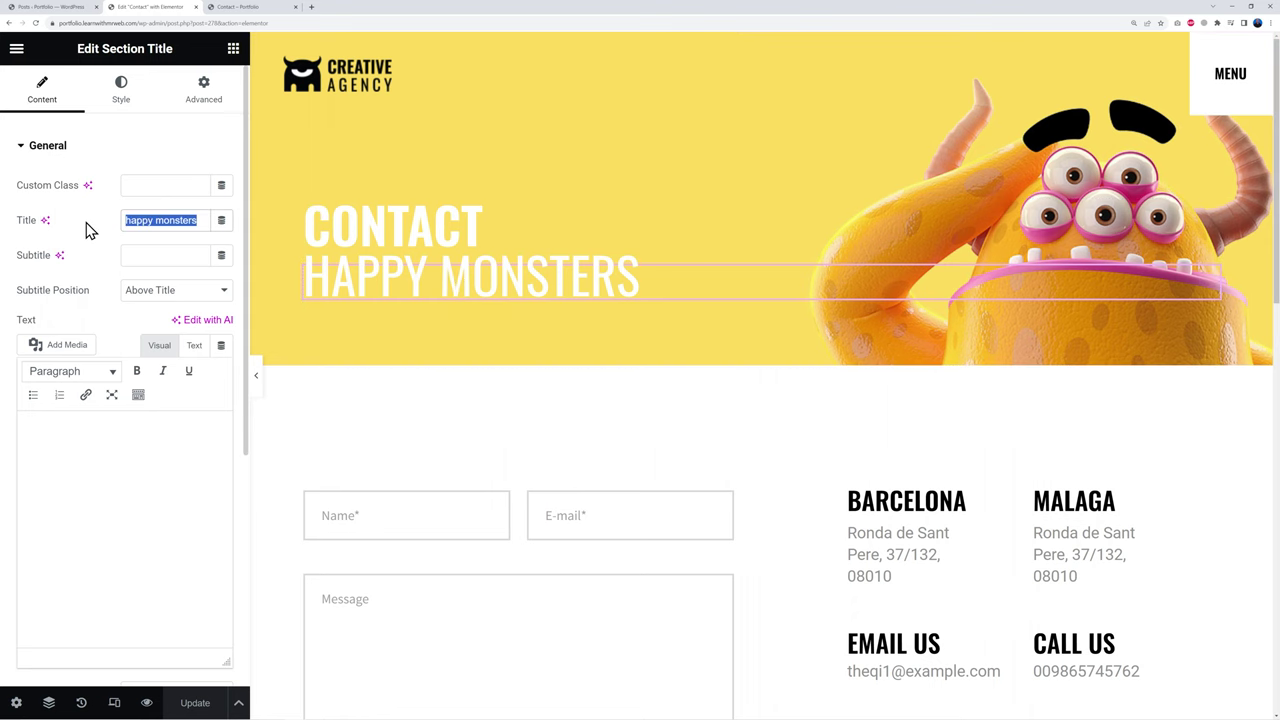
{"action": "type", "text": "mr web studio"}
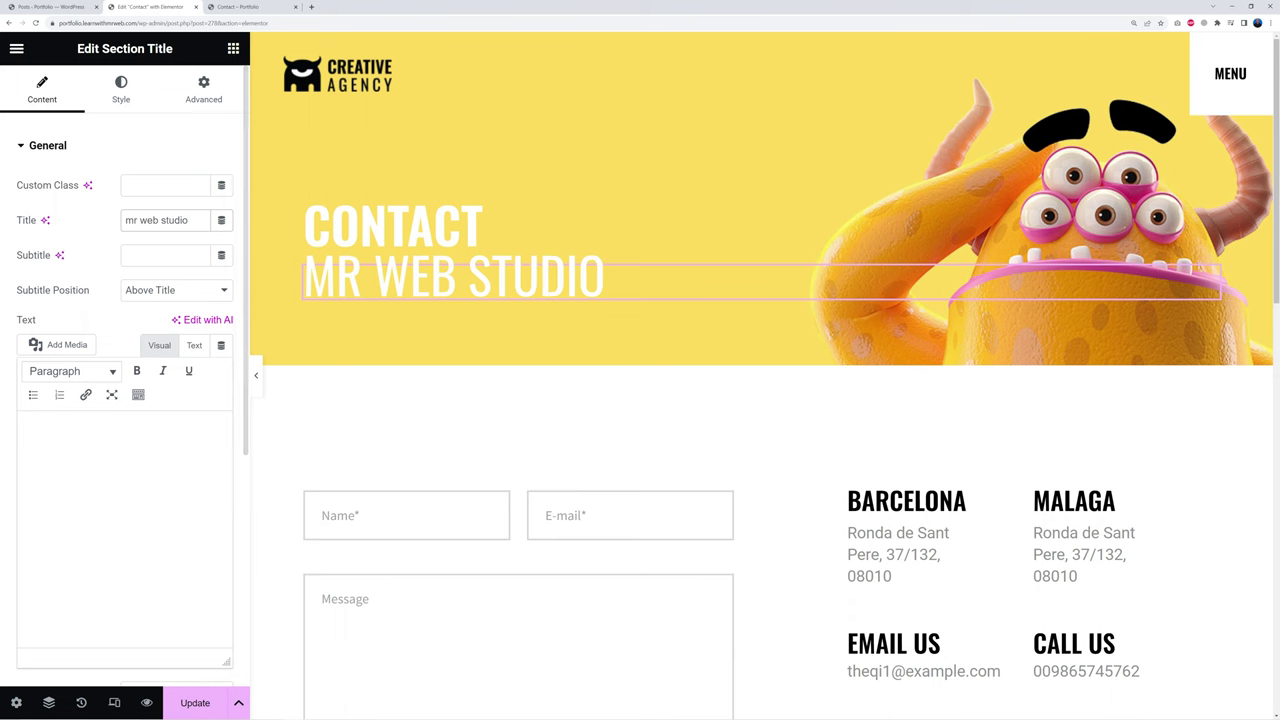
{"action": "scroll", "coordinate": [603, 420], "scroll_direction": "down", "scroll_amount": 1}
{"action": "scroll", "coordinate": [630, 452], "scroll_direction": "down", "scroll_amount": 1}
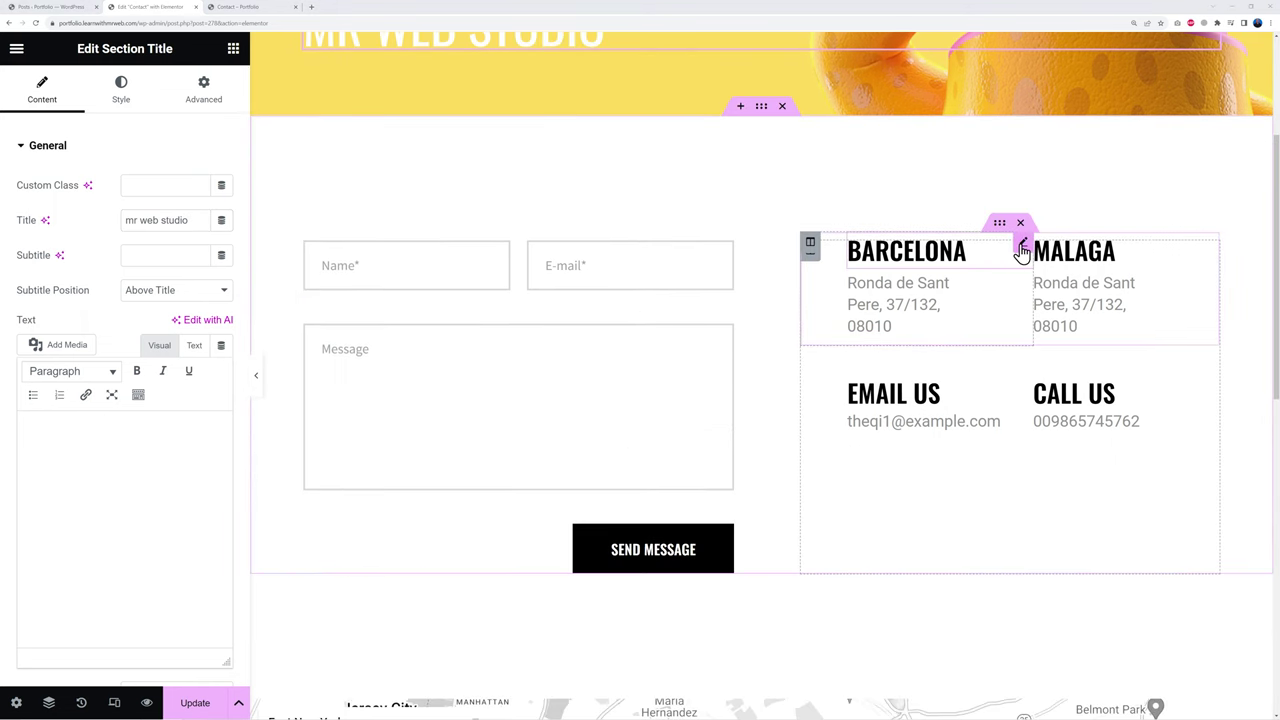
Step: Confirm the Contact Form 7 widget keeps Contact form 2, then return to the WordPress posts list
{"action": "left_click", "coordinate": [1022, 242]}
{"action": "scroll", "coordinate": [271, 357], "scroll_direction": "up", "scroll_amount": 1}
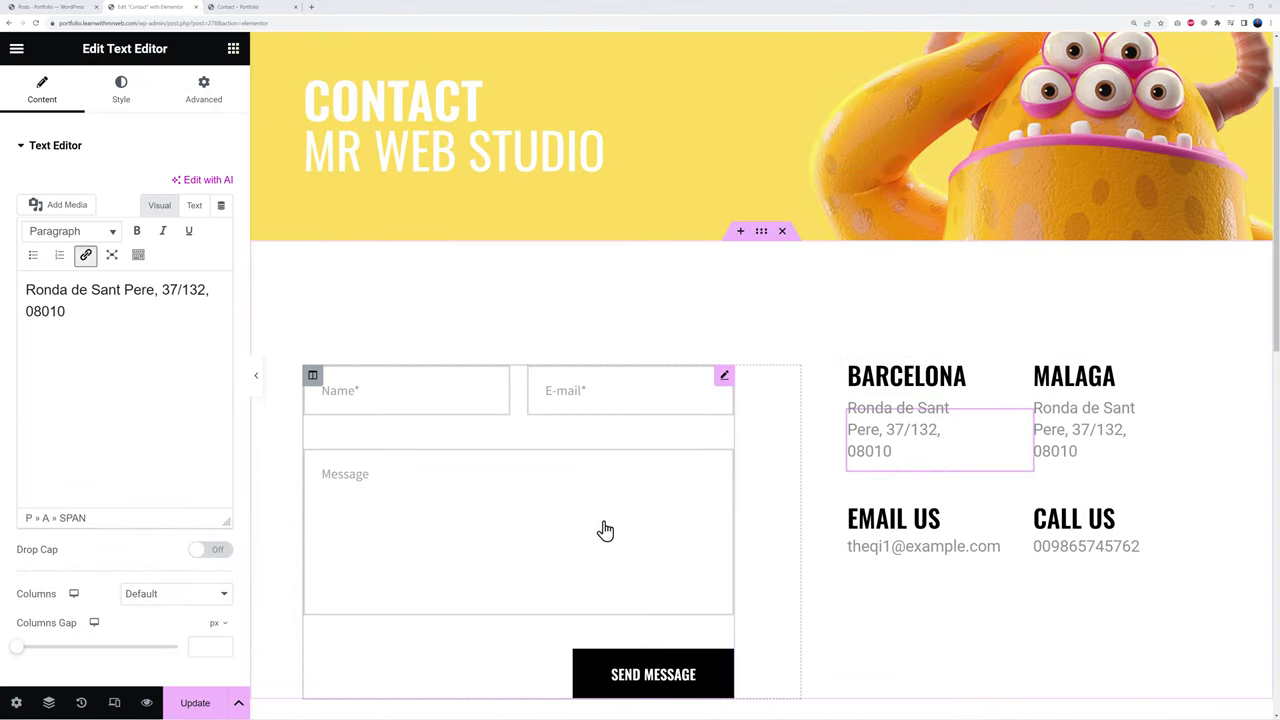
{"action": "scroll", "coordinate": [530, 545], "scroll_direction": "down", "scroll_amount": 1}
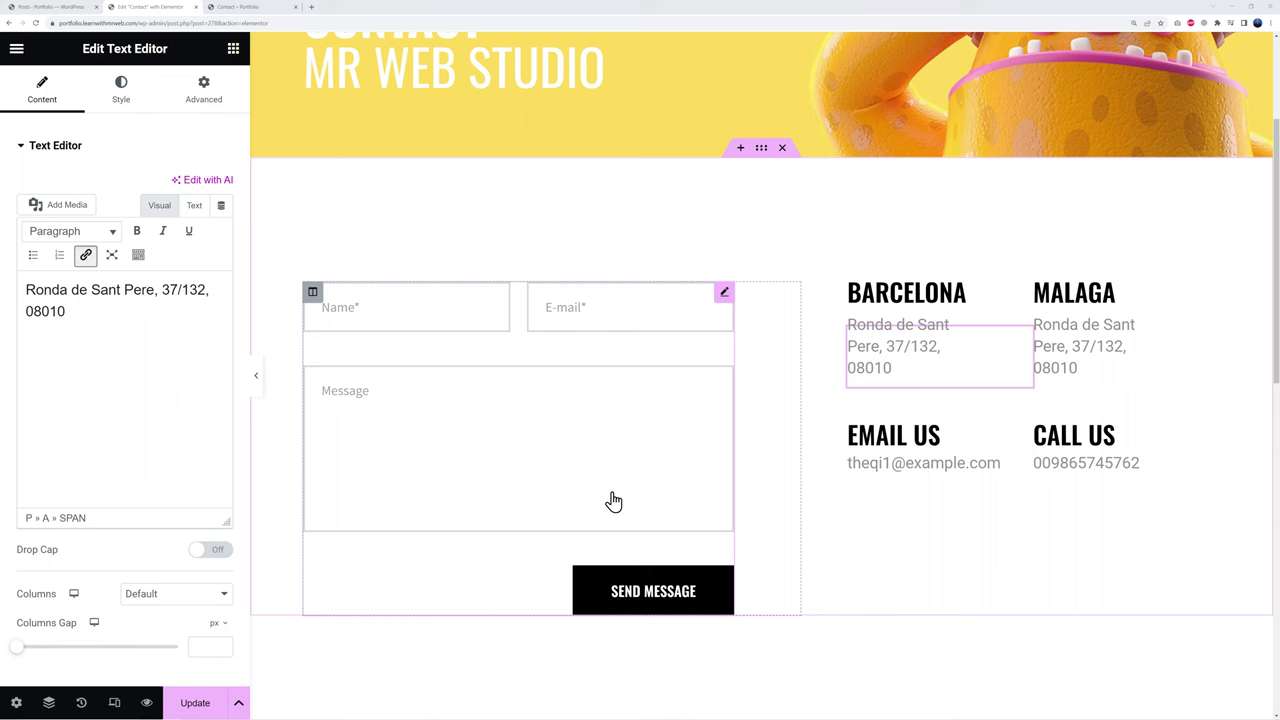
{"action": "left_click", "coordinate": [724, 298]}
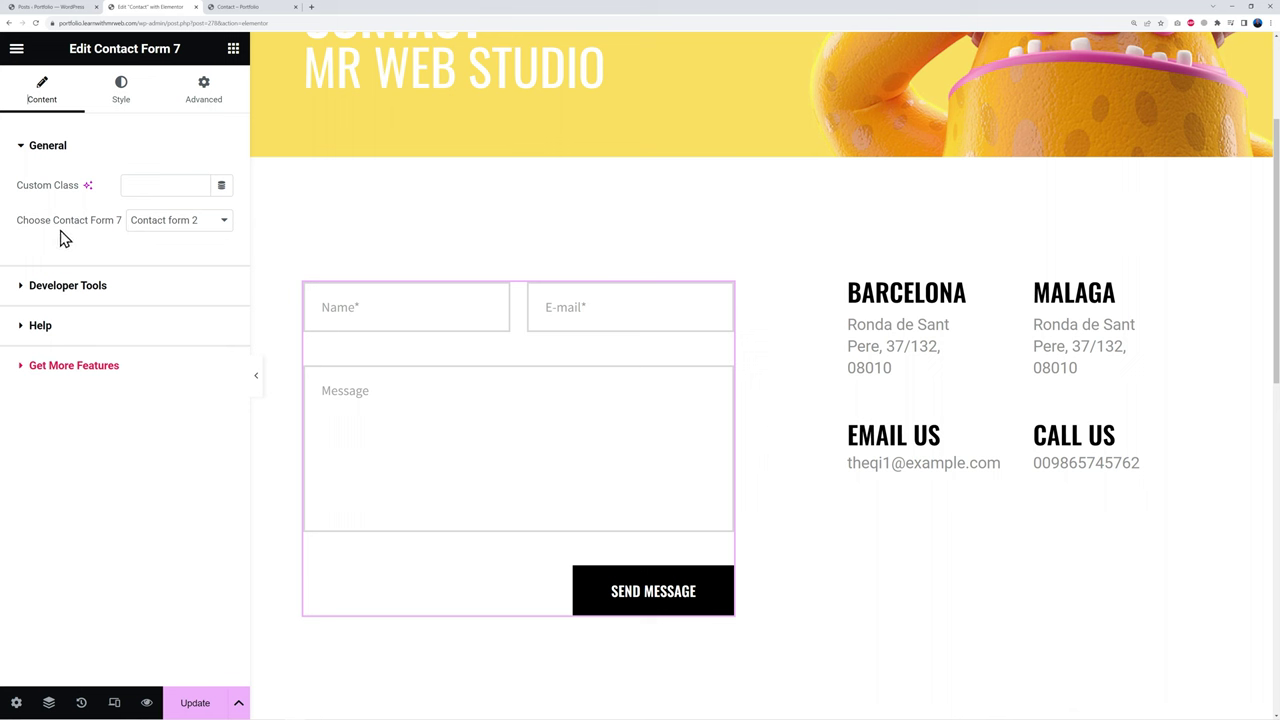
{"action": "left_click", "coordinate": [219, 222]}
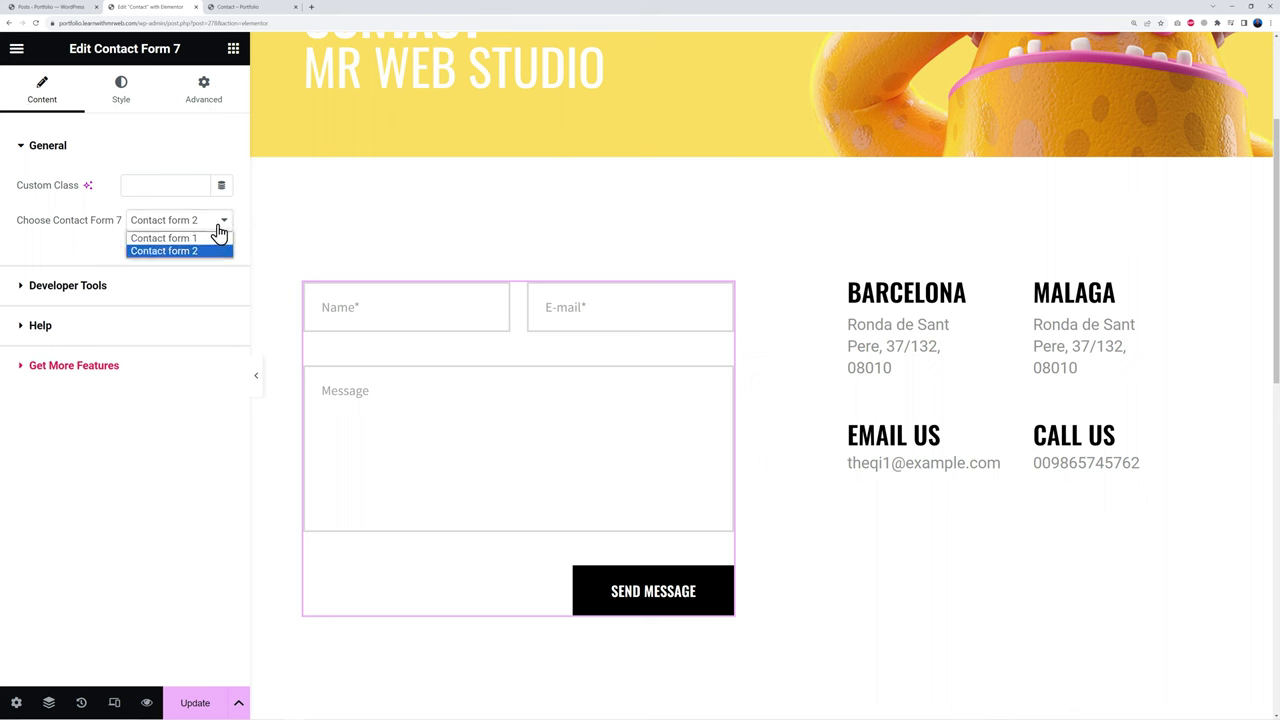
{"action": "left_click", "coordinate": [219, 226]}
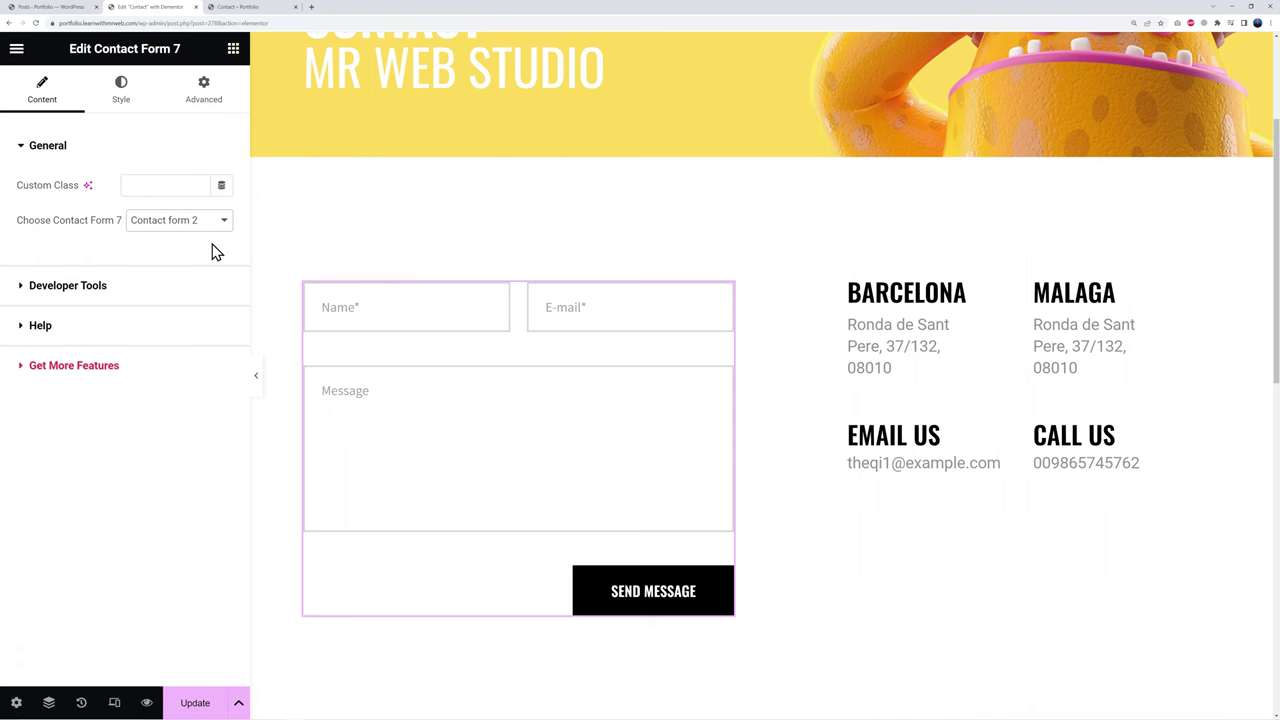
{"action": "left_click", "coordinate": [64, 8]}
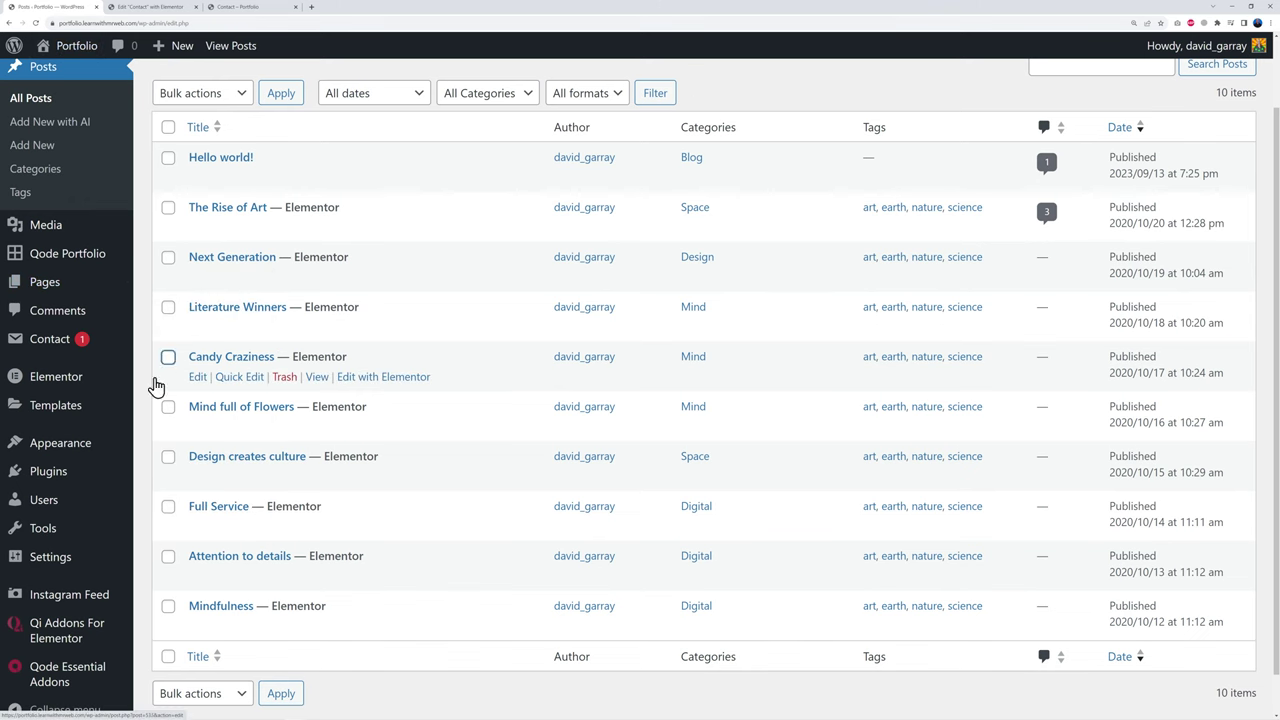
Step: Open Contact form 2 from the Contact Forms list
{"action": "mouse_move", "coordinate": [57, 347]}
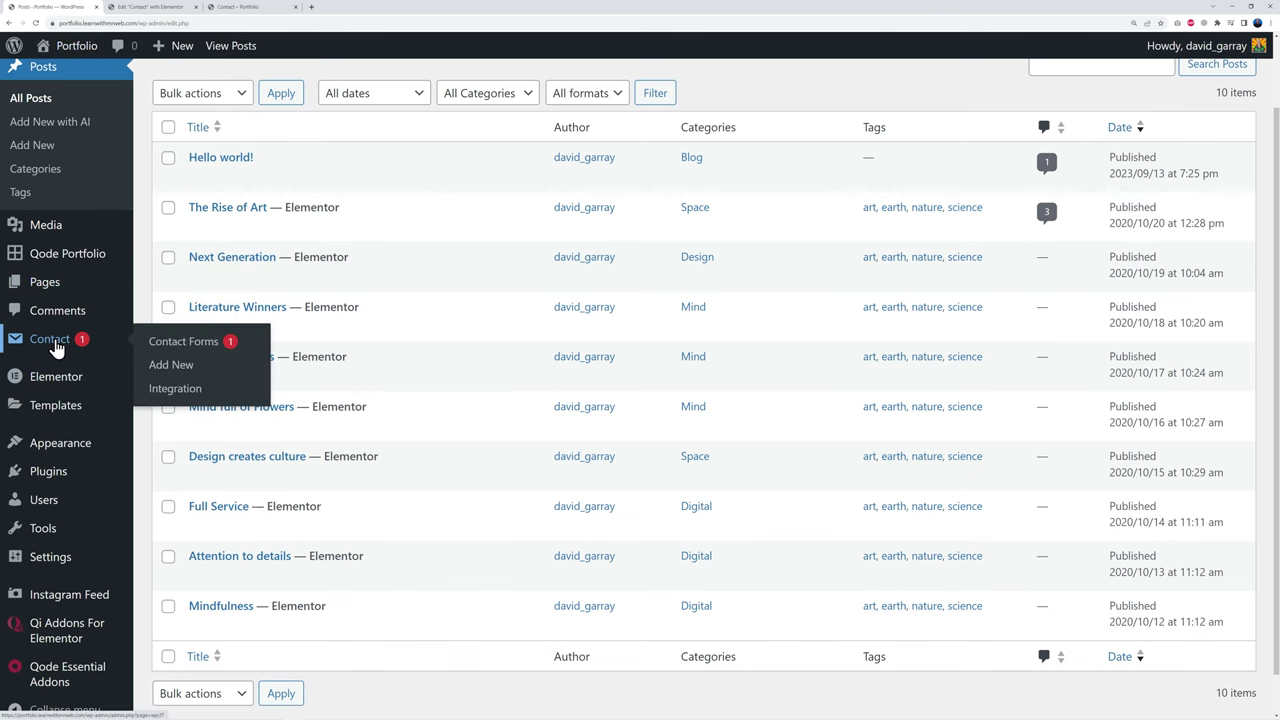
{"action": "left_click", "coordinate": [57, 347]}
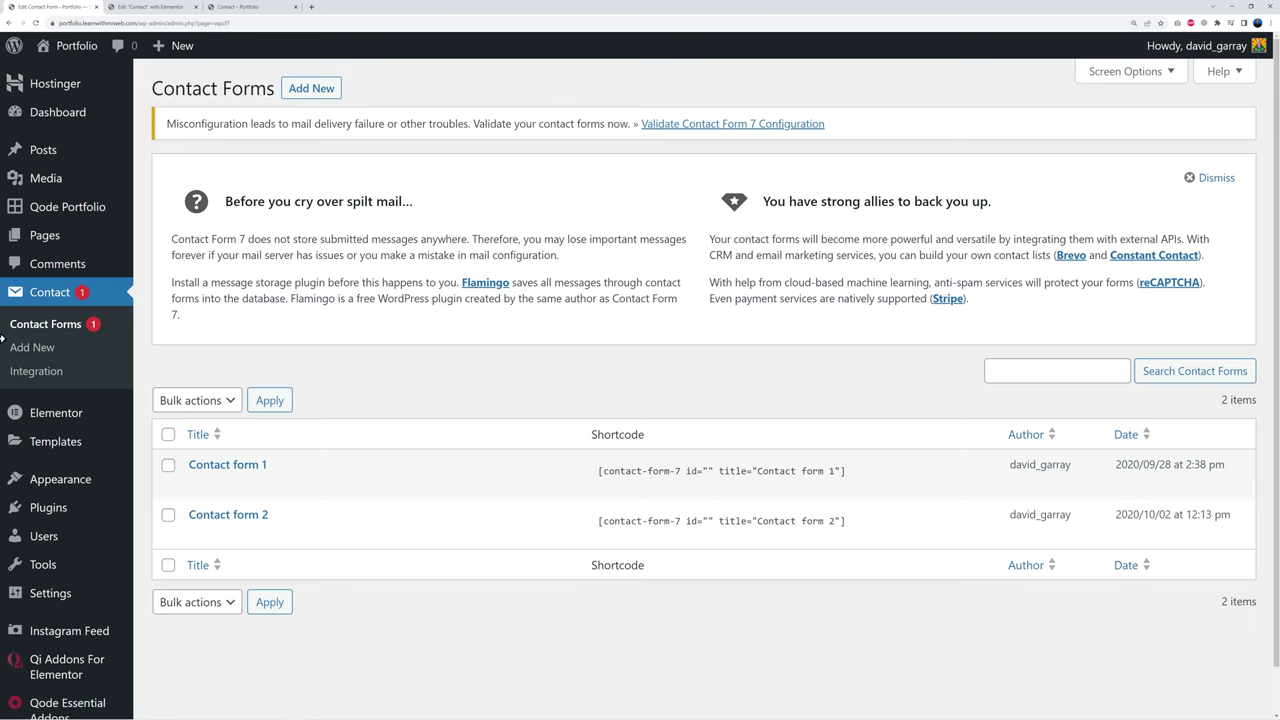
{"action": "scroll", "coordinate": [476, 388], "scroll_direction": "down", "scroll_amount": 1}
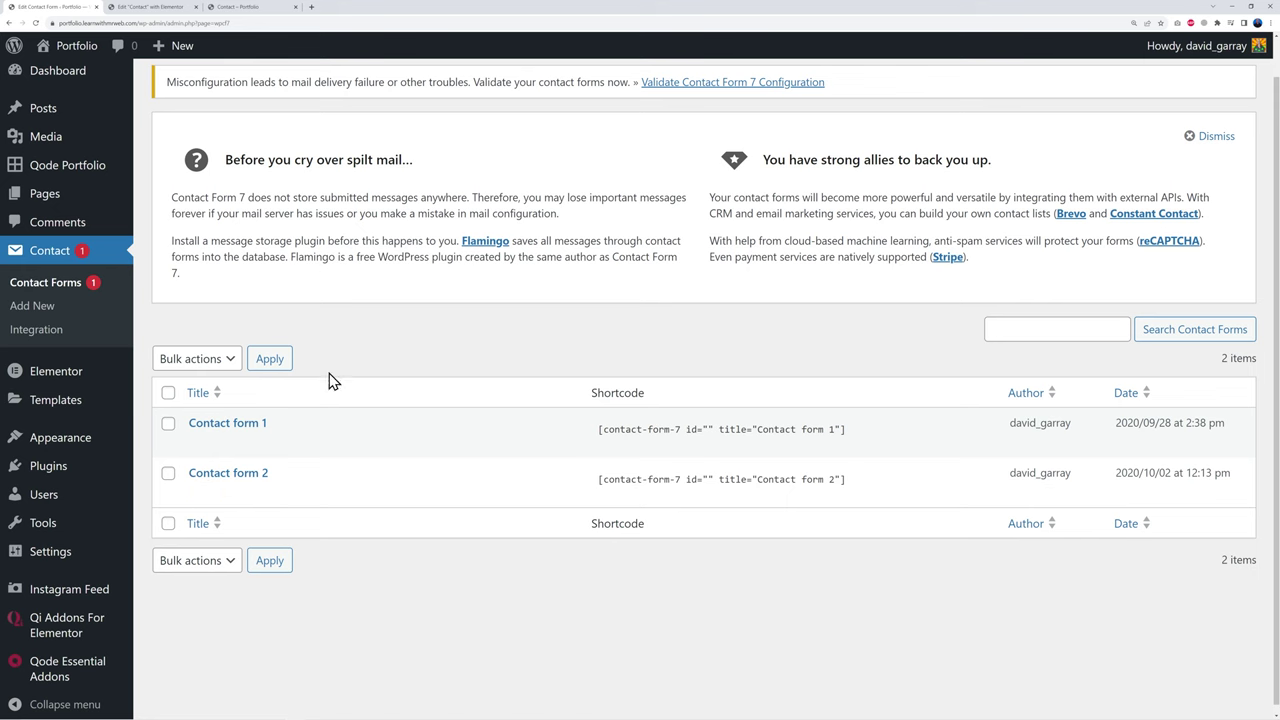
{"action": "left_click", "coordinate": [242, 475]}
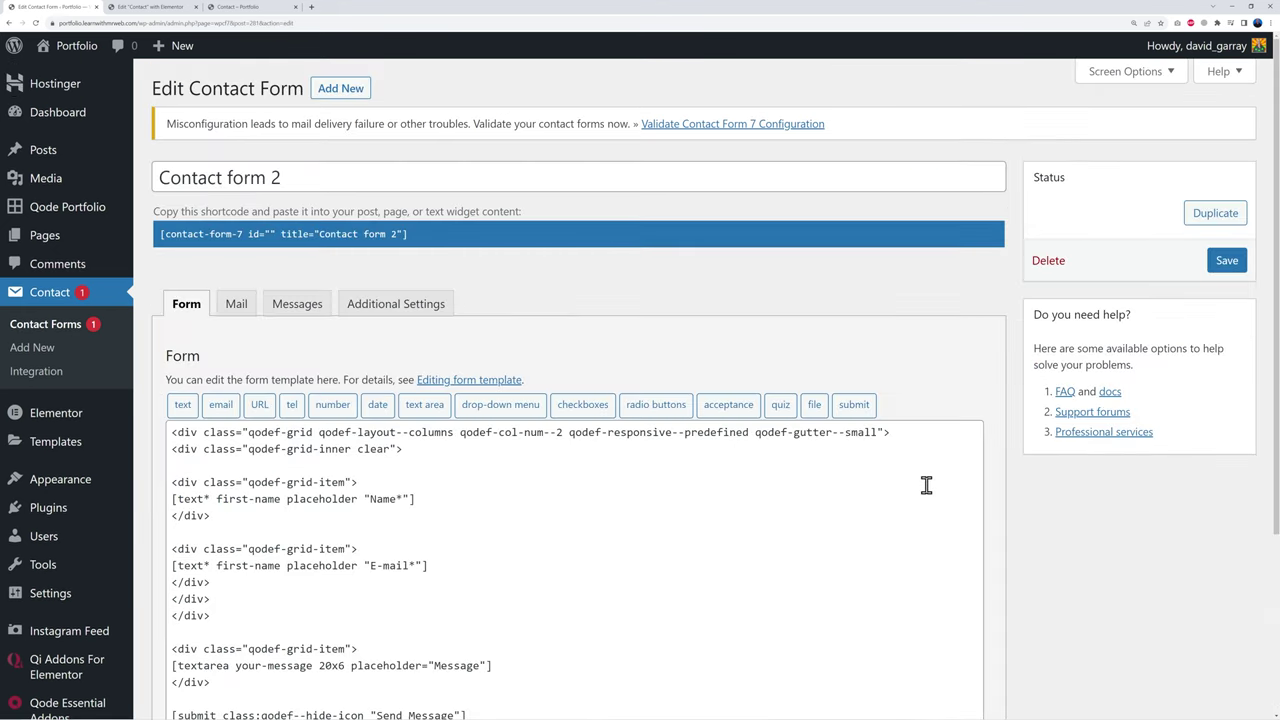
Step: Inspect Contact form 2's template code, then go to the installed plugins list
{"action": "scroll", "coordinate": [649, 415], "scroll_direction": "down", "scroll_amount": 3}
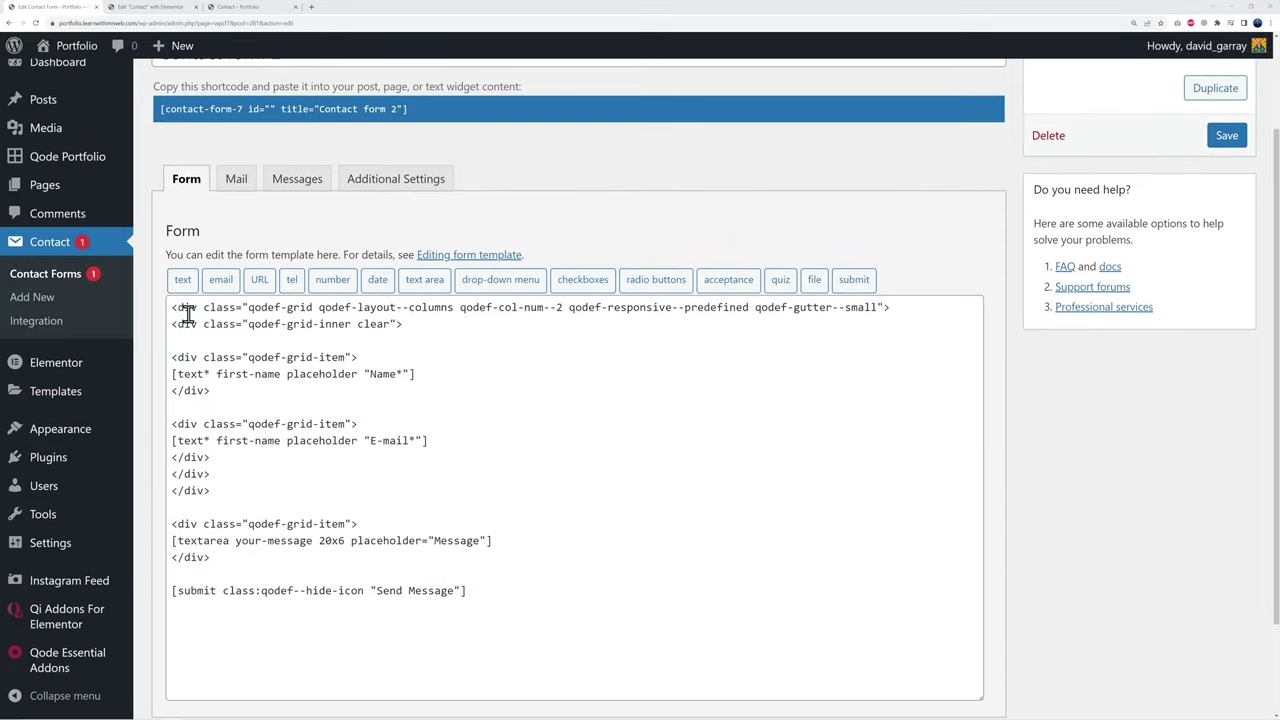
{"action": "left_click_drag", "start_coordinate": [170, 312], "coordinate": [443, 314]}
{"action": "left_click", "coordinate": [460, 329]}
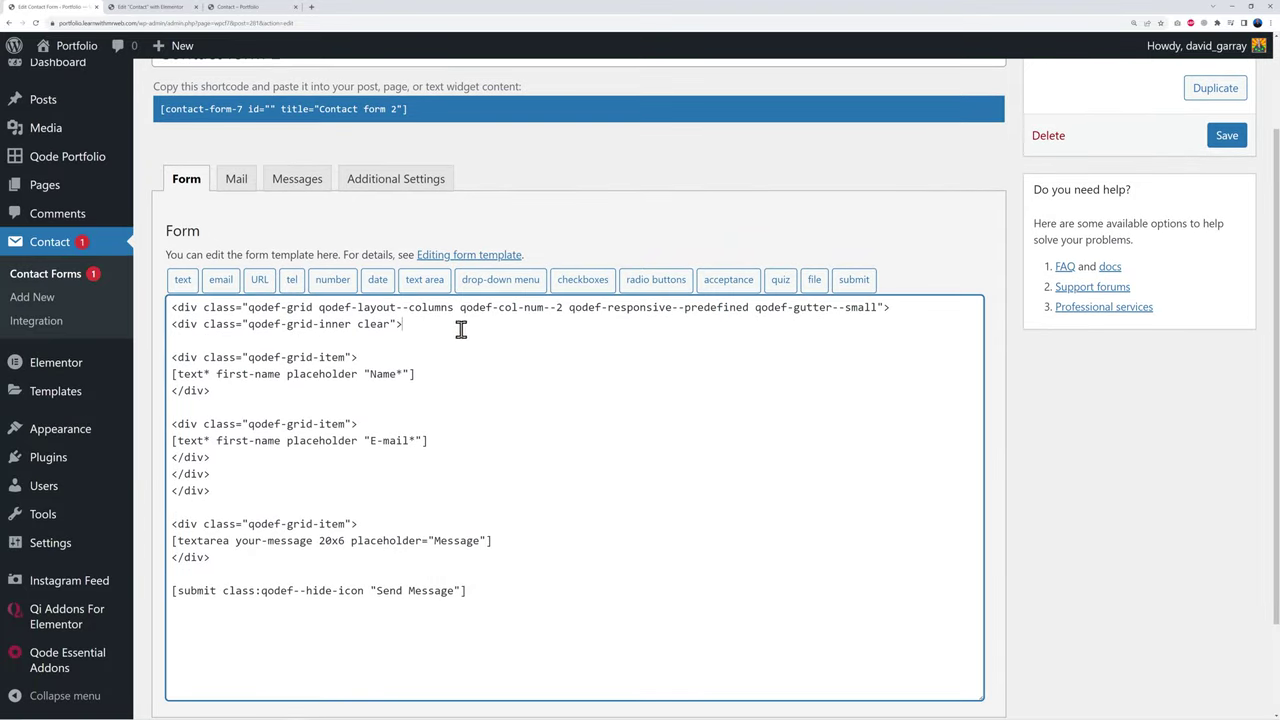
{"action": "triple_click", "coordinate": [912, 311]}
{"action": "left_click", "coordinate": [950, 331]}
{"action": "left_click", "coordinate": [1022, 418]}
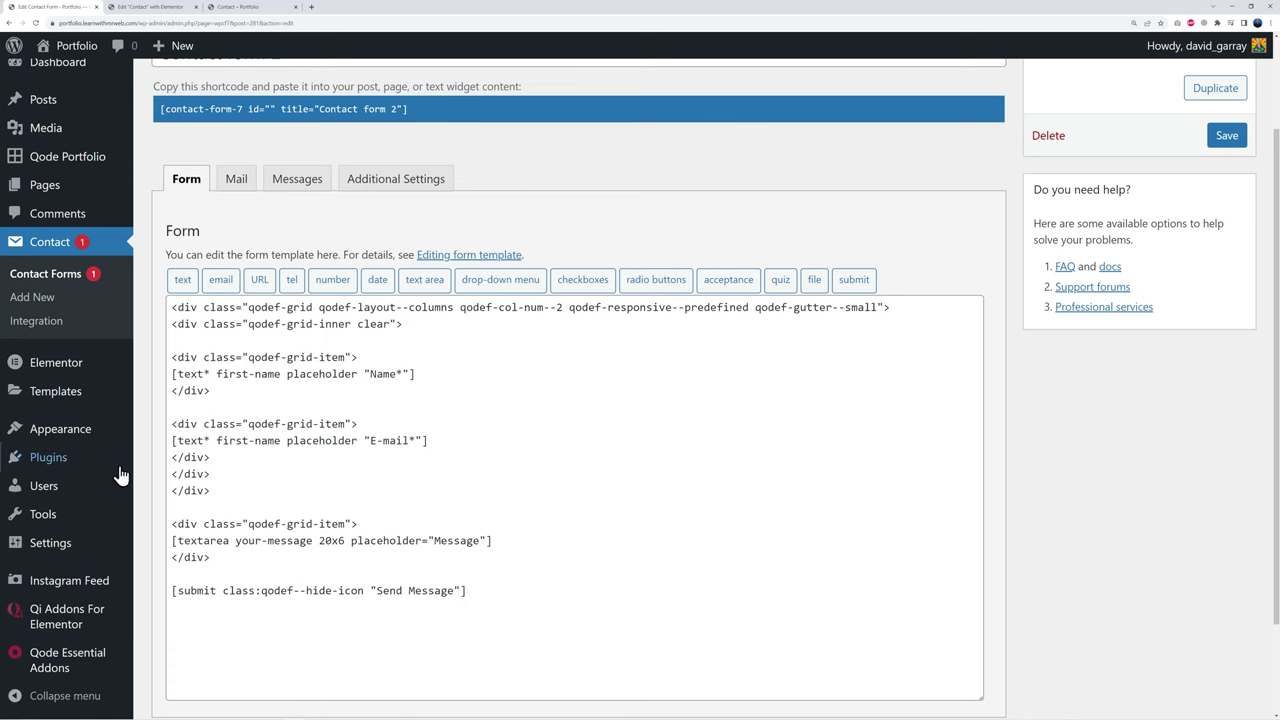
{"action": "left_click", "coordinate": [60, 466]}
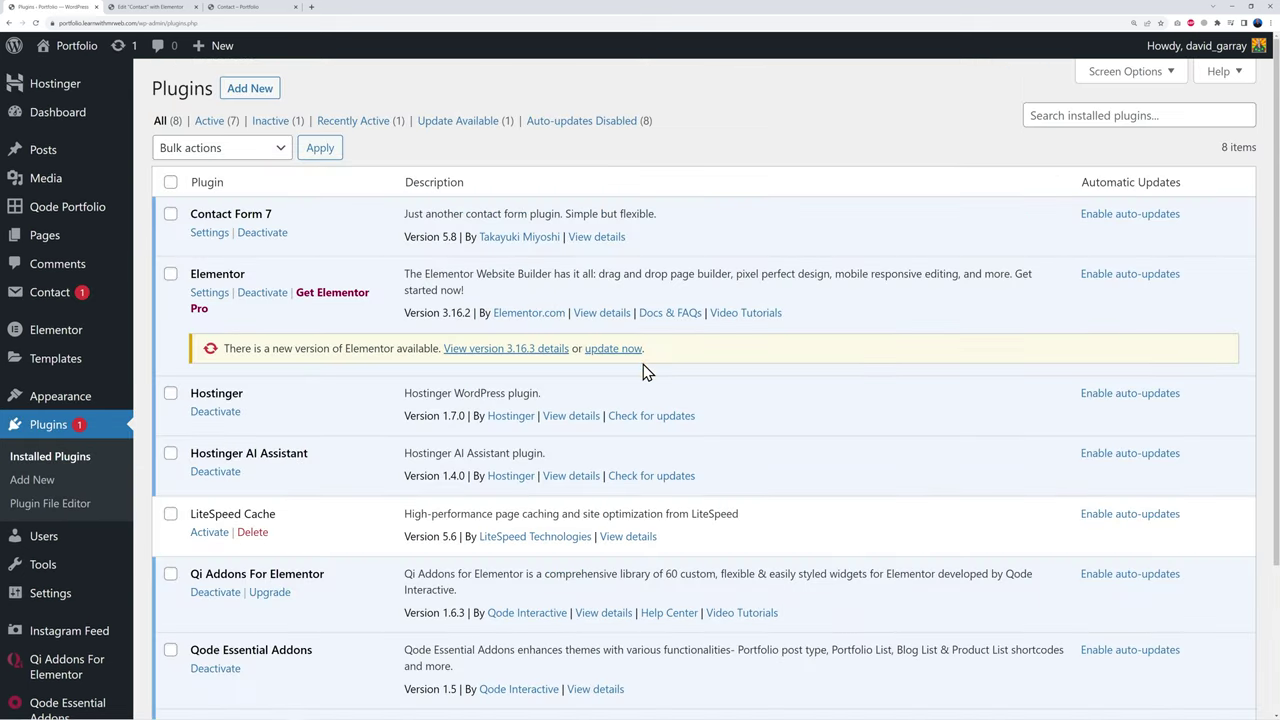
Step: Deactivate and delete the Contact Form 7 plugin with its data
{"action": "left_click", "coordinate": [268, 240]}
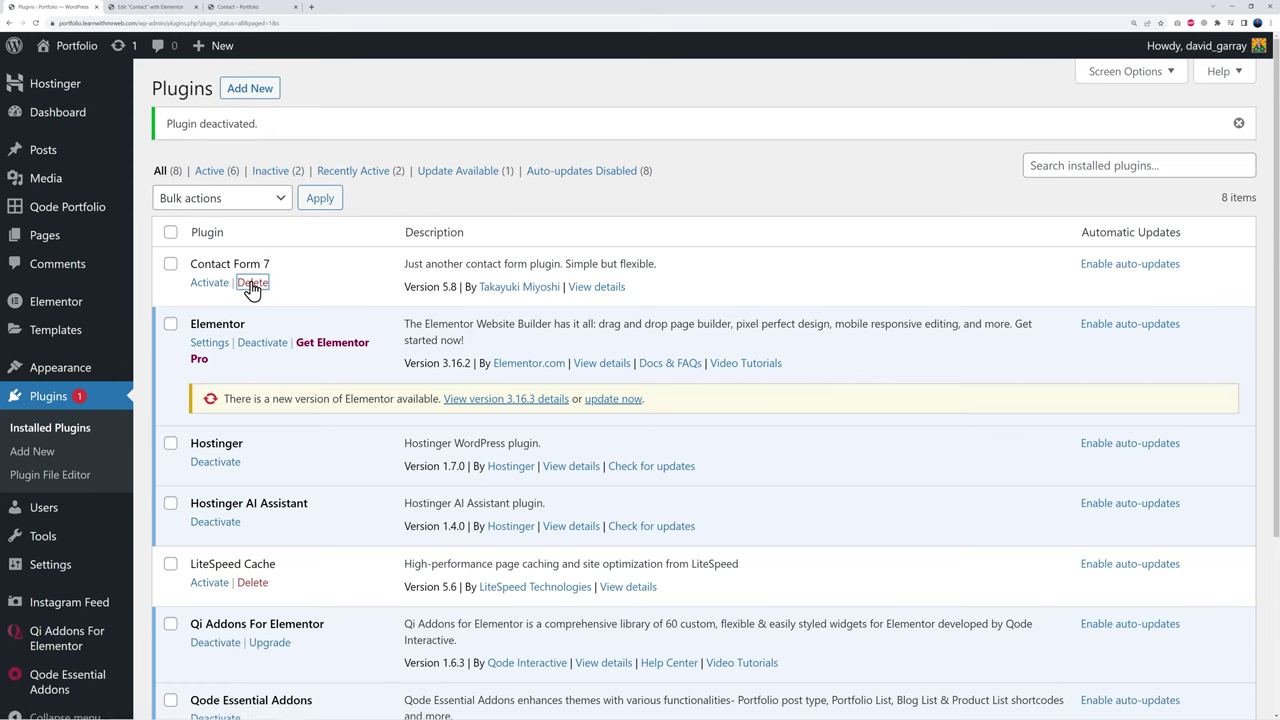
{"action": "left_click", "coordinate": [252, 284]}
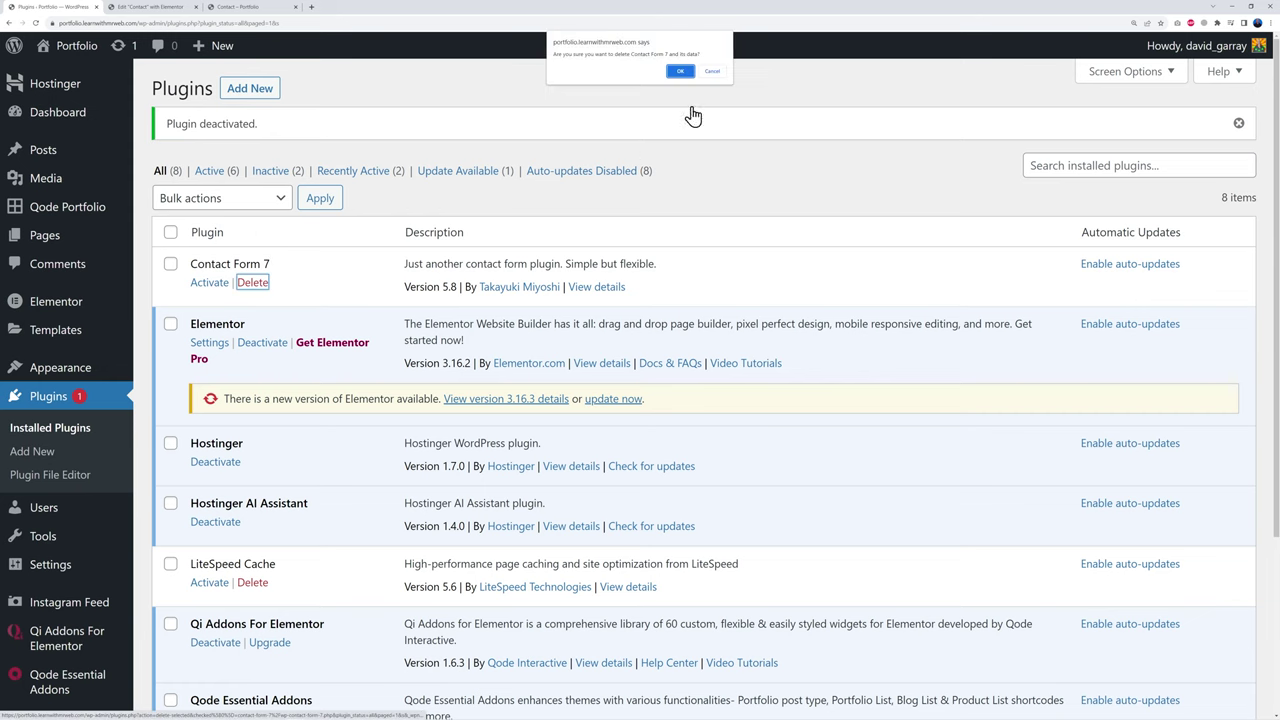
{"action": "left_click", "coordinate": [681, 73]}
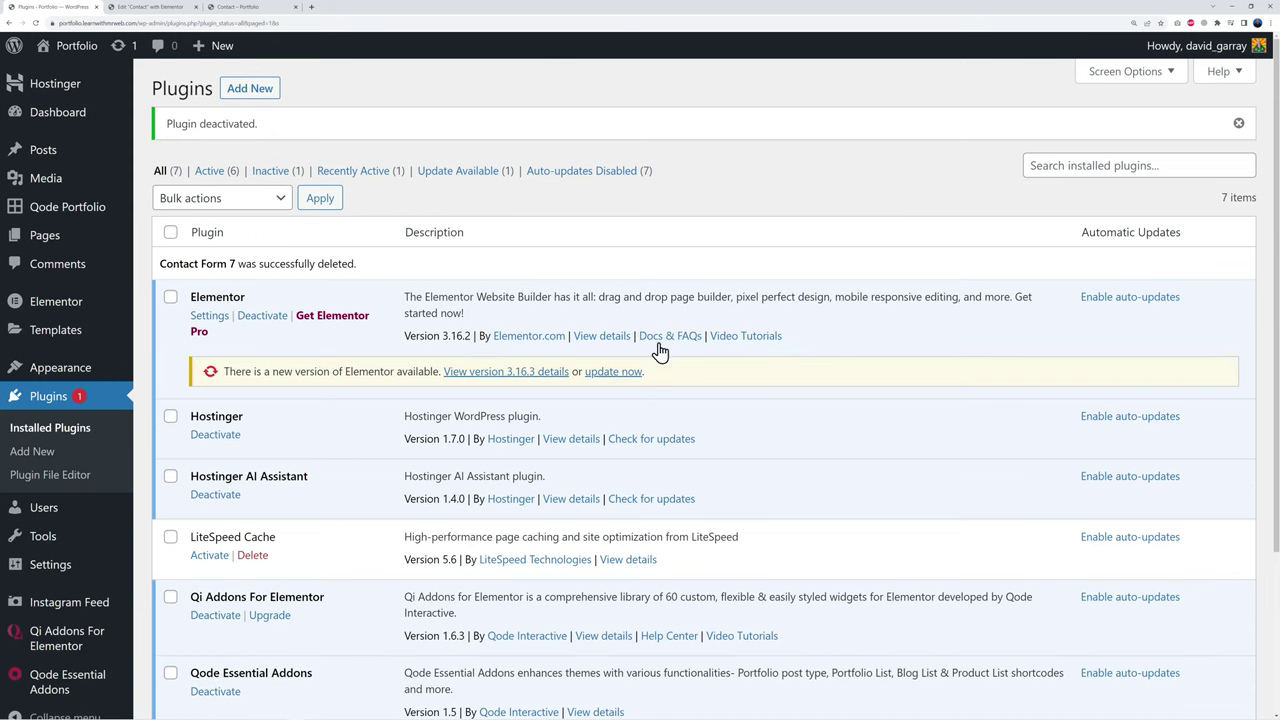
Step: Search the plugin directory for 'wp' and install WPForms
{"action": "left_click", "coordinate": [262, 92]}
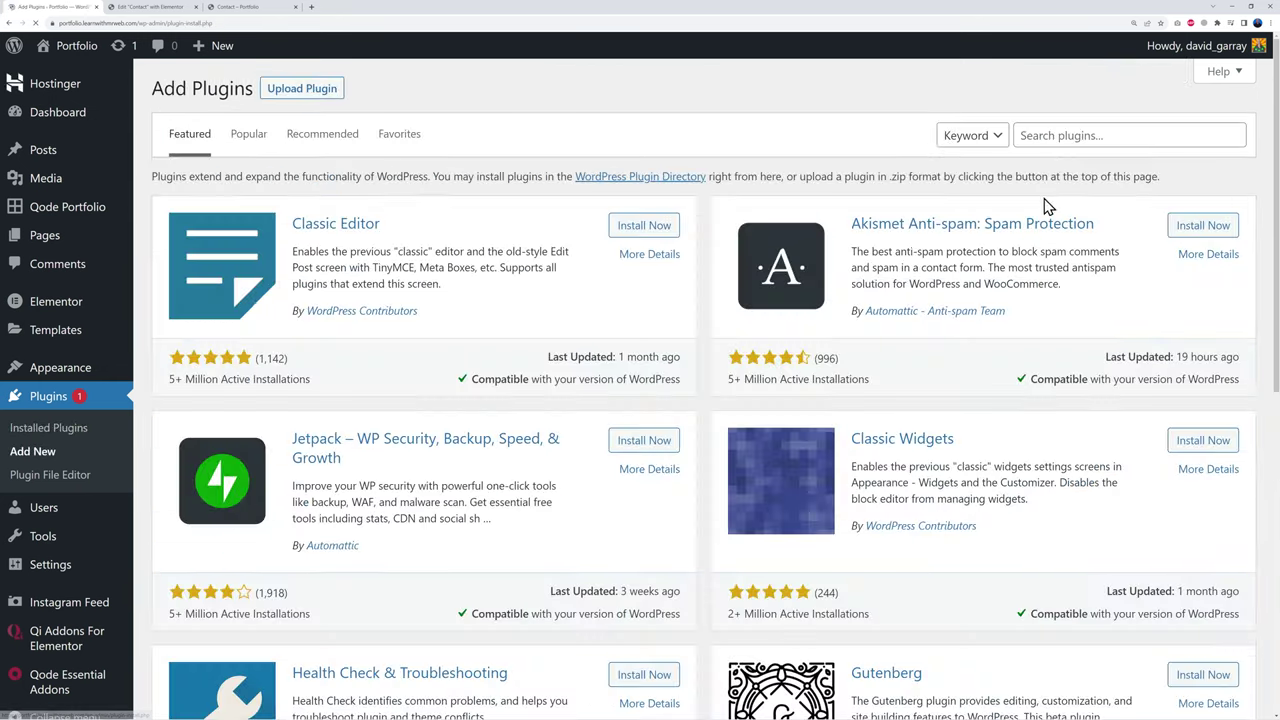
{"action": "left_click", "coordinate": [1070, 135]}
{"action": "type", "text": "wpform"}
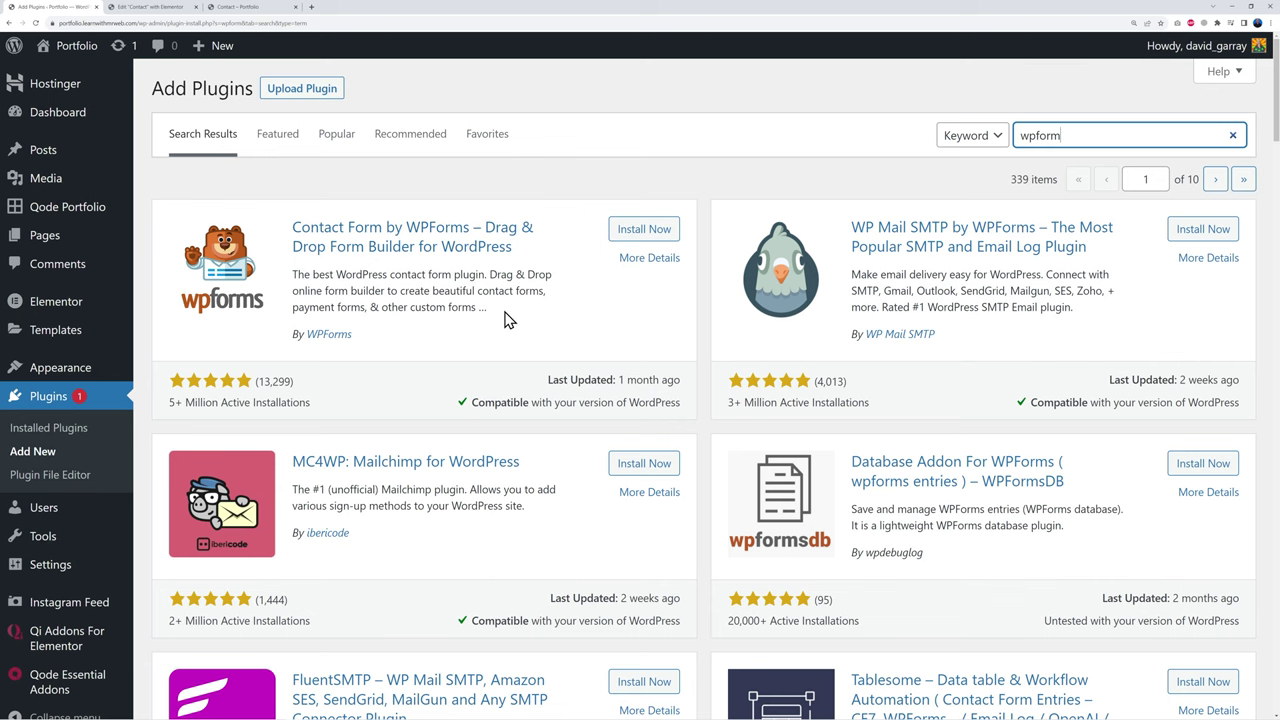
{"action": "left_click", "coordinate": [652, 234]}
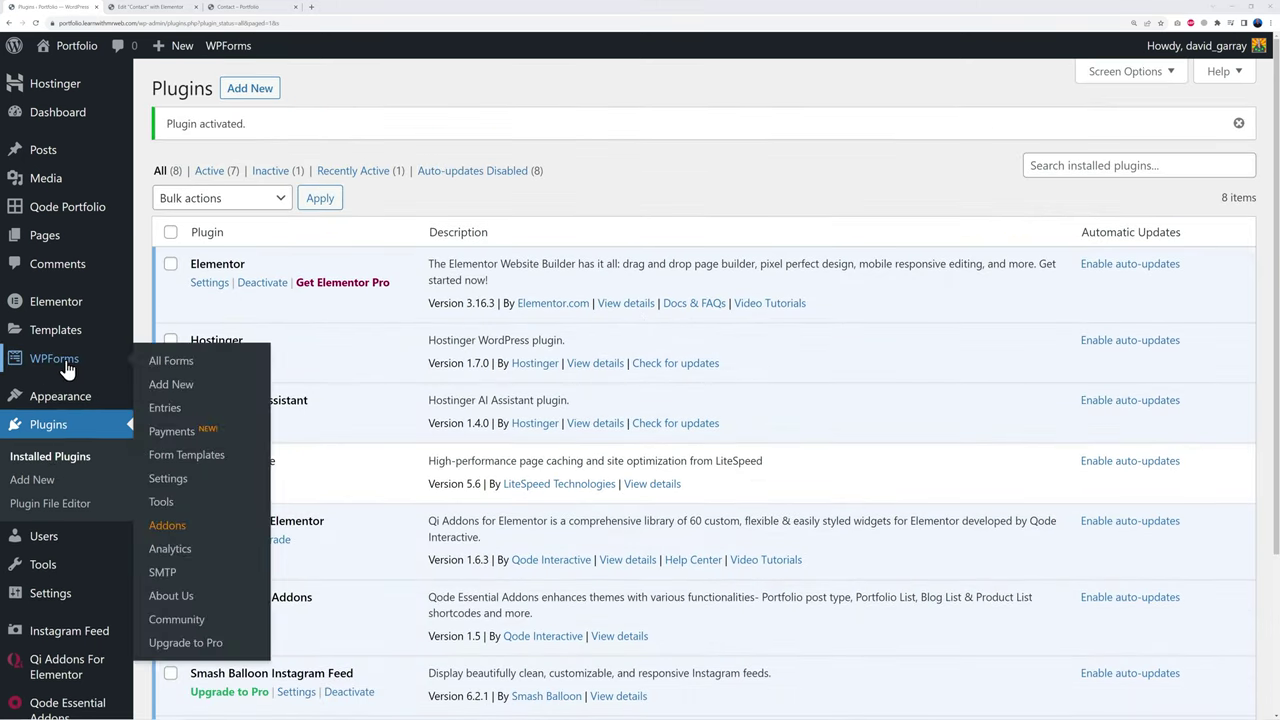
Step: Dismiss the WPForms Challenge popup and create a form from the Simple Contact Form template
{"action": "left_click", "coordinate": [66, 368]}
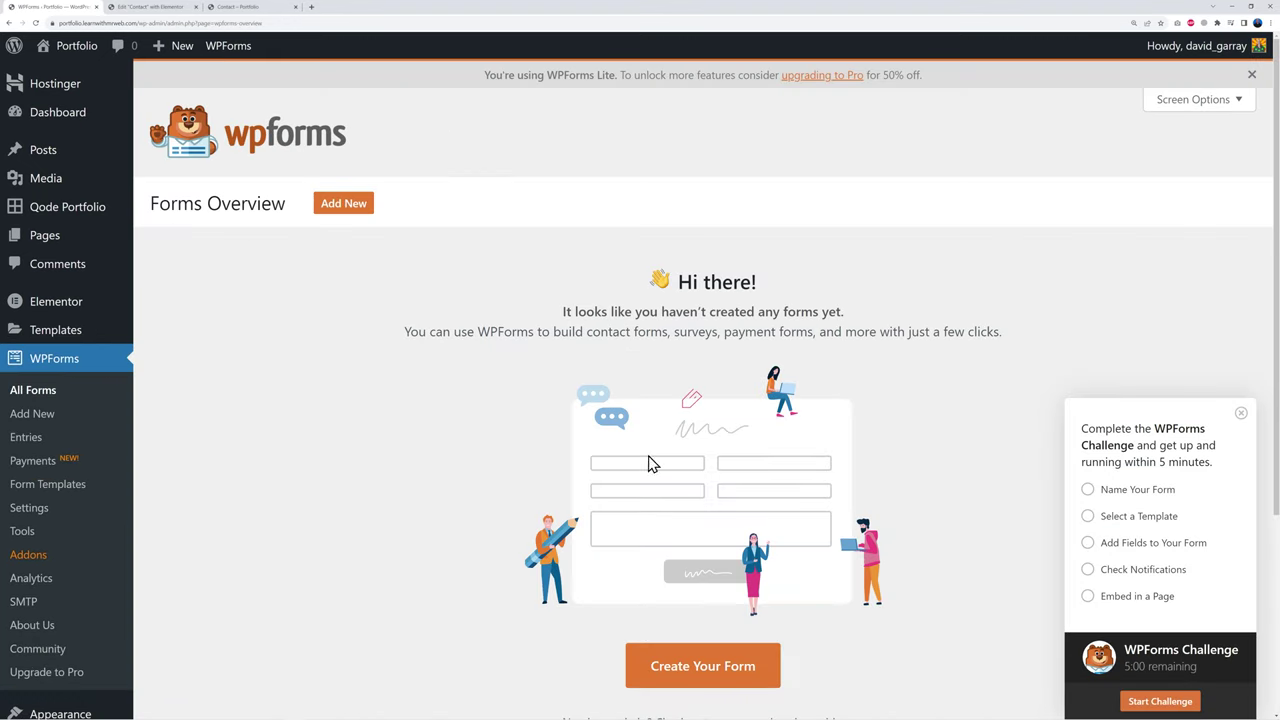
{"action": "left_click", "coordinate": [1241, 413]}
{"action": "left_click", "coordinate": [735, 677]}
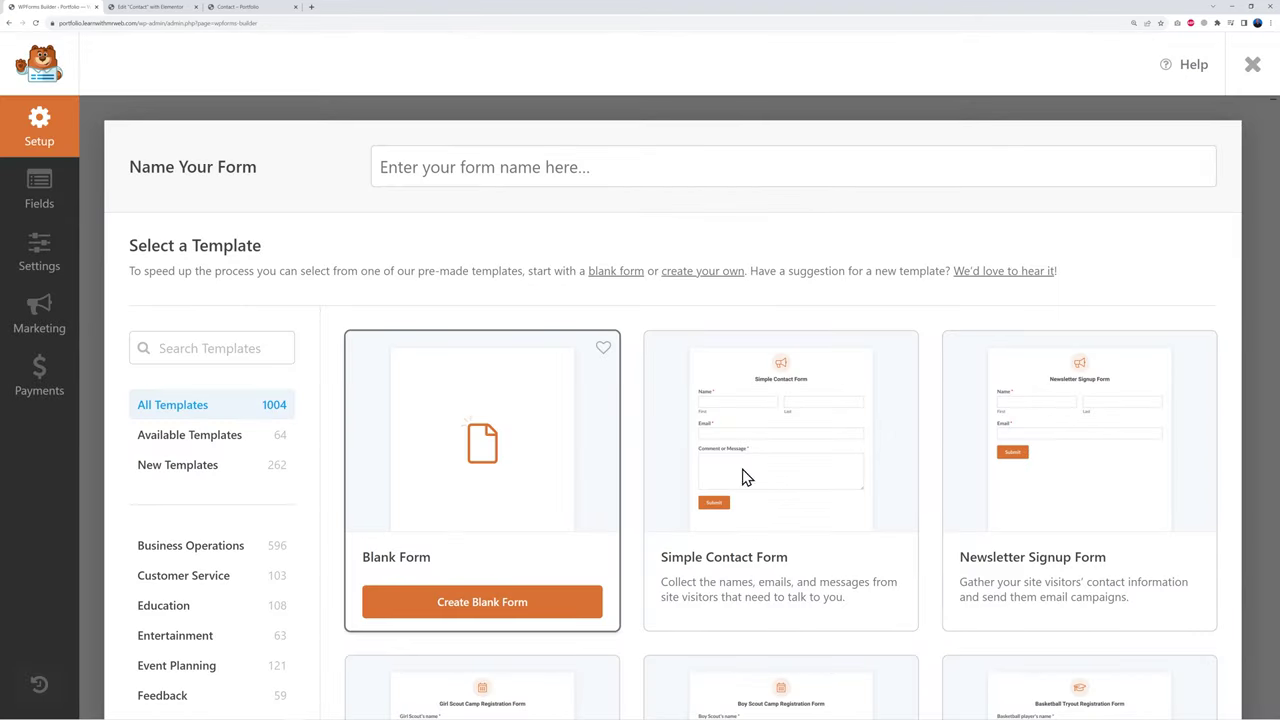
{"action": "scroll", "coordinate": [1020, 451], "scroll_direction": "down", "scroll_amount": 1}
{"action": "scroll", "coordinate": [1109, 584], "scroll_direction": "down", "scroll_amount": 1}
{"action": "scroll", "coordinate": [1070, 587], "scroll_direction": "up", "scroll_amount": 2}
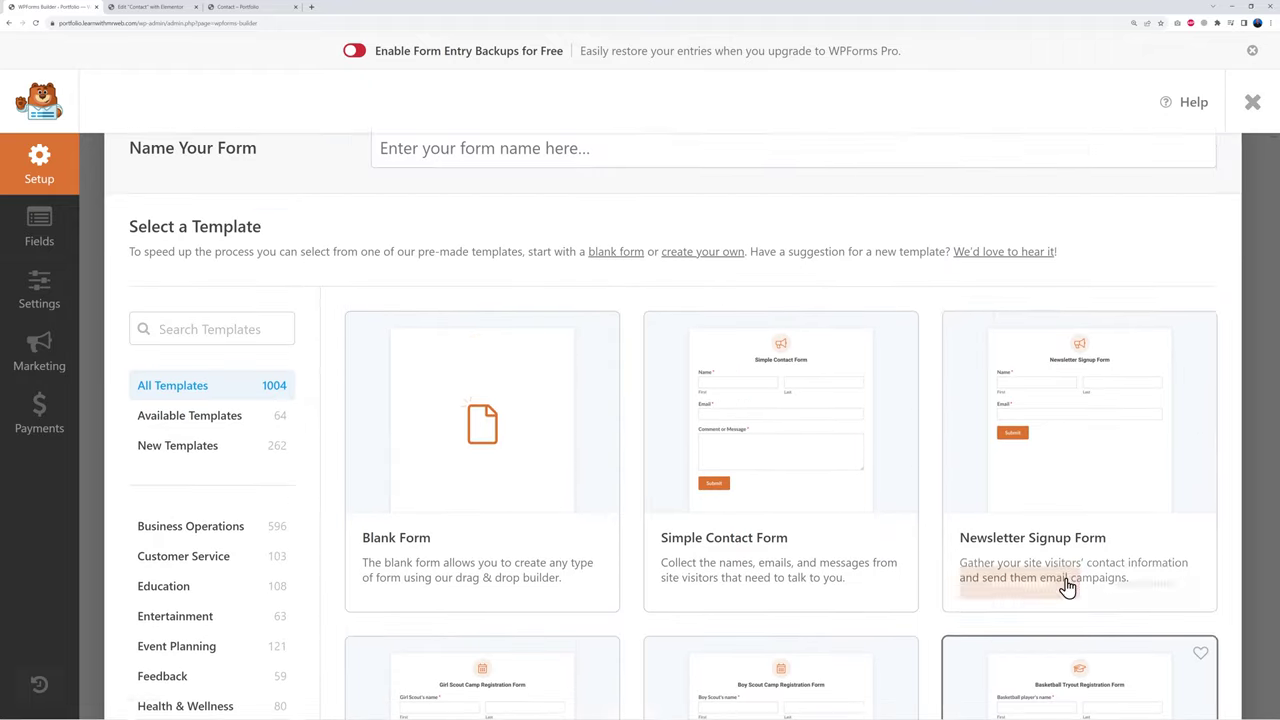
{"action": "scroll", "coordinate": [1068, 587], "scroll_direction": "up", "scroll_amount": 1}
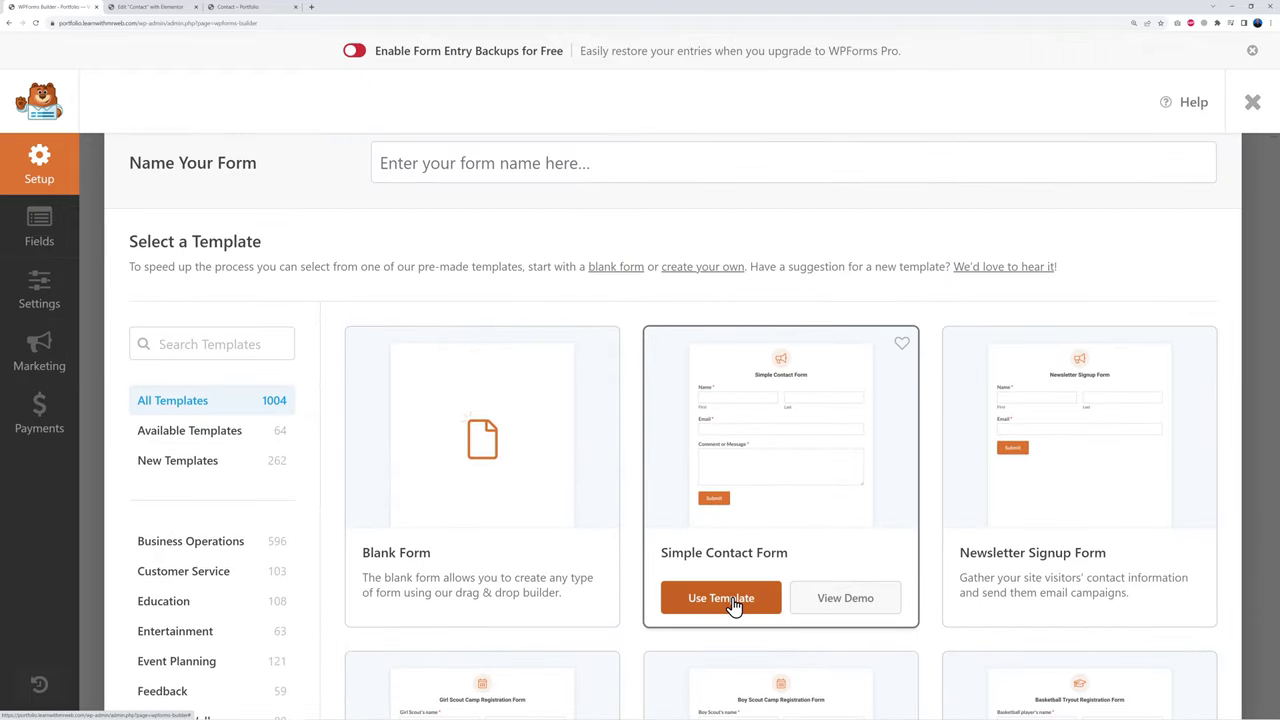
{"action": "left_click", "coordinate": [731, 598]}
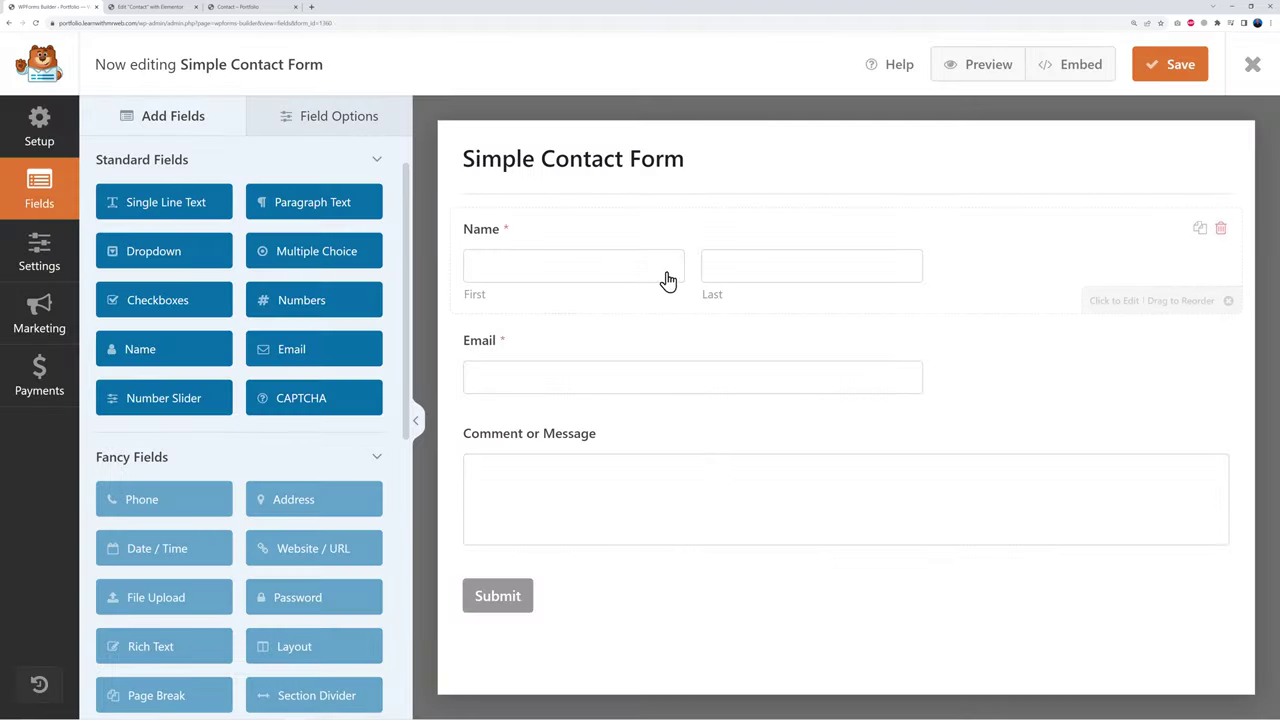
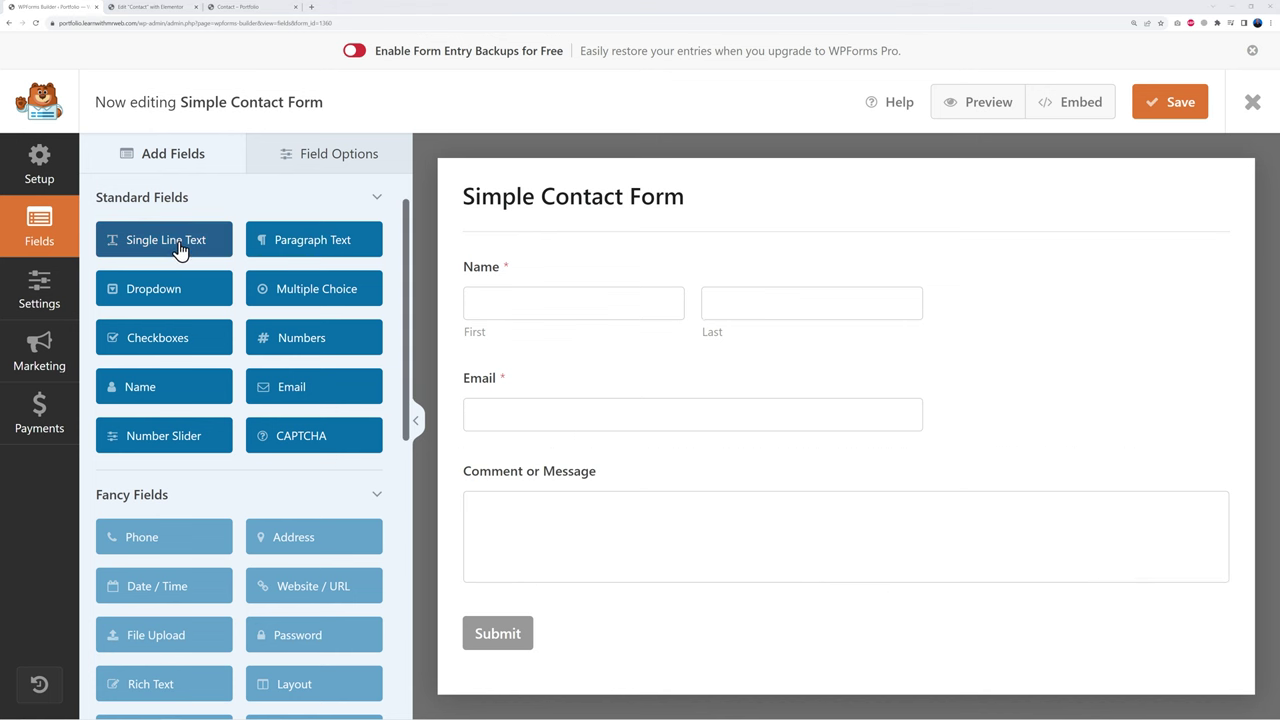
Step: Insert a Single Line Text field between Email and Comment and label it Phone Number
{"action": "left_click_drag", "start_coordinate": [179, 250], "coordinate": [580, 476]}
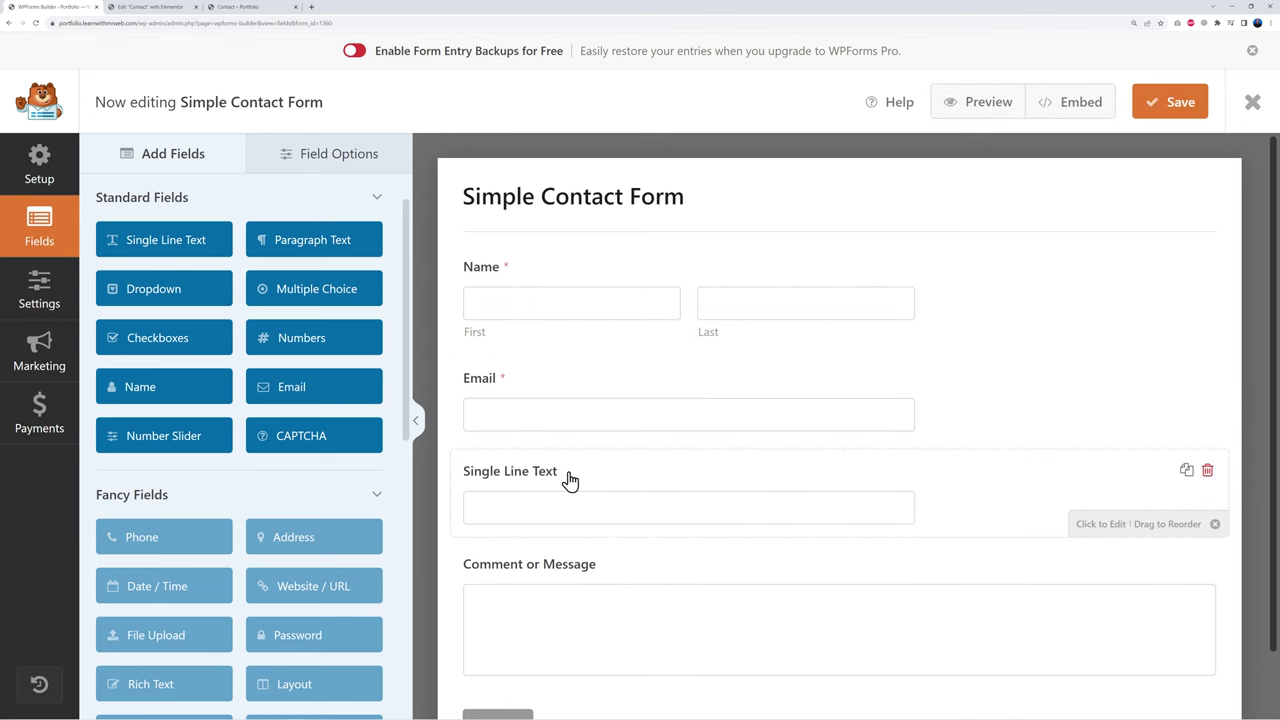
{"action": "left_click", "coordinate": [570, 481]}
{"action": "left_click_drag", "start_coordinate": [191, 289], "coordinate": [73, 315]}
{"action": "type", "text": "Phone Number"}
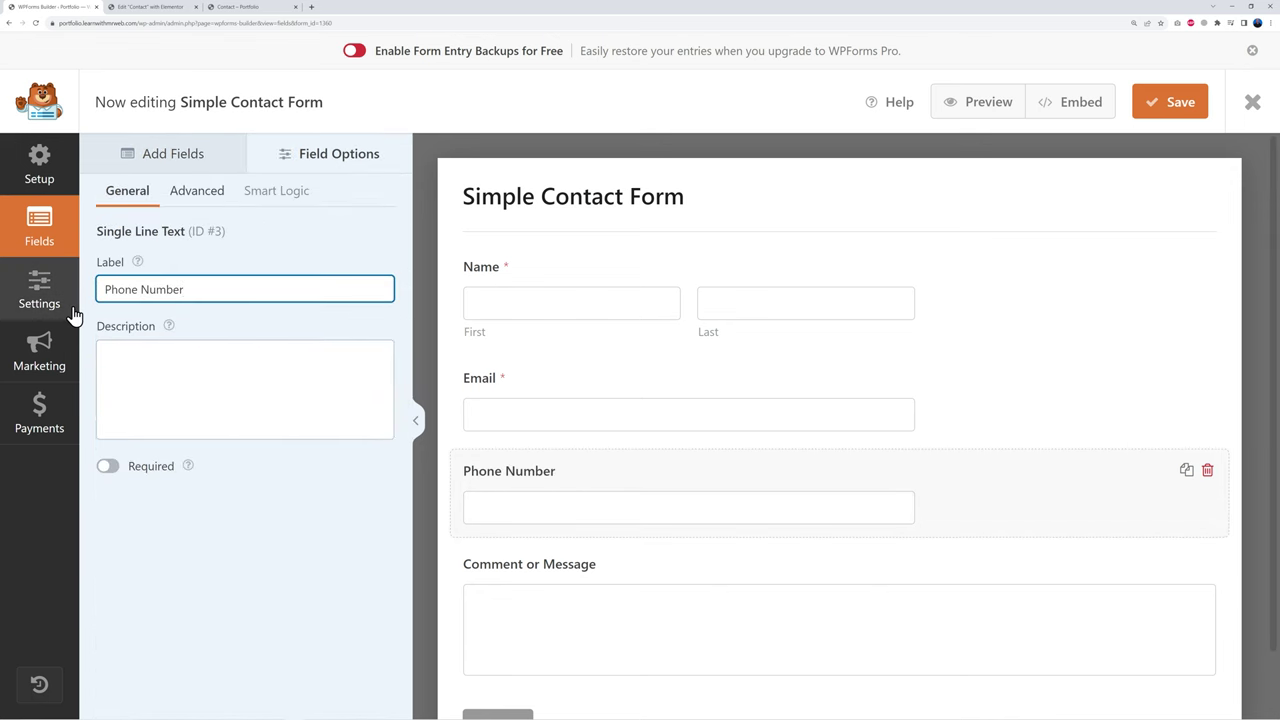
{"action": "left_click", "coordinate": [129, 400]}
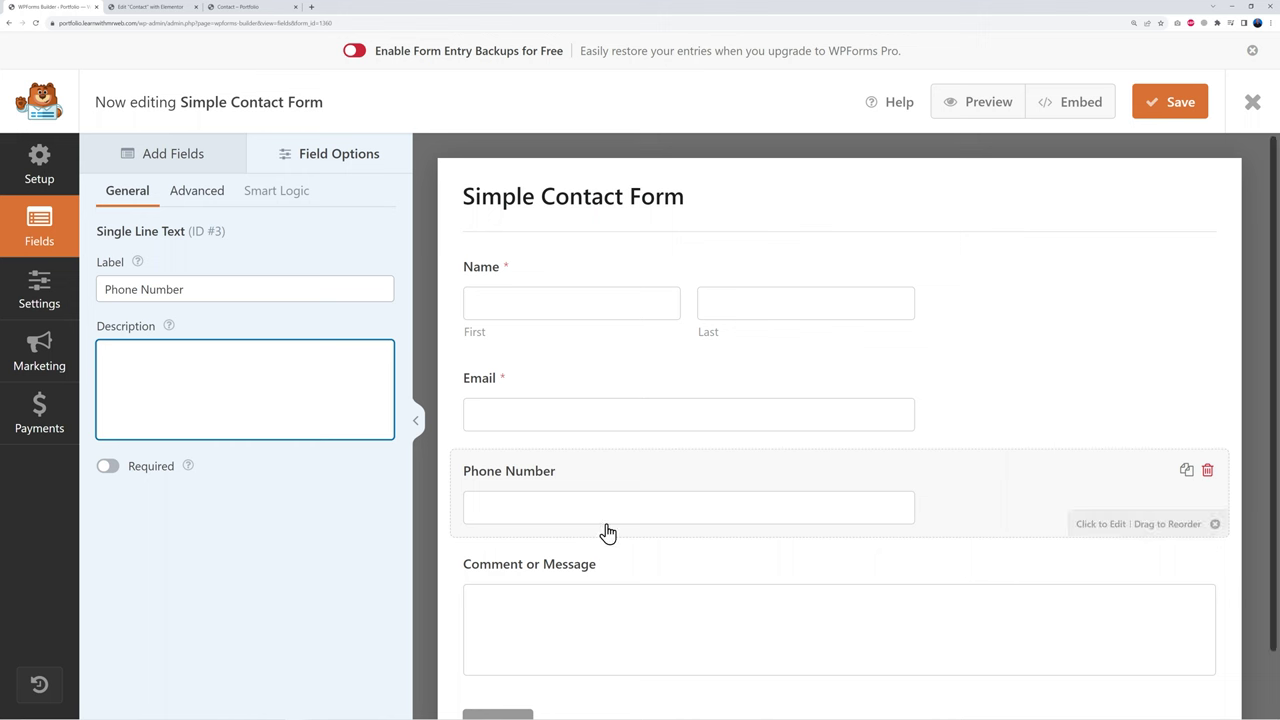
{"action": "left_click", "coordinate": [306, 597]}
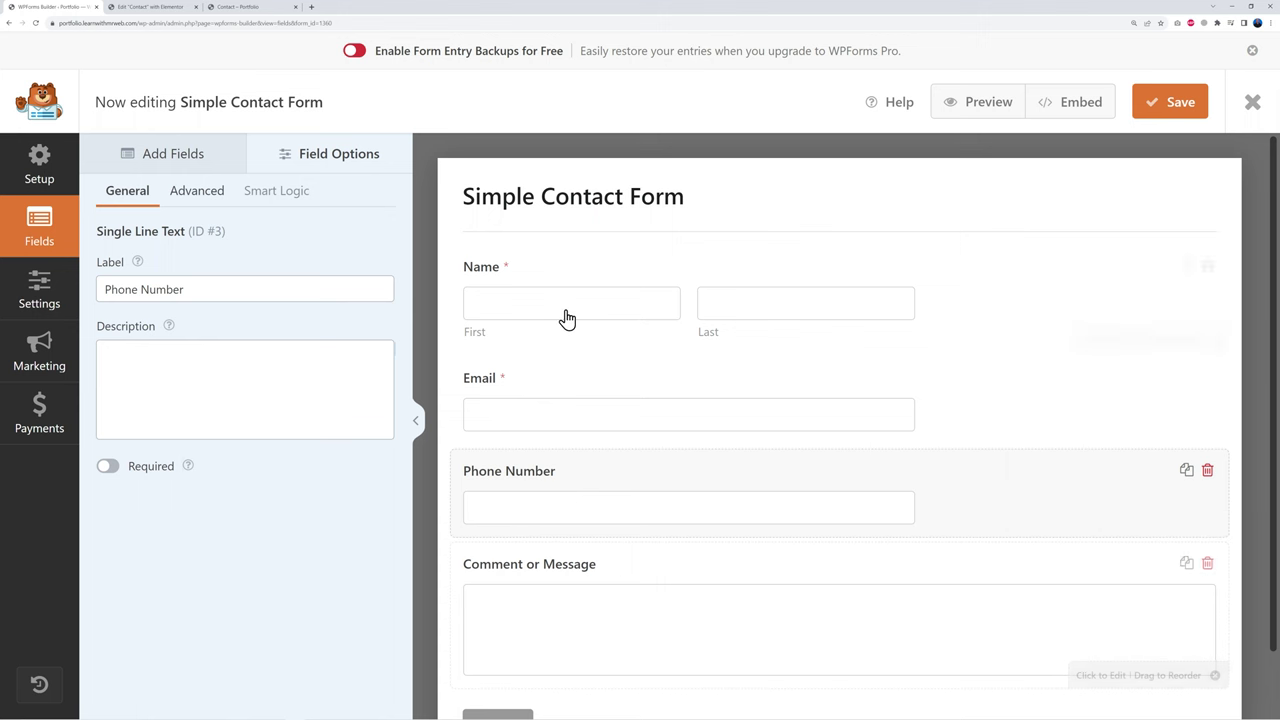
Step: Hide the Name field's label and give it First Name and Last Name placeholders
{"action": "left_click", "coordinate": [555, 270]}
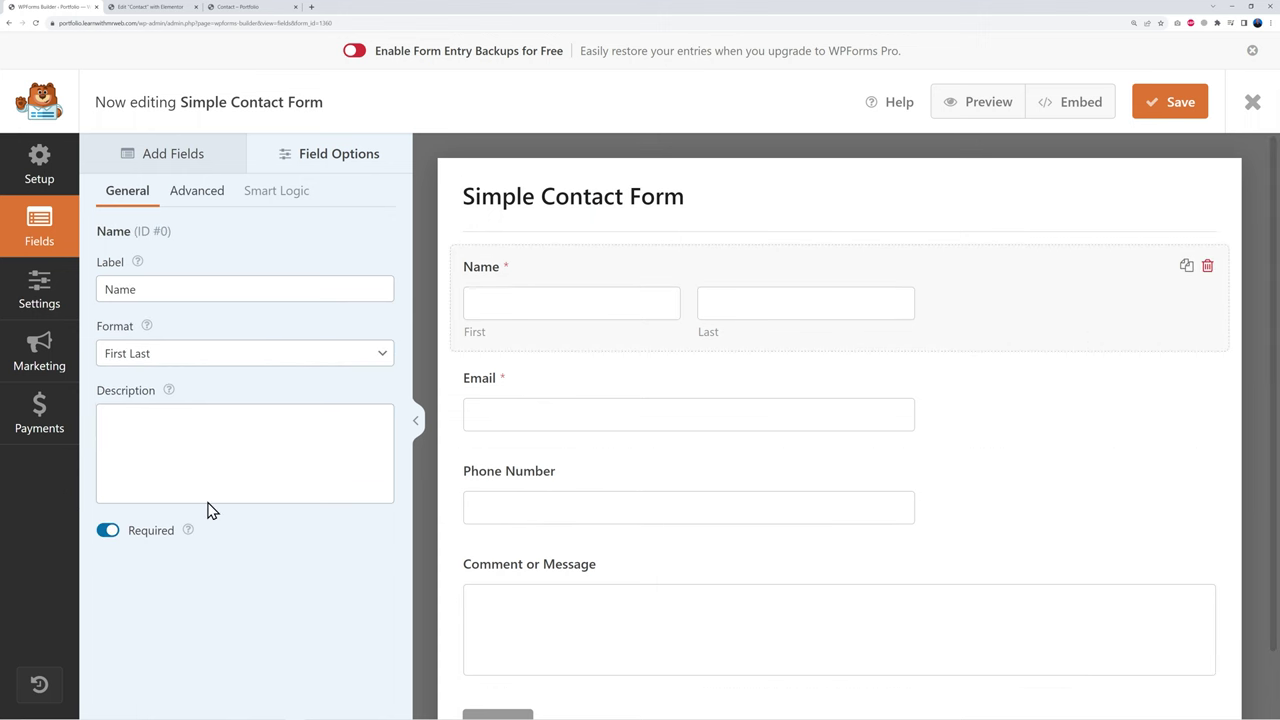
{"action": "left_click", "coordinate": [193, 200]}
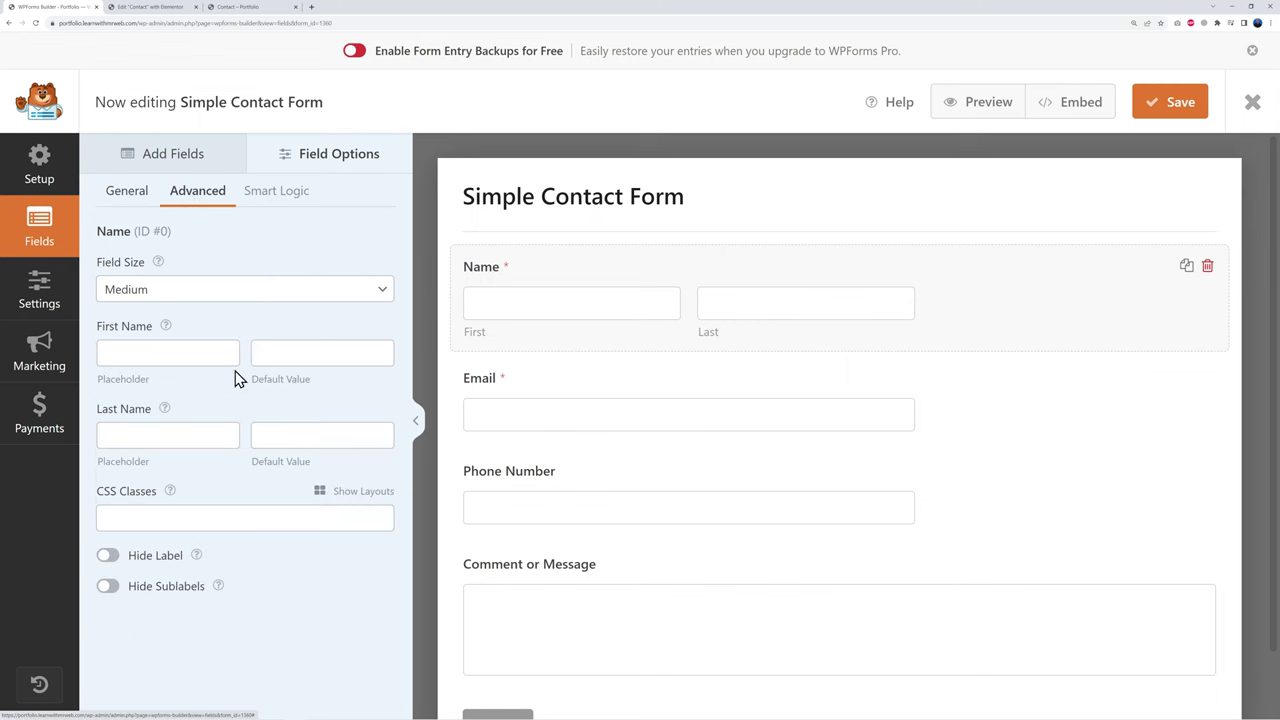
{"action": "left_click", "coordinate": [107, 556]}
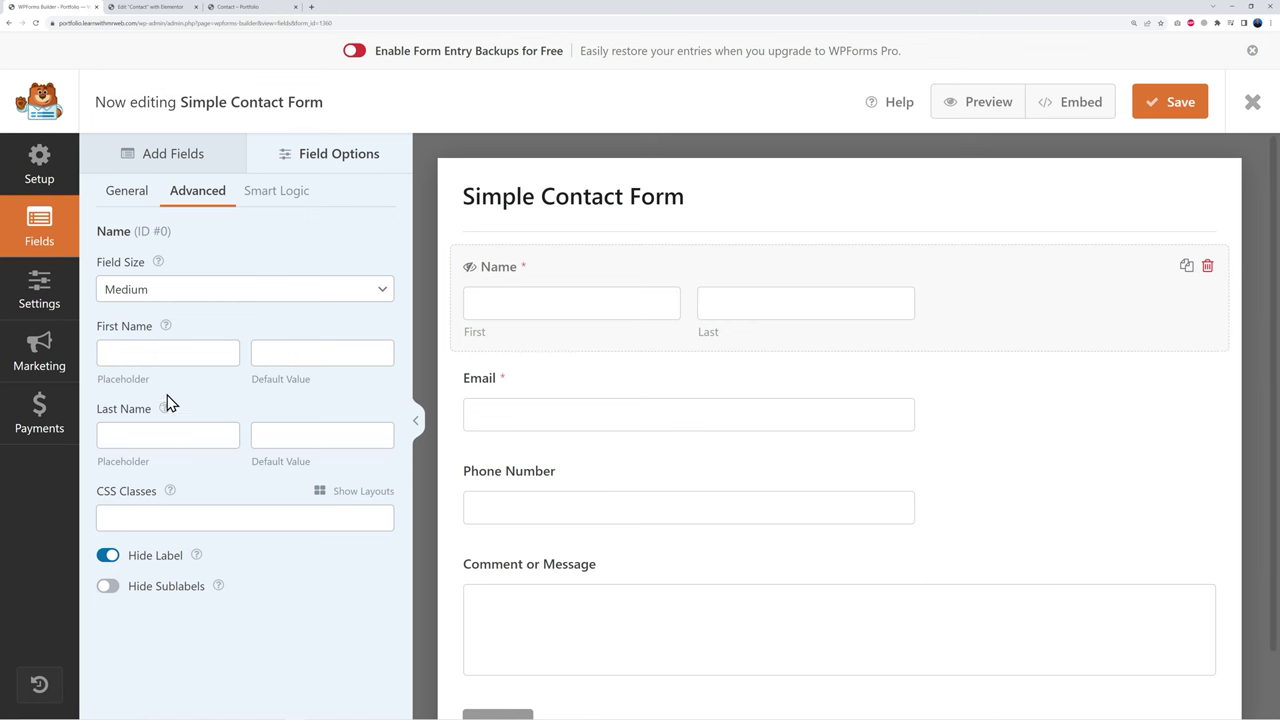
{"action": "left_click", "coordinate": [158, 351]}
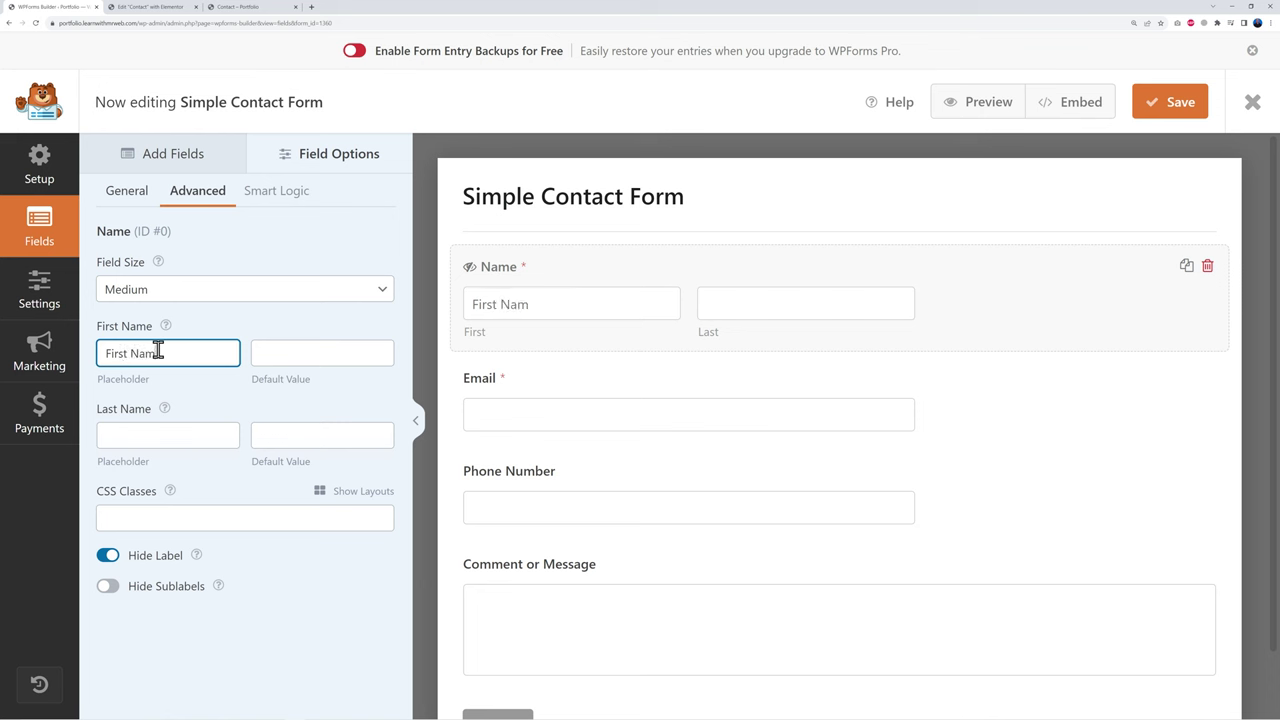
{"action": "left_click", "coordinate": [152, 431]}
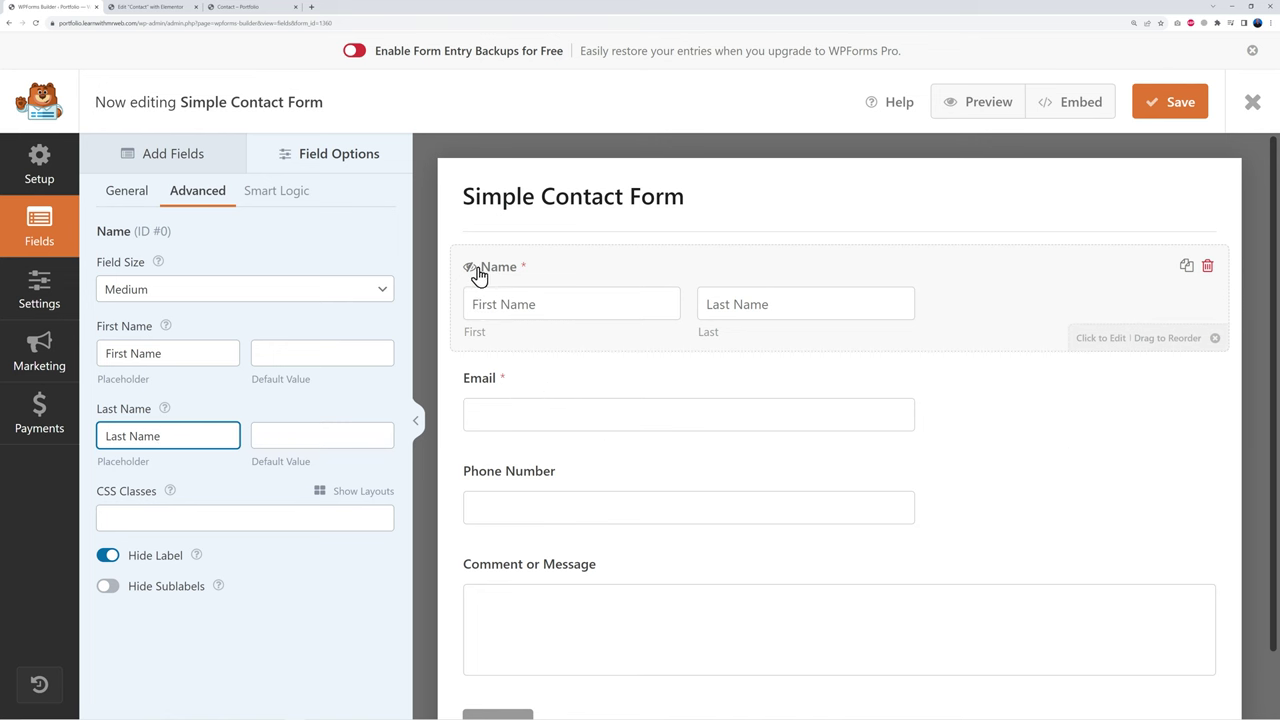
Step: Hide the Email and Phone Number labels, adding placeholders Email and Phone Number
{"action": "left_click", "coordinate": [531, 387]}
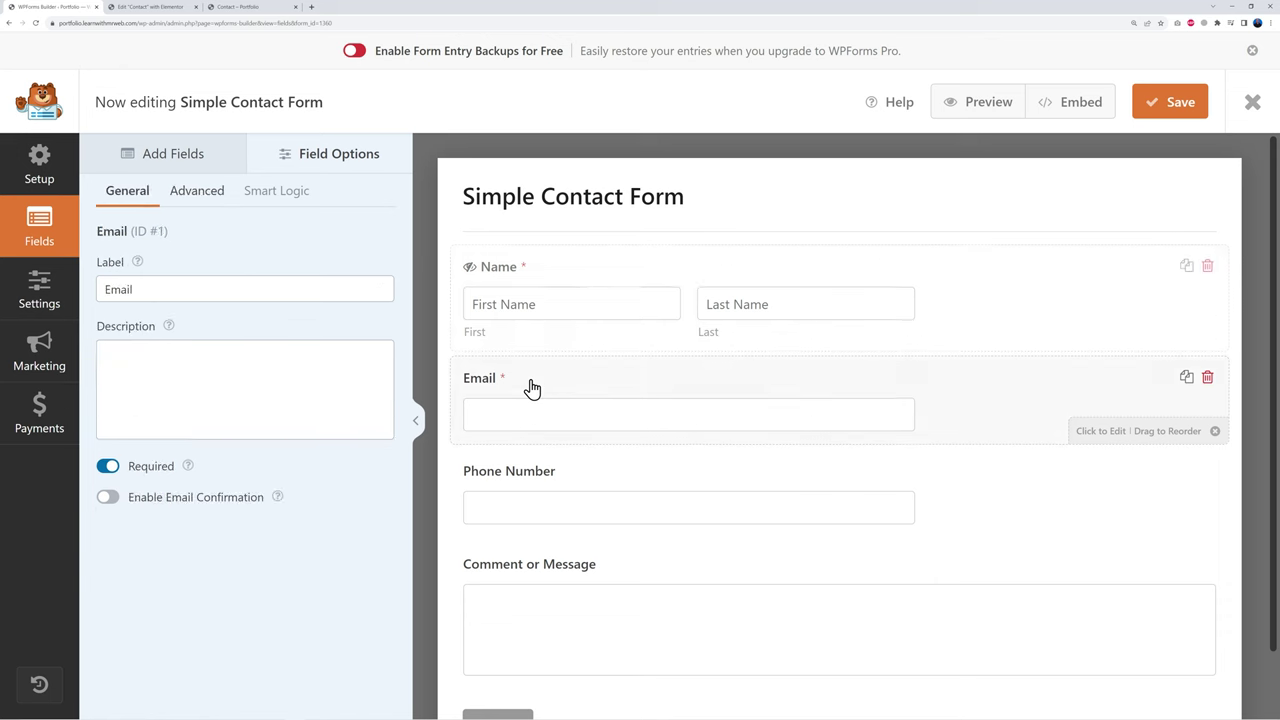
{"action": "left_click", "coordinate": [198, 198]}
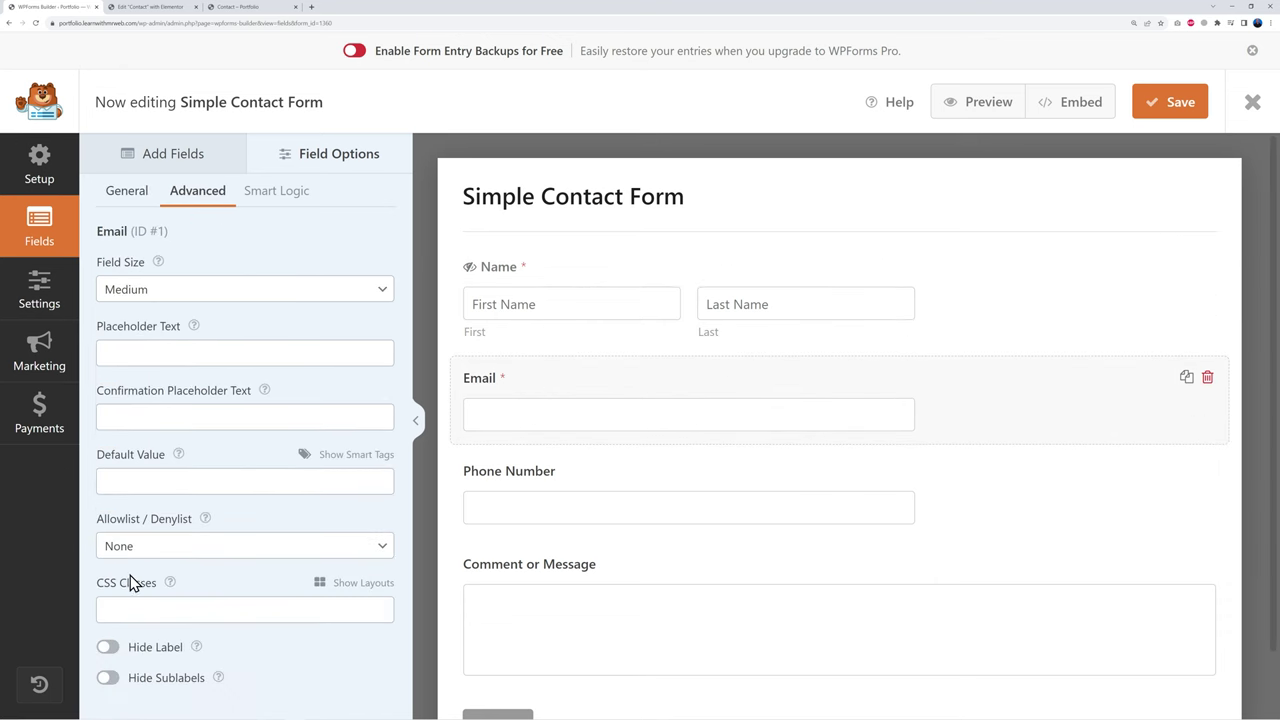
{"action": "left_click", "coordinate": [107, 648]}
{"action": "left_click", "coordinate": [193, 355]}
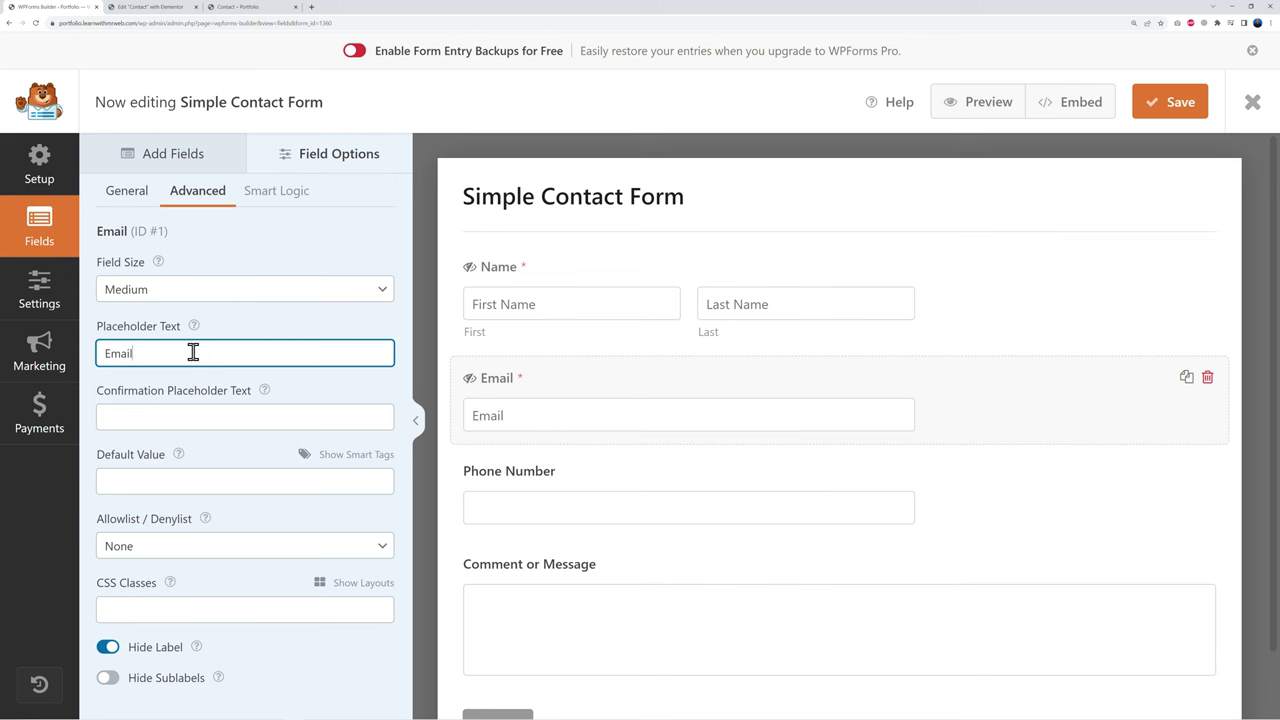
{"action": "left_click", "coordinate": [551, 487]}
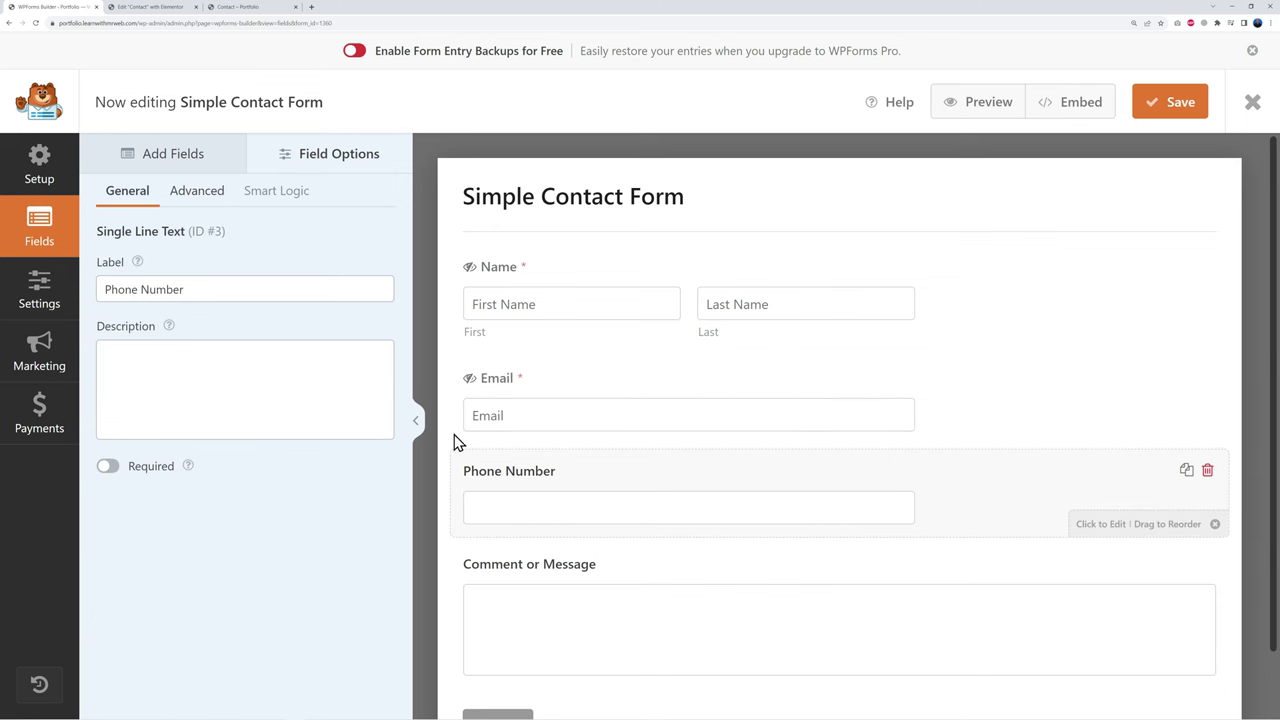
{"action": "left_click", "coordinate": [198, 196]}
{"action": "left_click", "coordinate": [106, 612]}
{"action": "left_click", "coordinate": [180, 352]}
{"action": "type", "text": "Phone Number"}
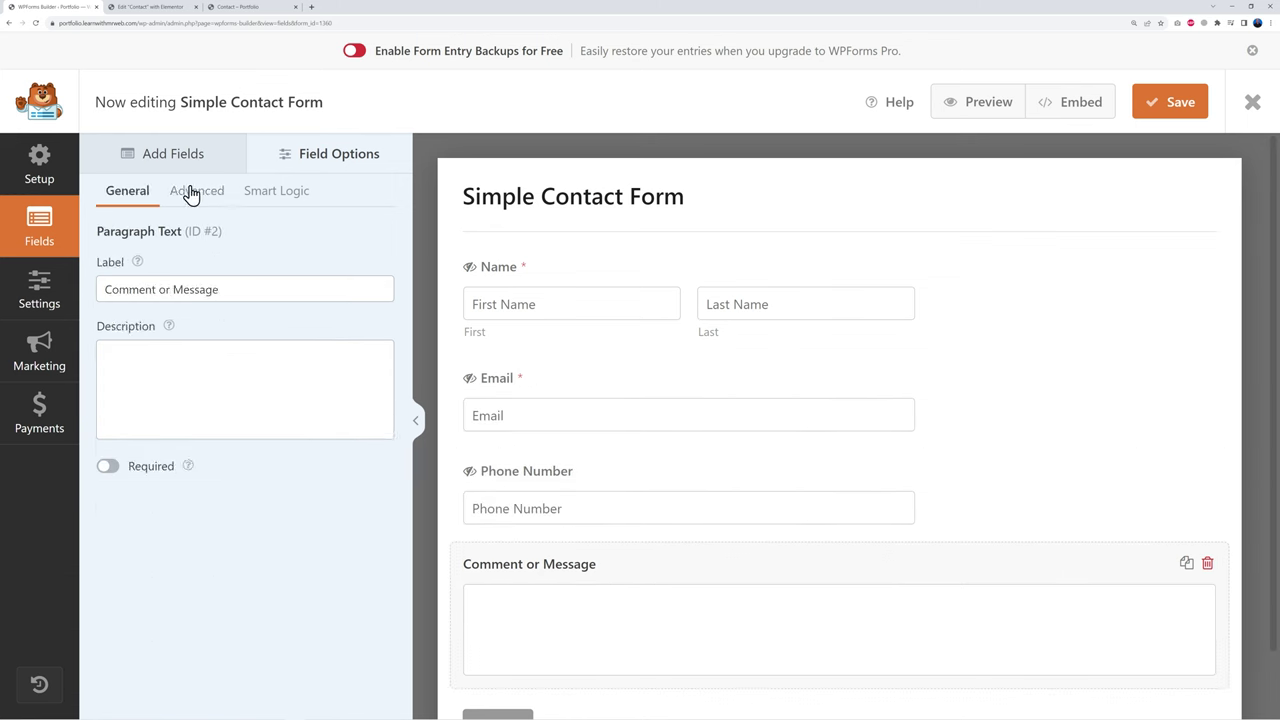
Step: Hide the Comment or Message label with a 'Comment or Message' placeholder, then save the form
{"action": "left_click", "coordinate": [198, 190]}
{"action": "left_click", "coordinate": [107, 549]}
{"action": "left_click", "coordinate": [177, 353]}
{"action": "type", "text": "Comment or Message"}
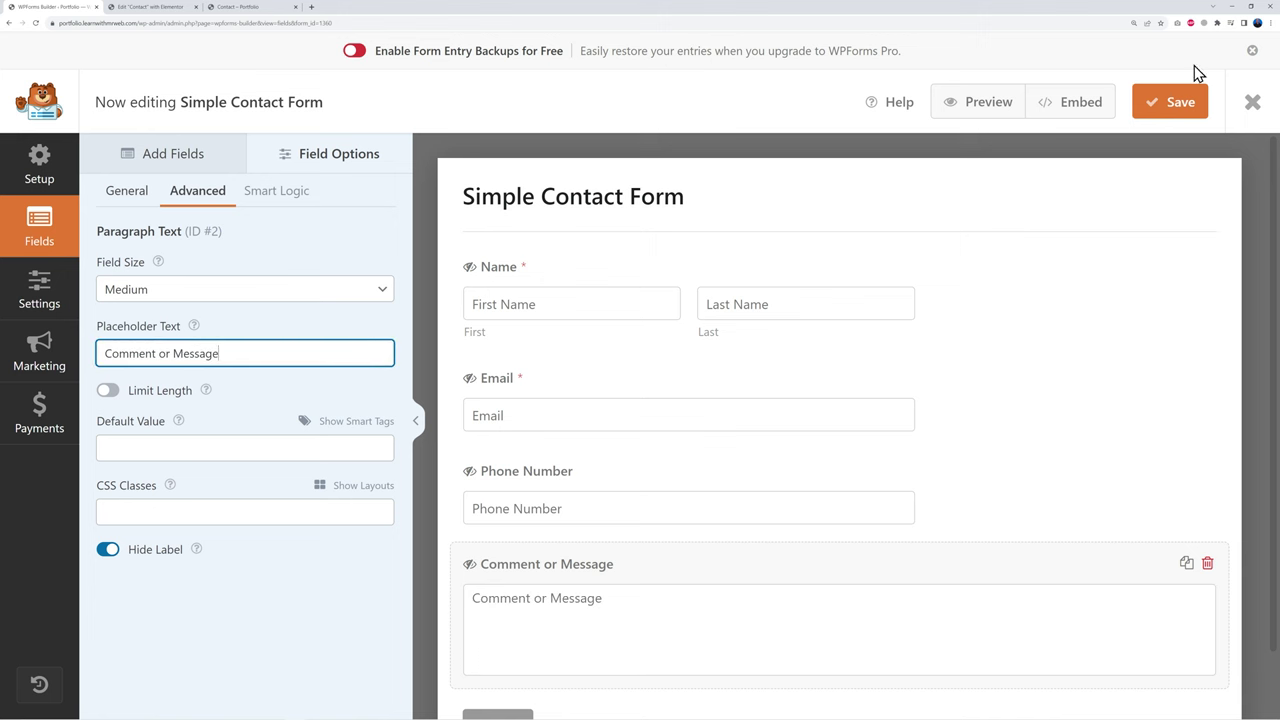
{"action": "left_click", "coordinate": [1176, 98]}
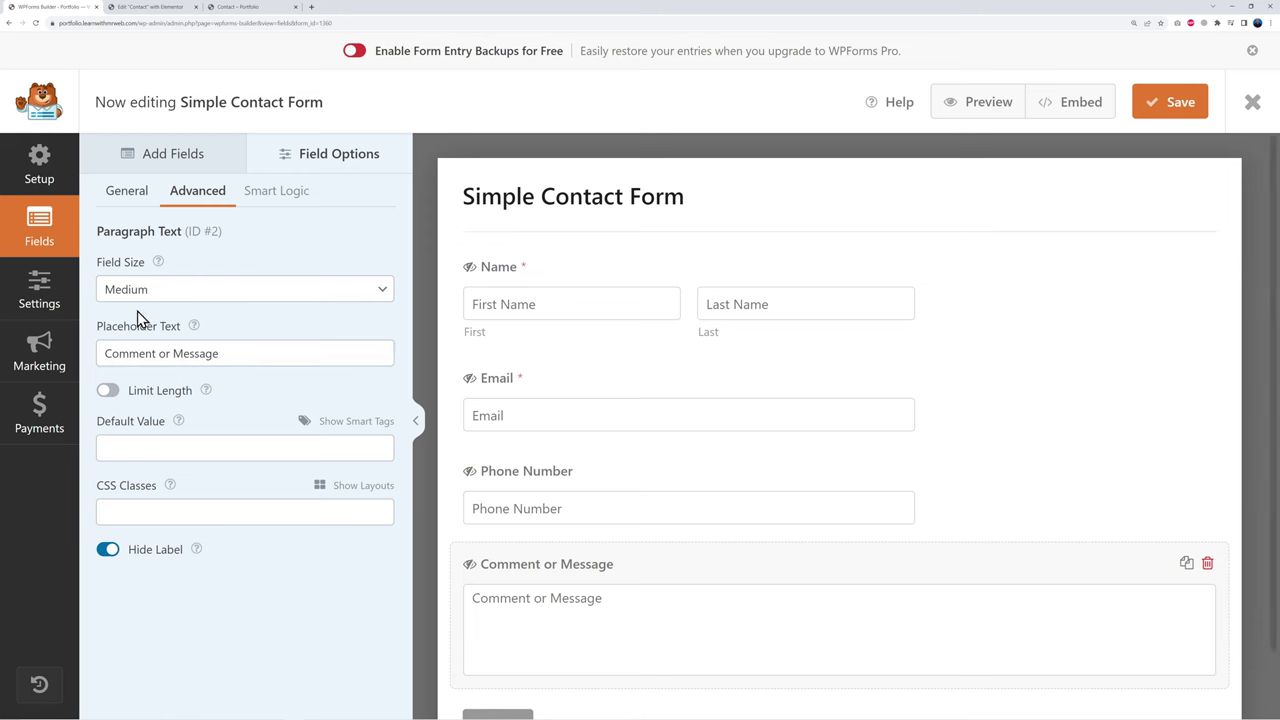
{"action": "left_click", "coordinate": [40, 295]}
Step: Replace {admin_email} in the notification's Send To field with the site's info@ address
{"action": "left_click", "coordinate": [170, 258]}
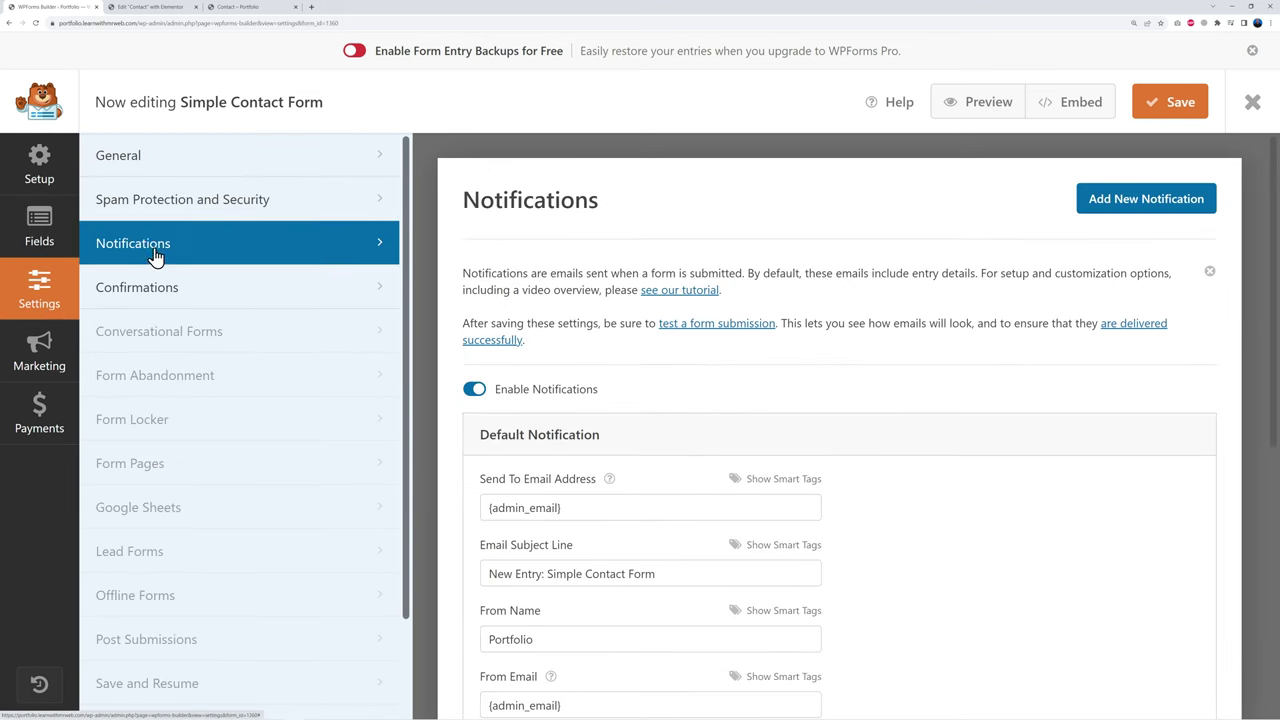
{"action": "scroll", "coordinate": [920, 426], "scroll_direction": "down", "scroll_amount": 3}
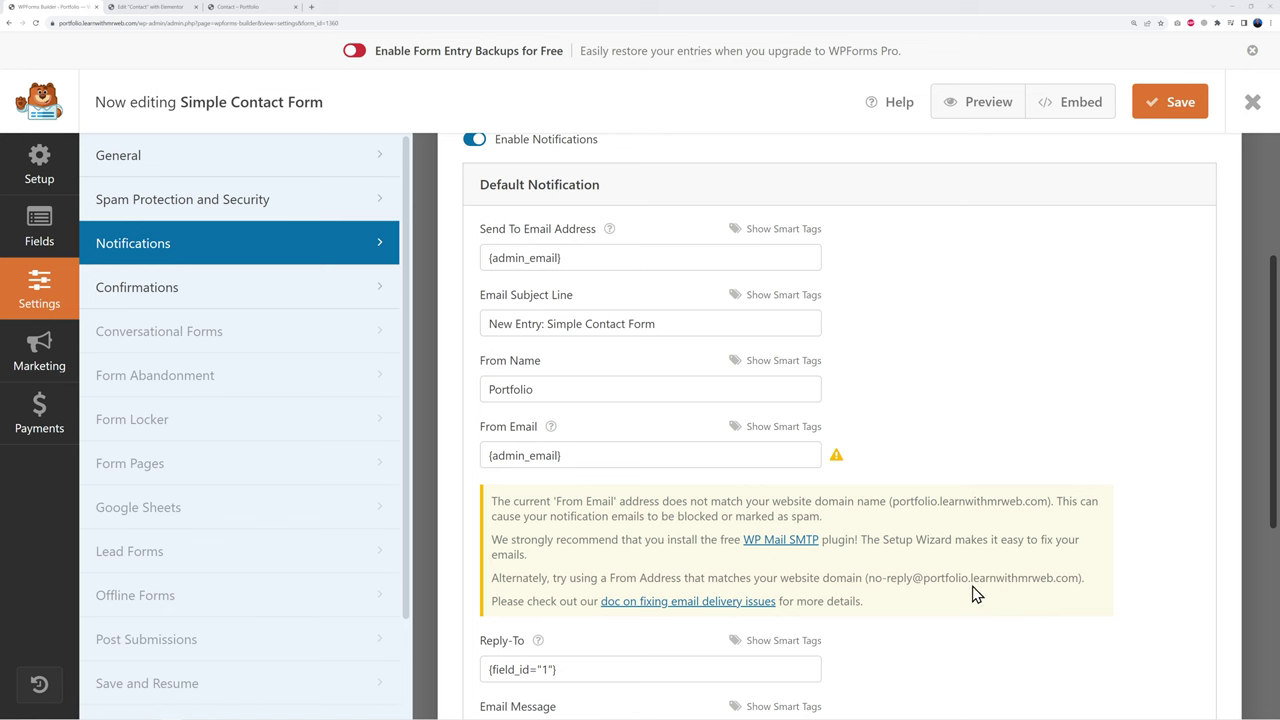
{"action": "left_click_drag", "start_coordinate": [971, 583], "coordinate": [1059, 584]}
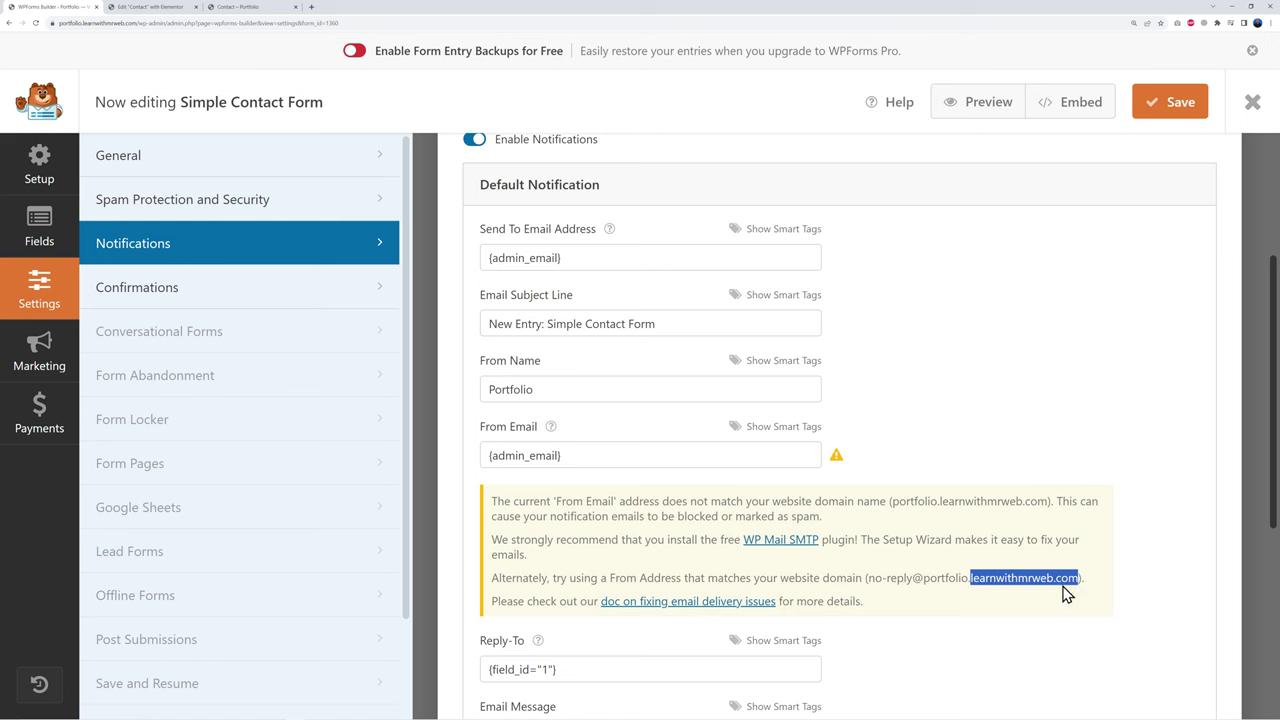
{"action": "left_click", "coordinate": [956, 418]}
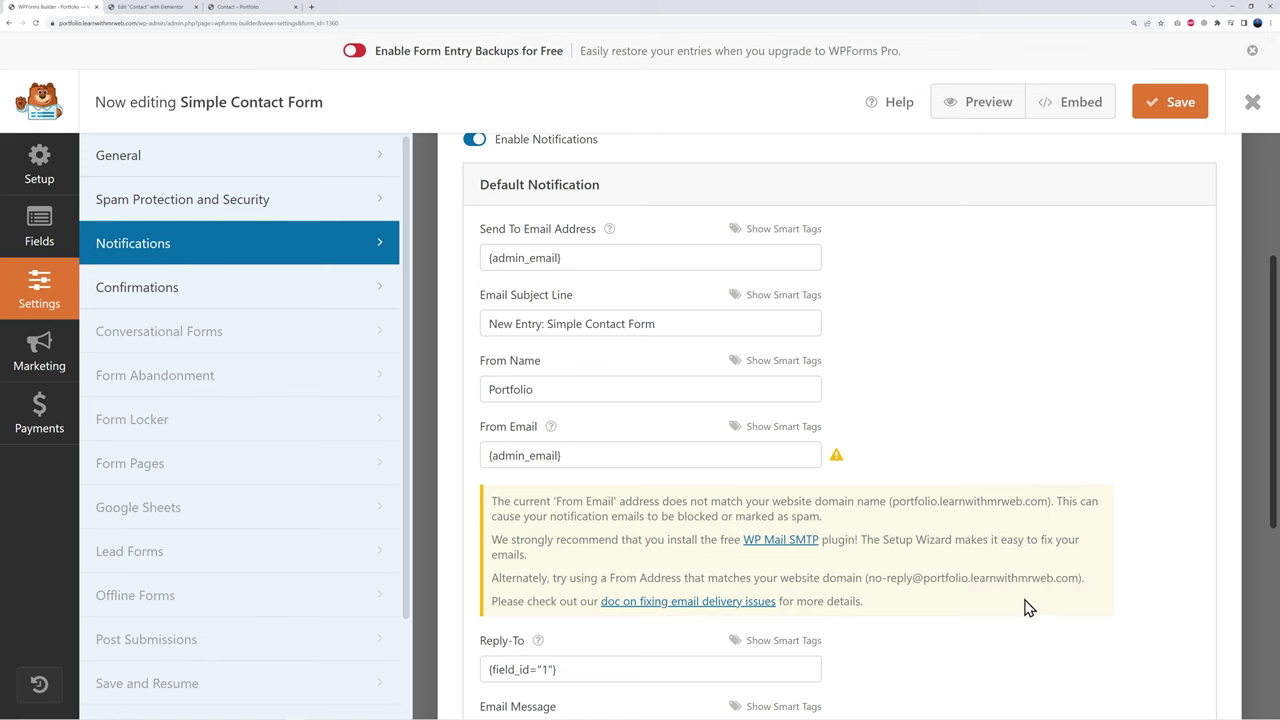
{"action": "left_click_drag", "start_coordinate": [626, 254], "coordinate": [470, 280]}
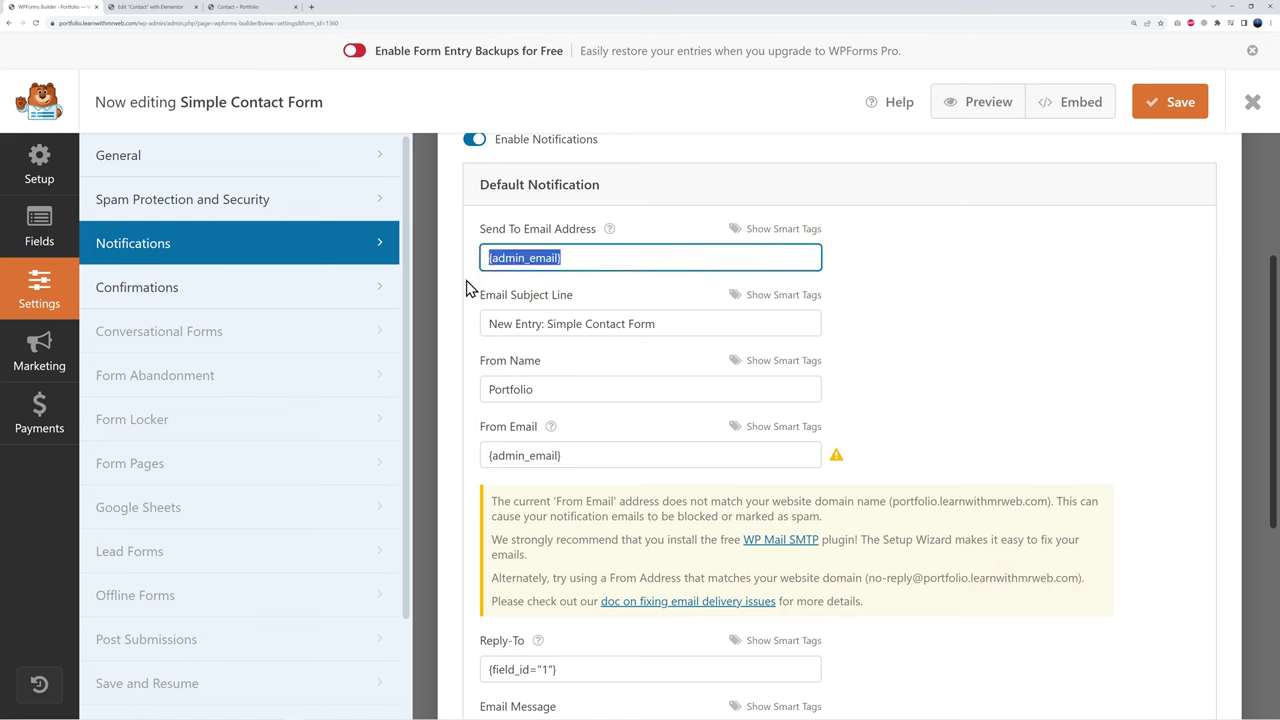
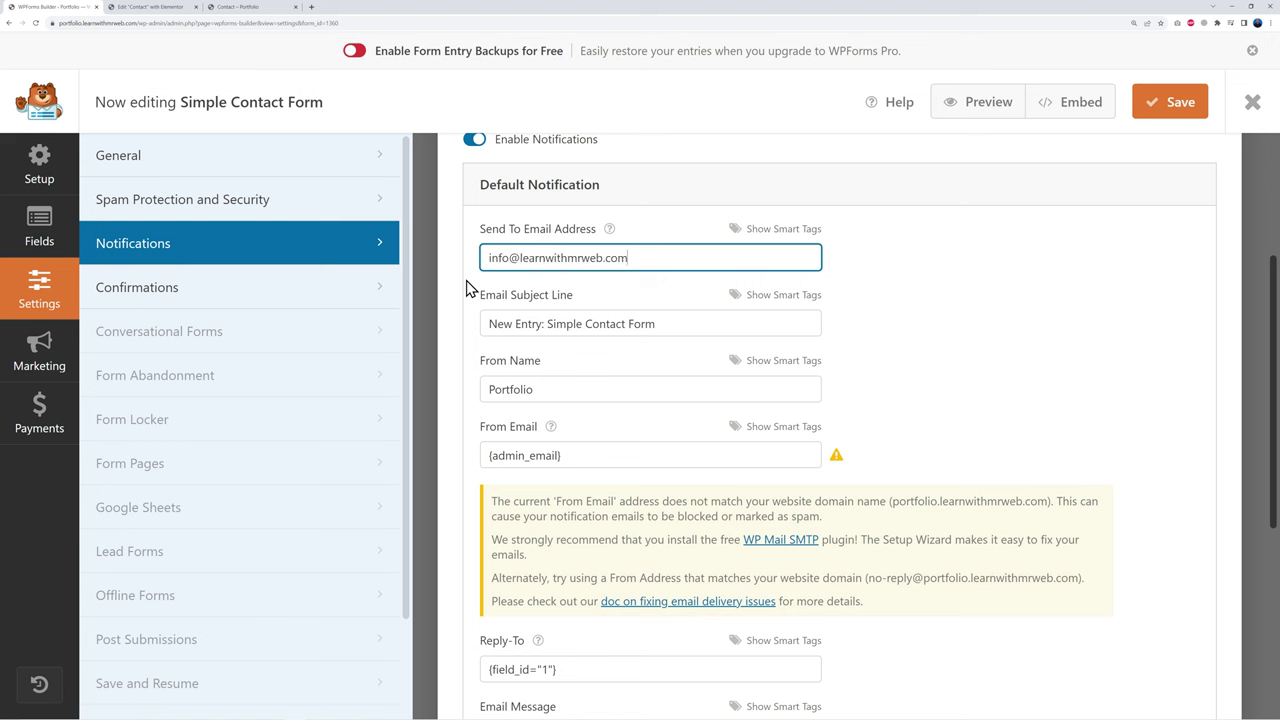
Step: Set the From Email to the site's info@ address, check Confirmations, save, and close the builder
{"action": "left_click_drag", "start_coordinate": [490, 455], "coordinate": [640, 455]}
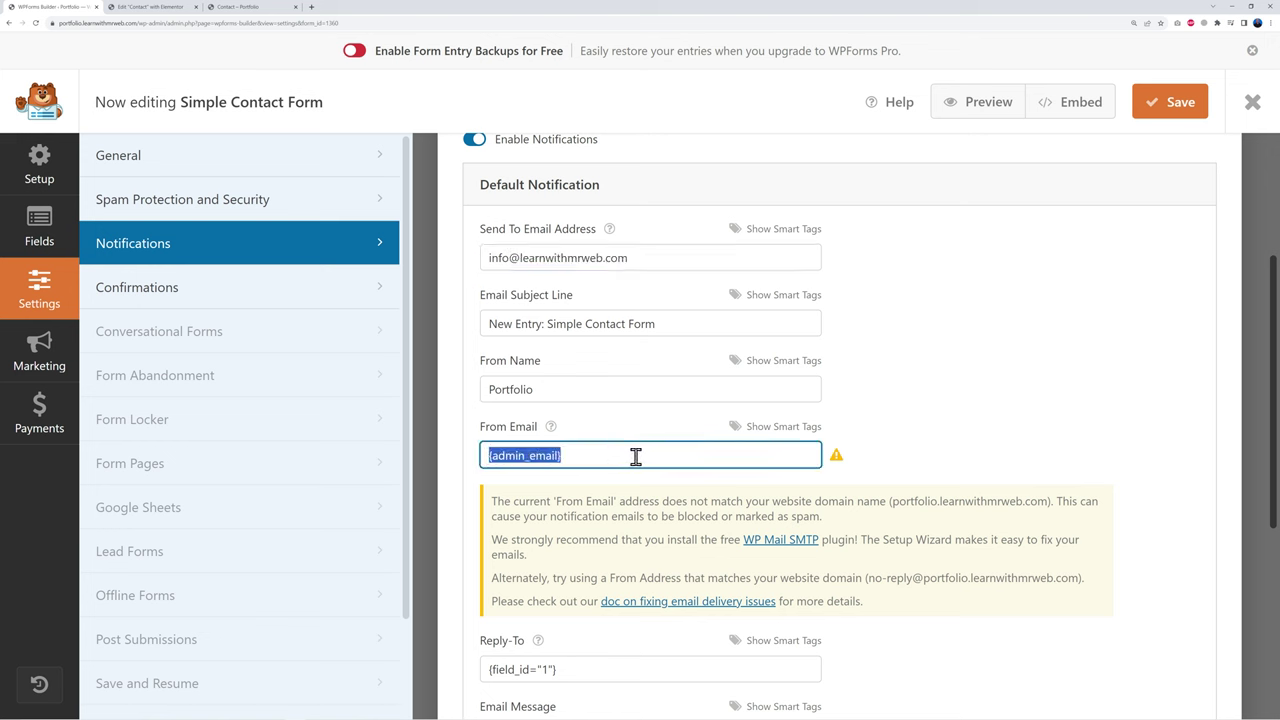
{"action": "key", "text": "BackSpace"}
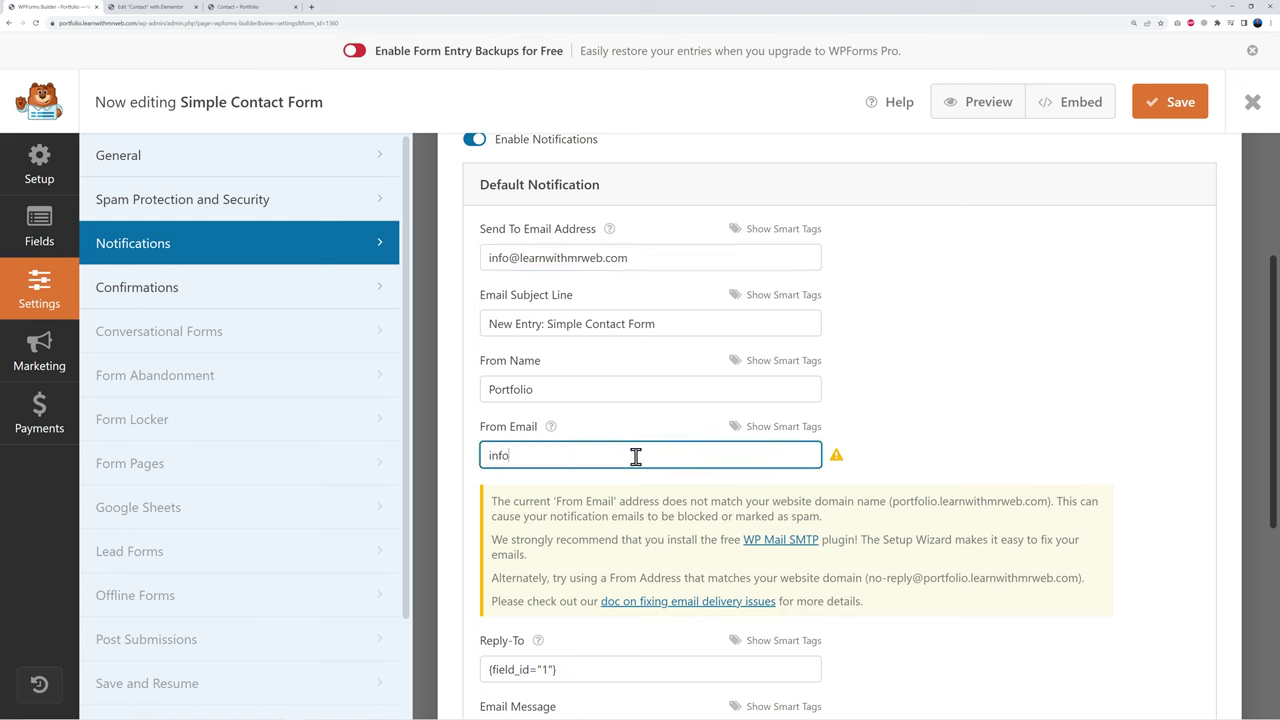
{"action": "left_click", "coordinate": [1001, 405]}
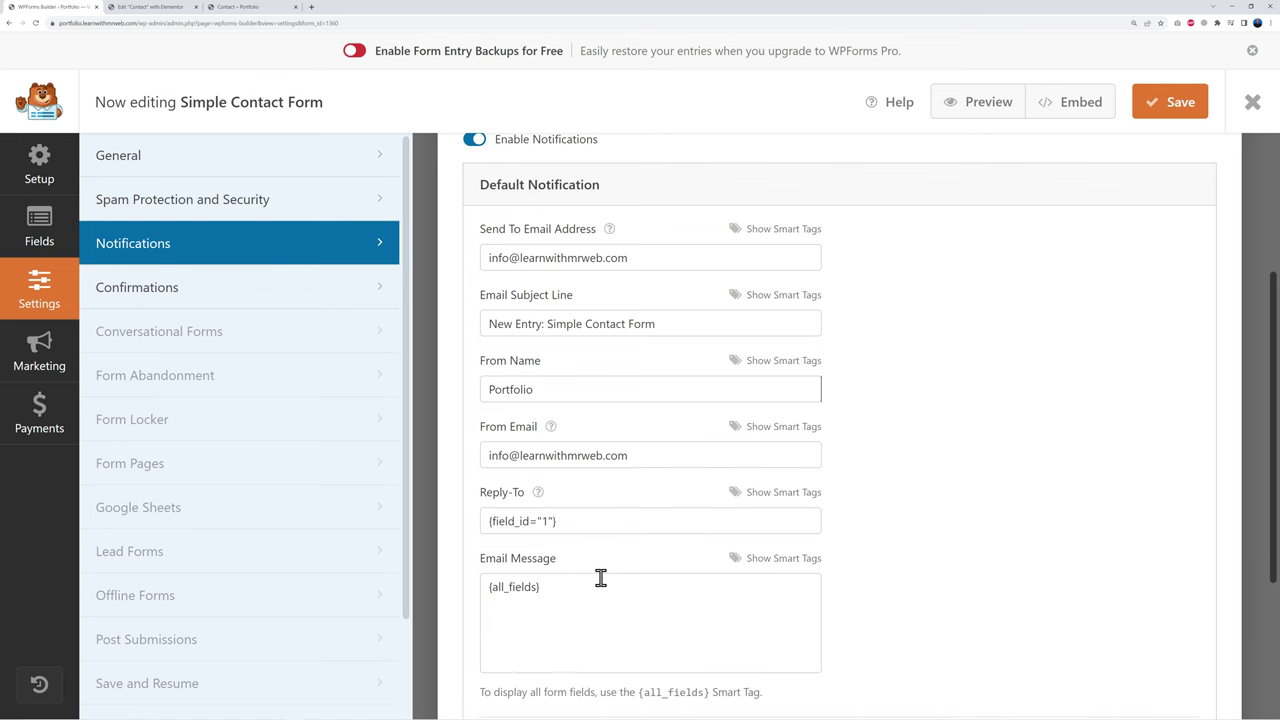
{"action": "left_click", "coordinate": [162, 292]}
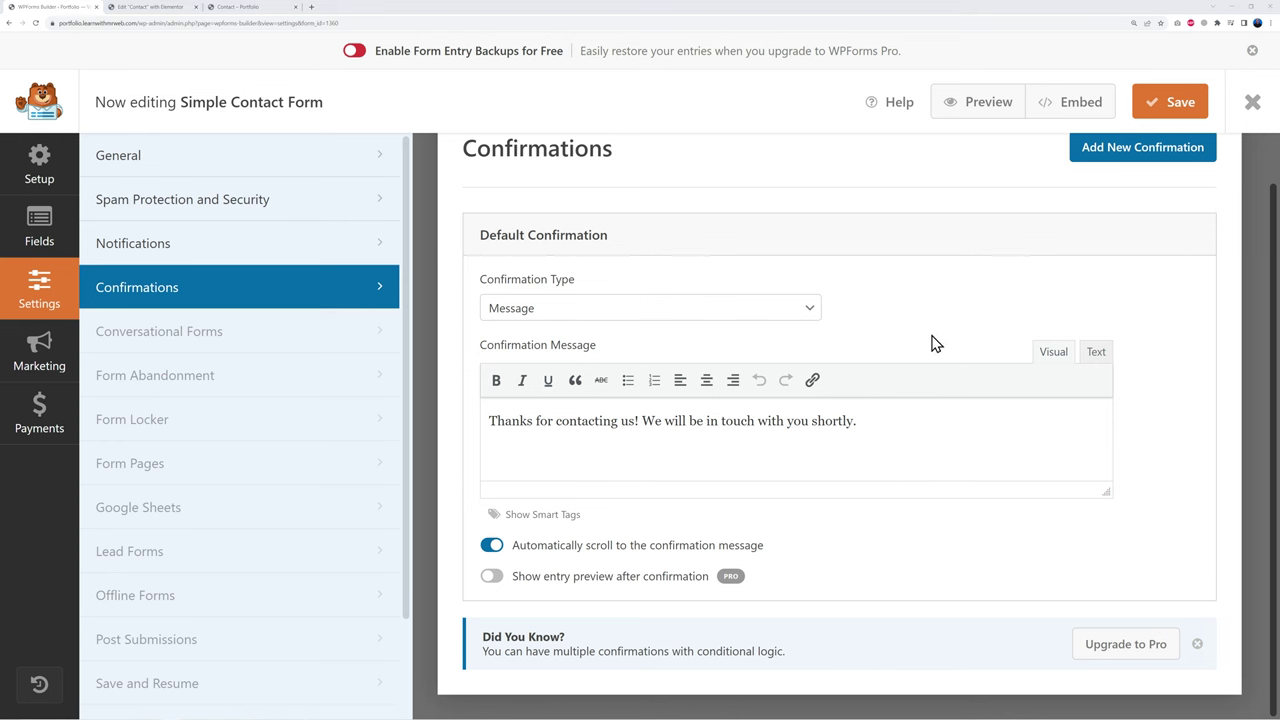
{"action": "left_click", "coordinate": [1165, 108]}
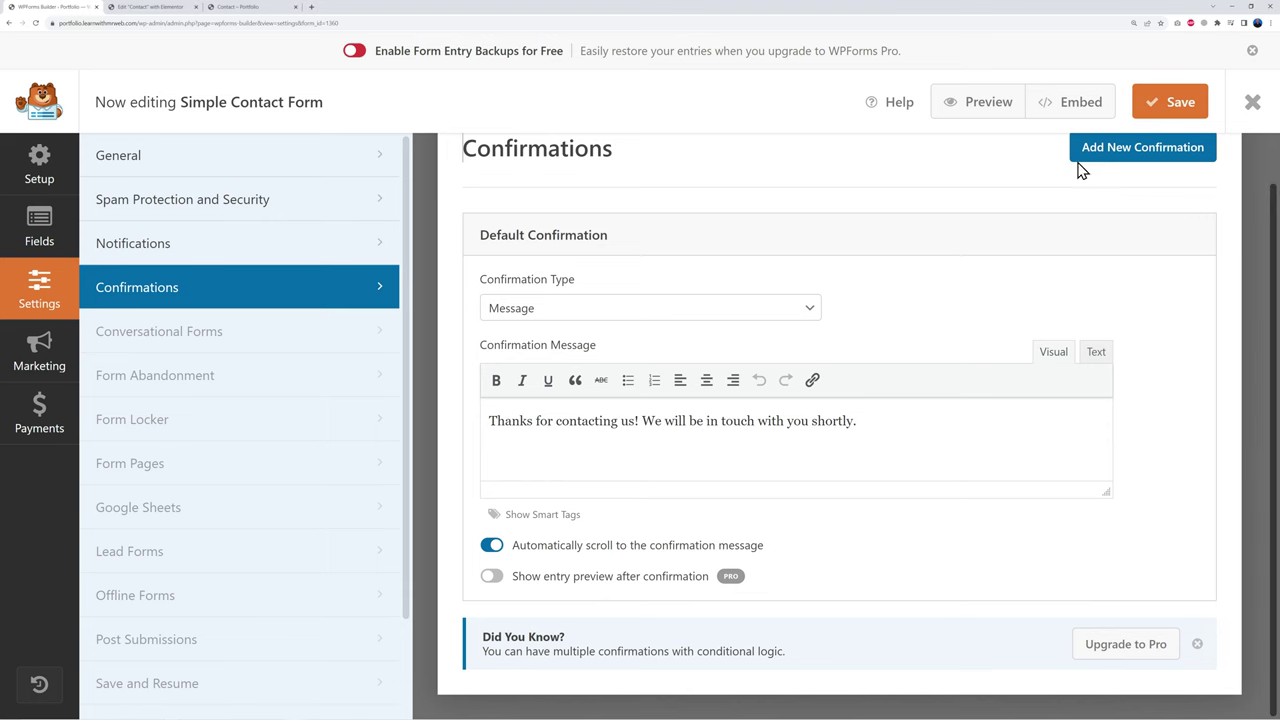
{"action": "left_click", "coordinate": [1251, 106]}
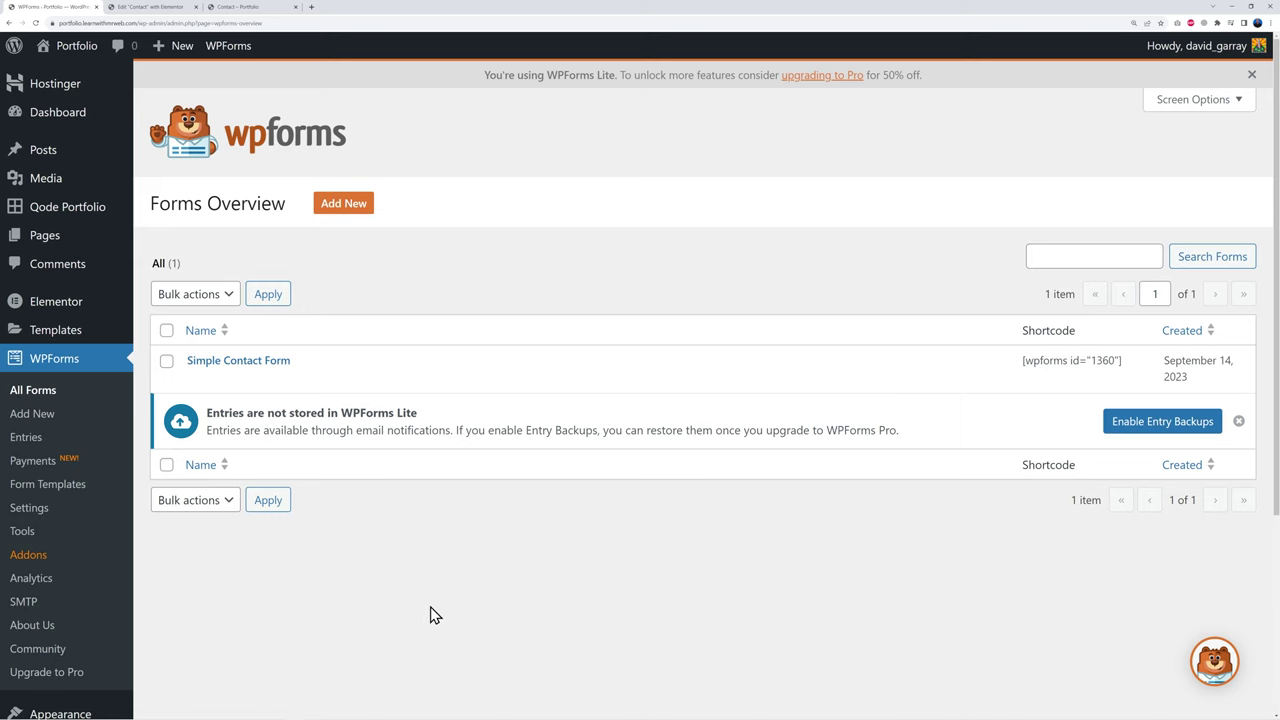
Step: Delete the Contact Form 7 widget and drop a Shortcode widget into the empty column
{"action": "left_click", "coordinate": [145, 8]}
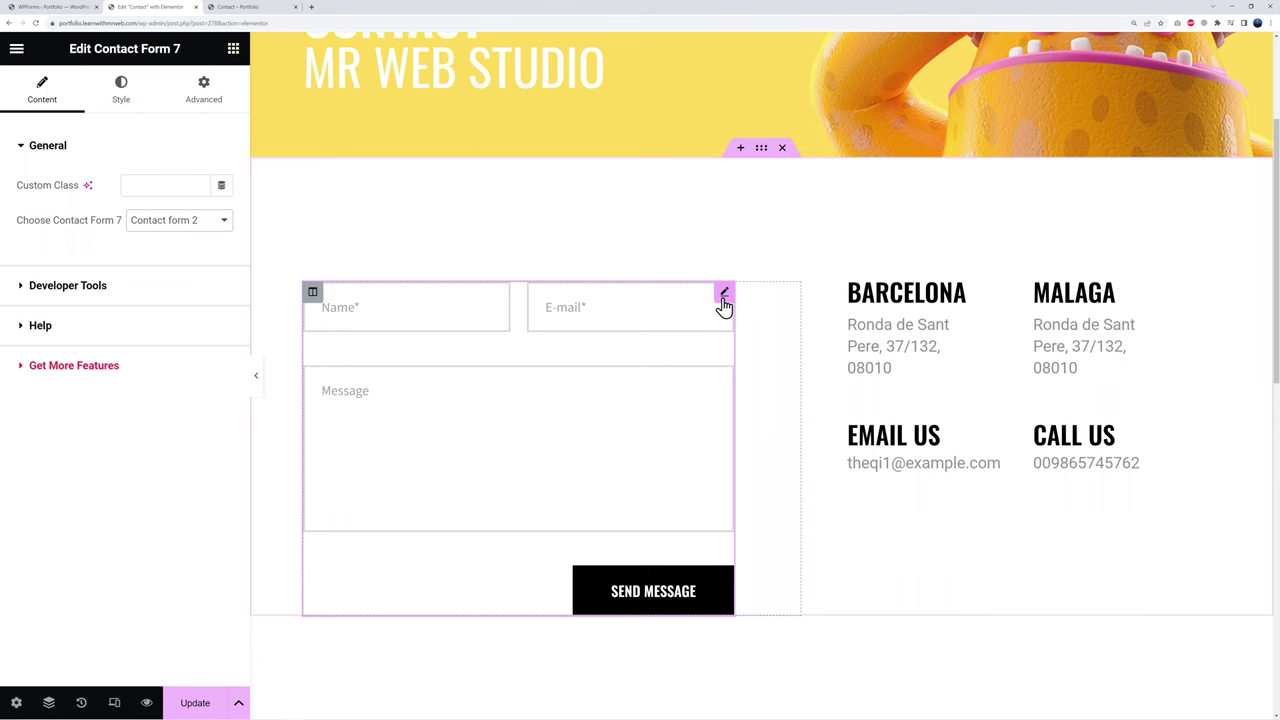
{"action": "right_click", "coordinate": [724, 300]}
{"action": "left_click", "coordinate": [766, 645]}
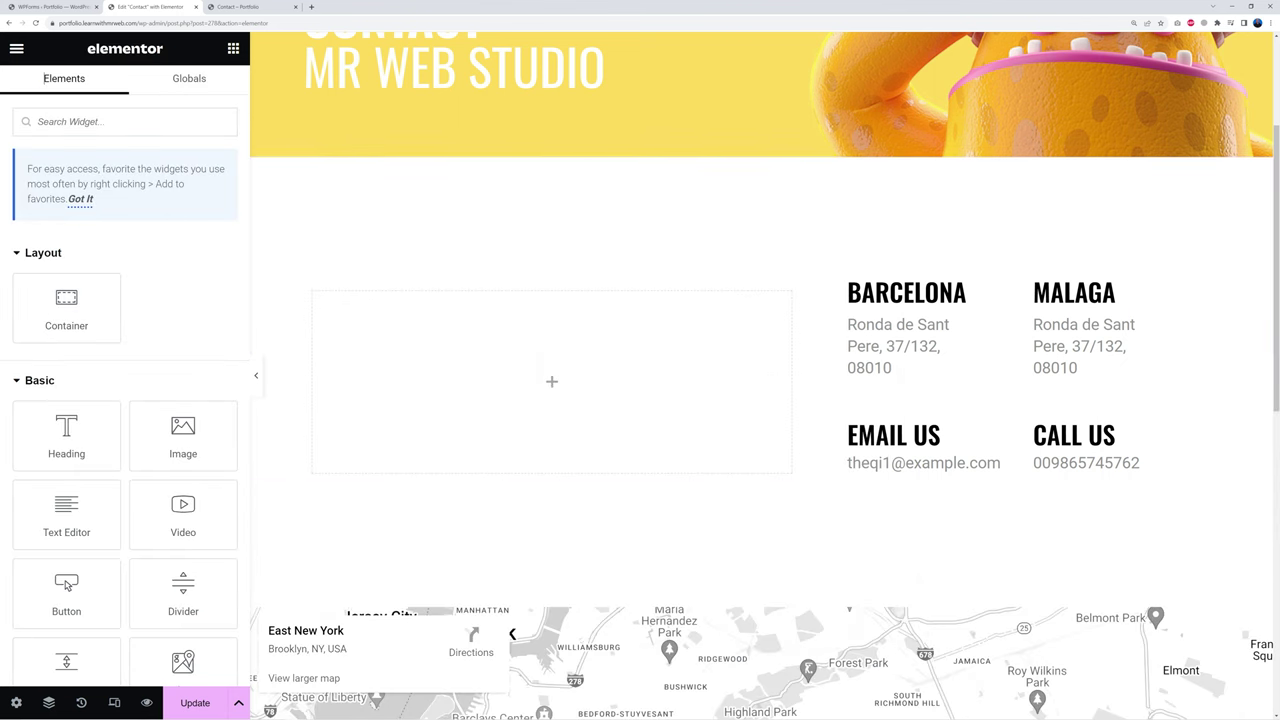
{"action": "left_click", "coordinate": [107, 122]}
{"action": "type", "text": "short"}
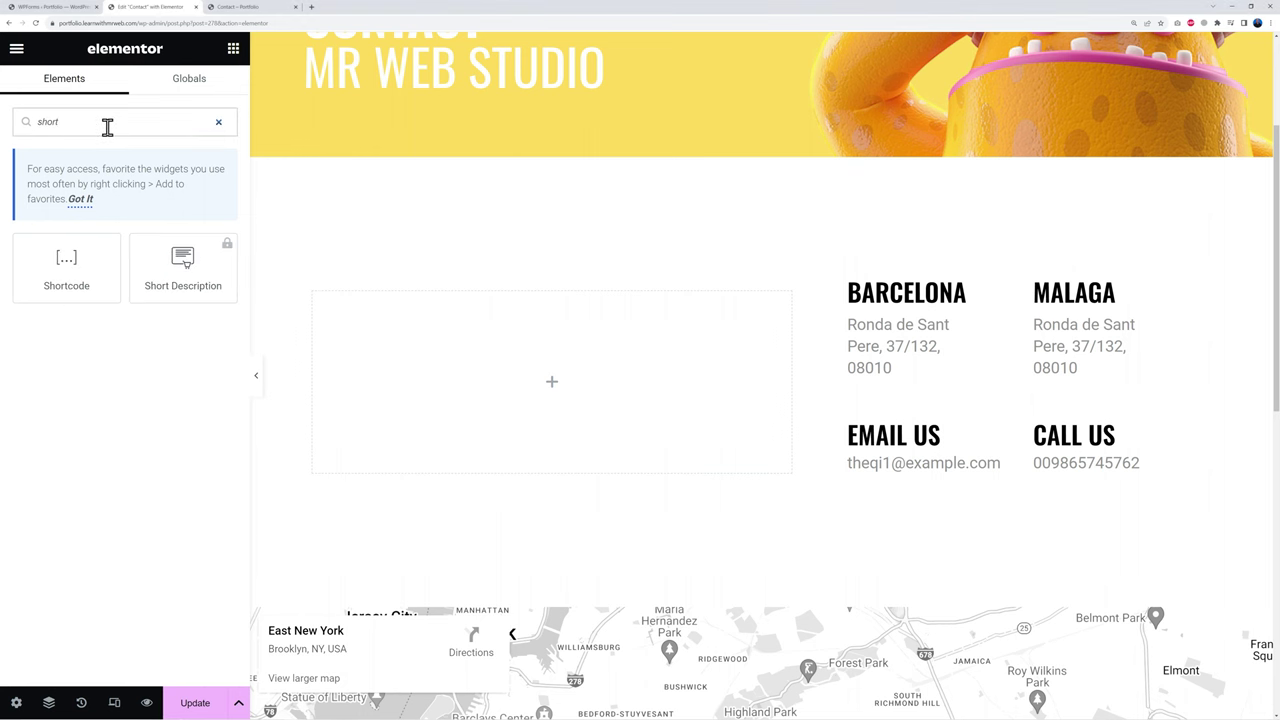
{"action": "left_click_drag", "start_coordinate": [66, 265], "coordinate": [533, 369]}
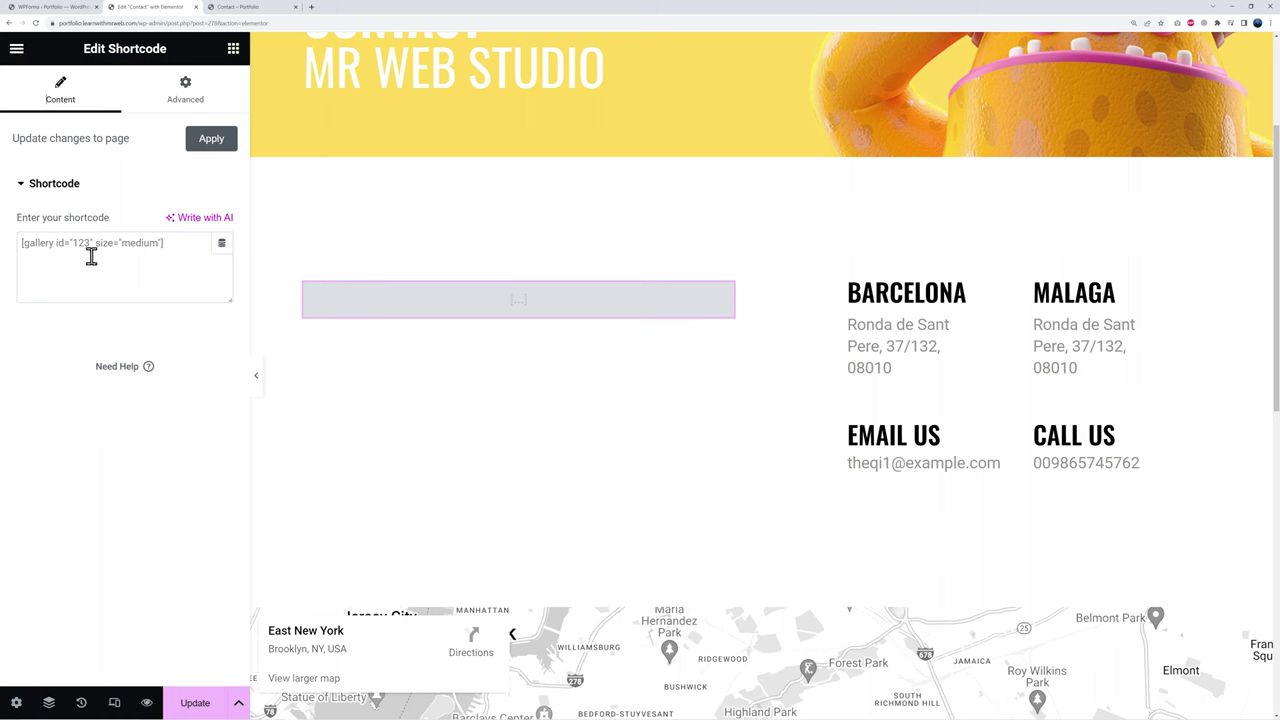
Step: Paste the Simple Contact Form shortcode [wpforms id="1360"] into the Shortcode widget
{"action": "left_click", "coordinate": [60, 8]}
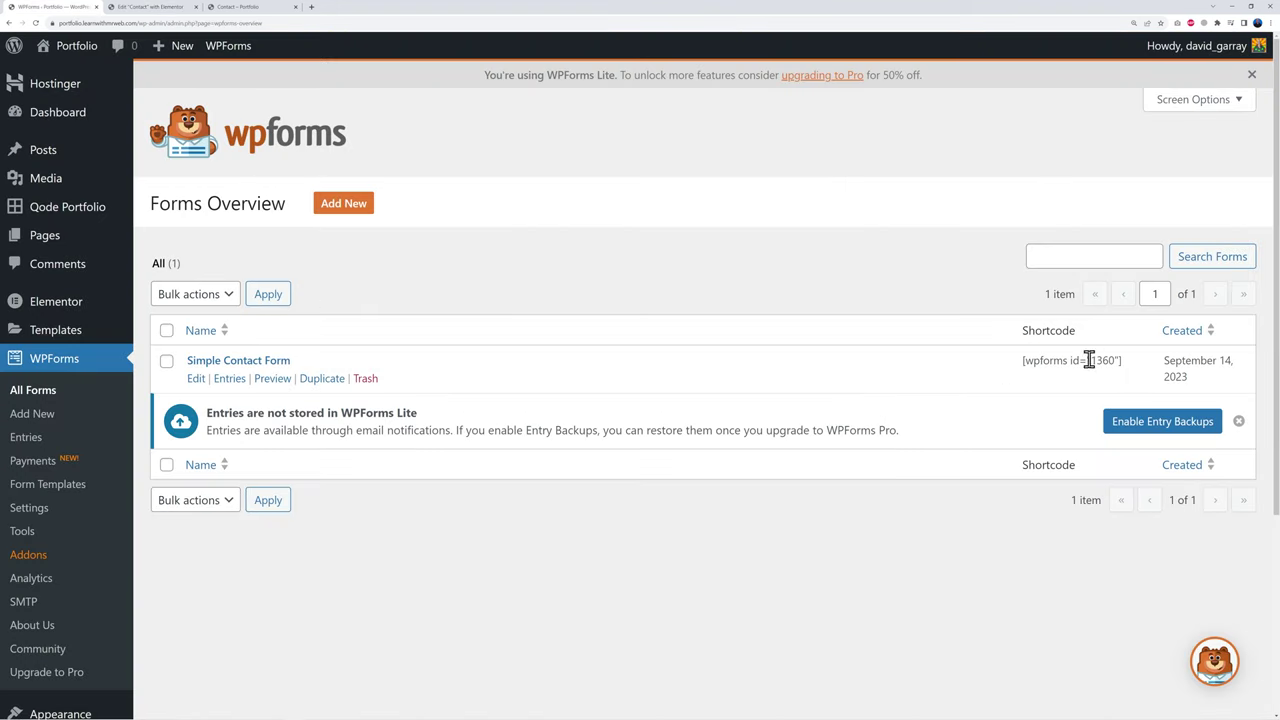
{"action": "left_click_drag", "start_coordinate": [1025, 365], "coordinate": [1137, 371]}
{"action": "key", "text": "ctrl+c"}
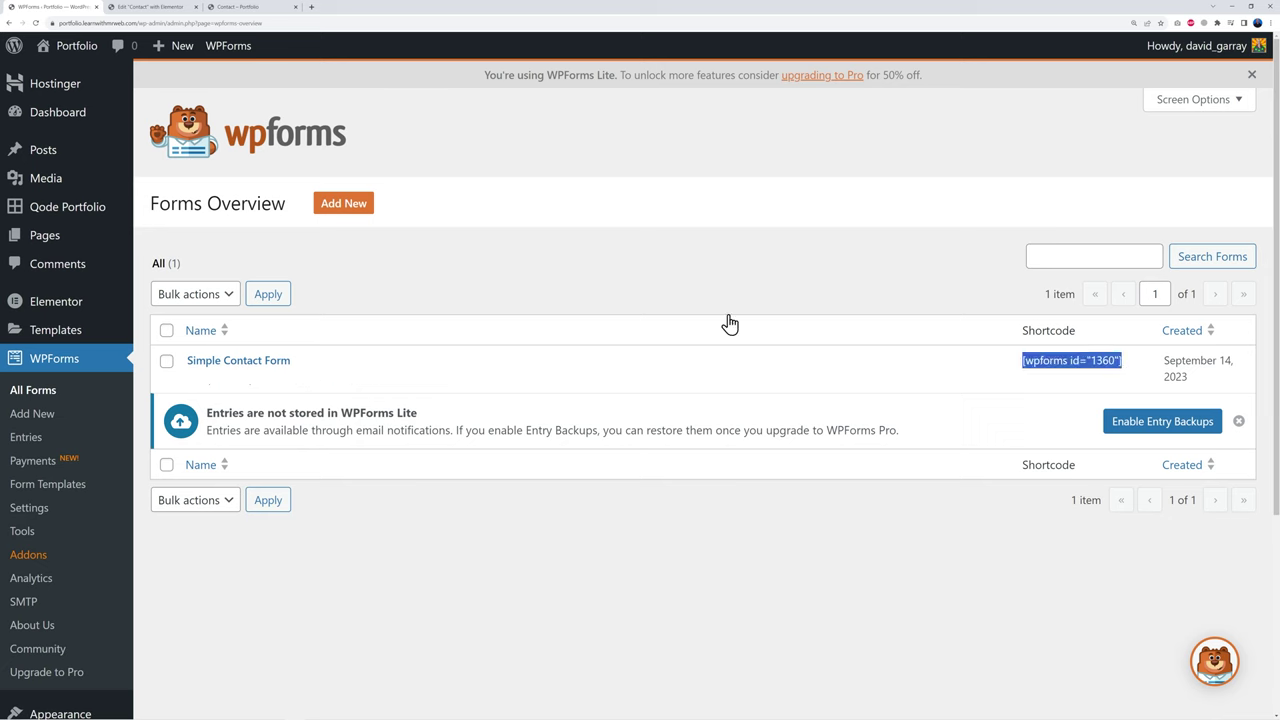
{"action": "left_click", "coordinate": [145, 8]}
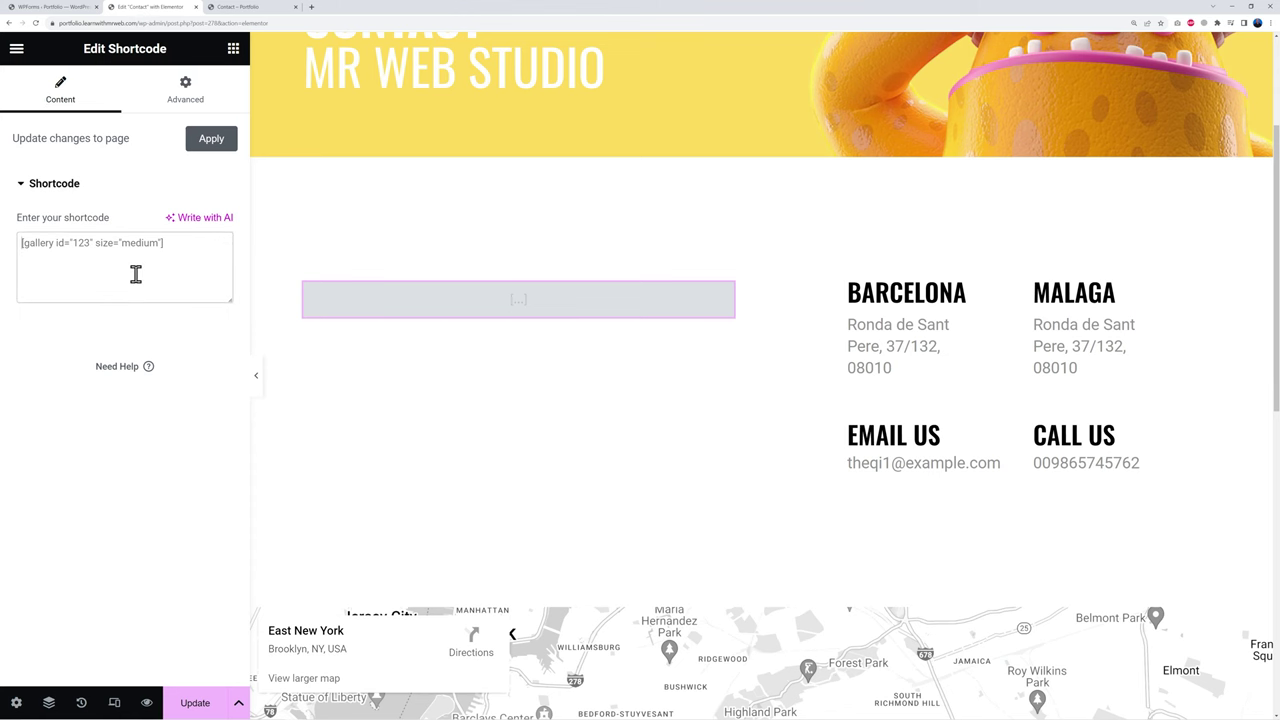
{"action": "left_click", "coordinate": [136, 274]}
{"action": "key", "text": "ctrl+v"}
Step: Update the Contact page and reload it on the live site
{"action": "scroll", "coordinate": [722, 434], "scroll_direction": "down", "scroll_amount": 1}
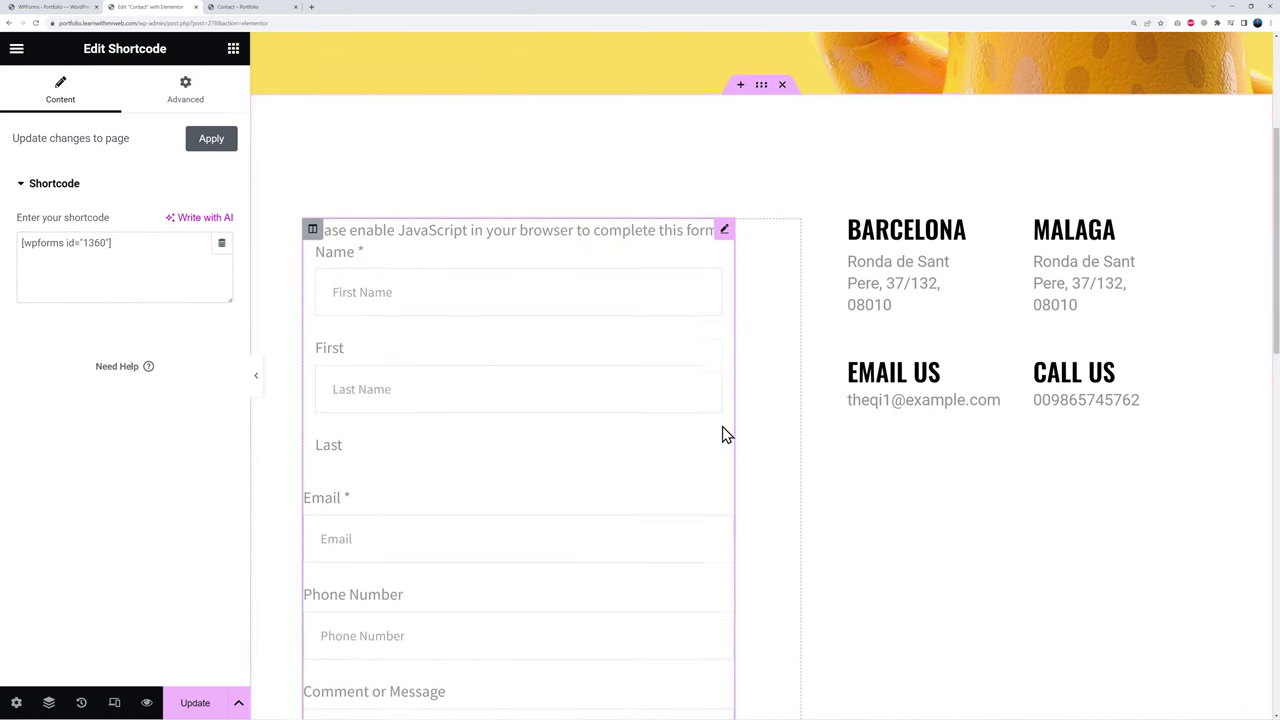
{"action": "scroll", "coordinate": [703, 474], "scroll_direction": "down", "scroll_amount": 3}
{"action": "scroll", "coordinate": [703, 476], "scroll_direction": "up", "scroll_amount": 2}
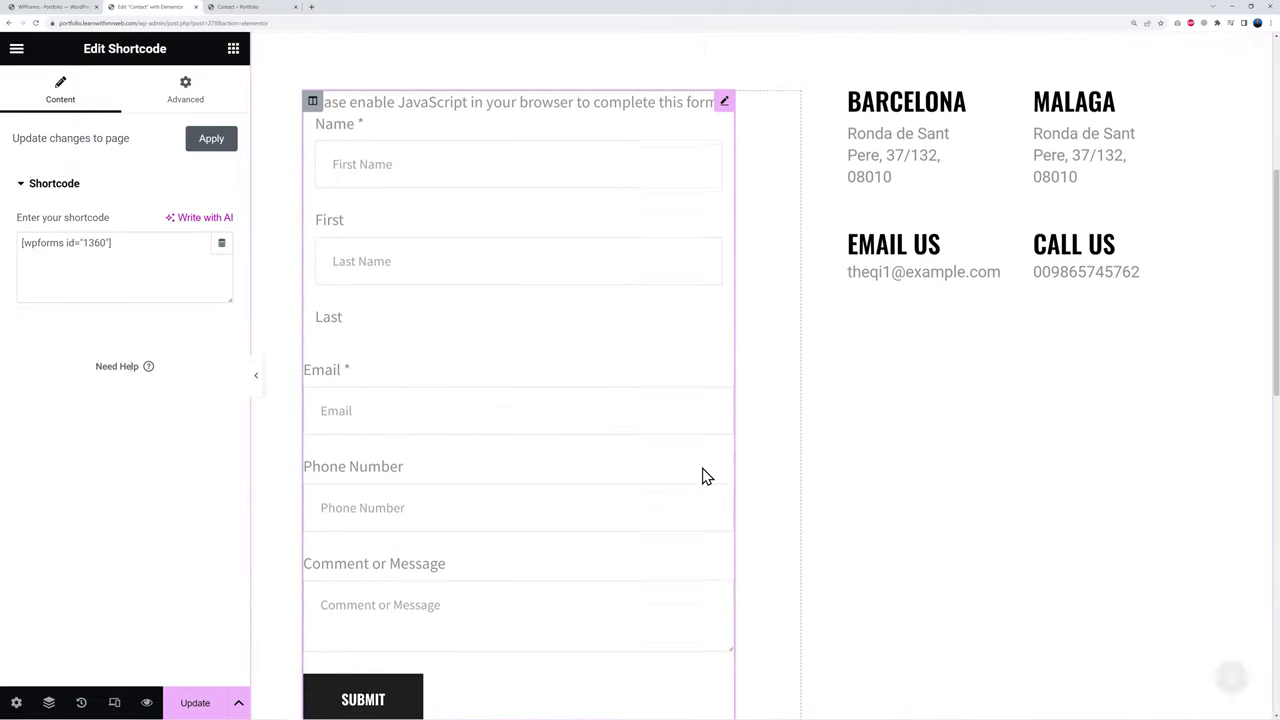
{"action": "scroll", "coordinate": [703, 474], "scroll_direction": "up", "scroll_amount": 1}
{"action": "left_click", "coordinate": [205, 700]}
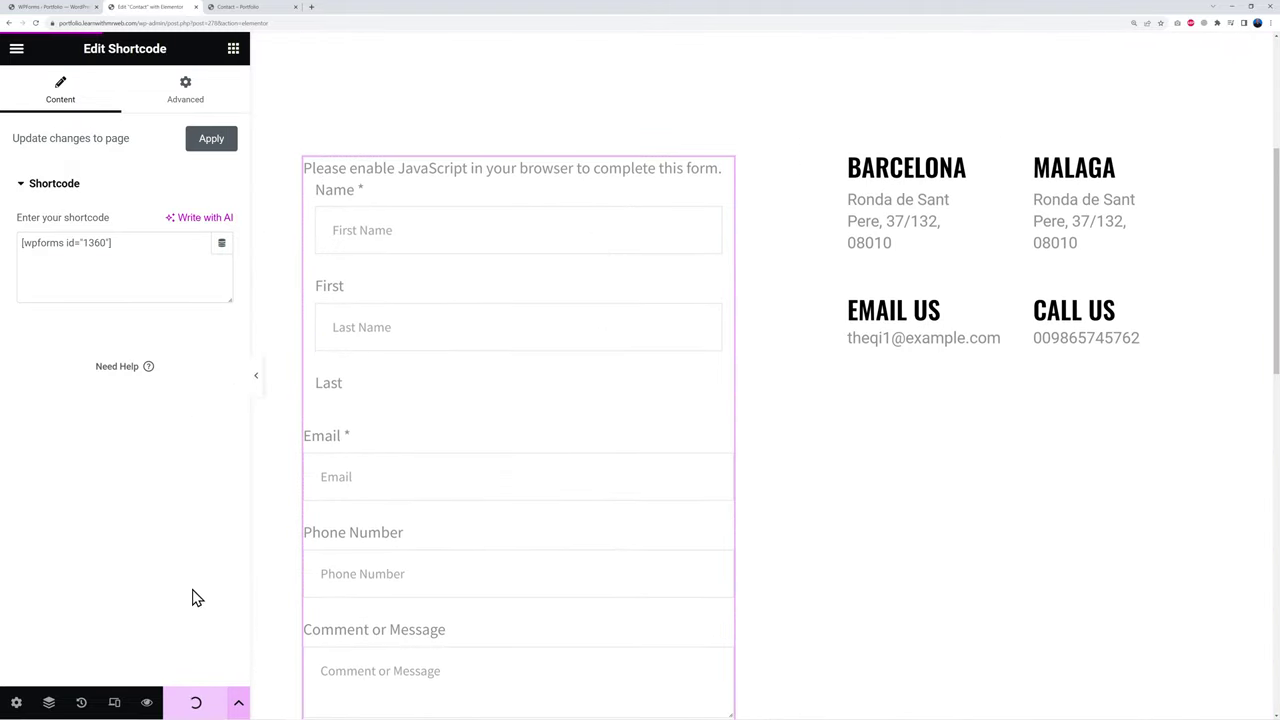
{"action": "left_click", "coordinate": [249, 9]}
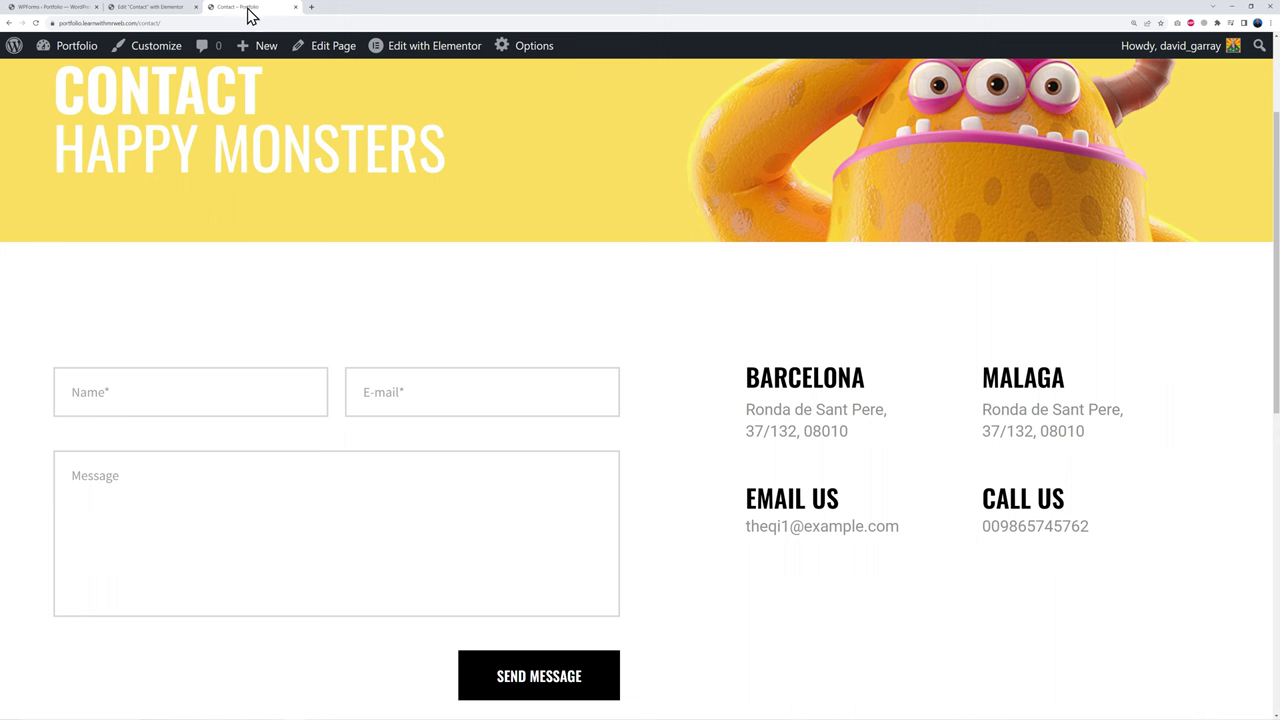
{"action": "left_click", "coordinate": [35, 22]}
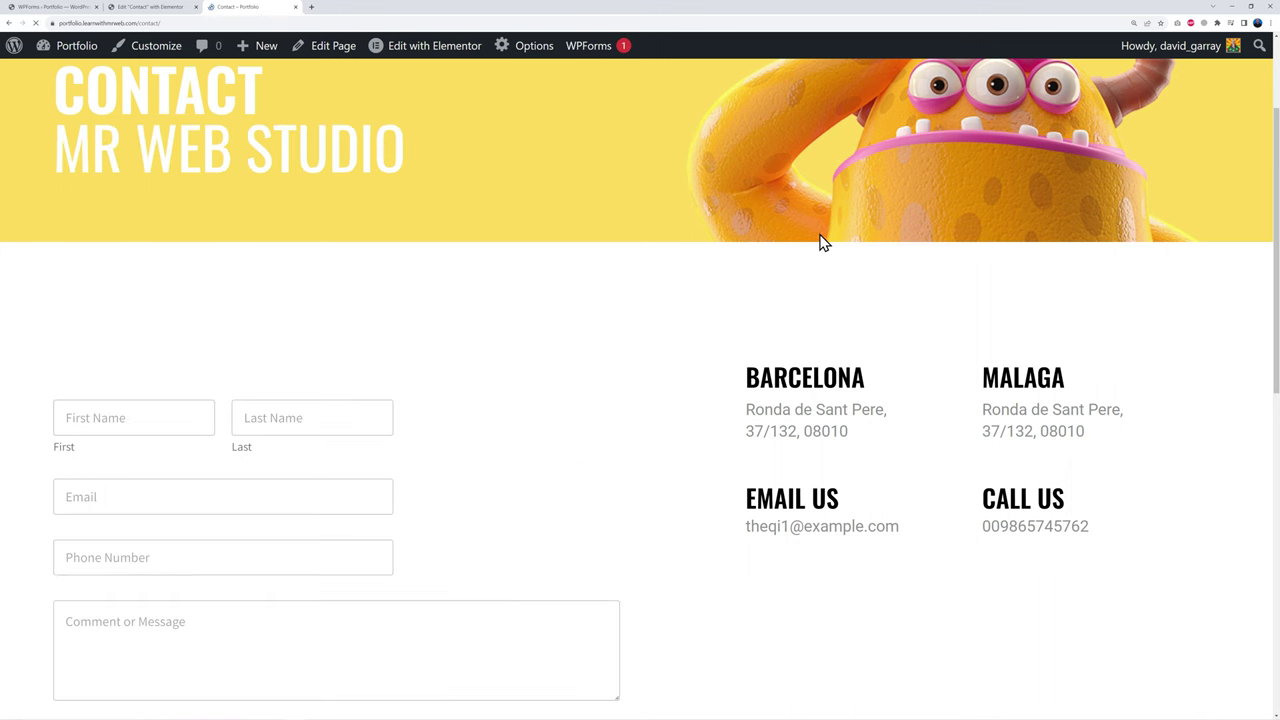
Step: Turn on Hide Sublabels for the Simple Contact Form's Name field and close the builder
{"action": "scroll", "coordinate": [724, 383], "scroll_direction": "down", "scroll_amount": 1}
{"action": "scroll", "coordinate": [724, 383], "scroll_direction": "down", "scroll_amount": 1}
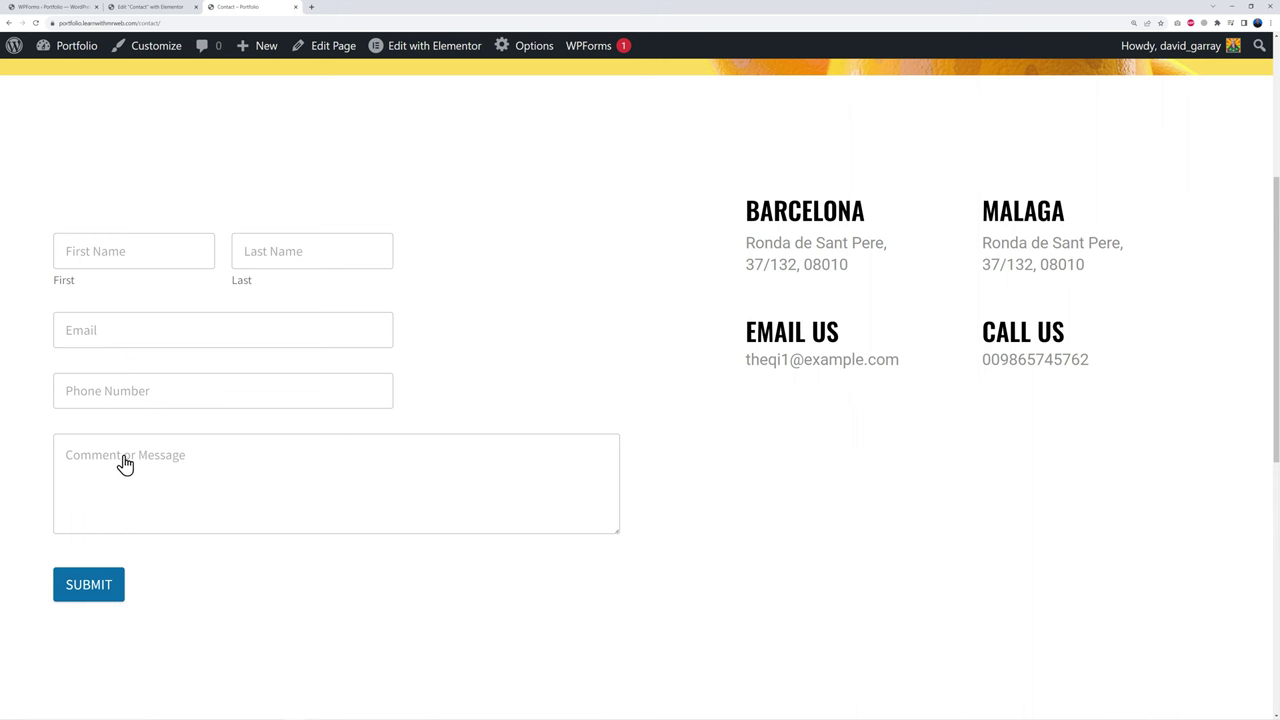
{"action": "scroll", "coordinate": [783, 545], "scroll_direction": "up", "scroll_amount": 1}
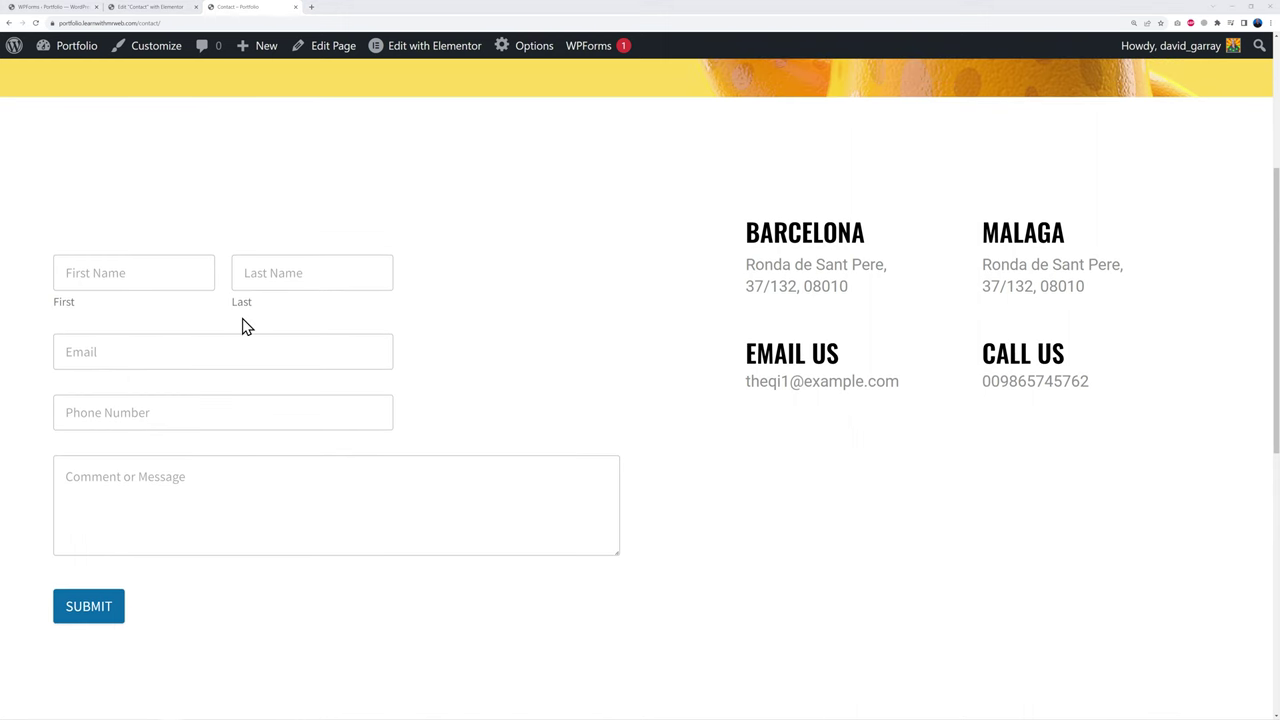
{"action": "left_click", "coordinate": [72, 10]}
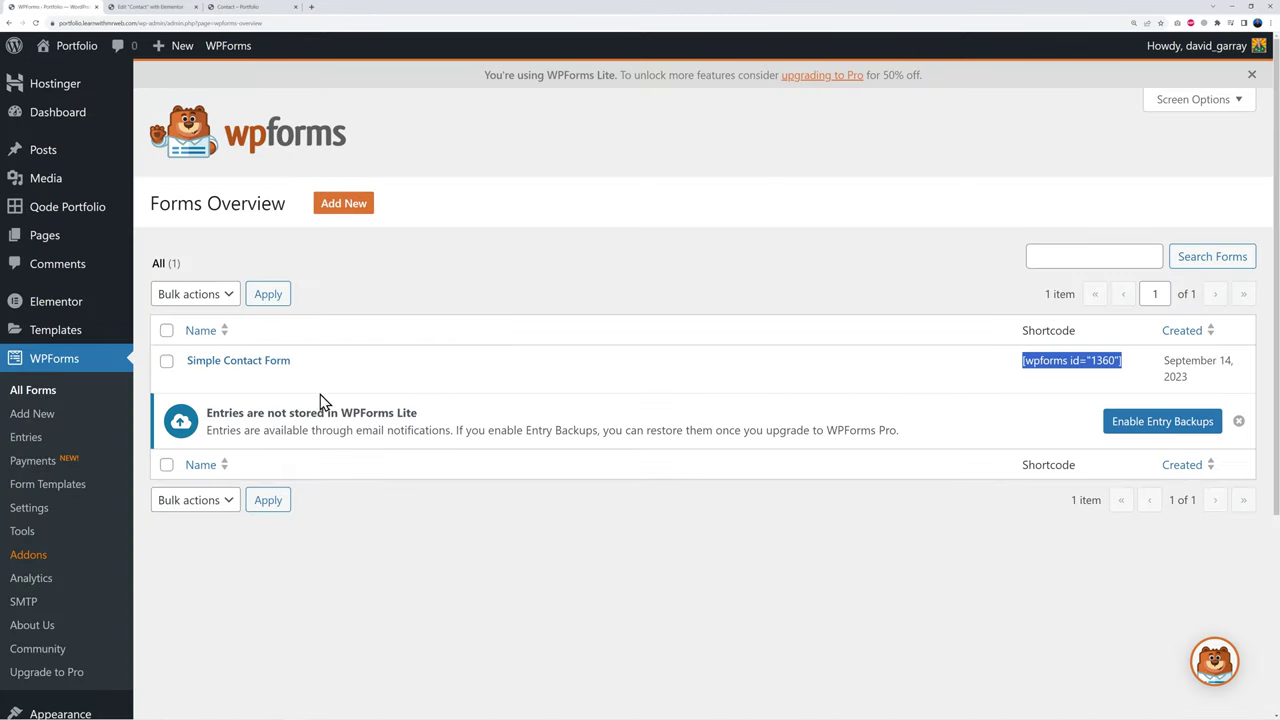
{"action": "left_click", "coordinate": [256, 362]}
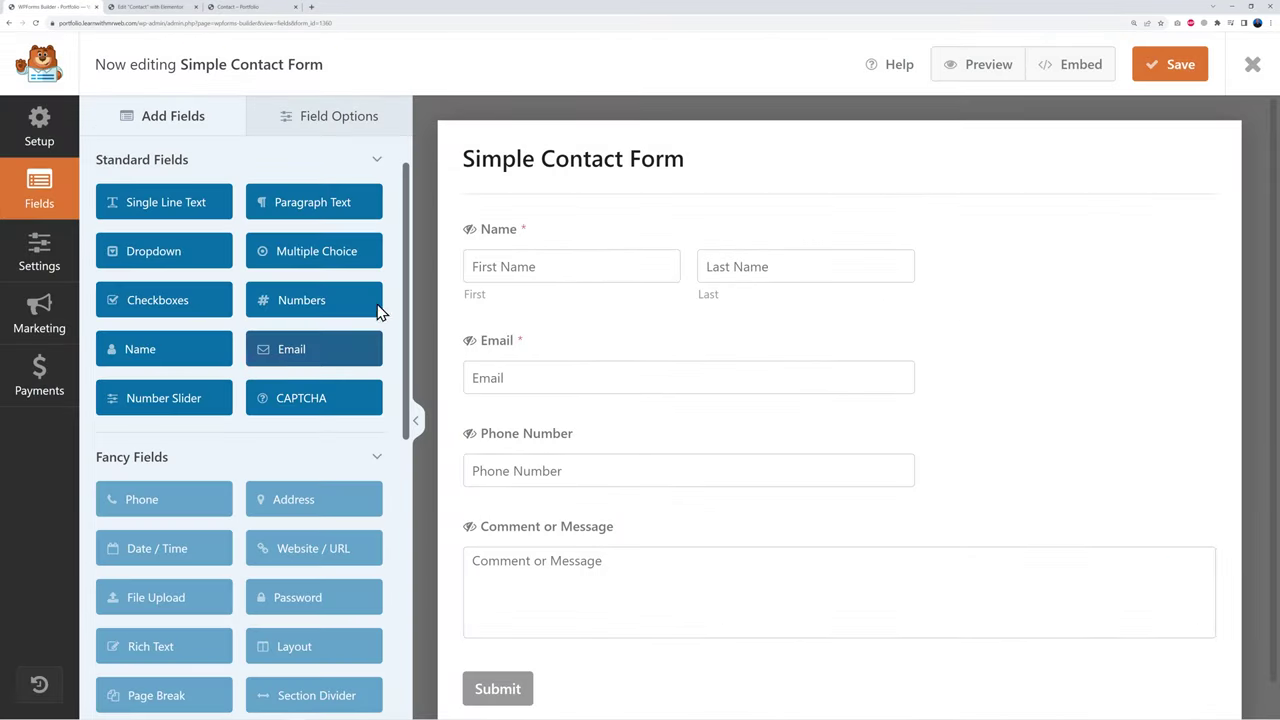
{"action": "left_click", "coordinate": [525, 242]}
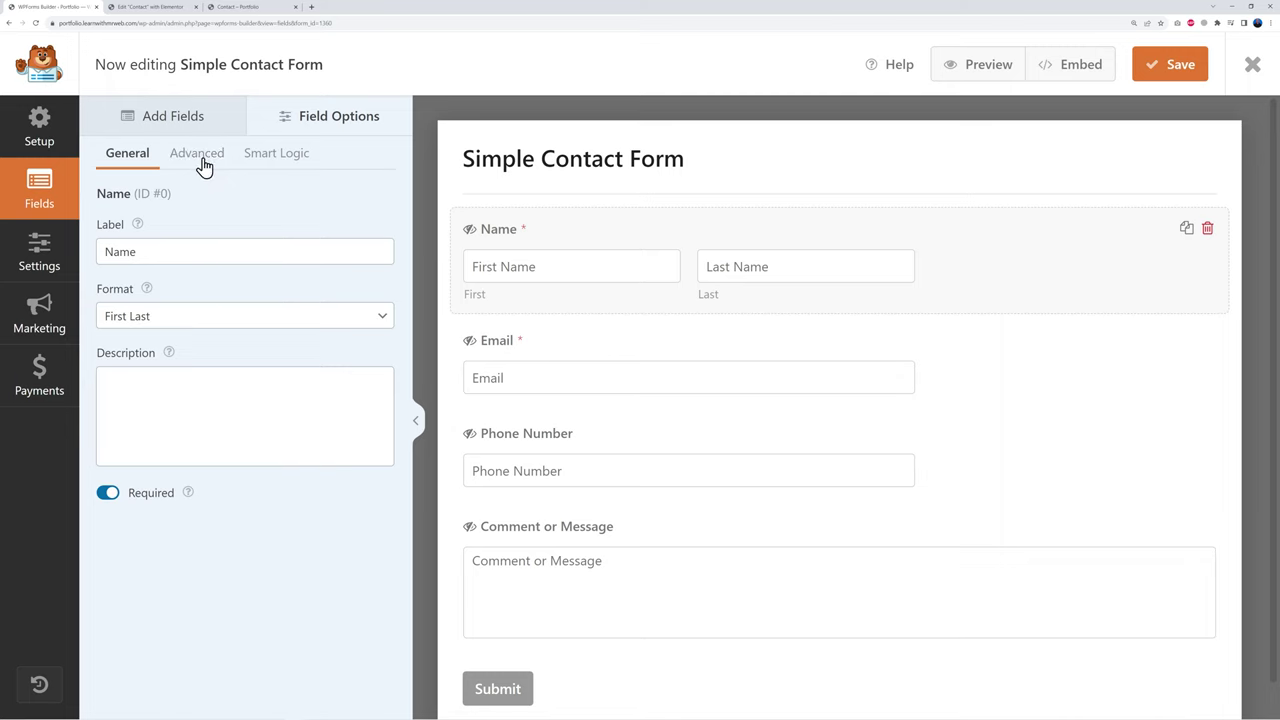
{"action": "left_click", "coordinate": [202, 158]}
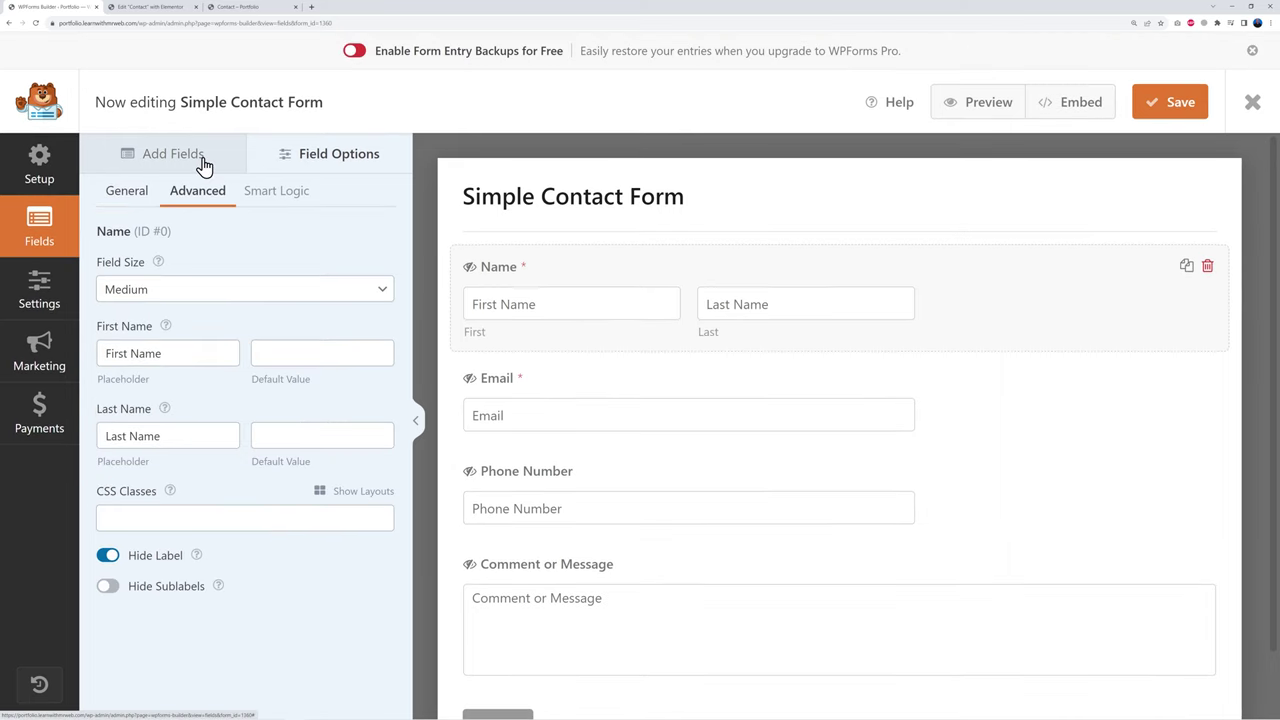
{"action": "left_click", "coordinate": [107, 588]}
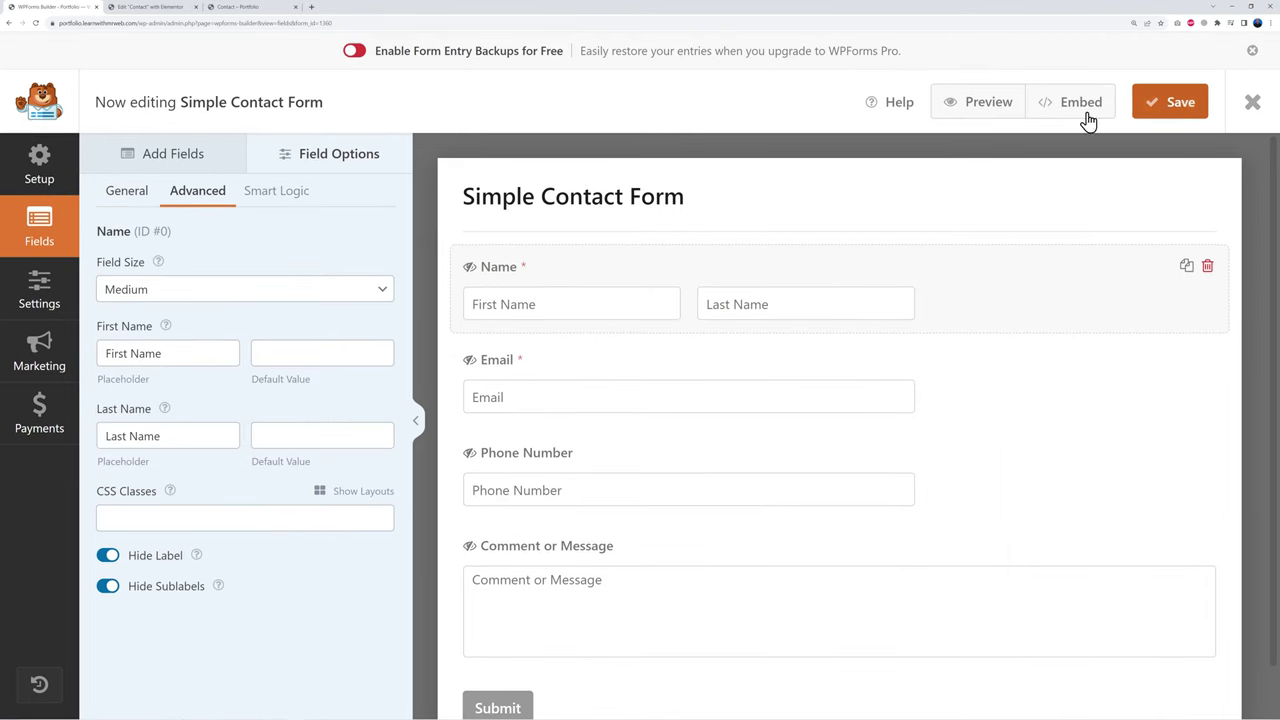
{"action": "left_click", "coordinate": [1253, 104]}
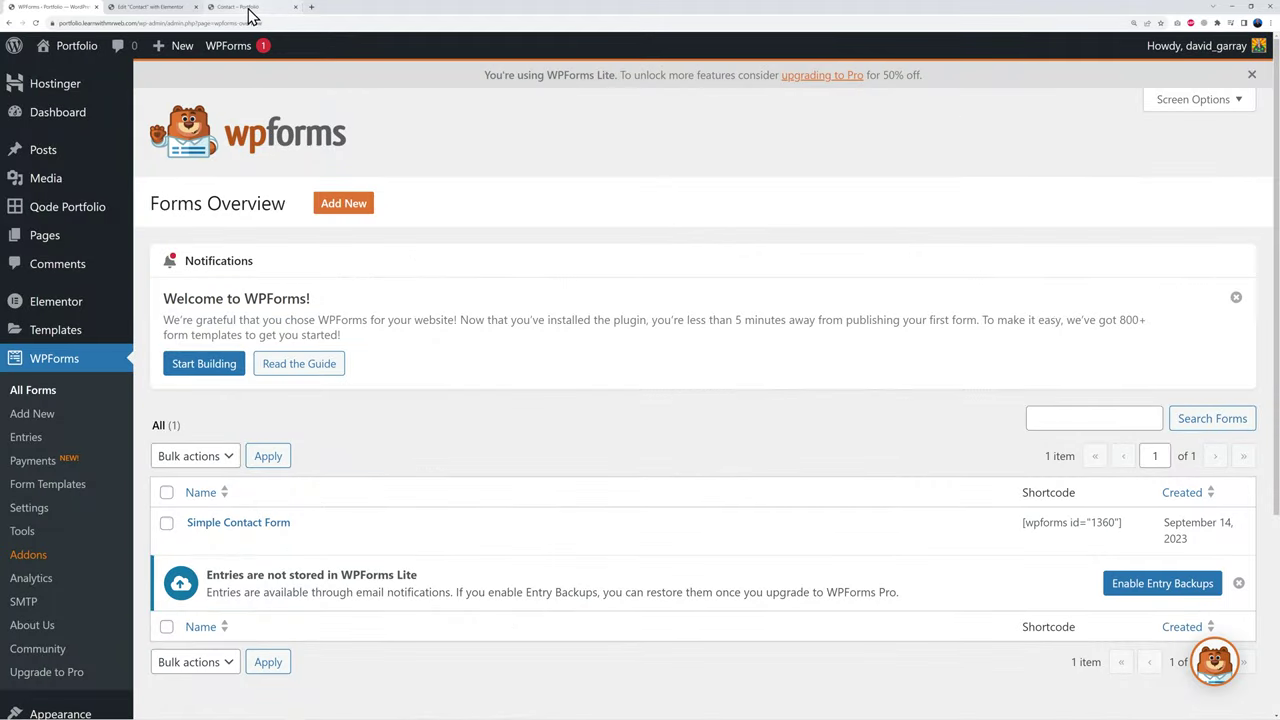
{"action": "left_click", "coordinate": [245, 7]}
Step: Reload the live Contact page to verify the sublabels are gone, then return to Elementor's map section
{"action": "key", "text": "F5"}
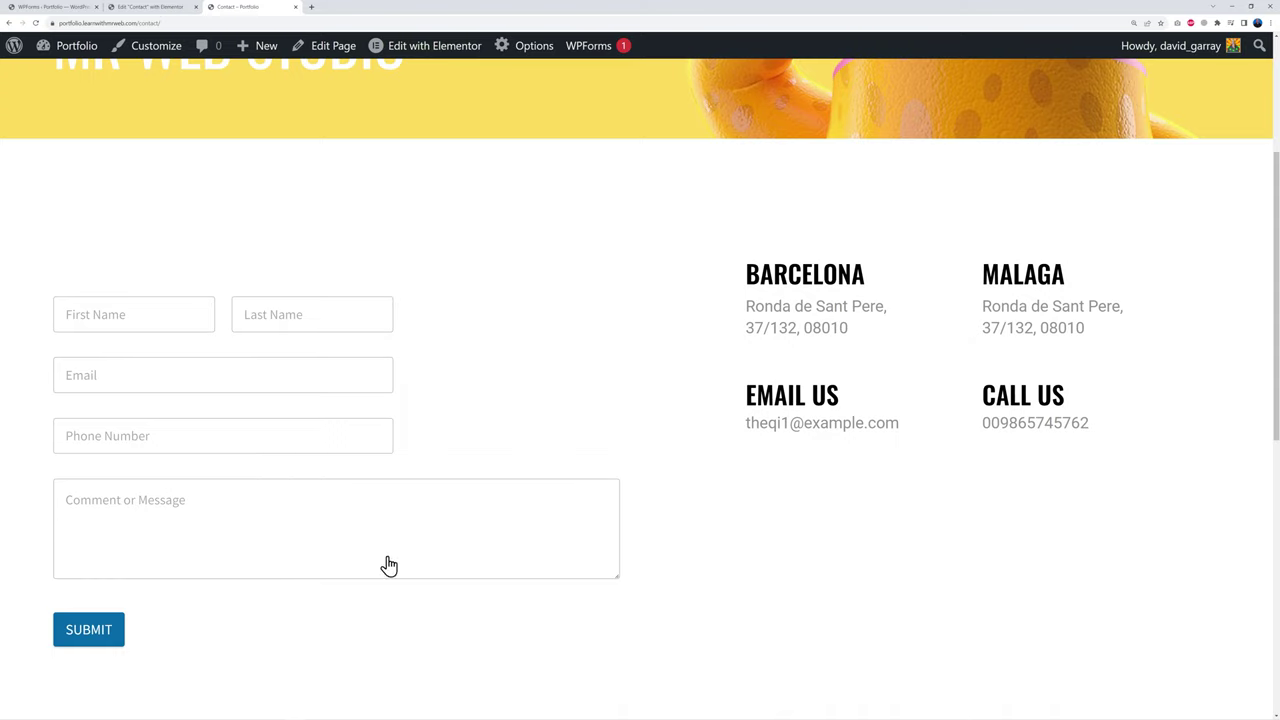
{"action": "scroll", "coordinate": [702, 455], "scroll_direction": "down", "scroll_amount": 6}
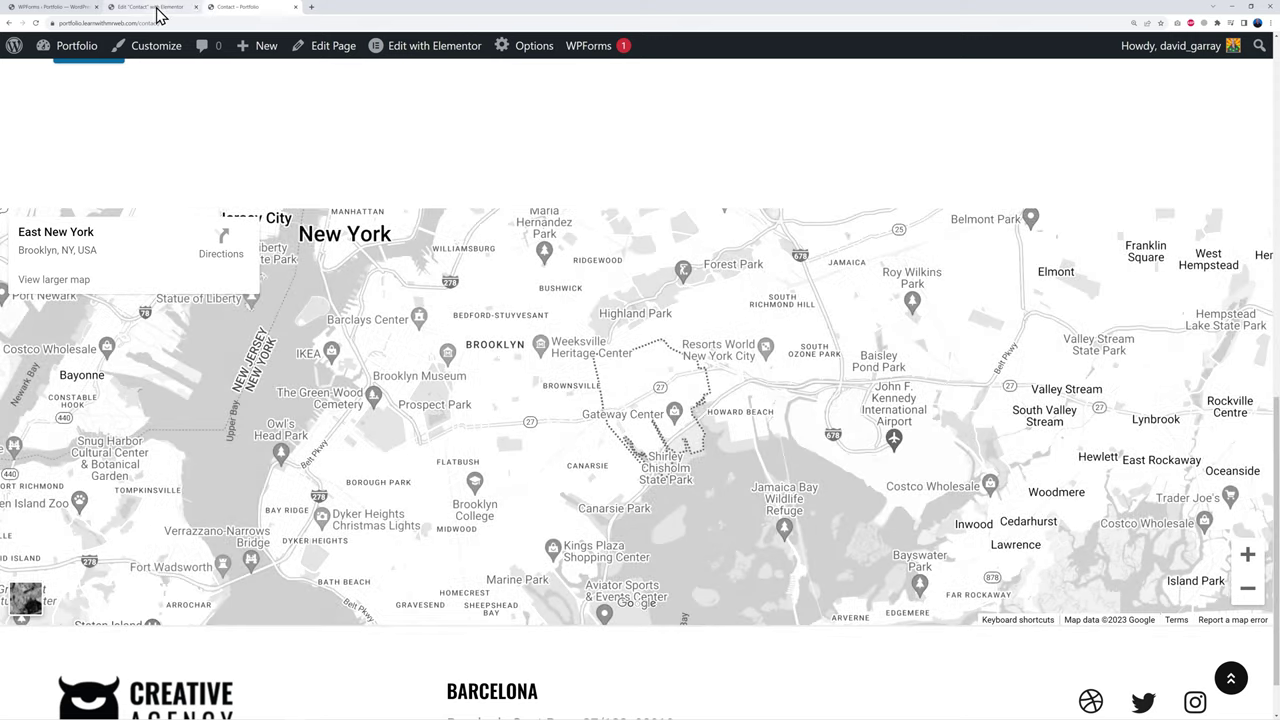
{"action": "left_click", "coordinate": [157, 8]}
{"action": "scroll", "coordinate": [839, 460], "scroll_direction": "down", "scroll_amount": 6}
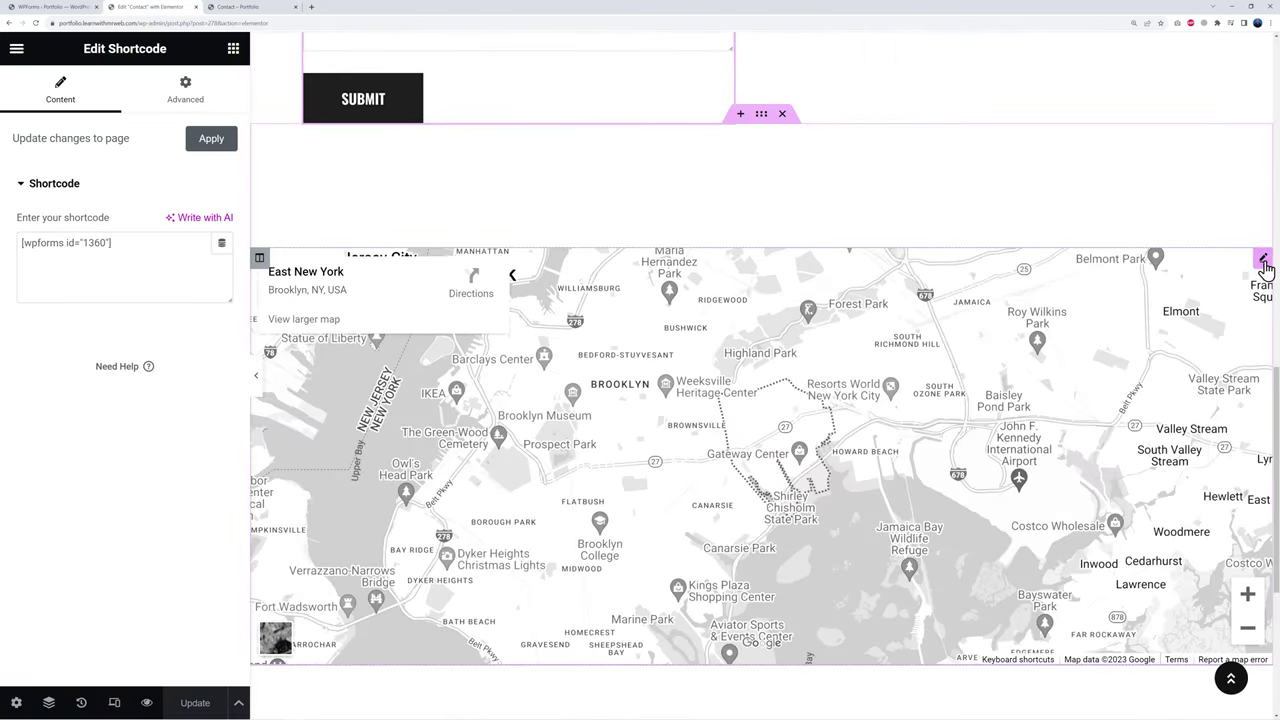
{"action": "left_click", "coordinate": [1263, 260]}
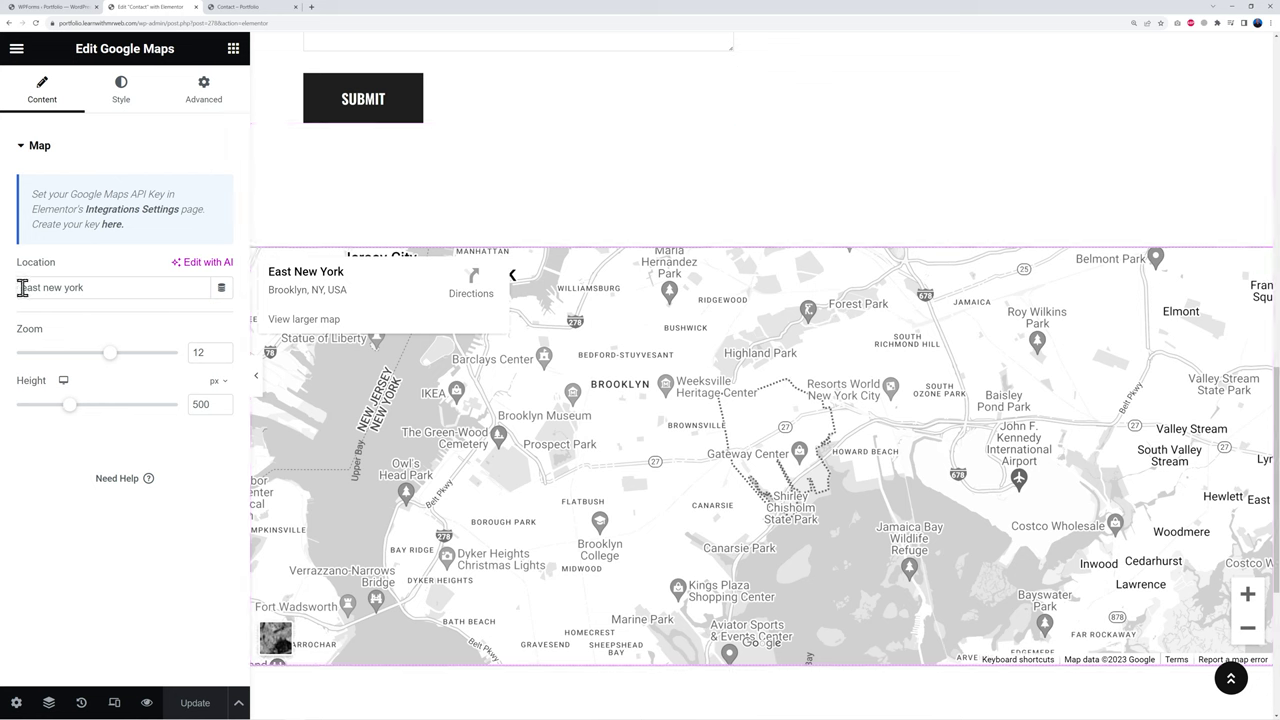
{"action": "left_click_drag", "start_coordinate": [22, 288], "coordinate": [114, 290]}
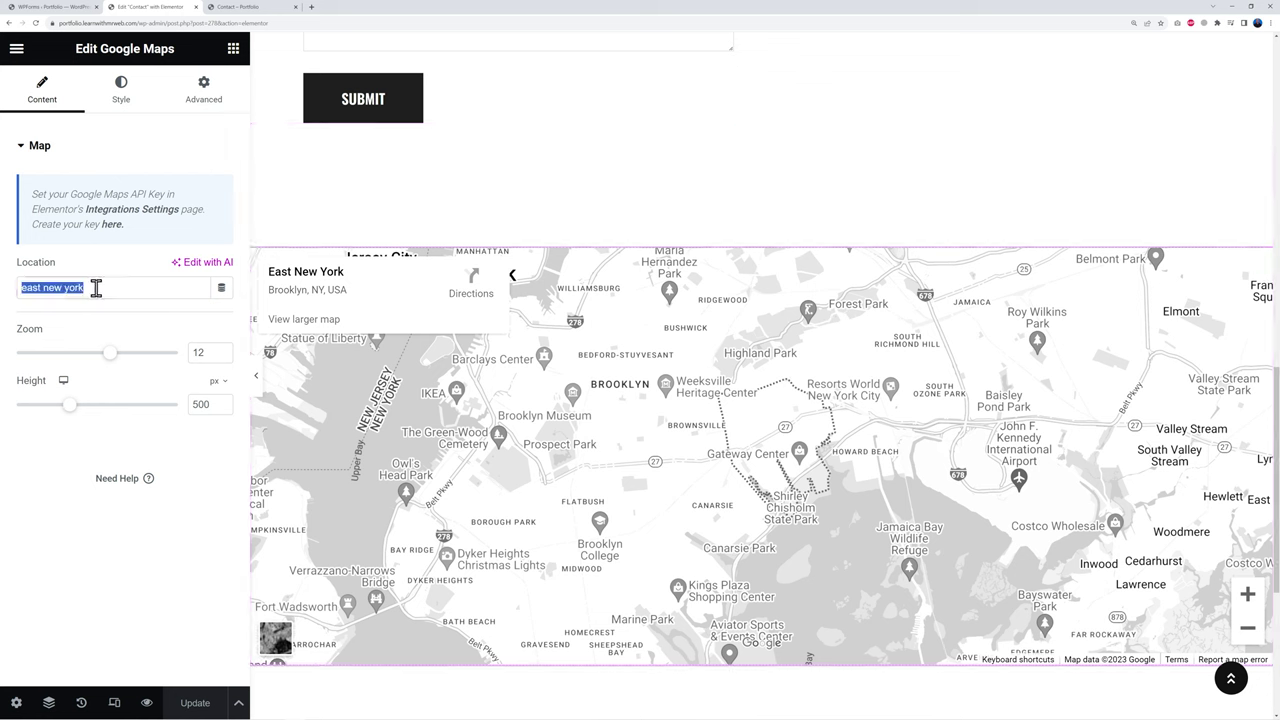
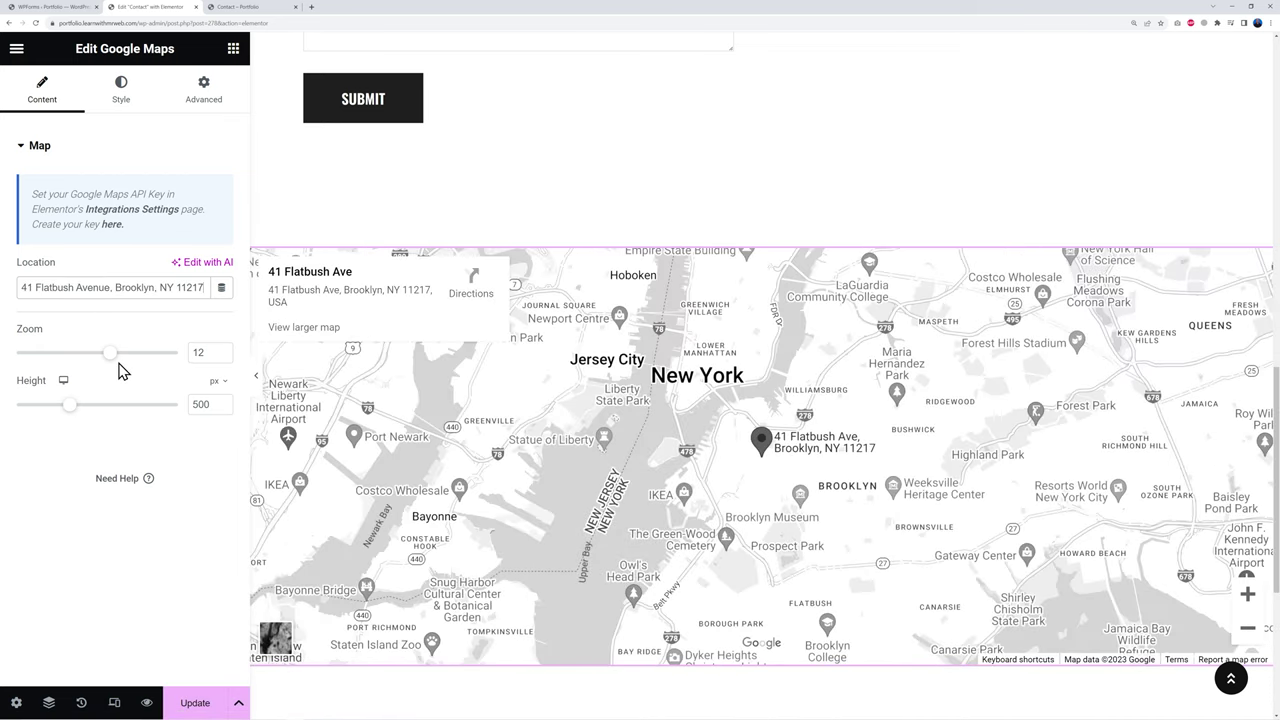
Step: Set the map zoom to 13 and update the Contact page
{"action": "left_click", "coordinate": [224, 357]}
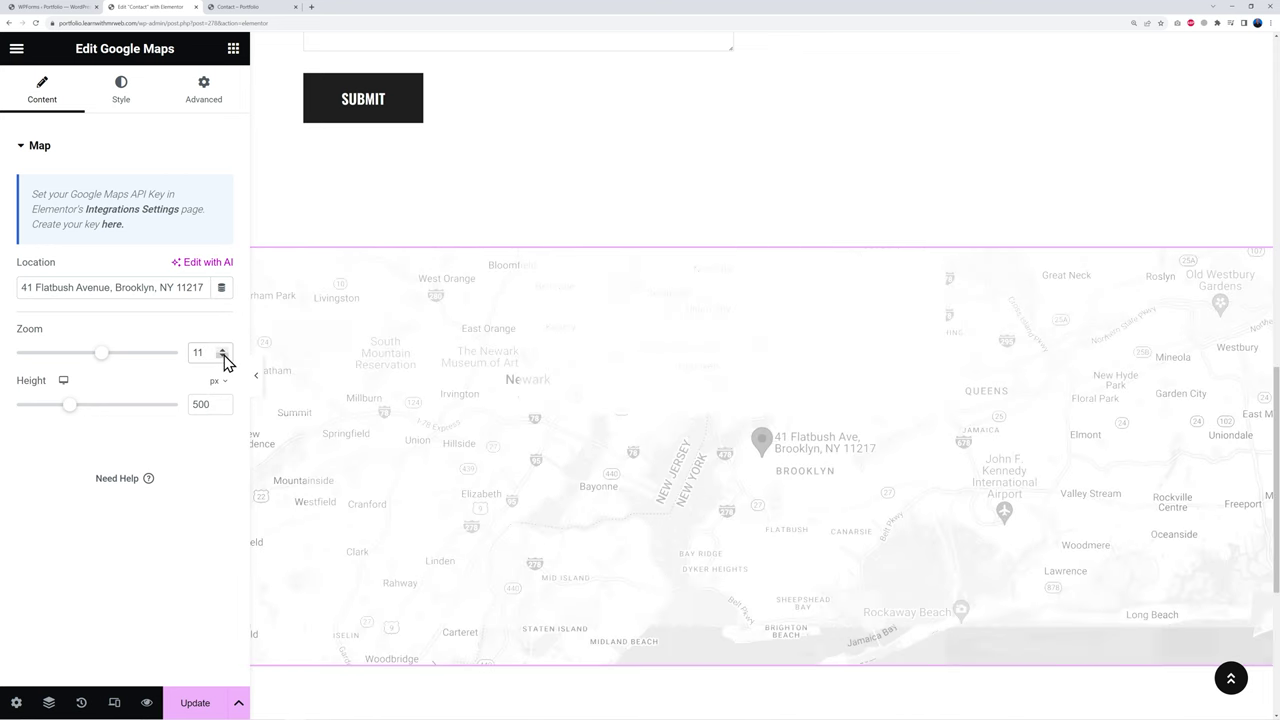
{"action": "left_click", "coordinate": [224, 357]}
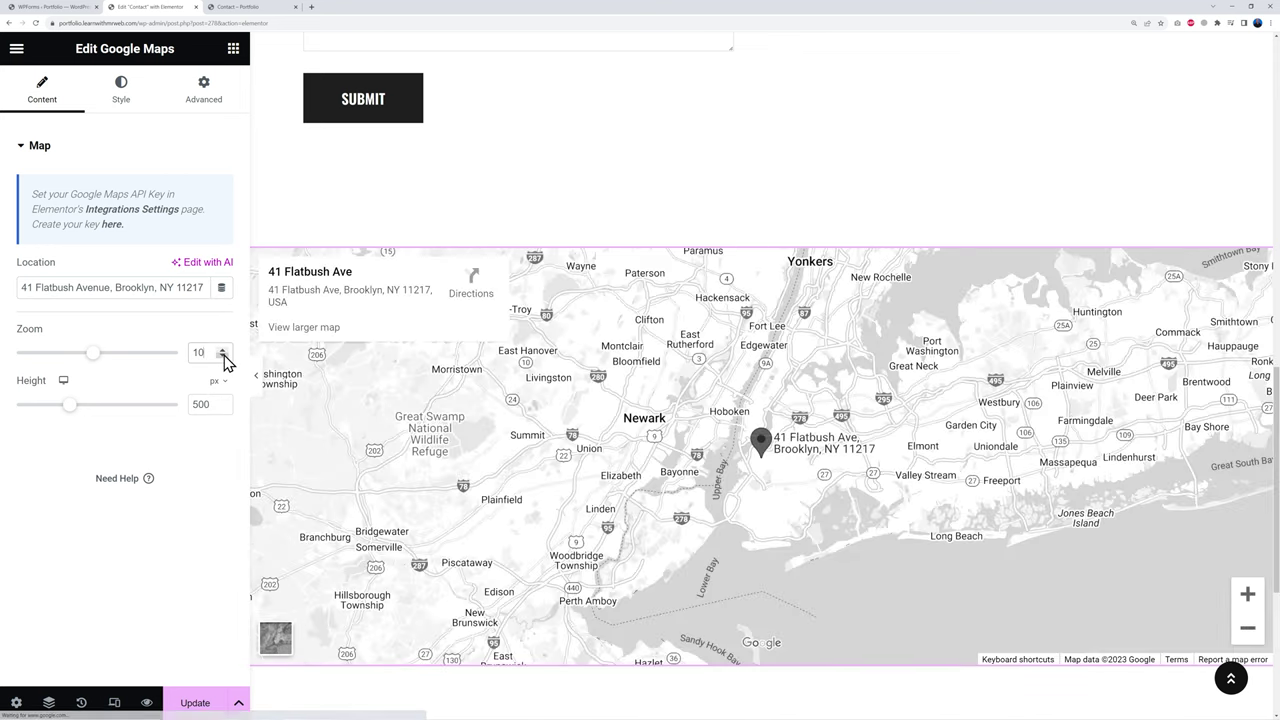
{"action": "left_click", "coordinate": [224, 351]}
{"action": "left_click", "coordinate": [224, 351]}
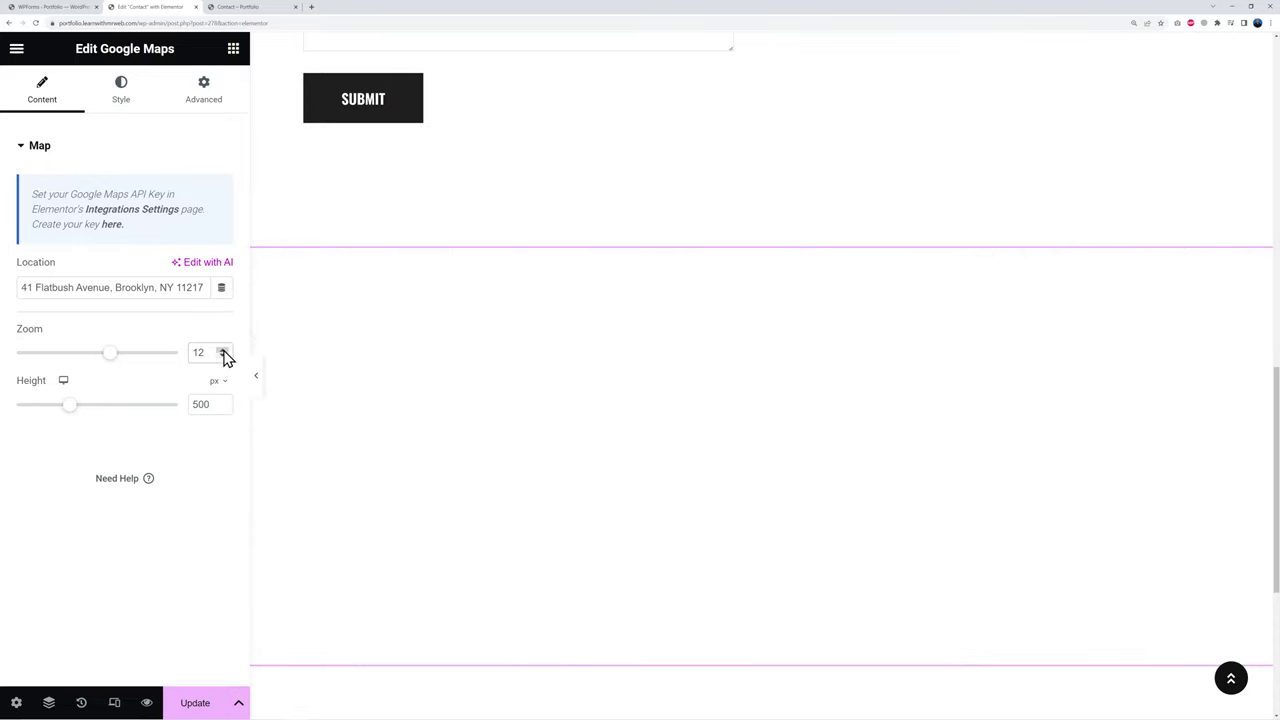
{"action": "left_click", "coordinate": [224, 351]}
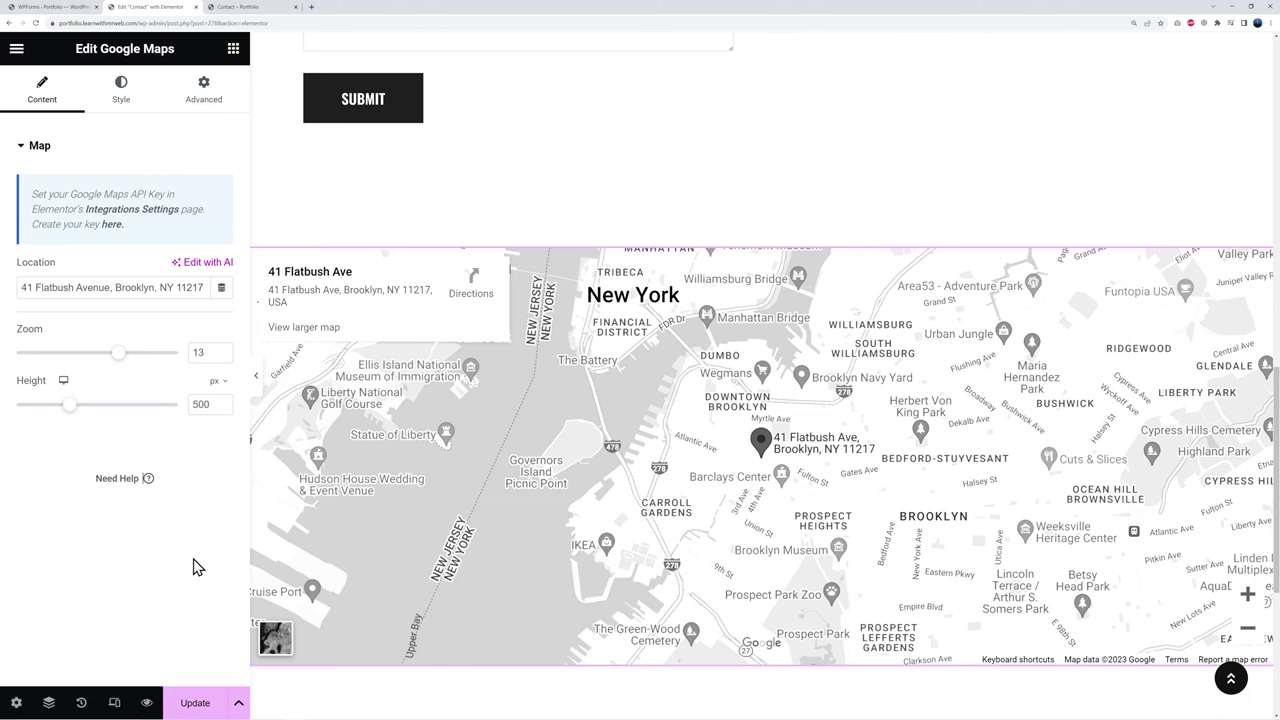
{"action": "left_click", "coordinate": [199, 705]}
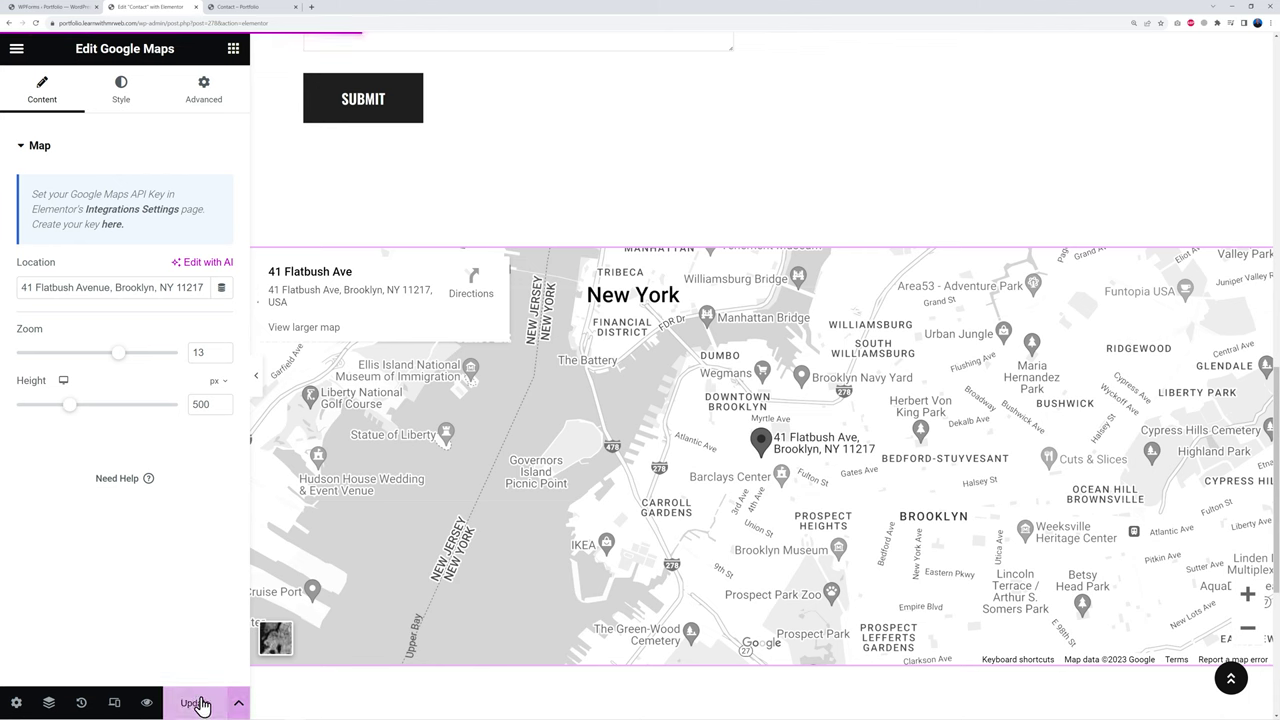
{"action": "left_click", "coordinate": [252, 7]}
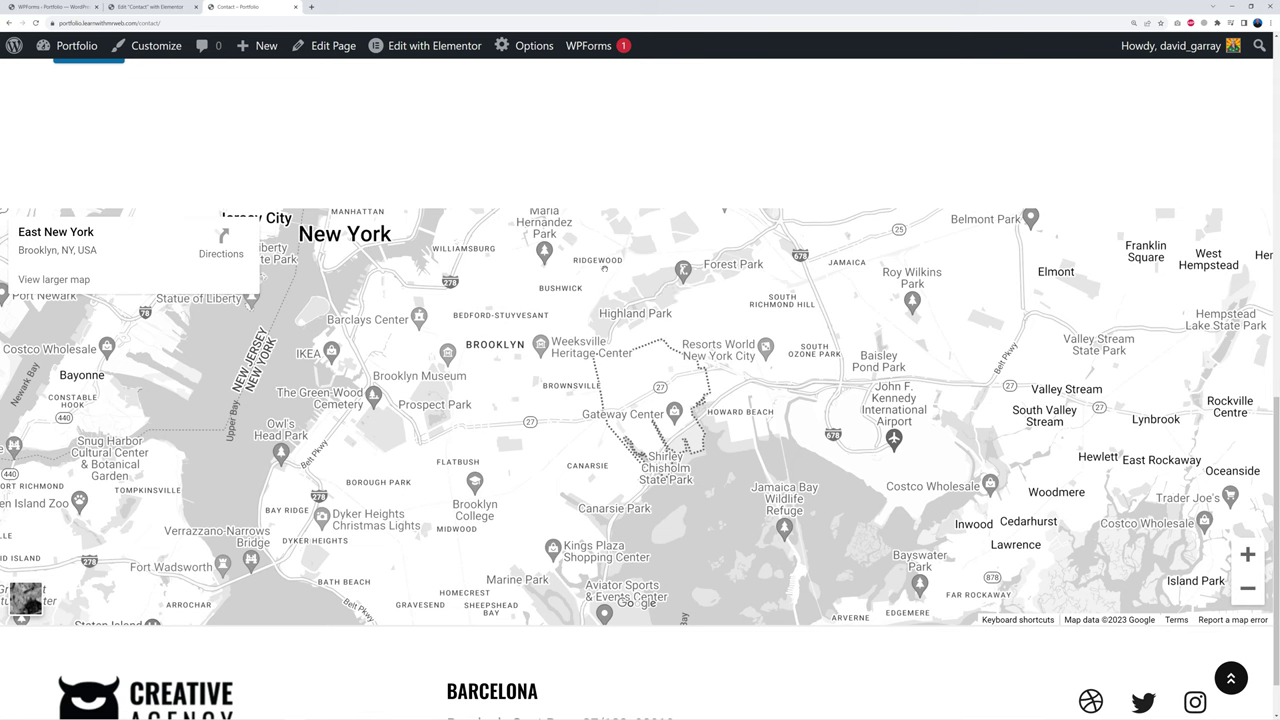
Step: Reload the live Contact page to check the Brooklyn map, then return to WPForms admin
{"action": "key", "text": "F5"}
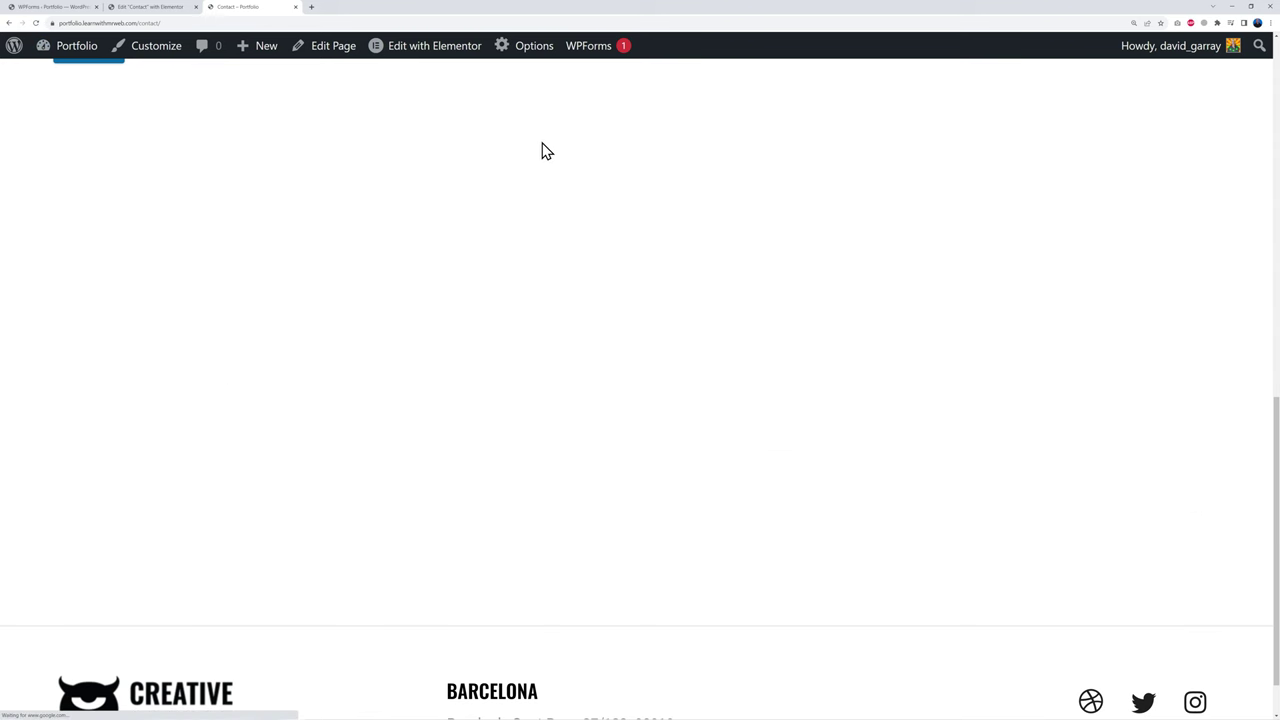
{"action": "scroll", "coordinate": [543, 149], "scroll_direction": "up", "scroll_amount": 2}
{"action": "scroll", "coordinate": [826, 177], "scroll_direction": "down", "scroll_amount": 3}
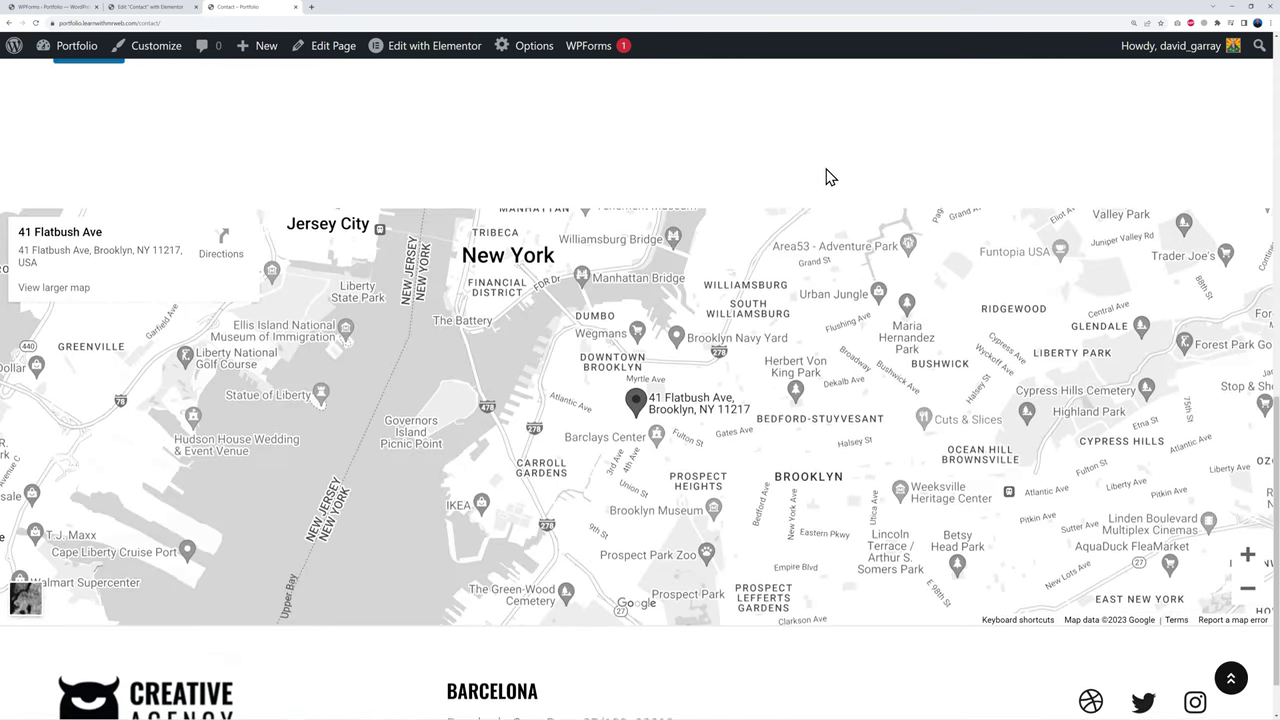
{"action": "key", "text": "F5"}
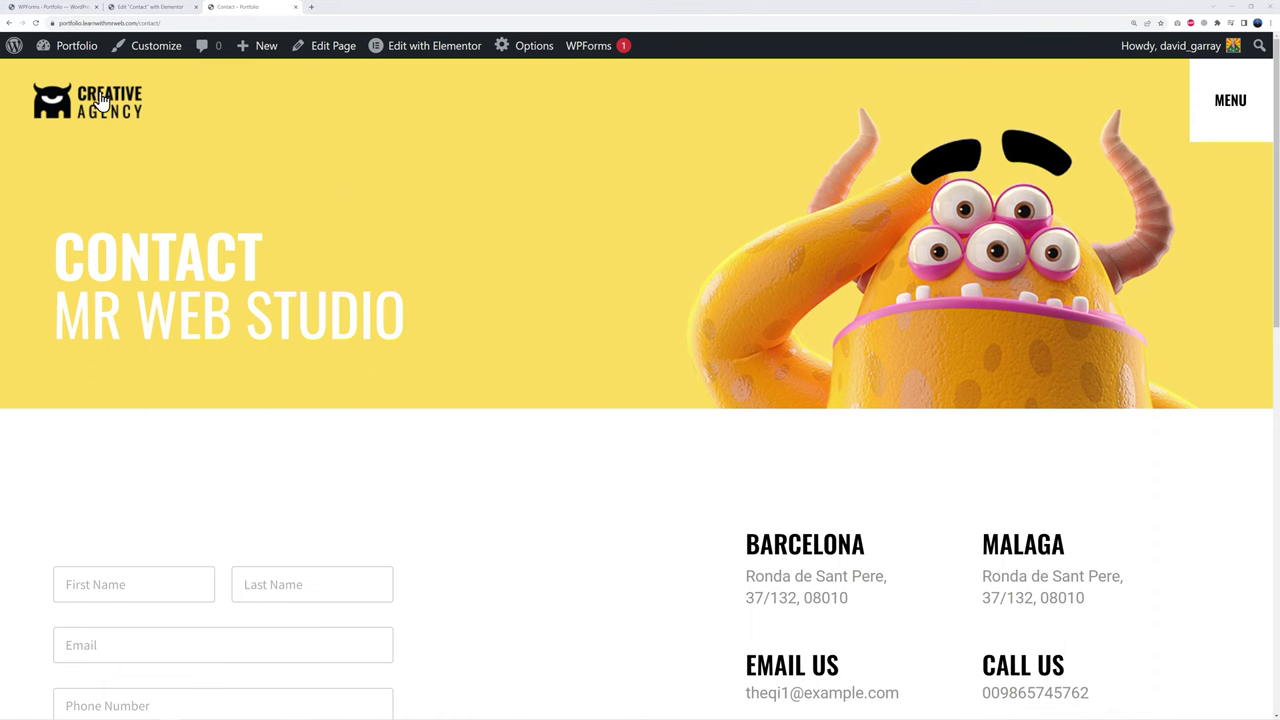
{"action": "left_click", "coordinate": [1240, 112]}
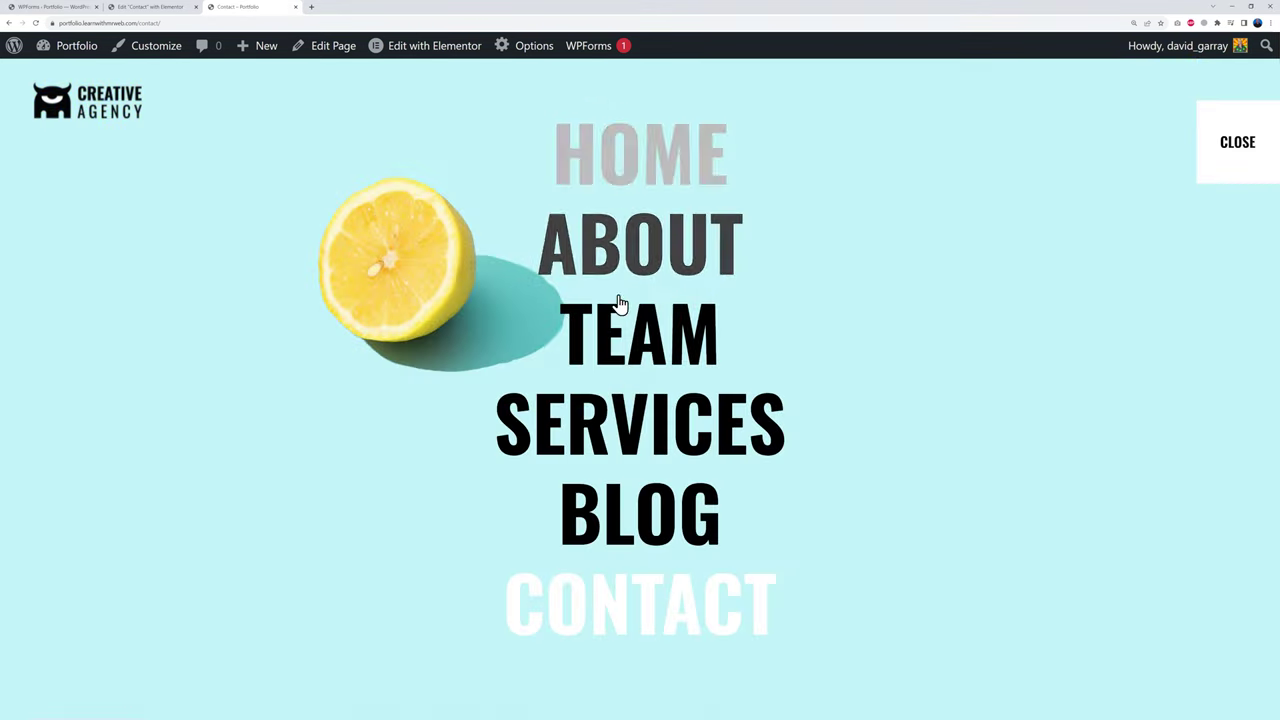
{"action": "left_click", "coordinate": [1237, 145]}
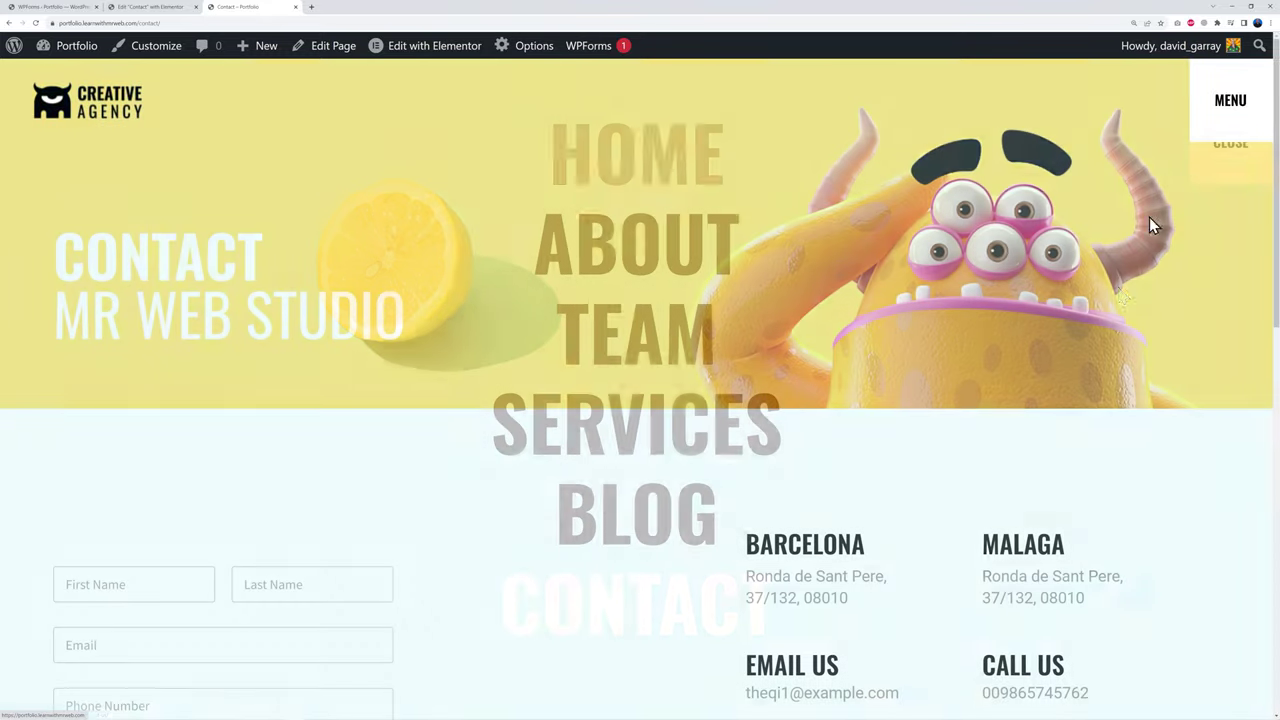
{"action": "scroll", "coordinate": [1177, 364], "scroll_direction": "down", "scroll_amount": 7}
{"action": "scroll", "coordinate": [1177, 374], "scroll_direction": "down", "scroll_amount": 3}
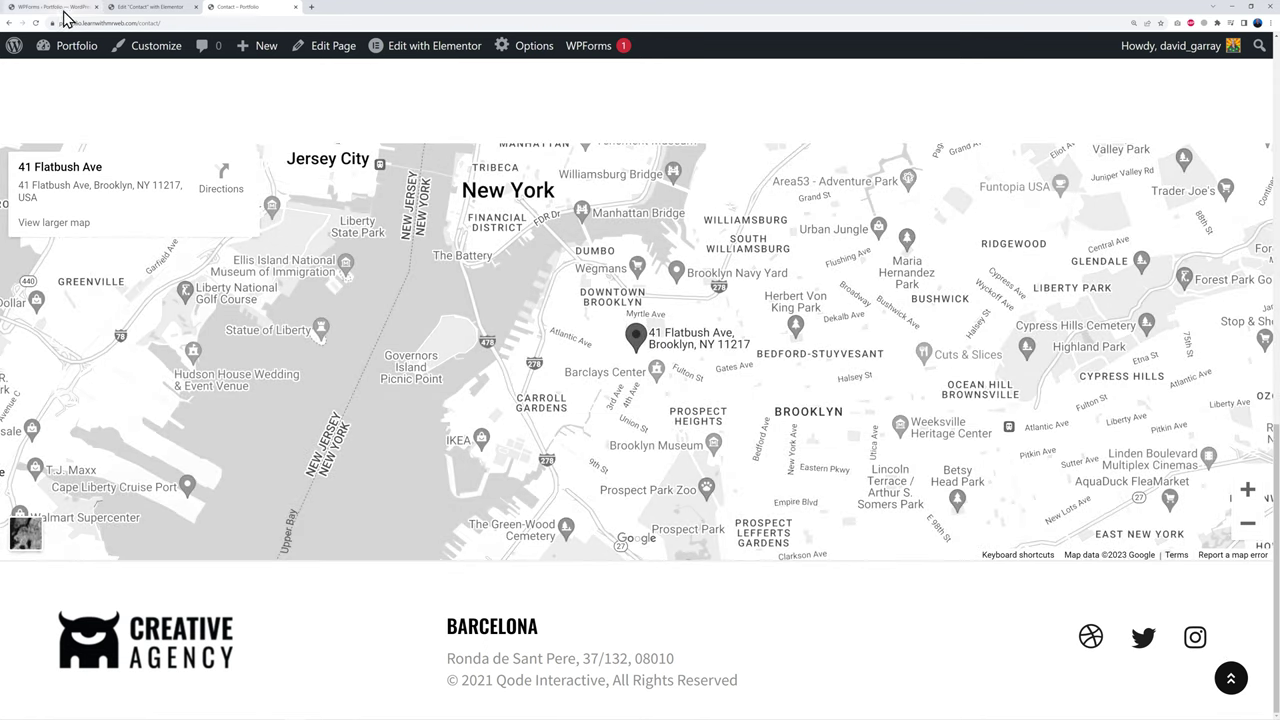
{"action": "left_click", "coordinate": [61, 10]}
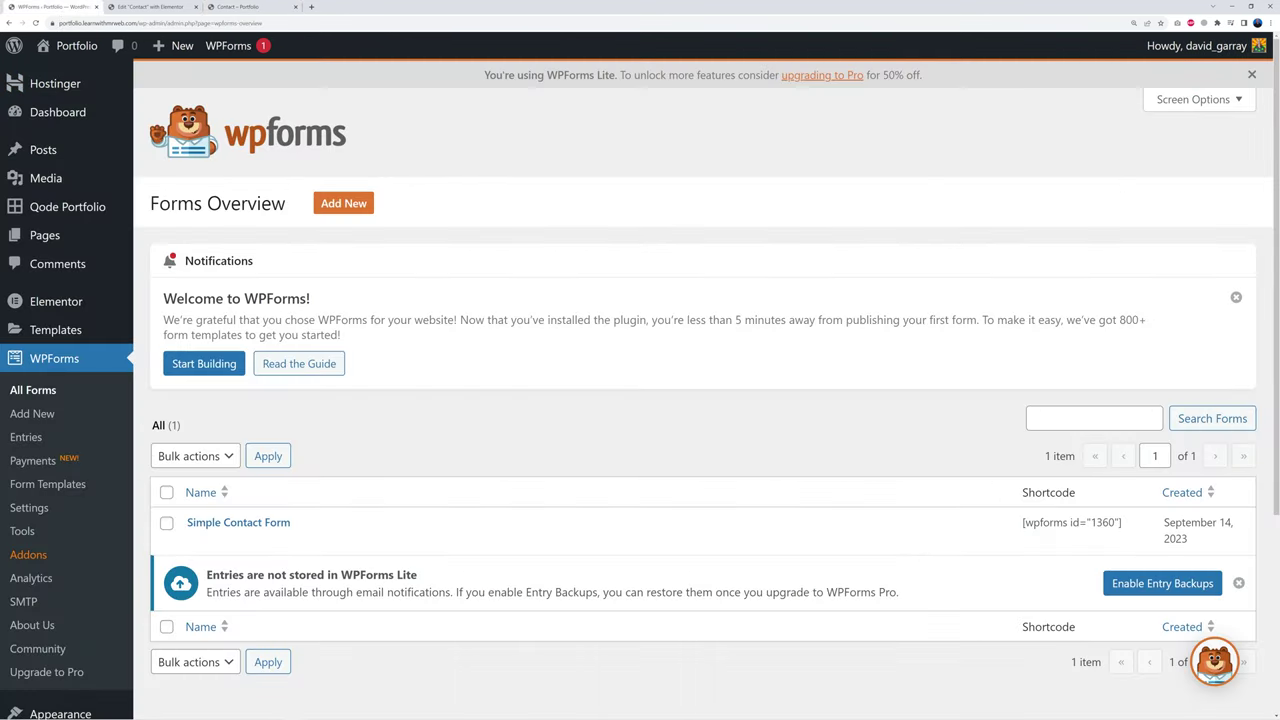
Step: Set the MrWeb.TV image as Logo - Main in Qode Essential Addons options and save
{"action": "scroll", "coordinate": [66, 500], "scroll_direction": "down", "scroll_amount": 3}
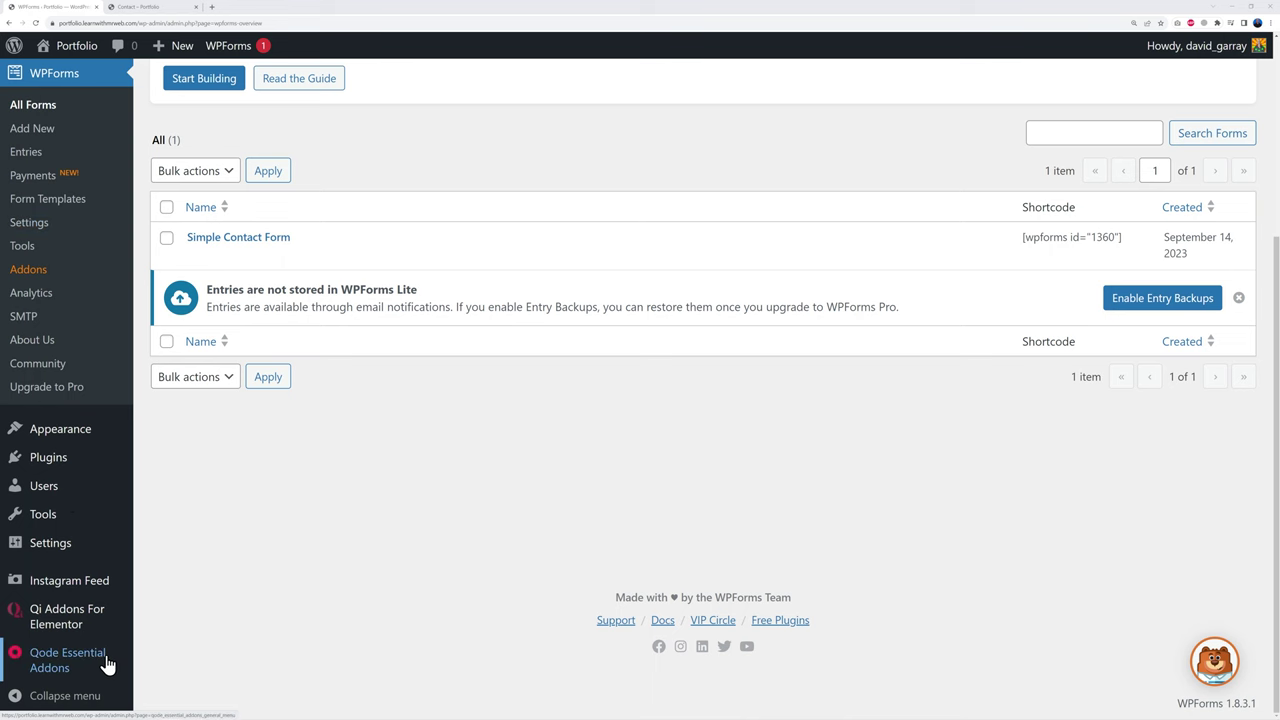
{"action": "mouse_move", "coordinate": [74, 666]}
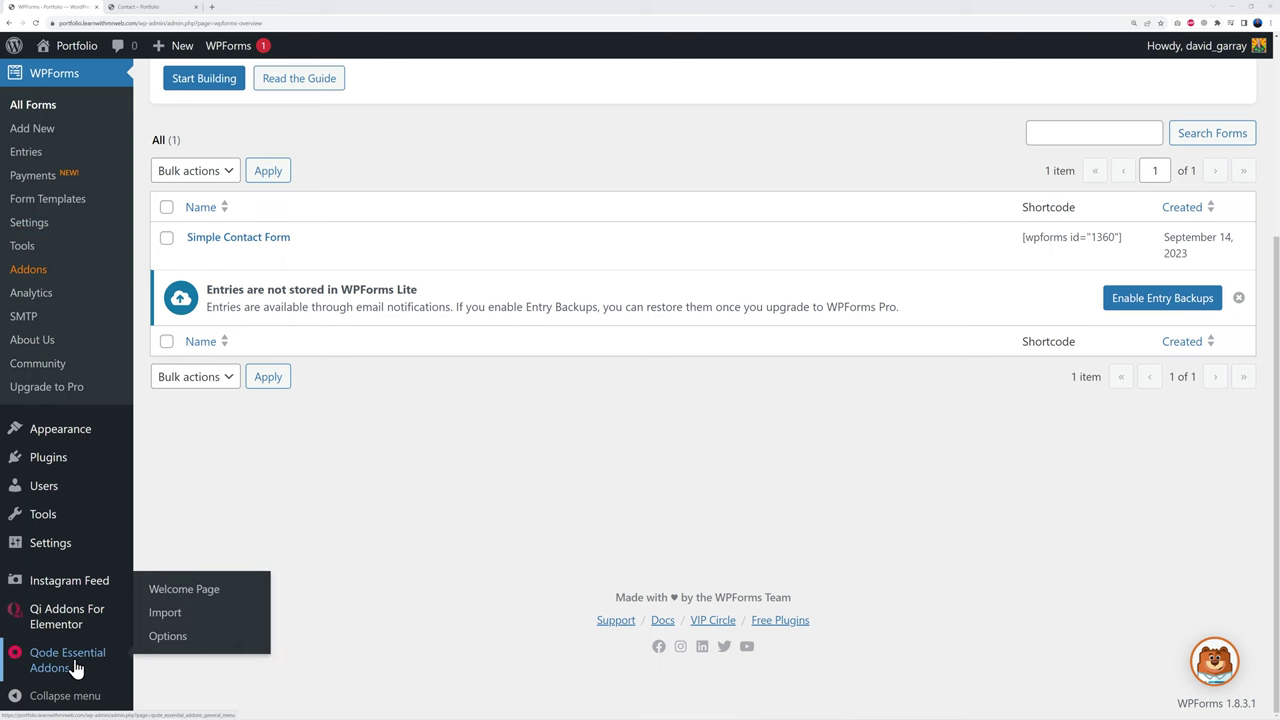
{"action": "left_click", "coordinate": [170, 637]}
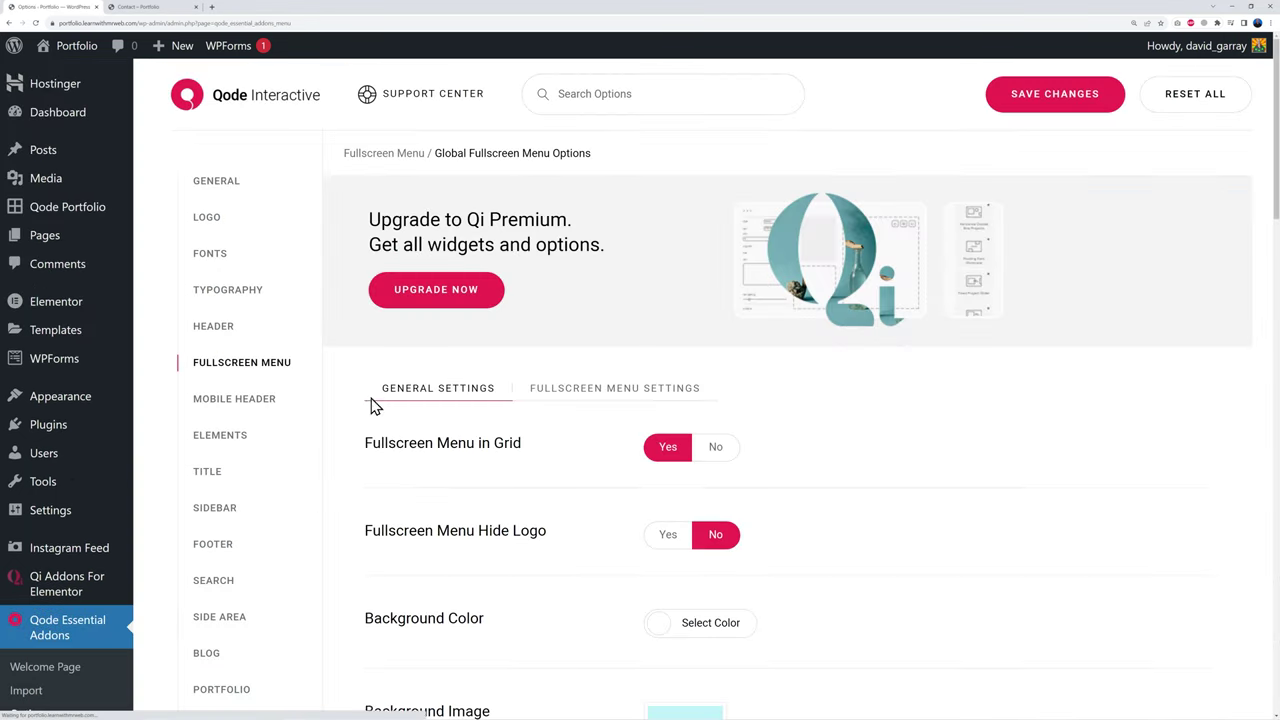
{"action": "left_click", "coordinate": [230, 227]}
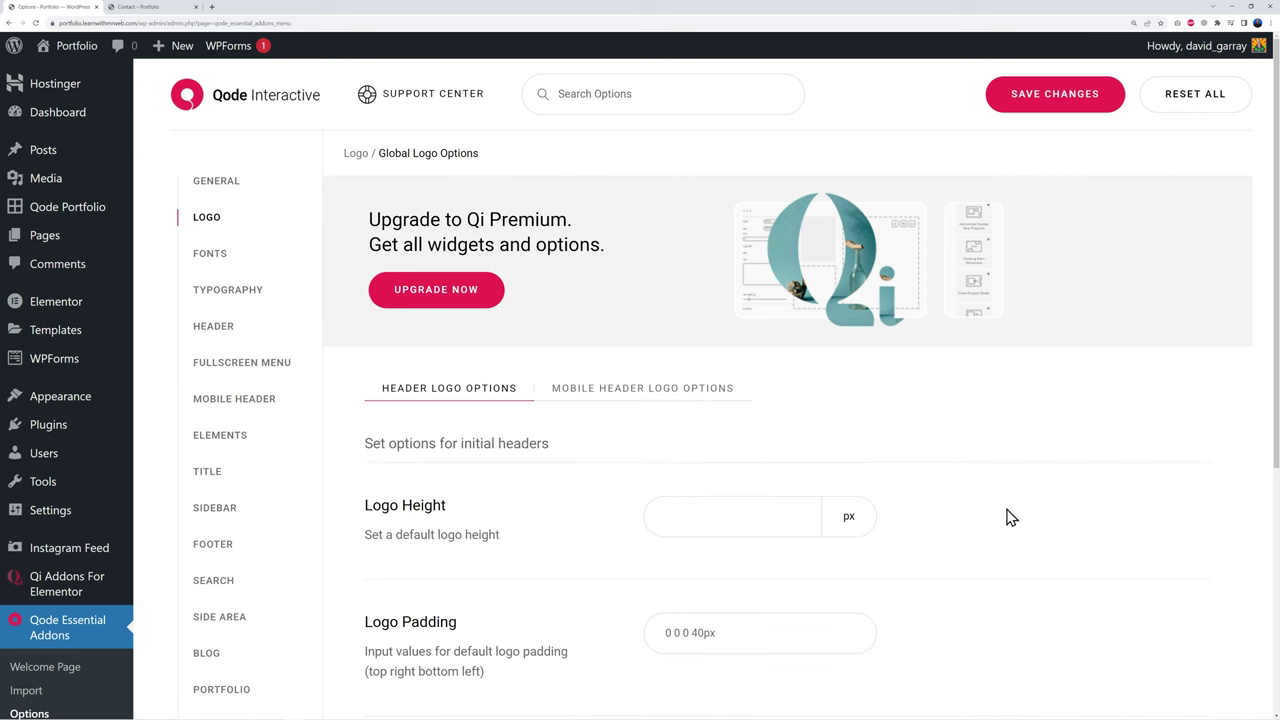
{"action": "scroll", "coordinate": [1008, 517], "scroll_direction": "down", "scroll_amount": 4}
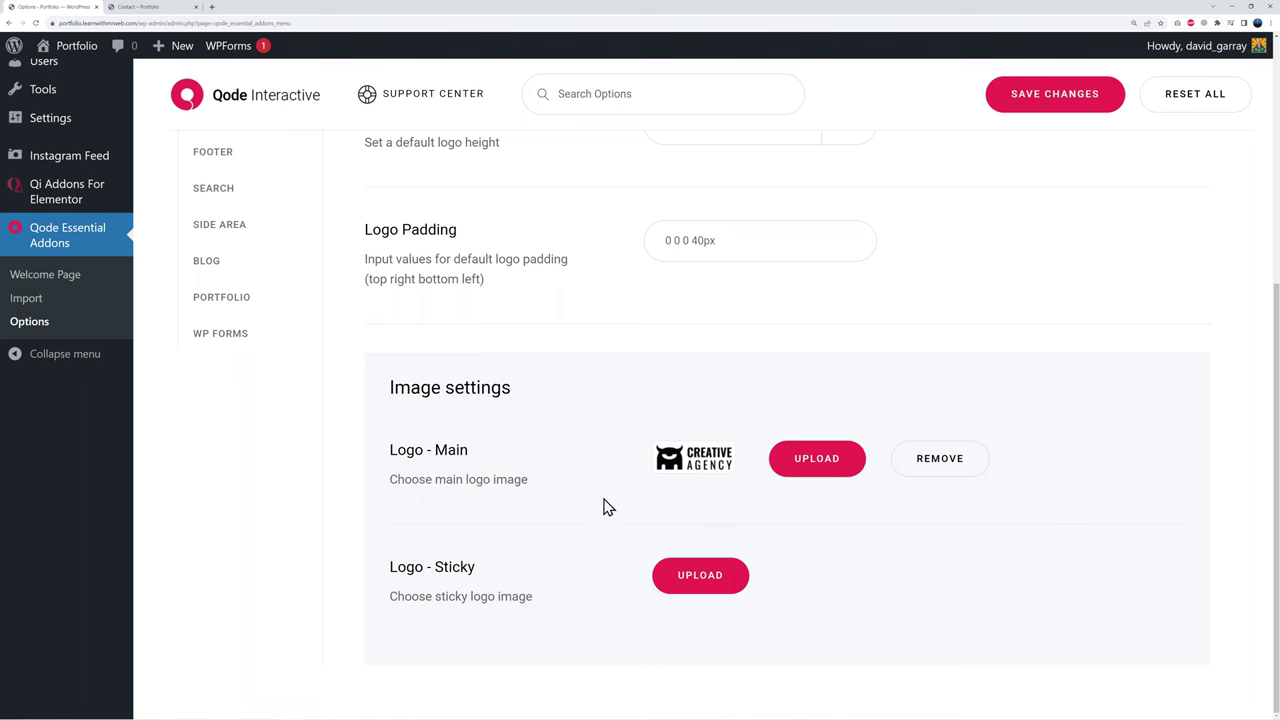
{"action": "left_click", "coordinate": [810, 462]}
{"action": "left_click", "coordinate": [88, 258]}
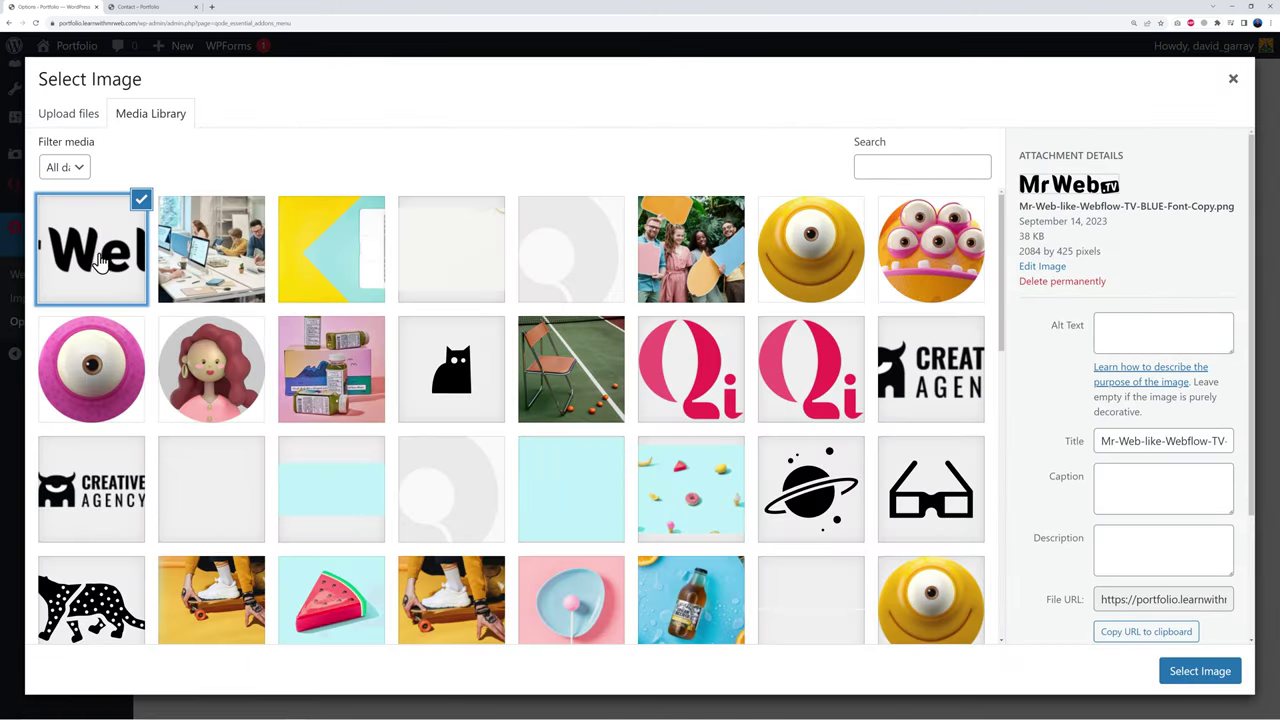
{"action": "left_click", "coordinate": [1188, 677]}
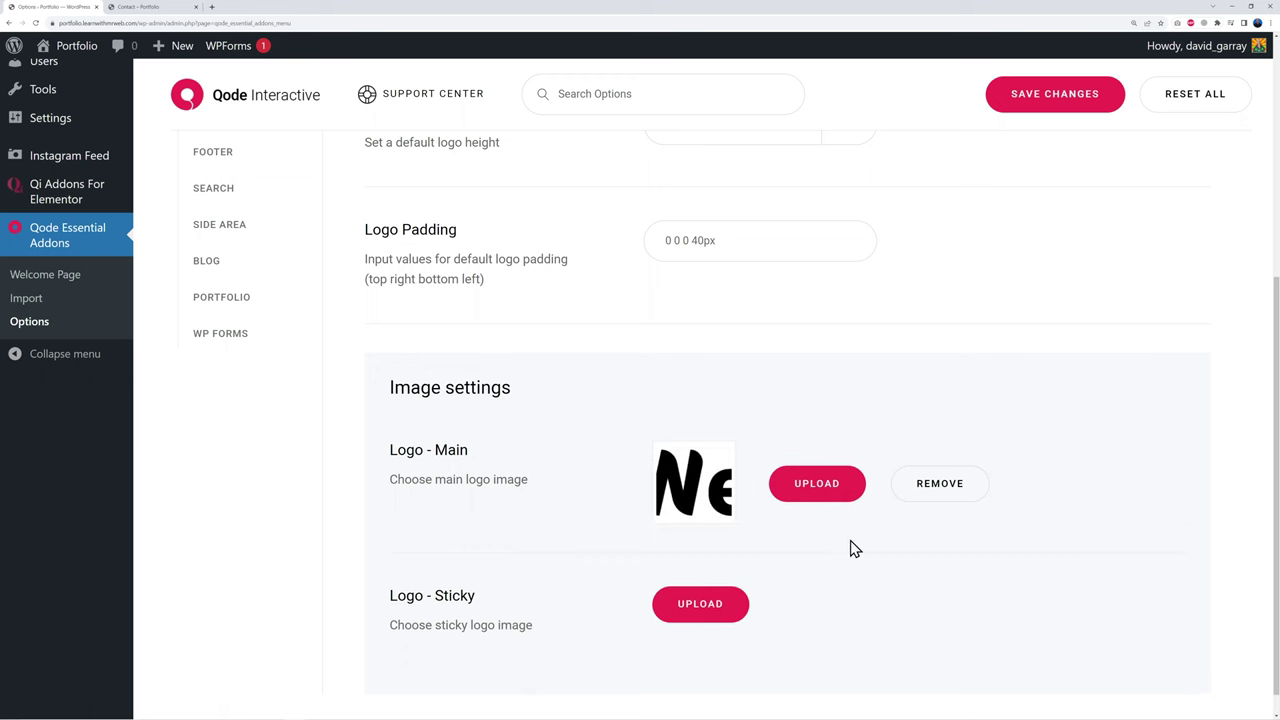
{"action": "left_click", "coordinate": [1050, 115]}
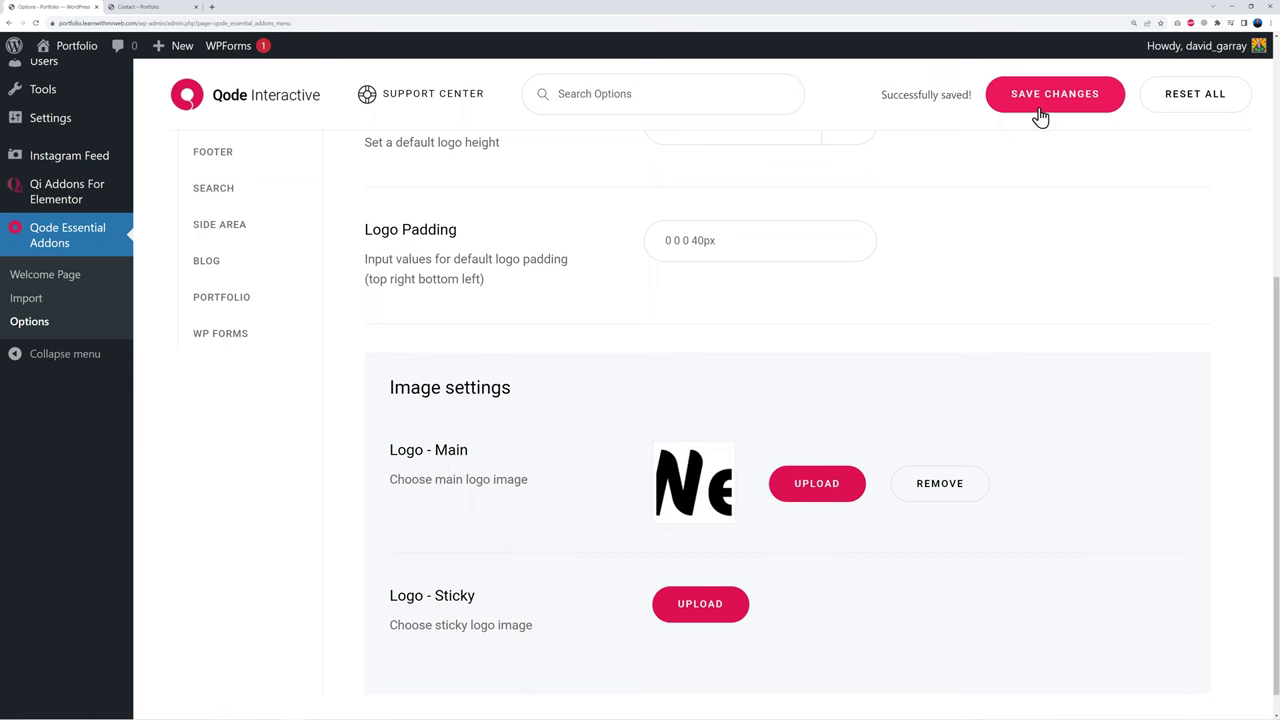
Step: Check the new logo on the live page, then open the MrWeb.TV image in the Media Library
{"action": "left_click", "coordinate": [136, 7]}
{"action": "left_click", "coordinate": [35, 22]}
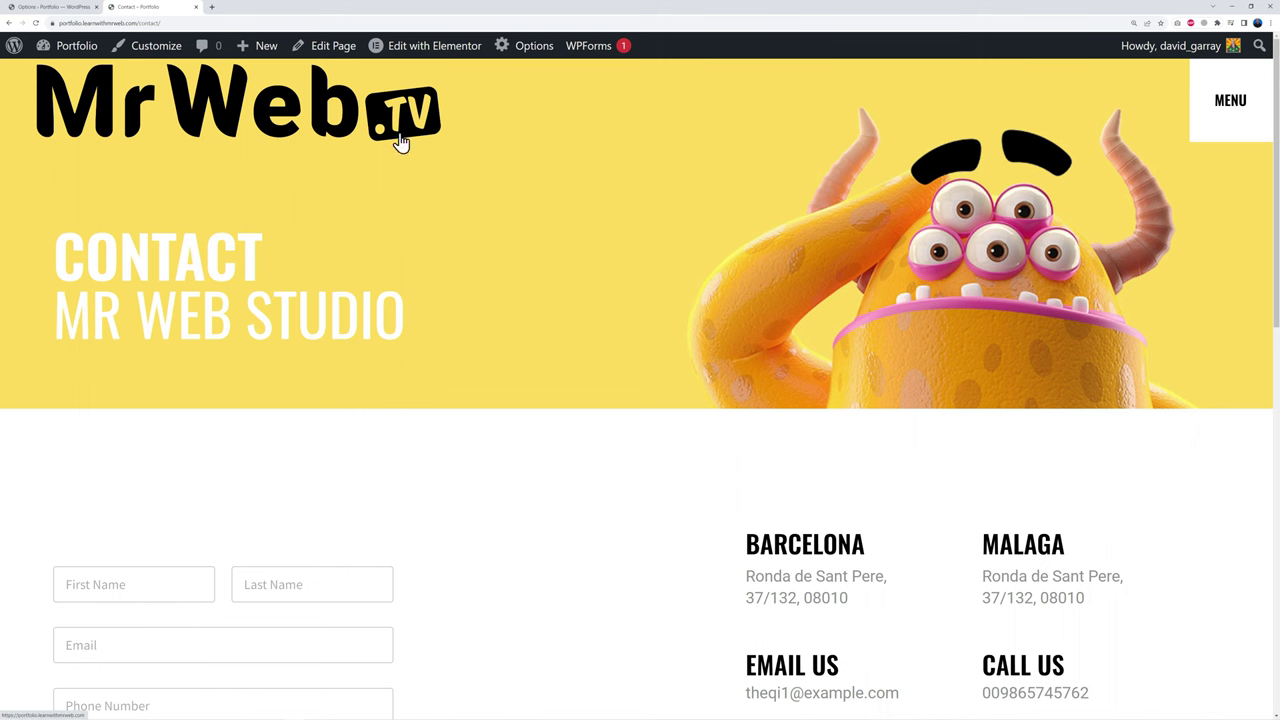
{"action": "left_click", "coordinate": [43, 10]}
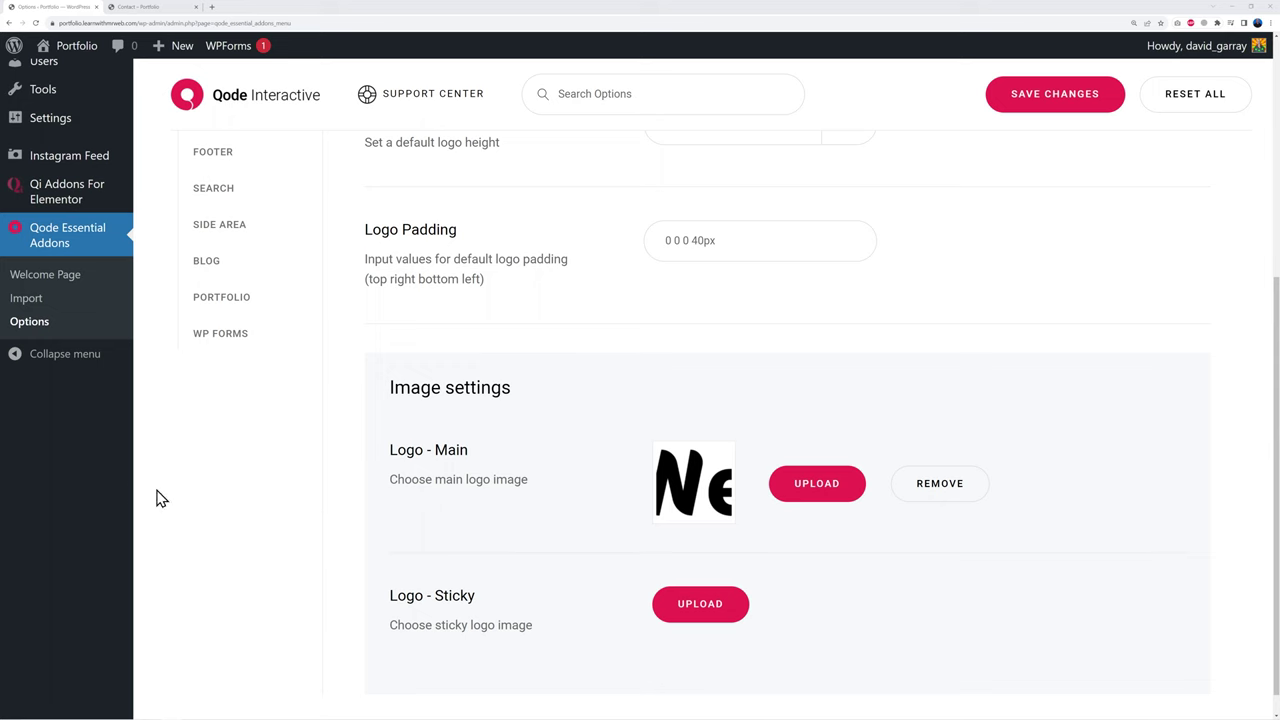
{"action": "scroll", "coordinate": [127, 498], "scroll_direction": "up", "scroll_amount": 4}
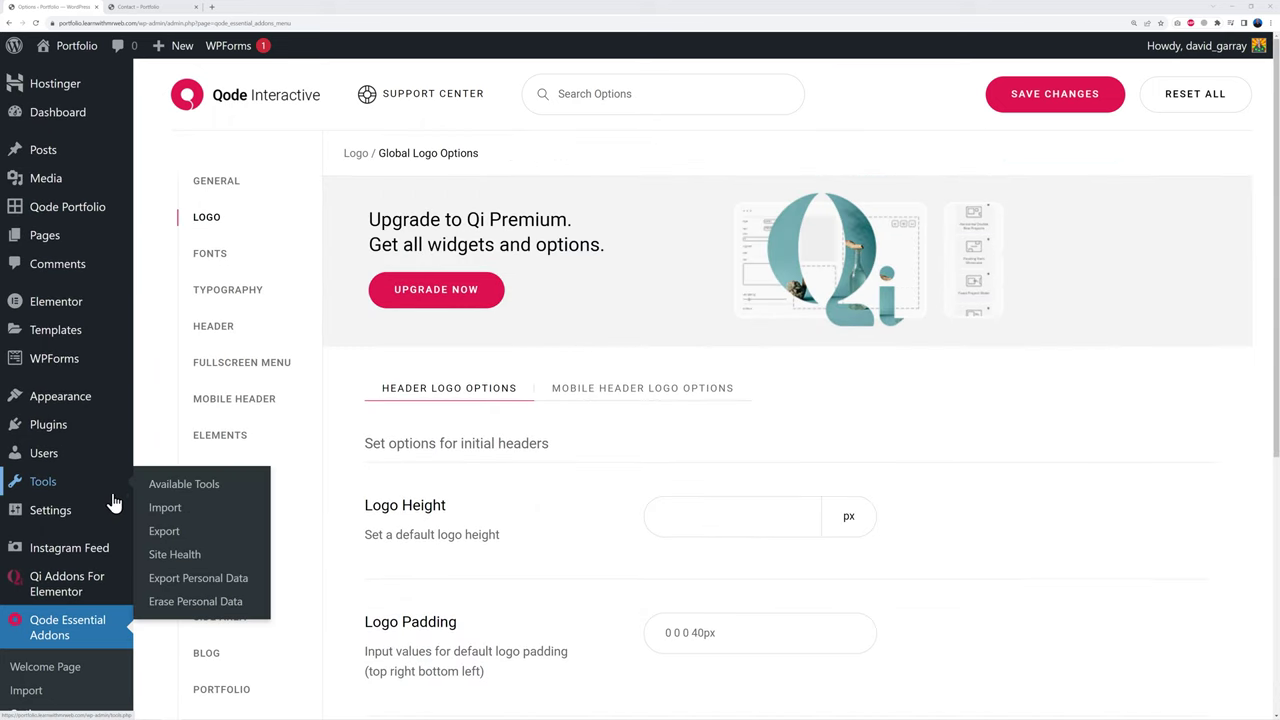
{"action": "middle_click", "coordinate": [42, 188]}
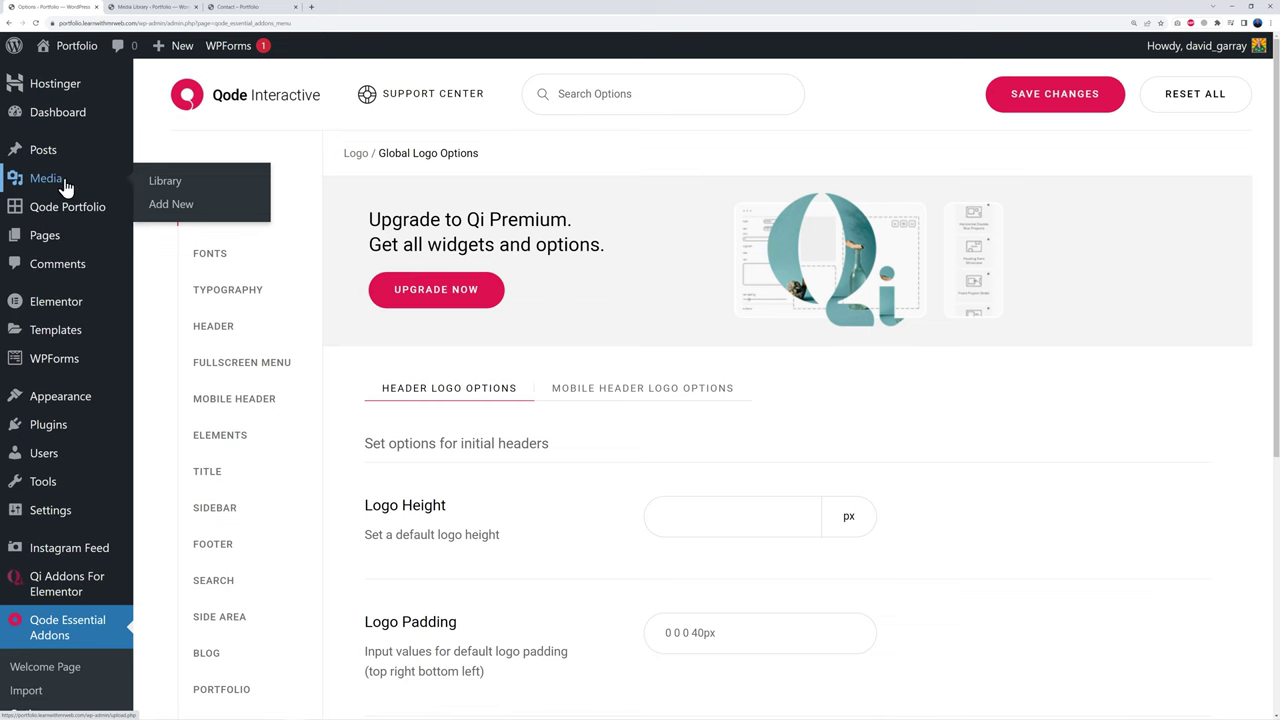
{"action": "left_click", "coordinate": [172, 9]}
{"action": "left_click", "coordinate": [229, 248]}
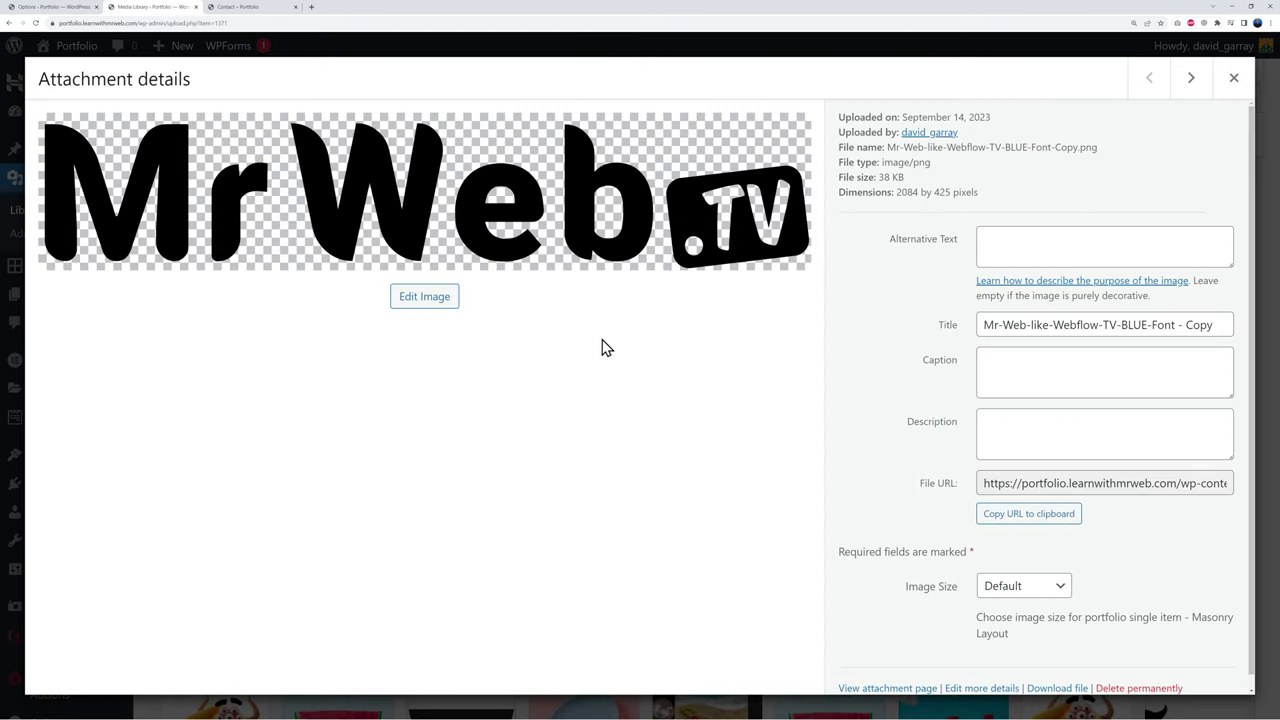
Step: Scale the MrWeb.TV logo from 425 to 85 pixels high (417 × 85) and close the details
{"action": "left_click", "coordinate": [424, 296]}
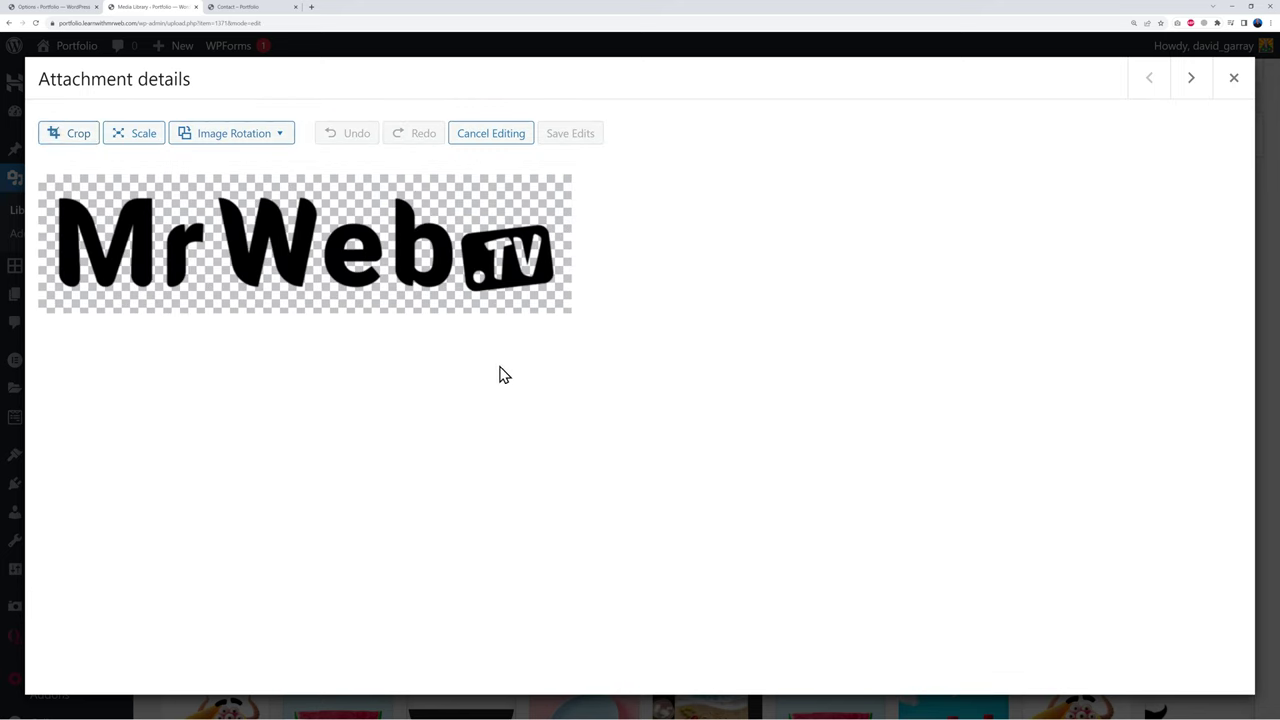
{"action": "left_click", "coordinate": [140, 144]}
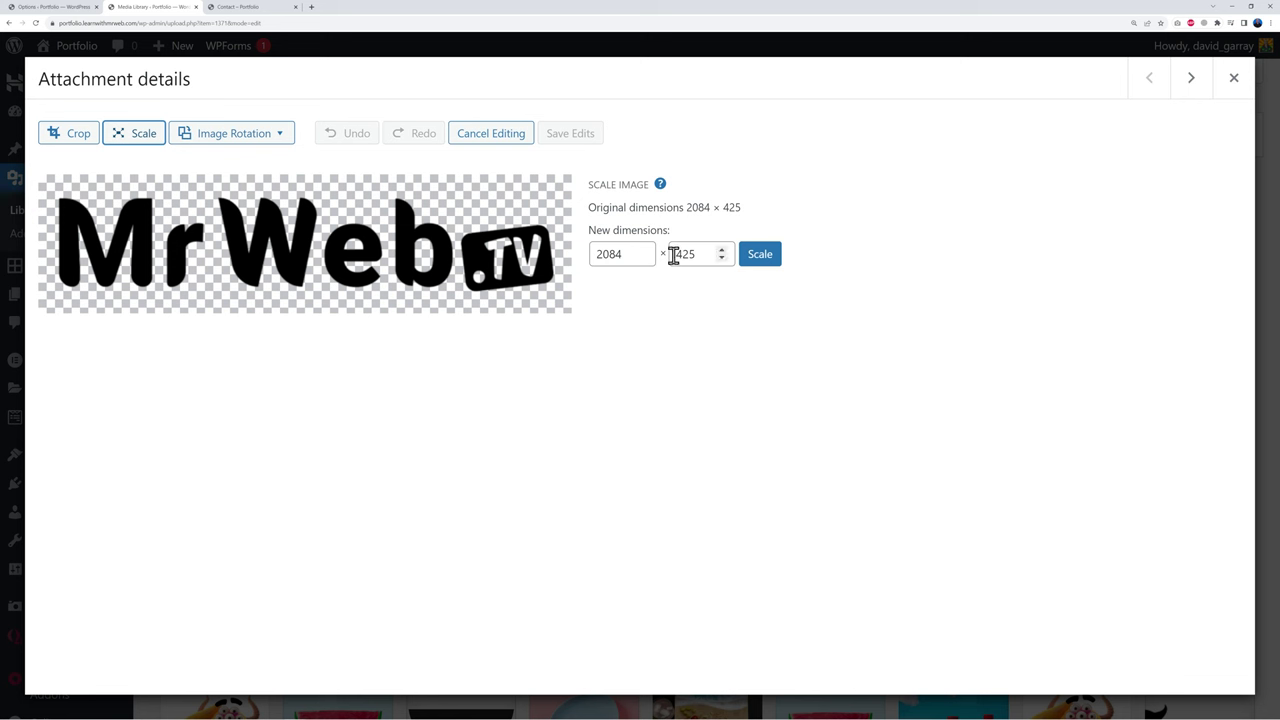
{"action": "left_click_drag", "start_coordinate": [694, 256], "coordinate": [669, 256]}
{"action": "type", "text": "85"}
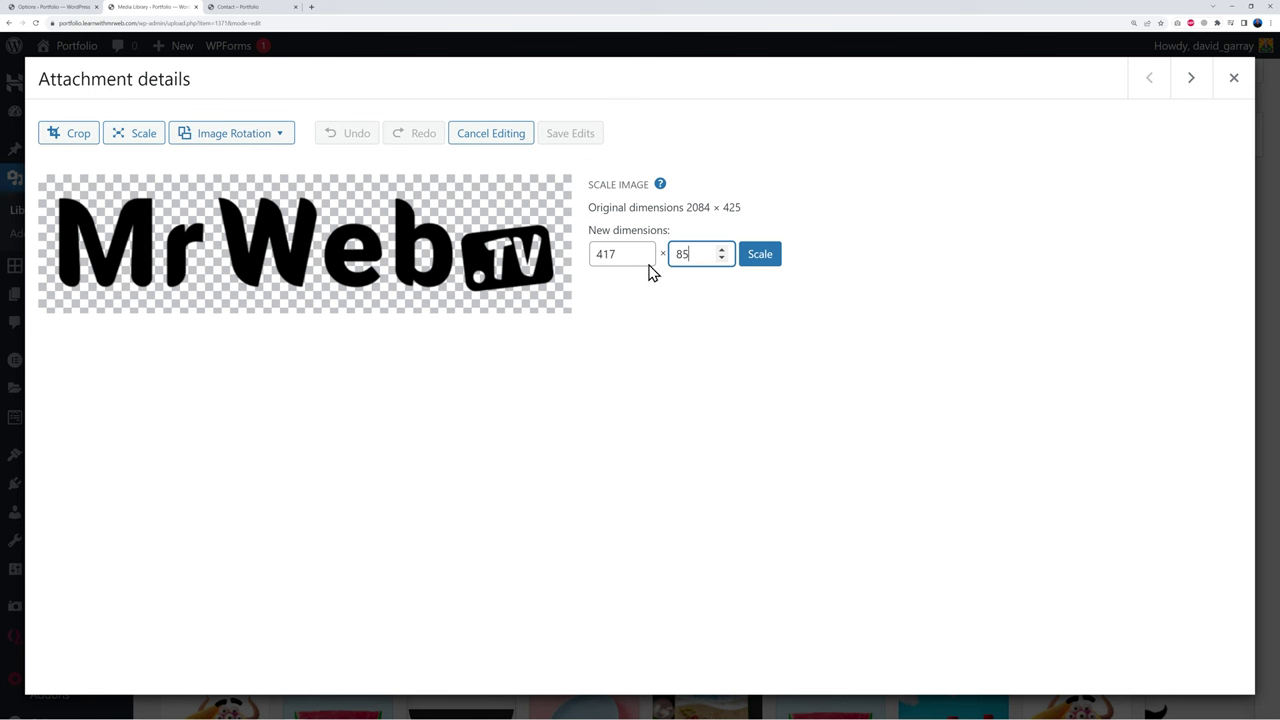
{"action": "left_click", "coordinate": [760, 262]}
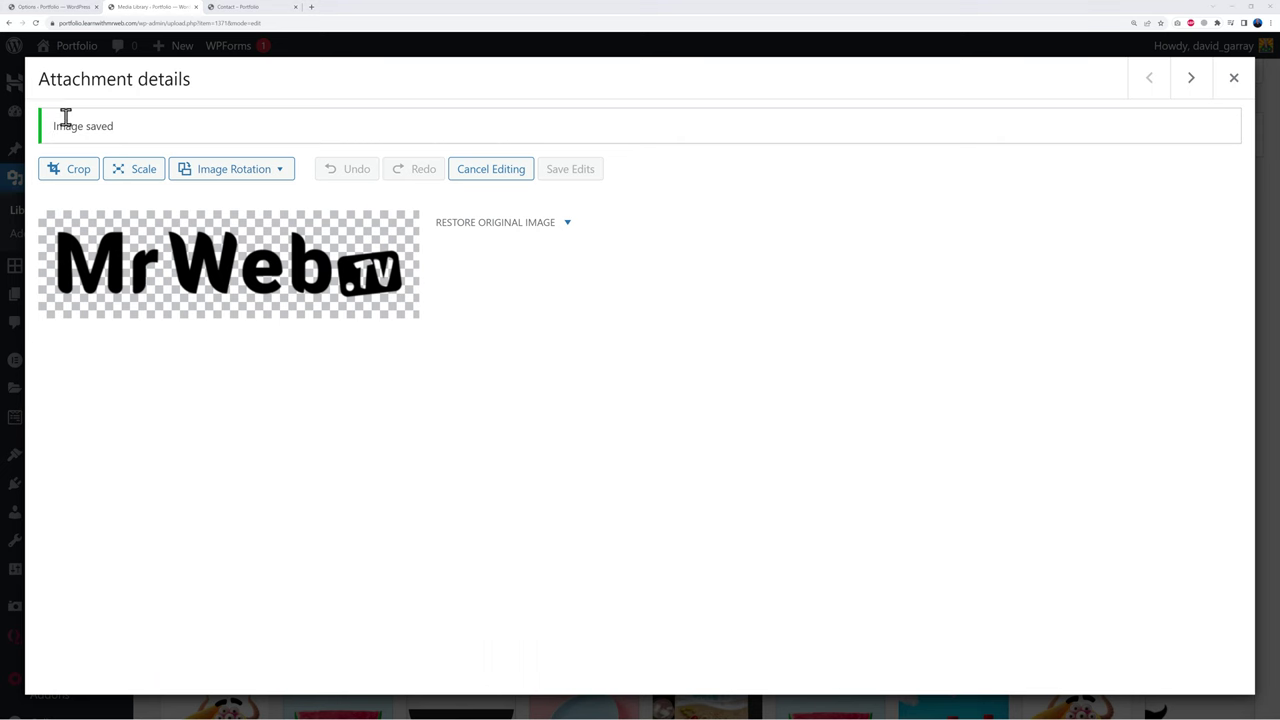
{"action": "left_click", "coordinate": [1233, 77]}
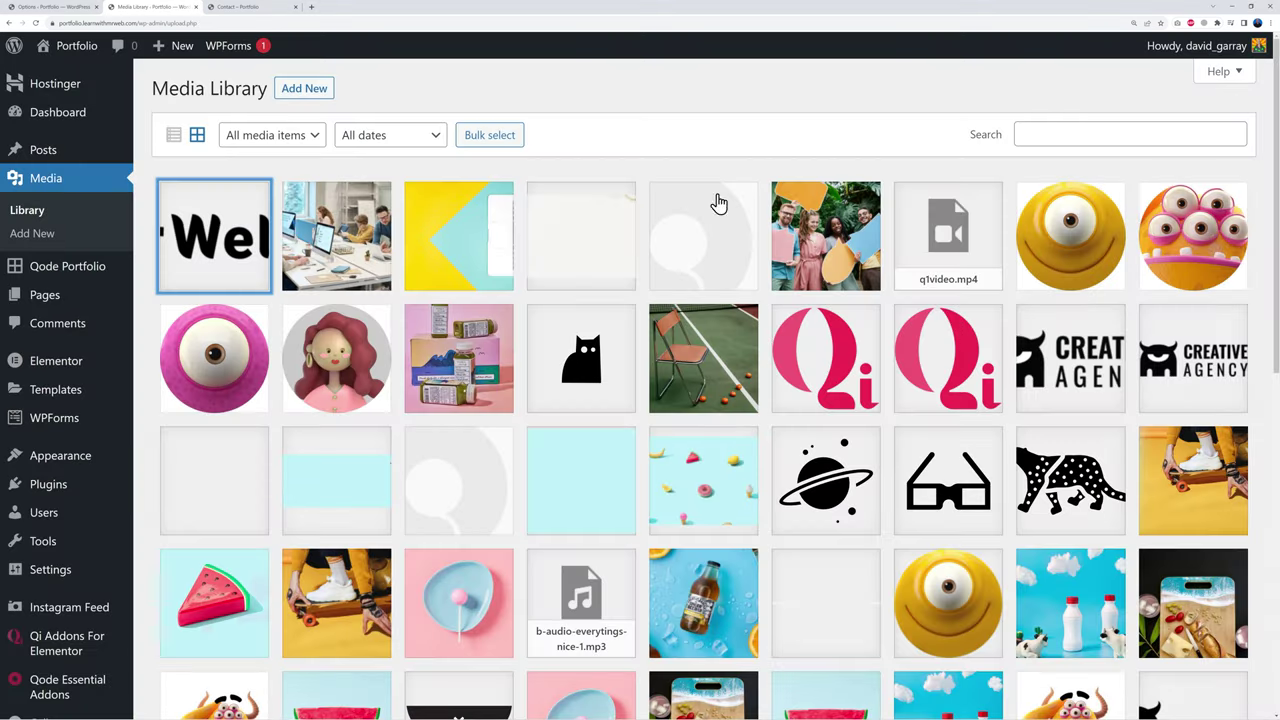
Step: Reload the live site and check the smaller MrWeb.TV logo on the Portfolio home page
{"action": "left_click", "coordinate": [248, 10]}
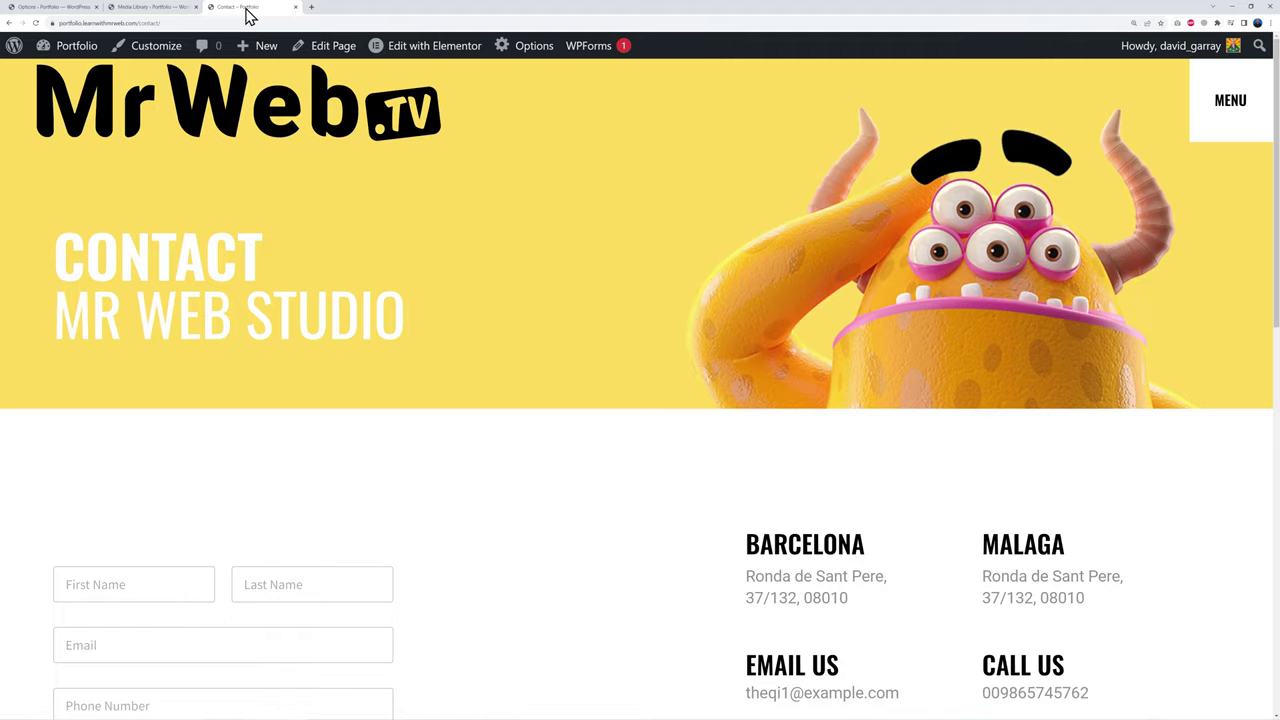
{"action": "left_click", "coordinate": [35, 22]}
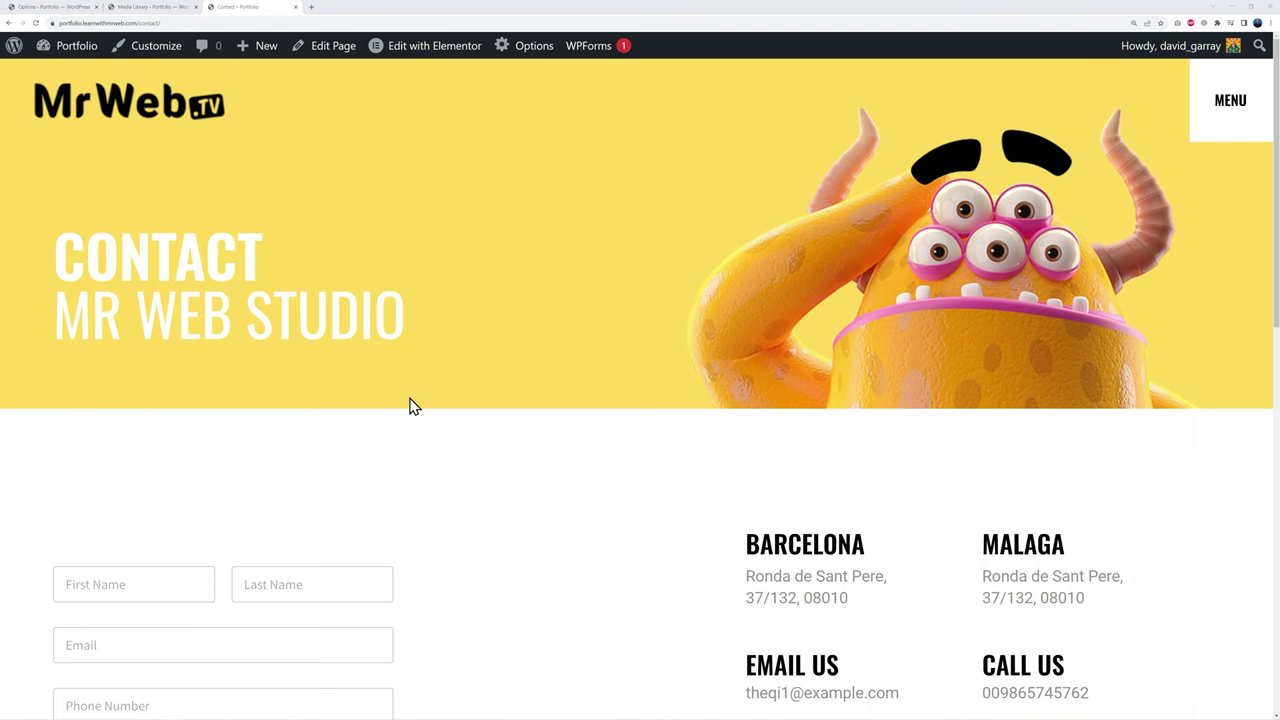
{"action": "left_click", "coordinate": [190, 108]}
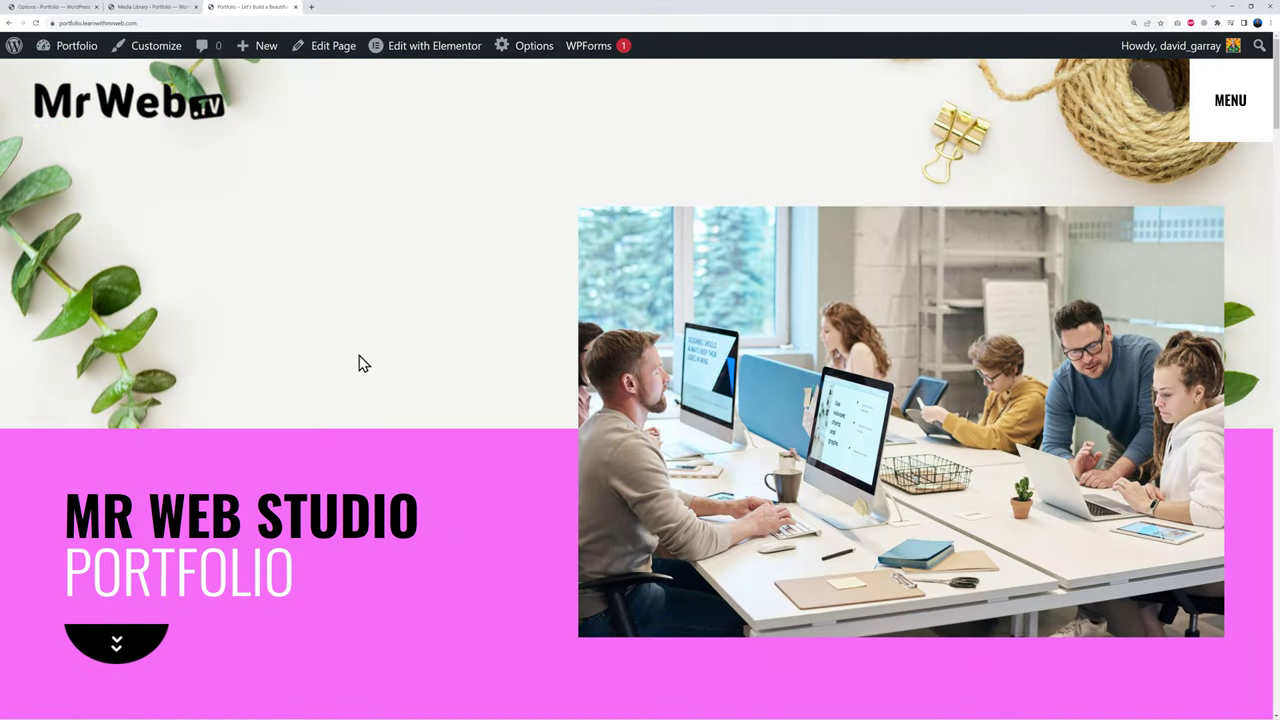
{"action": "scroll", "coordinate": [482, 395], "scroll_direction": "down", "scroll_amount": 2}
{"action": "scroll", "coordinate": [482, 395], "scroll_direction": "up", "scroll_amount": 2}
Step: Open the live site's full-screen menu to view its lemon background, then return to Qode options
{"action": "left_click", "coordinate": [45, 8]}
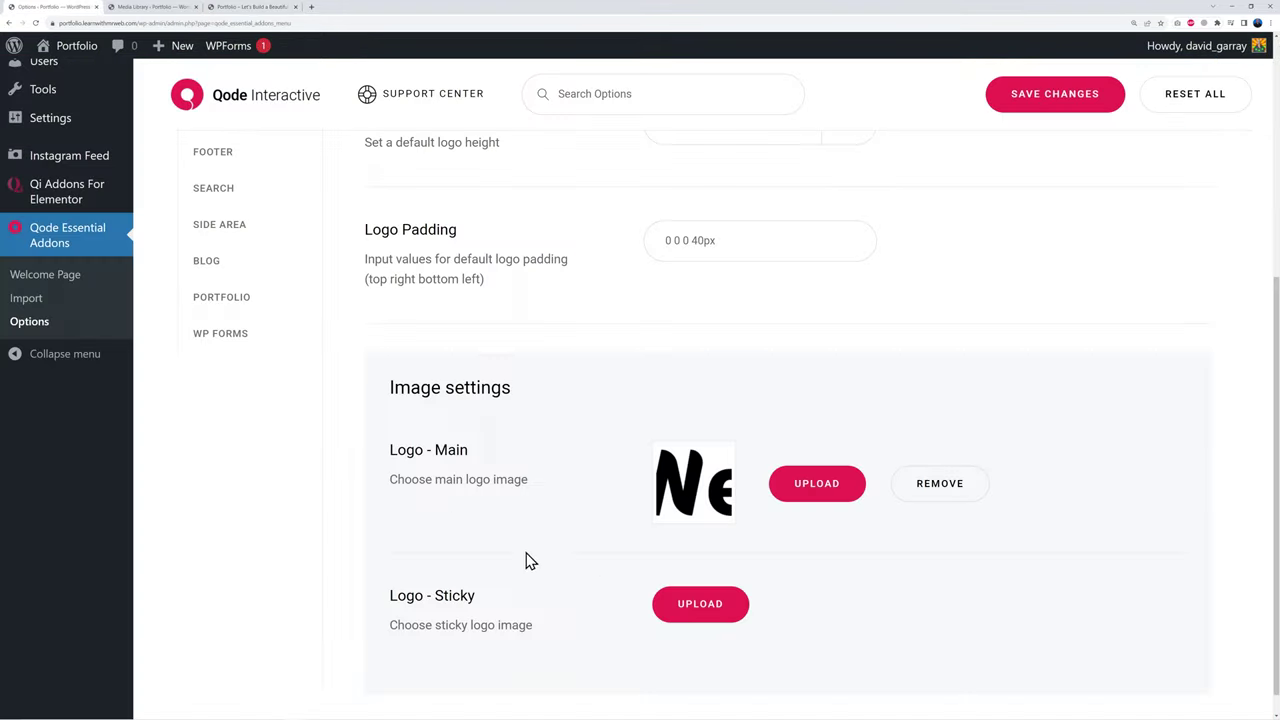
{"action": "left_click", "coordinate": [270, 8]}
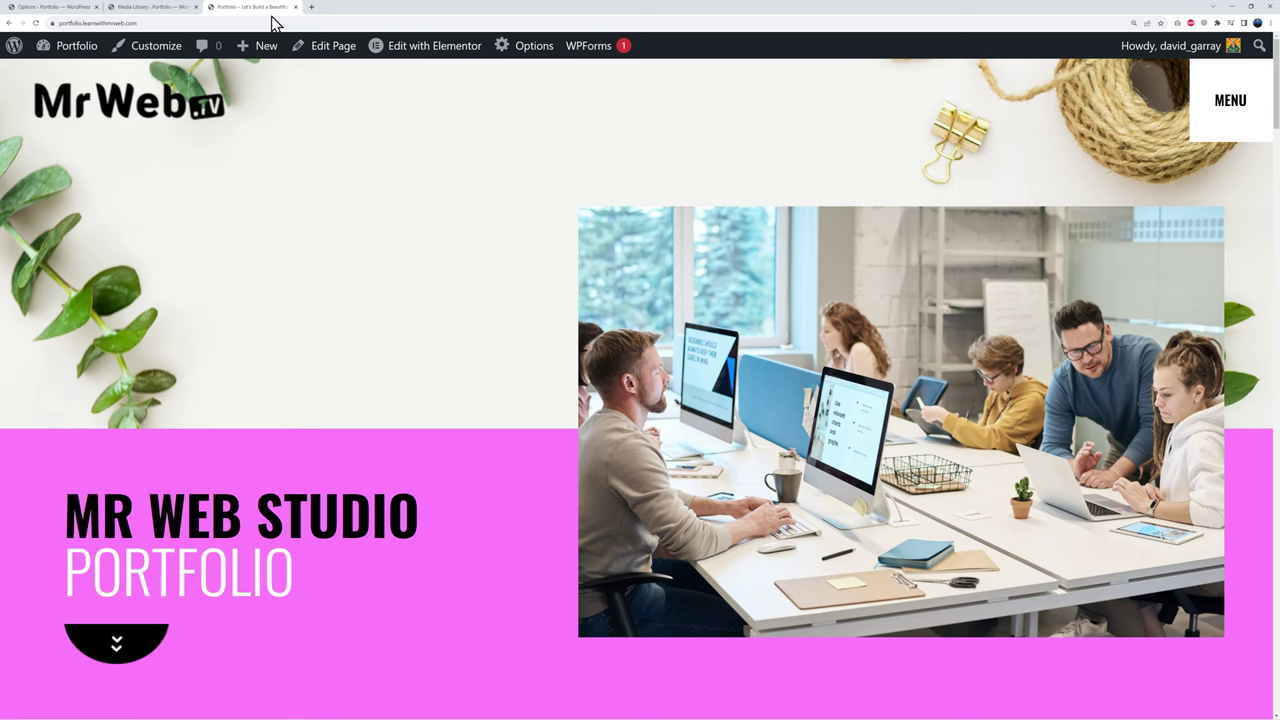
{"action": "left_click", "coordinate": [1231, 105]}
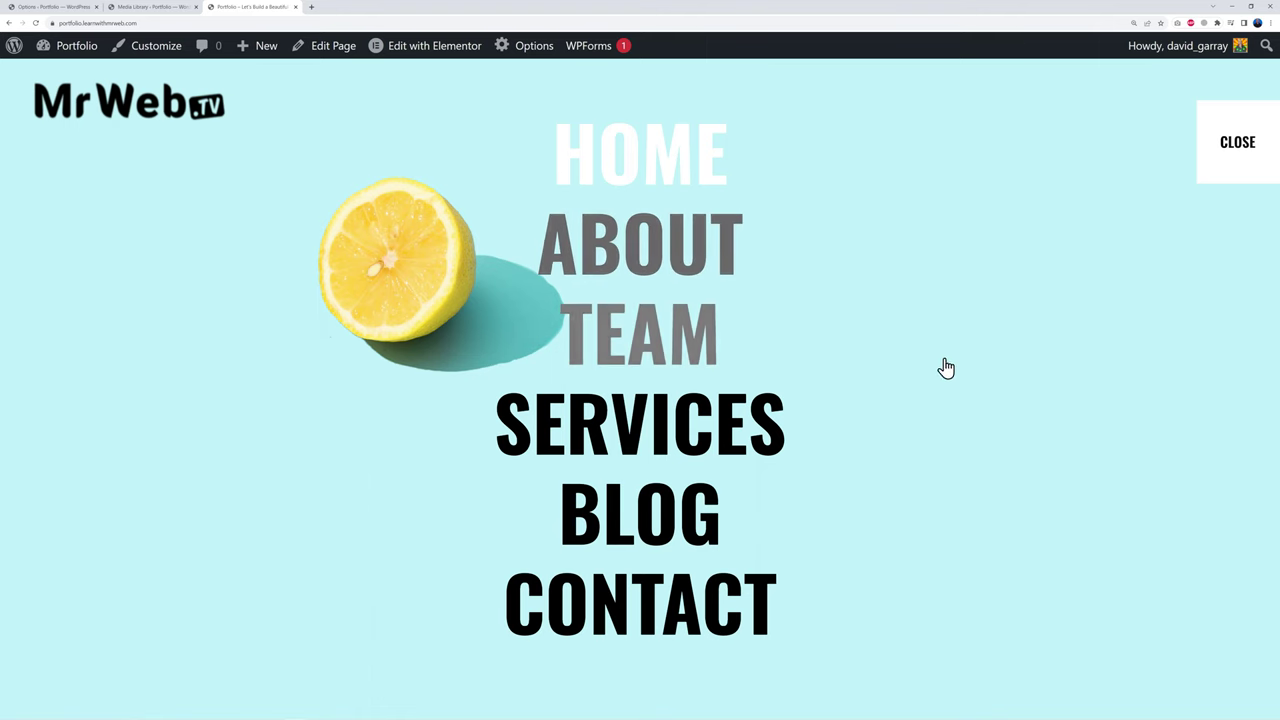
{"action": "left_click", "coordinate": [60, 10]}
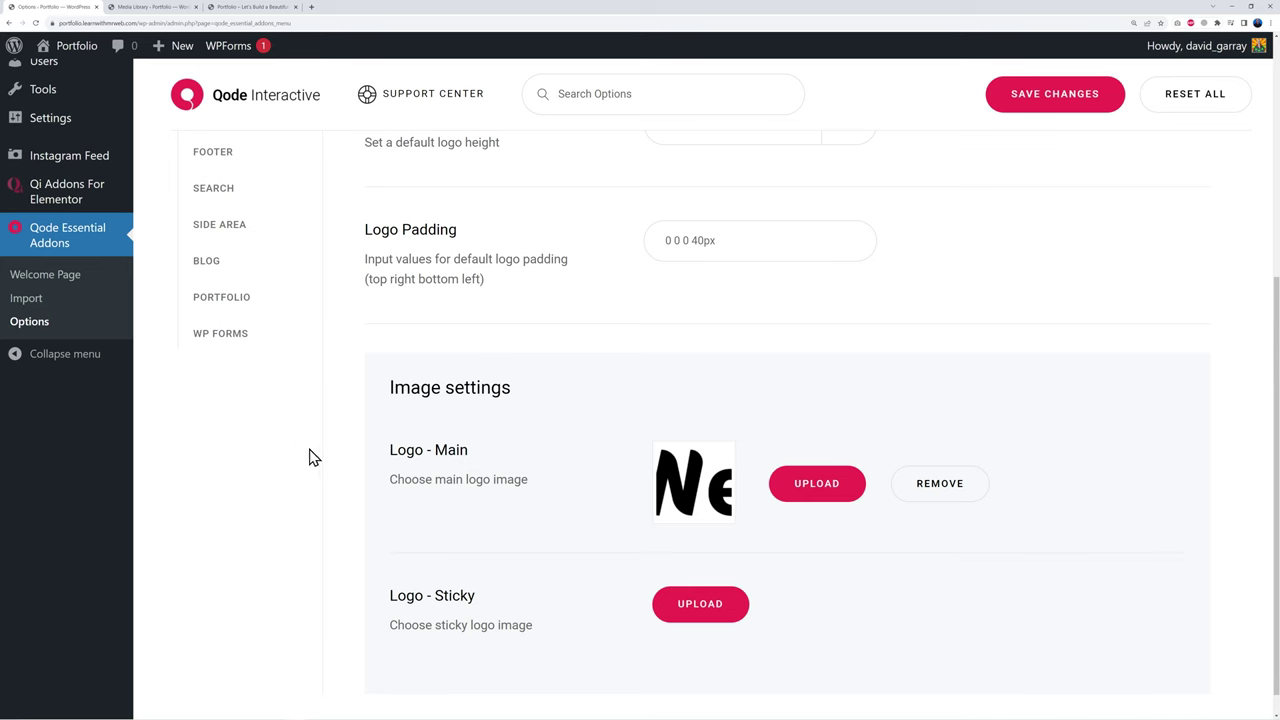
Step: In Fullscreen Menu options, swap the background image for the yellow-and-cyan picture and save
{"action": "scroll", "coordinate": [351, 463], "scroll_direction": "up", "scroll_amount": 4}
{"action": "left_click", "coordinate": [240, 350]}
{"action": "scroll", "coordinate": [1010, 502], "scroll_direction": "down", "scroll_amount": 3}
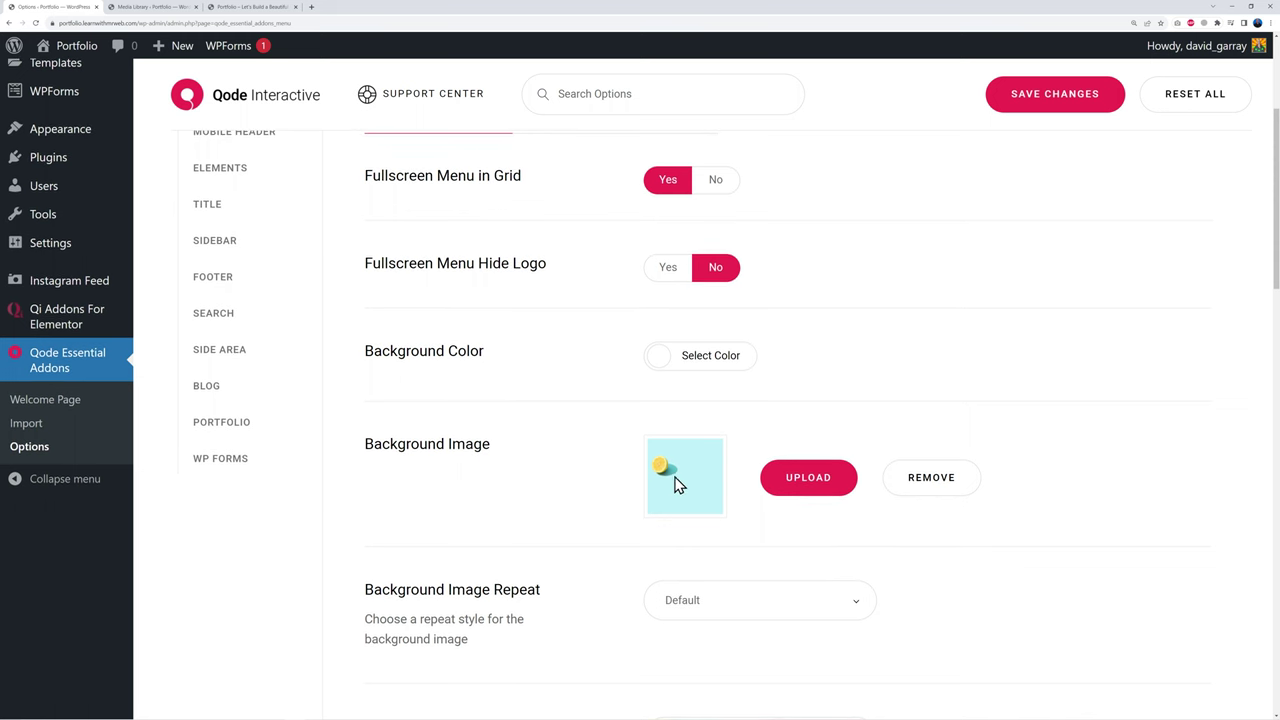
{"action": "left_click", "coordinate": [952, 488]}
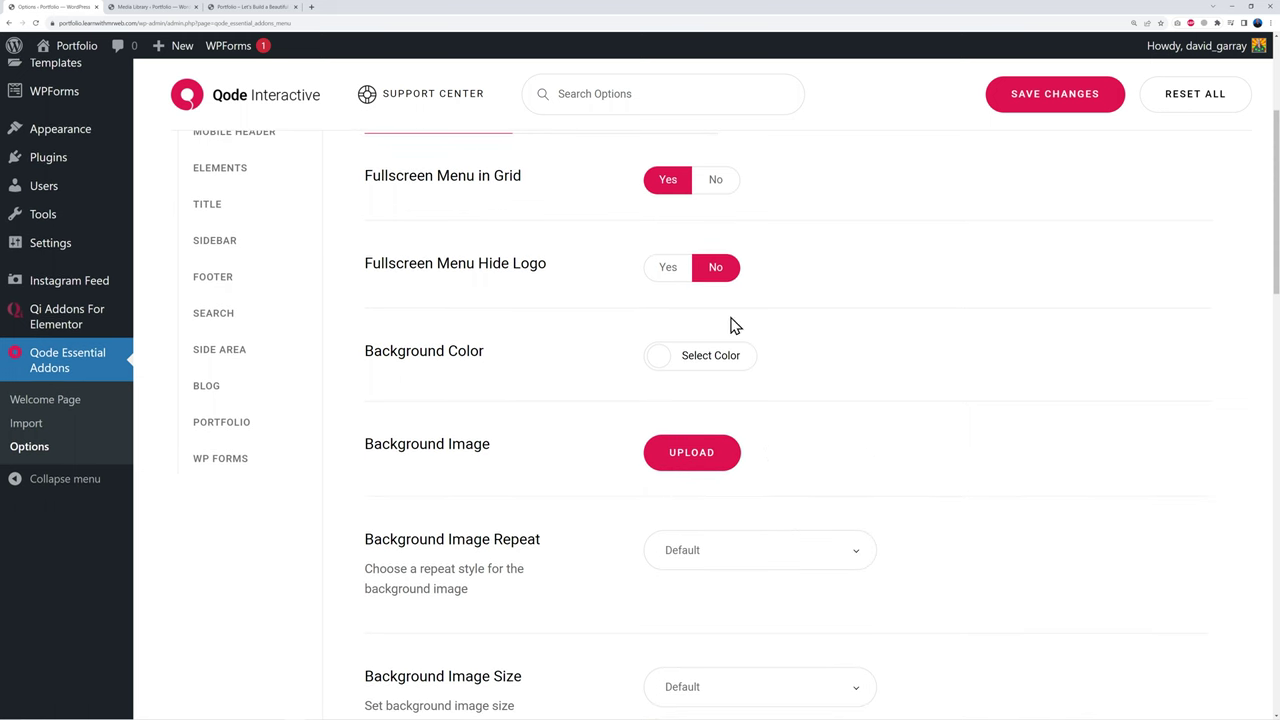
{"action": "left_click", "coordinate": [662, 362]}
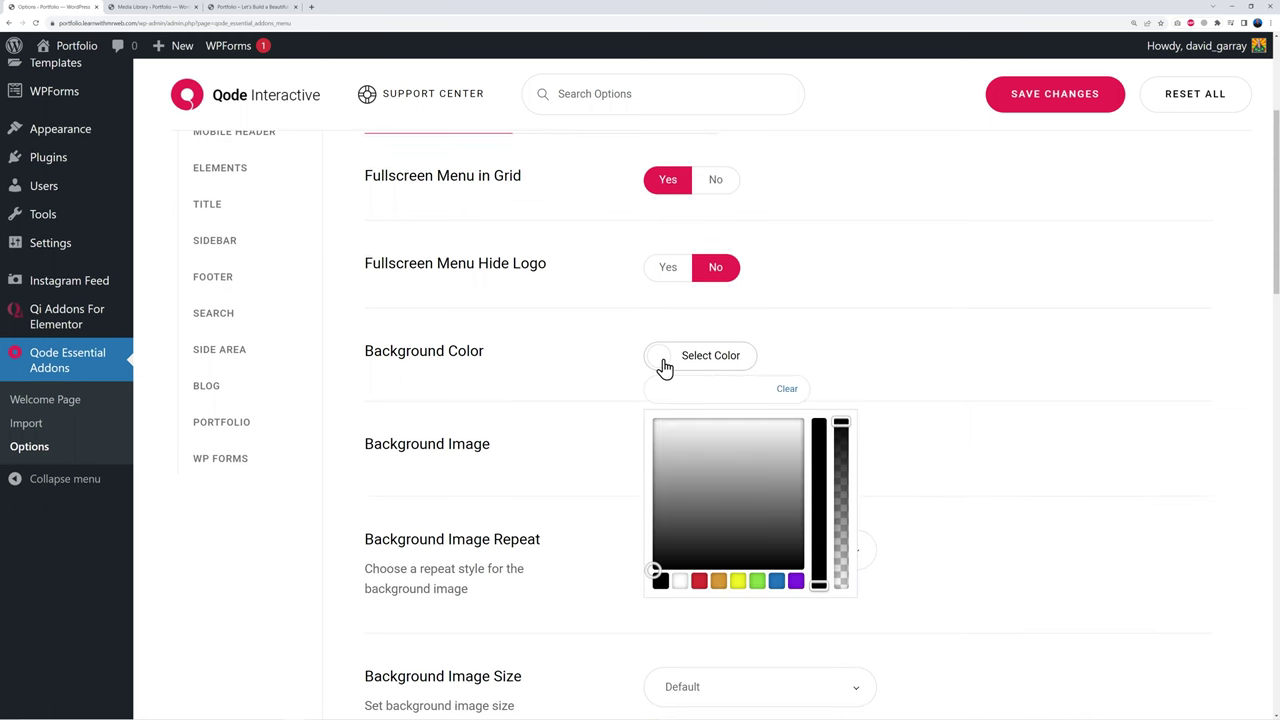
{"action": "left_click", "coordinate": [863, 366]}
{"action": "left_click", "coordinate": [692, 455]}
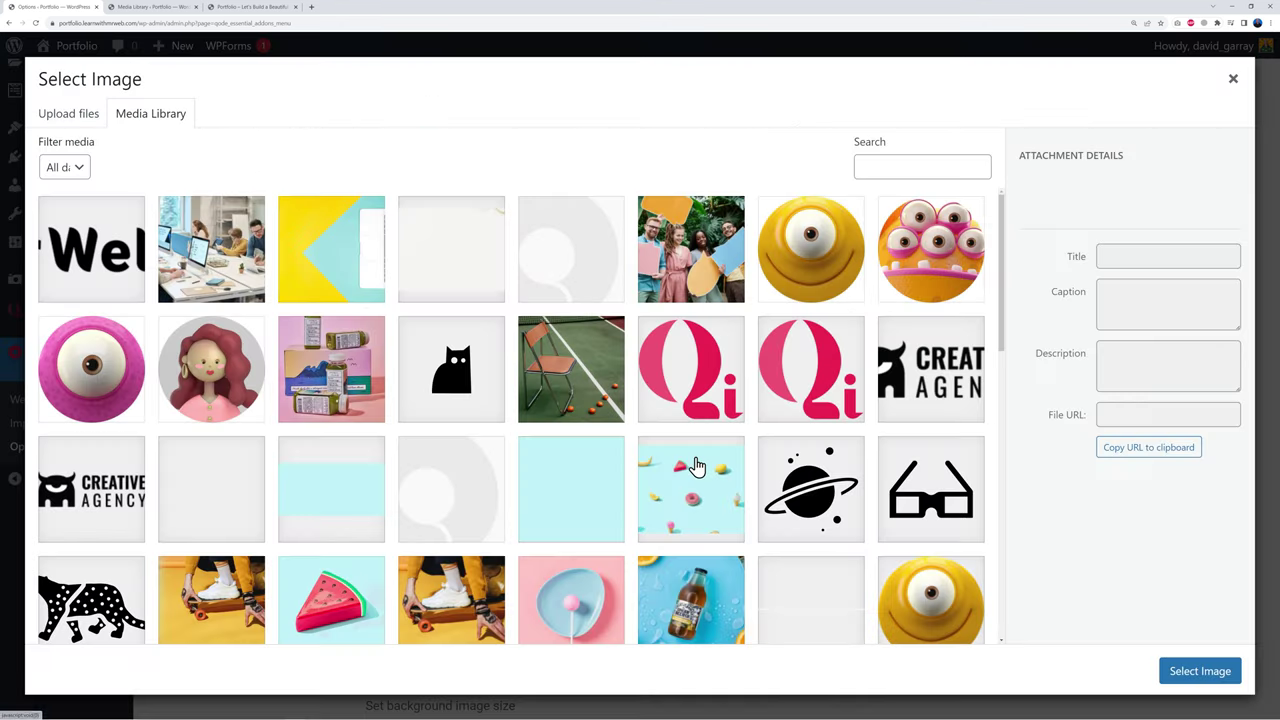
{"action": "left_click", "coordinate": [343, 274]}
{"action": "left_click", "coordinate": [1199, 671]}
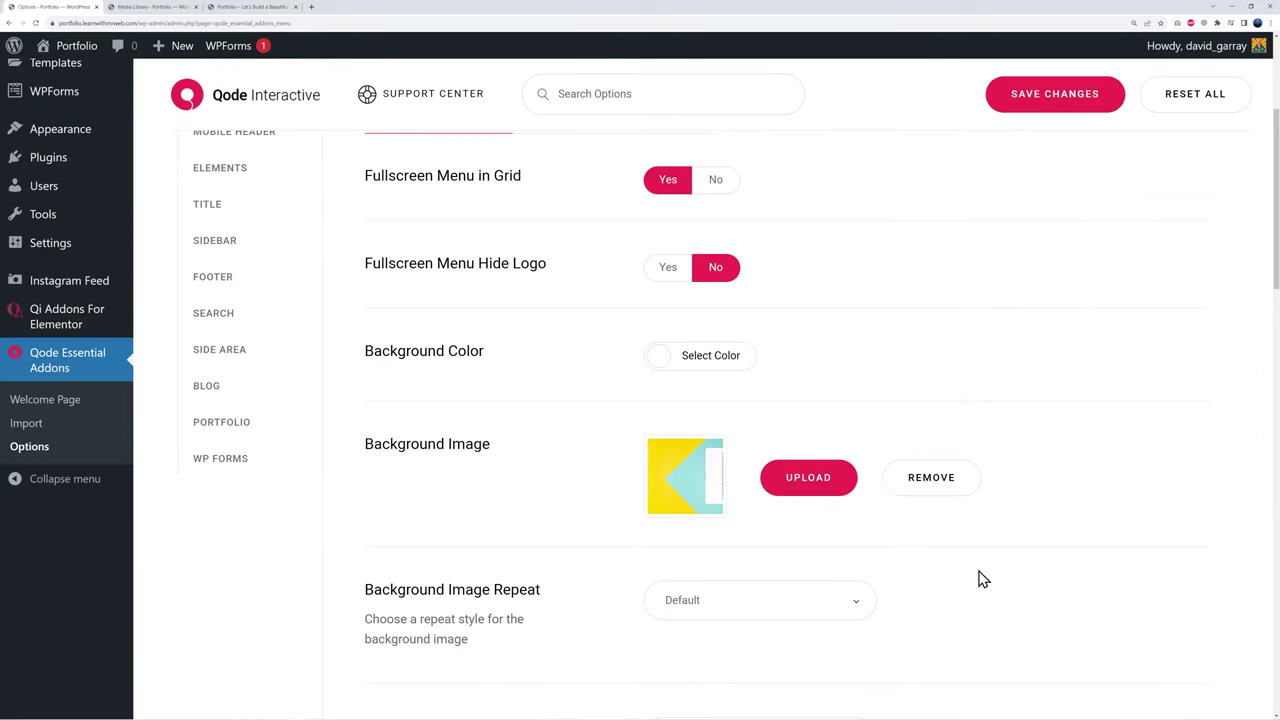
{"action": "left_click", "coordinate": [1080, 108]}
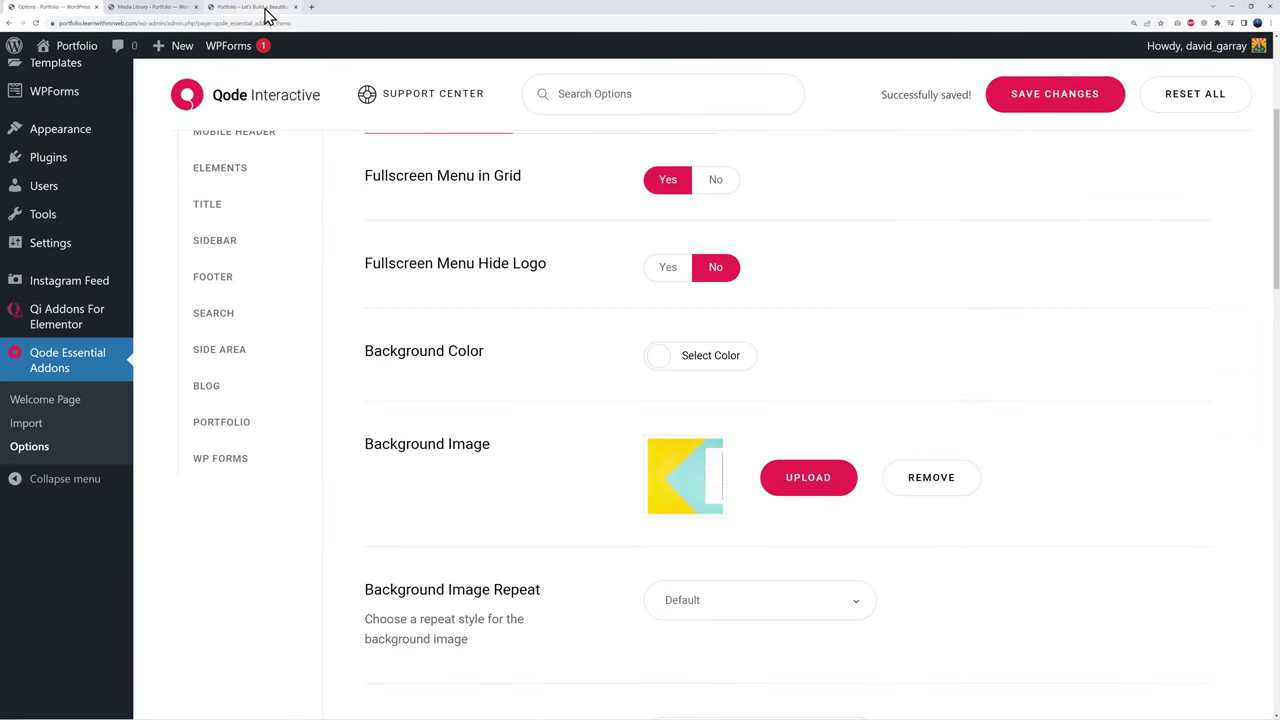
Step: Reload the live Portfolio home page and open the full-screen menu to see the new background
{"action": "left_click", "coordinate": [266, 10]}
{"action": "left_click", "coordinate": [177, 109]}
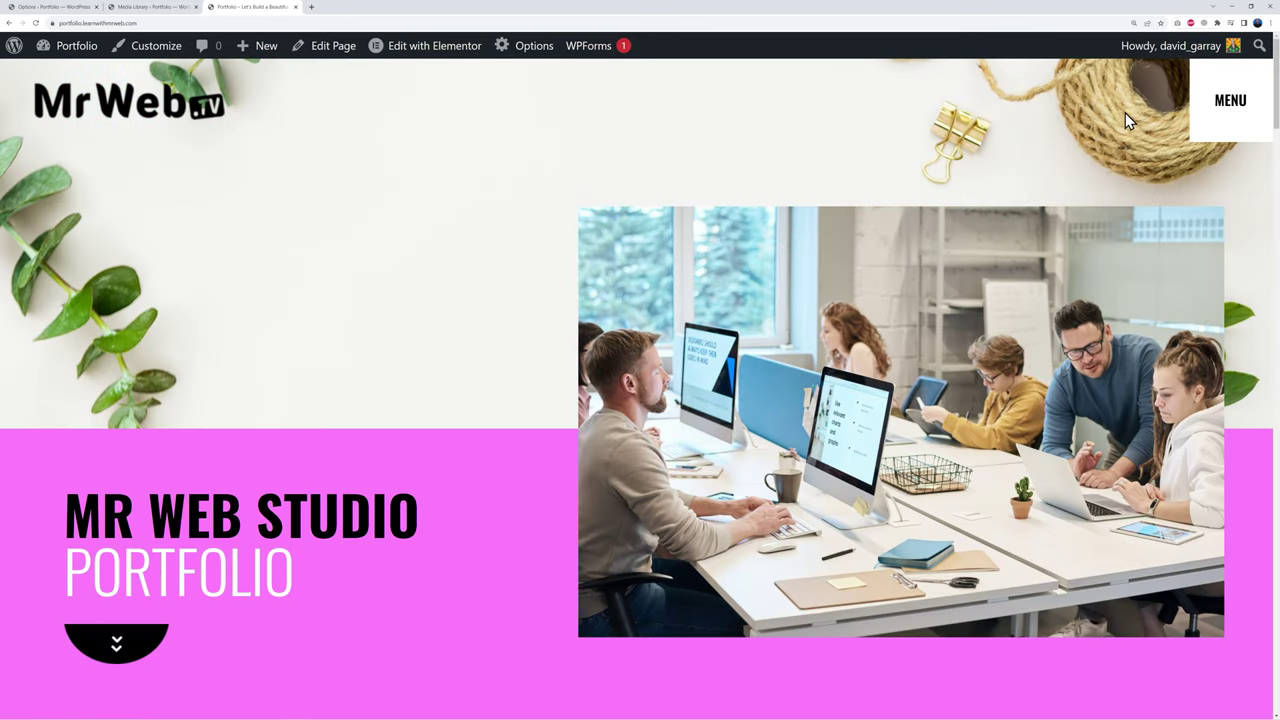
{"action": "left_click", "coordinate": [1226, 104]}
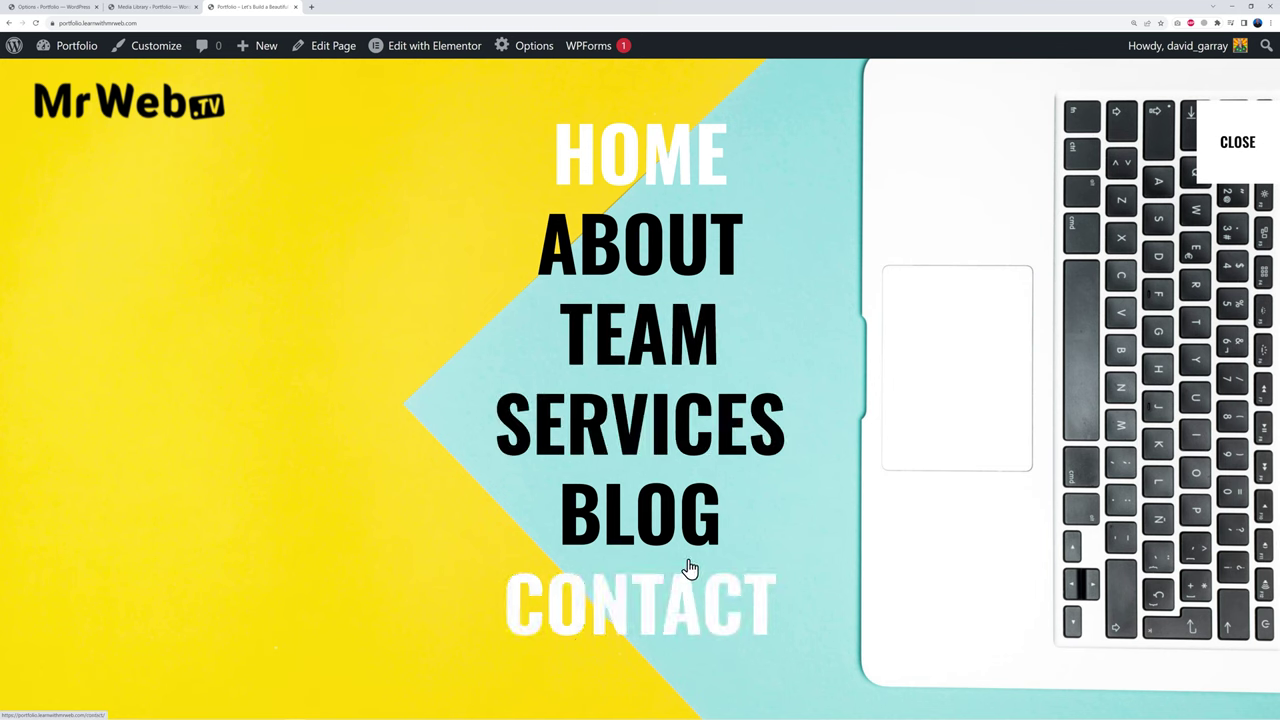
{"action": "left_click", "coordinate": [72, 10]}
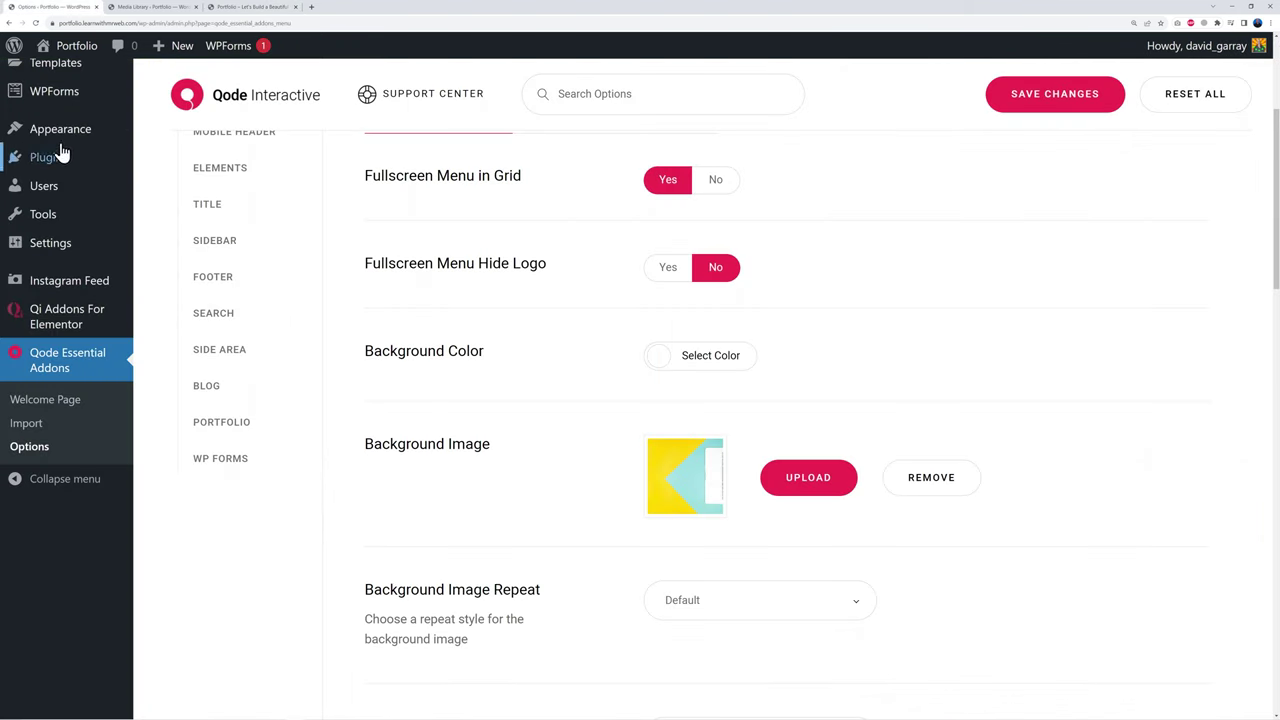
Step: Open Appearance > Menus and compare the Main Menu items with the live full-screen menu
{"action": "mouse_move", "coordinate": [57, 134]}
{"action": "left_click", "coordinate": [166, 202]}
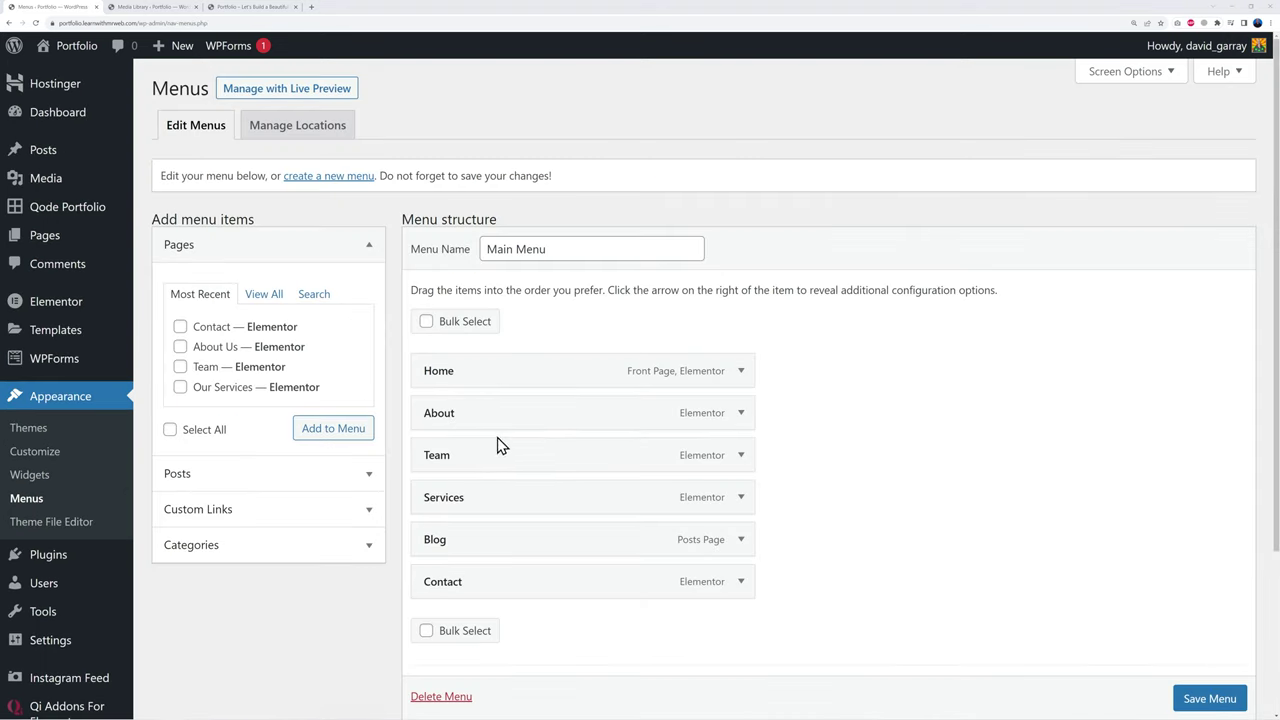
{"action": "left_click", "coordinate": [277, 8]}
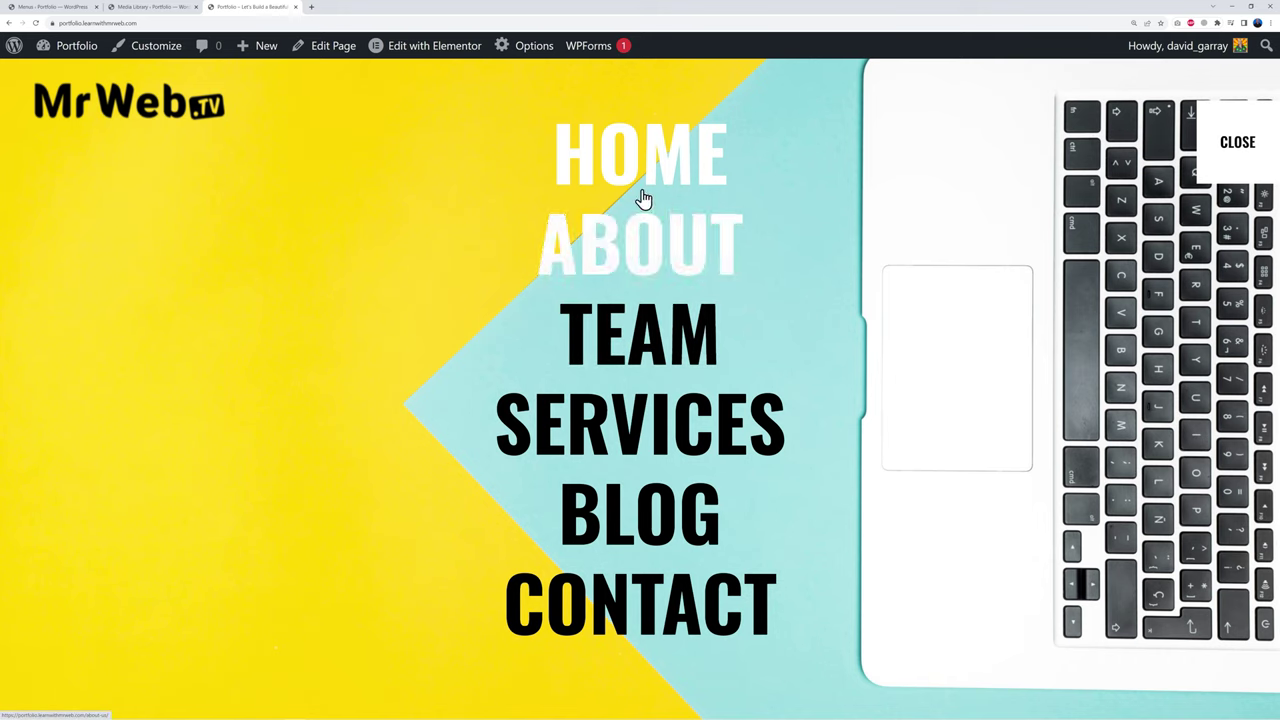
{"action": "left_click", "coordinate": [80, 8]}
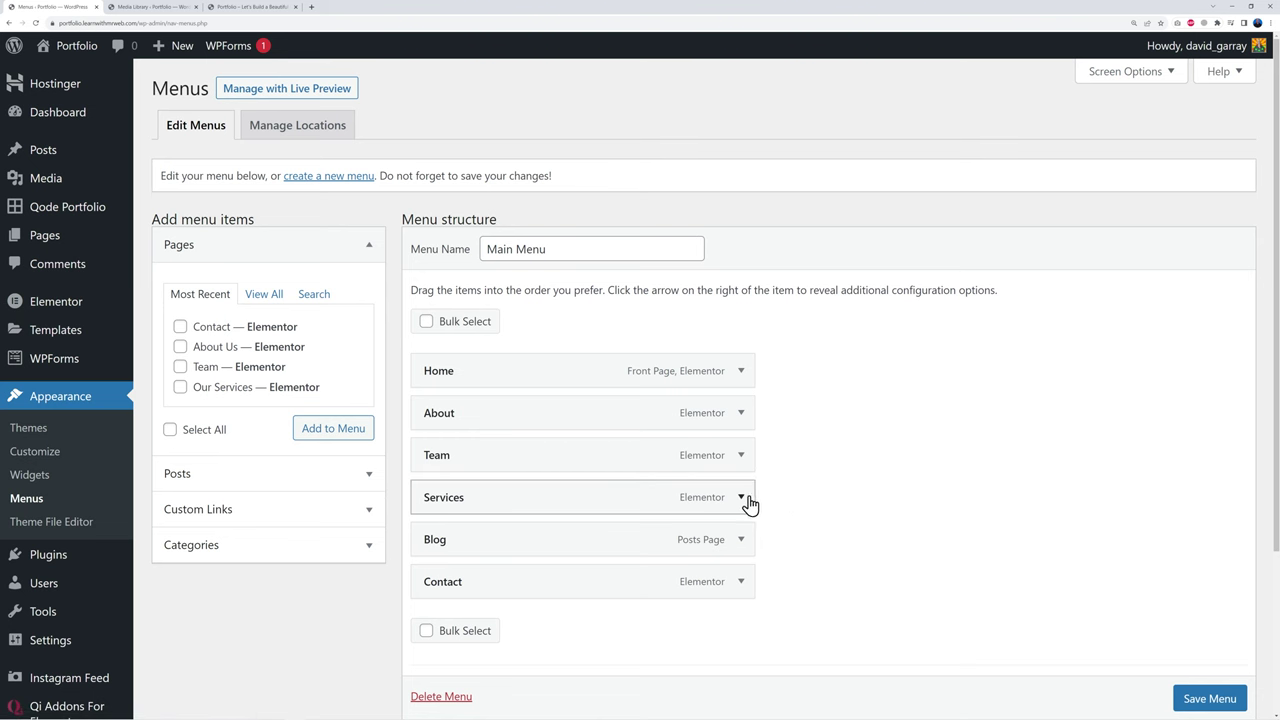
{"action": "left_click", "coordinate": [742, 456]}
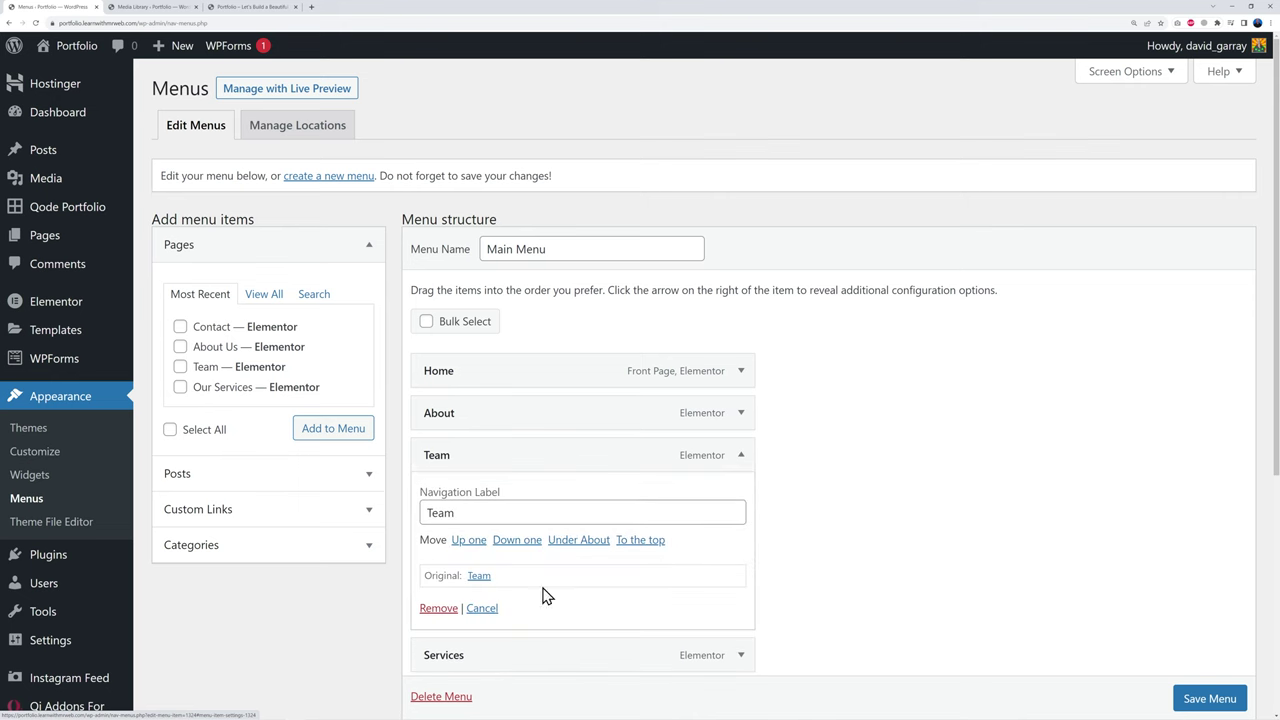
{"action": "left_click", "coordinate": [738, 460]}
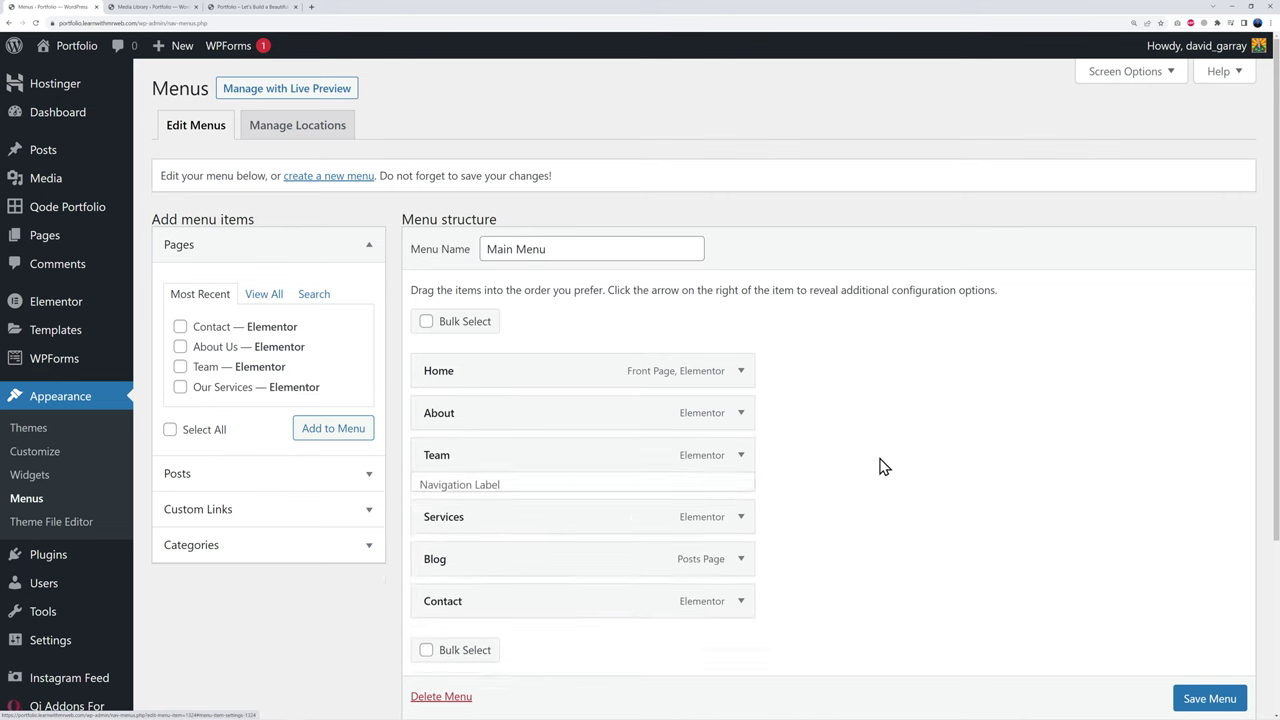
{"action": "scroll", "coordinate": [894, 463], "scroll_direction": "down", "scroll_amount": 1}
Step: Bulk-select the About, Team and Services items and remove them from the Main Menu
{"action": "left_click", "coordinate": [428, 510]}
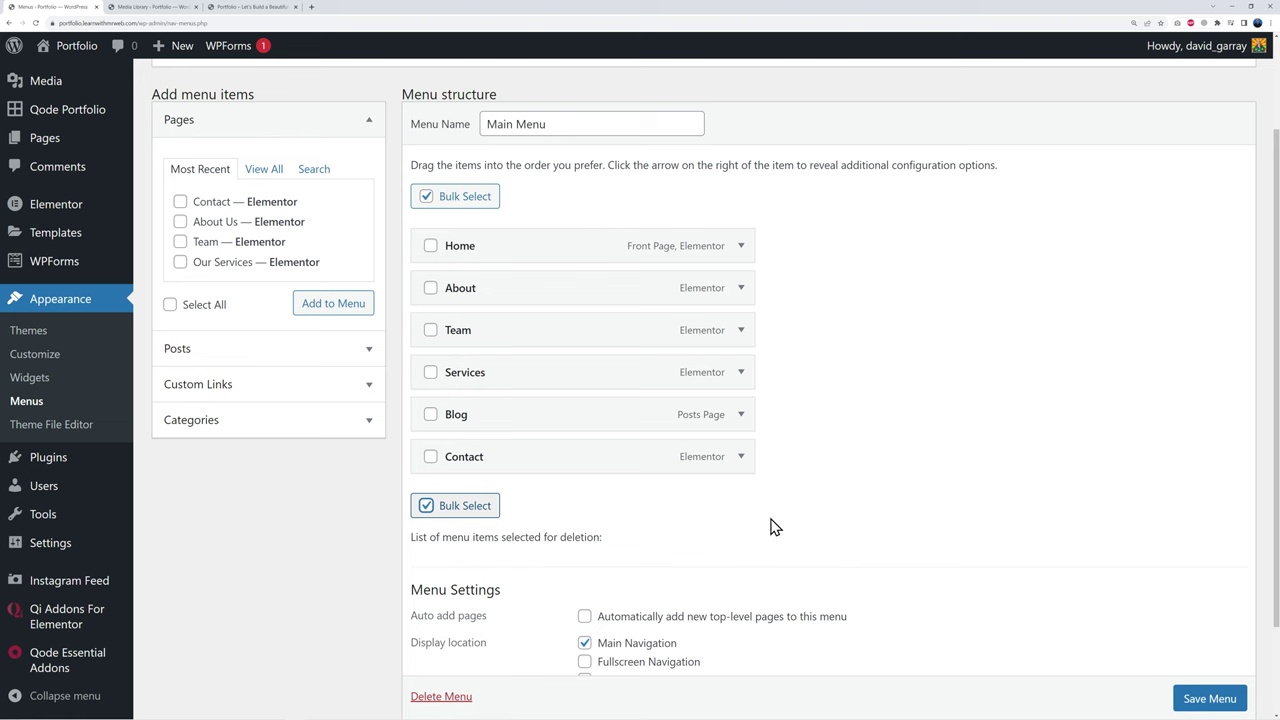
{"action": "left_click", "coordinate": [431, 331]}
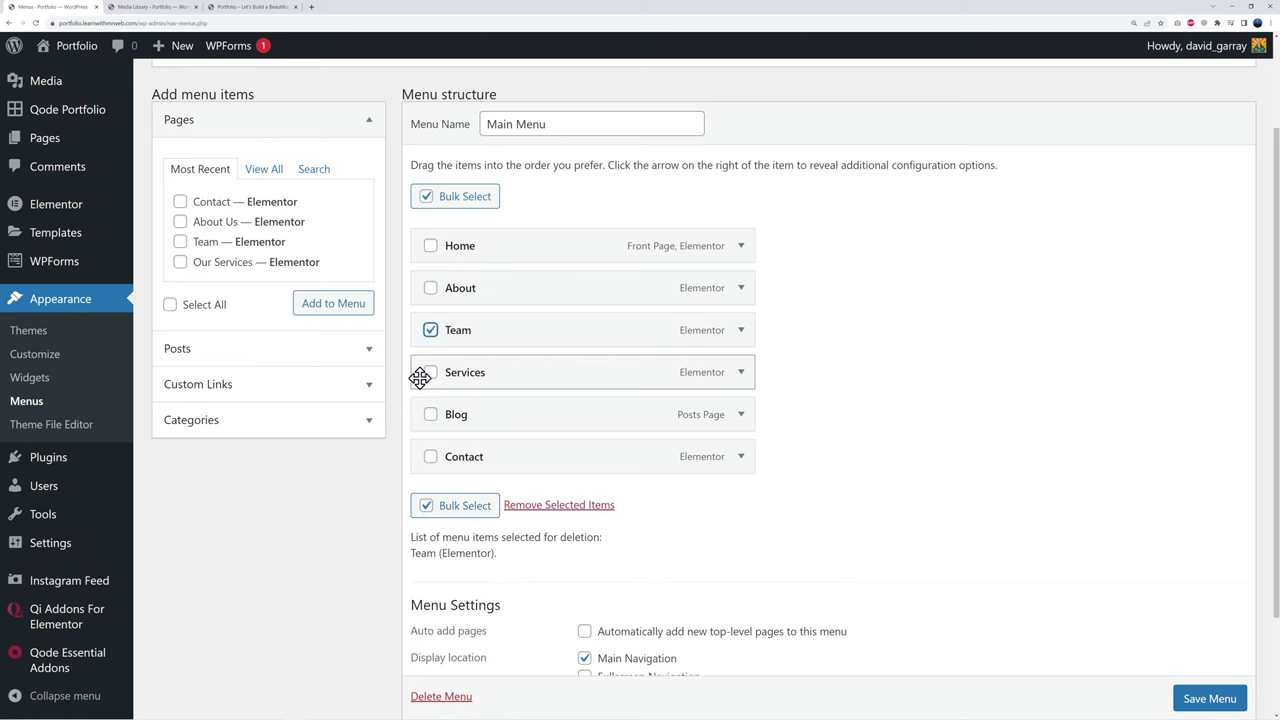
{"action": "left_click", "coordinate": [431, 373]}
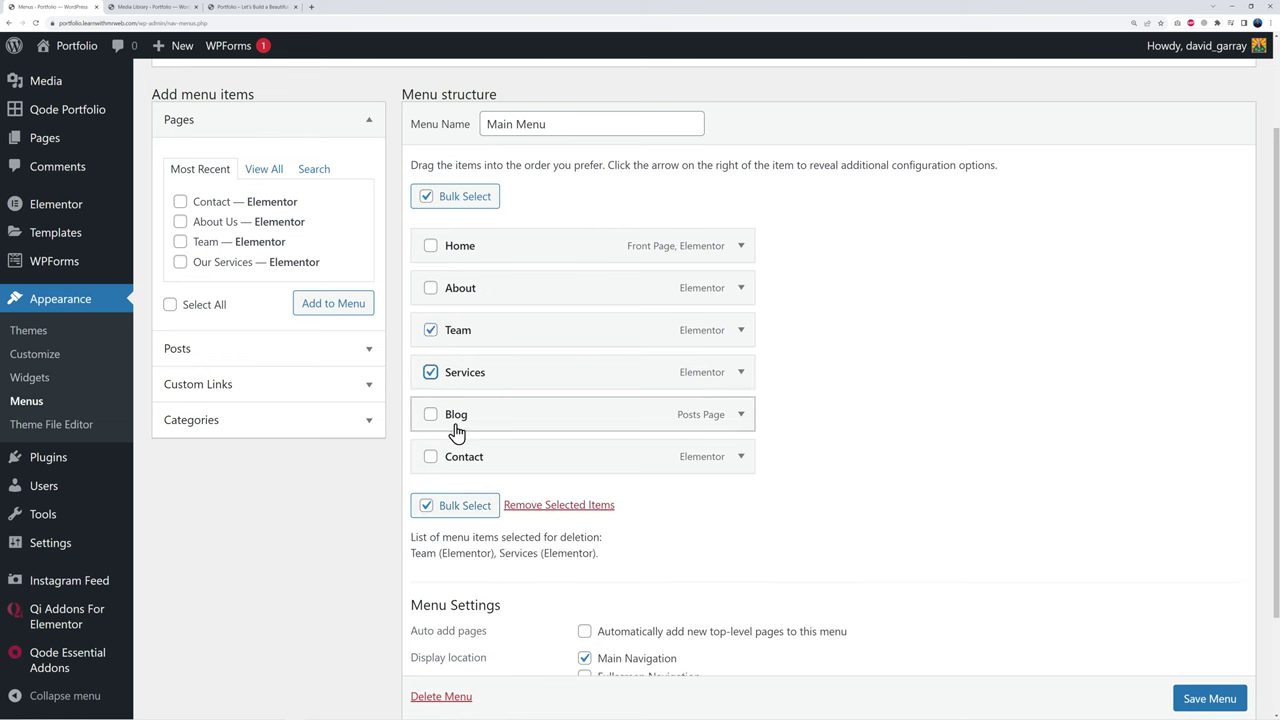
{"action": "left_click", "coordinate": [431, 288]}
{"action": "left_click", "coordinate": [561, 505]}
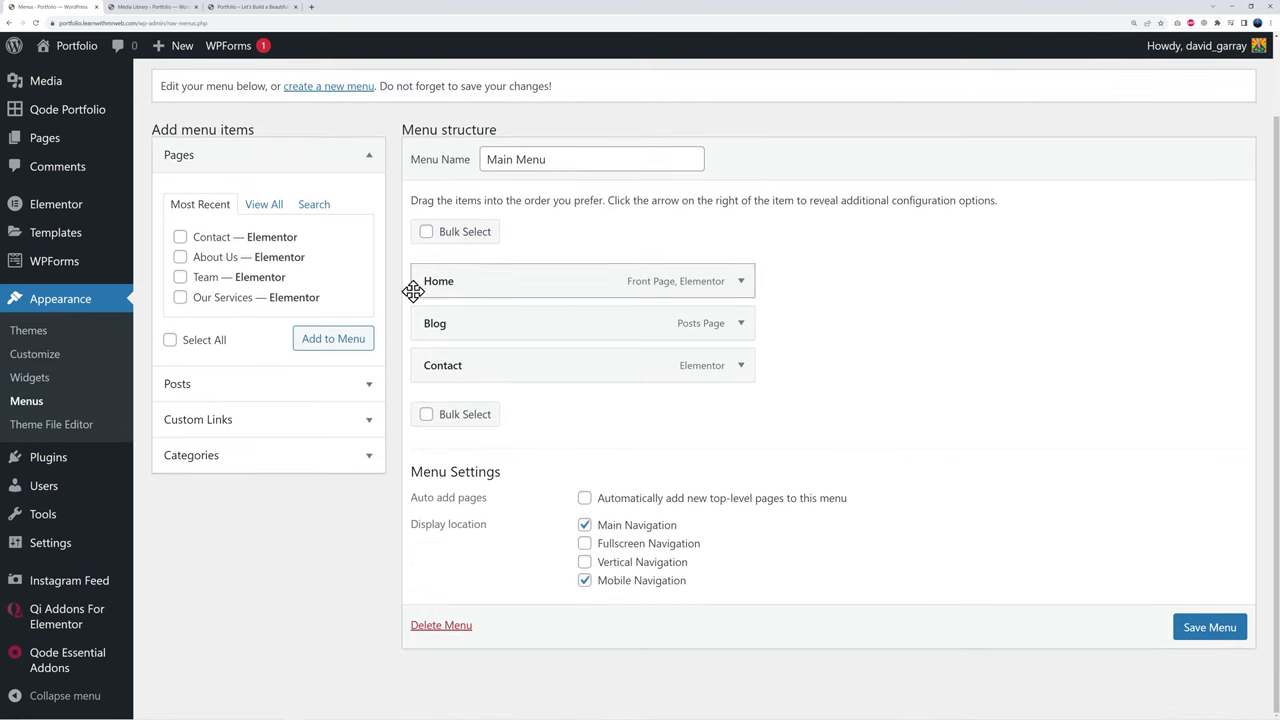
Step: Add the About Us and Our Services pages and order the menu Home, About Us, Team, Services, Blog, Contact
{"action": "left_click", "coordinate": [264, 205]}
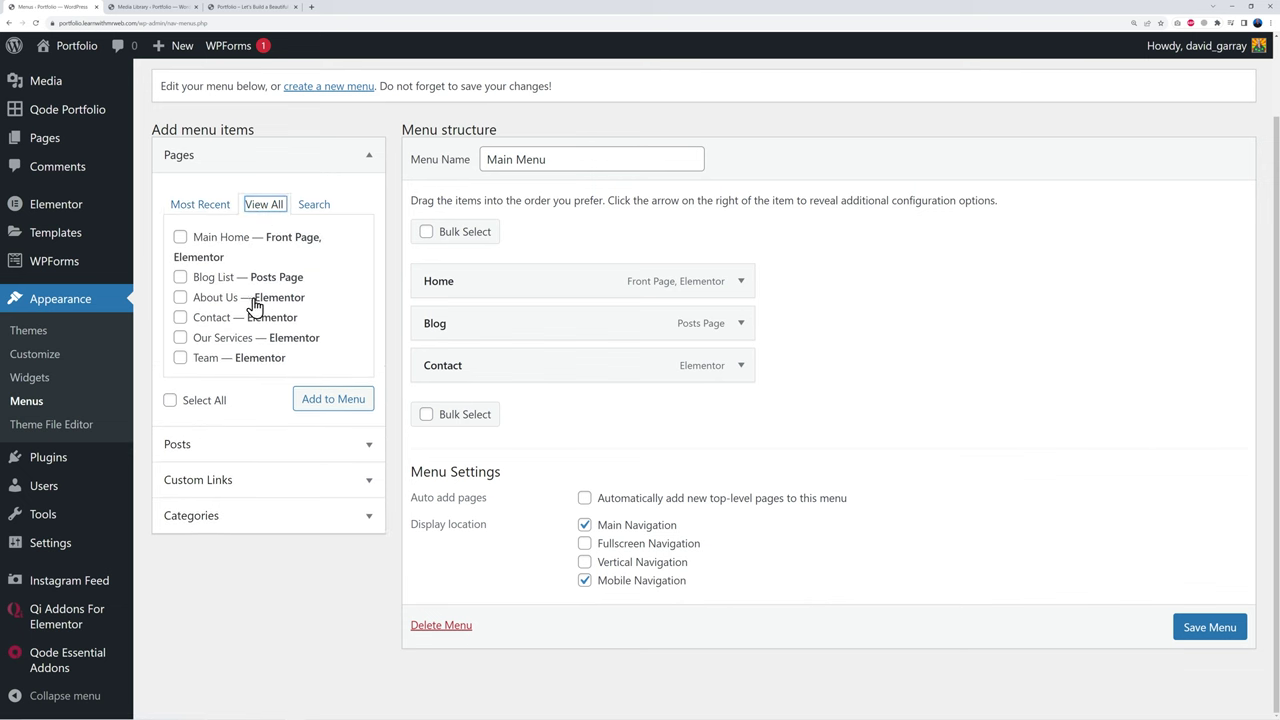
{"action": "left_click", "coordinate": [179, 340]}
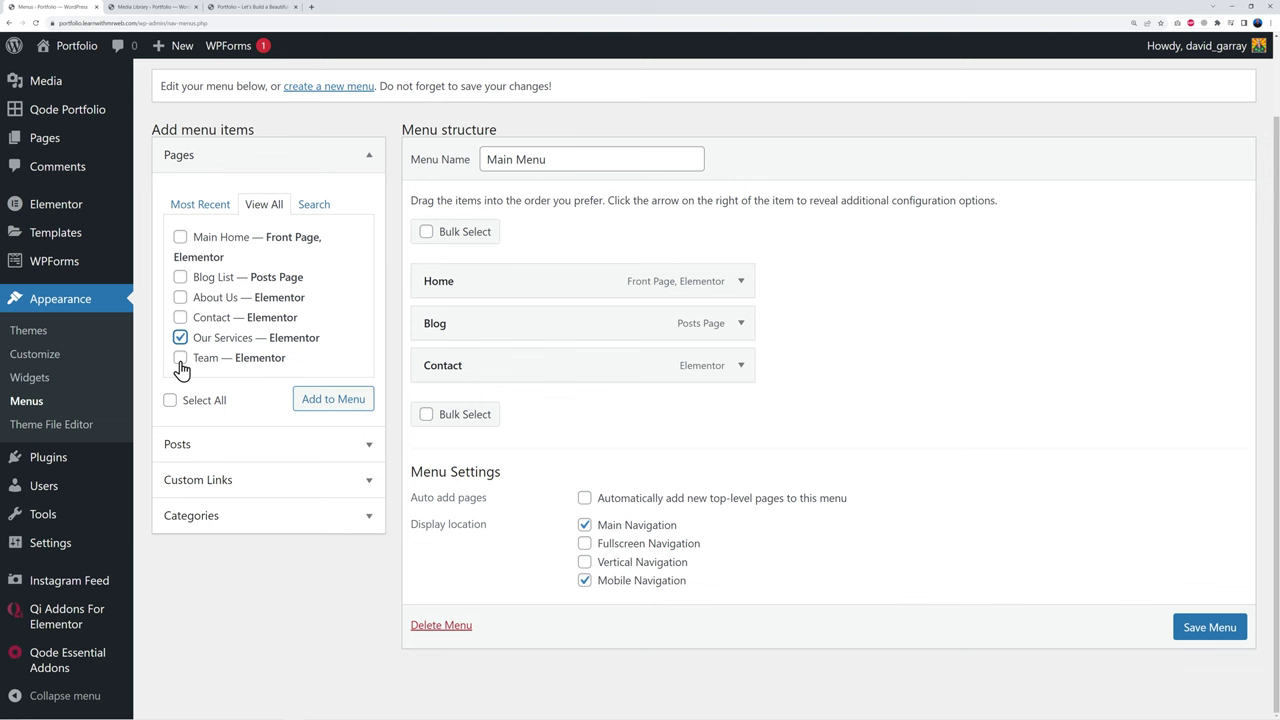
{"action": "left_click", "coordinate": [180, 297]}
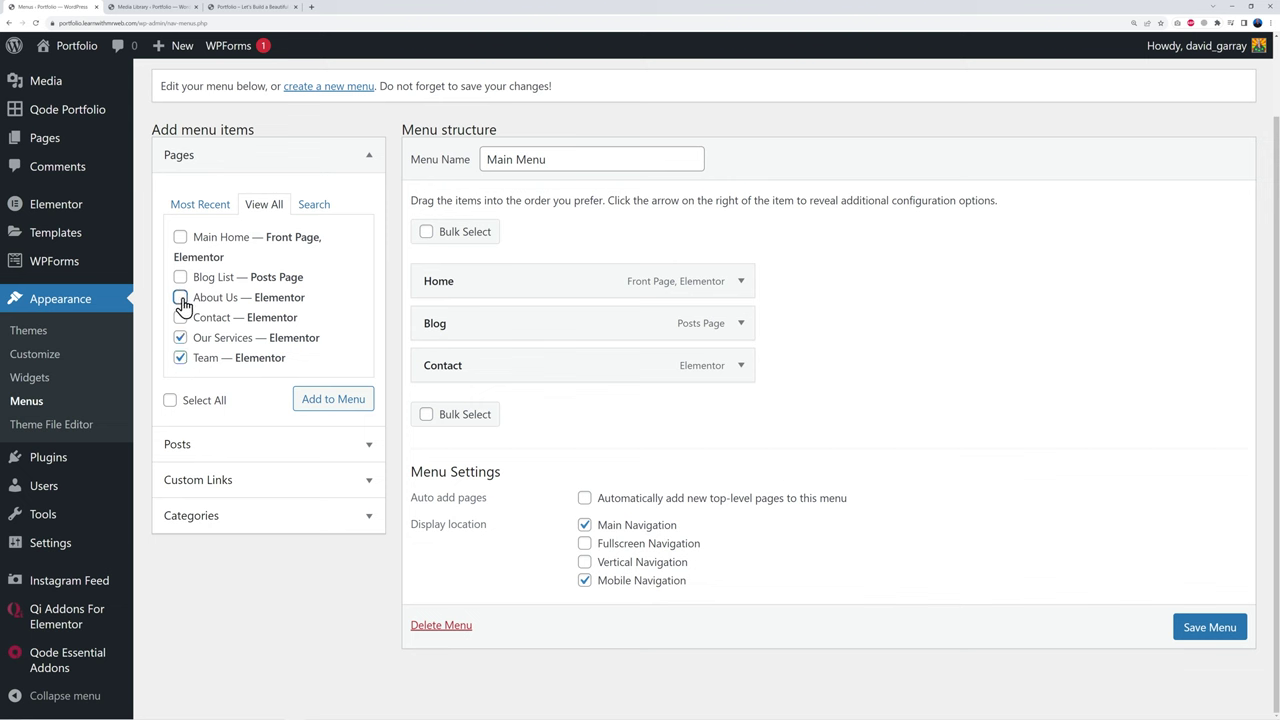
{"action": "left_click", "coordinate": [345, 400]}
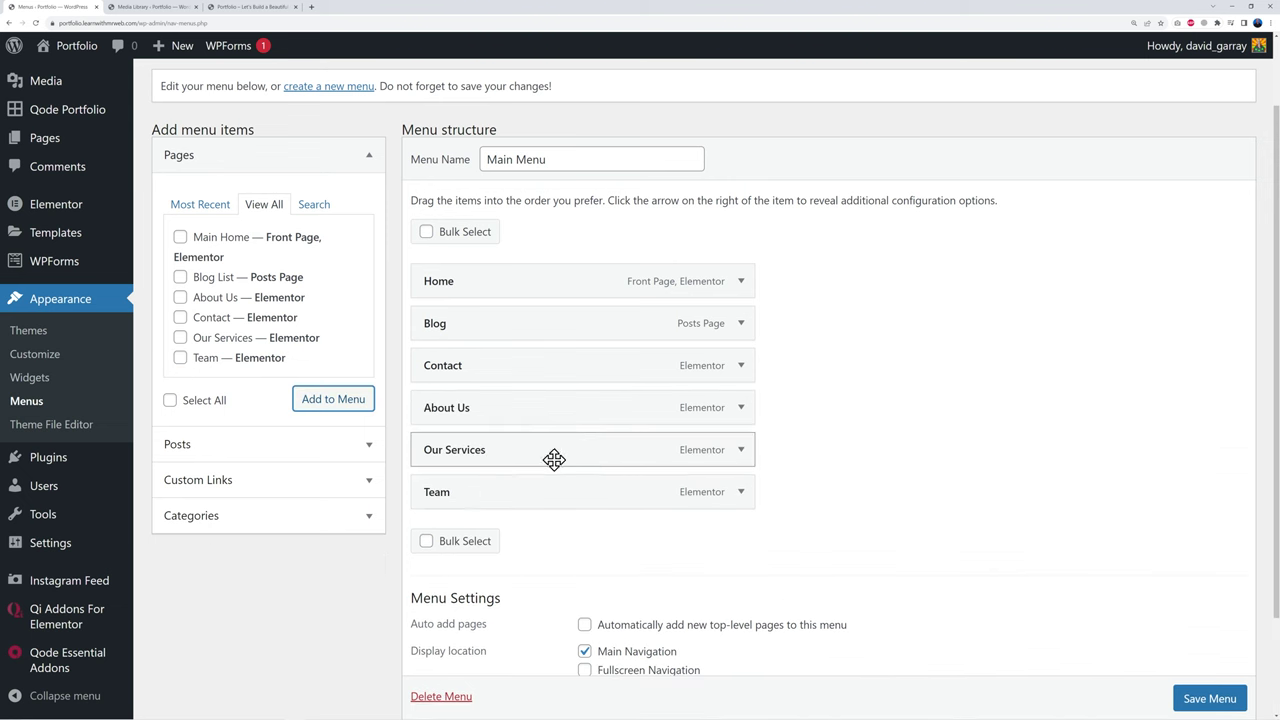
{"action": "left_click_drag", "start_coordinate": [593, 417], "coordinate": [589, 331]}
{"action": "left_click_drag", "start_coordinate": [566, 453], "coordinate": [566, 373]}
{"action": "left_click_drag", "start_coordinate": [576, 498], "coordinate": [581, 366]}
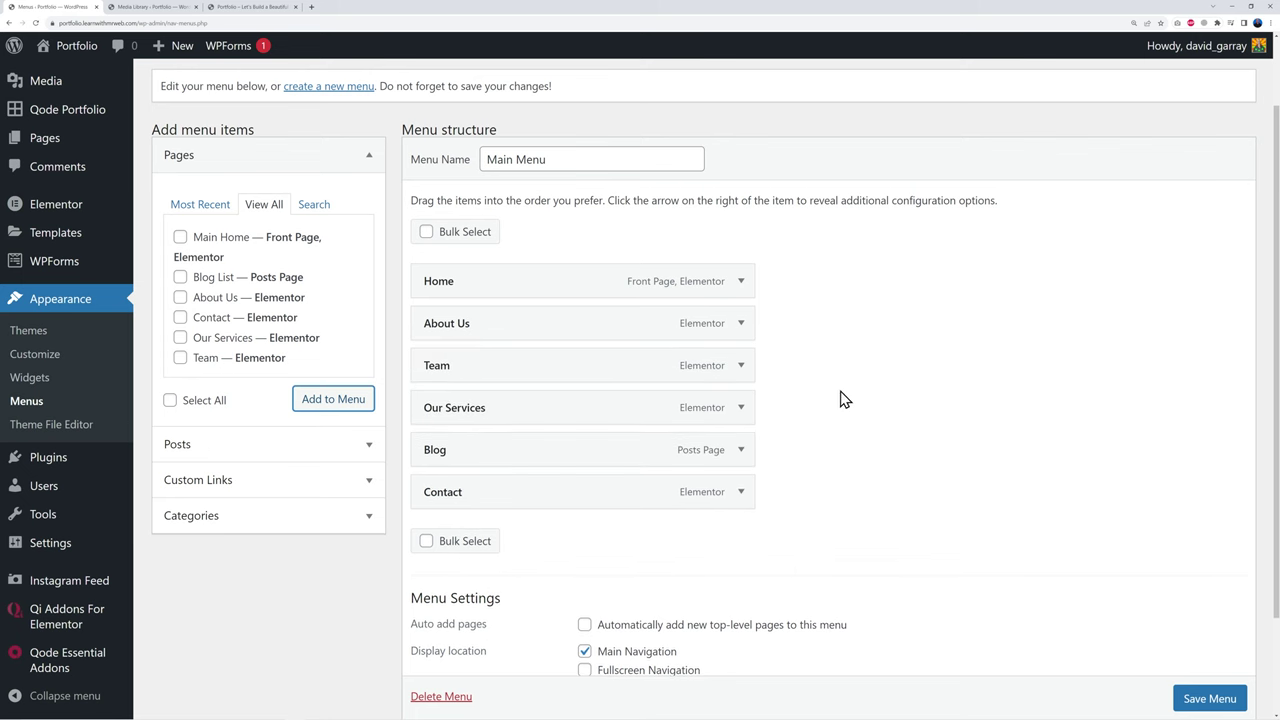
Step: Rename the Our Services menu item to 'Services' and save the menu
{"action": "left_click", "coordinate": [740, 412]}
{"action": "double_click", "coordinate": [437, 465]}
{"action": "key", "text": "BackSpace"}
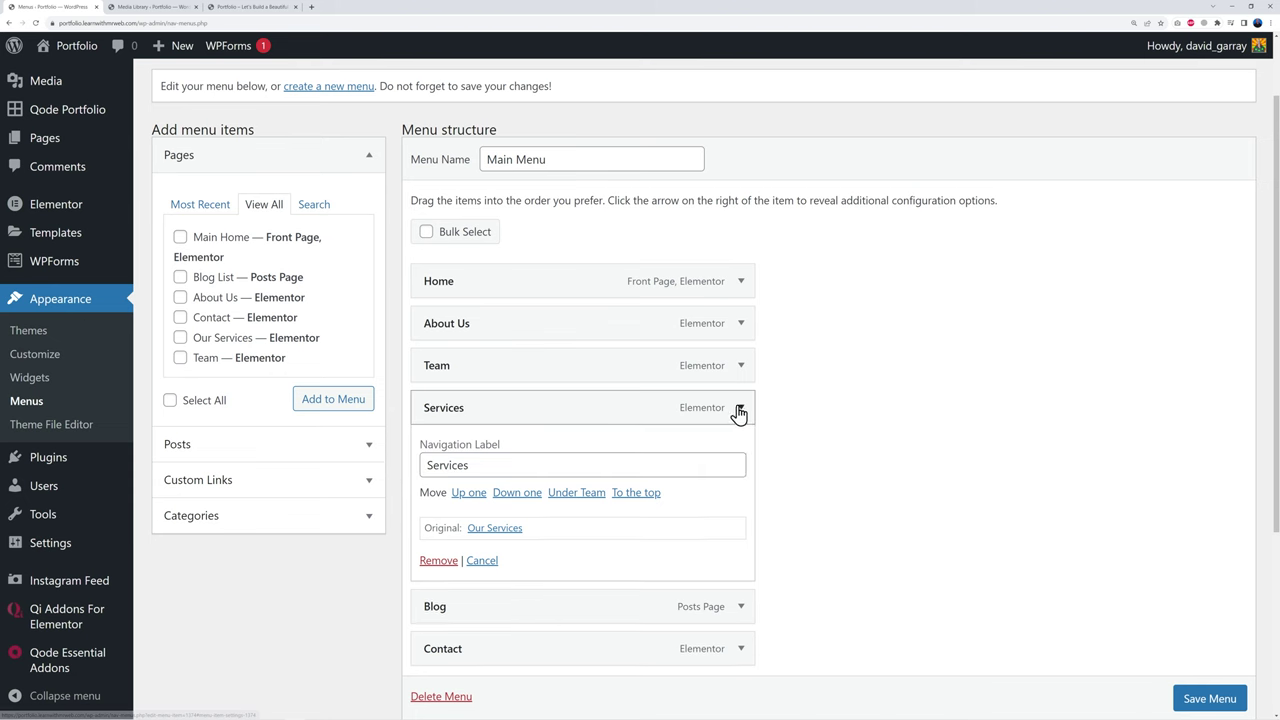
{"action": "left_click", "coordinate": [740, 407]}
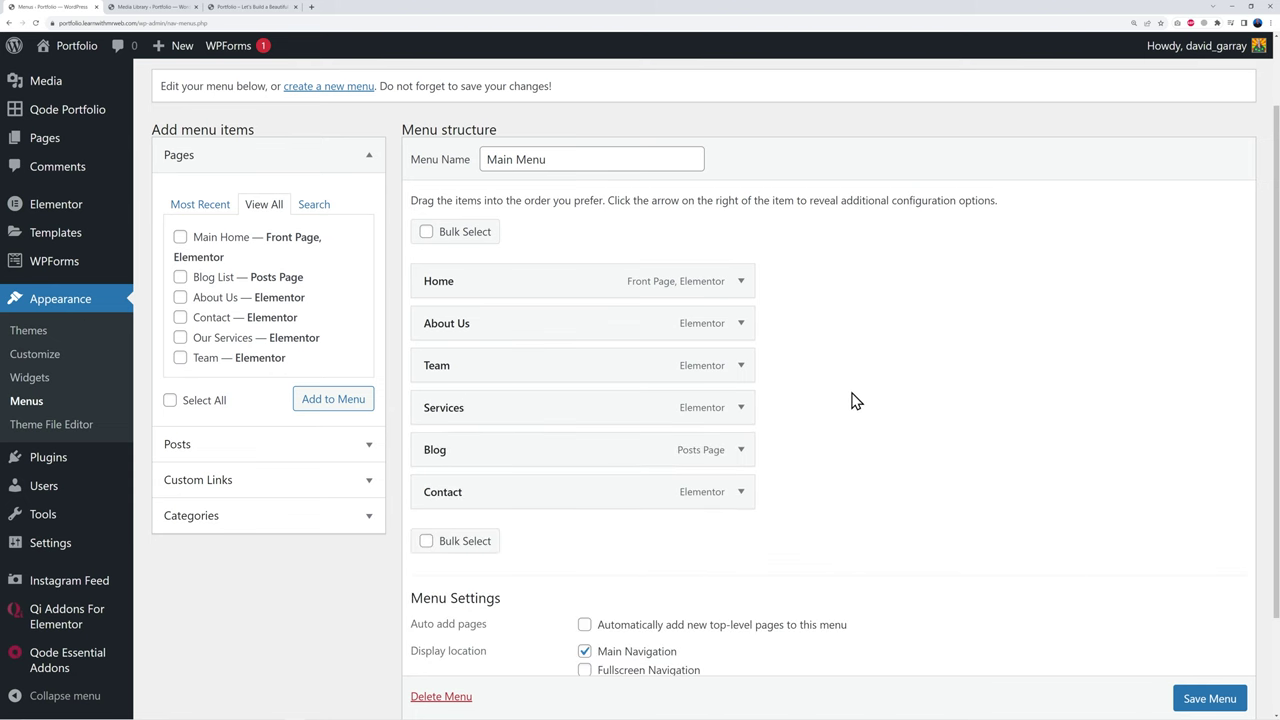
{"action": "scroll", "coordinate": [1020, 494], "scroll_direction": "down", "scroll_amount": 1}
{"action": "left_click", "coordinate": [1230, 690]}
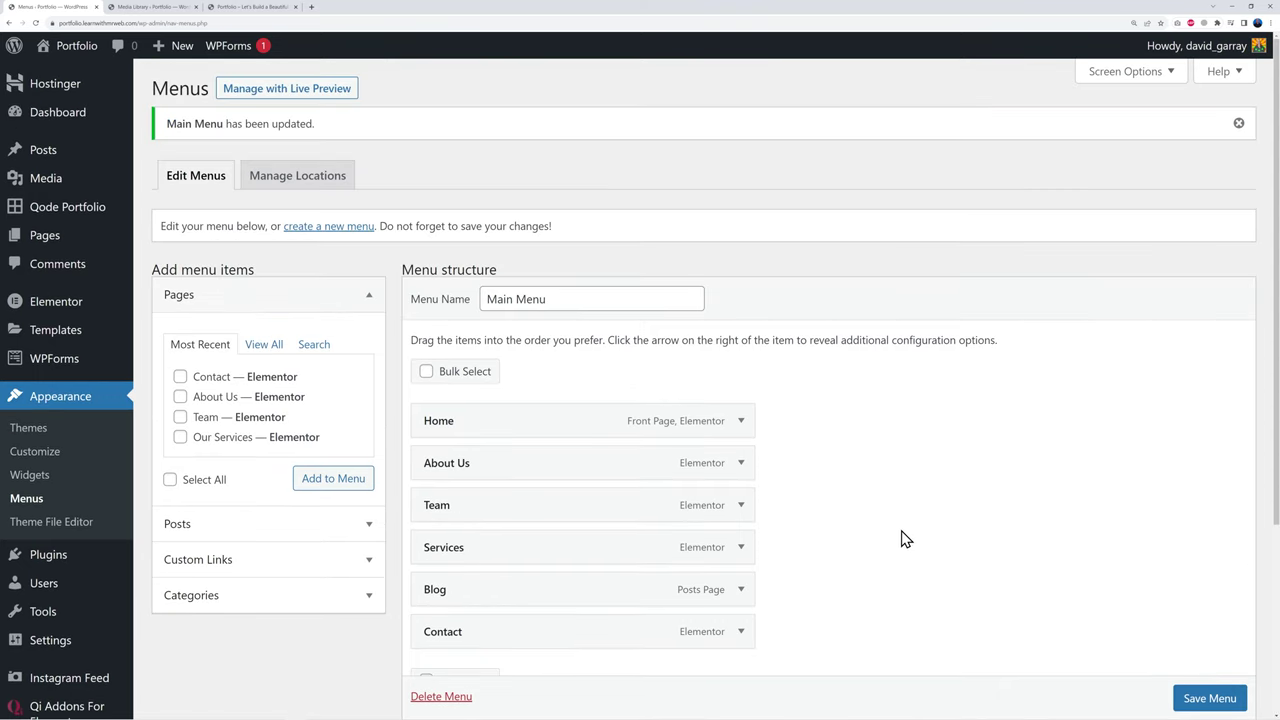
Step: Close the Media Library tab, check the live site's footer, and return to the menu editor
{"action": "left_click", "coordinate": [196, 7]}
{"action": "left_click", "coordinate": [130, 12]}
{"action": "scroll", "coordinate": [890, 400], "scroll_direction": "down", "scroll_amount": 20}
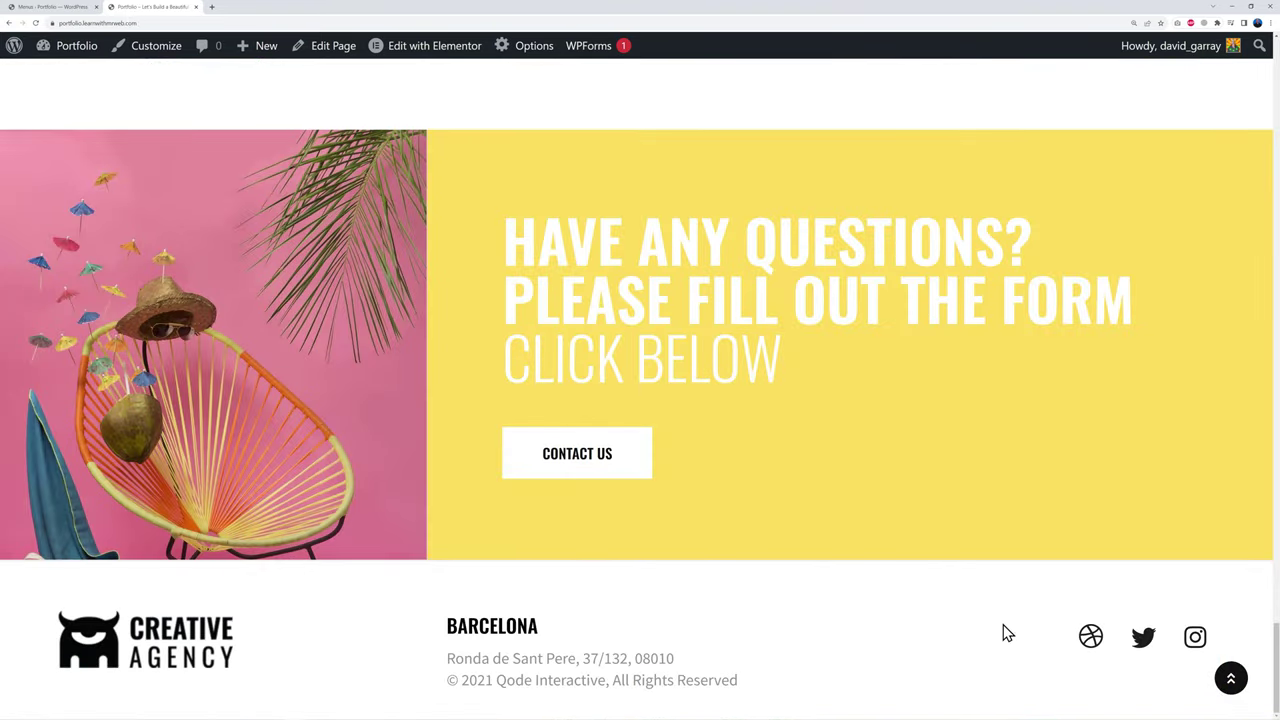
{"action": "left_click", "coordinate": [72, 10]}
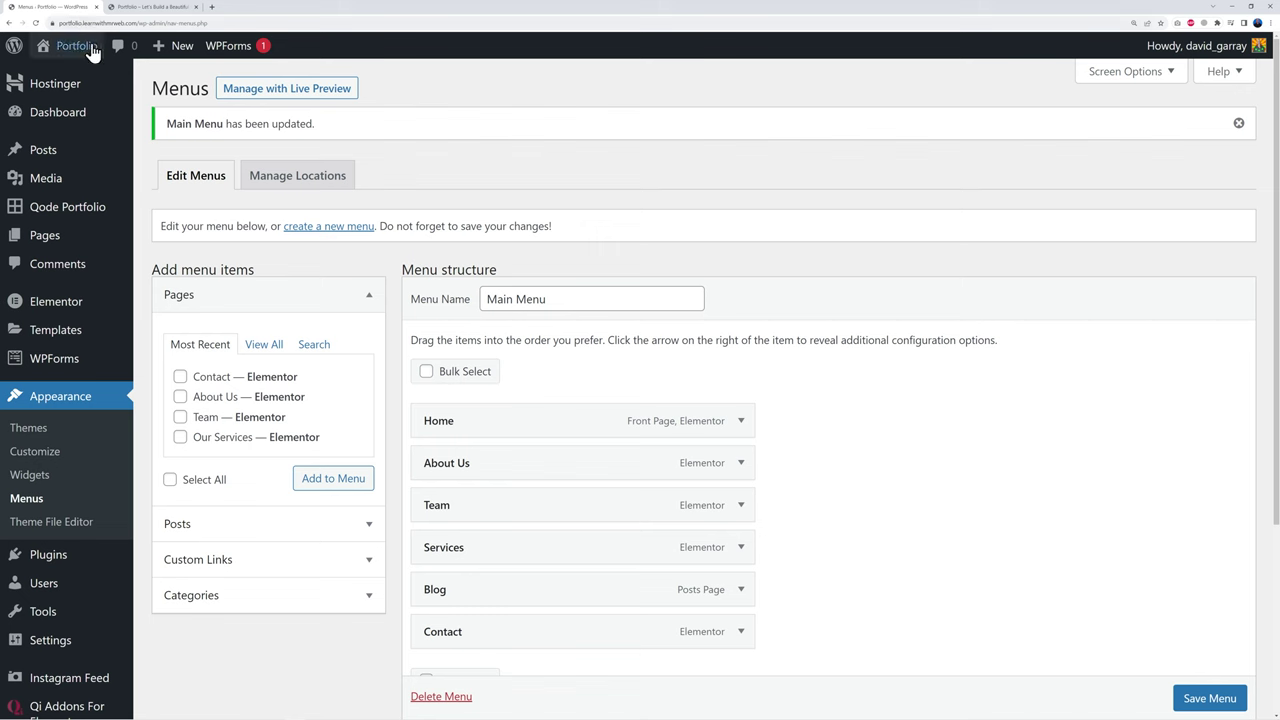
Step: Open Appearance > Widgets, collapse Main Sidebar and scroll down to the footer widget areas
{"action": "left_click", "coordinate": [41, 479]}
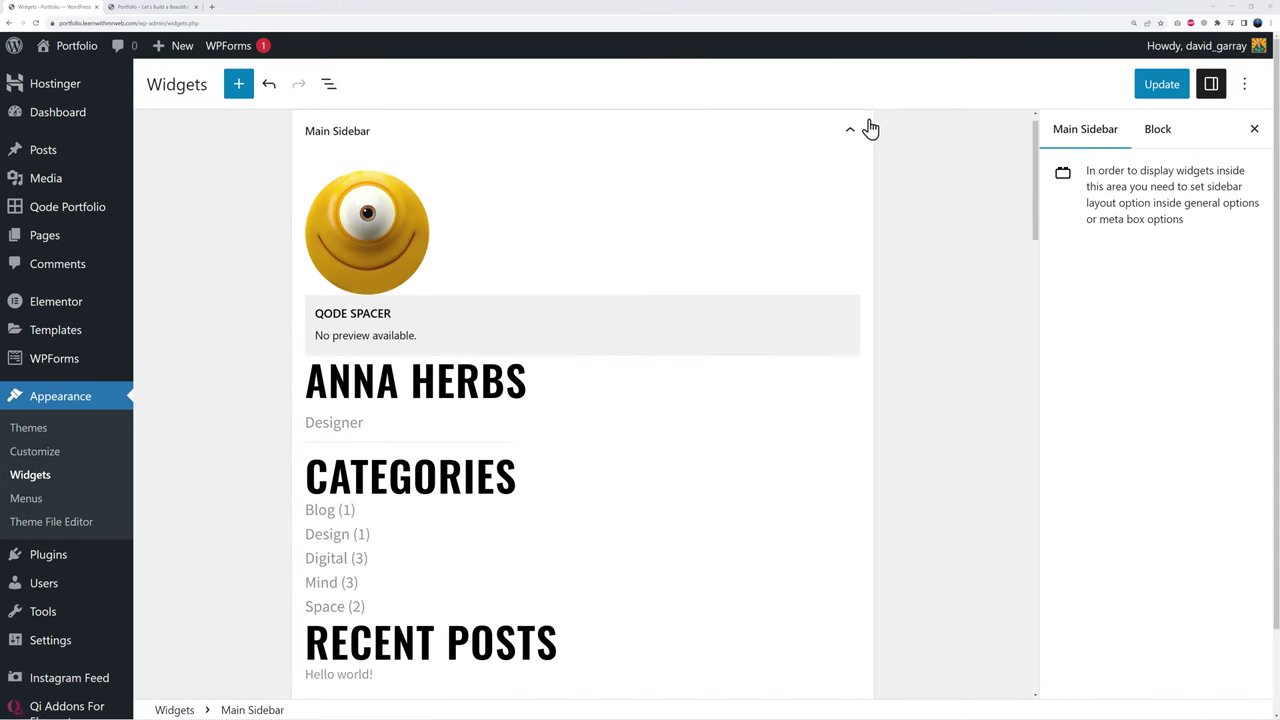
{"action": "left_click", "coordinate": [853, 133]}
{"action": "scroll", "coordinate": [953, 293], "scroll_direction": "down", "scroll_amount": 3}
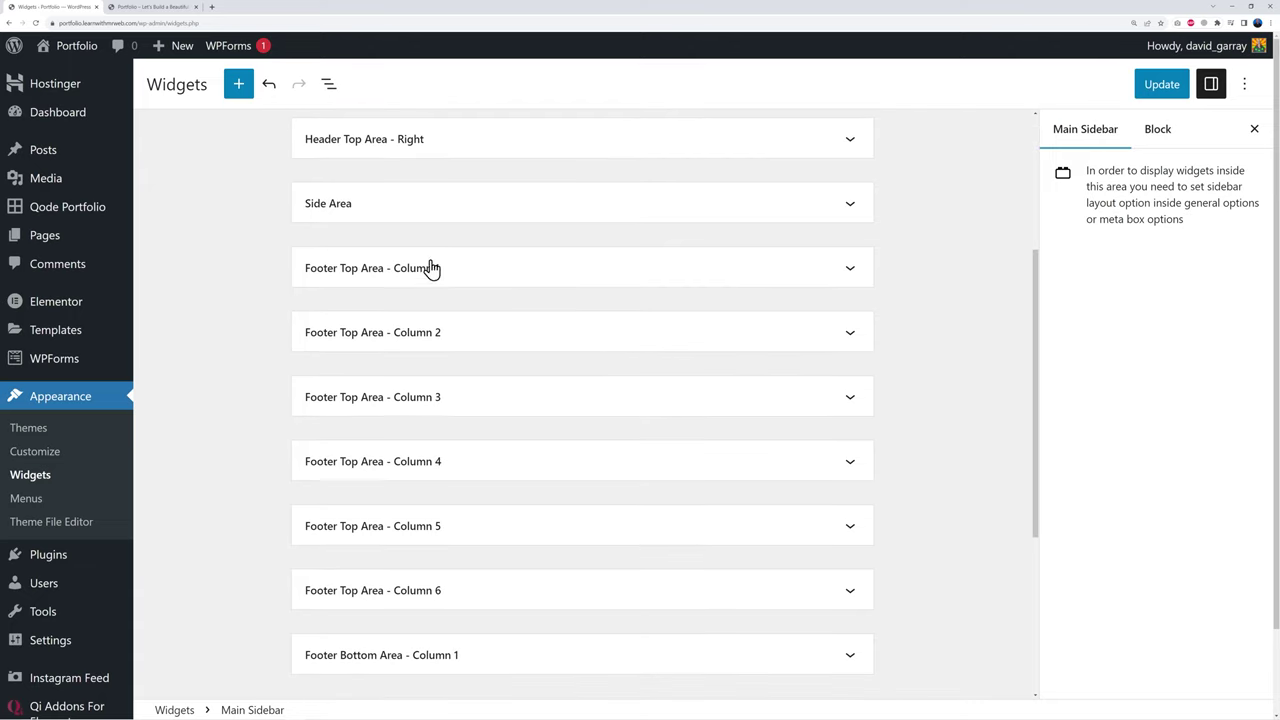
Step: Swap the Column 1 image widget's Creative Agency logo for the MrWeb.TV logo and update
{"action": "left_click", "coordinate": [849, 270]}
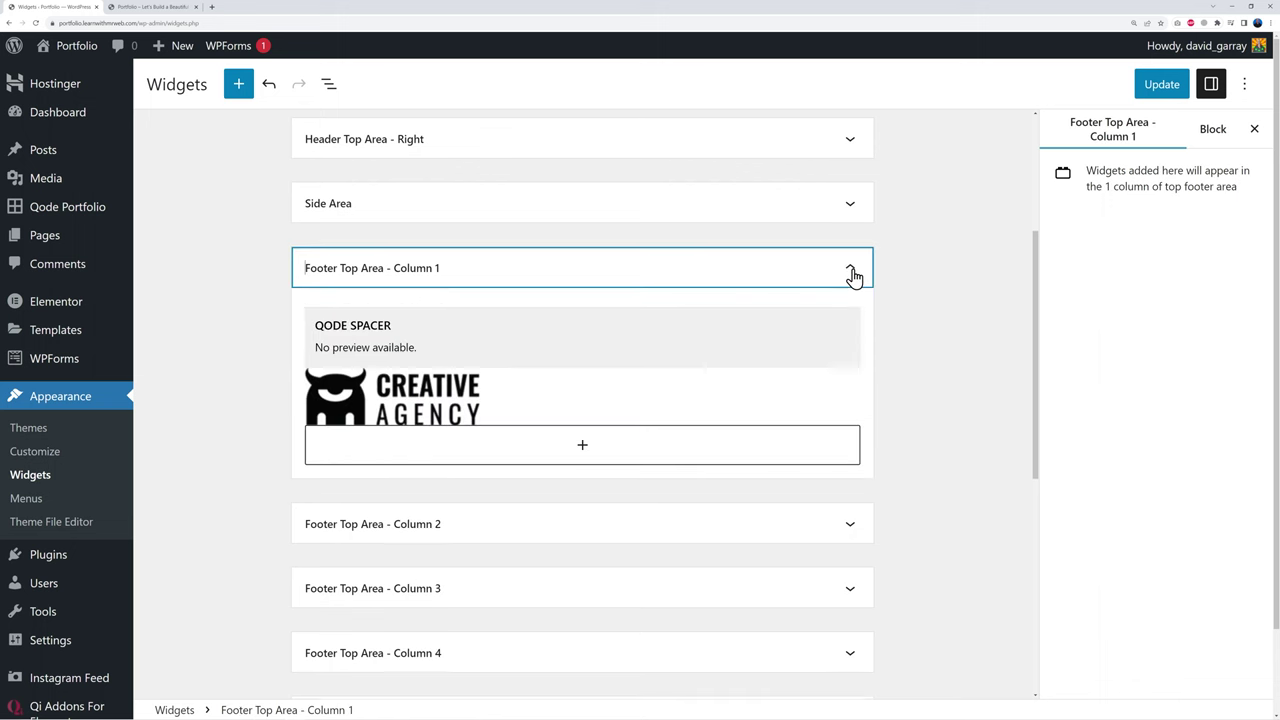
{"action": "left_click", "coordinate": [421, 409]}
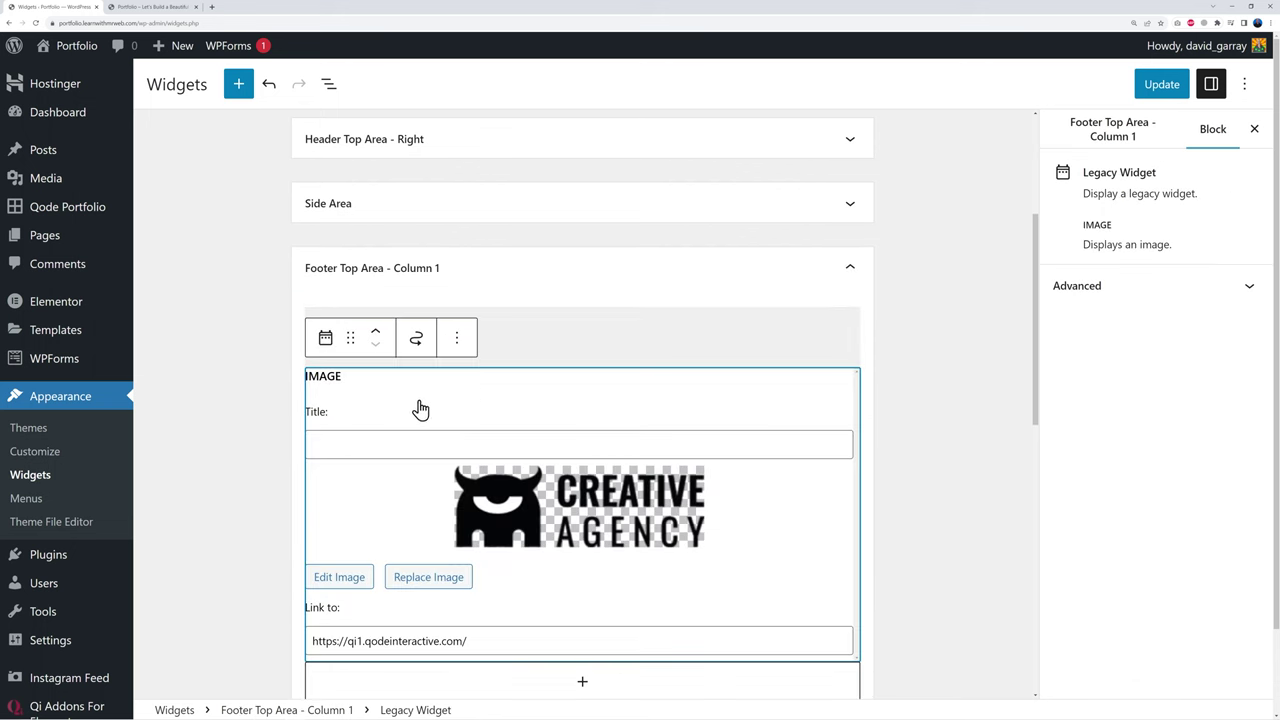
{"action": "left_click", "coordinate": [430, 580]}
{"action": "left_click", "coordinate": [270, 245]}
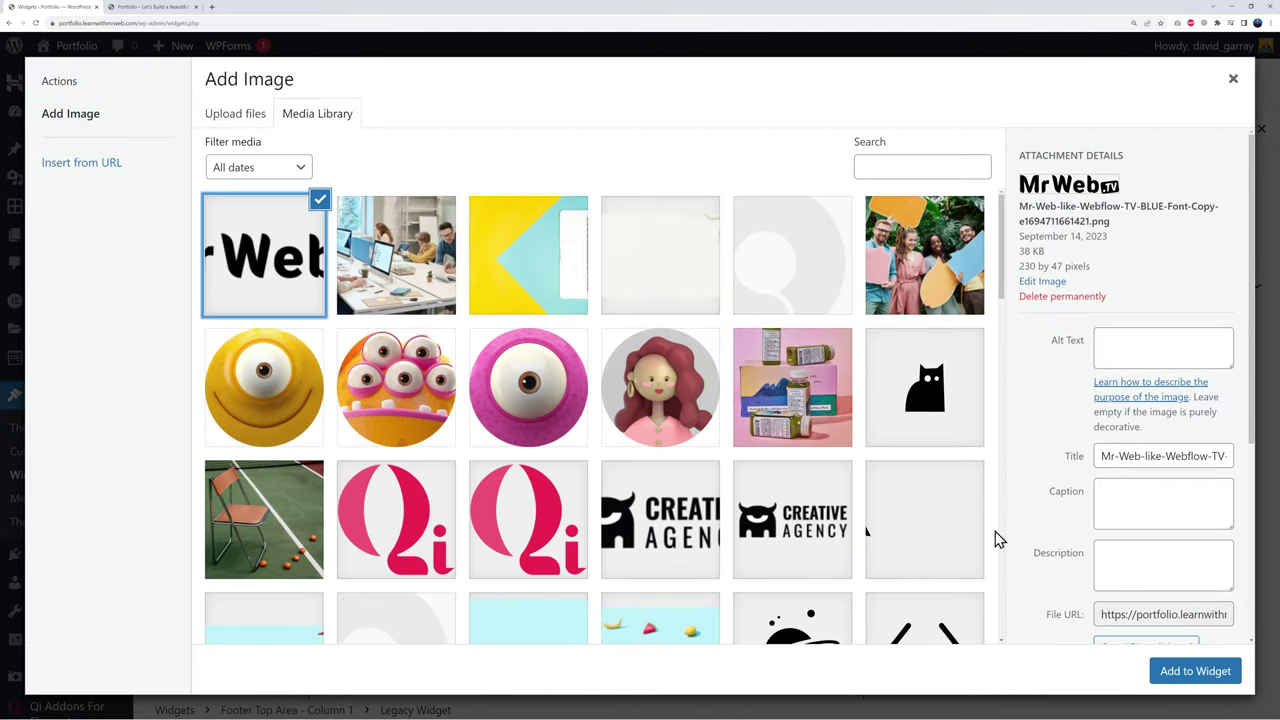
{"action": "left_click", "coordinate": [1198, 672]}
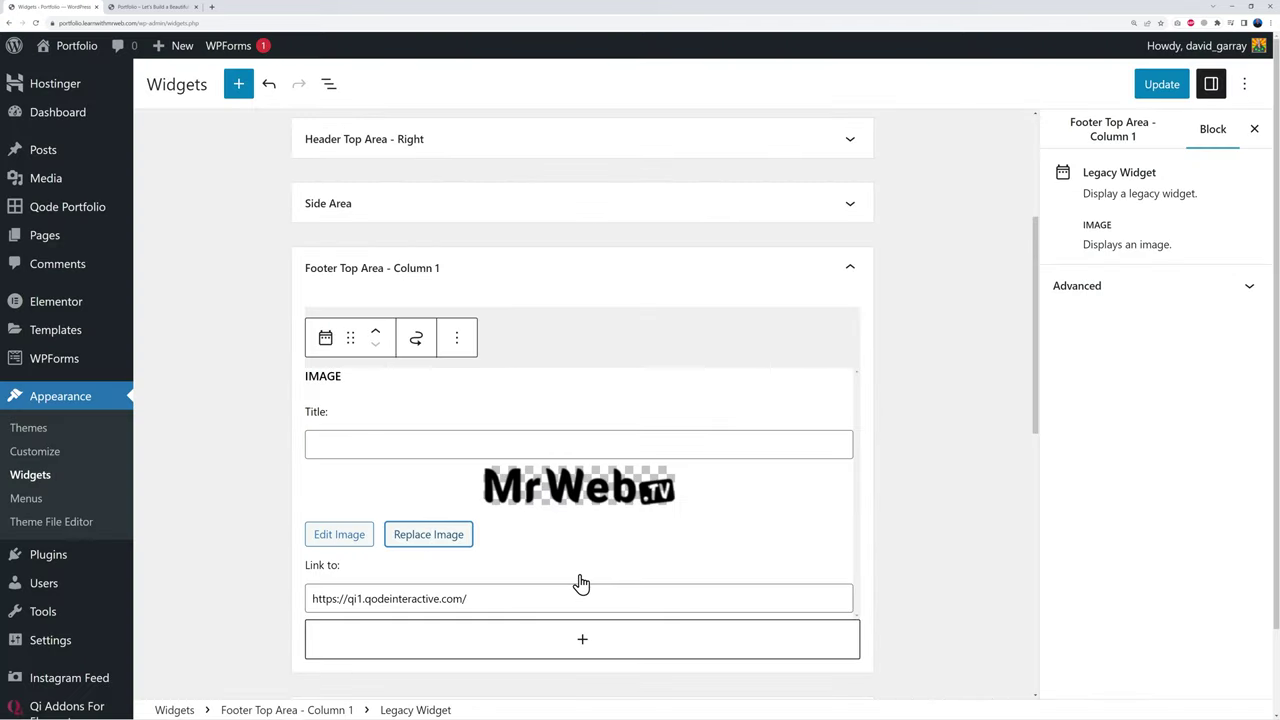
{"action": "left_click", "coordinate": [1152, 85]}
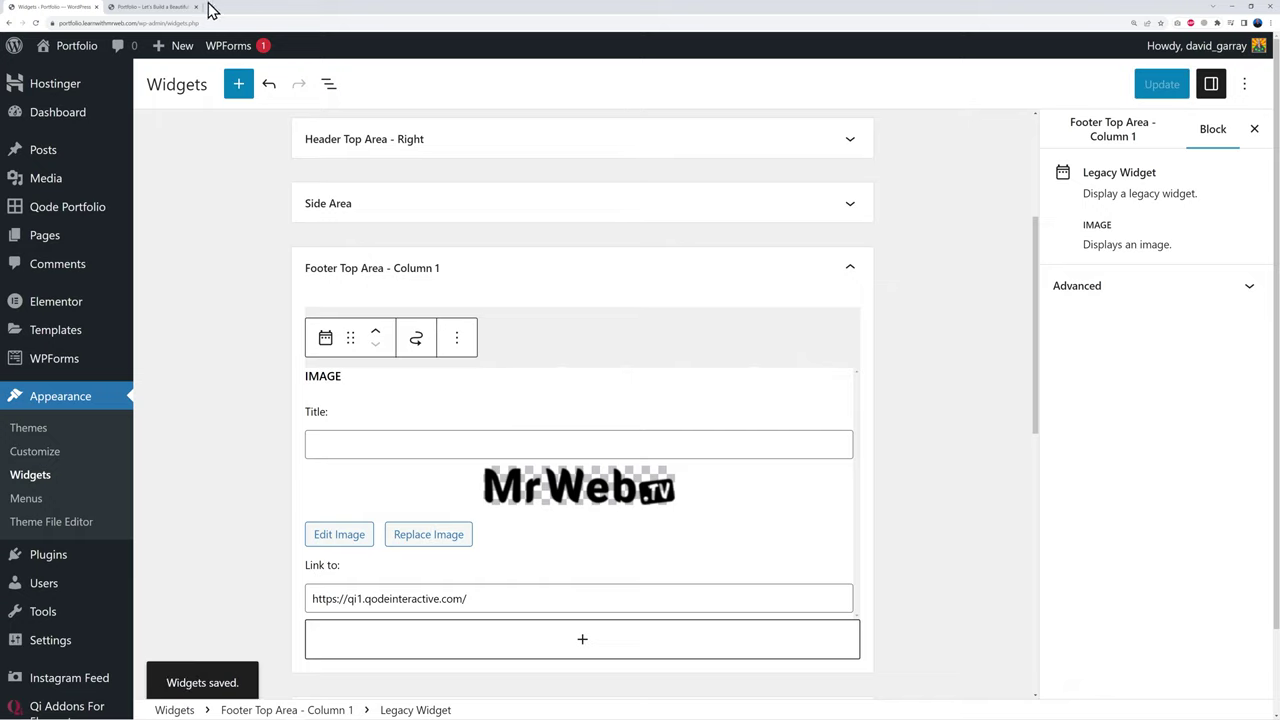
Step: Check the MrWeb.TV logo in the live site footer, then collapse Footer Top Area - Column 1
{"action": "left_click", "coordinate": [170, 10]}
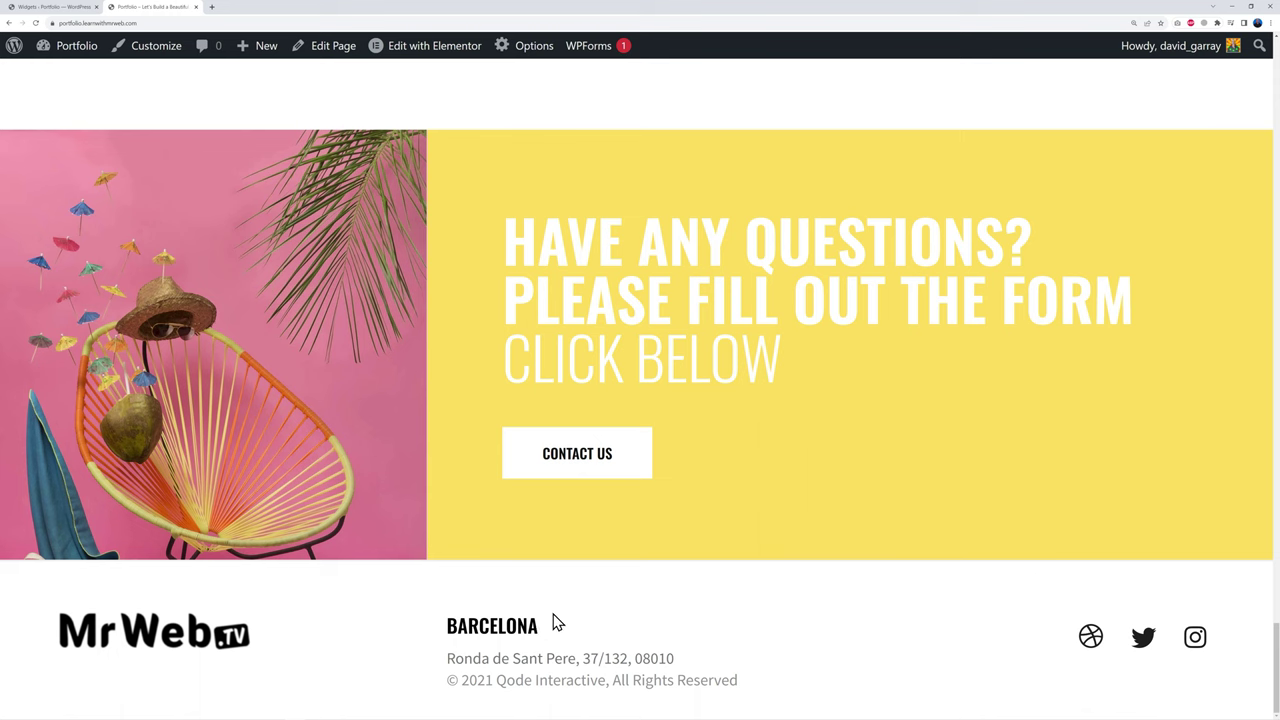
{"action": "left_click", "coordinate": [65, 20]}
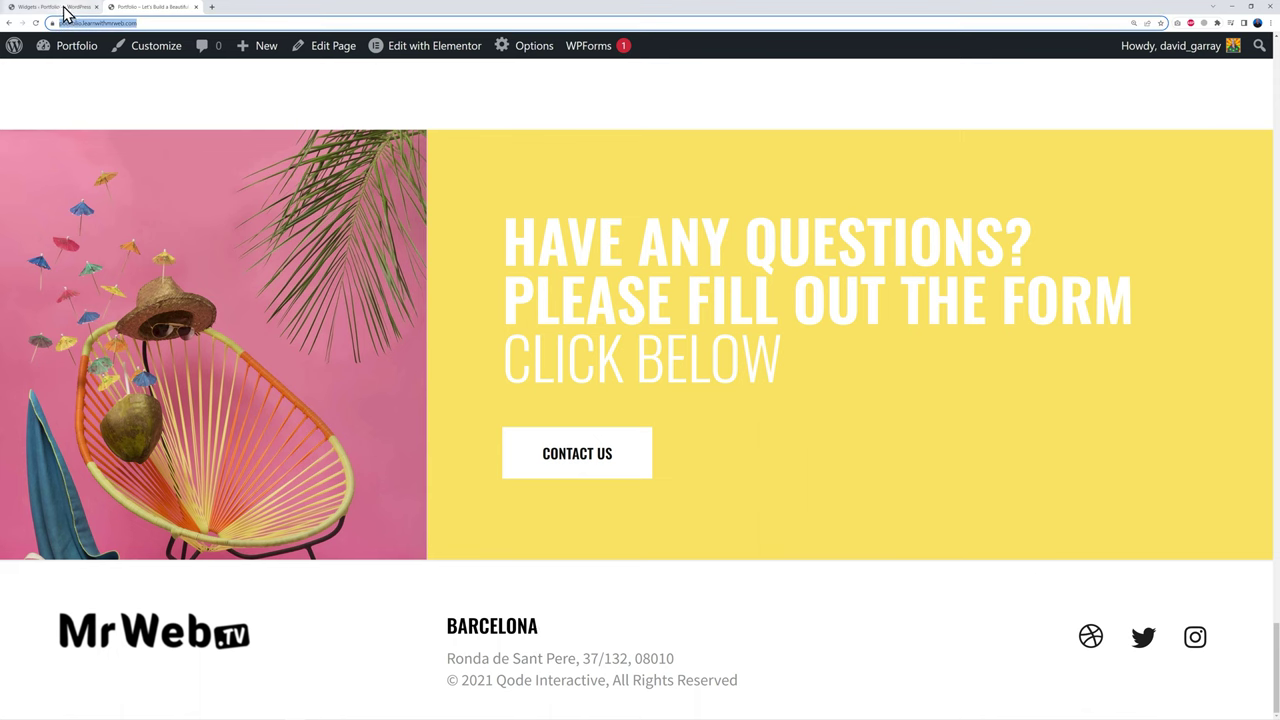
{"action": "left_click", "coordinate": [60, 8]}
{"action": "left_click", "coordinate": [850, 268]}
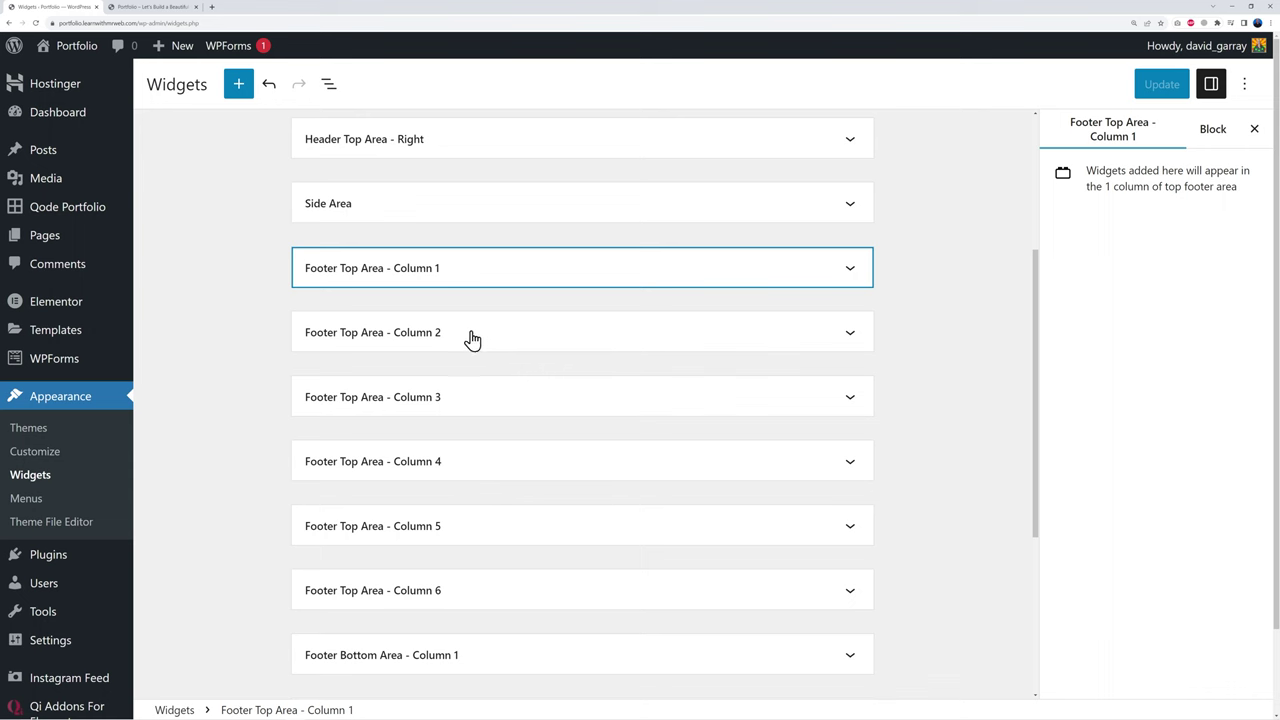
{"action": "left_click", "coordinate": [850, 334]}
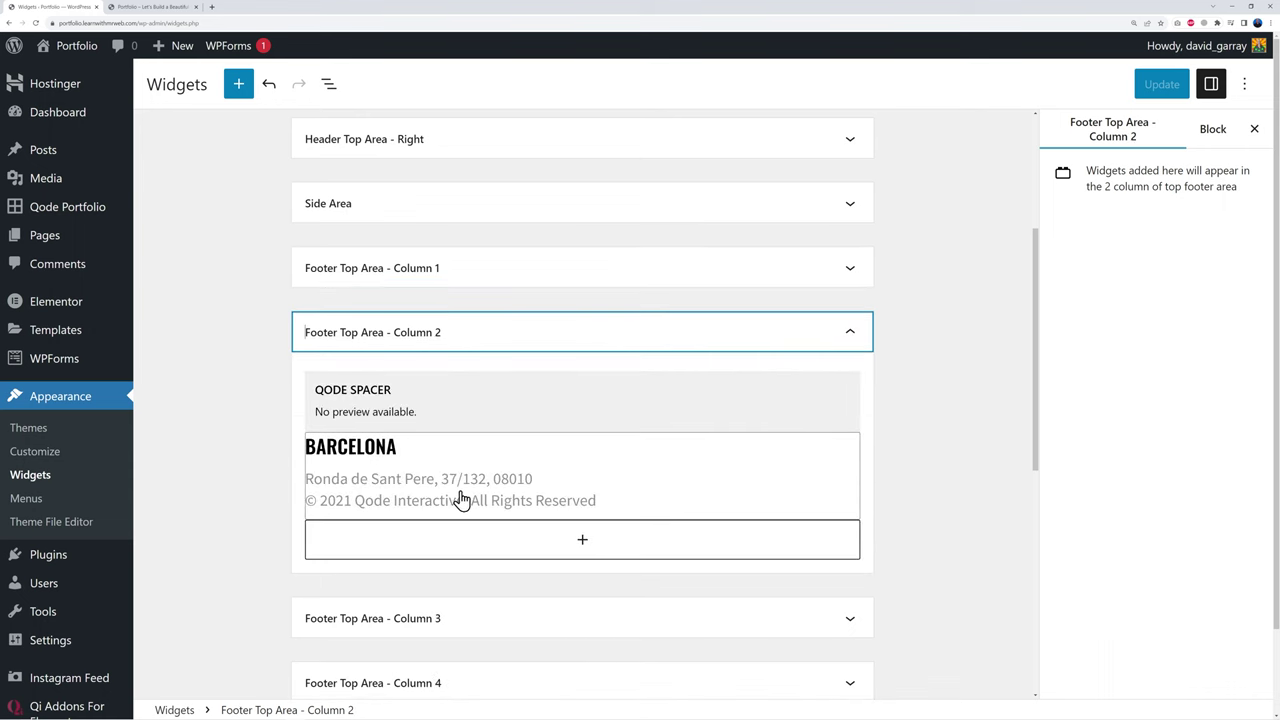
{"action": "left_click", "coordinate": [567, 486]}
{"action": "scroll", "coordinate": [578, 594], "scroll_direction": "down", "scroll_amount": 3}
{"action": "left_click_drag", "start_coordinate": [602, 538], "coordinate": [335, 541]}
{"action": "left_click", "coordinate": [612, 546]}
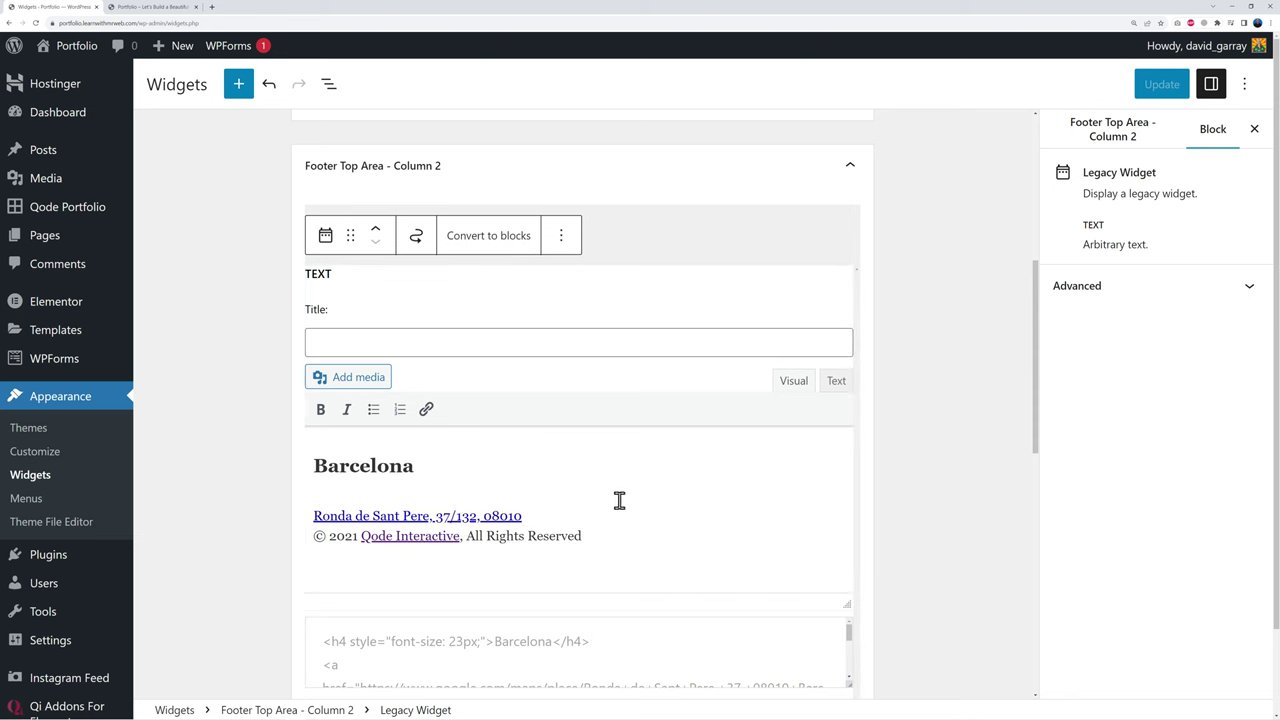
{"action": "left_click", "coordinate": [850, 165]}
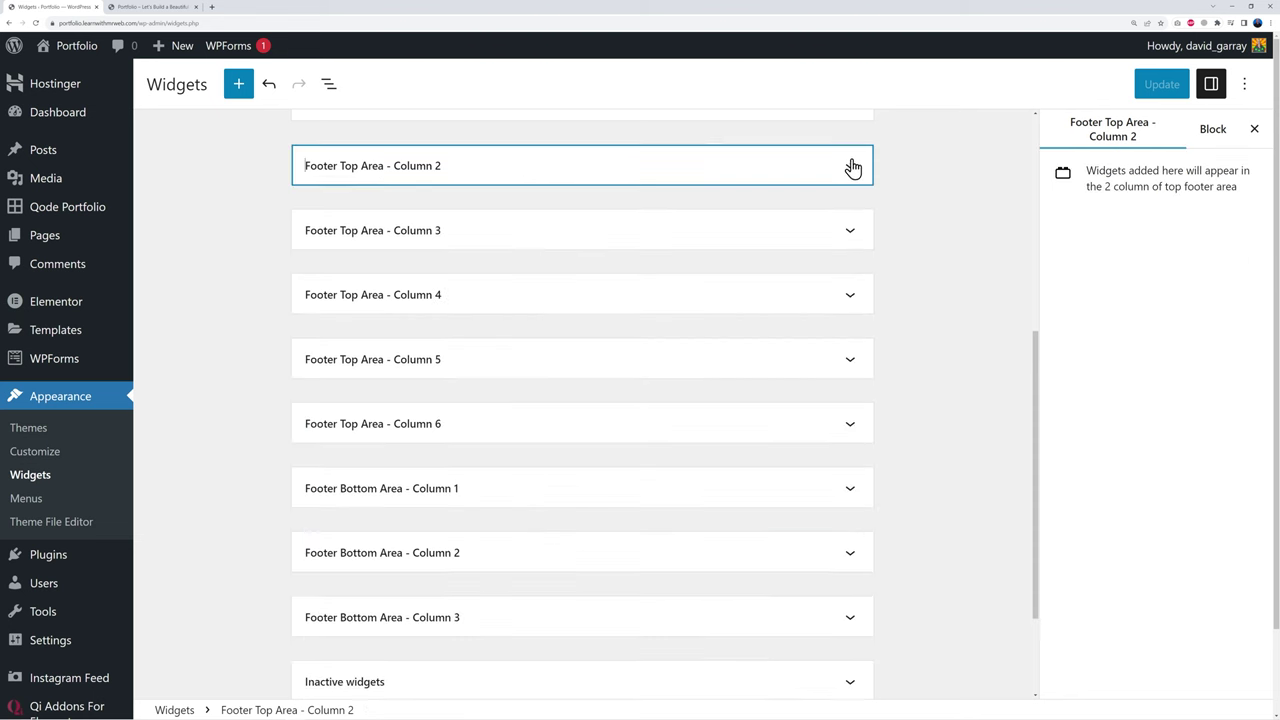
{"action": "left_click", "coordinate": [150, 7]}
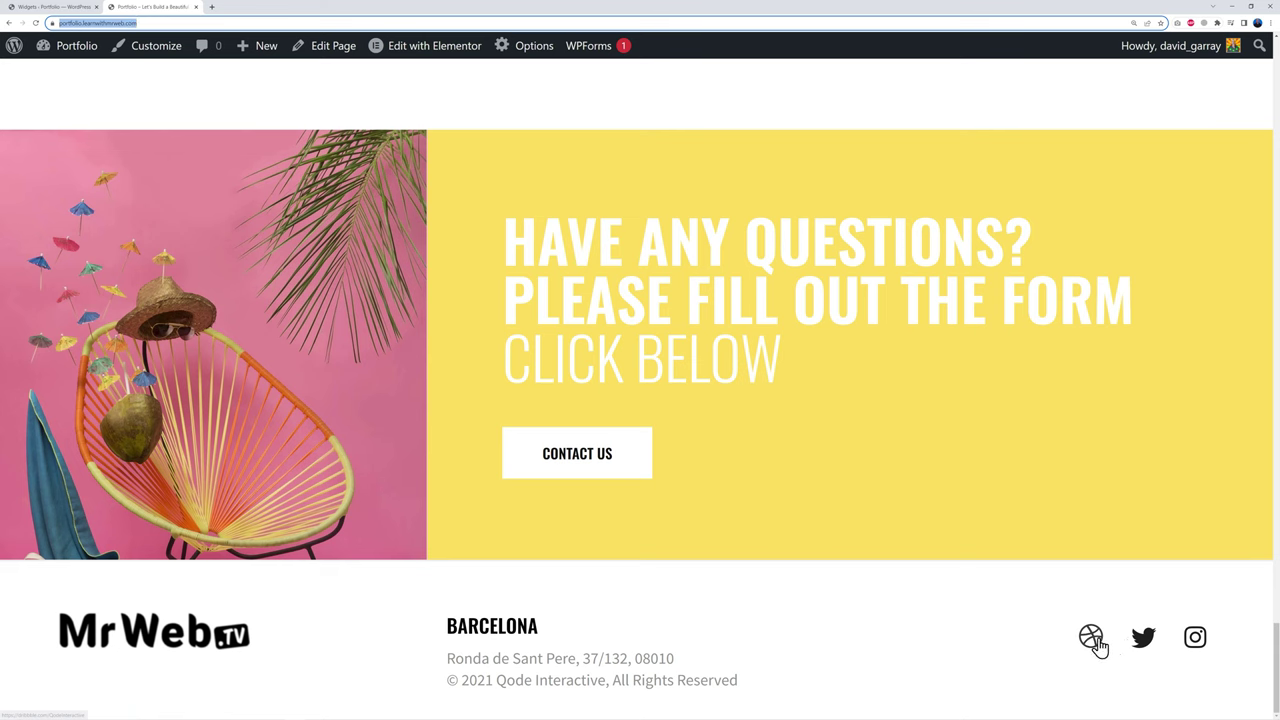
{"action": "left_click", "coordinate": [37, 7]}
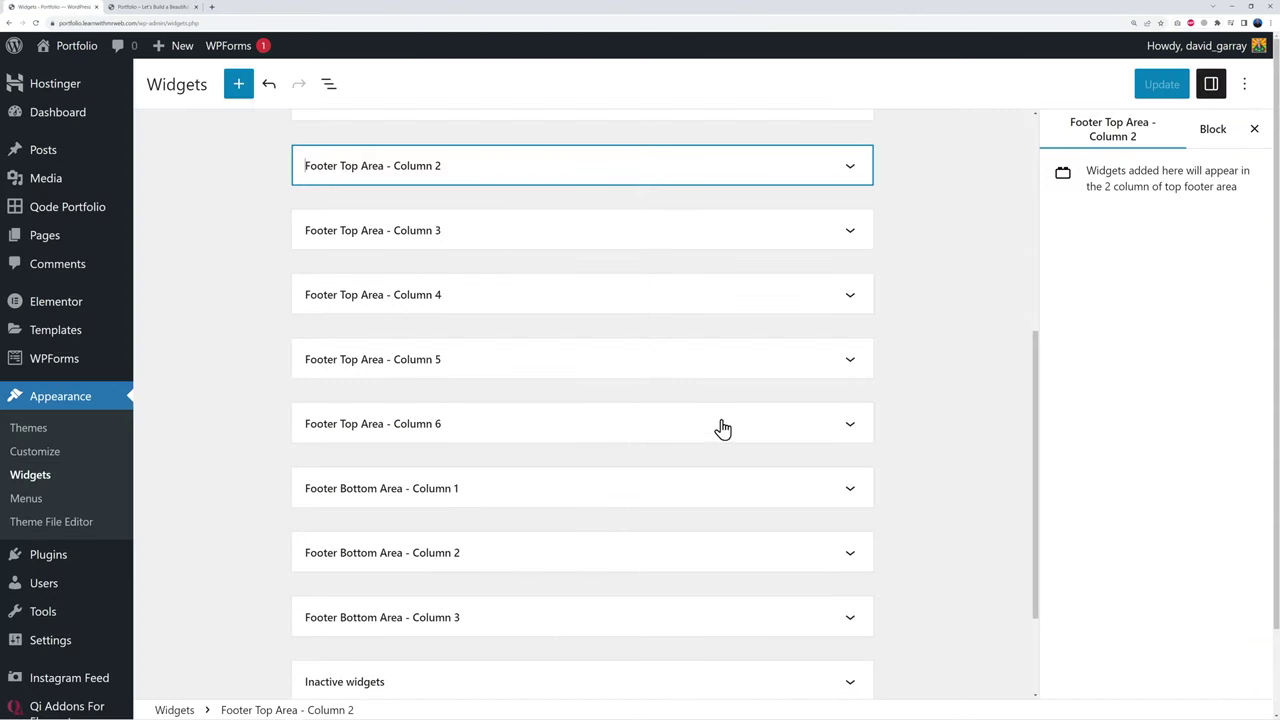
{"action": "left_click", "coordinate": [850, 232]}
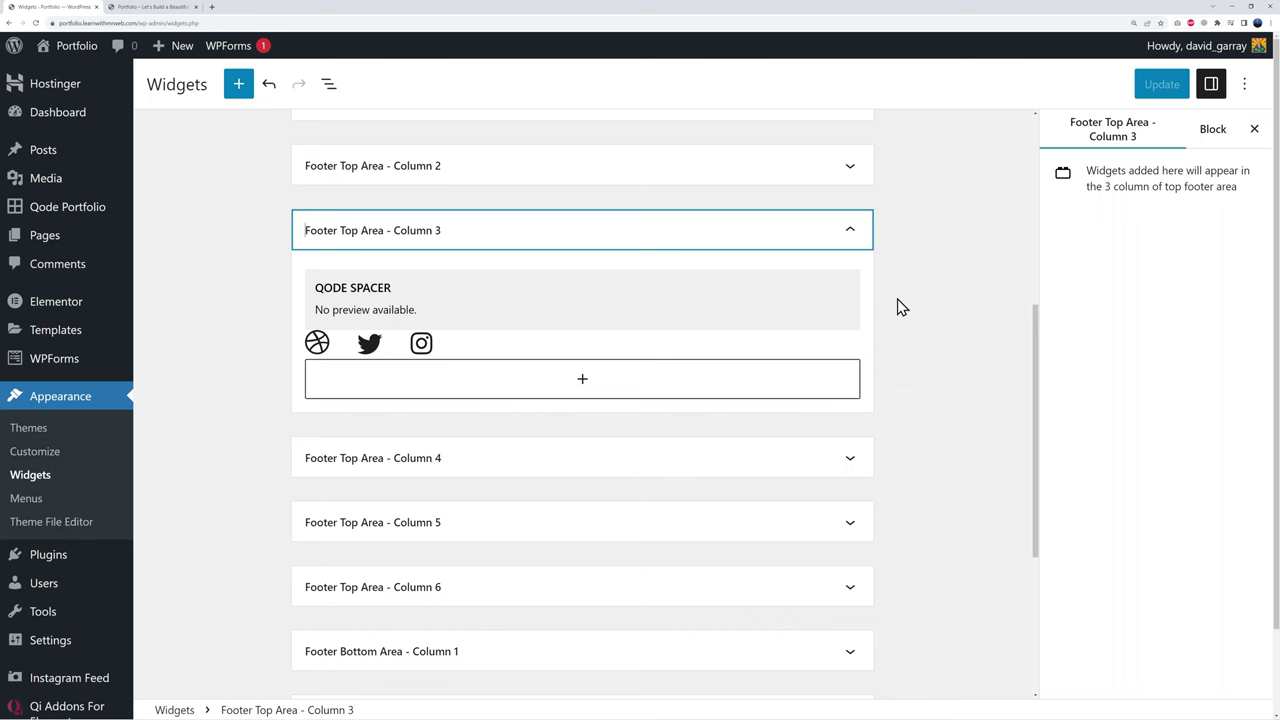
{"action": "left_click", "coordinate": [951, 347]}
{"action": "left_click", "coordinate": [433, 347]}
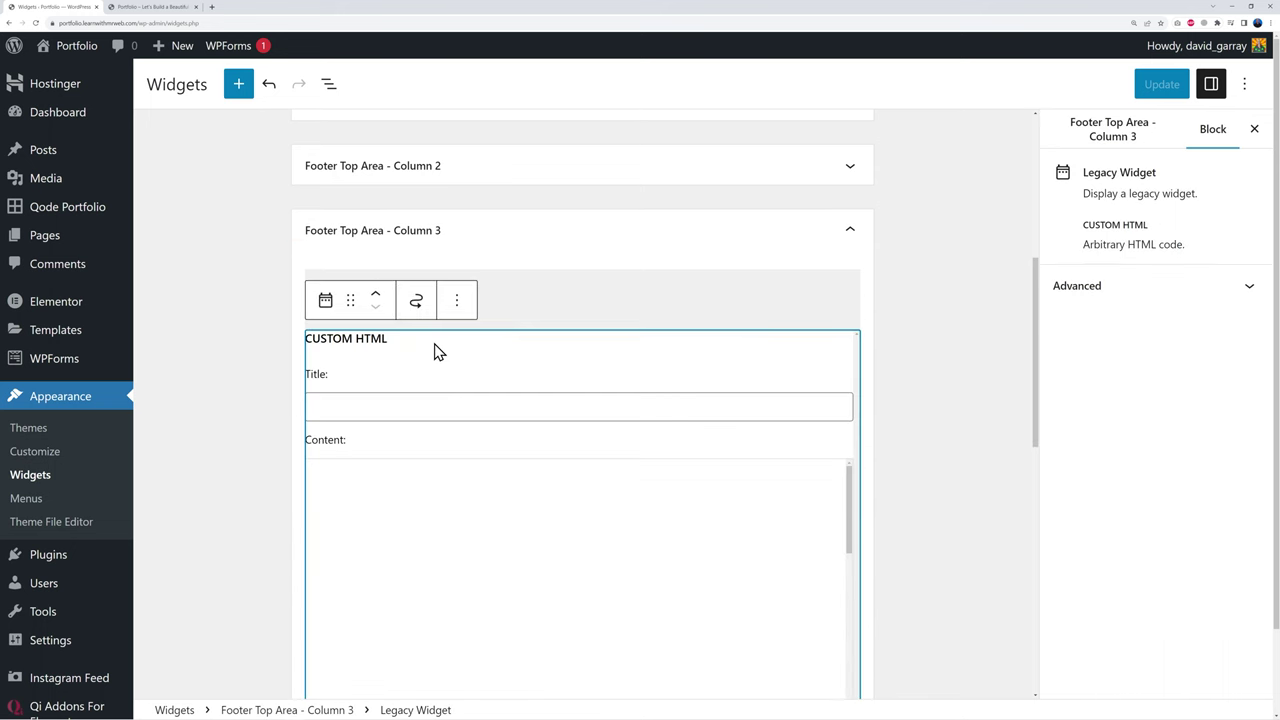
{"action": "scroll", "coordinate": [939, 409], "scroll_direction": "down", "scroll_amount": 3}
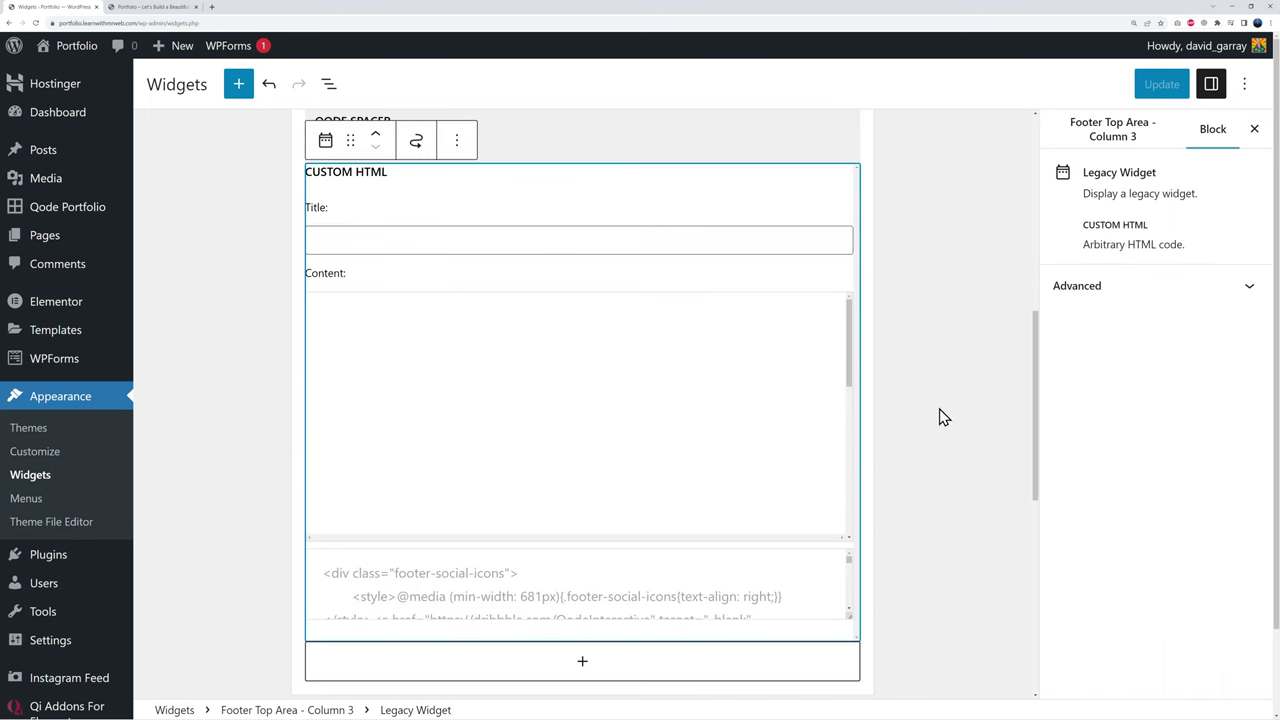
{"action": "scroll", "coordinate": [909, 520], "scroll_direction": "down", "scroll_amount": 3}
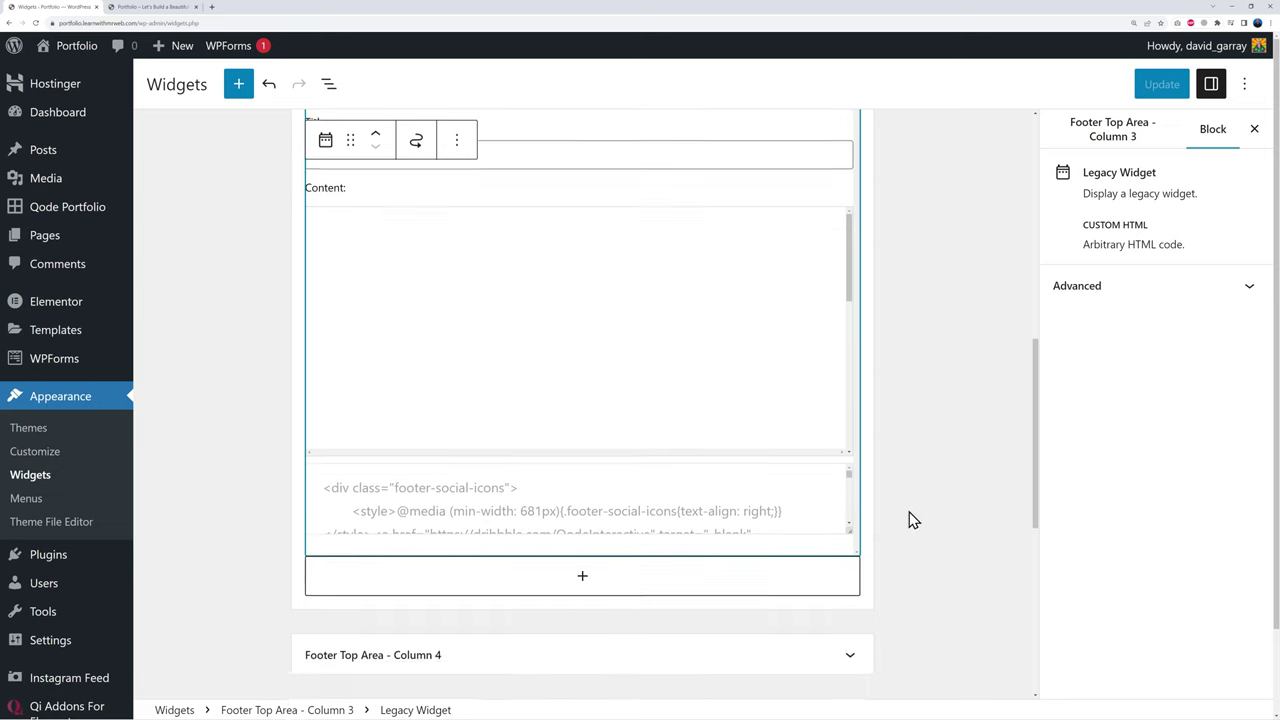
{"action": "left_click_drag", "start_coordinate": [849, 409], "coordinate": [870, 604]}
{"action": "scroll", "coordinate": [920, 500], "scroll_direction": "down", "scroll_amount": 3}
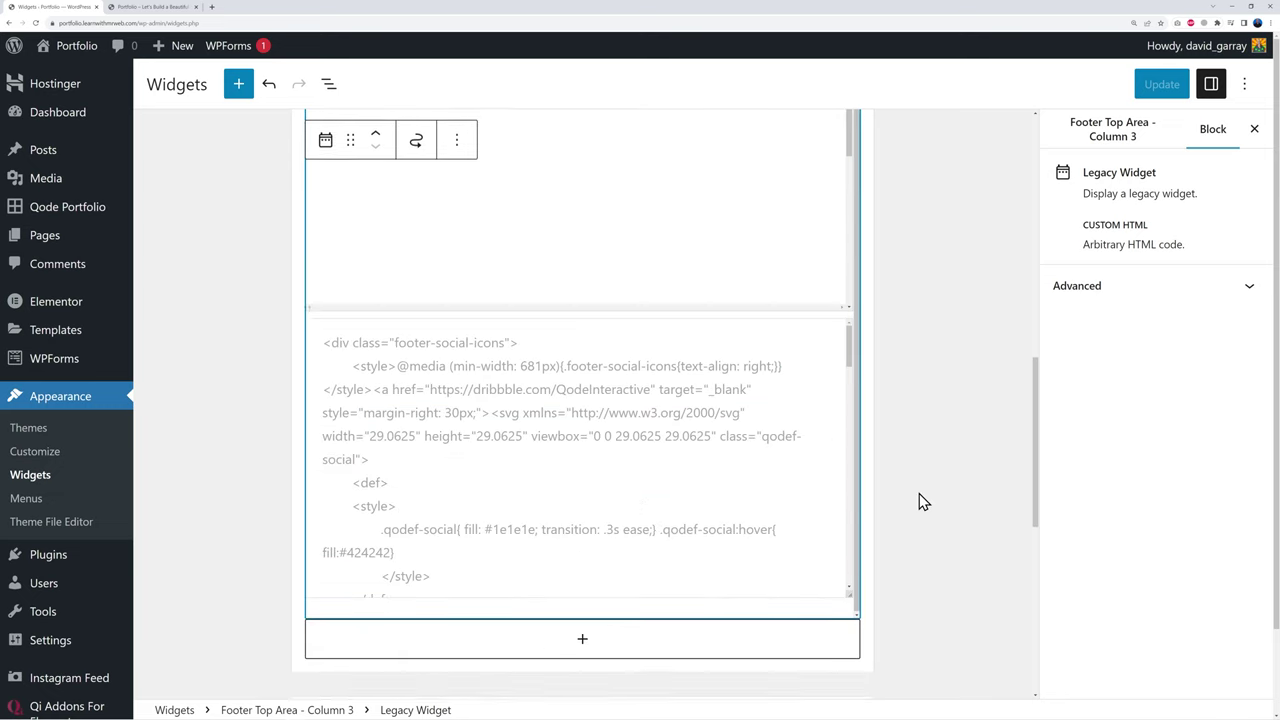
{"action": "left_click_drag", "start_coordinate": [852, 386], "coordinate": [862, 548]}
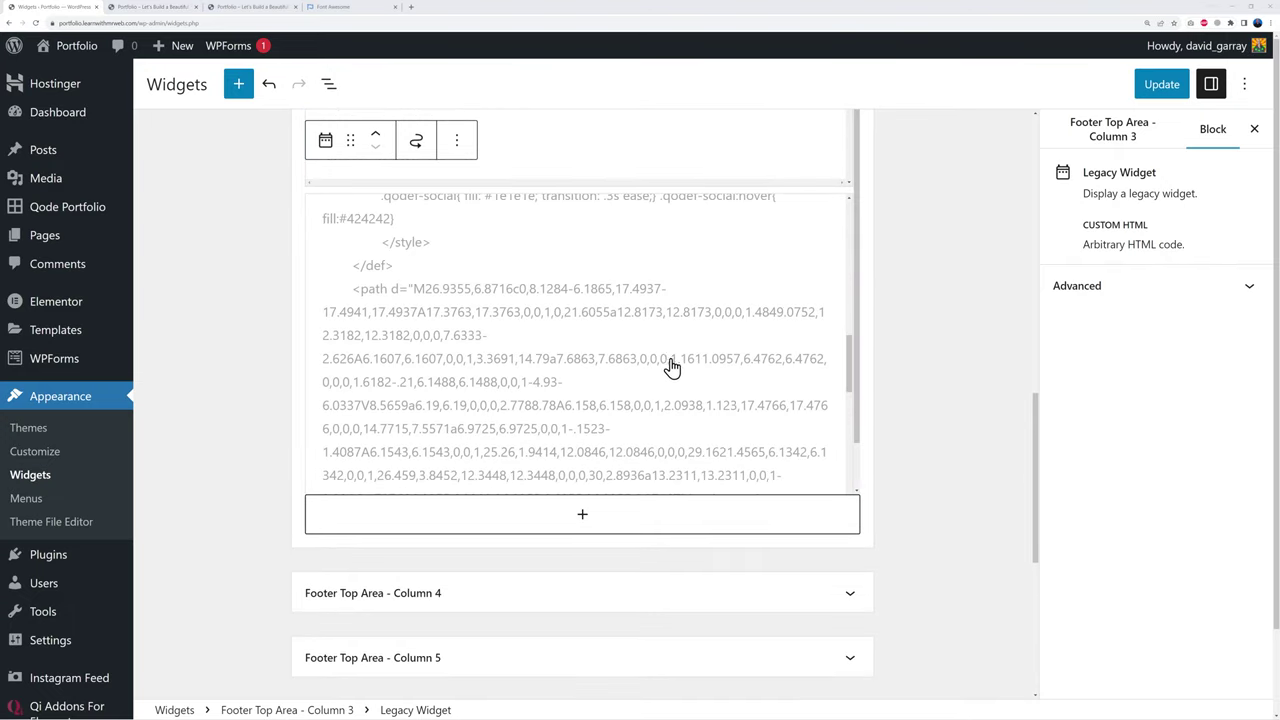
{"action": "scroll", "coordinate": [672, 368], "scroll_direction": "down", "scroll_amount": 1}
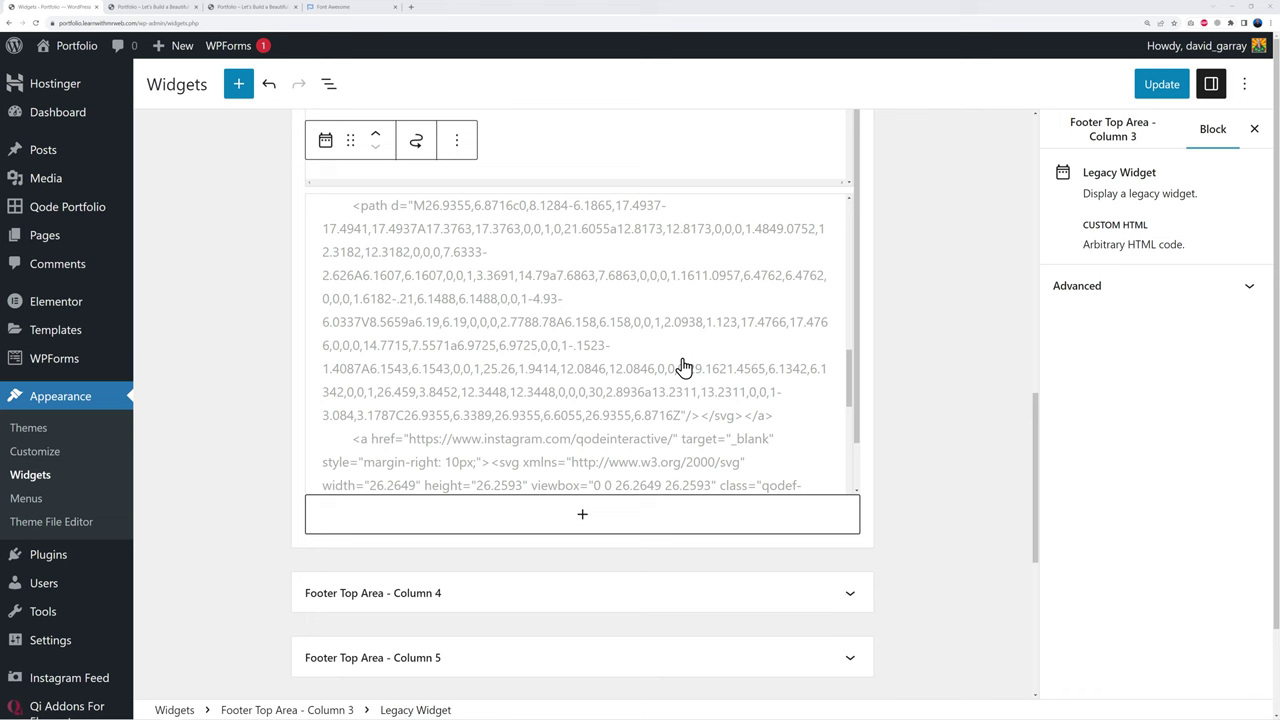
{"action": "scroll", "coordinate": [683, 368], "scroll_direction": "up", "scroll_amount": 6}
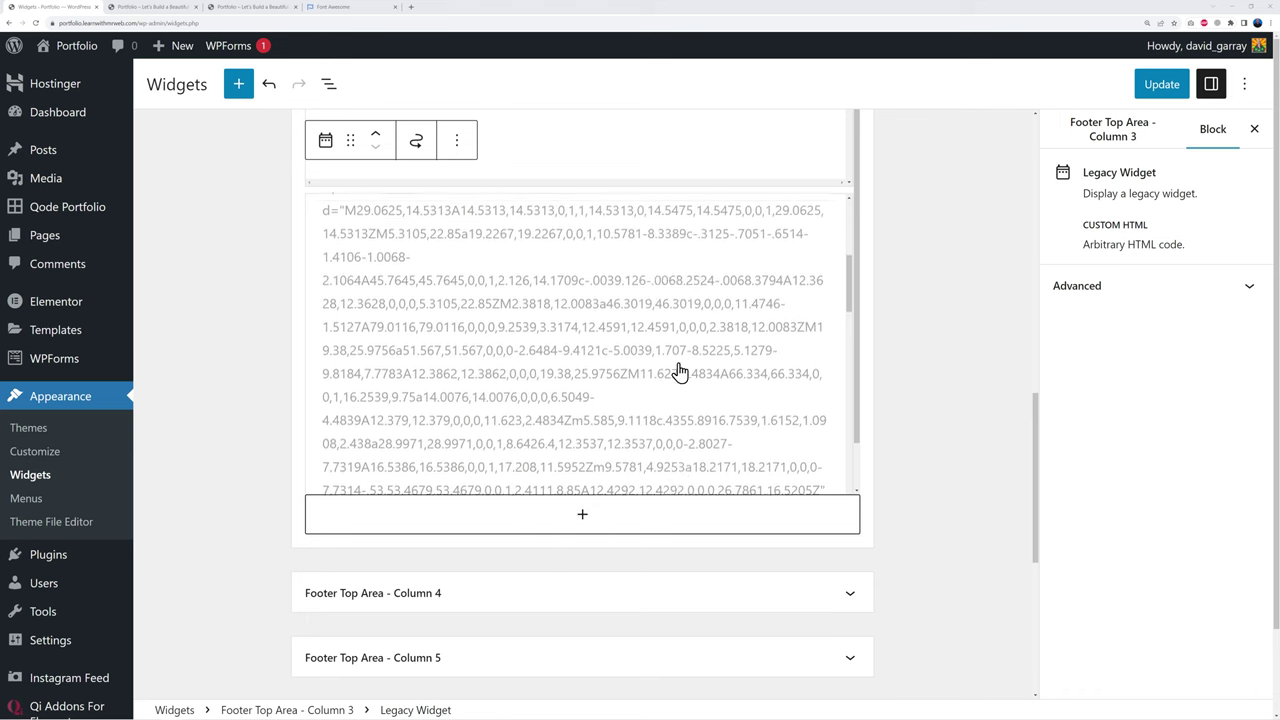
{"action": "scroll", "coordinate": [528, 316], "scroll_direction": "down", "scroll_amount": 1}
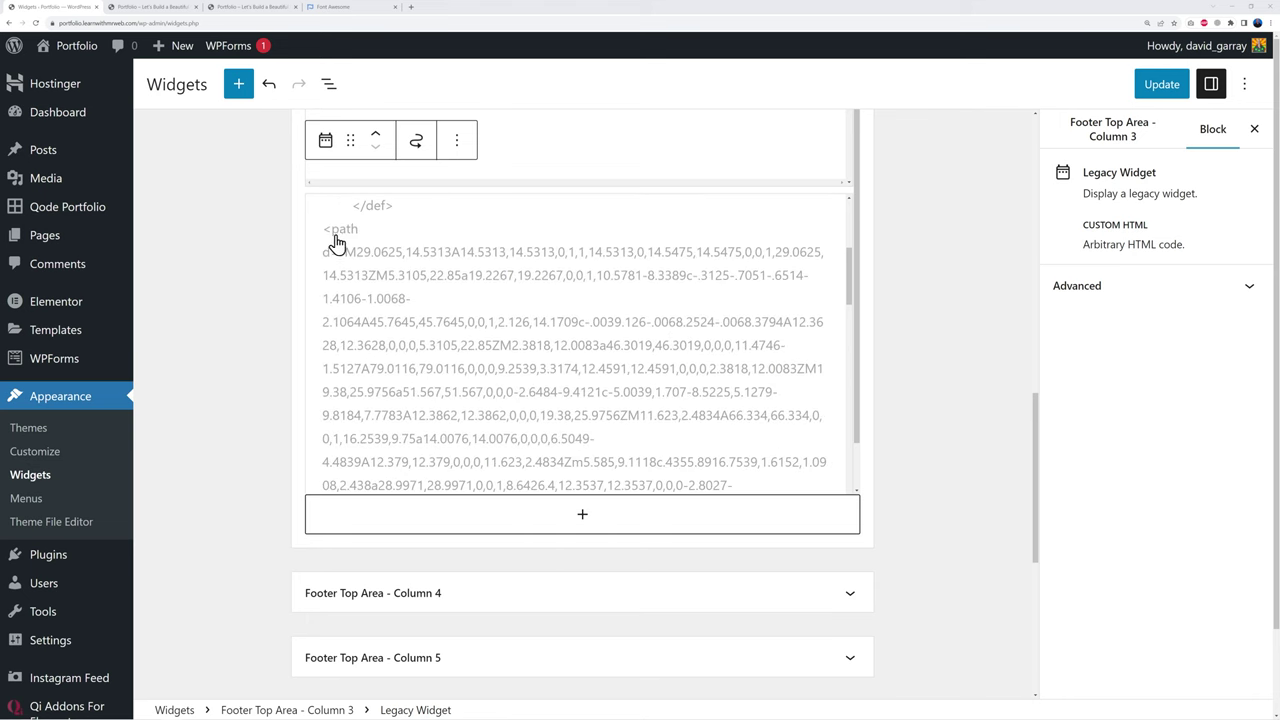
{"action": "scroll", "coordinate": [508, 372], "scroll_direction": "down", "scroll_amount": 2}
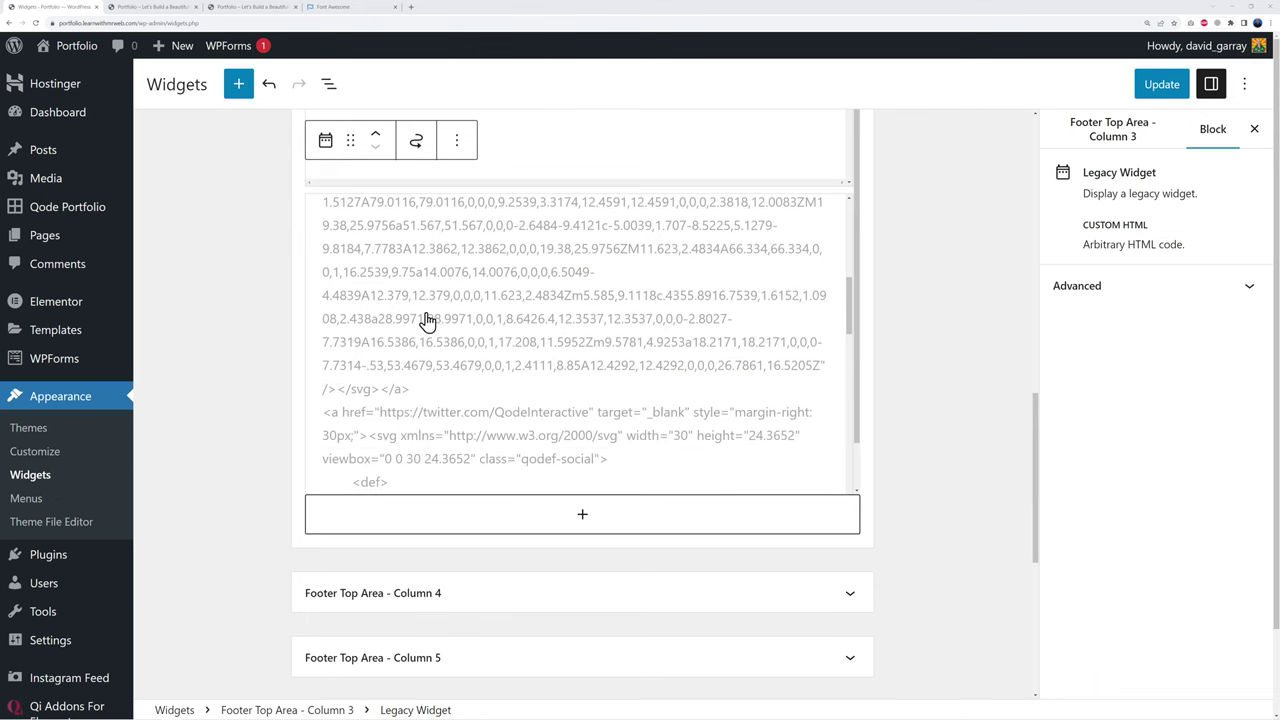
{"action": "scroll", "coordinate": [434, 323], "scroll_direction": "up", "scroll_amount": 3}
{"action": "scroll", "coordinate": [437, 329], "scroll_direction": "up", "scroll_amount": 1}
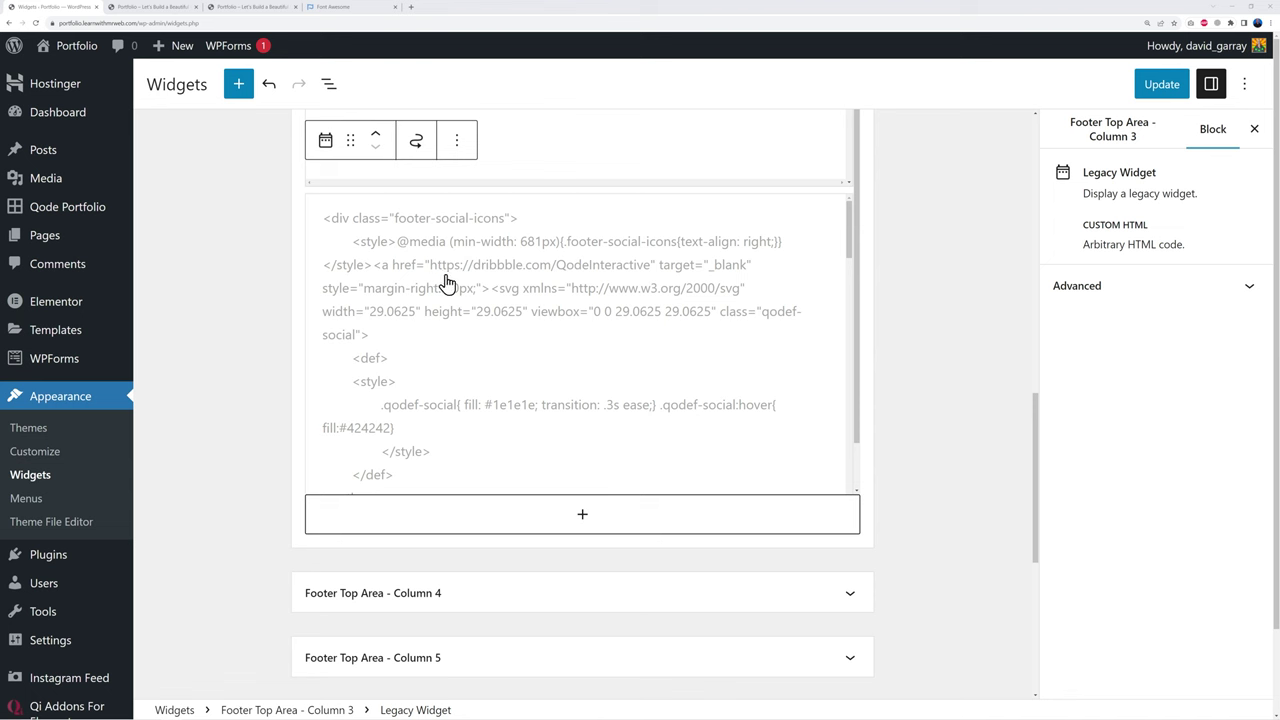
{"action": "left_click_drag", "start_coordinate": [431, 268], "coordinate": [645, 281]}
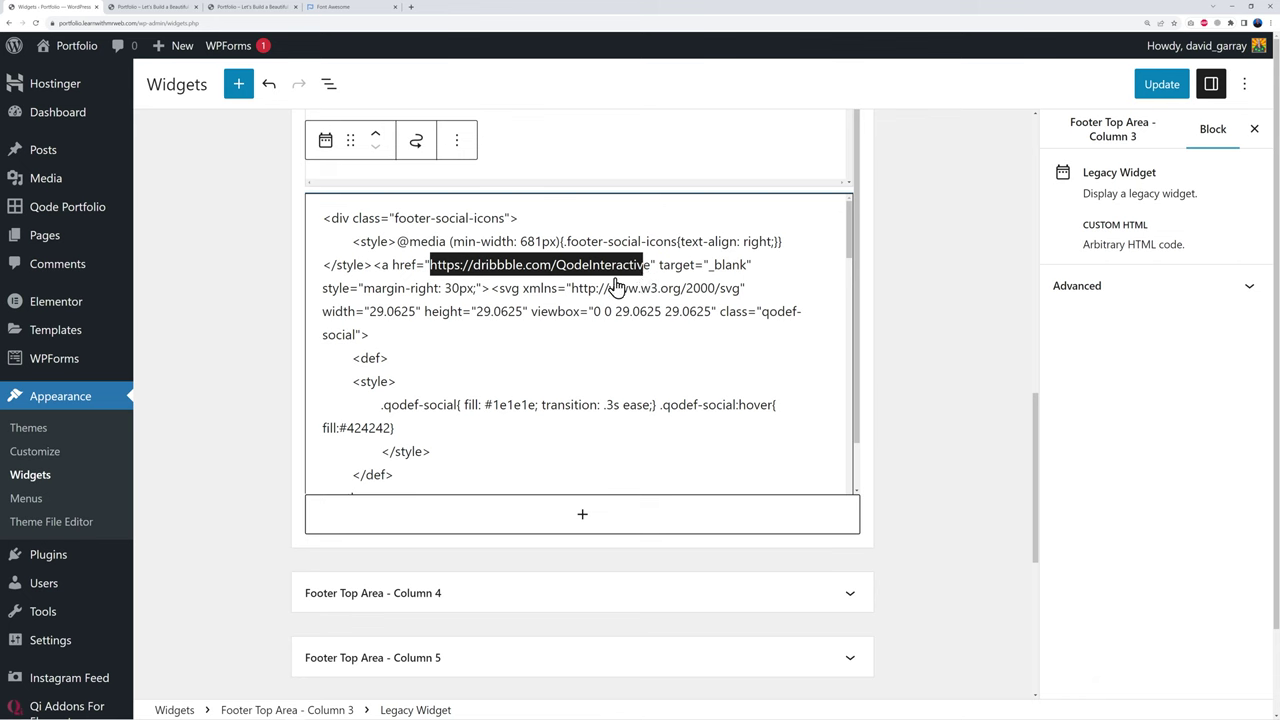
{"action": "scroll", "coordinate": [486, 330], "scroll_direction": "down", "scroll_amount": 3}
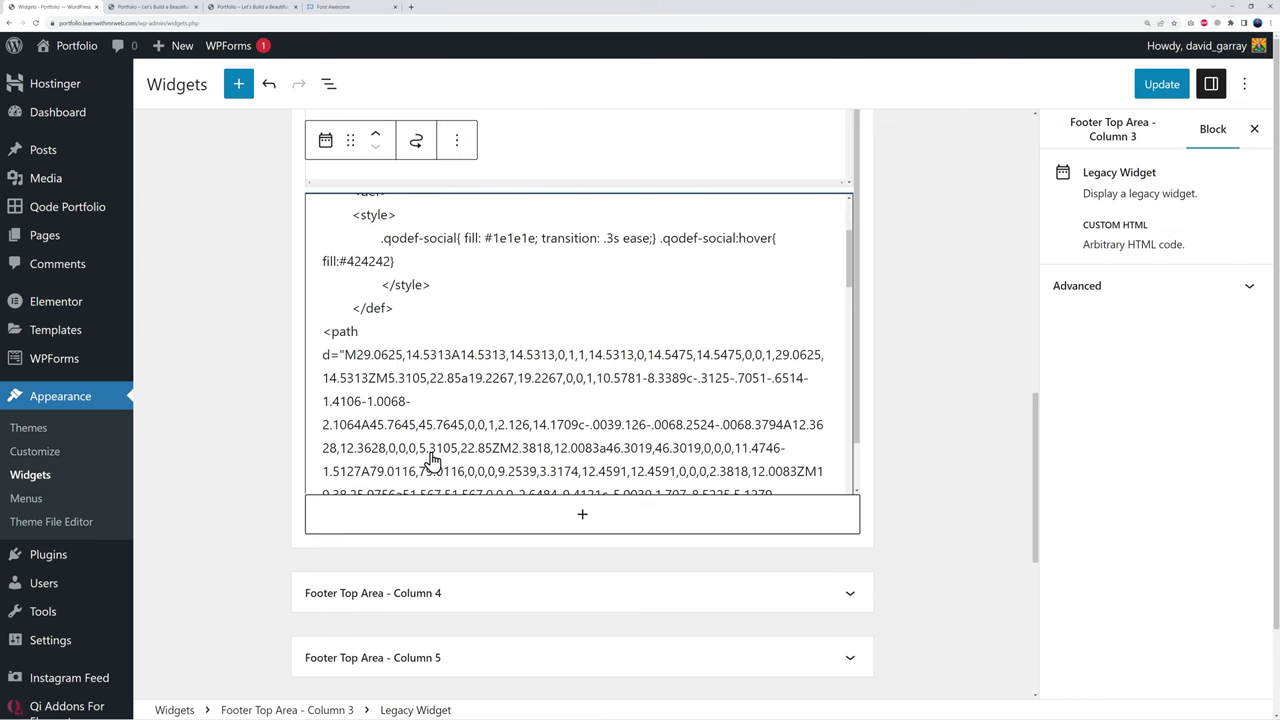
{"action": "scroll", "coordinate": [432, 459], "scroll_direction": "down", "scroll_amount": 1}
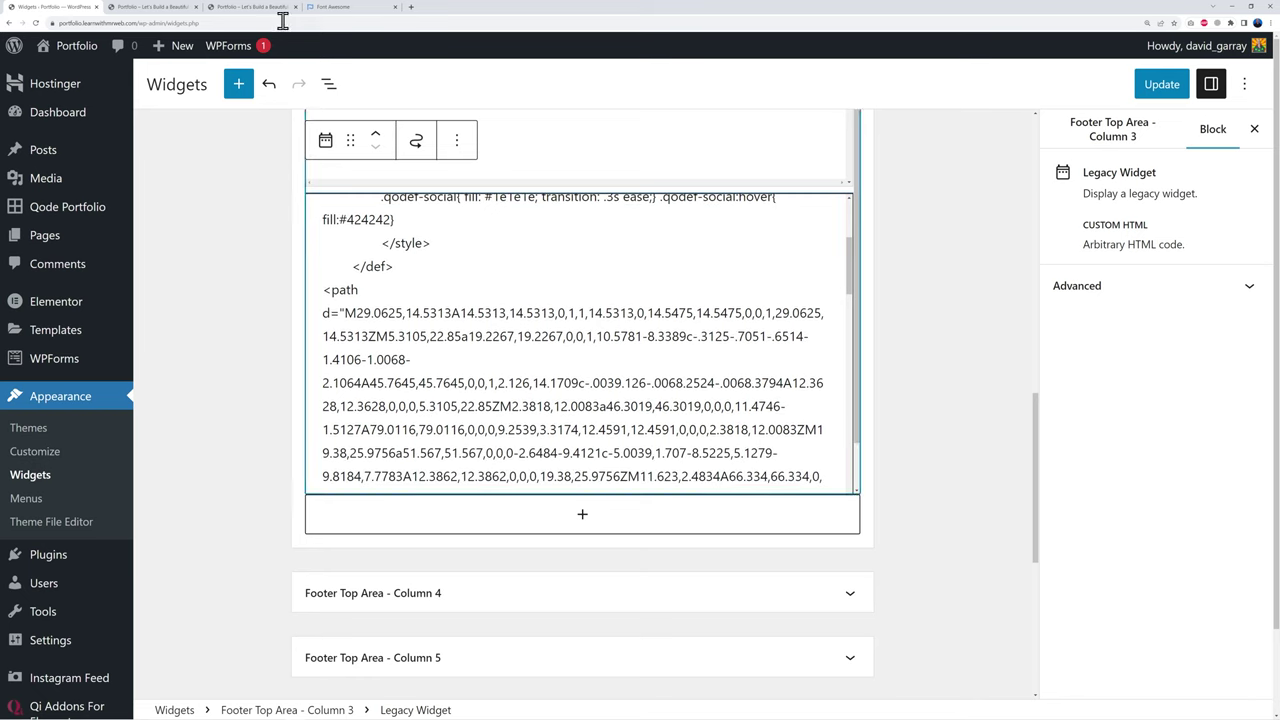
{"action": "left_click", "coordinate": [258, 10]}
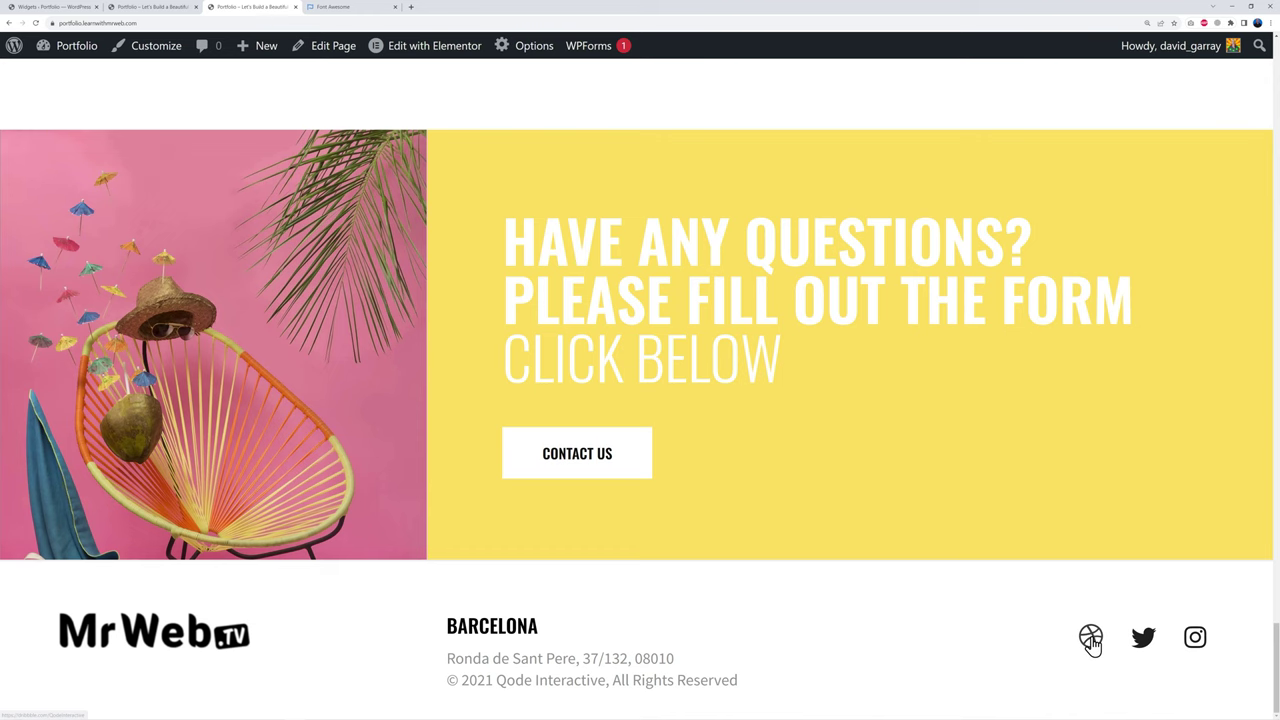
{"action": "left_click", "coordinate": [88, 10]}
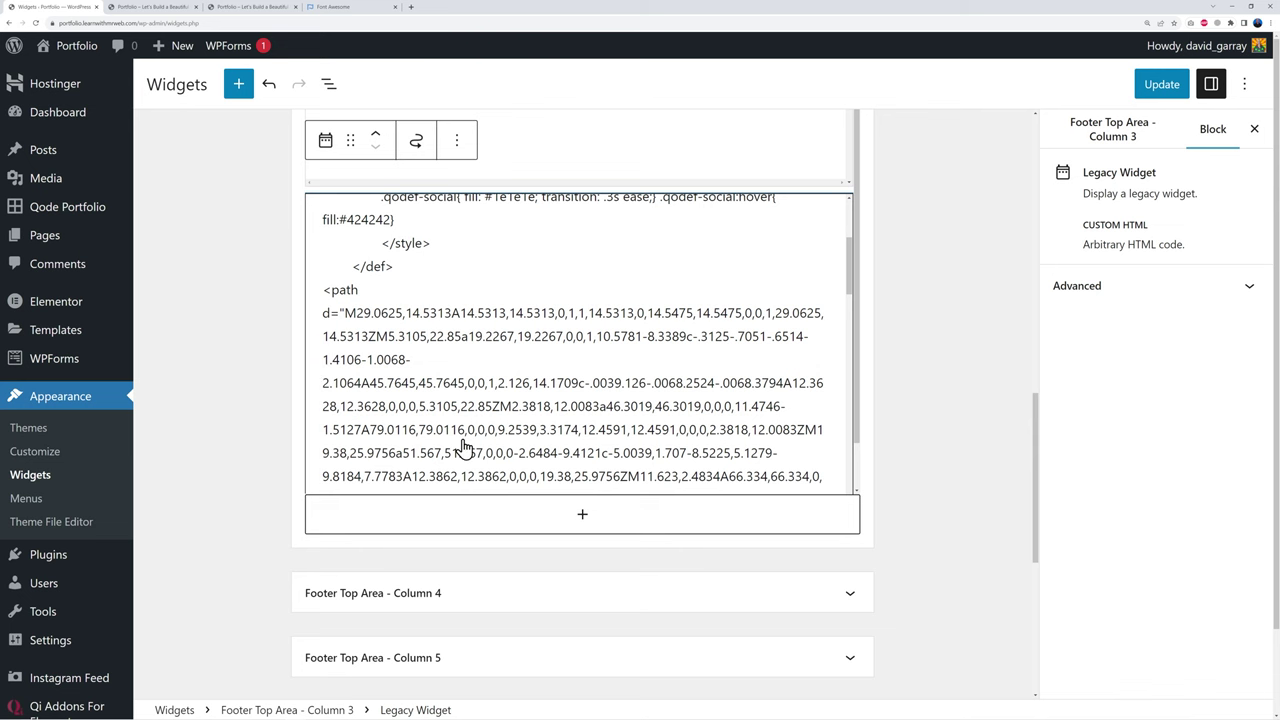
Step: Search Font Awesome icons for 'dribble' and view the dribbble icon's SVG markup
{"action": "left_click", "coordinate": [351, 8]}
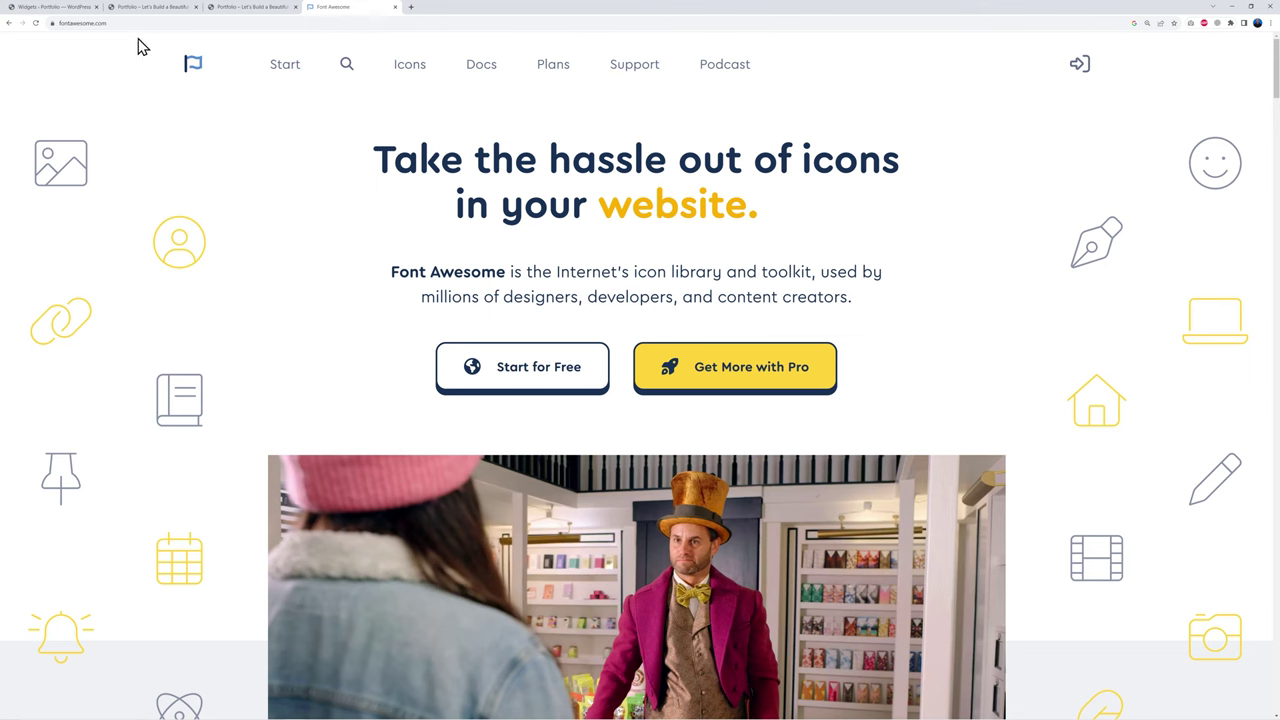
{"action": "left_click", "coordinate": [410, 66]}
{"action": "type", "text": "dribble"}
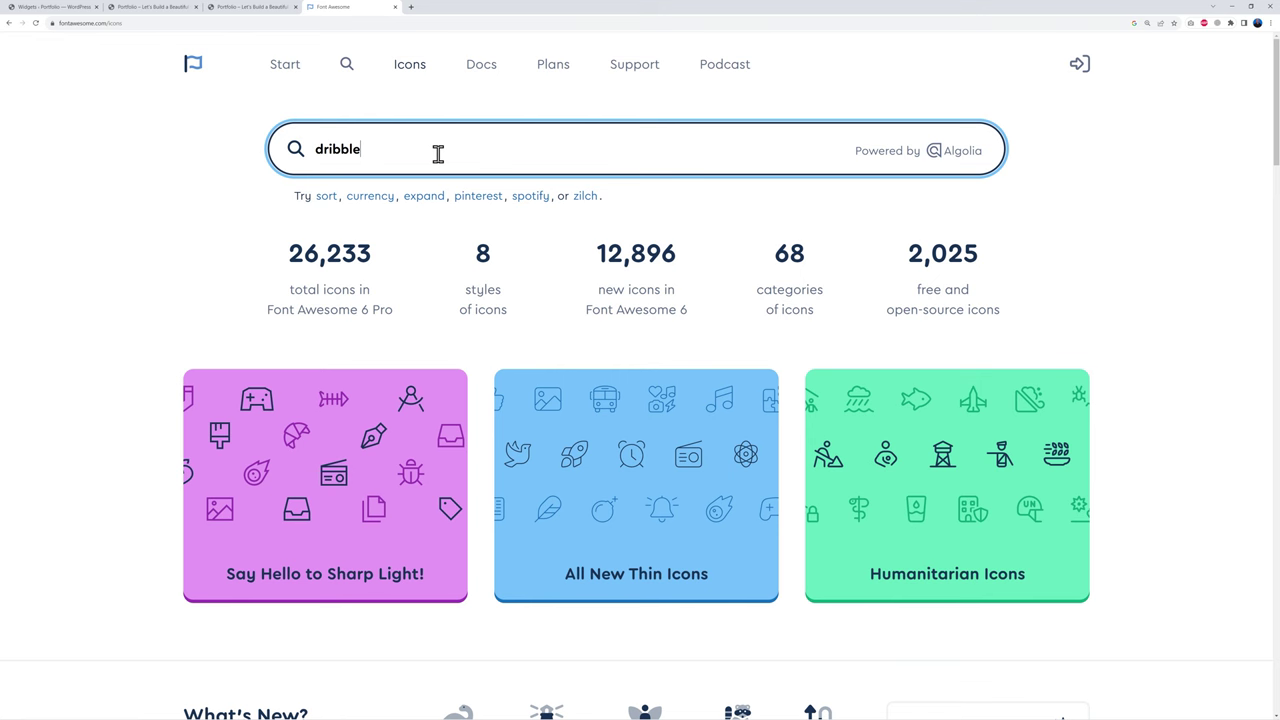
{"action": "key", "text": "Return"}
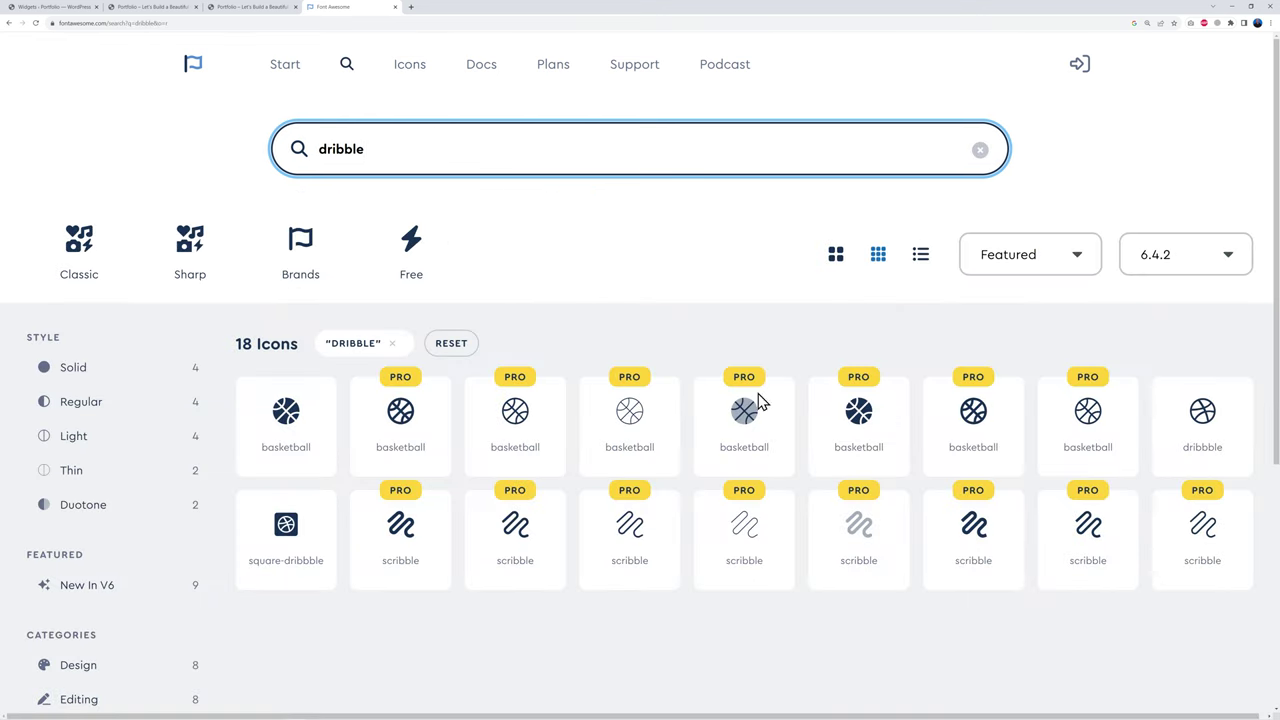
{"action": "left_click", "coordinate": [1210, 418]}
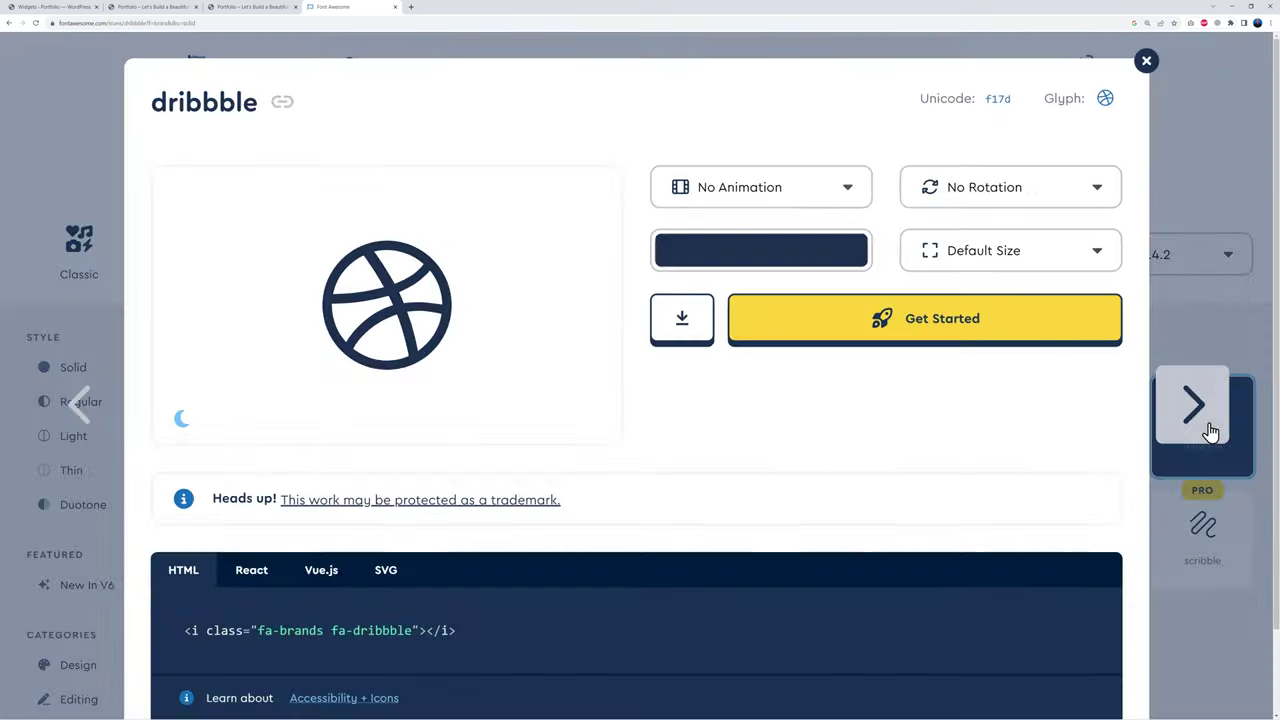
{"action": "scroll", "coordinate": [963, 486], "scroll_direction": "down", "scroll_amount": 1}
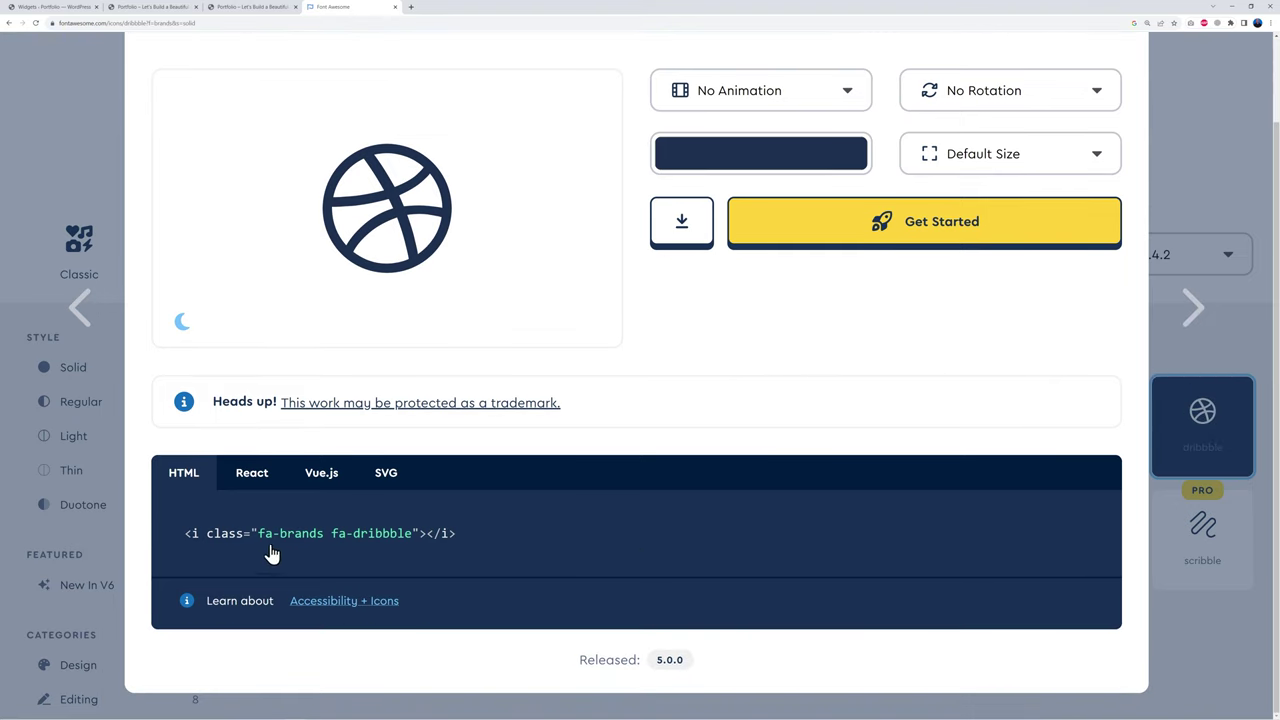
{"action": "left_click", "coordinate": [393, 476]}
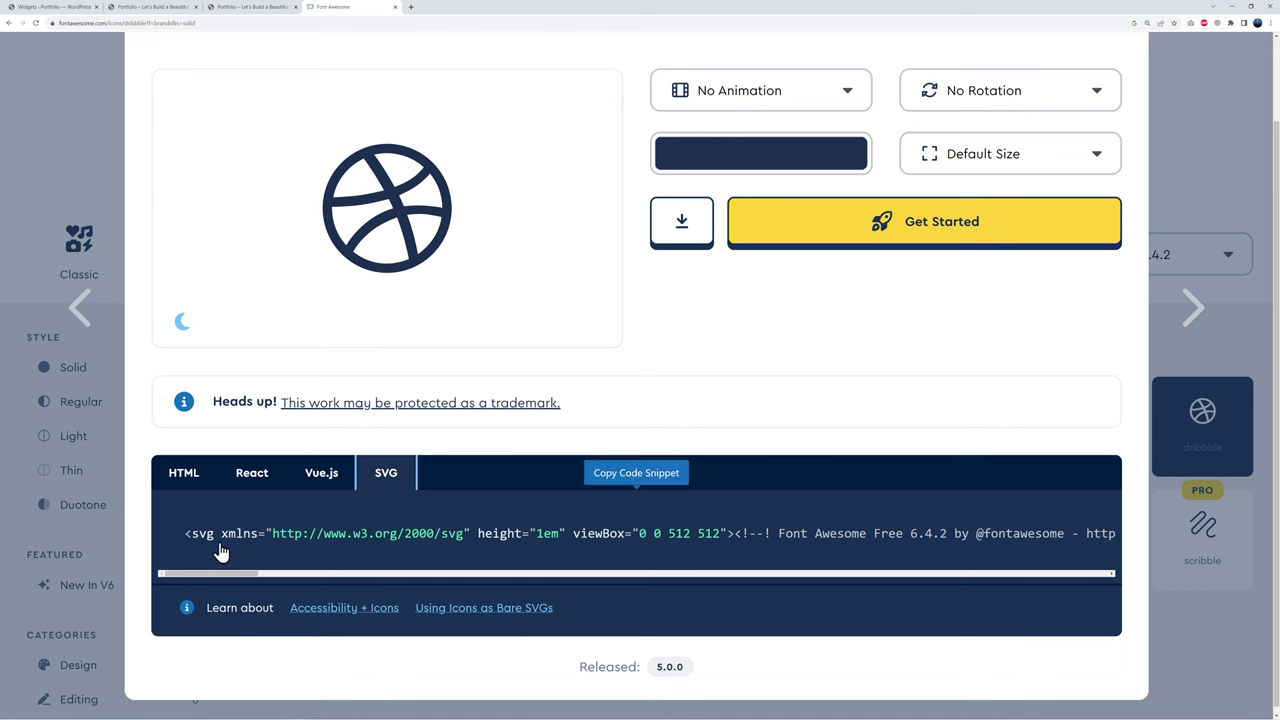
{"action": "left_click_drag", "start_coordinate": [234, 575], "coordinate": [1094, 574]}
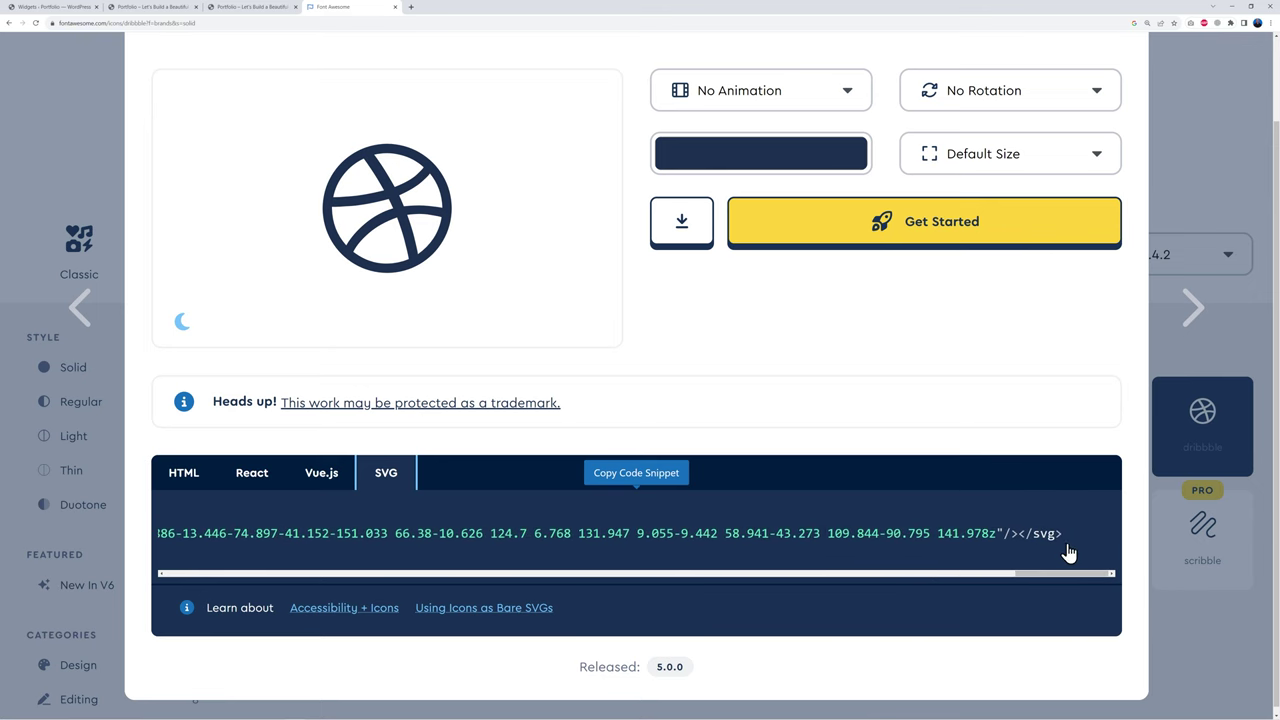
{"action": "left_click", "coordinate": [48, 8]}
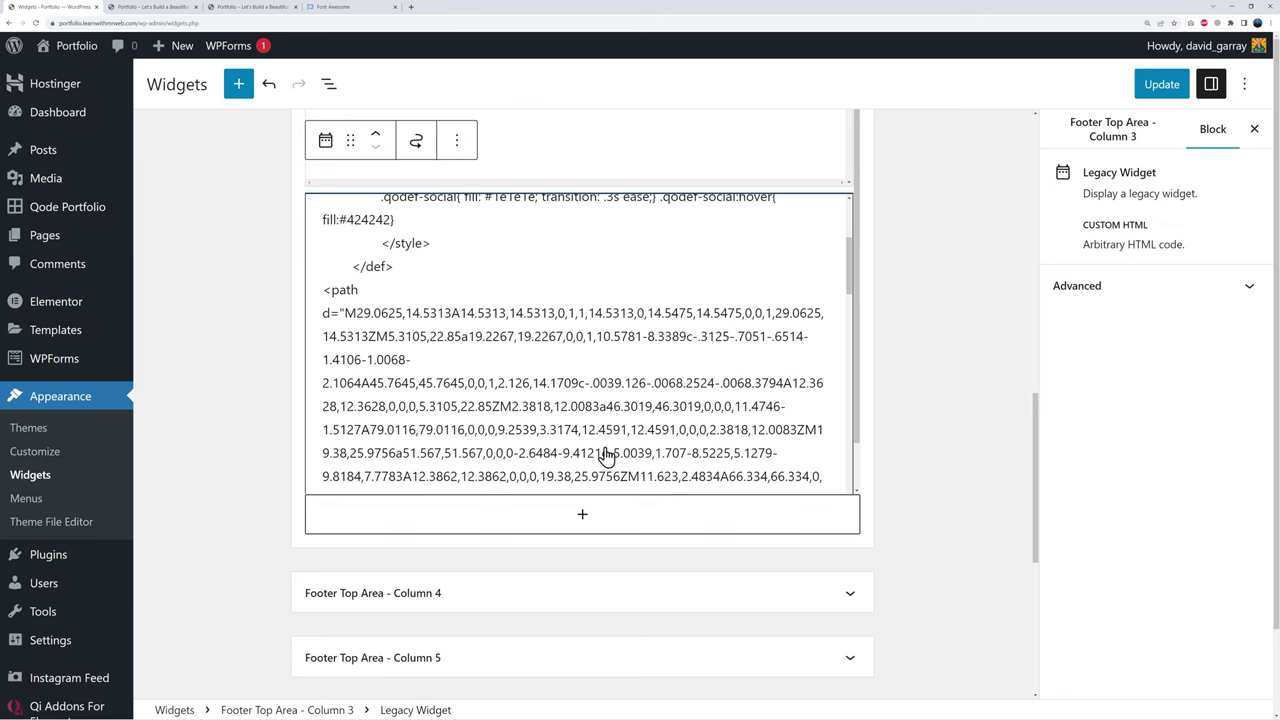
Step: Delete the Dribbble anchor's code from <path to </svg> and place the caret for the new icon
{"action": "scroll", "coordinate": [605, 456], "scroll_direction": "down", "scroll_amount": 3}
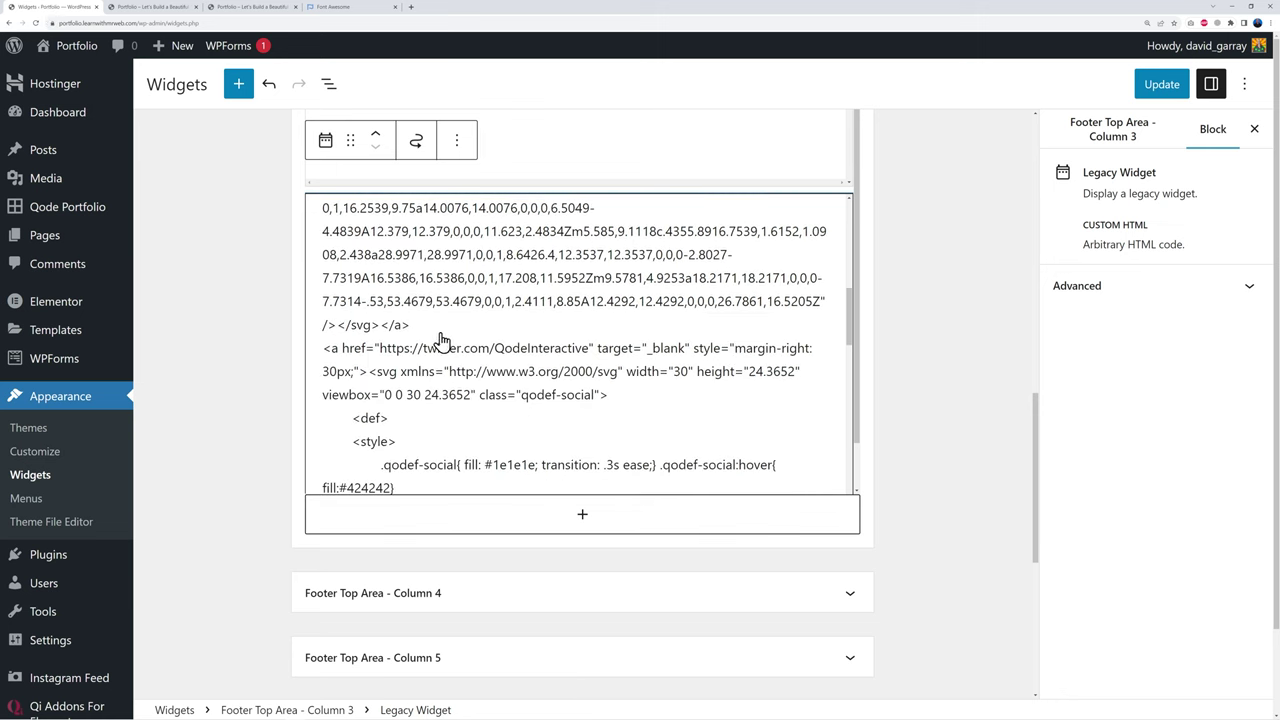
{"action": "scroll", "coordinate": [440, 342], "scroll_direction": "up", "scroll_amount": 2}
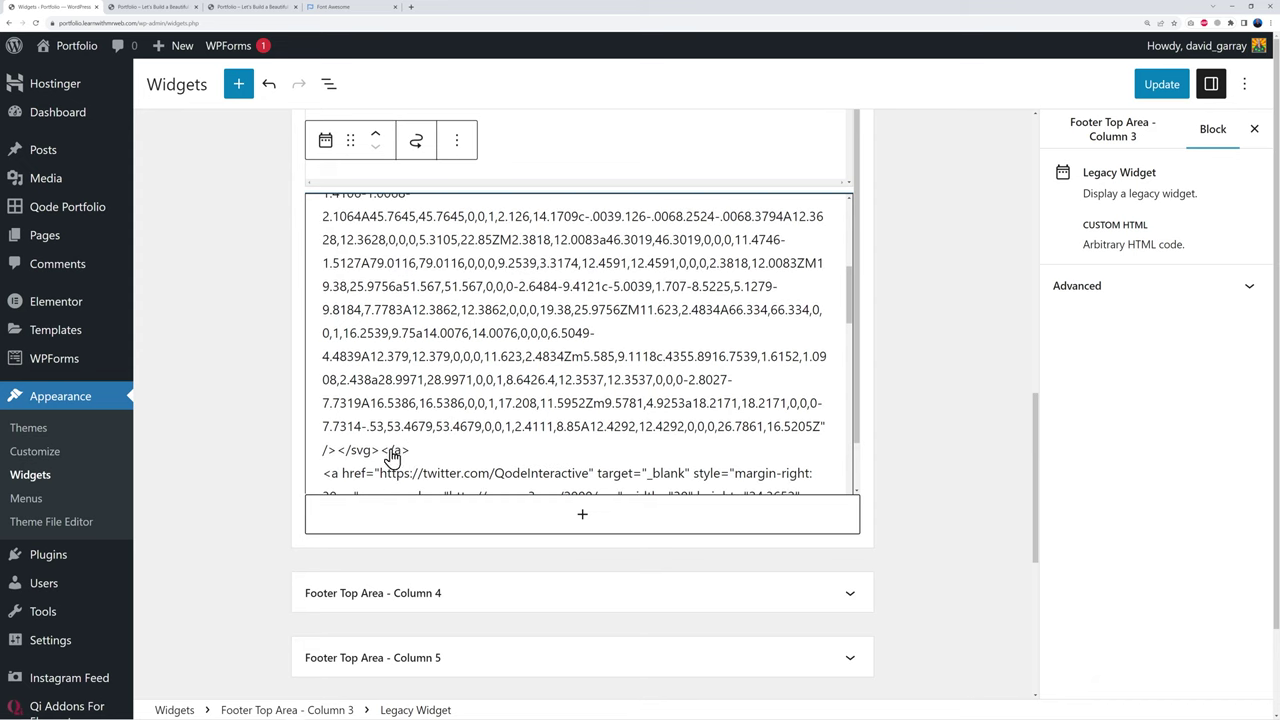
{"action": "scroll", "coordinate": [440, 452], "scroll_direction": "up", "scroll_amount": 2}
{"action": "scroll", "coordinate": [386, 462], "scroll_direction": "down", "scroll_amount": 2}
{"action": "left_click_drag", "start_coordinate": [377, 452], "coordinate": [326, 315]}
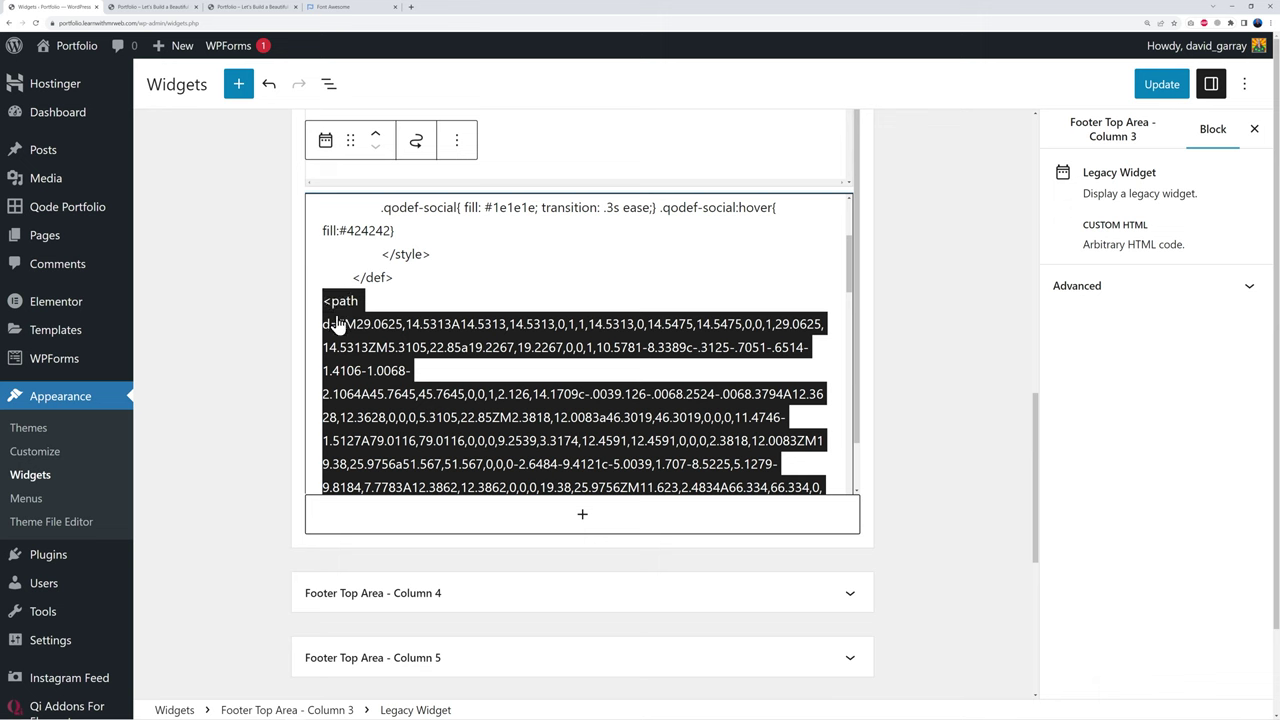
{"action": "scroll", "coordinate": [451, 343], "scroll_direction": "down", "scroll_amount": 3}
{"action": "scroll", "coordinate": [370, 355], "scroll_direction": "up", "scroll_amount": 1}
{"action": "scroll", "coordinate": [503, 423], "scroll_direction": "down", "scroll_amount": 2}
{"action": "left_click", "coordinate": [505, 425]}
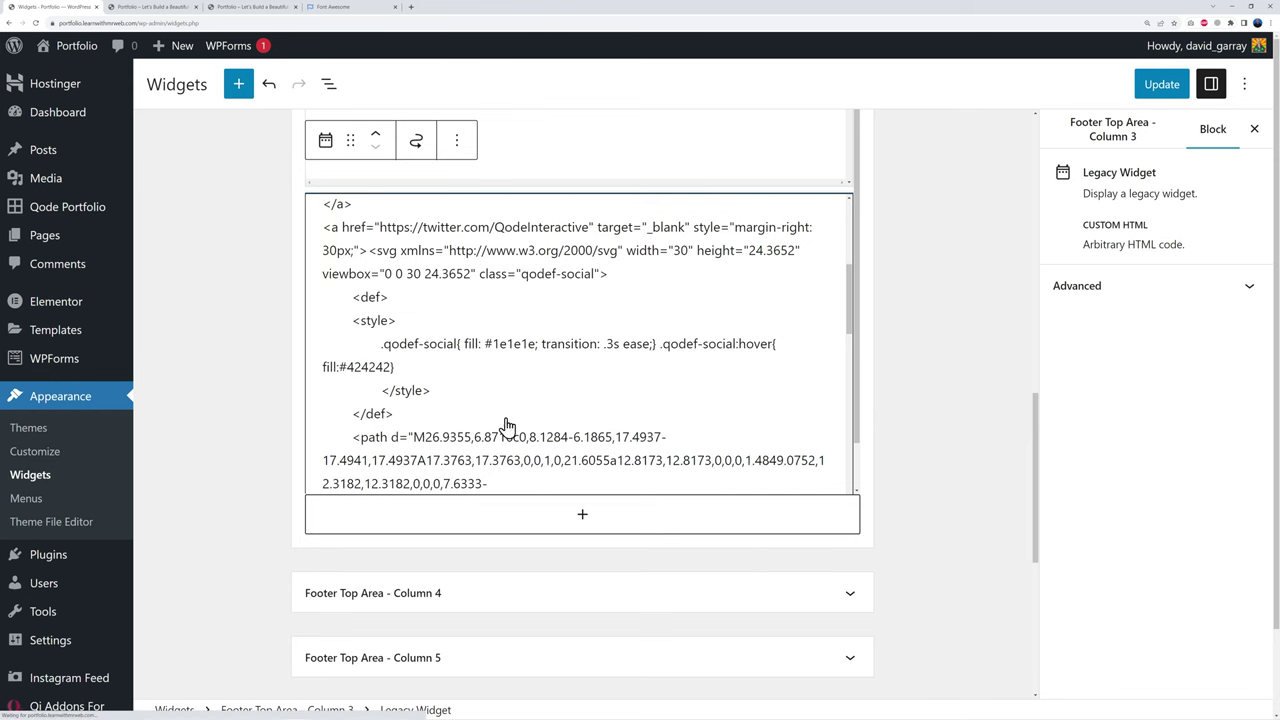
{"action": "scroll", "coordinate": [505, 425], "scroll_direction": "up", "scroll_amount": 1}
{"action": "left_click", "coordinate": [330, 7]}
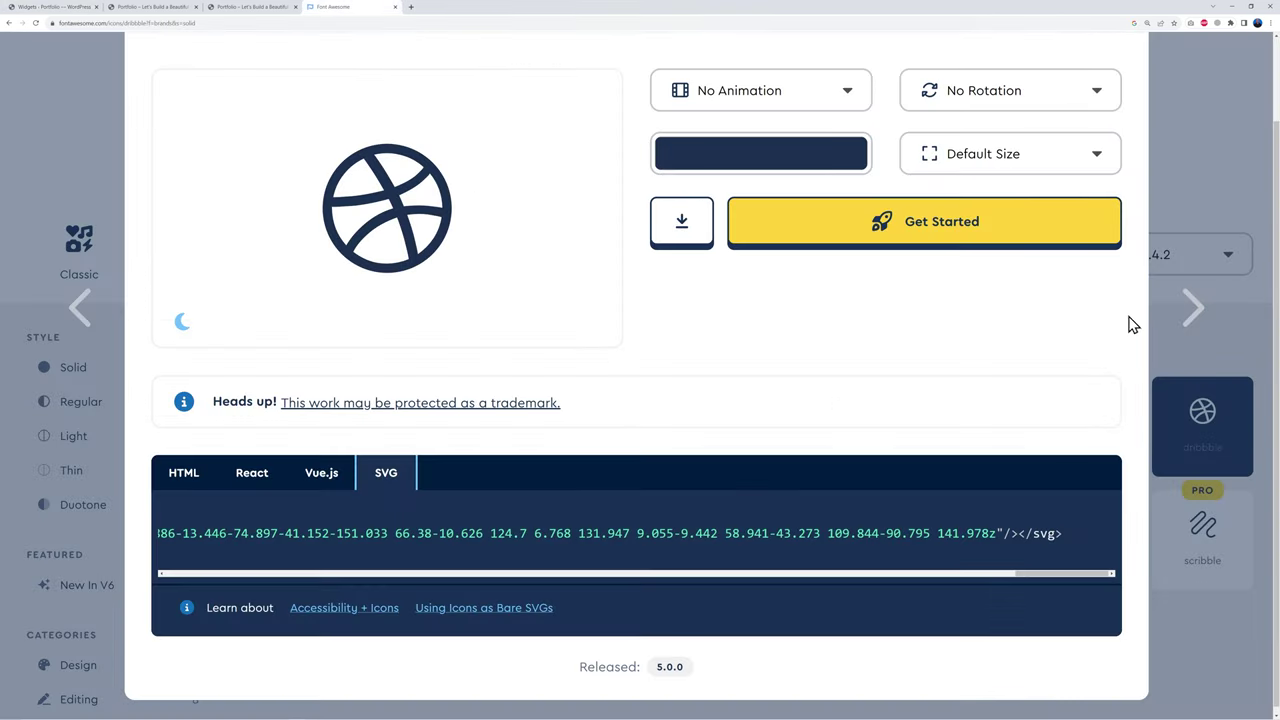
Step: Search Font Awesome for 'youtube' and copy the youtube icon's SVG code snippet
{"action": "left_click", "coordinate": [1204, 186]}
{"action": "left_click", "coordinate": [471, 149]}
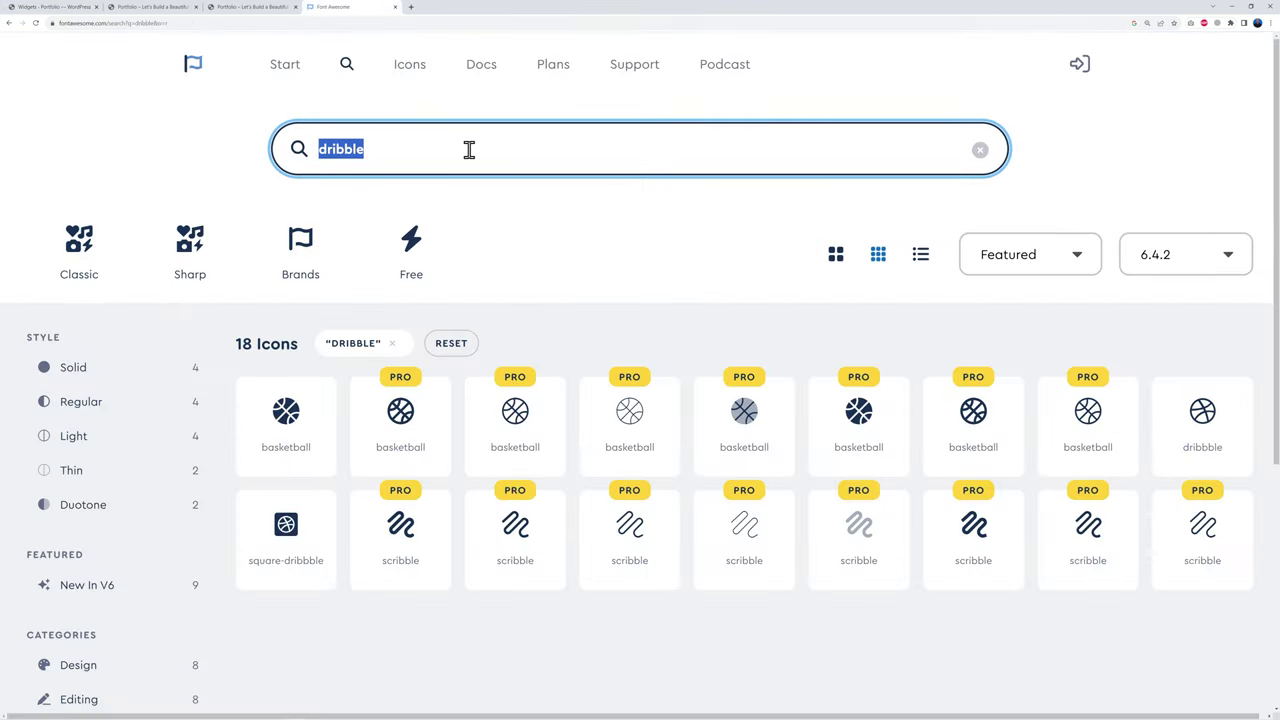
{"action": "type", "text": "youtube"}
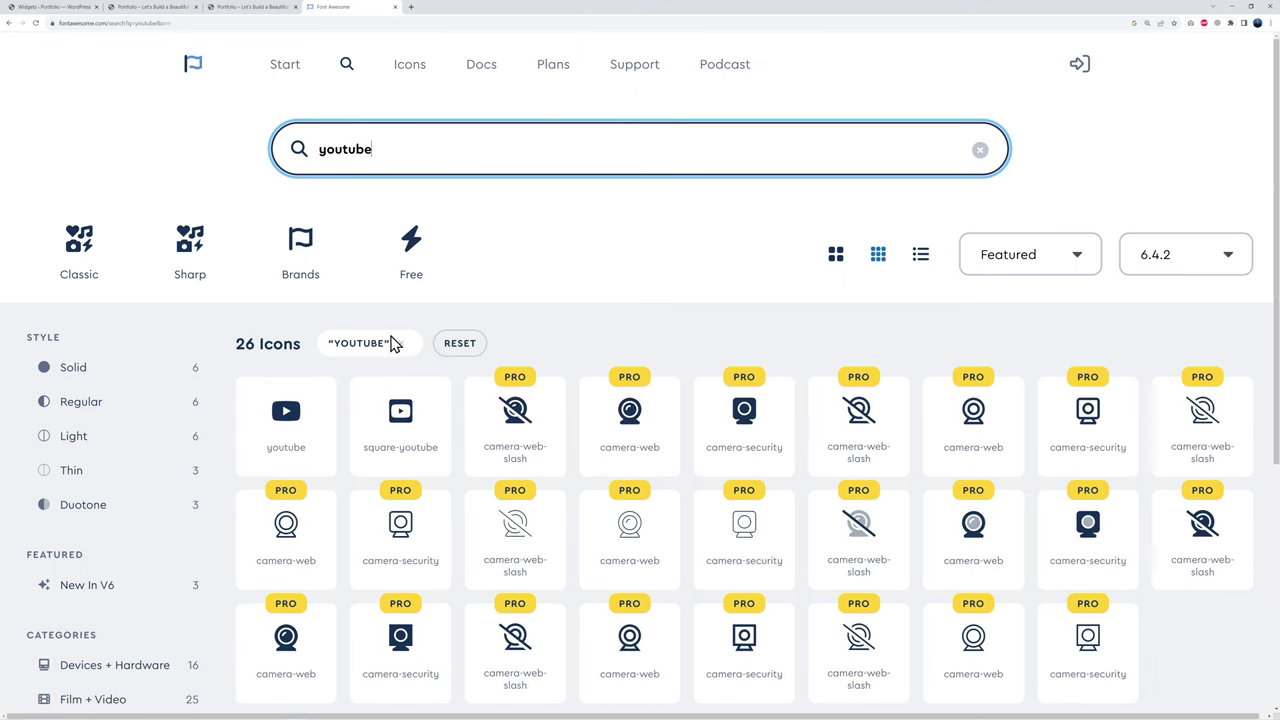
{"action": "left_click", "coordinate": [295, 429]}
{"action": "scroll", "coordinate": [522, 462], "scroll_direction": "down", "scroll_amount": 1}
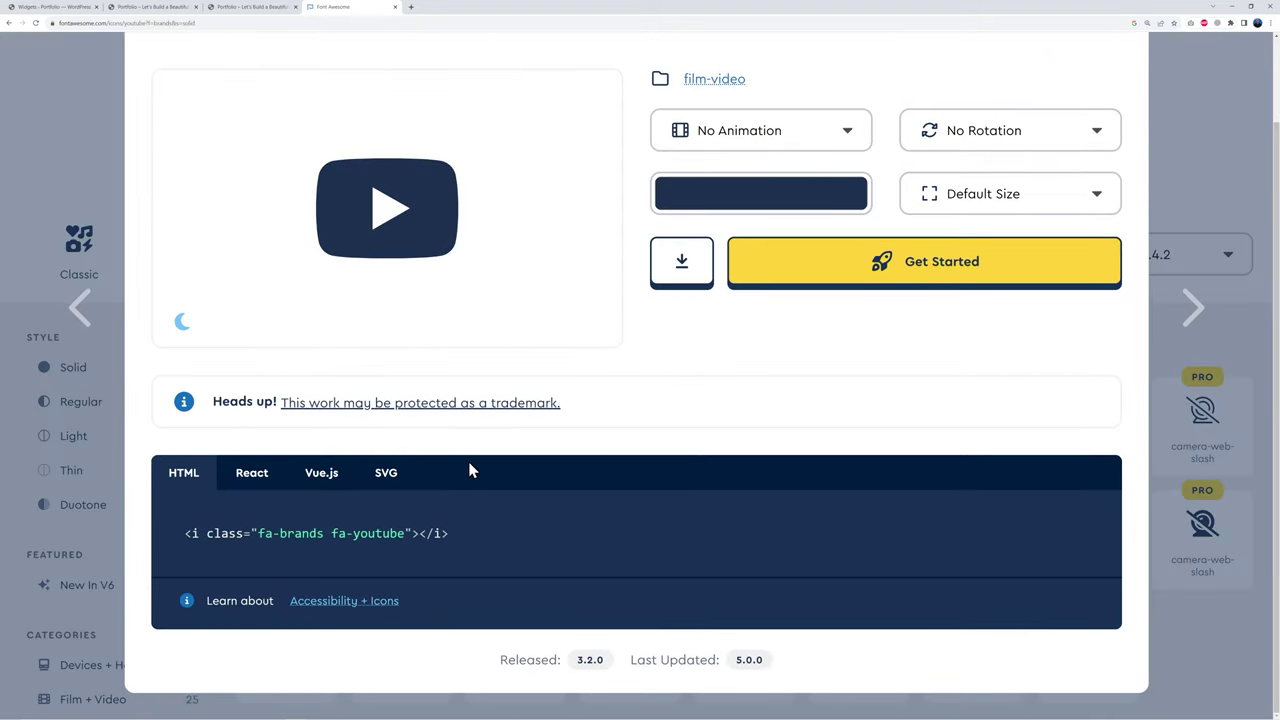
{"action": "left_click", "coordinate": [388, 475]}
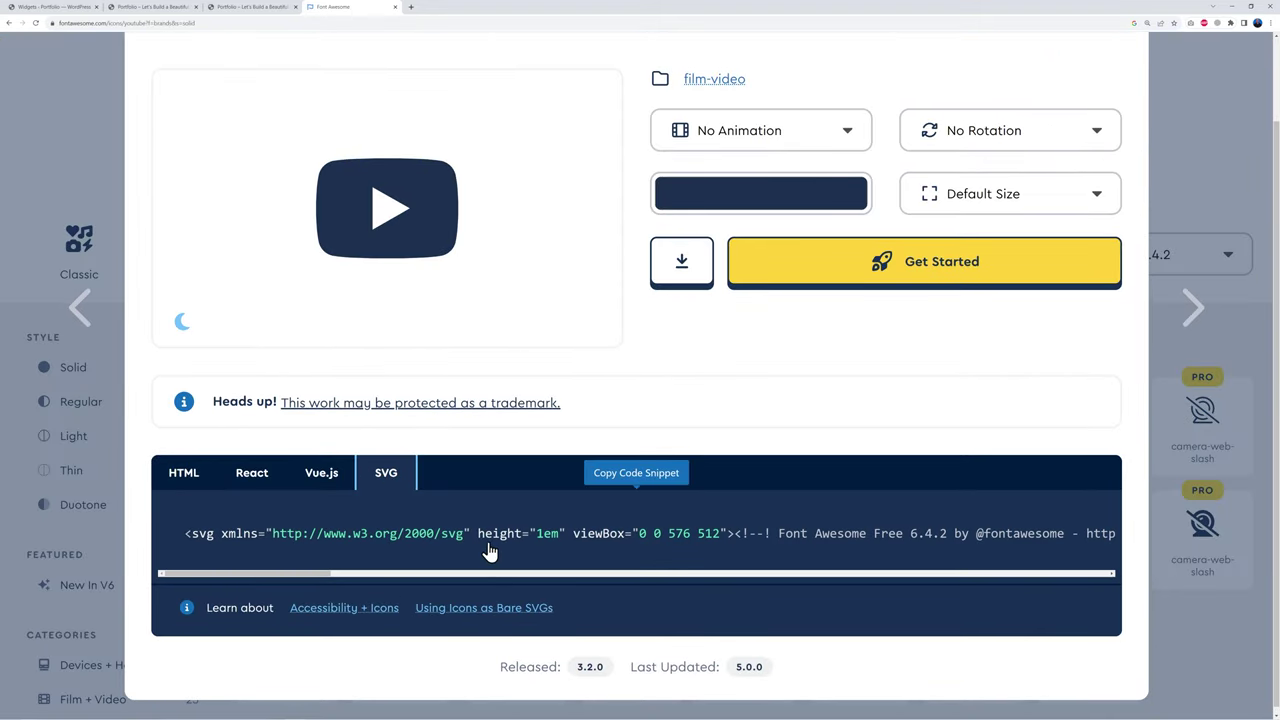
{"action": "left_click", "coordinate": [537, 541]}
{"action": "left_click", "coordinate": [68, 8]}
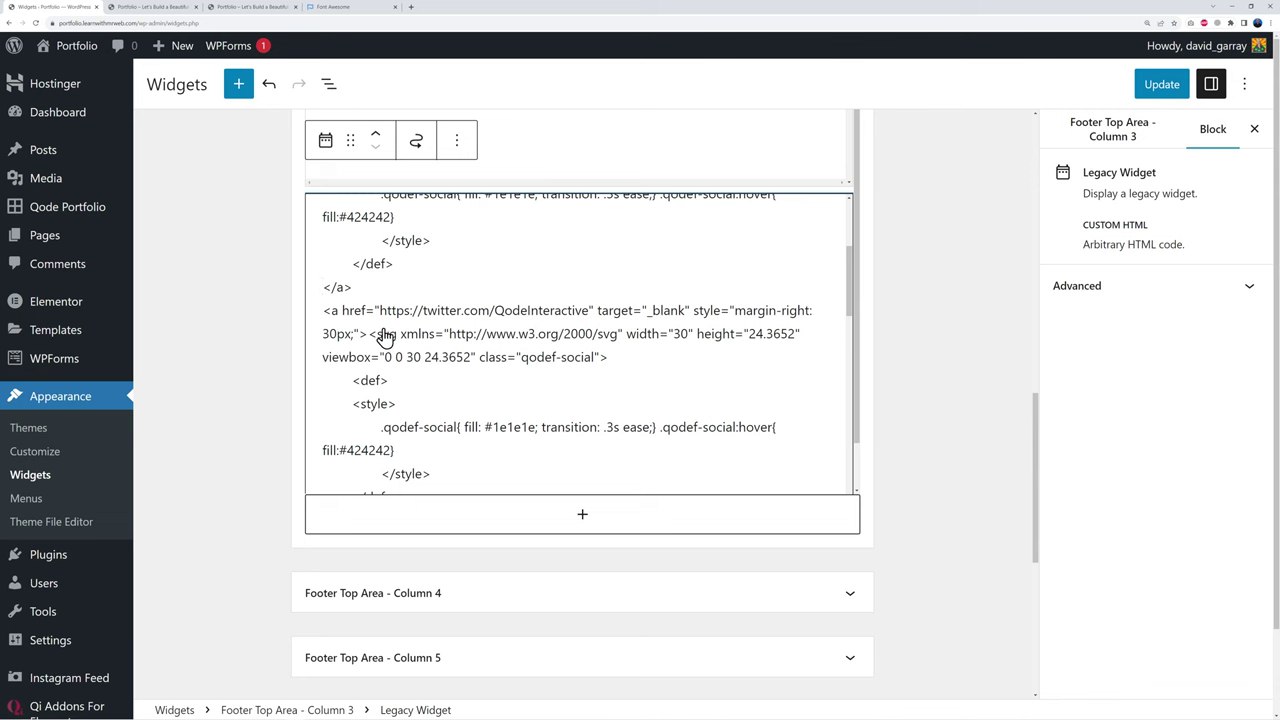
Step: Paste the YouTube SVG into the Dribbble link, update the widgets, and confirm the live footer icon
{"action": "key", "text": "ctrl+v"}
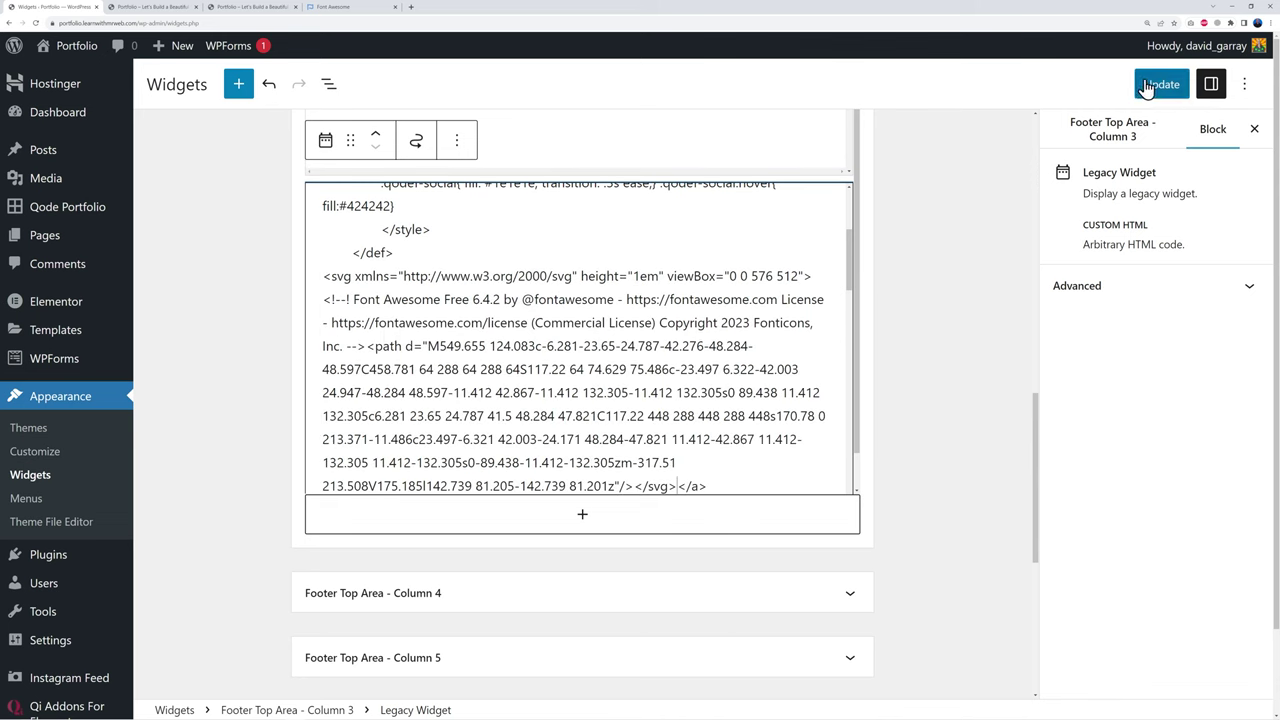
{"action": "left_click", "coordinate": [1155, 83]}
{"action": "left_click", "coordinate": [272, 8]}
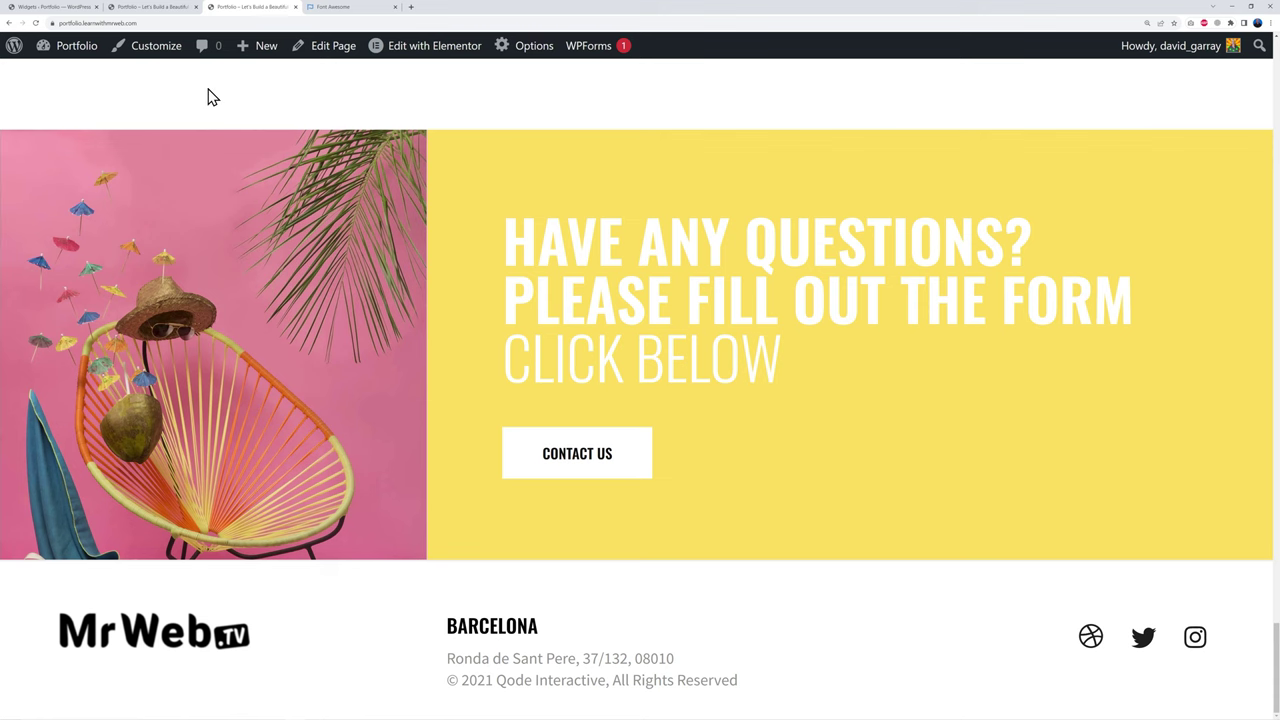
{"action": "left_click", "coordinate": [35, 23]}
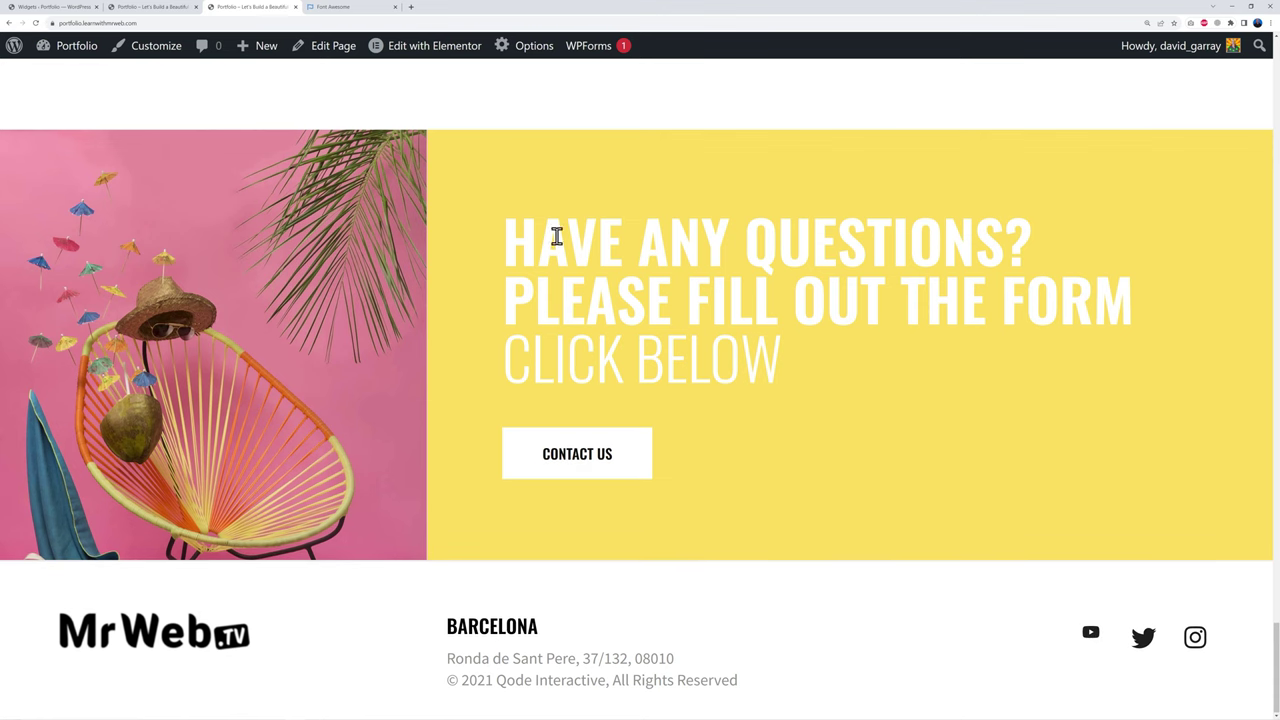
{"action": "left_click", "coordinate": [72, 8]}
{"action": "left_click", "coordinate": [508, 298]}
{"action": "scroll", "coordinate": [526, 334], "scroll_direction": "up", "scroll_amount": 2}
{"action": "scroll", "coordinate": [535, 366], "scroll_direction": "up", "scroll_amount": 3}
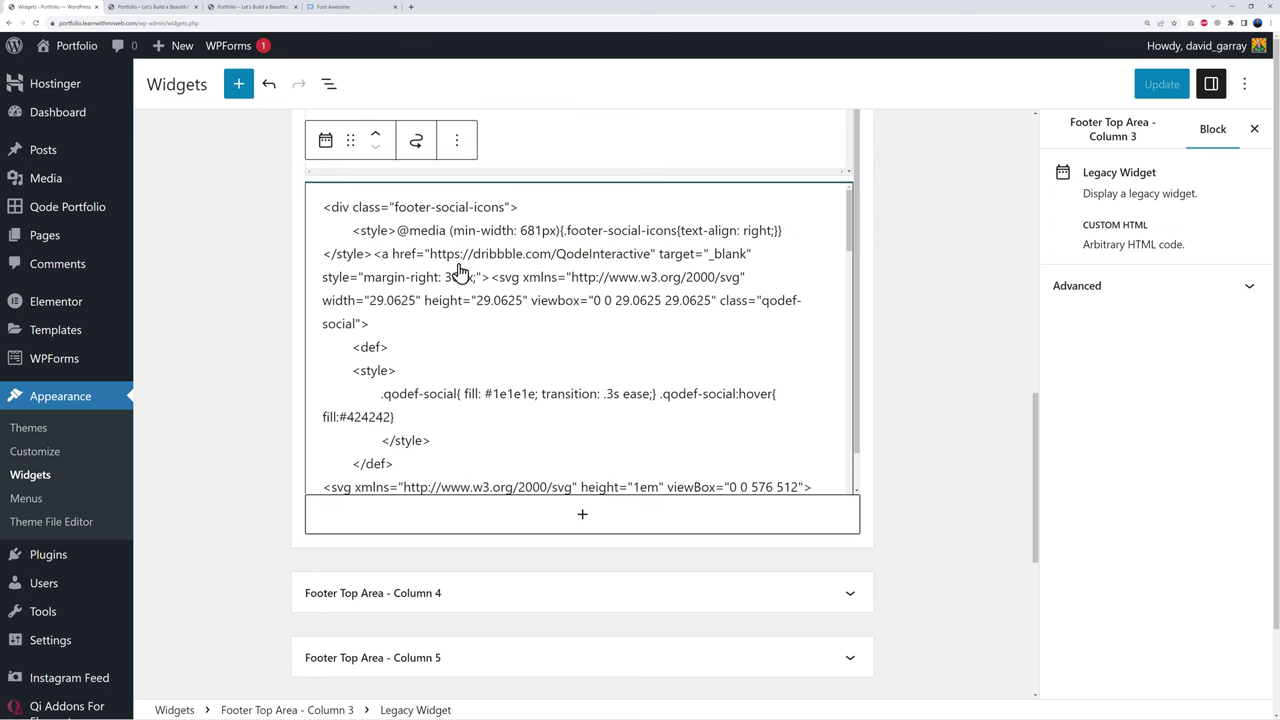
Step: In the Custom HTML code, change the footer's Dribbble link to youtube and paste in the new channel path
{"action": "left_click_drag", "start_coordinate": [430, 256], "coordinate": [647, 263]}
{"action": "left_click", "coordinate": [519, 262]}
{"action": "left_click_drag", "start_coordinate": [475, 258], "coordinate": [520, 260]}
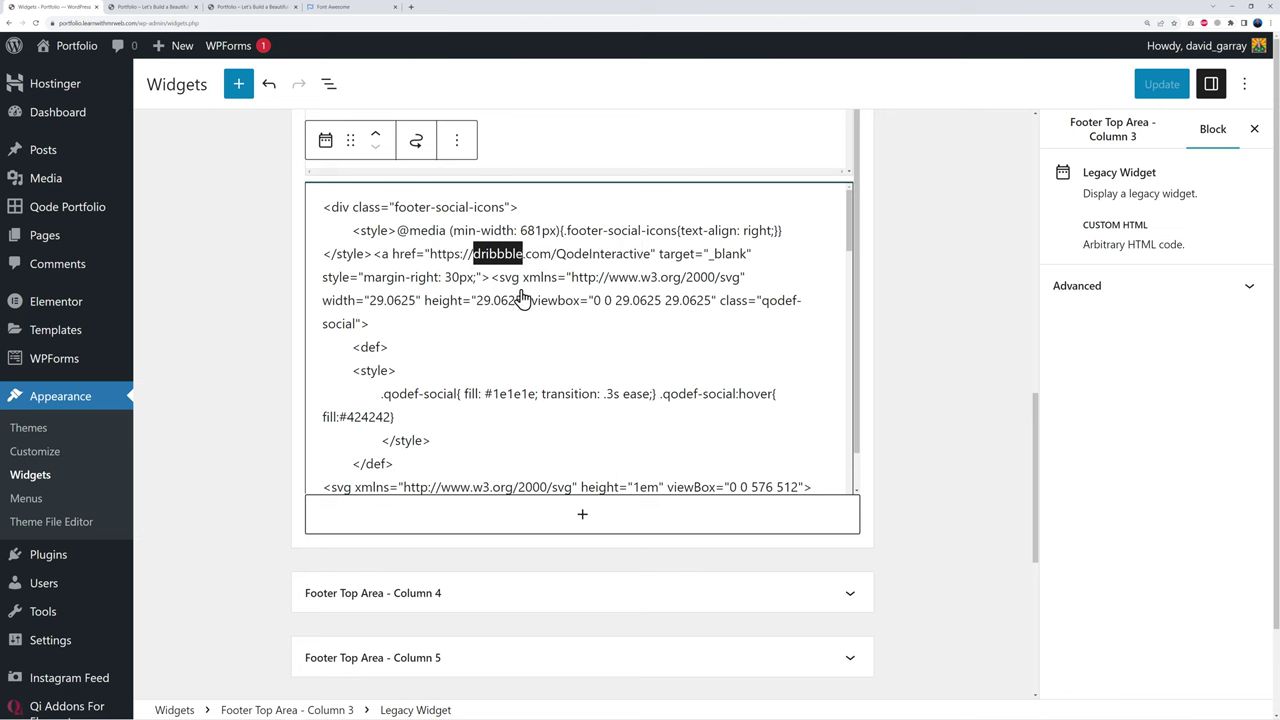
{"action": "type", "text": "youtube"}
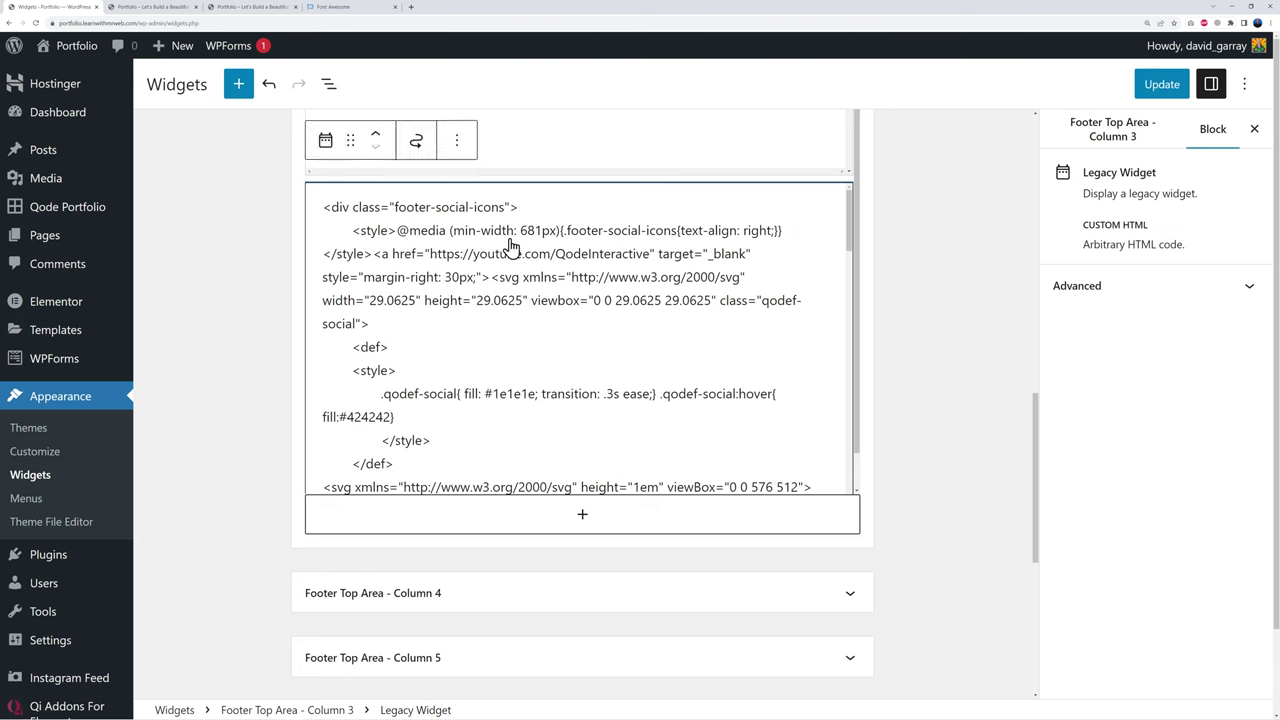
{"action": "left_click_drag", "start_coordinate": [557, 258], "coordinate": [647, 258]}
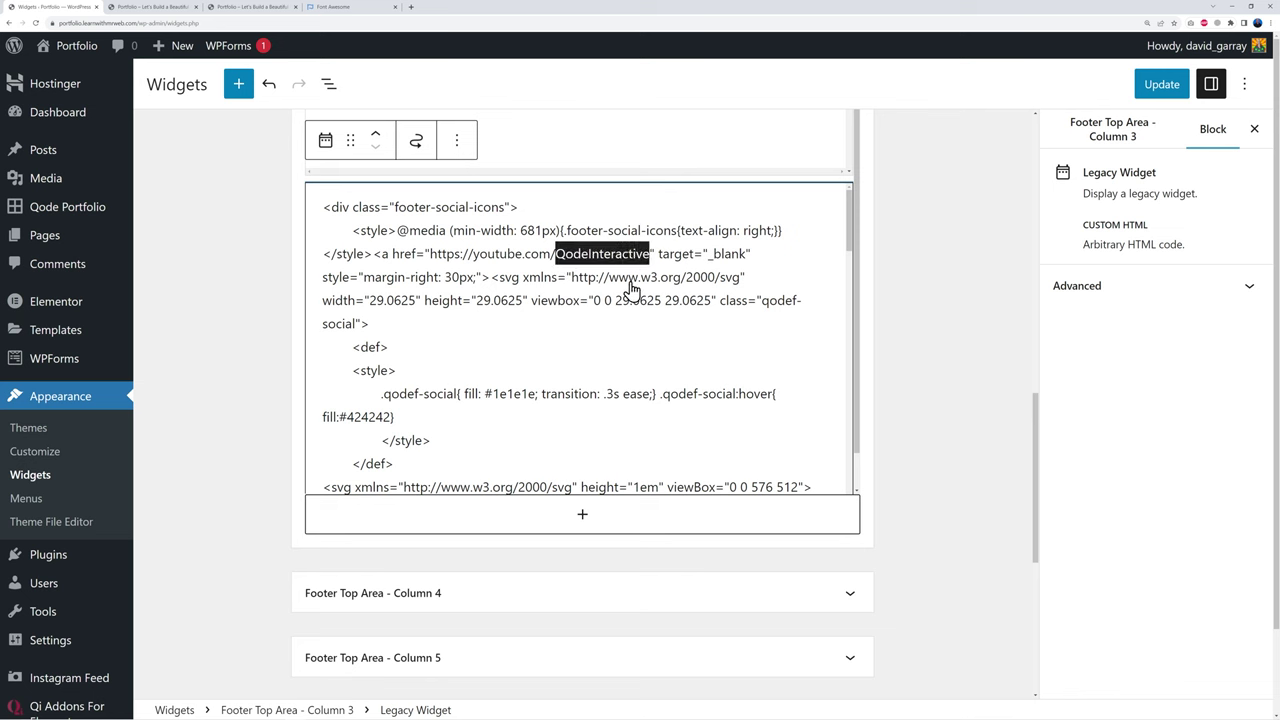
{"action": "key", "text": "BackSpace"}
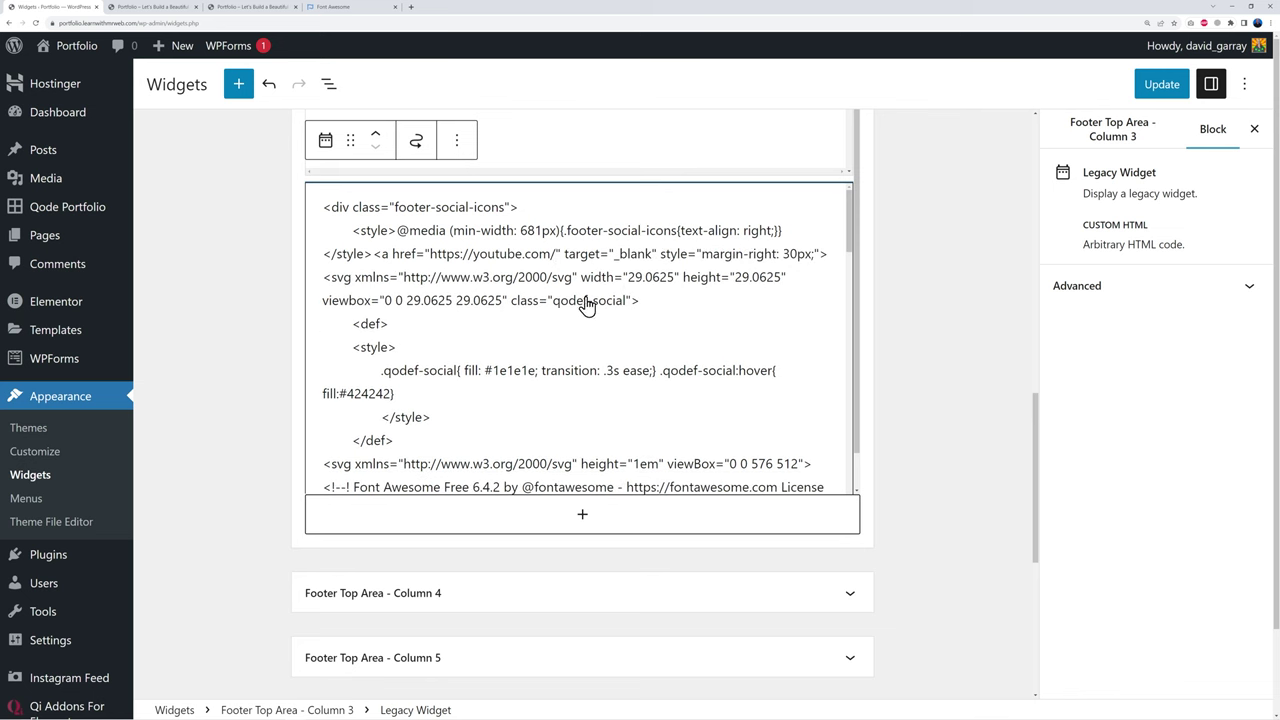
{"action": "key", "text": "ctrl+v"}
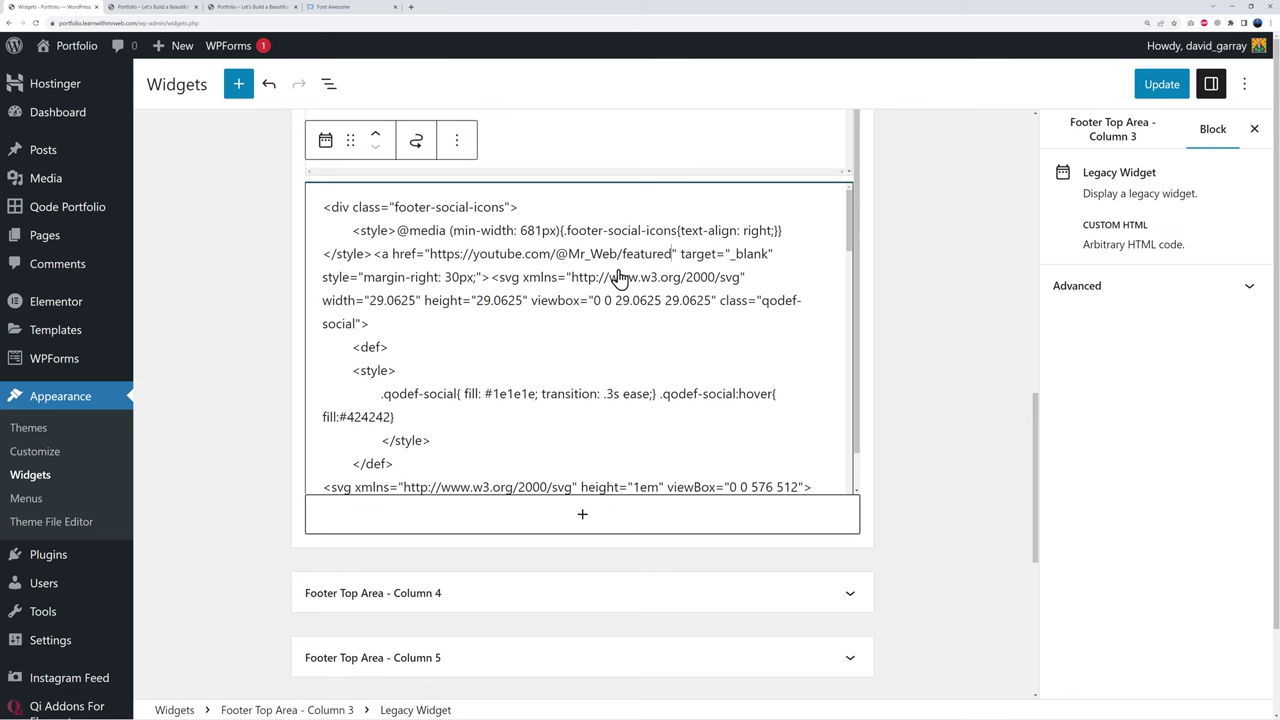
Step: Save the footer widget and confirm the live site's YouTube icon opens the channel page
{"action": "left_click", "coordinate": [1150, 88]}
{"action": "left_click", "coordinate": [240, 8]}
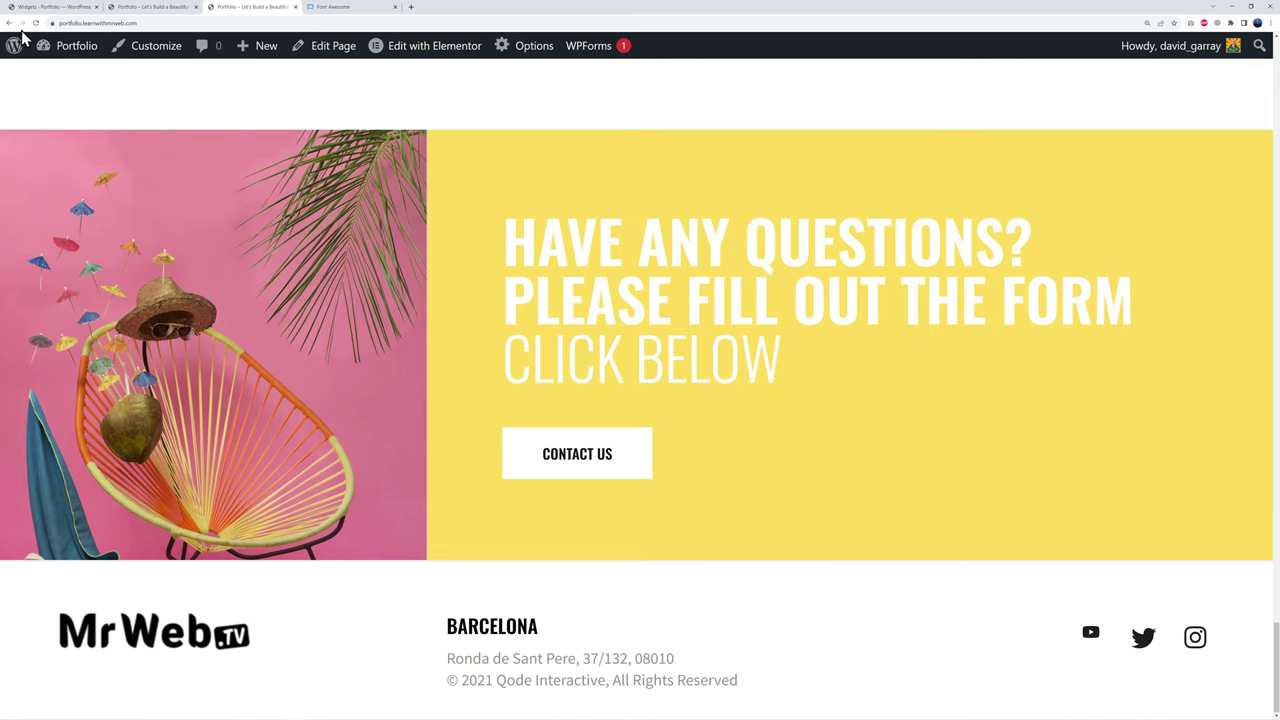
{"action": "left_click", "coordinate": [1090, 633]}
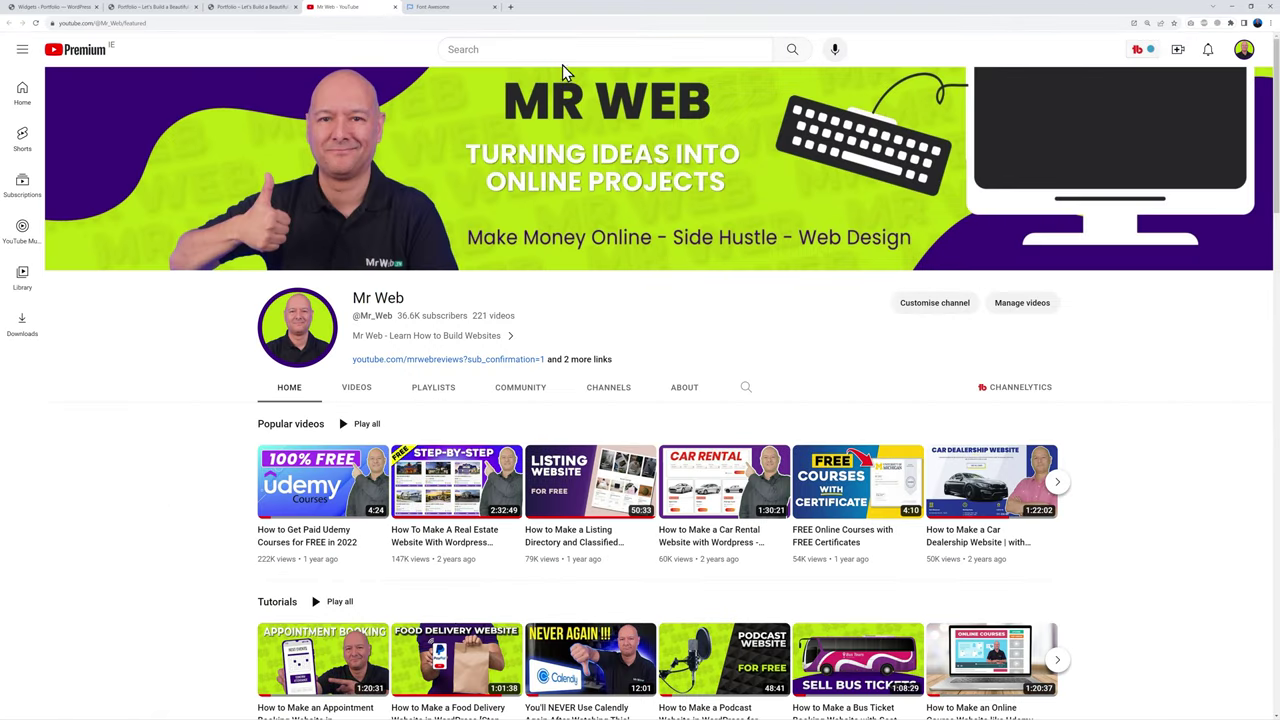
{"action": "left_click", "coordinate": [395, 7]}
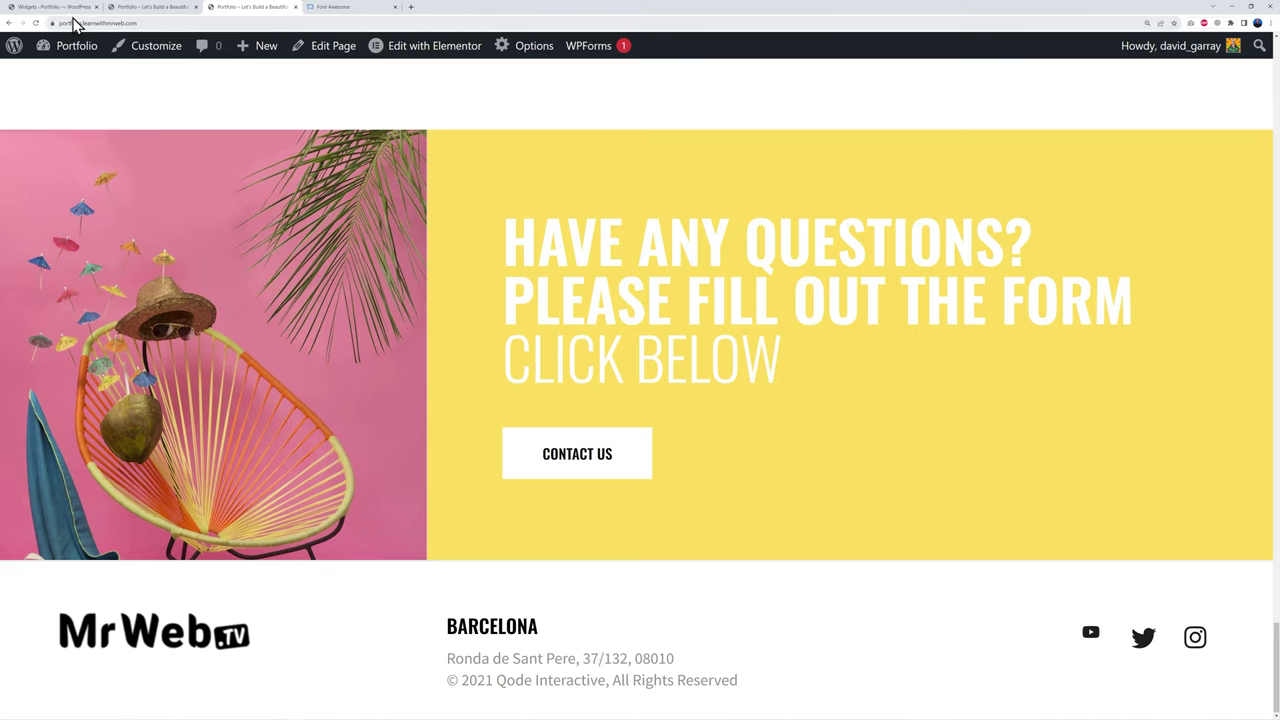
{"action": "left_click", "coordinate": [72, 10]}
{"action": "left_click", "coordinate": [548, 347]}
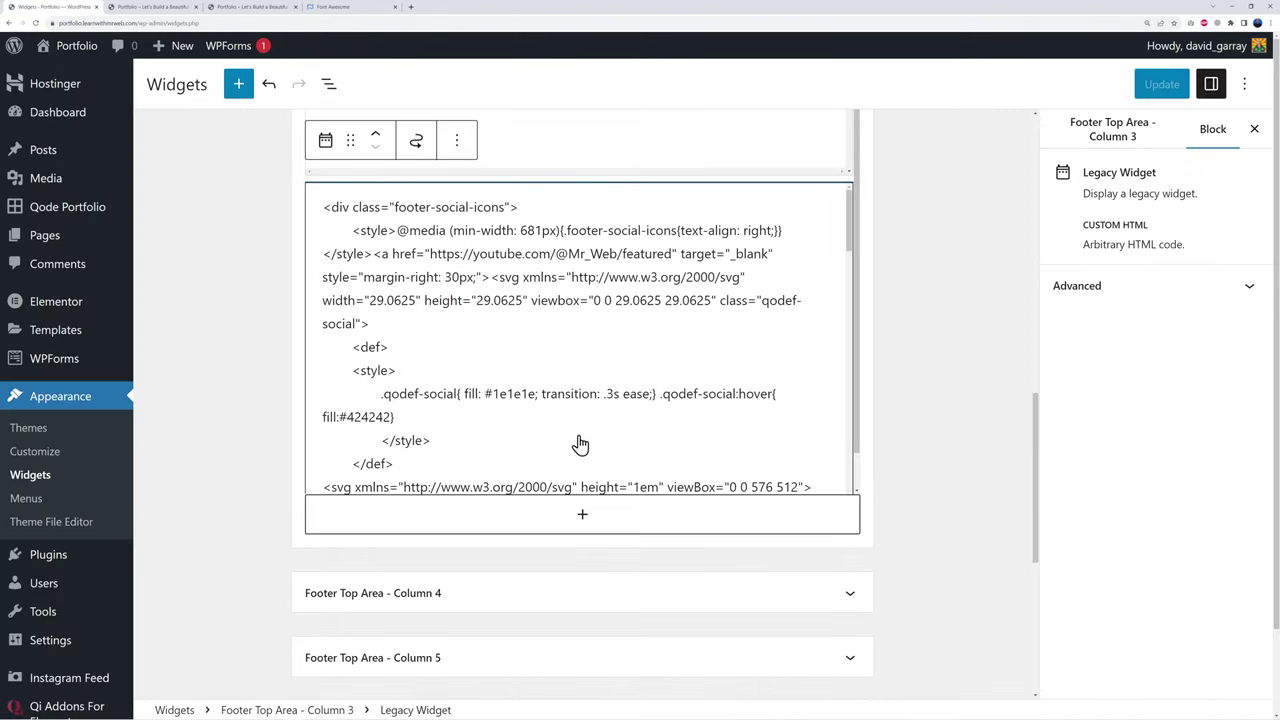
Step: Replace QodeInteractive in the footer's Twitter link with mrwebreviews
{"action": "scroll", "coordinate": [580, 444], "scroll_direction": "down", "scroll_amount": 5}
{"action": "scroll", "coordinate": [658, 428], "scroll_direction": "down", "scroll_amount": 5}
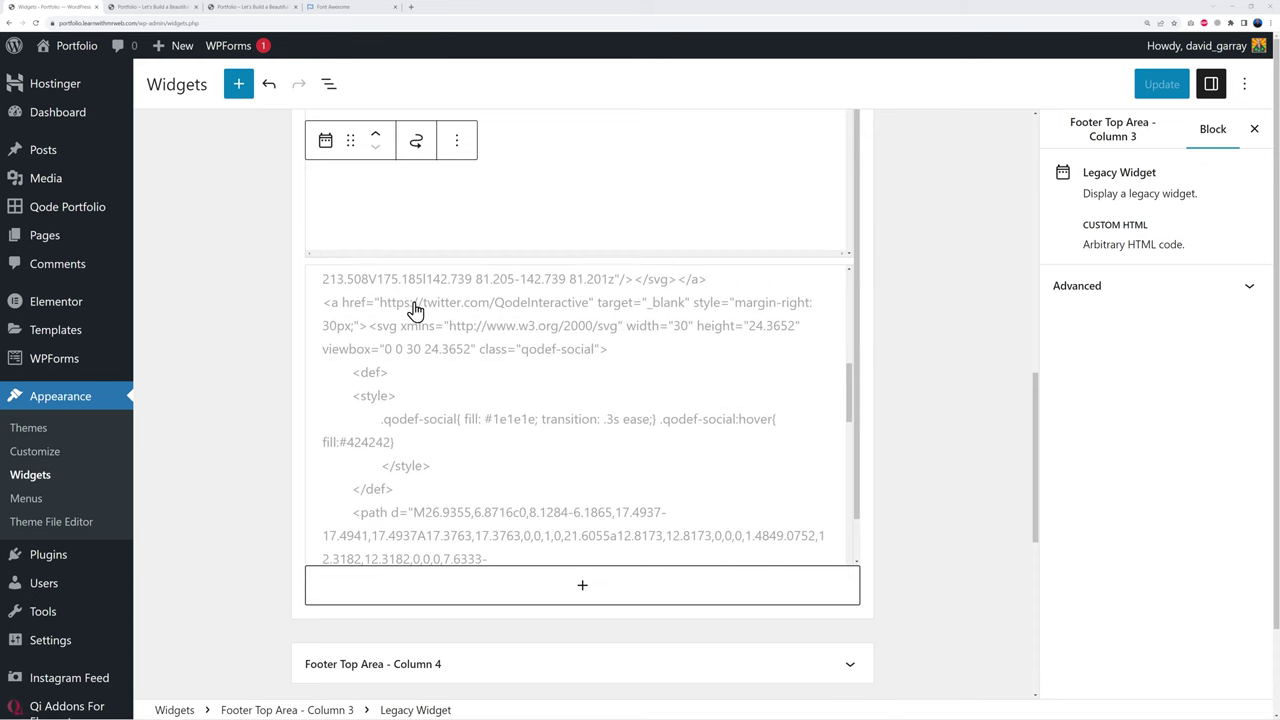
{"action": "scroll", "coordinate": [534, 365], "scroll_direction": "up", "scroll_amount": 1}
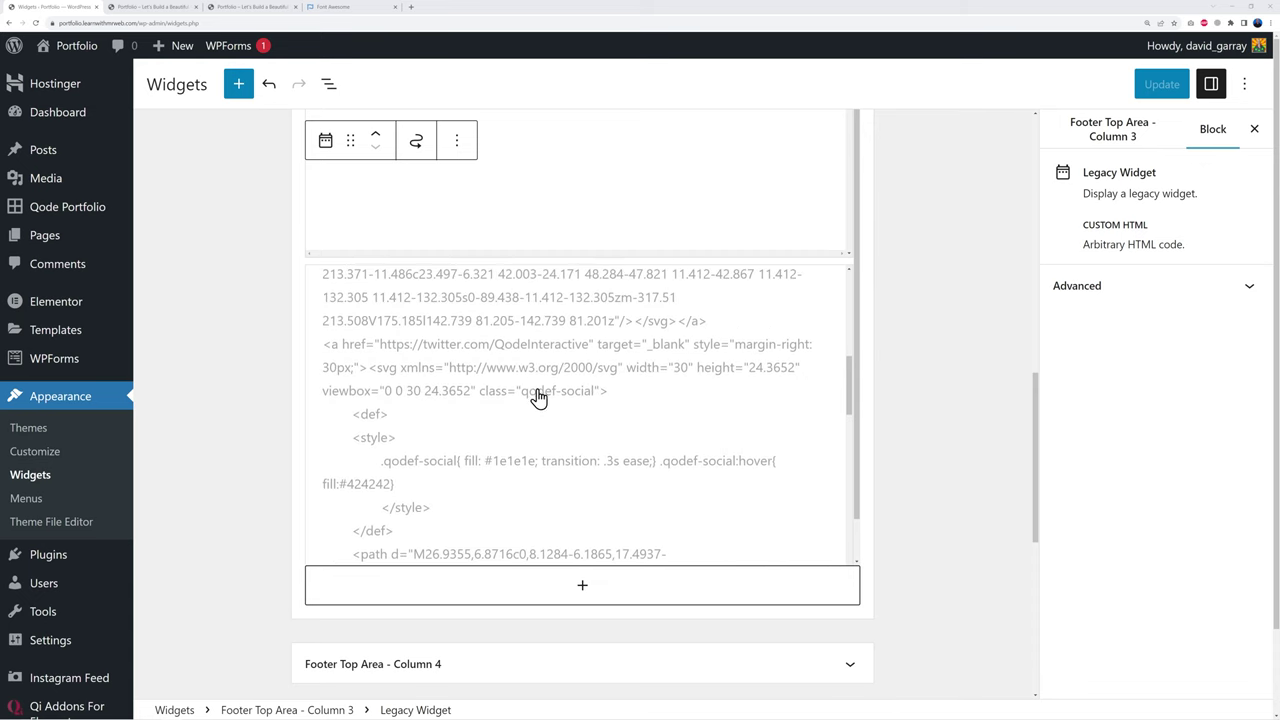
{"action": "left_click", "coordinate": [490, 352]}
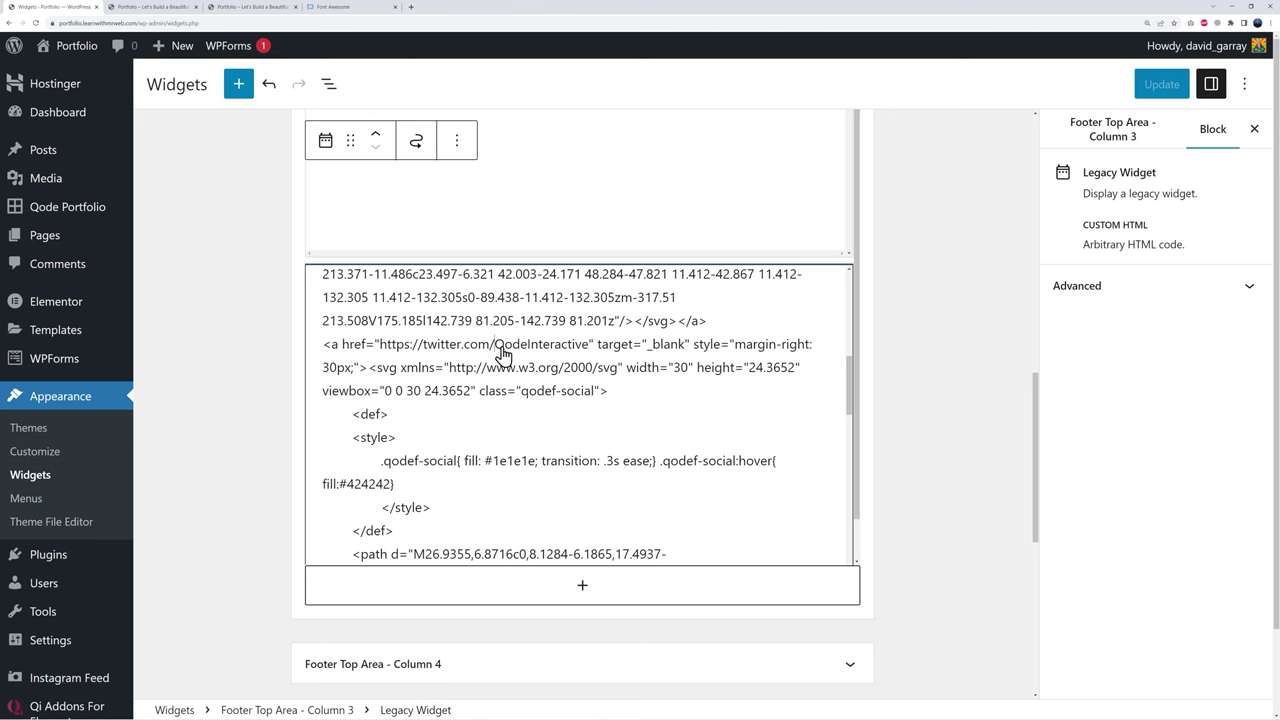
{"action": "left_click_drag", "start_coordinate": [502, 354], "coordinate": [582, 356]}
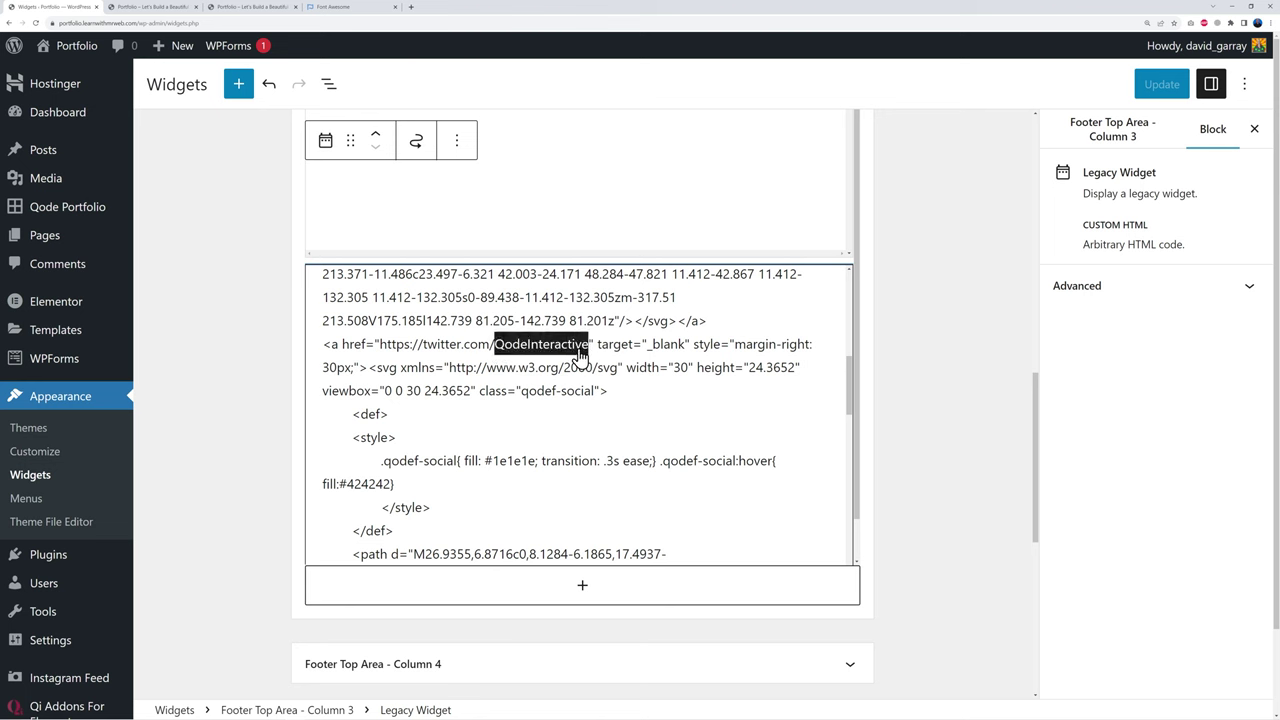
{"action": "type", "text": "mrwebreviews"}
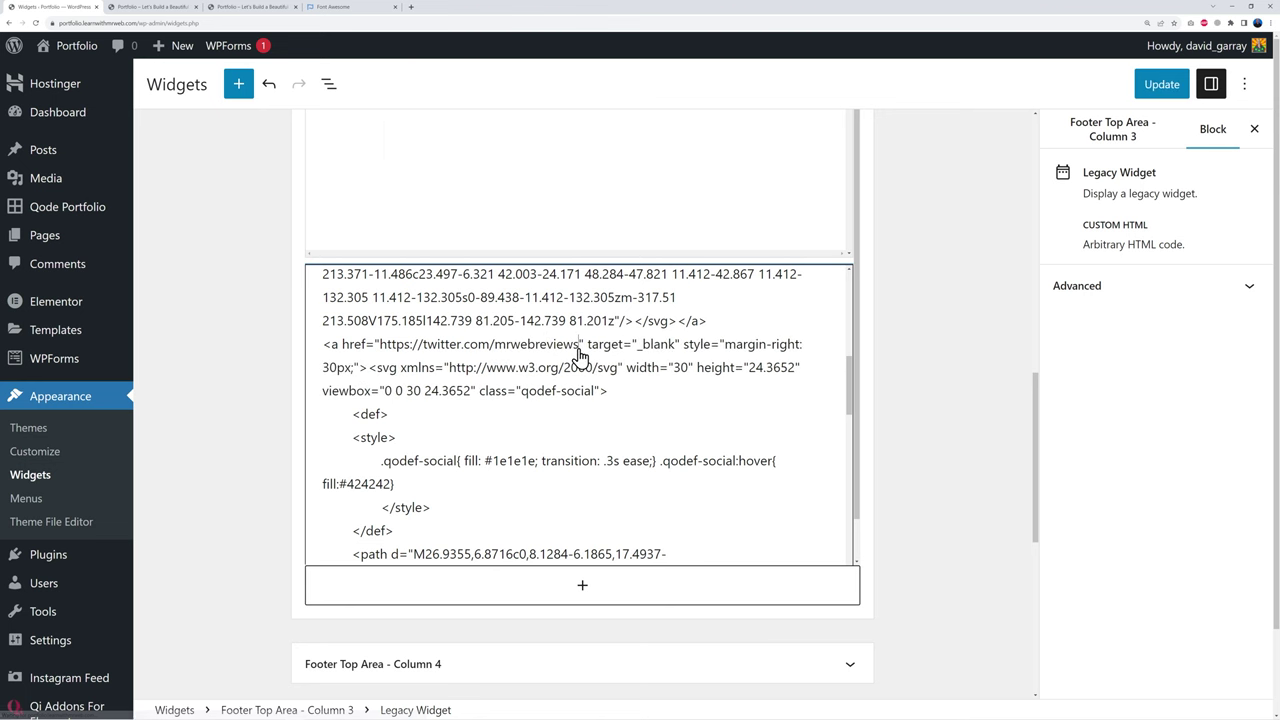
Step: Select the old Instagram handle in the code and save the footer widgets
{"action": "scroll", "coordinate": [554, 402], "scroll_direction": "down", "scroll_amount": 2}
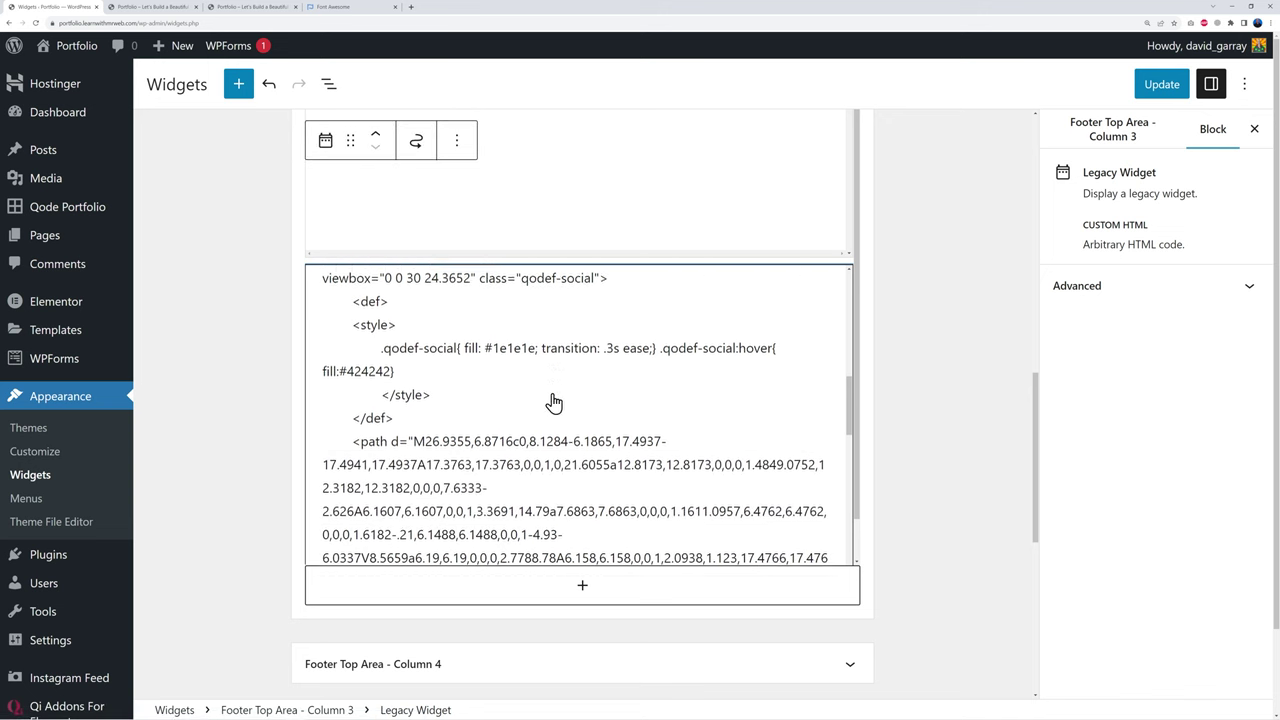
{"action": "scroll", "coordinate": [492, 490], "scroll_direction": "down", "scroll_amount": 2}
{"action": "scroll", "coordinate": [496, 490], "scroll_direction": "down", "scroll_amount": 2}
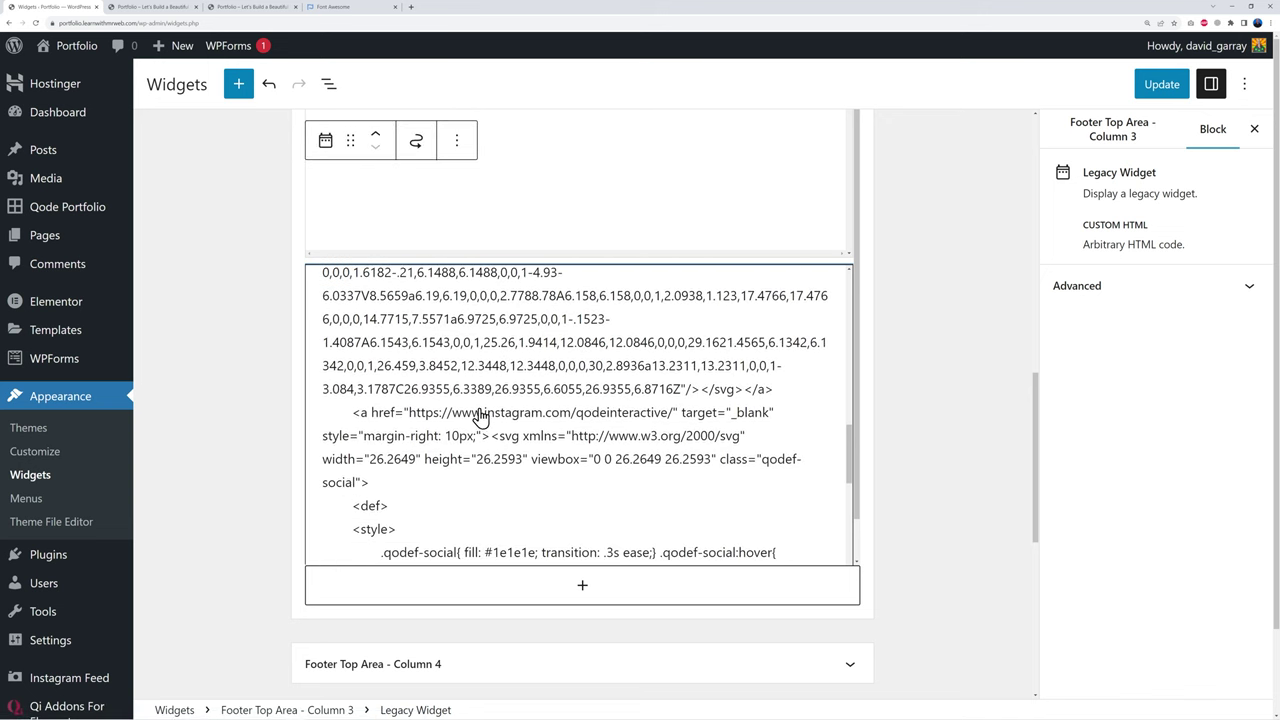
{"action": "double_click", "coordinate": [580, 414]}
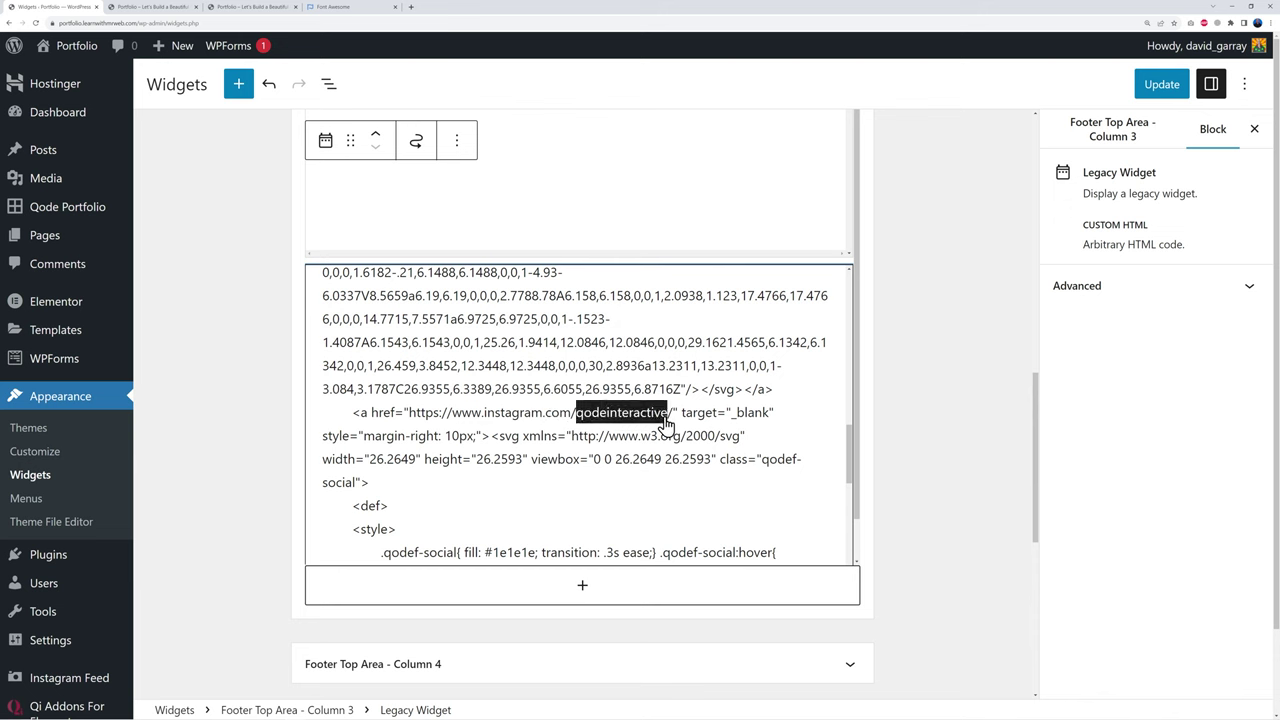
{"action": "left_click", "coordinate": [1152, 86]}
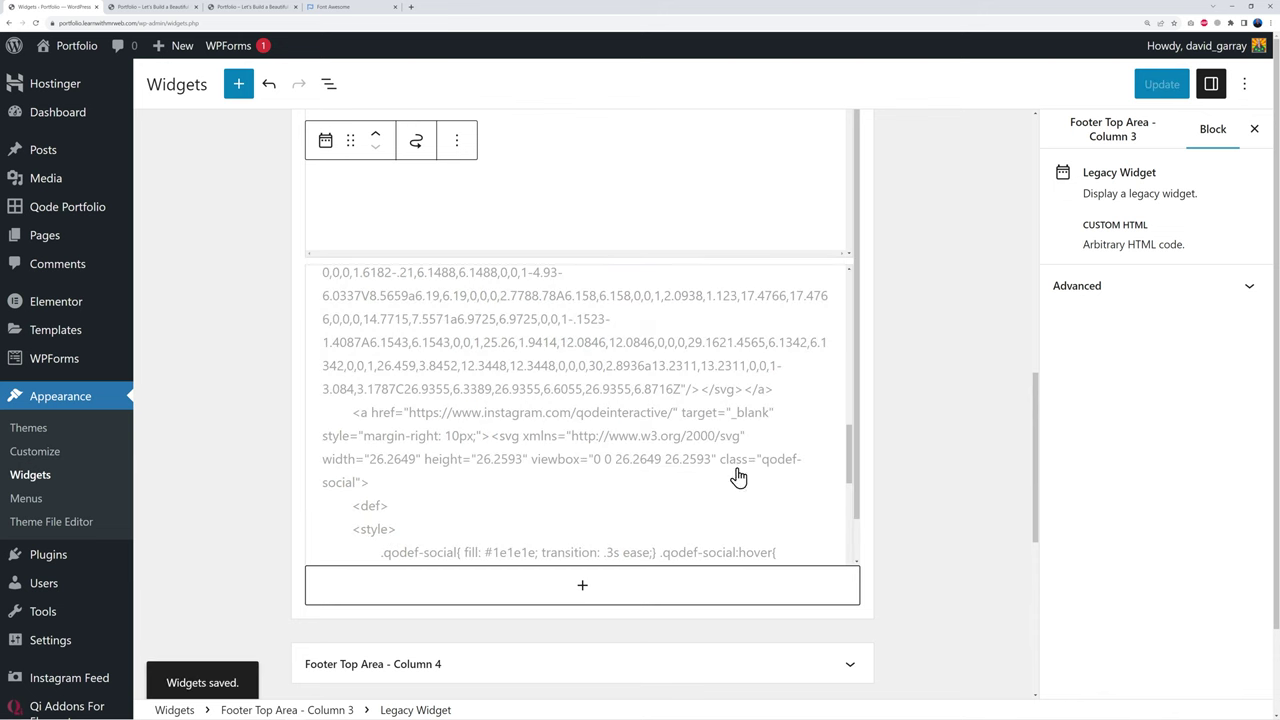
Step: Close the Font Awesome YouTube icon details and reload the live site to view the updated footer
{"action": "scroll", "coordinate": [558, 422], "scroll_direction": "down", "scroll_amount": 5}
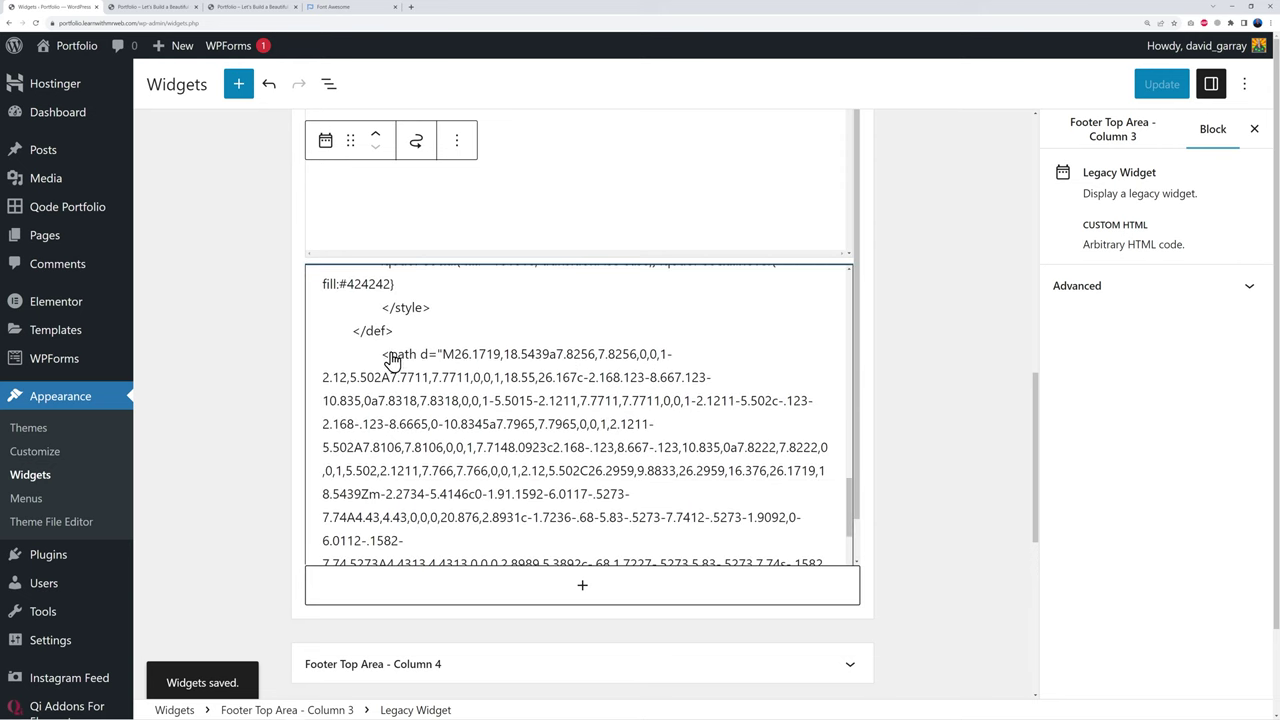
{"action": "scroll", "coordinate": [397, 366], "scroll_direction": "down", "scroll_amount": 3}
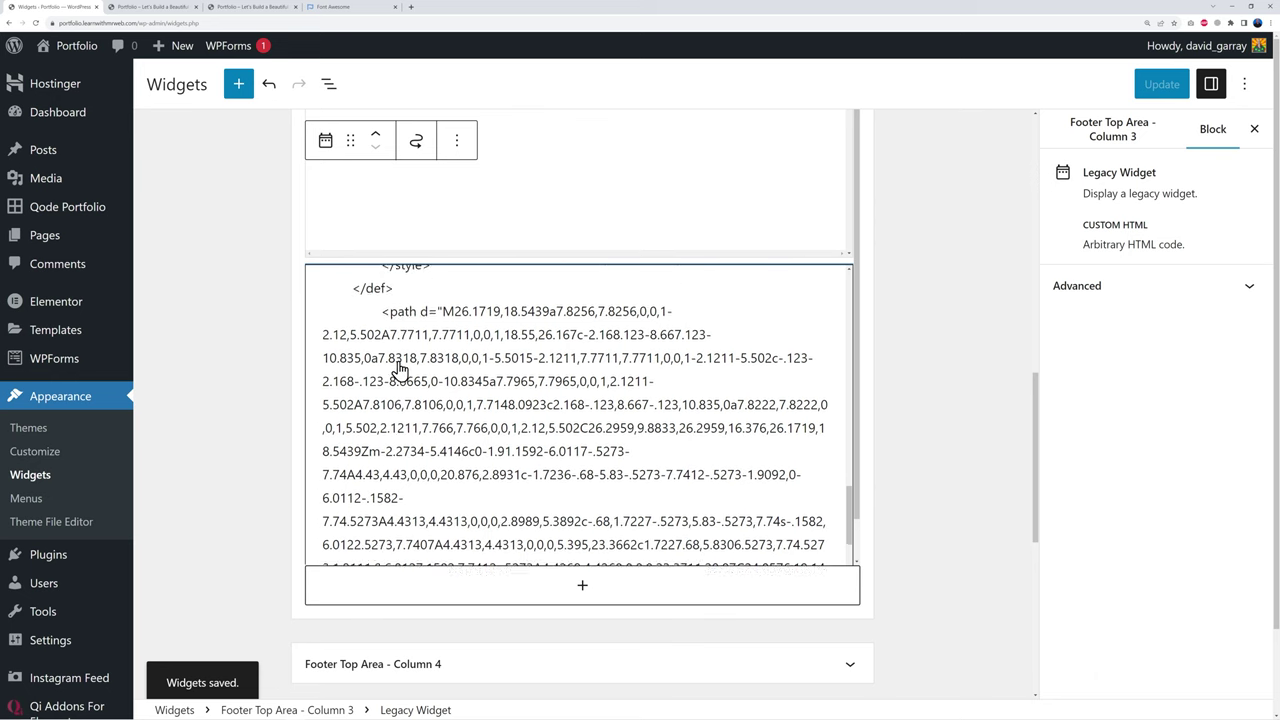
{"action": "scroll", "coordinate": [400, 400], "scroll_direction": "down", "scroll_amount": 1}
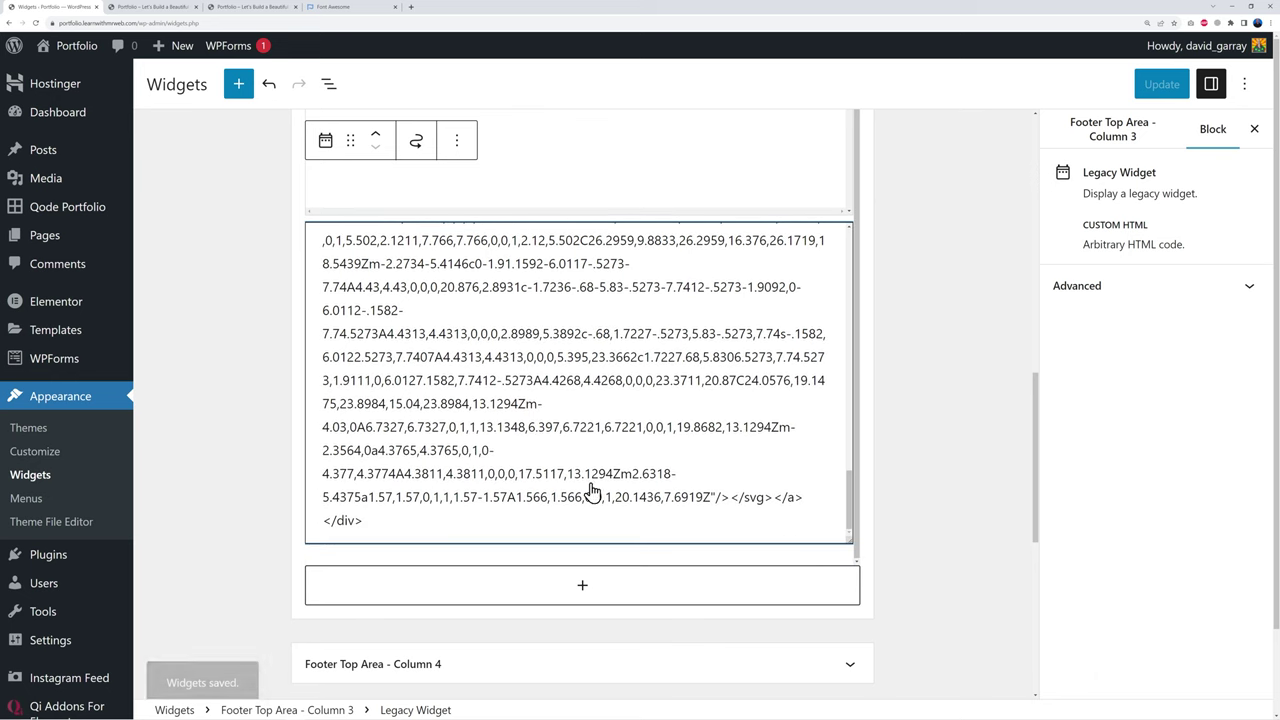
{"action": "left_click", "coordinate": [343, 8]}
{"action": "left_click", "coordinate": [1252, 306]}
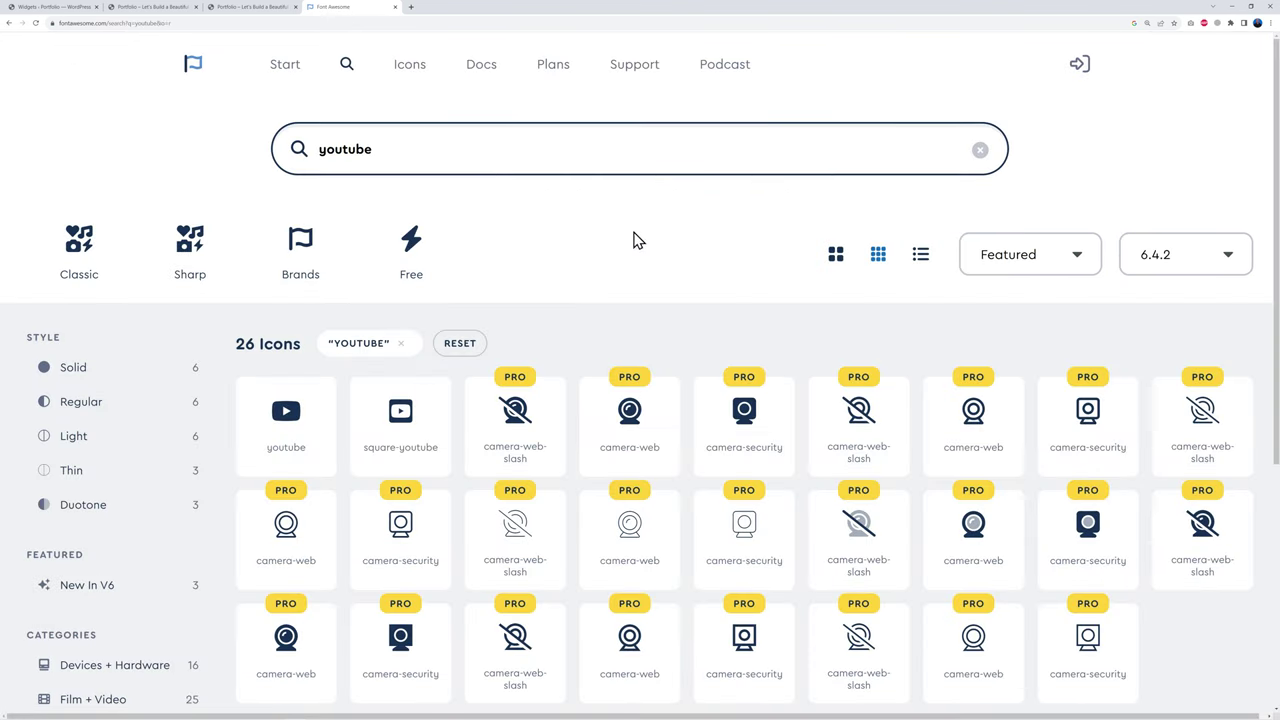
{"action": "left_click", "coordinate": [63, 10]}
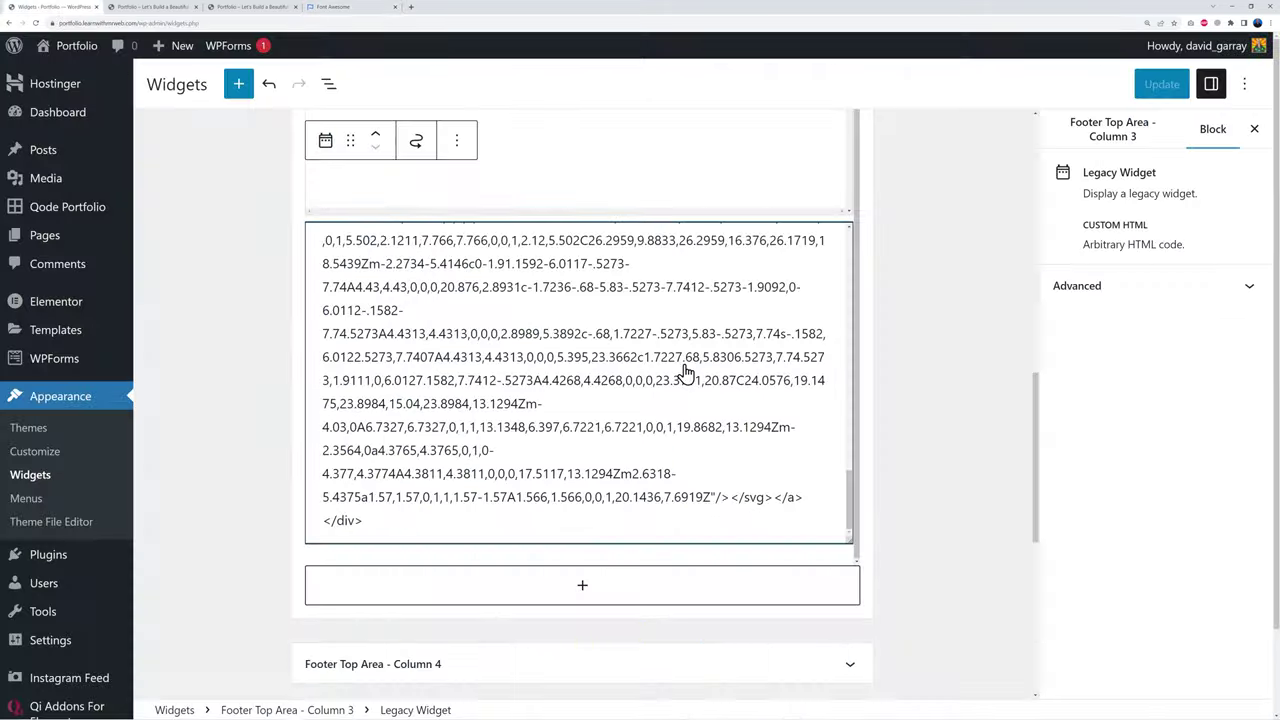
{"action": "left_click", "coordinate": [240, 10]}
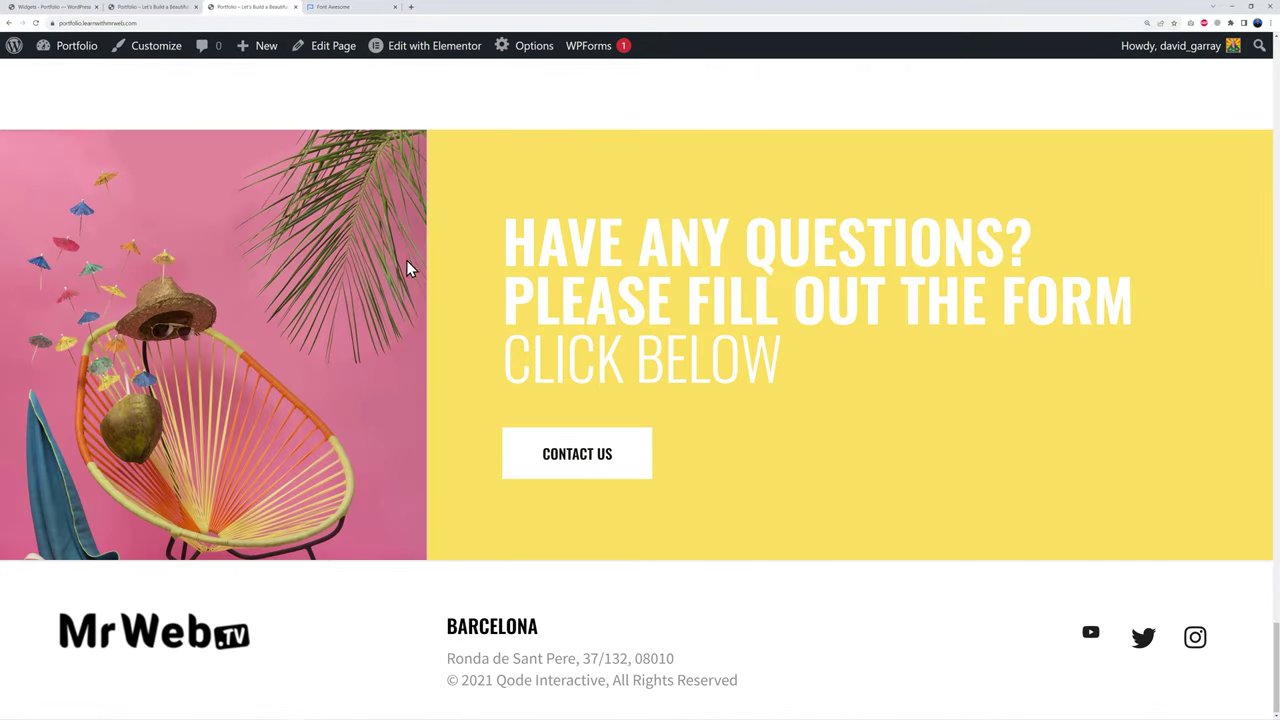
{"action": "left_click", "coordinate": [35, 23]}
{"action": "scroll", "coordinate": [790, 446], "scroll_direction": "up", "scroll_amount": 15}
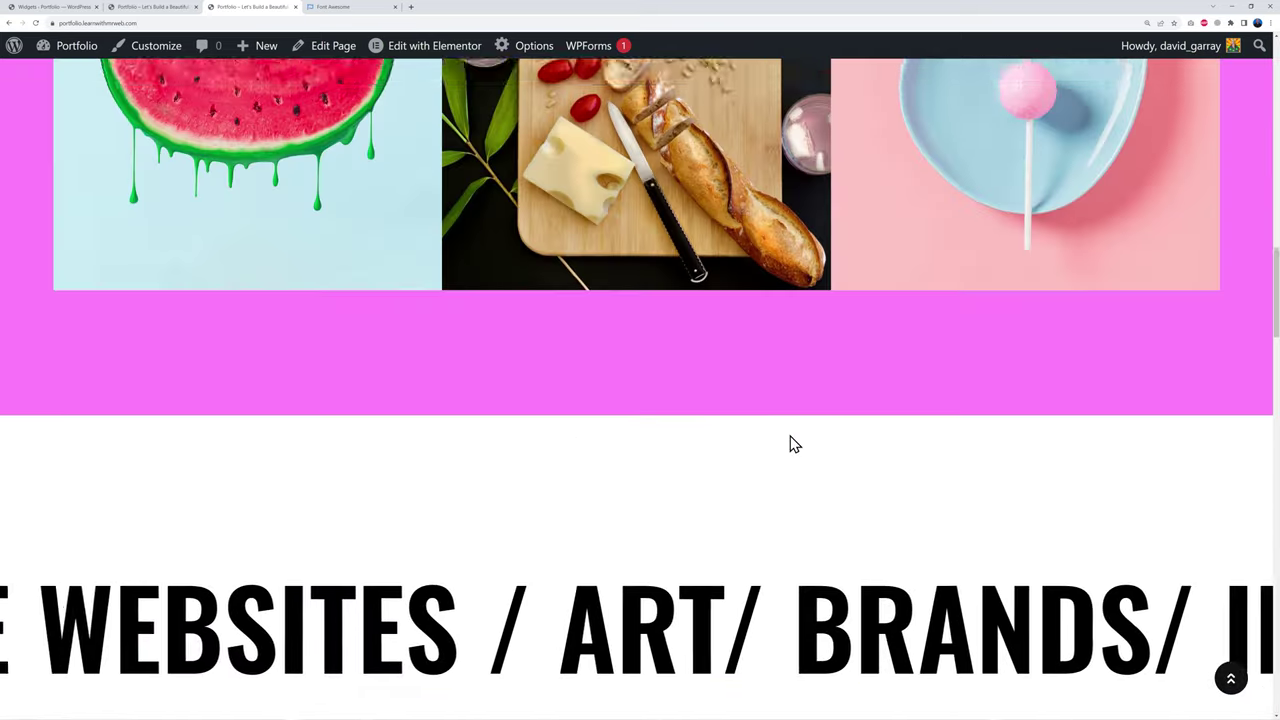